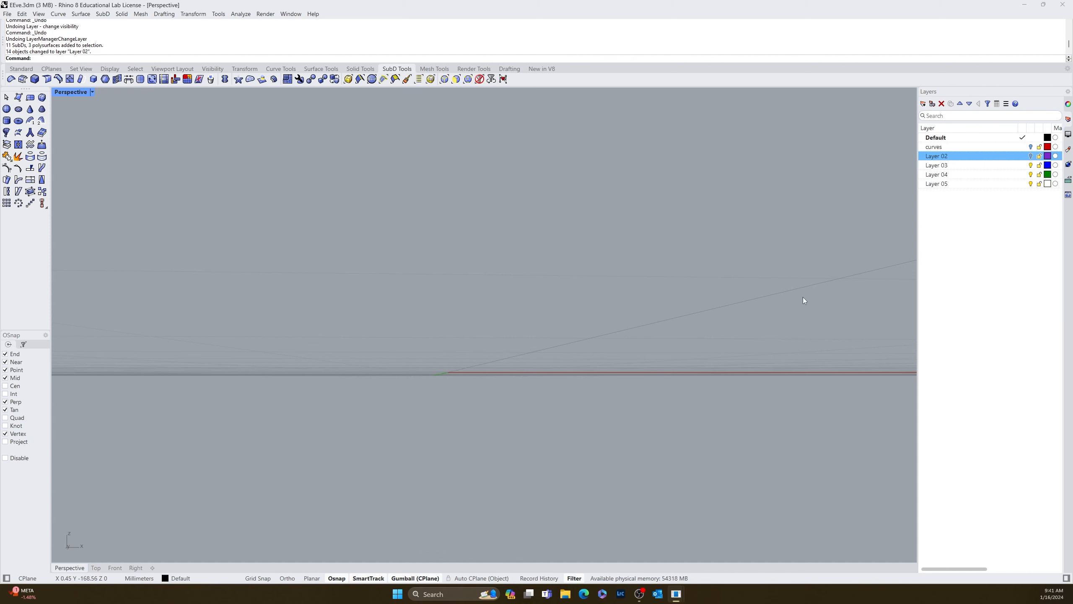
# Step: Turn on Ortho mode for the perspective modelling view
pyautogui.moveTo(804, 297); pyautogui.dragTo(768, 318, button='right')
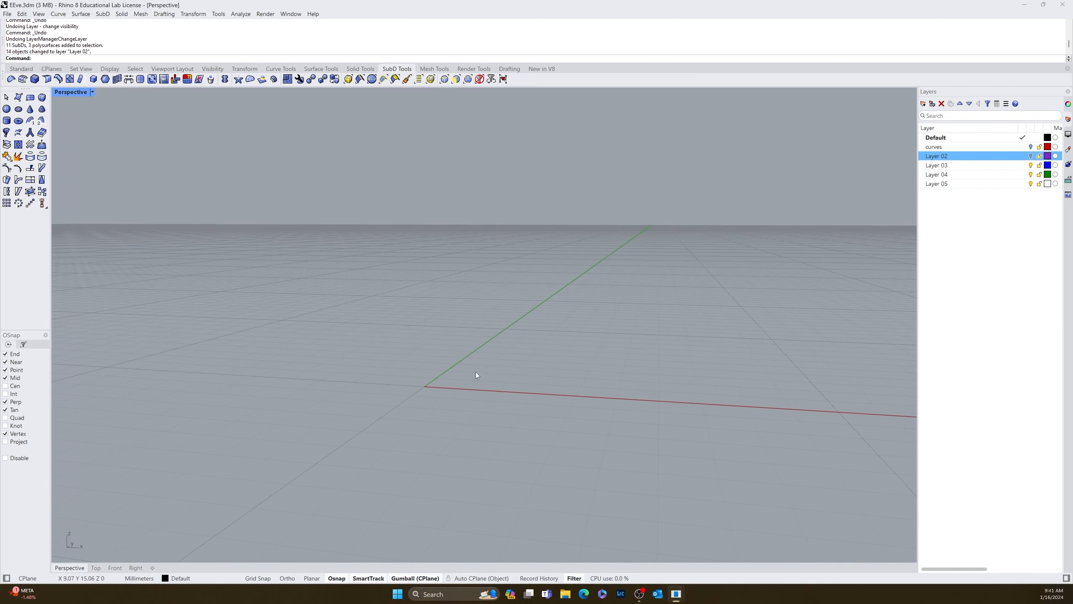
pyautogui.click(288, 579)
pyautogui.moveTo(285, 526); pyautogui.dragTo(372, 400, button='right')
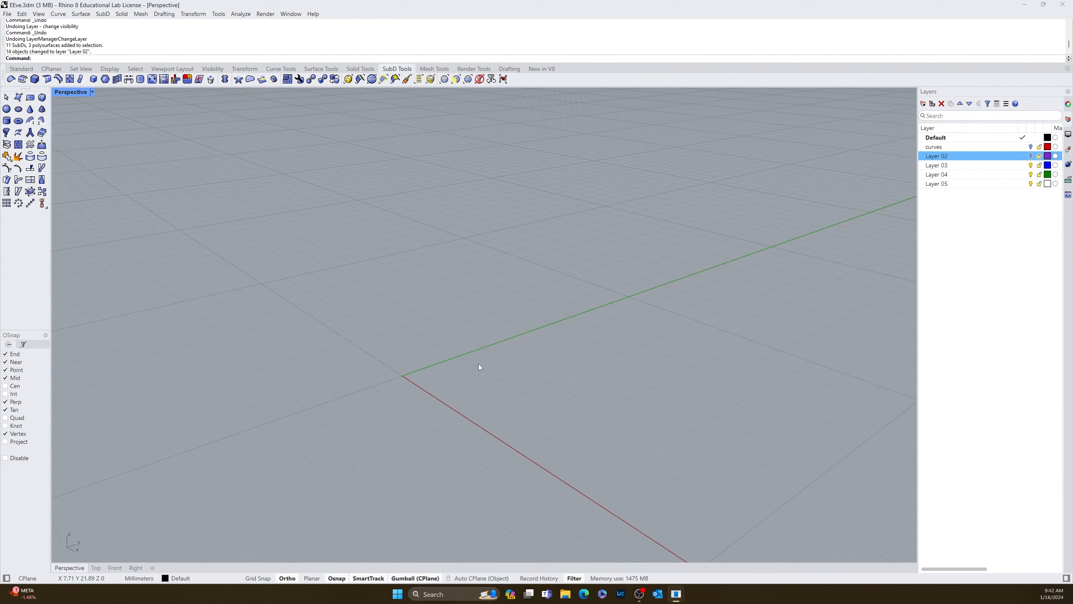
# Step: Create a SubD sphere centred on the origin (0) with a diameter of 22 mm
pyautogui.click(6, 109)
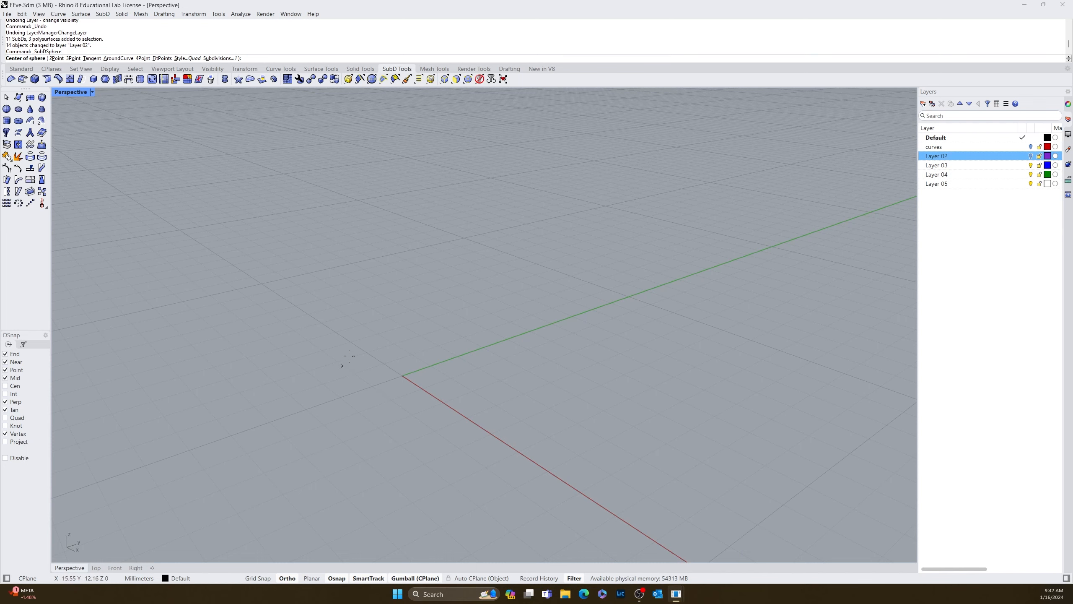
pyautogui.write('0')
pyautogui.press('Return')
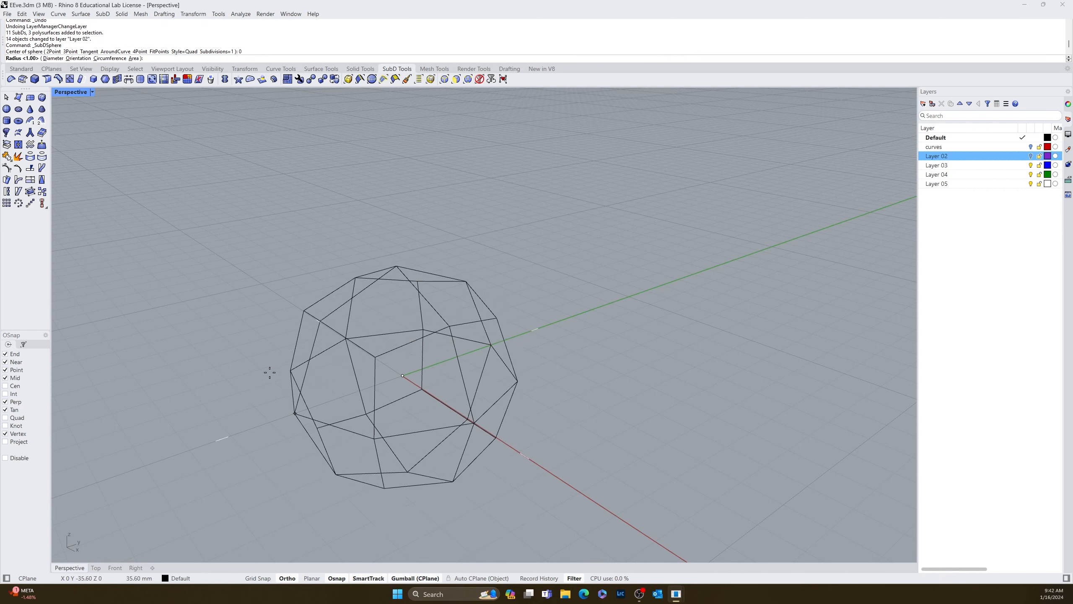
pyautogui.click(48, 59)
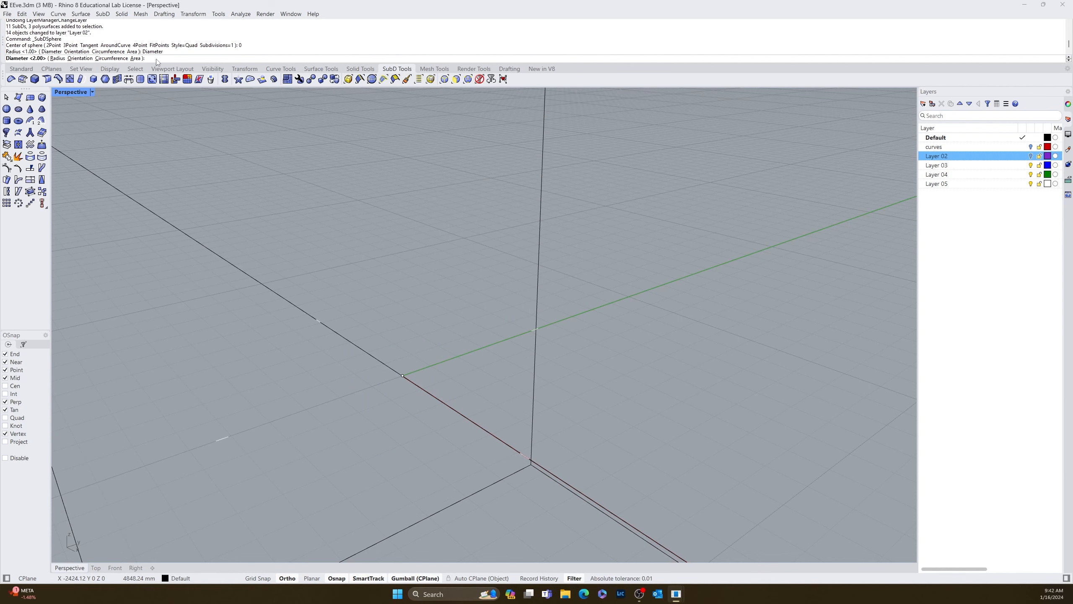
pyautogui.write('22')
pyautogui.press('Return')
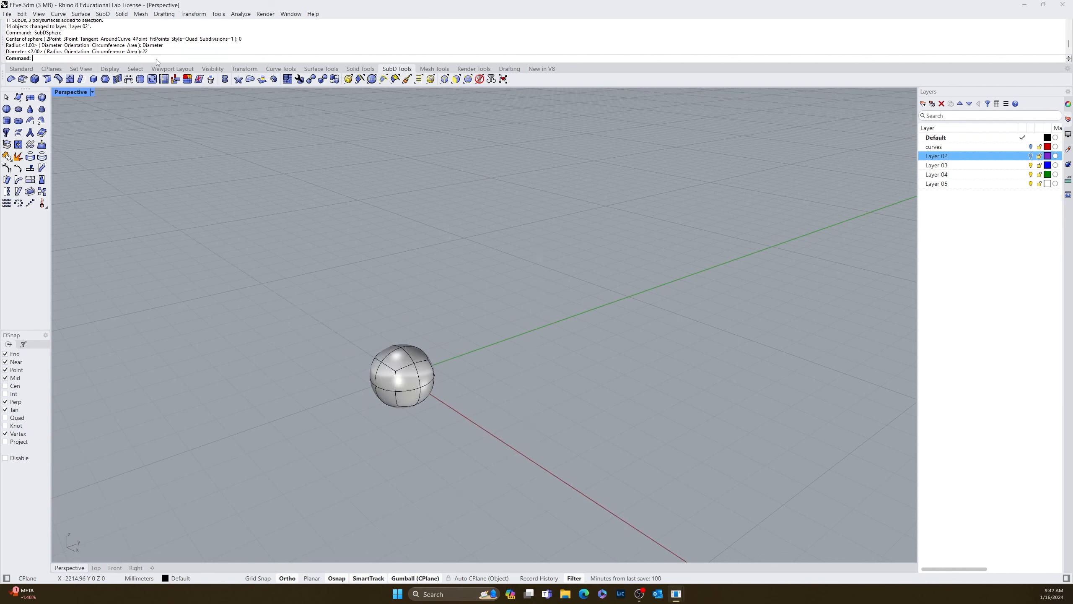
# Step: Show Layer 02 to look at the finished head around the sphere, and hide the layer again
pyautogui.click(1031, 156)
pyautogui.click(1031, 156)
pyautogui.click(1031, 156)
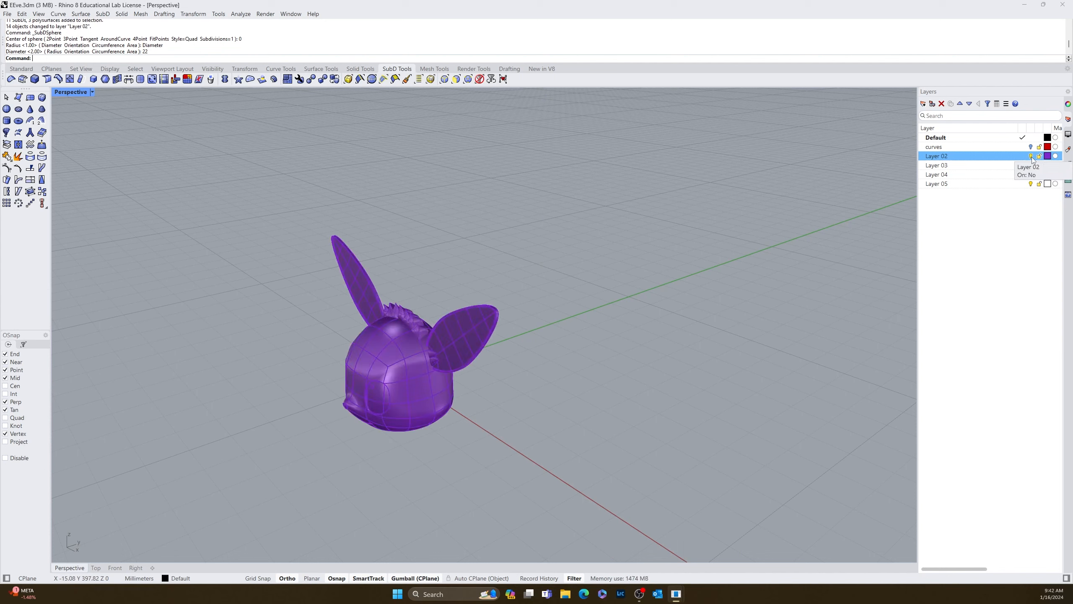
pyautogui.click(1031, 156)
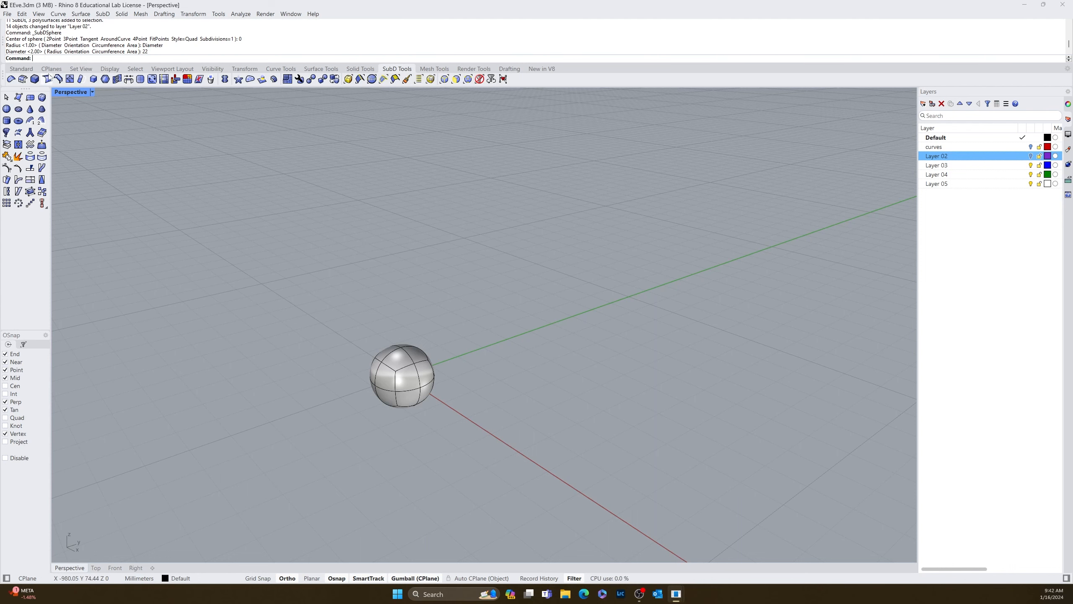
# Step: Place a second SubD sphere, 22 mm in diameter, near the Y axis beyond the first and delete it
pyautogui.press('Return')
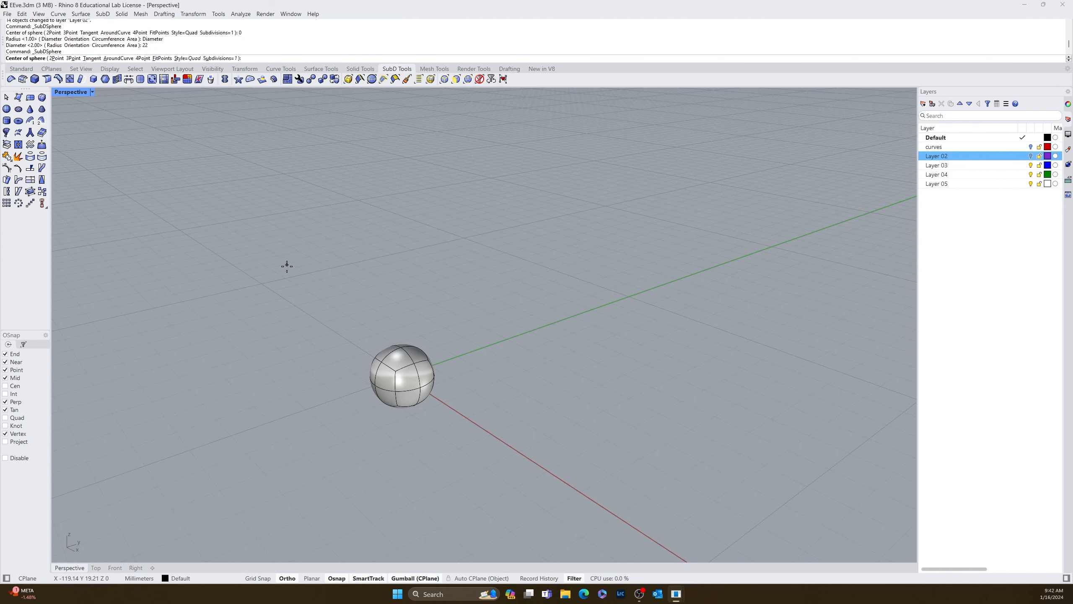
pyautogui.click(560, 310)
pyautogui.write('d')
pyautogui.press('Return')
pyautogui.write('22')
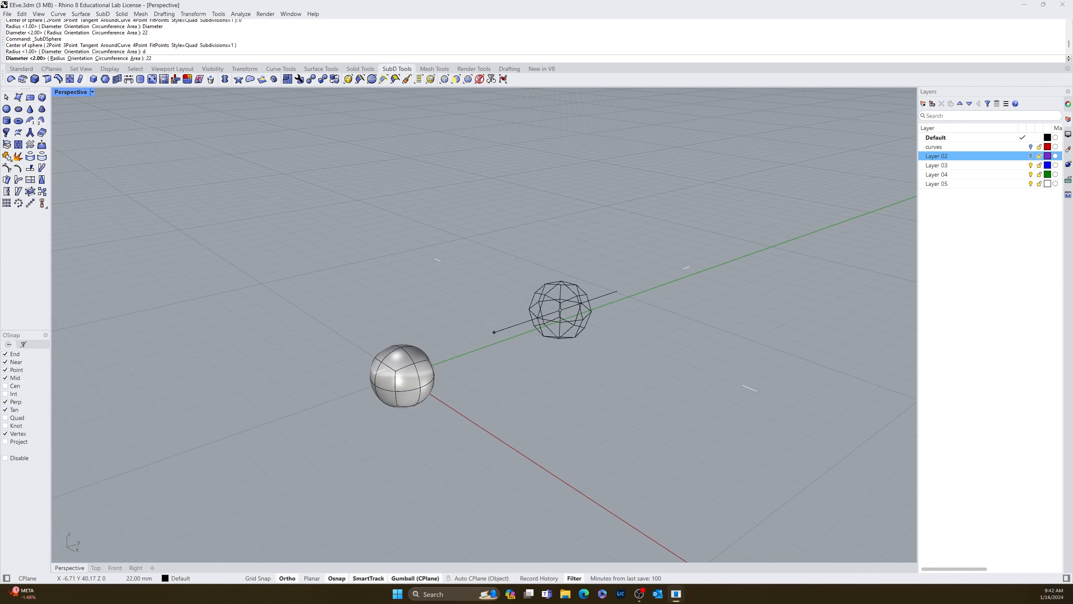
pyautogui.press('Return')
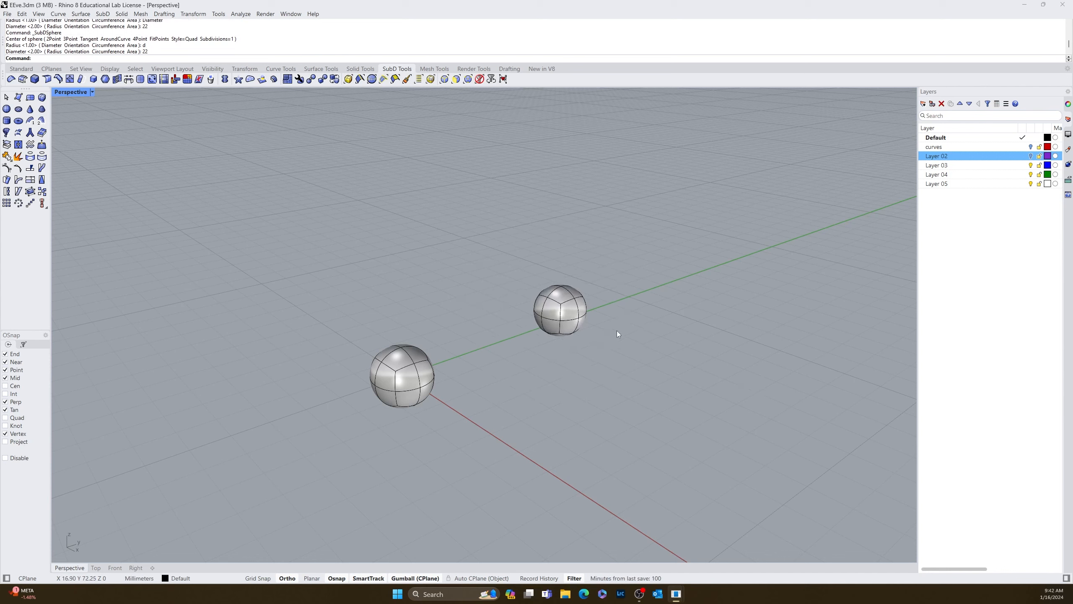
pyautogui.click(560, 320)
pyautogui.press('Delete')
# Step: Try a SubD sphere with a freely picked radius near the Y axis, and delete it
pyautogui.press('Return')
pyautogui.click(518, 294)
pyautogui.click(515, 333)
pyautogui.click(519, 303)
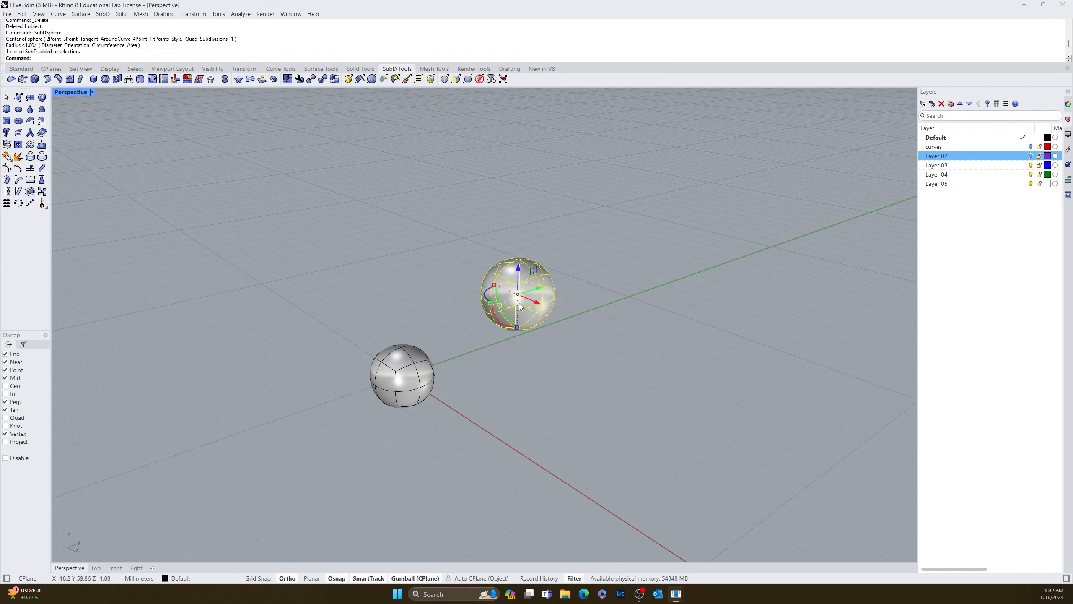
pyautogui.press('Delete')
# Step: Duplicate the sphere at the origin along the Y axis, leaving a gap between the two spheres
pyautogui.click(417, 372)
pyautogui.moveTo(417, 372); pyautogui.dragTo(496, 367, button='right')
pyautogui.press('alt')
pyautogui.moveTo(437, 360); pyautogui.dragTo(549, 353)
pyautogui.scroll(3, 523, 367)
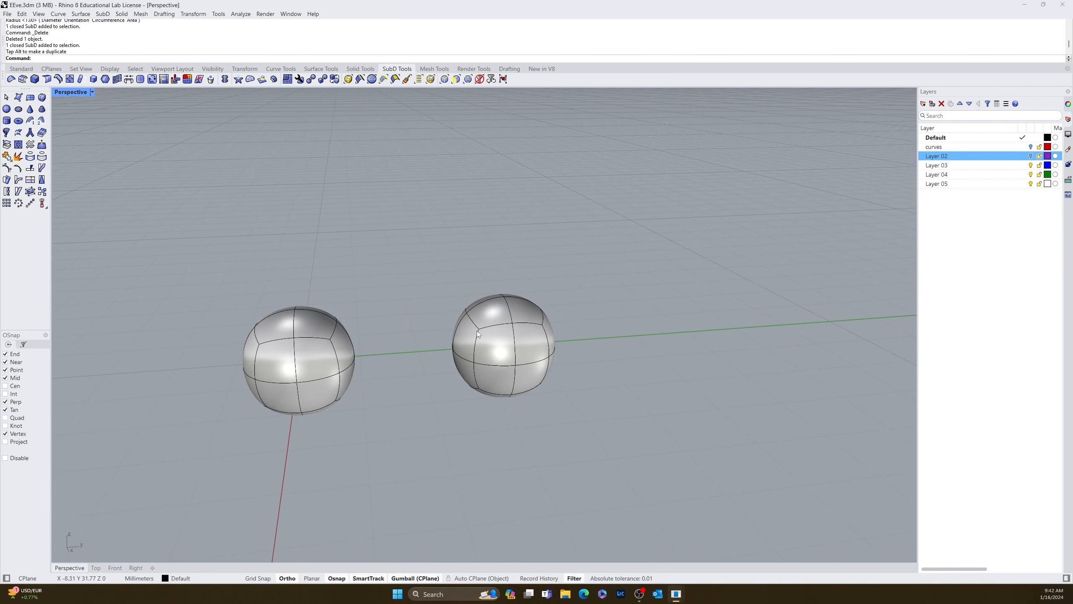
pyautogui.press('Return')
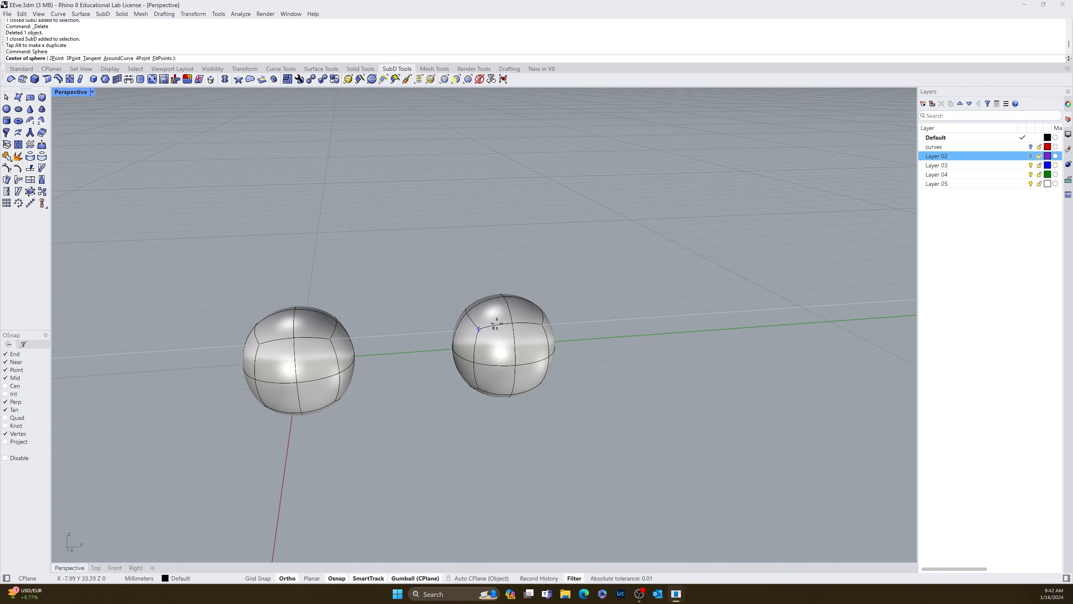
pyautogui.press('Escape')
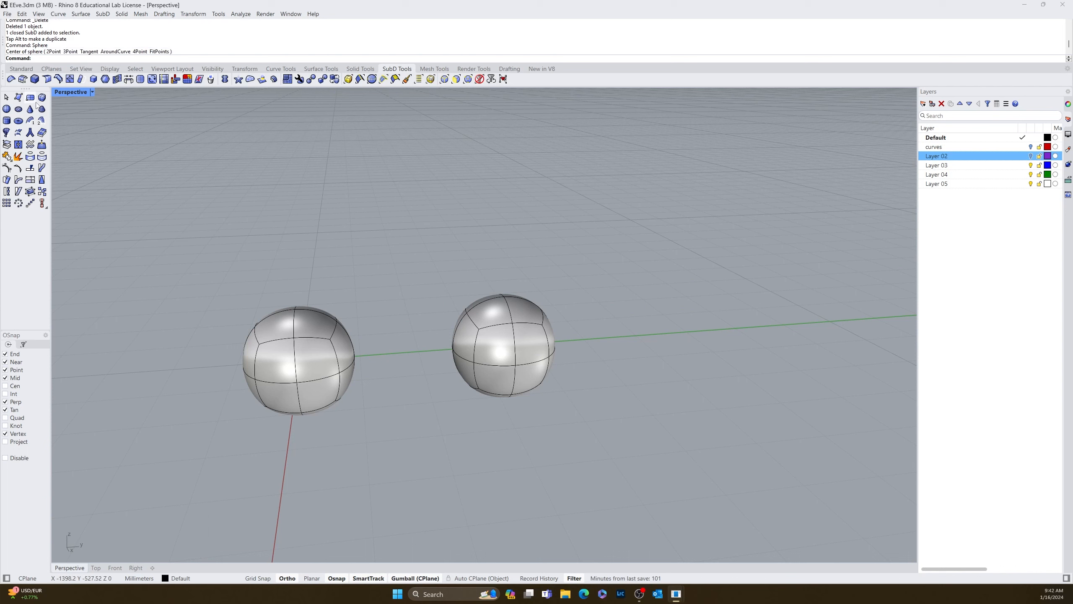
pyautogui.click(6, 109)
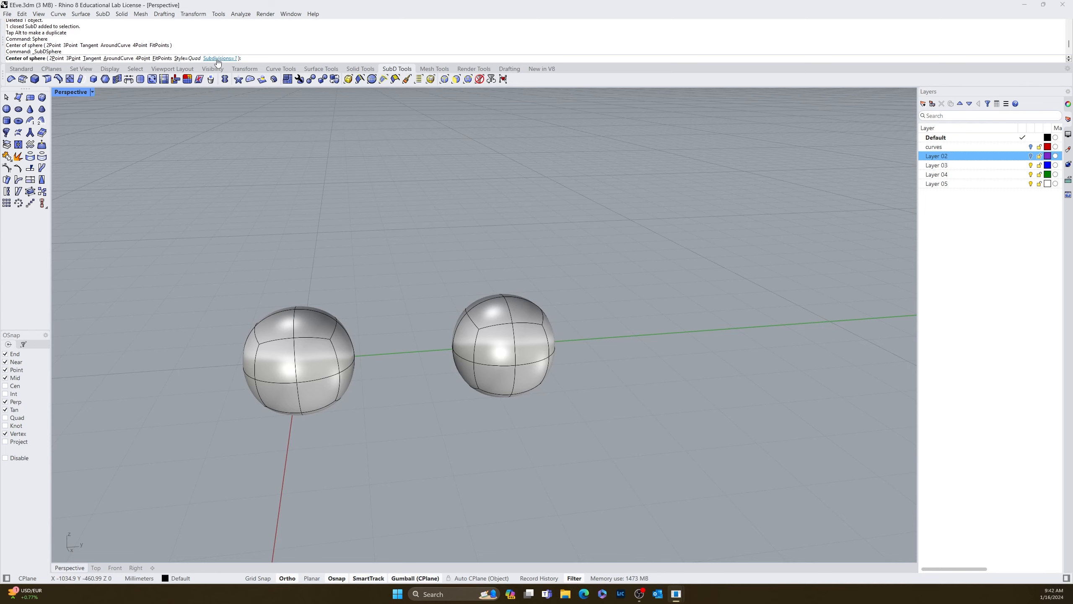
pyautogui.click(443, 432)
pyautogui.press('Escape')
# Step: Scale up the sphere at the origin uniformly so it is slightly larger than its copy
pyautogui.moveTo(429, 421); pyautogui.dragTo(322, 376, button='right')
pyautogui.click(333, 391)
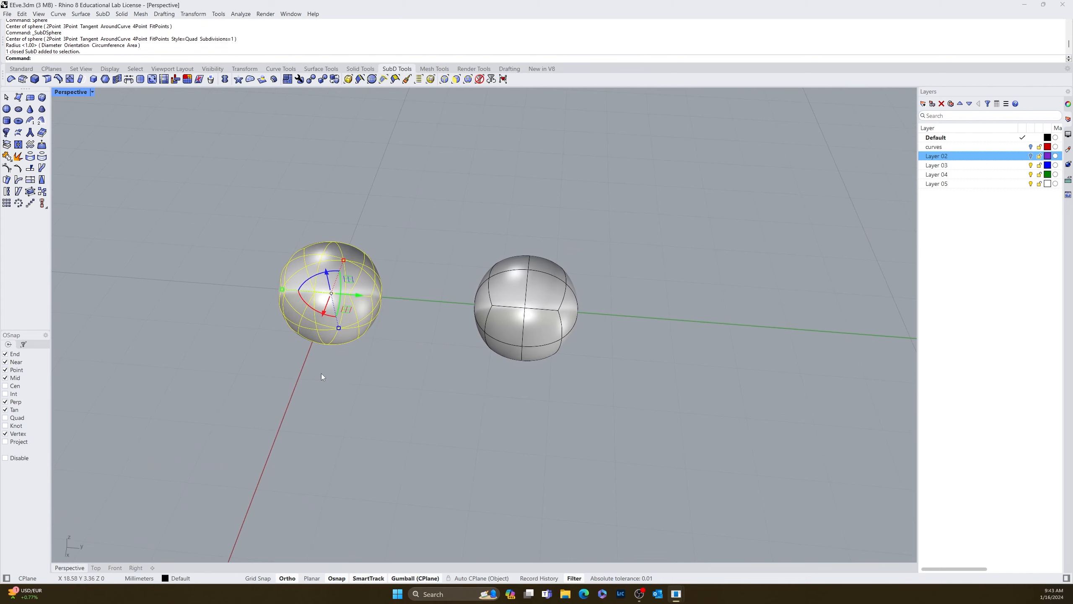
pyautogui.moveTo(344, 260); pyautogui.dragTo(350, 254)
pyautogui.click(455, 384)
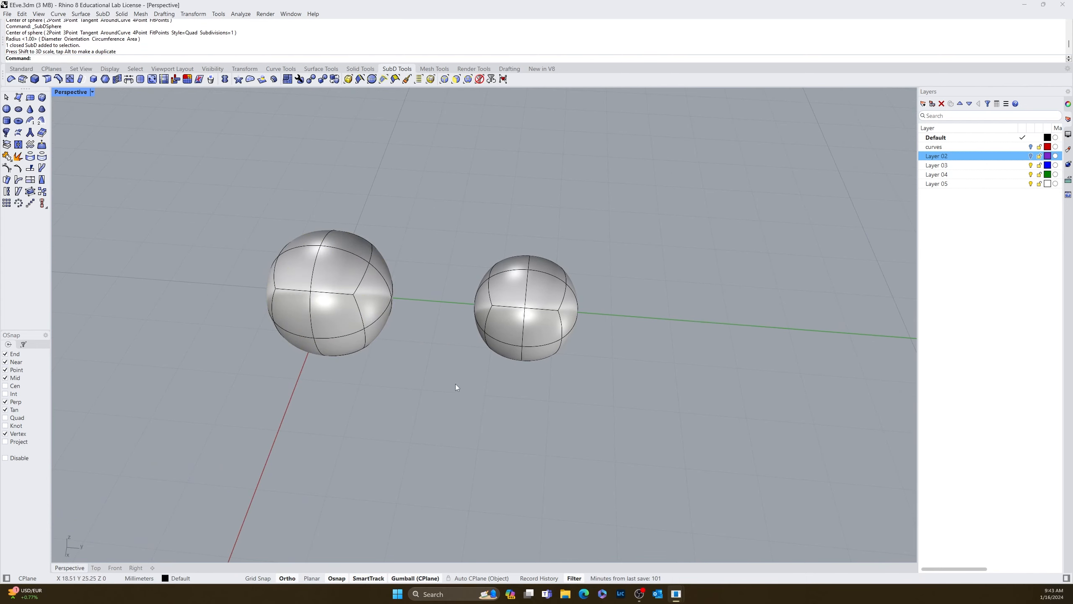
pyautogui.moveTo(455, 385); pyautogui.dragTo(378, 321, button='right')
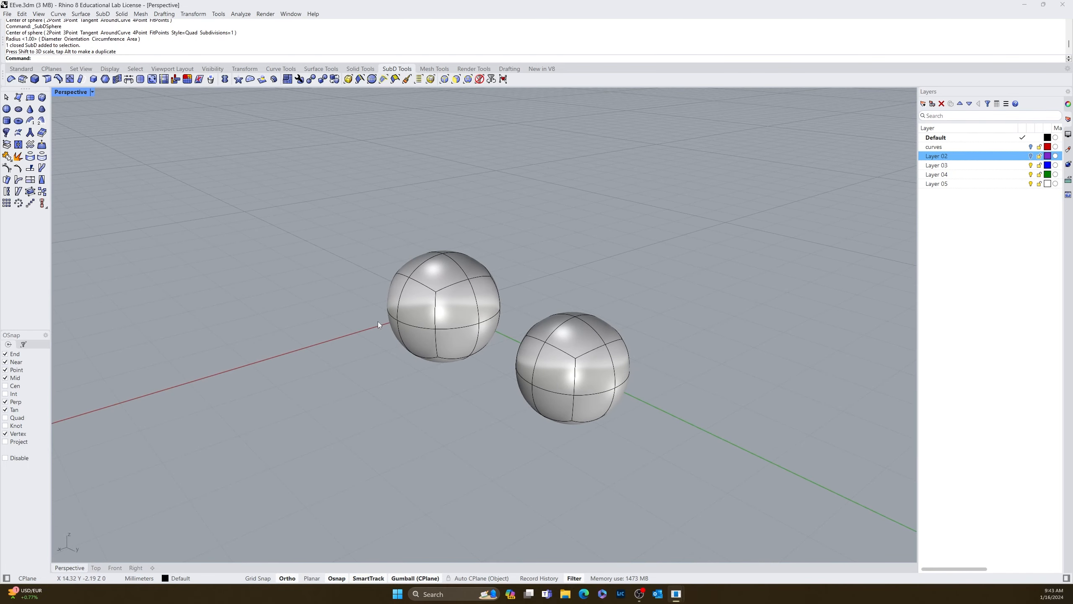
# Step: Restrict selection to faces and delete the four faces on each sphere that face the other sphere
pyautogui.click(456, 80)
pyautogui.click(454, 309)
pyautogui.keyDown('shift'); pyautogui.click(484, 302); pyautogui.keyUp('shift')
pyautogui.keyDown('shift'); pyautogui.click(463, 340); pyautogui.keyUp('shift')
pyautogui.keyDown('shift'); pyautogui.click(483, 336); pyautogui.keyUp('shift')
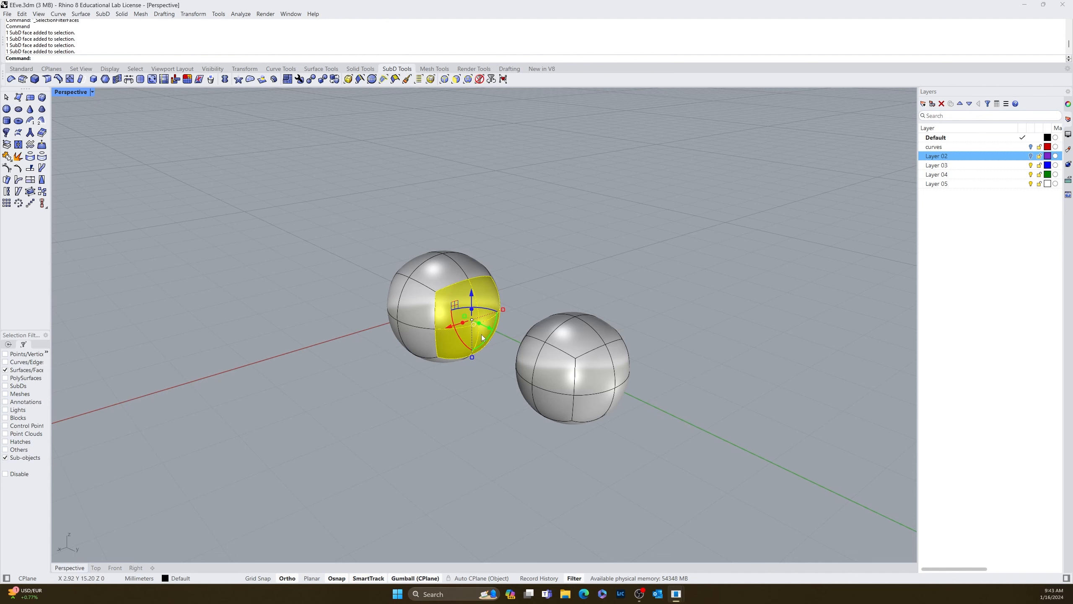
pyautogui.moveTo(484, 337); pyautogui.dragTo(617, 334, button='right')
pyautogui.keyDown('shift'); pyautogui.click(425, 340); pyautogui.keyUp('shift')
pyautogui.keyDown('shift'); pyautogui.click(408, 339); pyautogui.keyUp('shift')
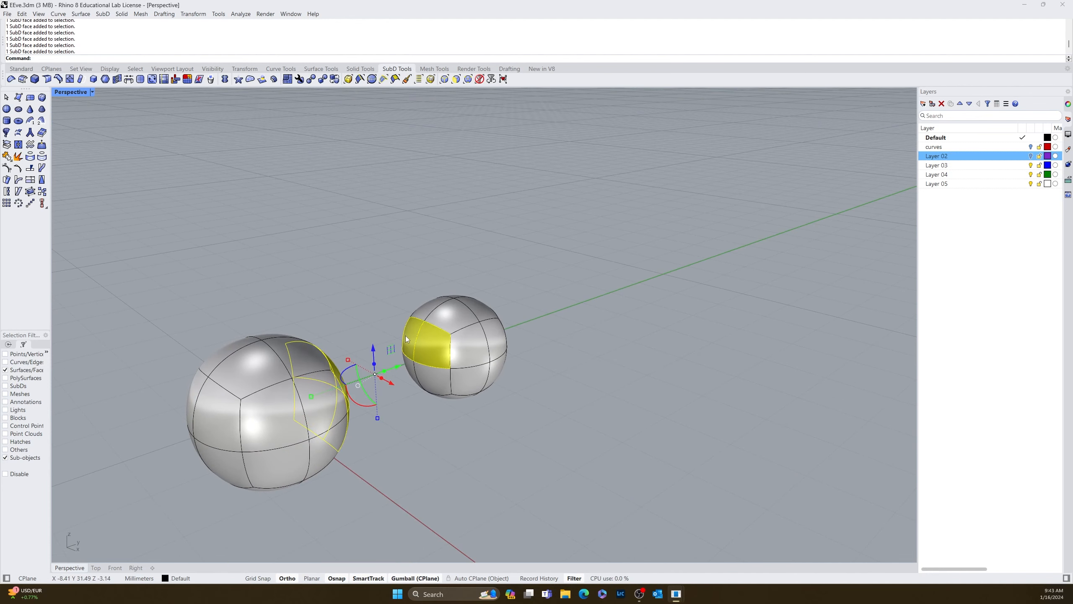
pyautogui.keyDown('shift'); pyautogui.click(409, 370); pyautogui.keyUp('shift')
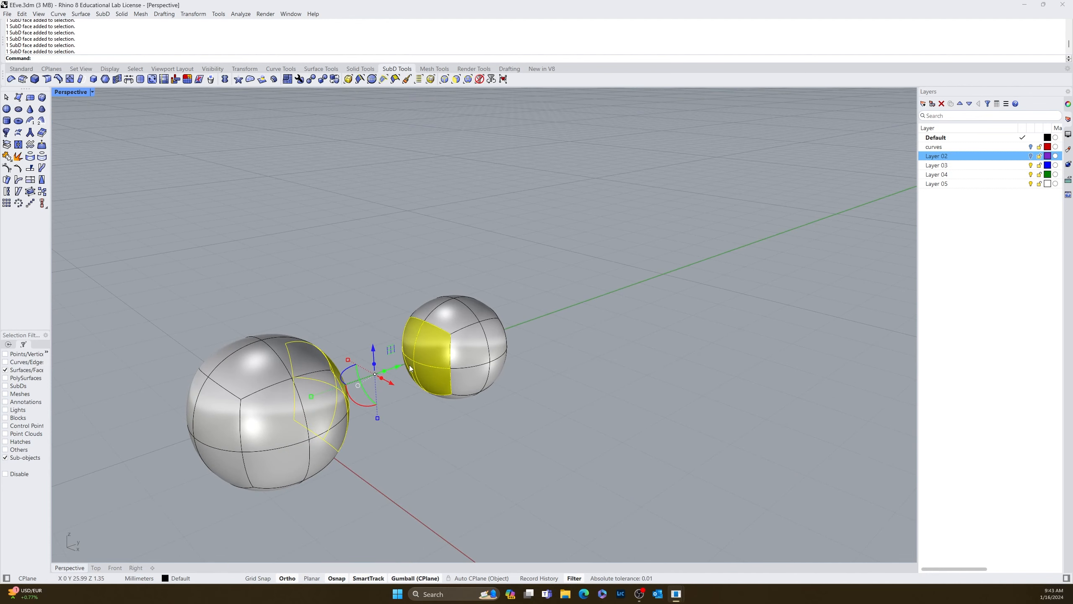
pyautogui.press('Delete')
pyautogui.moveTo(424, 372); pyautogui.dragTo(450, 397, button='right')
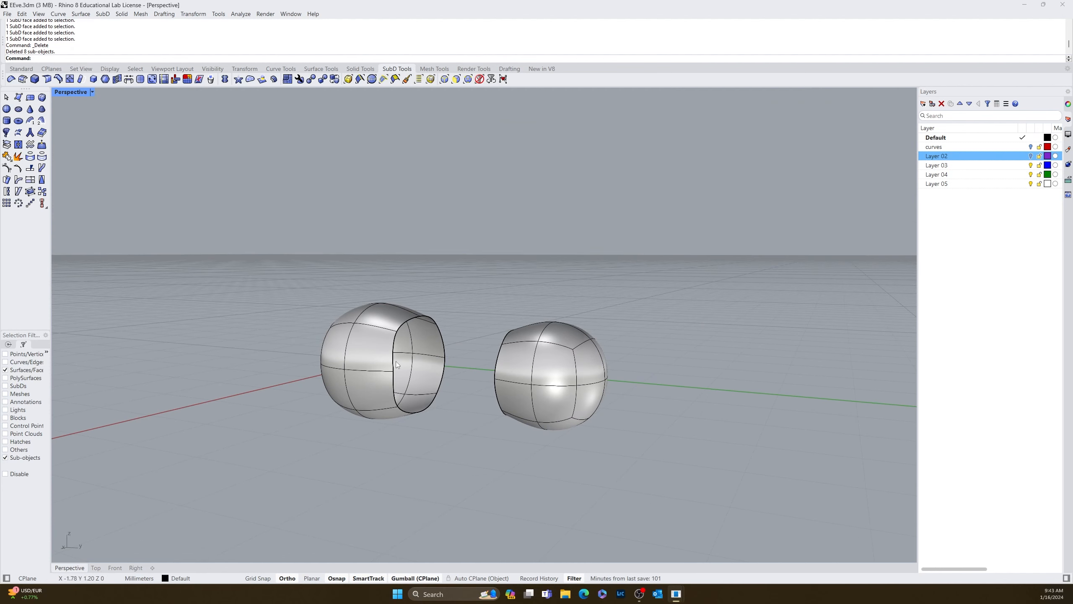
# Step: Restrict selection to edges and pick the edges around the larger sphere's opening one at a time
pyautogui.moveTo(379, 348); pyautogui.dragTo(417, 389, button='right')
pyautogui.scroll(5, 443, 255)
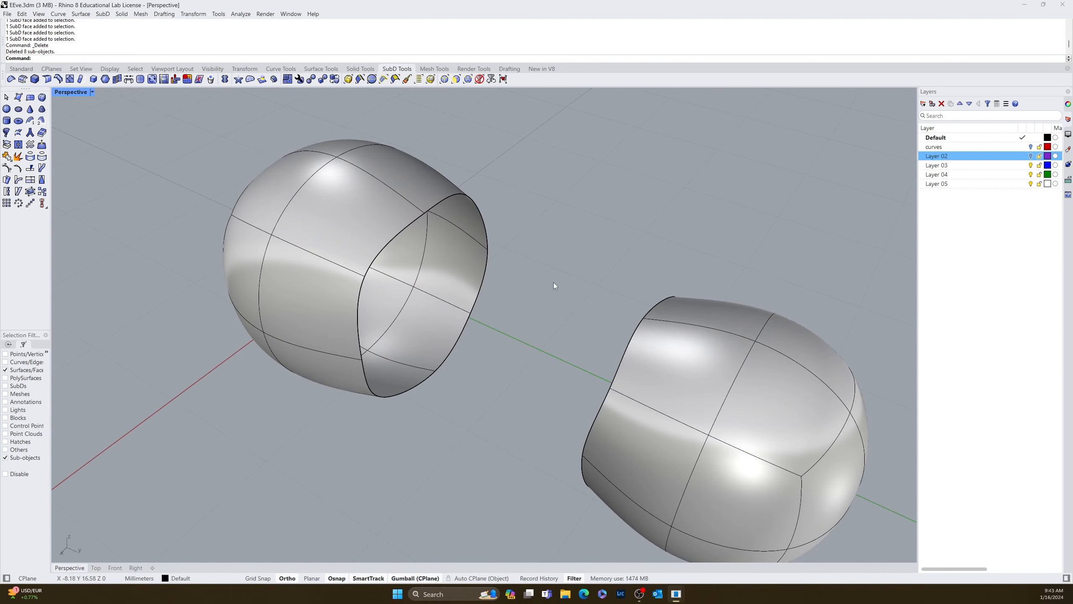
pyautogui.moveTo(511, 321)
pyautogui.mouseDown(button='right')
pyautogui.moveTo(546, 300)
pyautogui.moveTo(499, 312)
pyautogui.mouseUp(button='right')
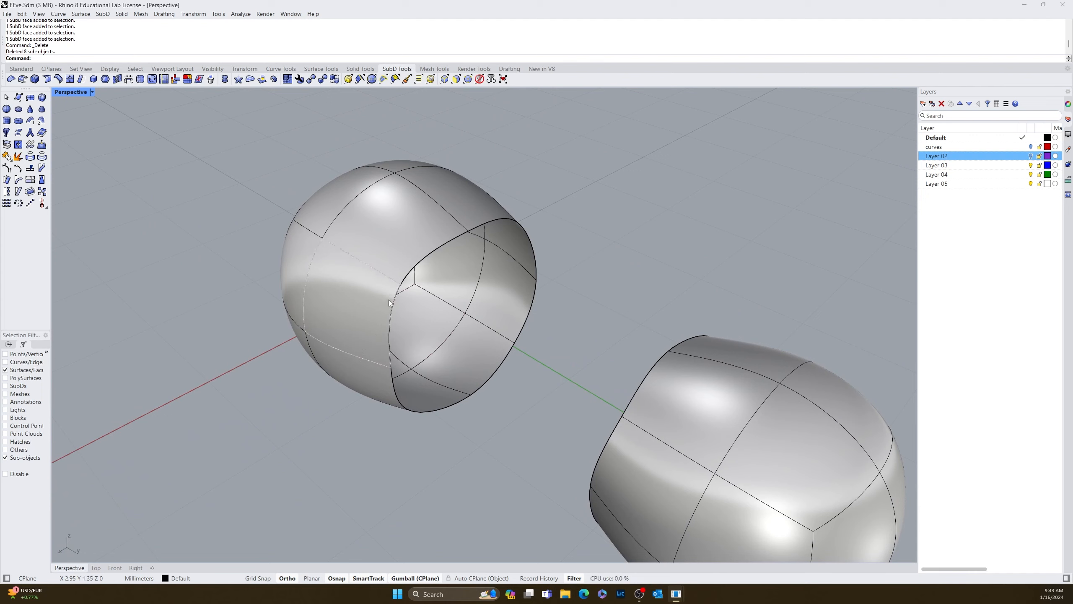
pyautogui.click(445, 80)
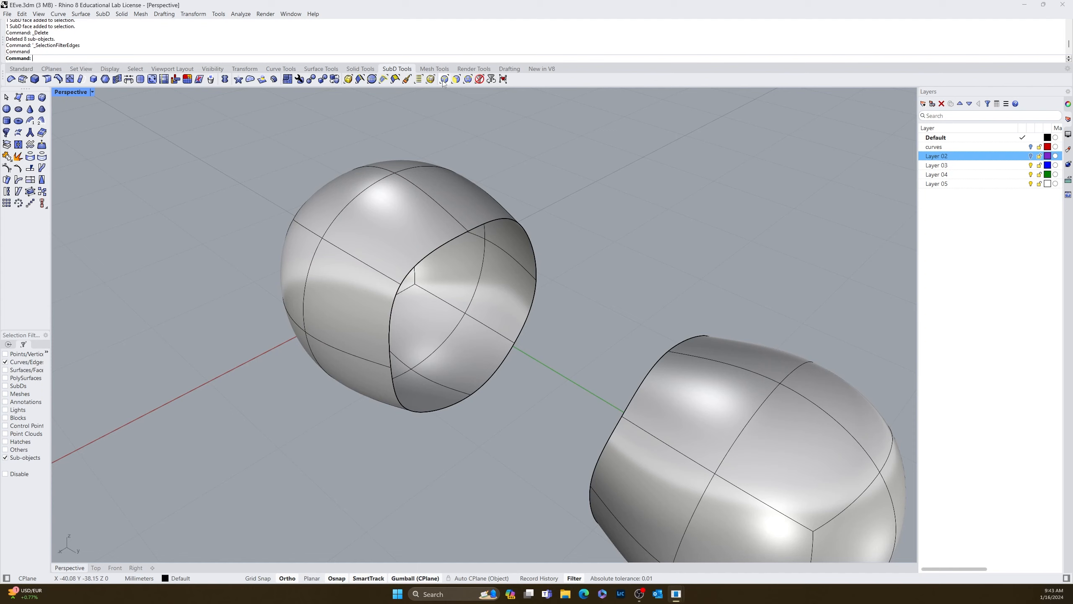
pyautogui.click(444, 80)
pyautogui.click(430, 255)
pyautogui.click(488, 223)
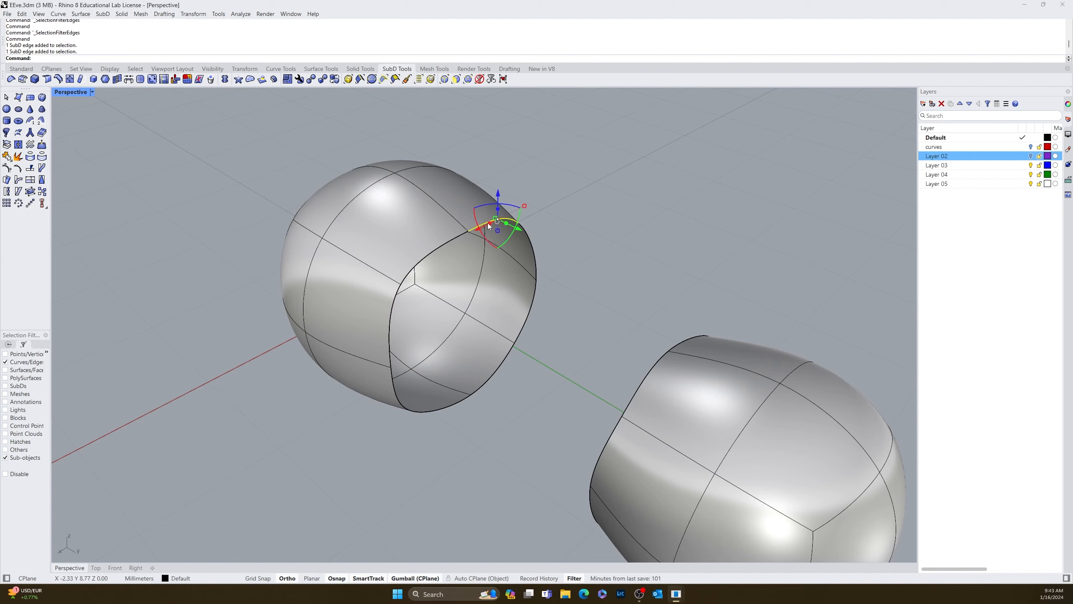
pyautogui.click(534, 258)
pyautogui.click(528, 312)
pyautogui.click(486, 367)
pyautogui.click(455, 406)
pyautogui.click(397, 394)
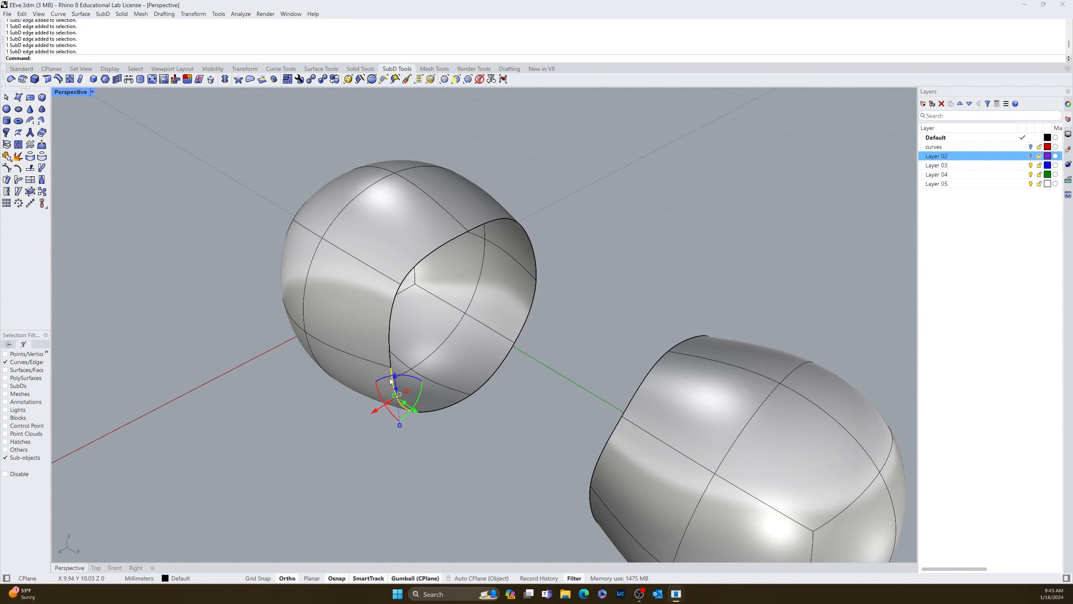
pyautogui.click(390, 321)
pyautogui.moveTo(522, 473)
pyautogui.mouseDown(button='right')
pyautogui.moveTo(552, 462)
pyautogui.moveTo(508, 474)
pyautogui.mouseUp(button='right')
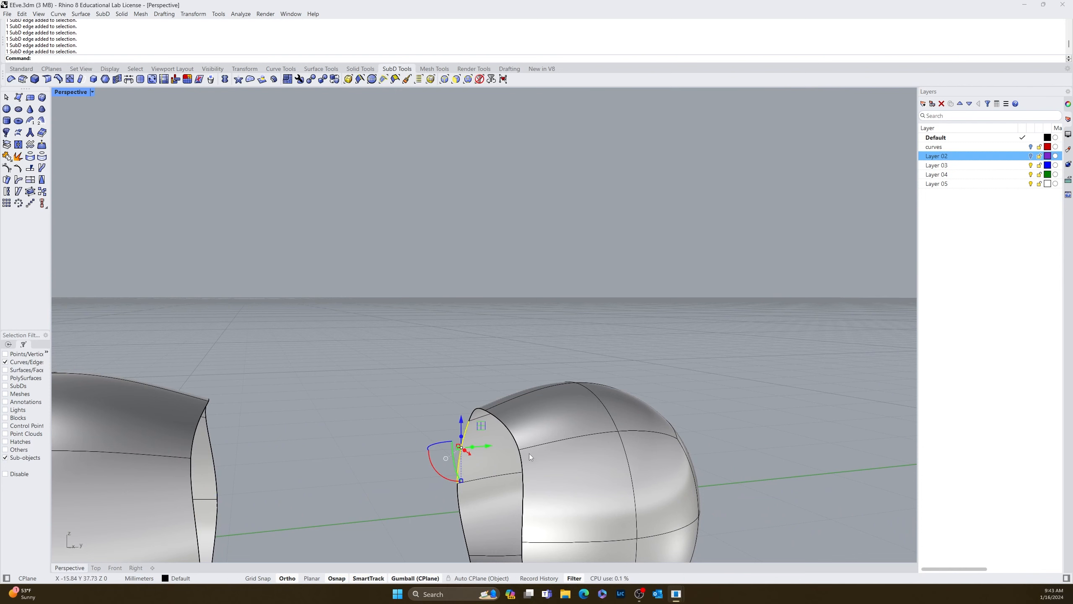
pyautogui.scroll(-3, 496, 506)
pyautogui.moveTo(458, 453); pyautogui.dragTo(451, 414, button='right')
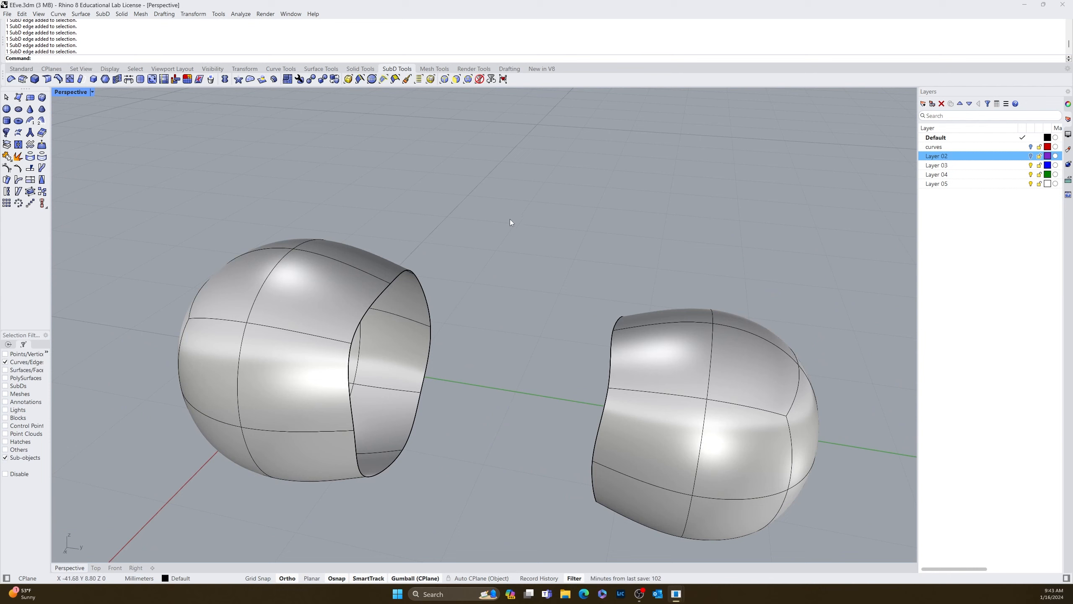
# Step: Bridge the open edge loop of the larger sphere to the open edge loop of the smaller sphere with the default alignment
pyautogui.press('Return')
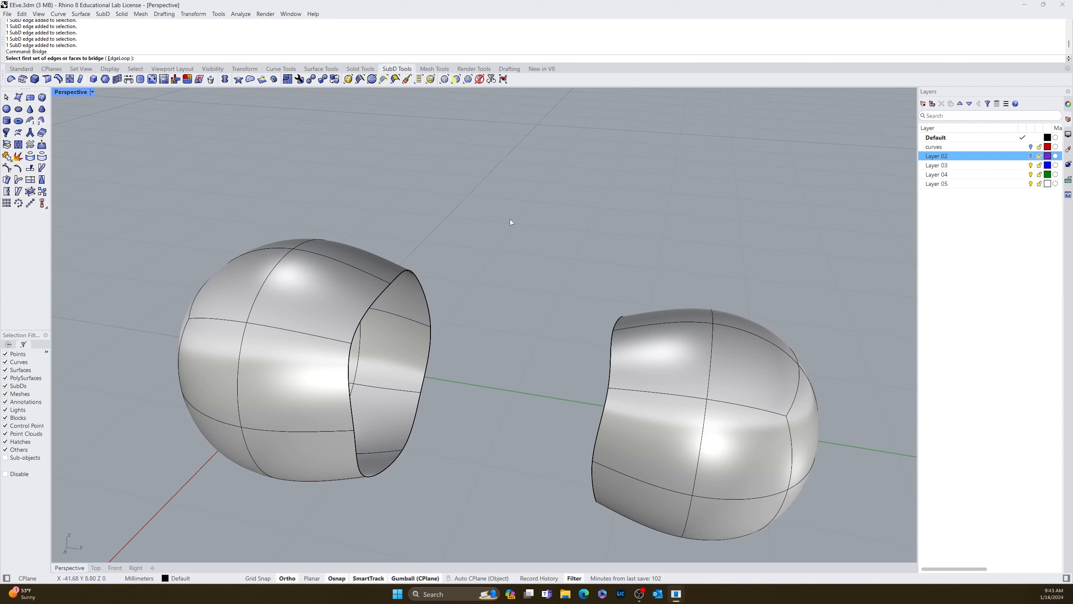
pyautogui.click(372, 310)
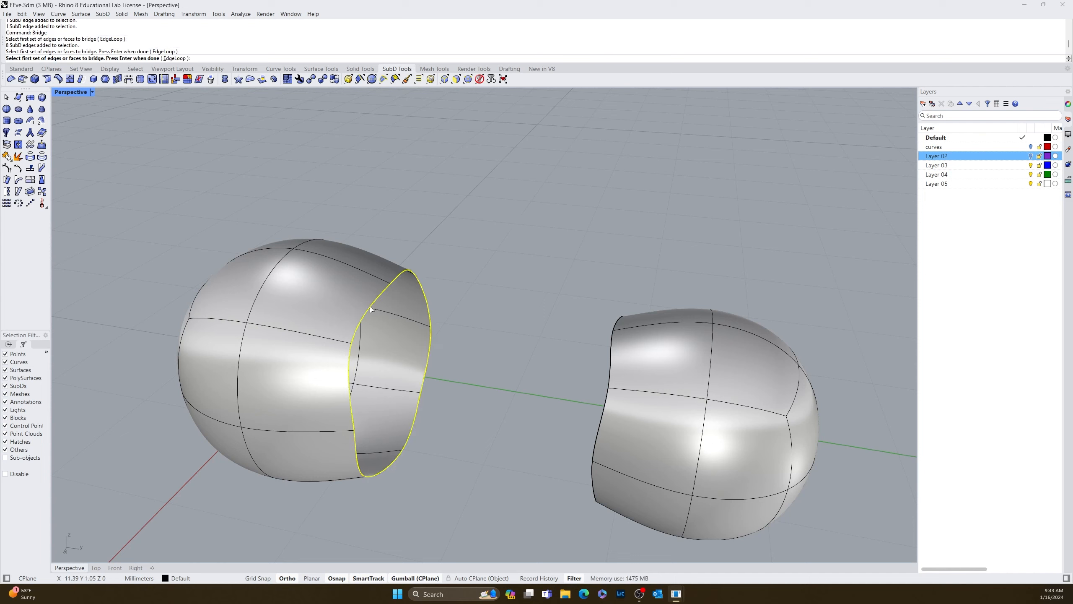
pyautogui.press('Return')
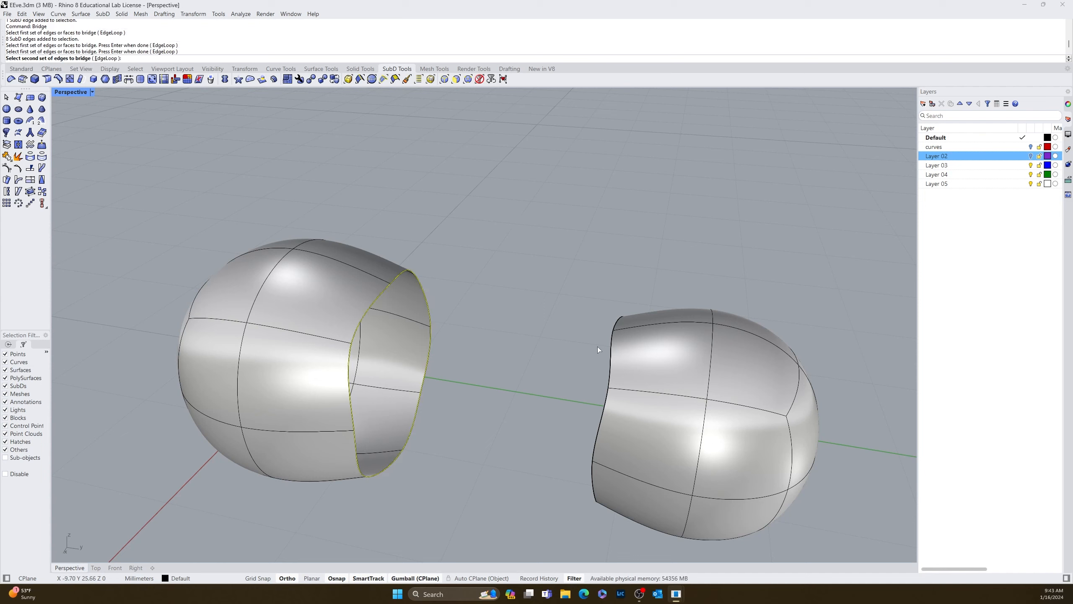
pyautogui.click(609, 360)
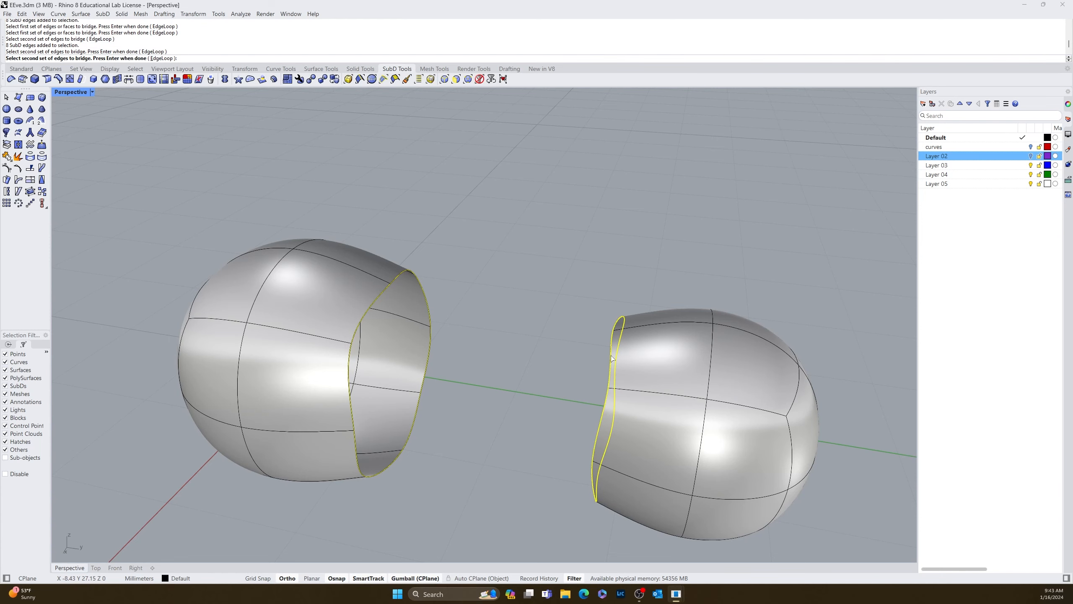
pyautogui.press('Return')
pyautogui.moveTo(434, 444); pyautogui.dragTo(209, 387, button='right')
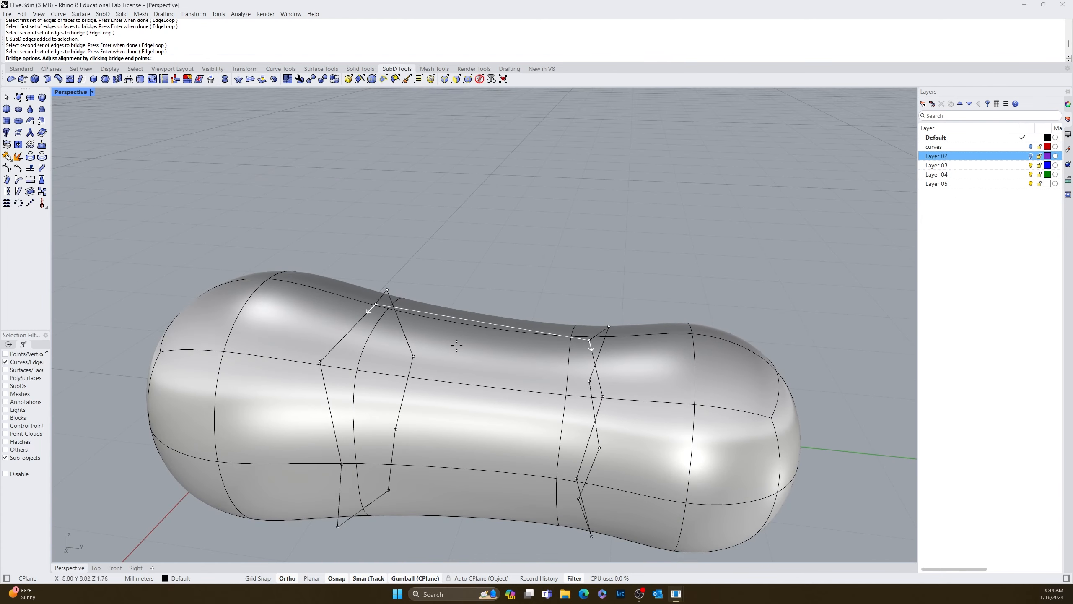
pyautogui.moveTo(435, 363); pyautogui.dragTo(602, 347, button='right')
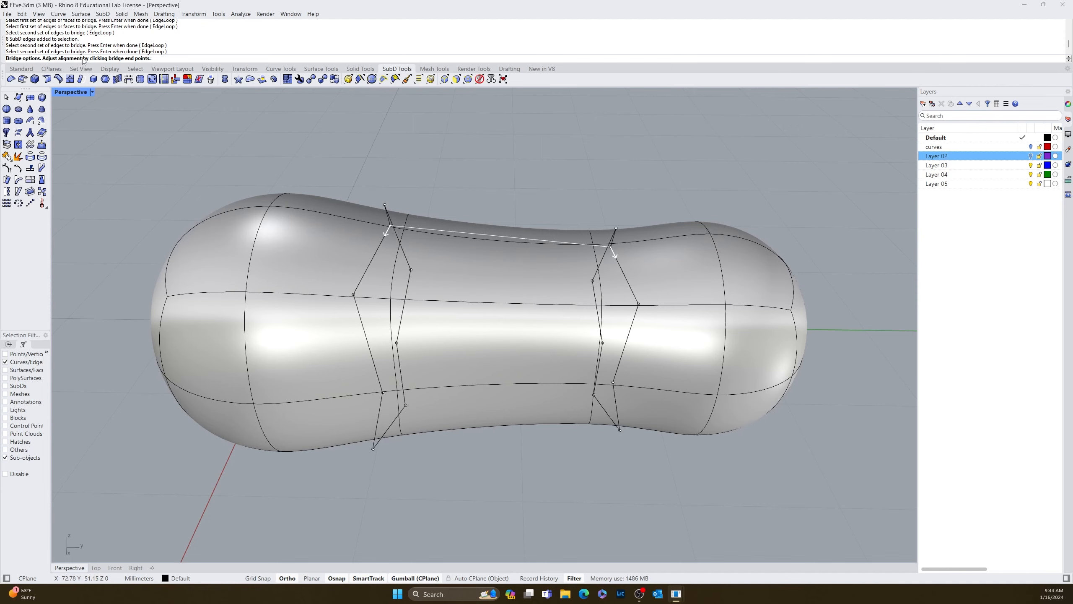
pyautogui.moveTo(399, 218); pyautogui.dragTo(355, 245, button='right')
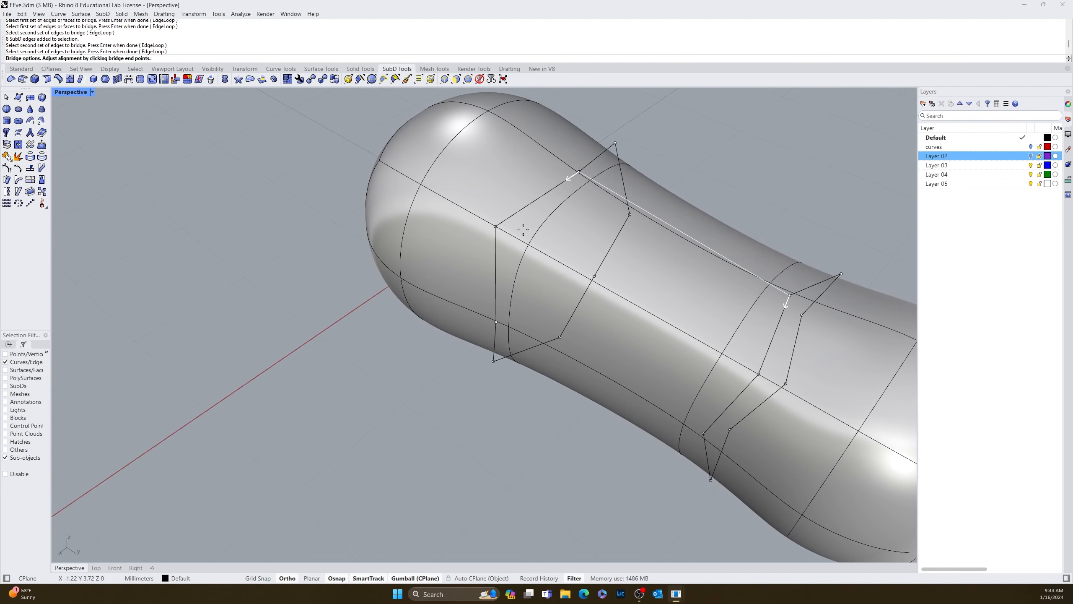
pyautogui.press('Return')
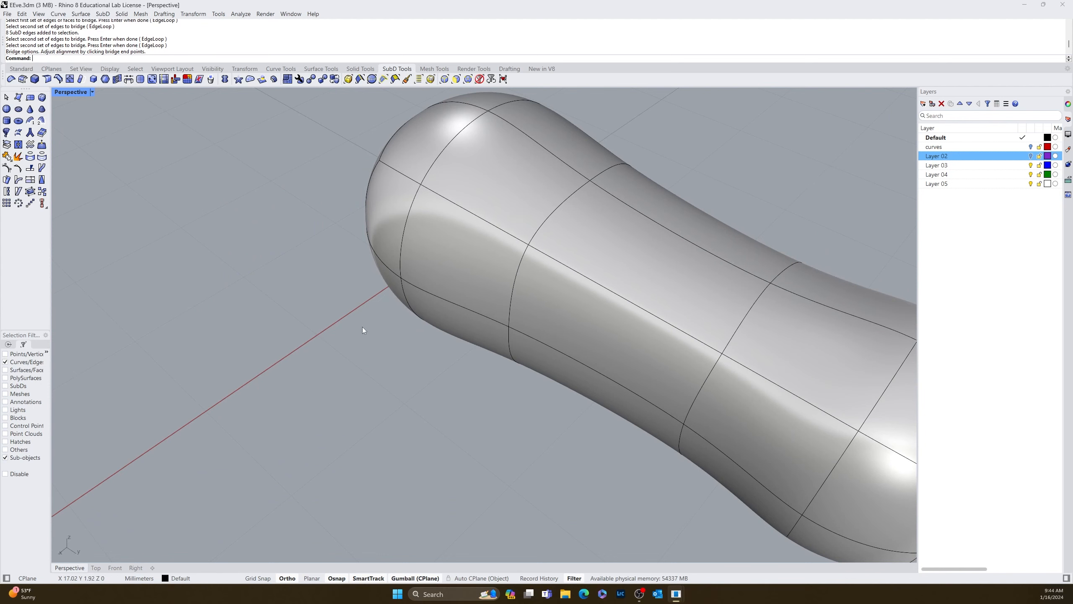
# Step: Examine the bridged body from several angles, comparing its flat and smooth SubD display
pyautogui.scroll(-6, 310, 316)
pyautogui.moveTo(310, 315); pyautogui.dragTo(364, 230, button='right')
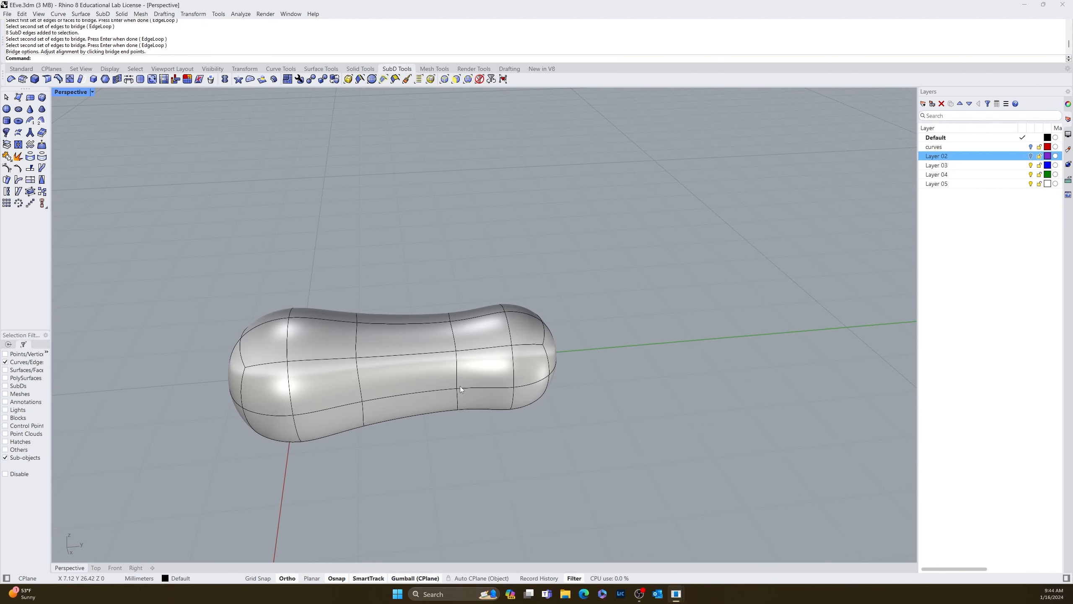
pyautogui.keyDown('shift'); pyautogui.moveTo(478, 402); pyautogui.dragTo(476, 458, button='right'); pyautogui.keyUp('shift')
pyautogui.press('Tab')
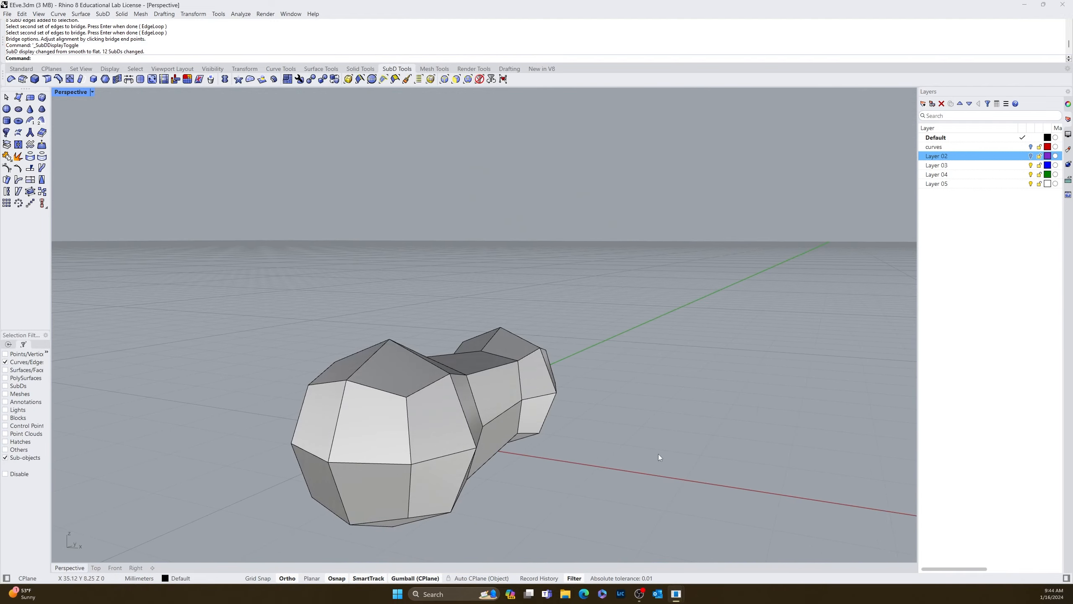
pyautogui.moveTo(658, 454); pyautogui.dragTo(605, 469, button='right')
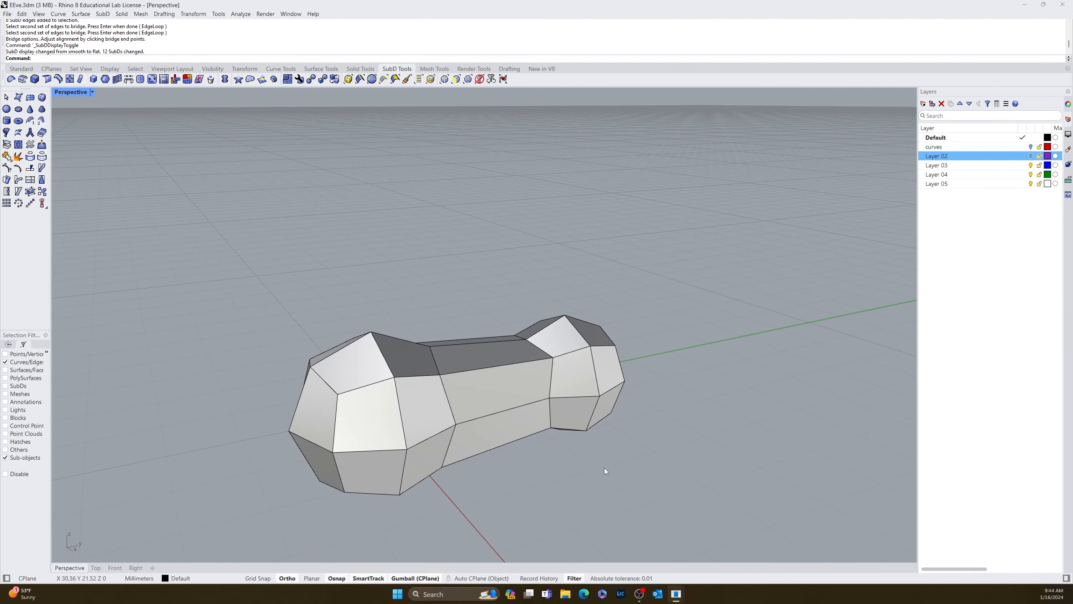
pyautogui.press('Tab')
pyautogui.press('Tab')
pyautogui.press('Tab')
pyautogui.press('Tab')
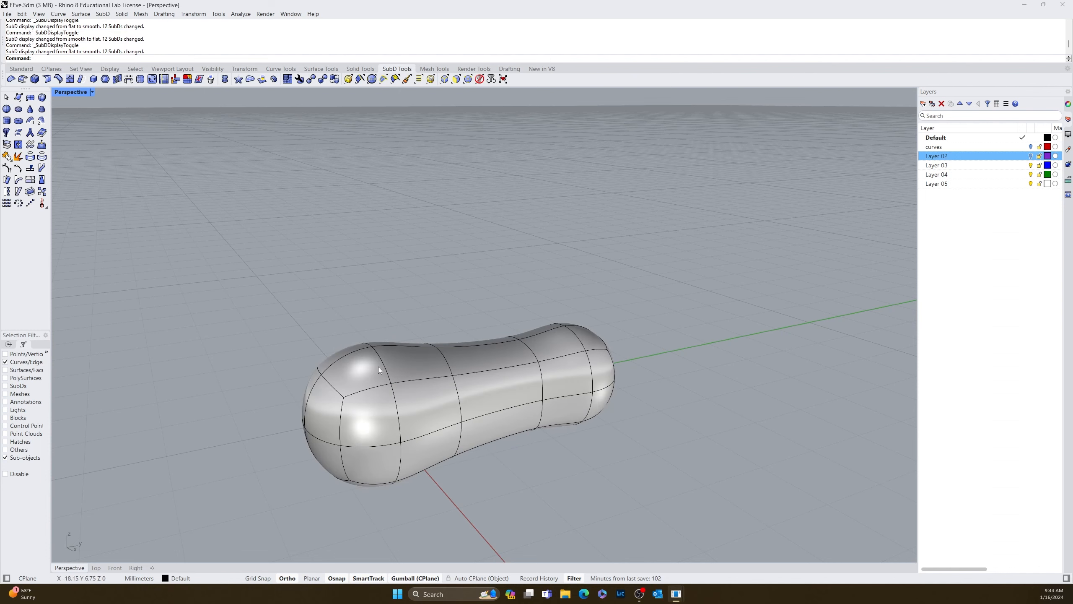
pyautogui.press('Tab')
pyautogui.press('Tab')
pyautogui.press('Tab')
pyautogui.press('Tab')
pyautogui.moveTo(331, 429); pyautogui.dragTo(383, 503, button='right')
pyautogui.moveTo(616, 432); pyautogui.dragTo(520, 444, button='right')
pyautogui.press('Tab')
pyautogui.press('Tab')
pyautogui.press('Tab')
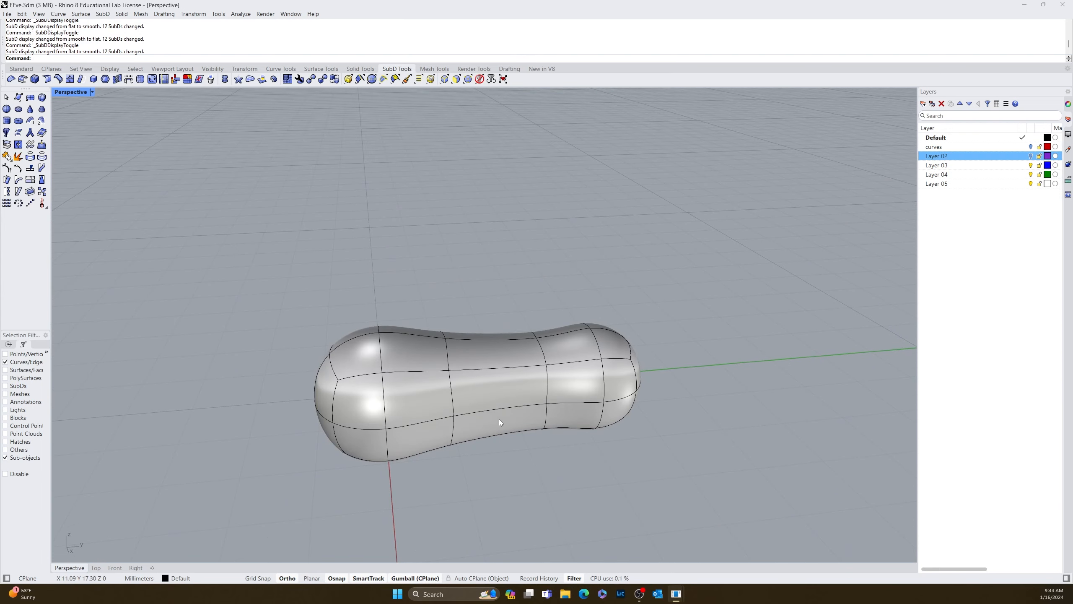
pyautogui.press('Tab')
pyautogui.scroll(4, 502, 384)
pyautogui.moveTo(501, 384); pyautogui.dragTo(451, 384, button='right')
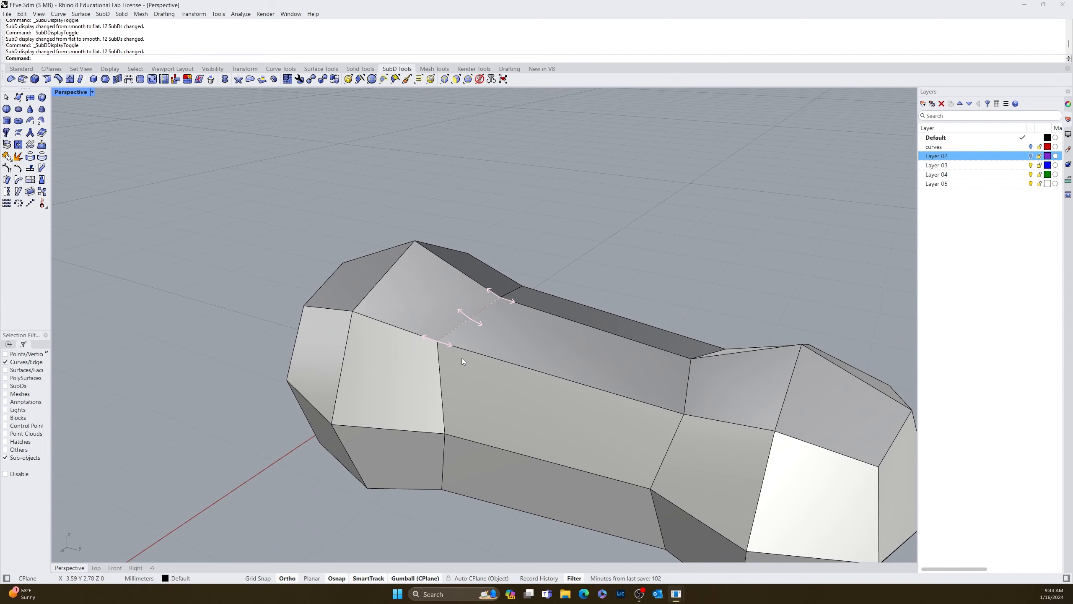
pyautogui.moveTo(443, 350); pyautogui.dragTo(513, 396, button='right')
pyautogui.press('Tab')
pyautogui.scroll(-8, 571, 450)
pyautogui.scroll(5, 493, 465)
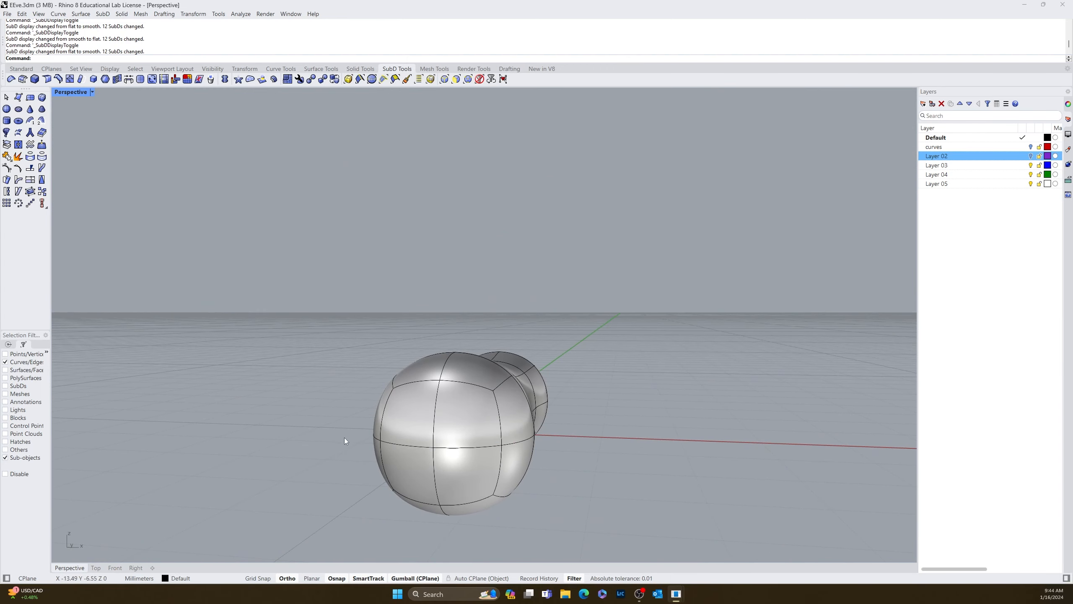
# Step: Restrict selection to vertices and move the middle vertex on the larger end's outer face straight up
pyautogui.moveTo(343, 438); pyautogui.dragTo(377, 444, button='right')
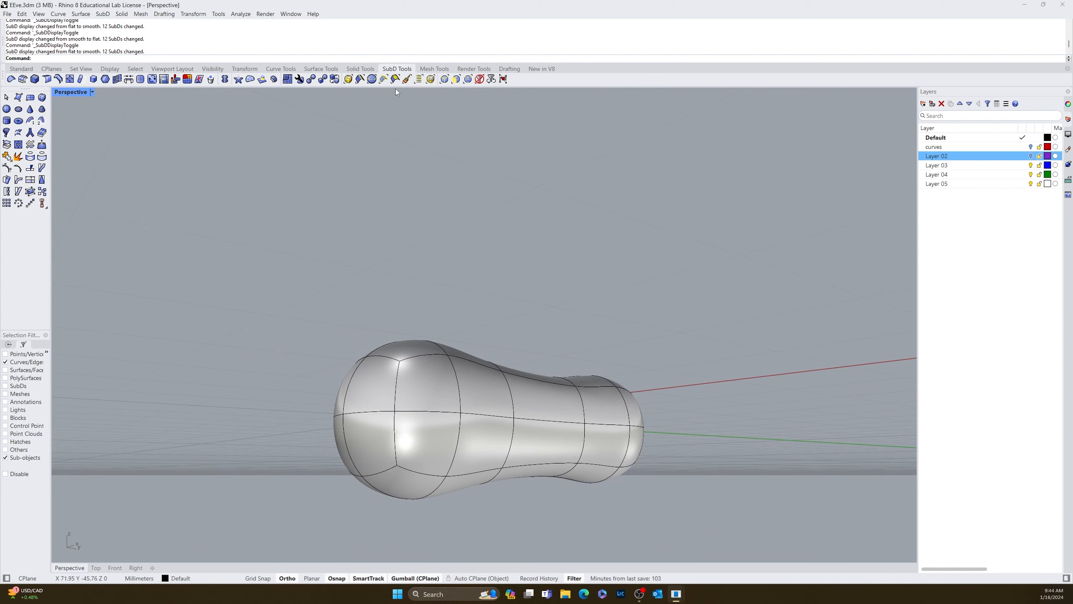
pyautogui.click(468, 80)
pyautogui.click(343, 414)
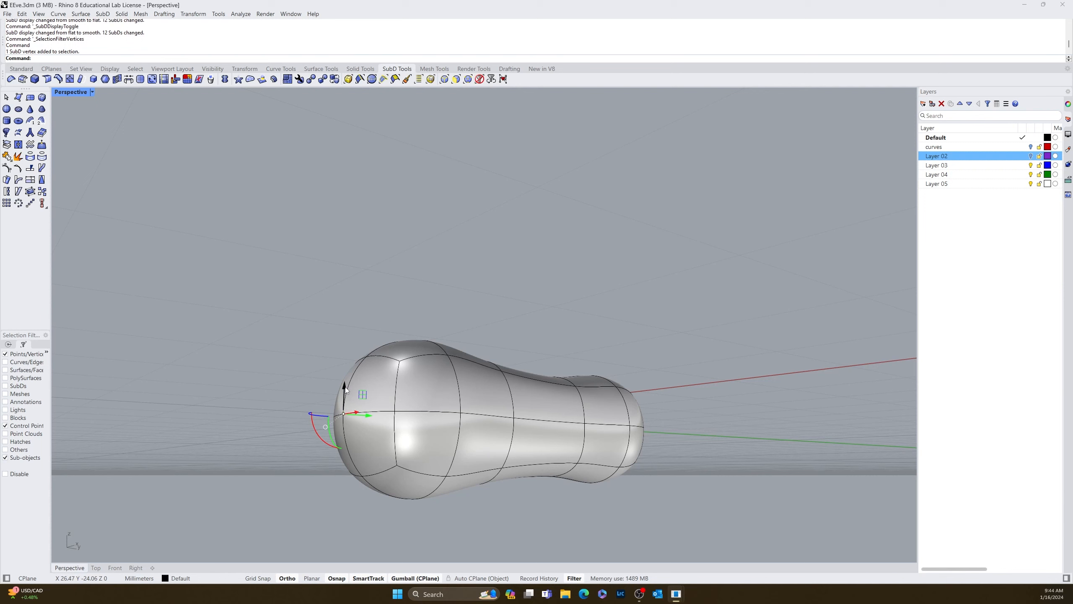
pyautogui.moveTo(346, 387); pyautogui.dragTo(348, 303)
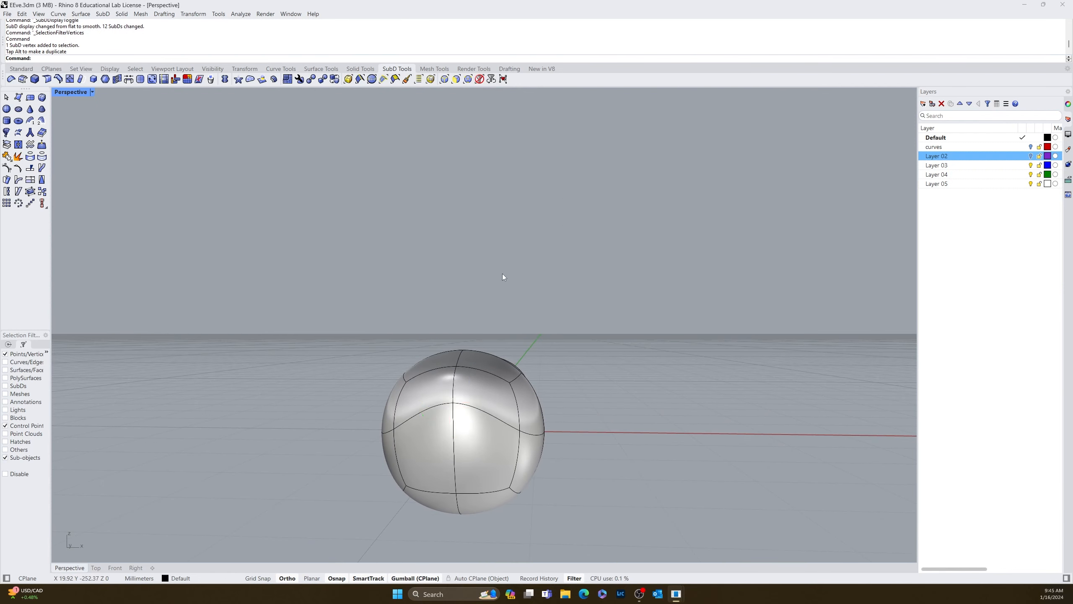
# Step: Restrict selection to edges and pick the matching vertical edges on both sides of the larger end's outer face
pyautogui.hotkey('alt', '2')
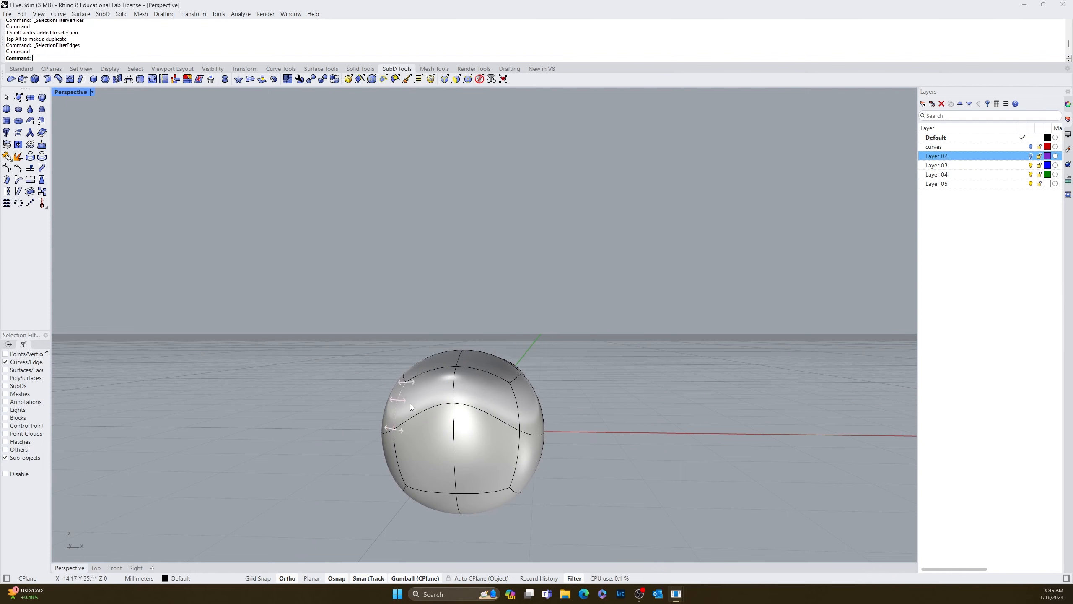
pyautogui.click(399, 401)
pyautogui.keyDown('shift'); pyautogui.click(518, 402); pyautogui.keyUp('shift')
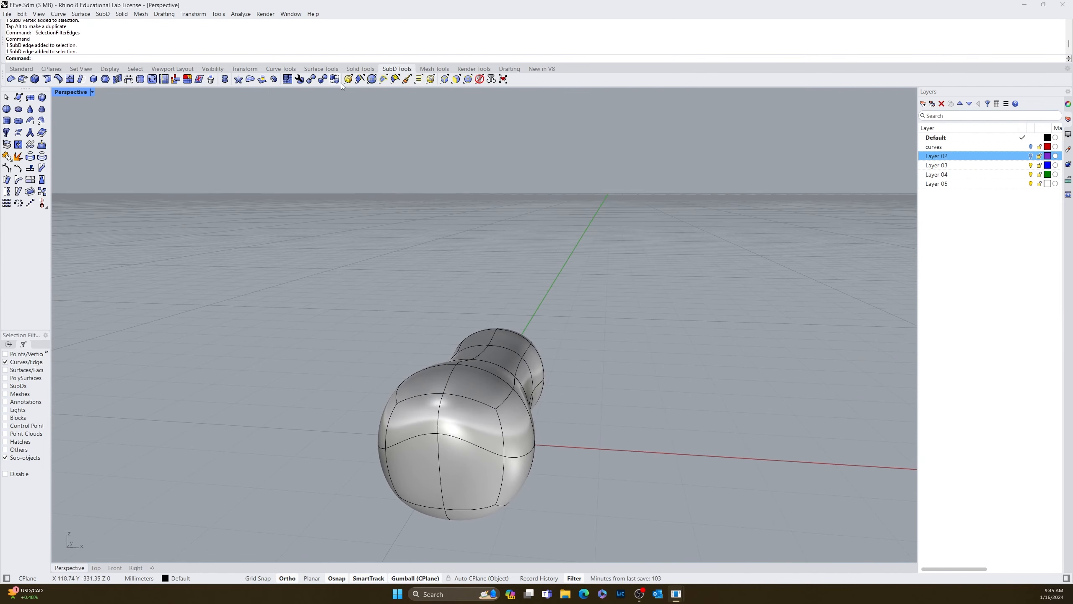
# Step: Apply Reflect symmetry to the SubD body across a plane starting at 0 and running along the Y axis, keeping the current orientation
pyautogui.click(225, 79)
pyautogui.click(478, 379)
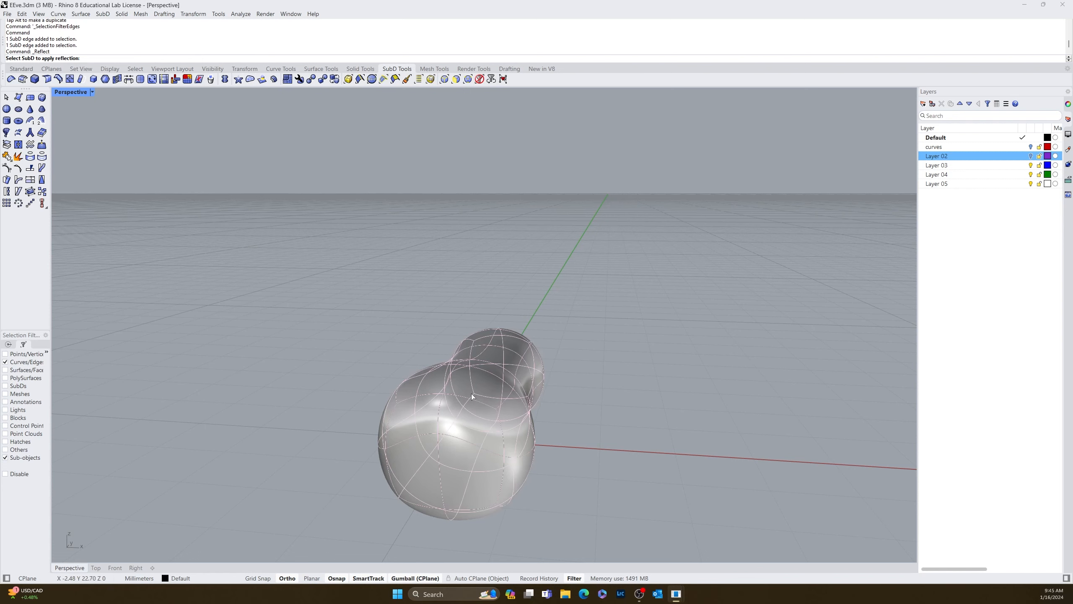
pyautogui.moveTo(468, 393); pyautogui.dragTo(390, 417, button='right')
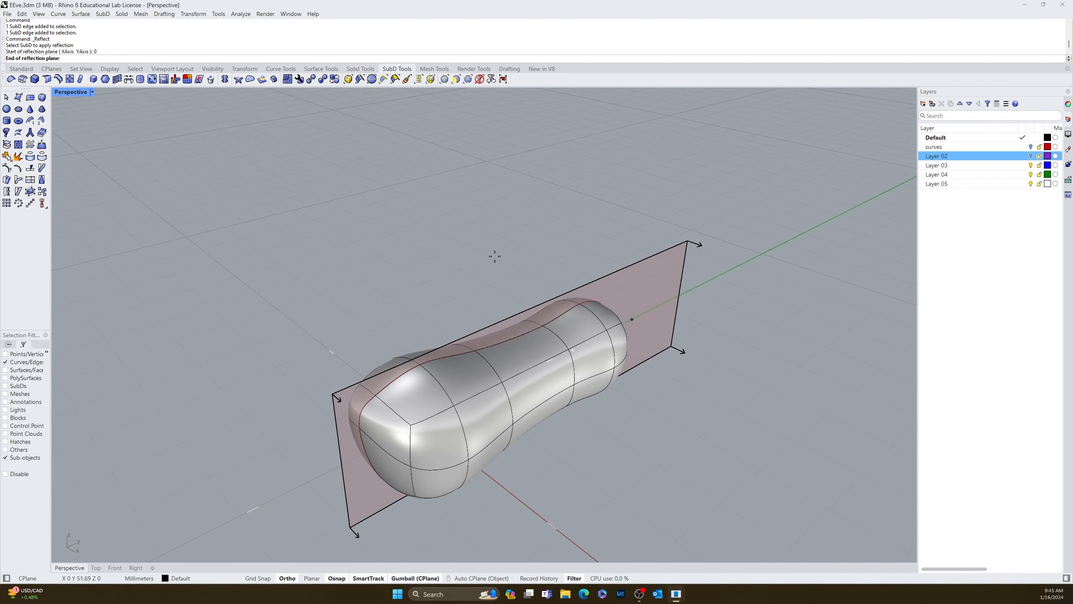
pyautogui.click(694, 263)
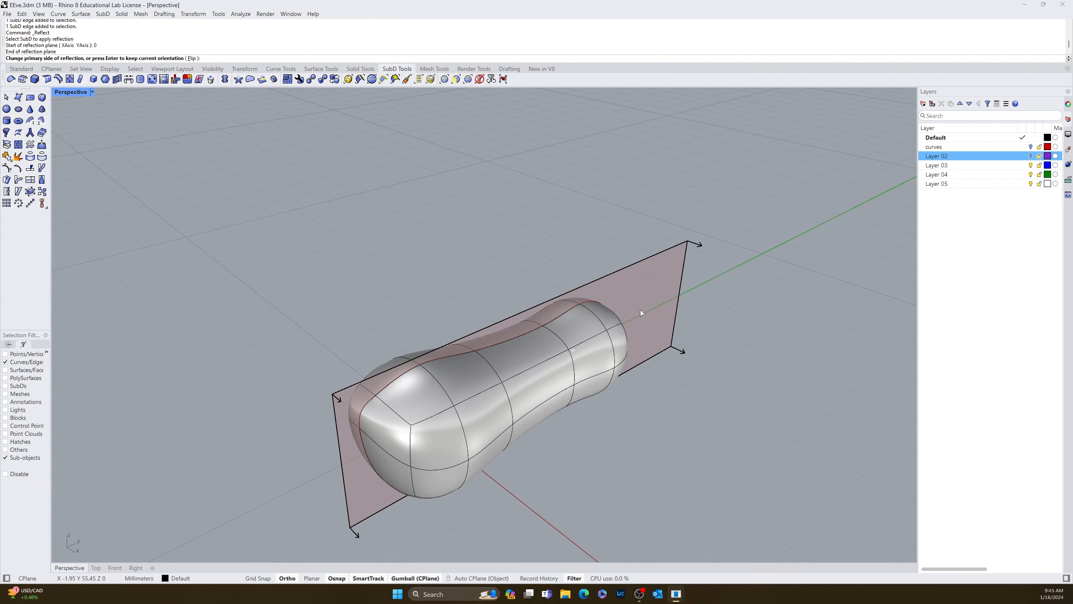
pyautogui.press('Return')
# Step: Move the vertical edge on one side of the larger end's outer face with the reflection active
pyautogui.moveTo(451, 395); pyautogui.dragTo(560, 445, button='right')
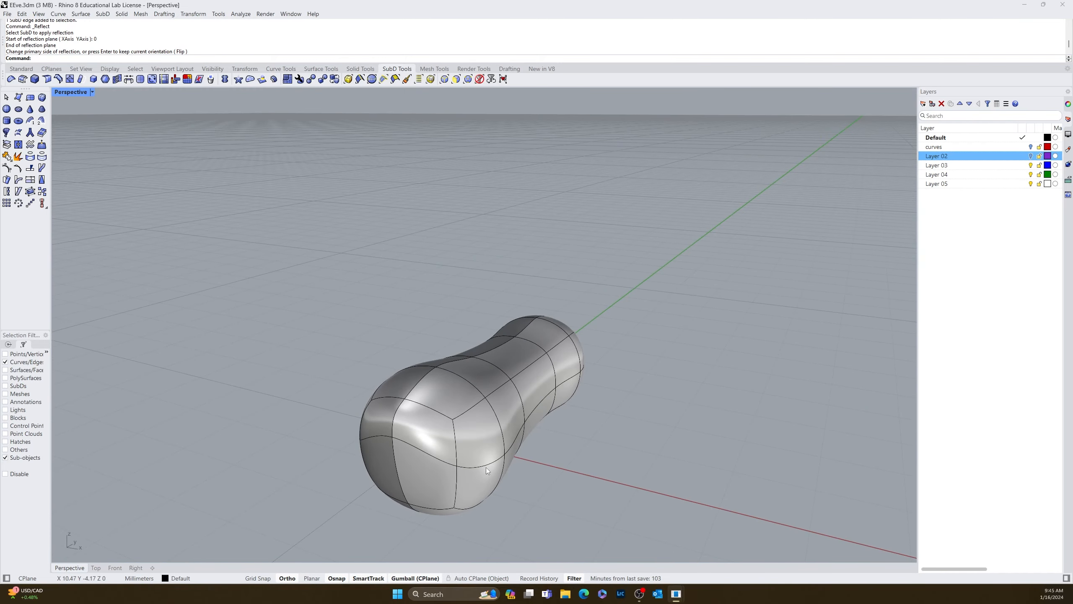
pyautogui.click(455, 439)
pyautogui.moveTo(528, 488); pyautogui.dragTo(555, 440, button='right')
pyautogui.moveTo(552, 399); pyautogui.dragTo(575, 400)
pyautogui.moveTo(575, 400); pyautogui.dragTo(533, 448, button='right')
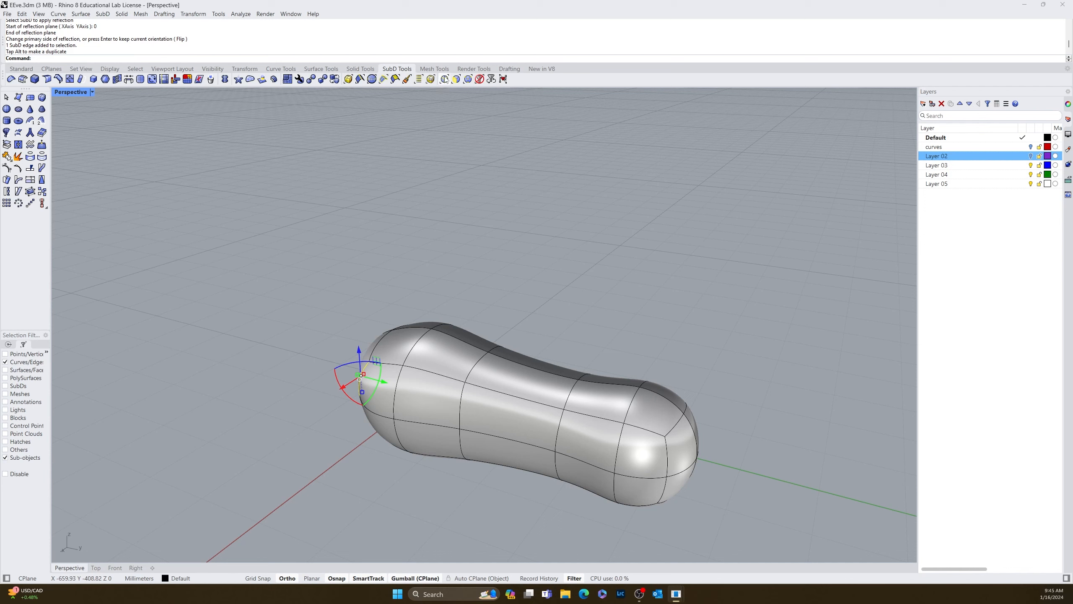
# Step: Clear the selection filter and scale the whole body along the Y axis to make it shorter
pyautogui.click(480, 80)
pyautogui.click(475, 390)
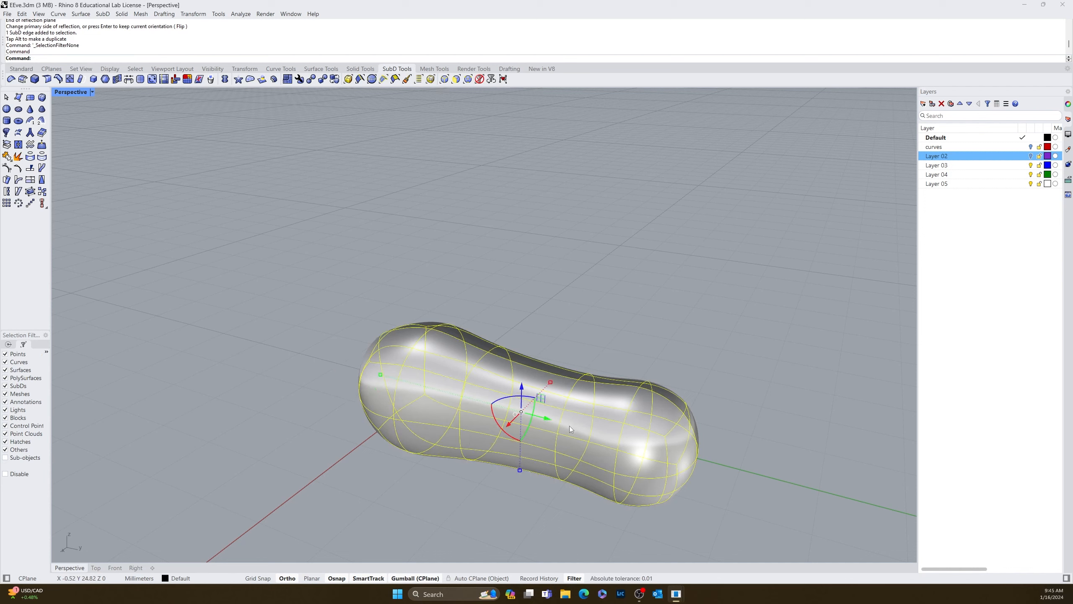
pyautogui.moveTo(383, 375); pyautogui.dragTo(429, 388)
pyautogui.click(326, 473)
# Step: Raise a single vertex on the side of the smaller end along the Z axis
pyautogui.moveTo(326, 473); pyautogui.dragTo(365, 432, button='right')
pyautogui.moveTo(712, 484); pyautogui.dragTo(569, 457, button='right')
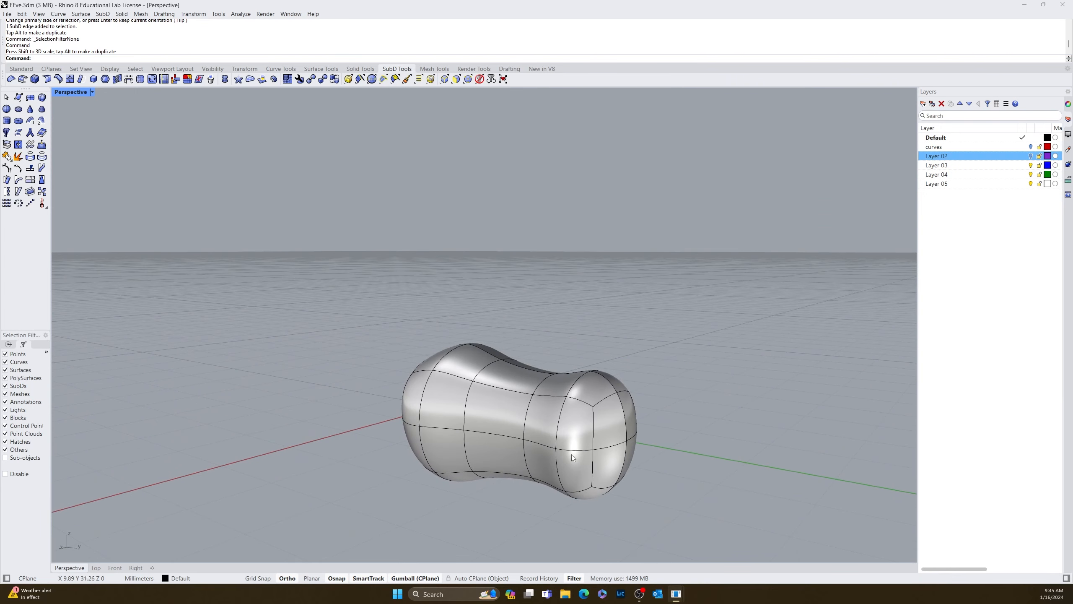
pyautogui.keyDown('ctrl'); pyautogui.keyDown('shift'); pyautogui.click(556, 451); pyautogui.keyUp('shift'); pyautogui.keyUp('ctrl')
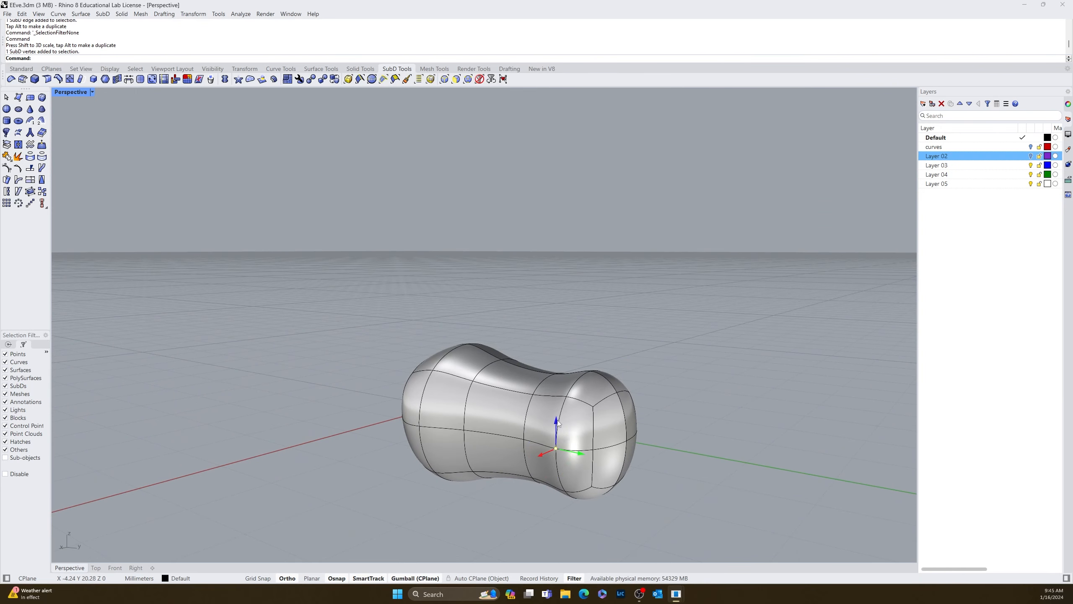
pyautogui.moveTo(556, 427); pyautogui.dragTo(562, 385)
pyautogui.moveTo(720, 439); pyautogui.dragTo(579, 445, button='right')
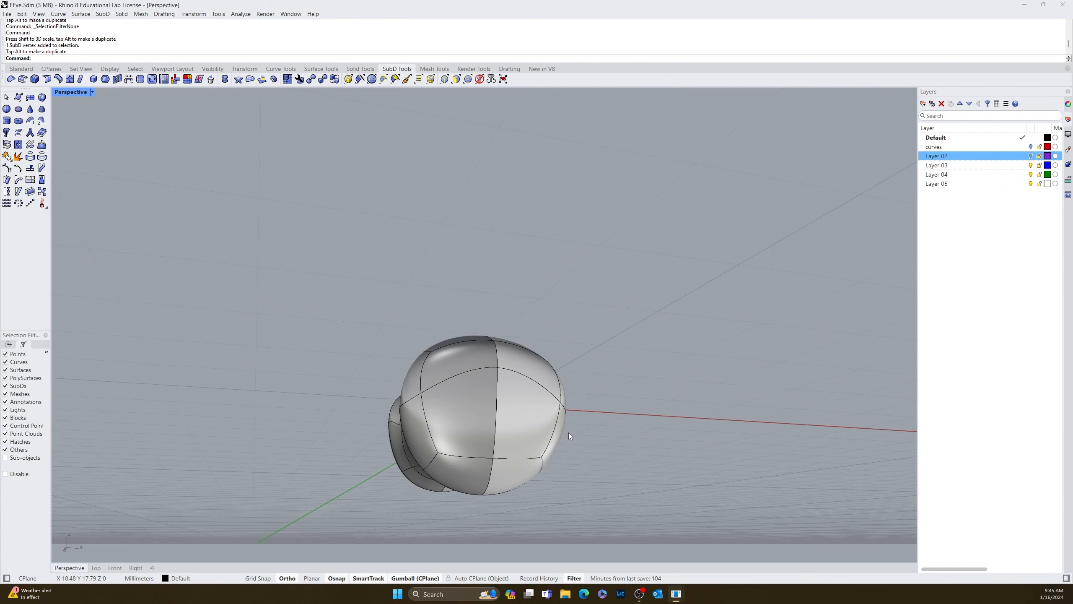
# Step: Restrict selection to edges and raise an edge on the underside of the larger end slightly along the Z axis
pyautogui.moveTo(568, 433); pyautogui.dragTo(421, 415, button='right')
pyautogui.click(463, 466)
pyautogui.press('Escape')
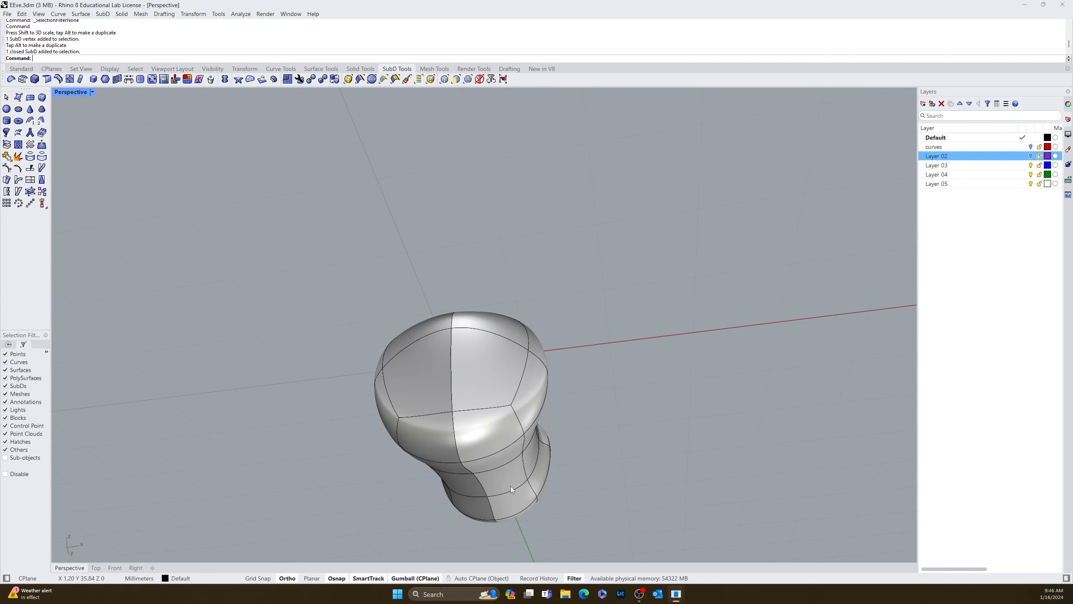
pyautogui.moveTo(510, 487); pyautogui.dragTo(455, 185, button='right')
pyautogui.click(454, 79)
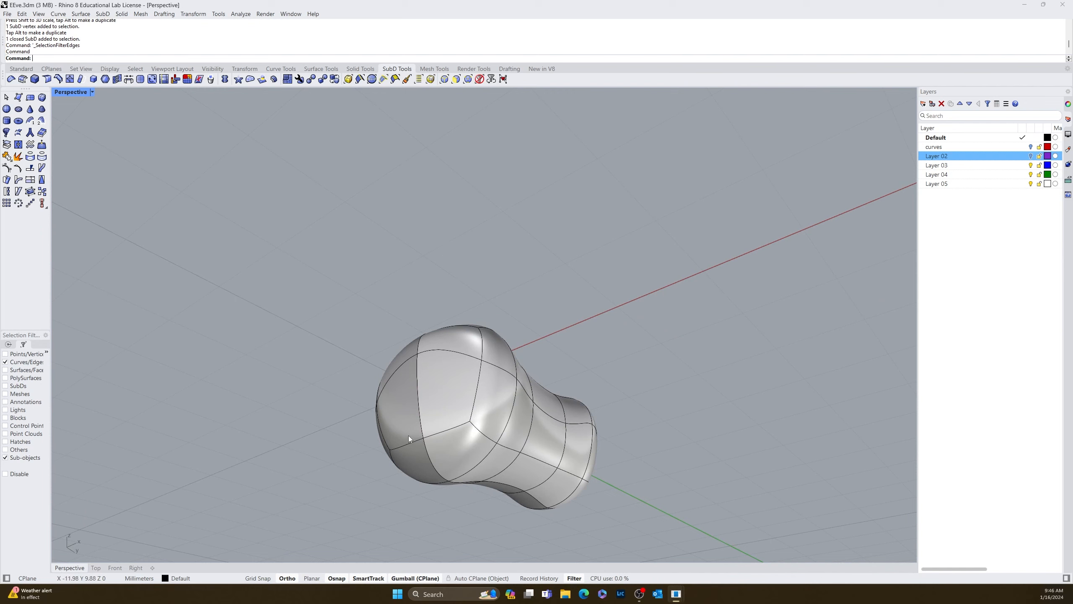
pyautogui.click(452, 480)
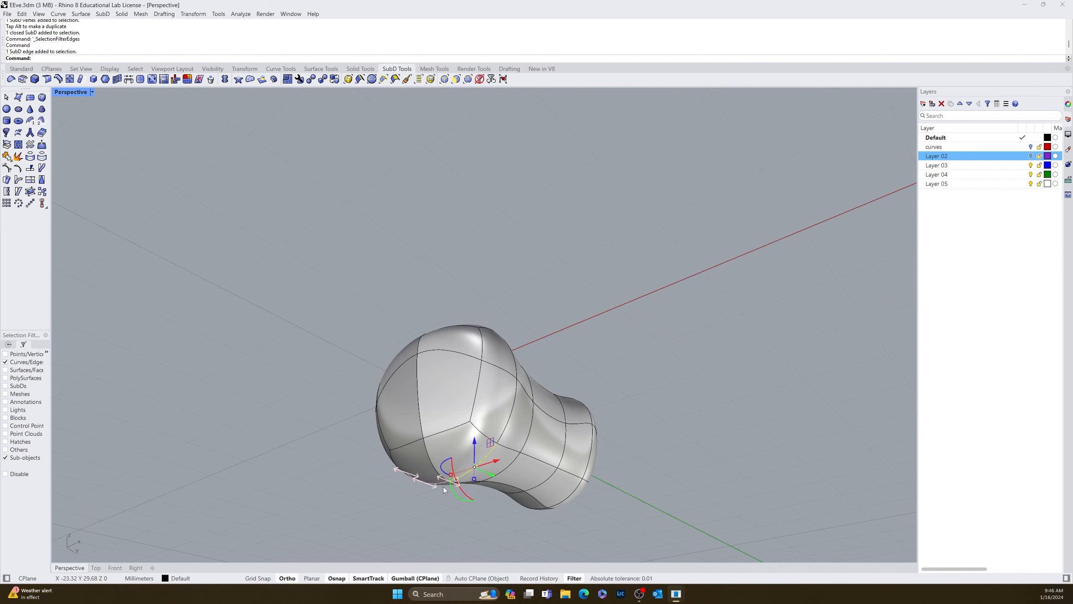
pyautogui.moveTo(476, 443); pyautogui.dragTo(478, 429)
# Step: Raise the edge on the underside of the smaller end slightly along the Z axis and clear the selection
pyautogui.moveTo(478, 428); pyautogui.dragTo(525, 455, button='right')
pyautogui.click(484, 413)
pyautogui.moveTo(484, 414); pyautogui.dragTo(600, 455, button='right')
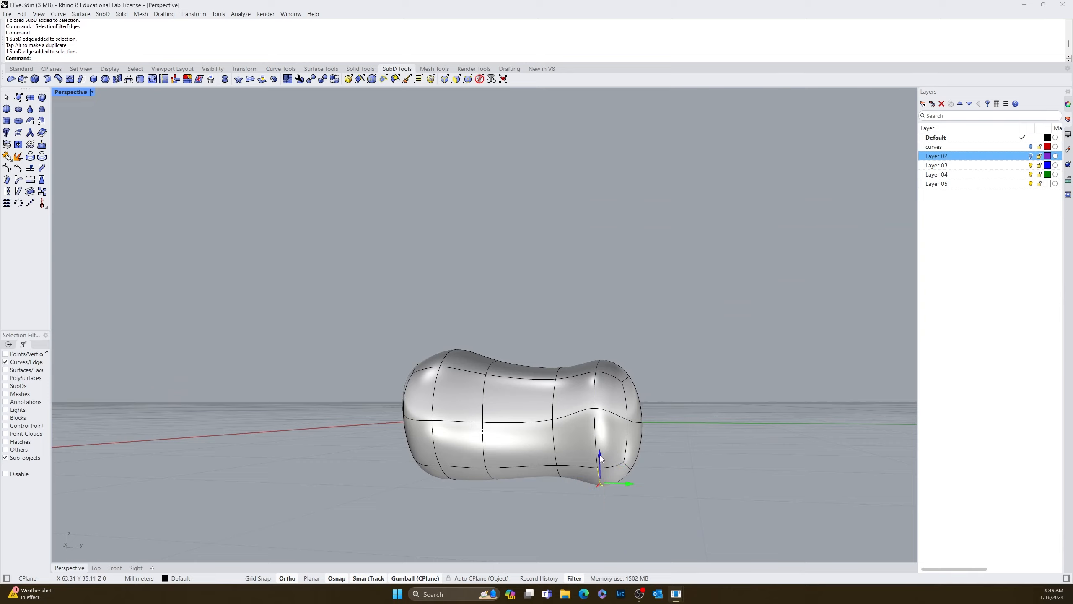
pyautogui.moveTo(600, 455); pyautogui.dragTo(606, 442)
pyautogui.click(541, 510)
# Step: Lower an edge on the upper side of the larger end of the body along the Z axis
pyautogui.moveTo(540, 510); pyautogui.dragTo(593, 473, button='right')
pyautogui.moveTo(519, 419); pyautogui.dragTo(512, 405, button='right')
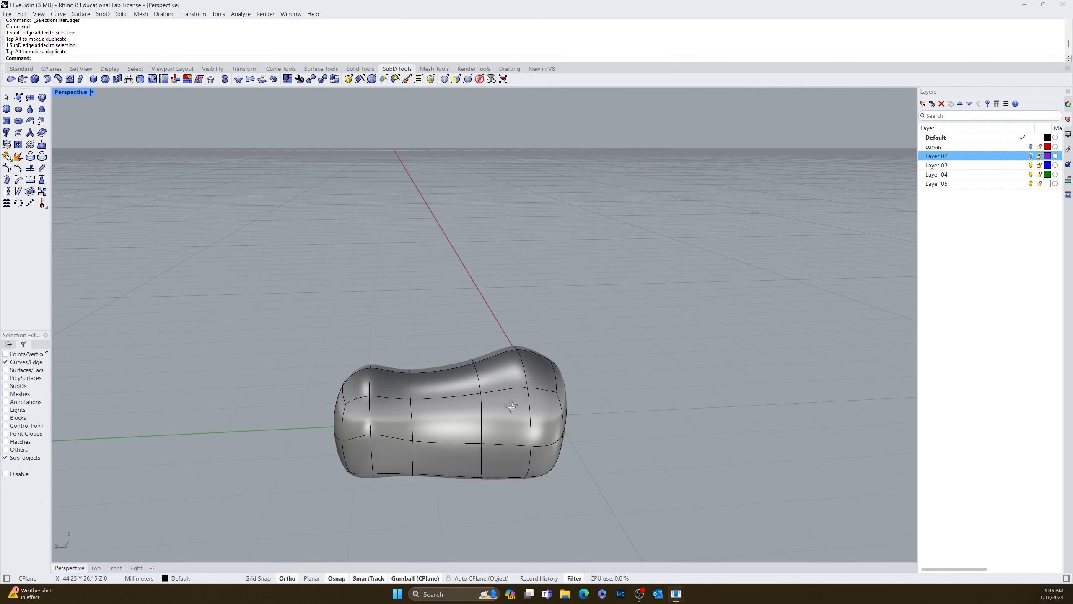
pyautogui.moveTo(518, 347); pyautogui.dragTo(516, 341, button='right')
pyautogui.click(516, 341)
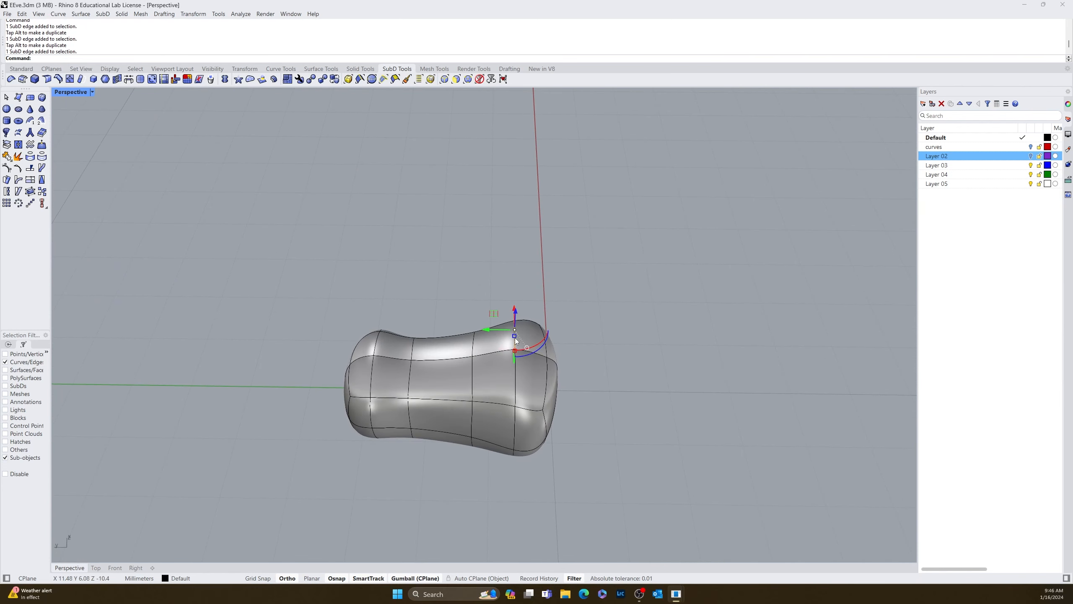
pyautogui.moveTo(514, 320); pyautogui.dragTo(574, 394)
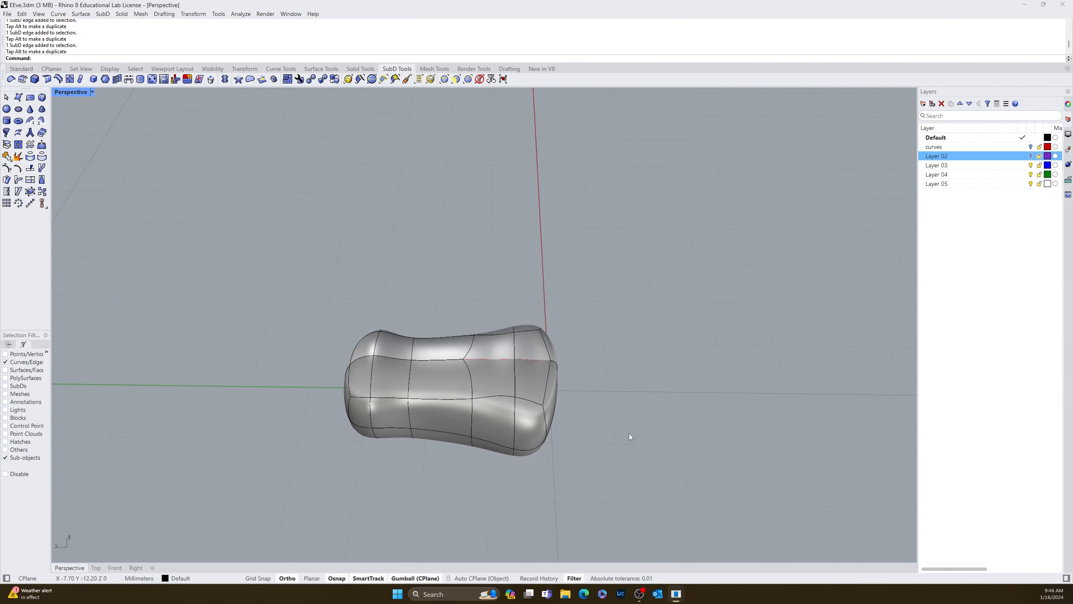
pyautogui.moveTo(629, 433); pyautogui.dragTo(619, 465, button='right')
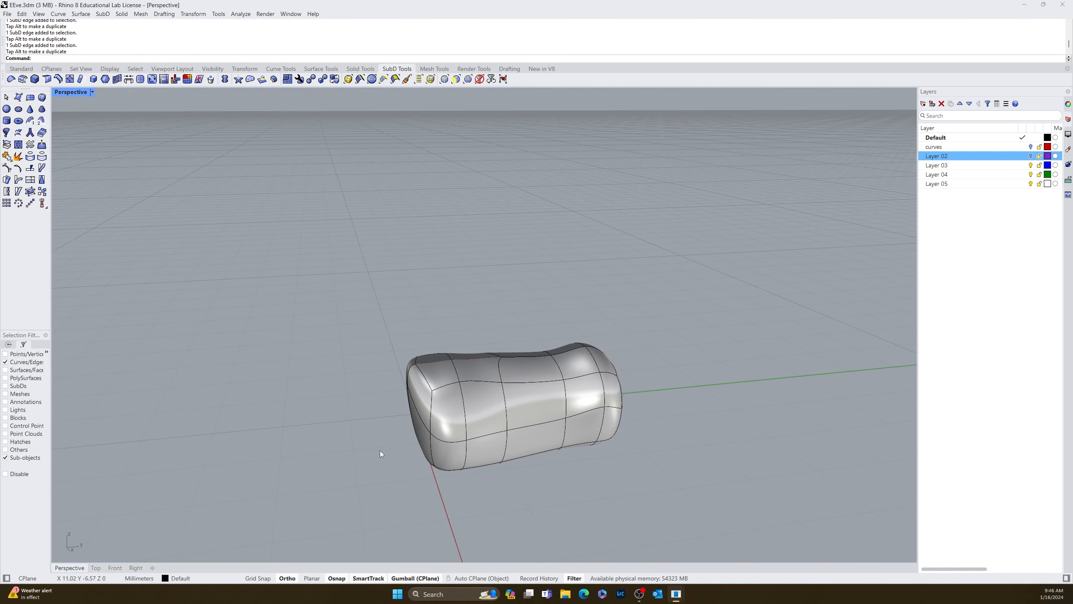
# Step: Remove the reflection symmetry from the SubD body and inspect its shape from several angles
pyautogui.click(225, 80)
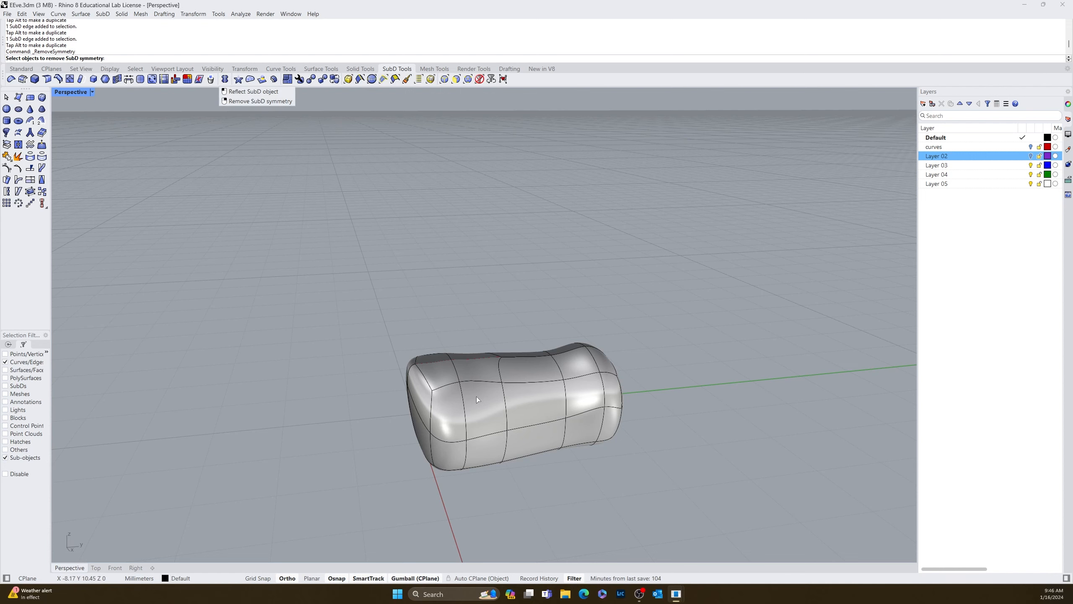
pyautogui.click(509, 417)
pyautogui.press('Return')
pyautogui.moveTo(260, 383); pyautogui.dragTo(448, 347, button='right')
pyautogui.moveTo(646, 448); pyautogui.dragTo(530, 434, button='right')
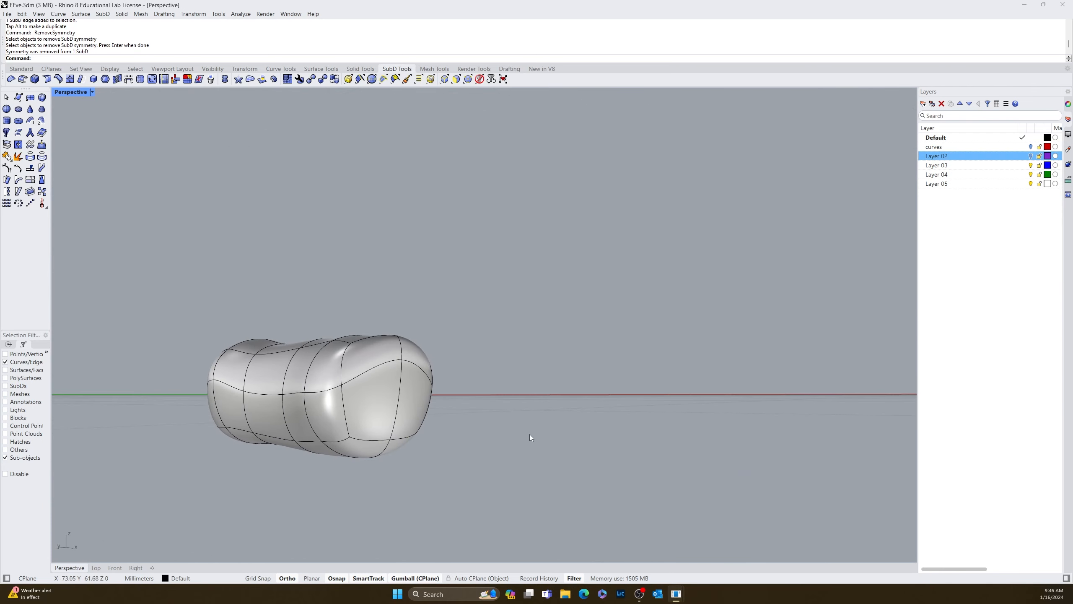
pyautogui.moveTo(742, 194); pyautogui.dragTo(615, 285, button='right')
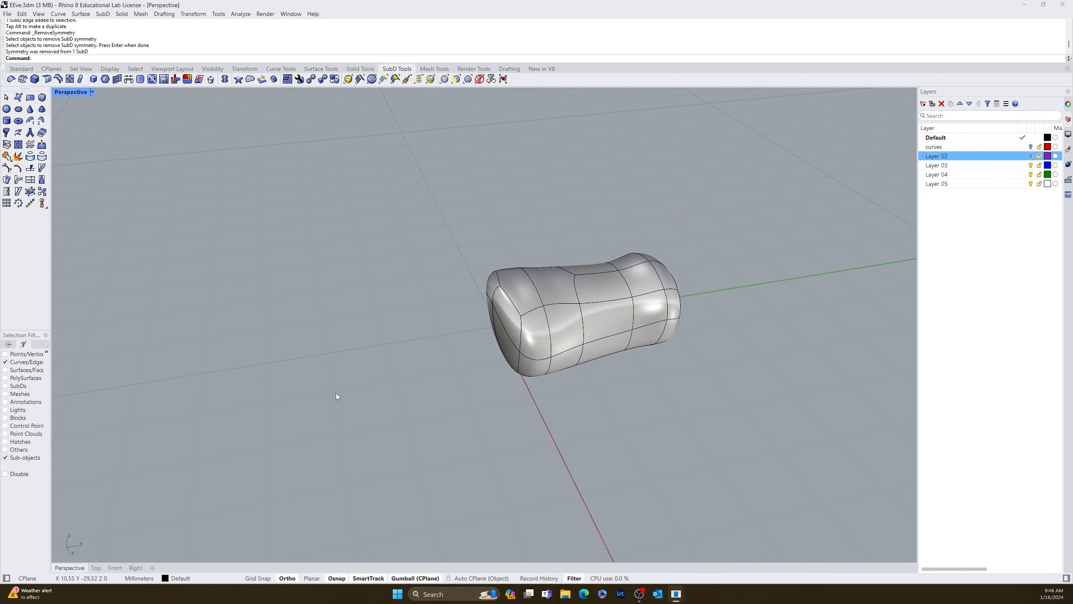
# Step: In the Right view, draw a circle about 17 mm in diameter overlapping the smaller end of the body
pyautogui.click(96, 568)
pyautogui.scroll(-6, 399, 466)
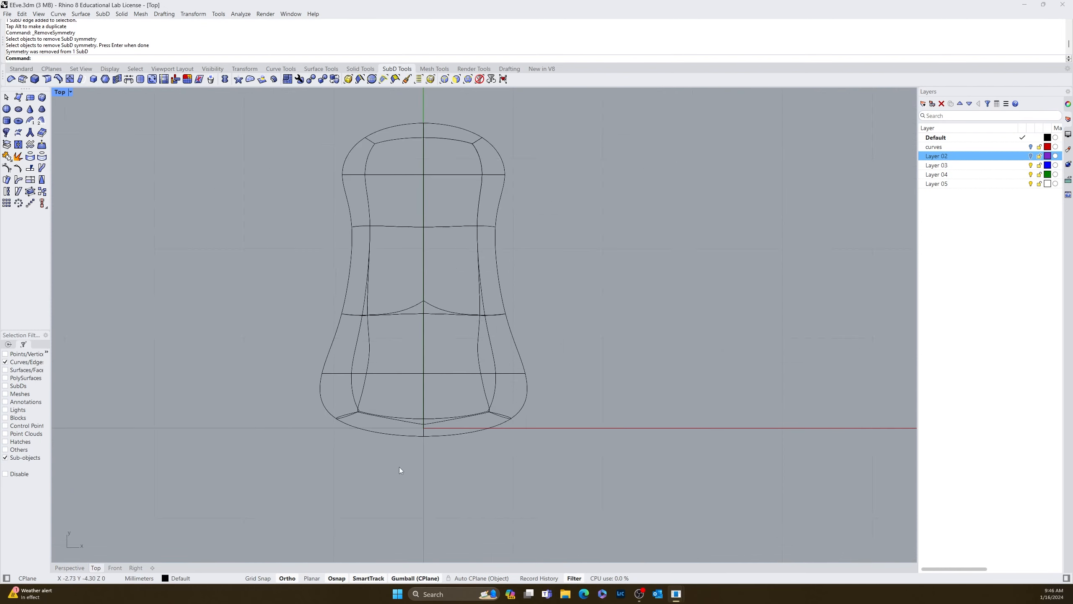
pyautogui.moveTo(526, 446); pyautogui.dragTo(403, 432, button='right')
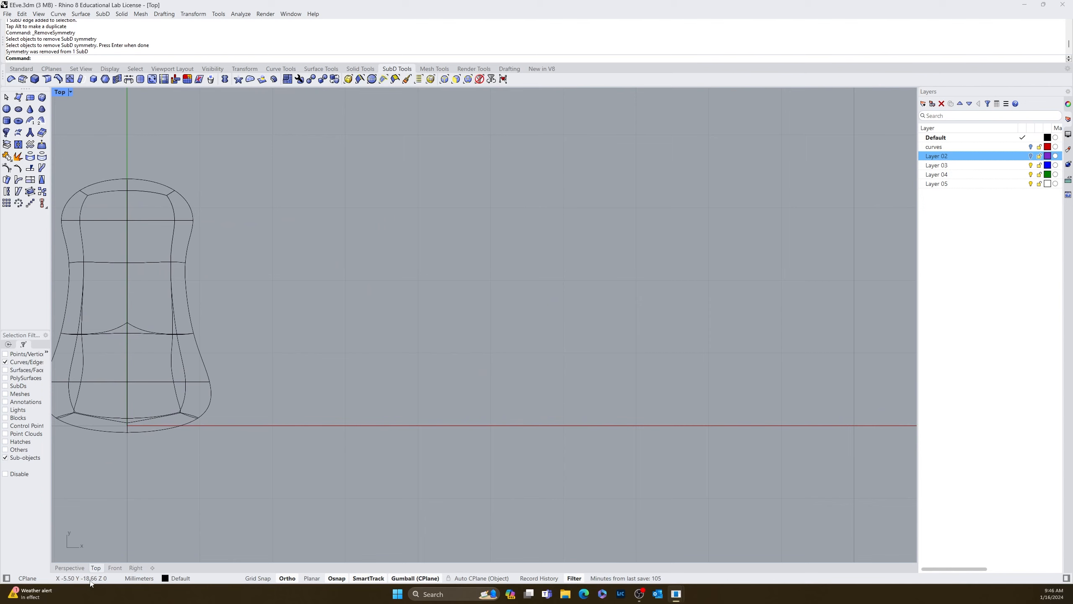
pyautogui.click(136, 568)
pyautogui.scroll(-5, 510, 438)
pyautogui.scroll(4, 497, 460)
pyautogui.moveTo(497, 459); pyautogui.dragTo(532, 451, button='right')
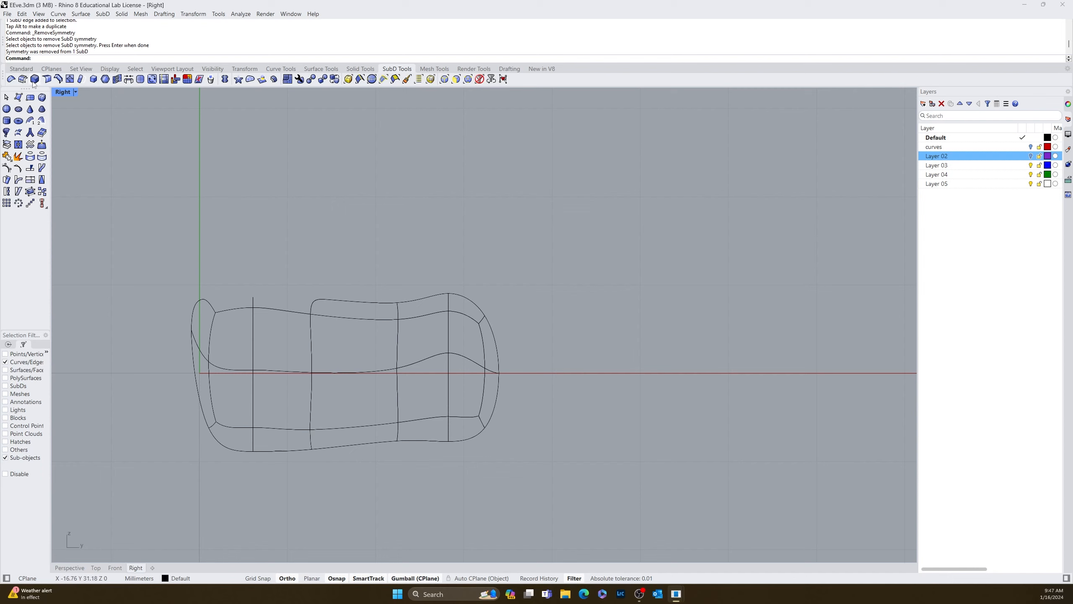
pyautogui.click(21, 68)
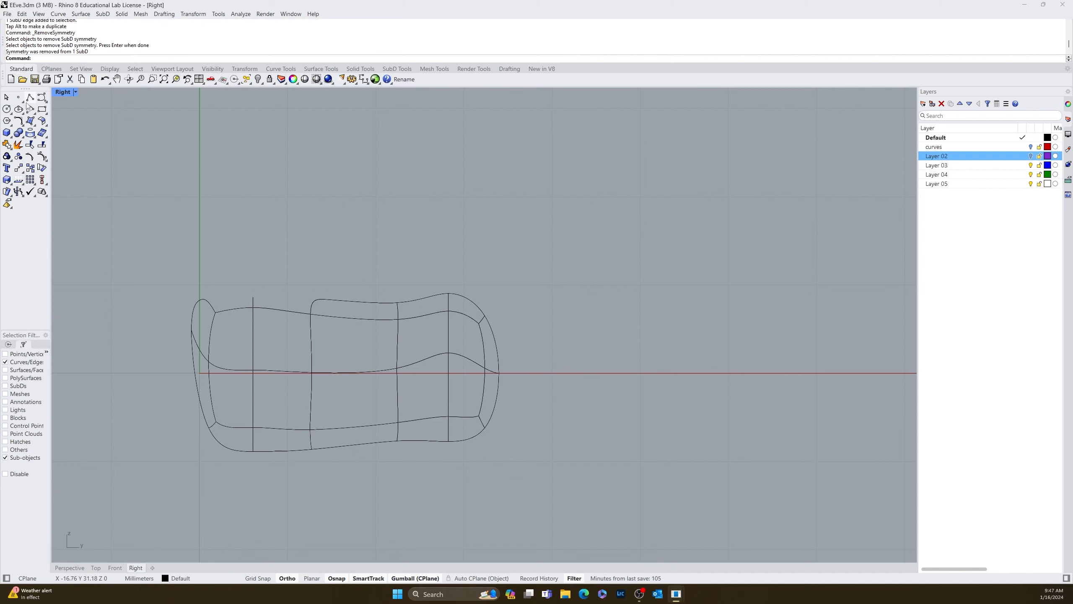
pyautogui.click(7, 109)
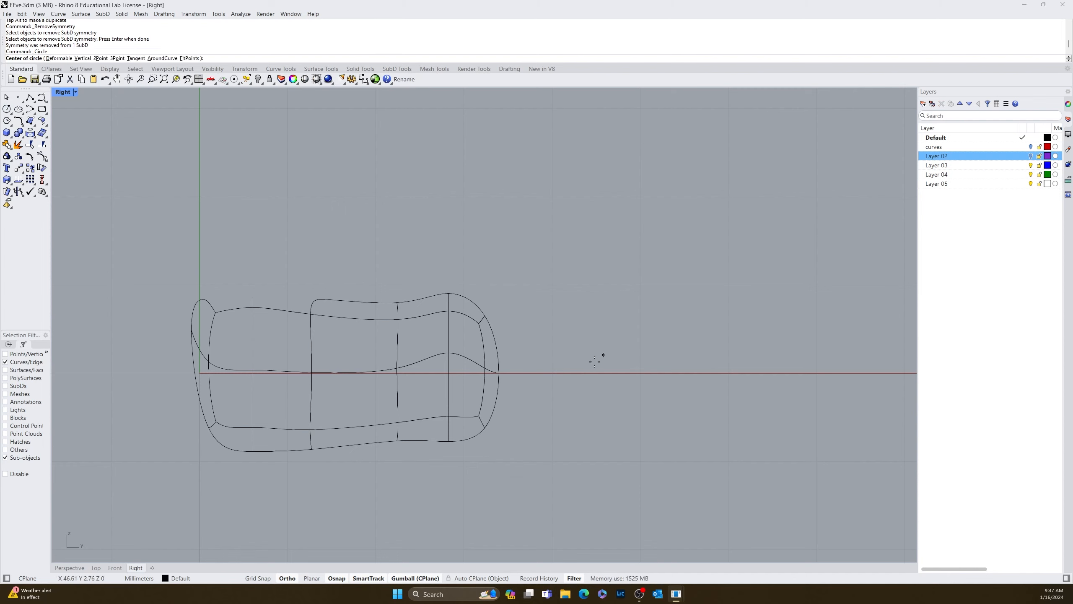
pyautogui.click(527, 369)
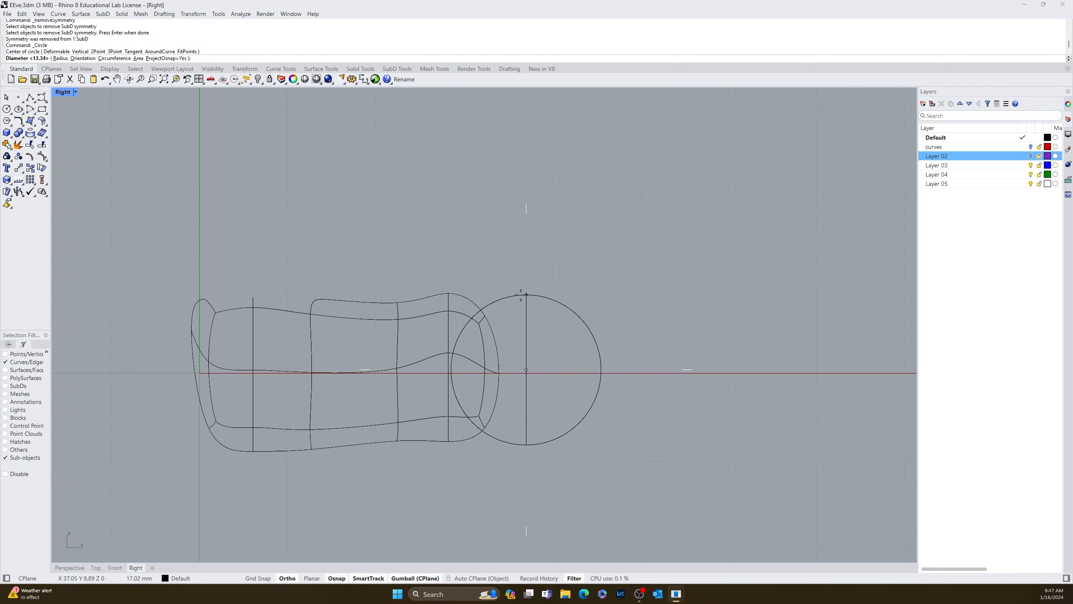
pyautogui.click(522, 294)
pyautogui.moveTo(757, 455)
pyautogui.mouseDown(button='right')
pyautogui.moveTo(673, 427)
pyautogui.moveTo(738, 383)
pyautogui.mouseUp(button='right')
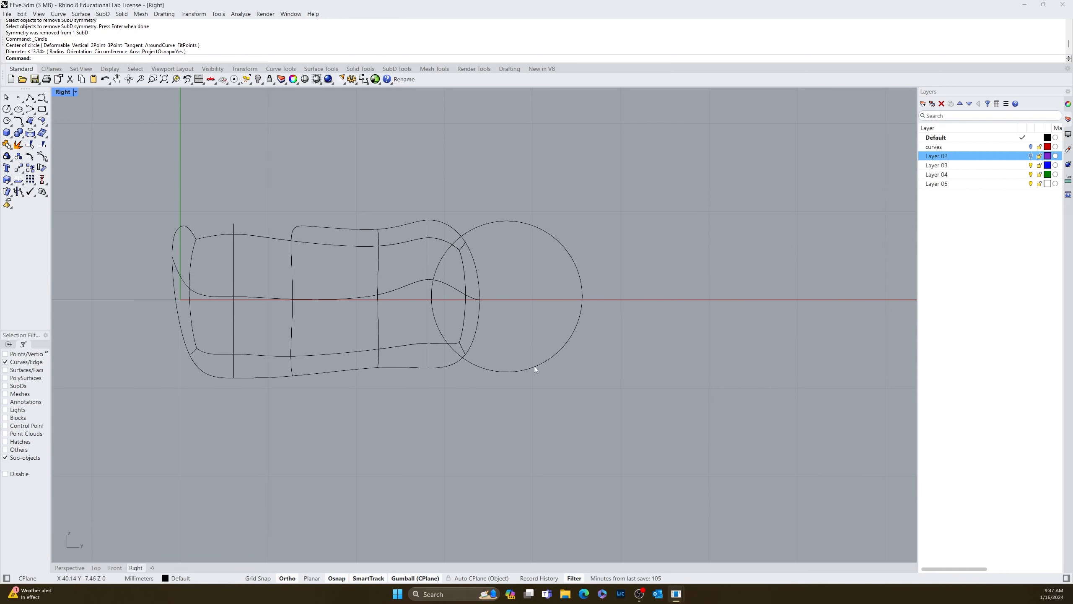
pyautogui.moveTo(519, 343); pyautogui.dragTo(468, 402)
pyautogui.click(550, 310)
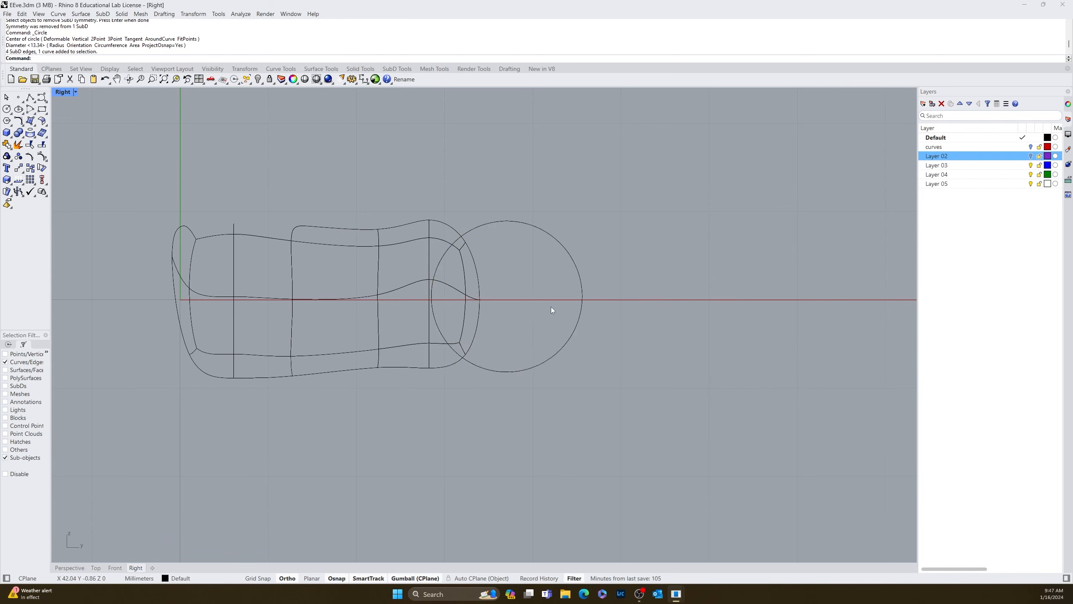
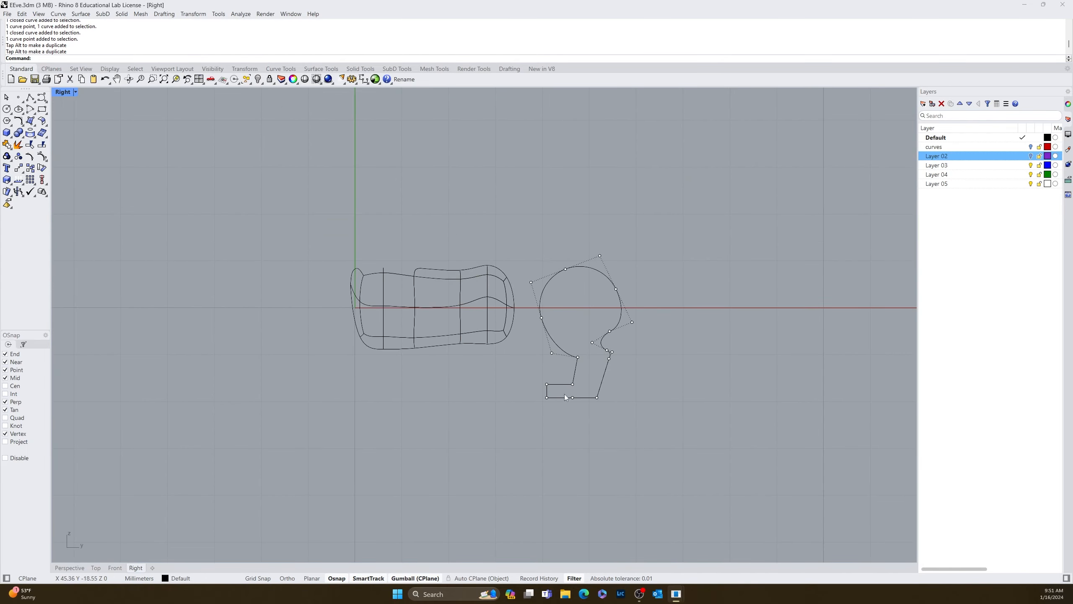
# Step: Shorten the foot of the leg profile by moving its two toe control points toward the heel
pyautogui.scroll(5, 585, 389)
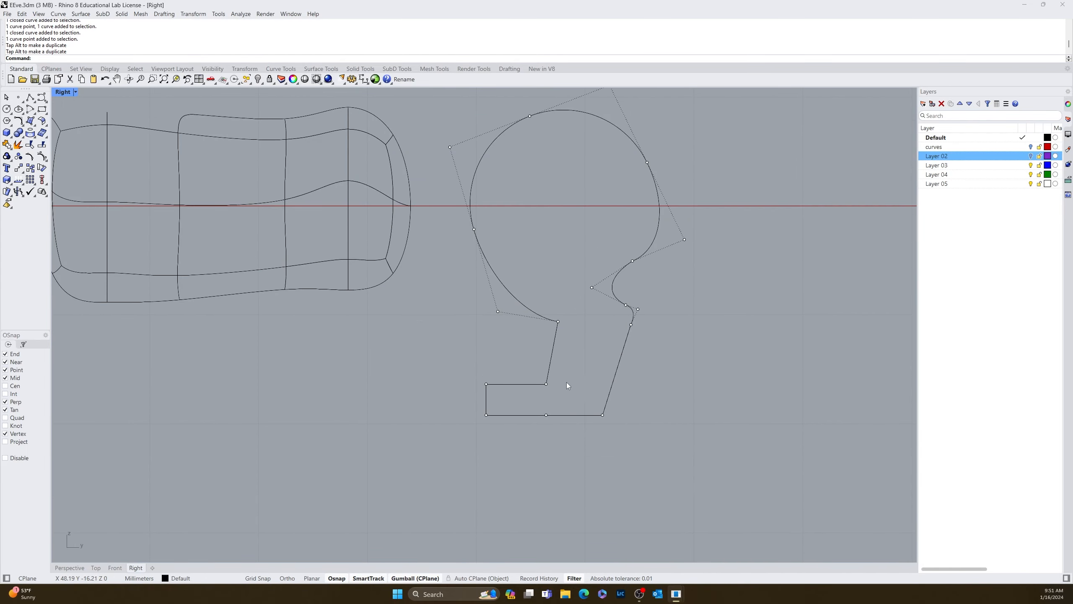
pyautogui.click(553, 351)
pyautogui.click(598, 374)
pyautogui.scroll(-5, 597, 366)
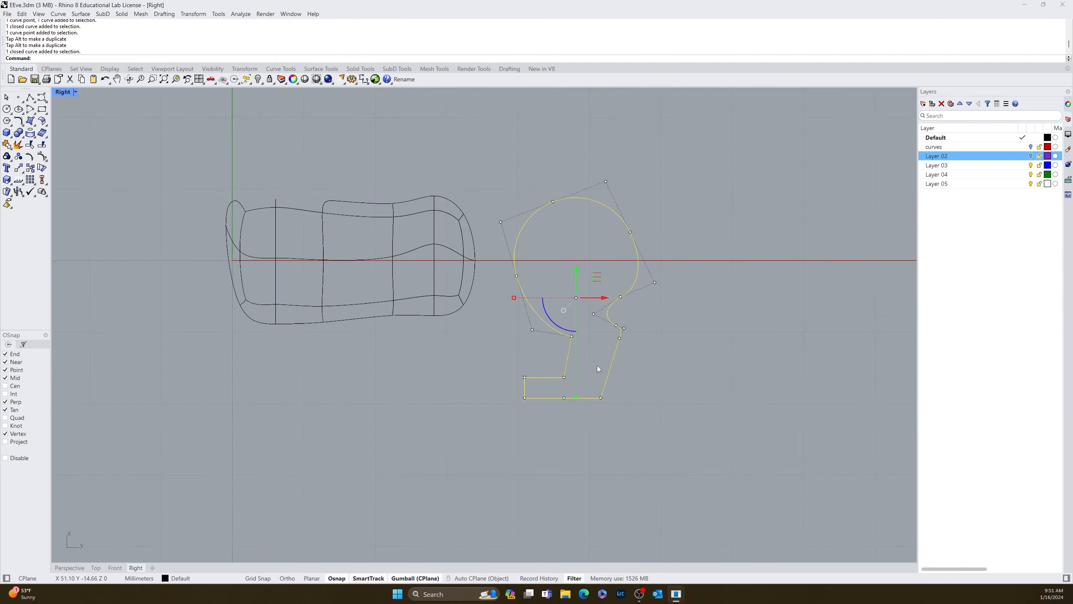
pyautogui.scroll(2, 589, 363)
pyautogui.scroll(2, 590, 364)
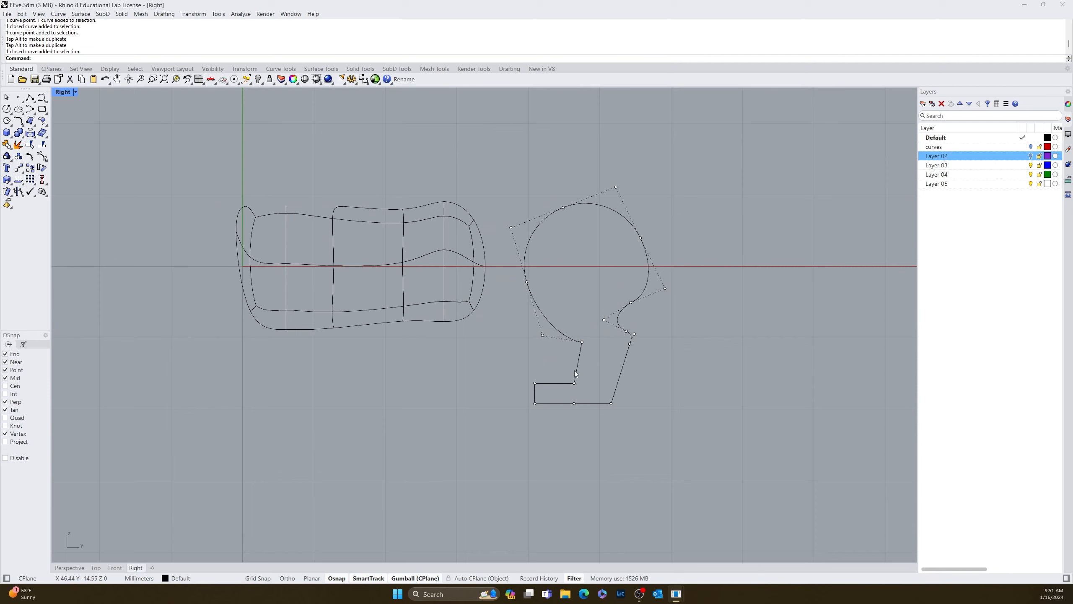
pyautogui.click(575, 371)
pyautogui.click(607, 393)
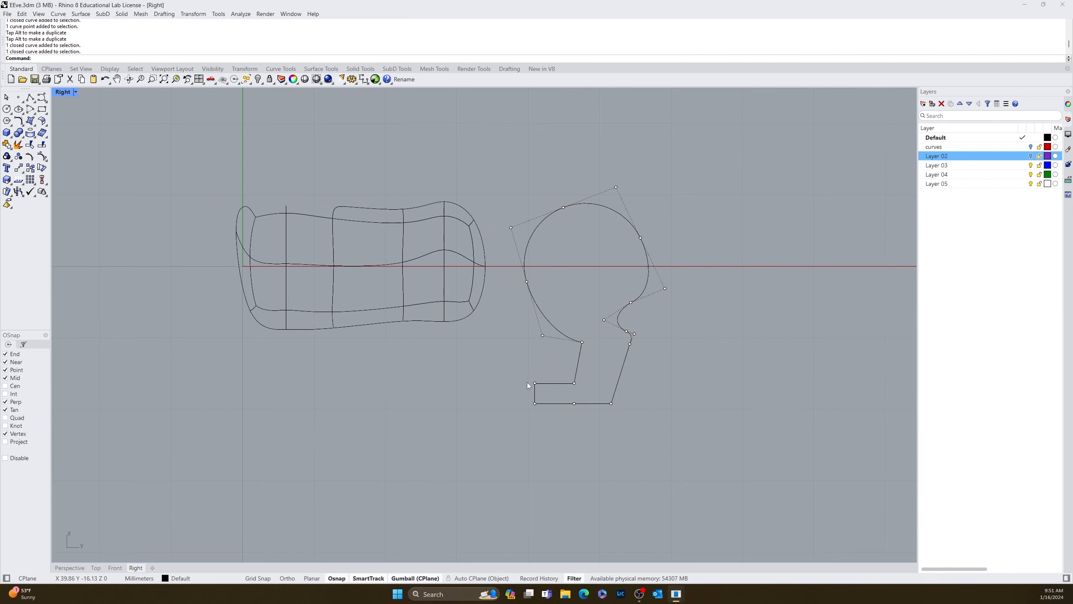
pyautogui.moveTo(537, 382); pyautogui.dragTo(577, 397)
pyautogui.click(526, 460)
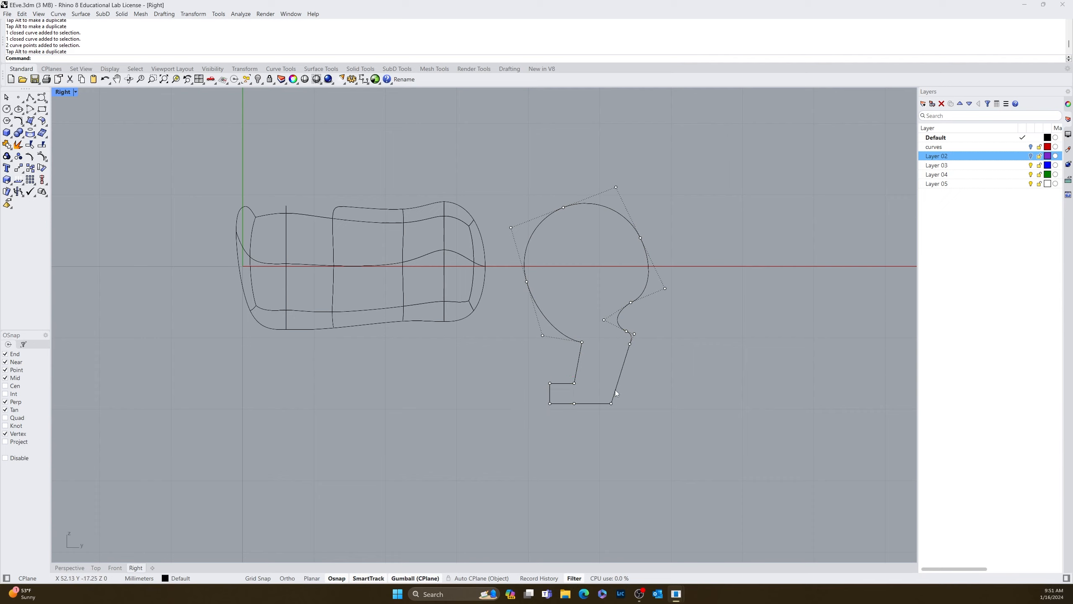
# Step: Select the five control points along the heel side of the lower leg and shift them inward to narrow it
pyautogui.moveTo(586, 441); pyautogui.dragTo(683, 316)
pyautogui.moveTo(650, 359); pyautogui.dragTo(632, 365)
pyautogui.scroll(-5, 703, 419)
pyautogui.scroll(5, 655, 415)
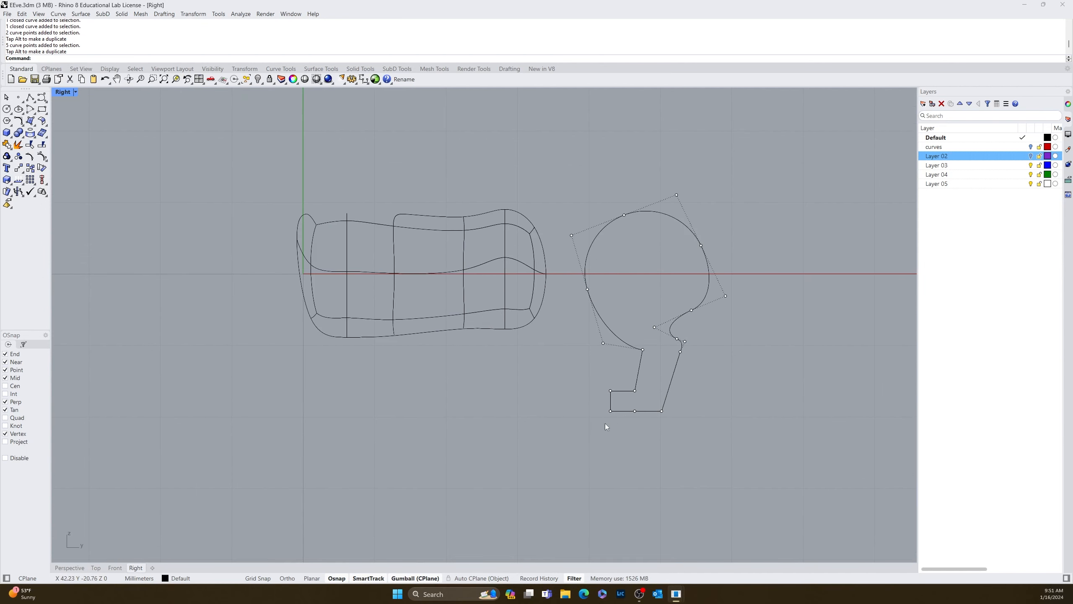
# Step: Extrude the closed leg profile into a solid along the X axis in the Perspective view and move the solid away from the curve
pyautogui.click(597, 316)
pyautogui.click(605, 326)
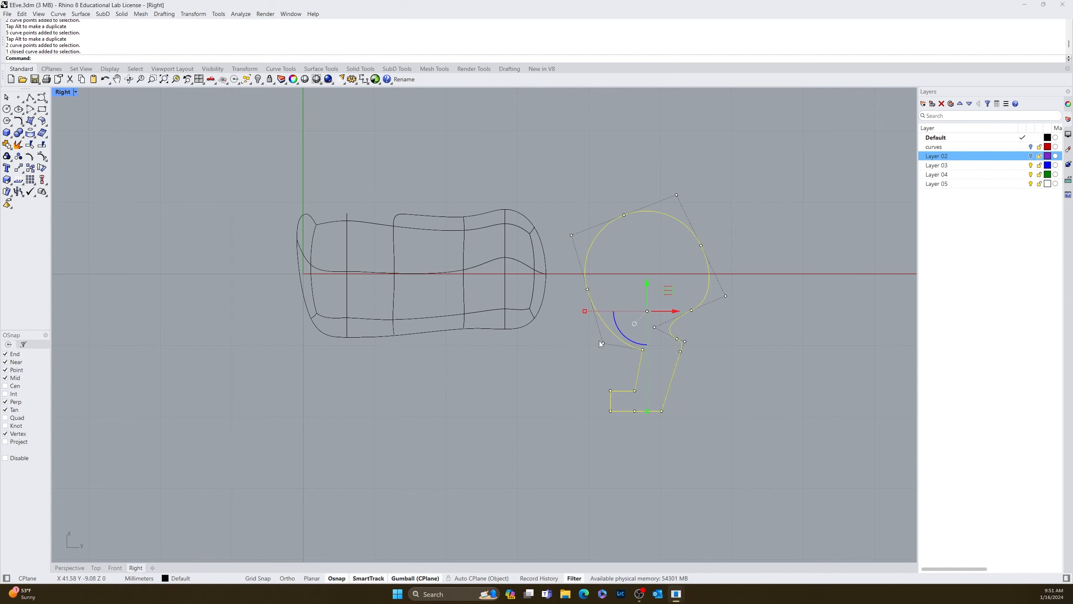
pyautogui.click(66, 570)
pyautogui.moveTo(387, 482); pyautogui.dragTo(516, 465, button='right')
pyautogui.scroll(6, 542, 253)
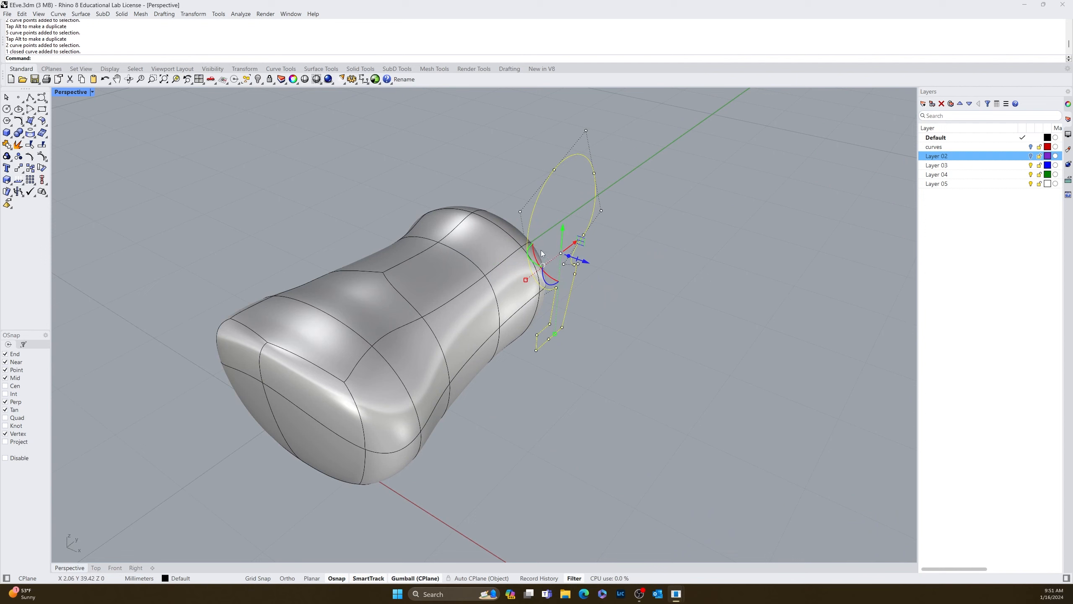
pyautogui.moveTo(569, 257); pyautogui.dragTo(794, 316)
pyautogui.click(629, 422)
pyautogui.click(588, 266)
pyautogui.click(668, 429)
pyautogui.moveTo(667, 428); pyautogui.dragTo(426, 280, button='right')
pyautogui.moveTo(503, 376); pyautogui.dragTo(532, 416, button='right')
# Step: Run QuadRemesh on the leg extrusion with a target quad count of 50, adaptive size 50%, Y symmetry and conversion to SubD
pyautogui.click(521, 337)
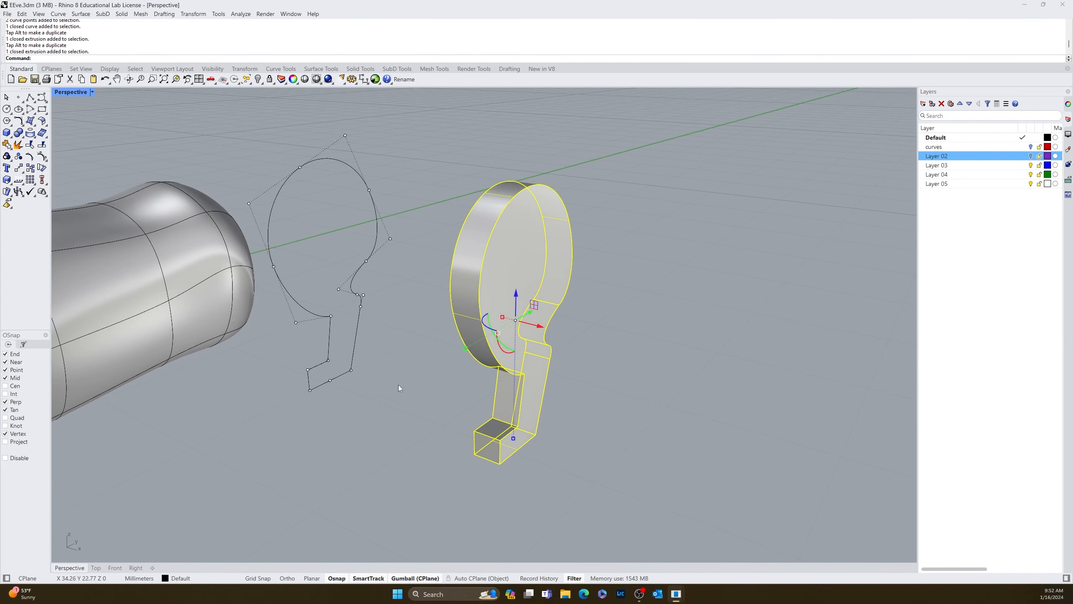
pyautogui.write('Z')
pyautogui.press('Return')
pyautogui.write('s')
pyautogui.press('Return')
pyautogui.press('Escape')
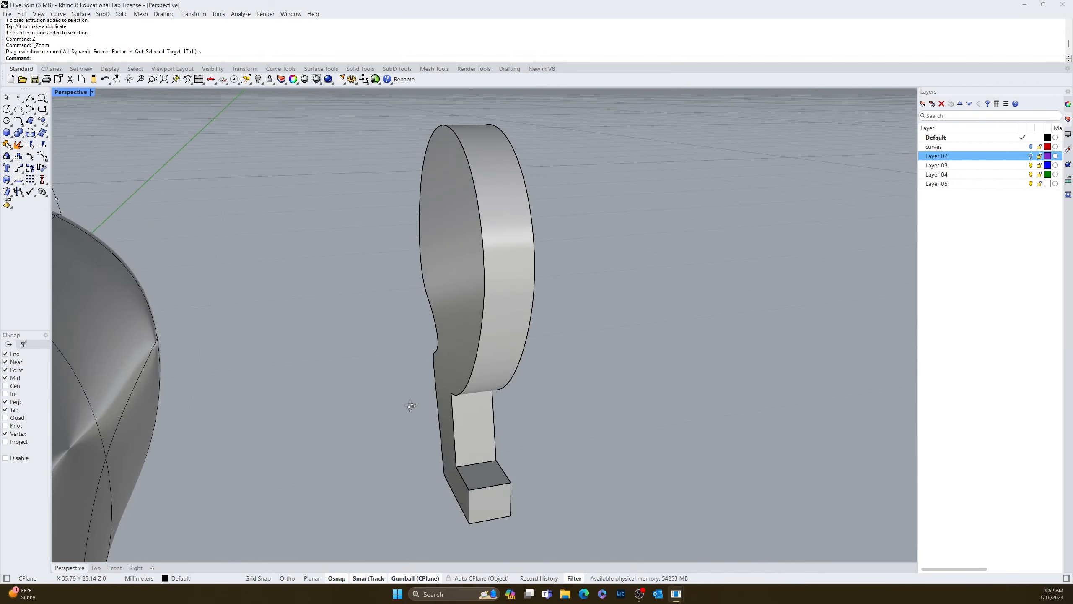
pyautogui.moveTo(340, 409); pyautogui.dragTo(446, 371, button='right')
pyautogui.click(446, 375)
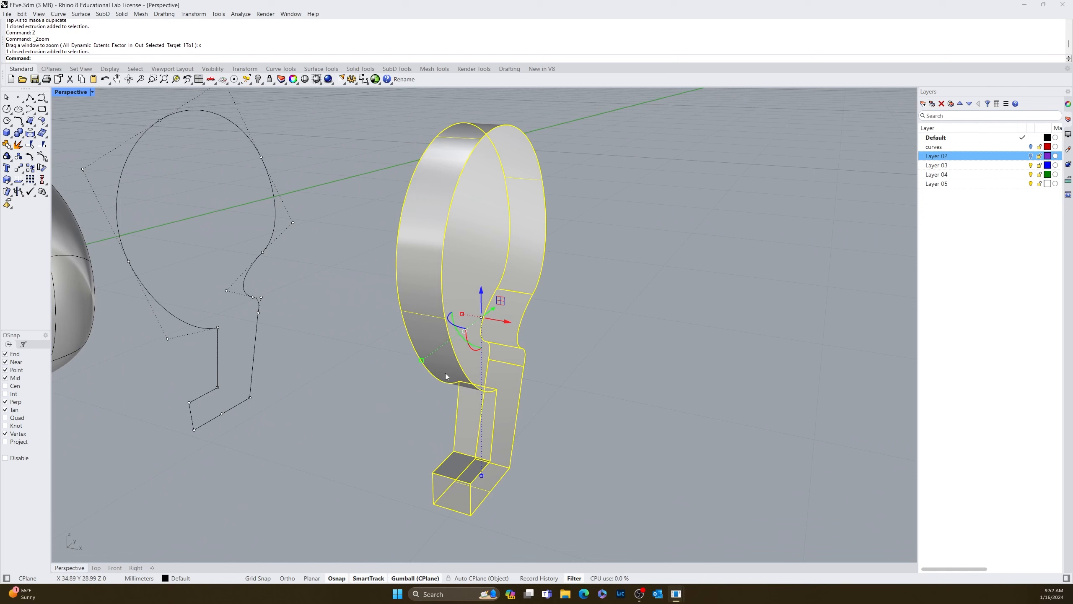
pyautogui.write('QuadRemesh')
pyautogui.press('Return')
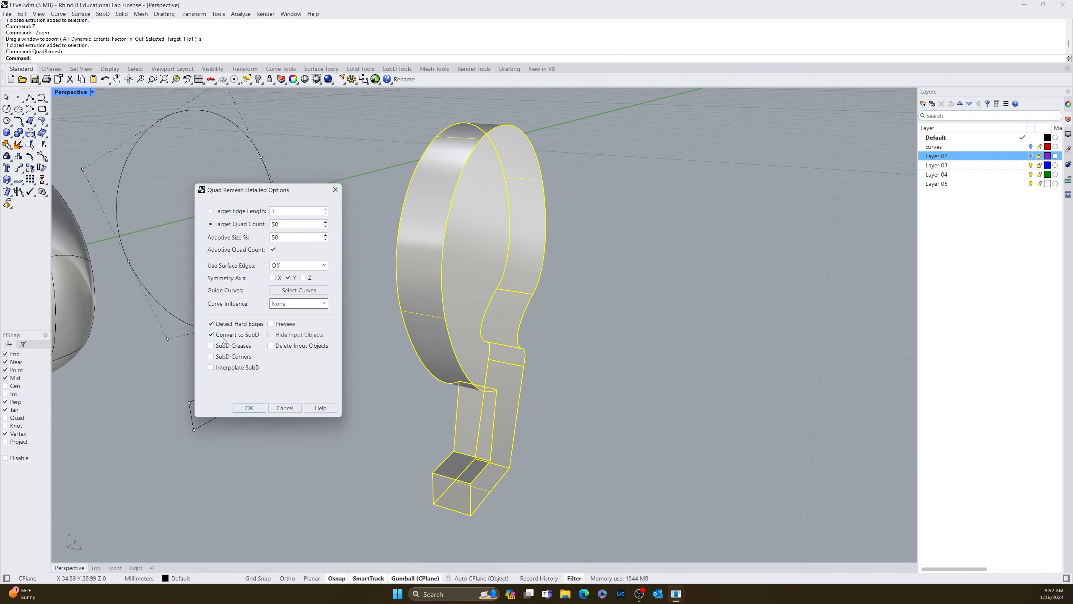
pyautogui.click(250, 408)
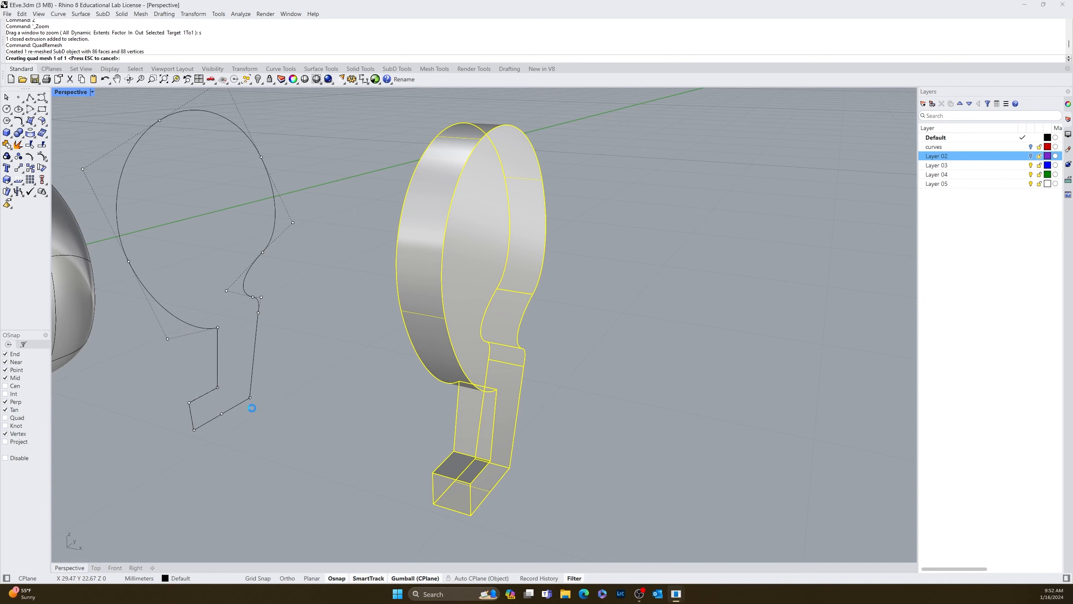
# Step: Move the remeshed SubD leg along the X axis away from the original extrusion and clear the selection
pyautogui.moveTo(509, 332); pyautogui.dragTo(722, 412)
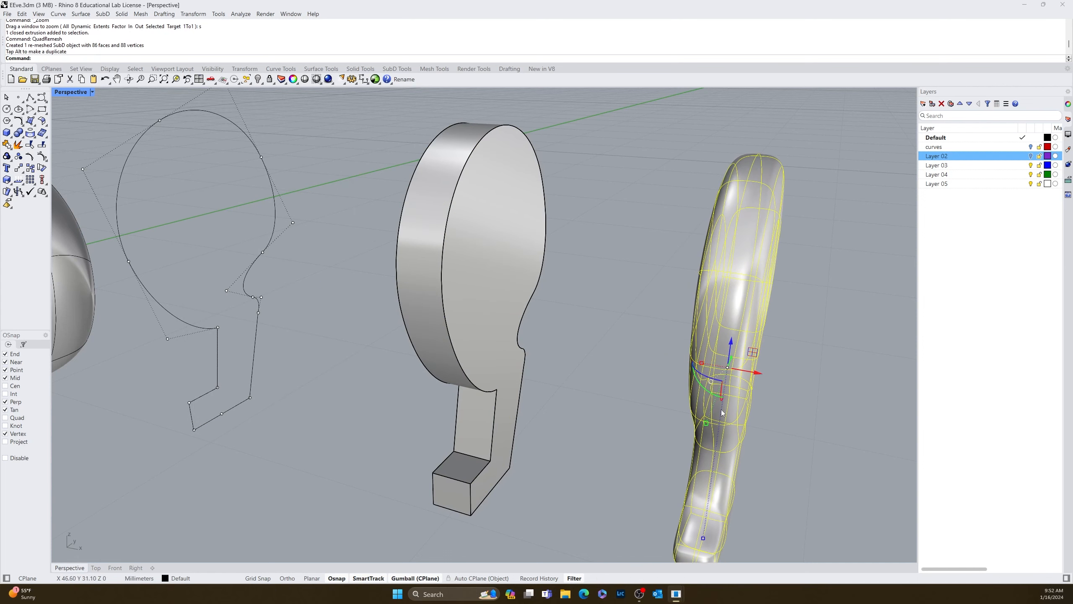
pyautogui.click(662, 471)
pyautogui.moveTo(663, 471); pyautogui.dragTo(676, 453, button='right')
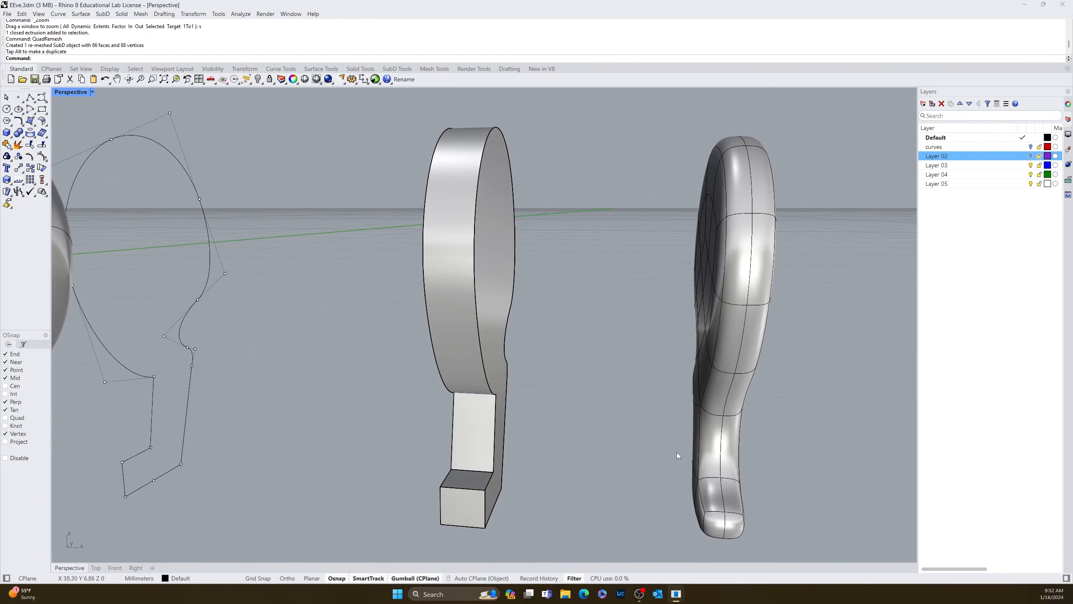
# Step: Move the leg extrusion and its profile curve to the curves layer
pyautogui.click(473, 431)
pyautogui.keyDown('shift'); pyautogui.moveTo(249, 330); pyautogui.dragTo(159, 432); pyautogui.keyUp('shift')
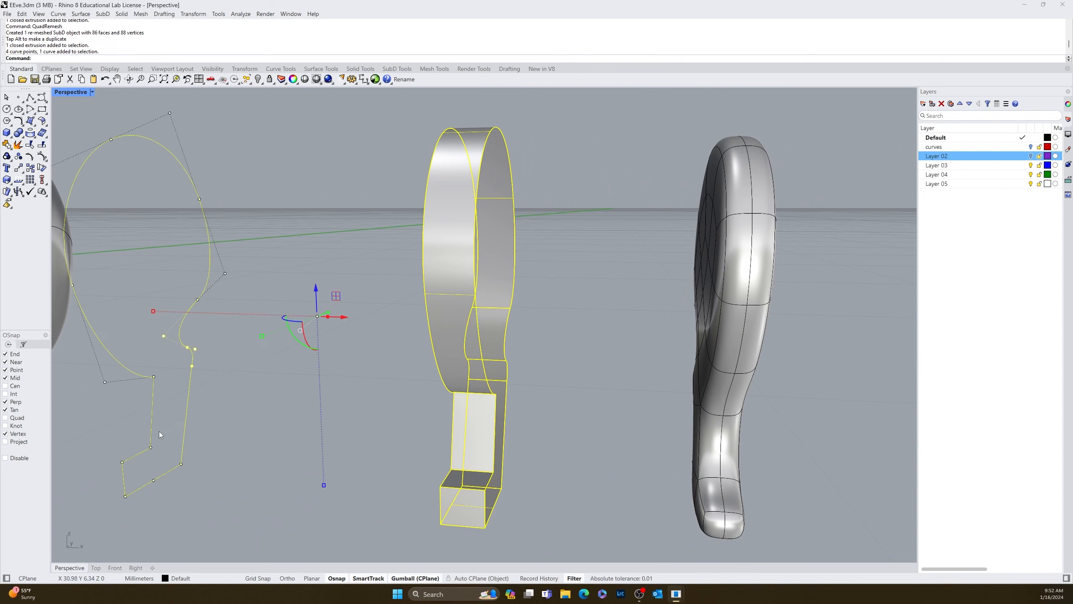
pyautogui.rightClick(978, 147)
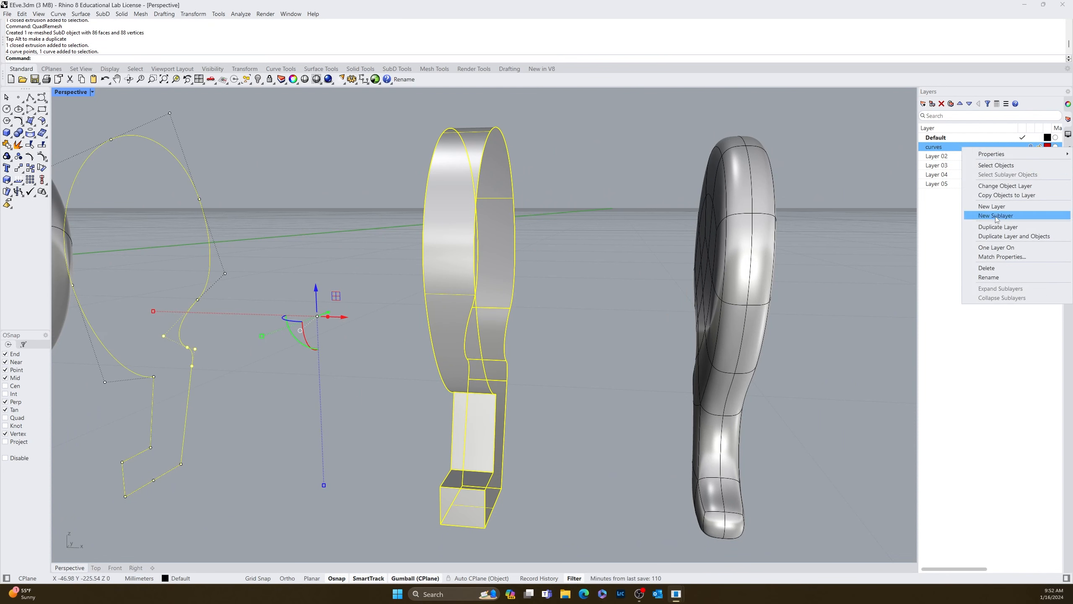
pyautogui.click(1001, 187)
pyautogui.scroll(-10, 653, 344)
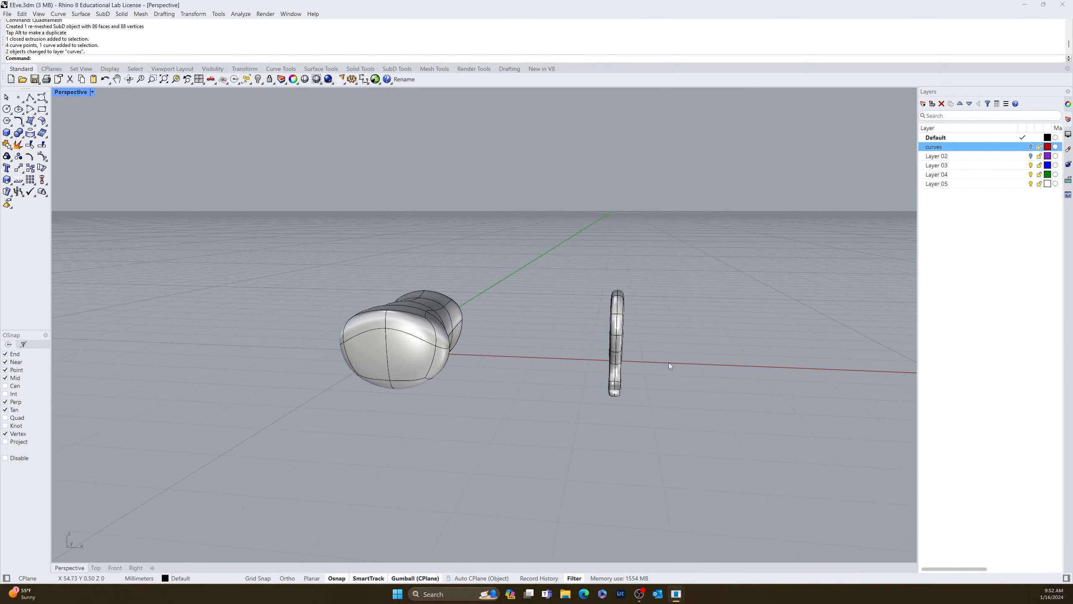
# Step: Move the SubD leg along the X axis back toward the body
pyautogui.moveTo(670, 363); pyautogui.dragTo(706, 368, button='right')
pyautogui.scroll(10, 578, 380)
pyautogui.scroll(-8, 706, 367)
pyautogui.click(718, 357)
pyautogui.moveTo(745, 358); pyautogui.dragTo(545, 359)
pyautogui.moveTo(545, 359); pyautogui.dragTo(516, 304, button='right')
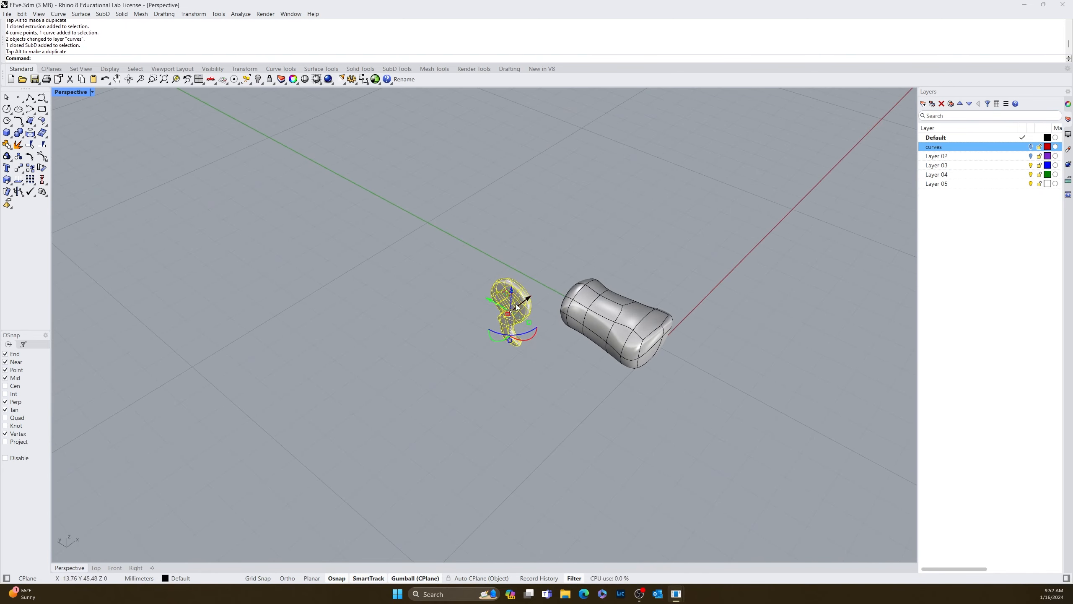
# Step: Move the SubD leg along the Y axis until it sits beside one end of the body, and clear the selection
pyautogui.moveTo(490, 300); pyautogui.dragTo(540, 341)
pyautogui.moveTo(540, 342); pyautogui.dragTo(448, 347, button='right')
pyautogui.scroll(5, 546, 349)
pyautogui.scroll(-12, 539, 317)
pyautogui.scroll(12, 549, 296)
pyautogui.click(426, 370)
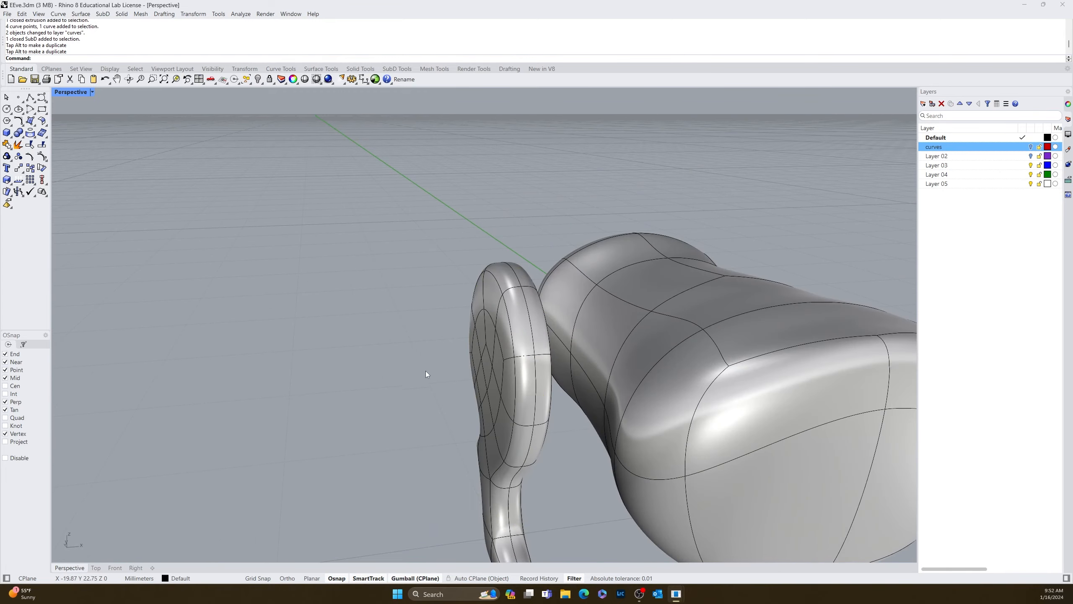
# Step: Examine the leg's shape and position against the body from several angles, comparing the flat and smooth SubD display
pyautogui.keyDown('shift'); pyautogui.moveTo(497, 446); pyautogui.dragTo(543, 254, button='right'); pyautogui.keyUp('shift')
pyautogui.moveTo(543, 254); pyautogui.dragTo(626, 350, button='right')
pyautogui.scroll(7, 551, 288)
pyautogui.keyDown('shift'); pyautogui.moveTo(582, 261); pyautogui.dragTo(602, 356, button='right'); pyautogui.keyUp('shift')
pyautogui.scroll(-12, 598, 387)
pyautogui.press('Tab')
pyautogui.press('Tab')
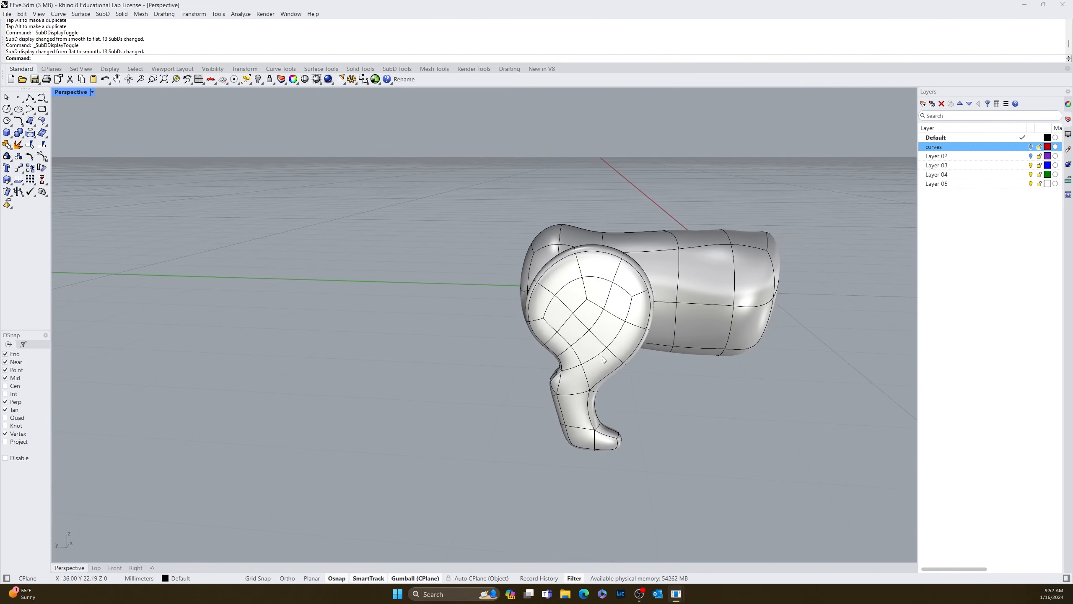
pyautogui.scroll(6, 582, 342)
pyautogui.scroll(-3, 582, 341)
pyautogui.keyDown('shift'); pyautogui.moveTo(666, 345); pyautogui.dragTo(602, 317, button='right'); pyautogui.keyUp('shift')
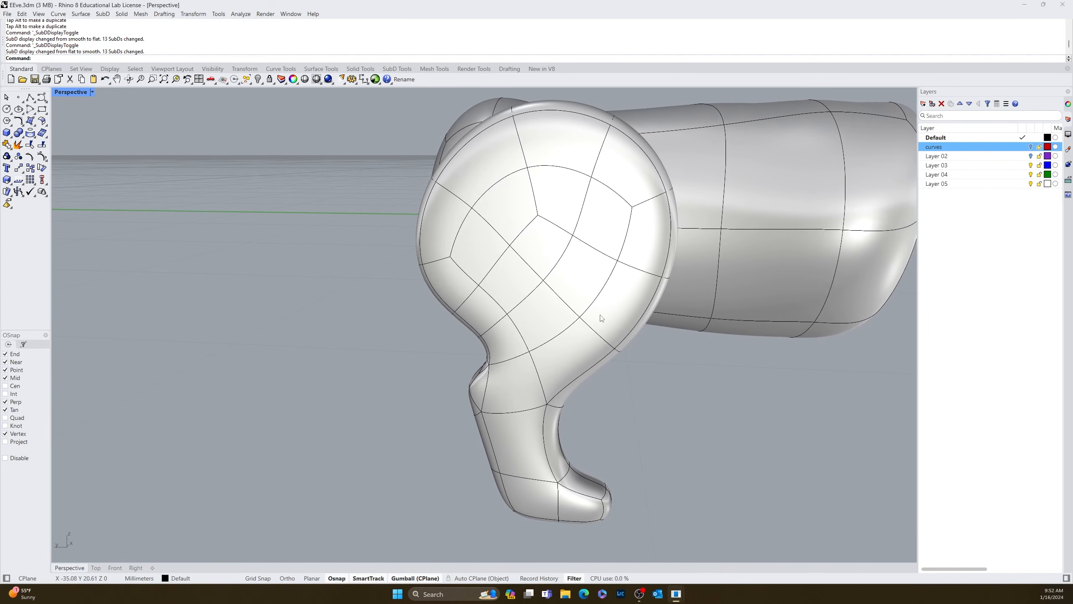
pyautogui.moveTo(588, 367); pyautogui.dragTo(447, 264, button='right')
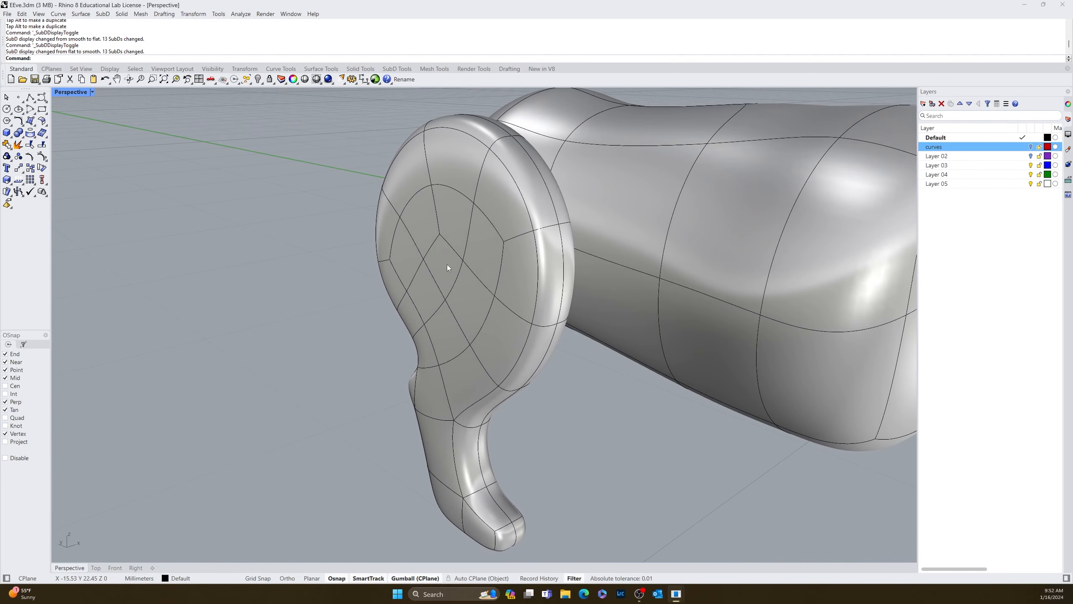
pyautogui.keyDown('ctrl'); pyautogui.keyDown('shift'); pyautogui.click(447, 266); pyautogui.keyUp('shift'); pyautogui.keyUp('ctrl')
pyautogui.moveTo(467, 261); pyautogui.dragTo(282, 312)
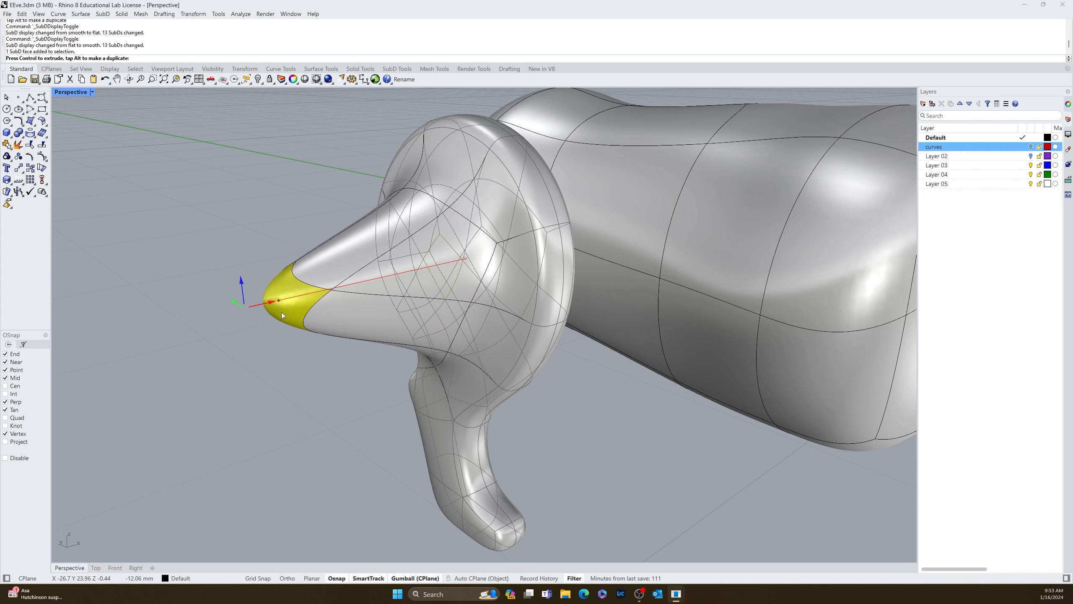
pyautogui.press('Escape')
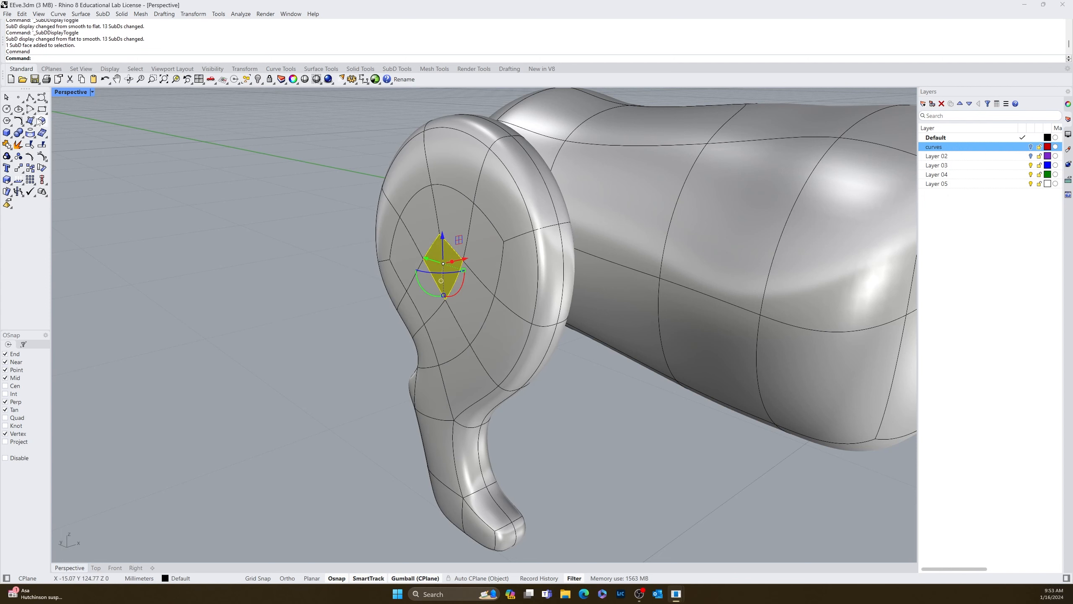
pyautogui.press('Escape')
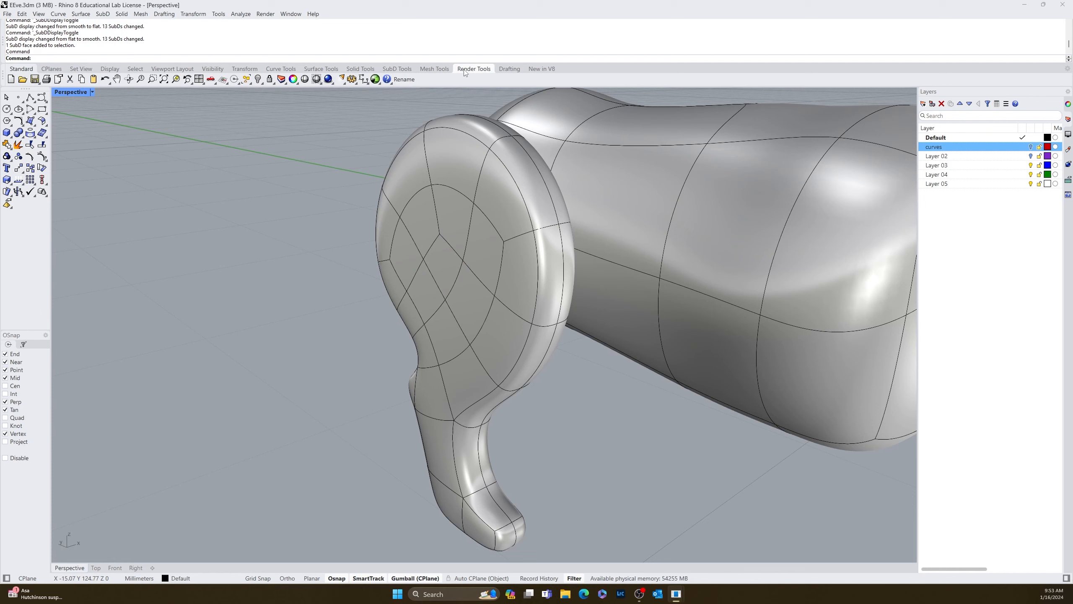
# Step: Restrict selection to faces and use Soft Transform to pull the thigh's central outer face outward along the X axis
pyautogui.click(396, 68)
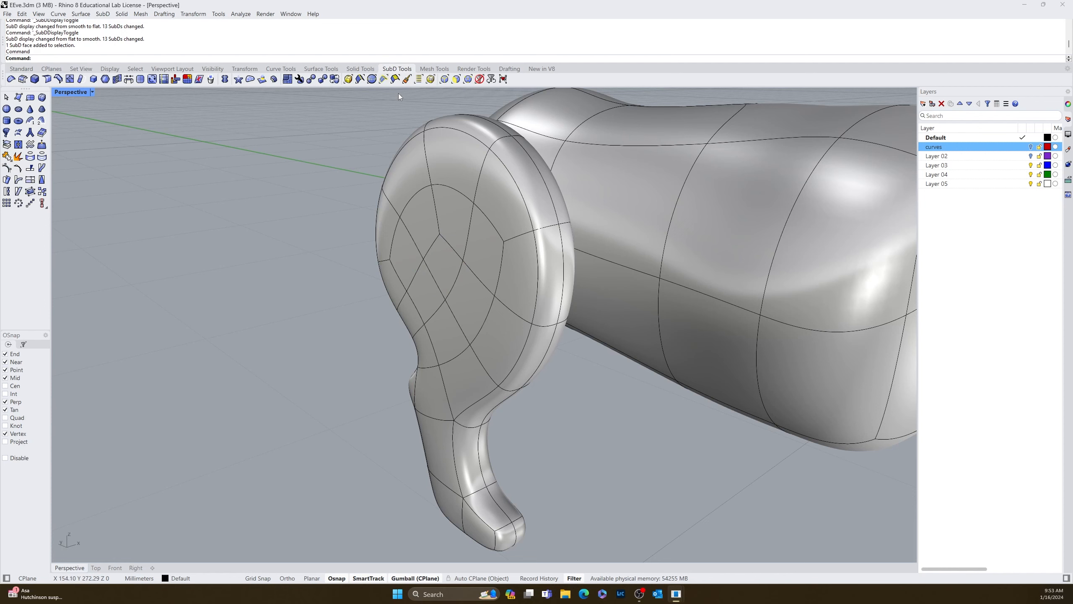
pyautogui.click(456, 80)
pyautogui.click(447, 271)
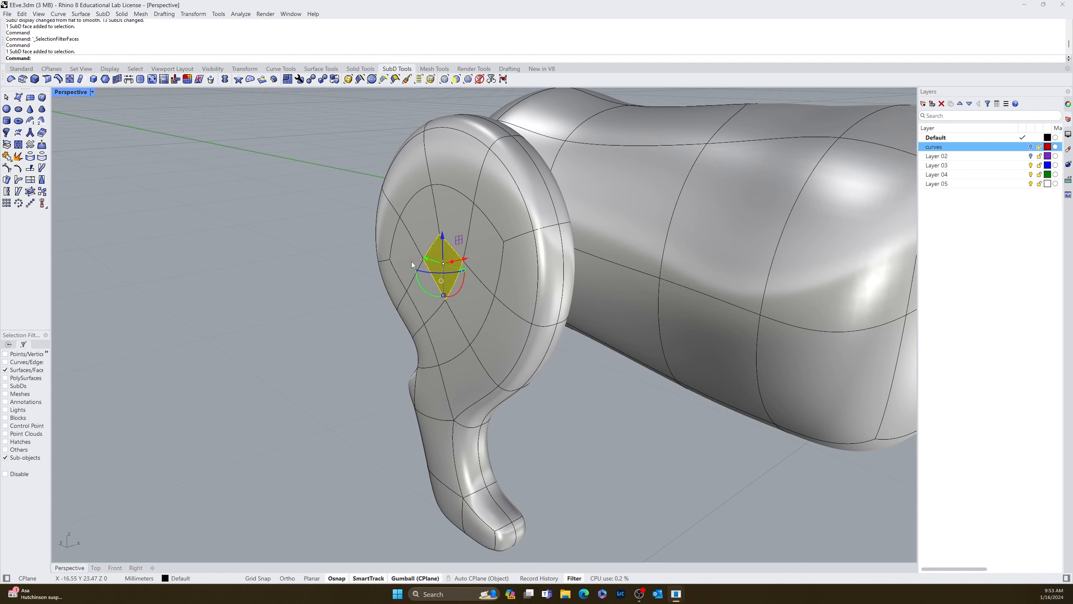
pyautogui.click(42, 146)
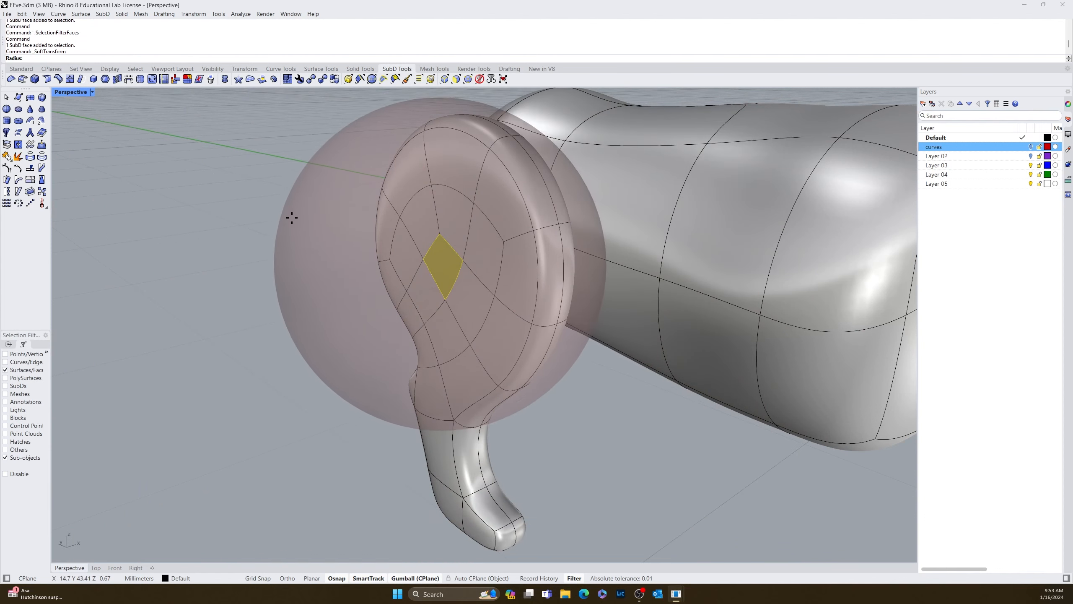
pyautogui.moveTo(309, 221); pyautogui.dragTo(256, 211, button='right')
pyautogui.click(250, 213)
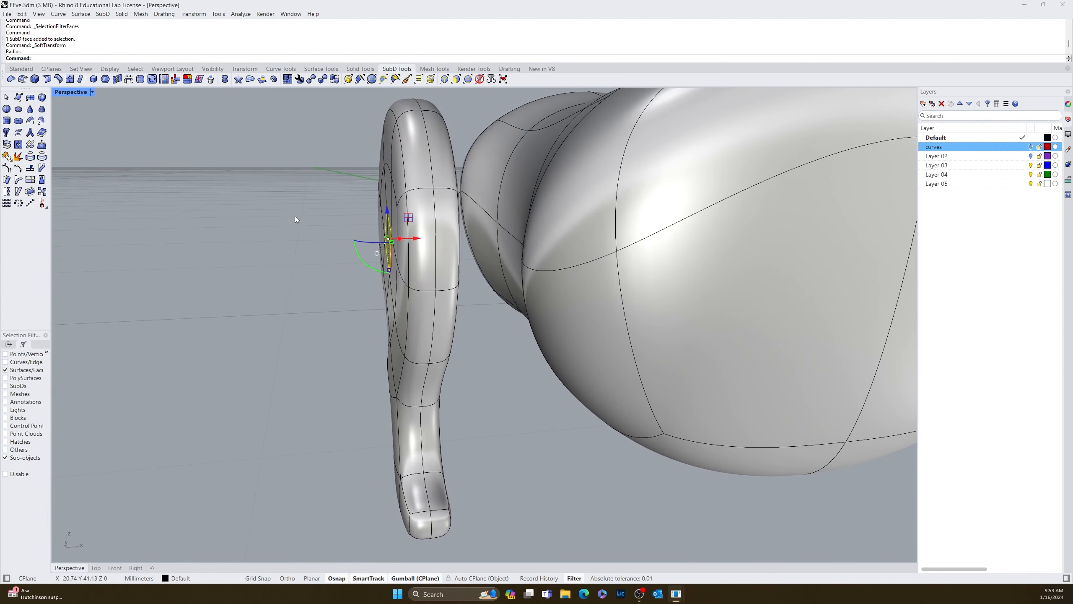
pyautogui.moveTo(412, 240); pyautogui.dragTo(363, 243)
# Step: Use Soft Transform on the central face of the thigh's inner side to bulge it along the X axis toward the body
pyautogui.moveTo(459, 257); pyautogui.dragTo(400, 318, button='right')
pyautogui.click(368, 295)
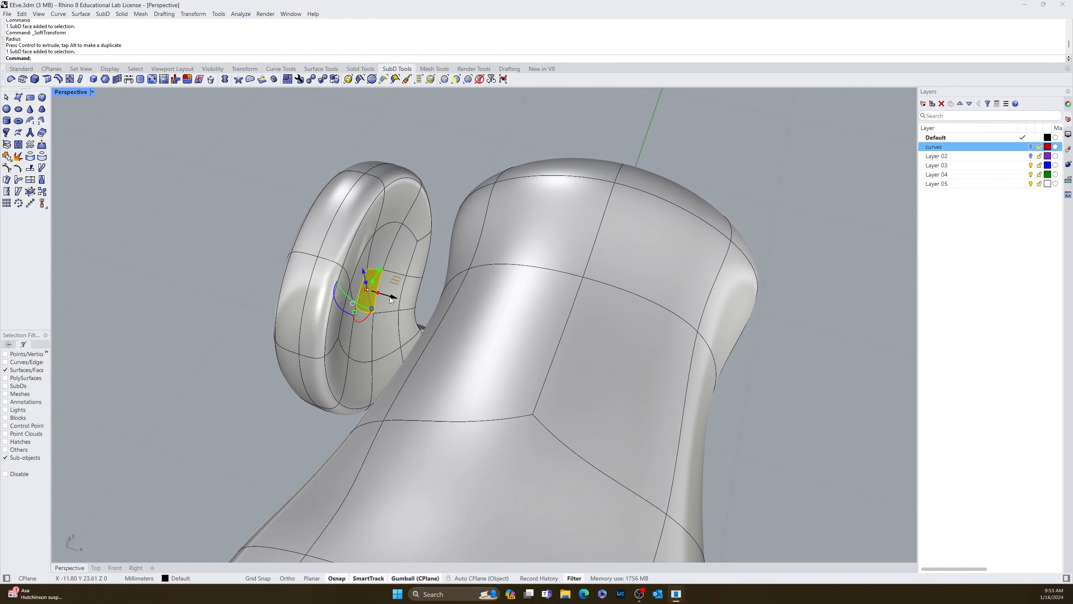
pyautogui.click(42, 145)
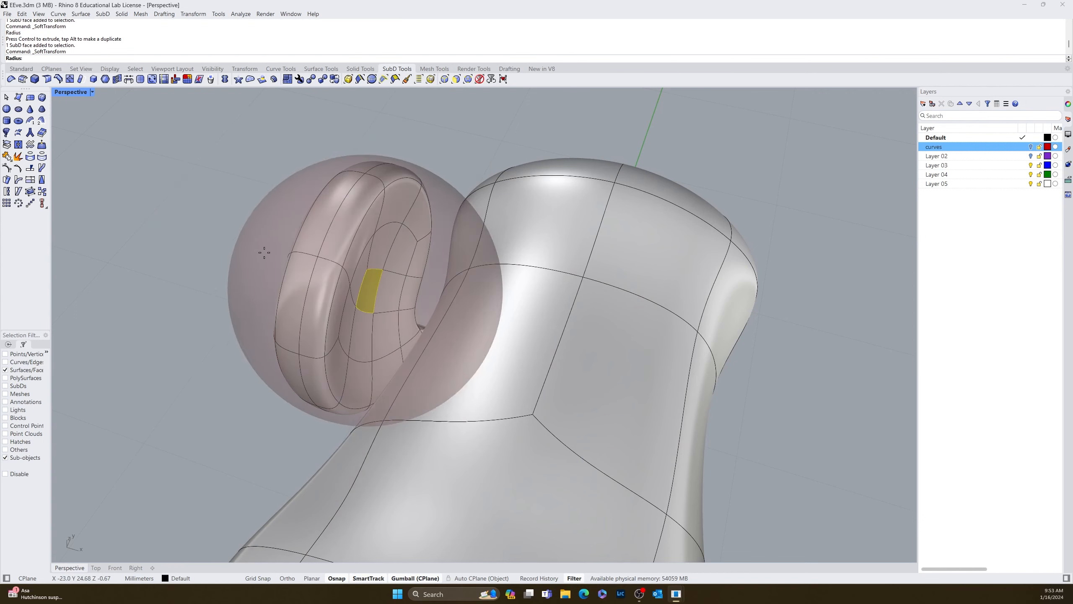
pyautogui.click(343, 312)
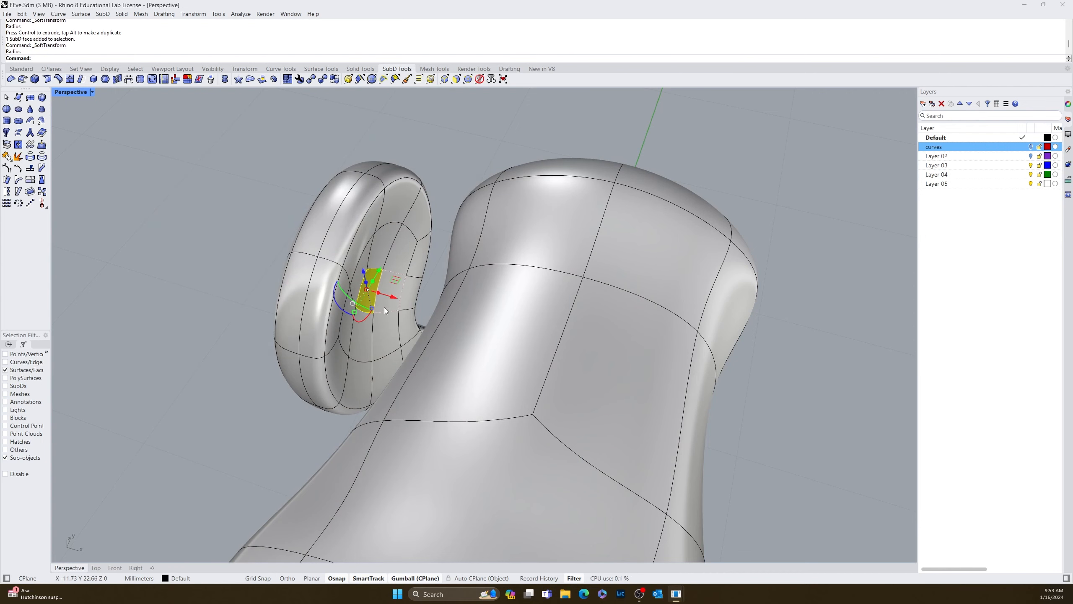
pyautogui.moveTo(332, 320)
pyautogui.mouseDown(button='right')
pyautogui.moveTo(123, 395)
pyautogui.moveTo(175, 359)
pyautogui.moveTo(528, 352)
pyautogui.moveTo(422, 347)
pyautogui.moveTo(472, 336)
pyautogui.moveTo(338, 338)
pyautogui.moveTo(346, 333)
pyautogui.mouseUp(button='right')
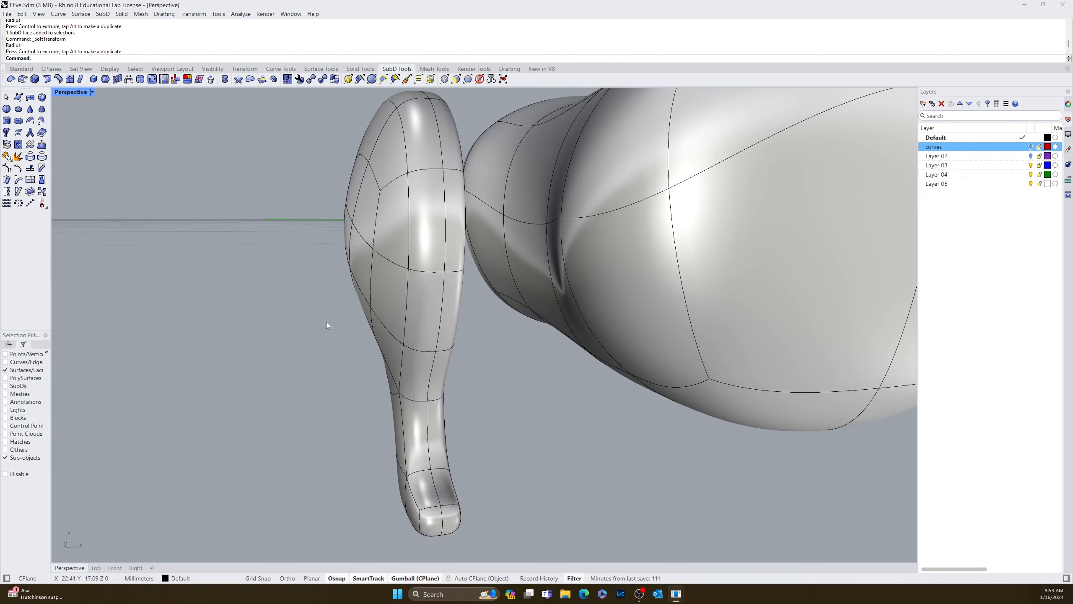
# Step: Subdivide the outer of the two faces on the front of the foot, the one farther from the body
pyautogui.moveTo(326, 325); pyautogui.dragTo(277, 359, button='right')
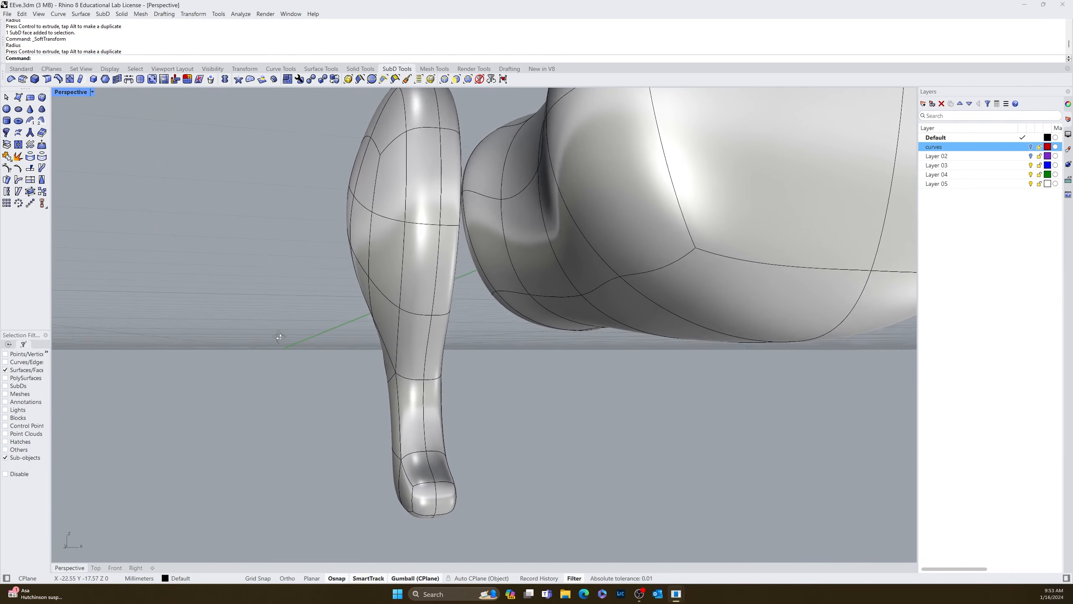
pyautogui.scroll(-6, 341, 366)
pyautogui.scroll(9, 359, 429)
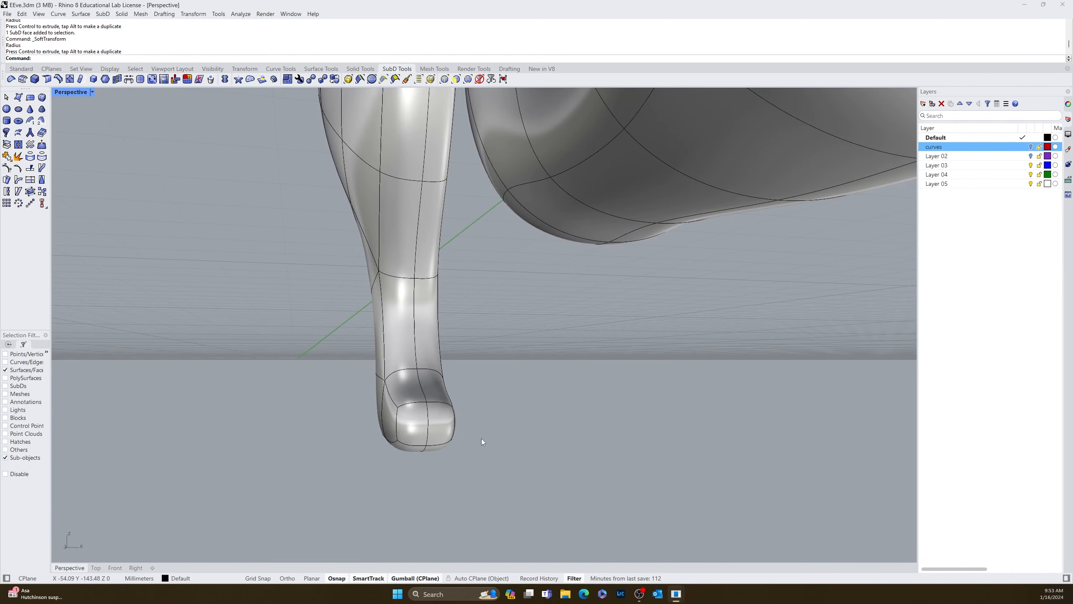
pyautogui.keyDown('shift'); pyautogui.moveTo(482, 438); pyautogui.dragTo(422, 377, button='right'); pyautogui.keyUp('shift')
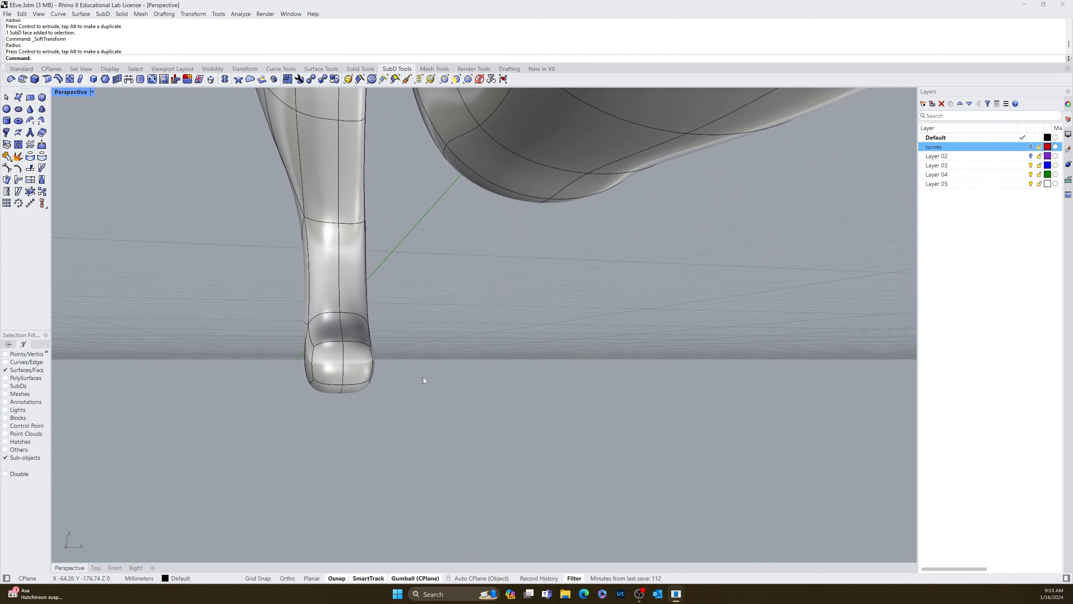
pyautogui.keyDown('ctrl'); pyautogui.keyDown('shift'); pyautogui.click(330, 365); pyautogui.keyUp('shift'); pyautogui.keyUp('ctrl')
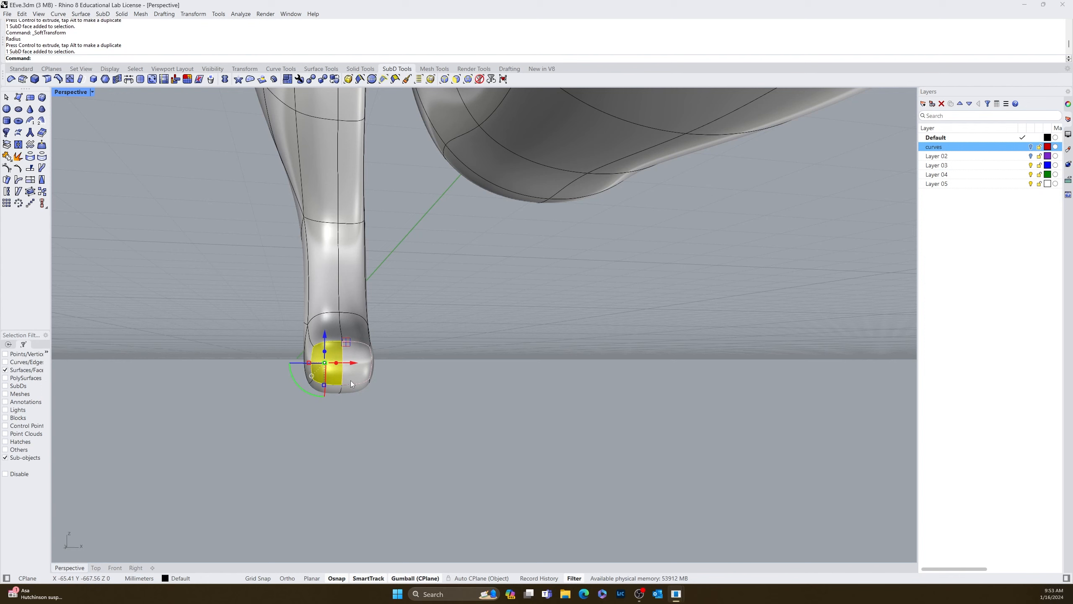
pyautogui.write('SubD')
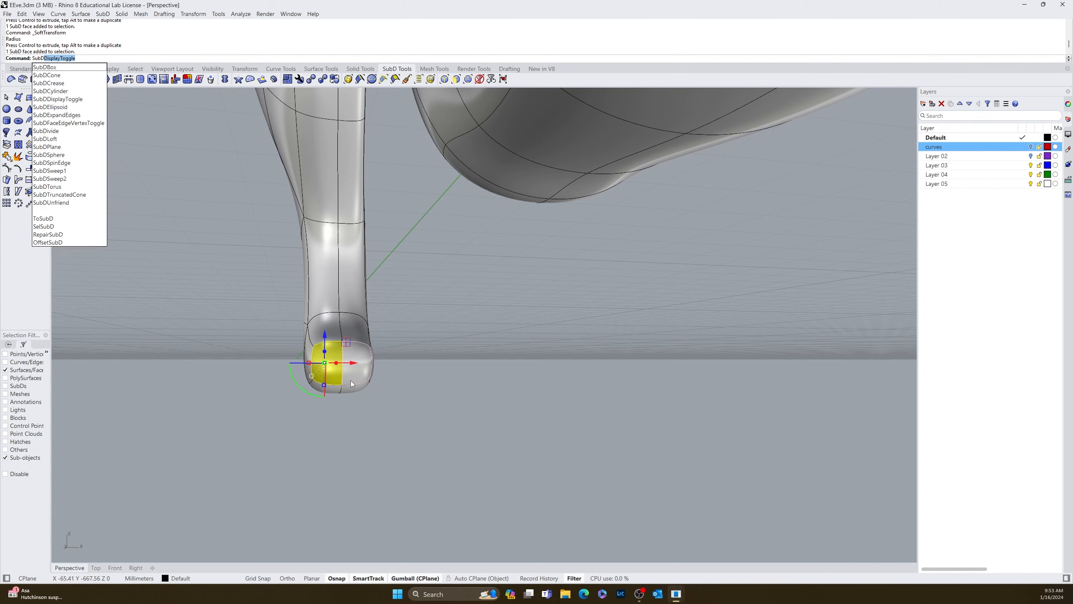
pyautogui.write('i')
pyautogui.press('Return')
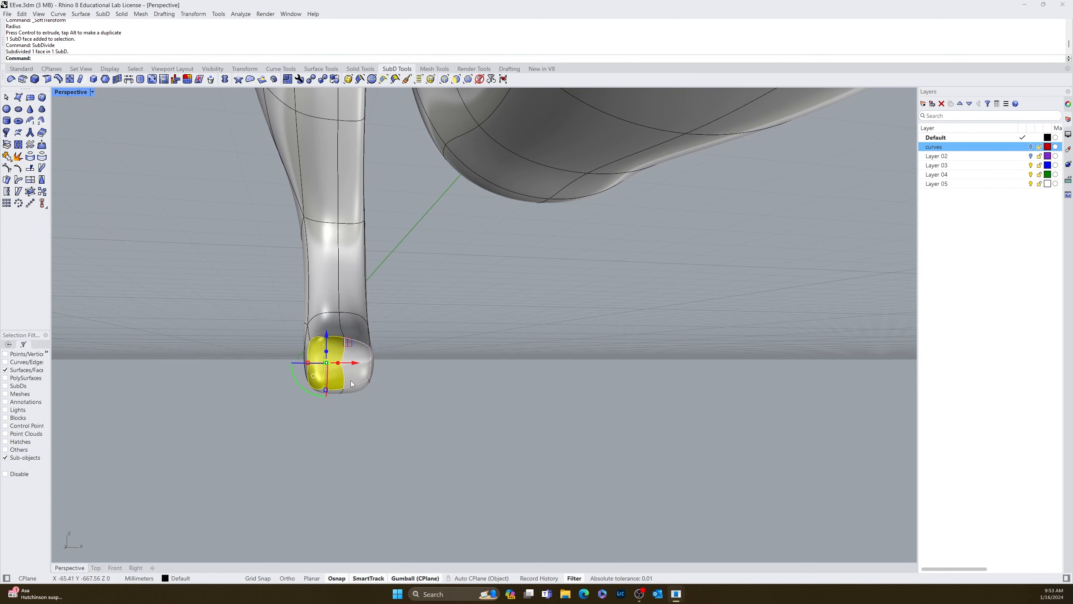
# Step: Try to subdivide the other front face of the foot, and undo that subdivision
pyautogui.click(355, 377)
pyautogui.press('Return')
pyautogui.click(429, 428)
pyautogui.moveTo(429, 428); pyautogui.dragTo(429, 448, button='right')
pyautogui.hotkey('ctrl', 'z')
pyautogui.scroll(10, 347, 399)
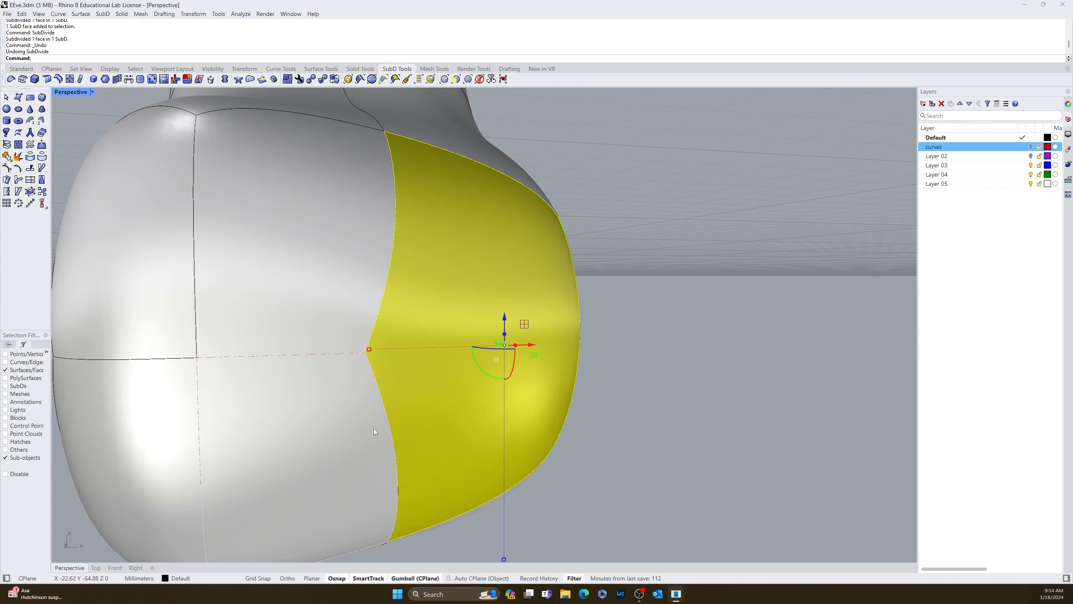
pyautogui.scroll(-8, 560, 437)
# Step: Subdivide the front face of the foot on the side nearest the body
pyautogui.click(599, 448)
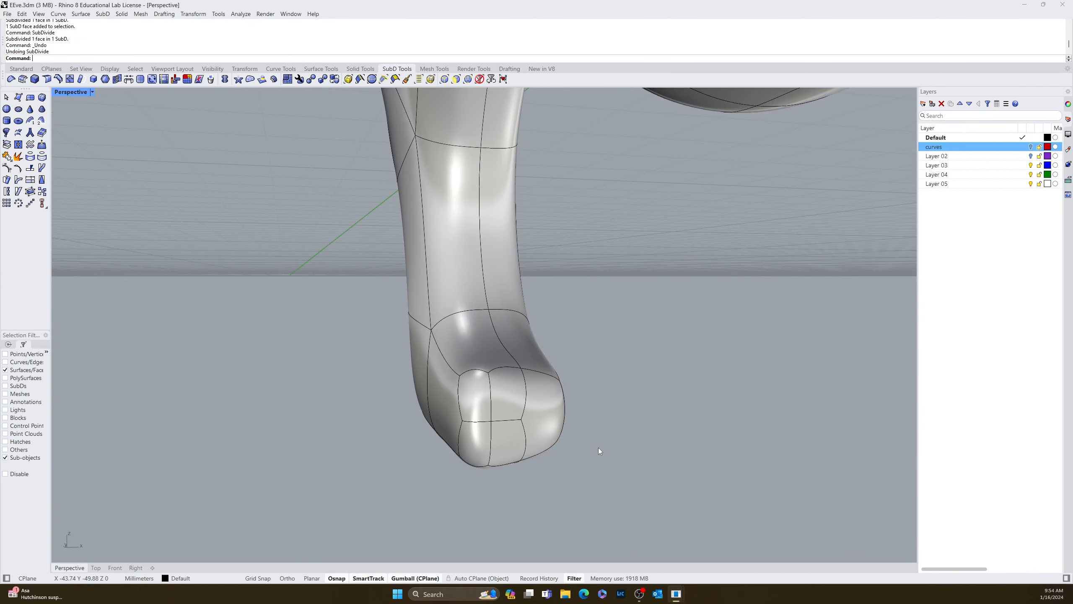
pyautogui.click(540, 414)
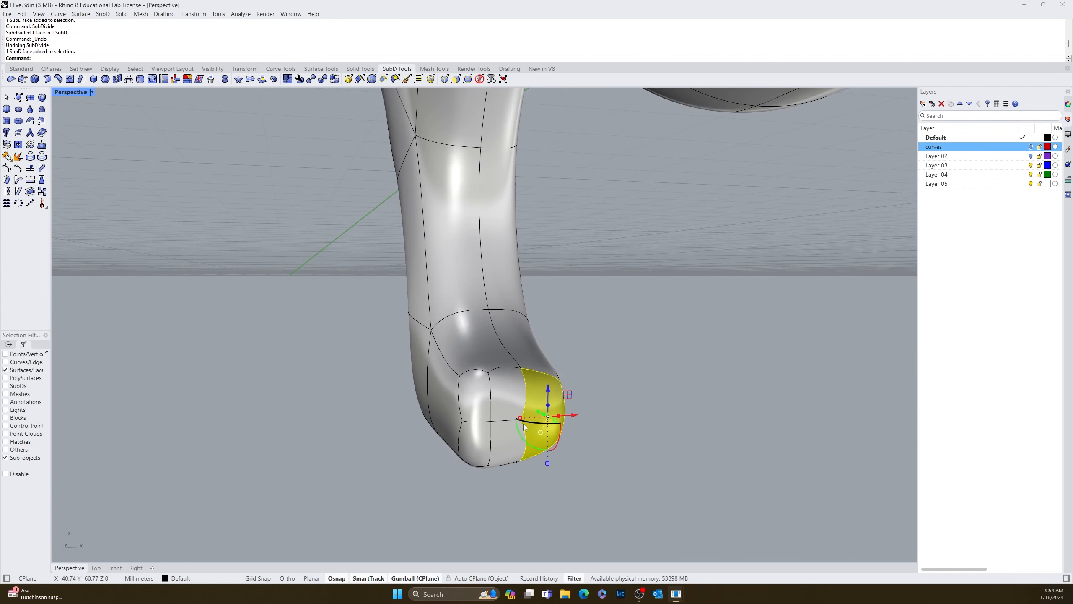
pyautogui.press('Return')
pyautogui.moveTo(613, 460); pyautogui.dragTo(530, 450, button='right')
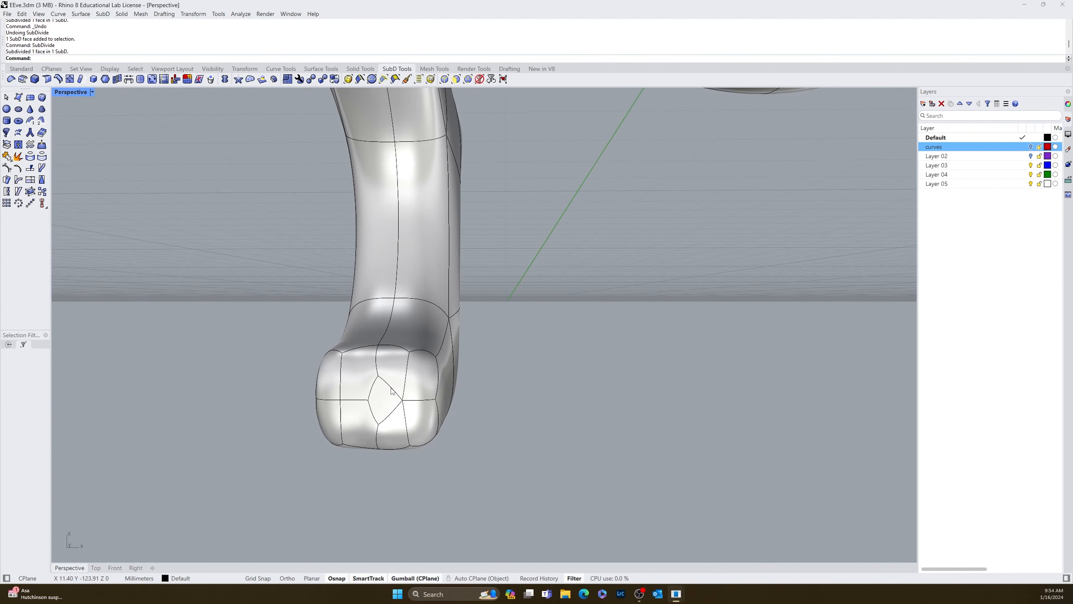
# Step: Restrict selection to edges and delete the two body-side edges of the diamond-shaped face in the middle of the foot's front
pyautogui.click(444, 80)
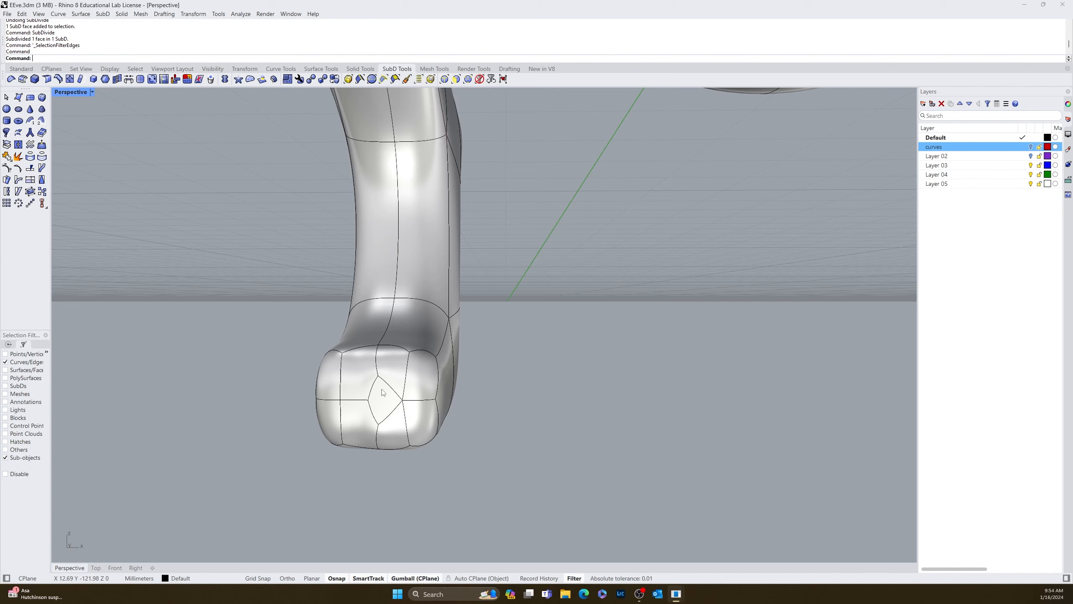
pyautogui.click(394, 394)
pyautogui.keyDown('shift'); pyautogui.click(396, 411); pyautogui.keyUp('shift')
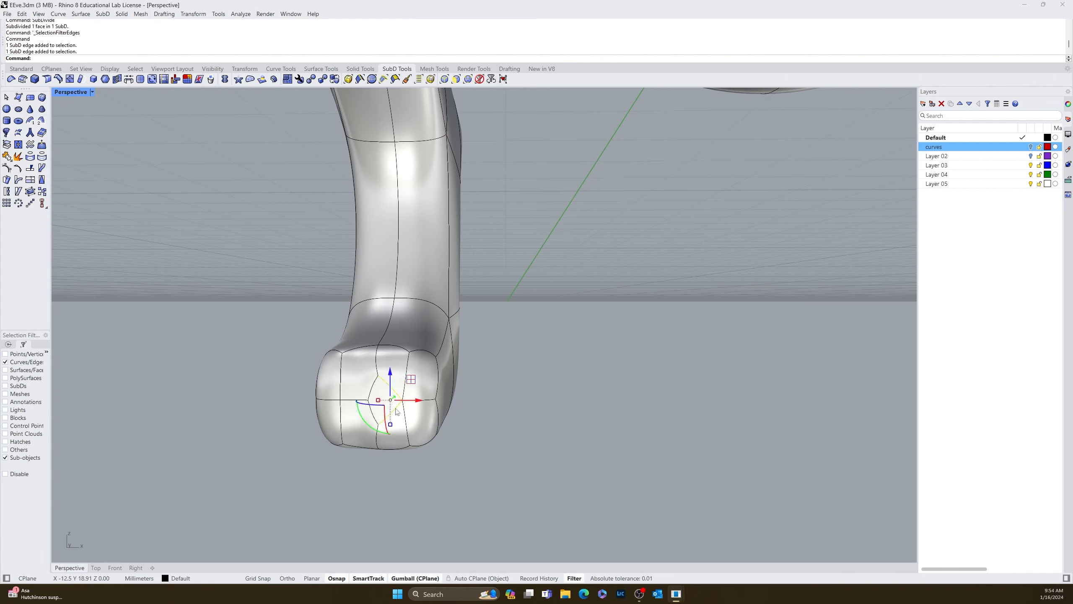
pyautogui.press('Delete')
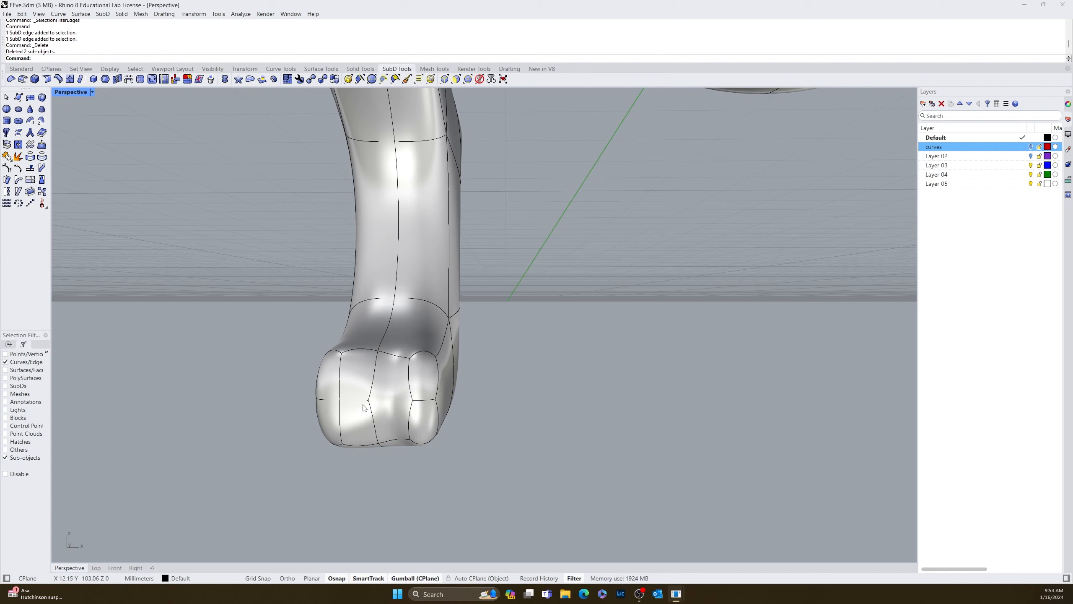
# Step: Delete the upper and lower vertical edges running through the body-side half of the foot's front
pyautogui.click(412, 394)
pyautogui.click(410, 397)
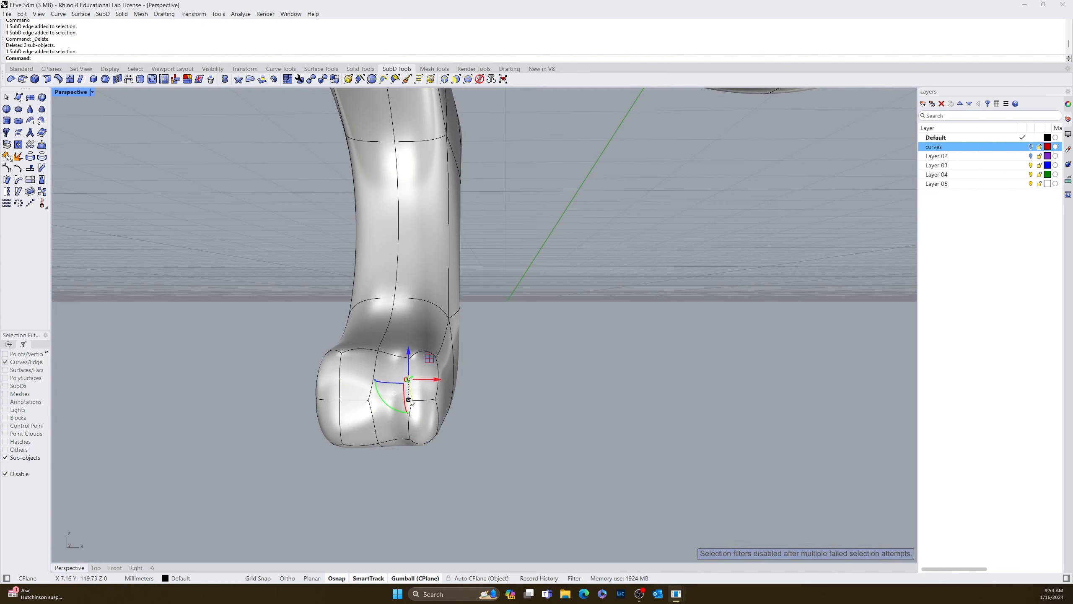
pyautogui.click(410, 425)
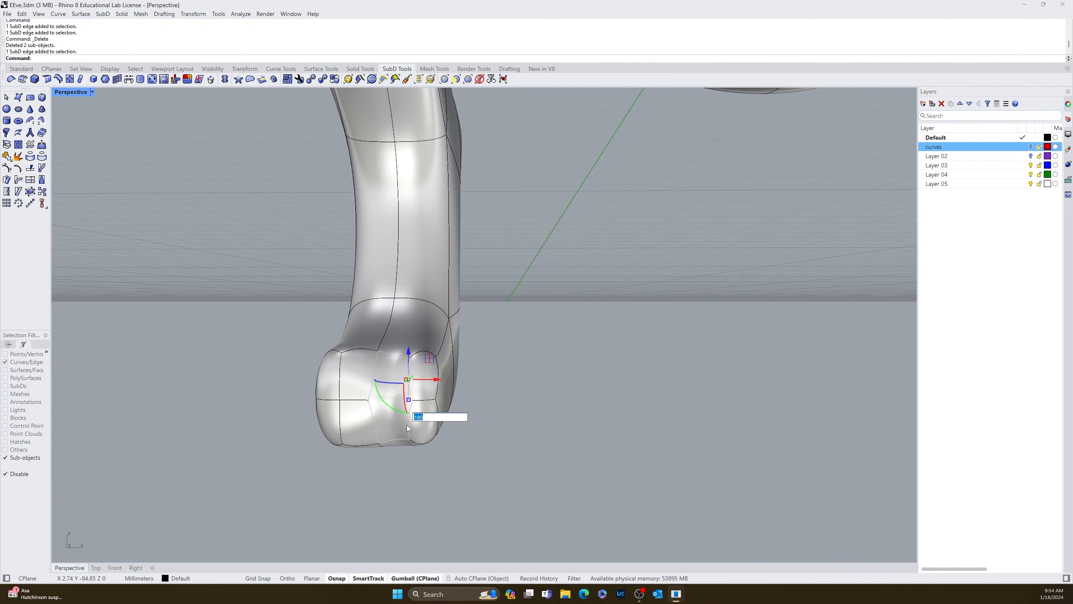
pyautogui.scroll(5, 407, 424)
pyautogui.scroll(-3, 415, 426)
pyautogui.click(421, 440)
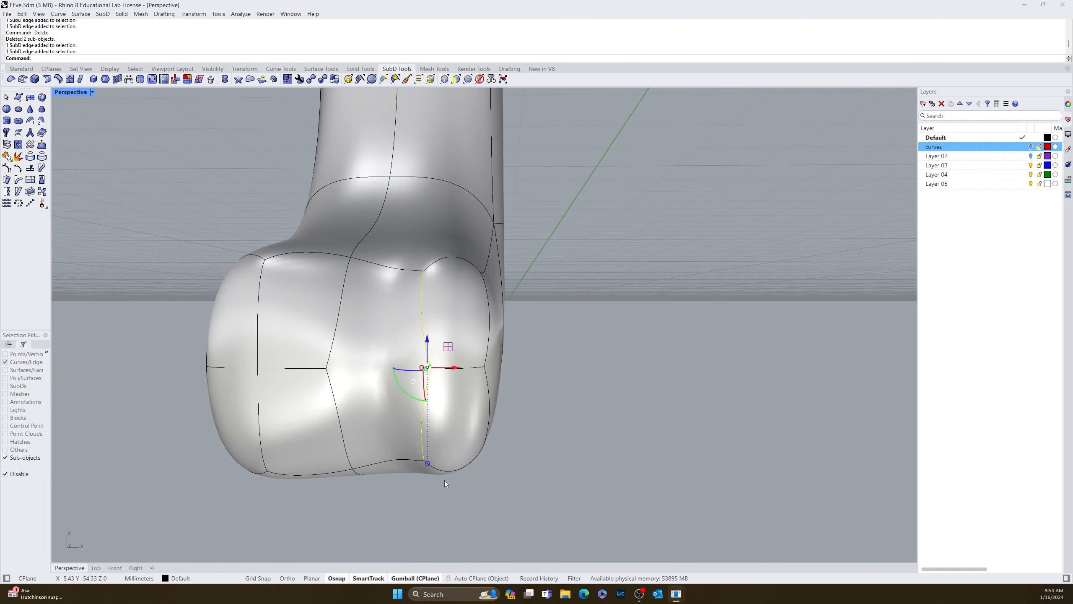
pyautogui.press('Delete')
# Step: Delete two leftover subdivision edges, one at a time, from the outer half of the foot's front
pyautogui.scroll(-9, 388, 389)
pyautogui.moveTo(388, 390); pyautogui.dragTo(409, 374, button='right')
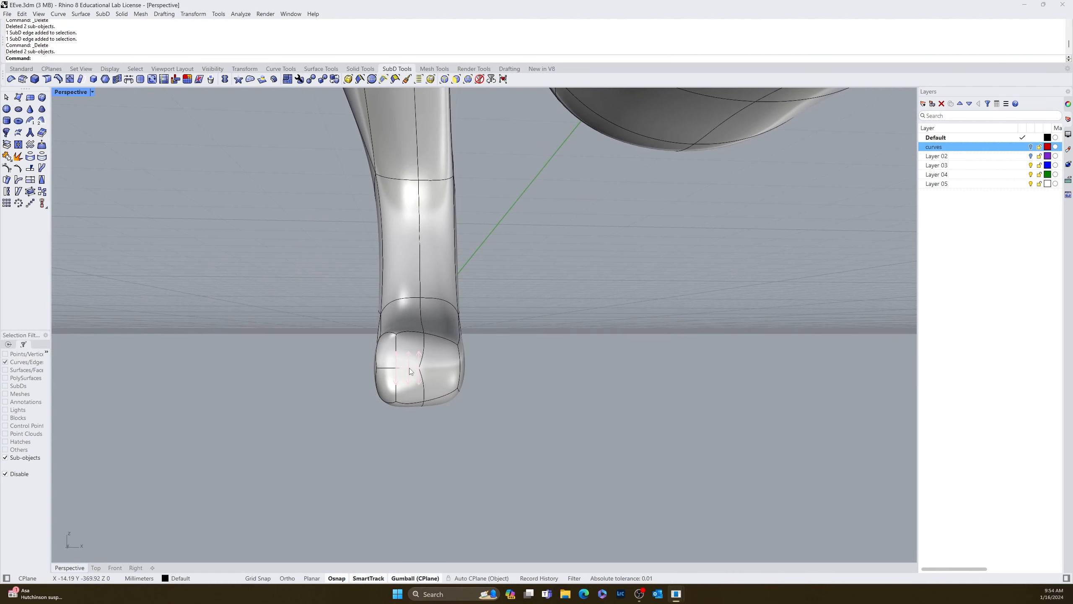
pyautogui.click(410, 371)
pyautogui.press('Delete')
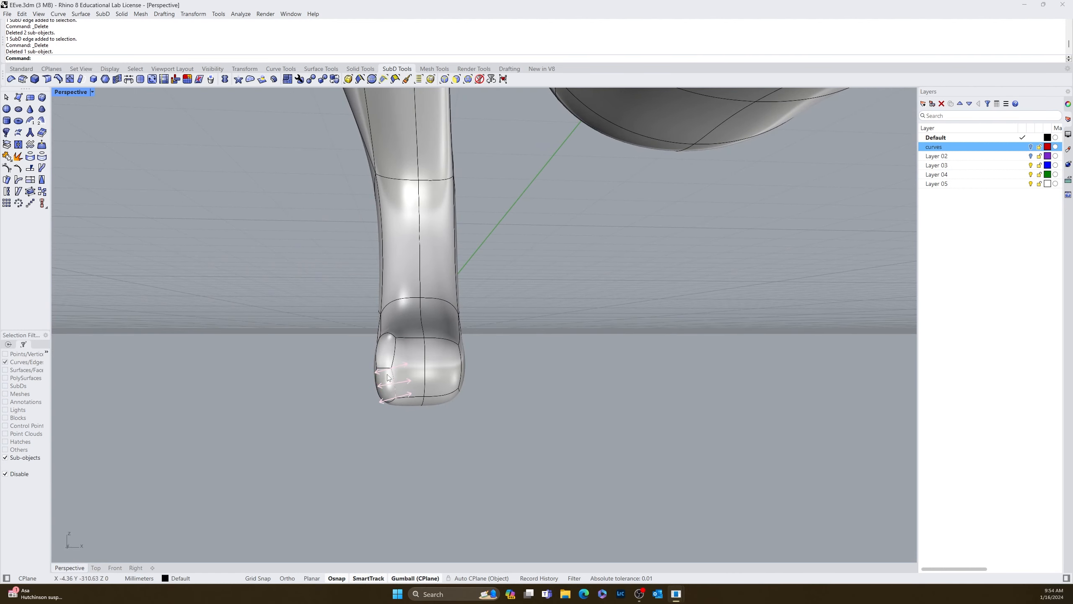
pyautogui.click(392, 372)
pyautogui.press('Delete')
# Step: Move the outer vertical edge on the foot's front slightly along the X axis toward the middle of the foot
pyautogui.moveTo(414, 392); pyautogui.dragTo(384, 405, button='right')
pyautogui.click(416, 406)
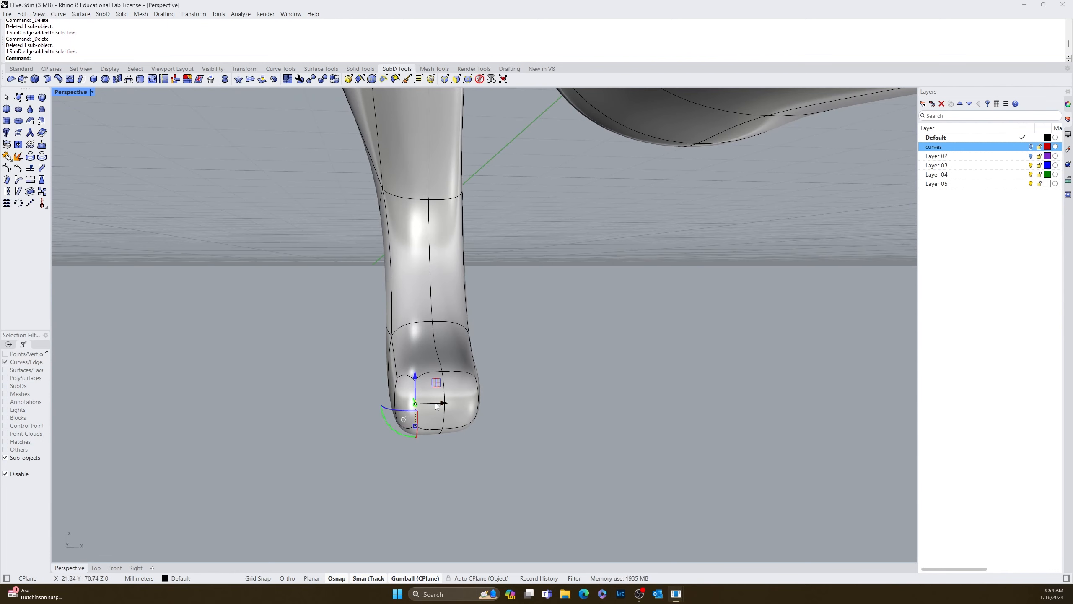
pyautogui.moveTo(448, 404); pyautogui.dragTo(454, 404)
pyautogui.press('Escape')
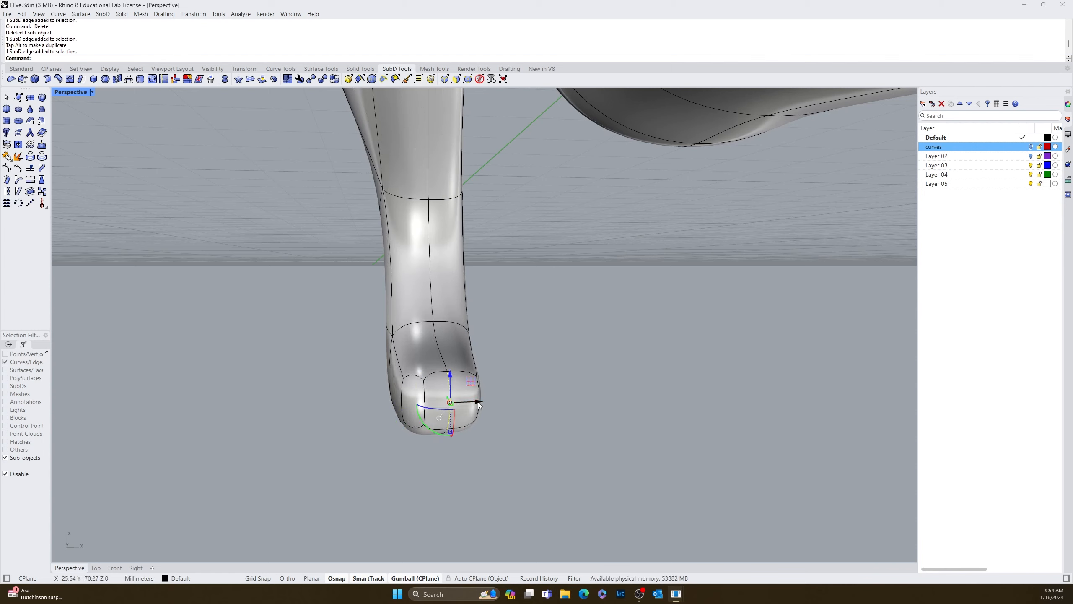
# Step: Turn off soft transform and move the body-side vertical edge on the foot's front slightly along the X axis toward the body
pyautogui.moveTo(479, 405)
pyautogui.mouseDown()
pyautogui.moveTo(492, 401)
pyautogui.moveTo(482, 402)
pyautogui.mouseUp()
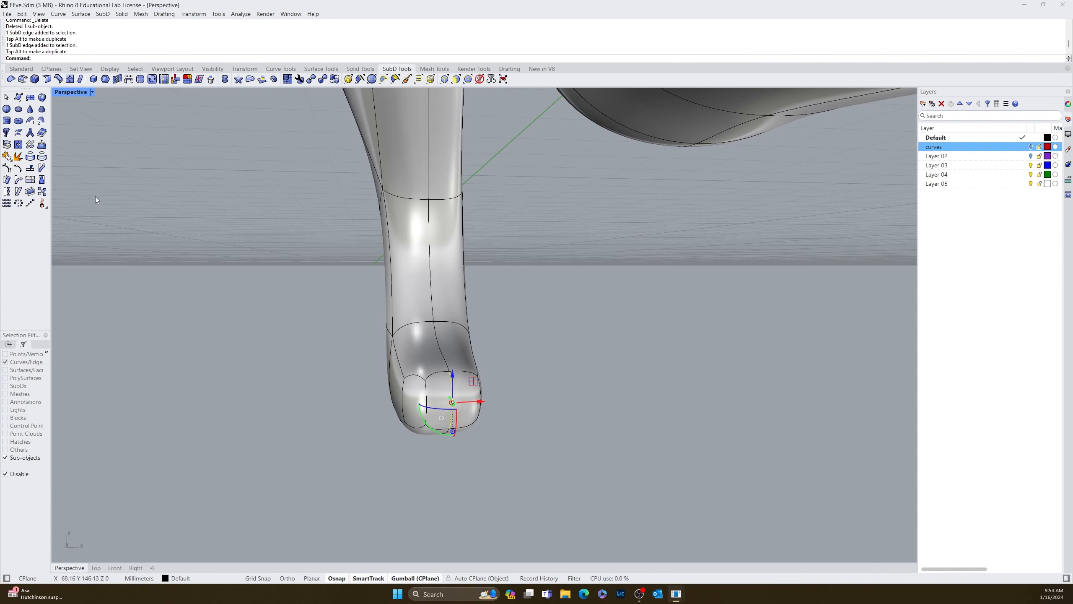
pyautogui.click(42, 145)
pyautogui.click(470, 410)
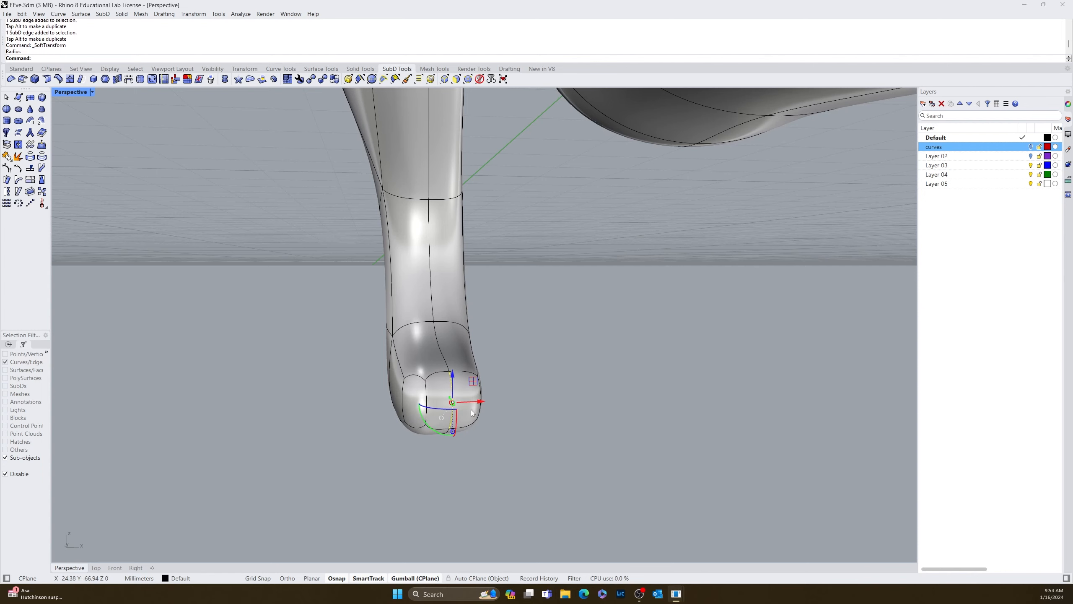
pyautogui.moveTo(480, 402); pyautogui.dragTo(487, 403)
pyautogui.click(473, 468)
pyautogui.moveTo(473, 469); pyautogui.dragTo(440, 450, button='right')
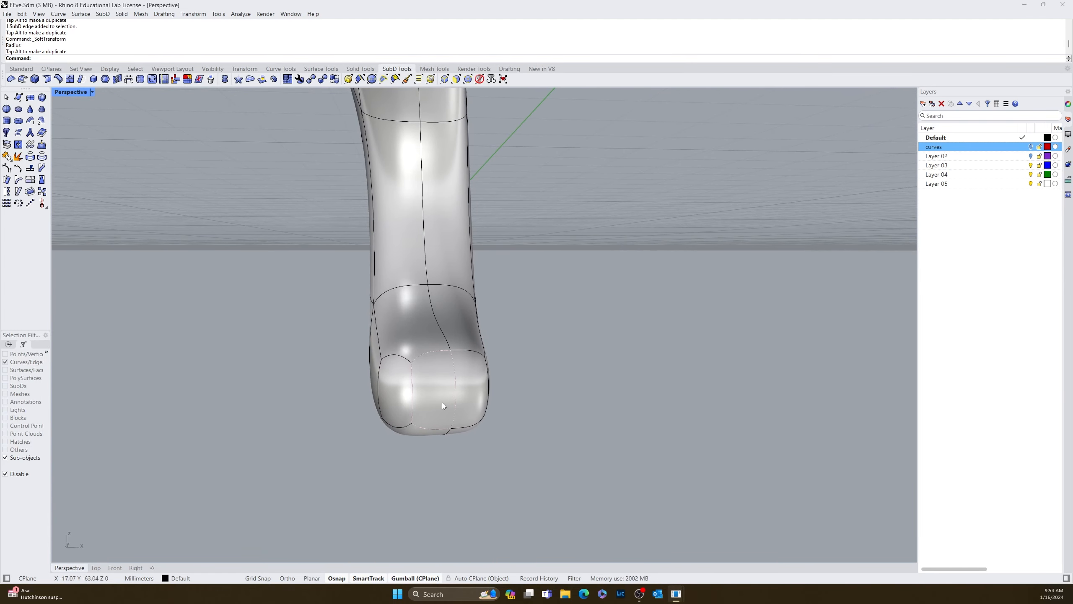
# Step: Pull the outer face of the foot's front slightly forward along the Y axis to form the outer toe
pyautogui.click(397, 395)
pyautogui.moveTo(397, 395); pyautogui.dragTo(423, 429, button='right')
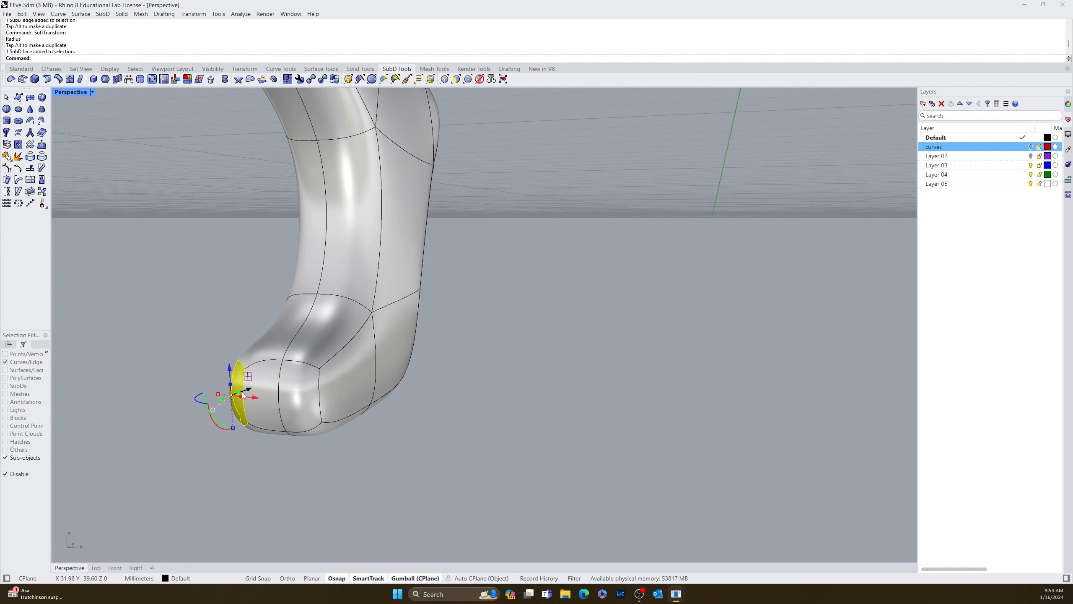
pyautogui.moveTo(243, 394); pyautogui.dragTo(191, 408, button='right')
pyautogui.moveTo(185, 400); pyautogui.dragTo(173, 406)
pyautogui.click(200, 484)
pyautogui.moveTo(200, 483); pyautogui.dragTo(223, 461, button='right')
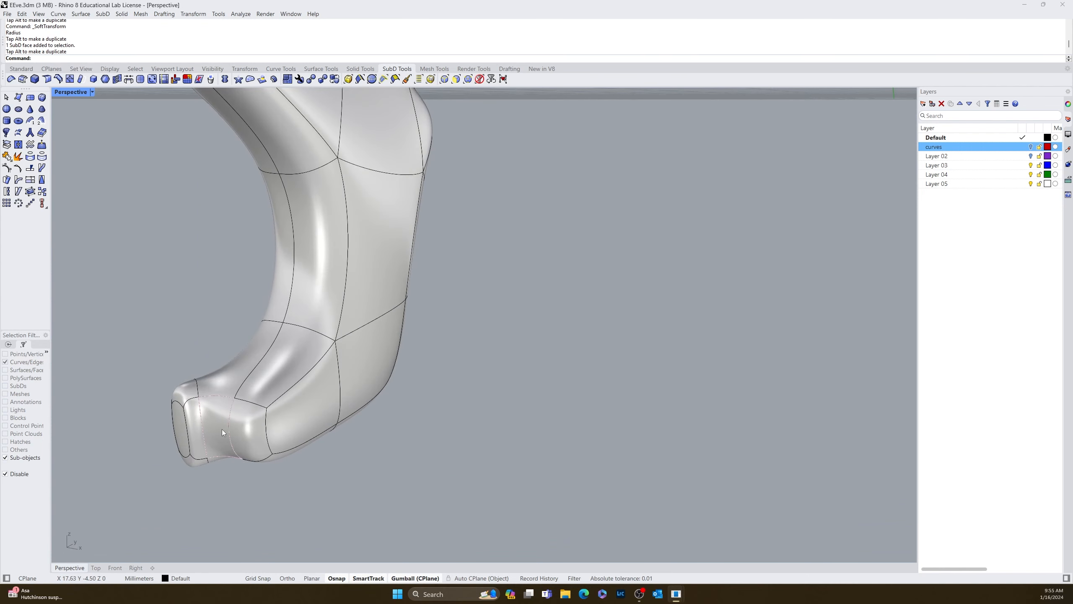
# Step: Pull the middle and body-side faces of the foot's front forward along the Y axis to form the other two toes
pyautogui.click(222, 430)
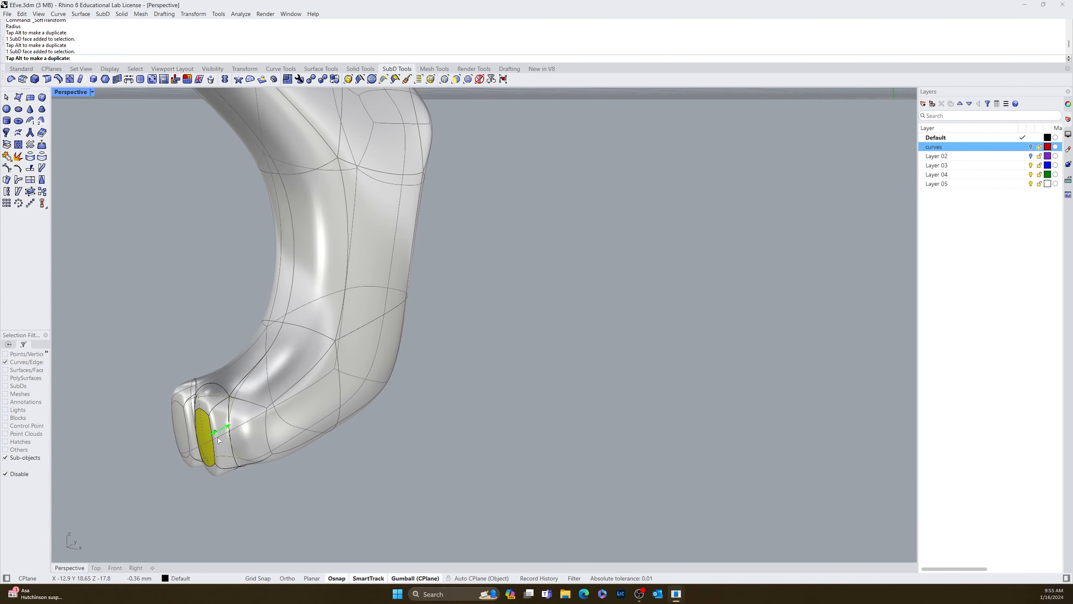
pyautogui.moveTo(216, 441); pyautogui.dragTo(246, 442)
pyautogui.click(256, 495)
pyautogui.click(252, 446)
pyautogui.click(126, 506)
pyautogui.moveTo(126, 506); pyautogui.dragTo(322, 450, button='right')
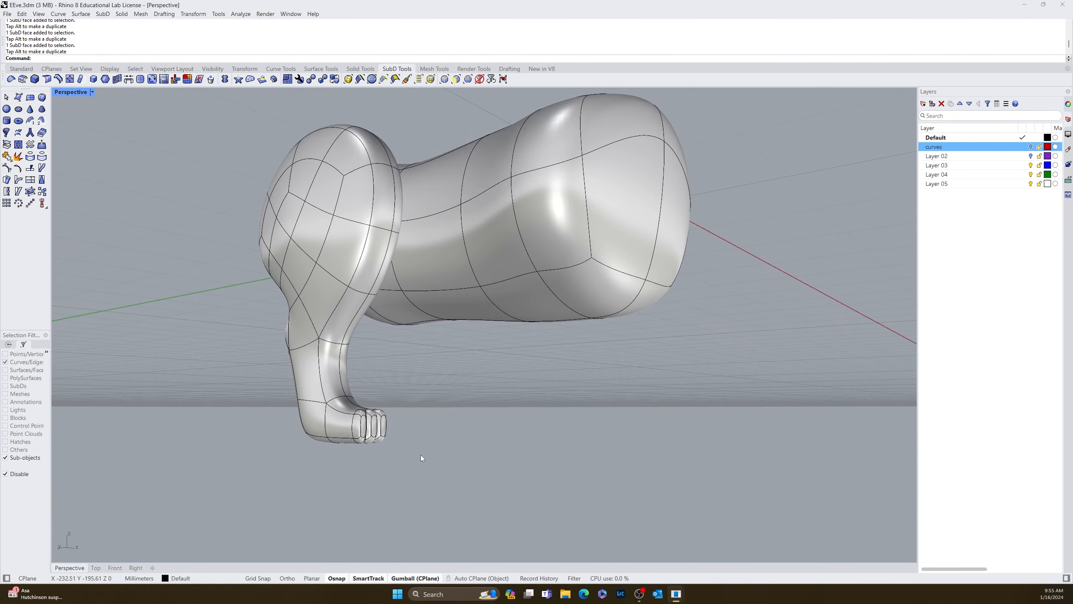
# Step: Restrict selection to edges and try a full crease on the upper edge of the middle toe's front face
pyautogui.scroll(5, 421, 455)
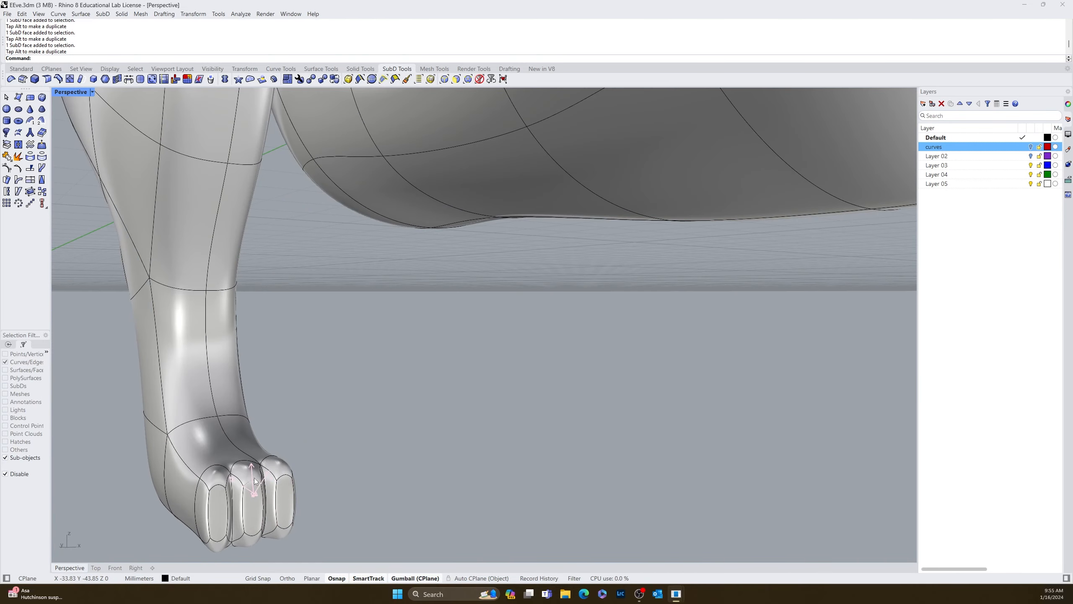
pyautogui.click(255, 483)
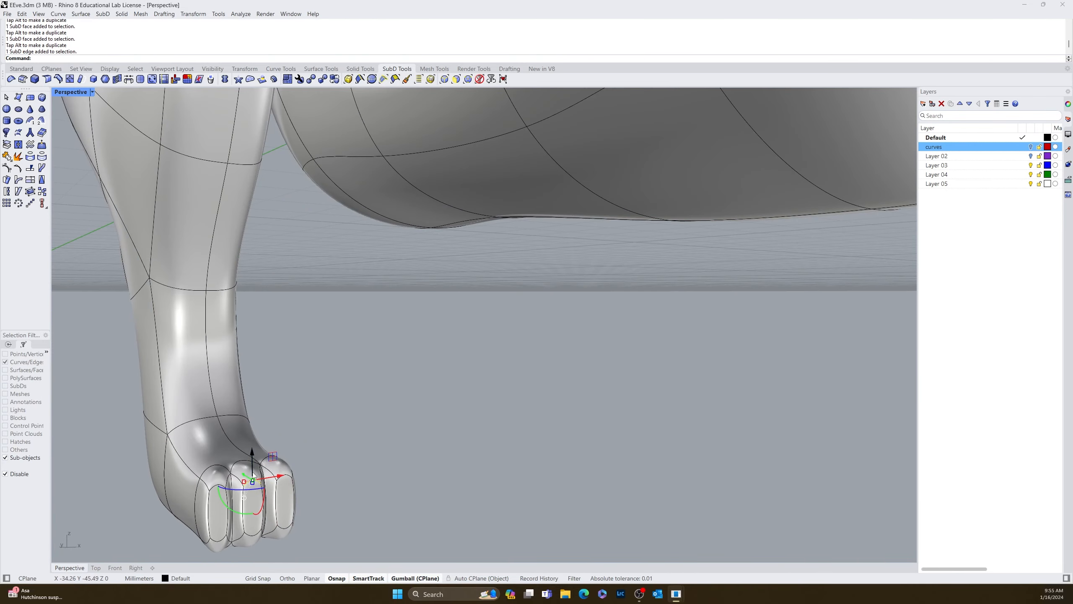
pyautogui.click(450, 81)
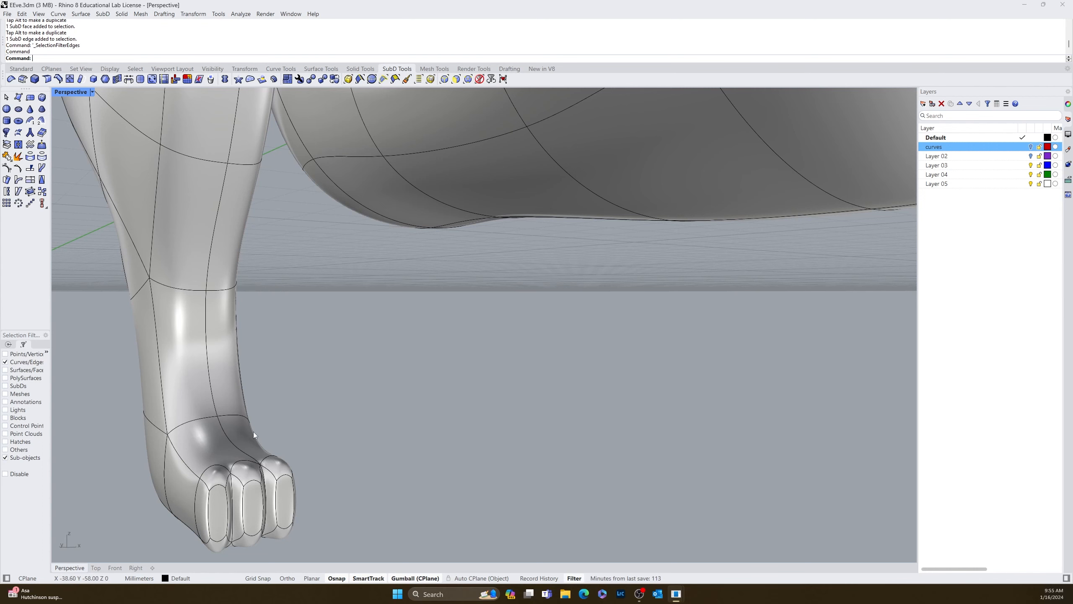
pyautogui.click(253, 482)
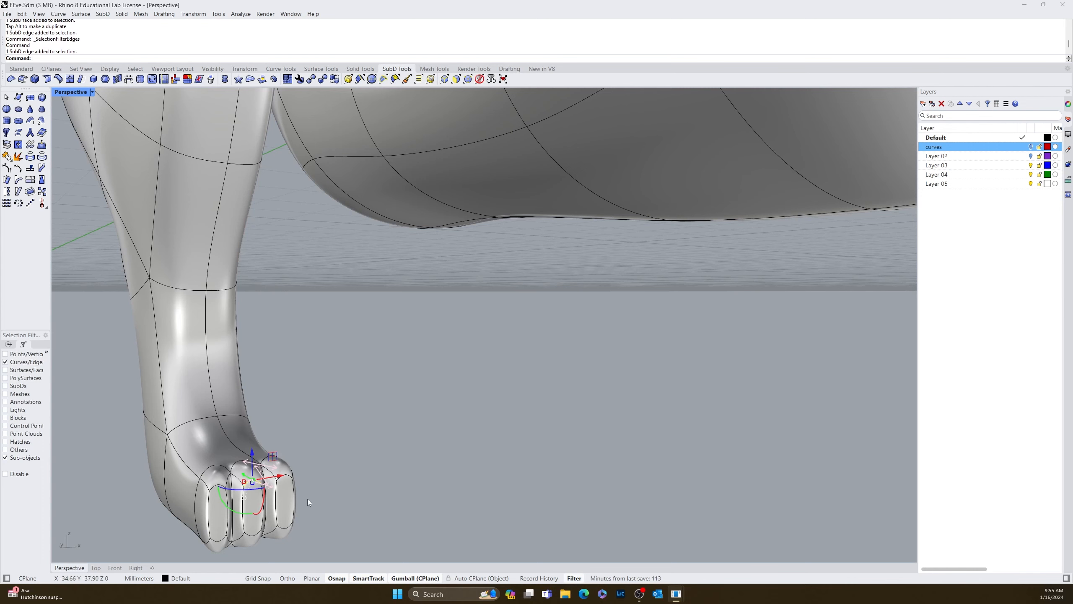
pyautogui.press('Return')
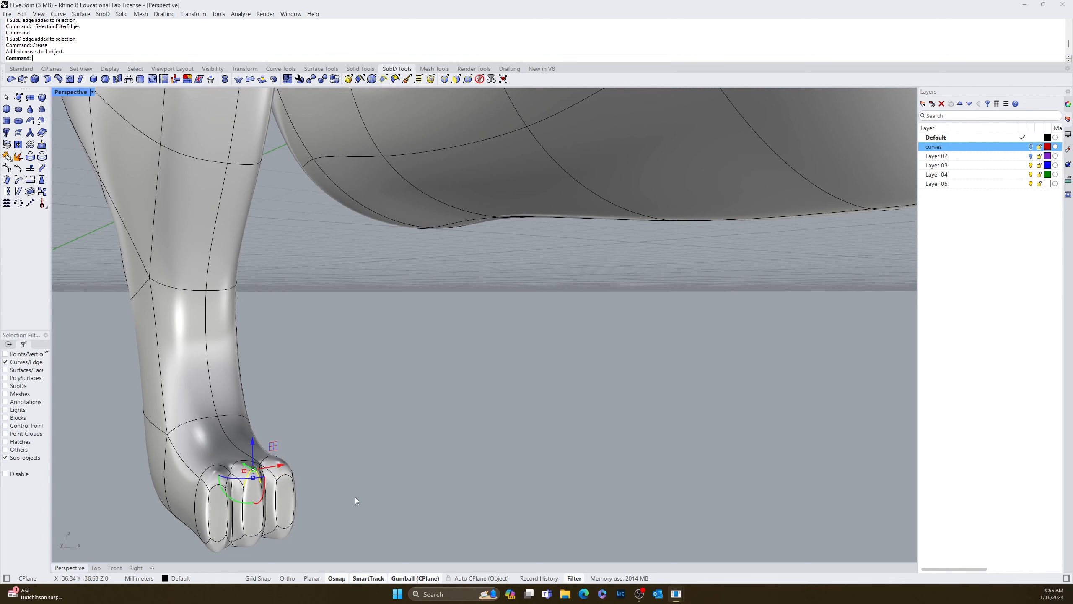
# Step: Preview the toes in the Rendered display mode and return the viewport to Shaded
pyautogui.moveTo(356, 497); pyautogui.dragTo(356, 491, button='right')
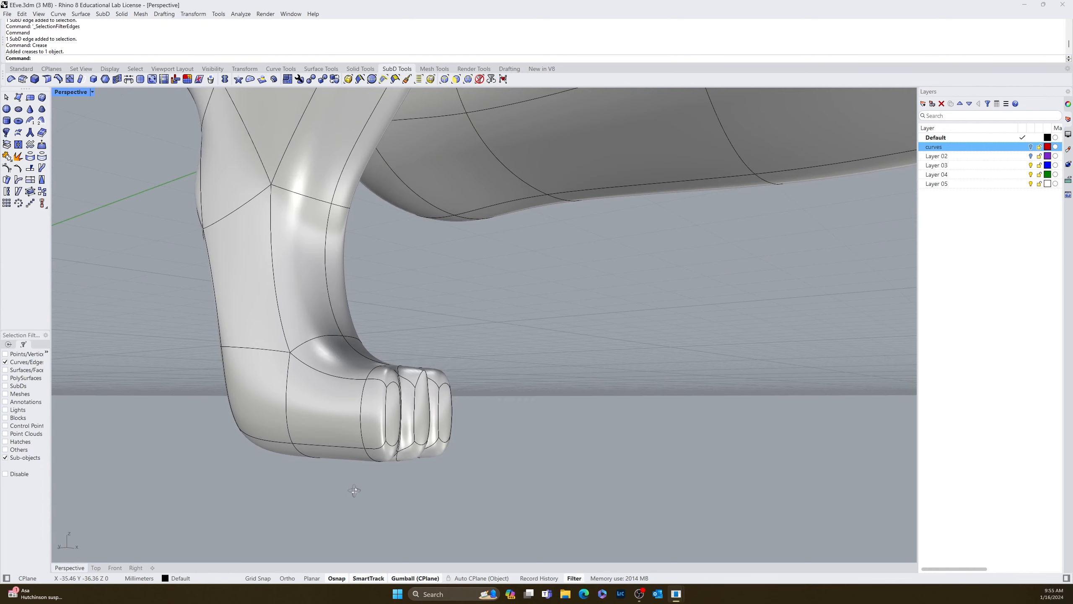
pyautogui.click(92, 92)
pyautogui.click(95, 144)
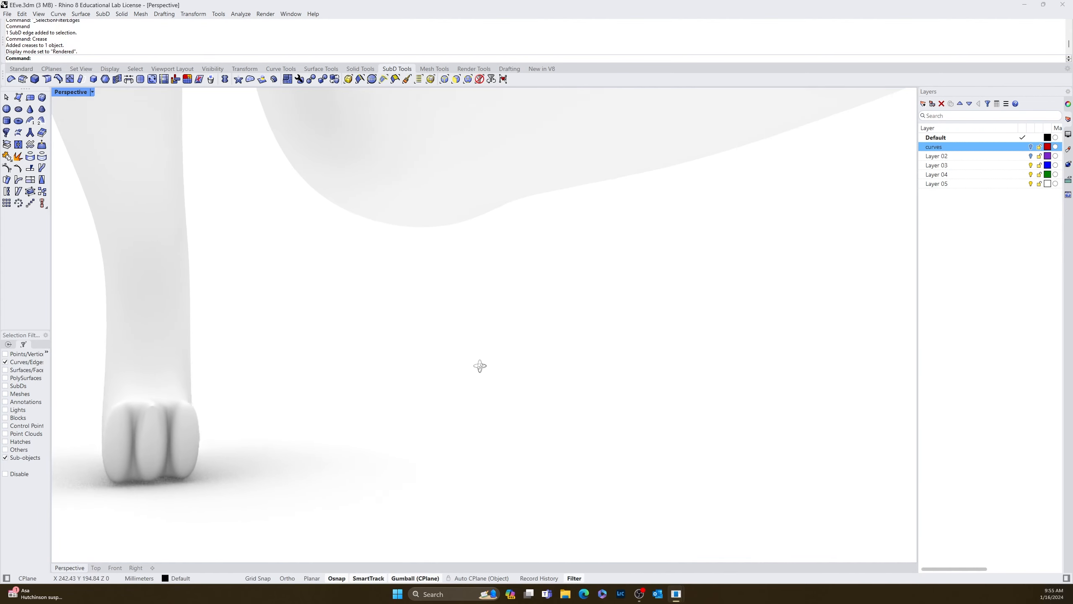
pyautogui.moveTo(480, 366); pyautogui.dragTo(483, 366, button='right')
pyautogui.click(92, 92)
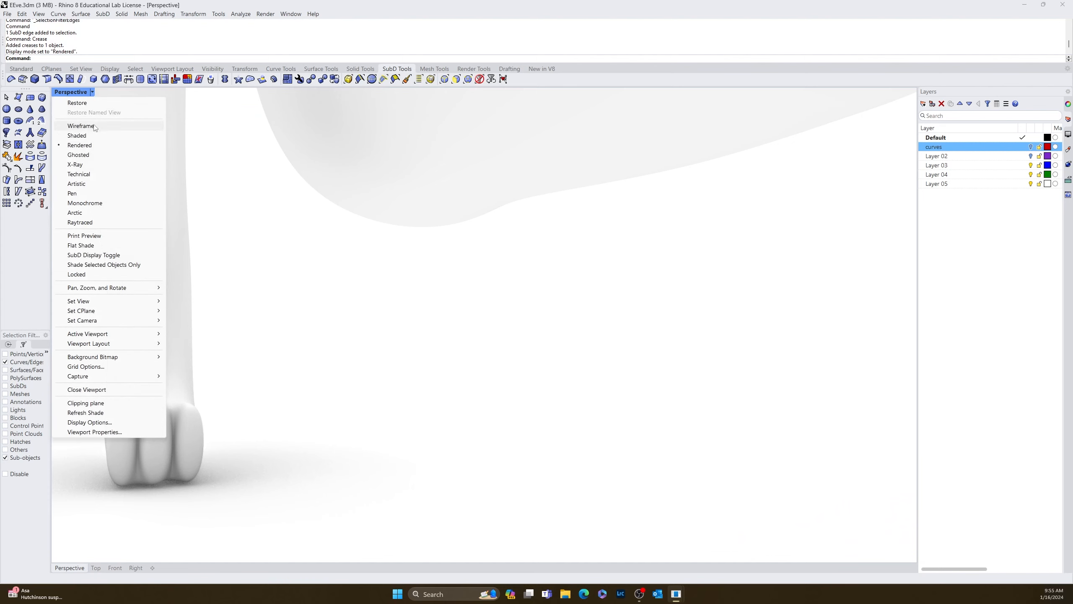
pyautogui.click(87, 135)
pyautogui.moveTo(254, 338); pyautogui.dragTo(384, 504, button='right')
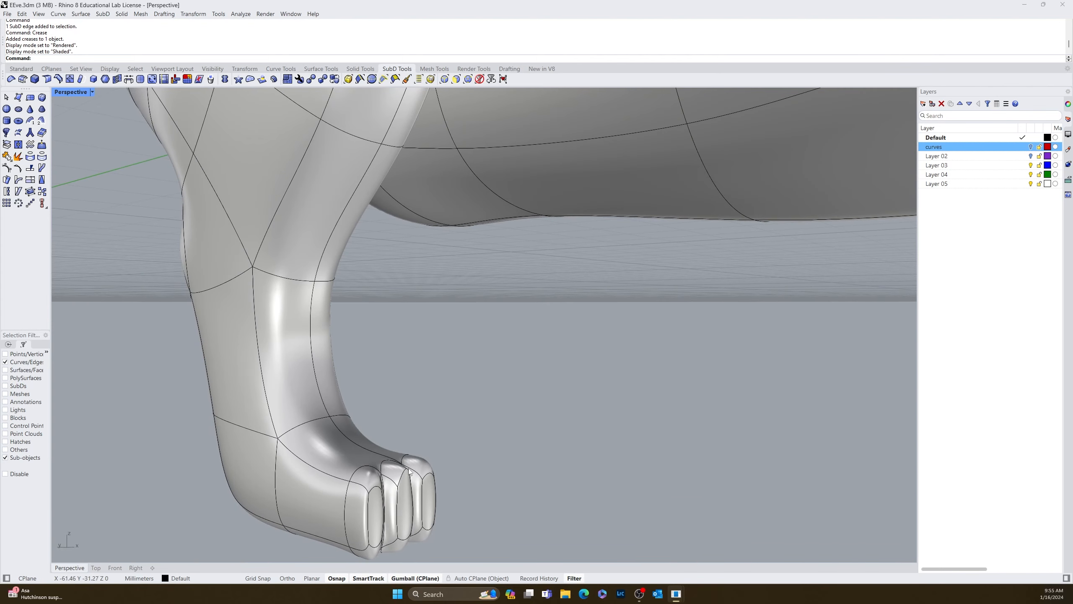
# Step: Undo the crease and use SubDCrease to give the middle toe's upper front edge a constant weight of 80
pyautogui.hotkey('ctrl', 'z')
pyautogui.scroll(2, 439, 472)
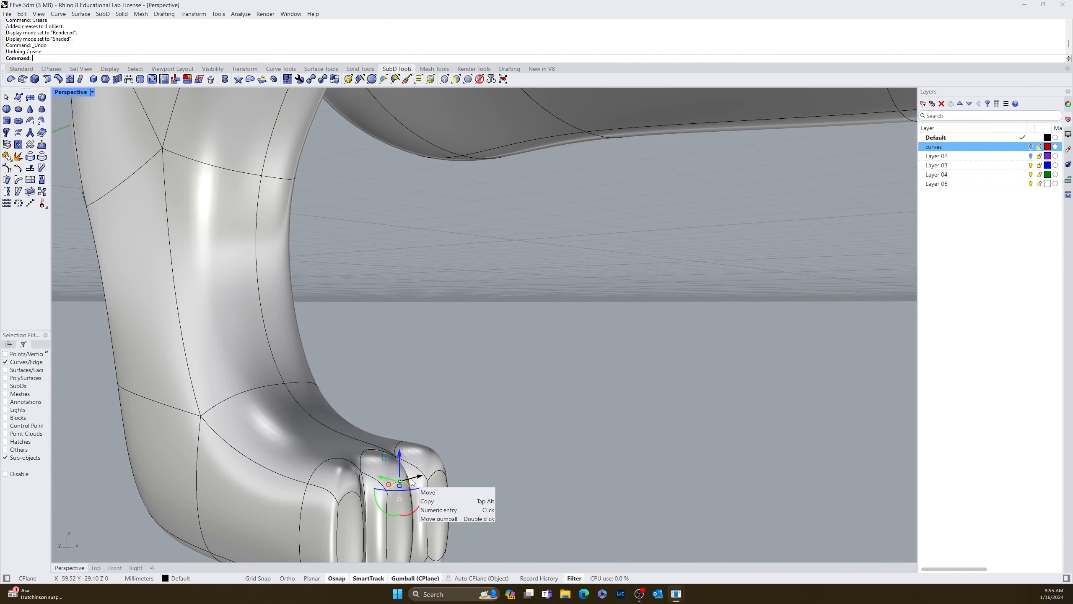
pyautogui.write('Crease')
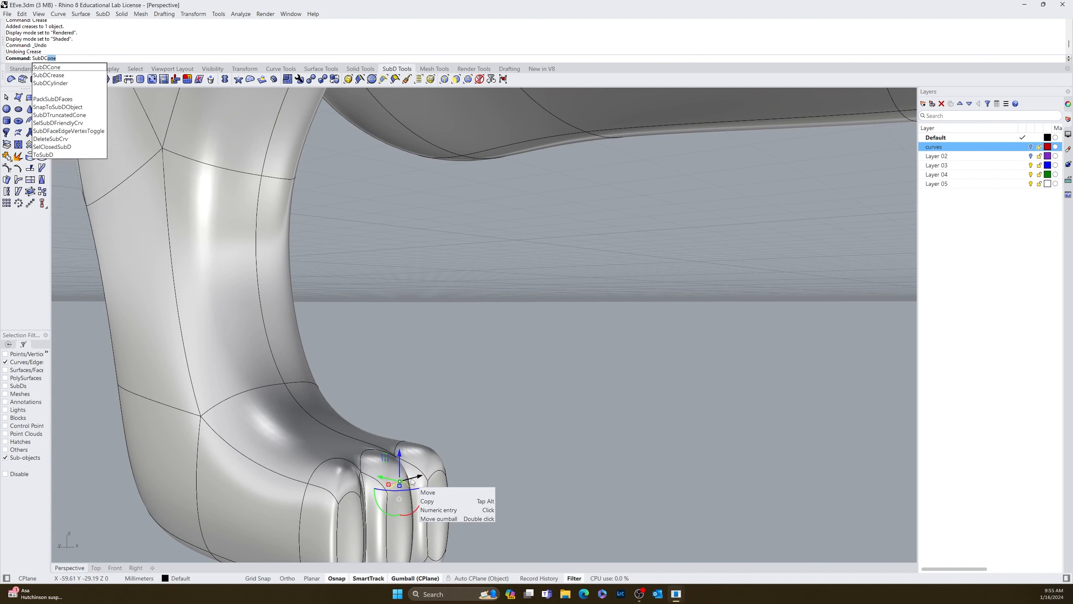
pyautogui.press('Return')
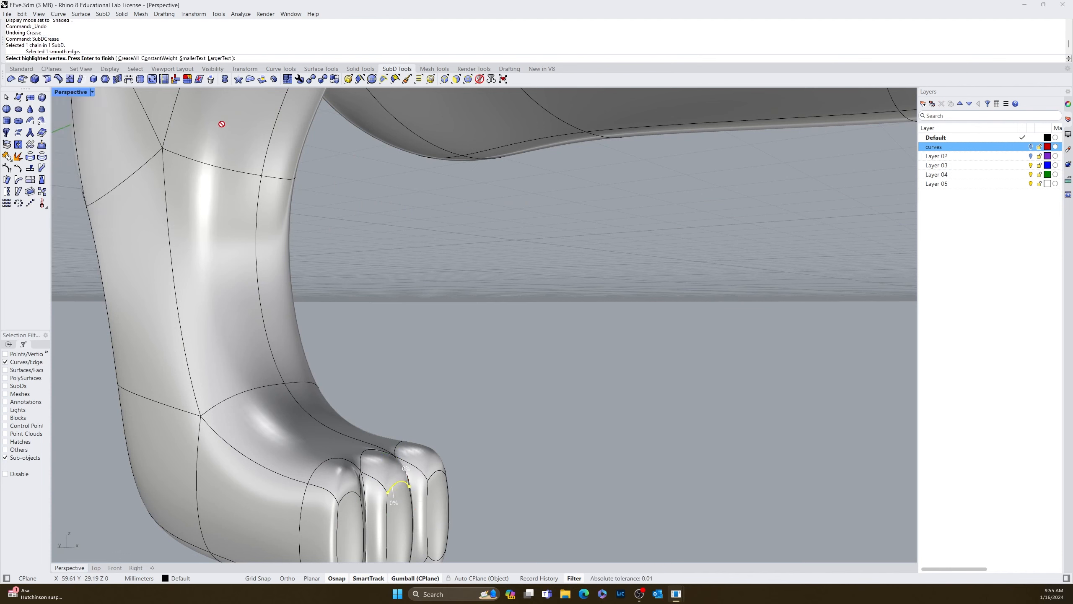
pyautogui.click(159, 58)
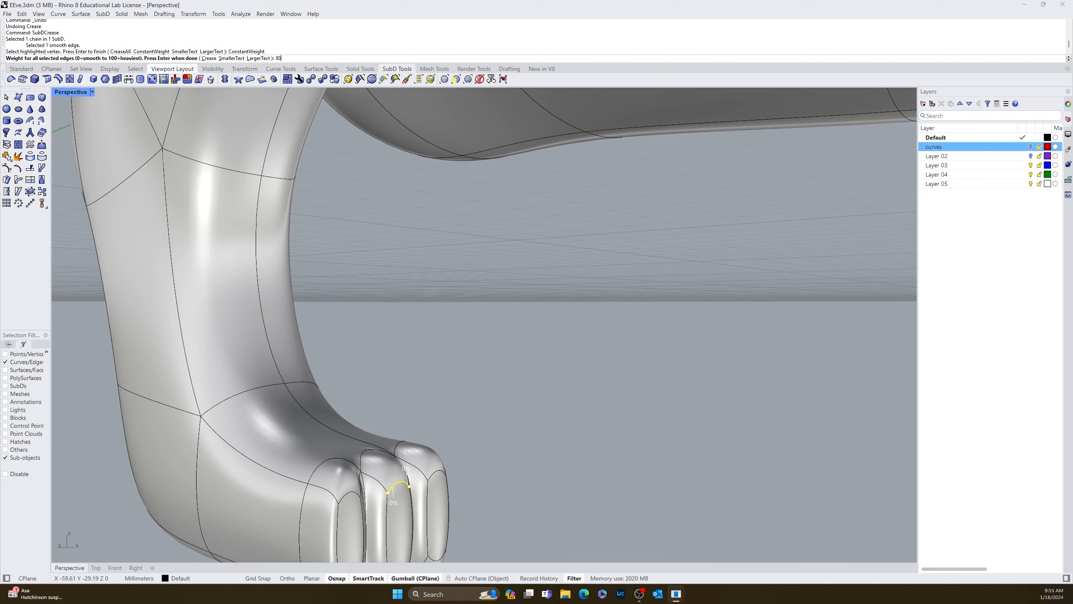
pyautogui.press('Return')
pyautogui.press('Return')
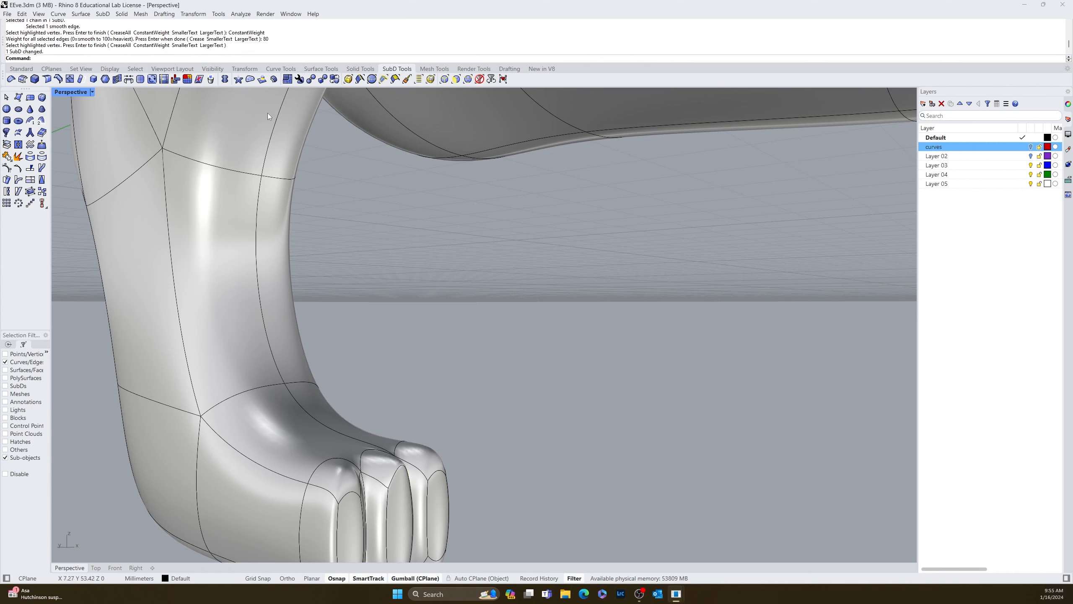
# Step: Apply SubDCrease with a constant weight of 80 to the upper front edge of the outer toe
pyautogui.click(347, 494)
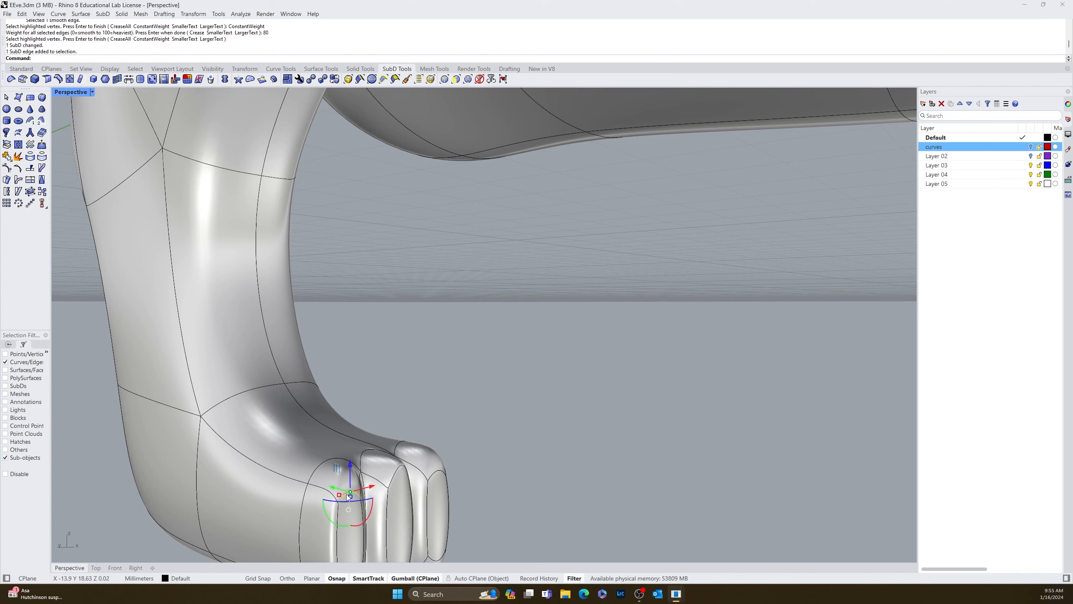
pyautogui.press('Return')
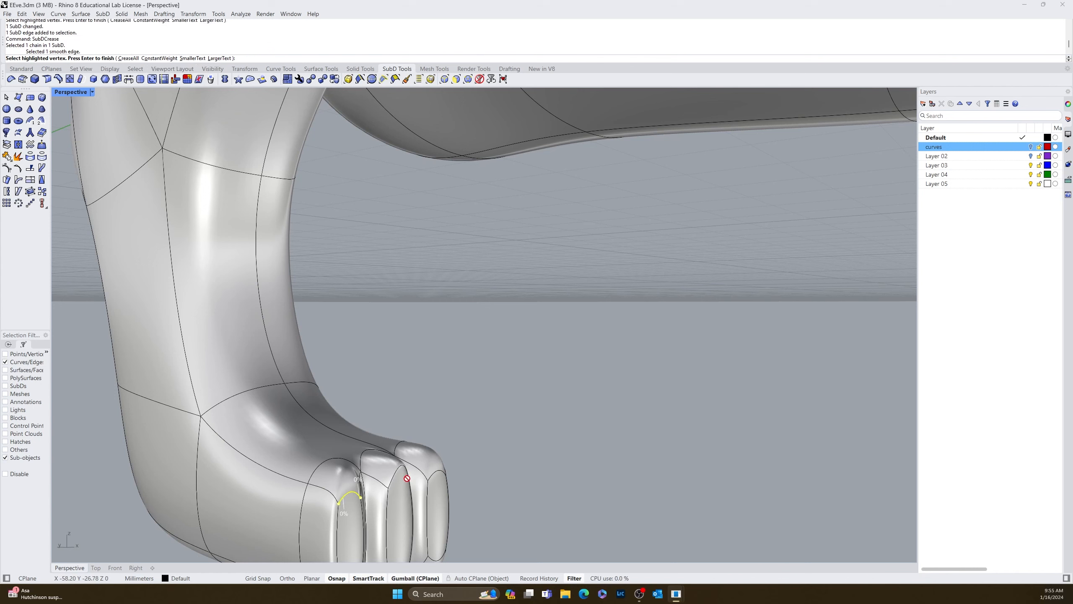
pyautogui.press('Return')
pyautogui.click(350, 497)
pyautogui.press('Return')
pyautogui.click(160, 58)
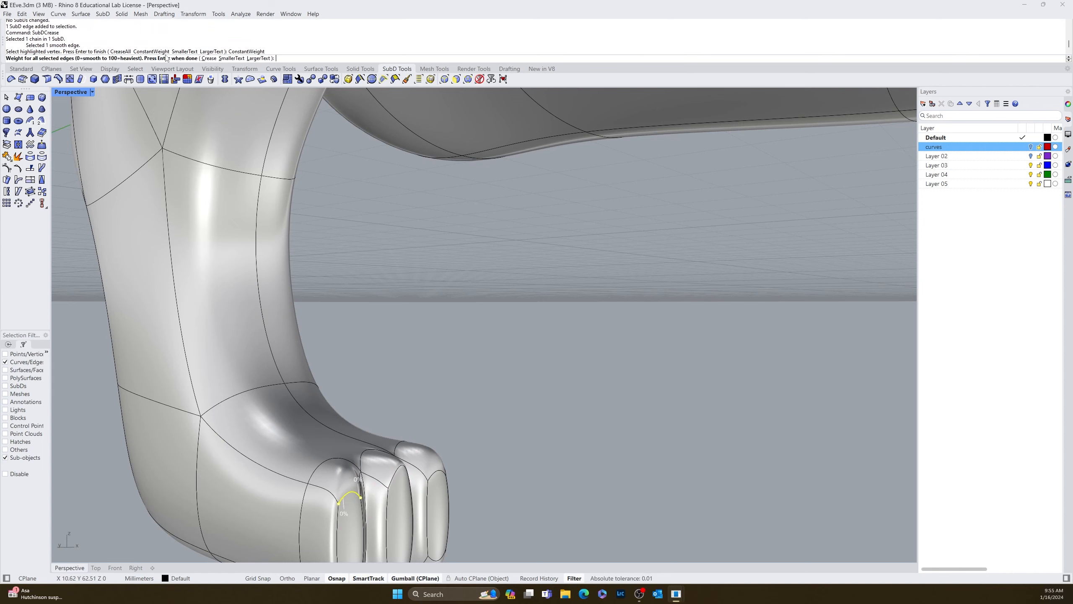
pyautogui.write('80')
pyautogui.press('Return')
pyautogui.press('Return')
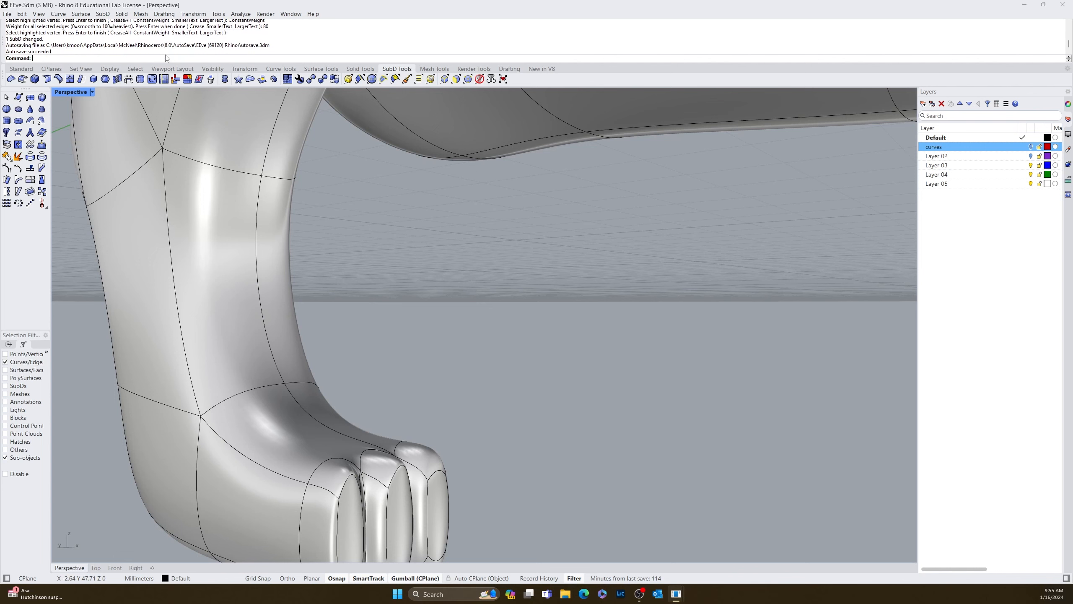
# Step: Apply SubDCrease with a constant weight of 80 to the upper front edge of the body-side toe
pyautogui.keyDown('ctrl'); pyautogui.keyDown('shift'); pyautogui.click(439, 475); pyautogui.keyUp('shift'); pyautogui.keyUp('ctrl')
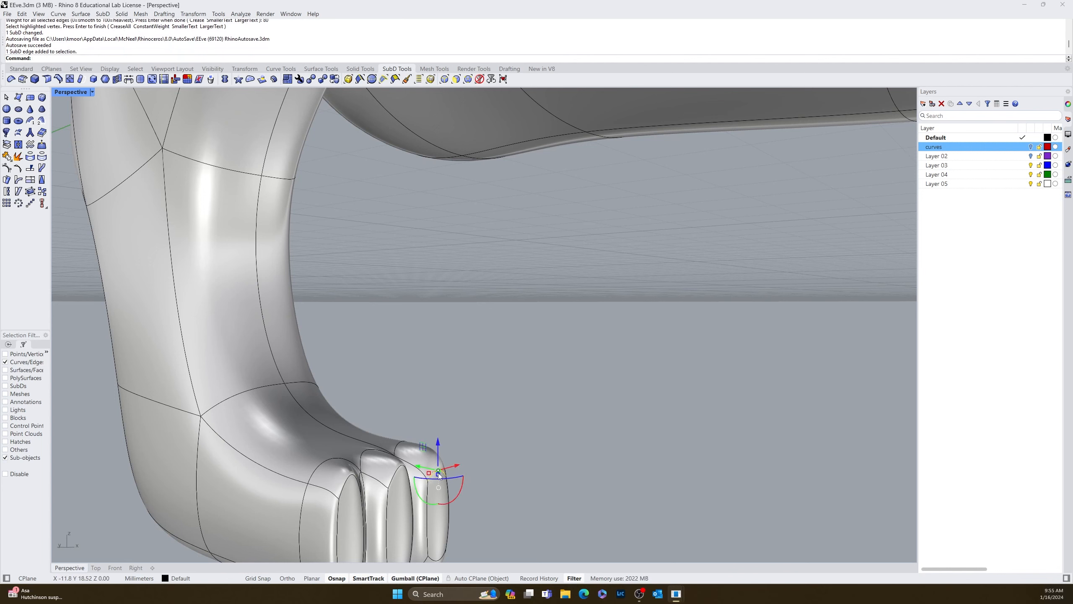
pyautogui.press('Return')
pyautogui.click(160, 58)
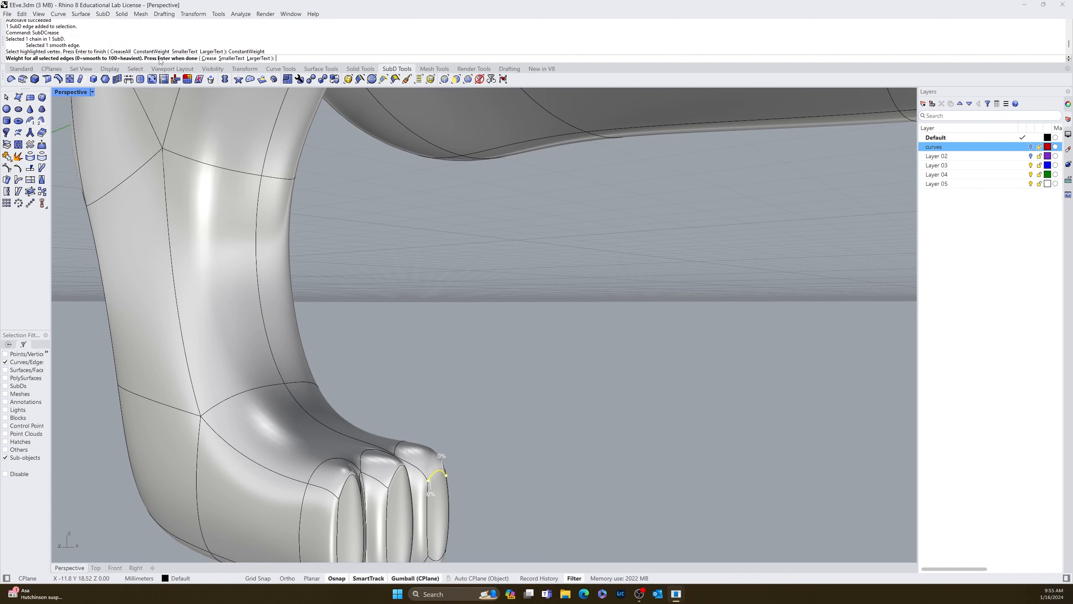
pyautogui.press('Return')
pyautogui.press('Return')
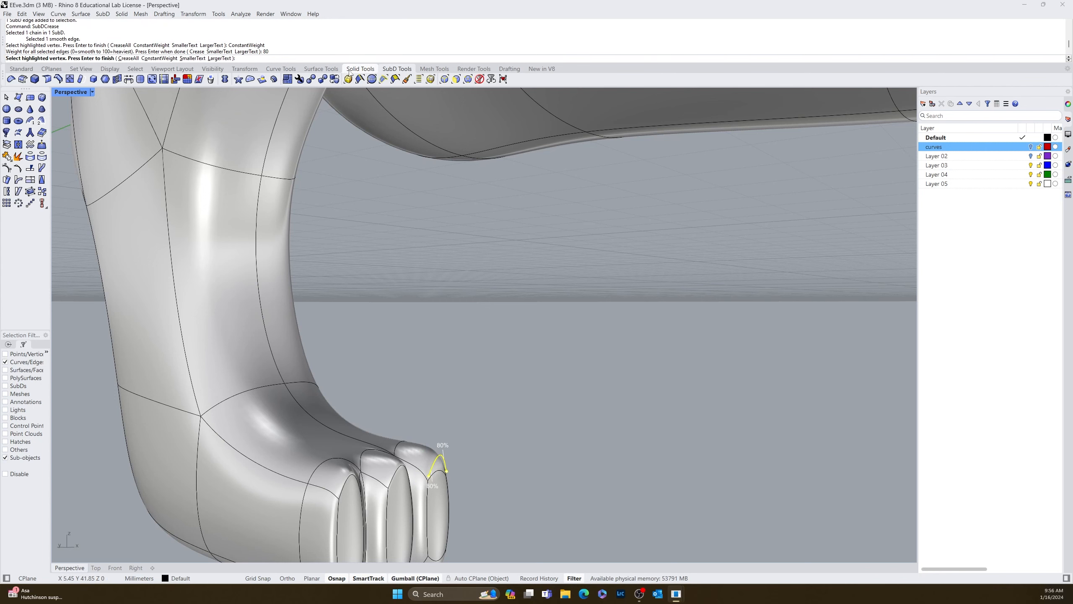
pyautogui.scroll(-8, 588, 425)
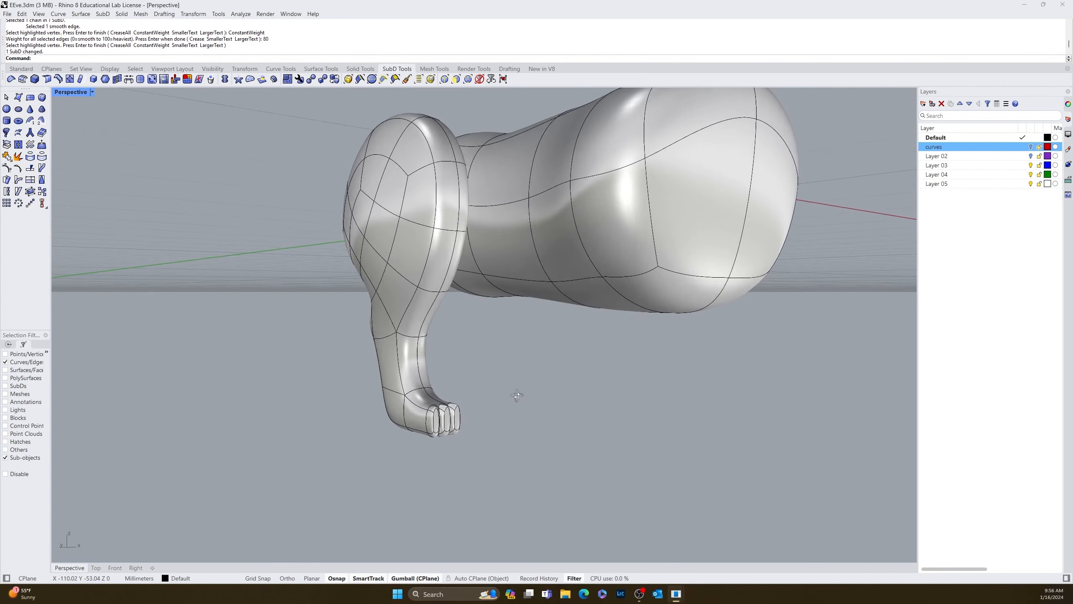
pyautogui.moveTo(518, 395); pyautogui.dragTo(299, 446, button='right')
pyautogui.scroll(5, 284, 392)
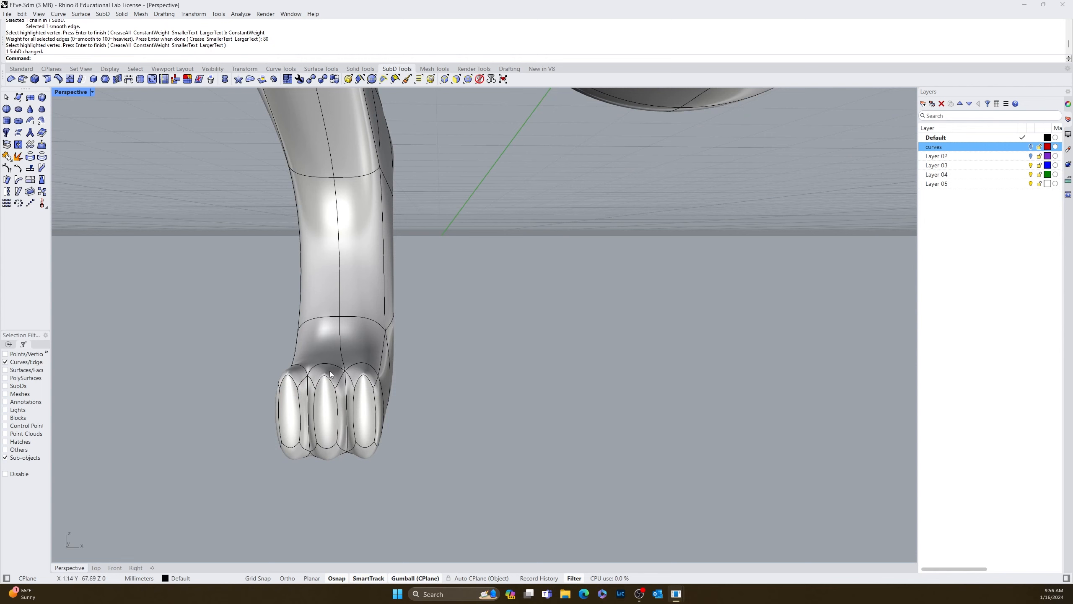
pyautogui.moveTo(390, 430); pyautogui.dragTo(432, 407, button='right')
pyautogui.rightClick(460, 388)
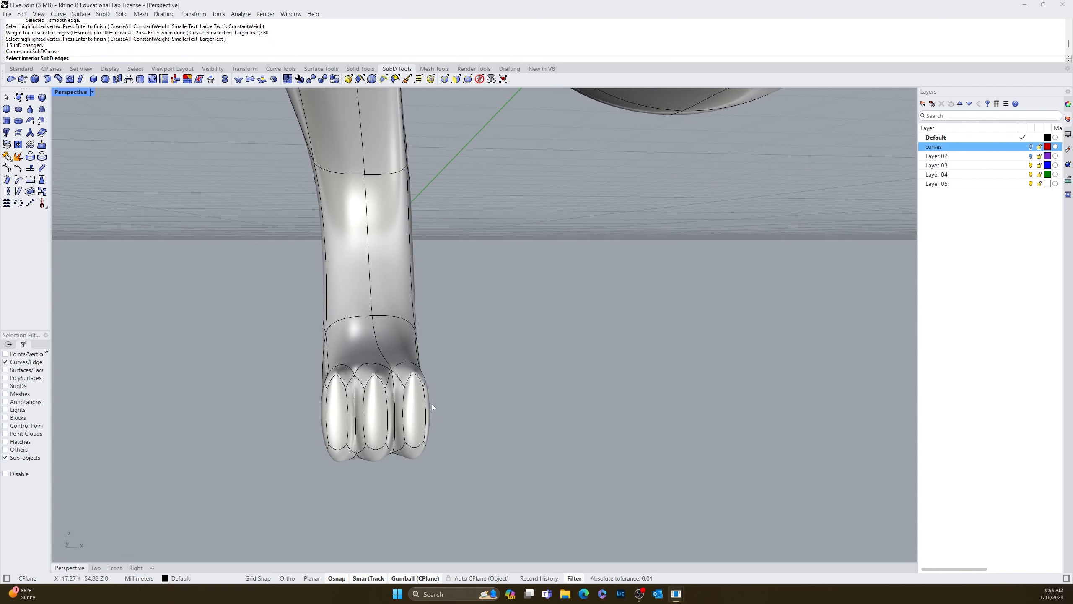
pyautogui.click(445, 80)
pyautogui.click(364, 403)
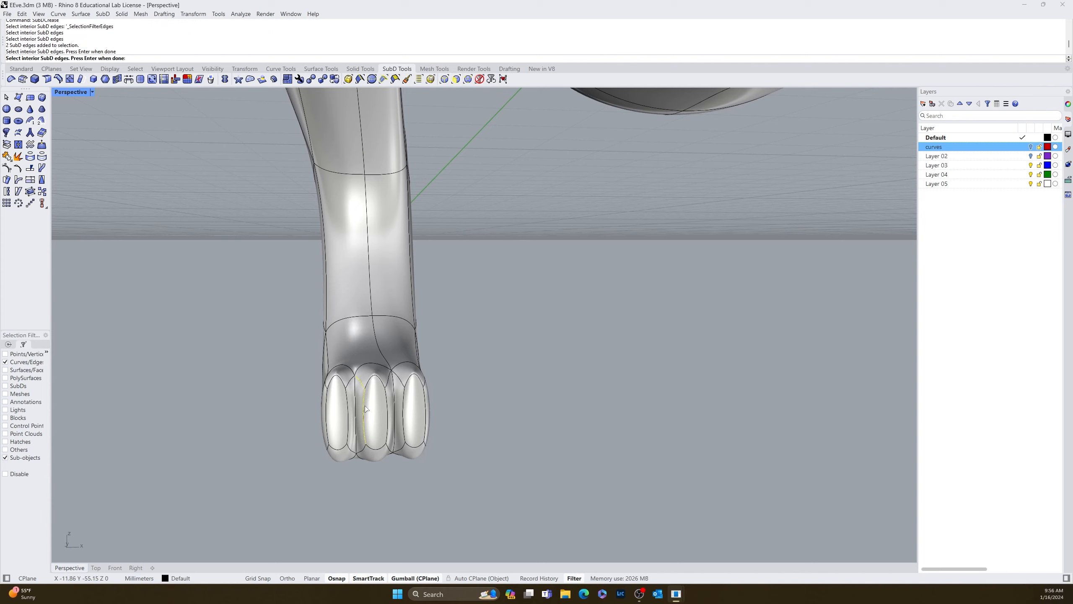
pyautogui.press('Escape')
# Step: Widen the middle toe by scaling its two long front side edges outward along the X axis
pyautogui.click(369, 380)
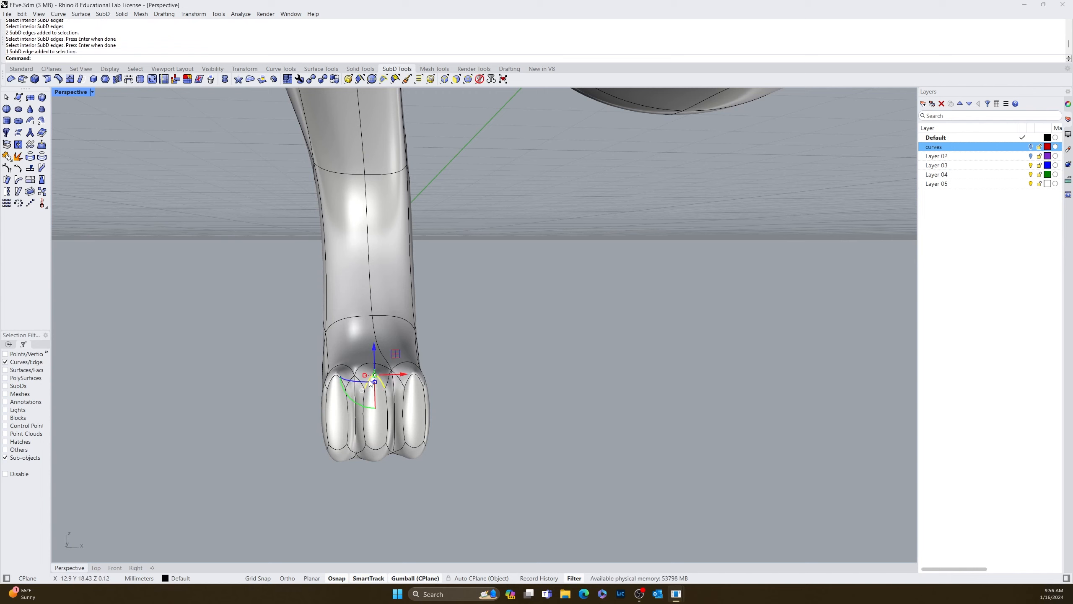
pyautogui.click(364, 419)
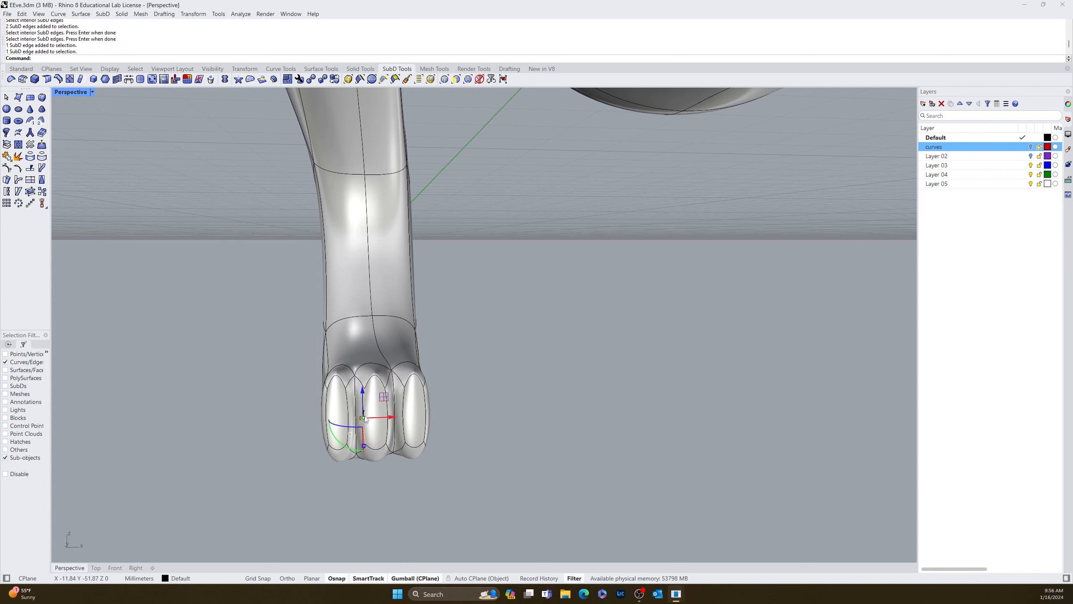
pyautogui.click(388, 413)
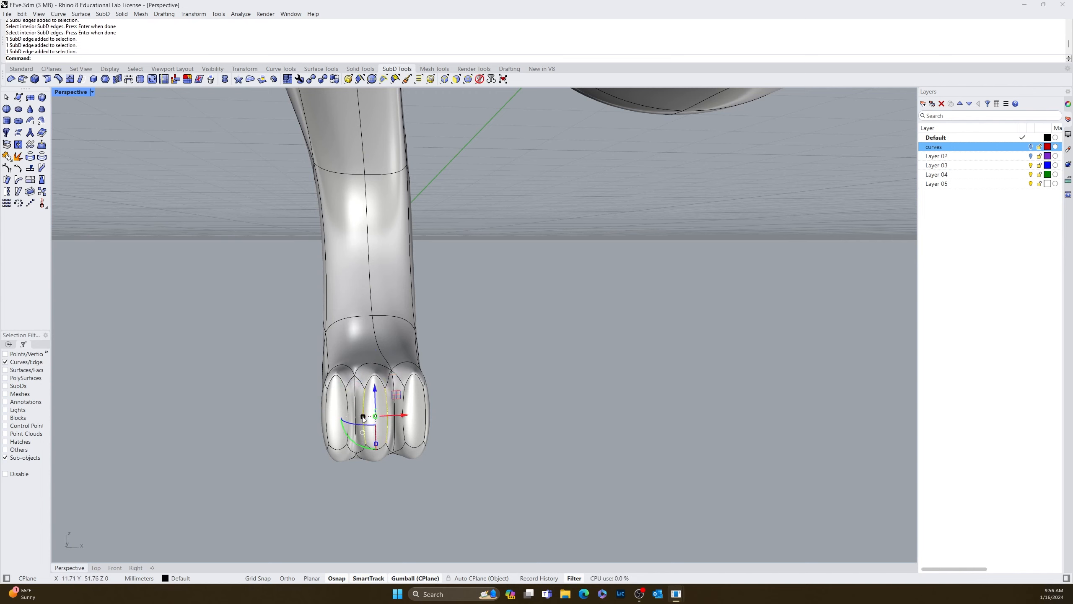
pyautogui.moveTo(363, 416); pyautogui.dragTo(358, 419)
pyautogui.moveTo(368, 515); pyautogui.dragTo(365, 506, button='right')
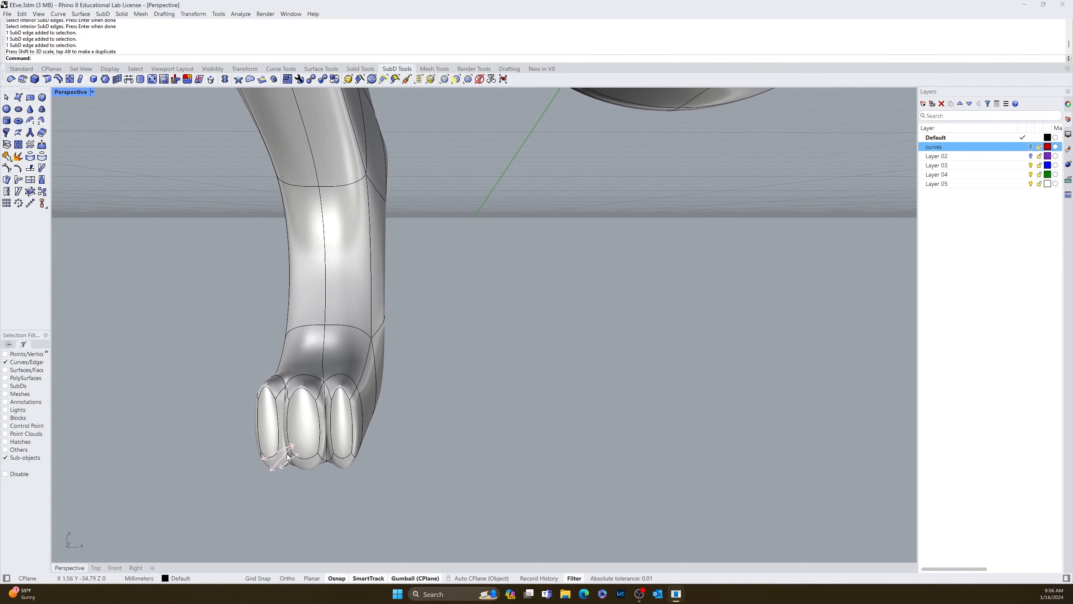
# Step: Shift the outer toe sideways by moving its two long front side edges slightly along the X axis
pyautogui.moveTo(287, 457); pyautogui.dragTo(330, 454, button='right')
pyautogui.click(409, 445)
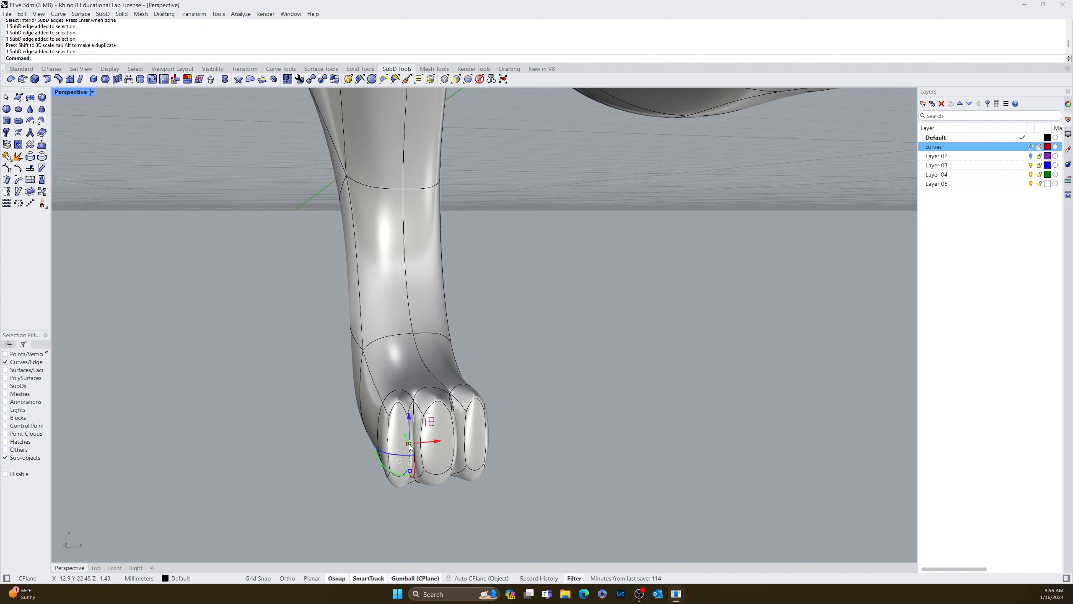
pyautogui.click(389, 444)
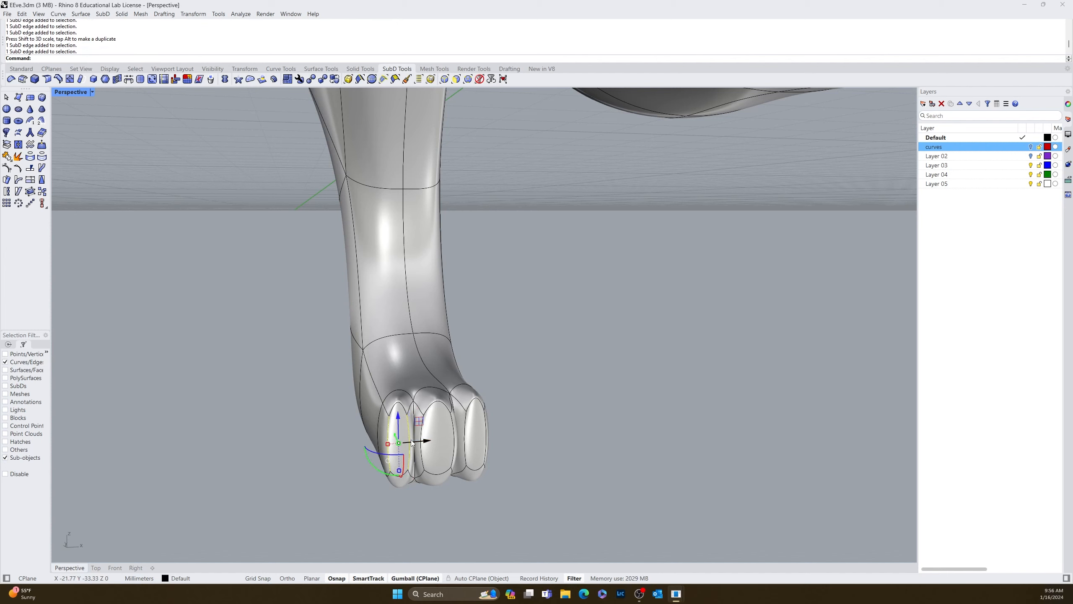
pyautogui.moveTo(413, 441); pyautogui.dragTo(420, 443)
pyautogui.moveTo(298, 510); pyautogui.dragTo(307, 484, button='right')
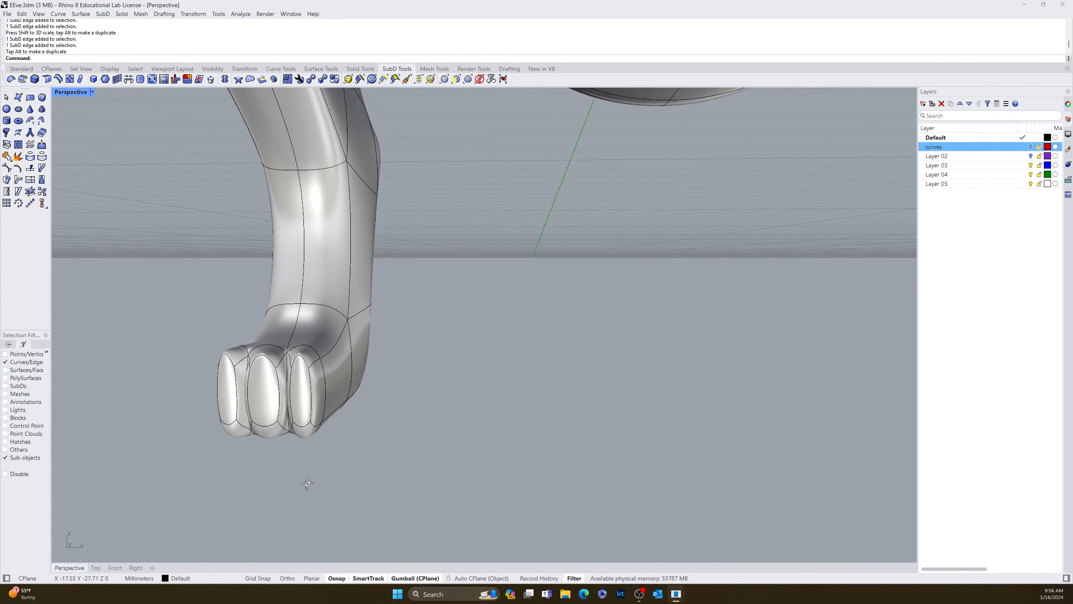
# Step: Move the body-side toe's two long front side edges slightly along X, away from the middle toe
pyautogui.click(292, 407)
pyautogui.keyDown('shift'); pyautogui.click(311, 410); pyautogui.keyUp('shift')
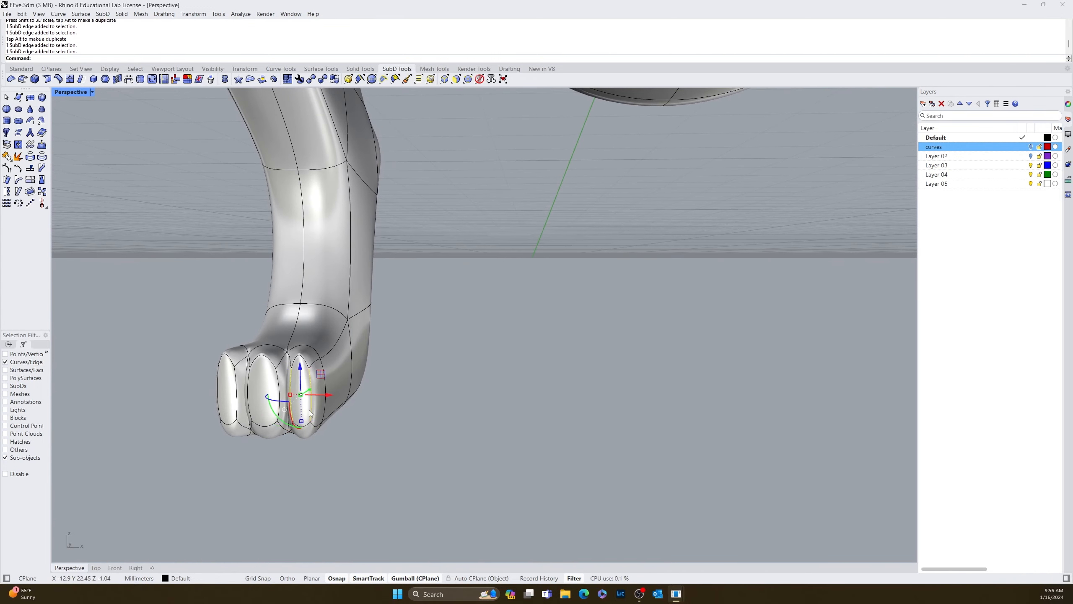
pyautogui.moveTo(330, 399); pyautogui.dragTo(336, 400)
pyautogui.click(328, 480)
pyautogui.moveTo(328, 480); pyautogui.dragTo(357, 470, button='right')
pyautogui.scroll(-9, 356, 469)
pyautogui.moveTo(365, 419); pyautogui.dragTo(405, 455, button='right')
pyautogui.scroll(-7, 405, 455)
pyautogui.moveTo(368, 360); pyautogui.dragTo(465, 422, button='right')
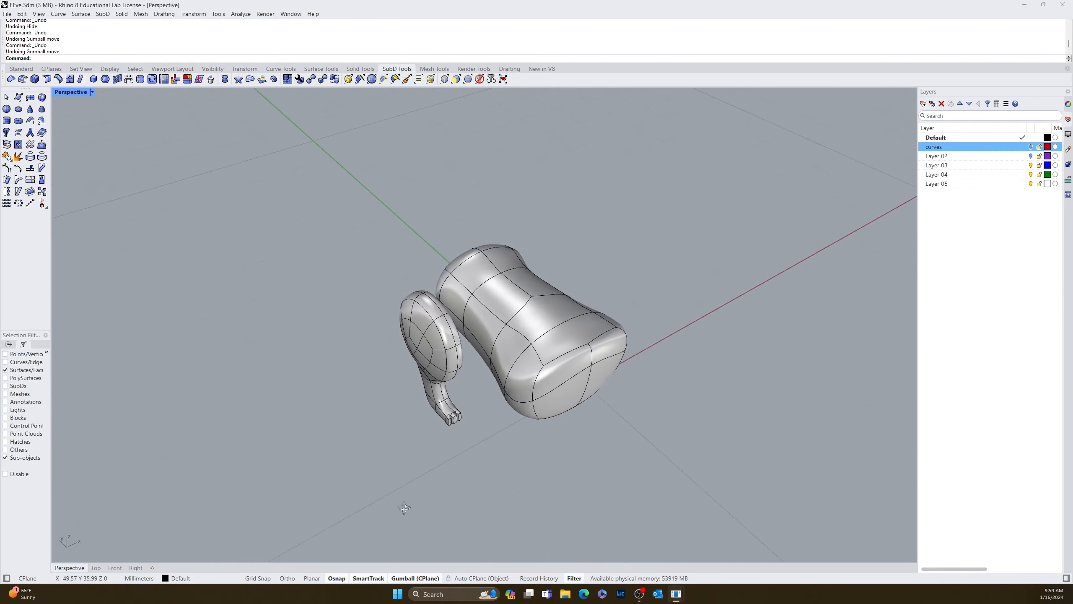
# Step: Drop the face selection and reset the selection filter so that whole SubD objects can be picked
pyautogui.scroll(5, 539, 360)
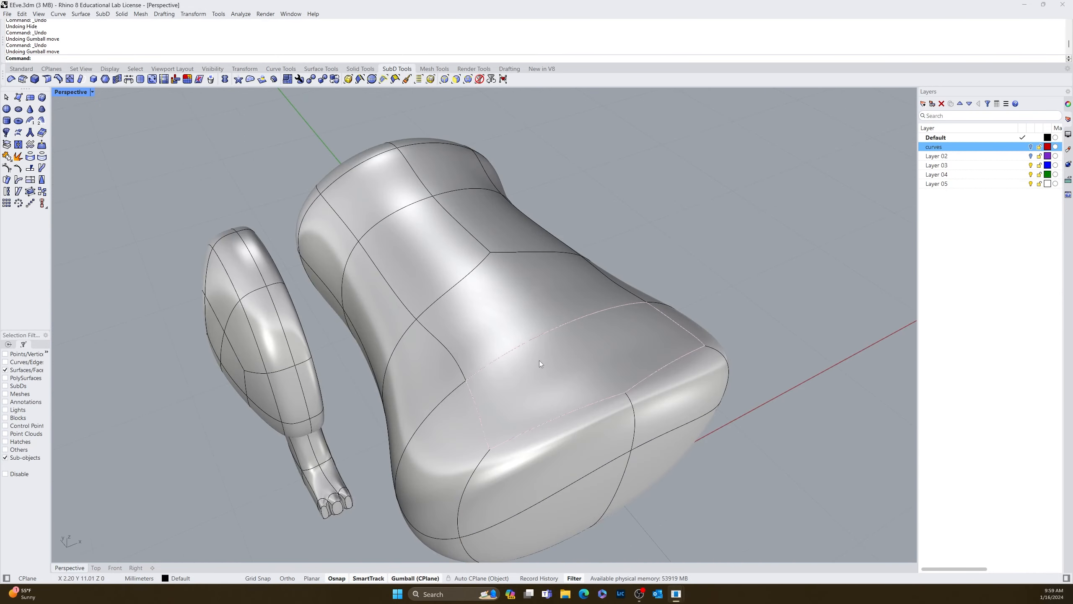
pyautogui.moveTo(540, 360); pyautogui.dragTo(601, 287, button='right')
pyautogui.scroll(-4, 506, 340)
pyautogui.click(419, 366)
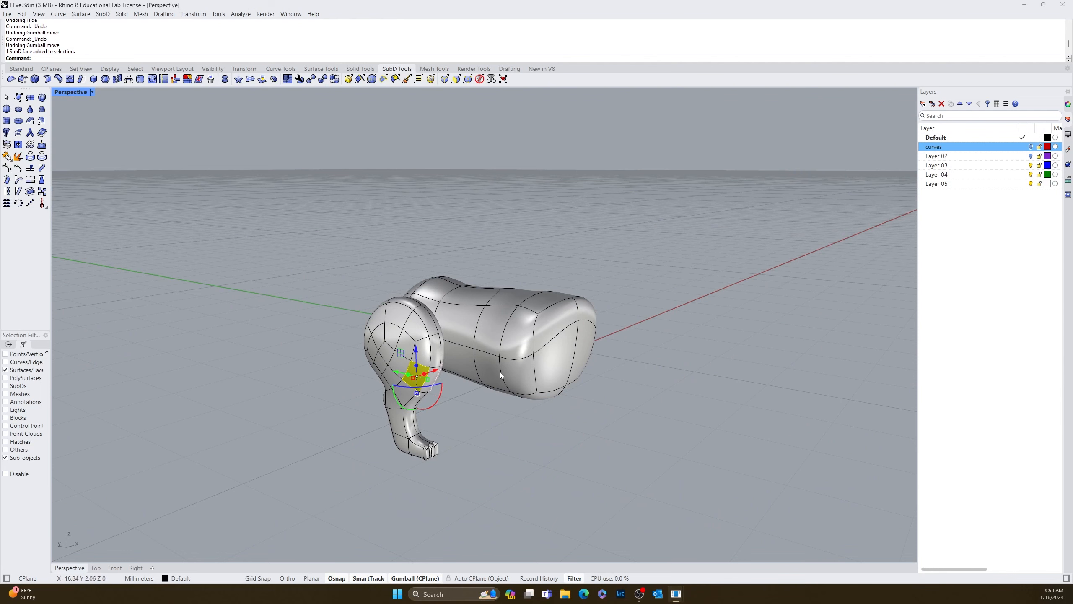
pyautogui.press('Escape')
pyautogui.click(480, 80)
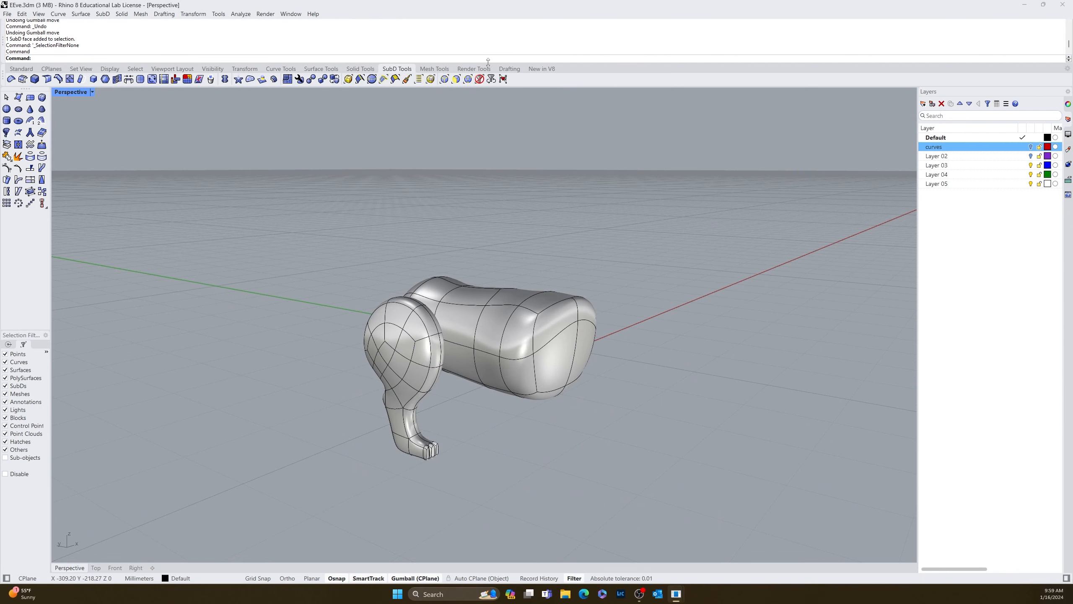
pyautogui.click(480, 80)
pyautogui.click(480, 80)
# Step: Move the entire leg along the X axis until it touches the side of the body
pyautogui.moveTo(474, 203); pyautogui.dragTo(401, 329, button='right')
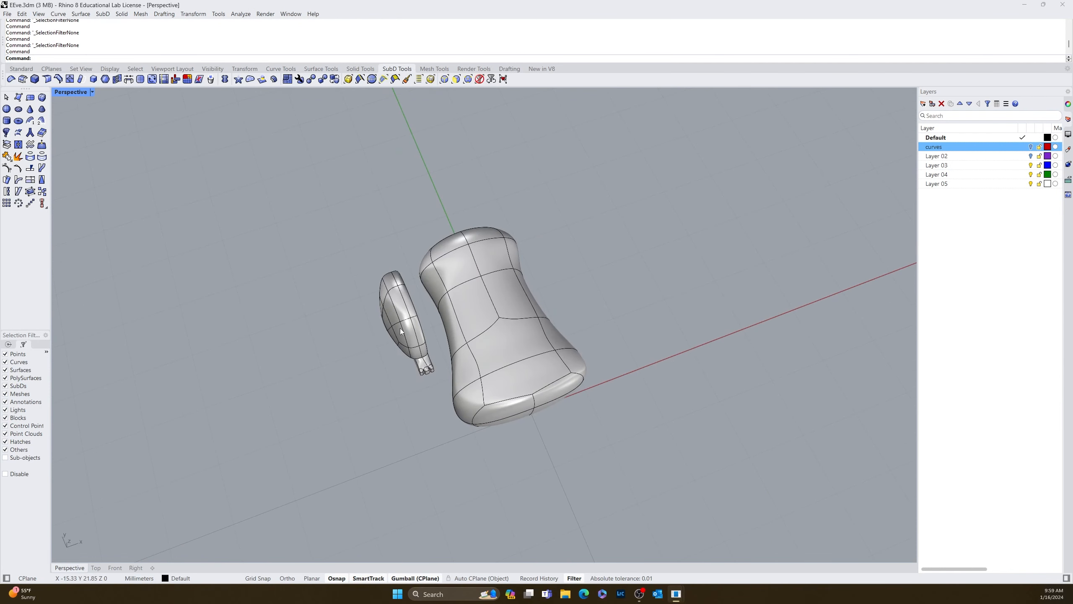
pyautogui.click(400, 328)
pyautogui.moveTo(432, 318); pyautogui.dragTo(455, 310)
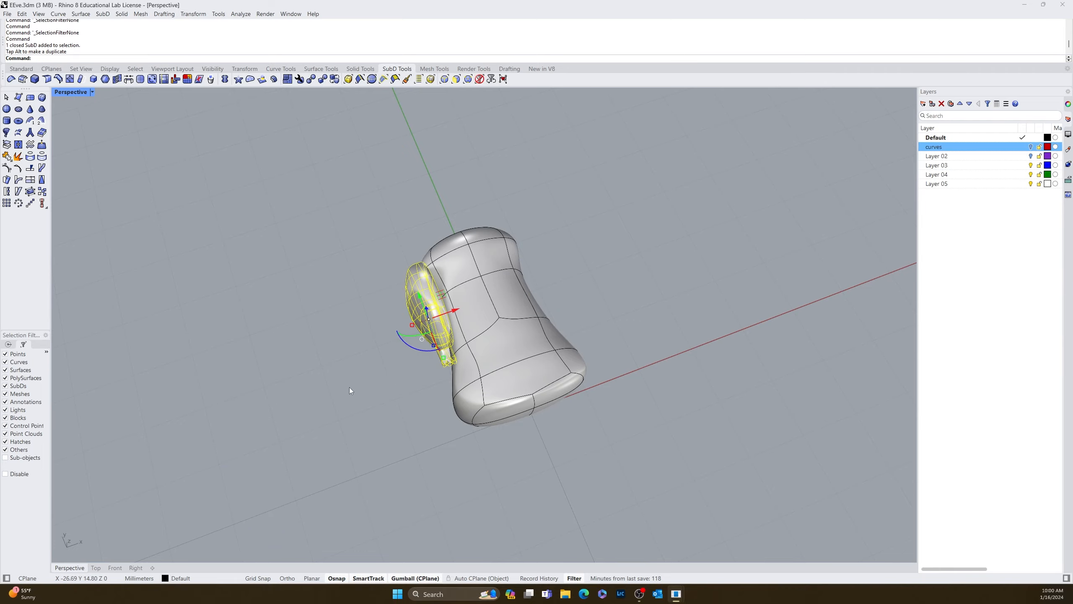
pyautogui.moveTo(349, 388); pyautogui.dragTo(455, 311, button='right')
pyautogui.click(607, 456)
pyautogui.moveTo(608, 457); pyautogui.dragTo(512, 420, button='right')
# Step: Move the leg slightly along the Y axis toward the rear end of the body
pyautogui.click(513, 421)
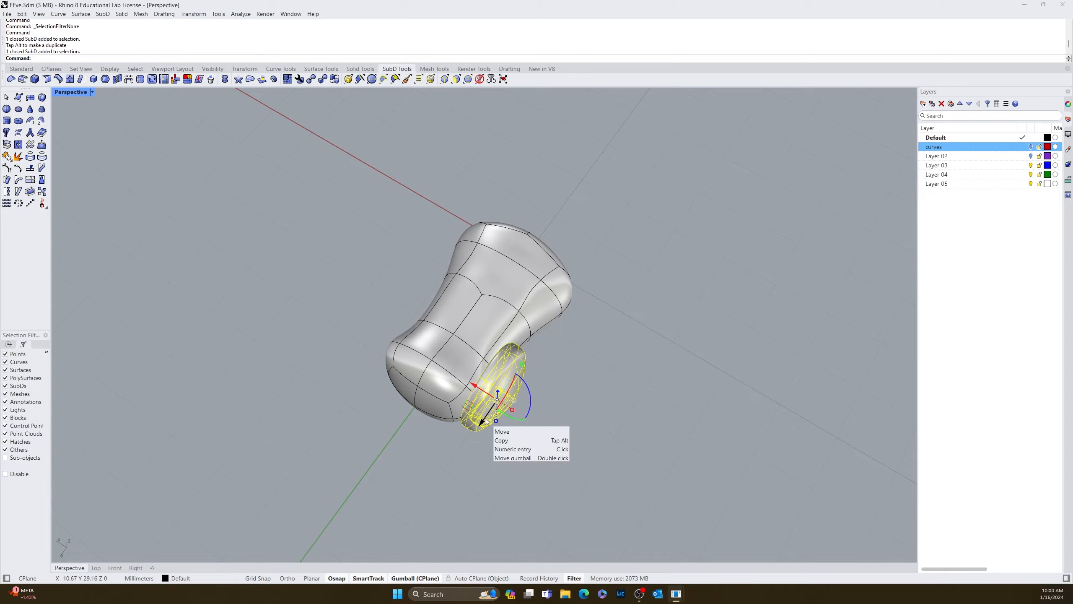
pyautogui.moveTo(486, 417); pyautogui.dragTo(482, 424)
pyautogui.click(577, 448)
pyautogui.moveTo(577, 447); pyautogui.dragTo(469, 351, button='right')
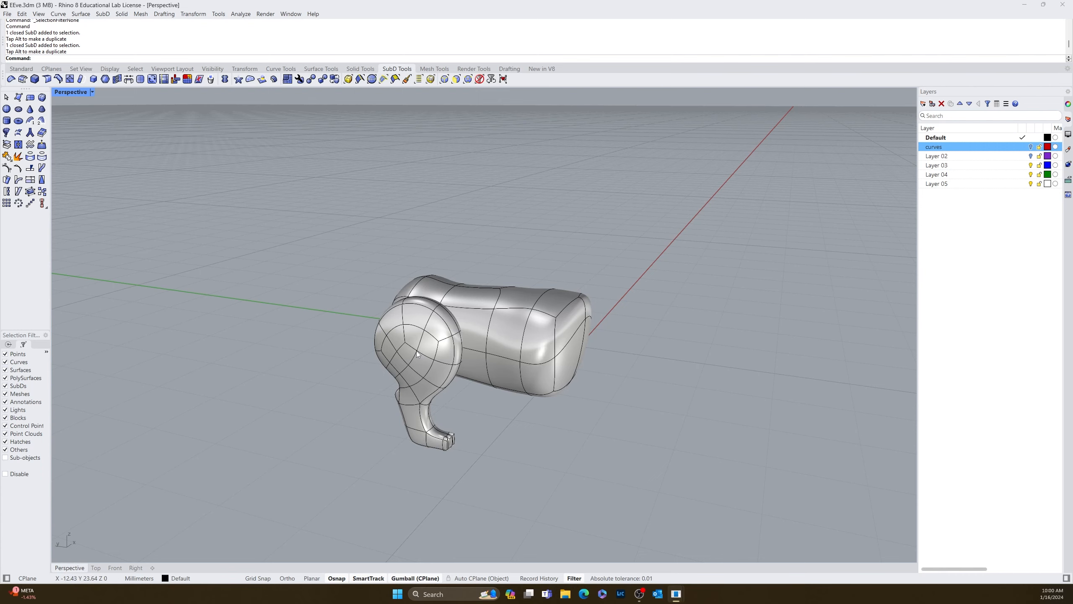
# Step: Mirror the leg to the other side of the body, starting at the origin 0 with the mirror line along the Y axis
pyautogui.moveTo(457, 387); pyautogui.dragTo(423, 315, button='right')
pyautogui.click(427, 306)
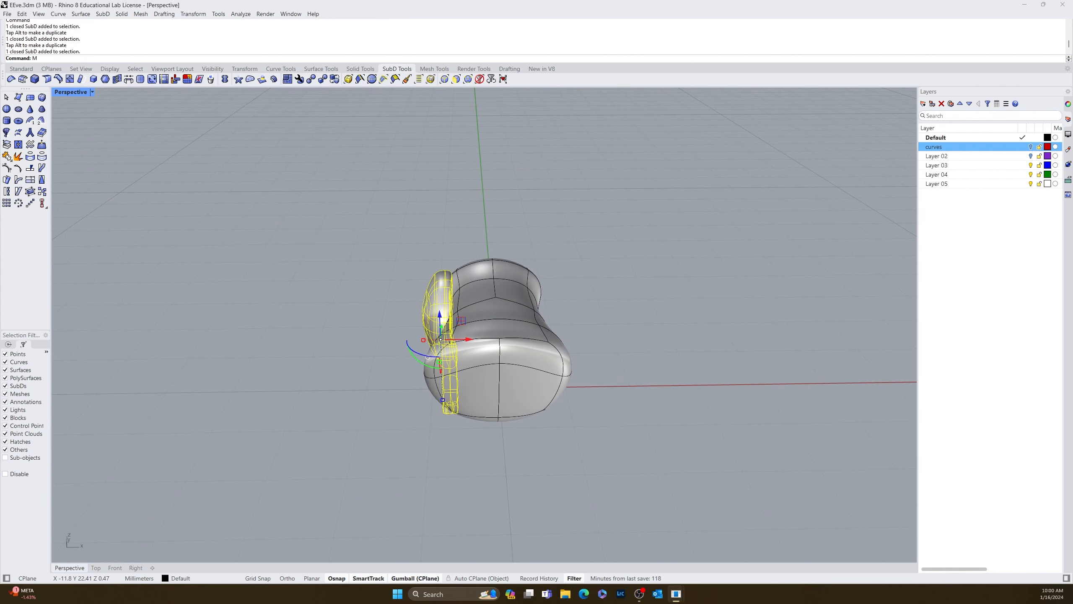
pyautogui.press('Return')
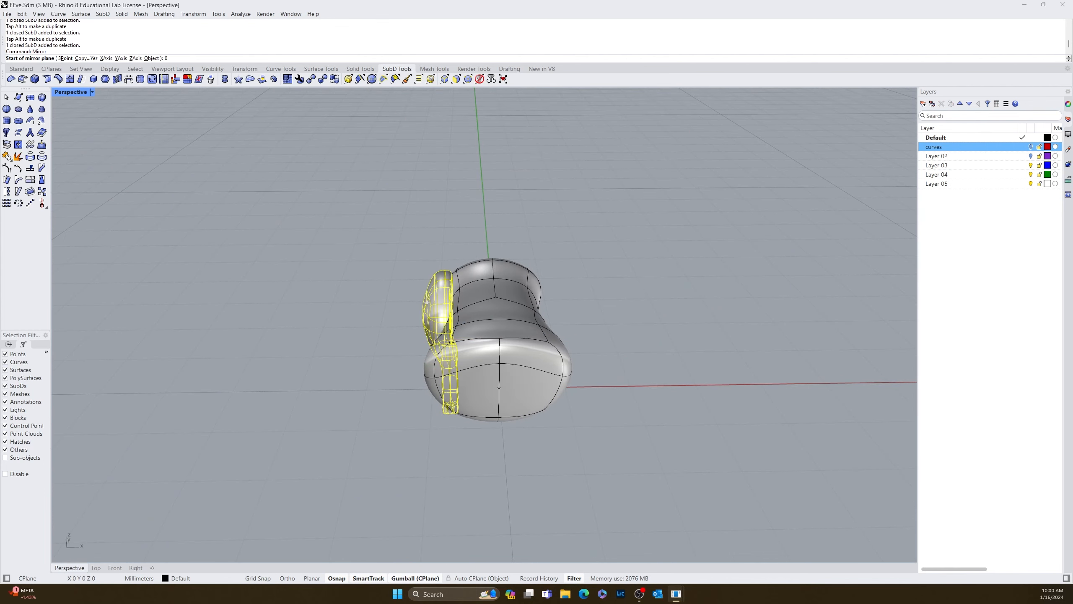
pyautogui.click(499, 387)
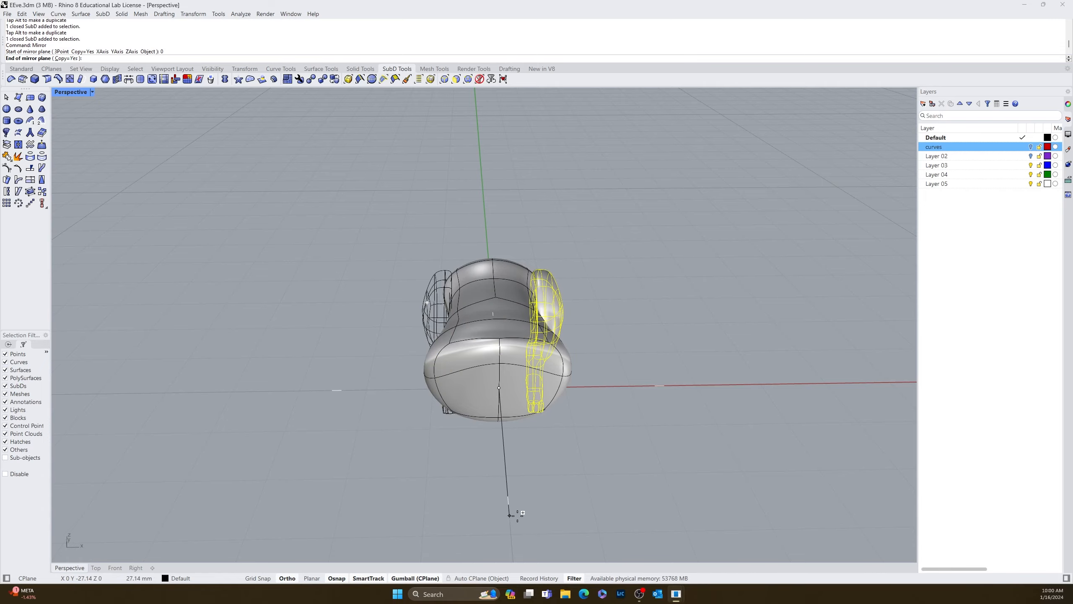
pyautogui.click(486, 531)
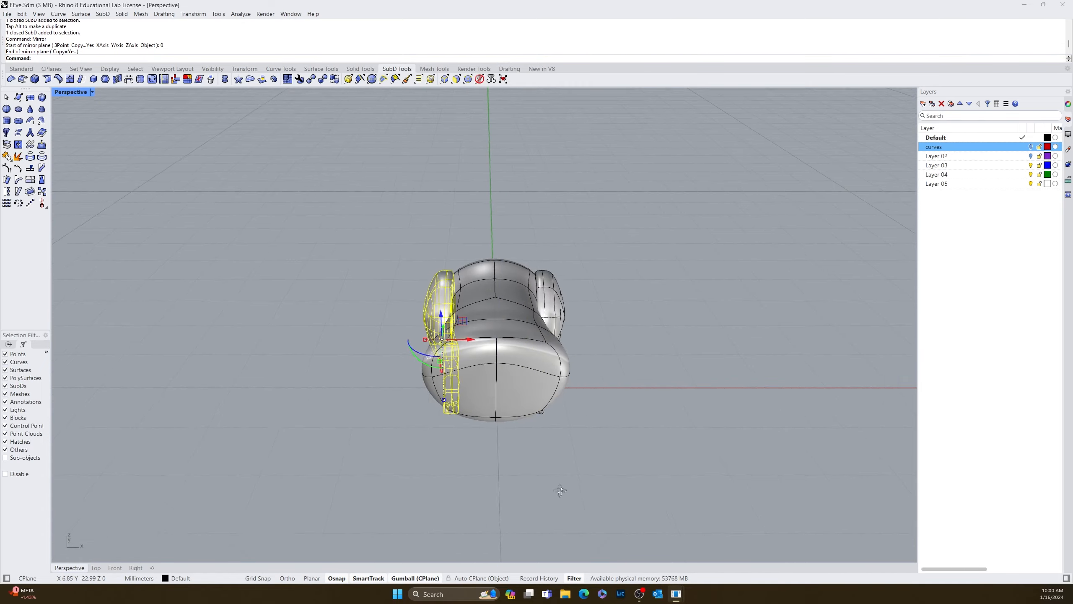
pyautogui.press('Escape')
pyautogui.moveTo(559, 490); pyautogui.dragTo(200, 441, button='right')
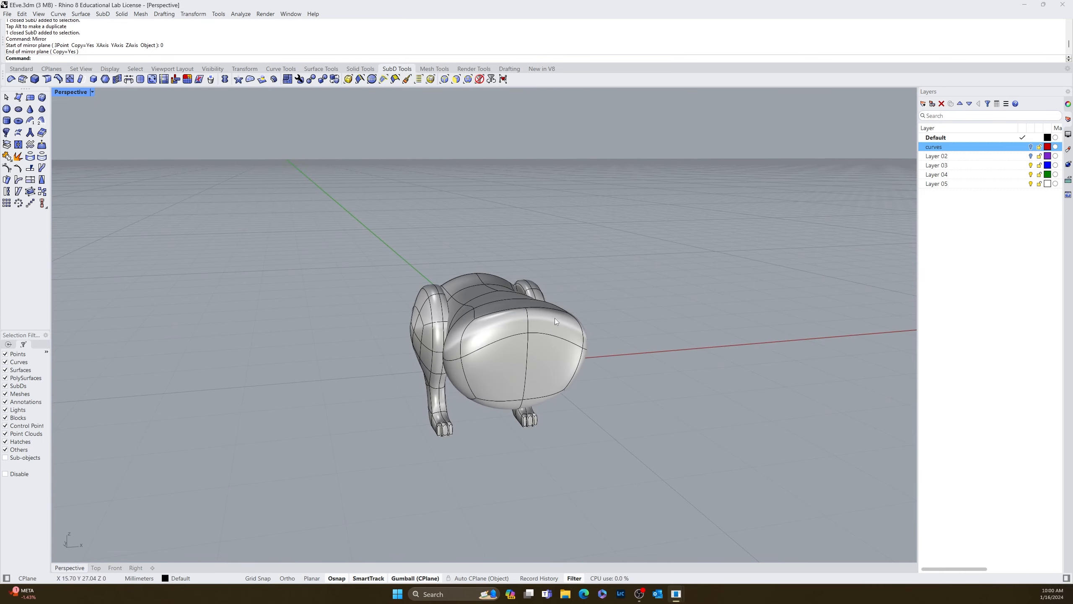
# Step: Turn on Layer 02 to show the head and ears together with the body
pyautogui.moveTo(555, 318); pyautogui.dragTo(460, 484, button='right')
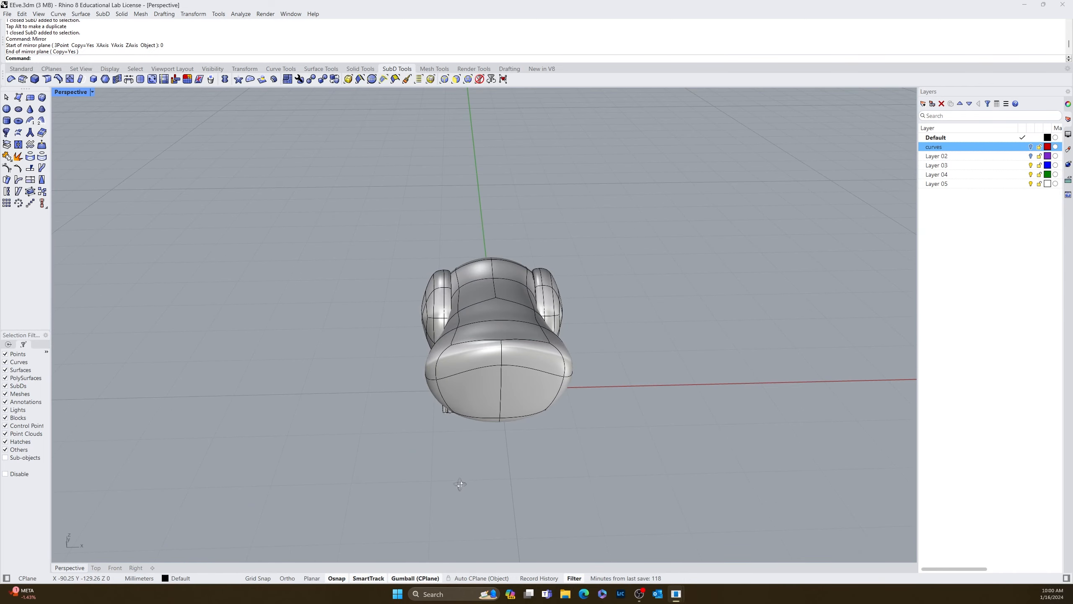
pyautogui.click(1031, 156)
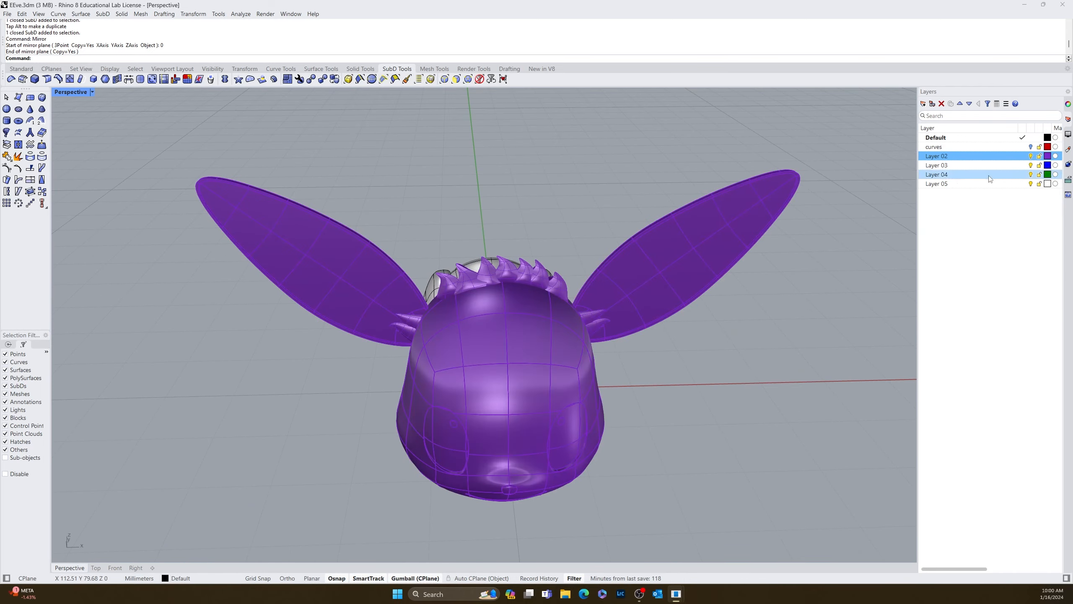
pyautogui.moveTo(626, 371); pyautogui.dragTo(601, 321, button='right')
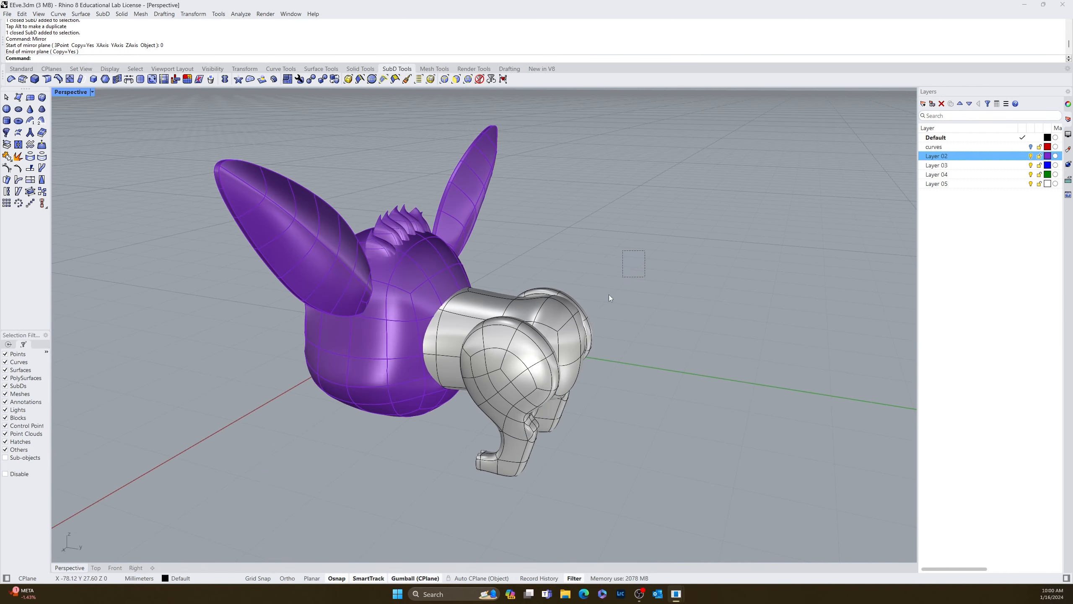
# Step: Move the body and both legs backward along the Y axis, away from the head
pyautogui.moveTo(609, 297); pyautogui.dragTo(490, 410)
pyautogui.moveTo(506, 373); pyautogui.dragTo(594, 393)
pyautogui.click(441, 460)
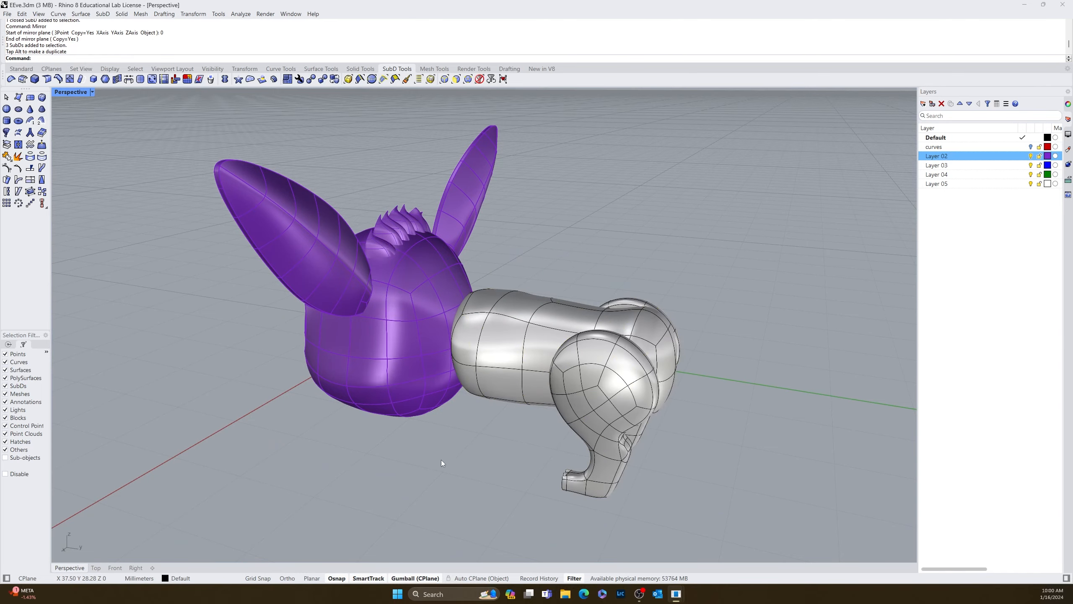
pyautogui.moveTo(440, 462); pyautogui.dragTo(505, 434, button='right')
pyautogui.moveTo(505, 474); pyautogui.dragTo(405, 500, button='right')
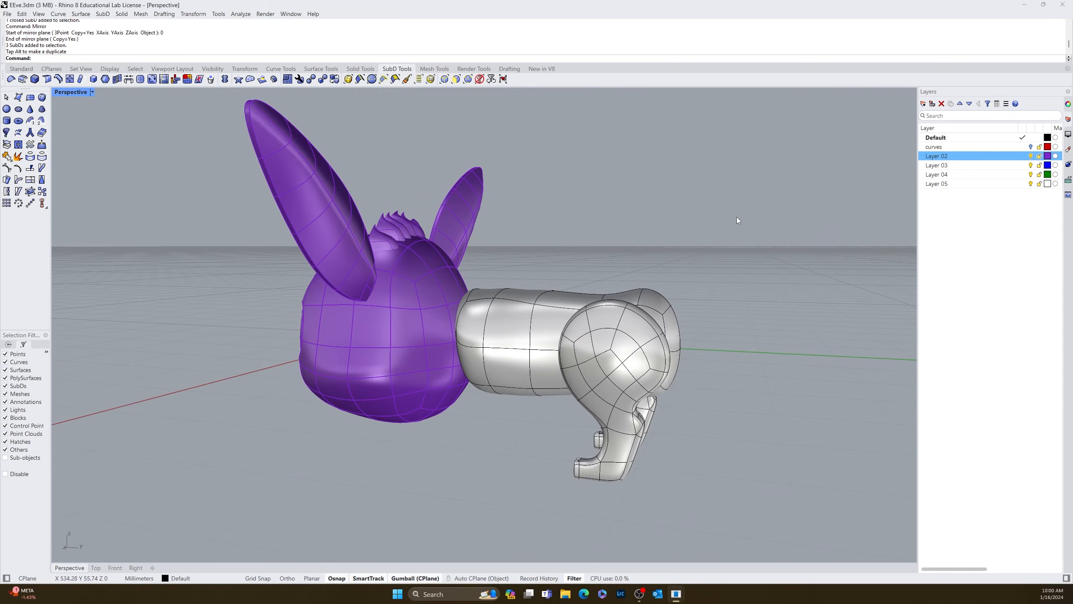
# Step: Move the body and both legs down along the Z axis relative to the head
pyautogui.moveTo(745, 228); pyautogui.dragTo(542, 485)
pyautogui.moveTo(568, 345); pyautogui.dragTo(568, 381)
pyautogui.click(371, 497)
pyautogui.moveTo(371, 497); pyautogui.dragTo(448, 452, button='right')
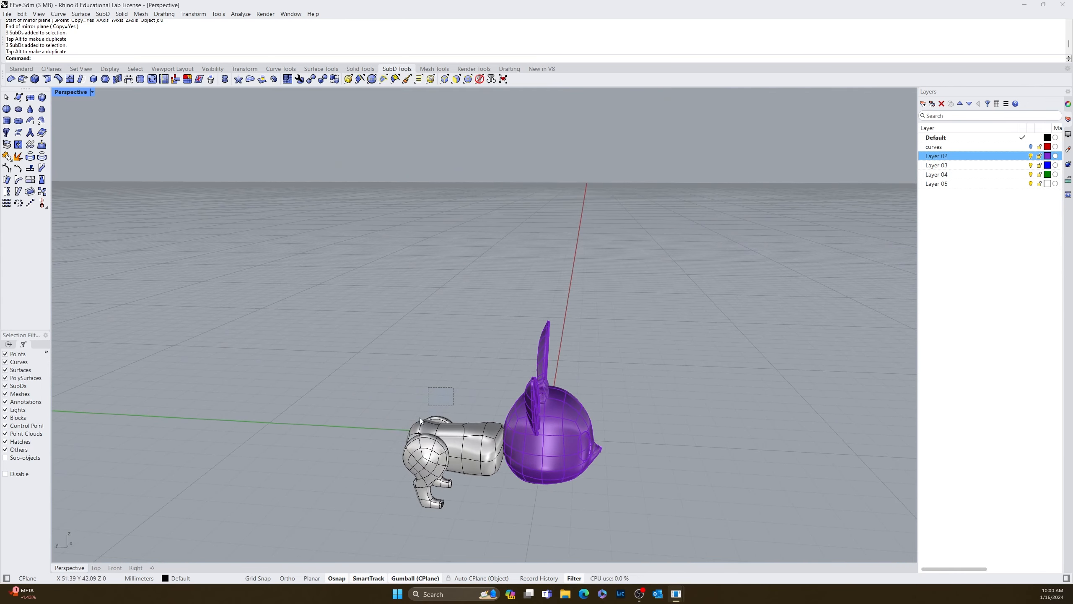
# Step: Scale the body and both legs up uniformly in 3D to suit the size of the head
pyautogui.moveTo(382, 524); pyautogui.dragTo(381, 522)
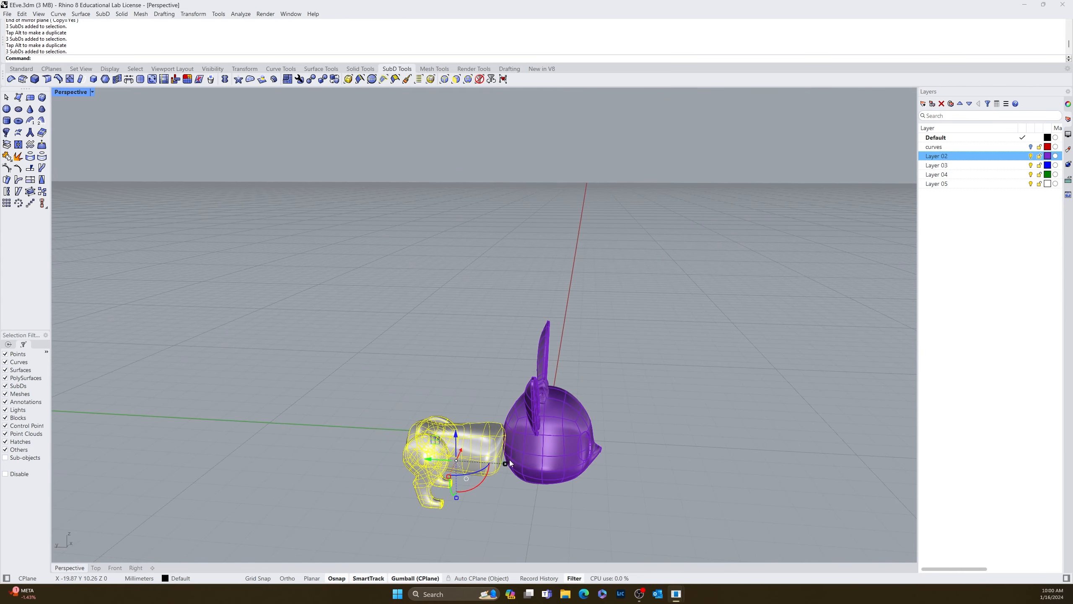
pyautogui.moveTo(507, 464); pyautogui.dragTo(522, 464)
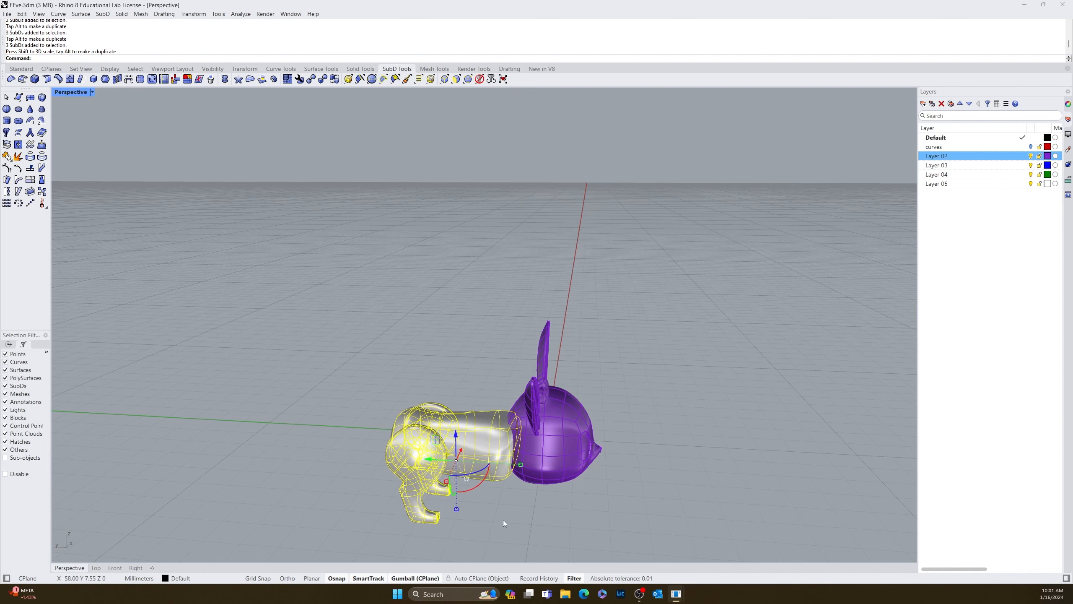
pyautogui.click(503, 519)
pyautogui.moveTo(503, 518); pyautogui.dragTo(491, 363, button='right')
# Step: Lower the enlarged body and legs further along the Z axis so the head sits above the front of the body
pyautogui.moveTo(470, 320); pyautogui.dragTo(336, 548)
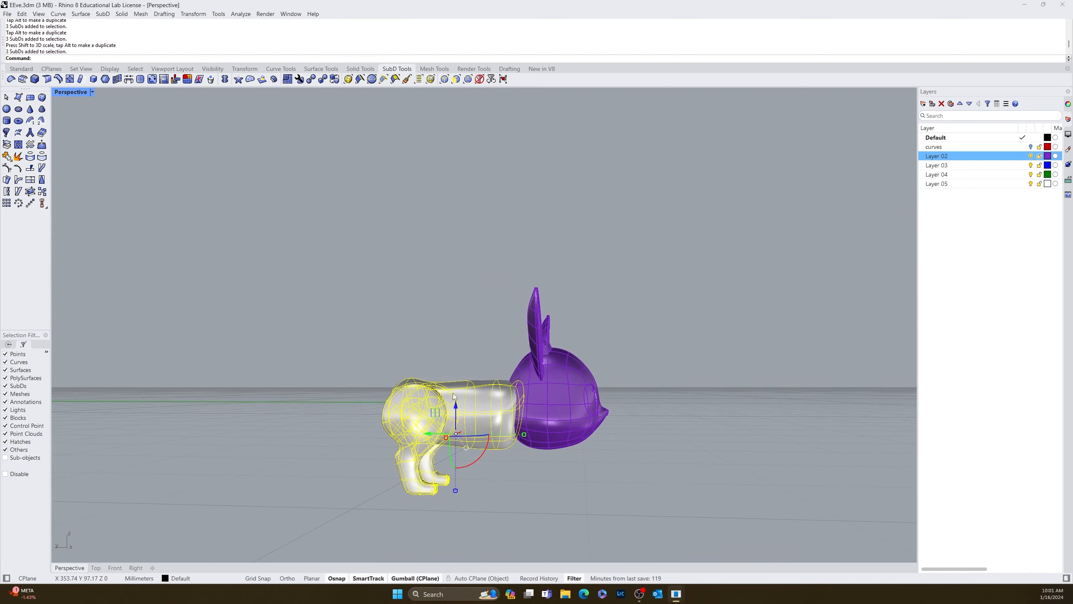
pyautogui.moveTo(454, 405); pyautogui.dragTo(455, 430)
pyautogui.click(586, 508)
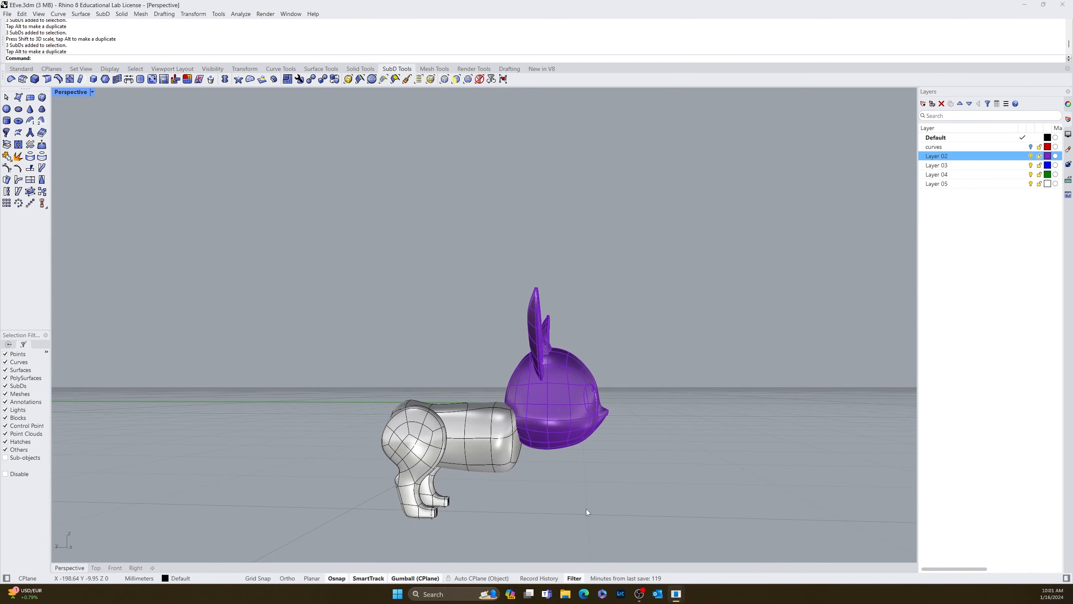
pyautogui.moveTo(586, 509); pyautogui.dragTo(410, 517, button='right')
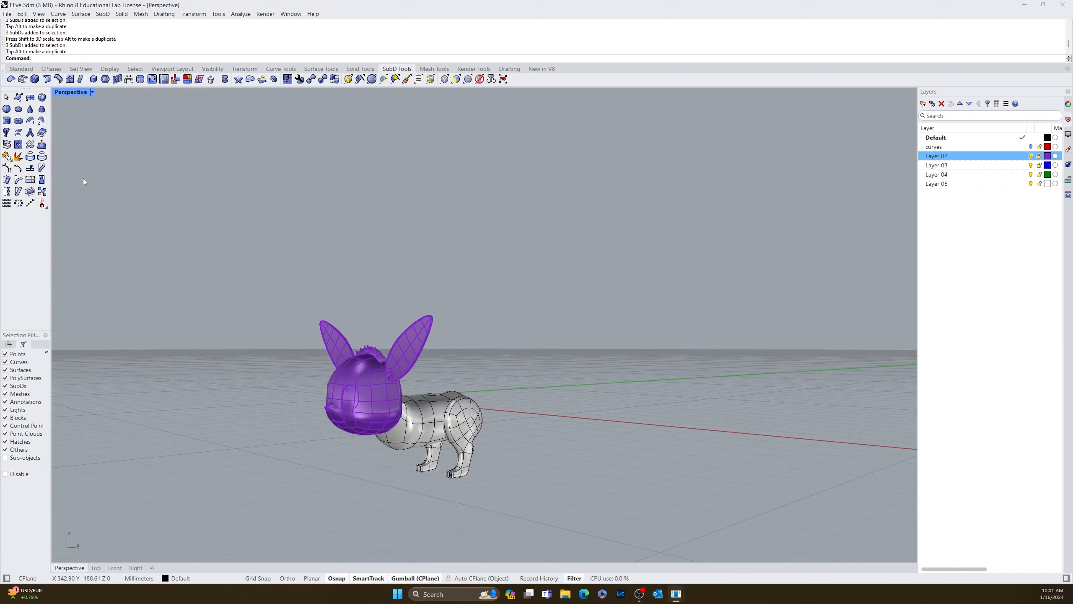
# Step: Draw a tall, narrow upright rectangle behind the body in the Right view as the leg portion of a new profile
pyautogui.click(135, 568)
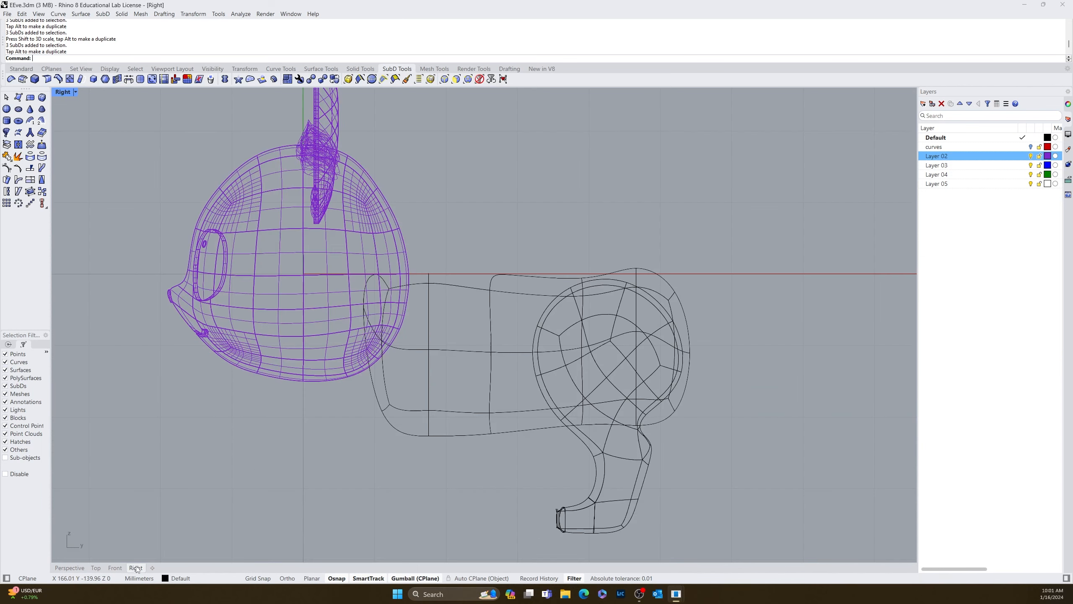
pyautogui.scroll(-5, 273, 531)
pyautogui.write('Rectangle')
pyautogui.press('Return')
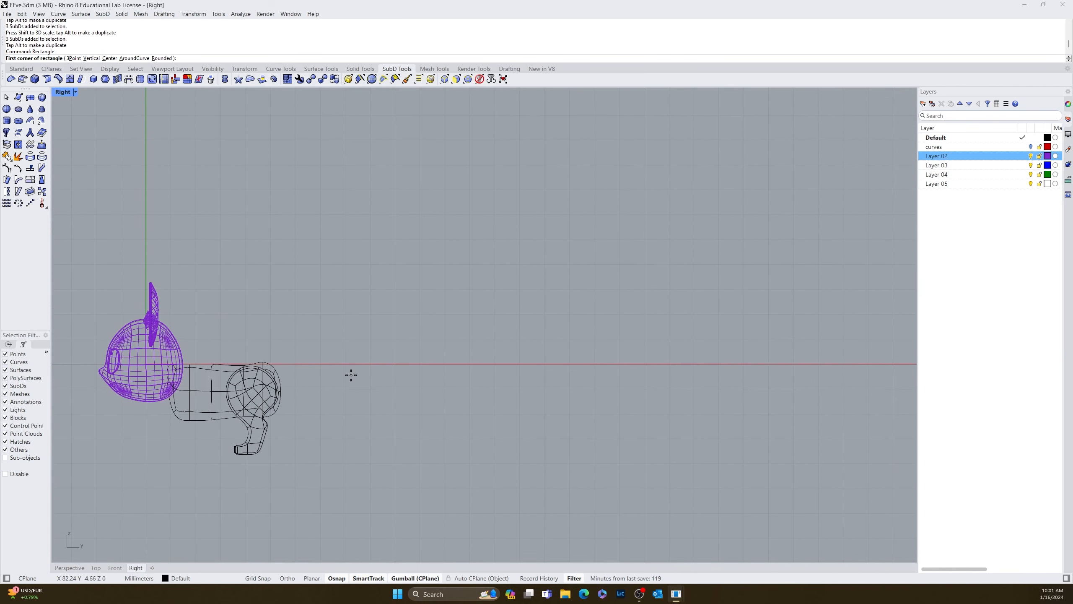
pyautogui.click(380, 371)
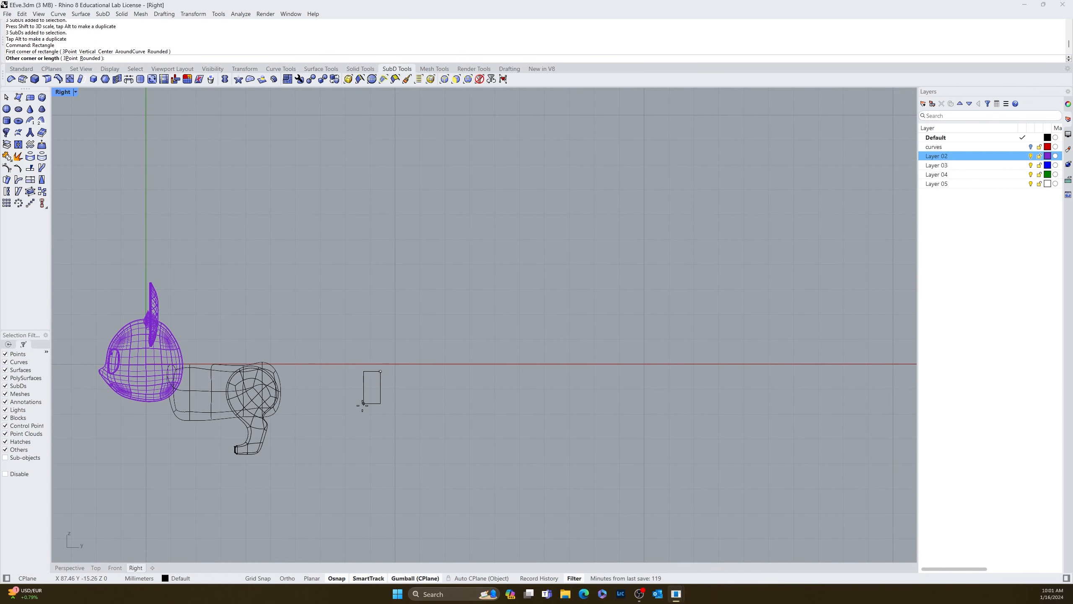
pyautogui.click(359, 429)
# Step: Draw a short horizontal rectangle from the upright rectangle's lower rear corner, extending forward past it to form the foot
pyautogui.press('Return')
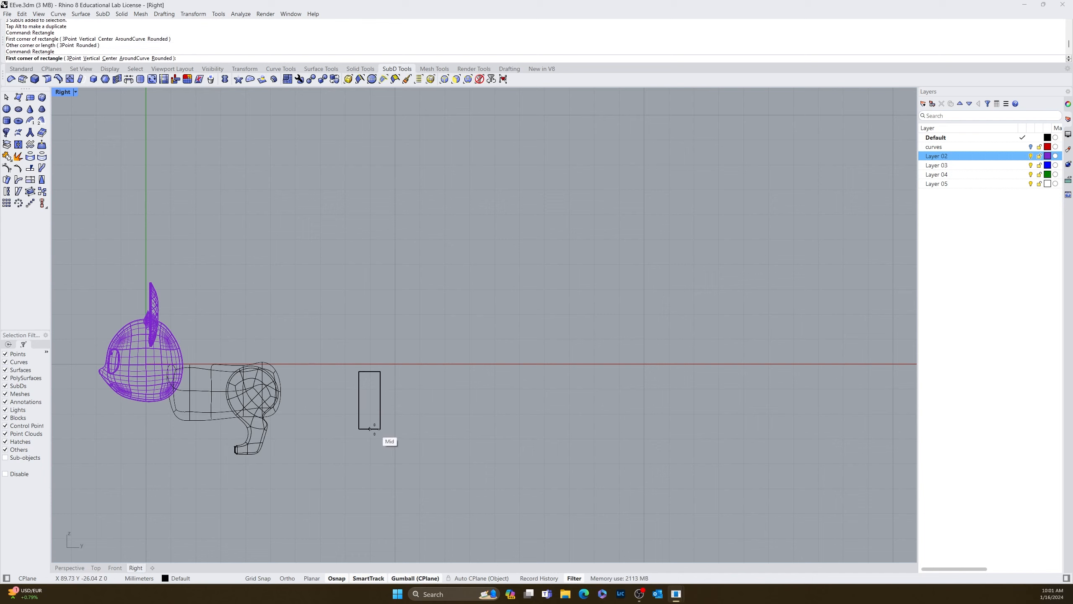
pyautogui.click(381, 429)
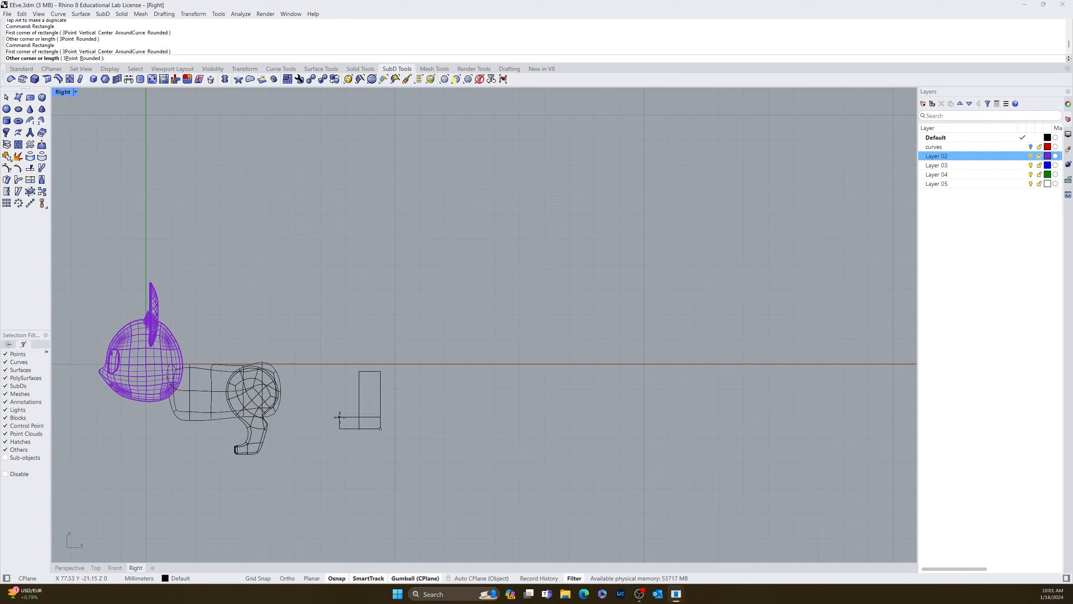
pyautogui.click(342, 416)
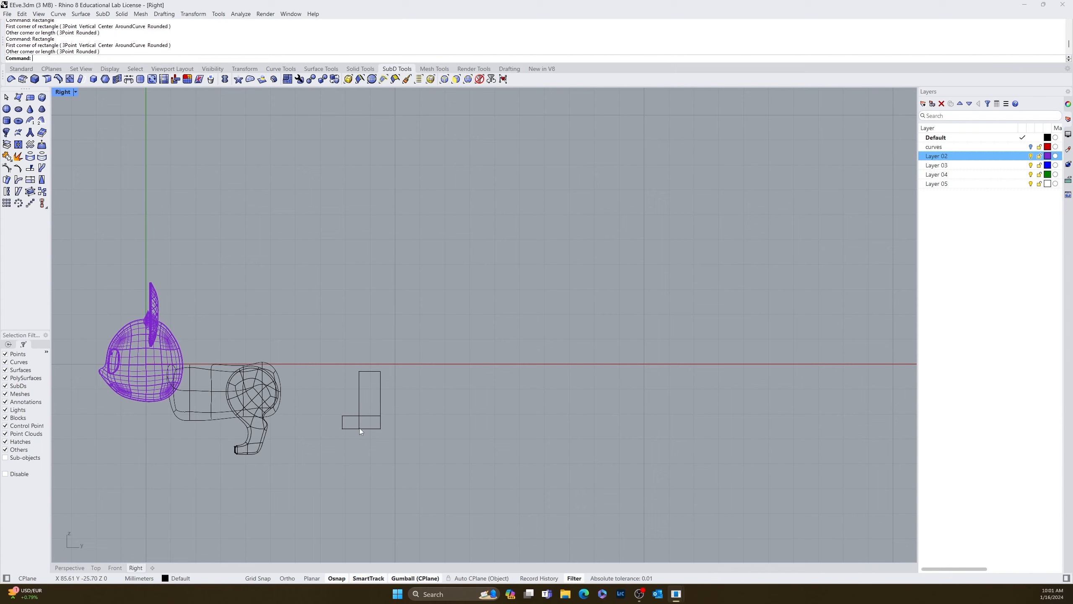
# Step: Explode both overlapping rectangles into separate line segments
pyautogui.scroll(5, 363, 421)
pyautogui.moveTo(502, 358); pyautogui.dragTo(323, 463)
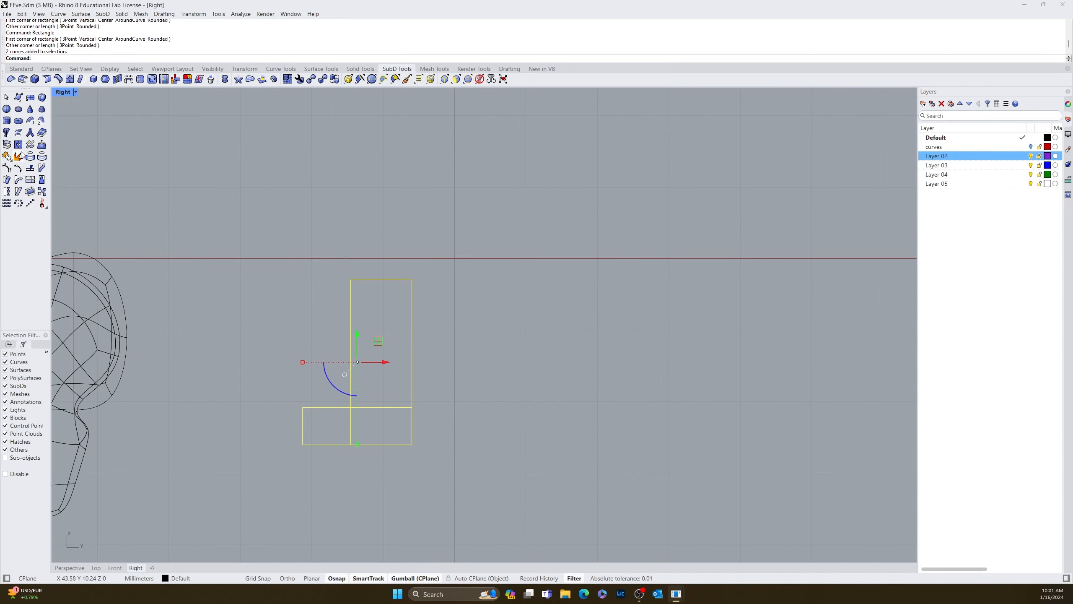
pyautogui.click(21, 68)
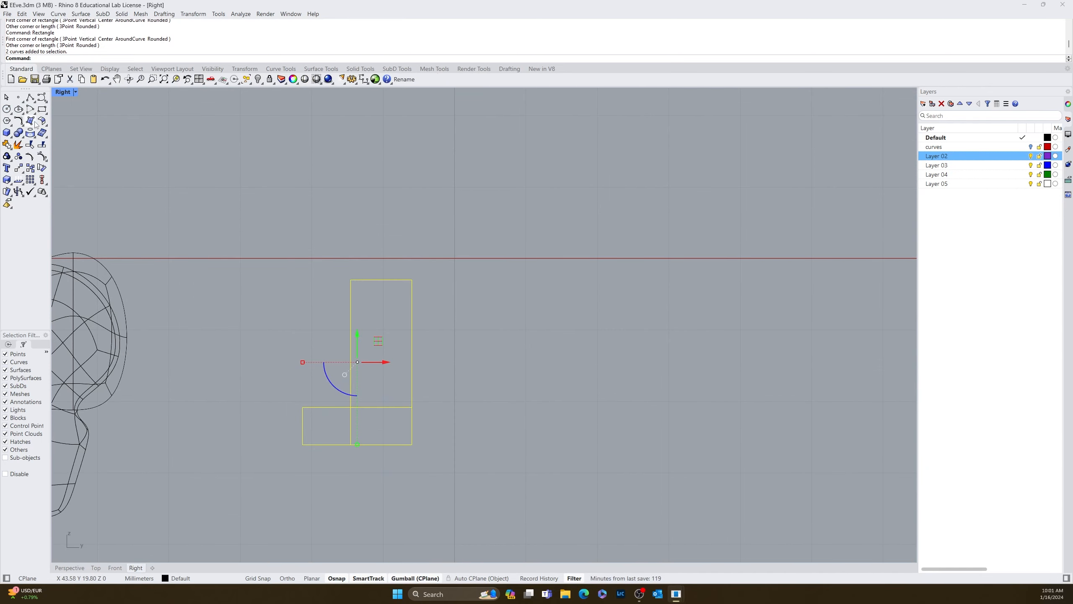
pyautogui.click(17, 146)
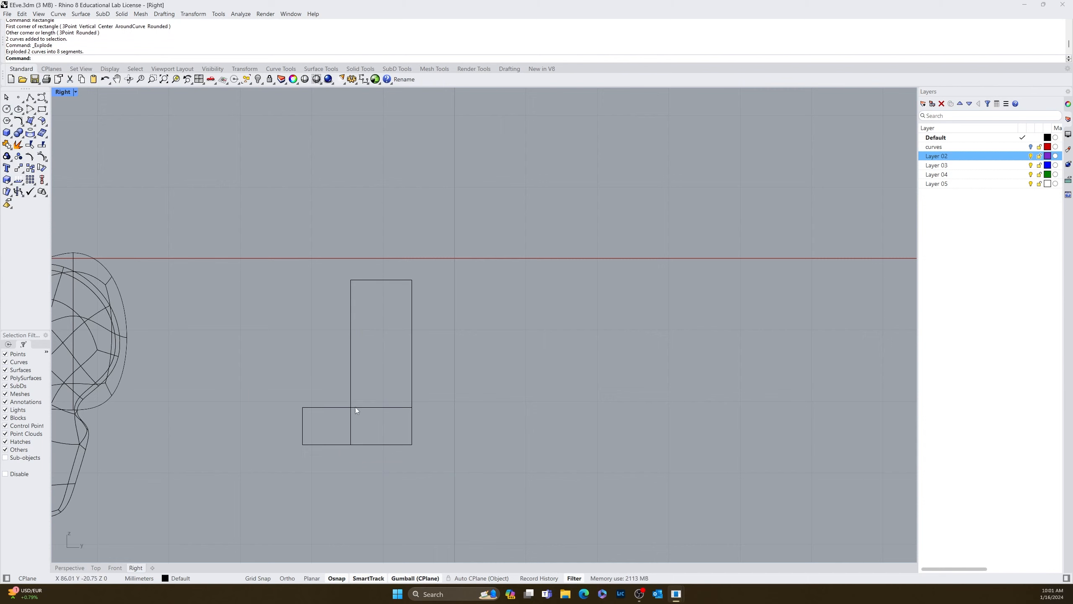
# Step: Trim away the foot rectangle's upper edge where it crosses the leg, using the two vertical leg lines as cutters
pyautogui.write('Trim')
pyautogui.press('Return')
pyautogui.moveTo(436, 348); pyautogui.dragTo(338, 374)
pyautogui.press('Return')
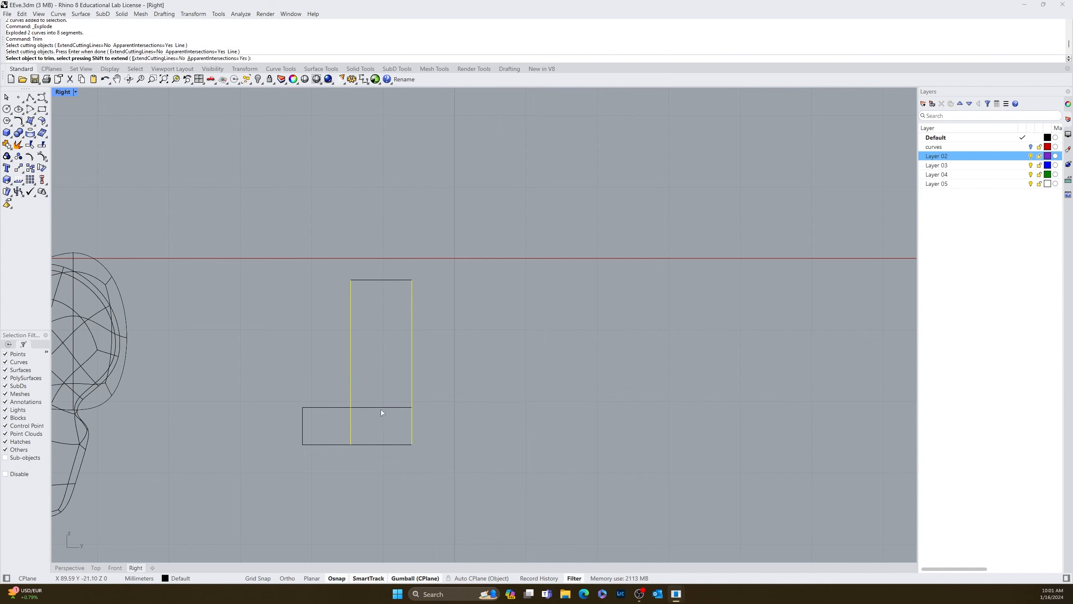
pyautogui.click(380, 409)
pyautogui.press('Return')
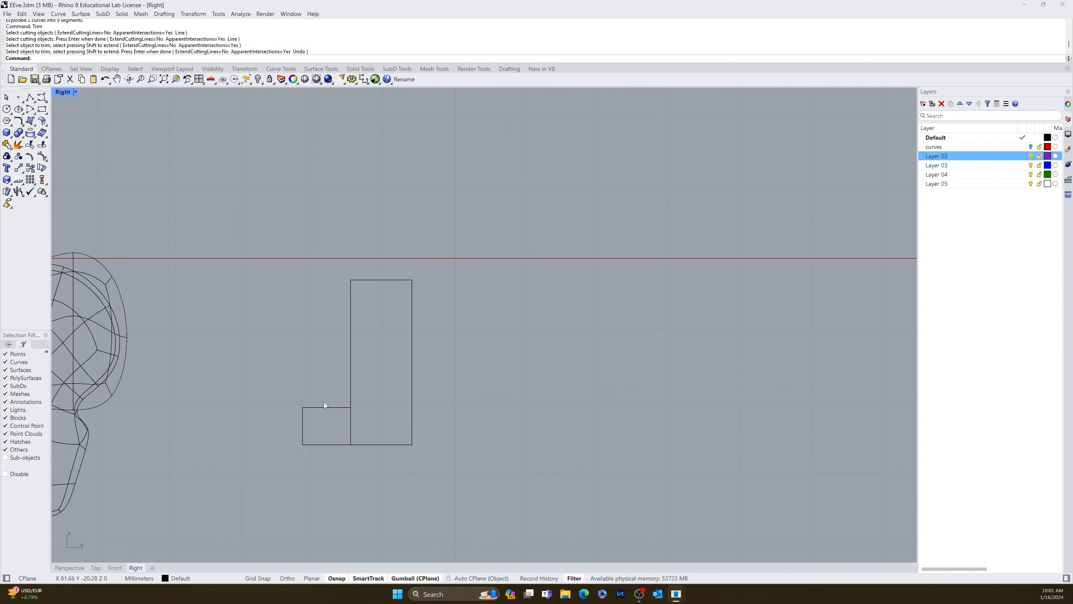
# Step: Trim away the front leg line inside the foot, using the foot segments as cutters, to leave an L-shaped outline
pyautogui.press('Return')
pyautogui.moveTo(334, 376); pyautogui.dragTo(277, 477)
pyautogui.press('Return')
pyautogui.click(351, 427)
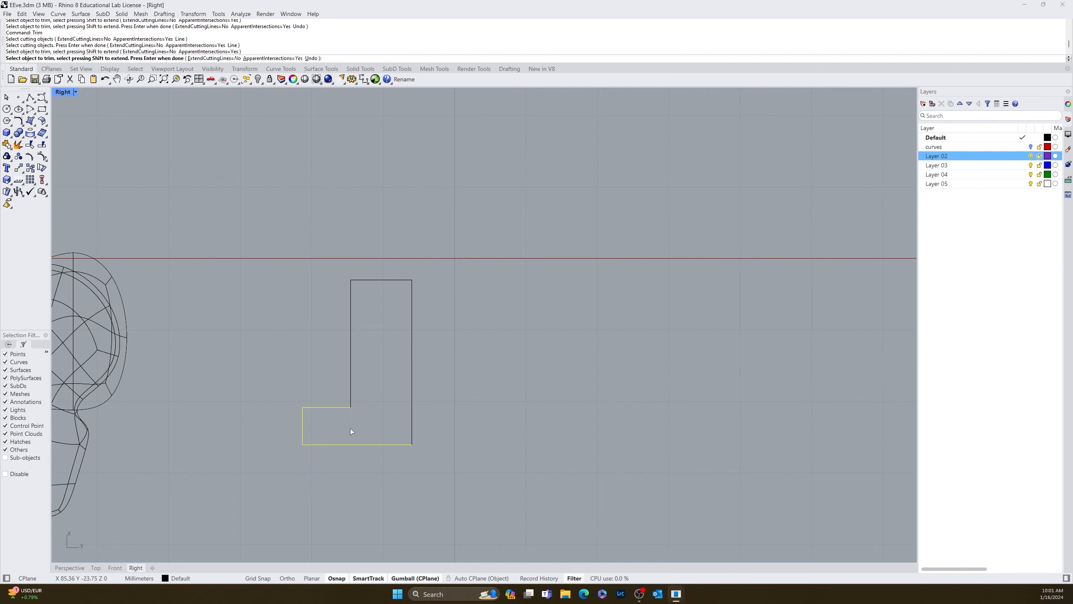
pyautogui.press('Return')
# Step: Join all the segments of the L-shaped leg outline into one curve and select it
pyautogui.moveTo(444, 222); pyautogui.dragTo(230, 491)
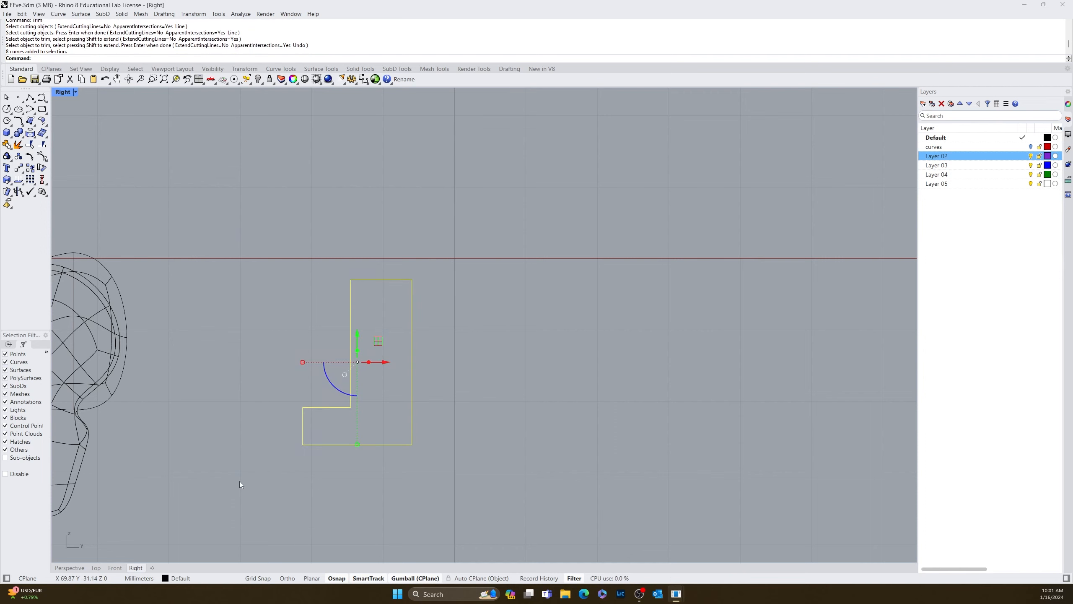
pyautogui.write('join')
pyautogui.press('Return')
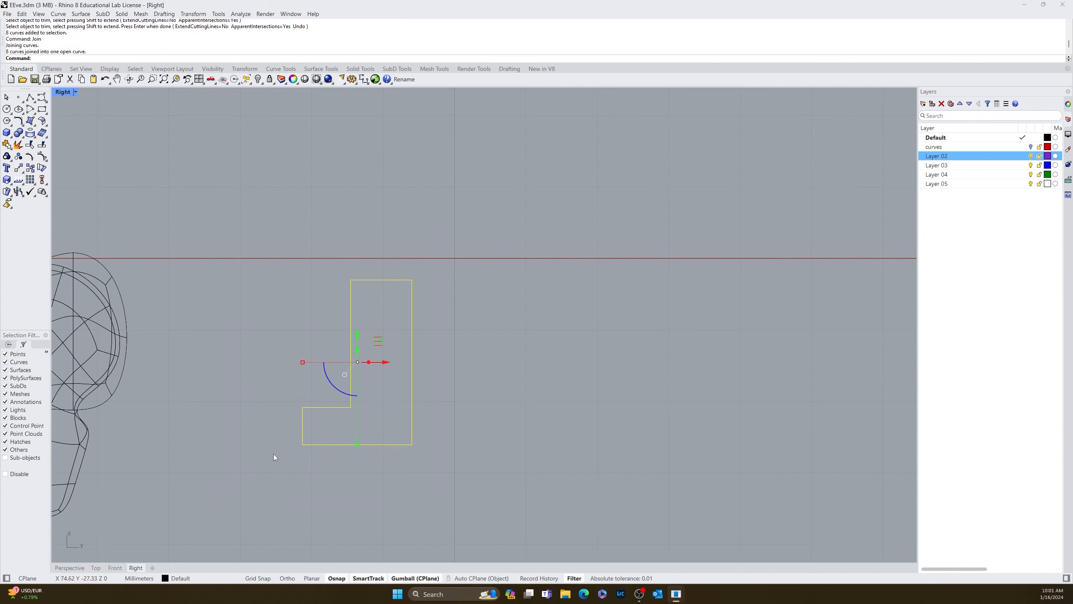
pyautogui.press('Escape')
pyautogui.click(333, 445)
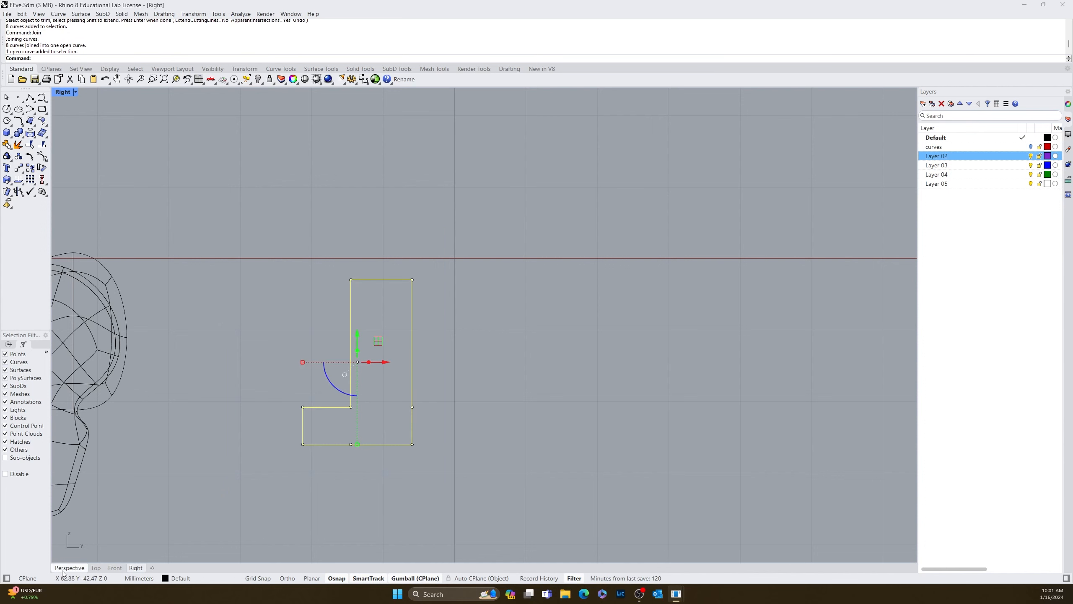
# Step: Try to extrude the joined leg profile sideways with the gumball in the Perspective view
pyautogui.click(84, 567)
pyautogui.scroll(10, 527, 423)
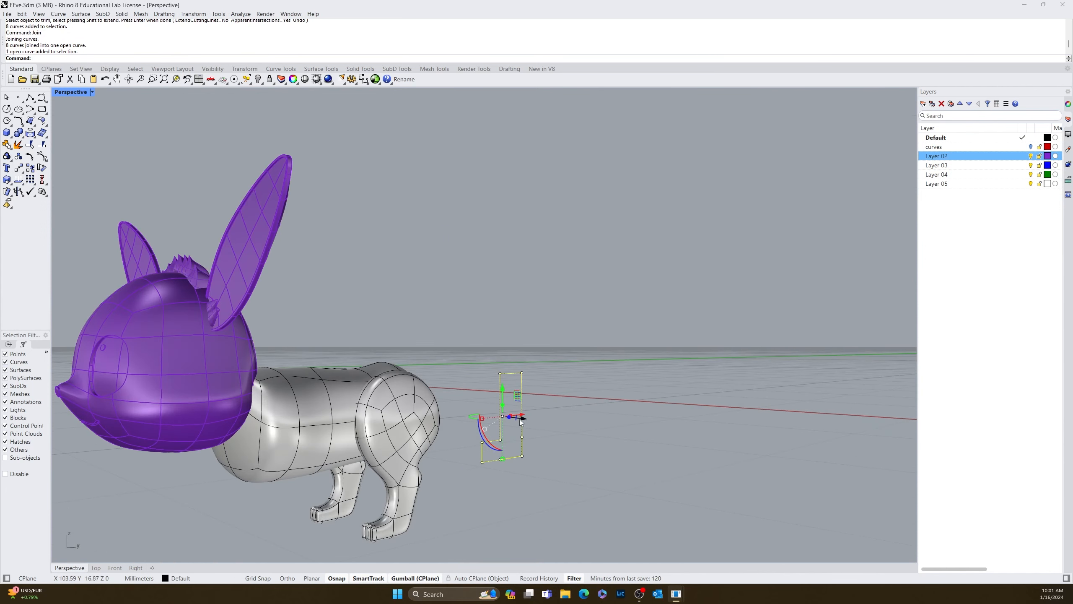
pyautogui.moveTo(292, 413); pyautogui.dragTo(323, 420)
pyautogui.press('Escape')
pyautogui.press('Escape')
pyautogui.moveTo(343, 440); pyautogui.dragTo(383, 442, button='right')
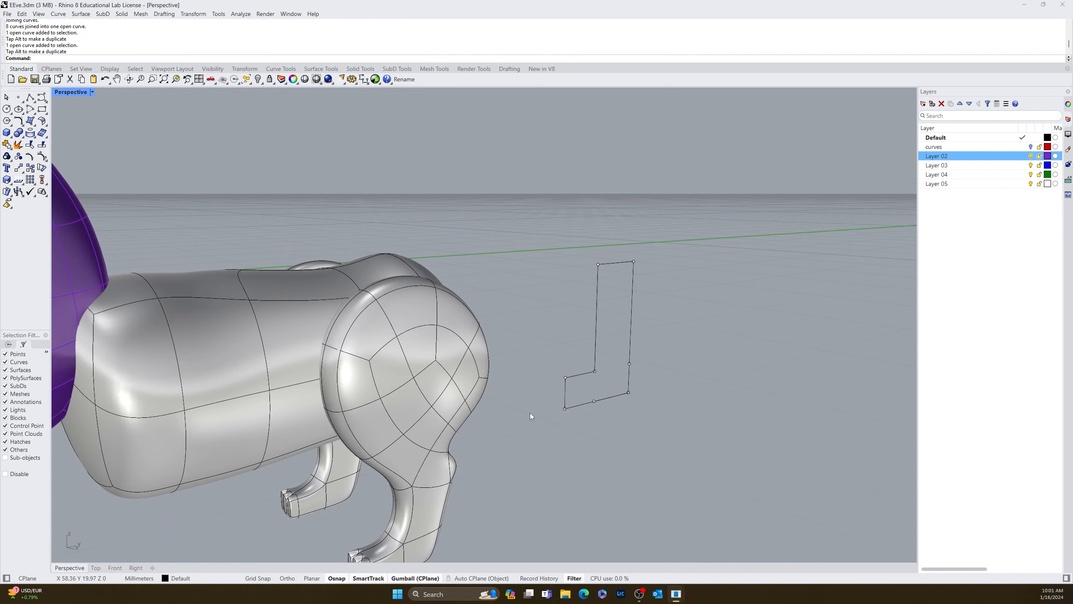
# Step: Zoom to the selected leg profile and try again to extrude it along the X axis
pyautogui.click(594, 356)
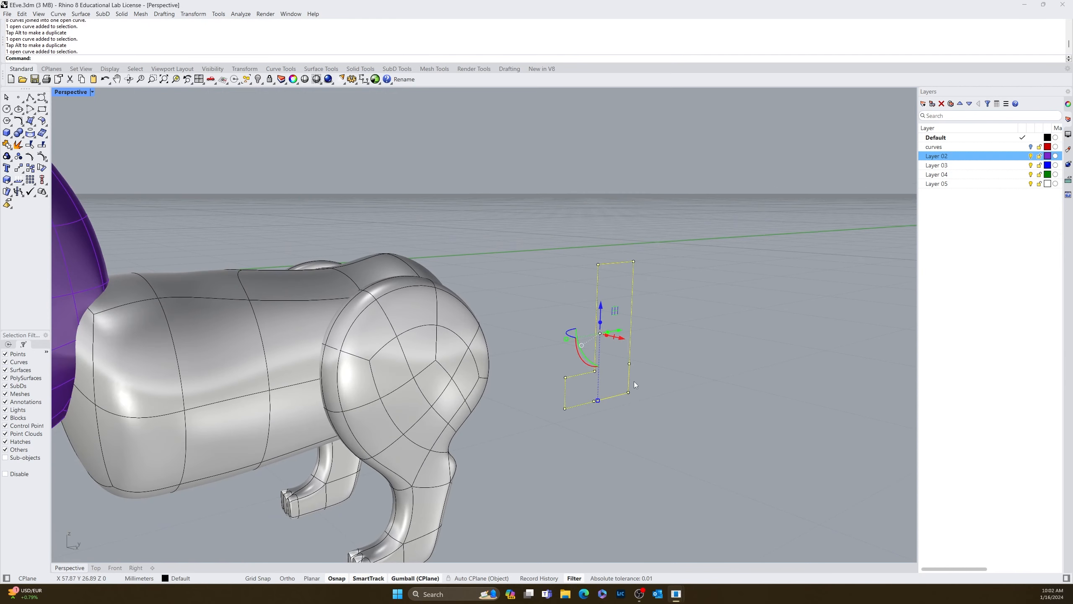
pyautogui.write('z')
pyautogui.press('Return')
pyautogui.write('s')
pyautogui.press('Return')
pyautogui.moveTo(634, 381); pyautogui.dragTo(466, 315, button='right')
pyautogui.moveTo(464, 306); pyautogui.dragTo(258, 267)
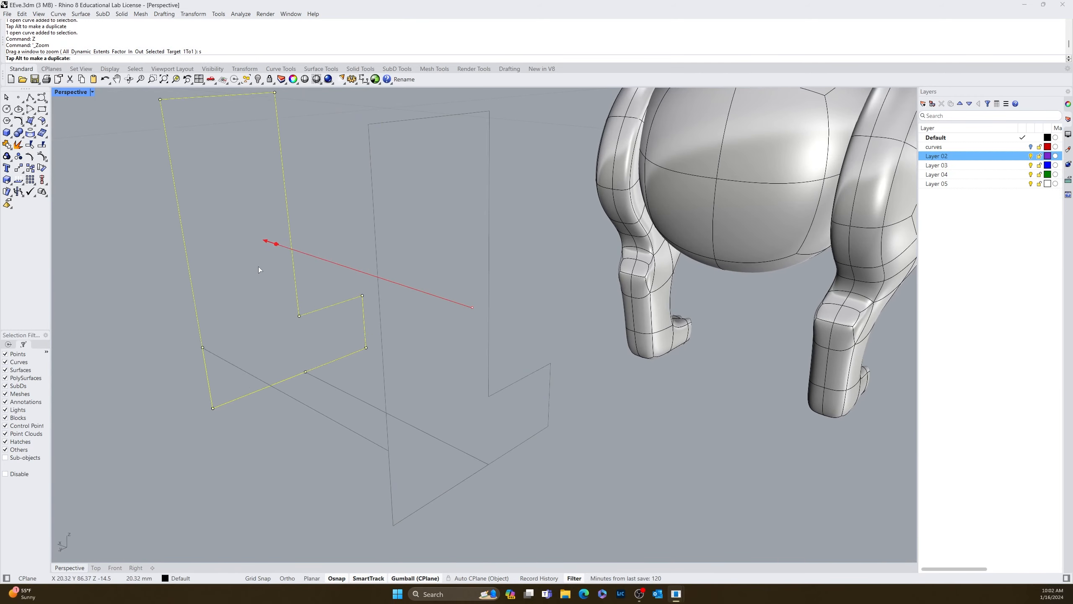
pyautogui.press('Escape')
# Step: Try to extrude the open leg profile with ExtrudeCrv, accepting the self-intersecting curve
pyautogui.moveTo(224, 451); pyautogui.dragTo(411, 452, button='right')
pyautogui.moveTo(378, 444); pyautogui.dragTo(378, 444)
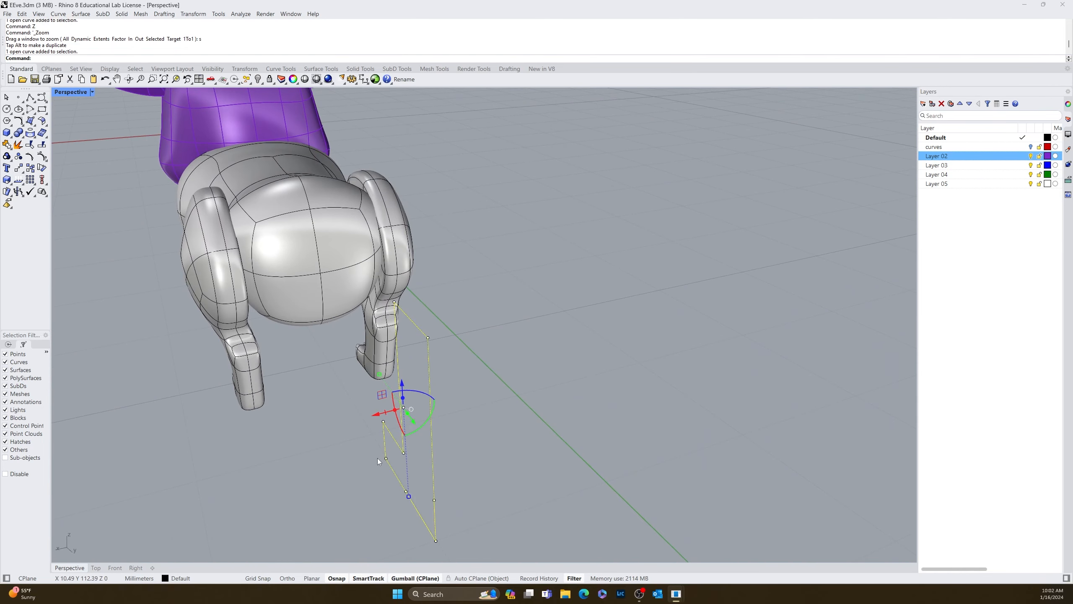
pyautogui.write('Extrudecrv')
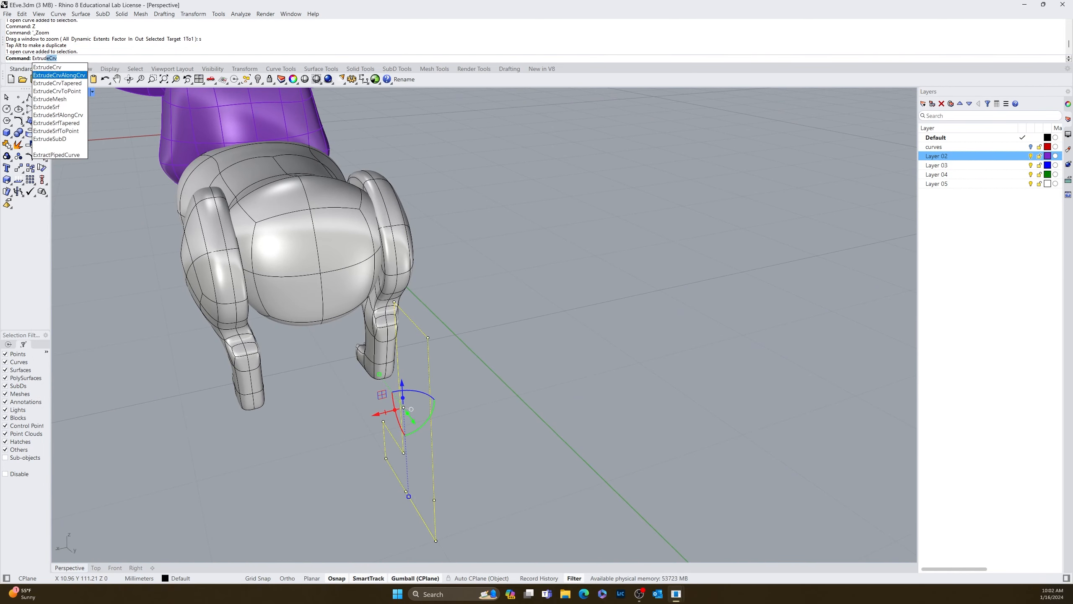
pyautogui.press('Return')
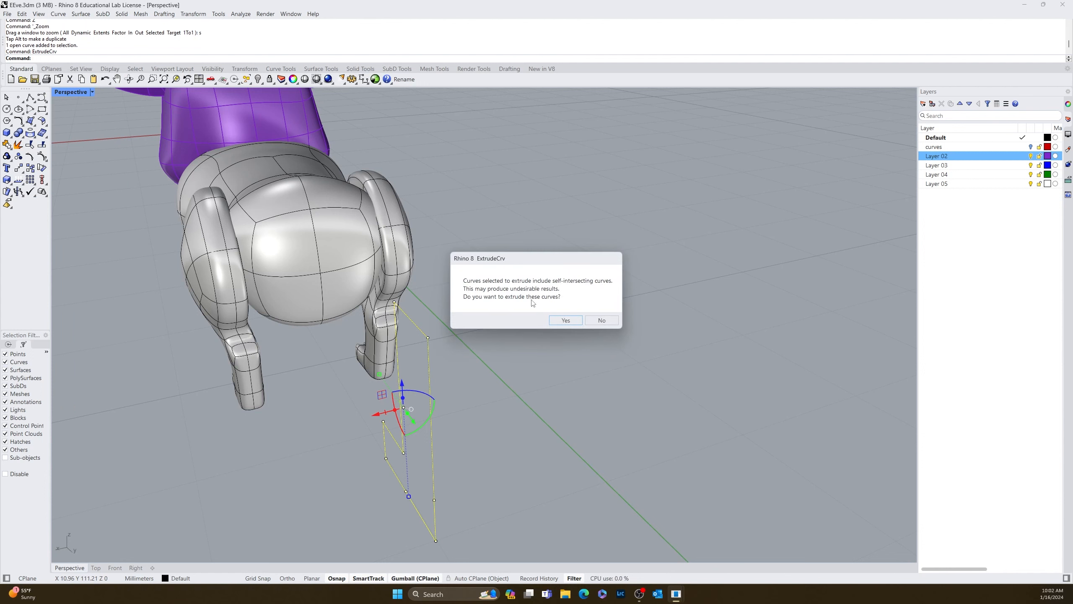
pyautogui.click(566, 321)
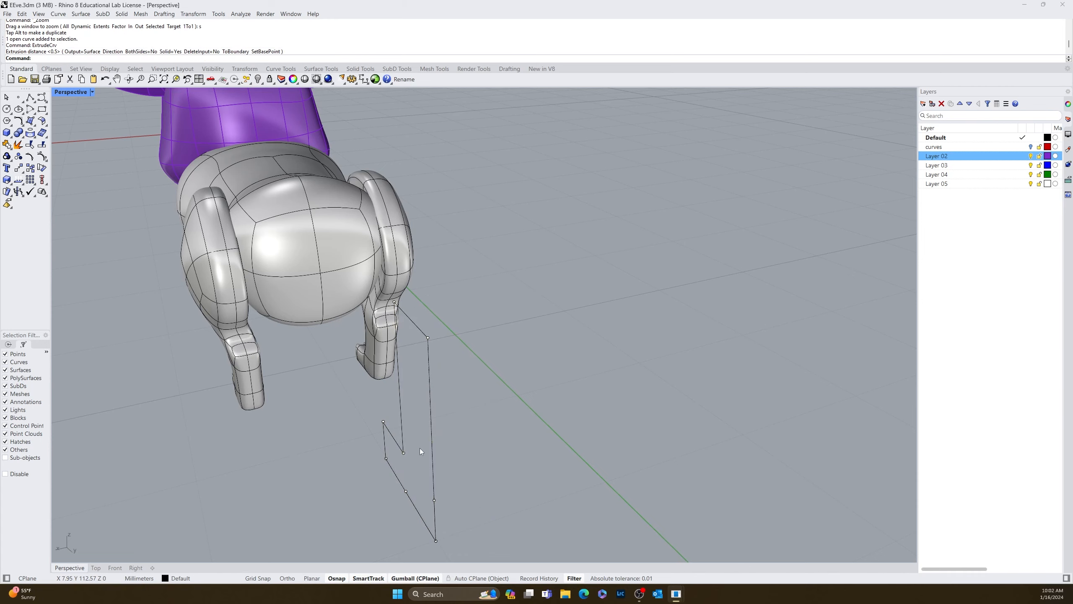
# Step: Inspect the corners of the leg profile and explode it back into individual segments
pyautogui.moveTo(420, 447); pyautogui.dragTo(410, 458, button='right')
pyautogui.scroll(10, 463, 426)
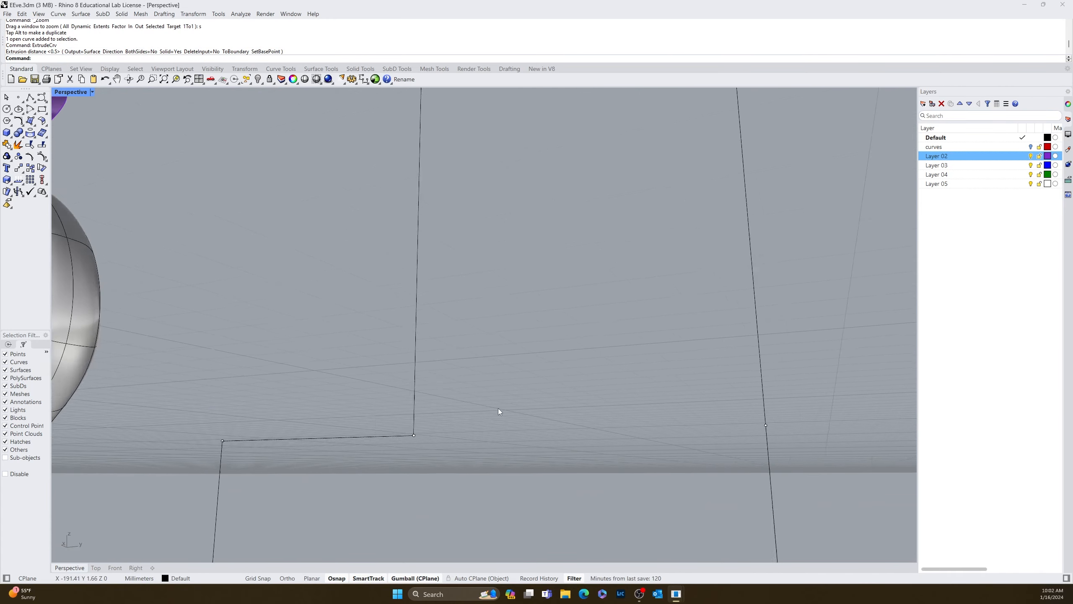
pyautogui.scroll(-10, 454, 423)
pyautogui.scroll(5, 550, 444)
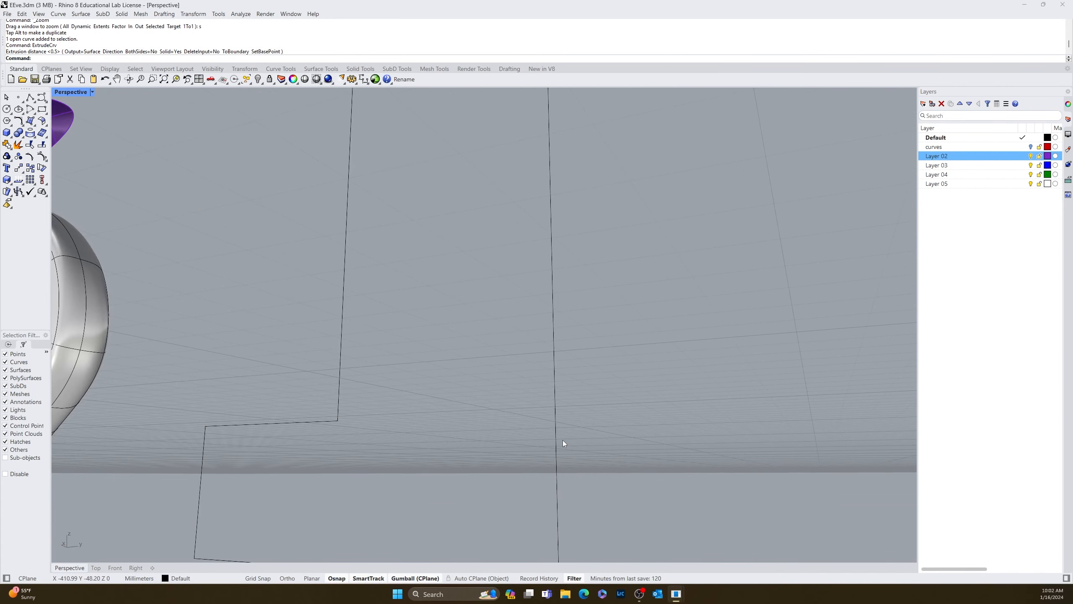
pyautogui.scroll(-8, 563, 436)
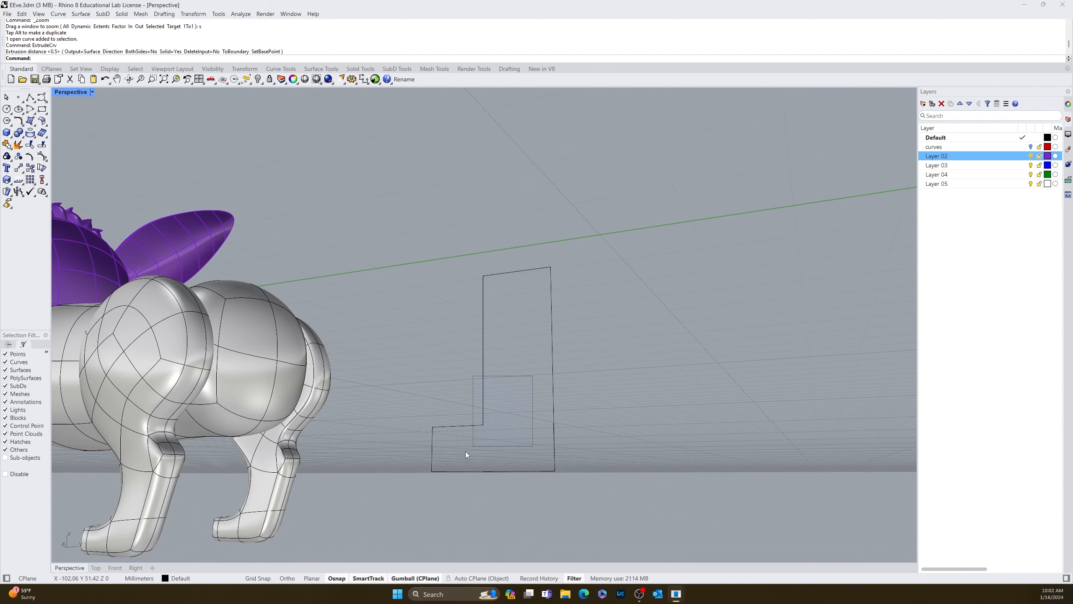
pyautogui.moveTo(465, 451); pyautogui.dragTo(465, 453)
pyautogui.click(18, 145)
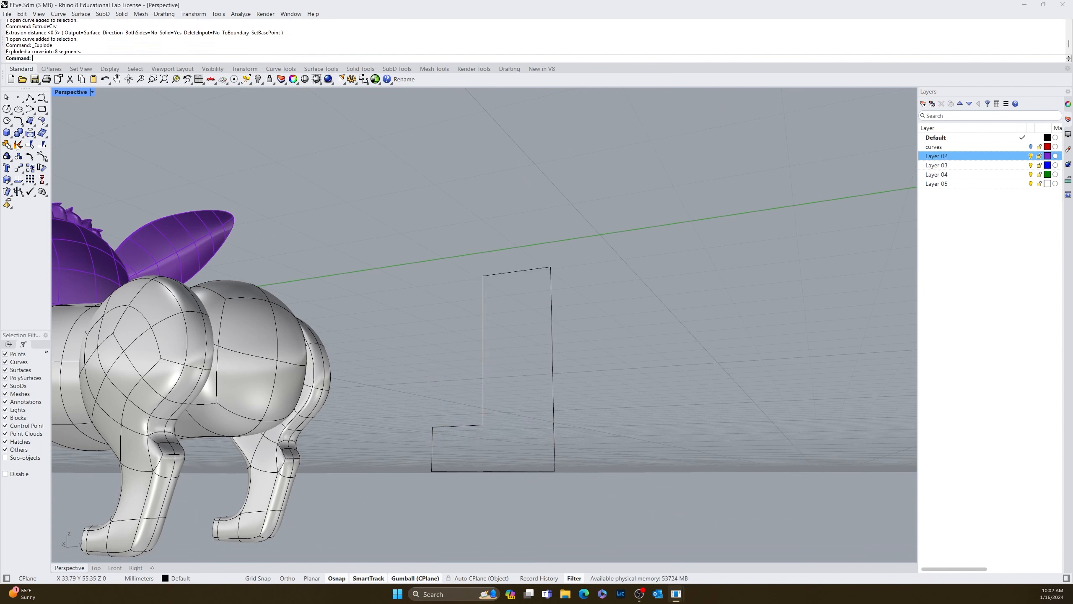
# Step: Delete the duplicate overlapping segments along the lower rear edge and the bottom edge of the leg profile
pyautogui.moveTo(551, 507); pyautogui.dragTo(617, 370)
pyautogui.press('Escape')
pyautogui.moveTo(540, 506); pyautogui.dragTo(592, 371)
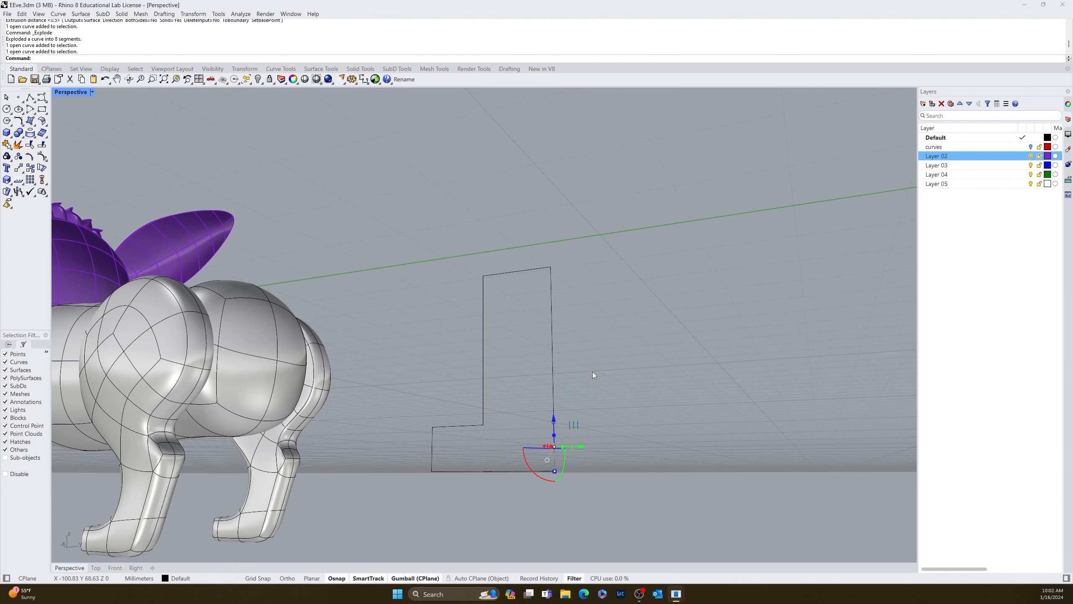
pyautogui.press('Delete')
pyautogui.moveTo(437, 502); pyautogui.dragTo(591, 436)
pyautogui.press('Delete')
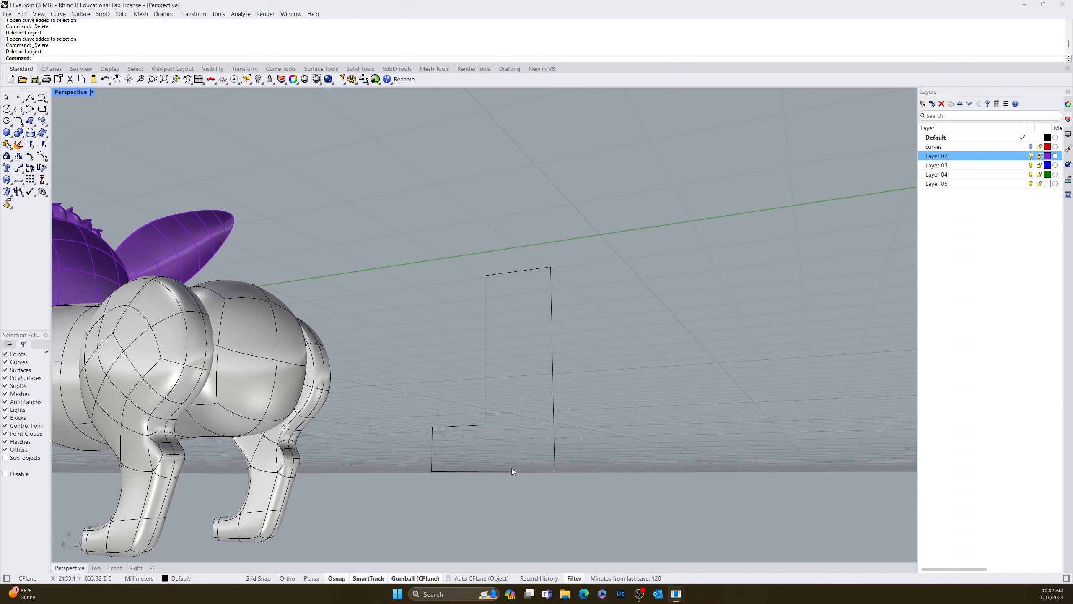
# Step: Join the six remaining profile segments into one closed L-shaped curve
pyautogui.moveTo(574, 204); pyautogui.dragTo(411, 516)
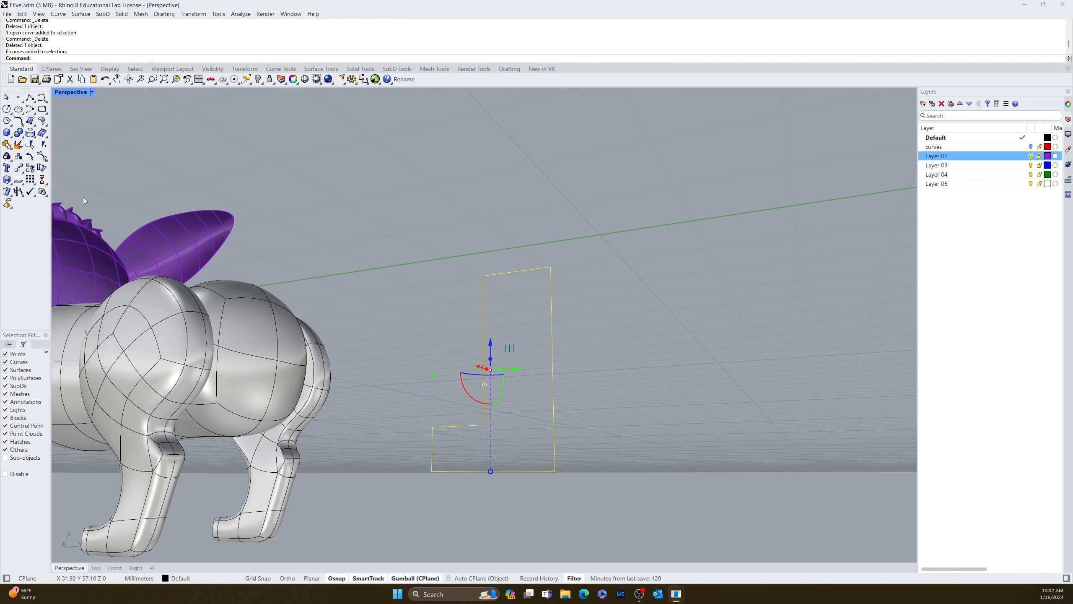
pyautogui.click(7, 144)
pyautogui.moveTo(502, 368); pyautogui.dragTo(473, 404, button='right')
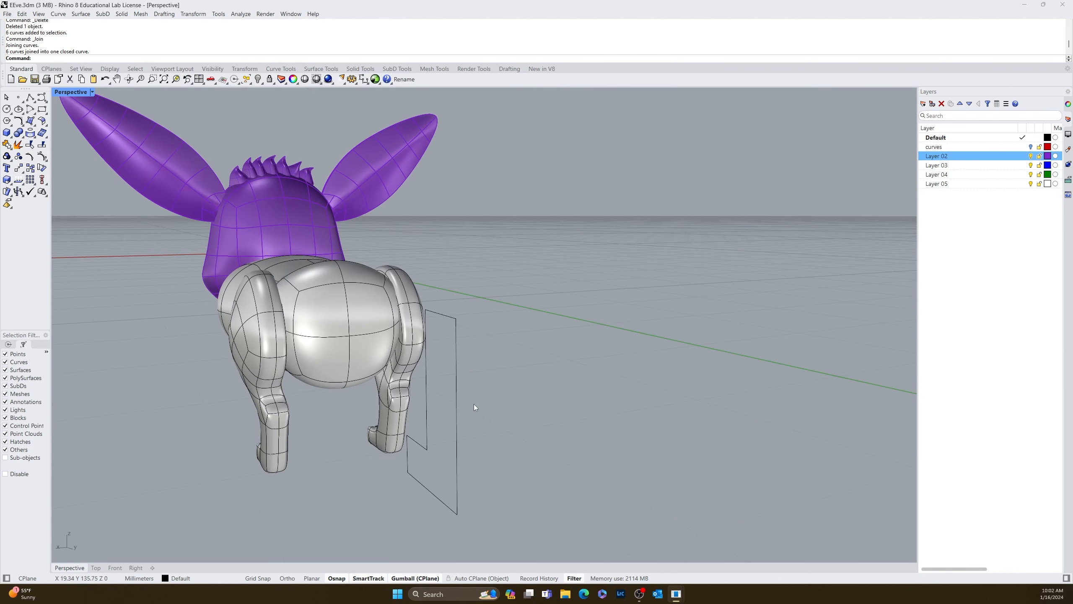
# Step: Extrude the closed L-shaped curve along the X axis into a solid leg block and select the block
pyautogui.click(456, 420)
pyautogui.moveTo(417, 405); pyautogui.dragTo(382, 409)
pyautogui.click(567, 461)
pyautogui.moveTo(566, 462); pyautogui.dragTo(654, 443, button='right')
pyautogui.scroll(5, 560, 335)
pyautogui.click(548, 375)
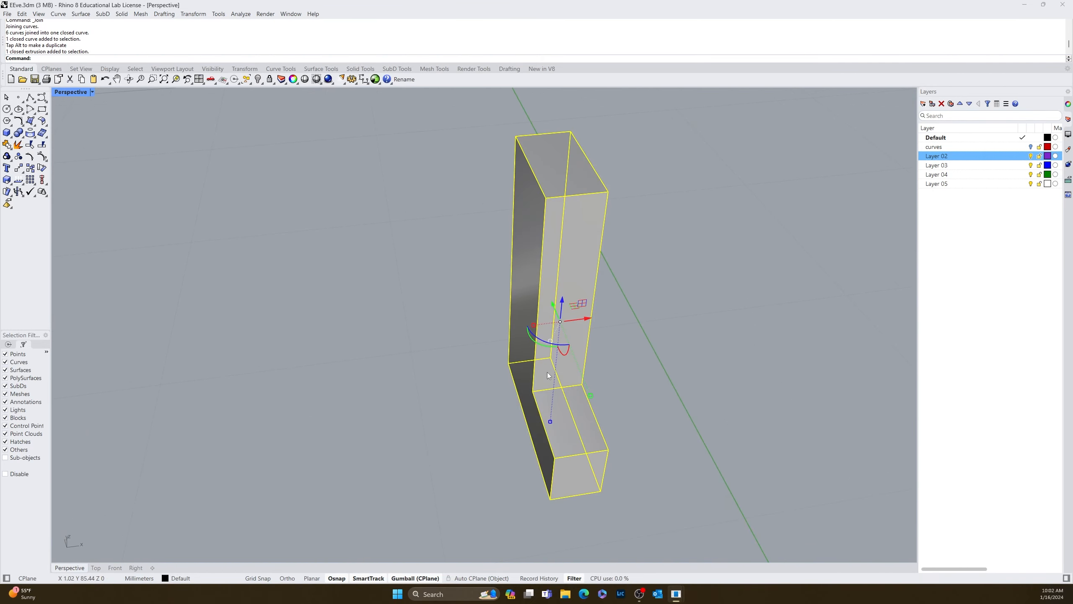
# Step: QuadRemesh the leg block into a SubD with Y symmetry and a lower target quad count, then move the SubD beside it along X
pyautogui.write('QuadRemesh')
pyautogui.press('Return')
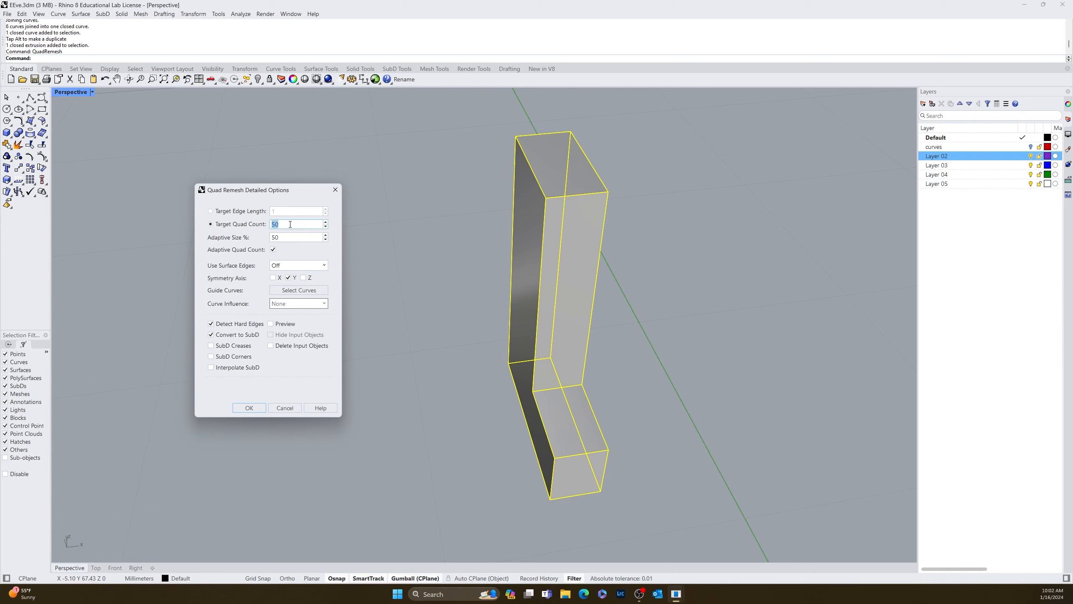
pyautogui.write('4')
pyautogui.click(250, 408)
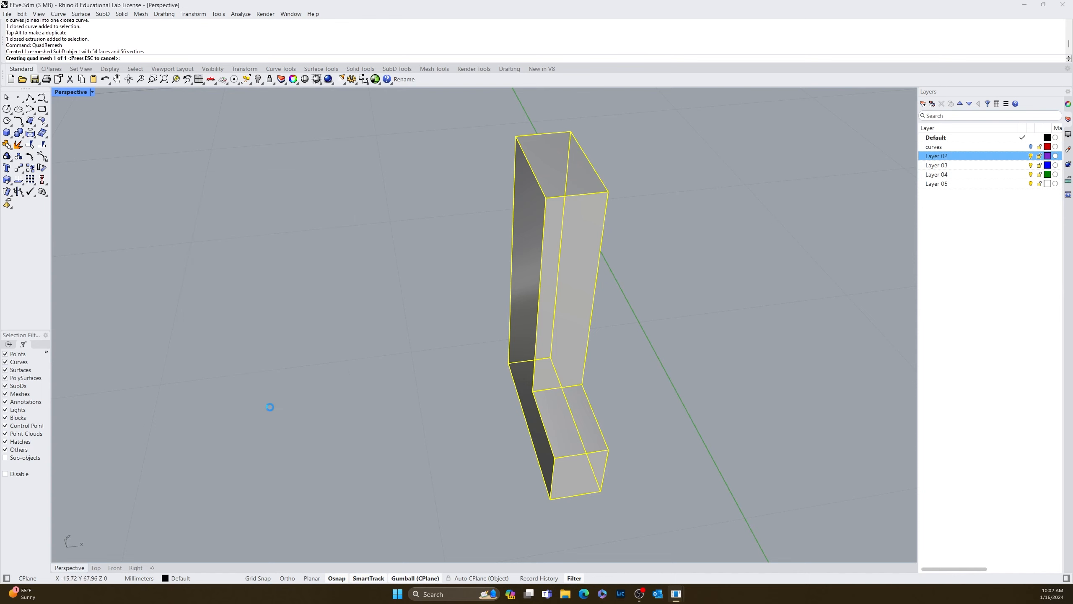
pyautogui.moveTo(587, 317); pyautogui.dragTo(795, 292)
pyautogui.click(639, 437)
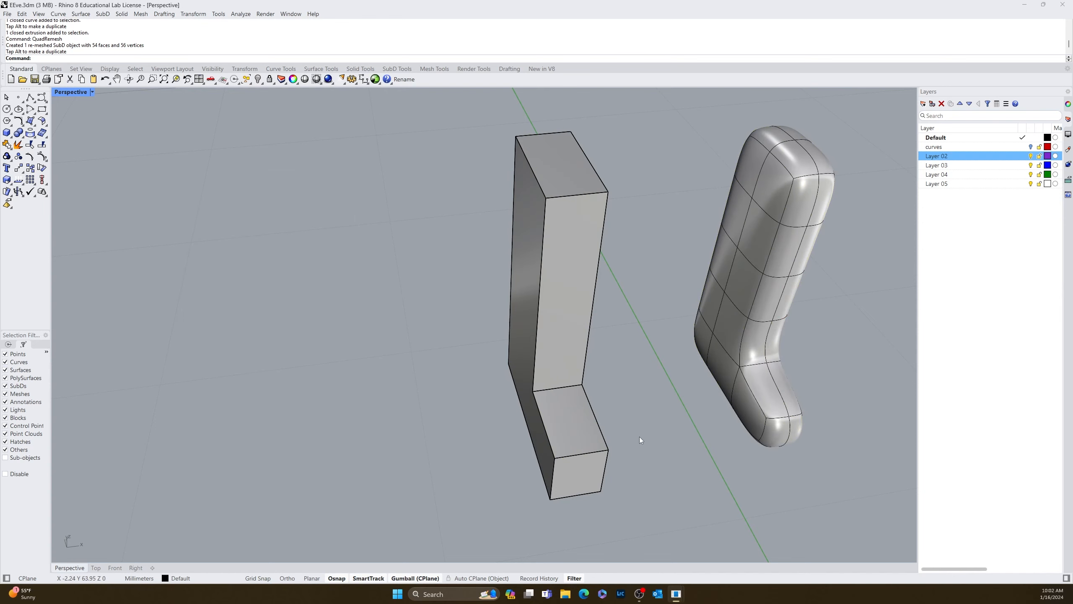
# Step: Examine the remeshed leg SubD from several sides, next to the source block and the existing body and legs
pyautogui.moveTo(639, 437); pyautogui.dragTo(624, 397, button='right')
pyautogui.scroll(-9, 634, 398)
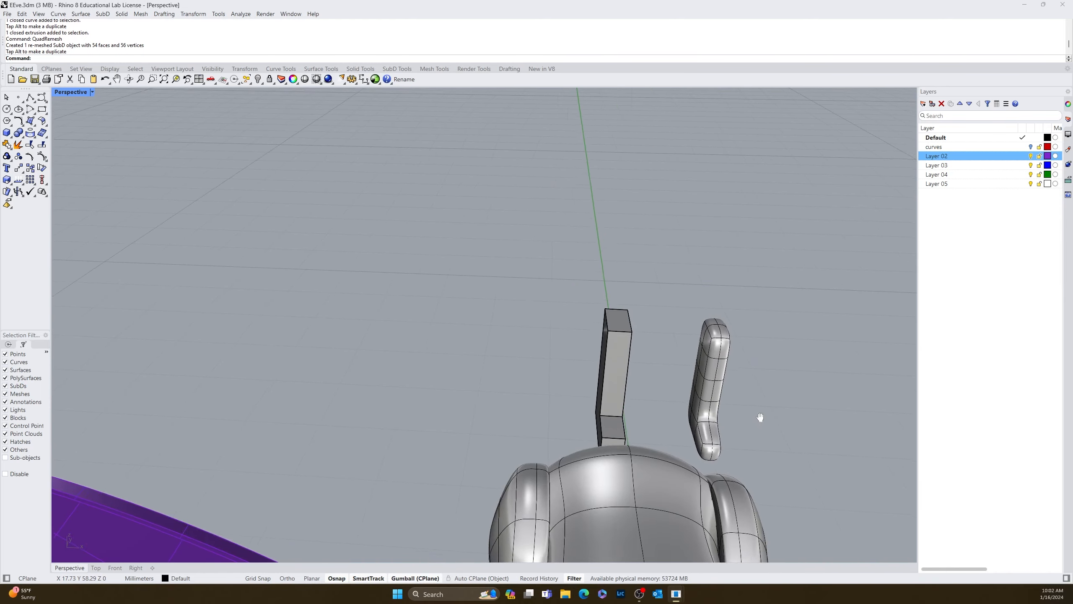
pyautogui.keyDown('shift'); pyautogui.moveTo(759, 417); pyautogui.dragTo(340, 342, button='right'); pyautogui.keyUp('shift')
pyautogui.scroll(7, 406, 319)
pyautogui.scroll(4, 459, 341)
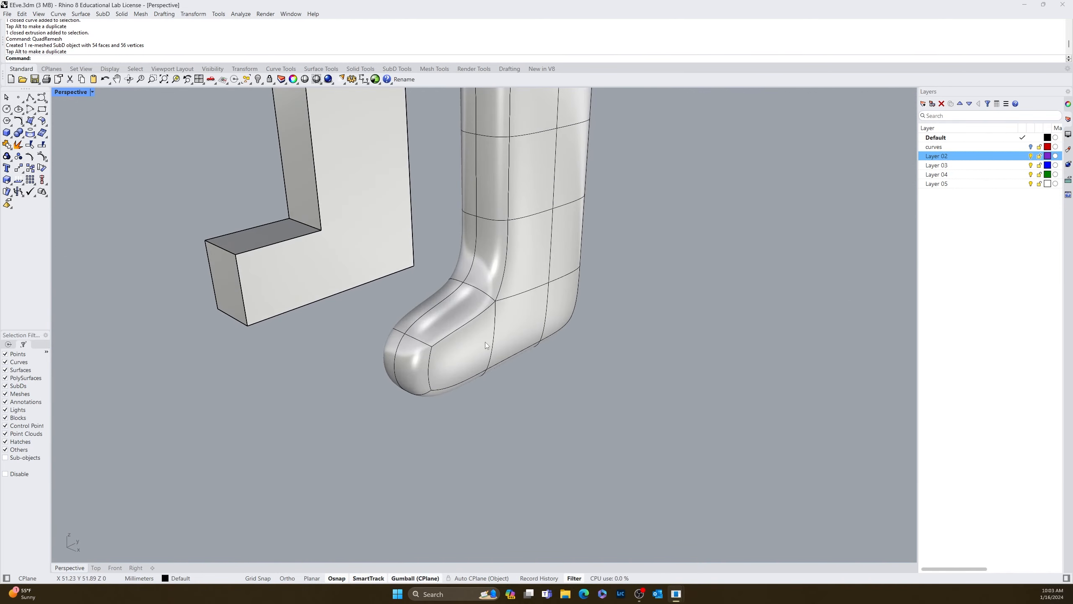
pyautogui.moveTo(485, 343); pyautogui.dragTo(577, 372, button='right')
pyautogui.scroll(-8, 465, 329)
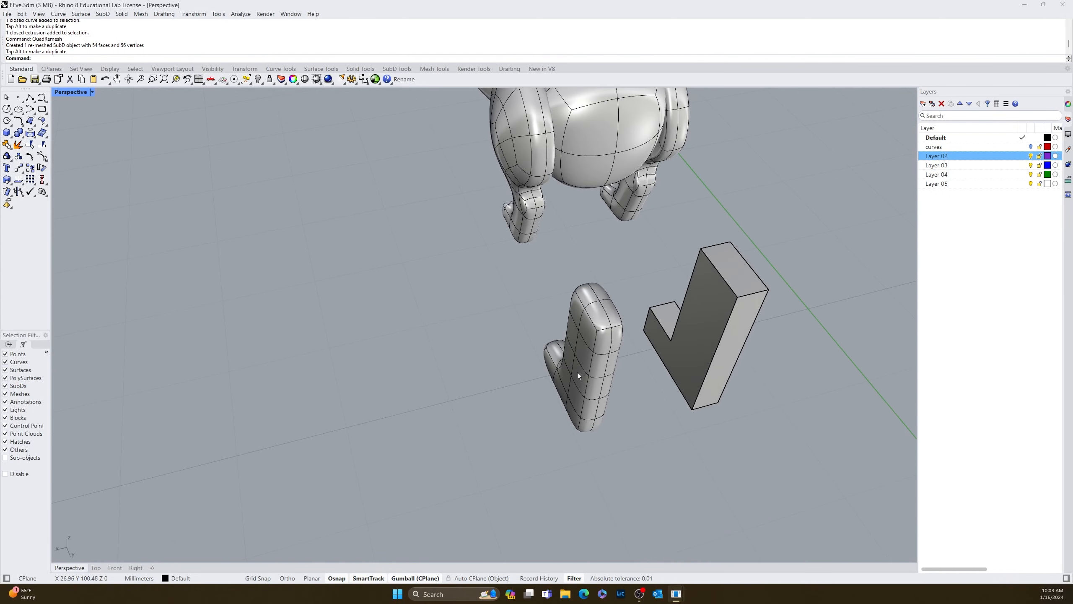
pyautogui.scroll(4, 567, 370)
# Step: Isolate the new leg SubD so that all other objects are hidden
pyautogui.click(600, 339)
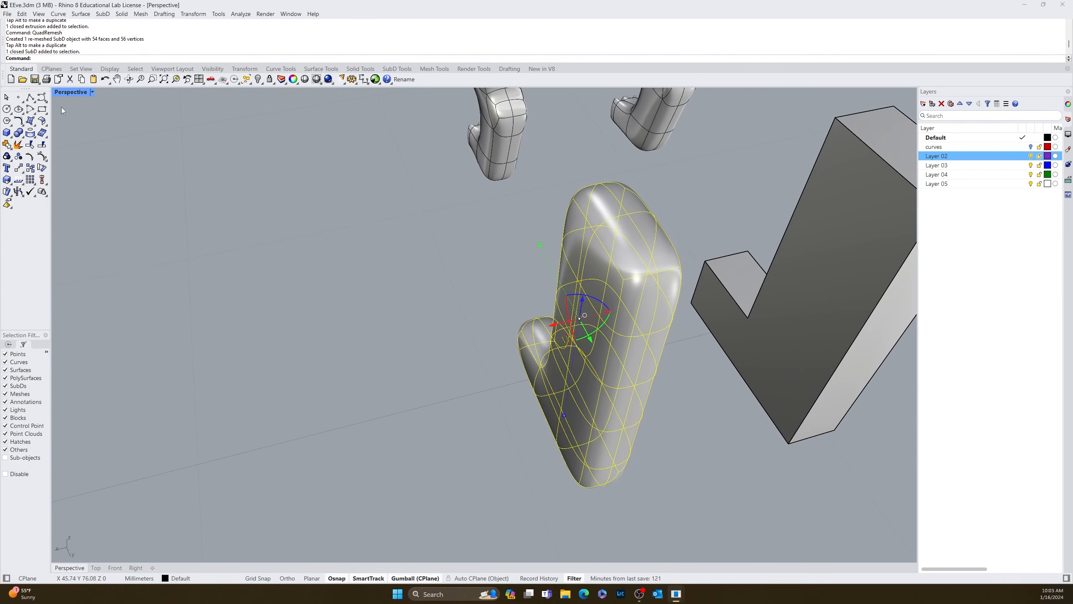
pyautogui.scroll(2, 200, 118)
pyautogui.middleClick(252, 174)
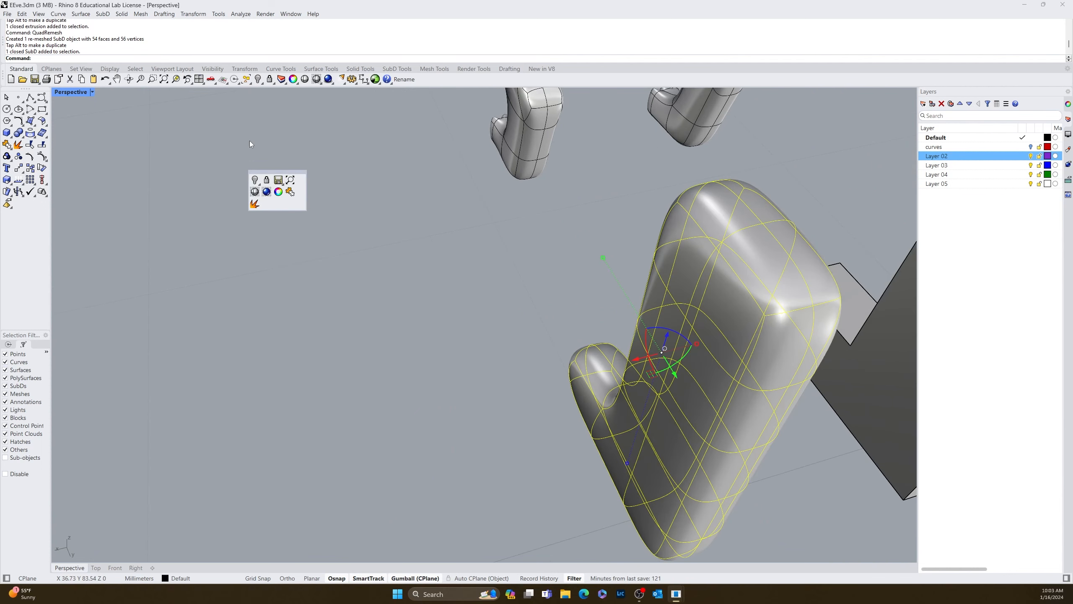
pyautogui.click(258, 80)
pyautogui.click(294, 95)
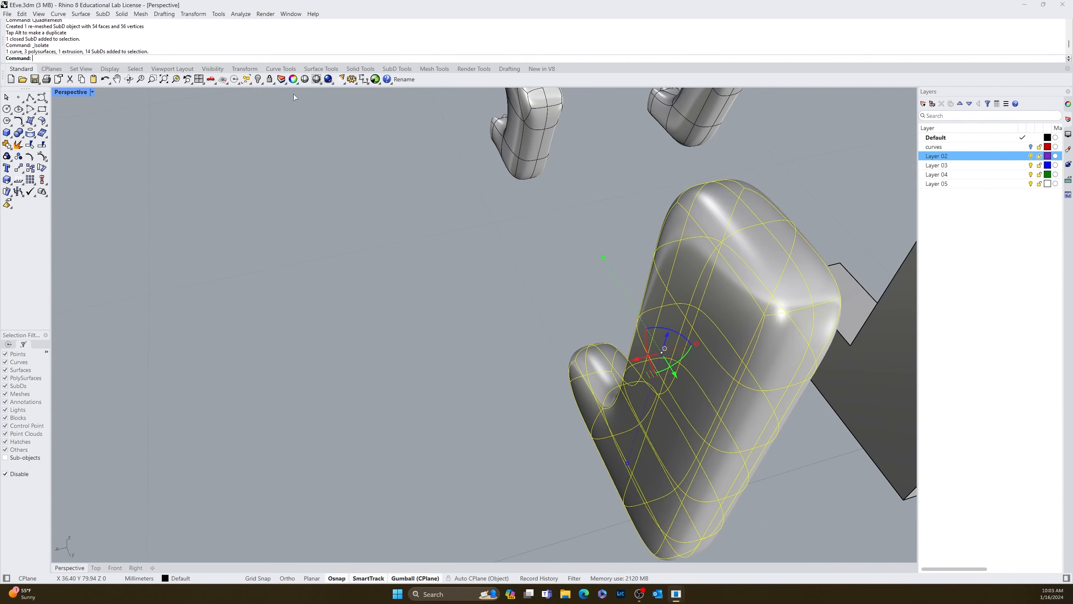
# Step: Reflect the leg SubD across a vertical plane along its lengthwise center line, keeping the current primary side
pyautogui.moveTo(318, 262); pyautogui.dragTo(419, 336, button='right')
pyautogui.click(419, 337)
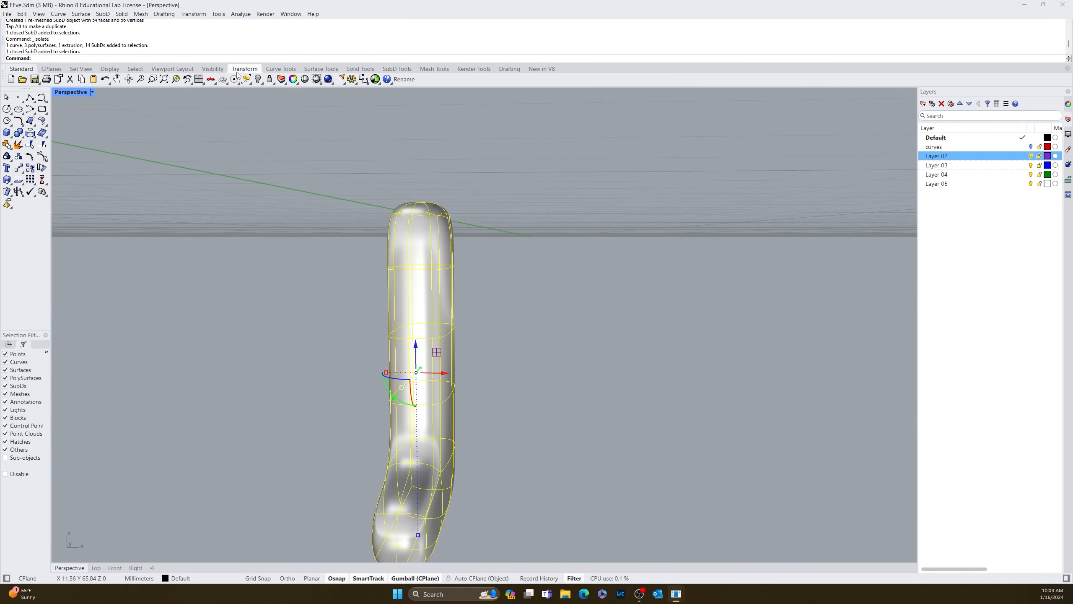
pyautogui.click(397, 69)
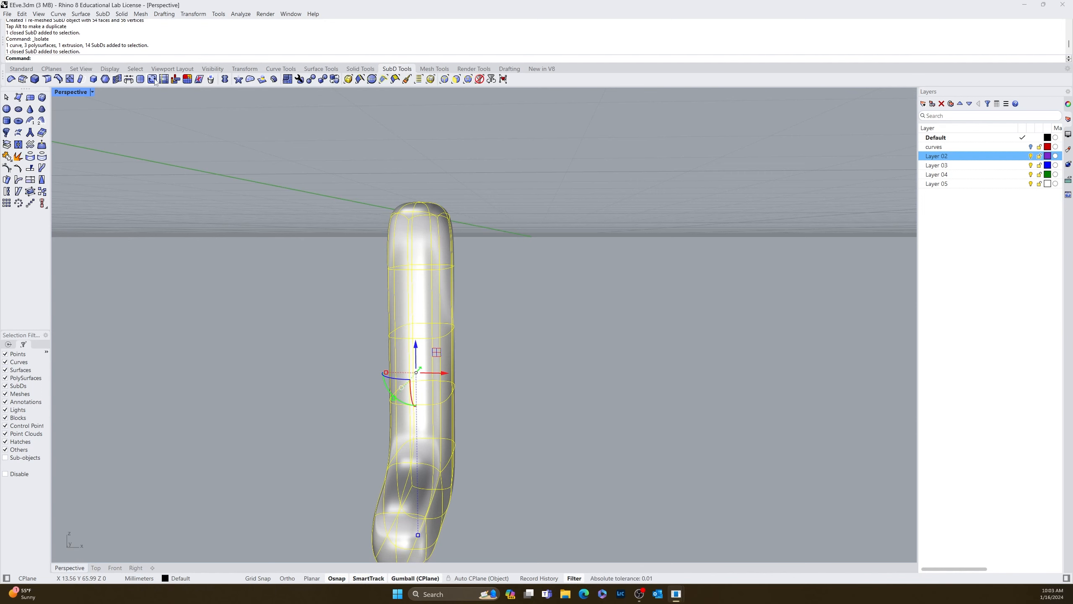
pyautogui.click(225, 80)
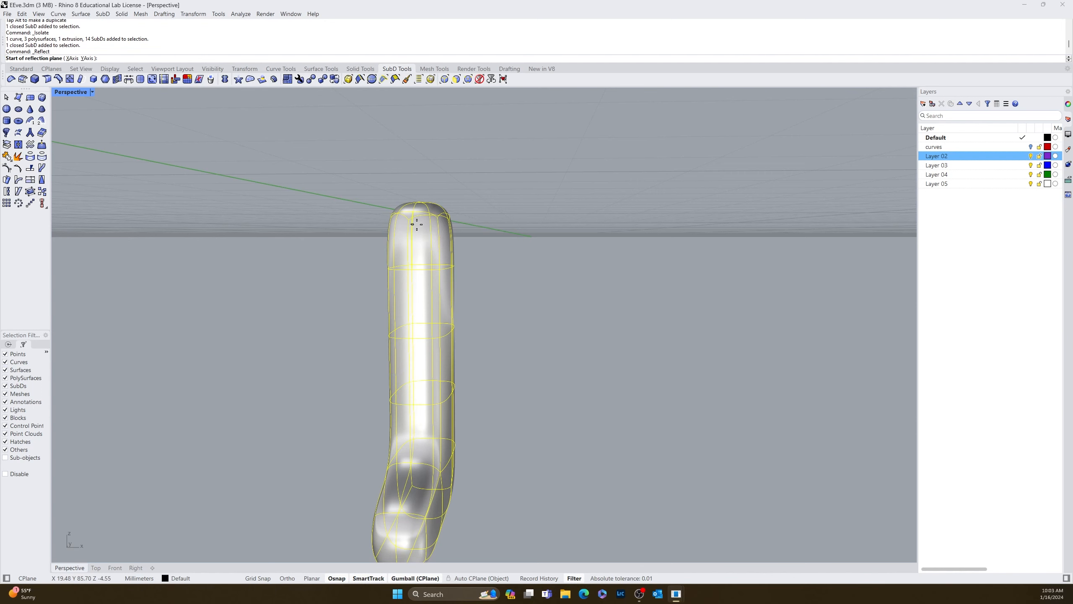
pyautogui.moveTo(415, 222); pyautogui.dragTo(387, 277, button='right')
pyautogui.click(449, 169)
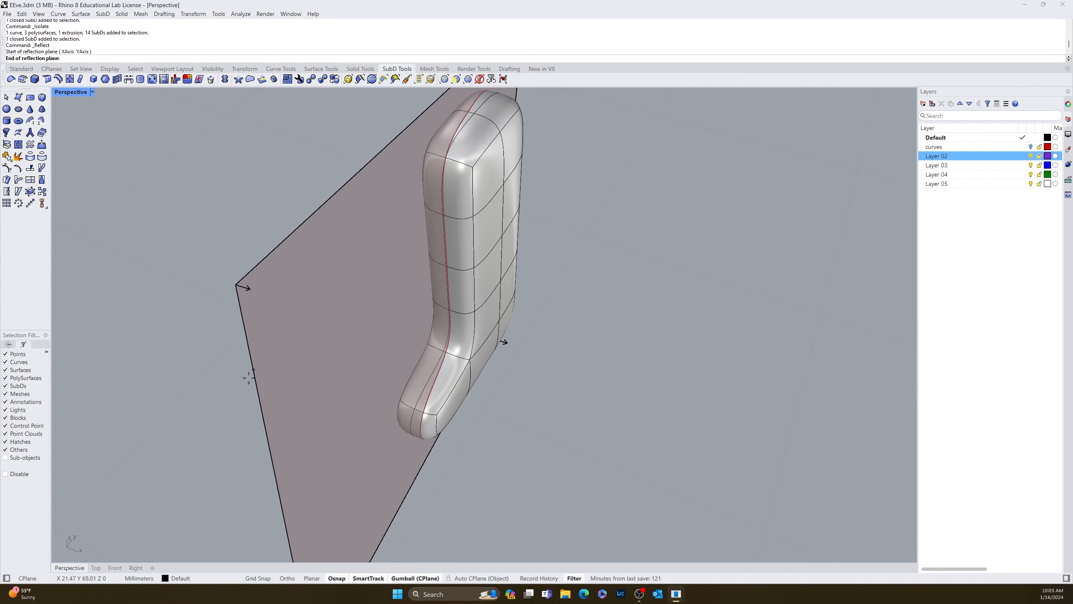
pyautogui.press('shift')
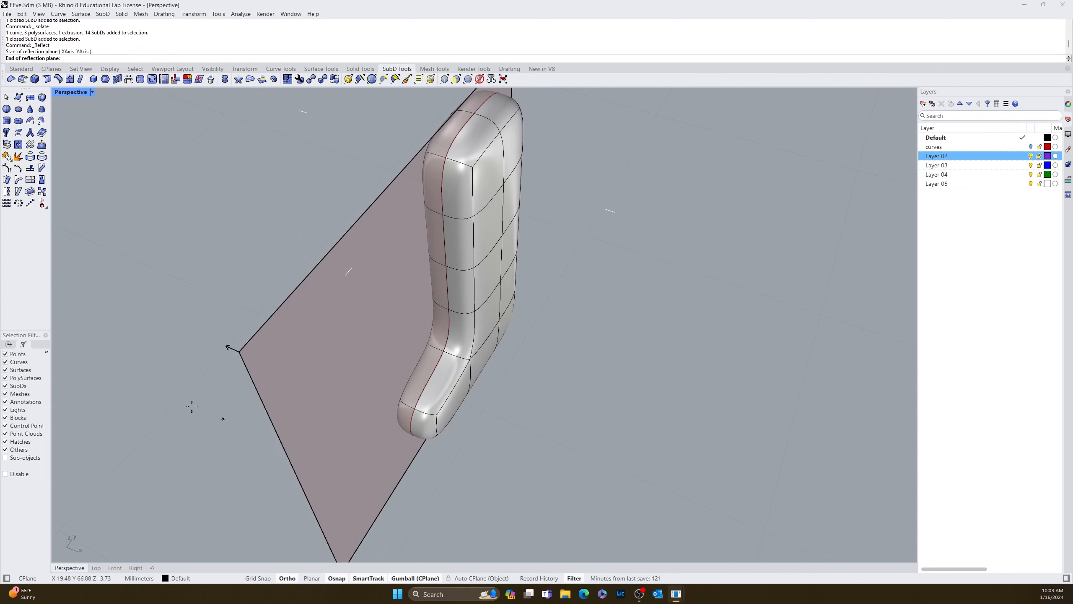
pyautogui.click(191, 422)
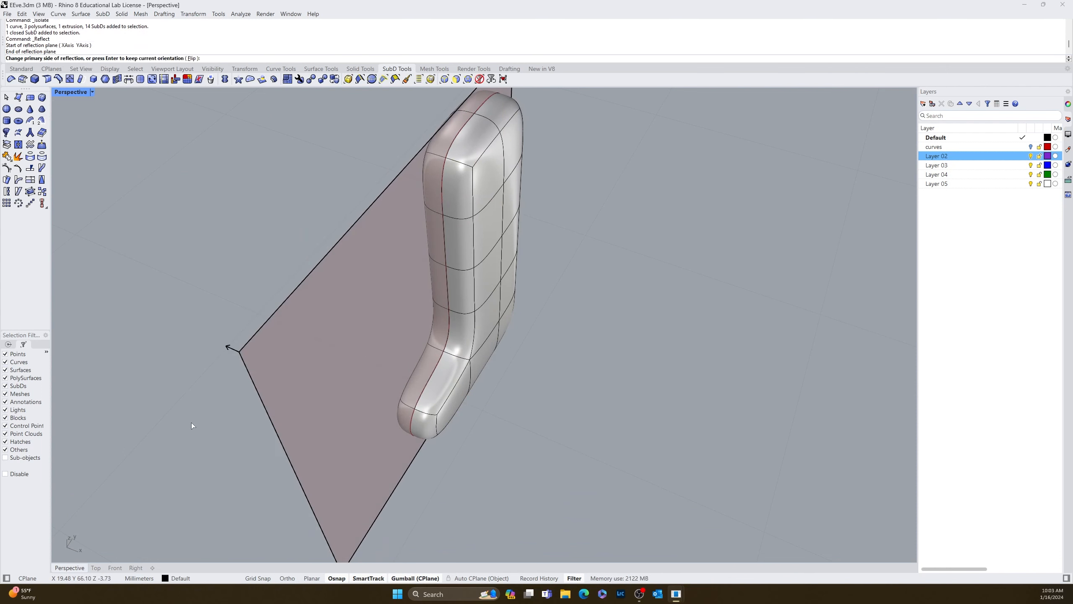
pyautogui.press('Return')
# Step: Limit selection to edges and move the two upper side edges of the leg outward along X to widen the upper leg
pyautogui.moveTo(193, 423); pyautogui.dragTo(273, 359, button='right')
pyautogui.moveTo(271, 438); pyautogui.dragTo(315, 409, button='right')
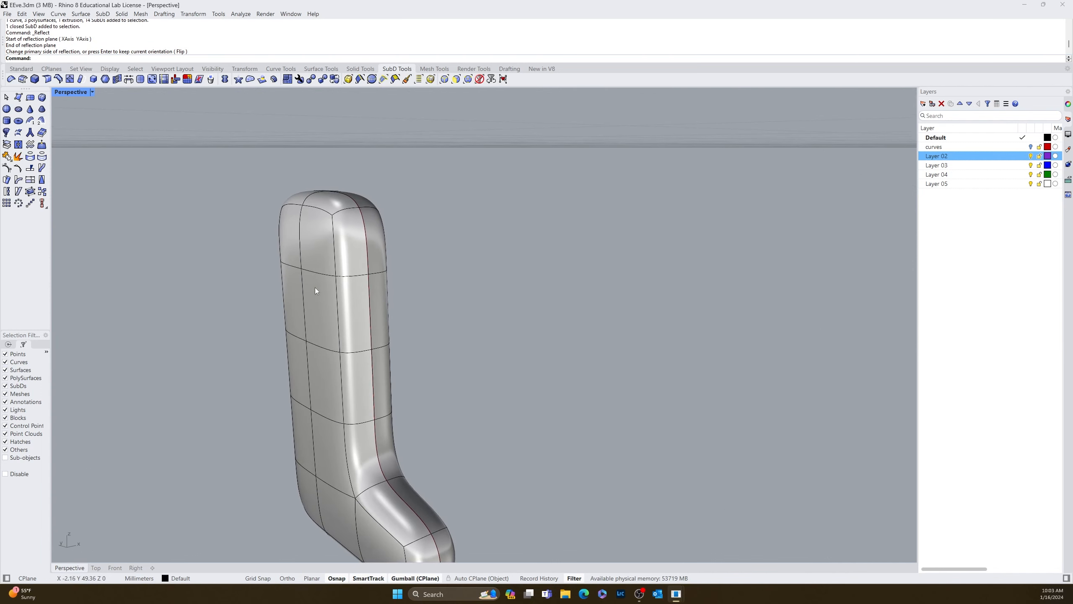
pyautogui.moveTo(307, 288); pyautogui.dragTo(269, 312, button='right')
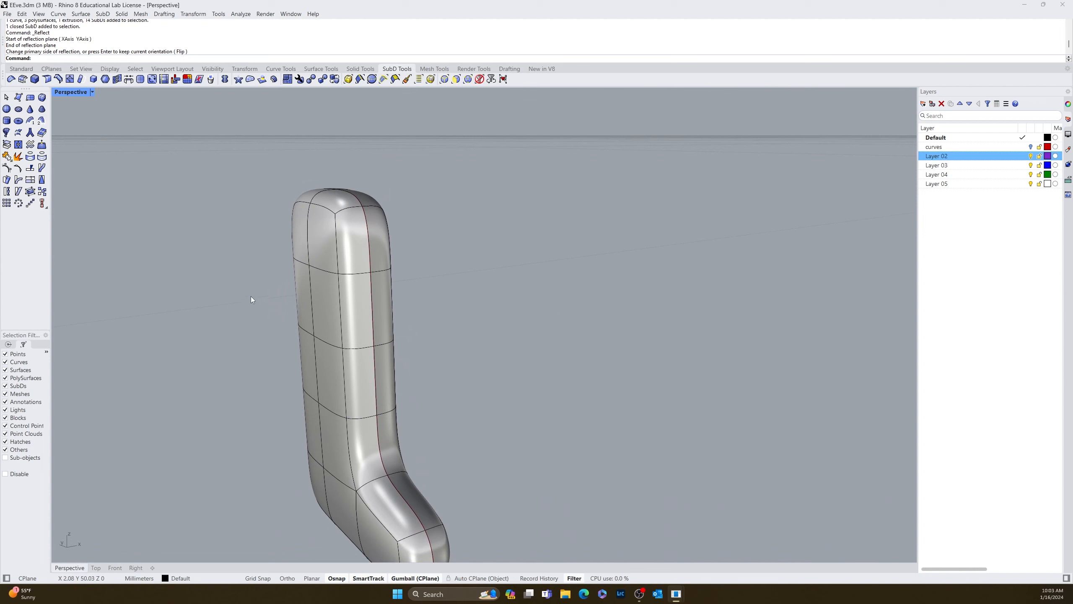
pyautogui.click(325, 270)
pyautogui.click(445, 79)
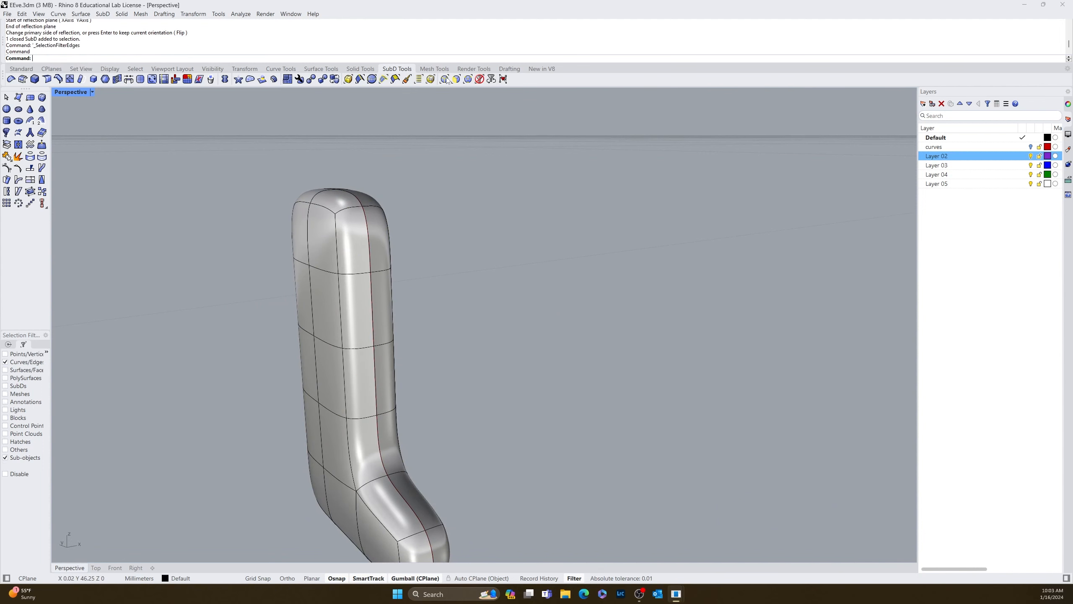
pyautogui.click(321, 272)
pyautogui.keyDown('shift'); pyautogui.click(304, 265); pyautogui.keyUp('shift')
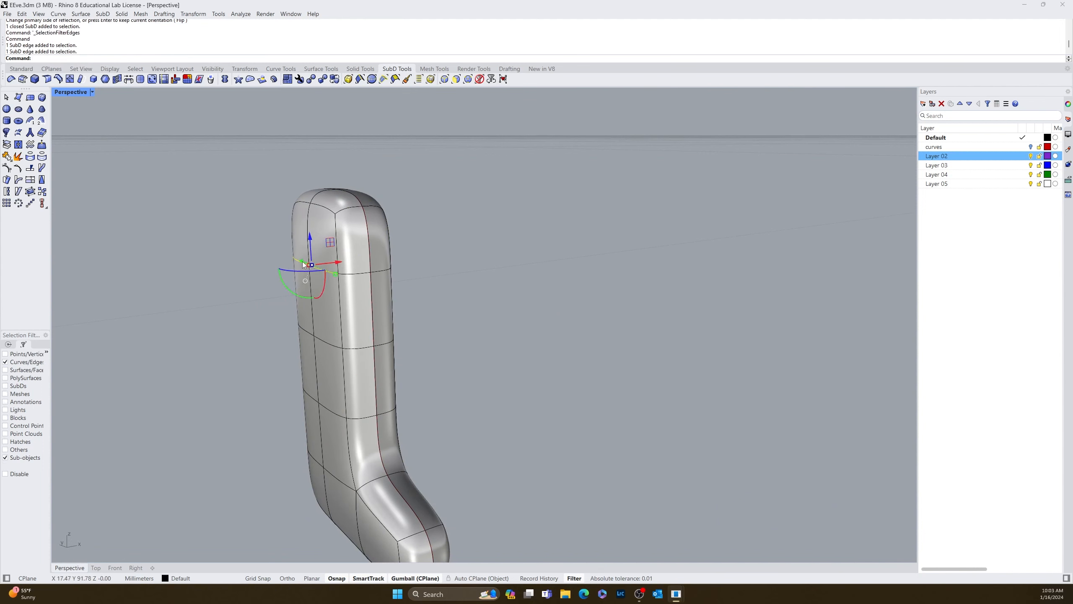
pyautogui.moveTo(336, 265); pyautogui.dragTo(324, 268)
pyautogui.click(265, 328)
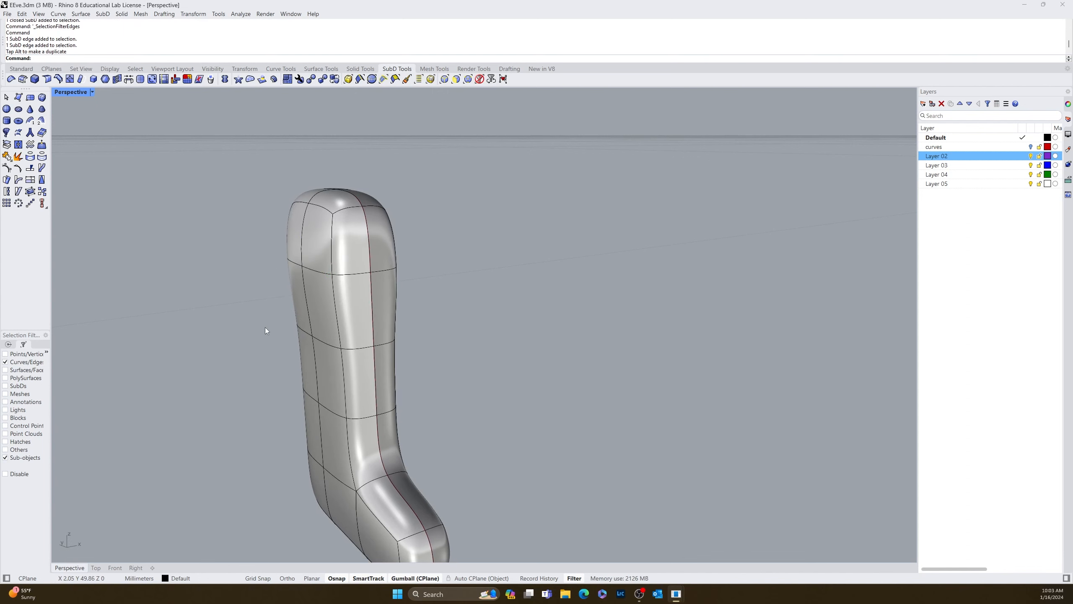
# Step: Scale the mid-leg edge ring slightly narrower along Y and move it down the leg
pyautogui.moveTo(265, 328); pyautogui.dragTo(331, 326, button='right')
pyautogui.moveTo(301, 366); pyautogui.dragTo(199, 446, button='right')
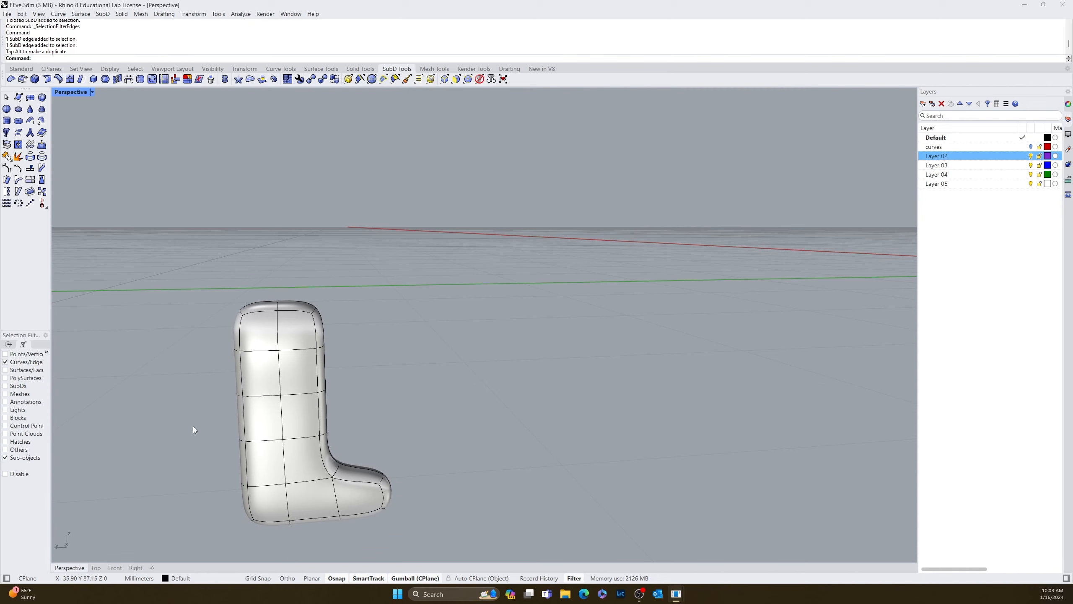
pyautogui.moveTo(192, 426); pyautogui.dragTo(358, 372)
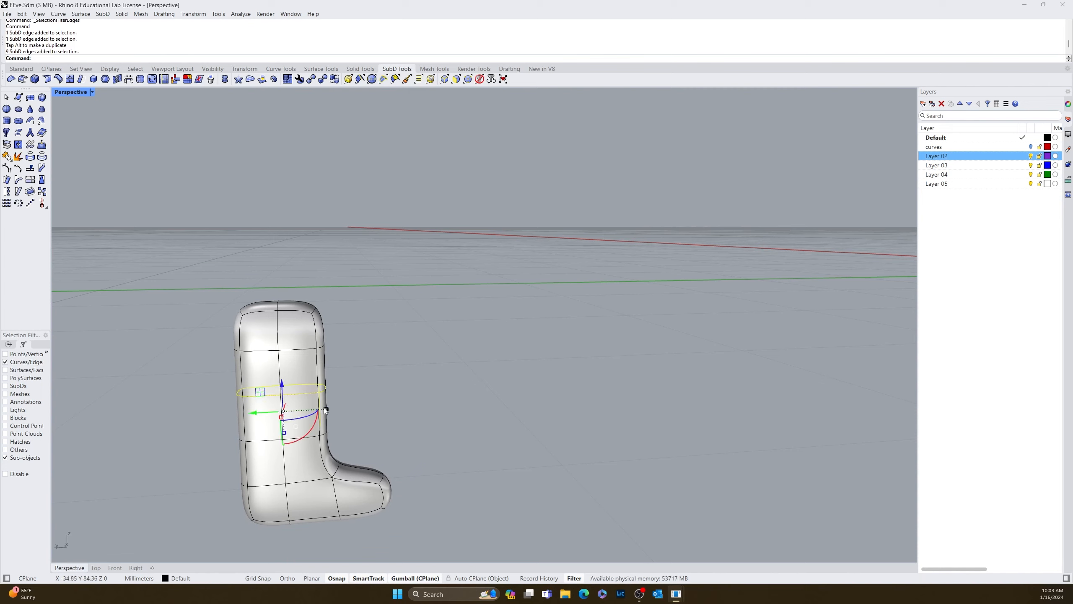
pyautogui.moveTo(324, 408); pyautogui.dragTo(321, 409)
pyautogui.moveTo(258, 371); pyautogui.dragTo(258, 387)
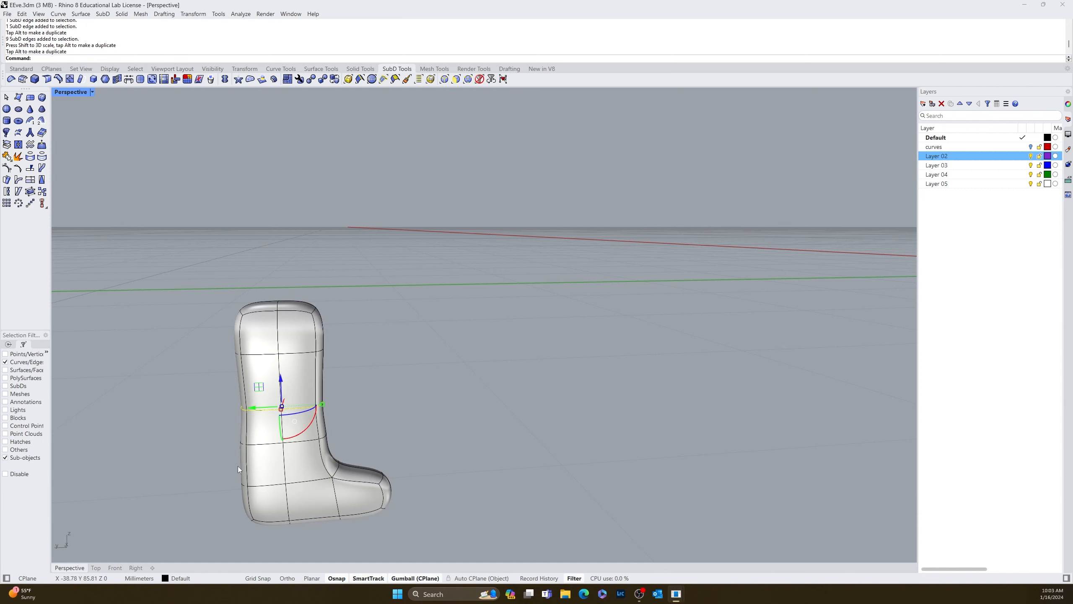
# Step: Reposition the edge ring just above the foot and scale it in to slim the ankle
pyautogui.moveTo(238, 467); pyautogui.dragTo(354, 418)
pyautogui.moveTo(354, 418); pyautogui.dragTo(320, 438, button='right')
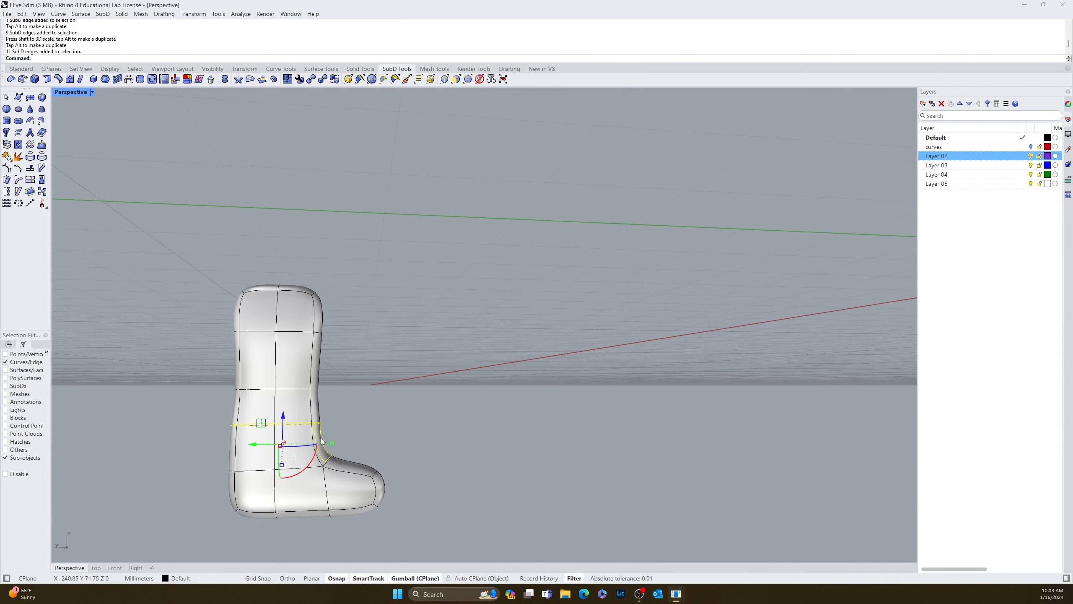
pyautogui.click(228, 441)
pyautogui.moveTo(228, 441); pyautogui.dragTo(310, 433)
pyautogui.click(382, 433)
pyautogui.moveTo(383, 433); pyautogui.dragTo(477, 415, button='right')
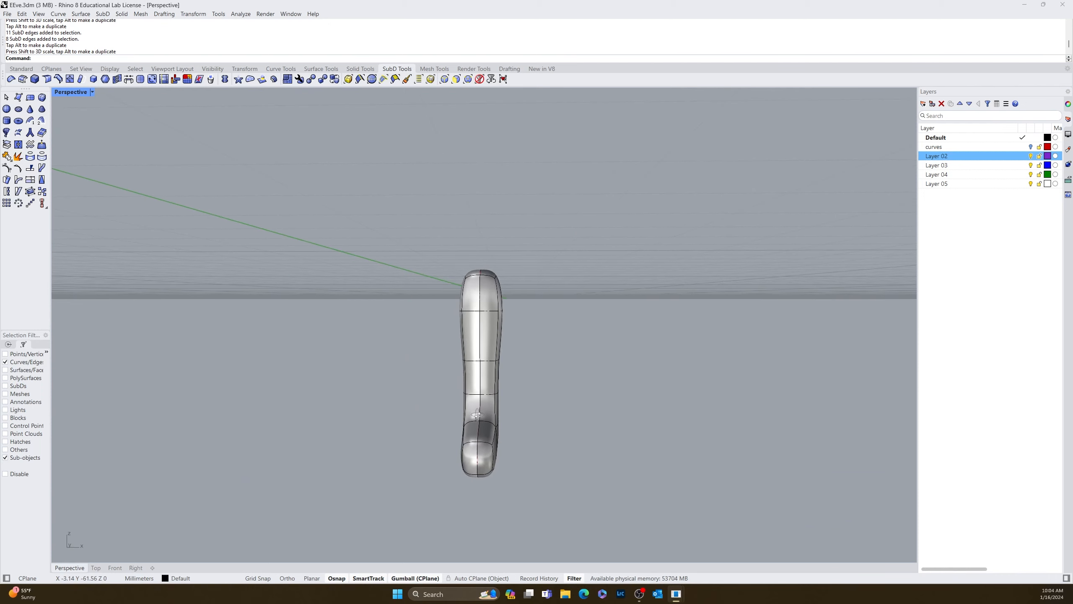
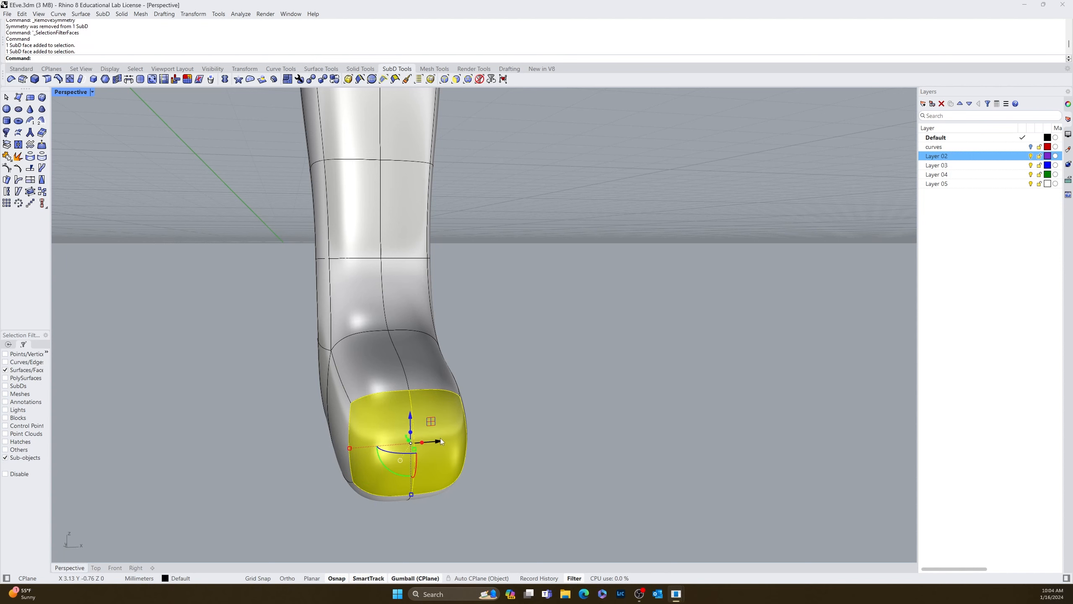
# Step: Subdivide the two selected faces at the front end of the foot with SubDivide
pyautogui.write('SubDivide')
pyautogui.press('Return')
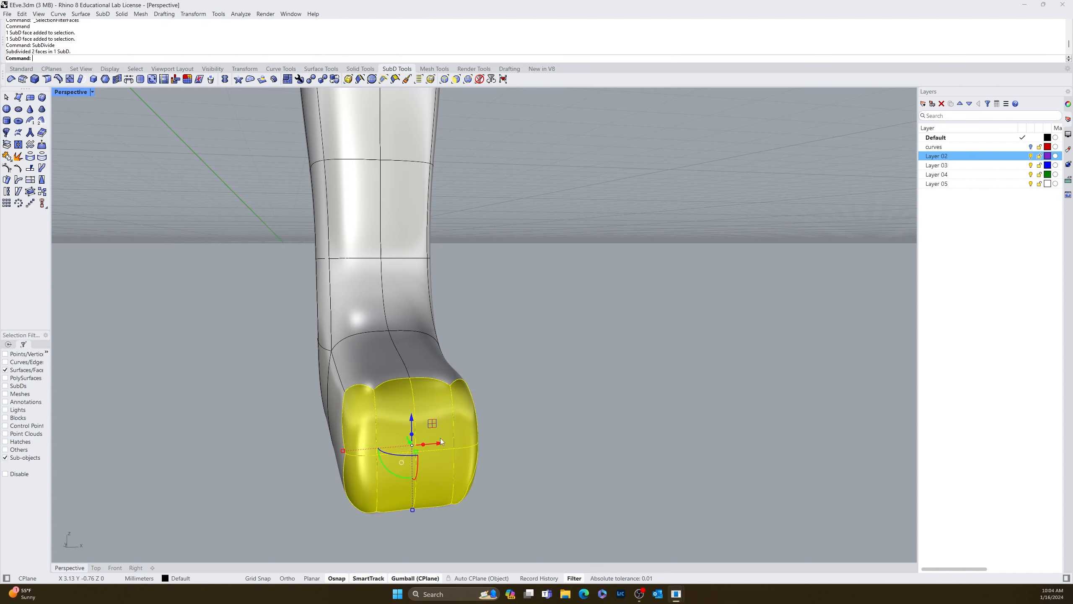
pyautogui.click(614, 459)
pyautogui.moveTo(614, 459); pyautogui.dragTo(524, 368, button='right')
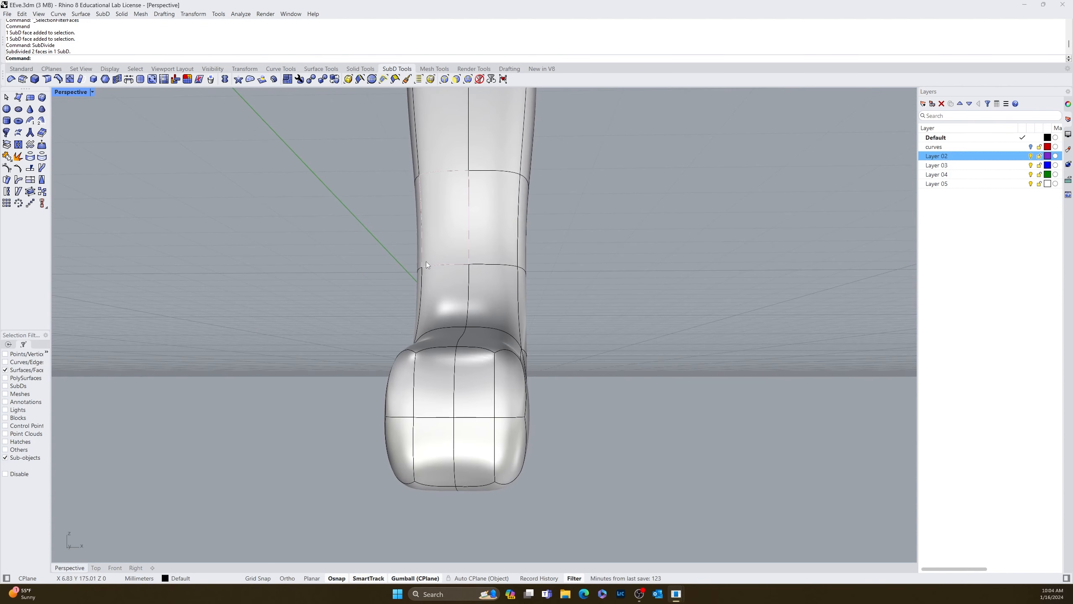
# Step: Delete the horizontal edge loop and the middle vertical edge across the subdivided front of the foot
pyautogui.scroll(3, 452, 465)
pyautogui.moveTo(385, 426); pyautogui.dragTo(406, 428, button='right')
pyautogui.keyDown('shift'); pyautogui.moveTo(316, 422); pyautogui.dragTo(329, 403, button='right'); pyautogui.keyUp('shift')
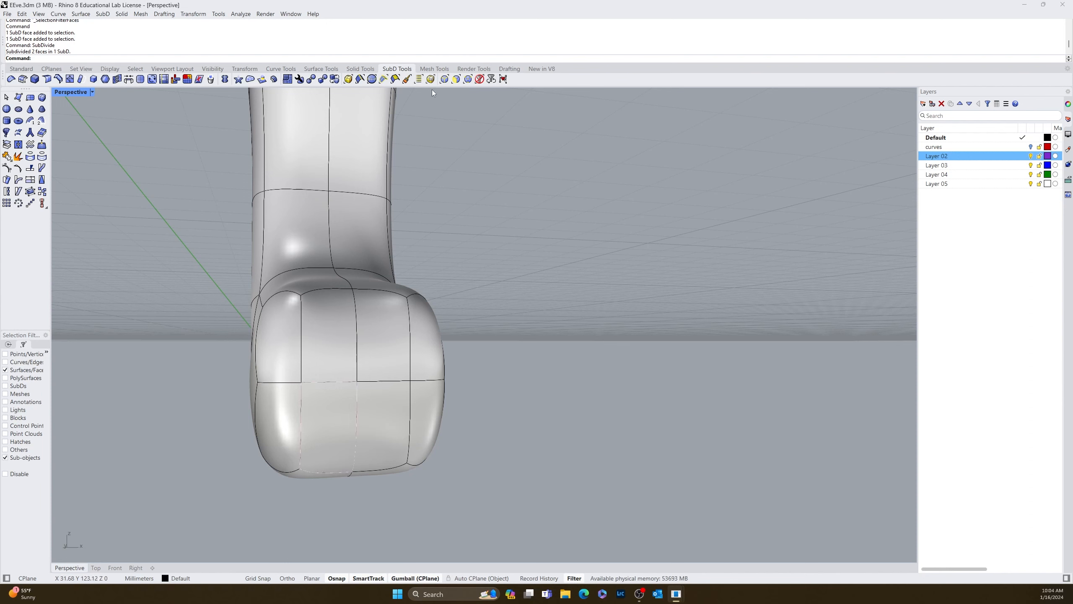
pyautogui.click(444, 79)
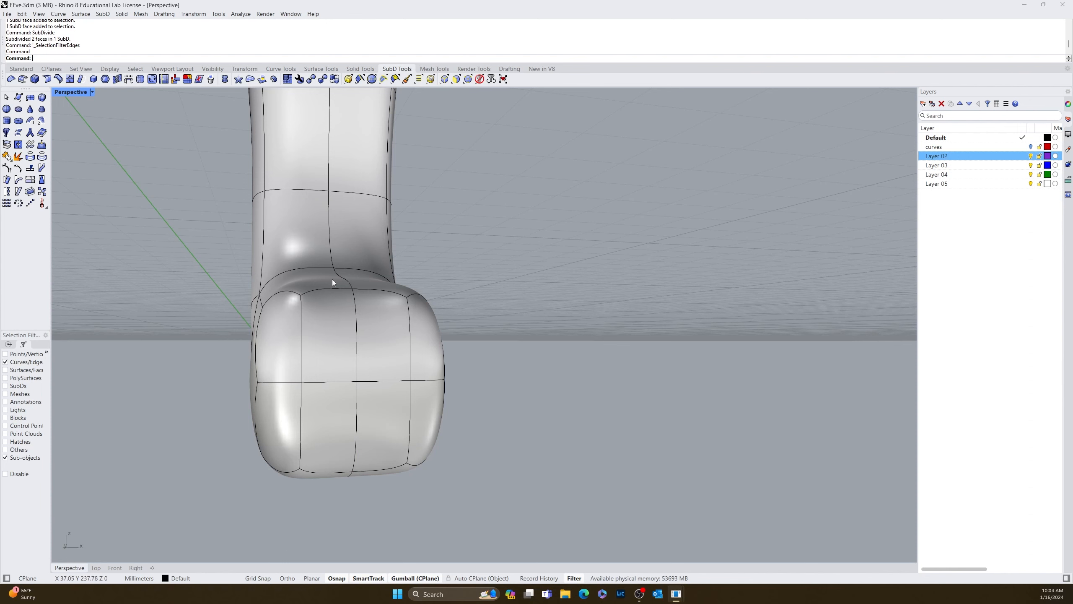
pyautogui.doubleClick(295, 384)
pyautogui.press('Delete')
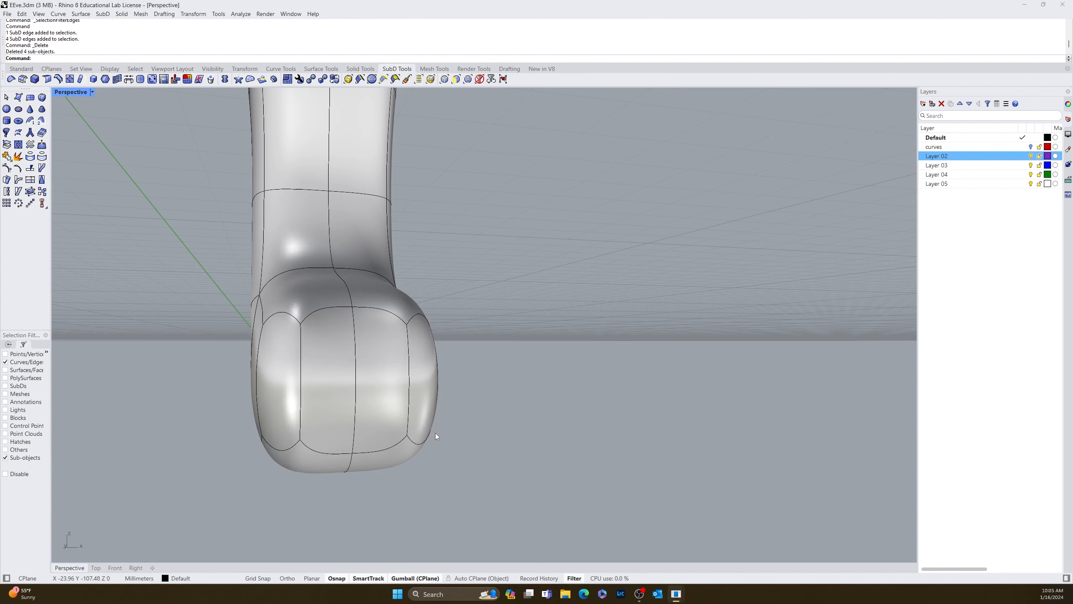
pyautogui.moveTo(350, 435); pyautogui.dragTo(577, 433, button='right')
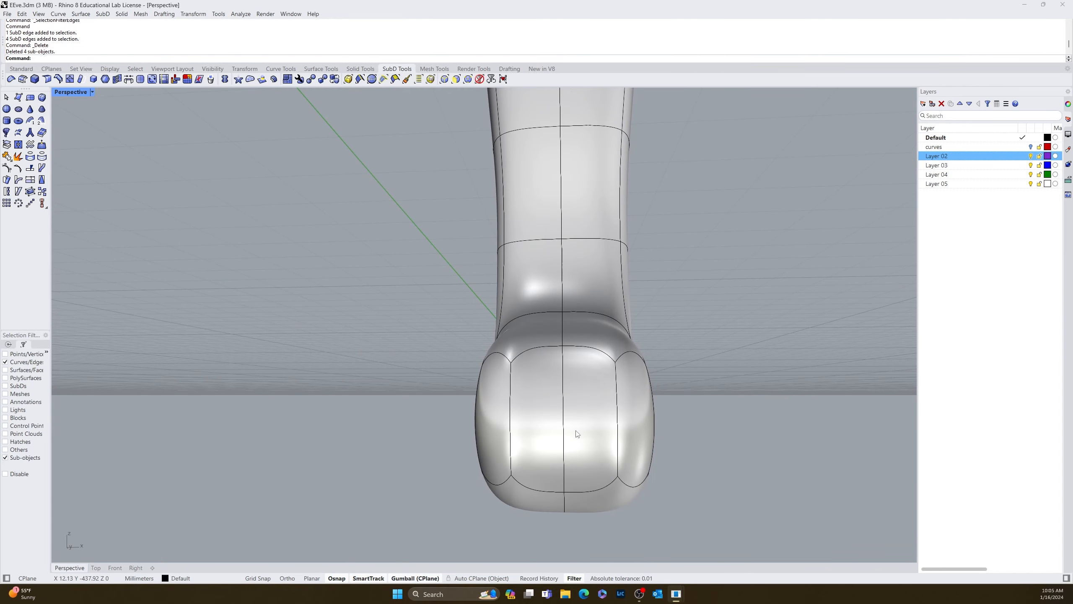
pyautogui.click(566, 435)
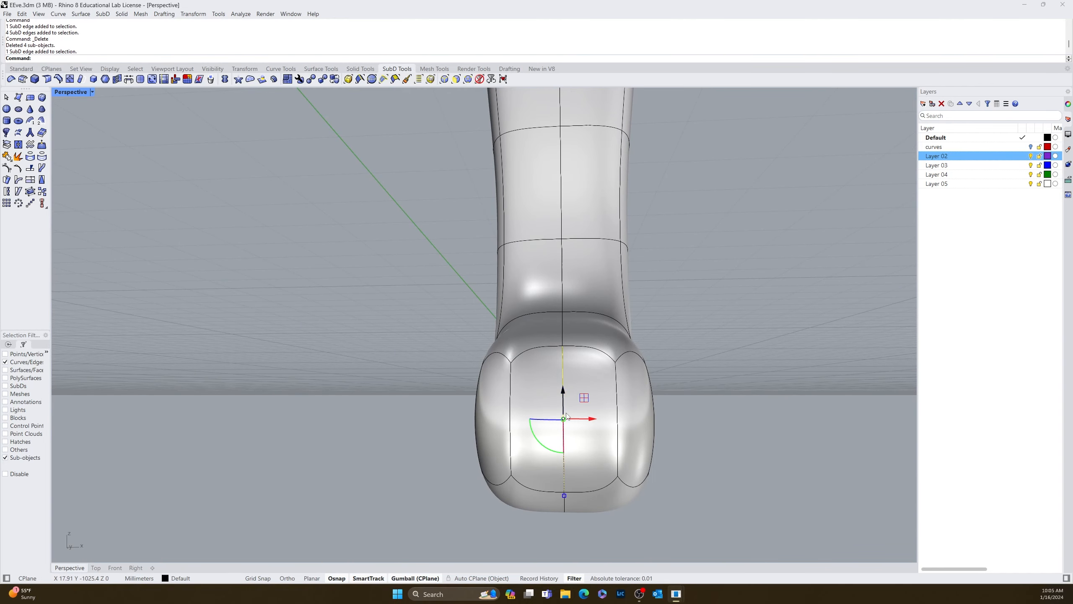
pyautogui.press('Delete')
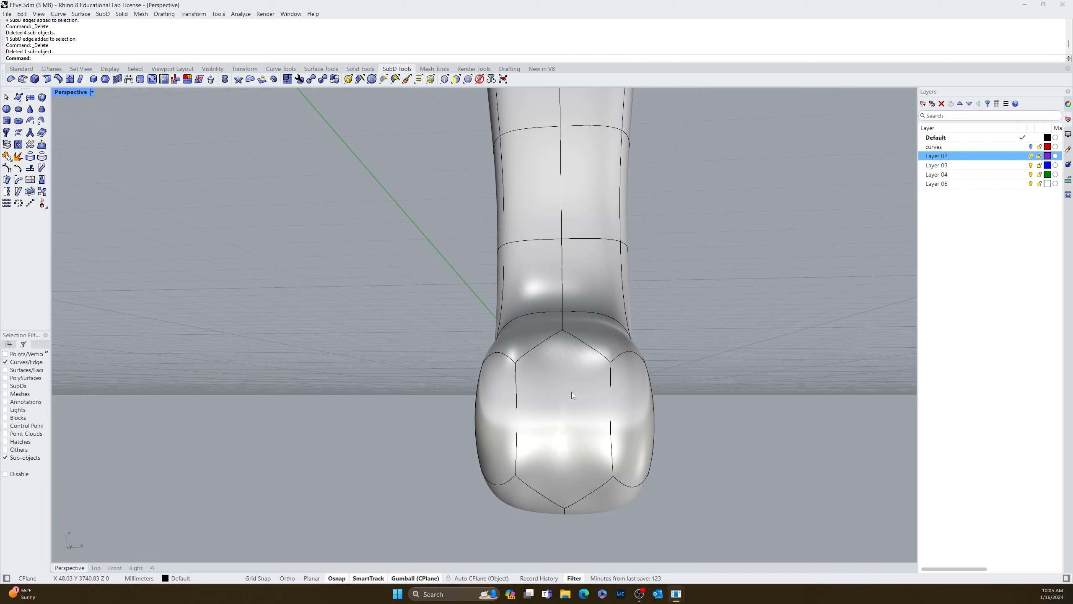
# Step: Limit selection to faces and extrude one outer face at the front of the foot forward along Y as a toe
pyautogui.moveTo(572, 395); pyautogui.dragTo(690, 359, button='right')
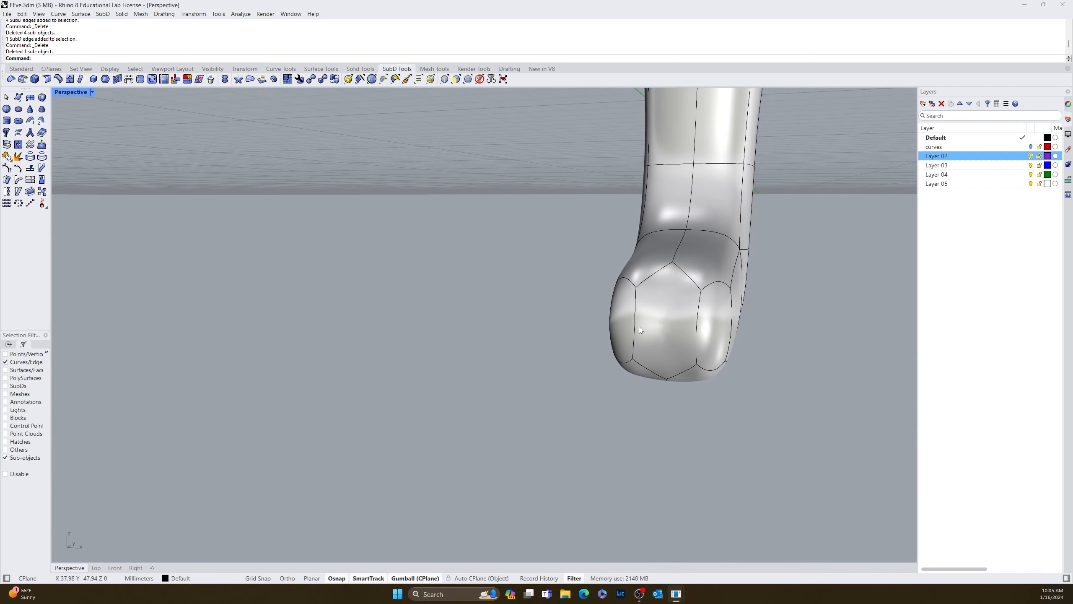
pyautogui.click(455, 81)
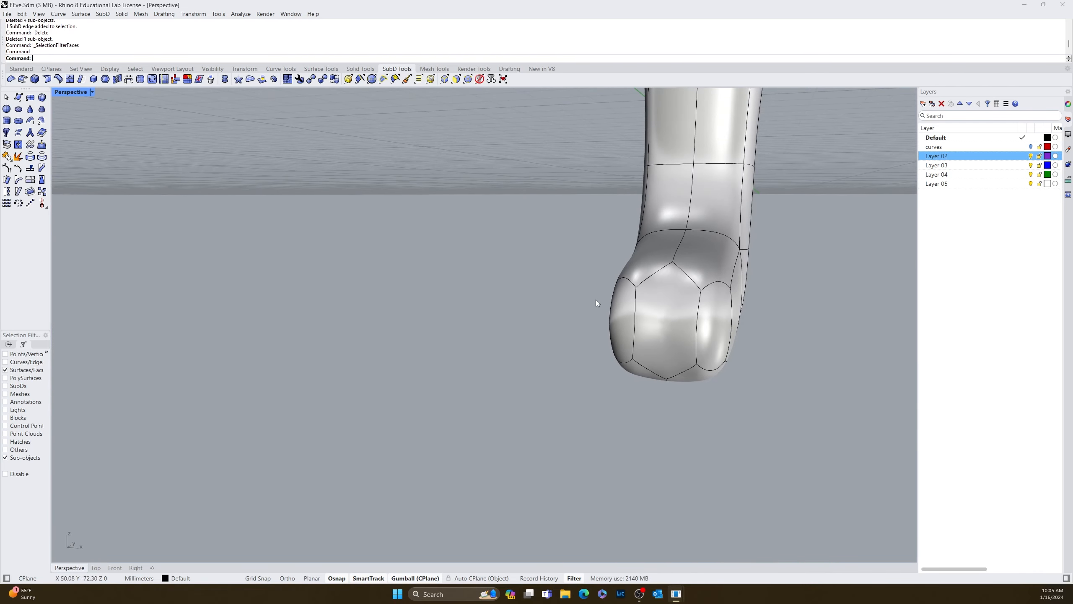
pyautogui.click(615, 316)
pyautogui.scroll(2, 611, 327)
pyautogui.moveTo(611, 327); pyautogui.dragTo(828, 352, button='right')
pyautogui.moveTo(797, 346); pyautogui.dragTo(766, 364)
pyautogui.moveTo(766, 365); pyautogui.dragTo(660, 398, button='right')
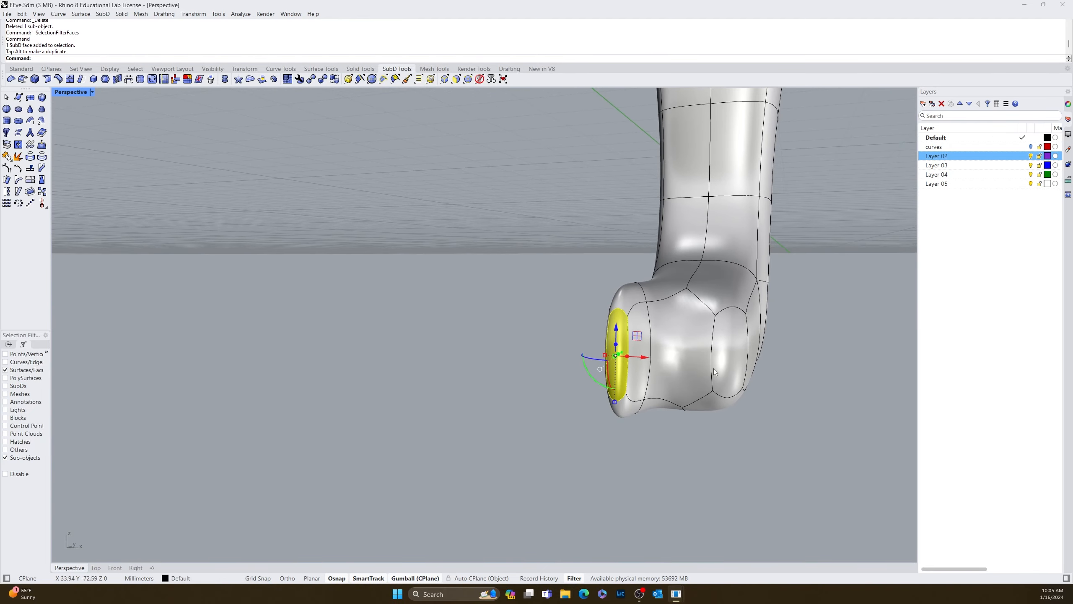
# Step: Extrude the middle and the remaining outer face at the front of the foot forward along Y as two more toes
pyautogui.click(699, 362)
pyautogui.moveTo(728, 365); pyautogui.dragTo(690, 384, button='right')
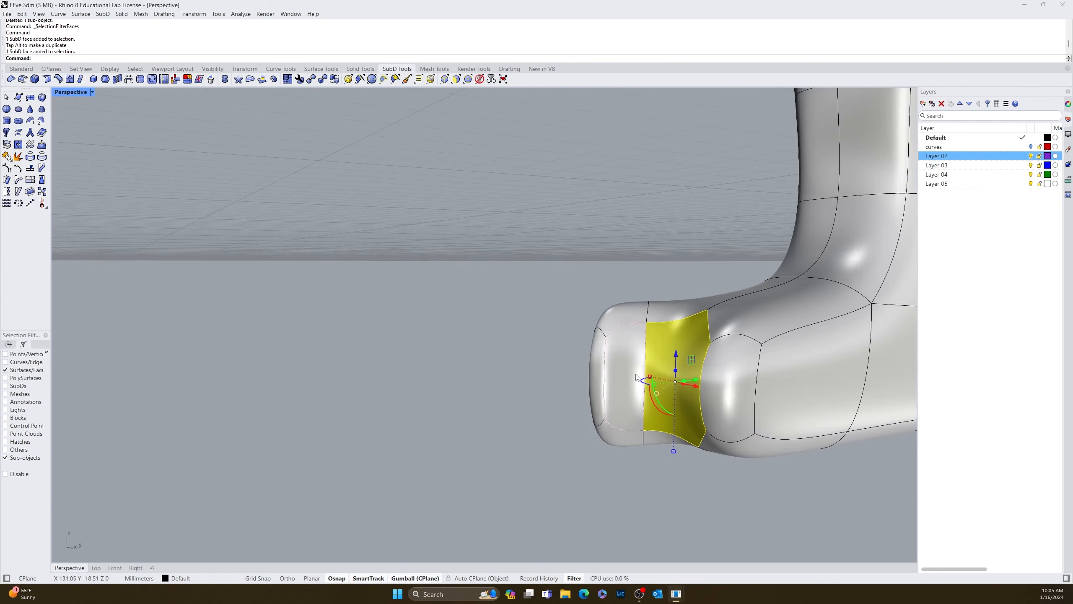
pyautogui.moveTo(686, 382); pyautogui.dragTo(652, 392)
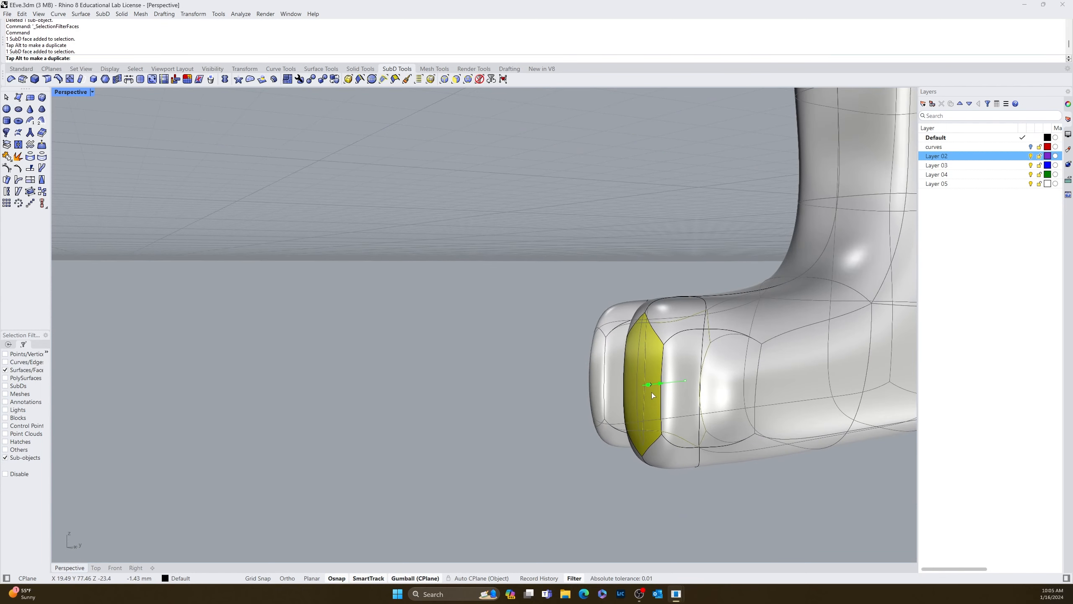
pyautogui.press('Escape')
pyautogui.moveTo(696, 454); pyautogui.dragTo(693, 375, button='right')
pyautogui.click(693, 376)
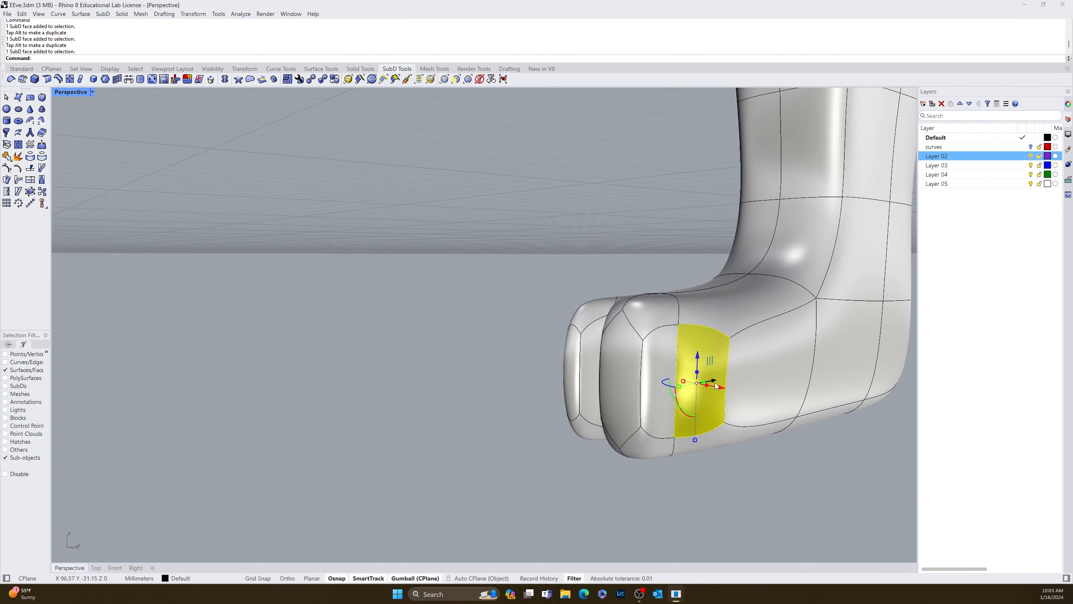
pyautogui.moveTo(703, 383); pyautogui.dragTo(670, 388)
pyautogui.press('Escape')
# Step: Select all the faces at the front of the three toes and shift them back along Y to shorten the toes
pyautogui.moveTo(439, 477); pyautogui.dragTo(586, 475, button='right')
pyautogui.moveTo(331, 494); pyautogui.dragTo(447, 499, button='right')
pyautogui.moveTo(325, 509); pyautogui.dragTo(382, 497, button='right')
pyautogui.scroll(-7, 367, 498)
pyautogui.moveTo(383, 500); pyautogui.dragTo(468, 412)
pyautogui.moveTo(468, 414); pyautogui.dragTo(402, 465, button='right')
pyautogui.moveTo(399, 455); pyautogui.dragTo(373, 460)
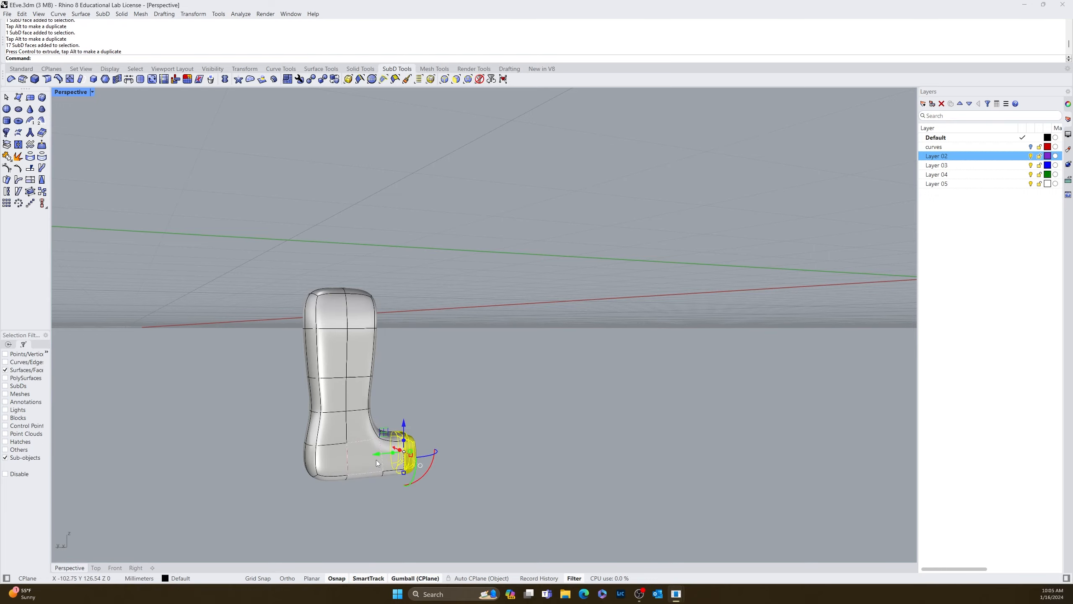
pyautogui.click(533, 475)
pyautogui.moveTo(537, 474); pyautogui.dragTo(413, 488, button='right')
pyautogui.scroll(7, 436, 430)
pyautogui.moveTo(371, 457); pyautogui.dragTo(468, 417, button='right')
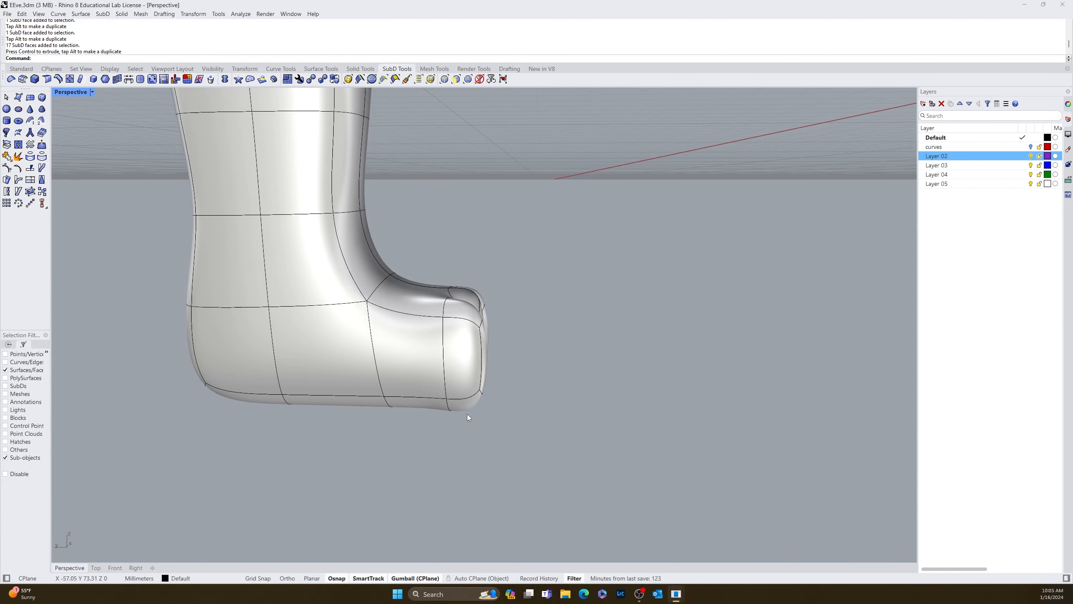
# Step: Show all hidden objects and reset the selection filter so whole objects can be selected again
pyautogui.scroll(-10, 416, 449)
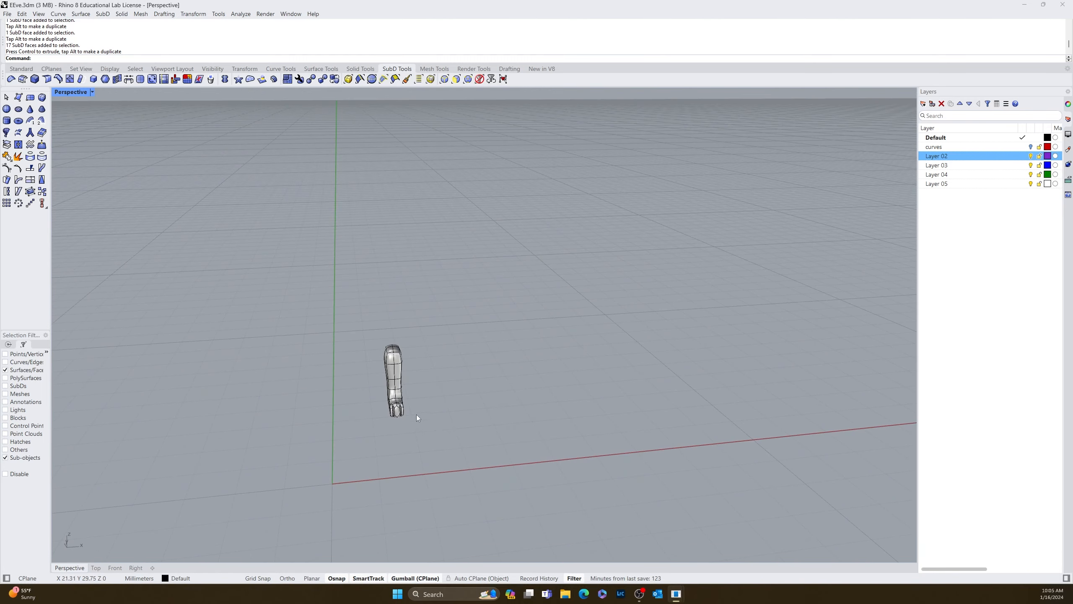
pyautogui.middleClick(367, 301)
pyautogui.rightClick(352, 287)
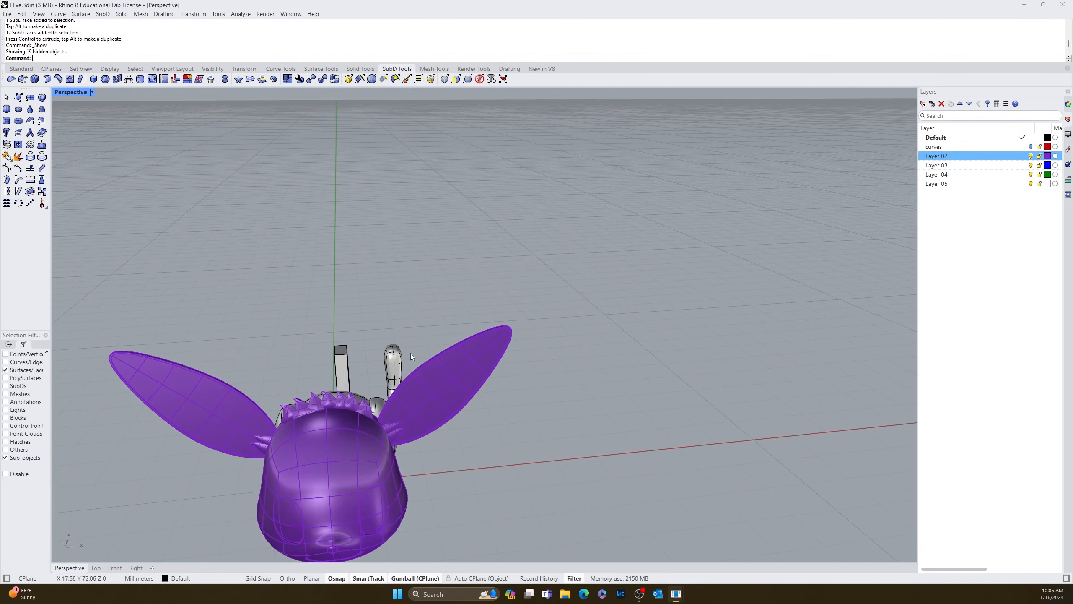
pyautogui.moveTo(411, 353); pyautogui.dragTo(346, 383, button='right')
pyautogui.click(520, 309)
pyautogui.press('Escape')
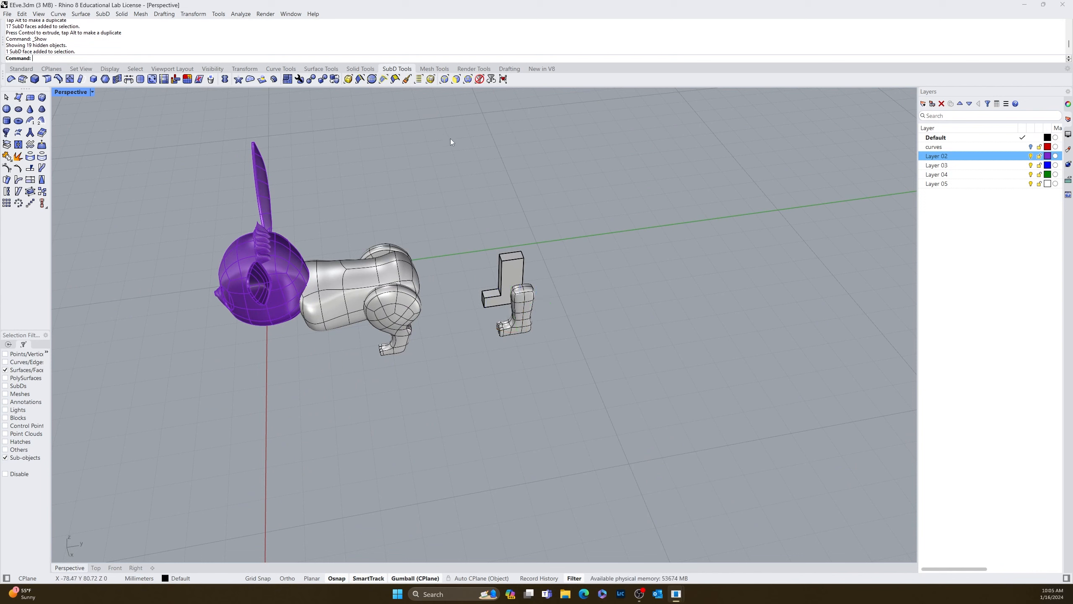
pyautogui.click(491, 79)
pyautogui.doubleClick(483, 81)
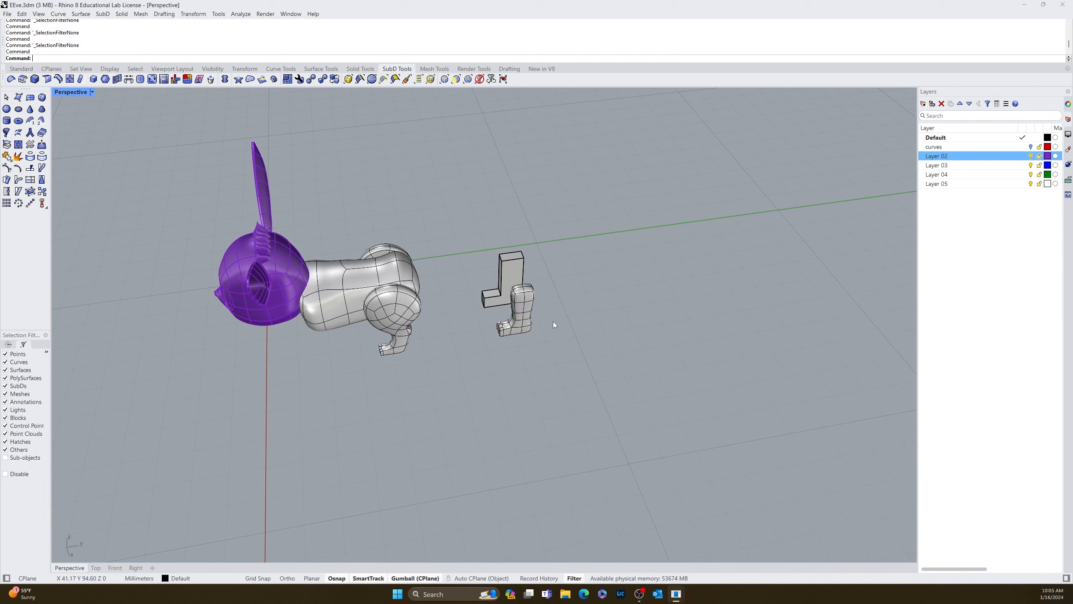
# Step: Move the finished front leg along Y to the front of the body, beside the chest
pyautogui.click(527, 309)
pyautogui.moveTo(540, 306); pyautogui.dragTo(351, 337)
pyautogui.click(479, 372)
pyautogui.moveTo(480, 372); pyautogui.dragTo(296, 346, button='right')
# Step: Delete the leftover L-shaped extrusion behind the character and its closed profile curve
pyautogui.scroll(-6, 493, 396)
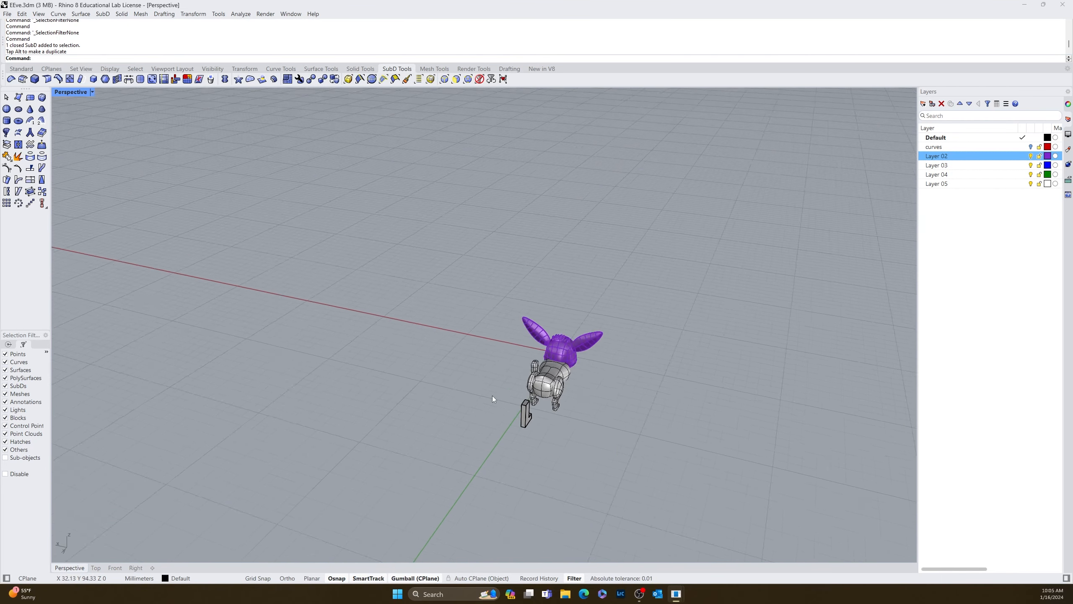
pyautogui.scroll(8, 529, 383)
pyautogui.click(416, 448)
pyautogui.press('Delete')
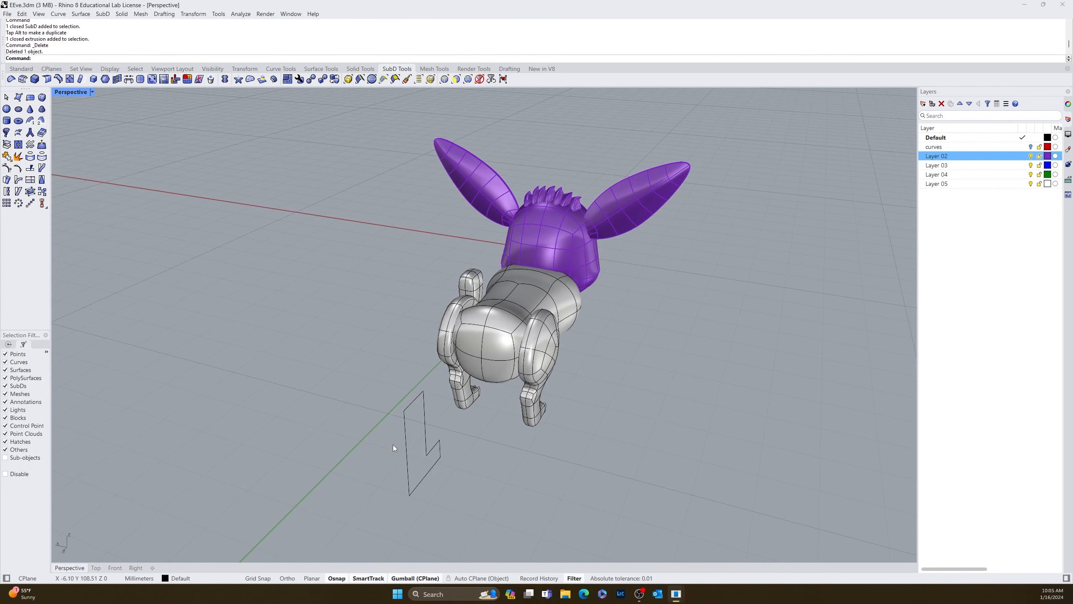
pyautogui.moveTo(426, 397); pyautogui.dragTo(395, 421)
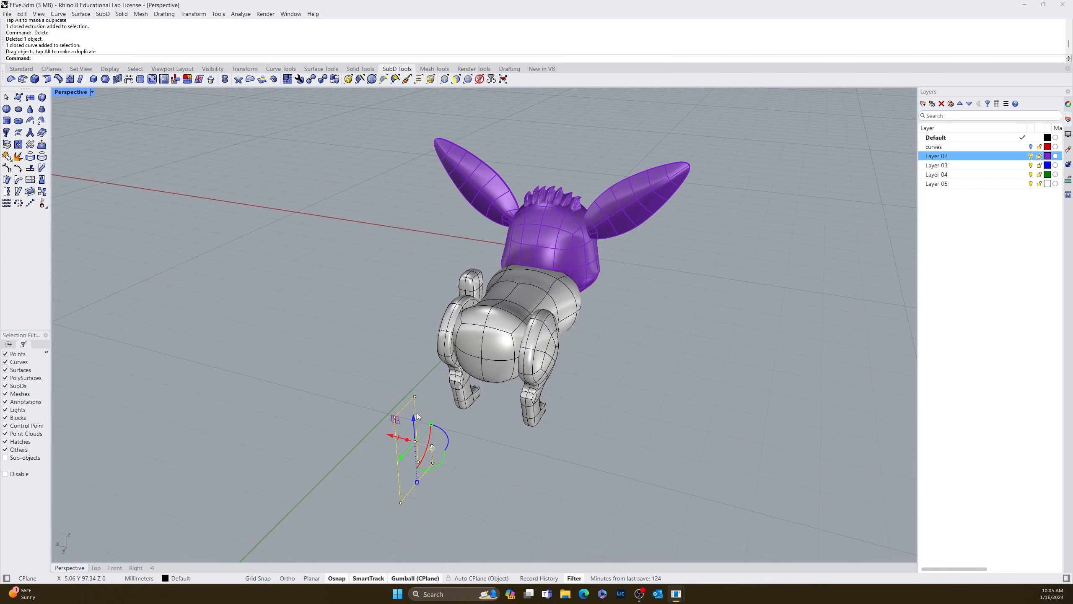
pyautogui.press('Delete')
# Step: Move the front leg inward so that it sits against the side of the chest
pyautogui.moveTo(381, 377); pyautogui.dragTo(571, 356, button='right')
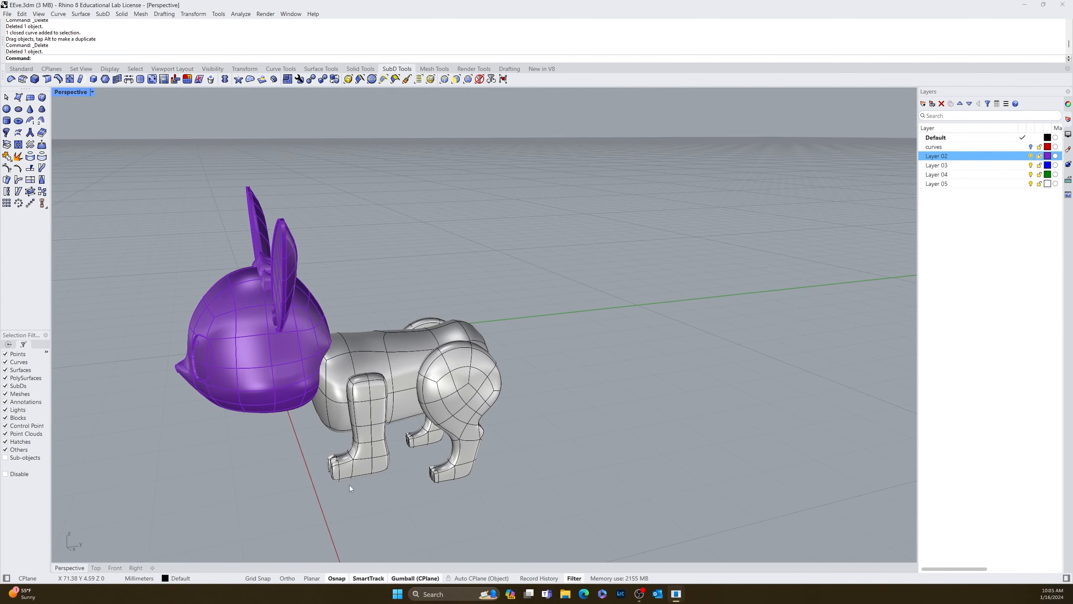
pyautogui.moveTo(349, 485); pyautogui.dragTo(478, 414, button='right')
pyautogui.click(480, 413)
pyautogui.moveTo(501, 405); pyautogui.dragTo(463, 407)
pyautogui.moveTo(462, 406); pyautogui.dragTo(550, 415, button='right')
pyautogui.moveTo(566, 411); pyautogui.dragTo(550, 418)
pyautogui.click(672, 452)
pyautogui.moveTo(673, 452); pyautogui.dragTo(528, 454, button='right')
# Step: Stretch the front leg vertically with a one-directional scale and lower it level with the hind feet
pyautogui.click(338, 418)
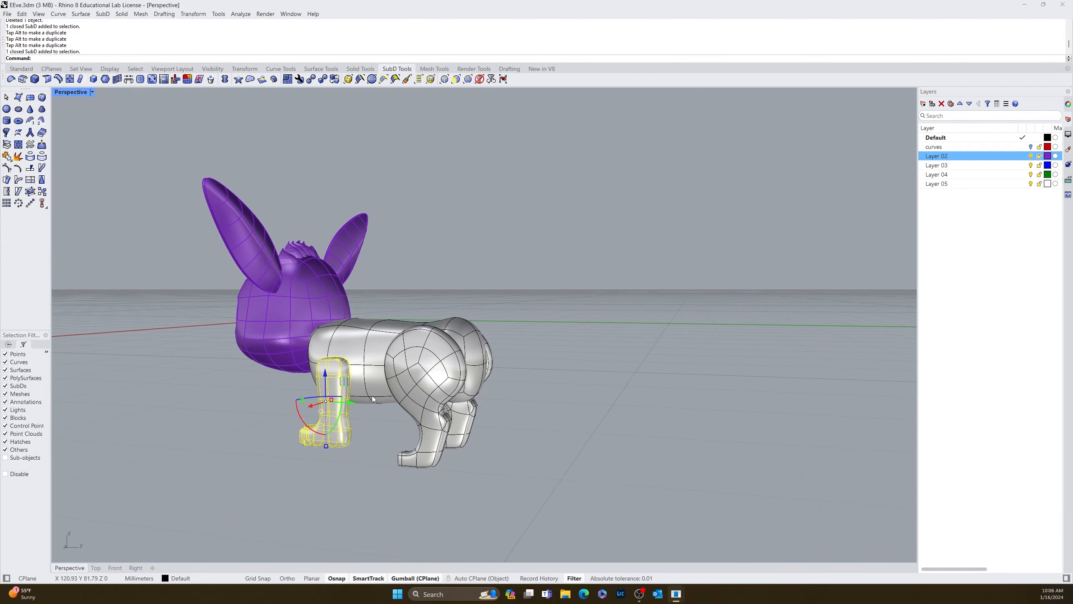
pyautogui.moveTo(373, 400)
pyautogui.mouseDown(button='right')
pyautogui.moveTo(360, 438)
pyautogui.moveTo(367, 404)
pyautogui.moveTo(393, 392)
pyautogui.mouseUp(button='right')
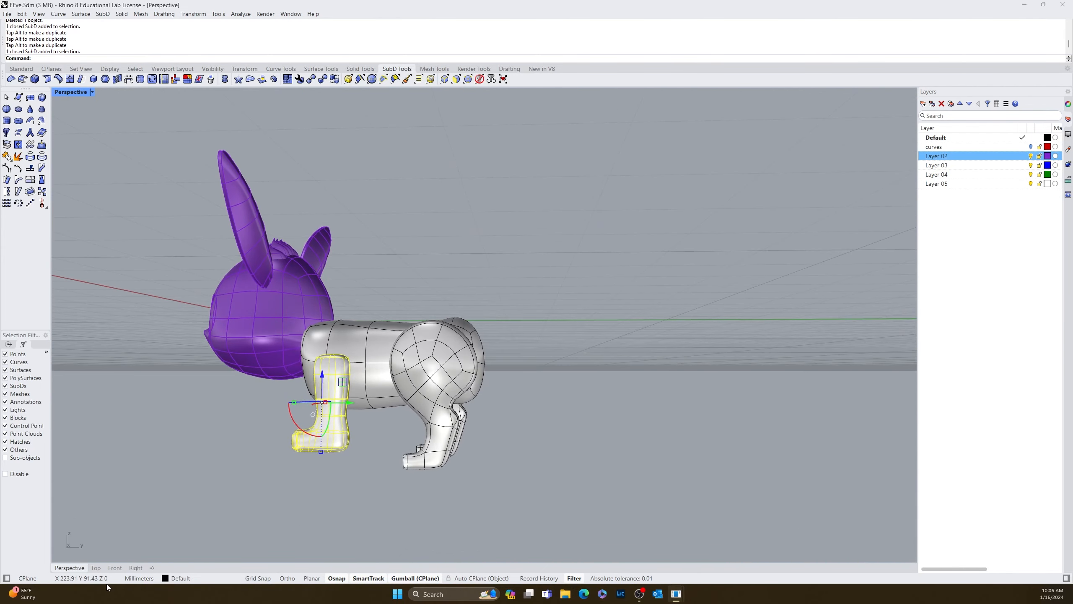
pyautogui.click(136, 568)
pyautogui.scroll(-5, 262, 463)
pyautogui.scroll(5, 274, 444)
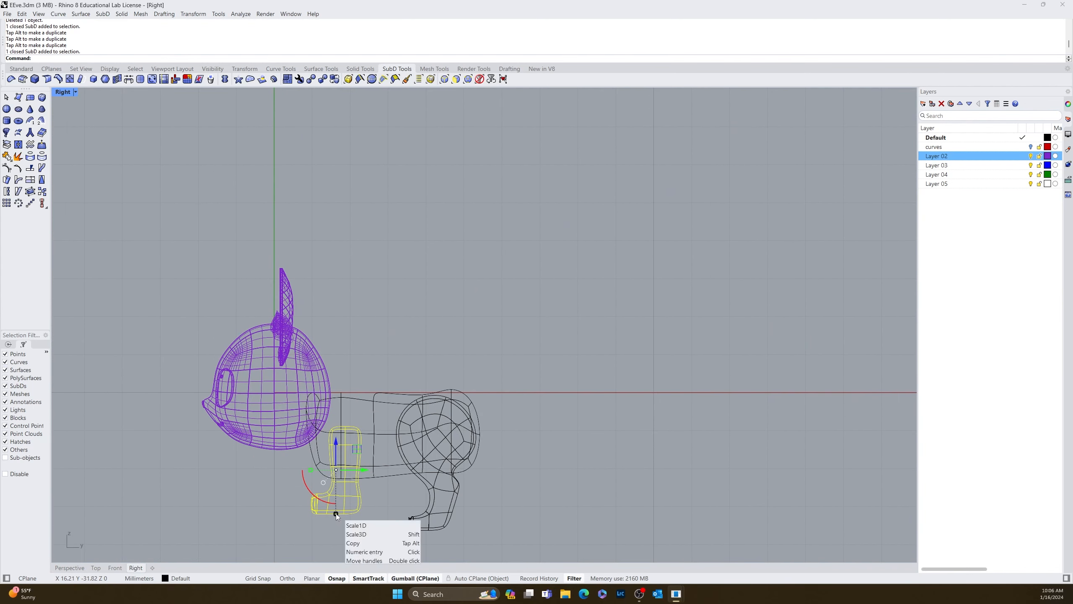
pyautogui.moveTo(342, 512); pyautogui.dragTo(343, 527)
pyautogui.click(380, 520)
pyautogui.click(348, 495)
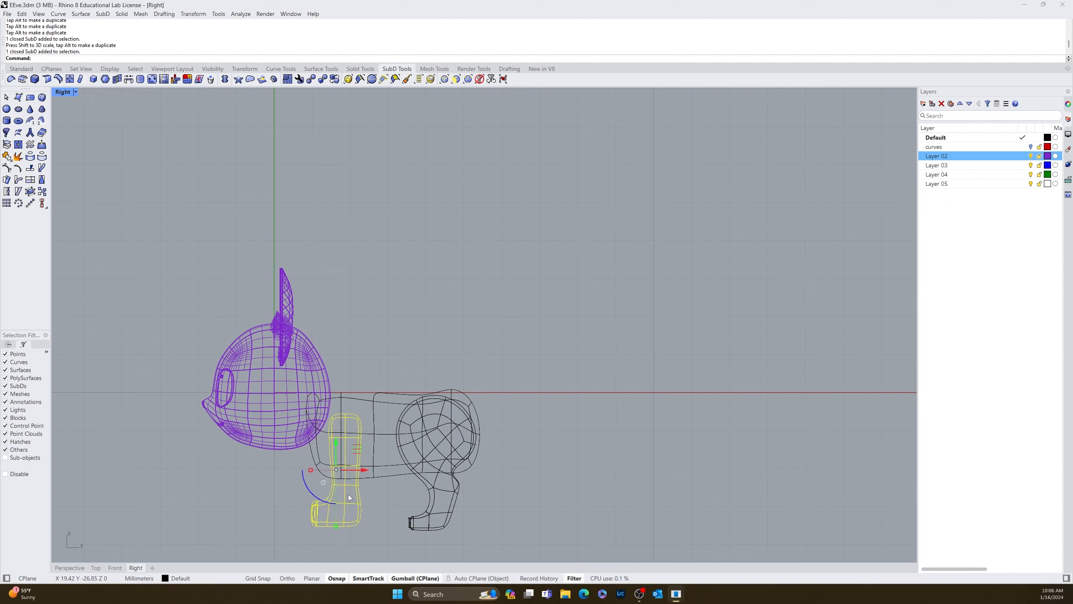
pyautogui.moveTo(340, 451); pyautogui.dragTo(339, 455)
pyautogui.click(377, 530)
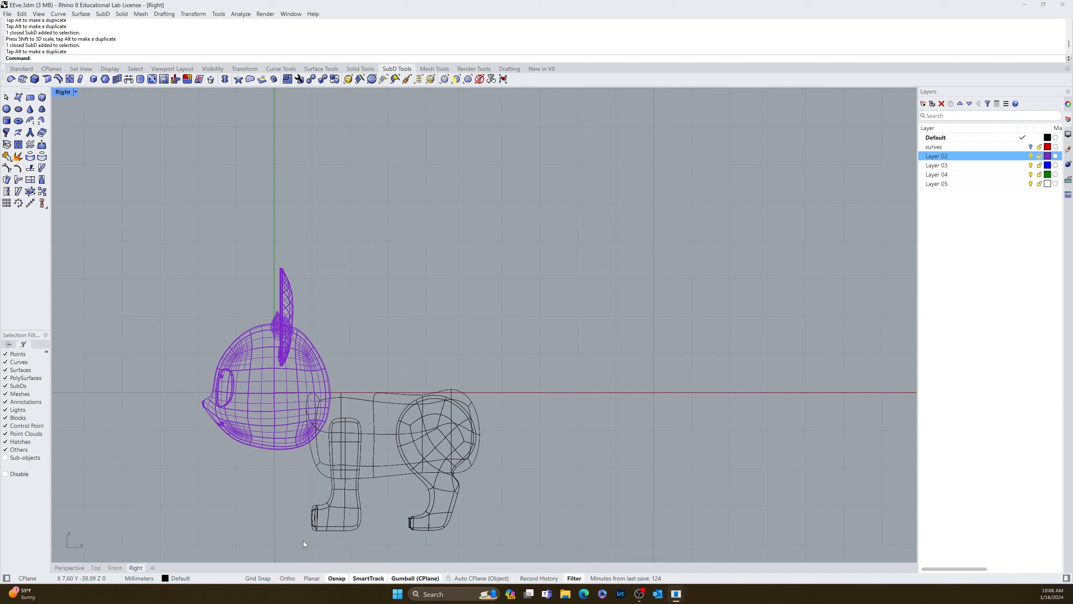
# Step: Select the whole foot portion of the front leg and scale it in along Y to shorten the foot
pyautogui.keyDown('ctrl'); pyautogui.keyDown('shift'); pyautogui.moveTo(292, 546); pyautogui.dragTo(383, 498); pyautogui.keyUp('shift'); pyautogui.keyUp('ctrl')
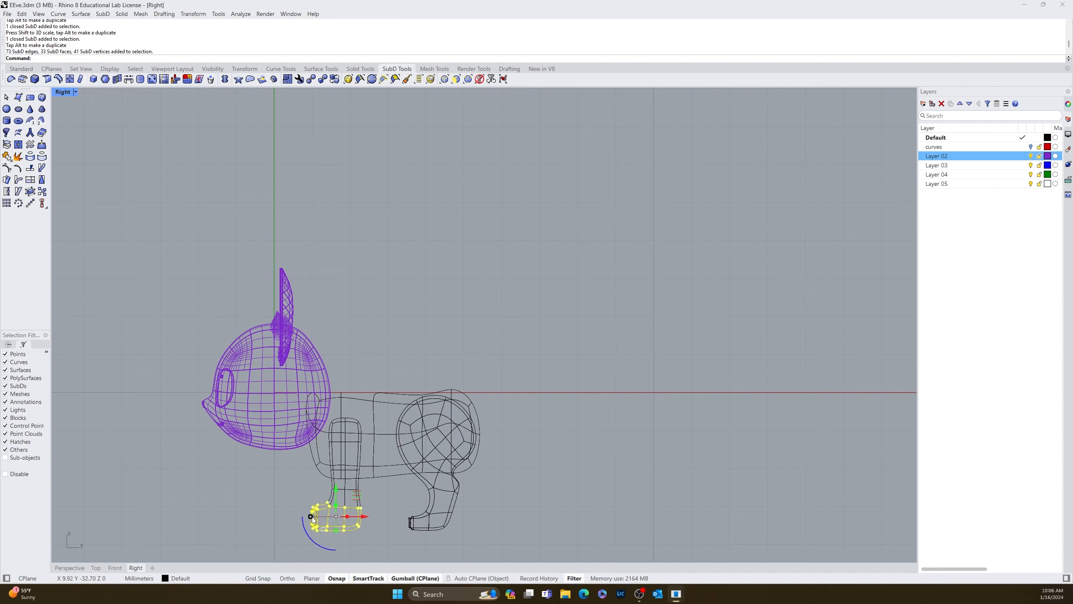
pyautogui.moveTo(311, 517); pyautogui.dragTo(318, 517)
pyautogui.scroll(5, 358, 542)
pyautogui.click(358, 543)
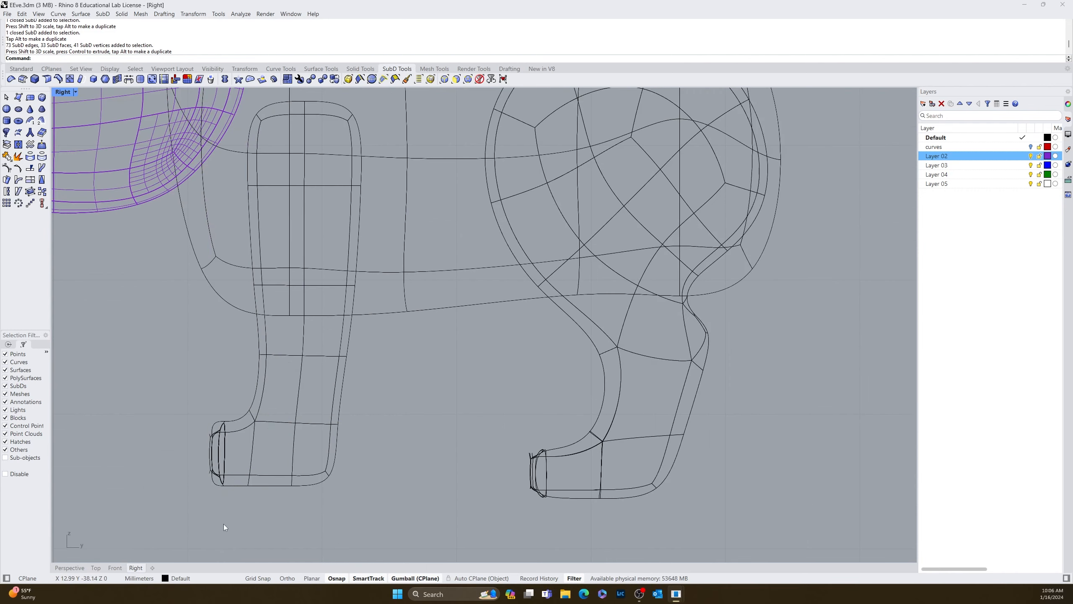
# Step: Select the sub-objects on the underside of the front foot and move them up along Z to make the foot shallower
pyautogui.click(73, 567)
pyautogui.moveTo(162, 546)
pyautogui.mouseDown(button='right')
pyautogui.moveTo(181, 534)
pyautogui.moveTo(395, 540)
pyautogui.moveTo(421, 522)
pyautogui.moveTo(559, 495)
pyautogui.mouseUp(button='right')
pyautogui.scroll(5, 519, 507)
pyautogui.scroll(2, 519, 509)
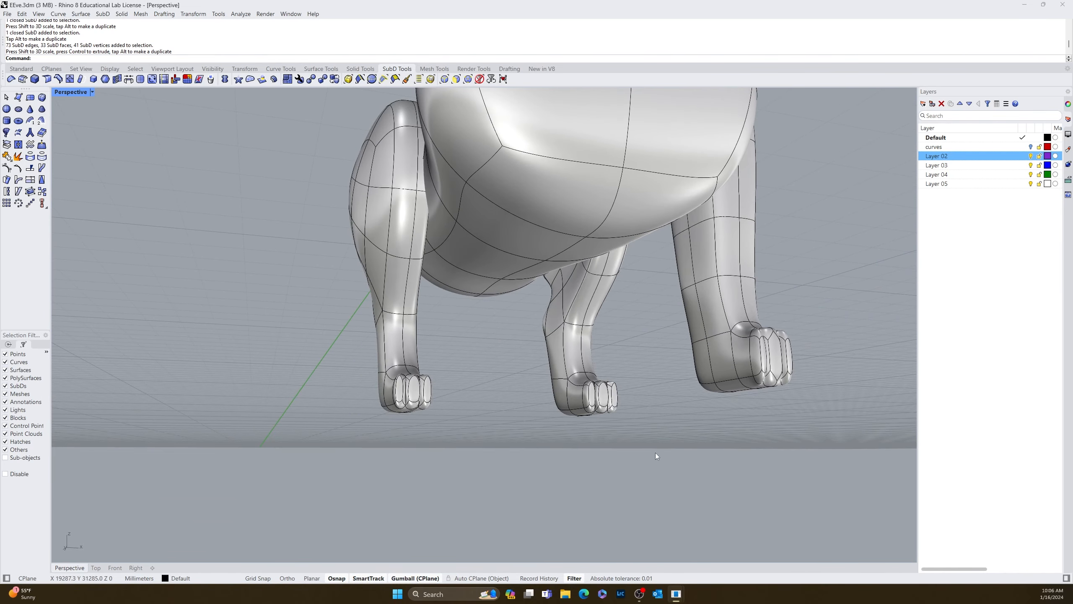
pyautogui.keyDown('ctrl'); pyautogui.keyDown('shift'); pyautogui.moveTo(675, 444); pyautogui.dragTo(829, 363); pyautogui.keyUp('shift'); pyautogui.keyUp('ctrl')
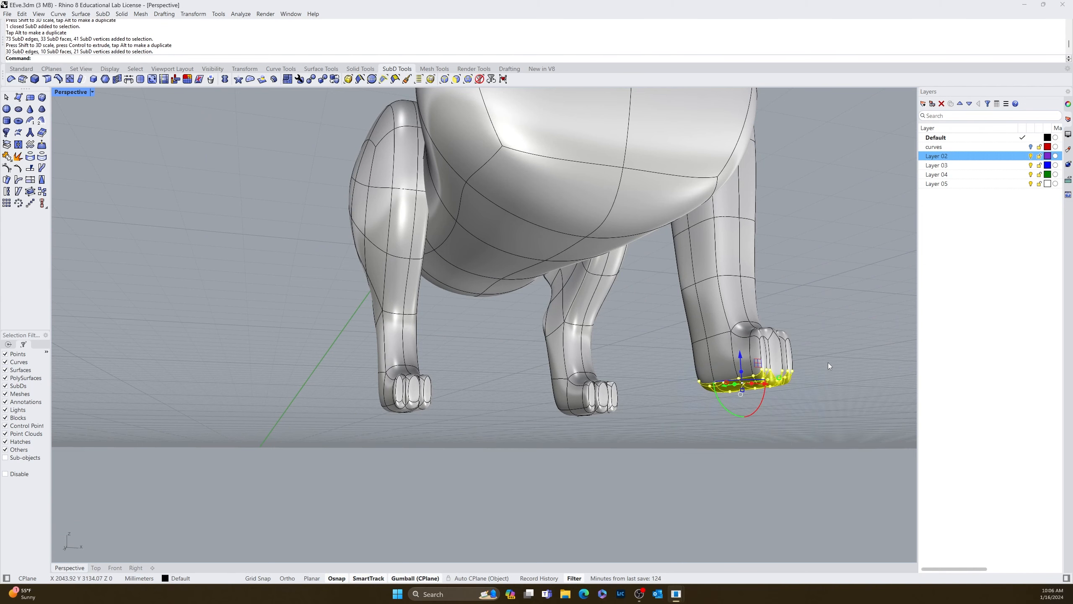
pyautogui.moveTo(828, 362); pyautogui.dragTo(760, 423, button='right')
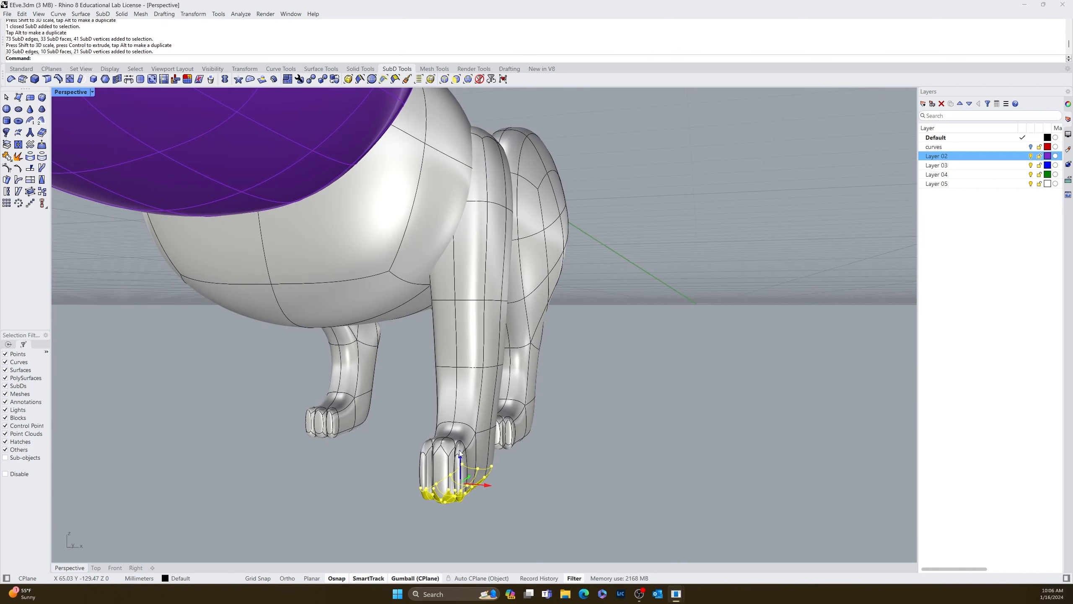
pyautogui.moveTo(460, 454); pyautogui.dragTo(462, 436)
pyautogui.click(609, 491)
# Step: Select the toe ends of both hind feet and pull them back along Y toward the heels
pyautogui.moveTo(609, 491); pyautogui.dragTo(744, 486, button='right')
pyautogui.scroll(3, 636, 436)
pyautogui.scroll(2, 635, 437)
pyautogui.moveTo(636, 436); pyautogui.dragTo(678, 398, button='right')
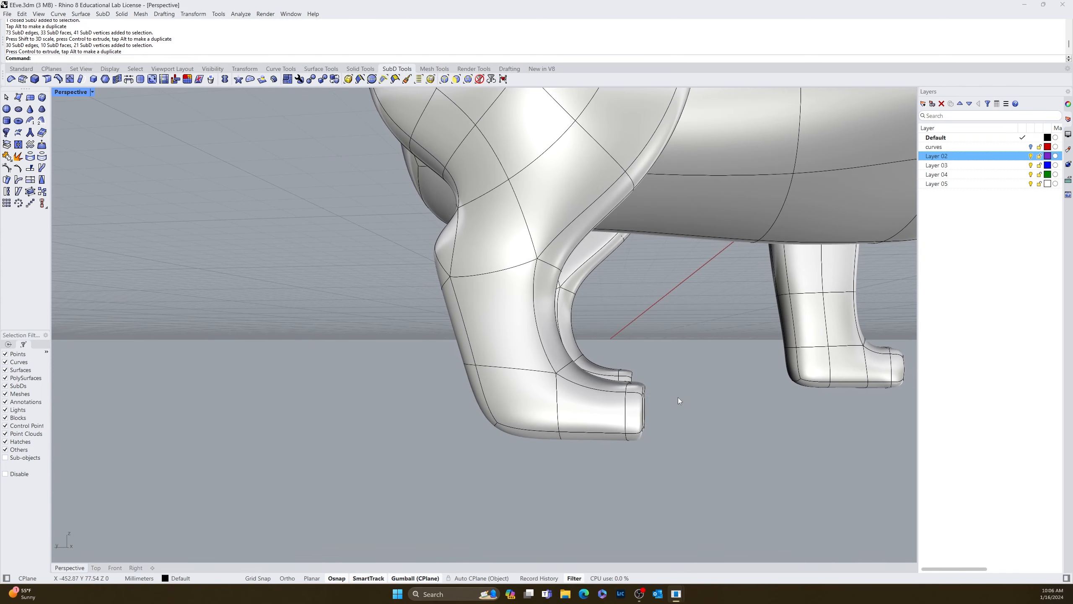
pyautogui.moveTo(586, 492); pyautogui.dragTo(677, 361)
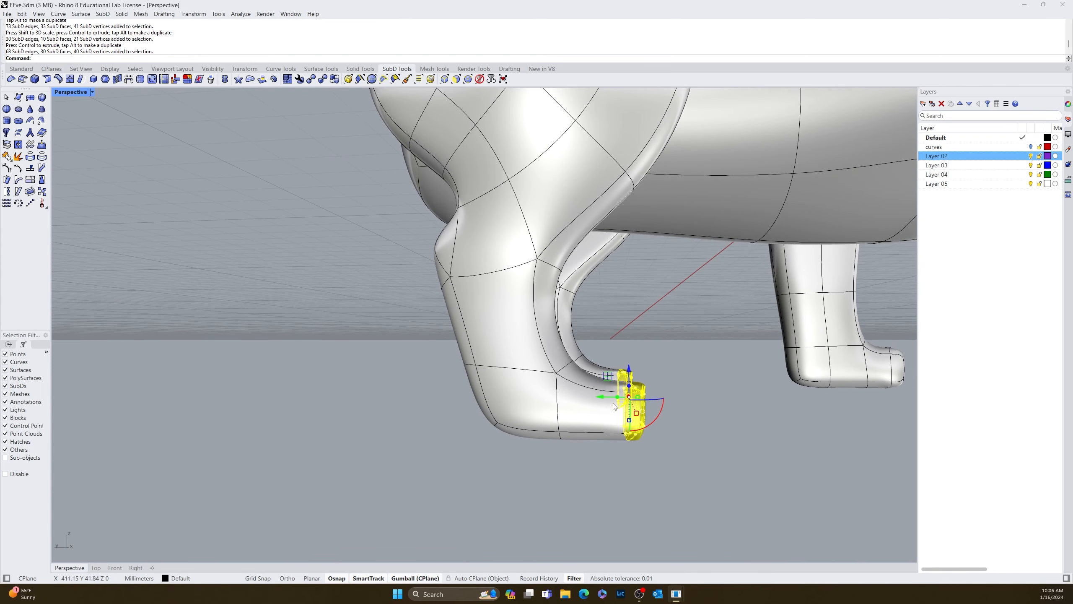
pyautogui.moveTo(600, 397); pyautogui.dragTo(588, 397)
pyautogui.click(699, 434)
# Step: Mirror the front leg across the Y axis from the origin (0) to create the opposite front leg
pyautogui.moveTo(699, 434); pyautogui.dragTo(376, 398, button='right')
pyautogui.scroll(-8, 492, 433)
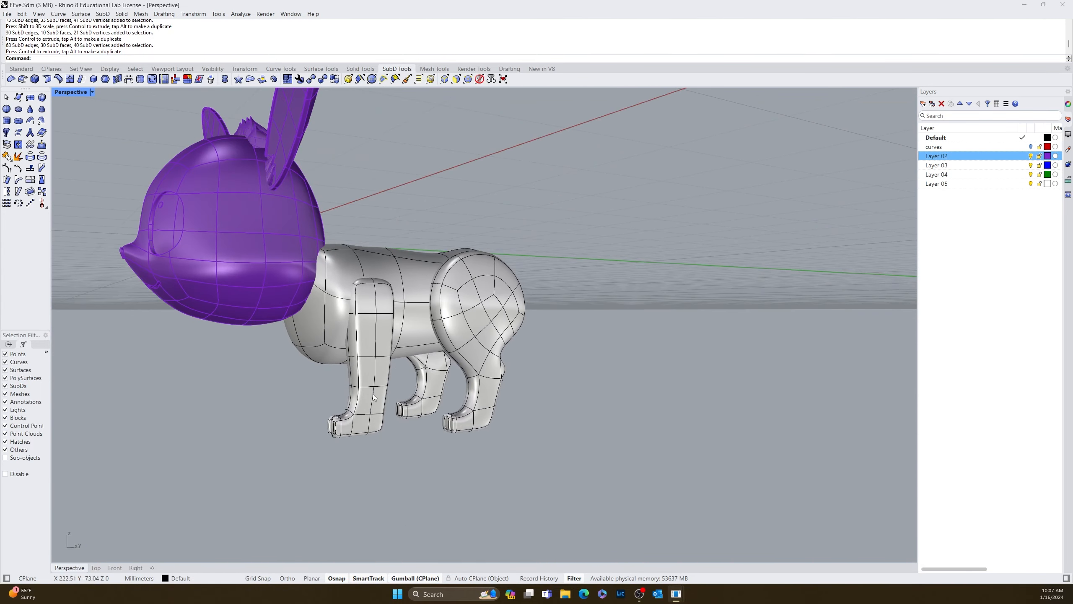
pyautogui.moveTo(239, 392); pyautogui.dragTo(358, 347, button='right')
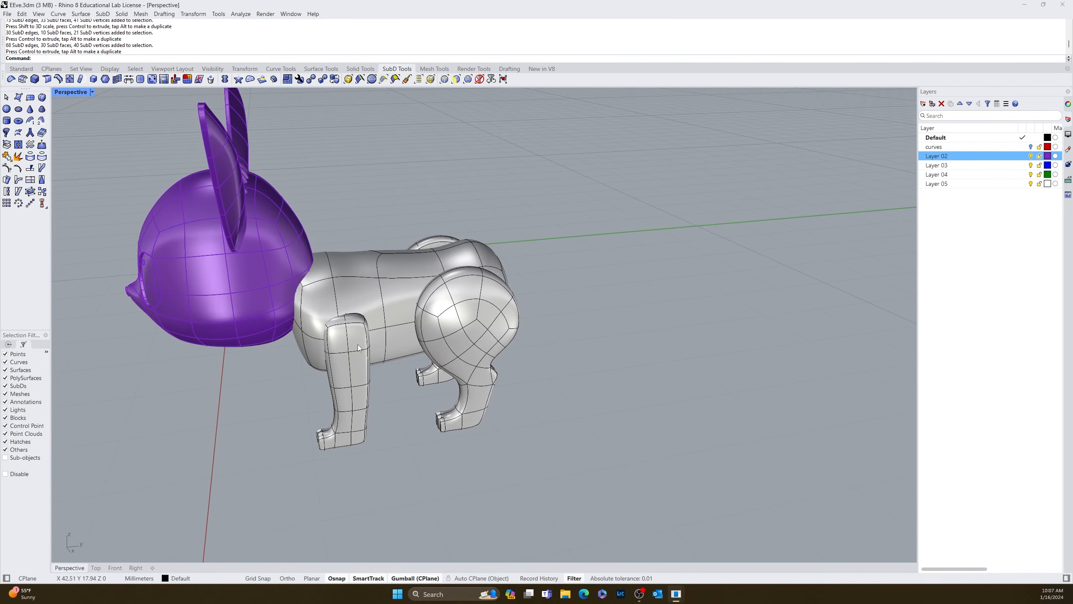
pyautogui.click(358, 348)
pyautogui.click(391, 405)
pyautogui.moveTo(391, 406)
pyautogui.mouseDown(button='right')
pyautogui.moveTo(357, 389)
pyautogui.moveTo(389, 353)
pyautogui.moveTo(404, 410)
pyautogui.mouseUp(button='right')
pyautogui.click(355, 383)
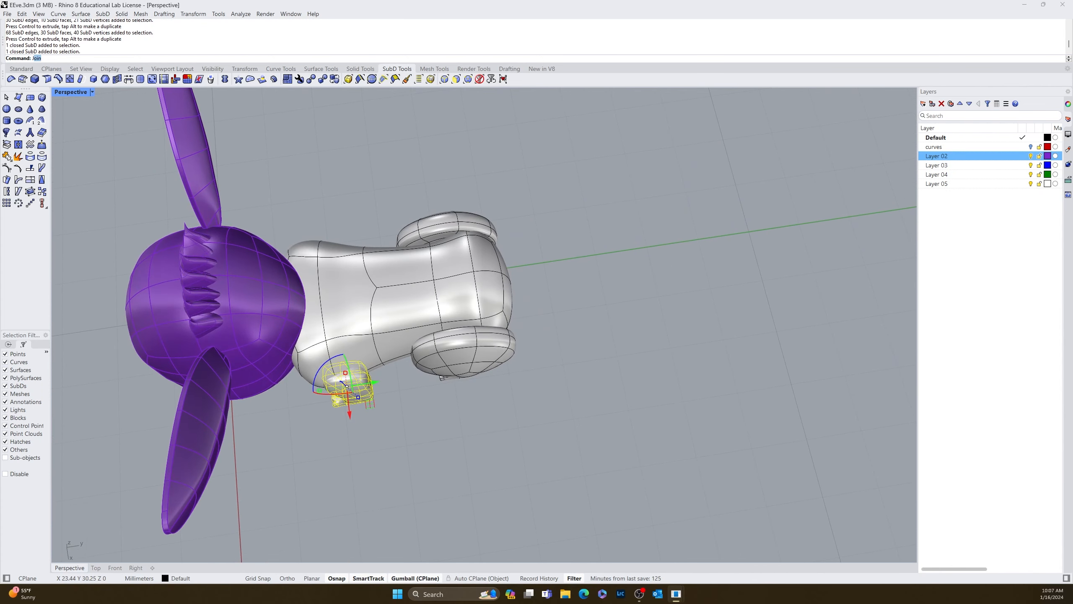
pyautogui.write('Mirror')
pyautogui.press('Return')
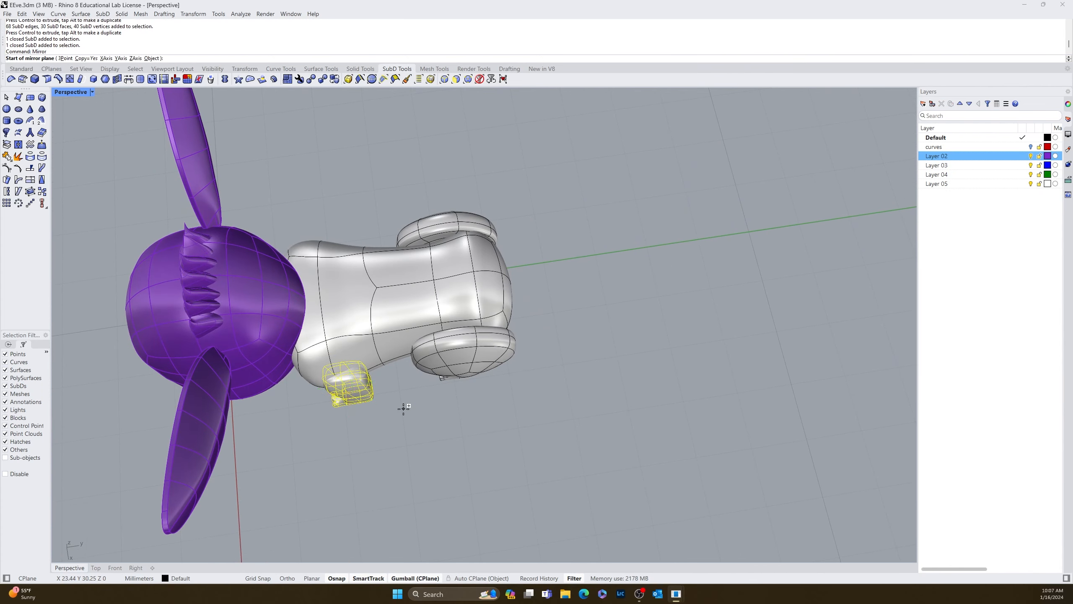
pyautogui.write('0')
pyautogui.press('Return')
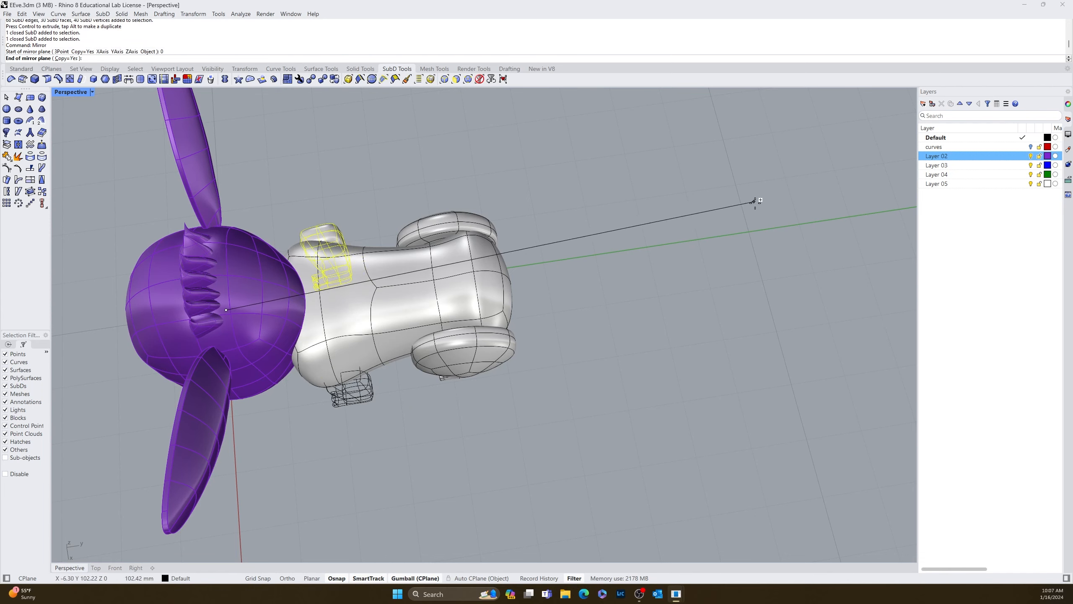
pyautogui.click(755, 233)
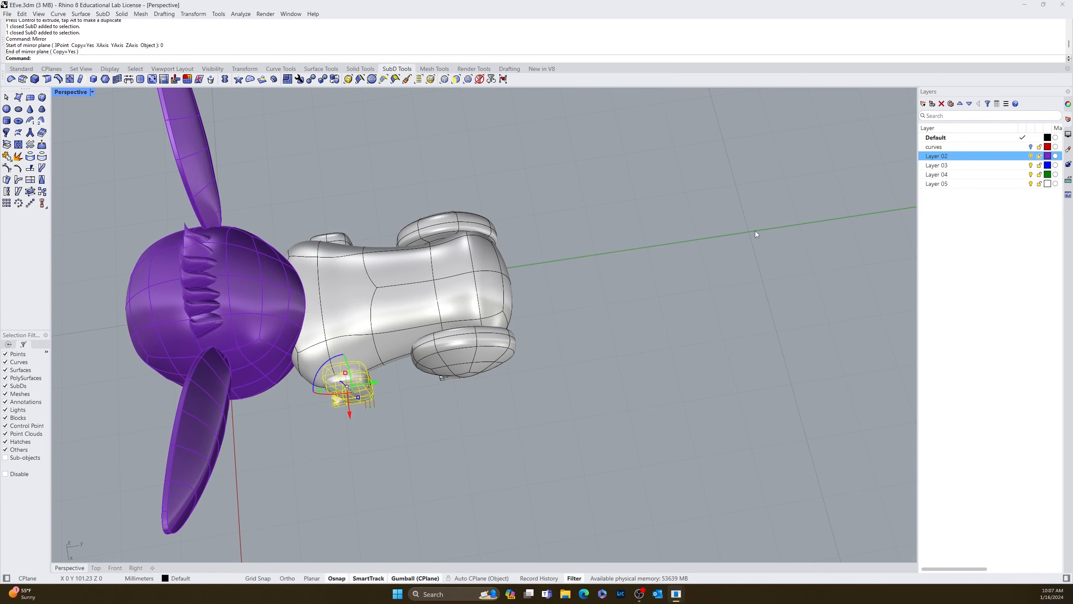
pyautogui.press('Escape')
# Step: Inspect the assembled head, body and four legs from several sides
pyautogui.moveTo(491, 349); pyautogui.dragTo(682, 287, button='right')
pyautogui.scroll(-7, 473, 419)
pyautogui.moveTo(472, 419); pyautogui.dragTo(531, 391, button='right')
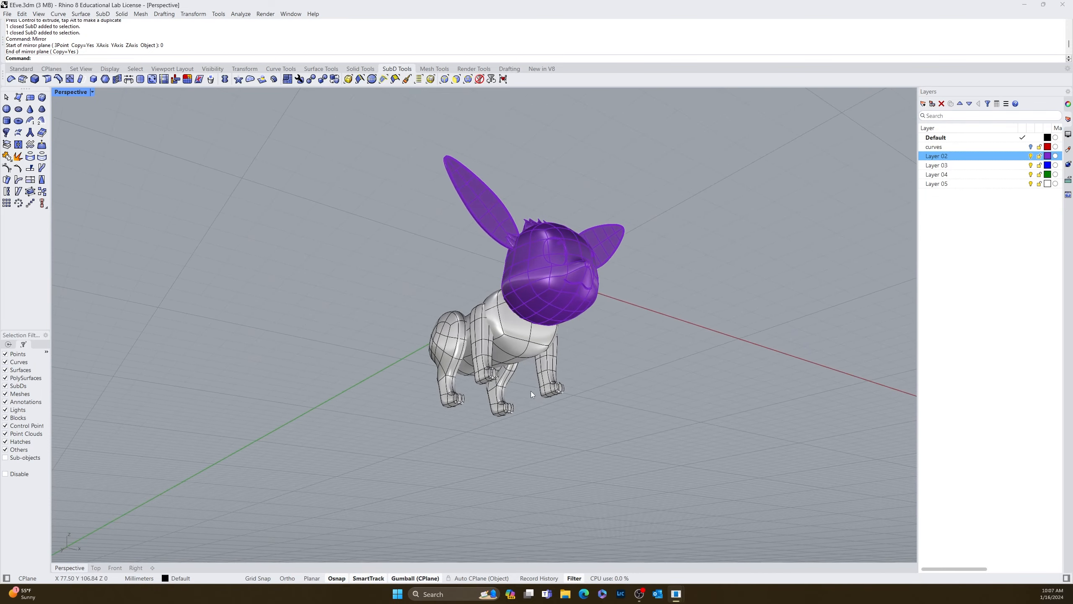
pyautogui.scroll(7, 504, 346)
pyautogui.moveTo(504, 346); pyautogui.dragTo(410, 391, button='right')
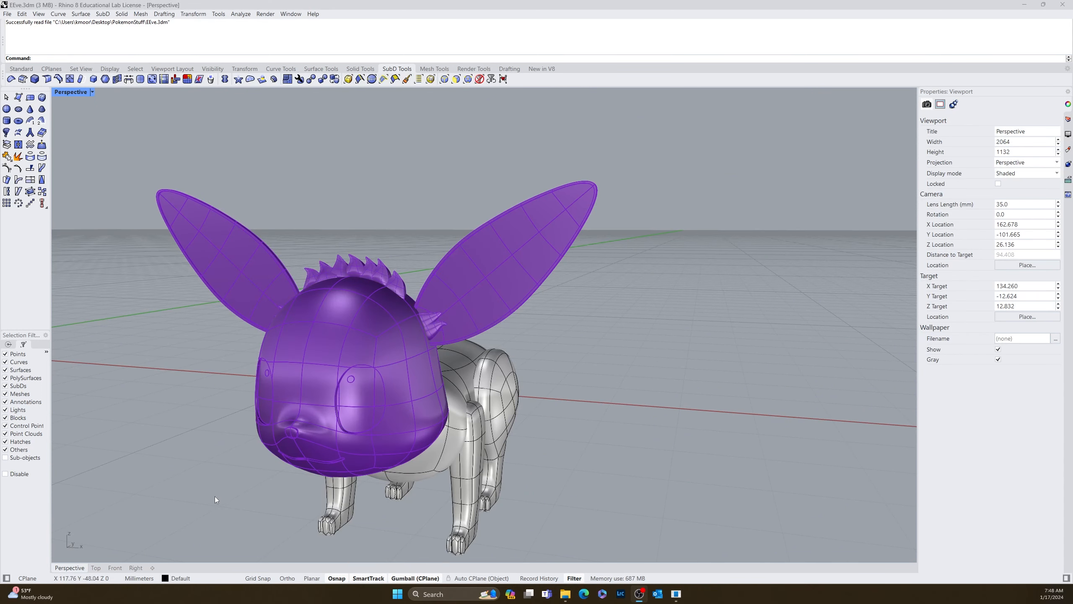
pyautogui.moveTo(215, 497); pyautogui.dragTo(404, 443, button='right')
pyautogui.scroll(-6, 267, 458)
pyautogui.scroll(5, 545, 340)
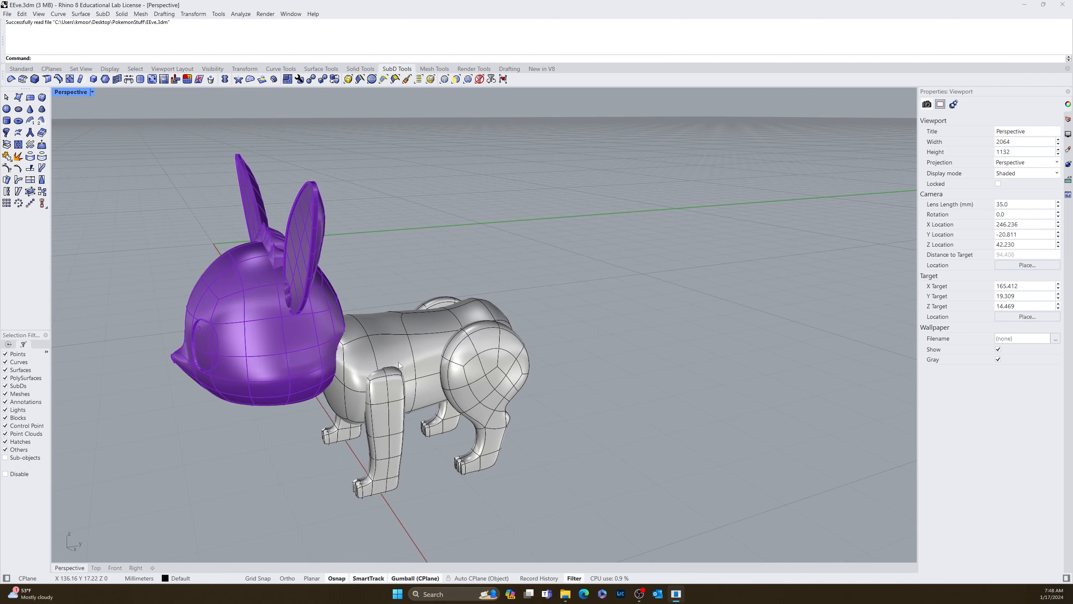
pyautogui.moveTo(301, 360); pyautogui.dragTo(368, 381, button='right')
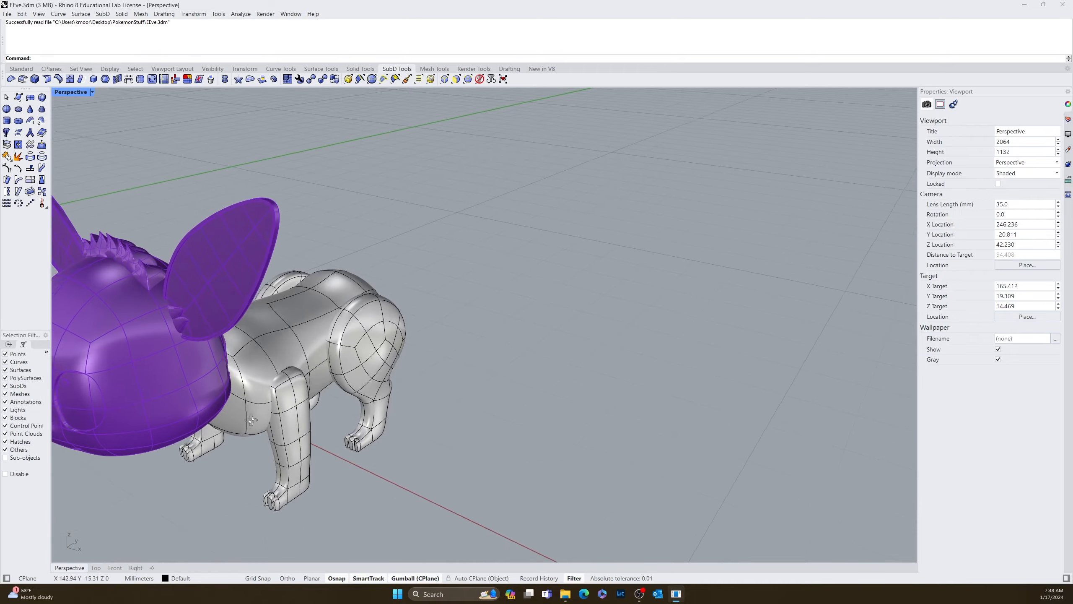
# Step: Create a solid vertical cone on the ground plane beside the Eevee's hind end, taller than it is wide
pyautogui.scroll(-7, 262, 420)
pyautogui.keyDown('shift'); pyautogui.moveTo(317, 428); pyautogui.dragTo(484, 398, button='right'); pyautogui.keyUp('shift')
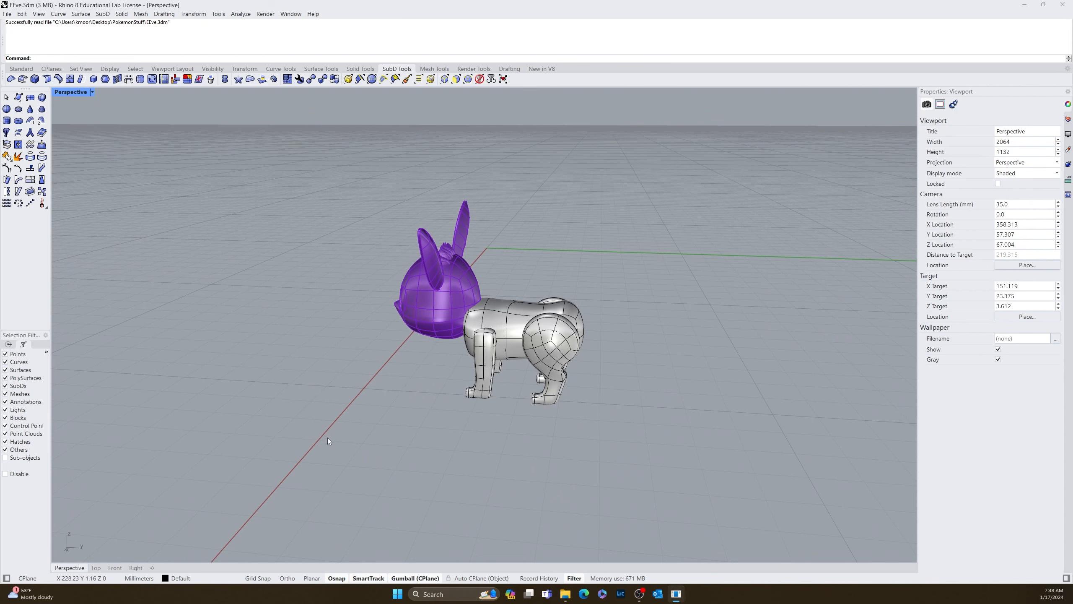
pyautogui.keyDown('shift'); pyautogui.moveTo(384, 364); pyautogui.dragTo(250, 385, button='right'); pyautogui.keyUp('shift')
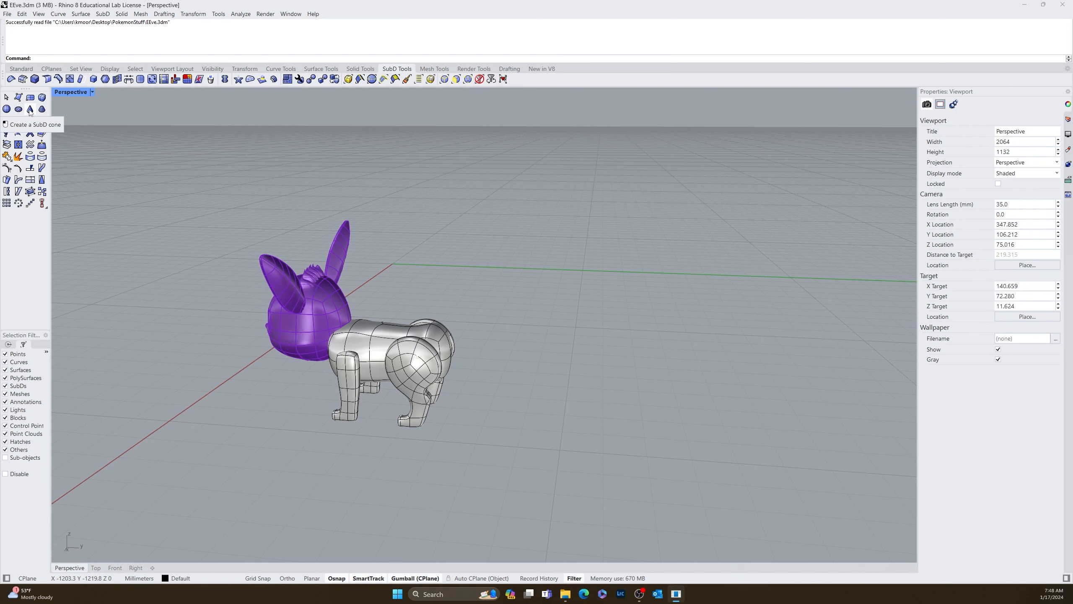
pyautogui.click(21, 68)
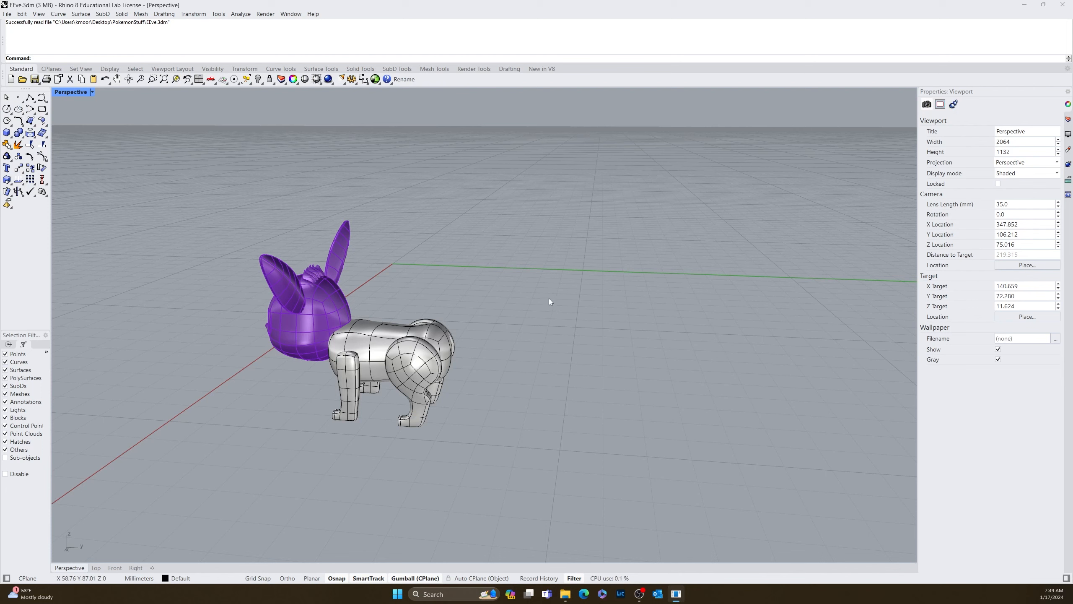
pyautogui.press('Return')
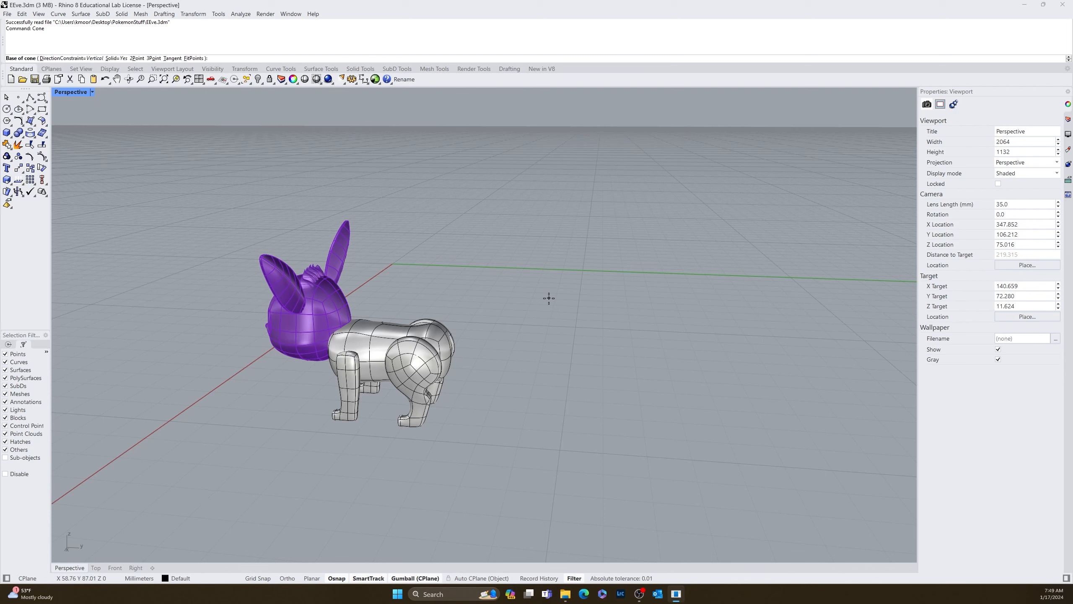
pyautogui.click(577, 387)
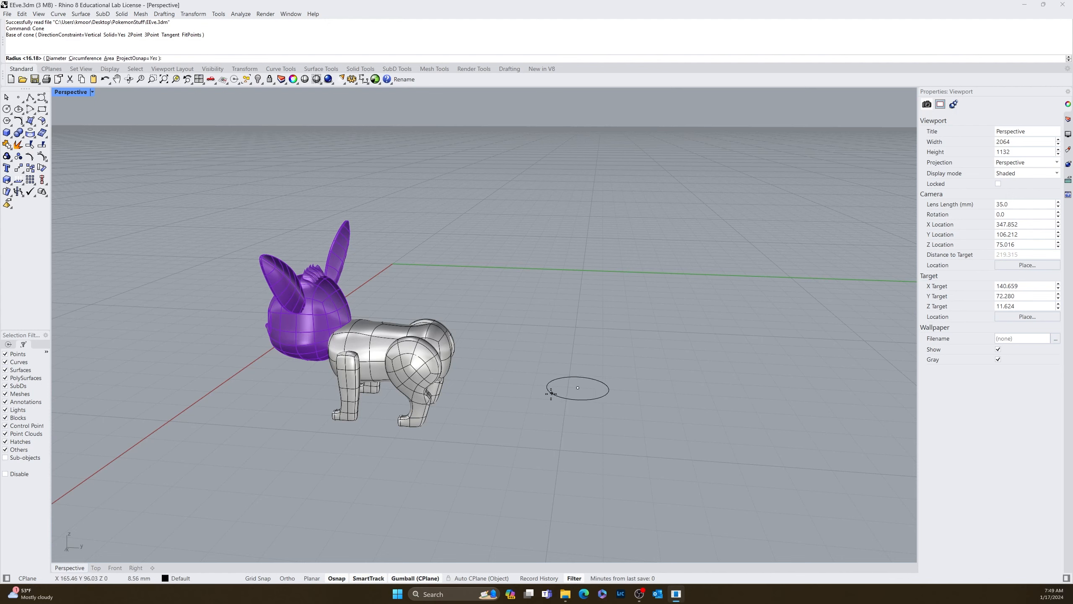
pyautogui.click(526, 405)
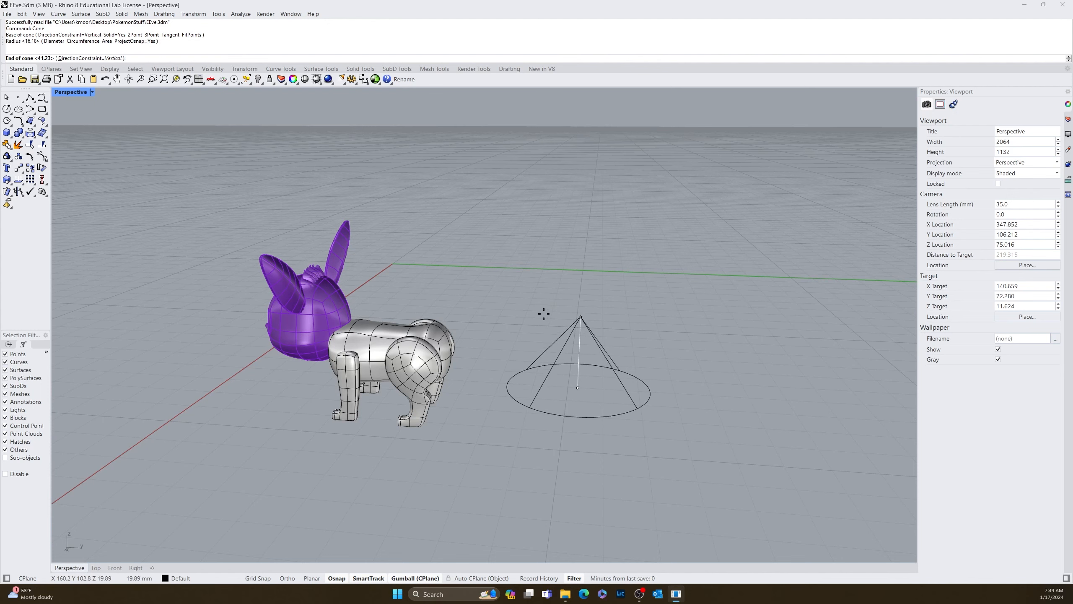
pyautogui.click(546, 207)
# Step: Select the cone and examine its side seam, base edge and object type from several angles
pyautogui.moveTo(543, 252)
pyautogui.mouseDown(button='right')
pyautogui.moveTo(431, 380)
pyautogui.moveTo(333, 374)
pyautogui.moveTo(393, 331)
pyautogui.moveTo(606, 396)
pyautogui.moveTo(441, 461)
pyautogui.moveTo(487, 426)
pyautogui.moveTo(509, 438)
pyautogui.moveTo(524, 395)
pyautogui.mouseUp(button='right')
pyautogui.click(523, 393)
pyautogui.click(645, 364)
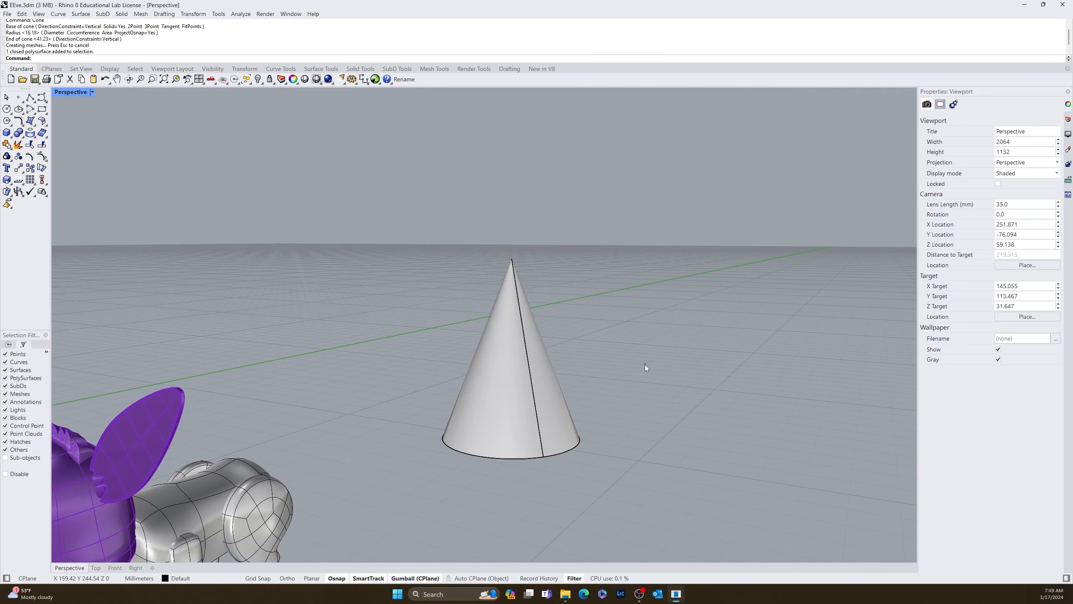
pyautogui.moveTo(645, 364); pyautogui.dragTo(565, 350, button='right')
pyautogui.click(523, 393)
pyautogui.click(595, 396)
pyautogui.click(474, 364)
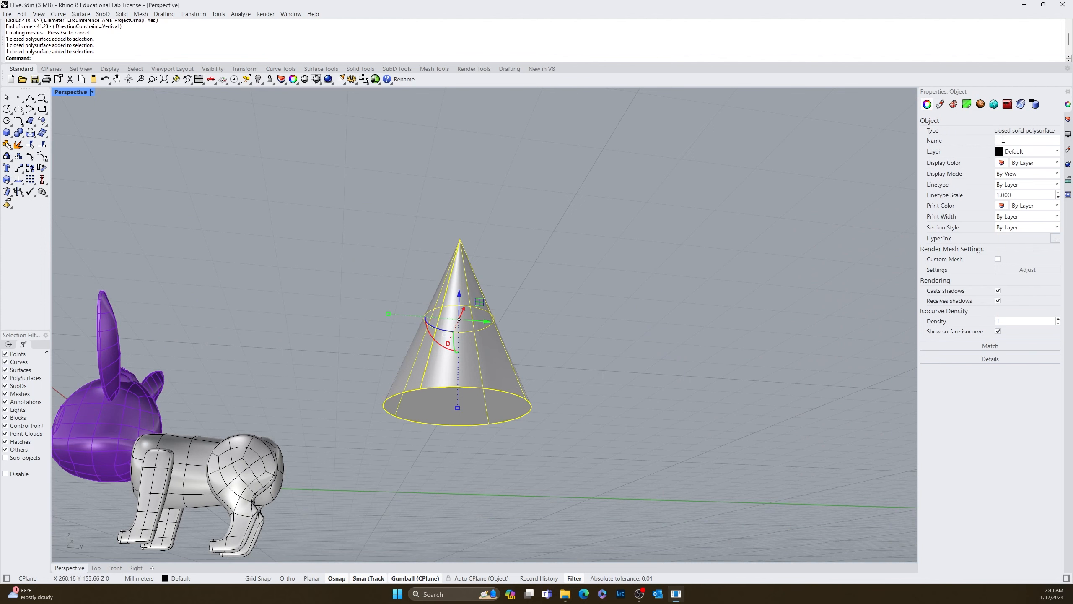
pyautogui.click(748, 298)
pyautogui.moveTo(748, 298); pyautogui.dragTo(506, 370, button='right')
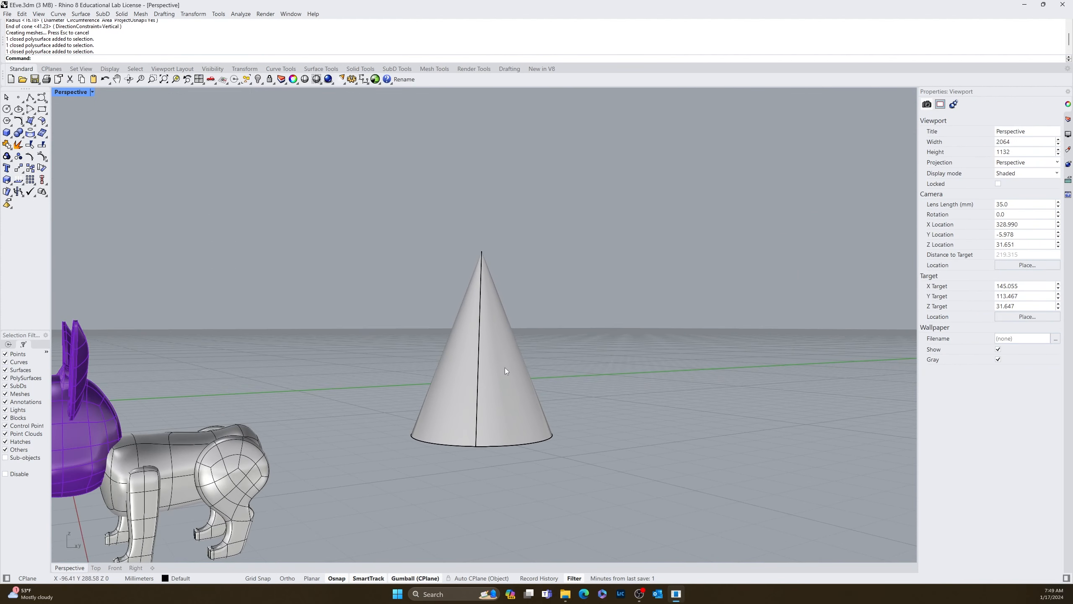
# Step: Extract the cone's flat base surface and delete it, leaving the cone open underneath
pyautogui.moveTo(698, 414); pyautogui.dragTo(686, 373, button='right')
pyautogui.write('ExtractSrf')
pyautogui.press('Return')
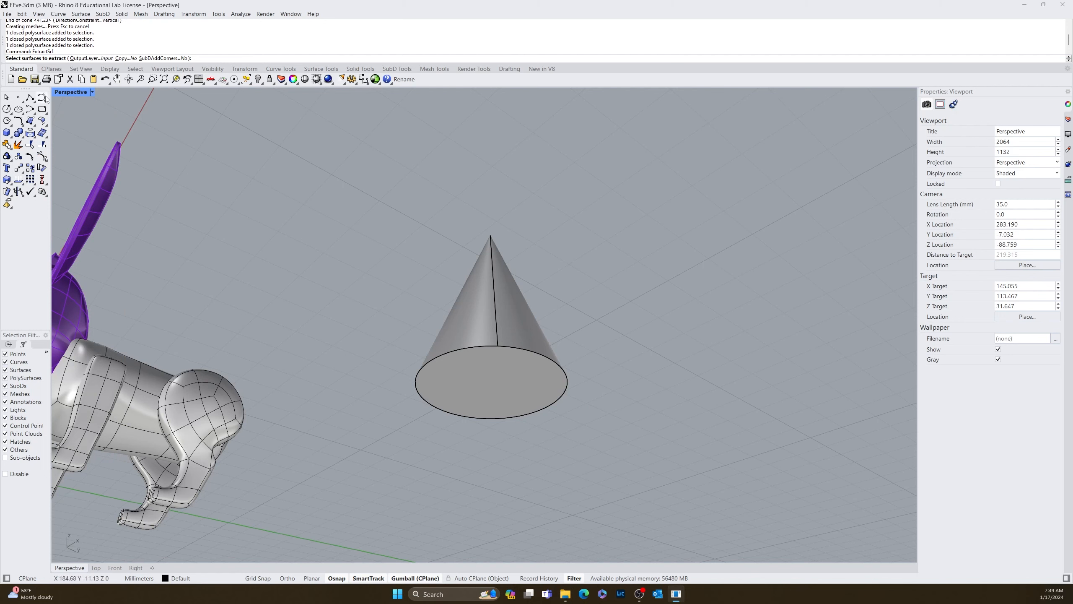
pyautogui.click(490, 379)
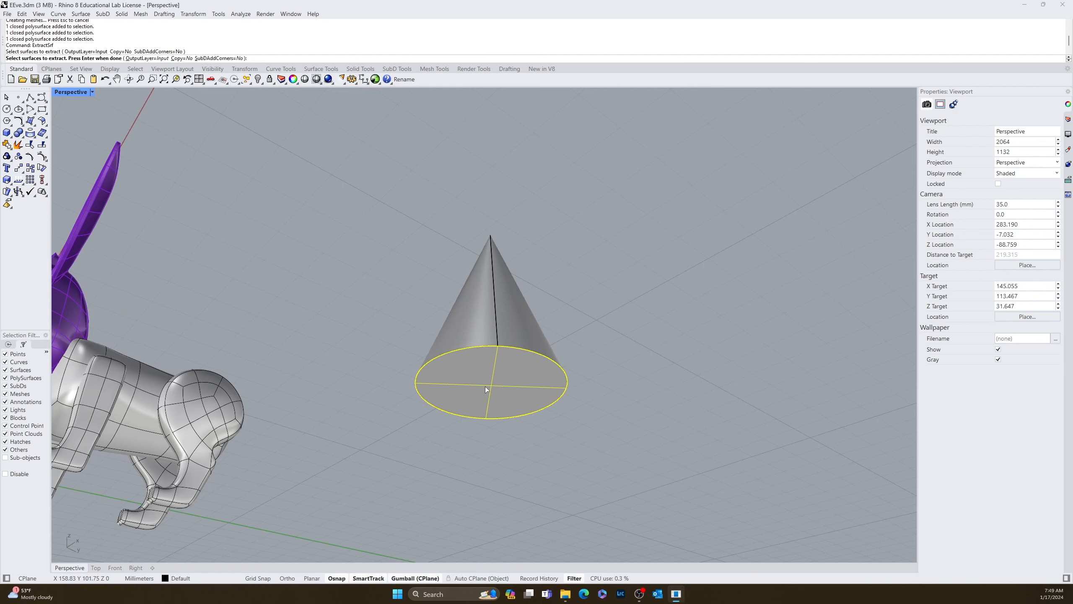
pyautogui.press('Return')
pyautogui.press('Delete')
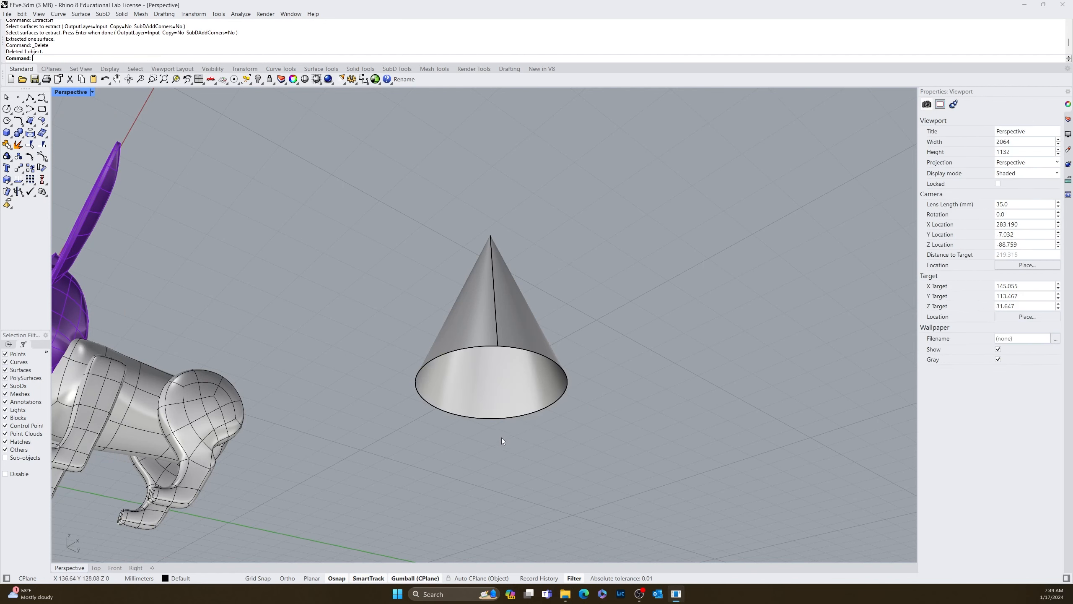
pyautogui.moveTo(501, 439); pyautogui.dragTo(529, 375, button='right')
pyautogui.click(531, 377)
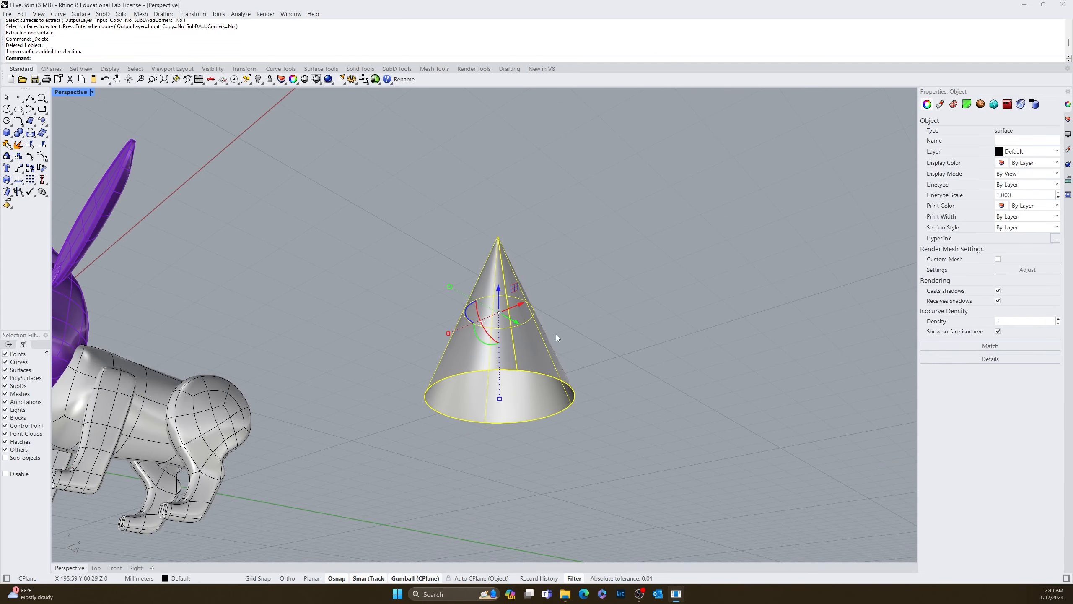
# Step: Create a sphere beside the open cone and examine its seam and closed surface
pyautogui.moveTo(712, 238); pyautogui.dragTo(684, 306, button='right')
pyautogui.click(693, 272)
pyautogui.write('phere')
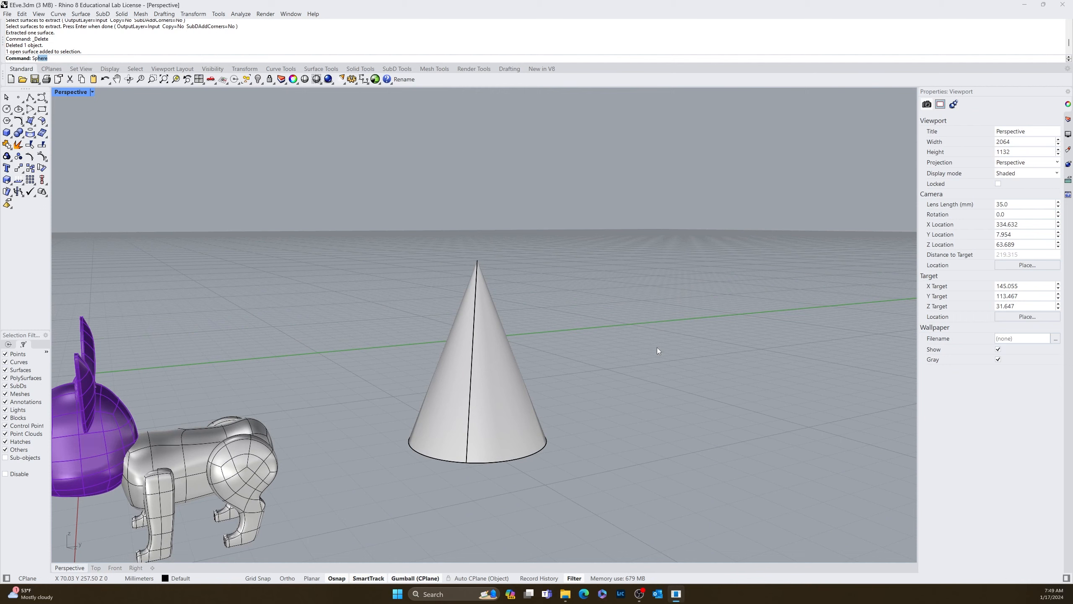
pyautogui.press('Return')
pyautogui.click(648, 380)
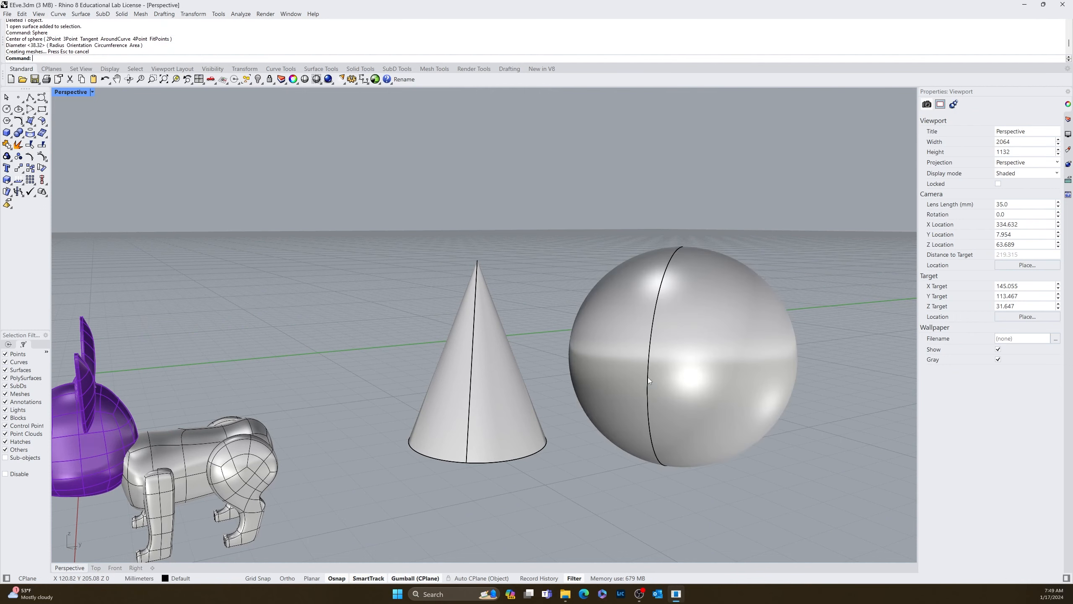
pyautogui.click(755, 340)
pyautogui.moveTo(780, 257); pyautogui.dragTo(788, 274, button='right')
pyautogui.click(741, 466)
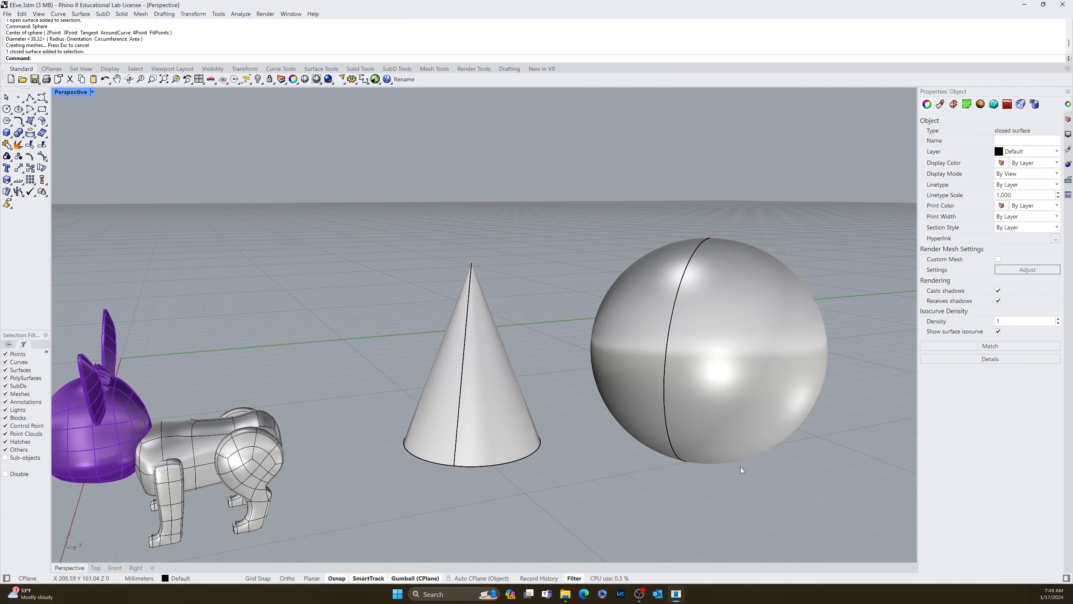
pyautogui.click(688, 406)
pyautogui.click(635, 487)
pyautogui.keyDown('shift'); pyautogui.moveTo(587, 464); pyautogui.dragTo(600, 426, button='right'); pyautogui.keyUp('shift')
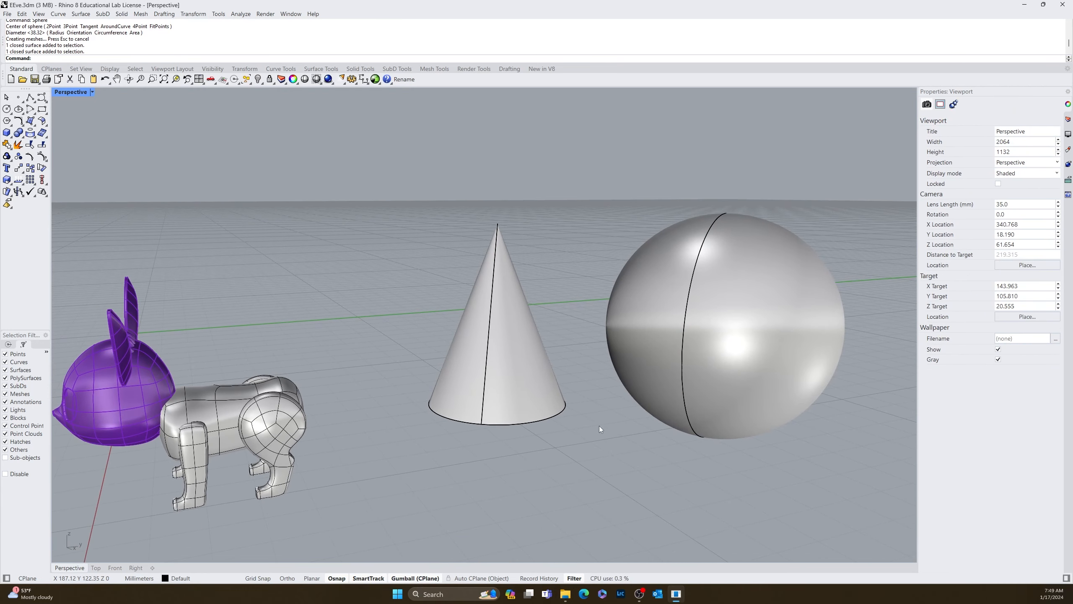
# Step: Turn on the cone's control points and try moving one of the points at its base
pyautogui.click(483, 349)
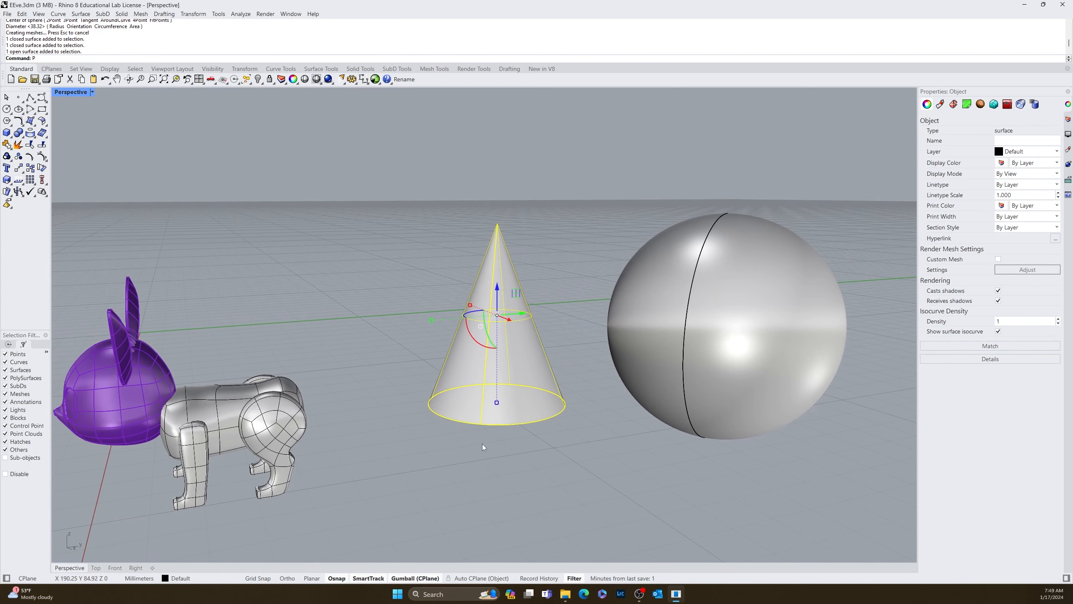
pyautogui.write('ointsOn')
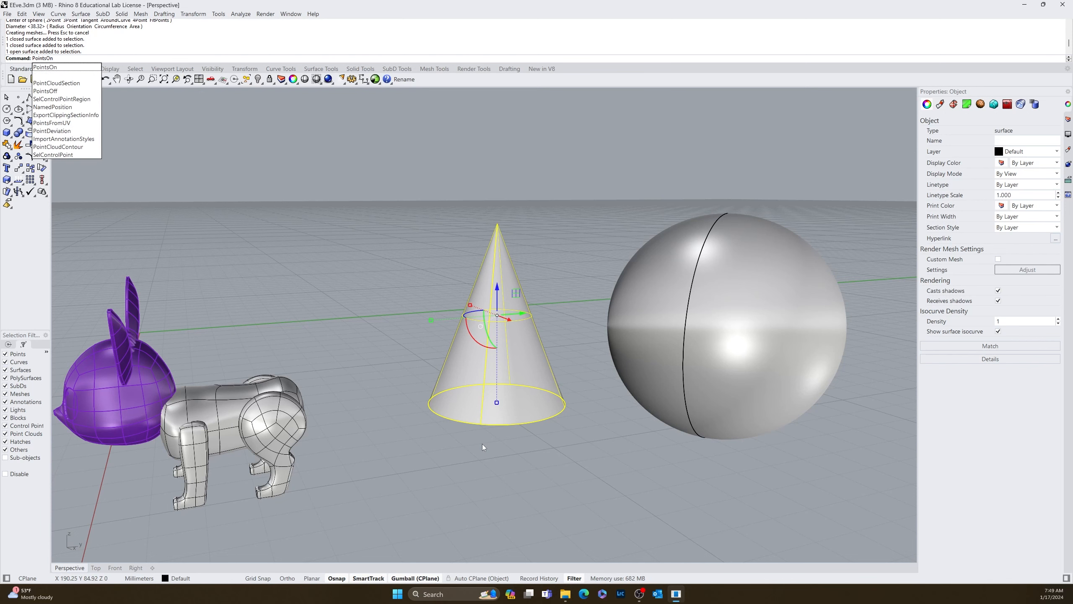
pyautogui.press('Return')
pyautogui.moveTo(478, 457); pyautogui.dragTo(463, 442, button='right')
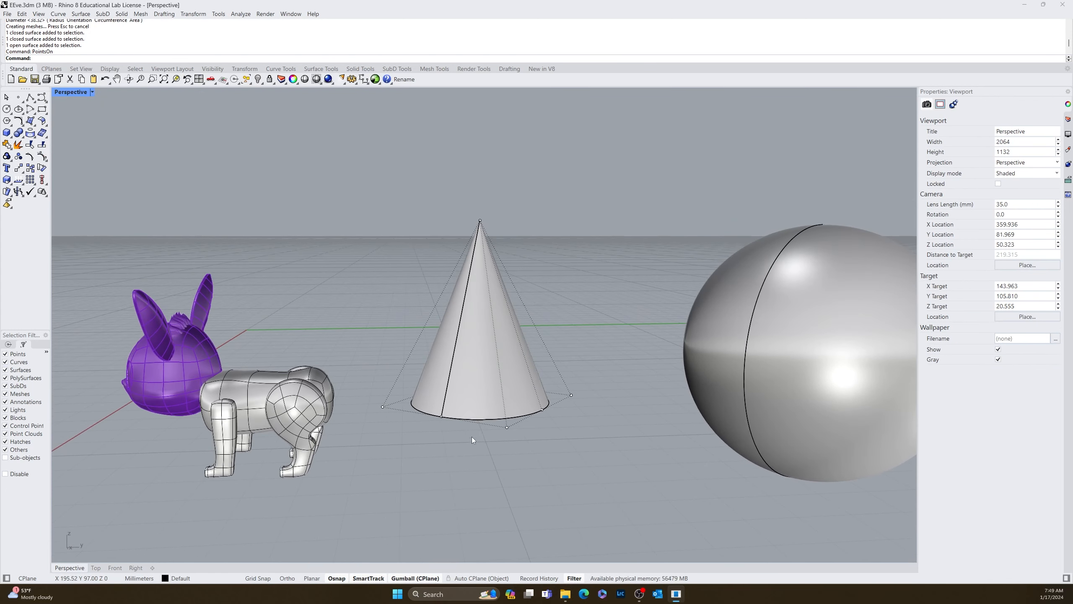
pyautogui.click(506, 427)
pyautogui.moveTo(511, 435); pyautogui.dragTo(520, 486)
pyautogui.press('Escape')
pyautogui.click(623, 507)
# Step: Turn on the sphere's control points and raise its top pole point along Z to form a peak
pyautogui.click(735, 415)
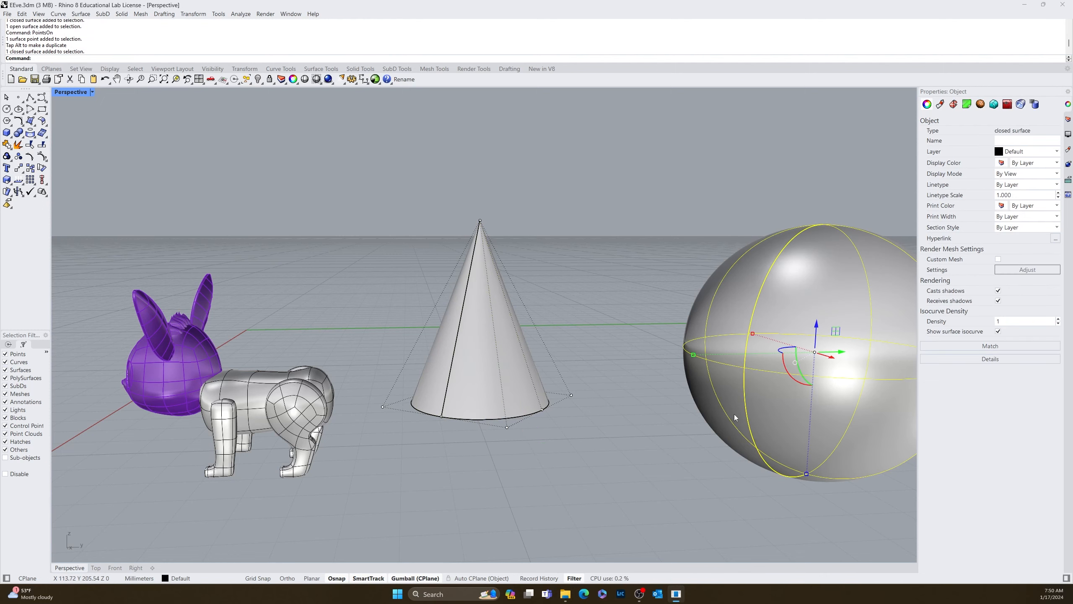
pyautogui.rightClick(736, 421)
pyautogui.moveTo(689, 457); pyautogui.dragTo(615, 462, button='right')
pyautogui.scroll(-10, 615, 463)
pyautogui.scroll(6, 715, 454)
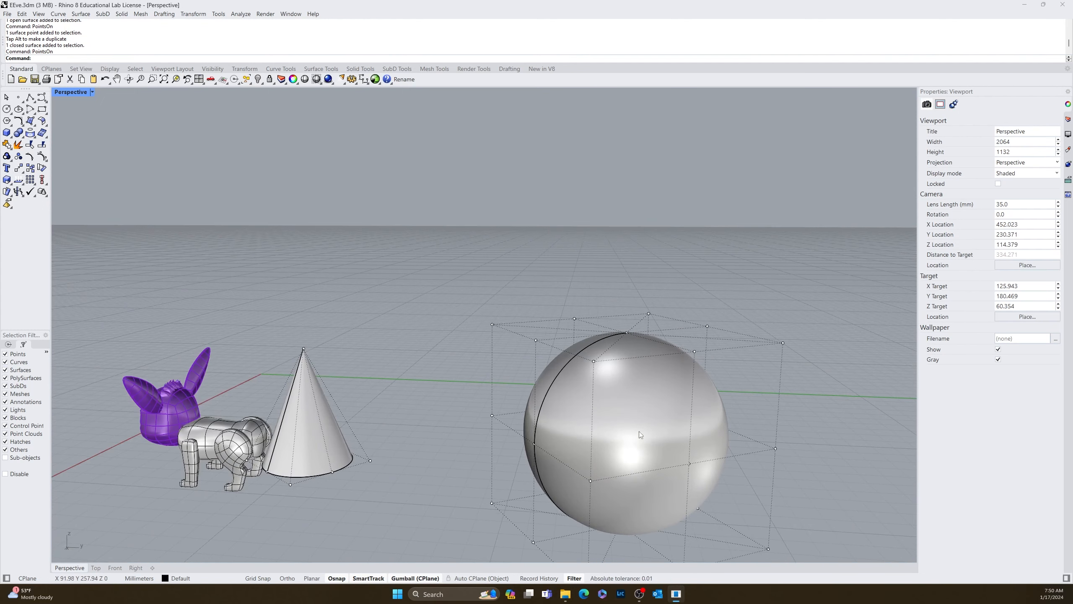
pyautogui.moveTo(627, 335); pyautogui.dragTo(626, 309)
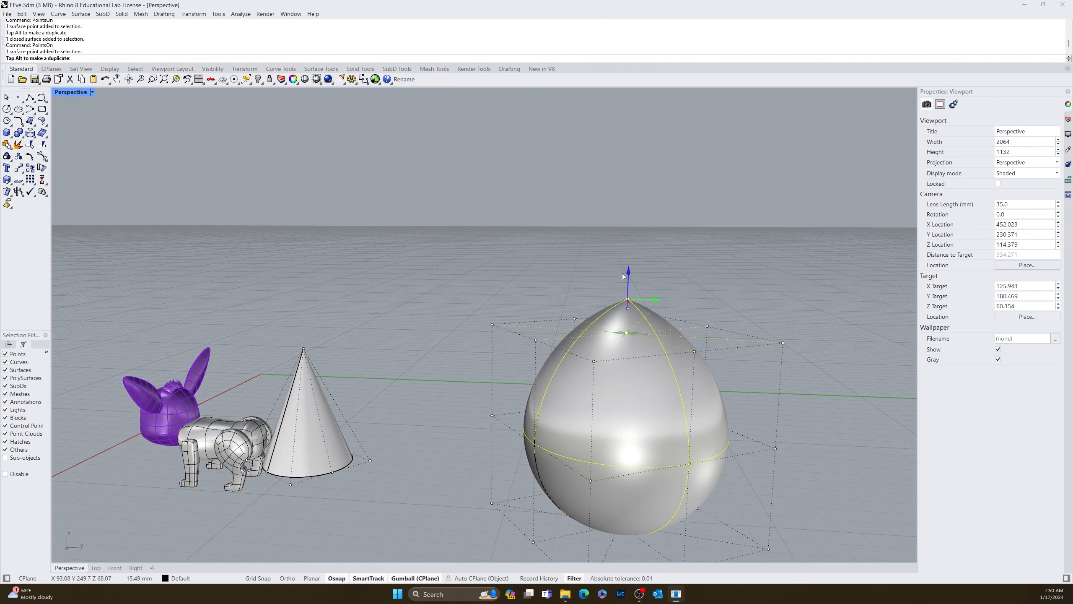
pyautogui.click(618, 292)
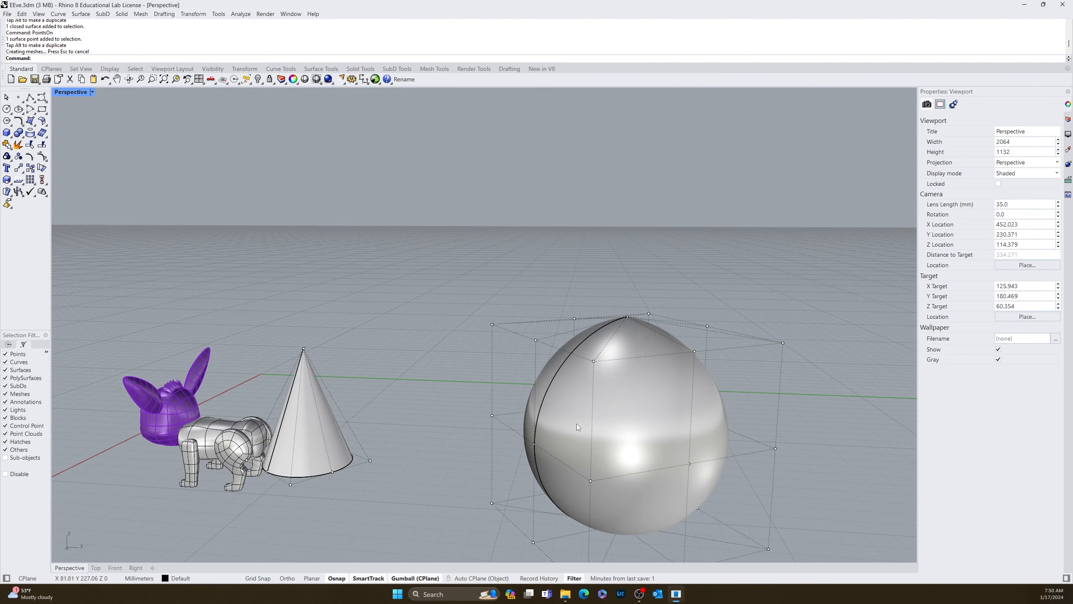
# Step: Delete the reshaped sphere beside the cone
pyautogui.moveTo(577, 423); pyautogui.dragTo(678, 465, button='right')
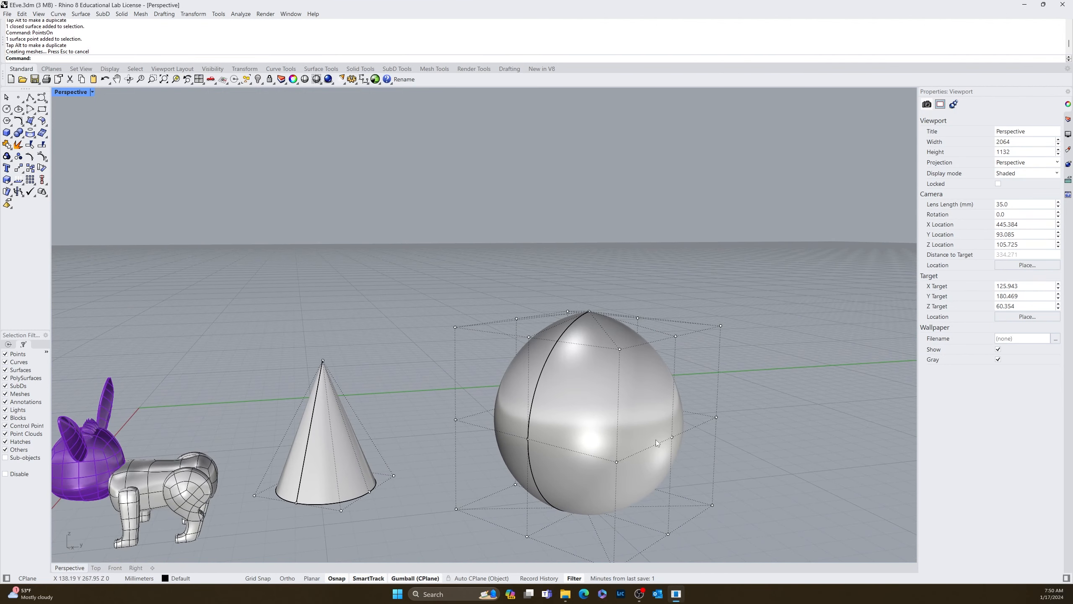
pyautogui.click(630, 393)
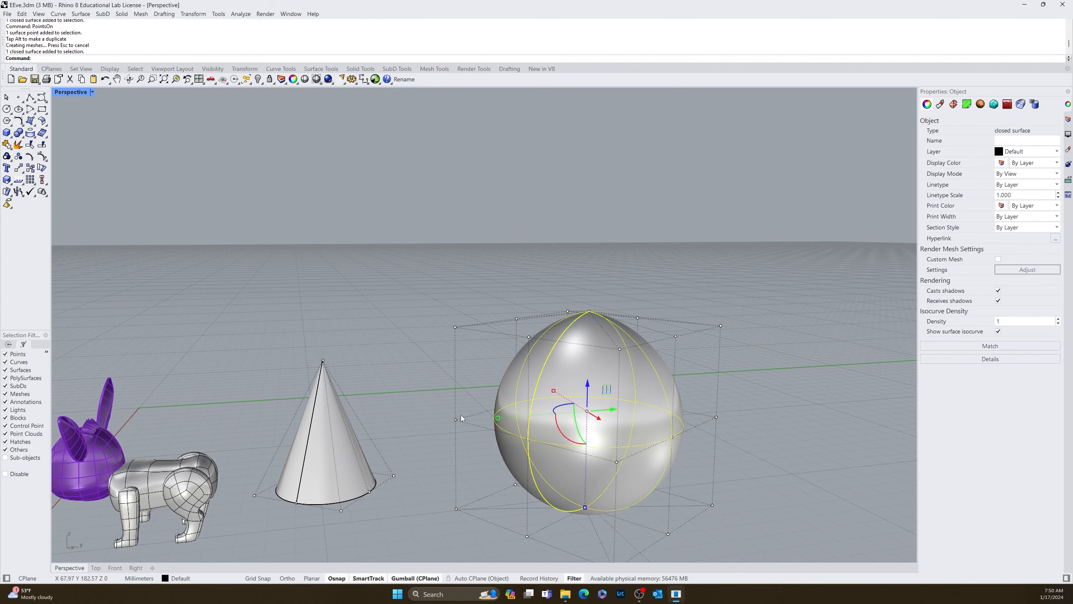
pyautogui.press('Delete')
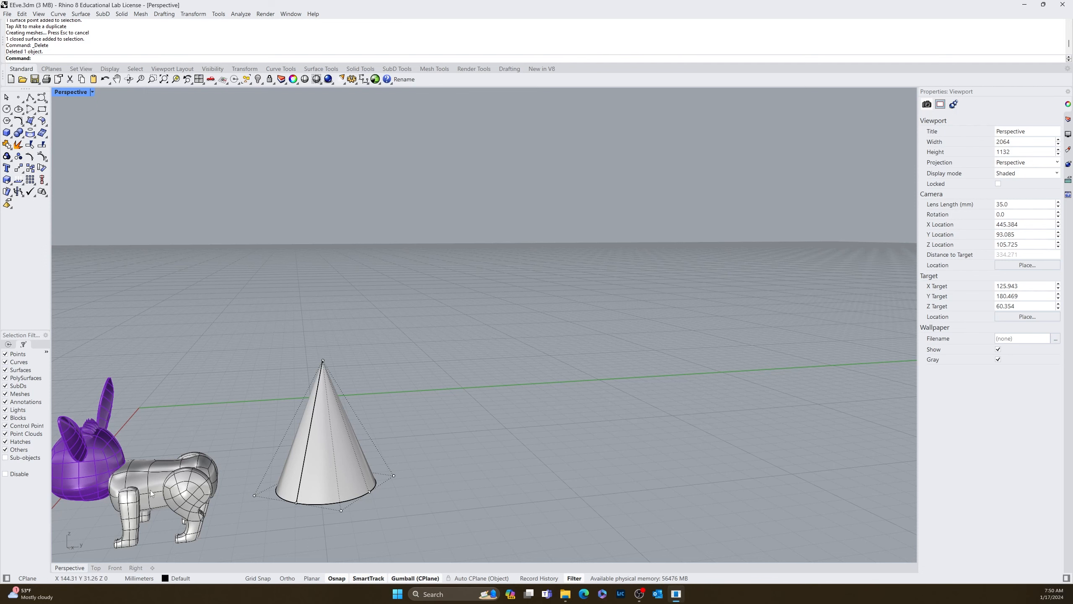
# Step: Try pulling a control point at the cone's base outward along X, and undo the move
pyautogui.keyDown('shift'); pyautogui.moveTo(151, 490); pyautogui.dragTo(372, 443, button='right'); pyautogui.keyUp('shift')
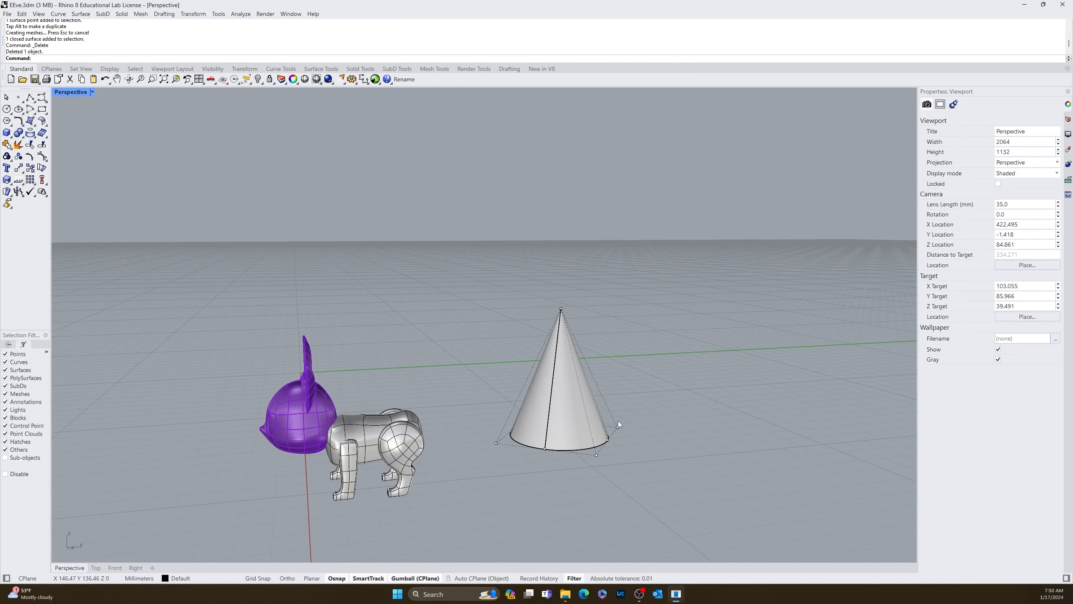
pyautogui.keyDown('shift'); pyautogui.moveTo(618, 421); pyautogui.dragTo(544, 475, button='right'); pyautogui.keyUp('shift')
pyautogui.click(443, 457)
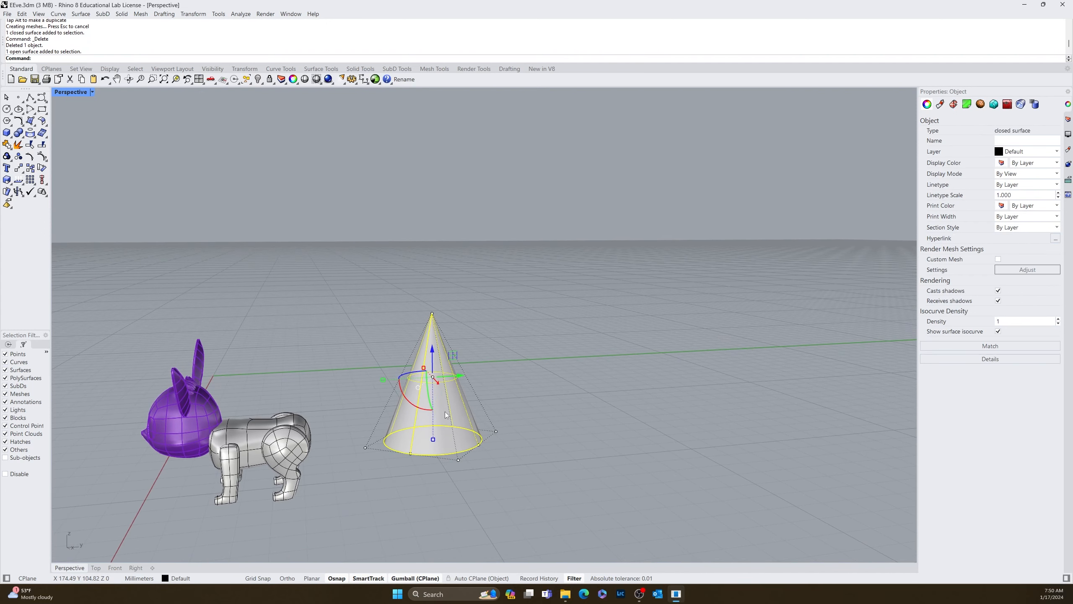
pyautogui.scroll(5, 477, 478)
pyautogui.click(467, 480)
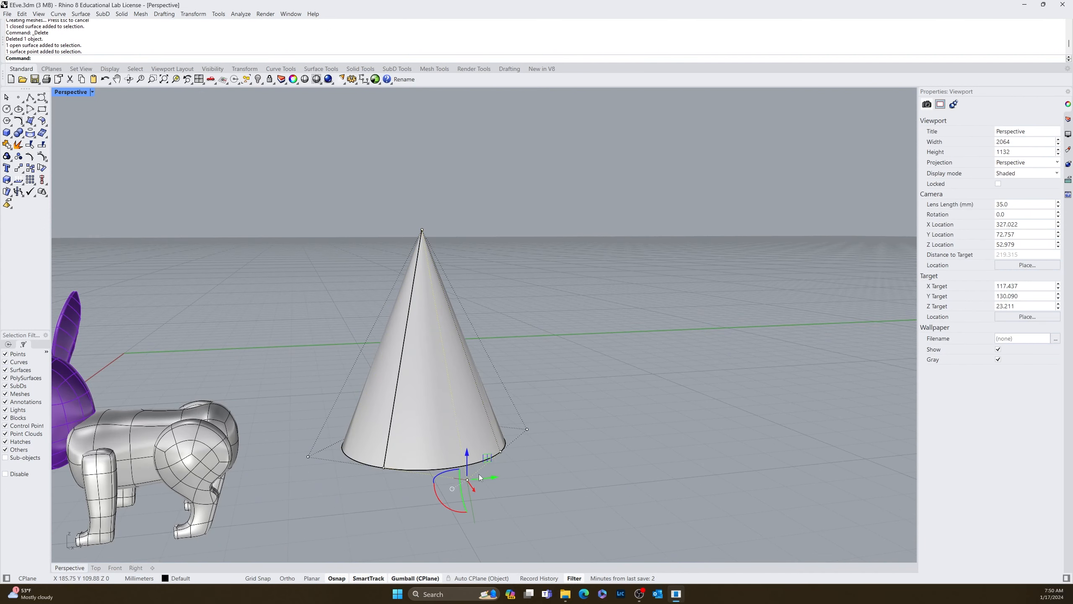
pyautogui.moveTo(470, 487); pyautogui.dragTo(488, 509)
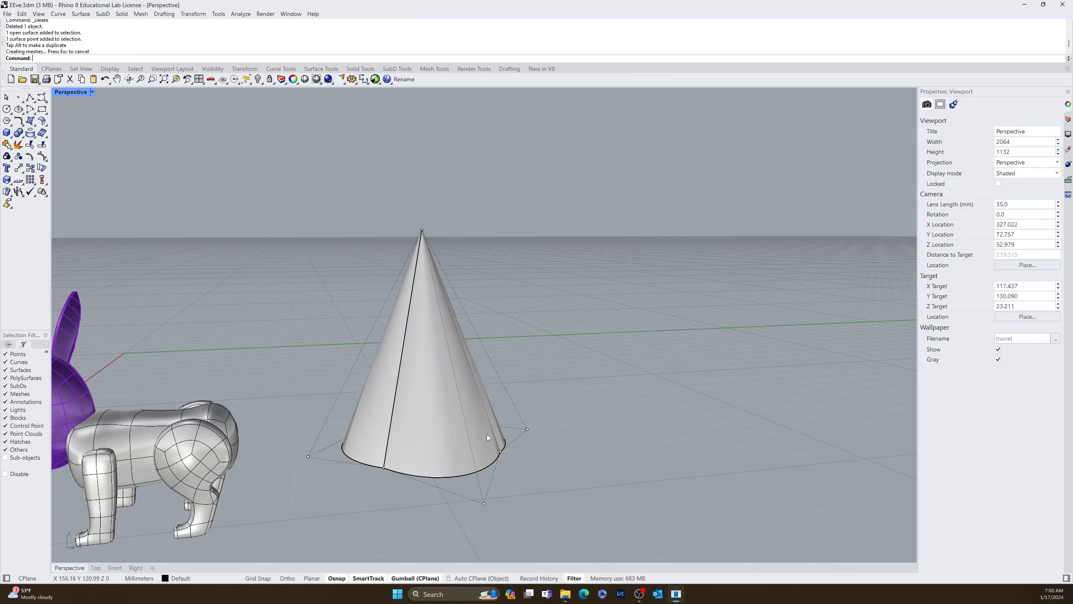
pyautogui.moveTo(532, 466); pyautogui.dragTo(597, 451, button='right')
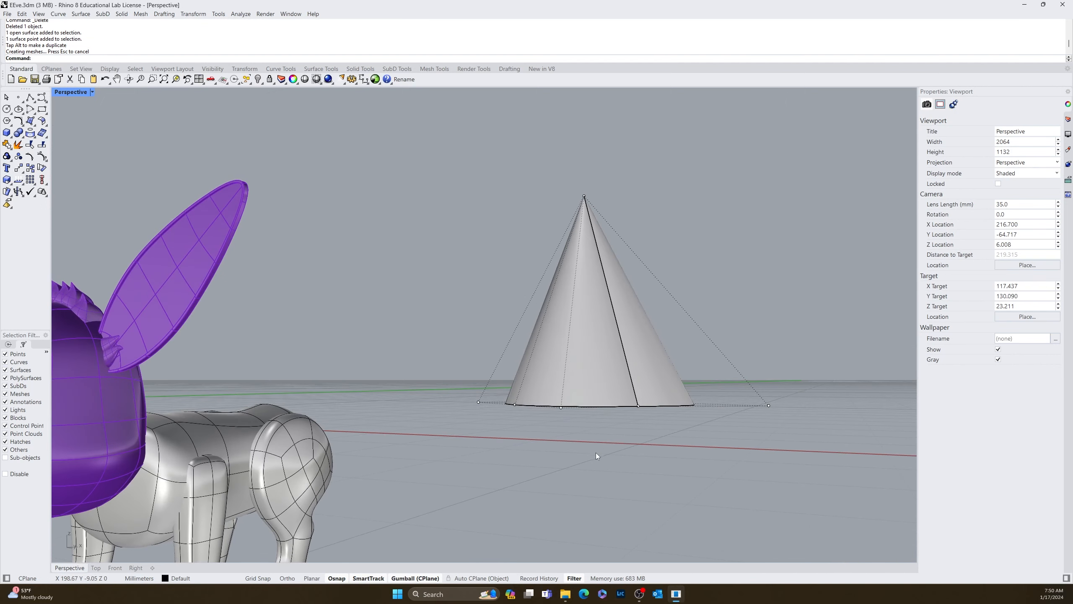
pyautogui.hotkey('ctrl', 'z')
# Step: Isolate the open cone so that the Eevee parts are hidden
pyautogui.scroll(-5, 562, 450)
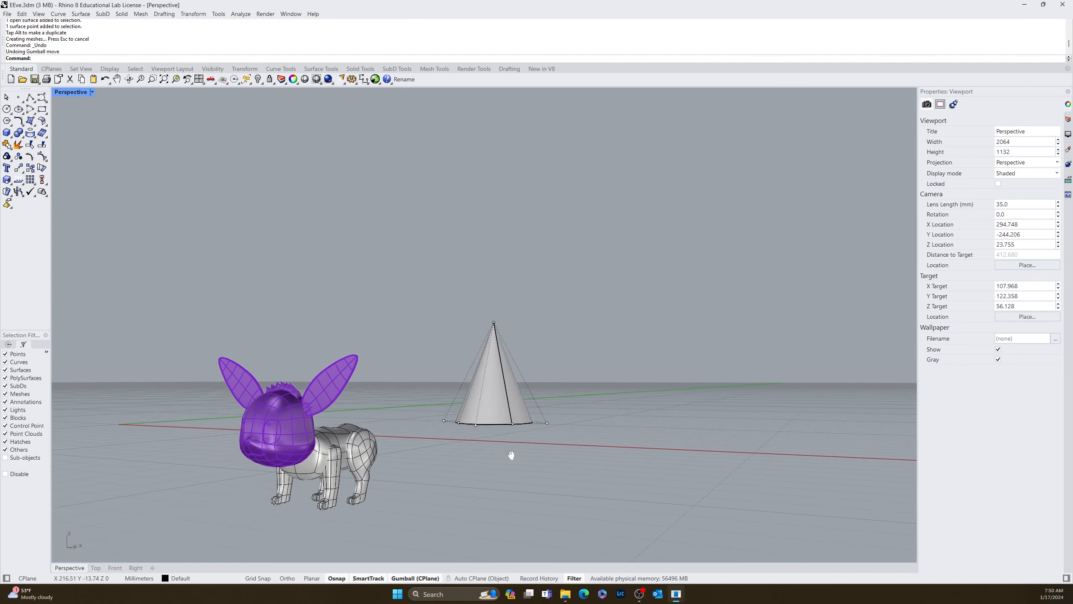
pyautogui.click(399, 407)
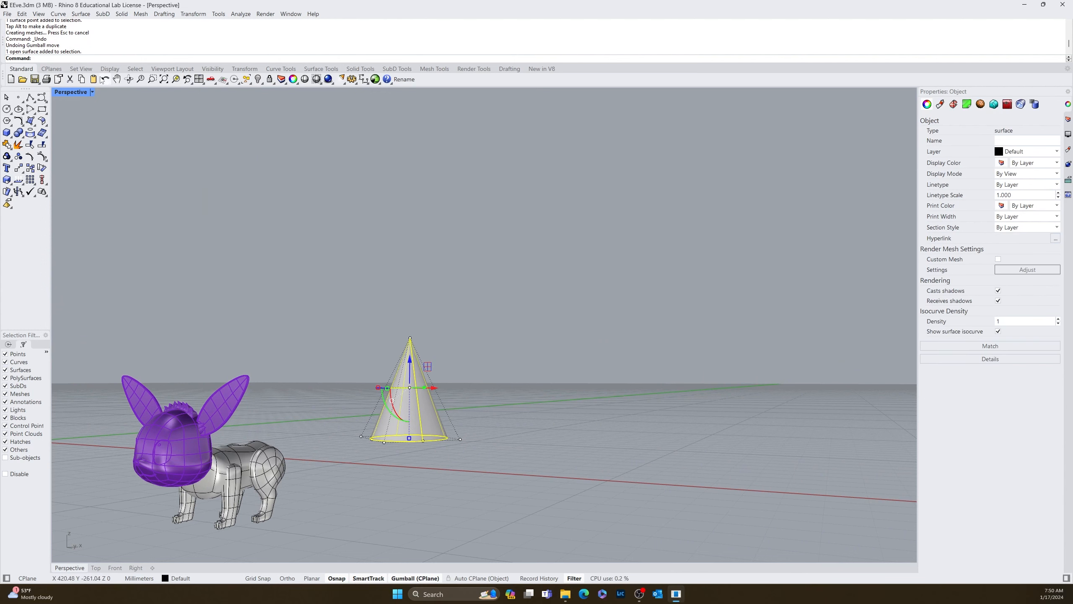
pyautogui.click(259, 80)
pyautogui.click(295, 95)
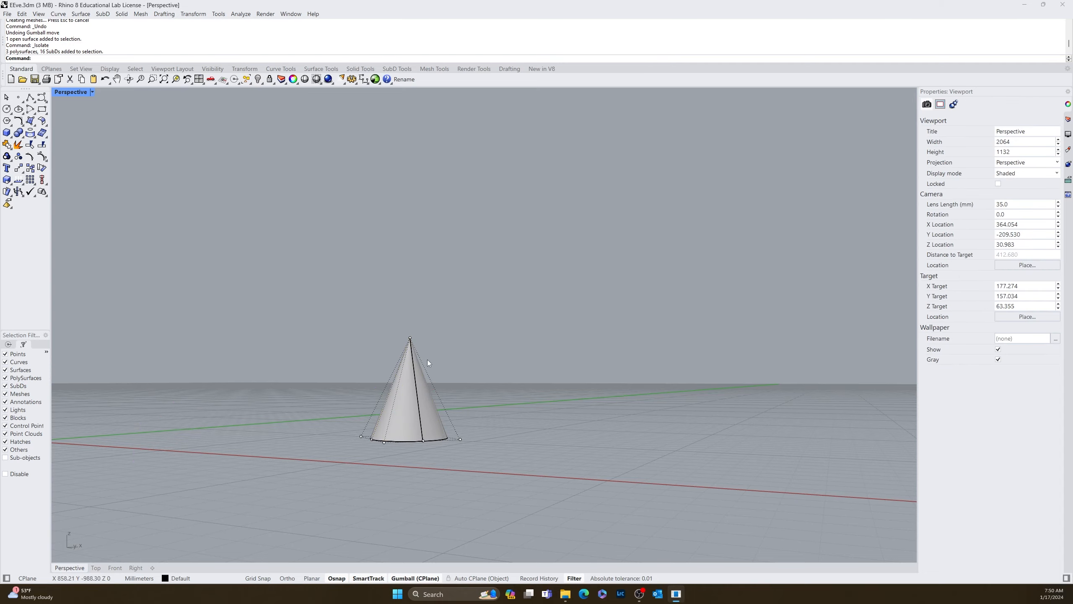
# Step: Enable the Center snap and move the cone from the centre of its base to the origin (0)
pyautogui.moveTo(427, 361); pyautogui.dragTo(468, 393, button='right')
pyautogui.click(385, 433)
pyautogui.moveTo(385, 433)
pyautogui.mouseDown(button='right')
pyautogui.moveTo(453, 446)
pyautogui.moveTo(396, 416)
pyautogui.mouseUp(button='right')
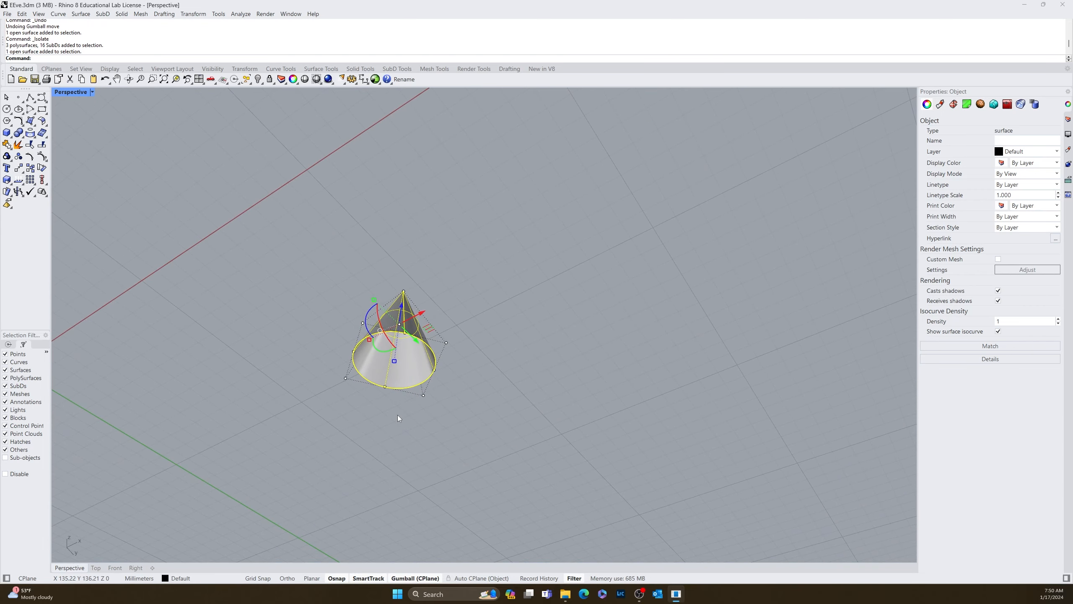
pyautogui.press('Return')
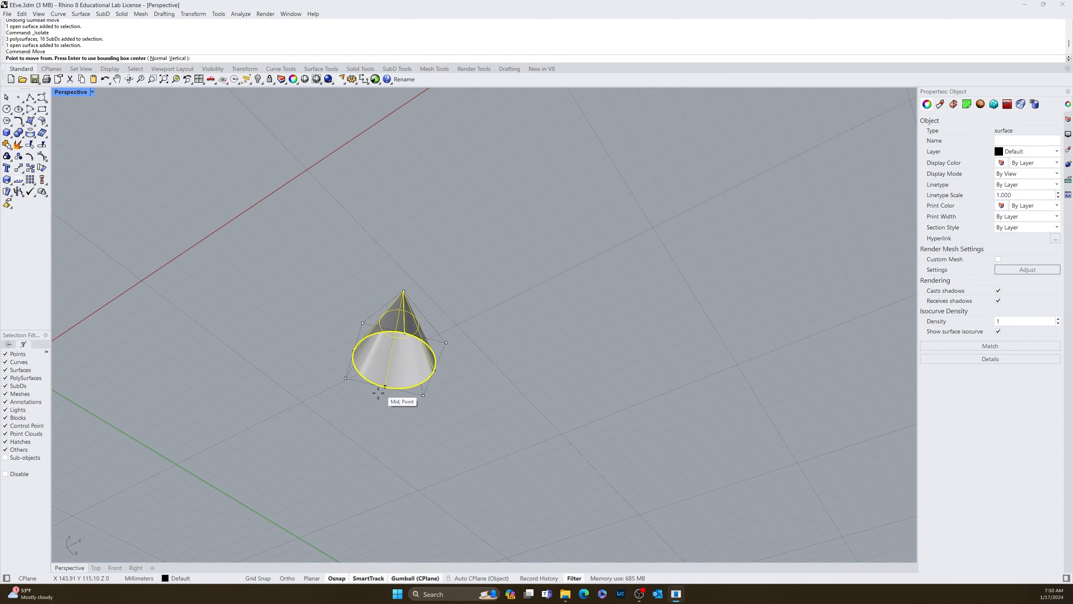
pyautogui.click(8, 345)
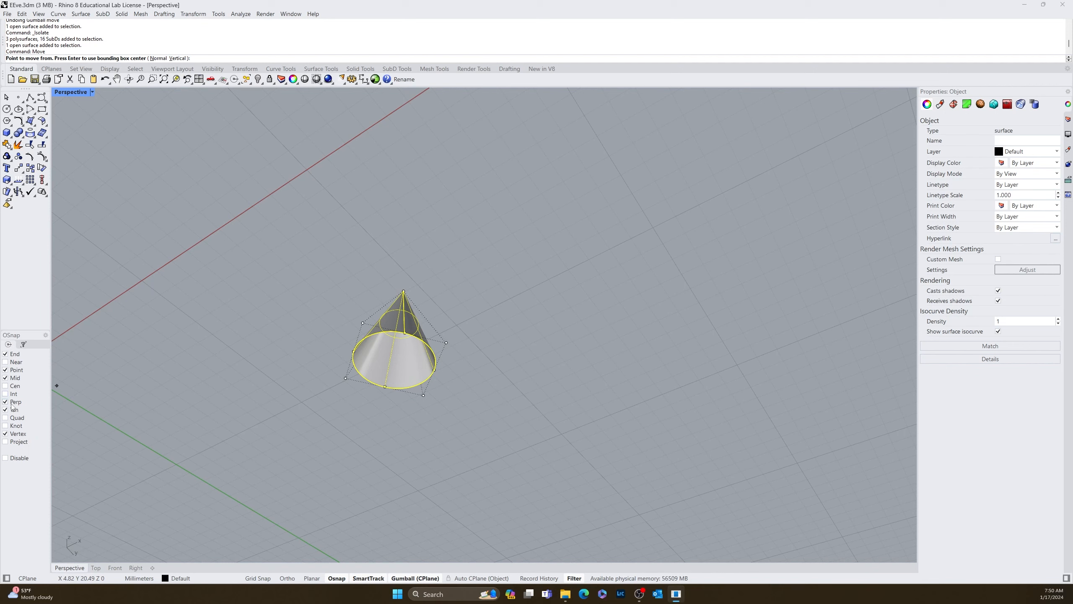
pyautogui.click(5, 386)
pyautogui.click(364, 377)
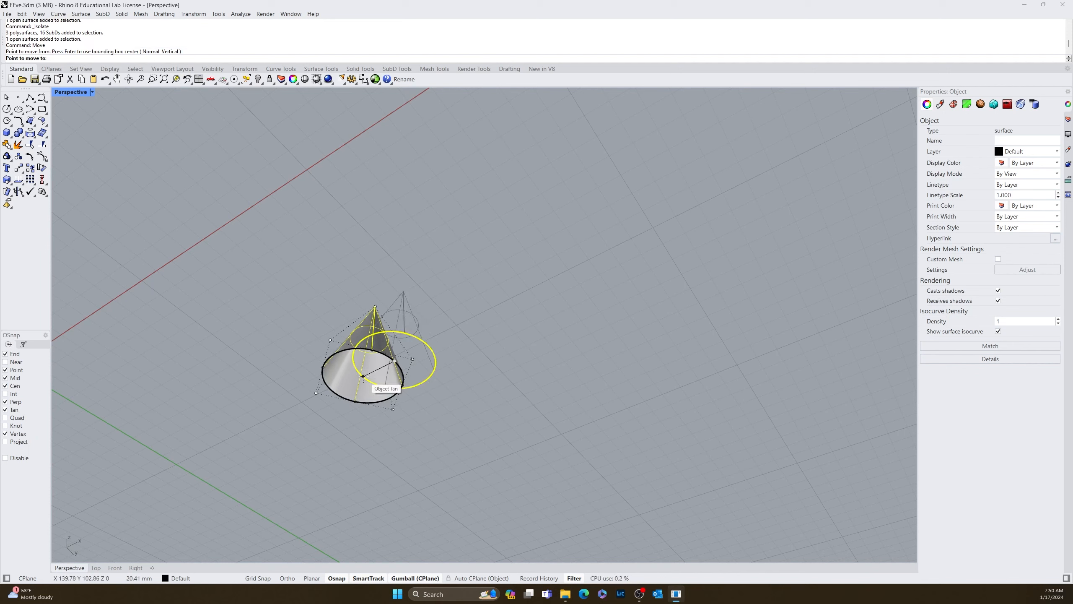
pyautogui.write('0')
pyautogui.press('Return')
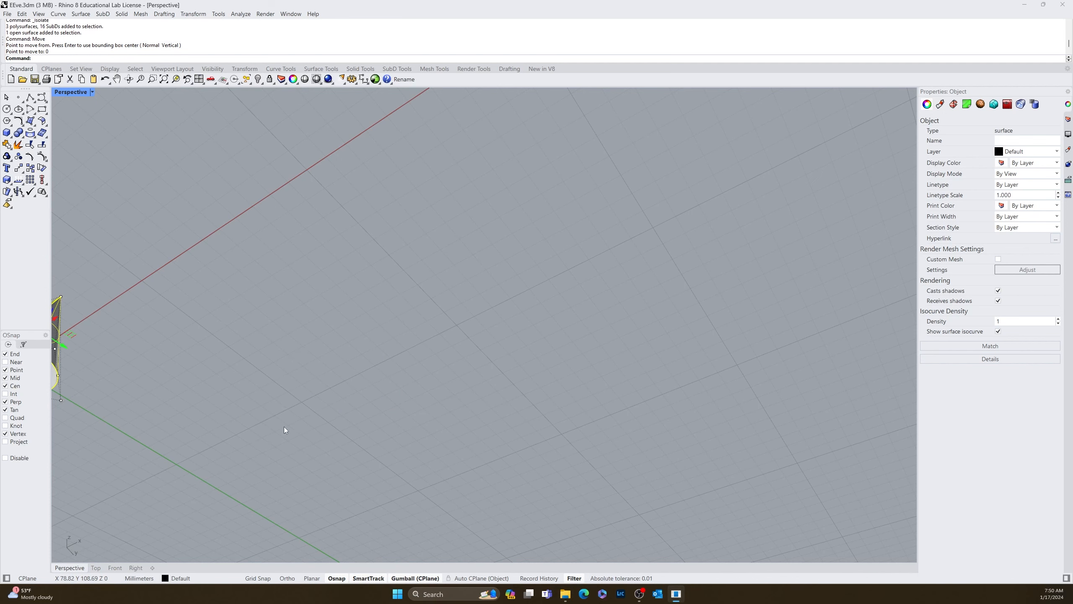
# Step: Examine the cone's placement at the origin in the Front, Top and Perspective views, and zoom to the selected cone
pyautogui.click(114, 567)
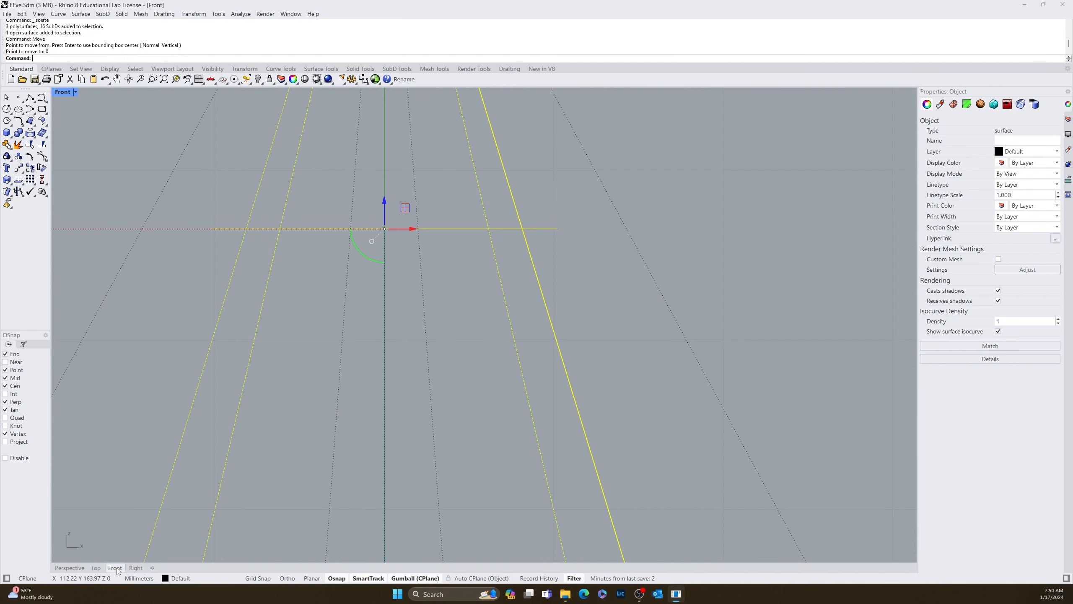
pyautogui.scroll(-4, 318, 432)
pyautogui.click(96, 567)
pyautogui.moveTo(370, 462); pyautogui.dragTo(541, 434, button='right')
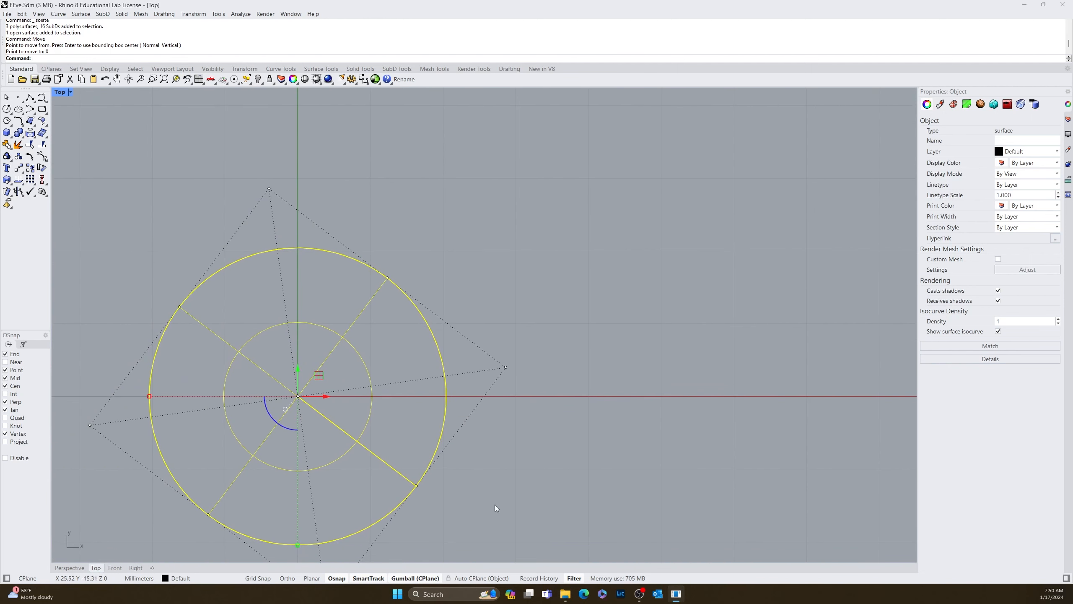
pyautogui.click(114, 568)
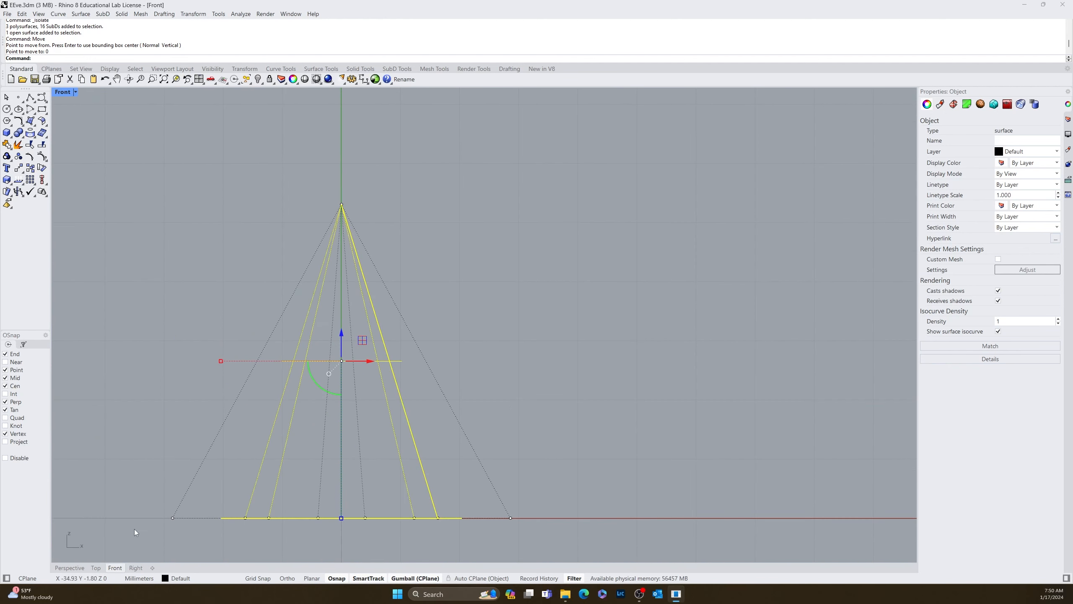
pyautogui.click(69, 567)
pyautogui.moveTo(242, 513); pyautogui.dragTo(317, 460, button='right')
pyautogui.write('z')
pyautogui.press('Return')
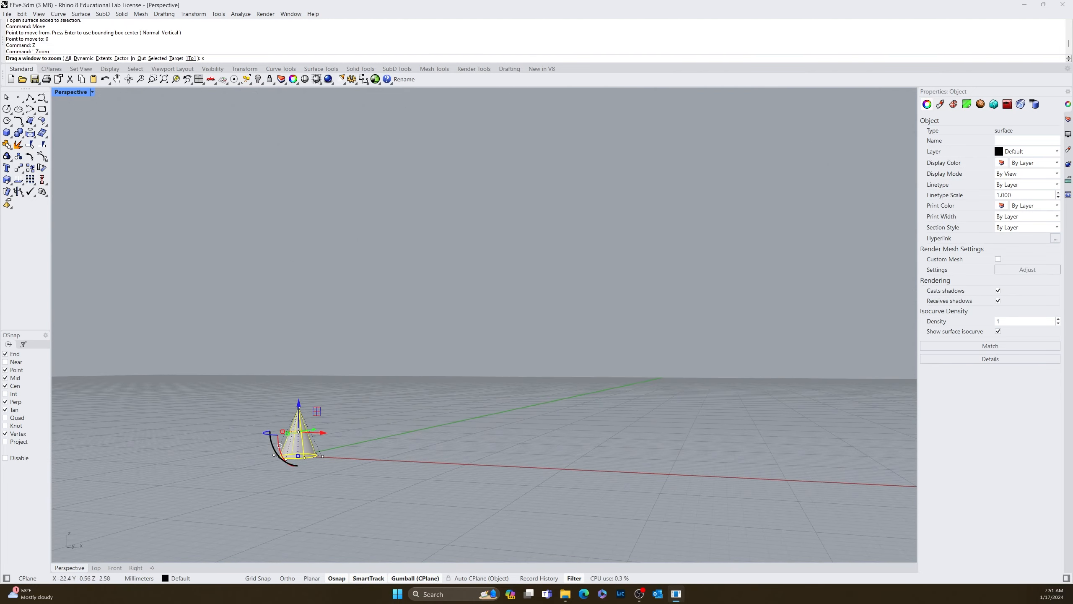
pyautogui.write('s')
pyautogui.press('Return')
pyautogui.press('Escape')
pyautogui.moveTo(216, 460); pyautogui.dragTo(420, 448, button='right')
# Step: Rebuild the cone surface with point counts U 5 and V 7 and degree 3 in both directions, deleting the input
pyautogui.click(412, 437)
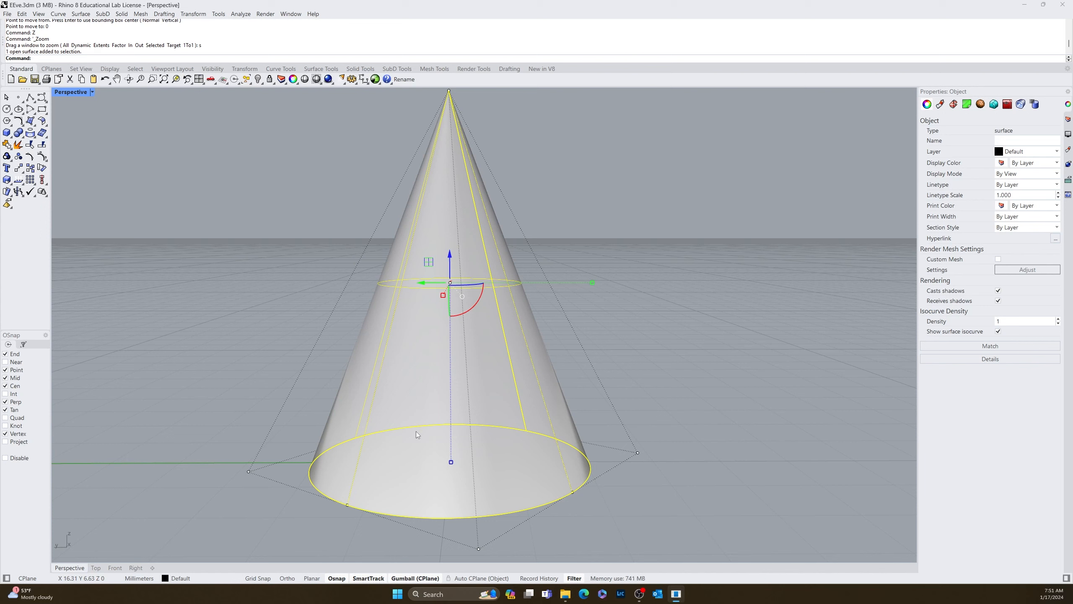
pyautogui.write('Rebuild')
pyautogui.press('Return')
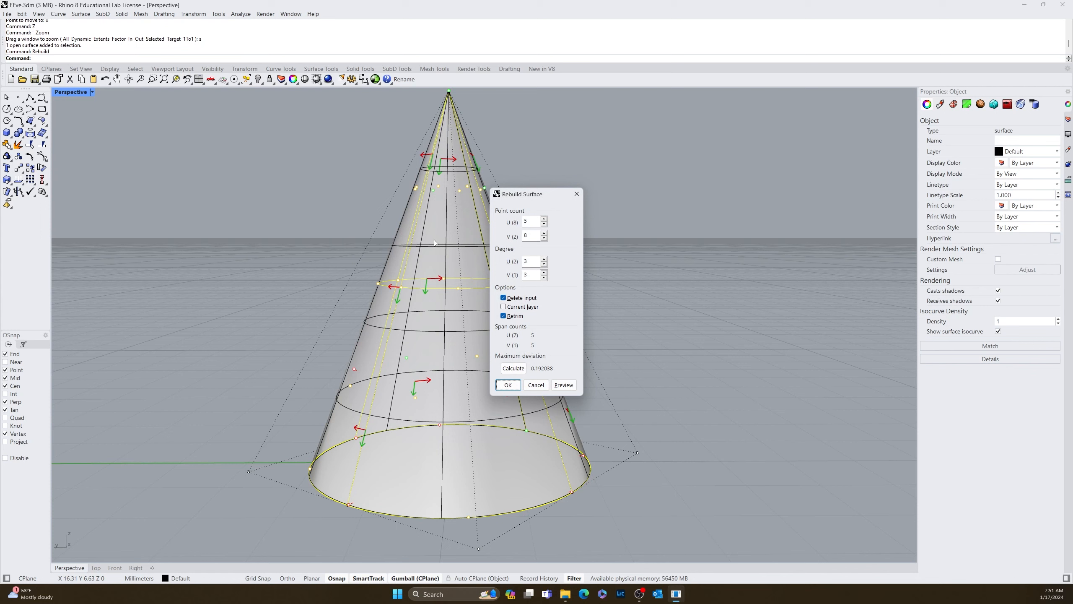
pyautogui.moveTo(541, 197); pyautogui.dragTo(760, 171)
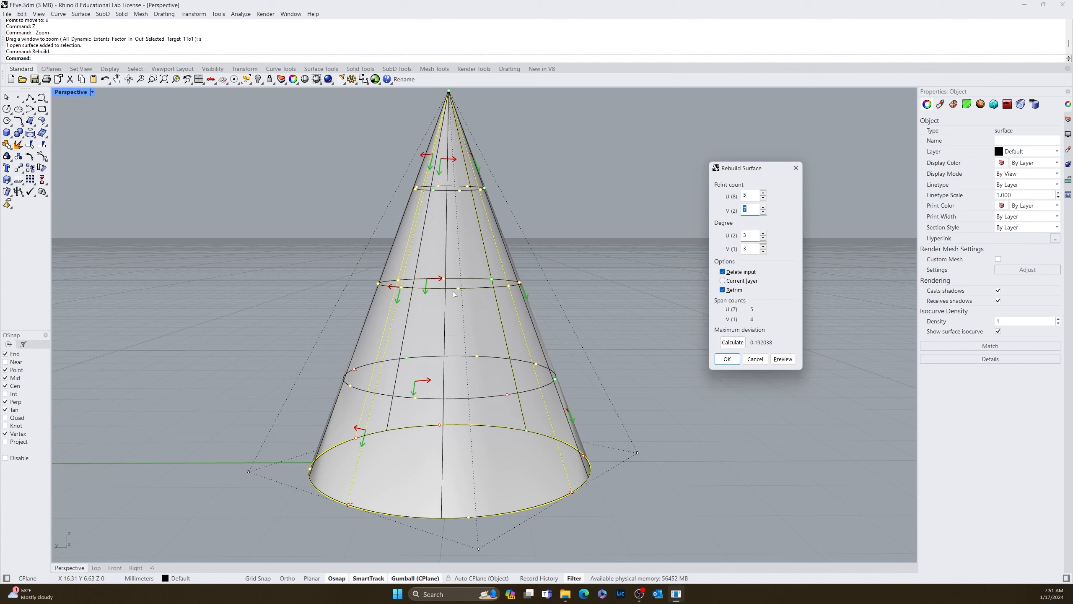
pyautogui.click(728, 359)
pyautogui.click(655, 393)
pyautogui.moveTo(656, 393); pyautogui.dragTo(349, 511, button='right')
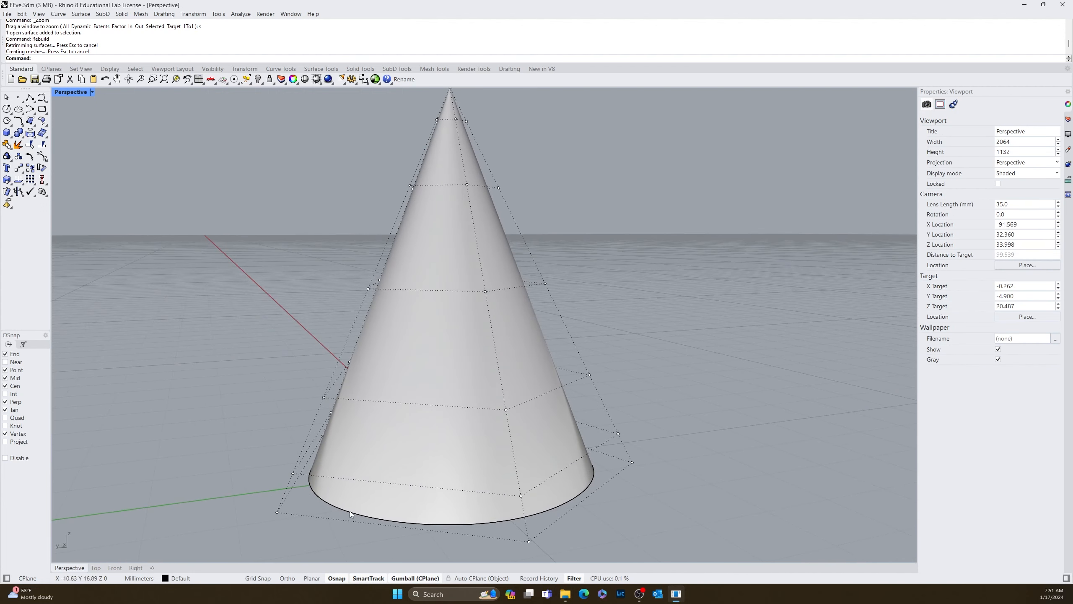
pyautogui.click(115, 568)
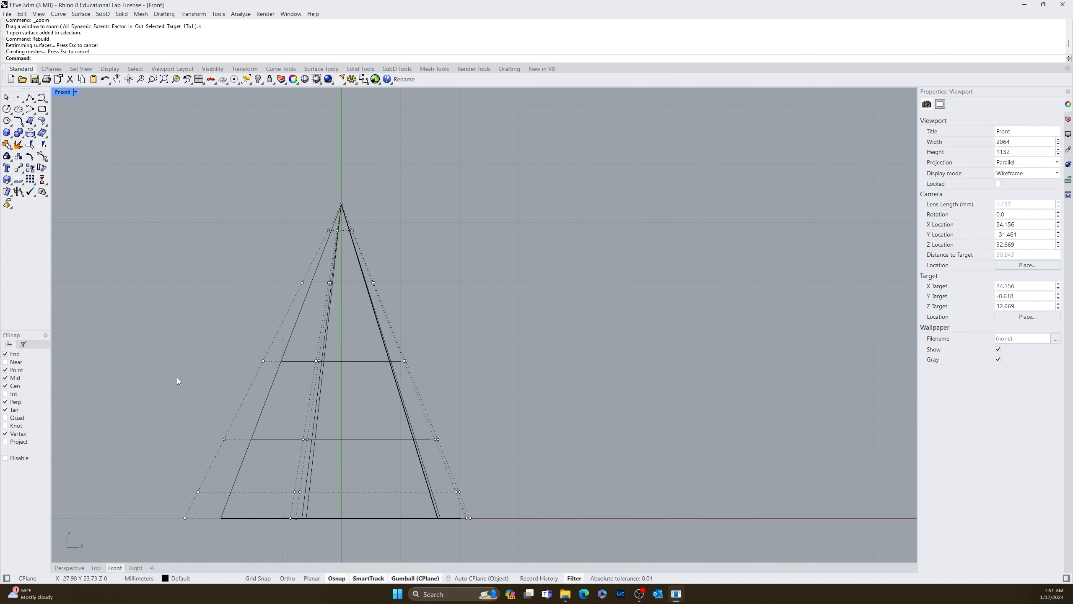
# Step: Select the three lowest rows of control points on the cone in the Front view
pyautogui.moveTo(178, 399); pyautogui.dragTo(489, 322)
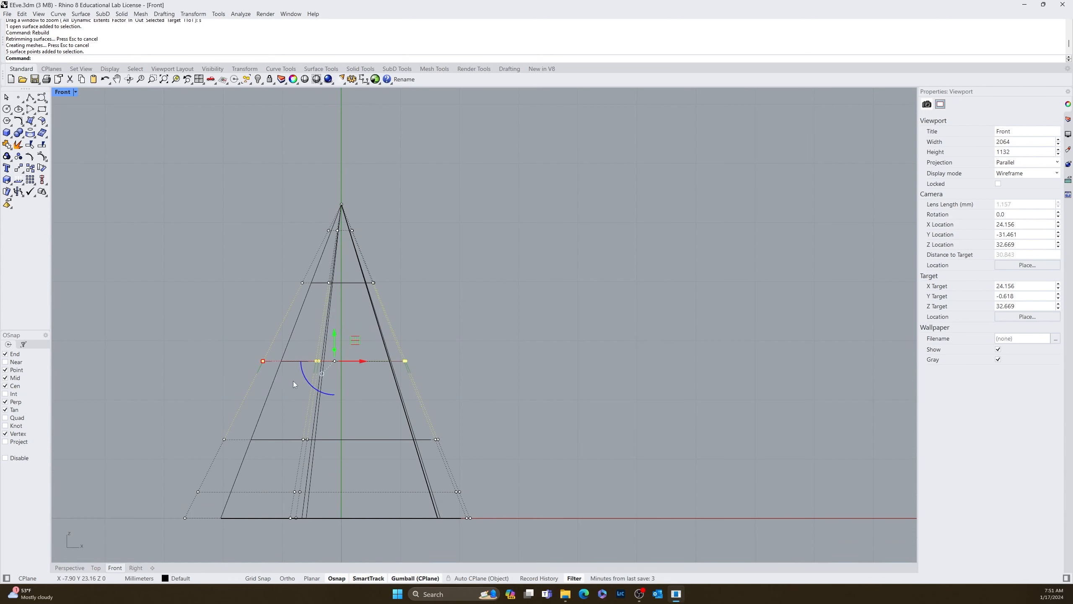
pyautogui.press('Escape')
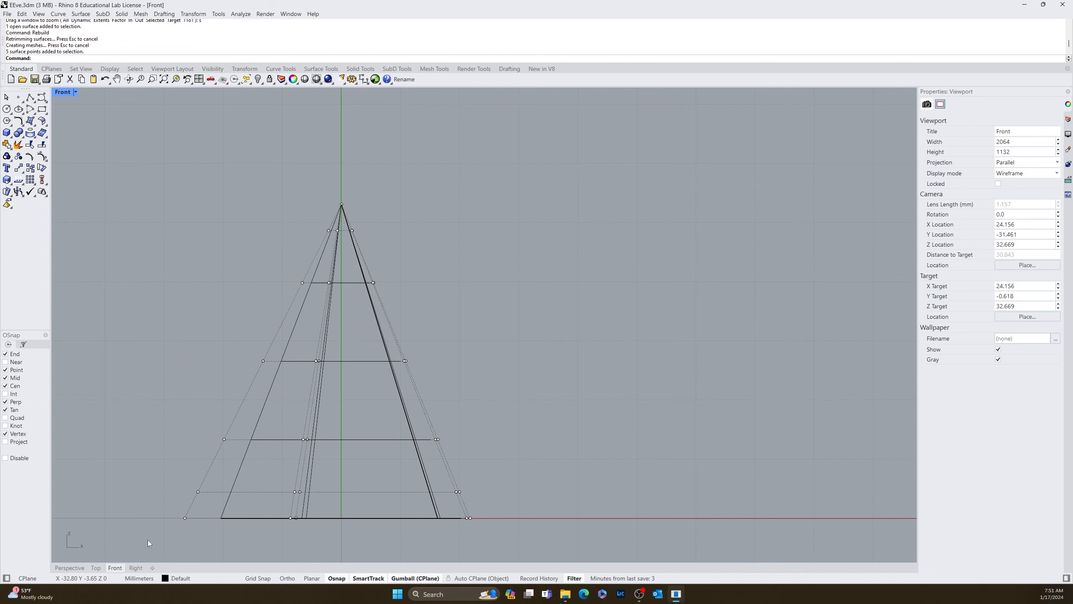
pyautogui.moveTo(219, 517); pyautogui.dragTo(572, 416)
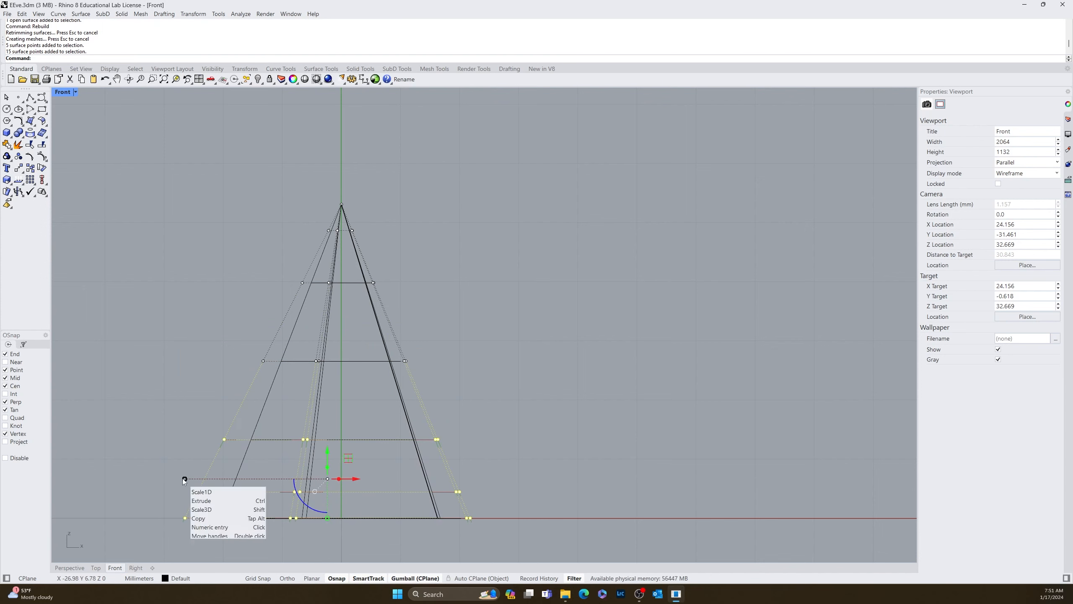
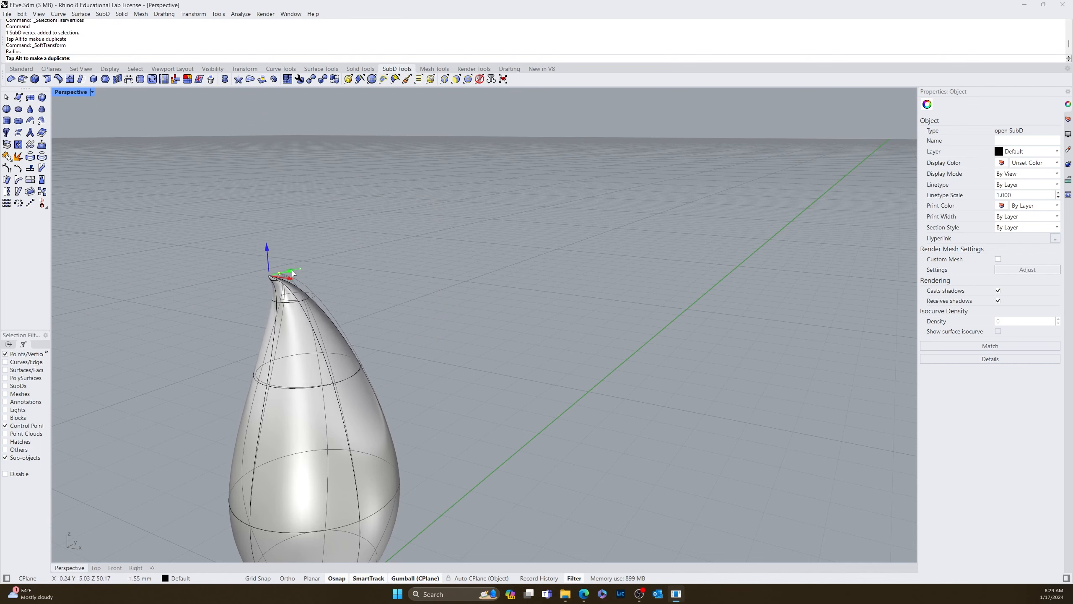
# Step: Restrict selection to edges, select the edge loop just below the SubD's tip, and lower it slightly after adjusting the Soft Transform radius
pyautogui.click(454, 351)
pyautogui.moveTo(454, 350); pyautogui.dragTo(427, 336, button='right')
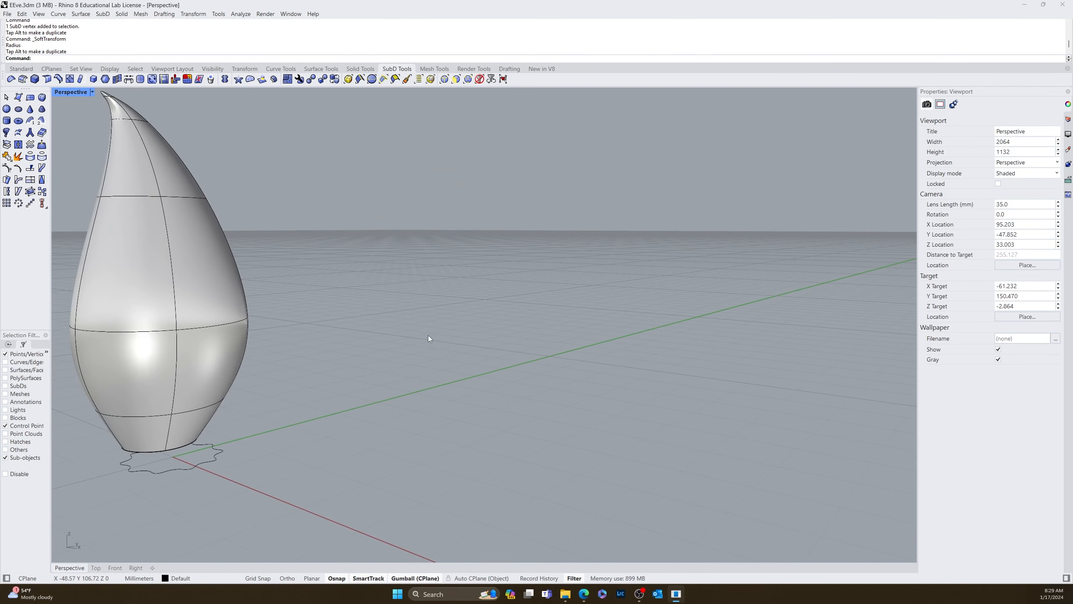
pyautogui.scroll(-4, 375, 341)
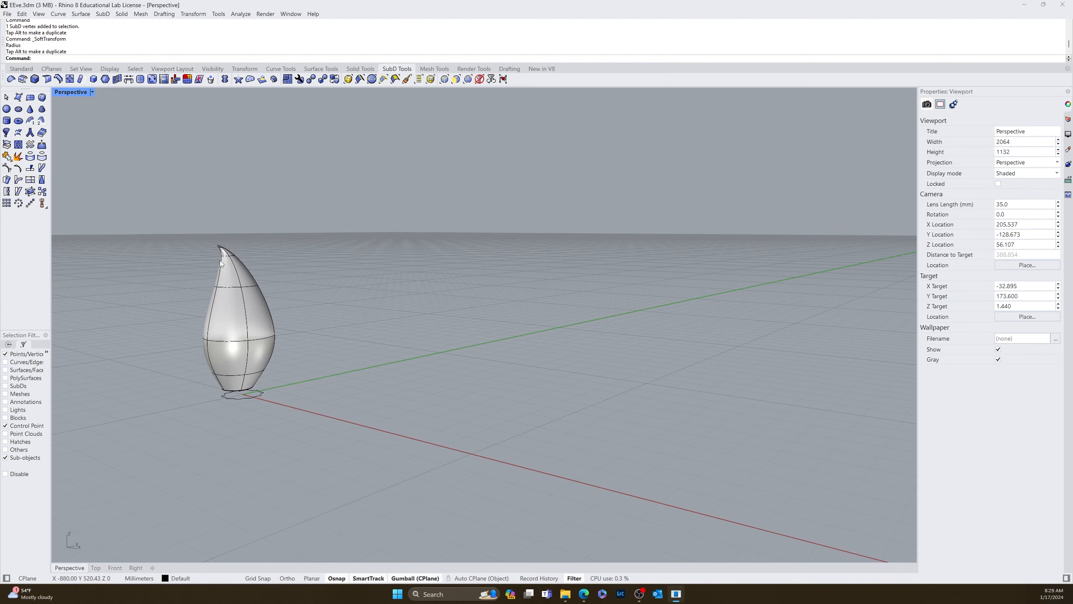
pyautogui.scroll(4, 221, 259)
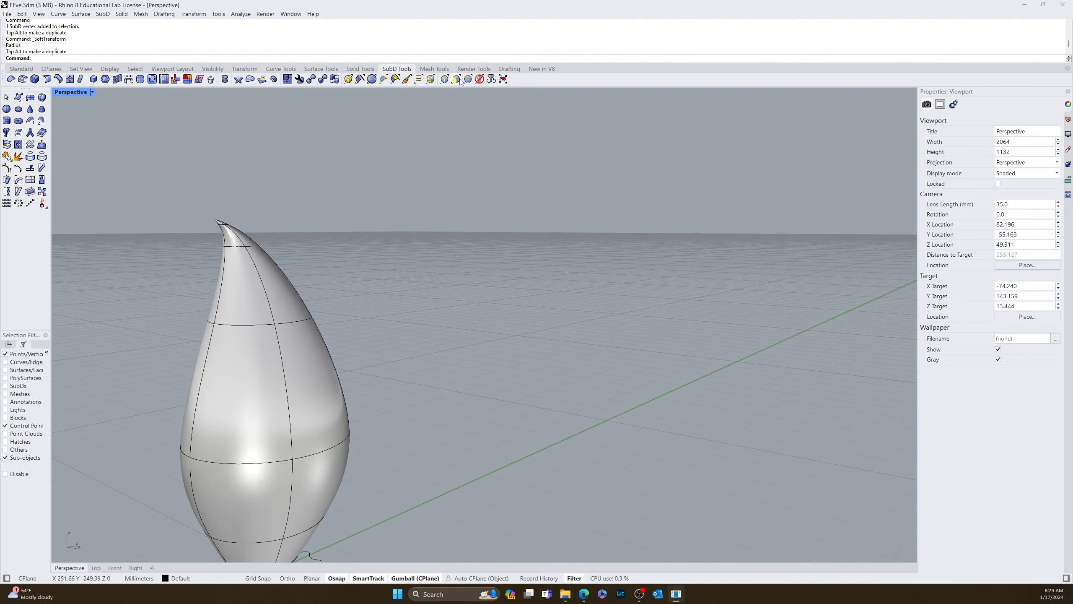
pyautogui.click(457, 79)
pyautogui.doubleClick(240, 246)
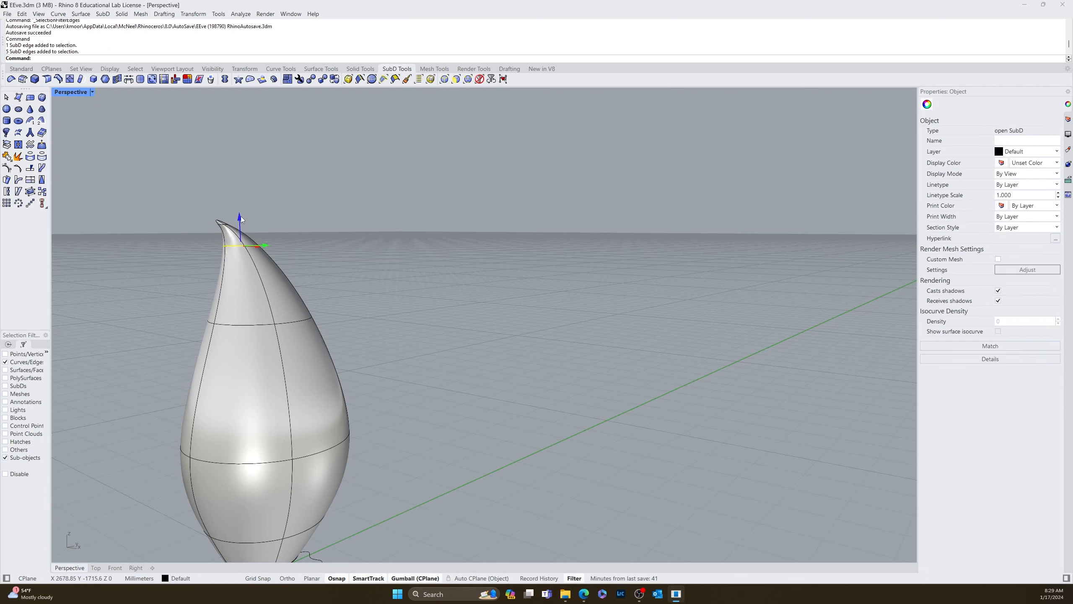
pyautogui.moveTo(239, 217)
pyautogui.mouseDown()
pyautogui.moveTo(243, 233)
pyautogui.moveTo(239, 218)
pyautogui.mouseUp()
pyautogui.click(44, 154)
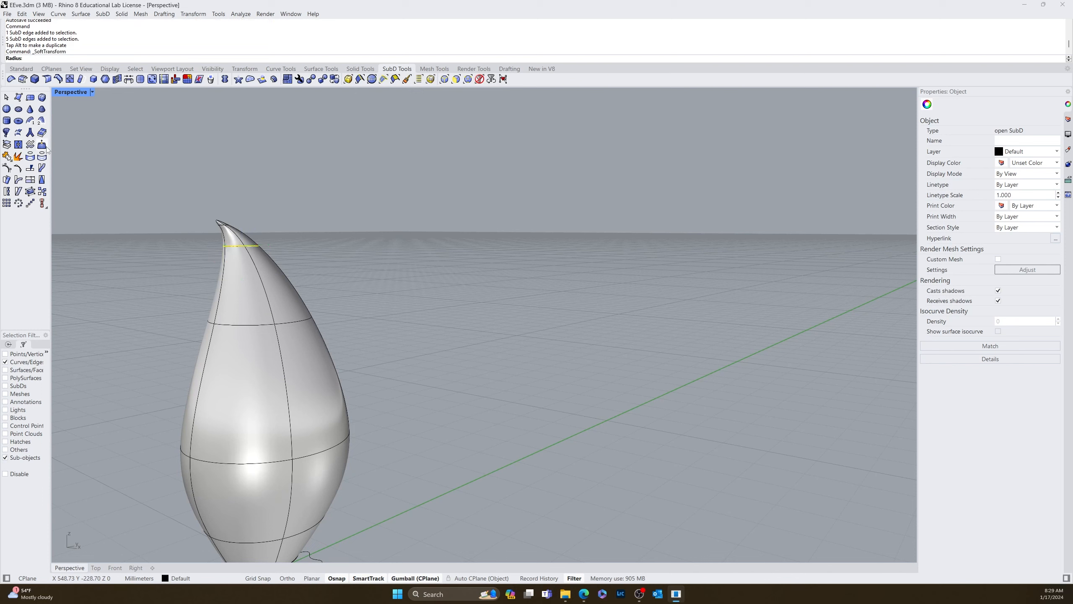
pyautogui.click(218, 246)
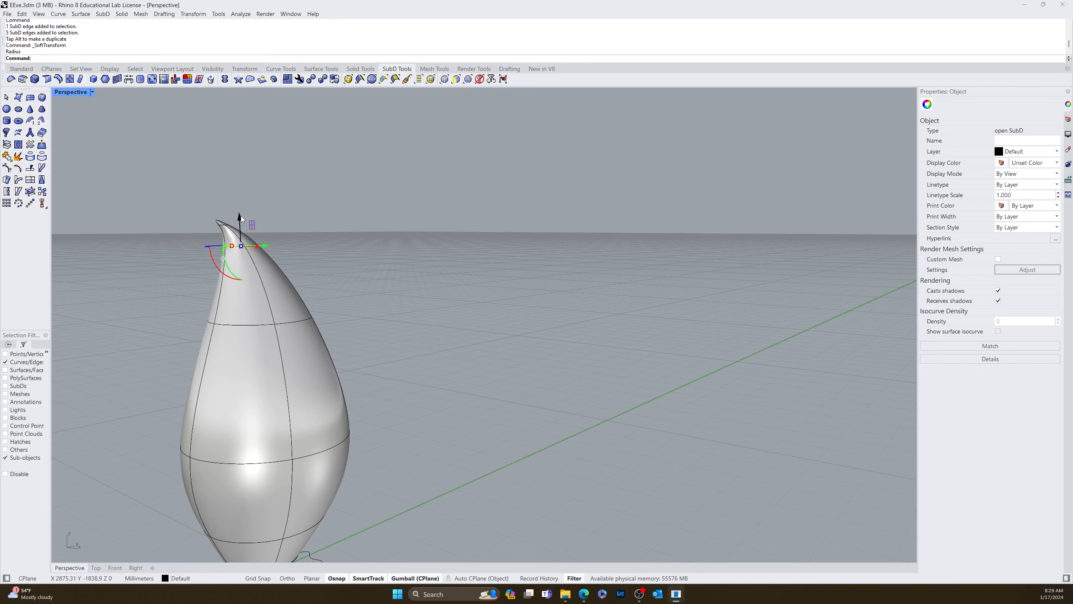
pyautogui.moveTo(238, 237); pyautogui.dragTo(244, 226)
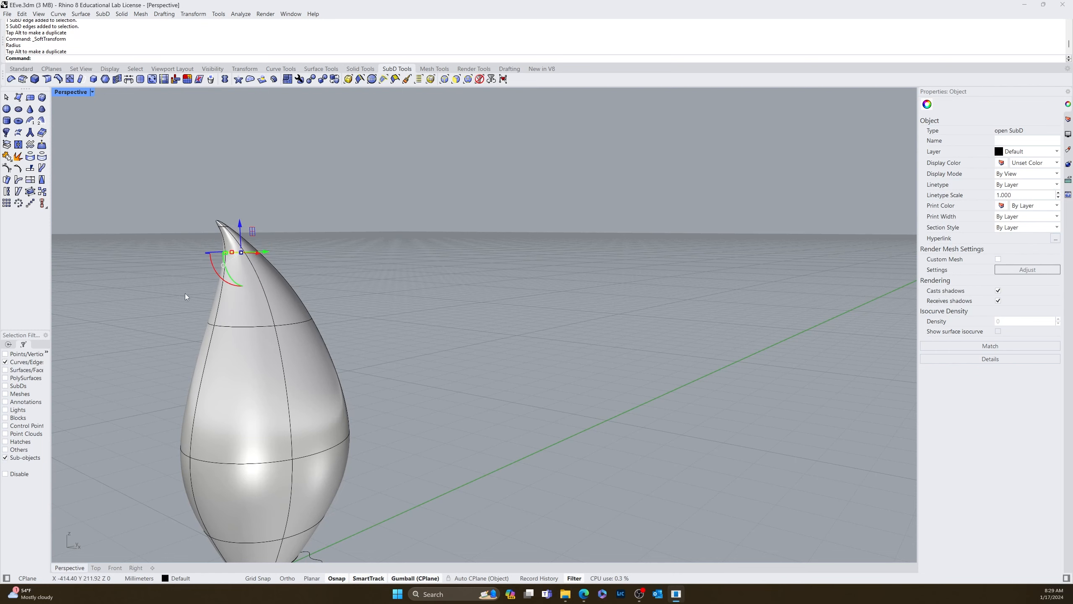
pyautogui.click(184, 294)
# Step: Clear the edge selection filter so that whole objects can be selected
pyautogui.scroll(-6, 202, 302)
pyautogui.moveTo(203, 302); pyautogui.dragTo(352, 317, button='right')
pyautogui.moveTo(807, 305); pyautogui.dragTo(710, 299, button='right')
pyautogui.moveTo(607, 356); pyautogui.dragTo(590, 337, button='right')
pyautogui.scroll(6, 513, 249)
pyautogui.keyDown('shift'); pyautogui.moveTo(514, 250); pyautogui.dragTo(569, 357, button='right'); pyautogui.keyUp('shift')
pyautogui.scroll(-4, 549, 357)
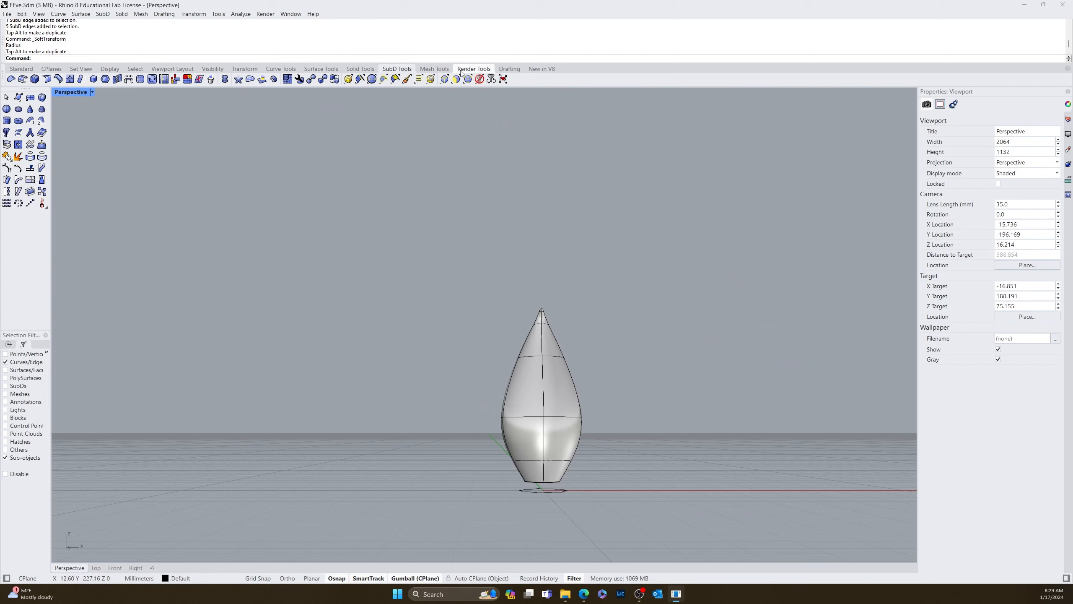
pyautogui.click(480, 80)
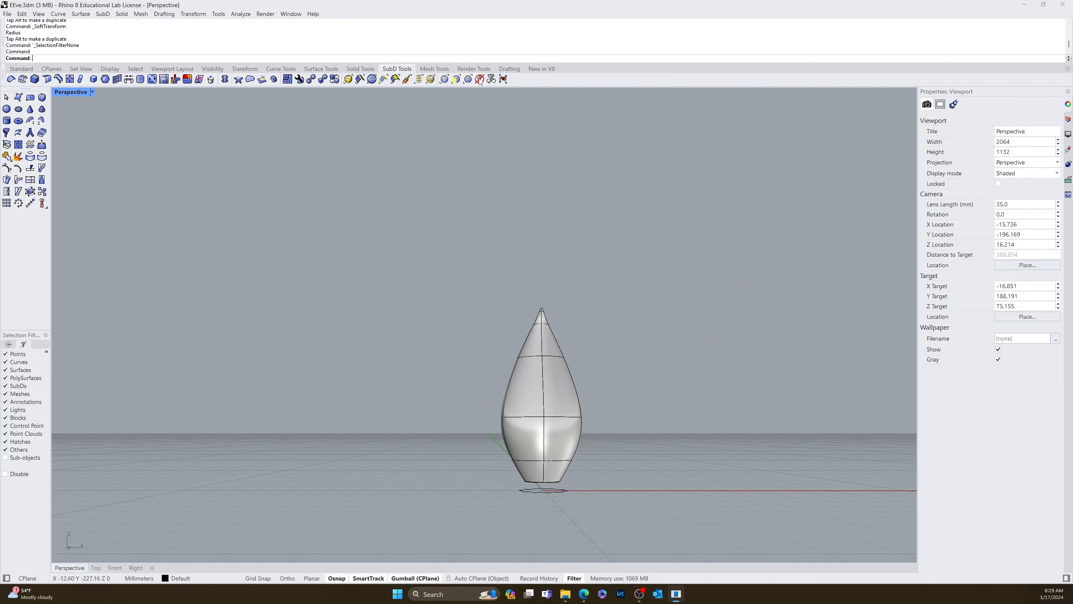
# Step: Convert the SubD to NURBS with DeleteInputObjects=No, and move the original SubD aside along the positive X direction
pyautogui.click(555, 368)
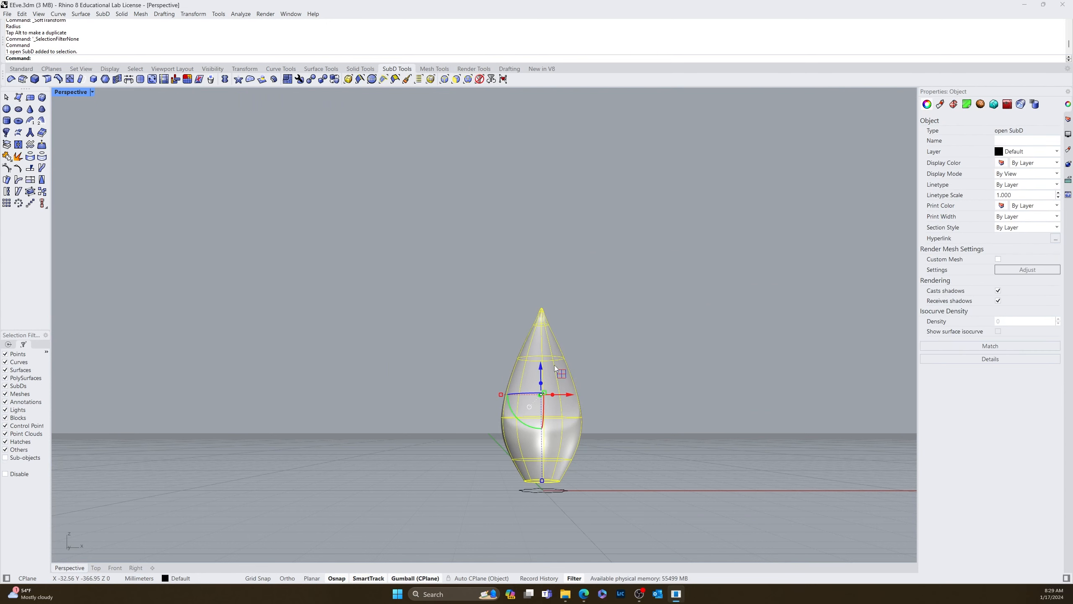
pyautogui.write('ToNURBS')
pyautogui.press('Return')
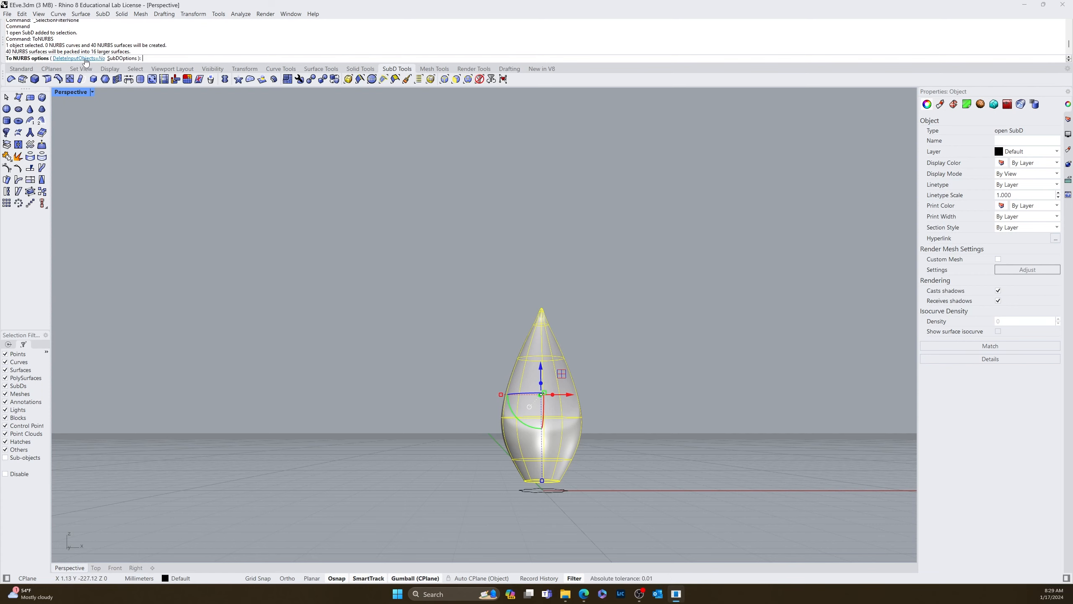
pyautogui.press('Return')
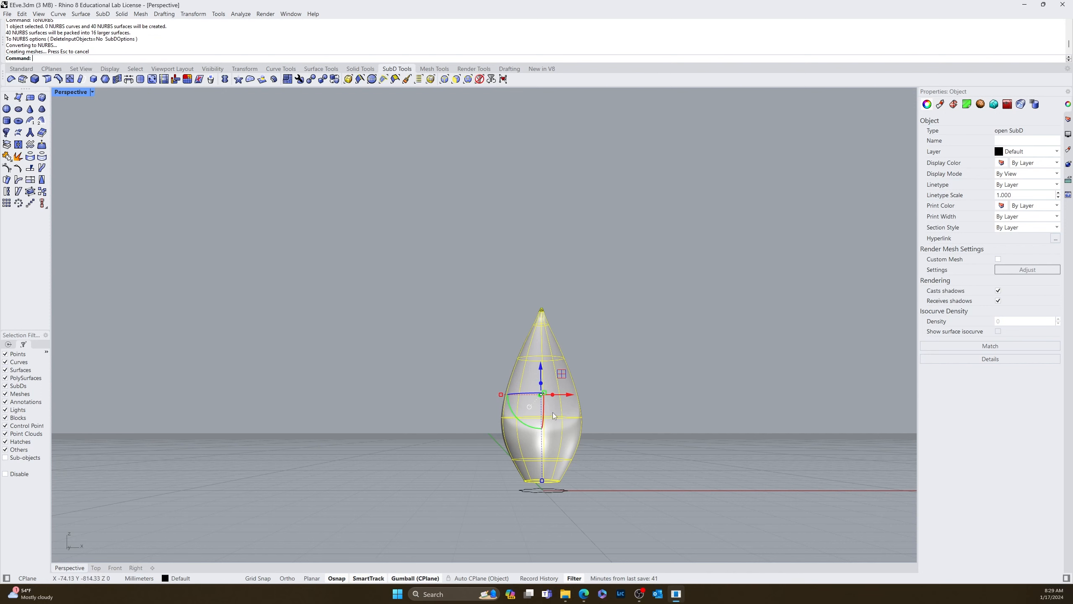
pyautogui.moveTo(572, 397); pyautogui.dragTo(788, 396)
pyautogui.click(637, 456)
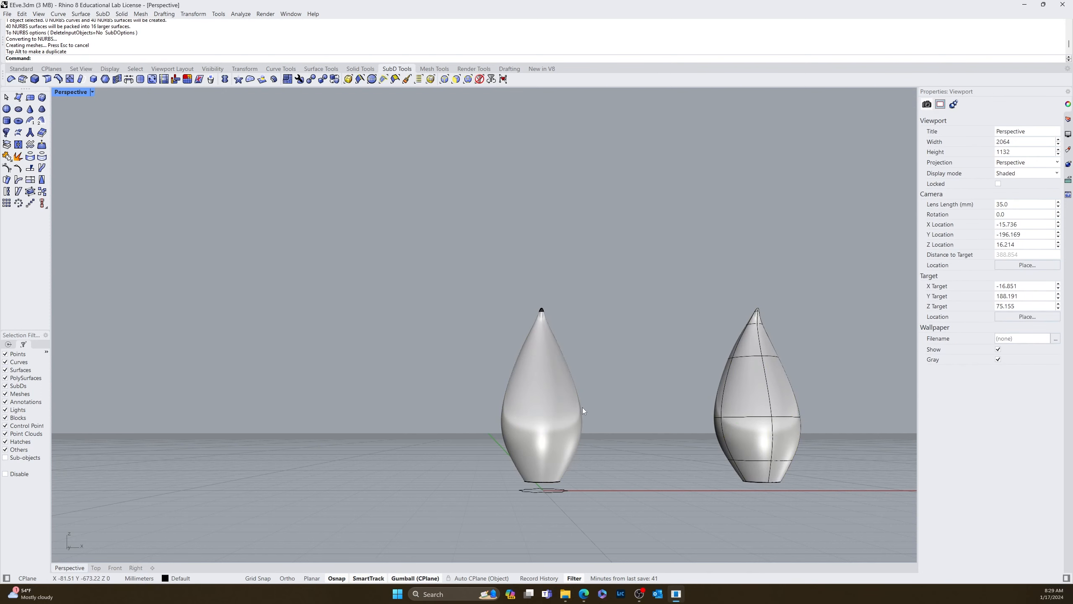
# Step: Examine the tip of the converted NURBS form up close and compare the form with the SubD beside it
pyautogui.moveTo(582, 407); pyautogui.dragTo(434, 394, button='right')
pyautogui.scroll(5, 351, 363)
pyautogui.scroll(-8, 225, 305)
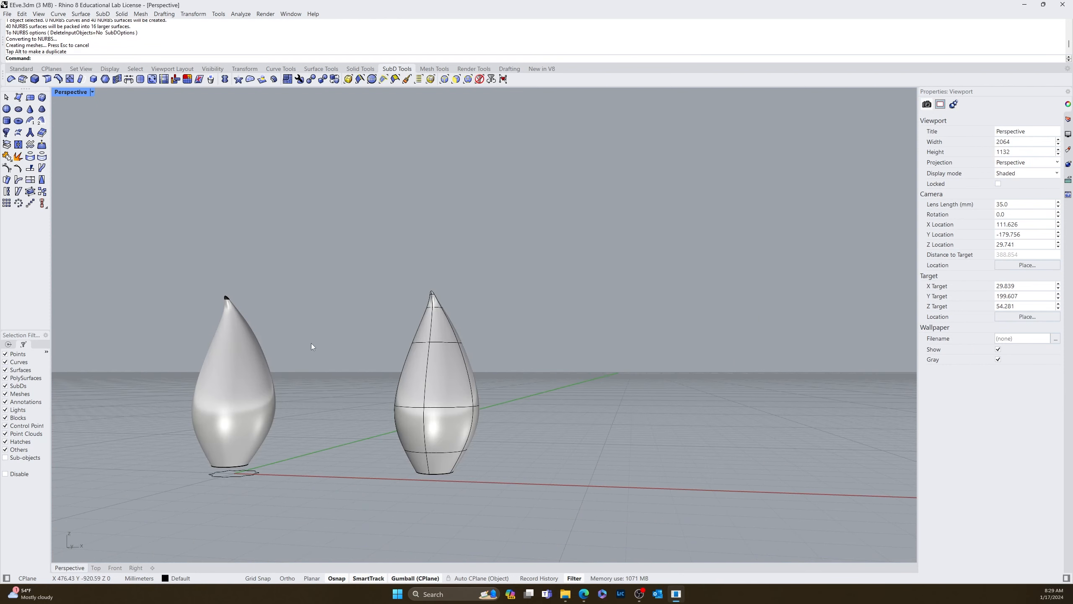
pyautogui.moveTo(311, 344); pyautogui.dragTo(360, 341, button='right')
pyautogui.scroll(7, 300, 338)
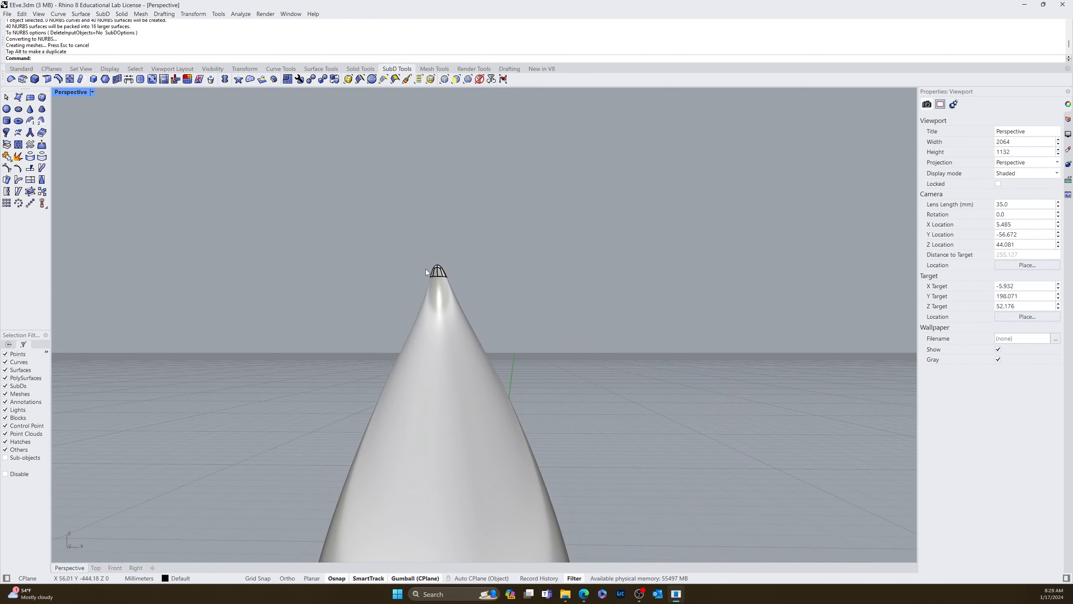
pyautogui.scroll(2, 426, 269)
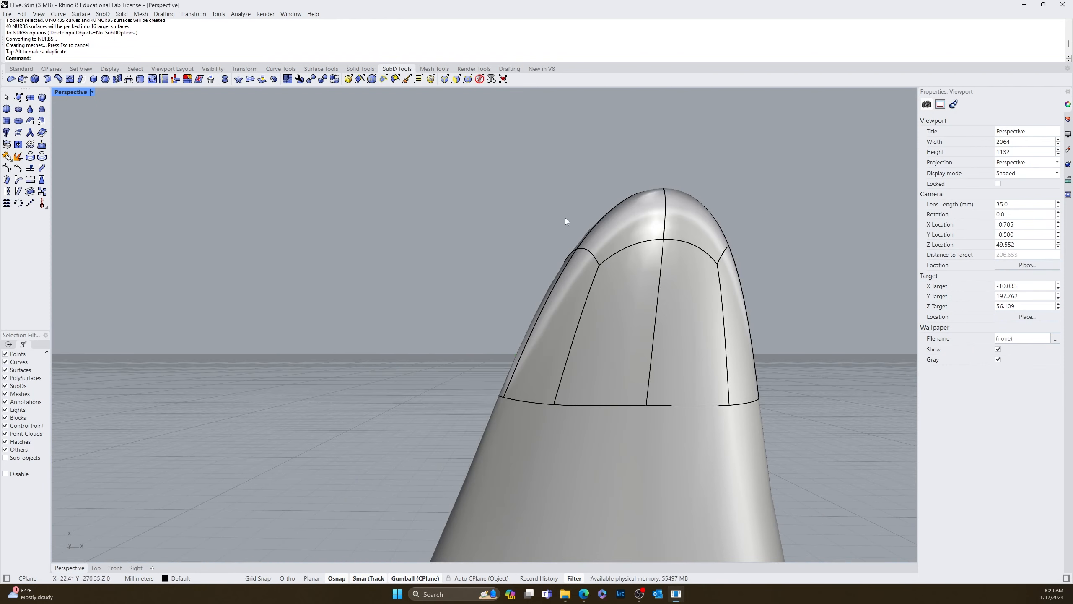
pyautogui.scroll(-3, 566, 221)
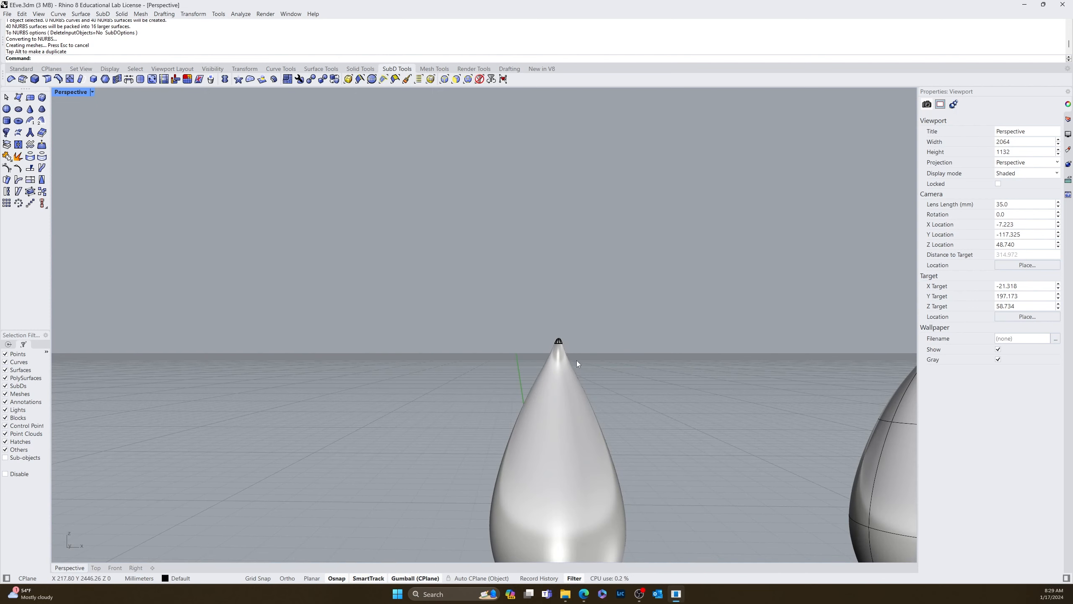
pyautogui.scroll(-3, 588, 362)
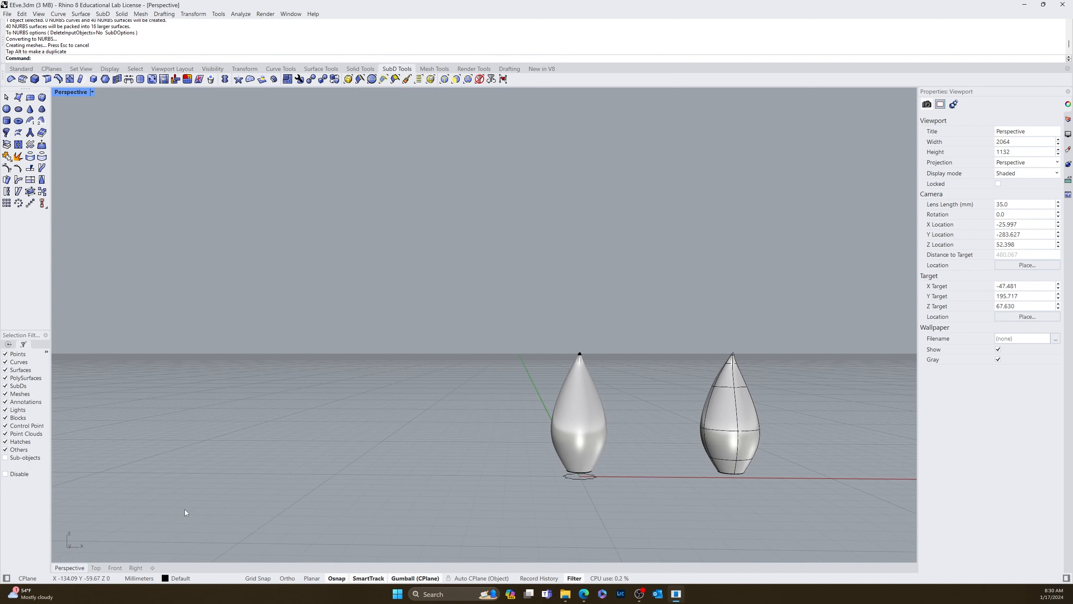
# Step: Project the wavy closed curve onto the NURBS form along CPlaneZ from the Top view
pyautogui.click(96, 568)
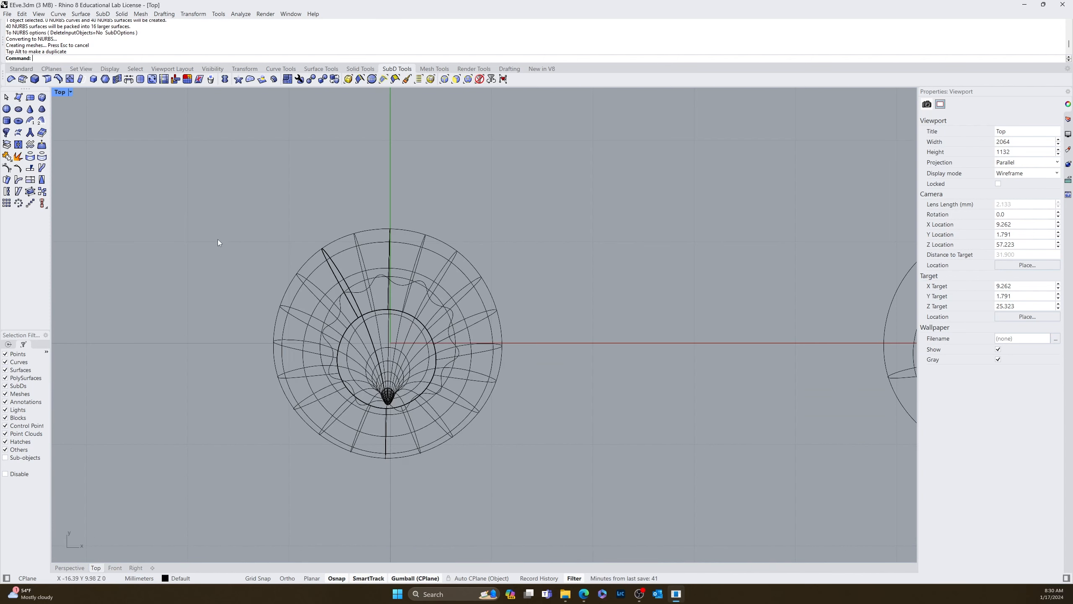
pyautogui.click(17, 69)
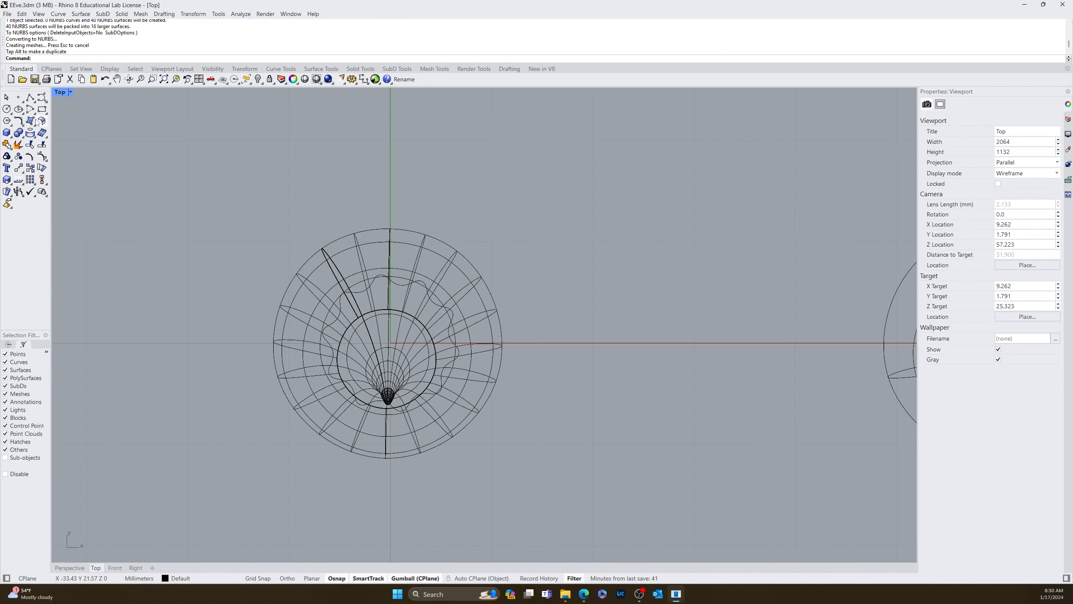
pyautogui.click(30, 134)
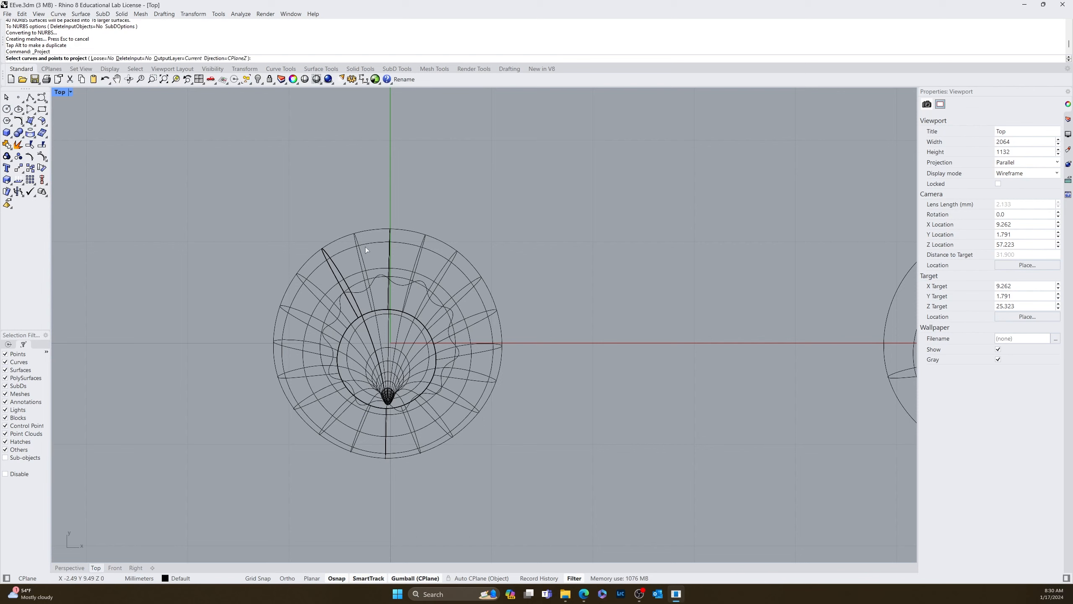
pyautogui.click(397, 283)
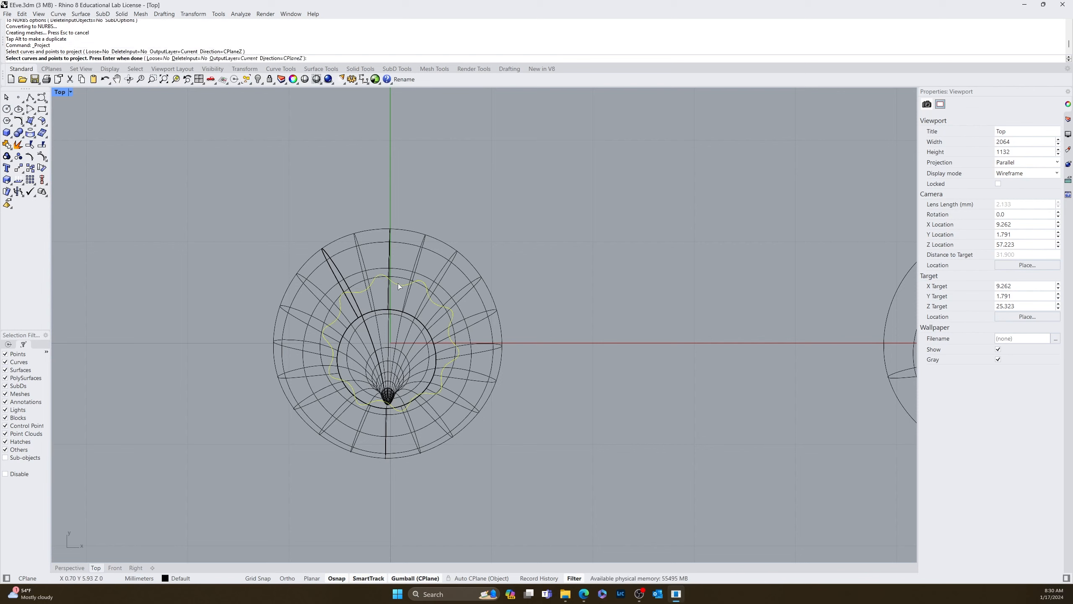
pyautogui.press('Return')
pyautogui.click(416, 260)
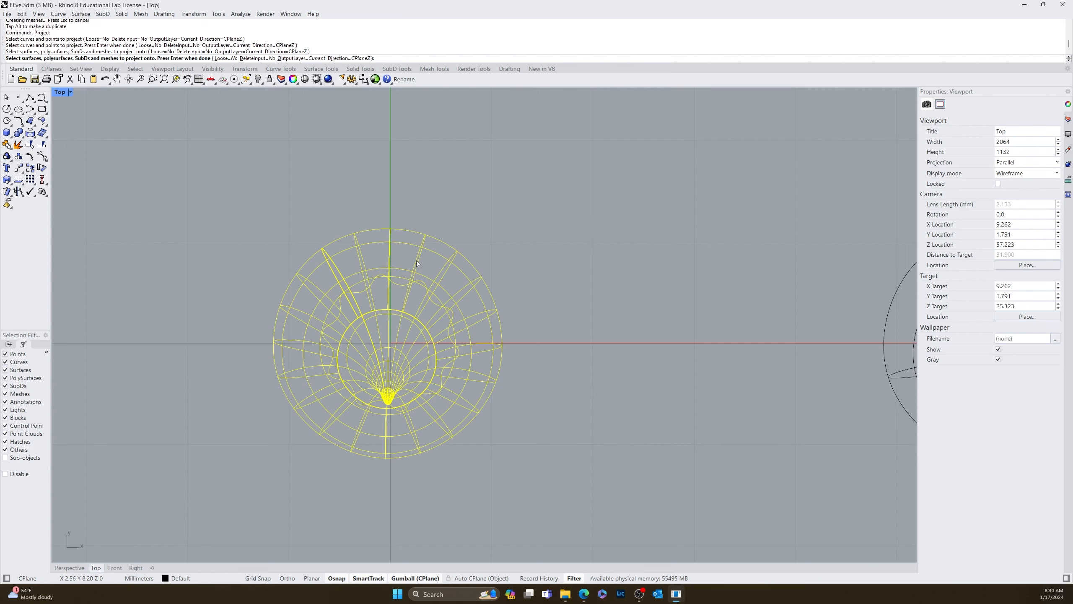
pyautogui.press('Return')
# Step: Inspect the projected curves on the NURBS form in the Perspective view and undo the projection
pyautogui.click(71, 569)
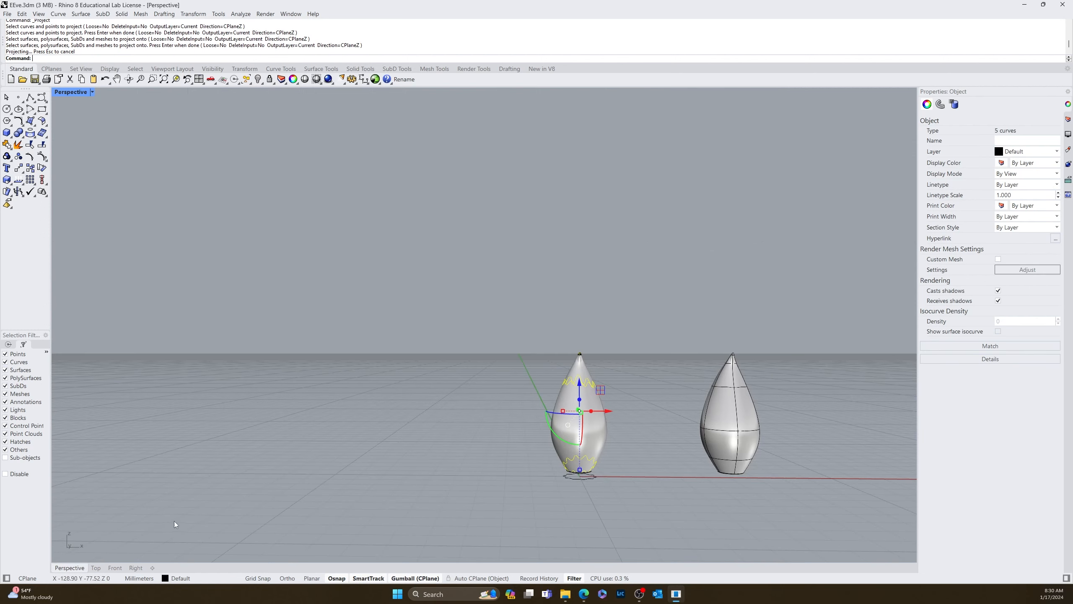
pyautogui.click(174, 521)
pyautogui.moveTo(440, 423); pyautogui.dragTo(554, 412, button='right')
pyautogui.scroll(5, 401, 481)
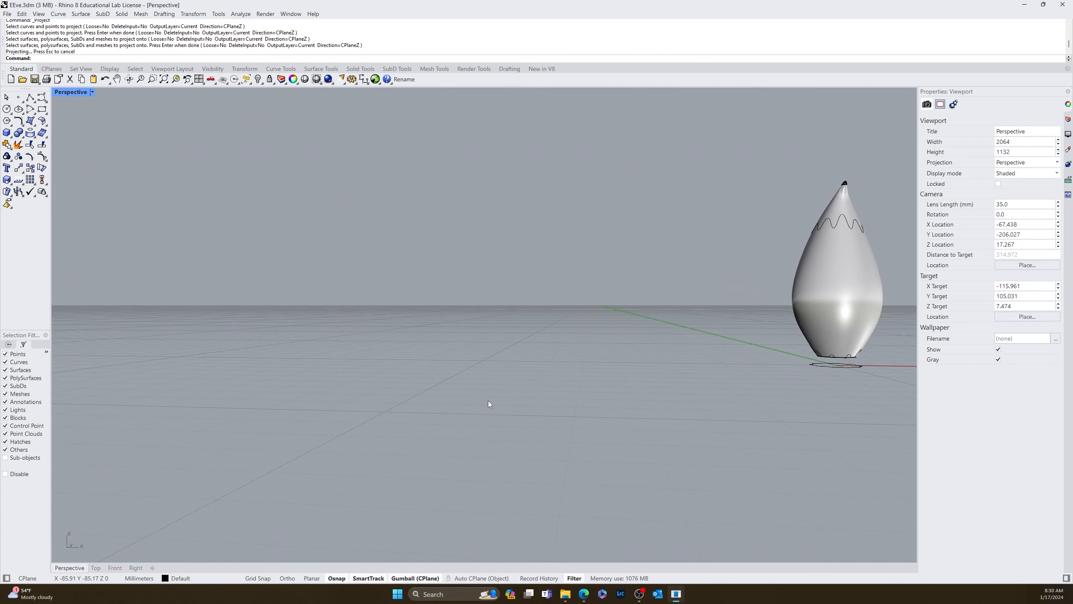
pyautogui.moveTo(706, 421)
pyautogui.mouseDown(button='right')
pyautogui.moveTo(627, 434)
pyautogui.moveTo(710, 416)
pyautogui.mouseUp(button='right')
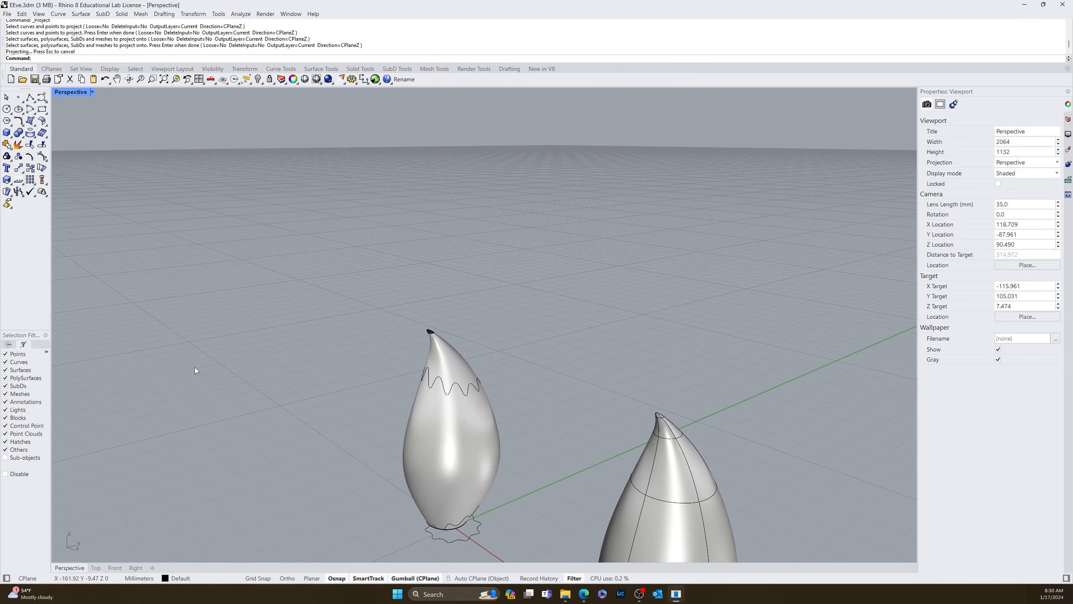
pyautogui.hotkey('ctrl', 'z')
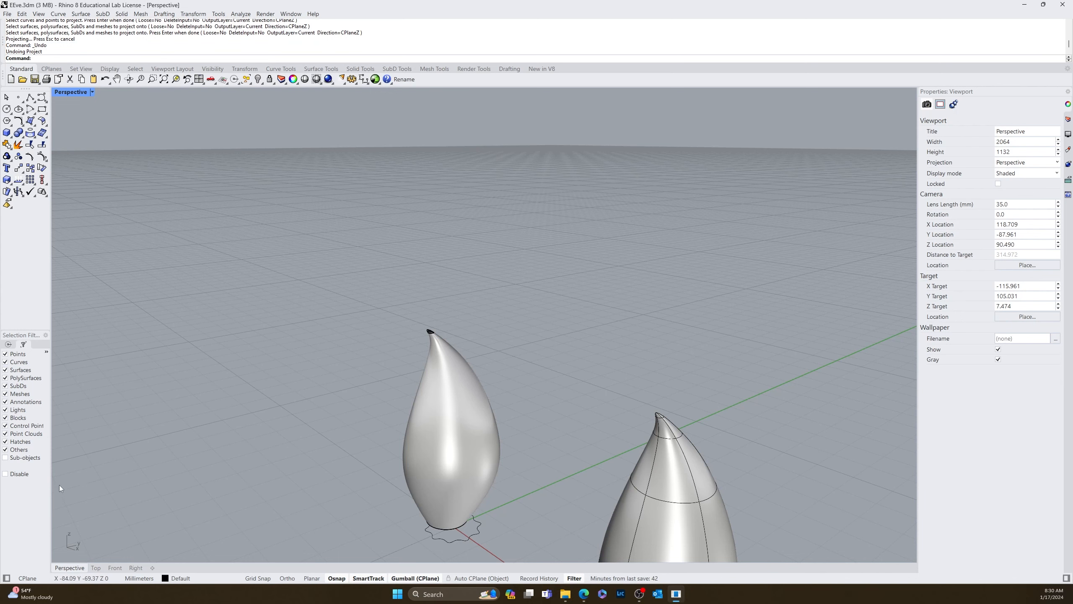
# Step: Move the wavy closed curve slightly in the negative Y direction in the Top view, centring it more closely on the form's base circle
pyautogui.click(96, 567)
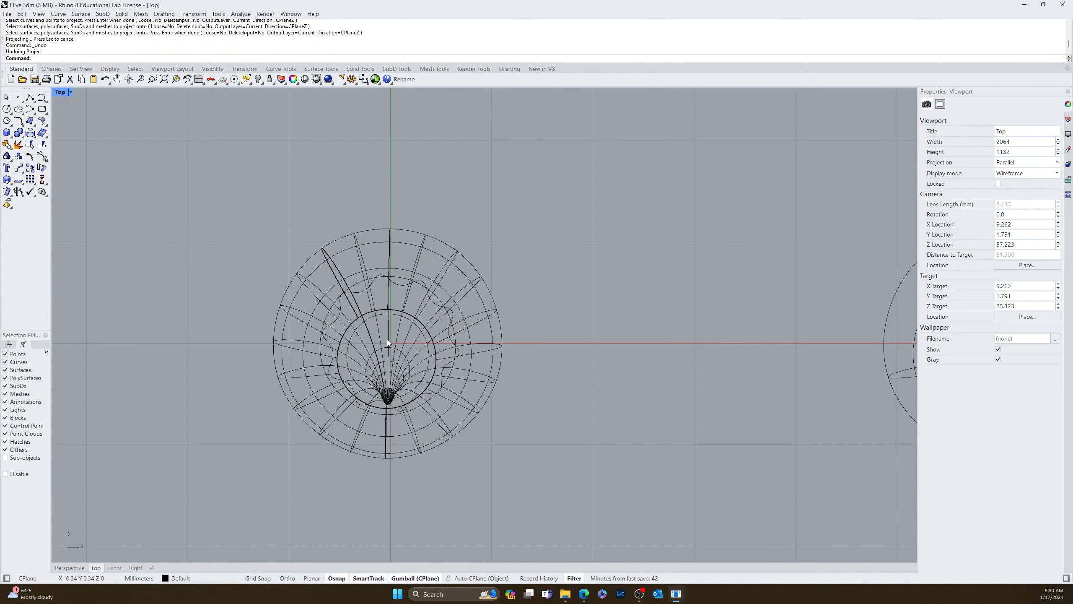
pyautogui.click(399, 283)
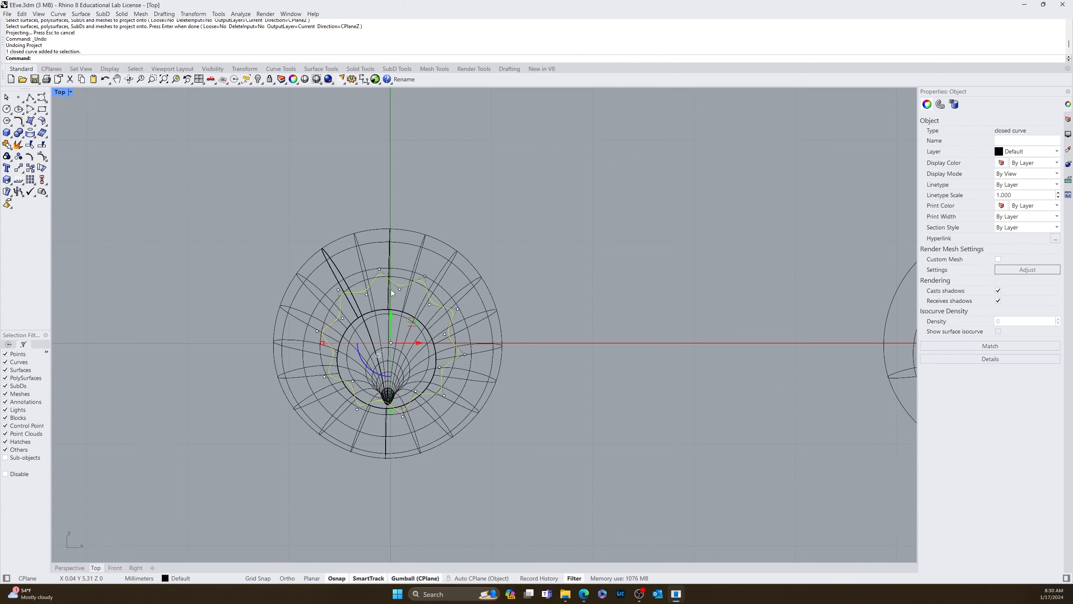
pyautogui.moveTo(390, 312); pyautogui.dragTo(391, 330)
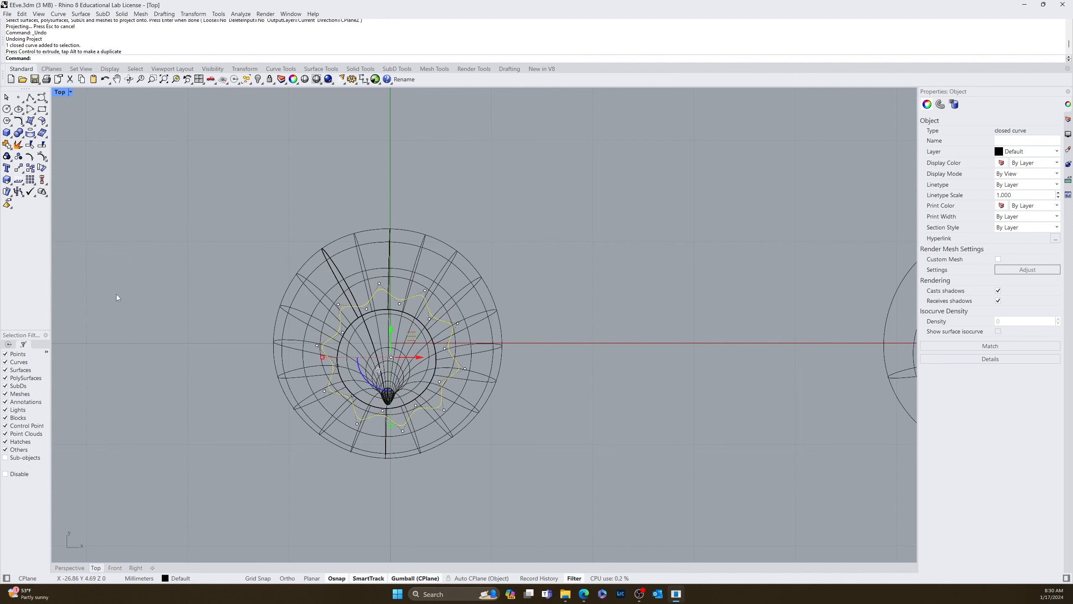
pyautogui.click(201, 238)
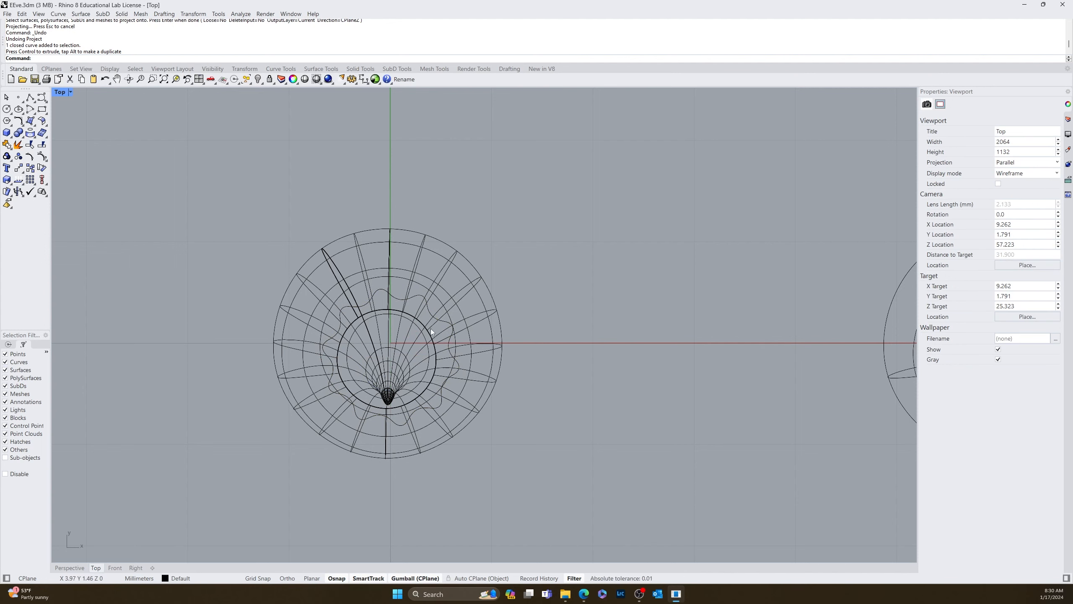
# Step: Shift the wavy closed curve slightly in the negative X direction to centre it around the form's base circle
pyautogui.click(446, 324)
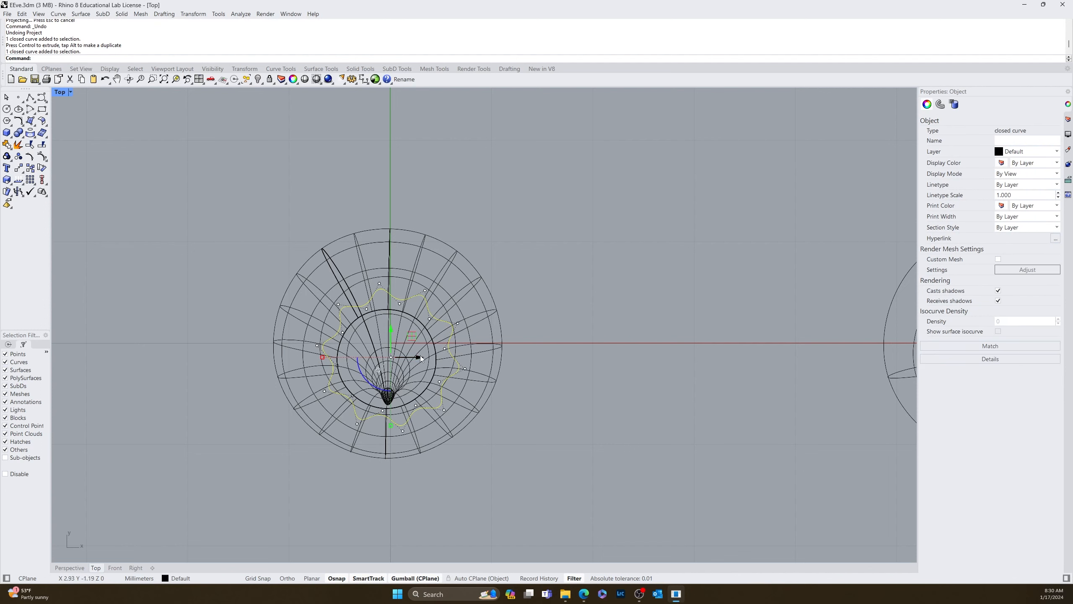
pyautogui.moveTo(420, 357); pyautogui.dragTo(416, 358)
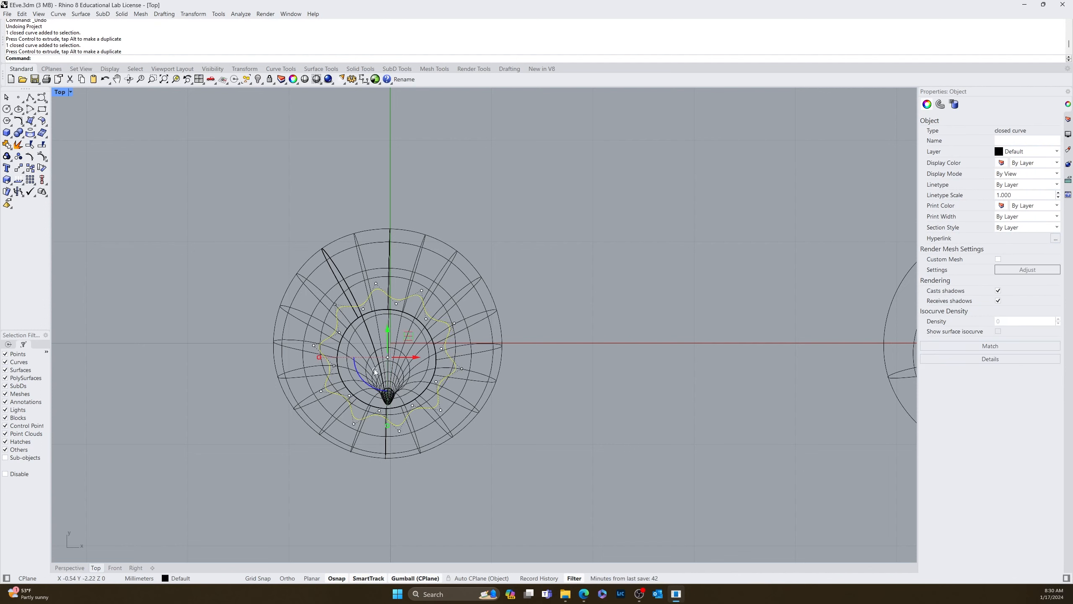
pyautogui.click(232, 436)
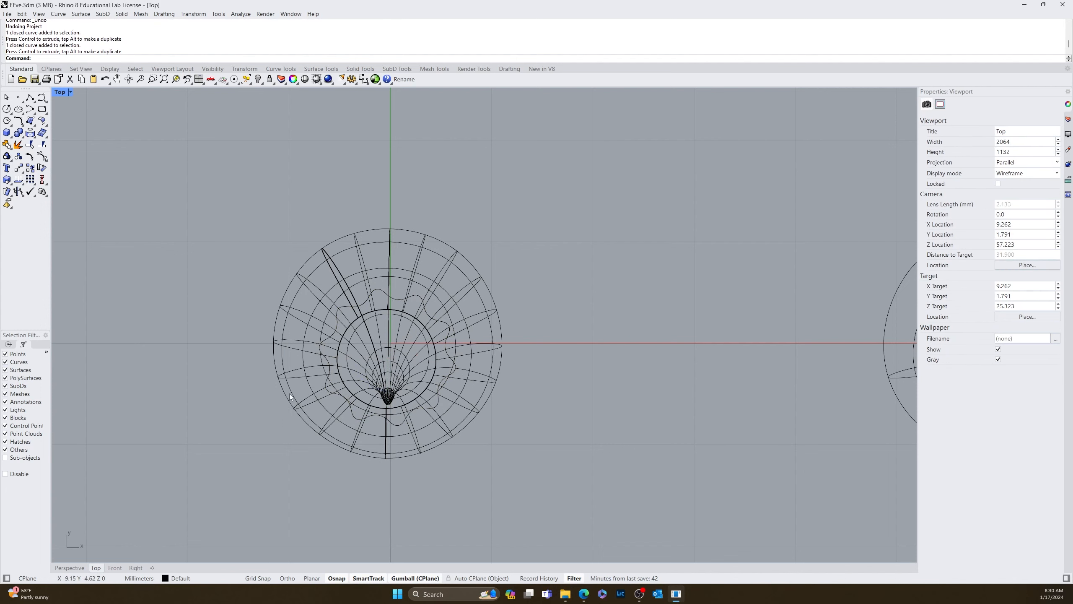
# Step: Try projecting the repositioned wavy curve onto the NURBS form along CPlaneZ from the Top view
pyautogui.click(30, 120)
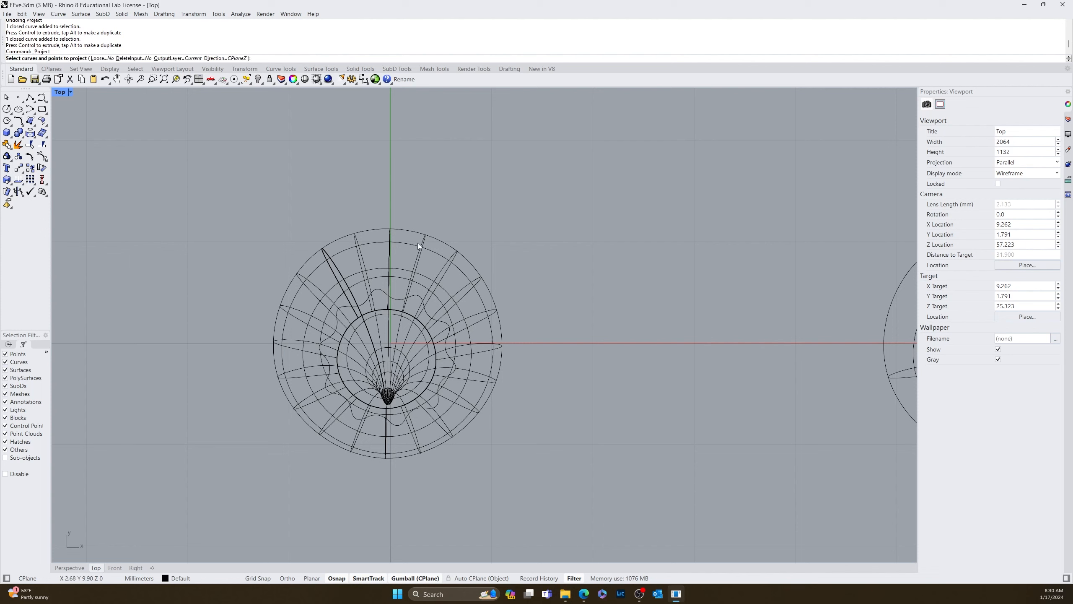
pyautogui.click(394, 299)
pyautogui.press('Return')
pyautogui.click(390, 255)
pyautogui.press('Return')
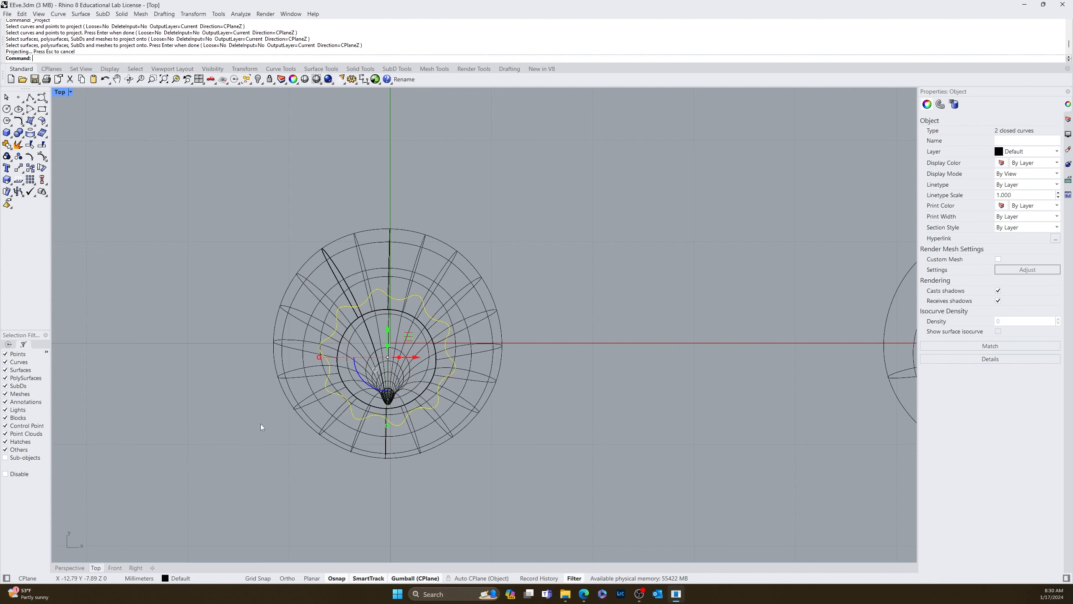
# Step: Inspect the projected curves around the form in the Perspective view and undo this projection
pyautogui.click(69, 567)
pyautogui.moveTo(252, 480); pyautogui.dragTo(307, 472, button='right')
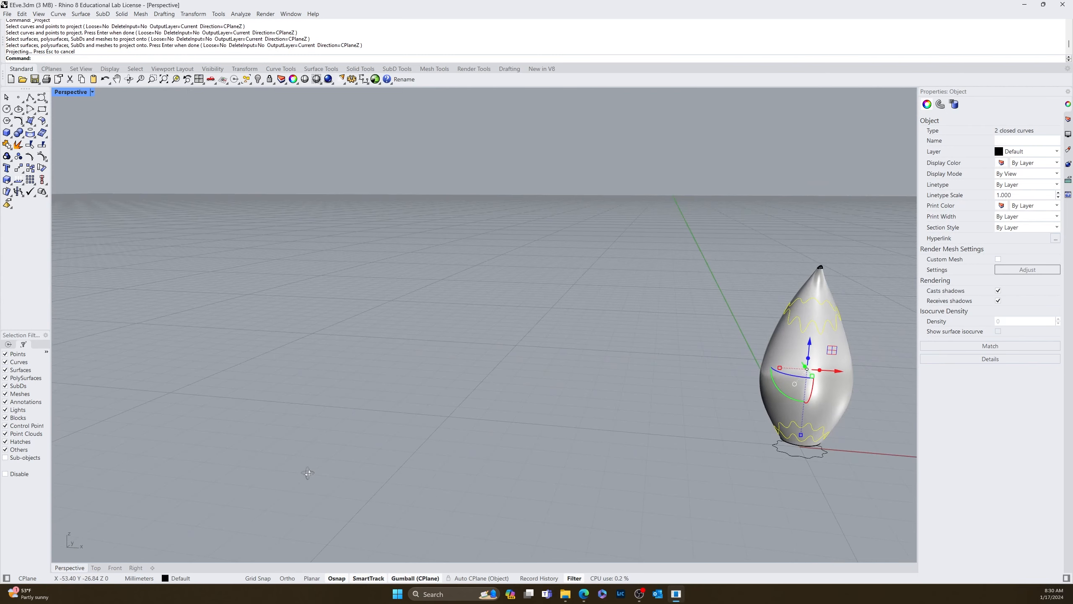
pyautogui.click(524, 453)
pyautogui.moveTo(555, 449)
pyautogui.mouseDown(button='right')
pyautogui.moveTo(433, 465)
pyautogui.moveTo(418, 516)
pyautogui.moveTo(546, 437)
pyautogui.moveTo(645, 447)
pyautogui.moveTo(480, 457)
pyautogui.moveTo(507, 455)
pyautogui.mouseUp(button='right')
pyautogui.hotkey('ctrl', 'z')
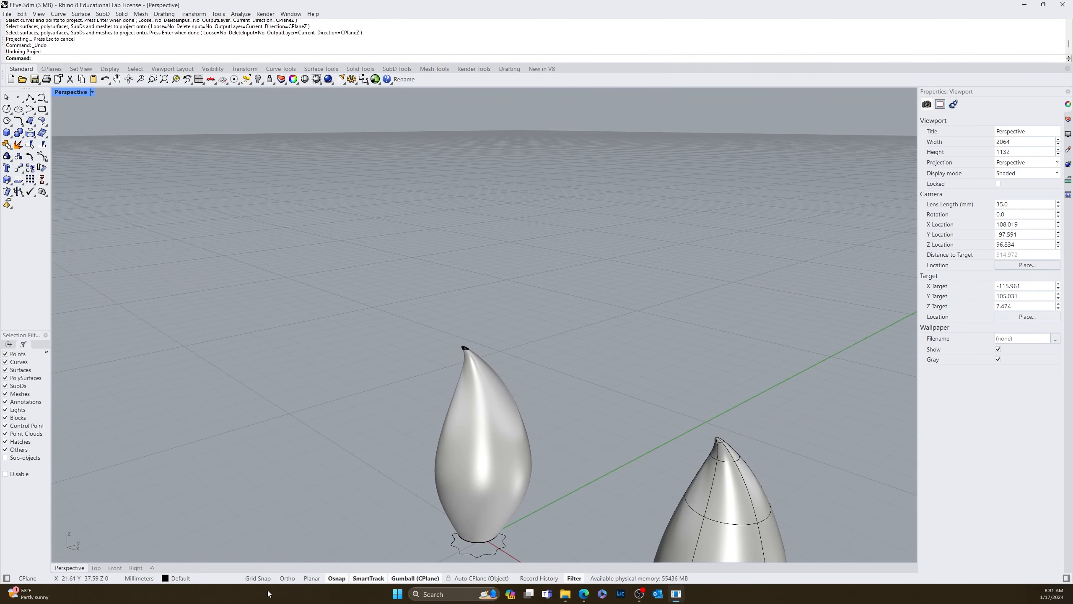
# Step: Move the wavy closed curve slightly in the positive Y direction in the Top view
pyautogui.click(96, 567)
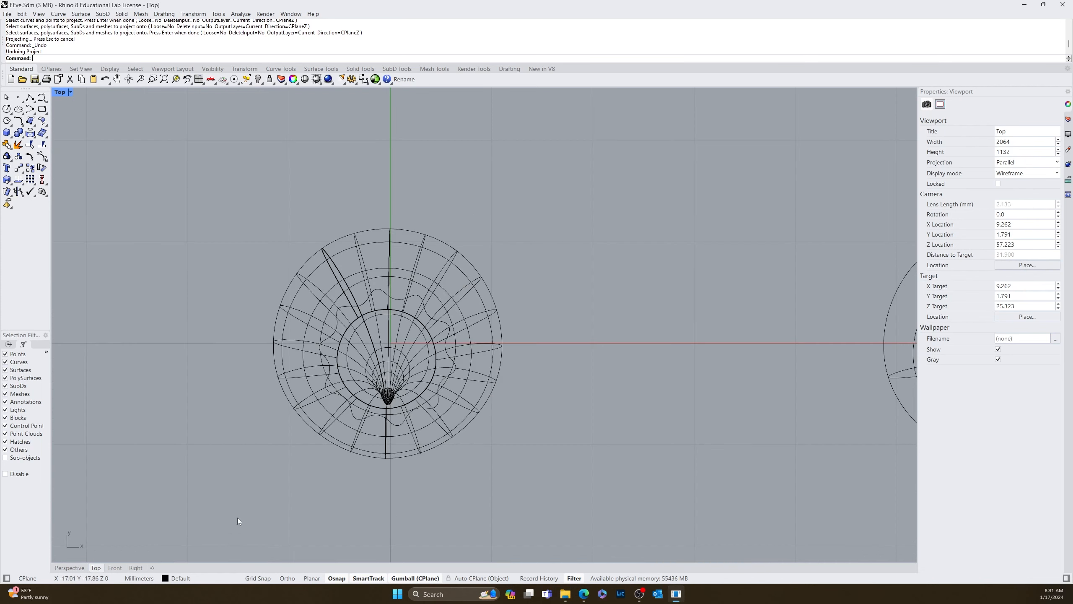
pyautogui.click(395, 299)
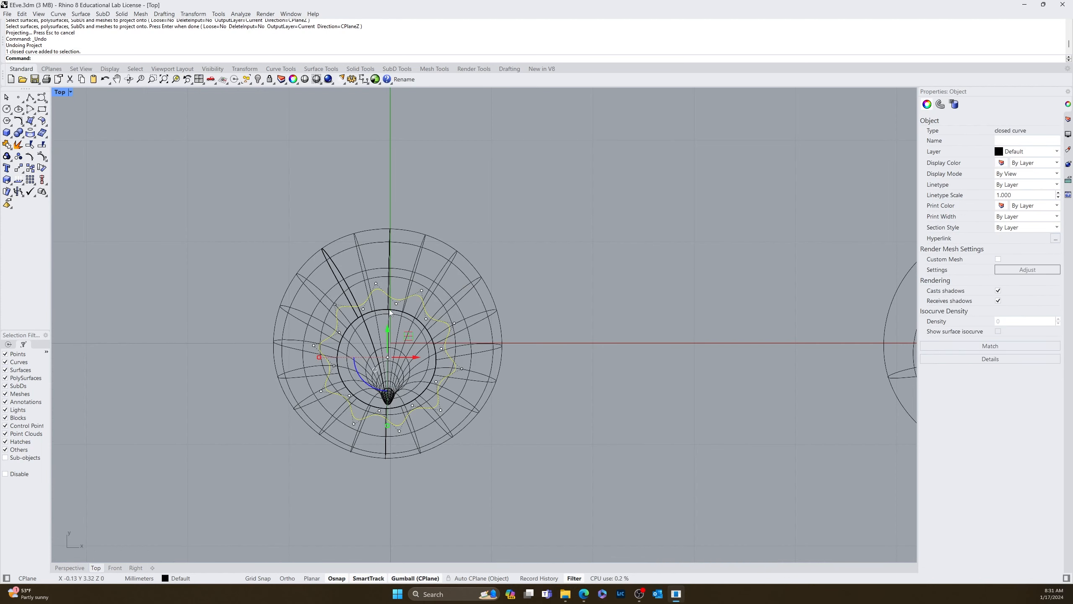
pyautogui.moveTo(387, 331); pyautogui.dragTo(388, 323)
pyautogui.click(629, 424)
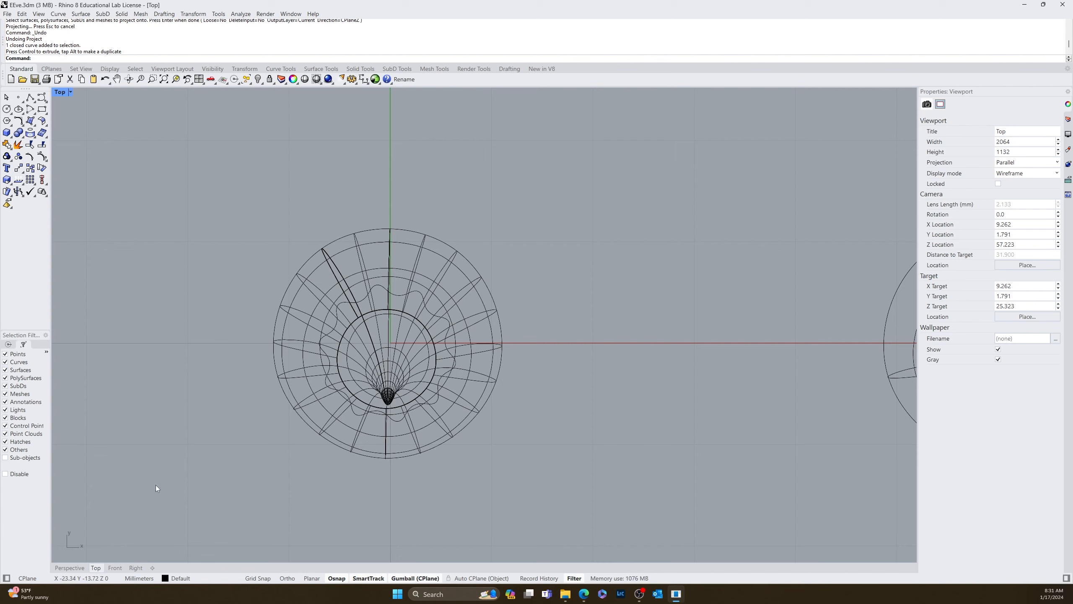
# Step: Project the adjusted wavy curve onto the NURBS form along CPlaneZ, keeping the original curve
pyautogui.click(34, 134)
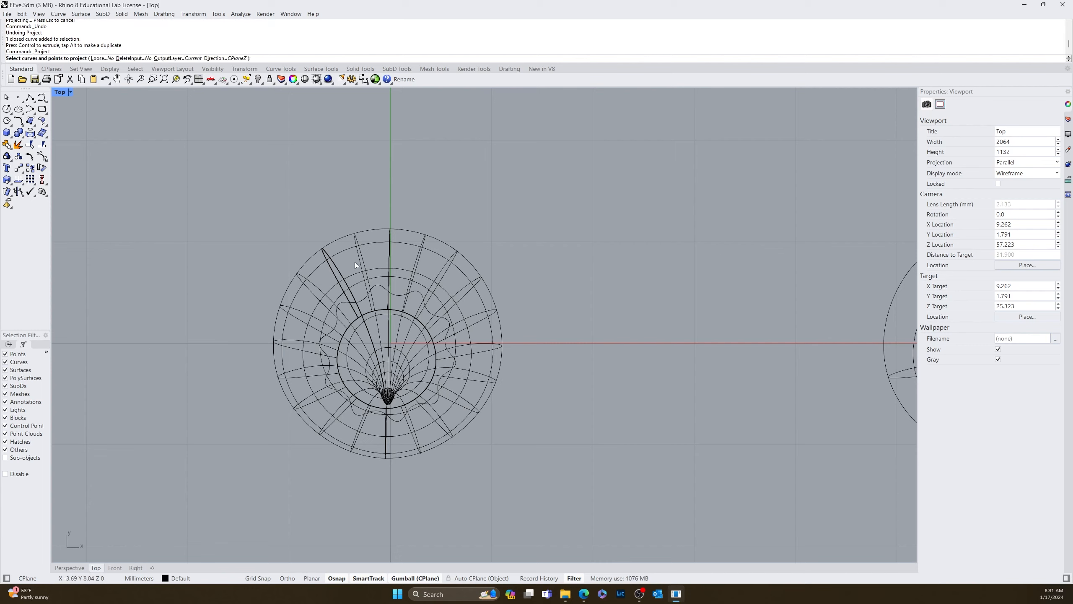
pyautogui.click(380, 289)
pyautogui.press('Return')
pyautogui.click(373, 258)
pyautogui.press('Return')
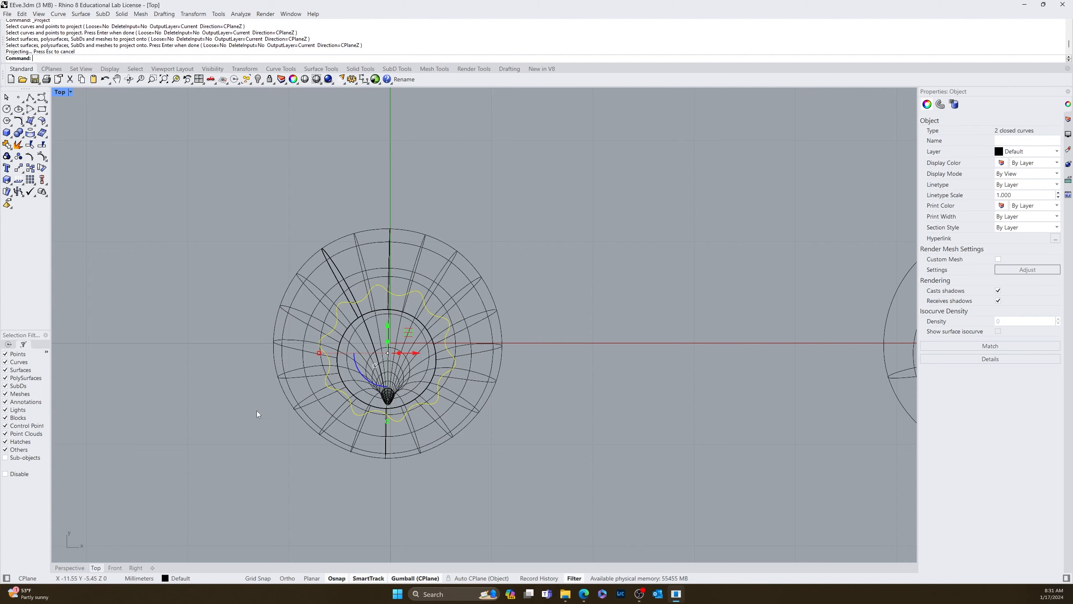
# Step: Select the original wavy curve below the form in the Perspective view and move it to the hidden "curves" layer
pyautogui.click(70, 567)
pyautogui.click(249, 518)
pyautogui.moveTo(250, 518)
pyautogui.mouseDown(button='right')
pyautogui.moveTo(329, 486)
pyautogui.moveTo(243, 493)
pyautogui.moveTo(227, 510)
pyautogui.moveTo(431, 510)
pyautogui.mouseUp(button='right')
pyautogui.click(445, 511)
pyautogui.moveTo(370, 521); pyautogui.dragTo(527, 480)
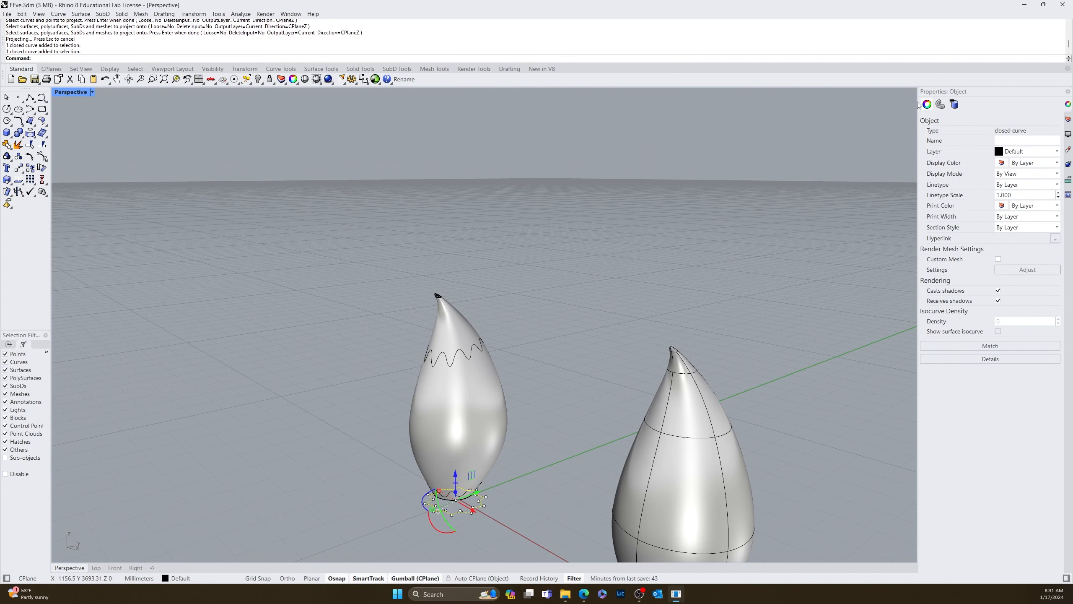
pyautogui.click(1069, 119)
pyautogui.click(955, 147)
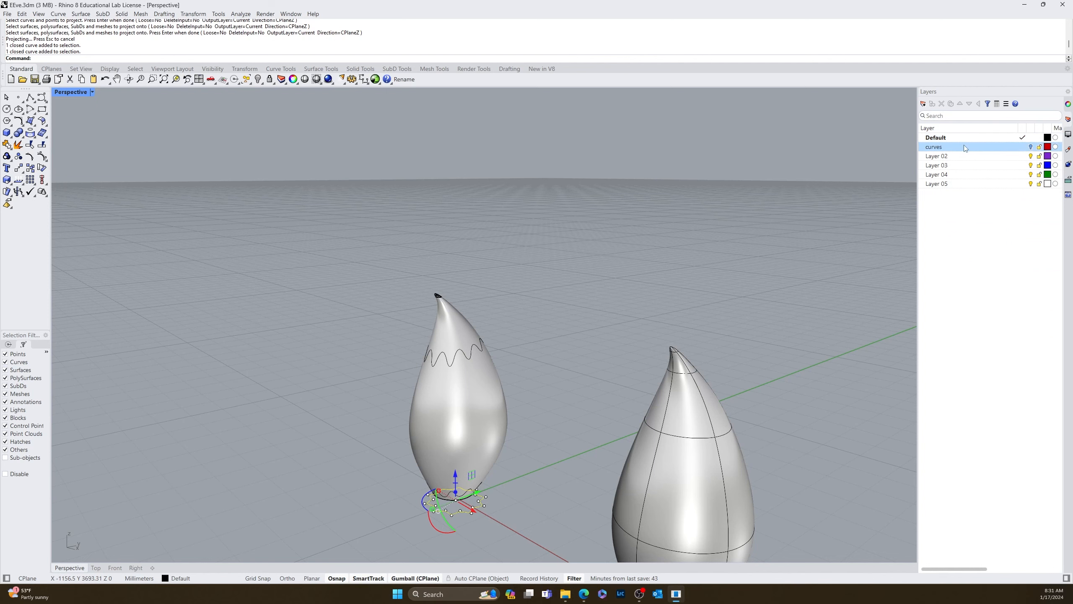
pyautogui.rightClick(969, 154)
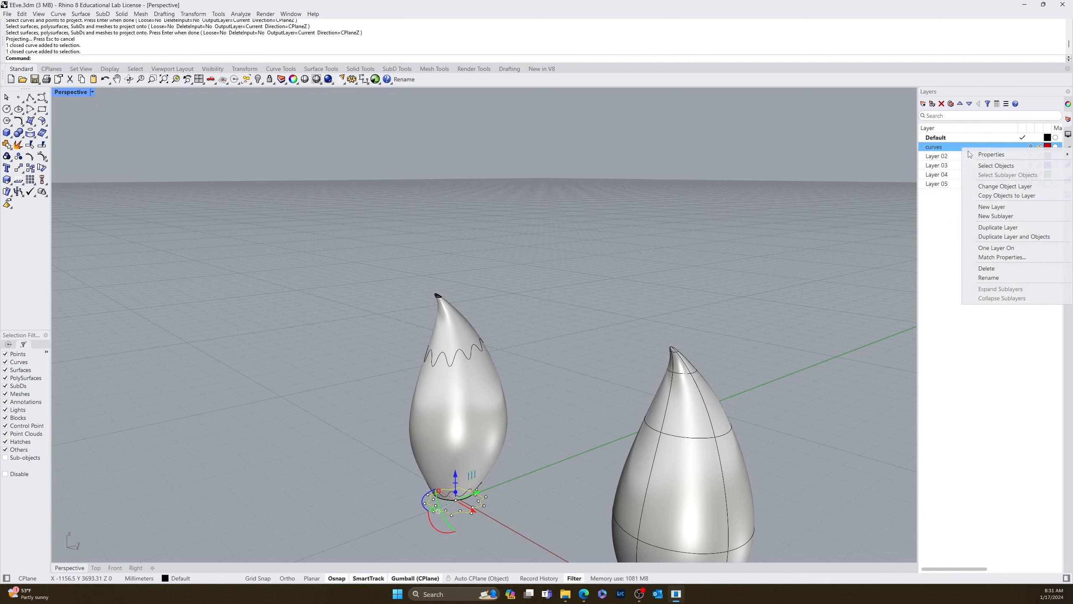
pyautogui.click(993, 189)
# Step: Delete the lower projected wavy curve near the base of the NURBS form
pyautogui.moveTo(602, 271); pyautogui.dragTo(647, 259, button='right')
pyautogui.moveTo(520, 476); pyautogui.dragTo(703, 405)
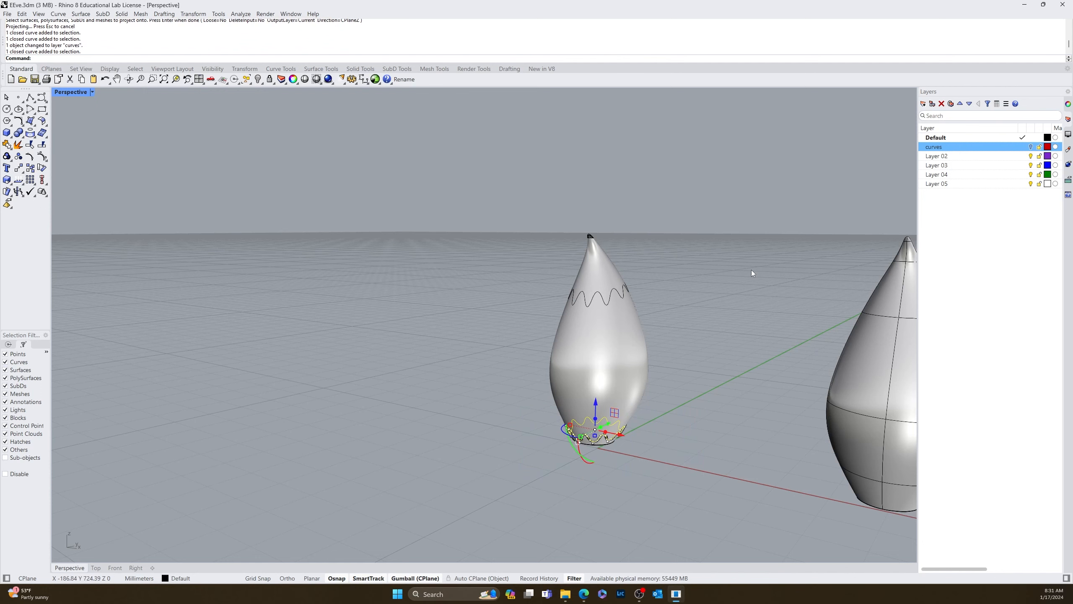
pyautogui.press('Delete')
# Step: Cap the open base of the NURBS form and check the closed underside
pyautogui.moveTo(752, 270); pyautogui.dragTo(662, 363, button='right')
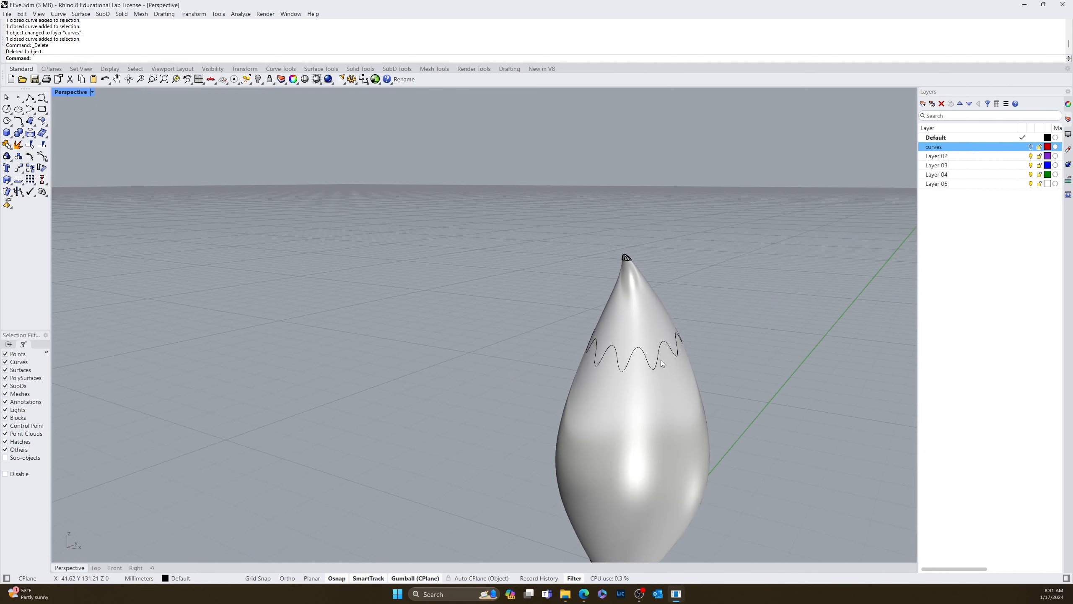
pyautogui.scroll(-5, 713, 450)
pyautogui.moveTo(713, 450); pyautogui.dragTo(735, 430, button='right')
pyautogui.click(752, 324)
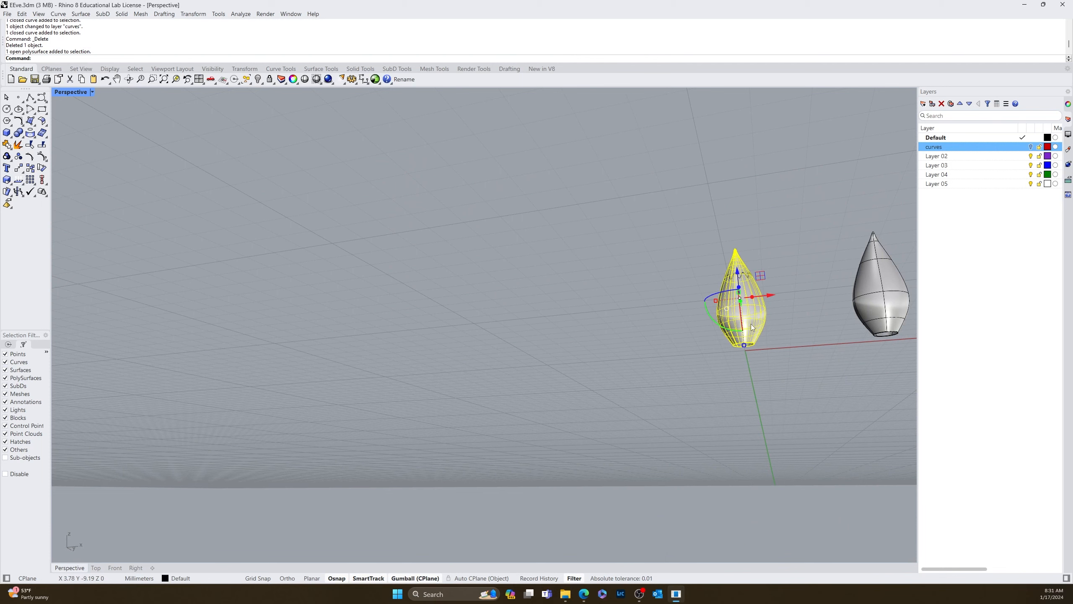
pyautogui.press('Return')
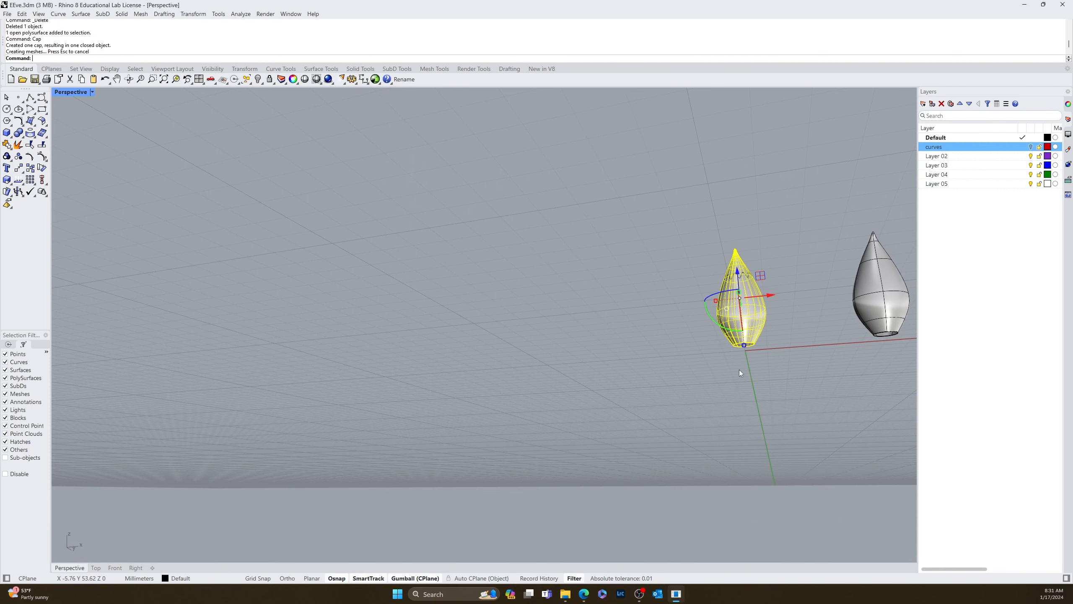
pyautogui.scroll(5, 750, 350)
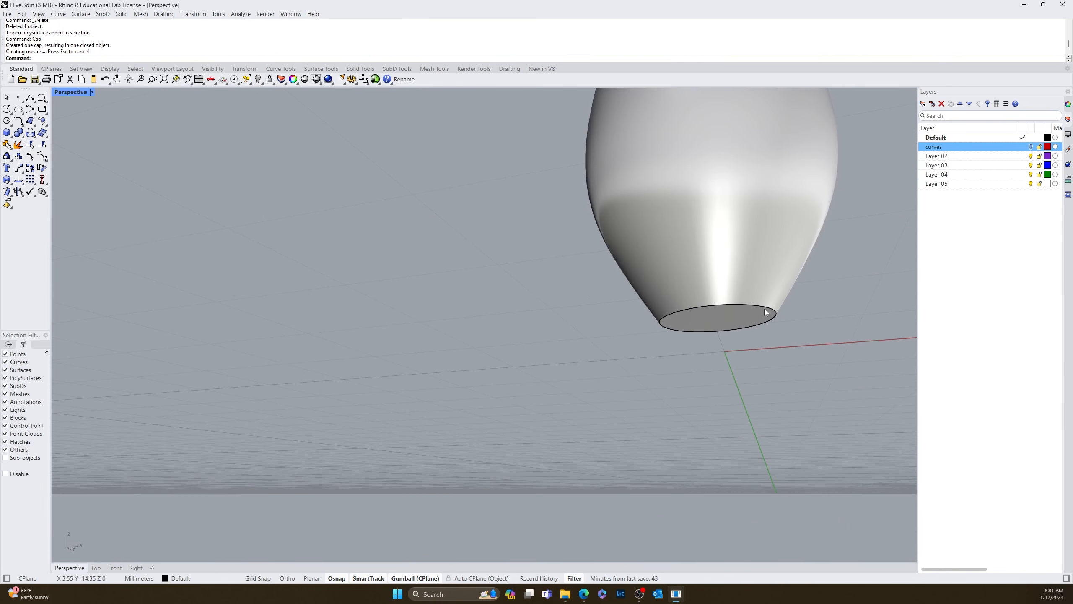
pyautogui.keyDown('shift'); pyautogui.moveTo(764, 312); pyautogui.dragTo(655, 363, button='right'); pyautogui.keyUp('shift')
# Step: Split the capped NURBS form using the upper projected wavy curve as the cutting object
pyautogui.scroll(-10, 627, 322)
pyautogui.moveTo(664, 321); pyautogui.dragTo(607, 353, button='right')
pyautogui.scroll(5, 608, 338)
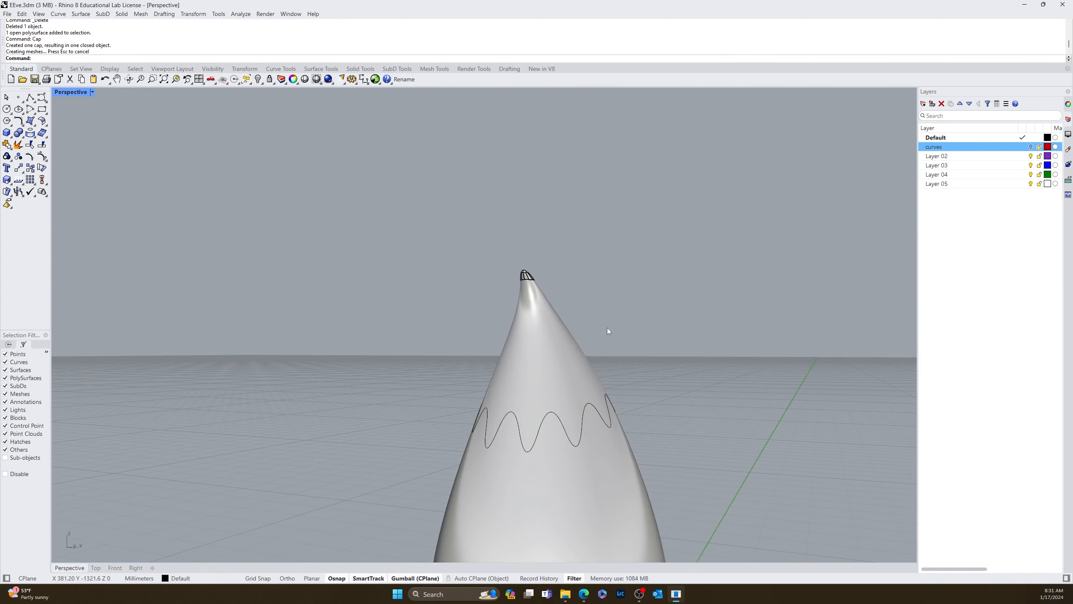
pyautogui.press('Return')
pyautogui.click(531, 336)
pyautogui.press('Return')
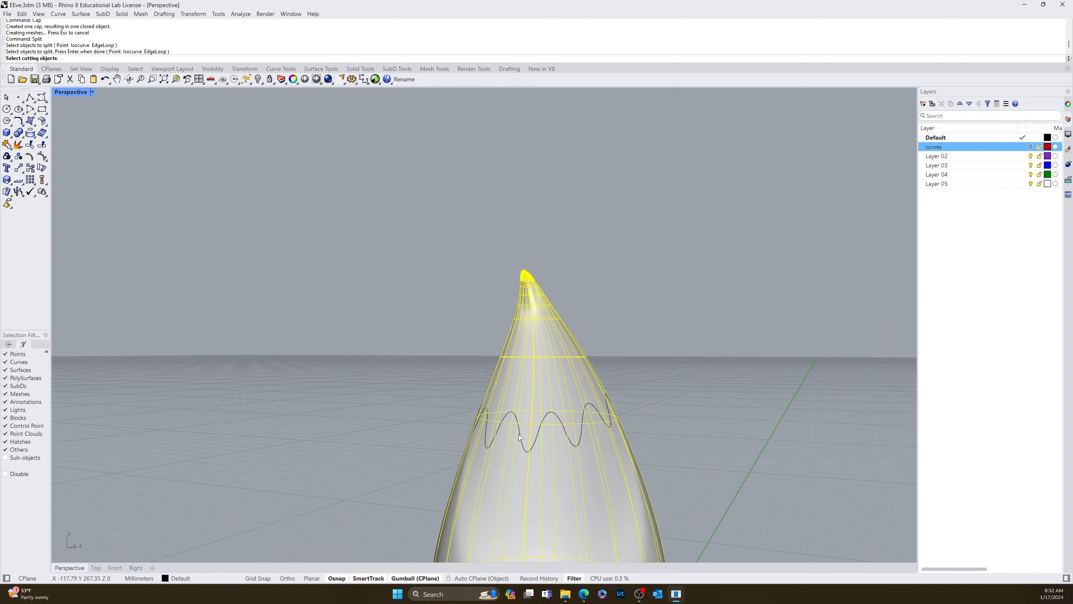
pyautogui.click(518, 435)
pyautogui.press('Return')
# Step: Check that the pointed upper piece selects separately and examine the wavy split line from several angles
pyautogui.click(531, 376)
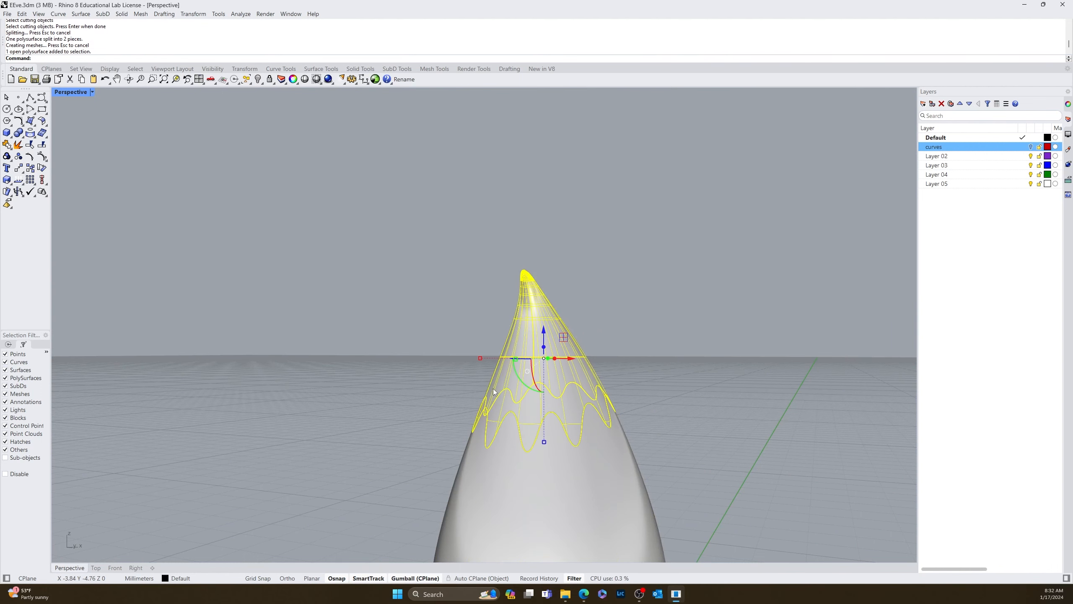
pyautogui.click(440, 399)
pyautogui.moveTo(439, 400); pyautogui.dragTo(454, 396, button='right')
pyautogui.keyDown('shift'); pyautogui.moveTo(850, 408); pyautogui.dragTo(580, 424, button='right'); pyautogui.keyUp('shift')
pyautogui.click(544, 319)
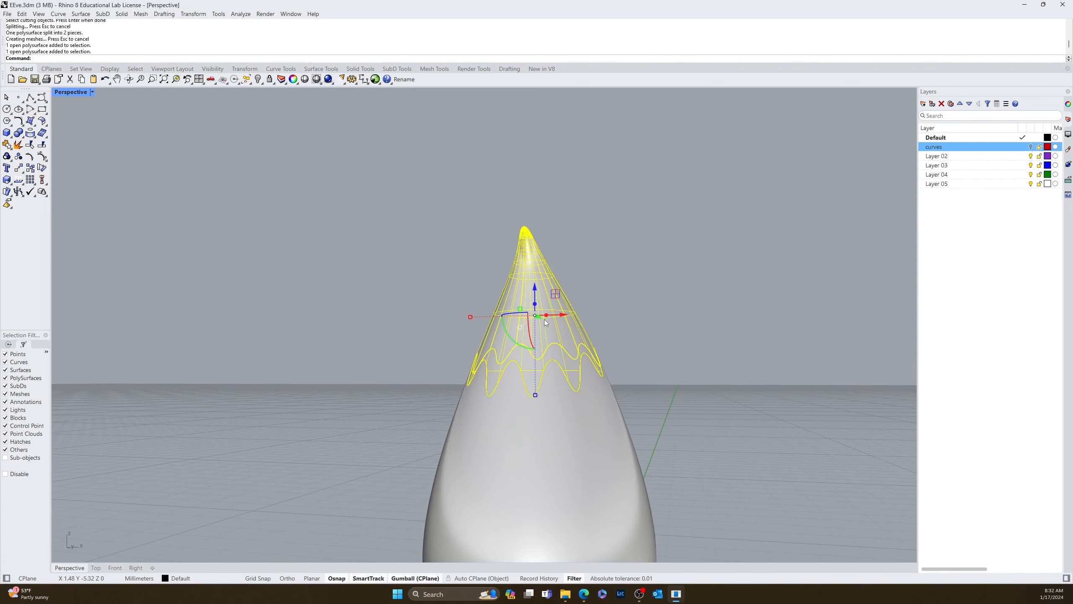
pyautogui.click(393, 367)
pyautogui.moveTo(560, 319); pyautogui.dragTo(567, 310, button='right')
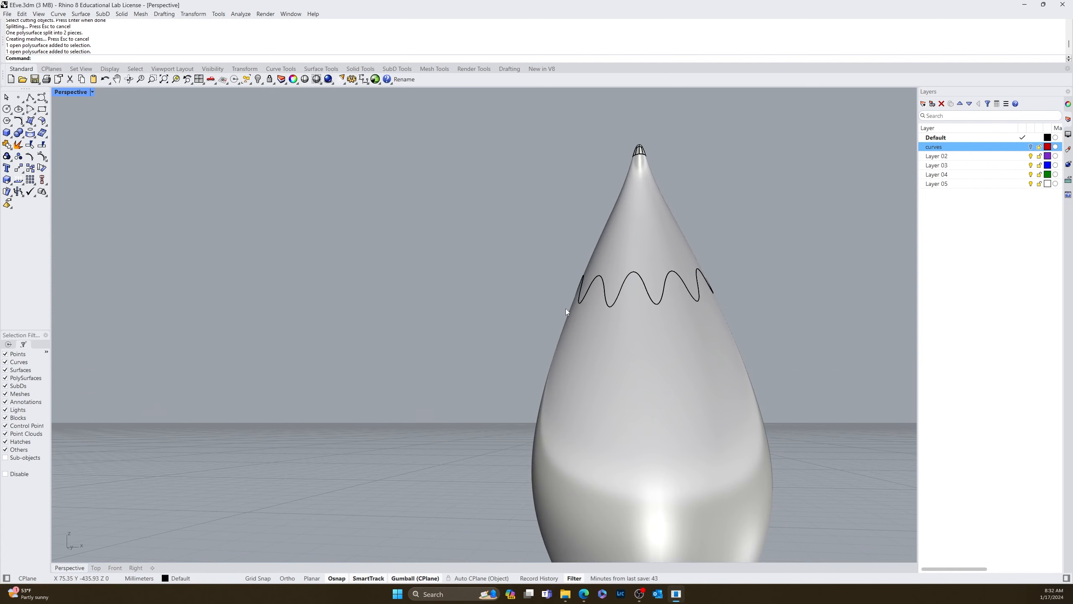
pyautogui.moveTo(656, 257)
pyautogui.mouseDown(button='right')
pyautogui.moveTo(664, 271)
pyautogui.moveTo(646, 276)
pyautogui.mouseUp(button='right')
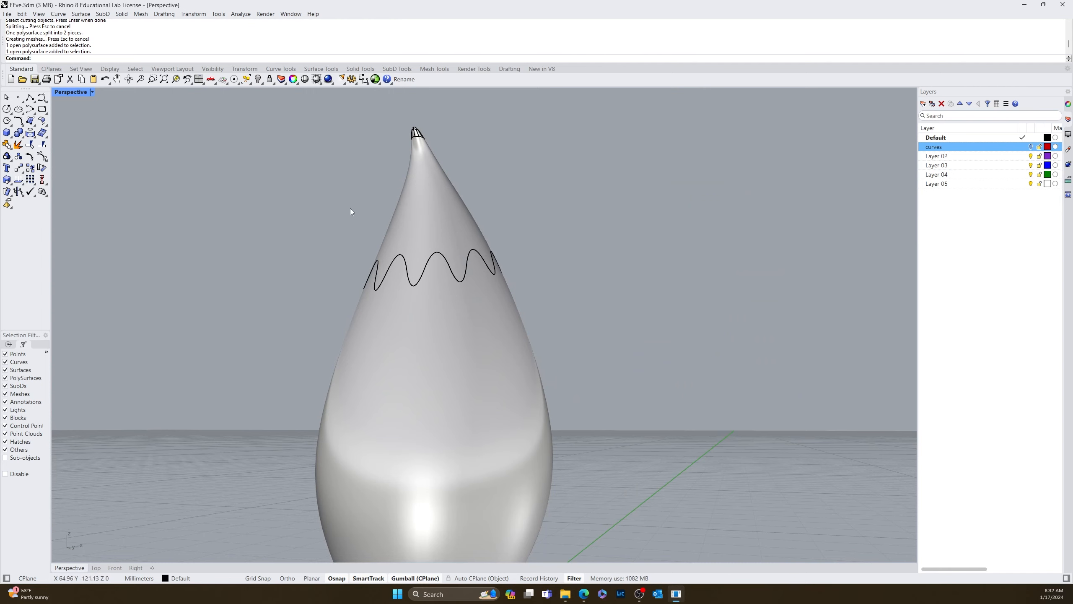
pyautogui.moveTo(499, 213)
pyautogui.mouseDown(button='right')
pyautogui.moveTo(625, 228)
pyautogui.moveTo(483, 225)
pyautogui.mouseUp(button='right')
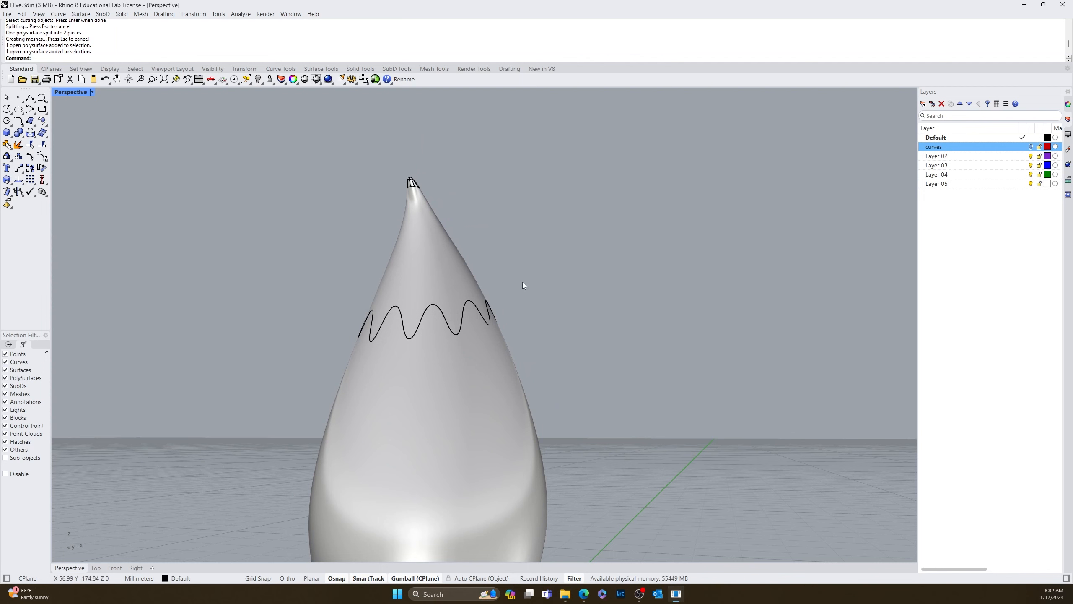
pyautogui.scroll(-5, 522, 282)
pyautogui.moveTo(530, 297); pyautogui.dragTo(408, 346, button='right')
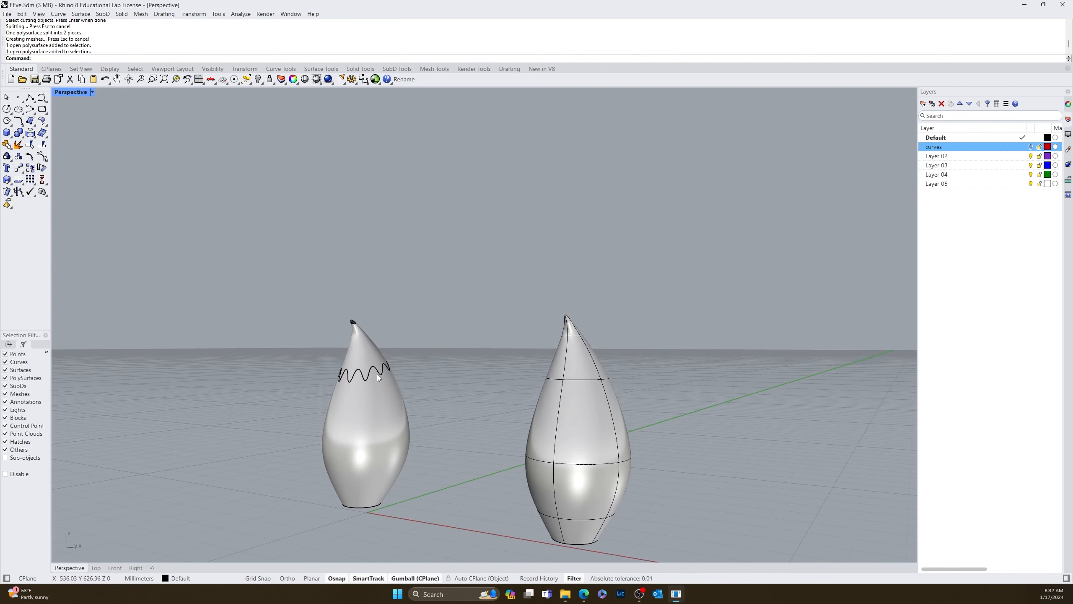
# Step: Start an OffsetSrf on the pointed upper piece with Solid set to Yes and examine its offset direction arrows
pyautogui.scroll(2, 343, 349)
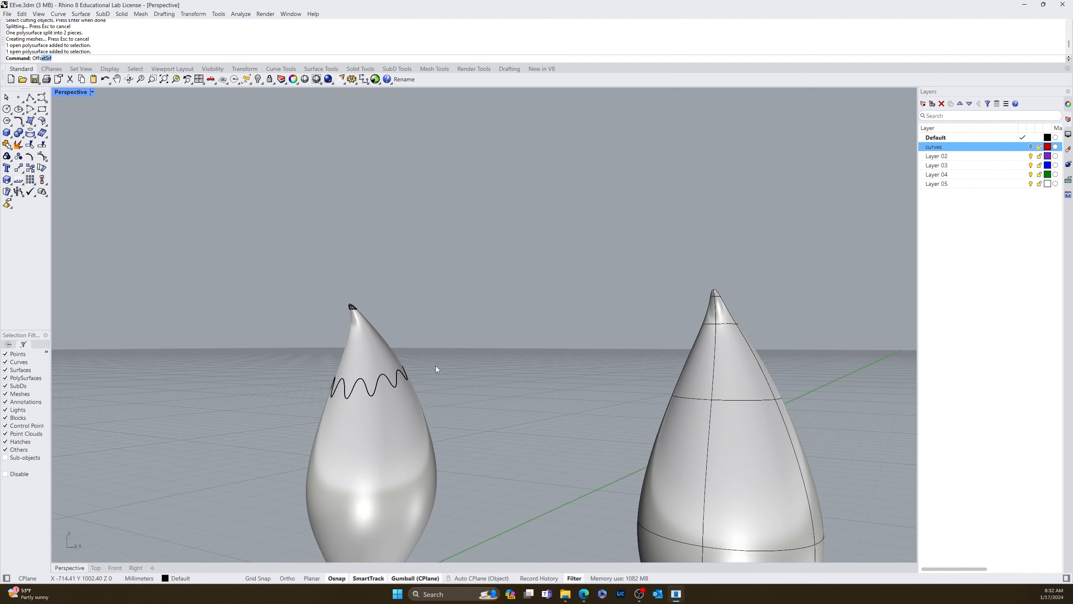
pyautogui.press('Return')
pyautogui.click(366, 341)
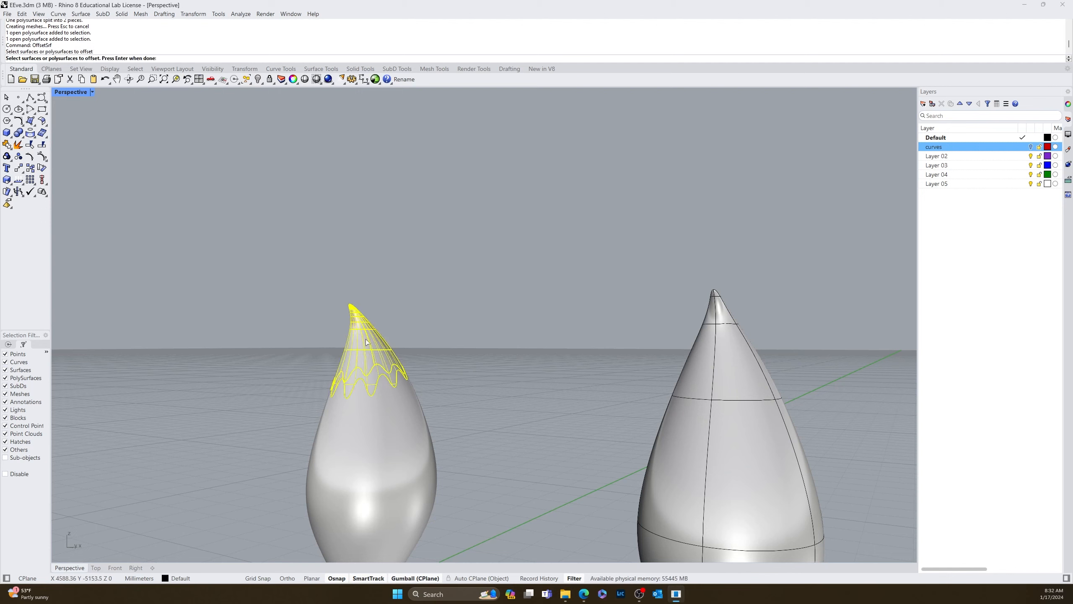
pyautogui.rightClick(325, 325)
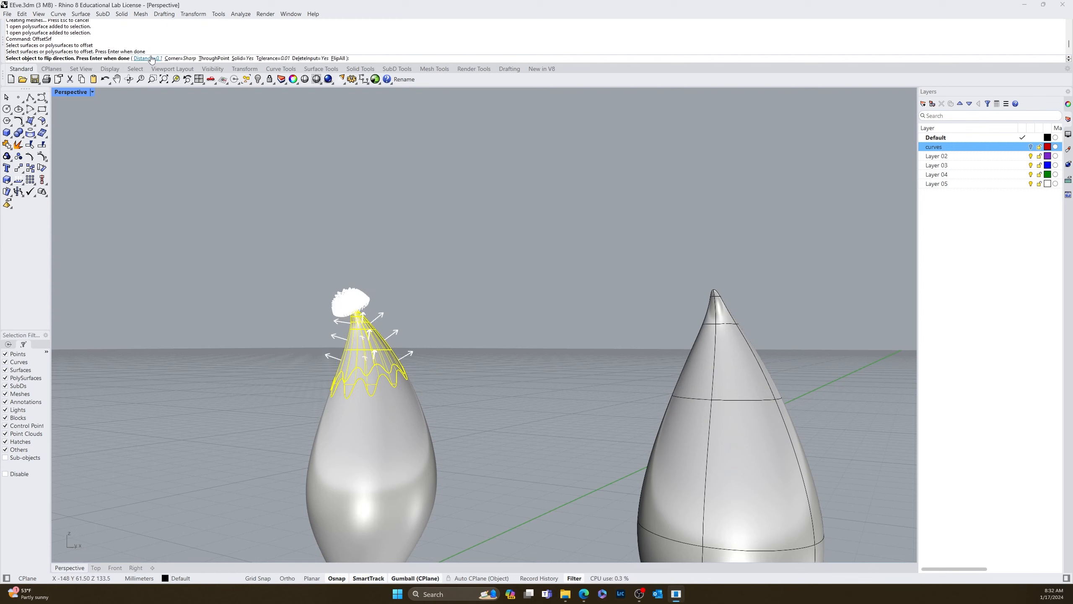
pyautogui.scroll(3, 314, 377)
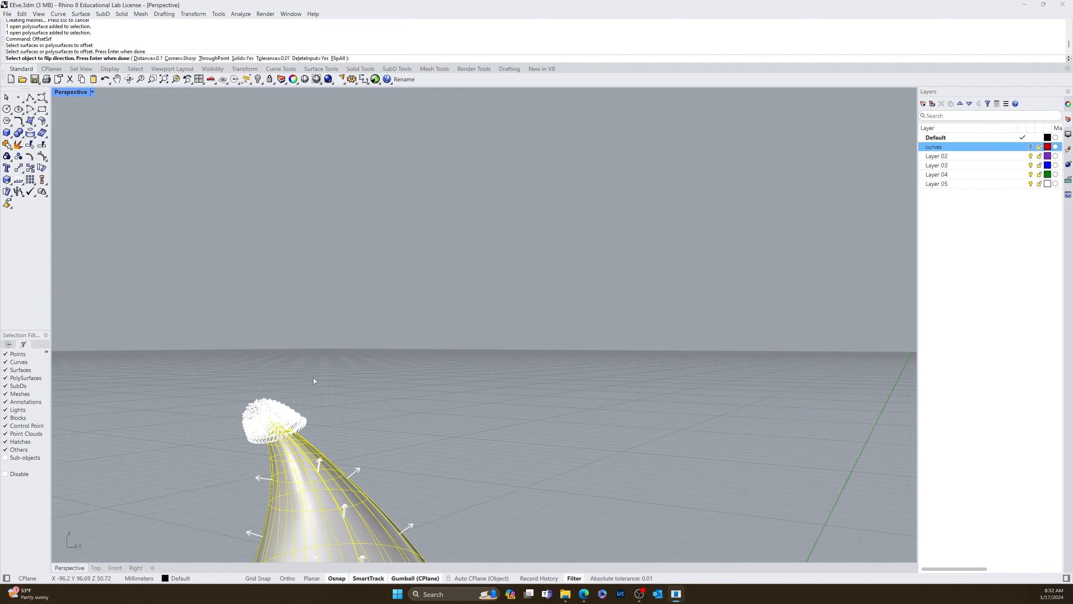
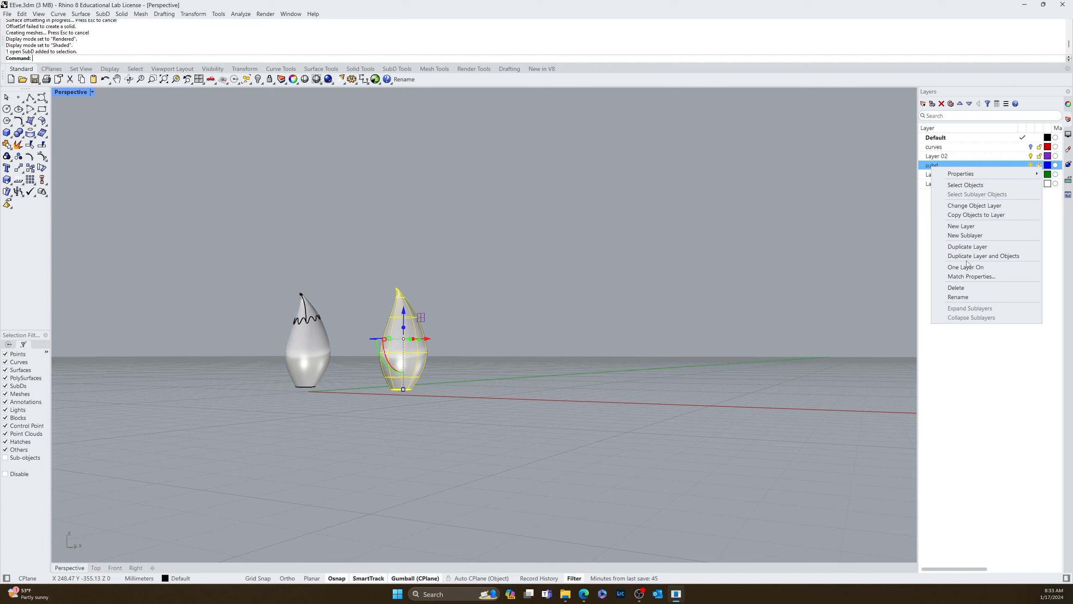
# Step: Move the SubD form to the "subd" layer and hide that layer
pyautogui.click(975, 207)
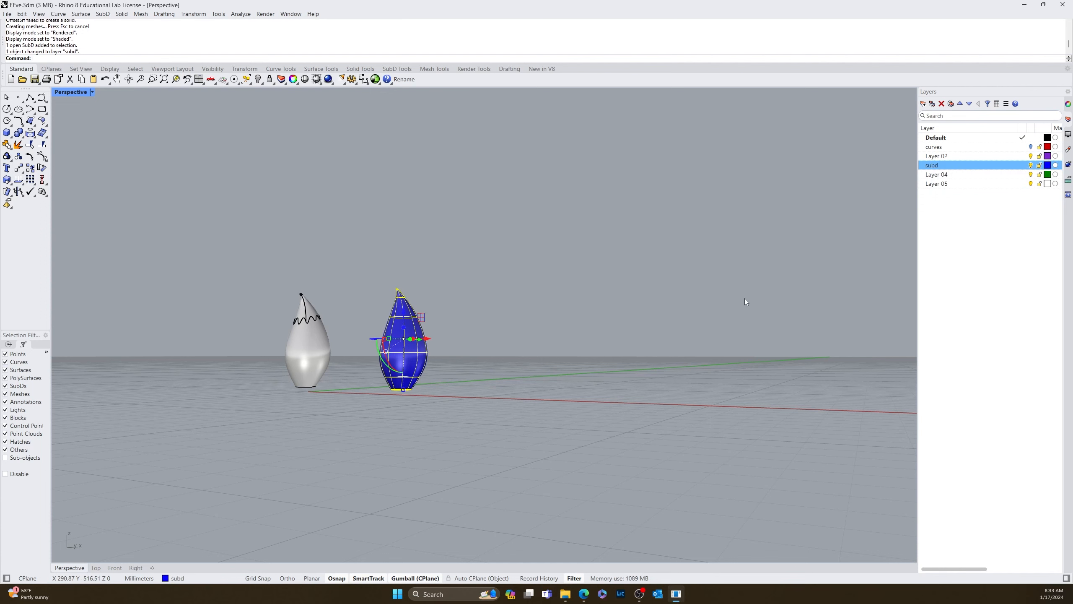
pyautogui.click(1031, 165)
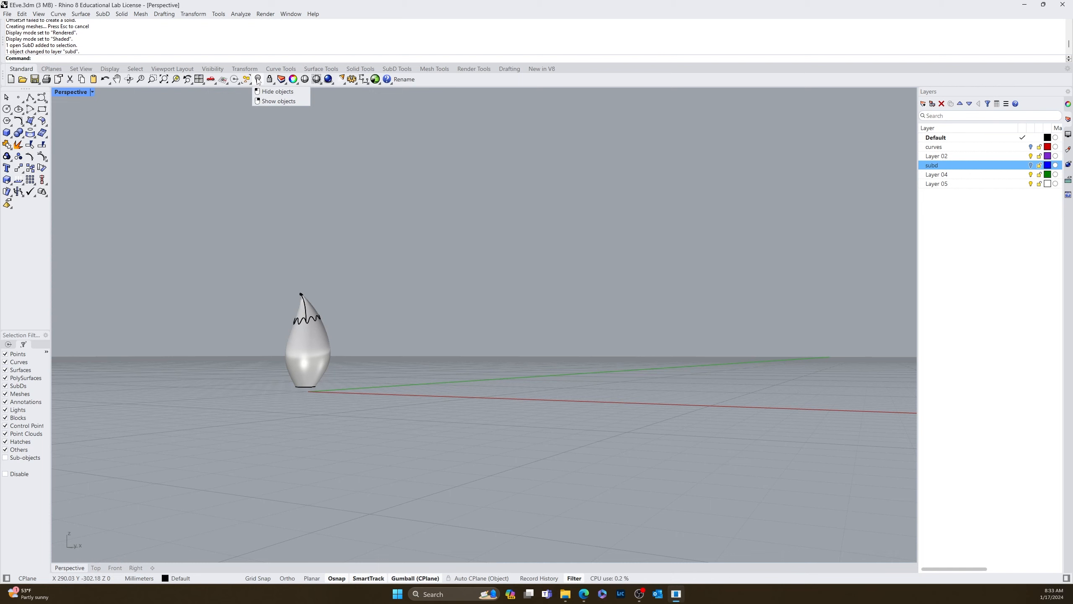
# Step: Show the hidden creature body, head and ears alongside the tail form
pyautogui.rightClick(258, 81)
pyautogui.moveTo(468, 390); pyautogui.dragTo(656, 398, button='right')
pyautogui.scroll(-5, 562, 412)
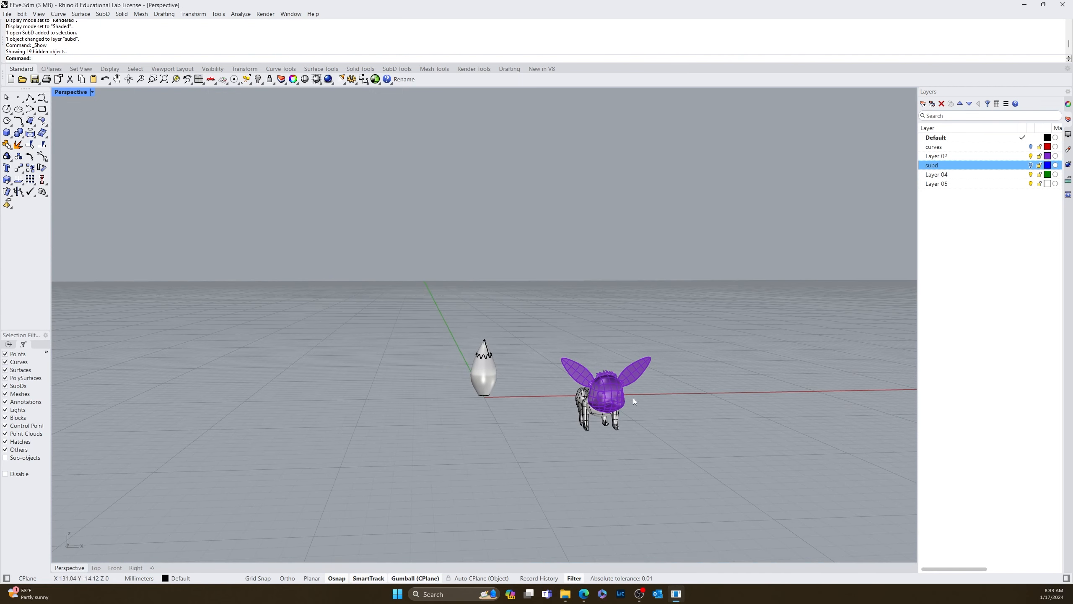
# Step: Move the tail's two polysurfaces and their curve backward along the Y axis, behind the creature's head
pyautogui.moveTo(476, 344); pyautogui.dragTo(462, 366)
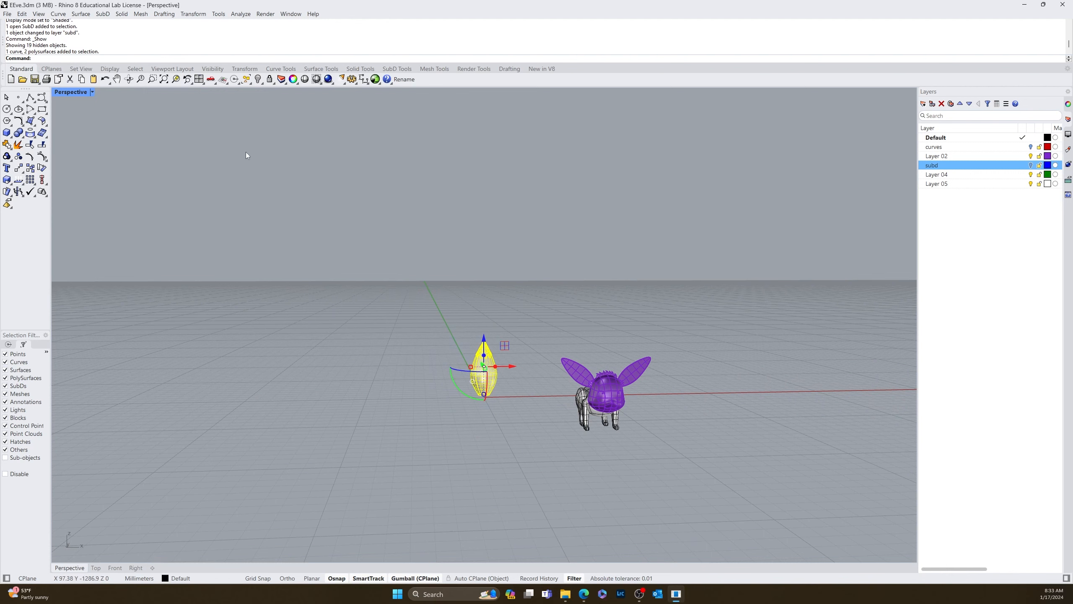
pyautogui.click(489, 326)
pyautogui.moveTo(630, 399); pyautogui.dragTo(597, 391, button='right')
pyautogui.moveTo(490, 324); pyautogui.dragTo(448, 394)
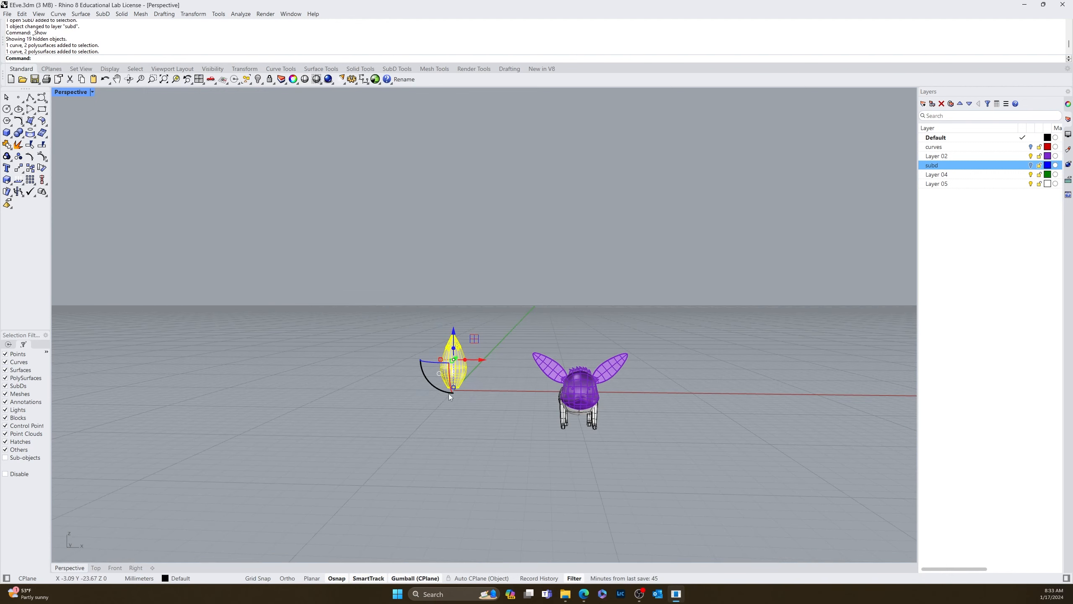
pyautogui.moveTo(449, 394); pyautogui.dragTo(415, 397, button='right')
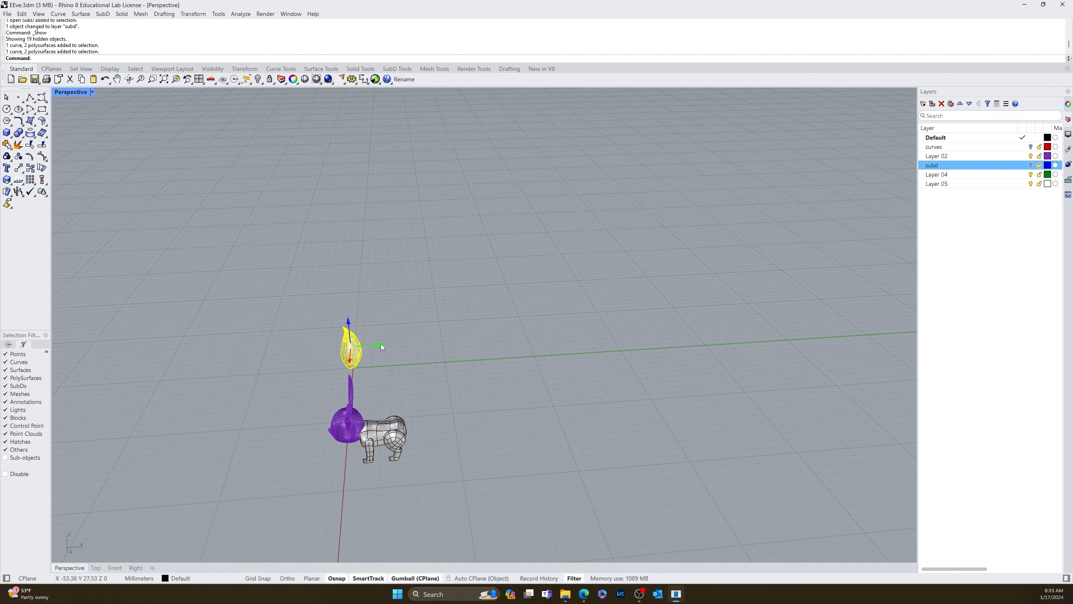
pyautogui.moveTo(374, 346); pyautogui.dragTo(450, 349)
# Step: Move the creature's head, ears, body and legs from a point on its nose to the origin
pyautogui.click(487, 445)
pyautogui.moveTo(486, 446); pyautogui.dragTo(579, 372, button='right')
pyautogui.moveTo(579, 372); pyautogui.dragTo(503, 481)
pyautogui.scroll(4, 534, 471)
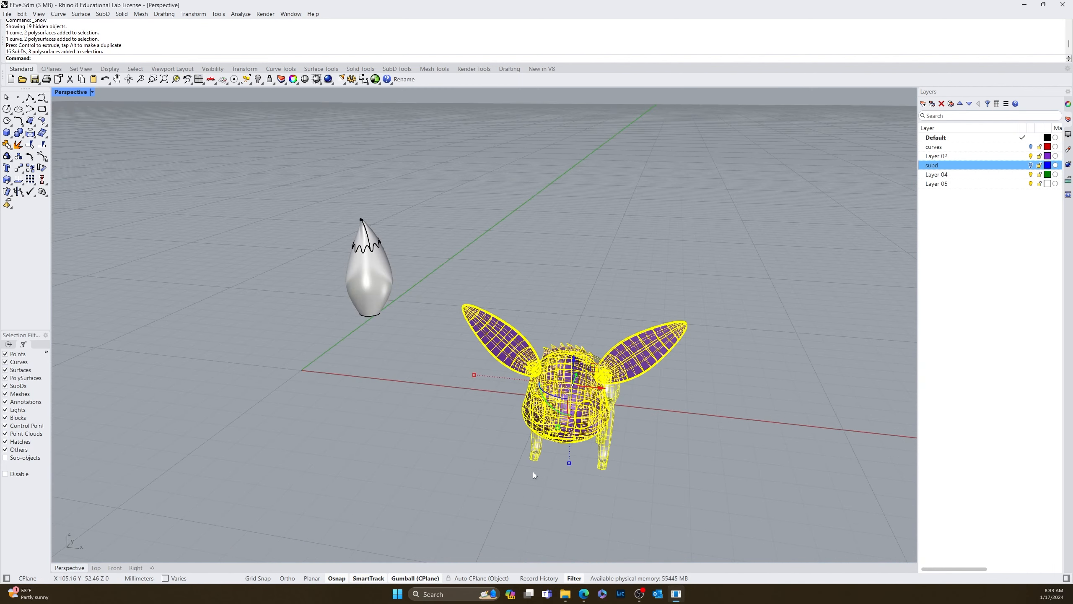
pyautogui.scroll(3, 597, 361)
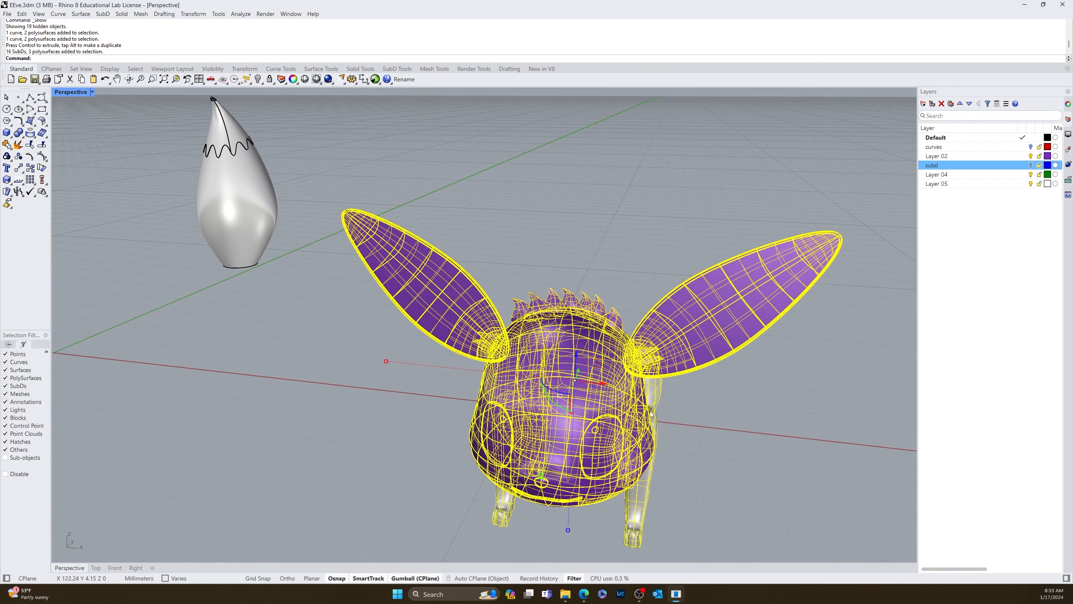
pyautogui.press('Return')
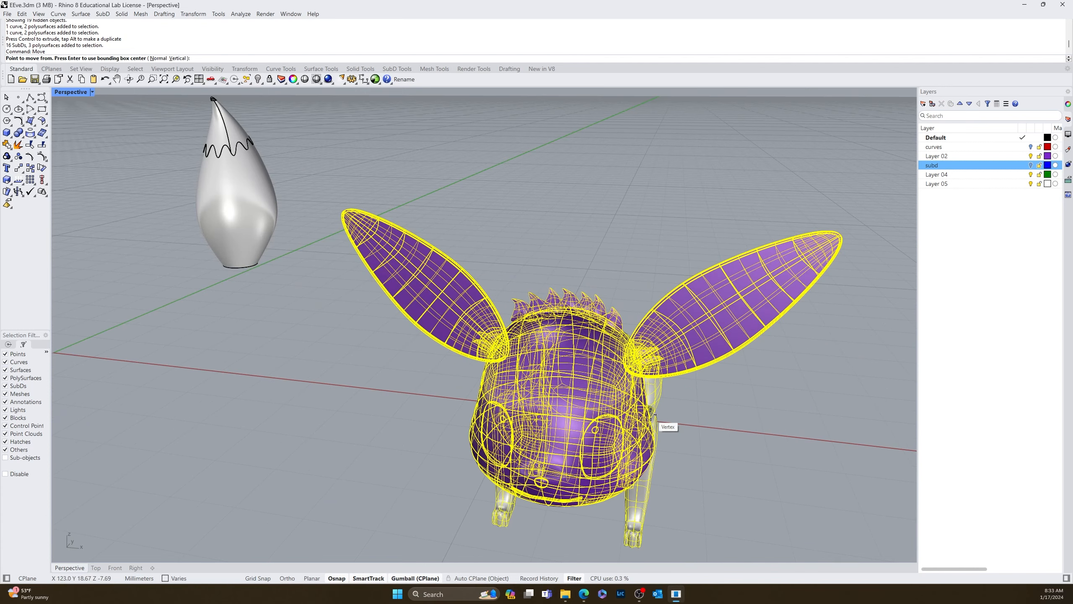
pyautogui.scroll(5, 558, 496)
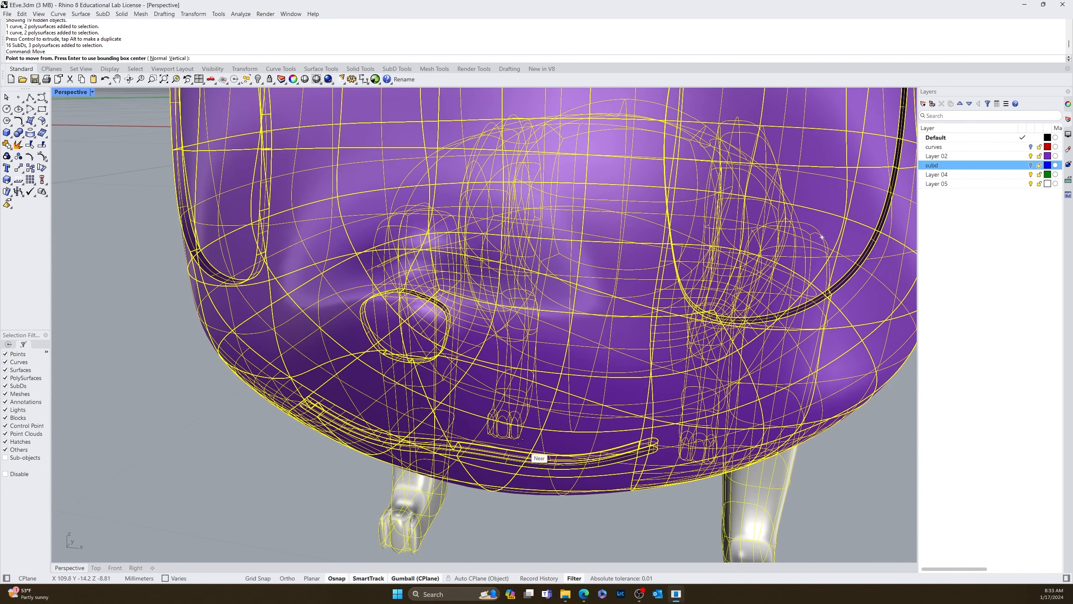
pyautogui.click(400, 292)
pyautogui.scroll(3, 400, 292)
pyautogui.press('Return')
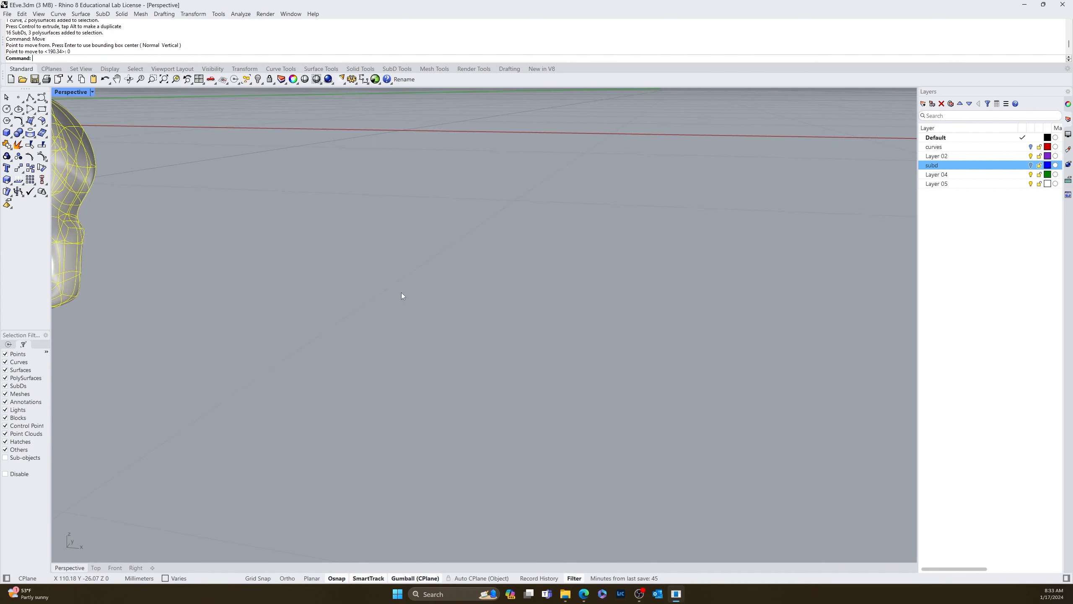
pyautogui.scroll(-6, 401, 292)
pyautogui.click(391, 307)
# Step: Examine the creature and its tail from the side, front and above to judge how the parts fit together
pyautogui.moveTo(391, 307); pyautogui.dragTo(420, 249, button='right')
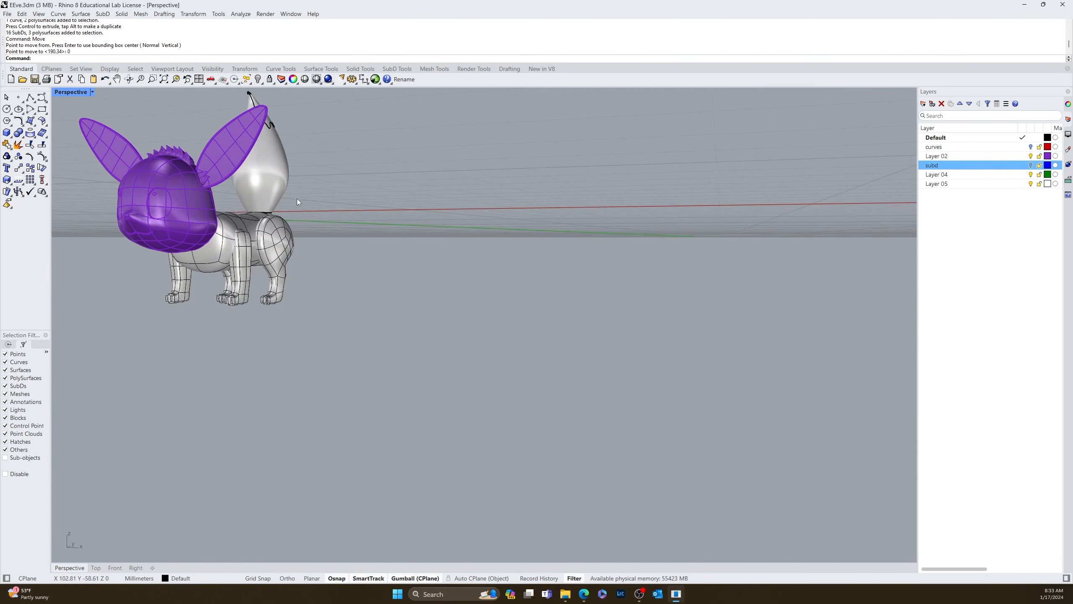
pyautogui.scroll(5, 319, 225)
pyautogui.moveTo(319, 225); pyautogui.dragTo(405, 246, button='right')
pyautogui.click(463, 213)
pyautogui.click(406, 243)
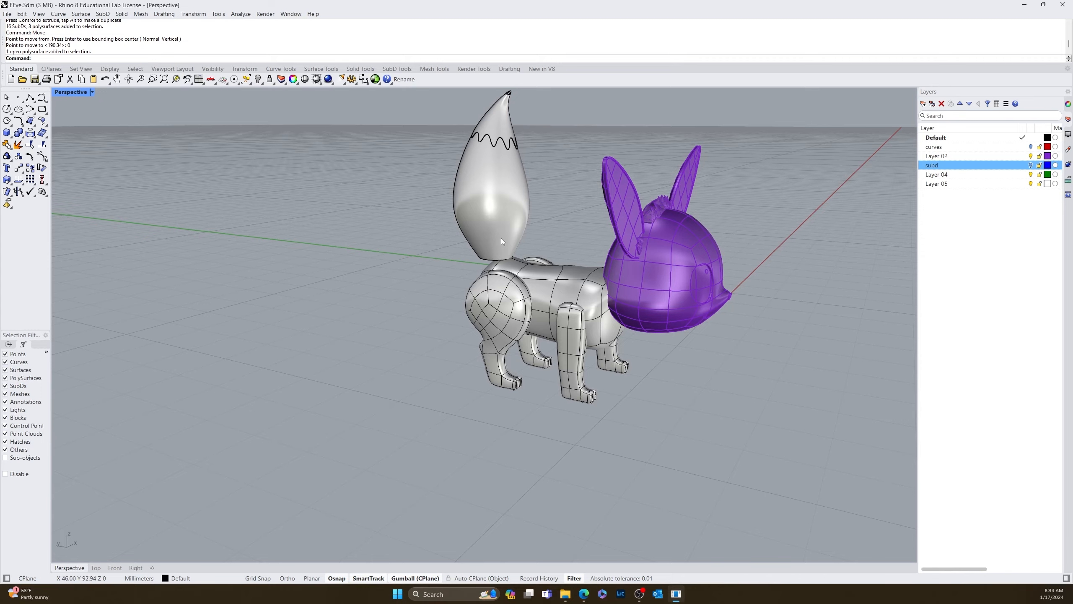
pyautogui.moveTo(502, 242); pyautogui.dragTo(486, 221, button='right')
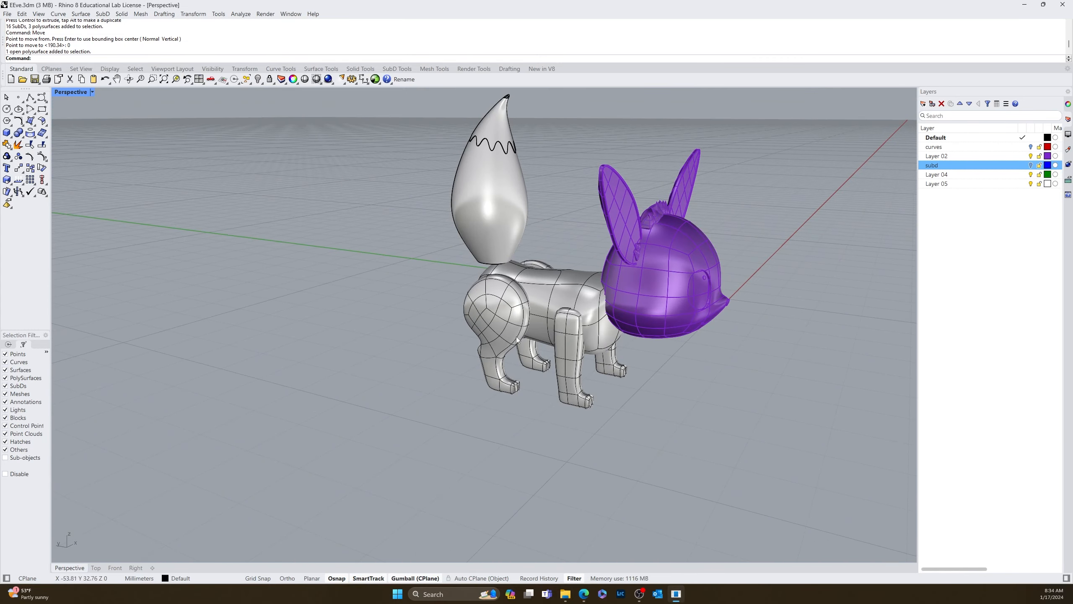
pyautogui.moveTo(582, 341); pyautogui.dragTo(304, 299, button='right')
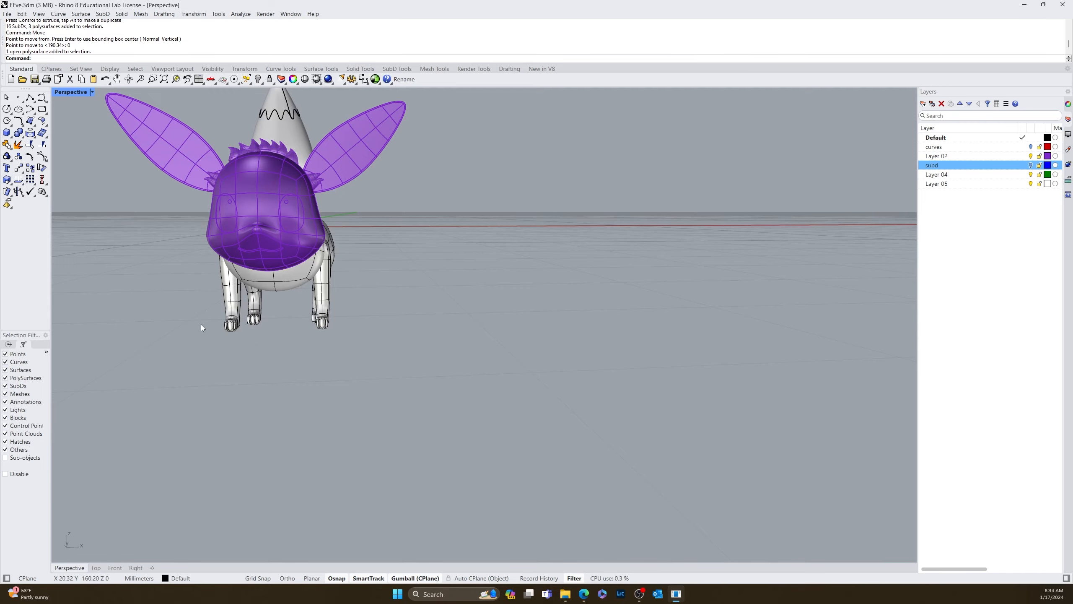
pyautogui.moveTo(276, 315); pyautogui.dragTo(313, 311, button='right')
pyautogui.moveTo(428, 314); pyautogui.dragTo(236, 346, button='right')
pyautogui.moveTo(337, 330); pyautogui.dragTo(410, 346, button='right')
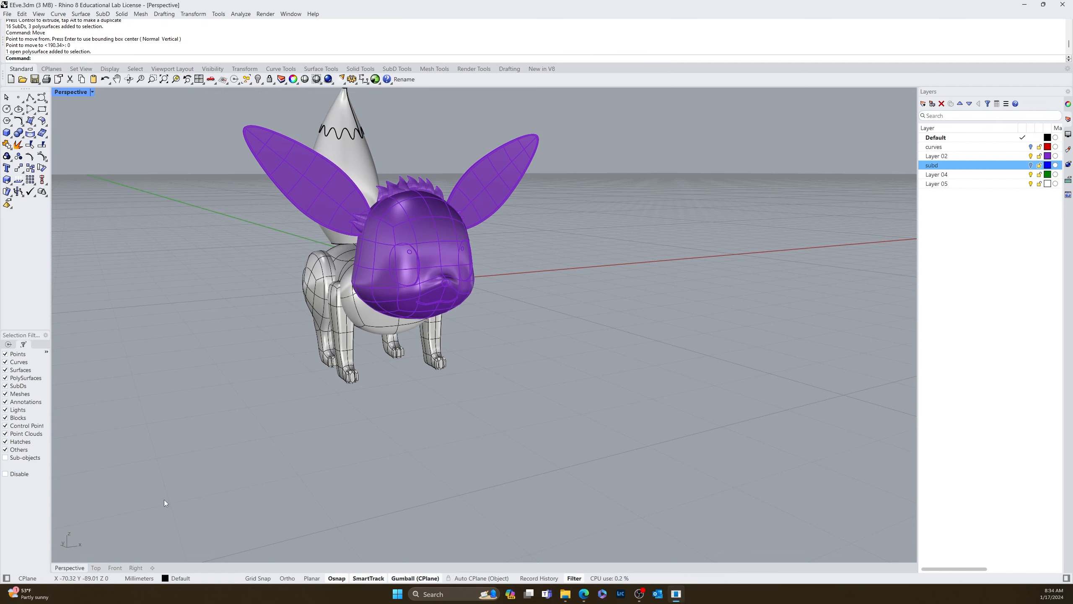
pyautogui.moveTo(367, 499); pyautogui.dragTo(551, 426, button='right')
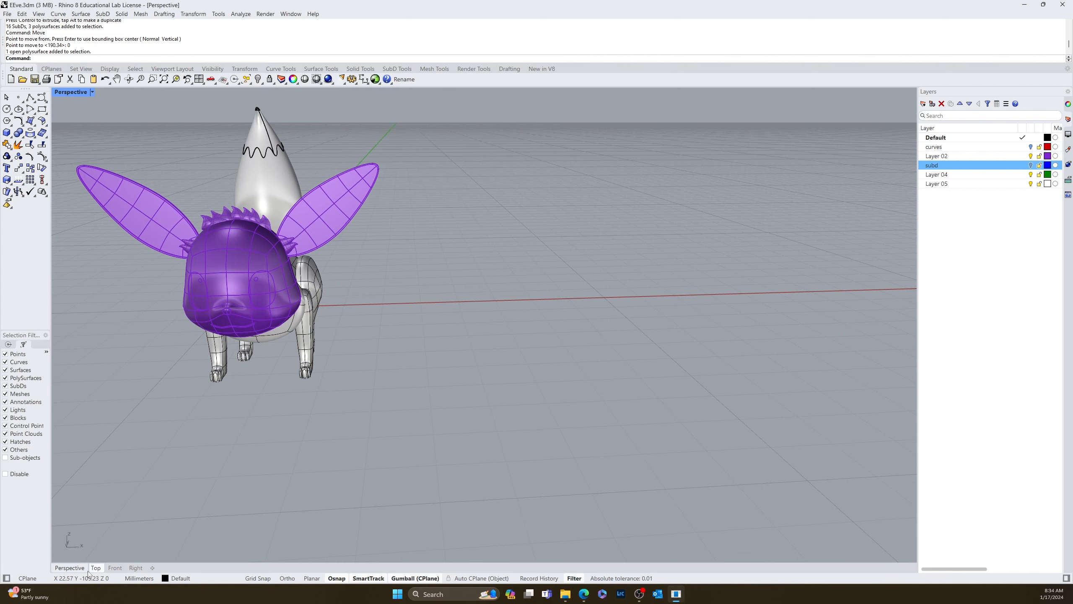
pyautogui.moveTo(331, 432); pyautogui.dragTo(333, 433, button='right')
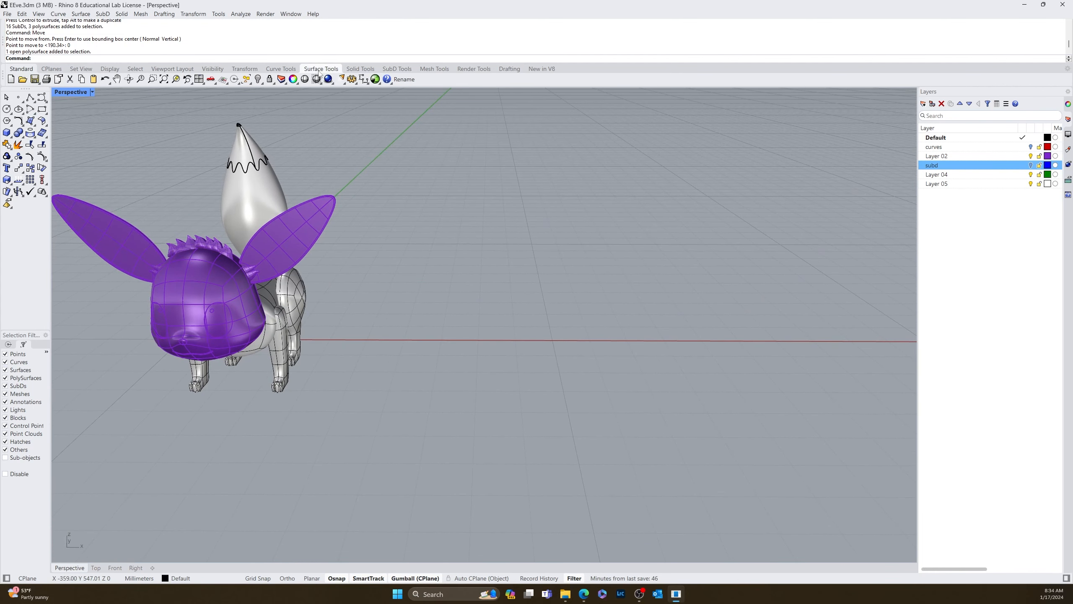
# Step: Create a vertical SubD cone about 23 mm in radius and 50 mm high on the X axis beside the creature
pyautogui.click(391, 69)
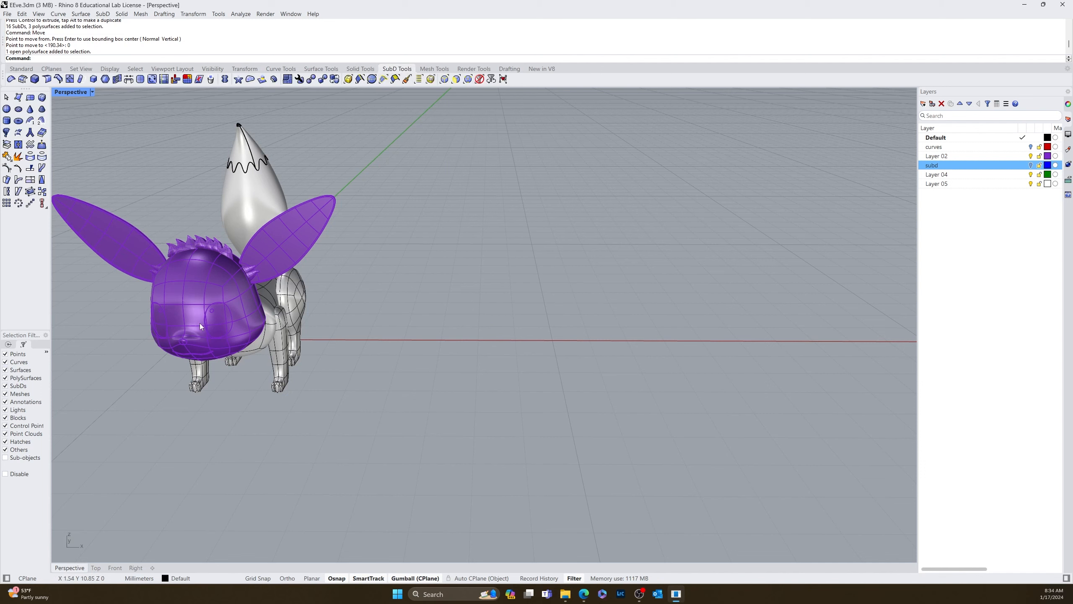
pyautogui.click(31, 109)
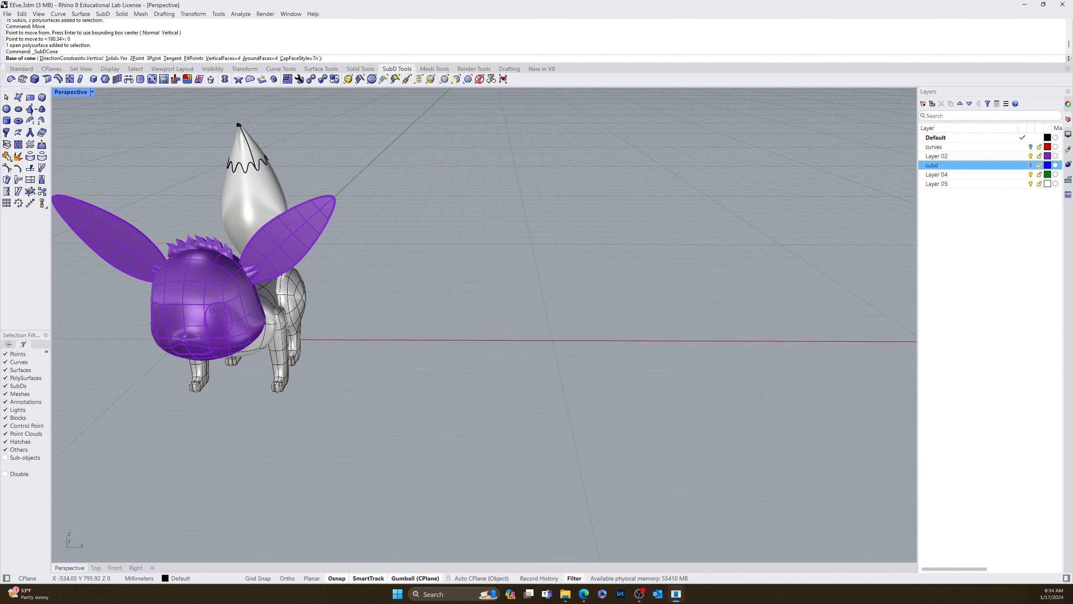
pyautogui.click(516, 342)
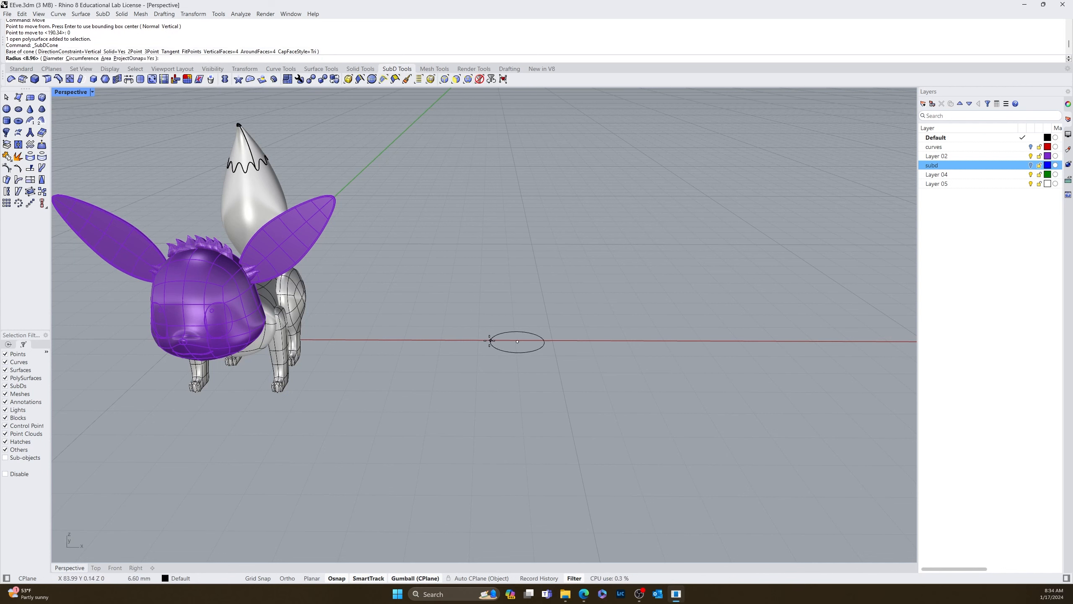
pyautogui.click(434, 335)
pyautogui.click(497, 188)
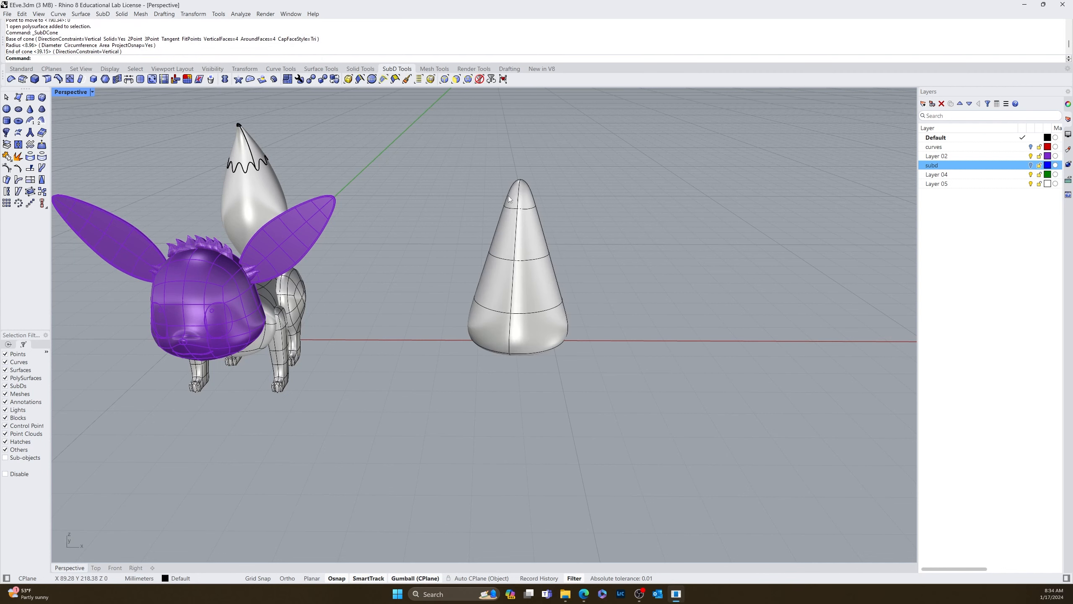
# Step: Crease the vertex at the SubD cone's tip to sharpen it into a point
pyautogui.moveTo(569, 341); pyautogui.dragTo(550, 291, button='right')
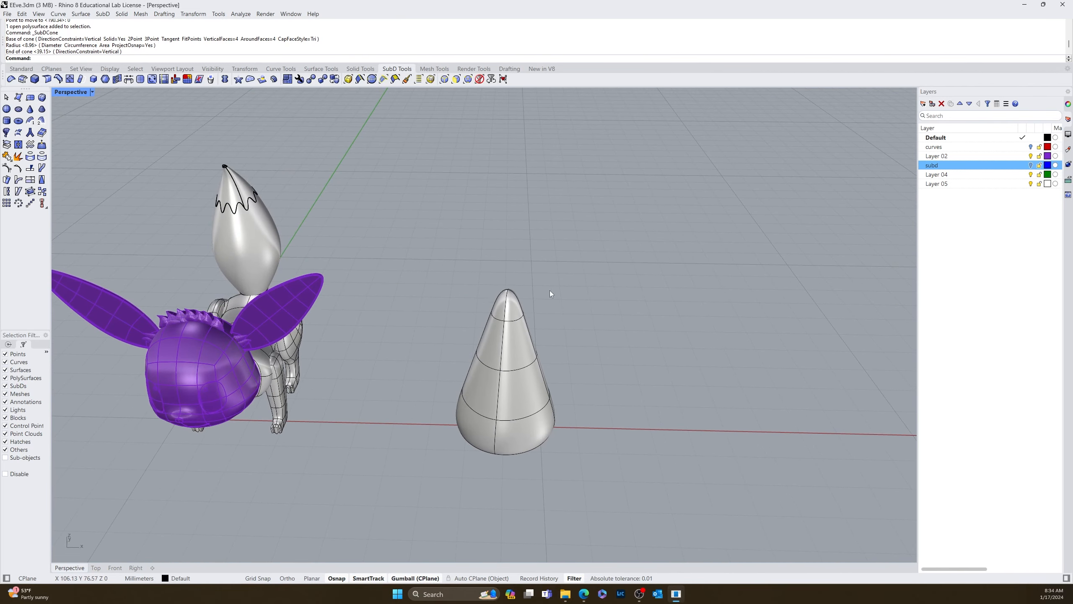
pyautogui.scroll(5, 517, 298)
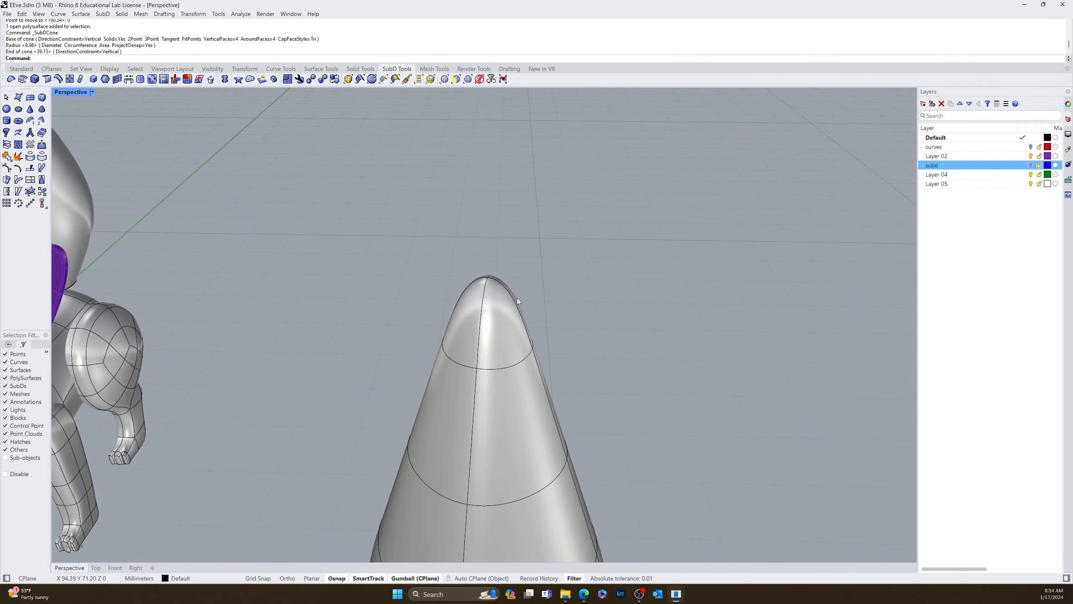
pyautogui.keyDown('ctrl'); pyautogui.keyDown('shift'); pyautogui.click(488, 277); pyautogui.keyUp('shift'); pyautogui.keyUp('ctrl')
pyautogui.write('Crease')
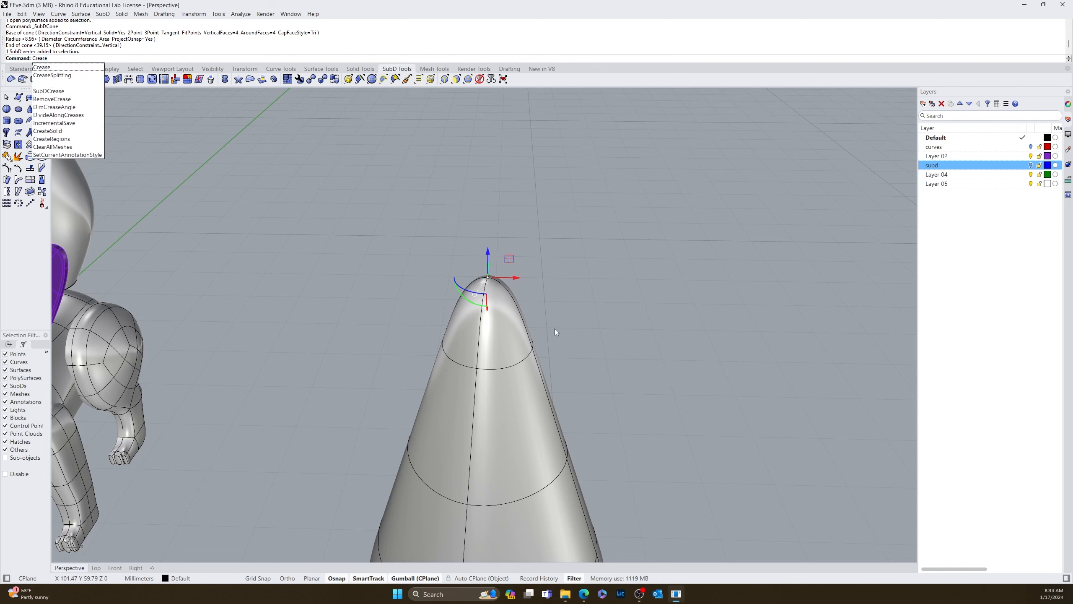
pyautogui.press('Return')
pyautogui.click(664, 413)
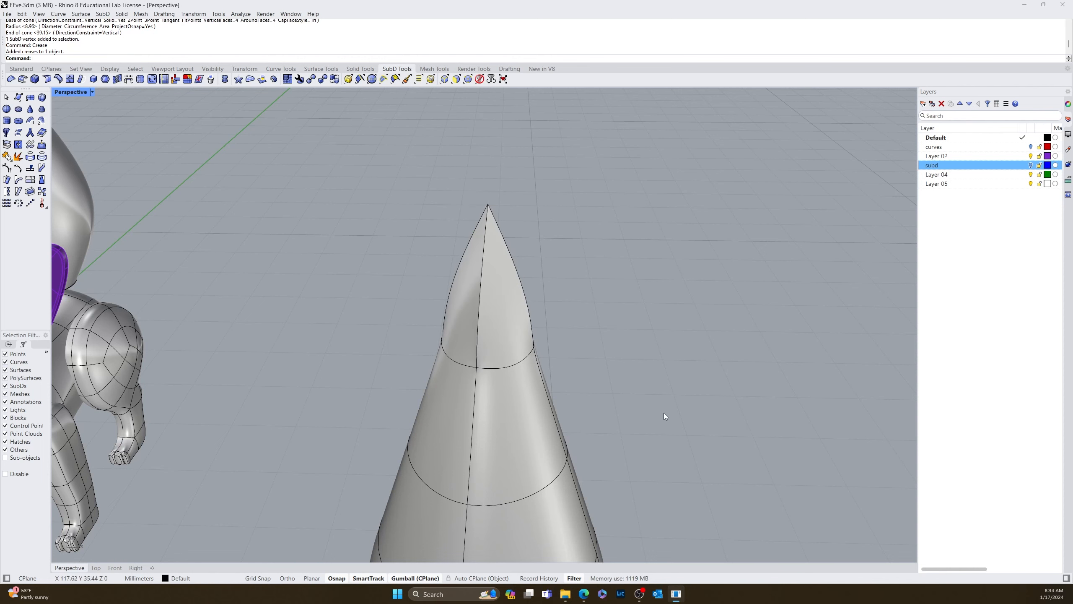
# Step: Delete the SubD cone with the creased tip
pyautogui.moveTo(664, 413); pyautogui.dragTo(645, 403, button='right')
pyautogui.click(645, 338)
pyautogui.press('Delete')
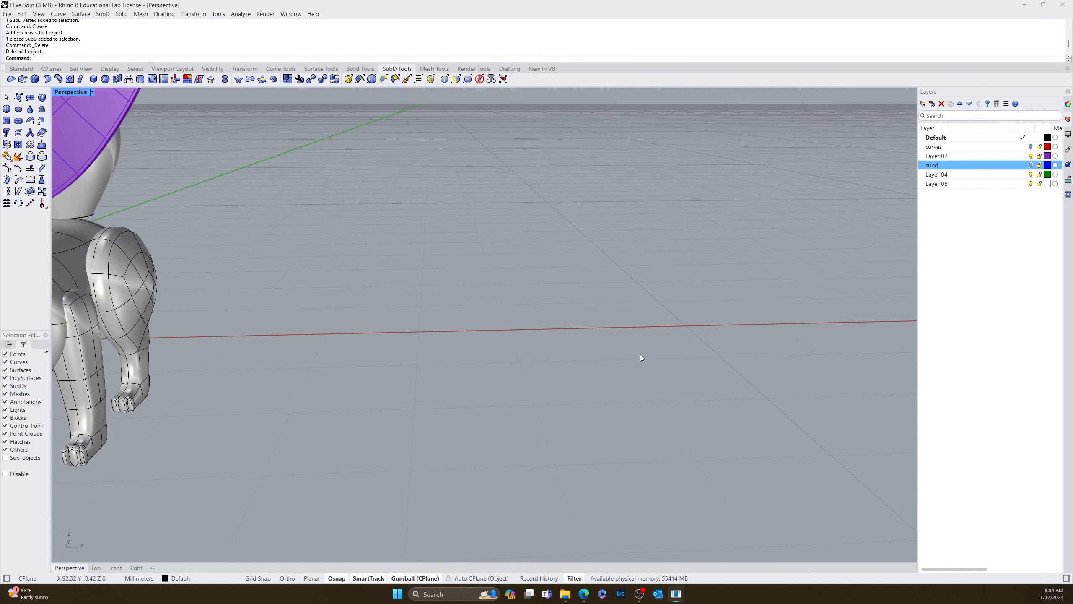
# Step: Create a new vertical SubD cone on the X axis beside the creature, with 4 vertical and 4 around faces
pyautogui.press('Return')
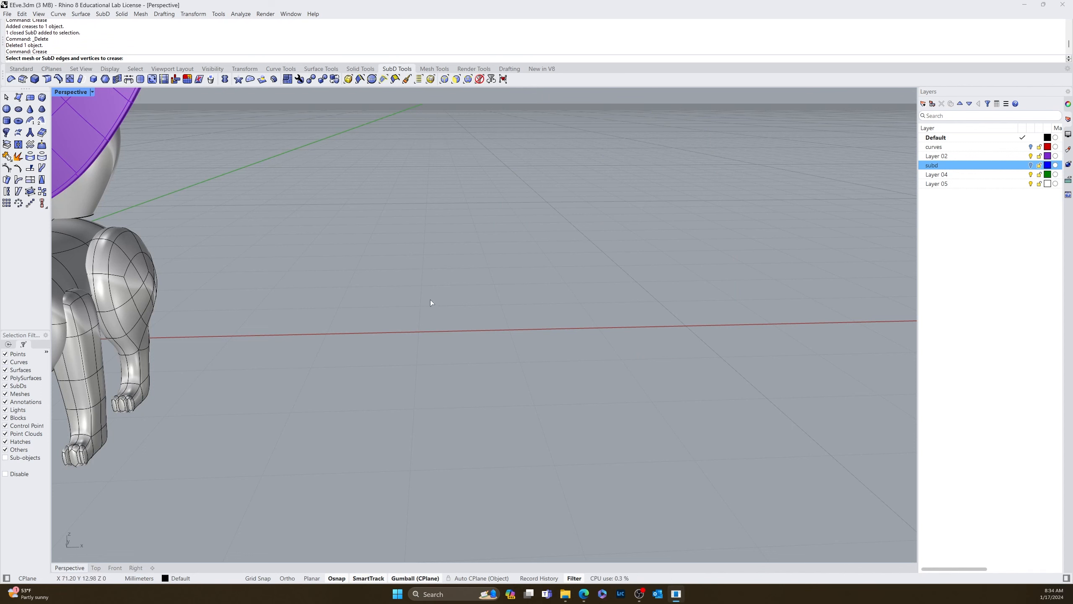
pyautogui.press('Escape')
pyautogui.write('SubDCone')
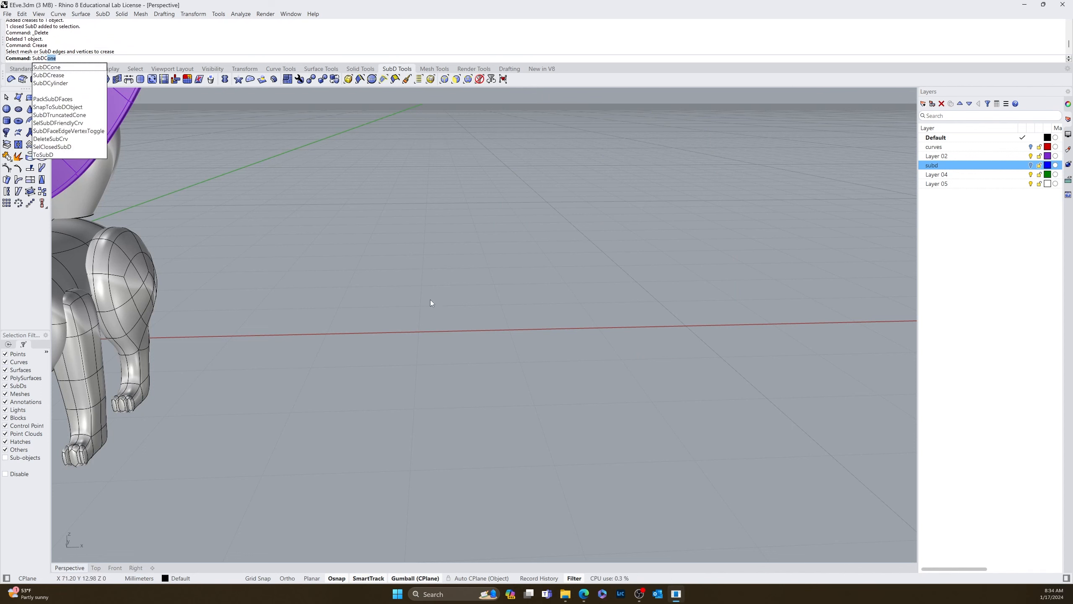
pyautogui.press('Return')
pyautogui.click(548, 333)
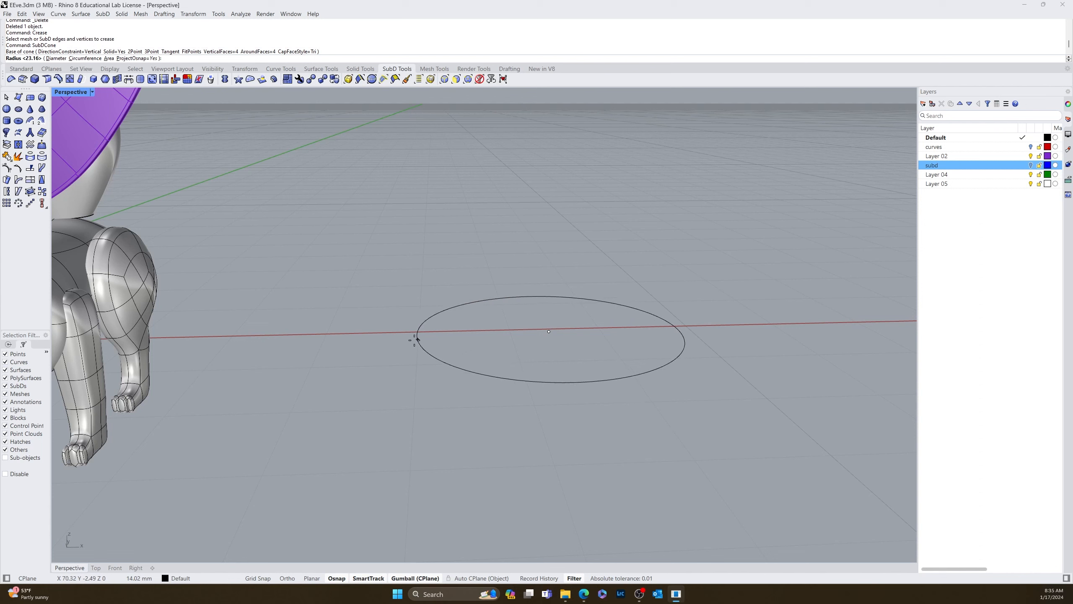
pyautogui.click(355, 342)
pyautogui.scroll(-8, 462, 199)
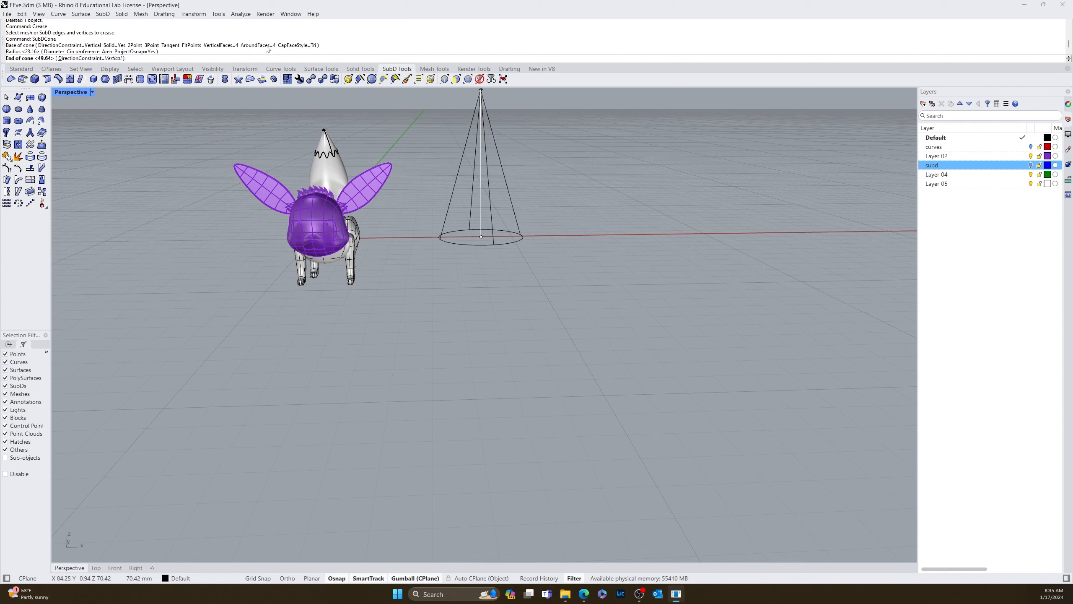
pyautogui.click(426, 127)
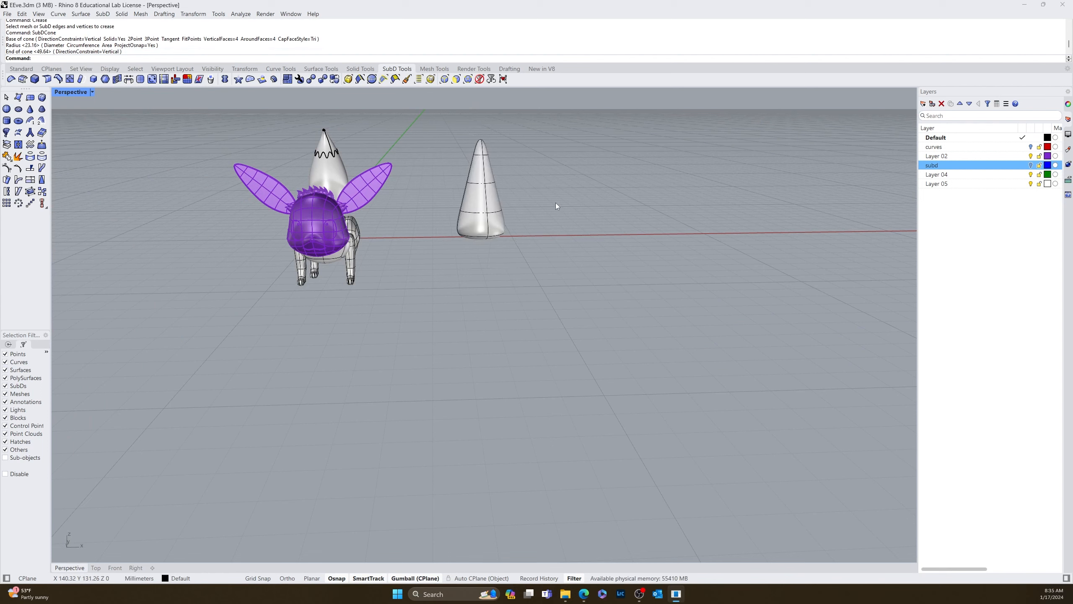
# Step: Crease the SubD cone's vertical edge loop that runs up its side and over the tip
pyautogui.moveTo(556, 203); pyautogui.dragTo(552, 228, button='right')
pyautogui.scroll(5, 478, 239)
pyautogui.moveTo(451, 260); pyautogui.dragTo(435, 274, button='right')
pyautogui.scroll(3, 351, 243)
pyautogui.moveTo(350, 243); pyautogui.dragTo(383, 275, button='right')
pyautogui.scroll(-4, 388, 282)
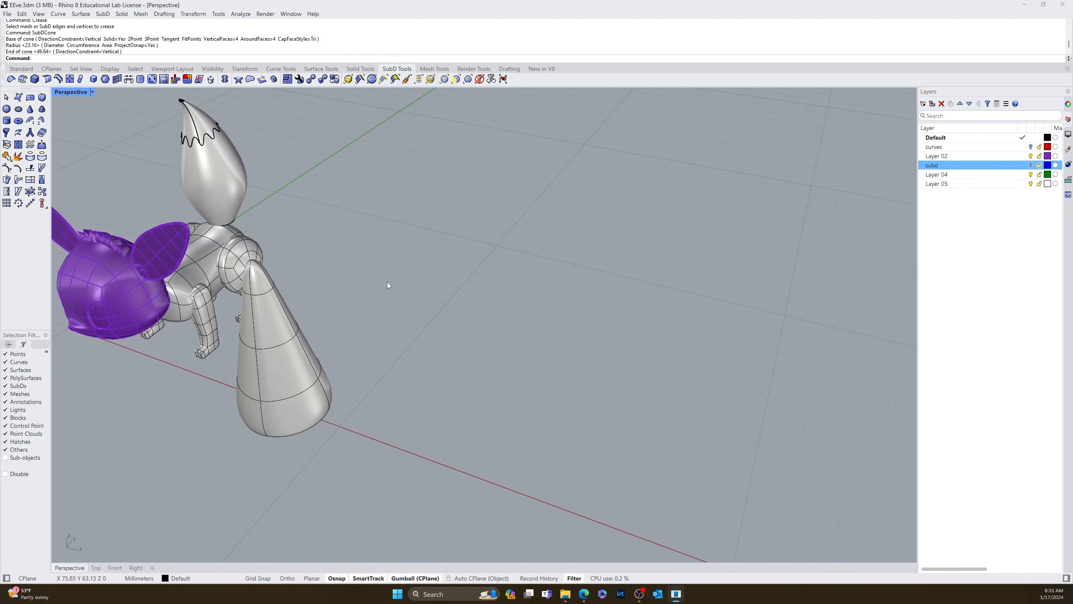
pyautogui.doubleClick(265, 278)
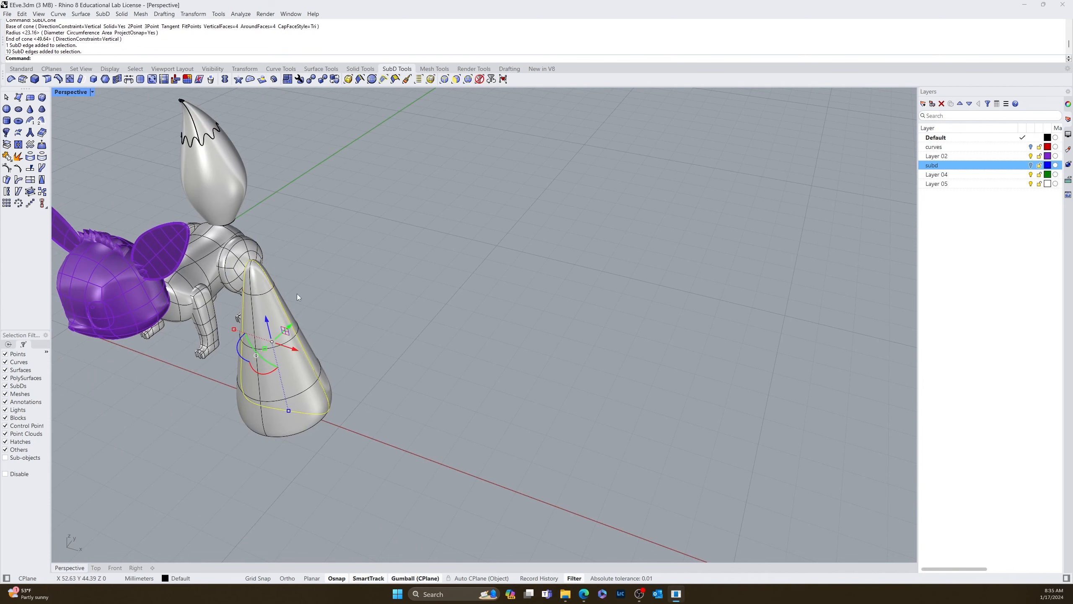
pyautogui.write('Crease')
pyautogui.press('Return')
# Step: Crease the tip vertex of the cone that already has a creased vertical edge loop
pyautogui.moveTo(315, 292); pyautogui.dragTo(380, 295, button='right')
pyautogui.moveTo(416, 163); pyautogui.dragTo(447, 207, button='right')
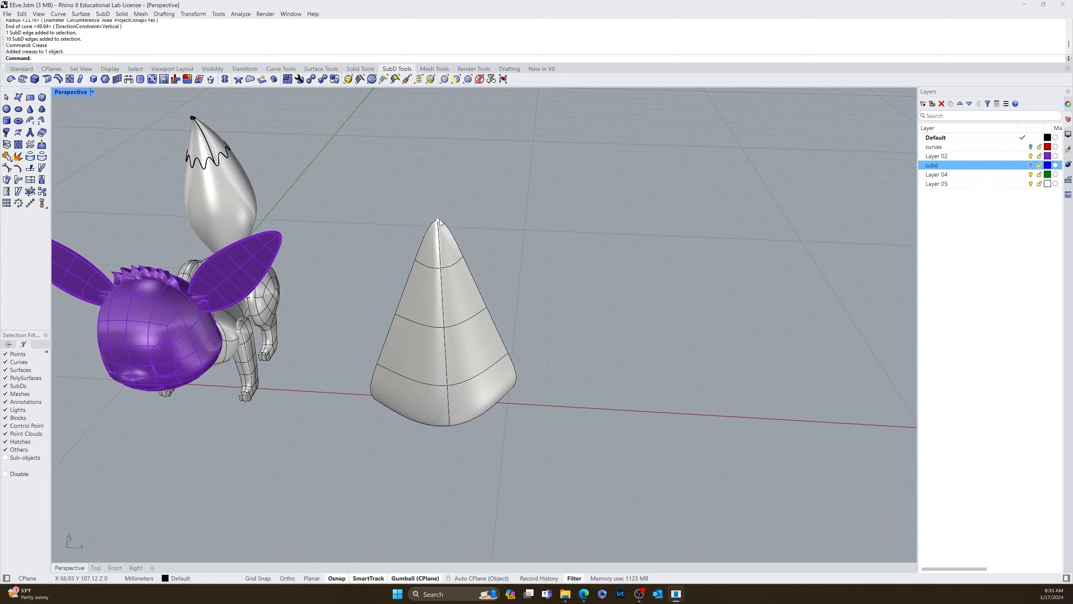
pyautogui.click(438, 221)
pyautogui.press('Return')
pyautogui.moveTo(497, 236); pyautogui.dragTo(497, 290, button='right')
pyautogui.moveTo(401, 319); pyautogui.dragTo(467, 285, button='right')
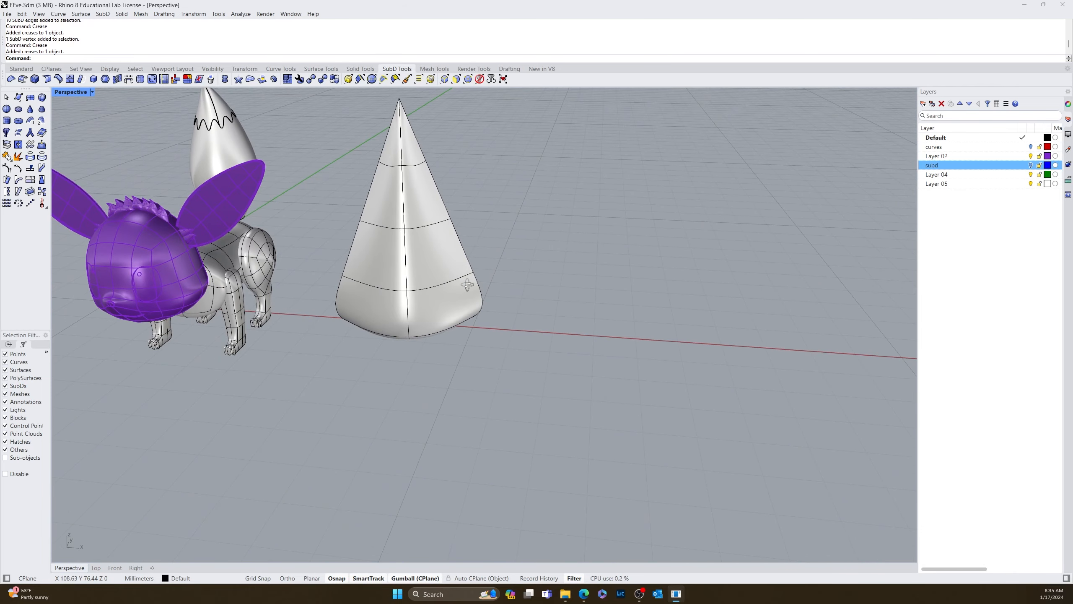
pyautogui.moveTo(410, 195); pyautogui.dragTo(426, 348, button='right')
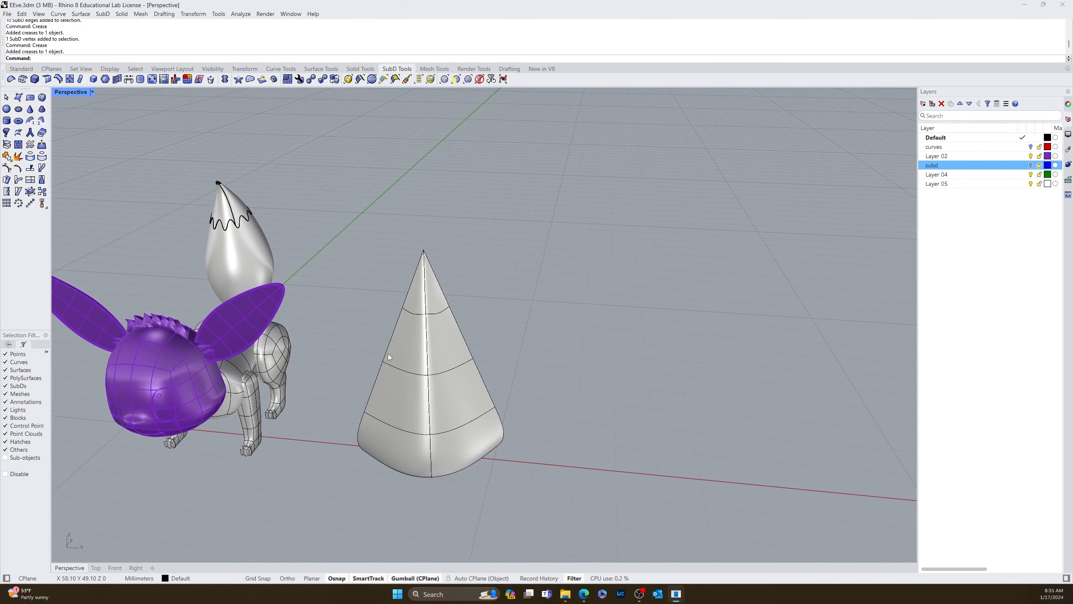
# Step: Widen the SubD cone's second face band from the base along X so that its sides bulge outward
pyautogui.moveTo(373, 387); pyautogui.dragTo(373, 367, button='right')
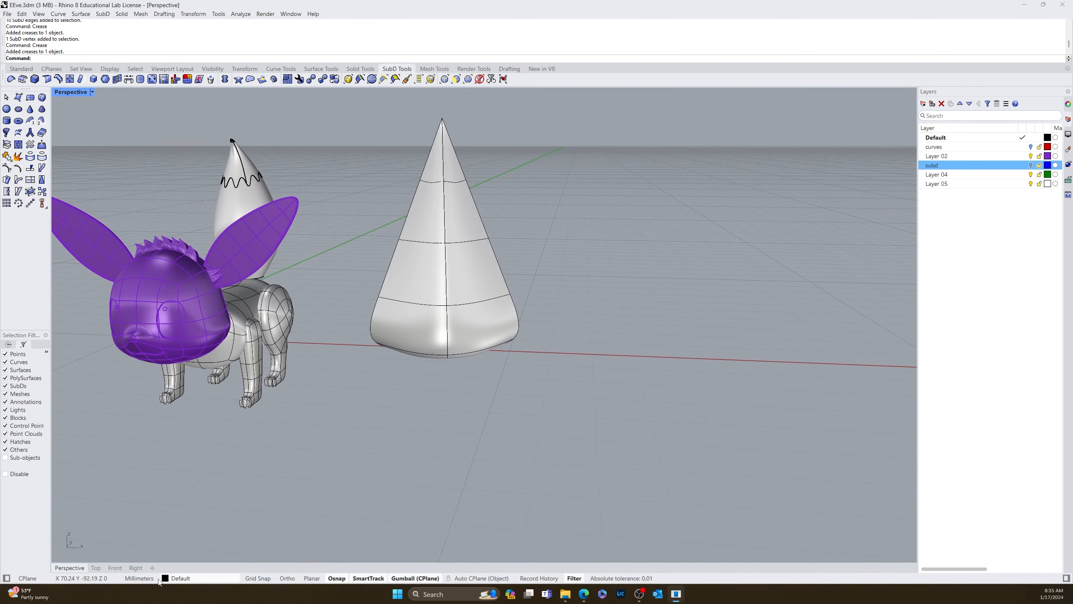
pyautogui.click(117, 568)
pyautogui.scroll(-8, 547, 460)
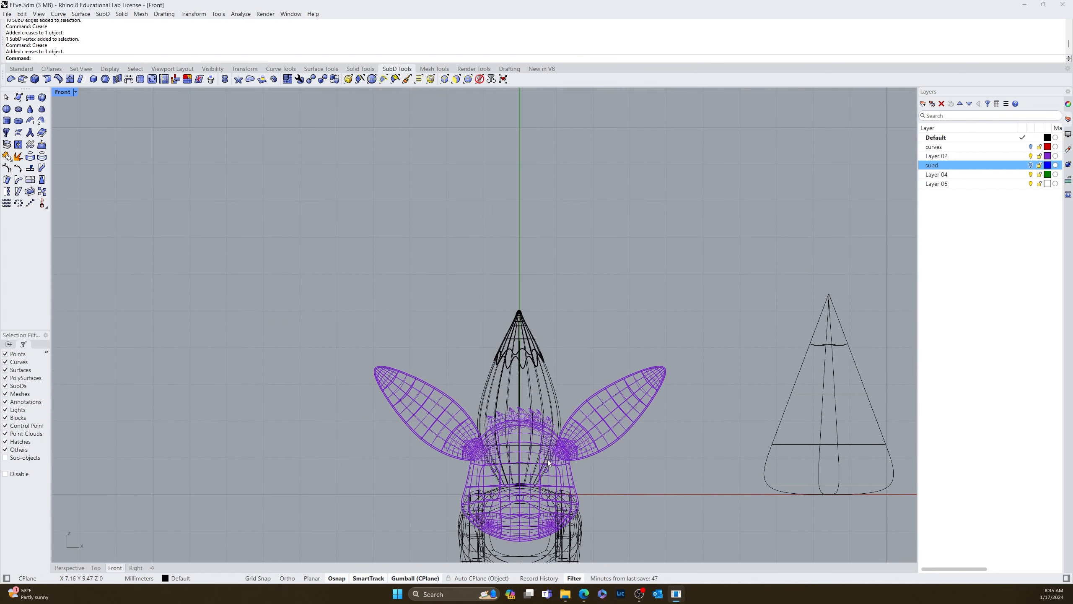
pyautogui.moveTo(707, 456); pyautogui.dragTo(457, 456, button='right')
pyautogui.moveTo(590, 433); pyautogui.dragTo(536, 417, button='right')
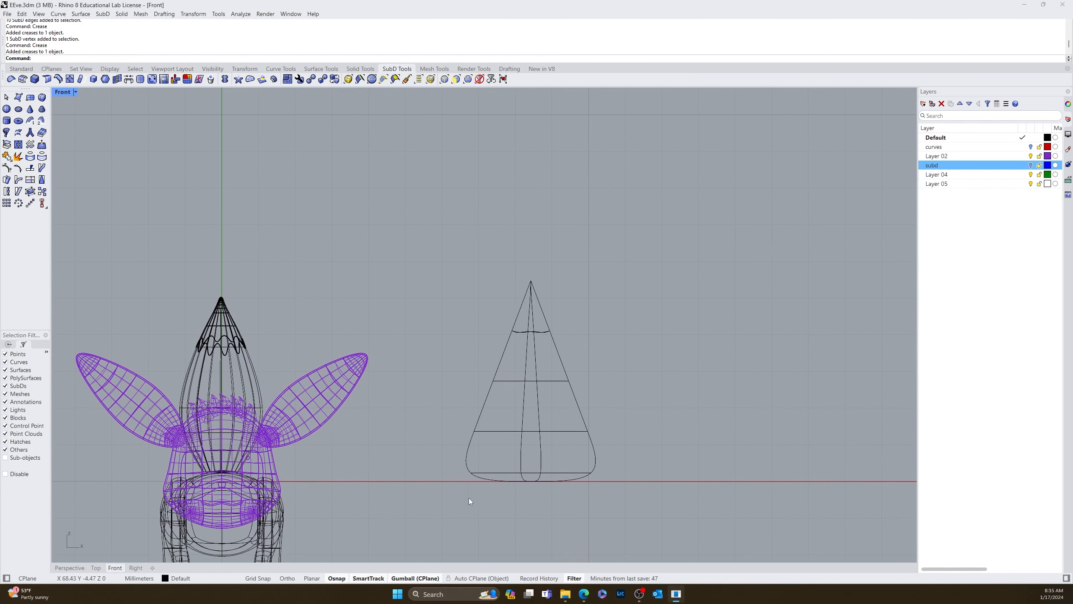
pyautogui.keyDown('ctrl'); pyautogui.keyDown('shift'); pyautogui.moveTo(451, 446); pyautogui.dragTo(652, 360); pyautogui.keyUp('shift'); pyautogui.keyUp('ctrl')
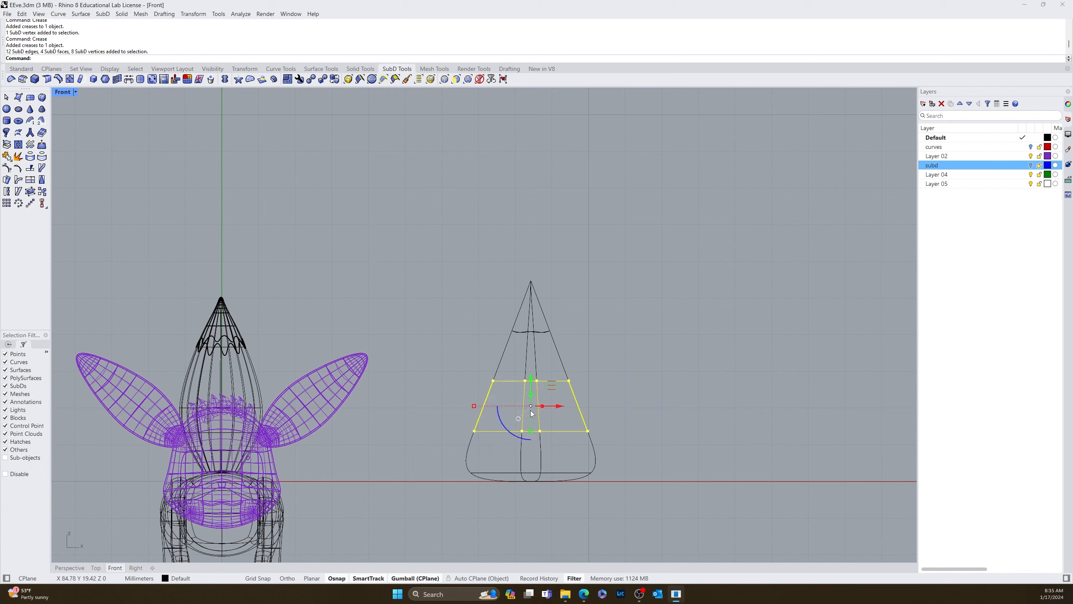
pyautogui.moveTo(472, 406); pyautogui.dragTo(443, 407)
pyautogui.click(403, 513)
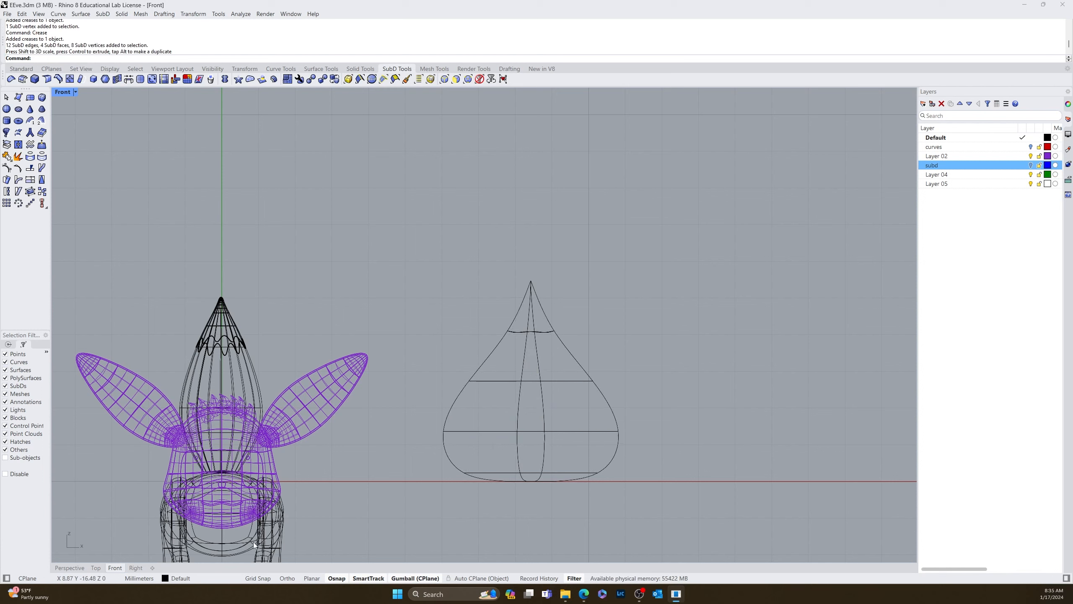
# Step: Duplicate the bulged cone along X, scale the copy down uniformly, and lower it level with the original's base
pyautogui.click(68, 567)
pyautogui.moveTo(517, 460); pyautogui.dragTo(383, 351, button='right')
pyautogui.click(383, 349)
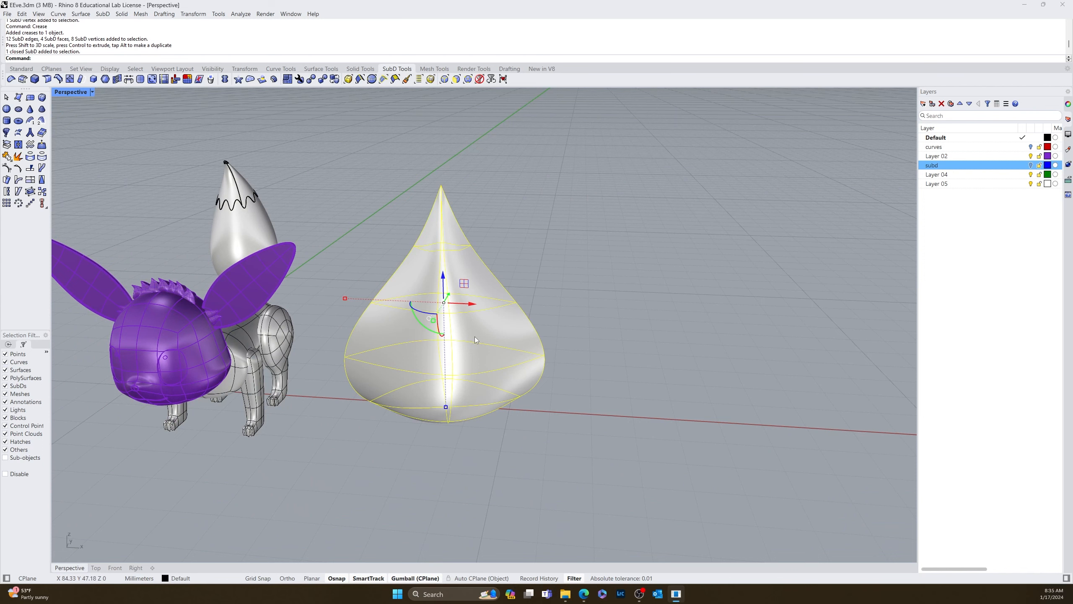
pyautogui.press('alt')
pyautogui.moveTo(470, 304); pyautogui.dragTo(528, 311)
pyautogui.keyDown('shift'); pyautogui.moveTo(400, 302); pyautogui.dragTo(419, 302); pyautogui.keyUp('shift')
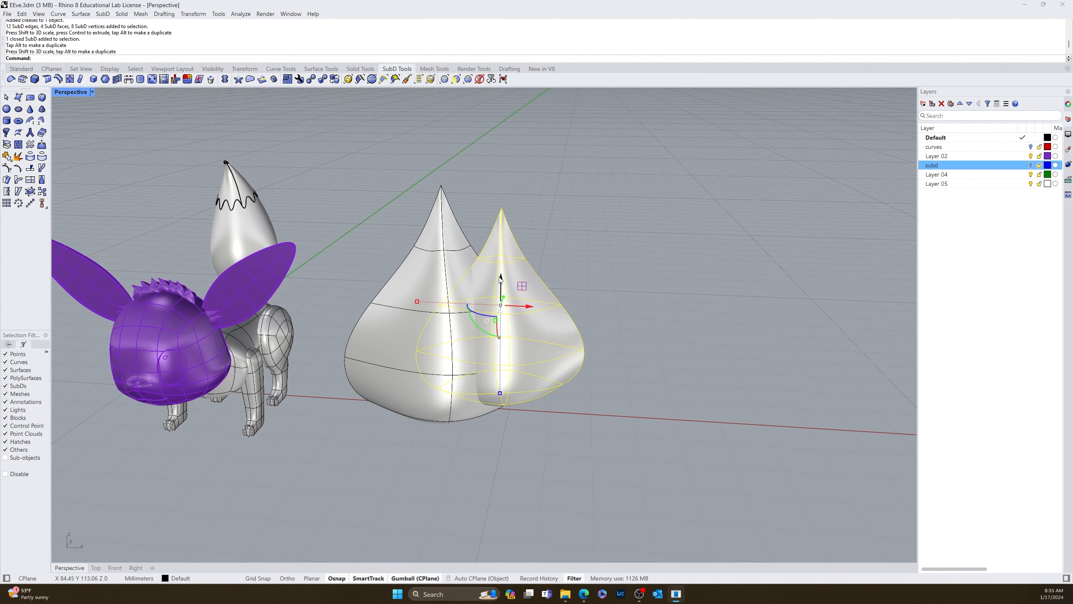
pyautogui.moveTo(503, 282); pyautogui.dragTo(501, 297)
pyautogui.click(626, 360)
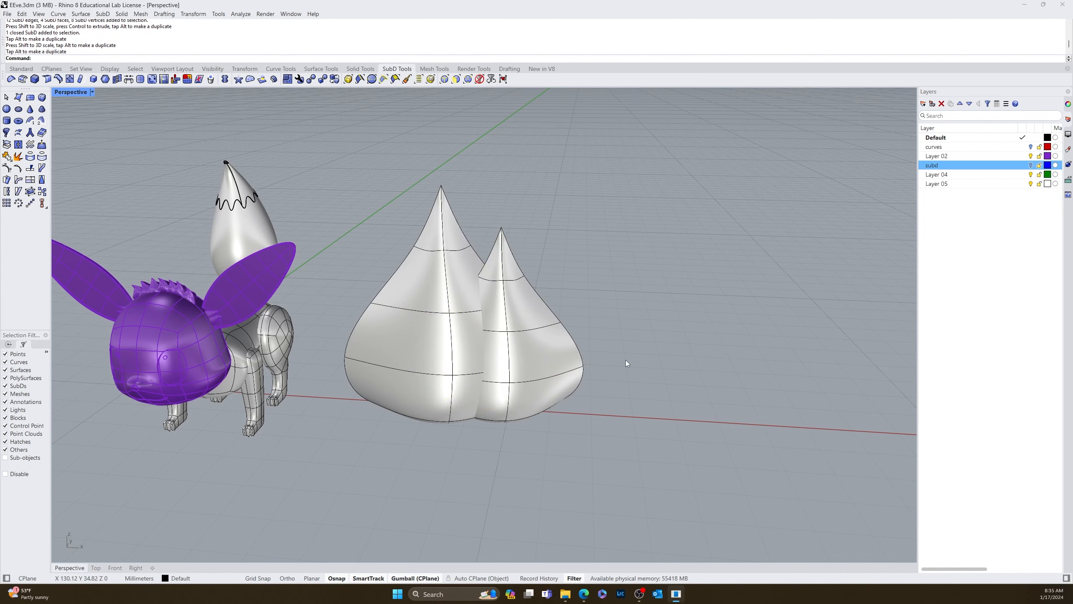
# Step: Move the smaller copy's tip vertex along X toward the larger cone so that its point leans inward
pyautogui.moveTo(626, 360); pyautogui.dragTo(640, 341, button='right')
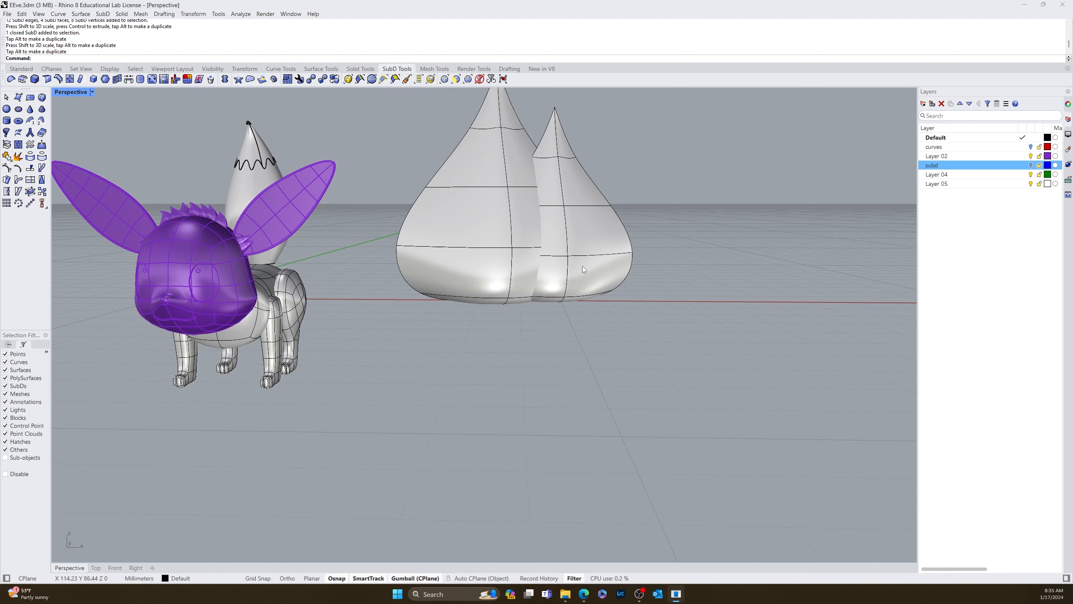
pyautogui.moveTo(565, 115); pyautogui.dragTo(532, 160, button='right')
pyautogui.keyDown('ctrl'); pyautogui.keyDown('shift'); pyautogui.click(525, 164); pyautogui.keyUp('shift'); pyautogui.keyUp('ctrl')
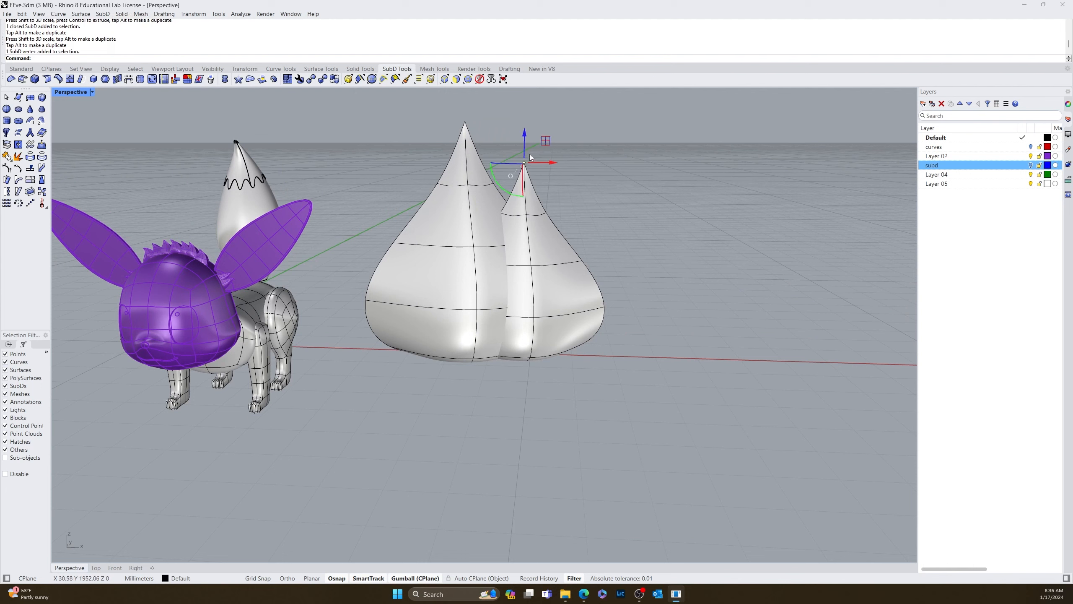
pyautogui.moveTo(551, 163); pyautogui.dragTo(520, 156)
pyautogui.click(638, 245)
# Step: Scale the smaller leaning copy down slightly
pyautogui.scroll(-5, 609, 258)
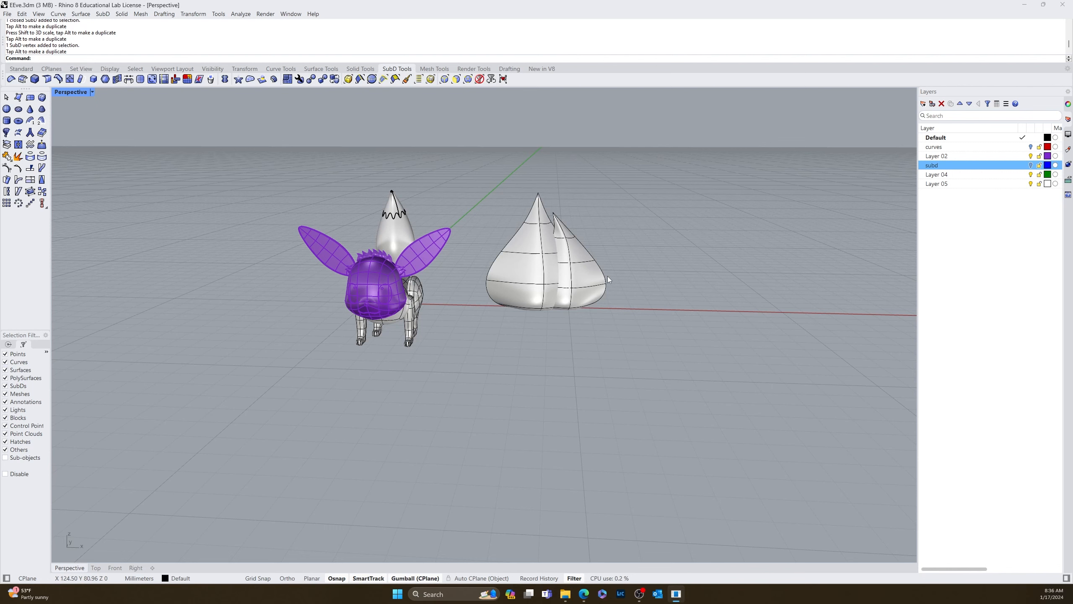
pyautogui.scroll(3, 548, 226)
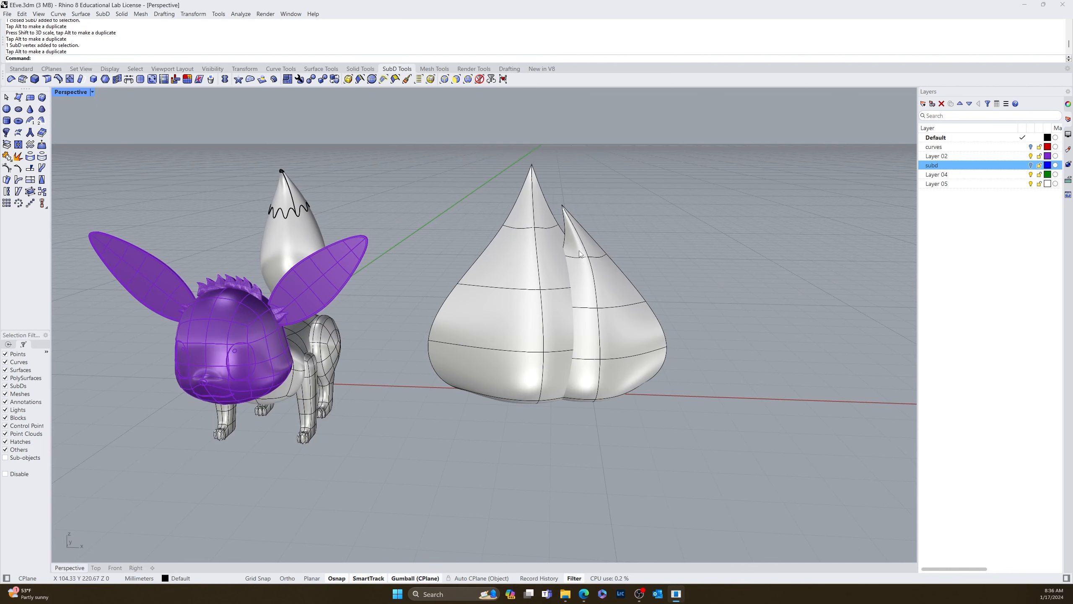
pyautogui.click(565, 213)
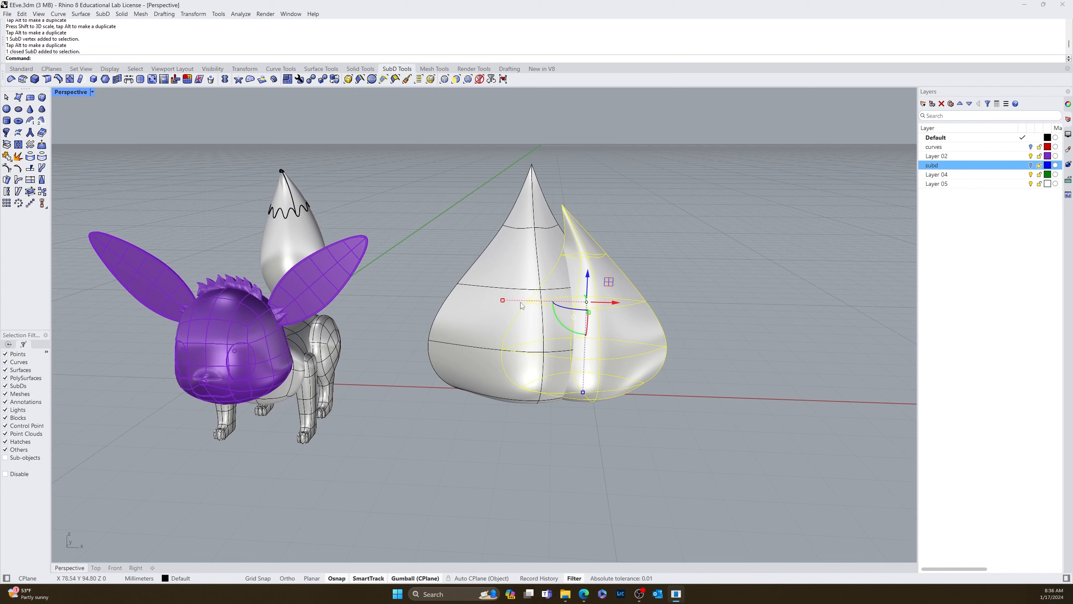
pyautogui.moveTo(503, 301); pyautogui.dragTo(507, 300)
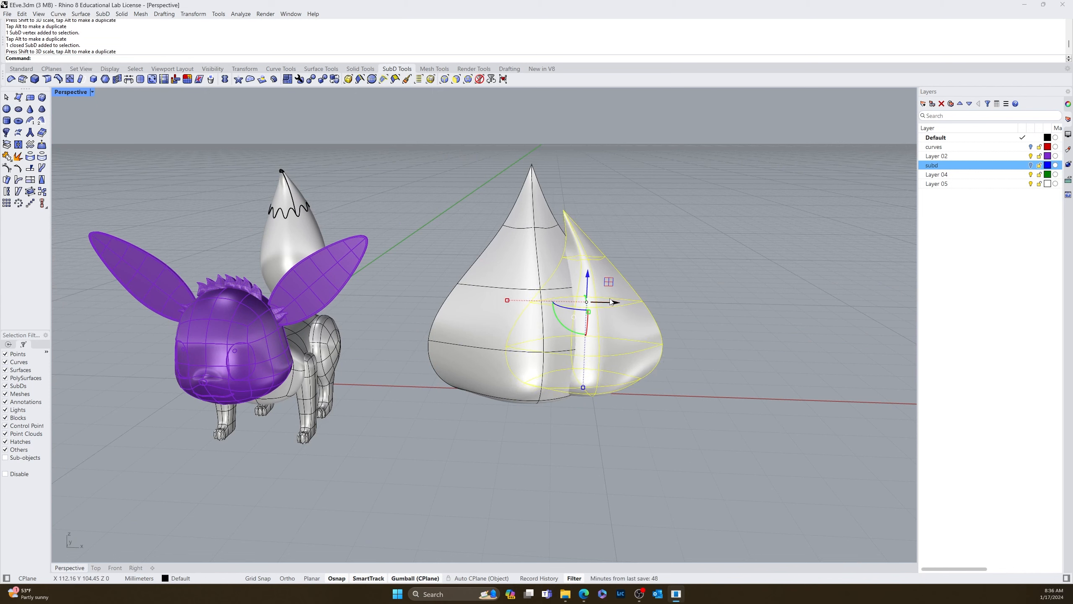
pyautogui.click(751, 341)
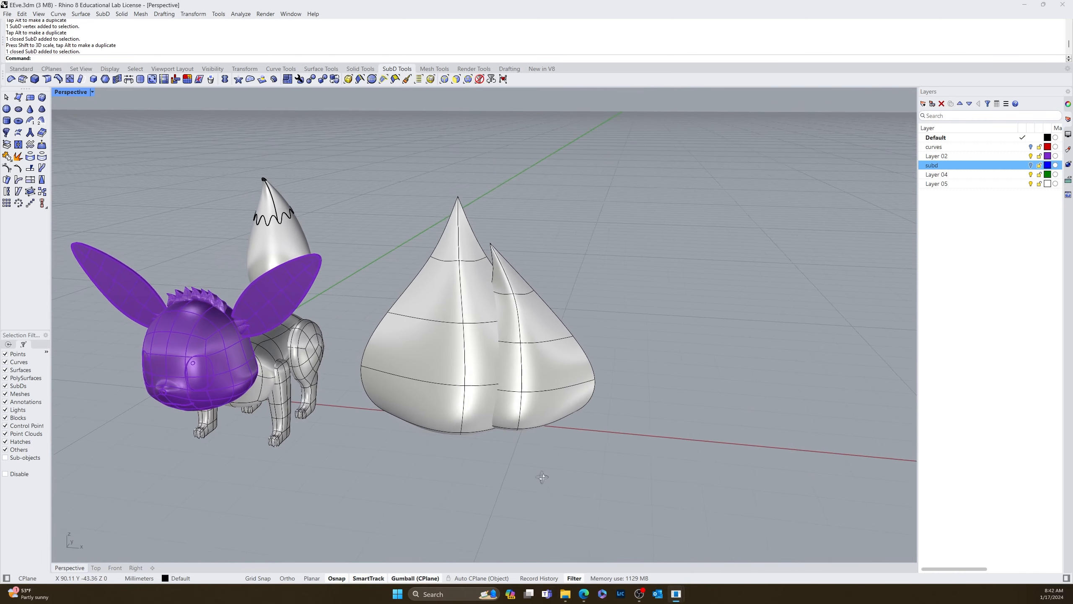
# Step: Crease the two uppermost front vertical edges of the larger cone, leading up to its tip
pyautogui.moveTo(542, 477); pyautogui.dragTo(528, 409, button='right')
pyautogui.scroll(5, 546, 354)
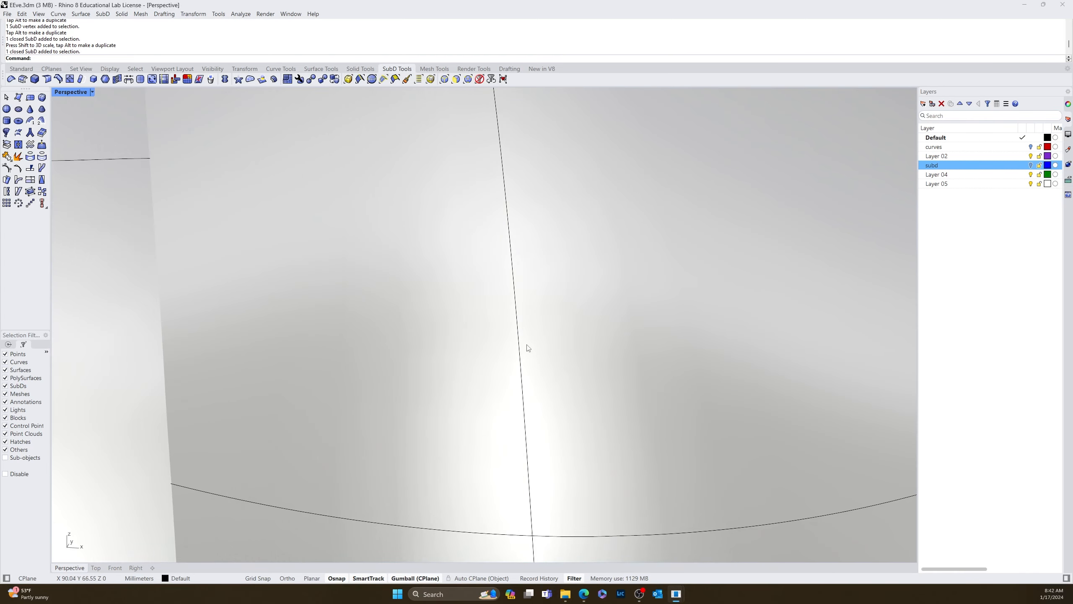
pyautogui.scroll(-4, 508, 371)
pyautogui.scroll(1, 544, 346)
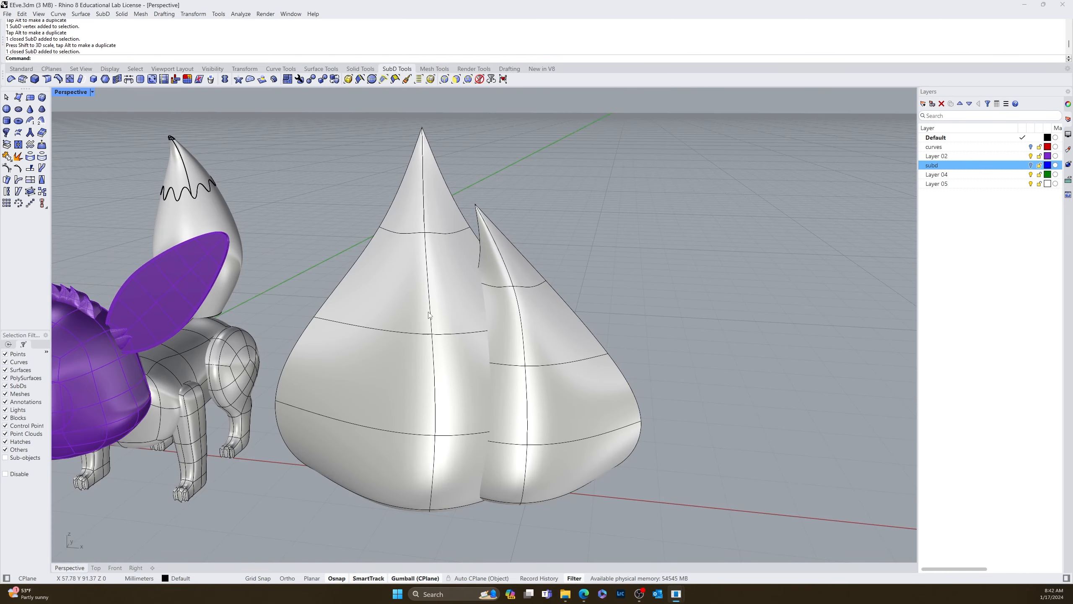
pyautogui.write('crease')
pyautogui.press('Return')
pyautogui.click(431, 313)
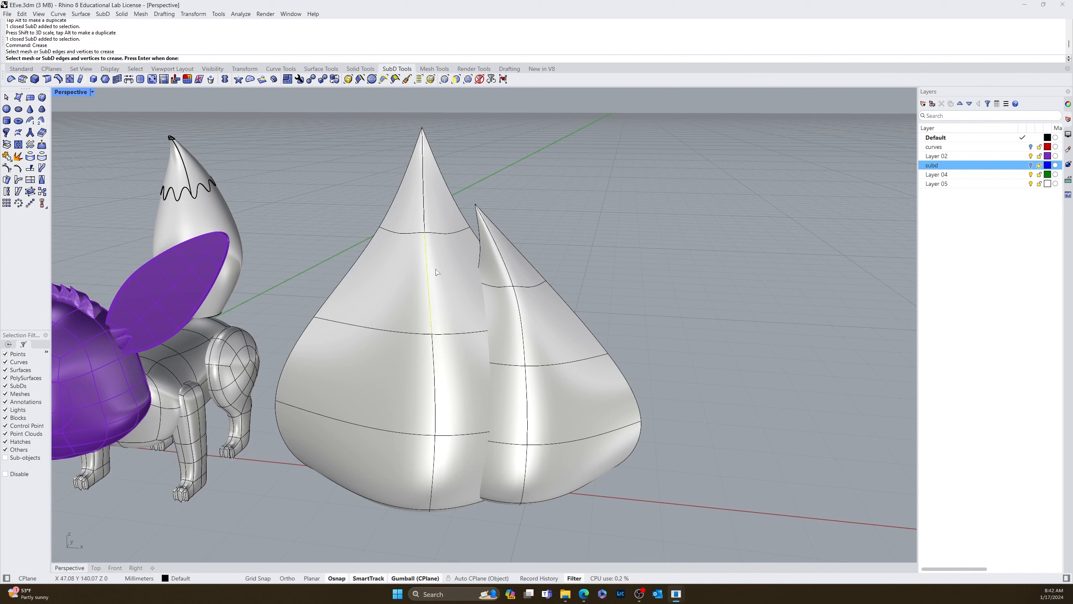
pyautogui.click(424, 222)
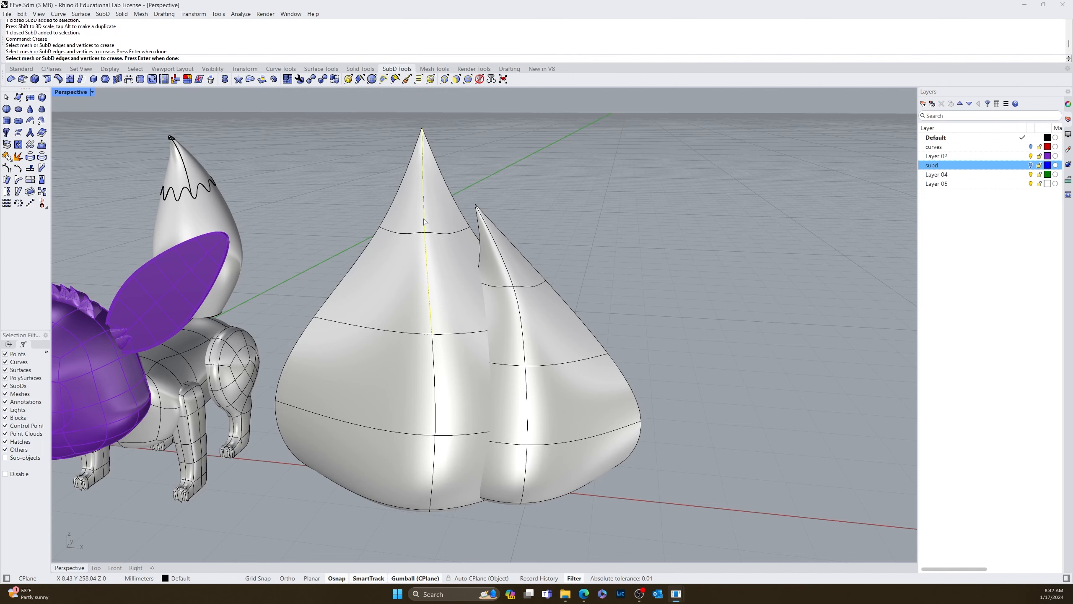
pyautogui.moveTo(502, 345); pyautogui.dragTo(593, 384, button='right')
pyautogui.rightClick(260, 402)
# Step: Crease the two uppermost front vertical edges of the smaller leaning shape
pyautogui.click(218, 402)
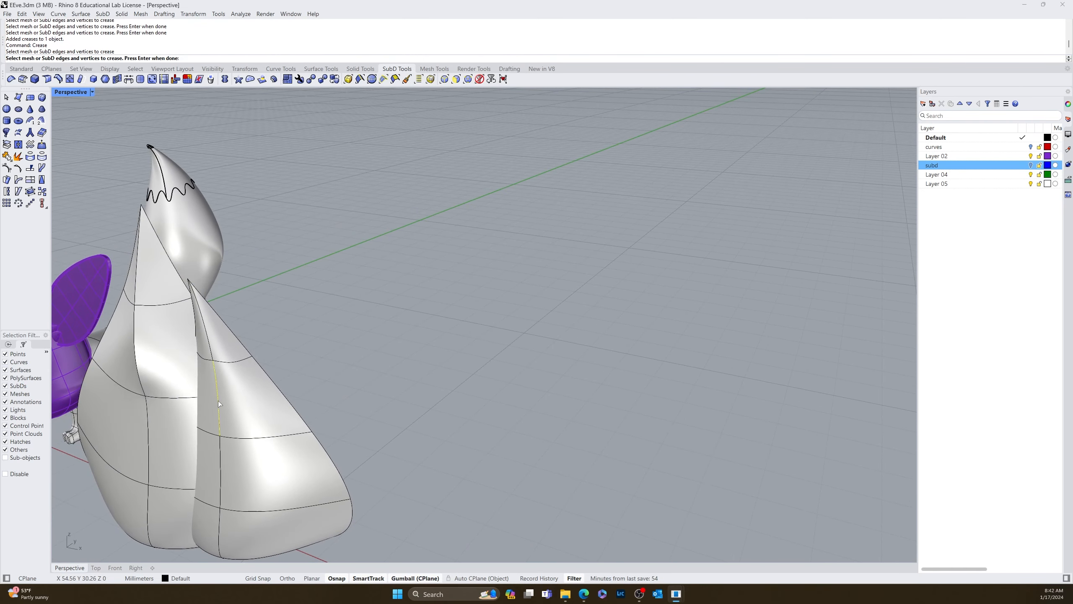
pyautogui.click(212, 353)
pyautogui.rightClick(333, 383)
# Step: Mirror the smaller leaning shape to the opposite side of the larger cone, starting the mirror plane at the larger cone's tip
pyautogui.moveTo(412, 421); pyautogui.dragTo(434, 419, button='right')
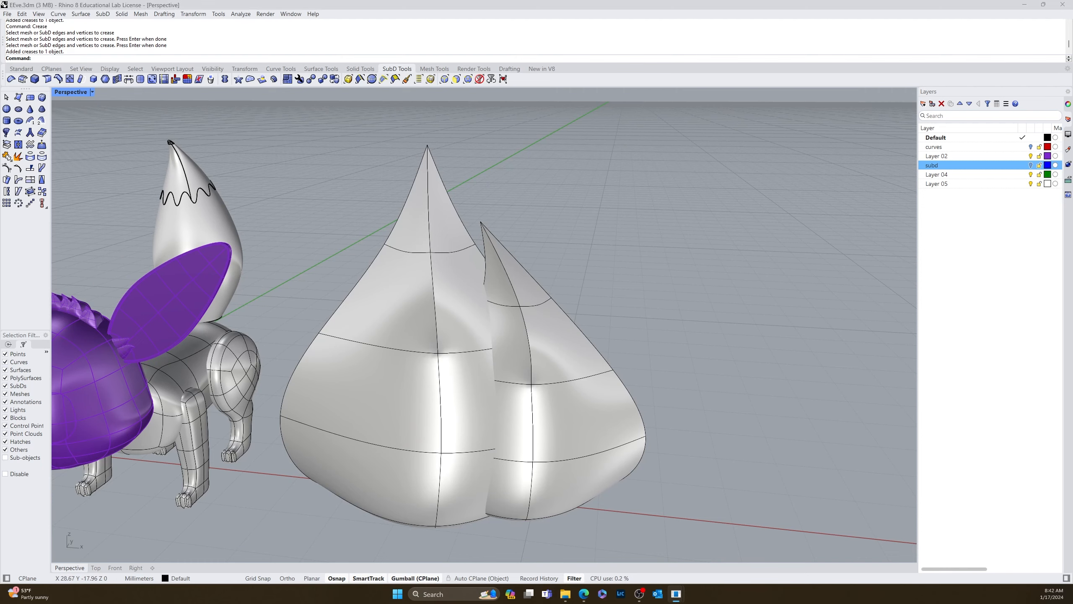
pyautogui.moveTo(326, 429)
pyautogui.mouseDown(button='right')
pyautogui.moveTo(364, 428)
pyautogui.moveTo(314, 430)
pyautogui.moveTo(323, 434)
pyautogui.mouseUp(button='right')
pyautogui.click(372, 419)
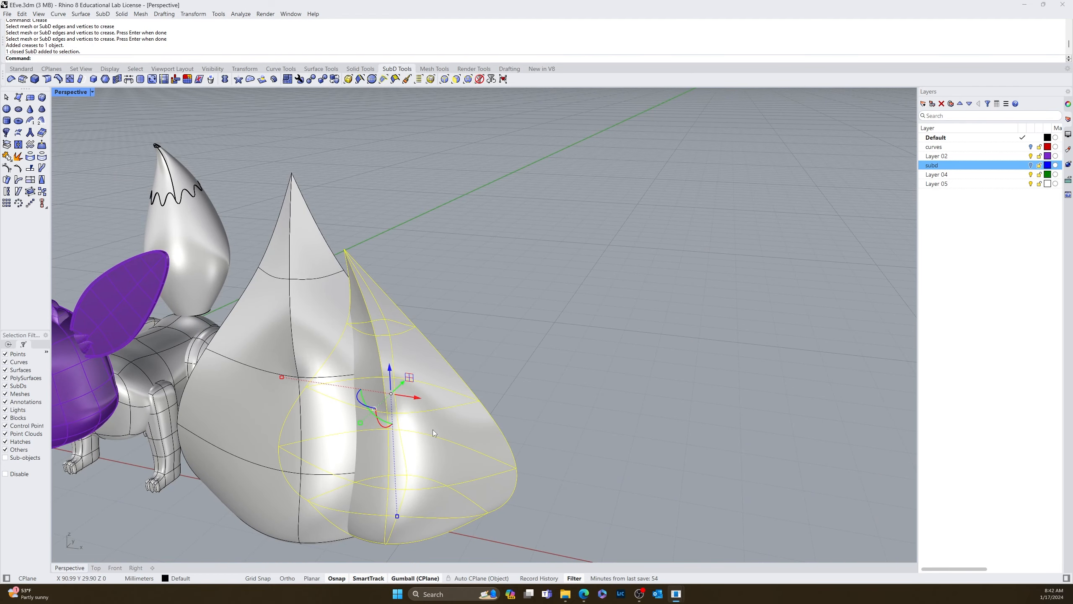
pyautogui.write('Mirror')
pyautogui.press('Return')
pyautogui.click(291, 174)
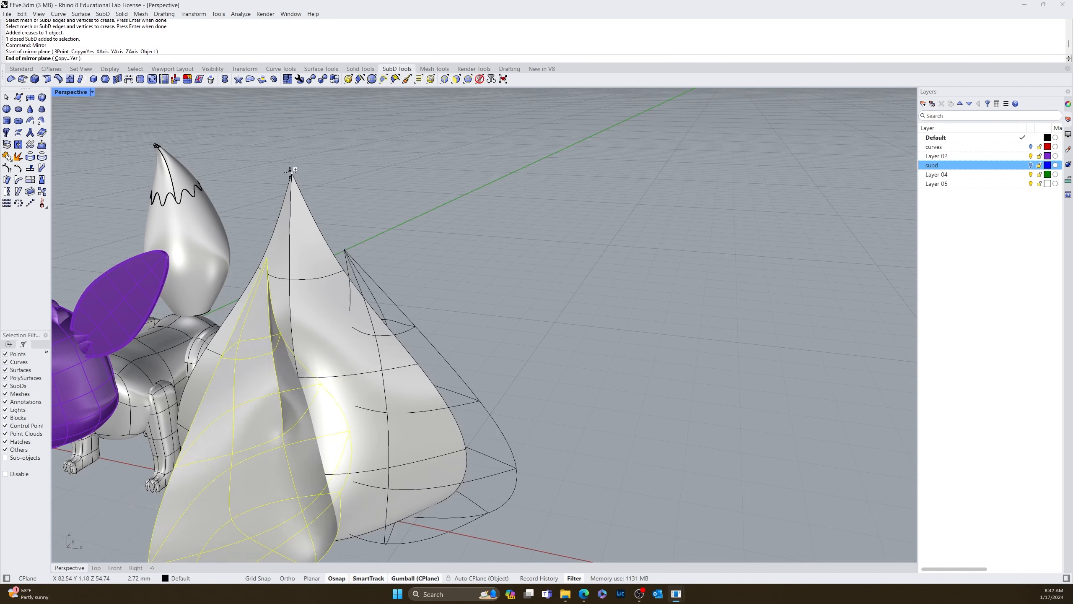
pyautogui.scroll(-5, 277, 492)
pyautogui.click(275, 513)
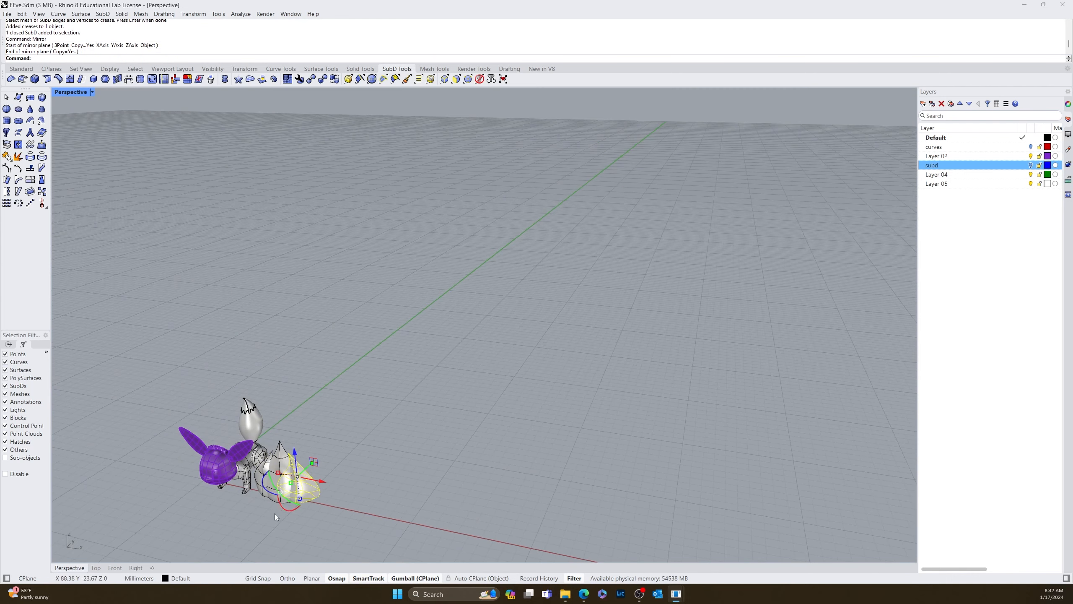
pyautogui.scroll(5, 275, 513)
pyautogui.keyDown('shift'); pyautogui.moveTo(273, 512); pyautogui.dragTo(531, 435, button='right'); pyautogui.keyUp('shift')
pyautogui.press('Escape')
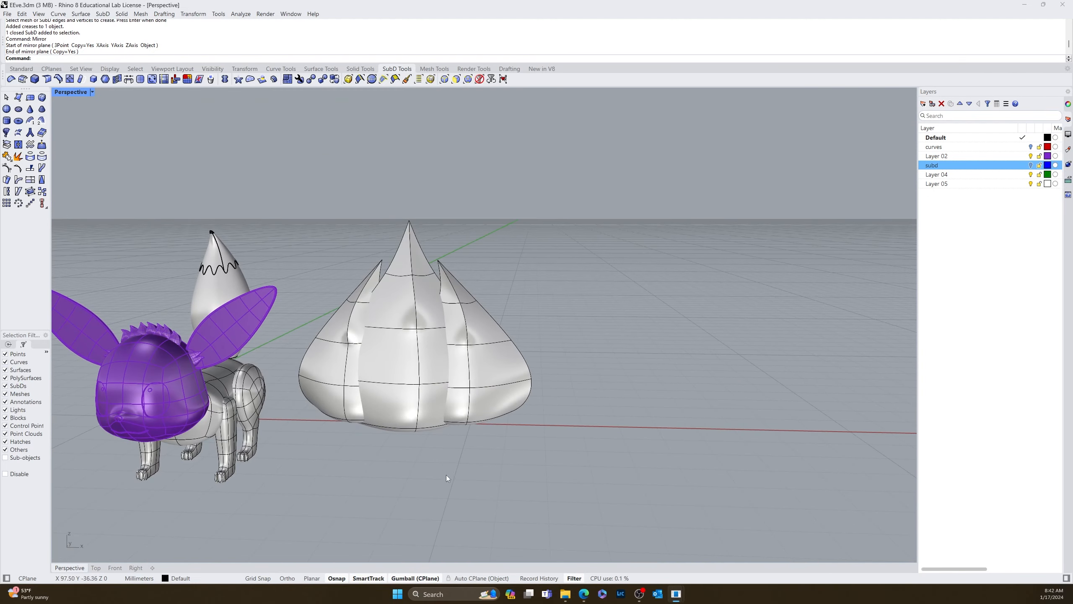
# Step: Duplicate the mirrored shape outward along X toward the creature, enlarge the copy slightly, and lower it
pyautogui.scroll(2, 369, 310)
pyautogui.click(296, 391)
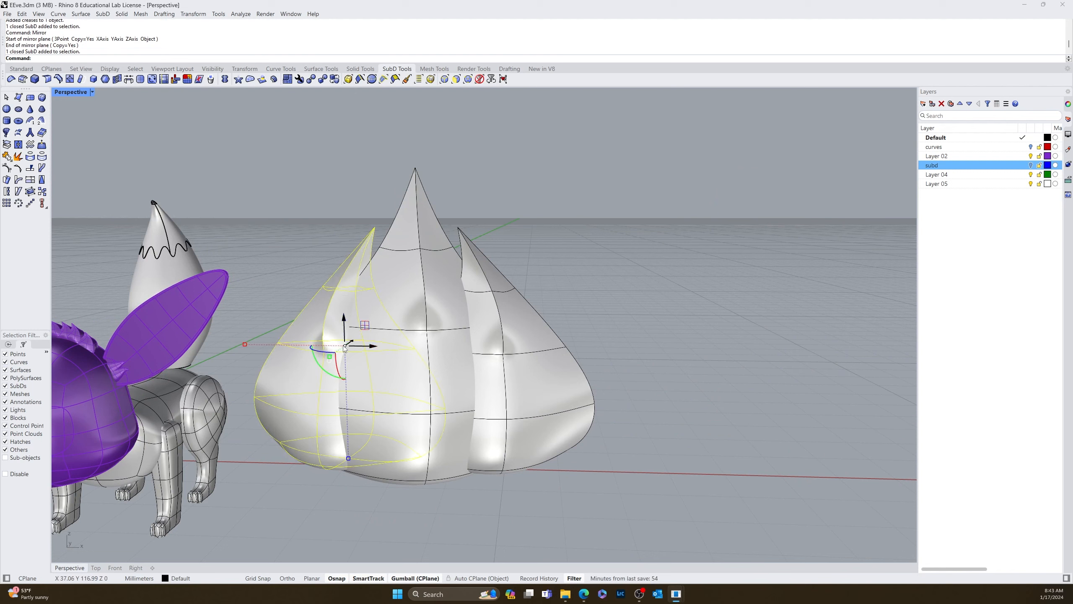
pyautogui.moveTo(363, 346); pyautogui.dragTo(302, 358)
pyautogui.moveTo(189, 346); pyautogui.dragTo(177, 357)
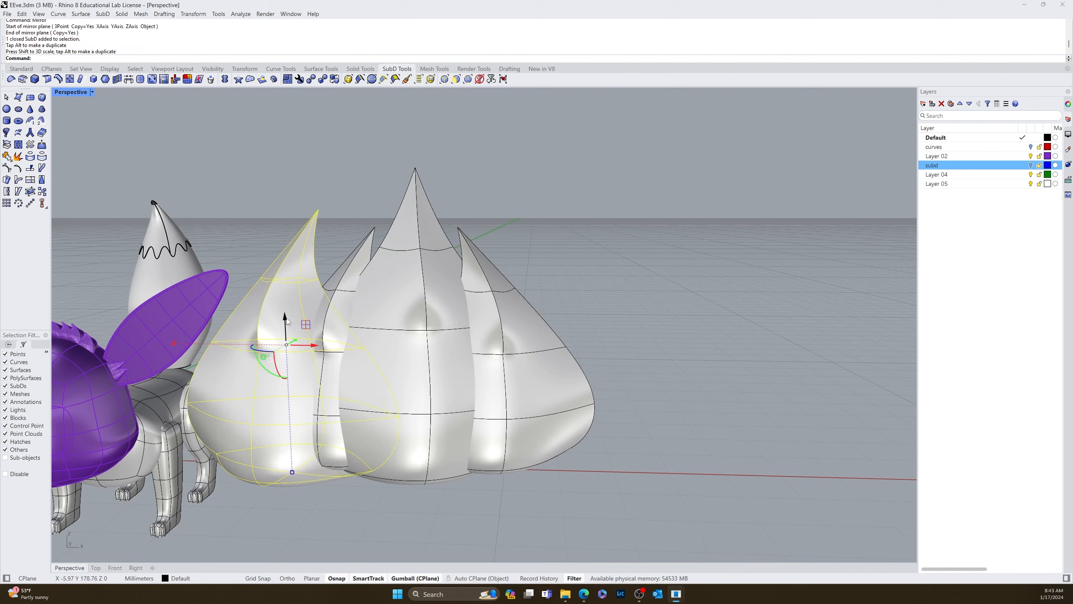
pyautogui.moveTo(283, 326); pyautogui.dragTo(290, 342)
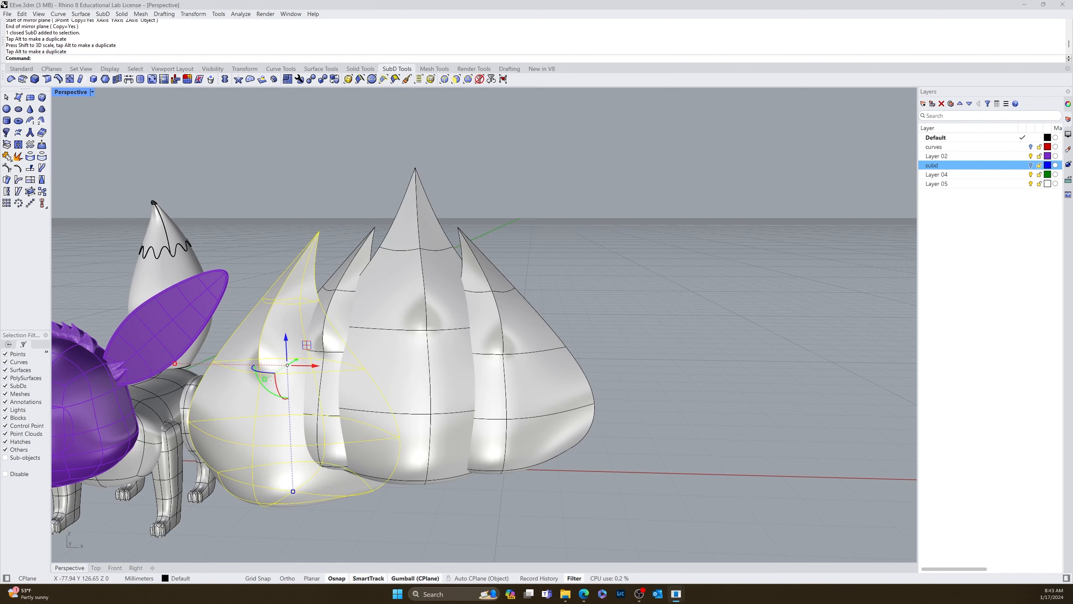
pyautogui.click(345, 549)
# Step: Narrow the outermost copy along X and reduce its height with a vertical scale
pyautogui.moveTo(332, 507); pyautogui.dragTo(347, 489, button='right')
pyautogui.click(383, 313)
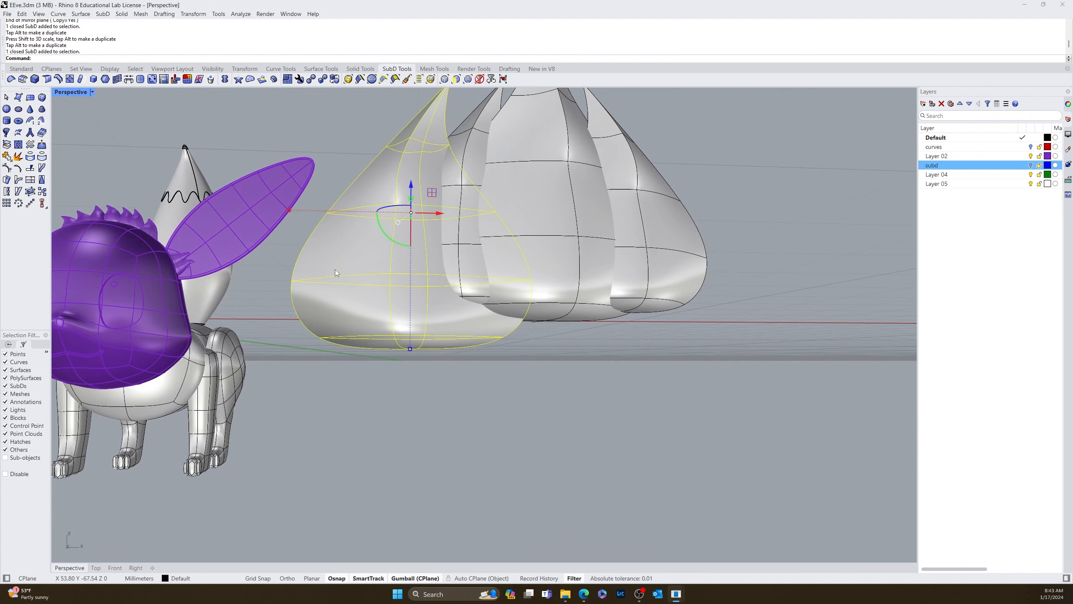
pyautogui.moveTo(287, 212); pyautogui.dragTo(317, 213)
pyautogui.click(499, 445)
pyautogui.moveTo(499, 445); pyautogui.dragTo(177, 423, button='right')
pyautogui.click(146, 422)
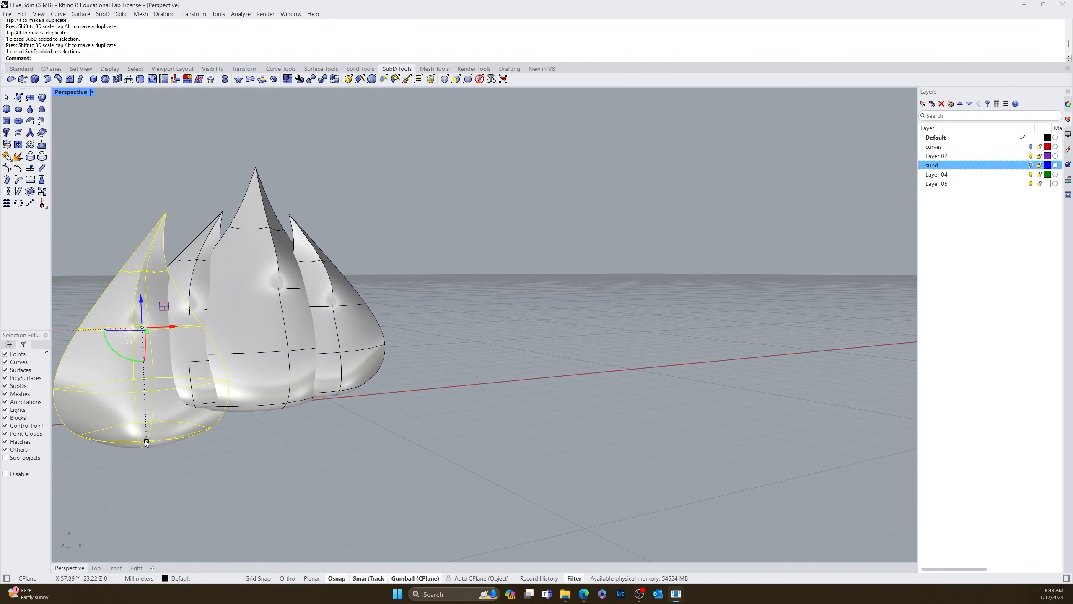
pyautogui.moveTo(147, 441); pyautogui.dragTo(147, 423)
pyautogui.click(317, 463)
pyautogui.moveTo(317, 463); pyautogui.dragTo(289, 457, button='right')
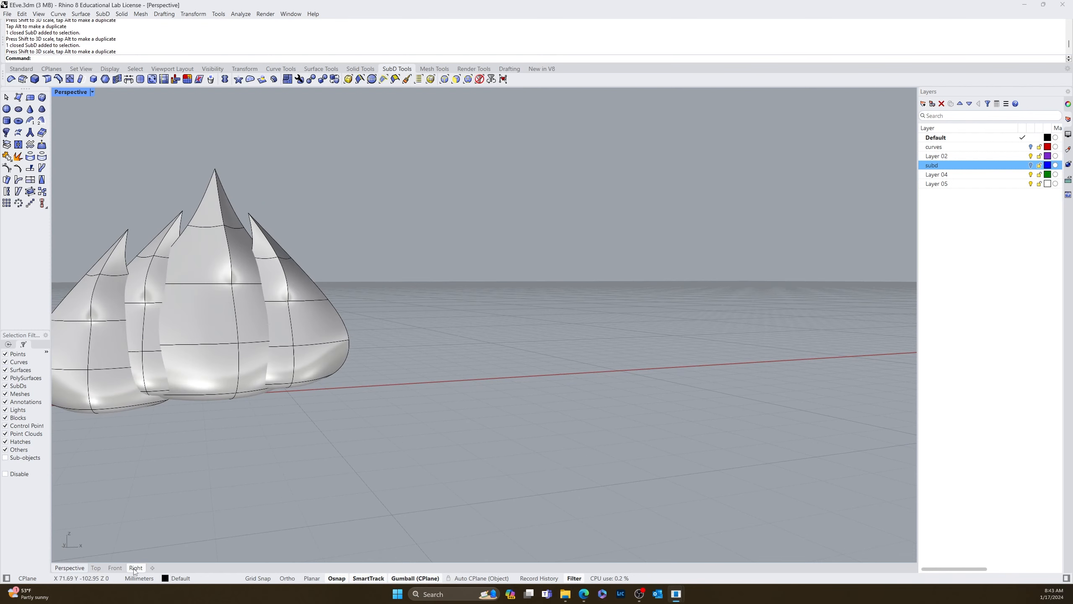
# Step: Raise the outermost copy slightly in the Front view so its base rests on the X axis
pyautogui.click(115, 567)
pyautogui.moveTo(447, 524); pyautogui.dragTo(415, 517, button='right')
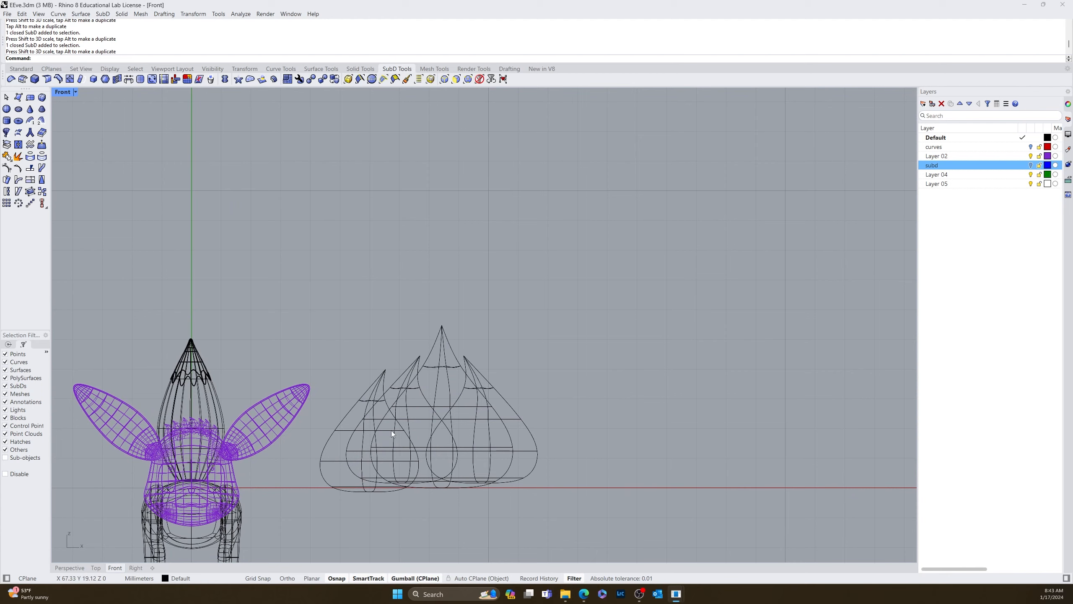
pyautogui.scroll(4, 390, 424)
pyautogui.click(379, 356)
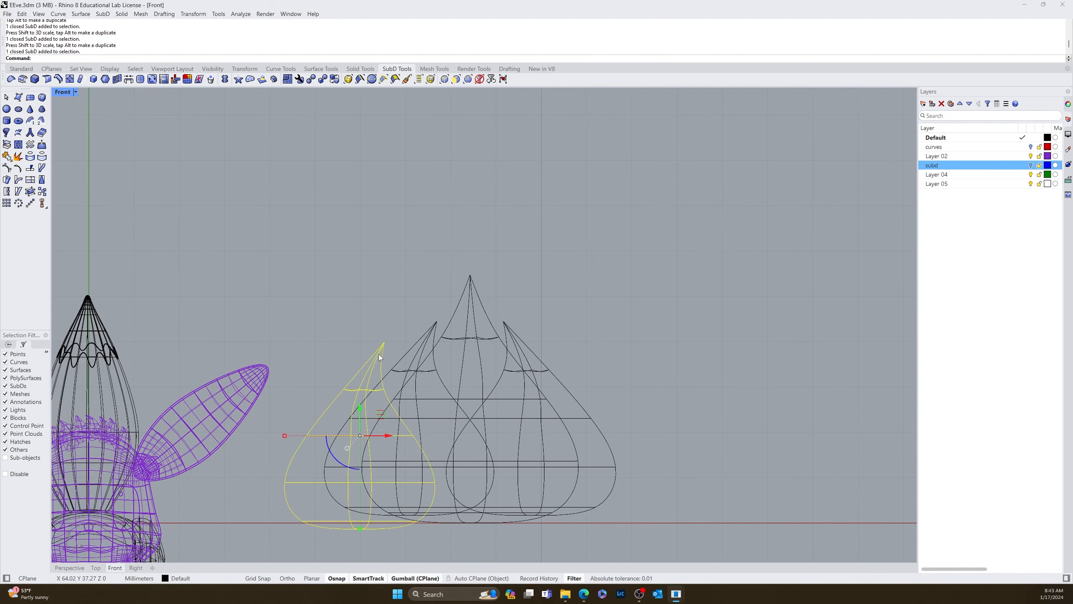
pyautogui.moveTo(359, 406); pyautogui.dragTo(360, 402)
pyautogui.click(629, 507)
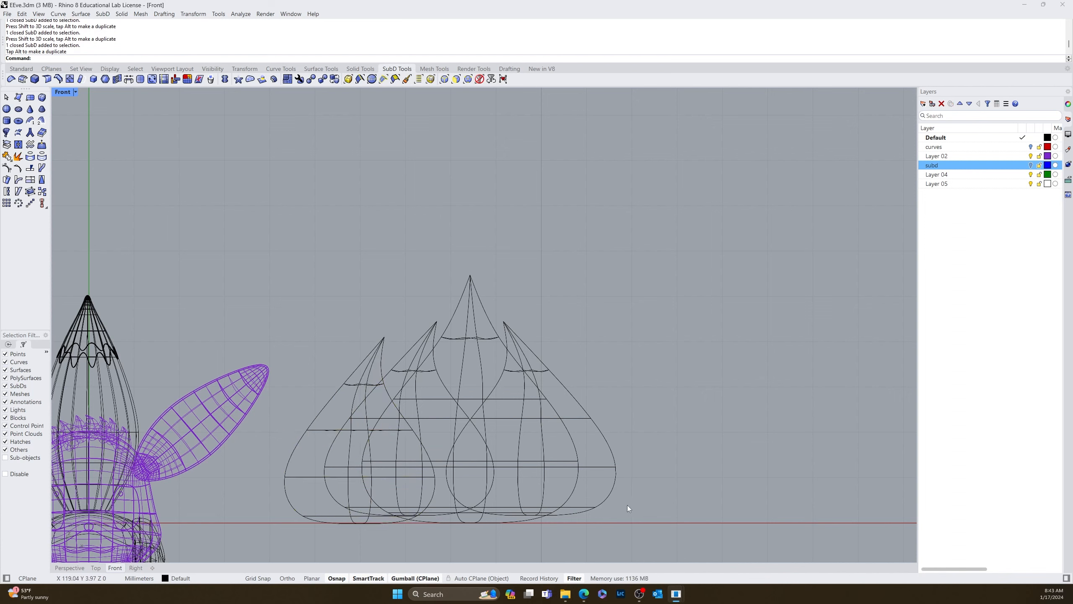
# Step: Rotate all four tuft shapes together half a turn in the Front view so their tips point straight down
pyautogui.click(591, 418)
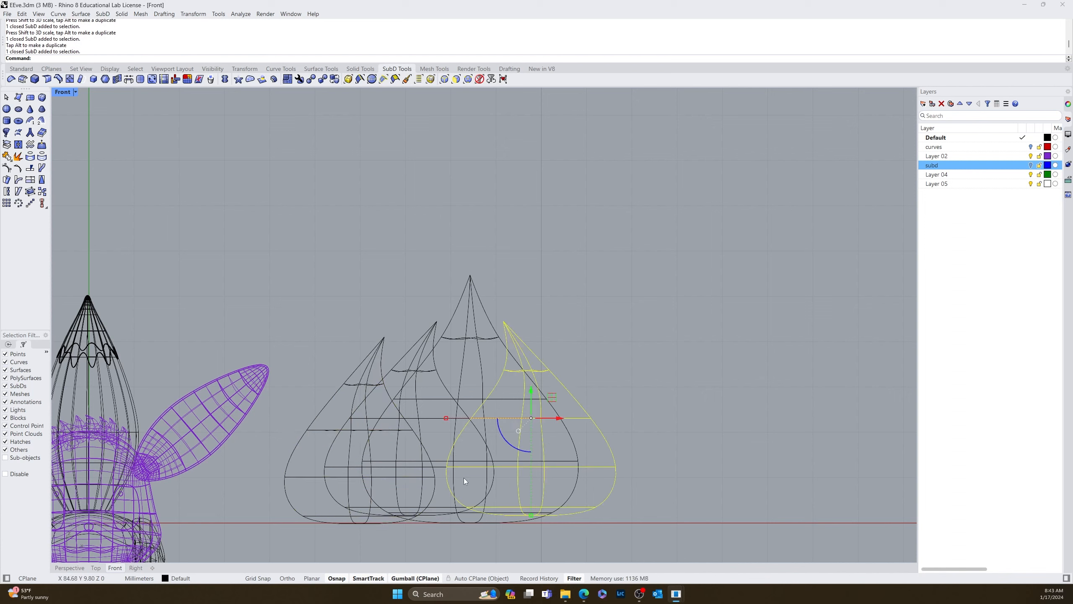
pyautogui.click(413, 304)
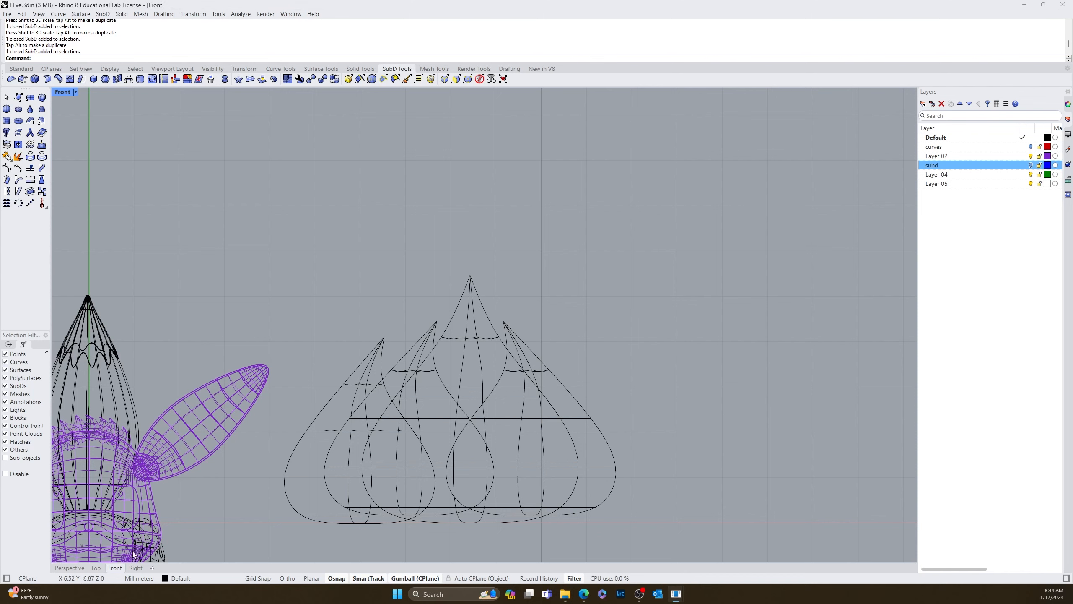
pyautogui.moveTo(260, 539); pyautogui.dragTo(725, 242)
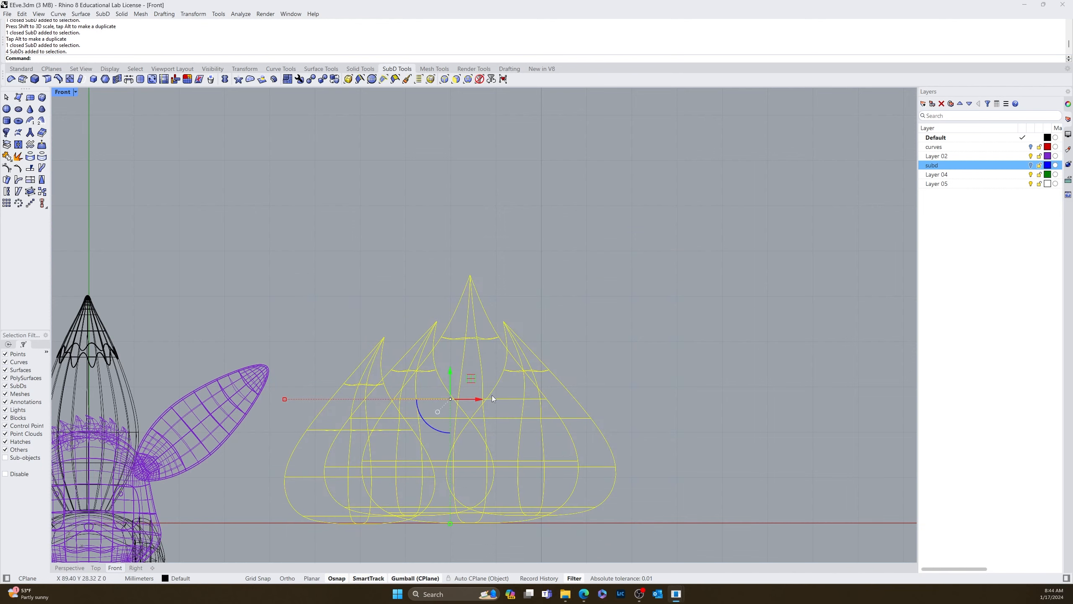
pyautogui.moveTo(431, 424); pyautogui.dragTo(556, 237)
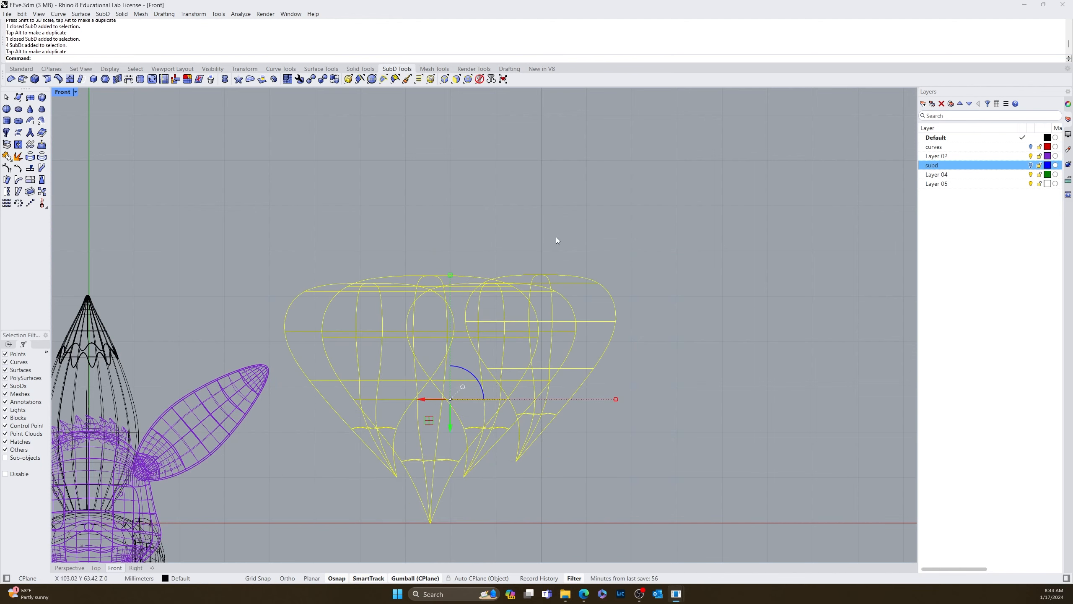
pyautogui.press('Escape')
# Step: Mirror the outermost tuft to the opposite side of the cluster across a vertical plane through the central tuft
pyautogui.scroll(-5, 780, 372)
pyautogui.moveTo(692, 405); pyautogui.dragTo(443, 431, button='right')
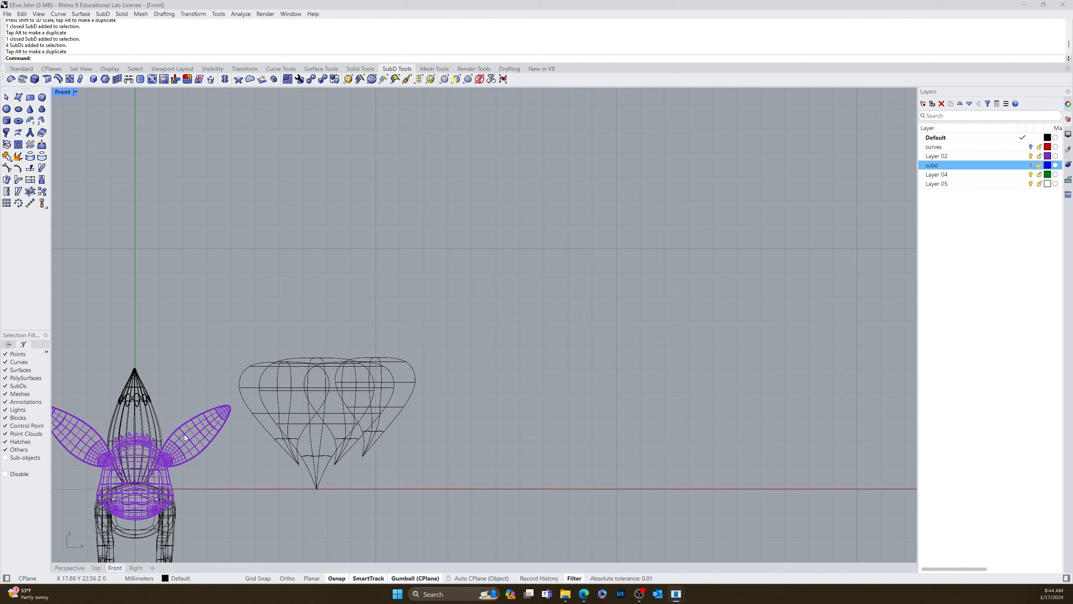
pyautogui.click(372, 362)
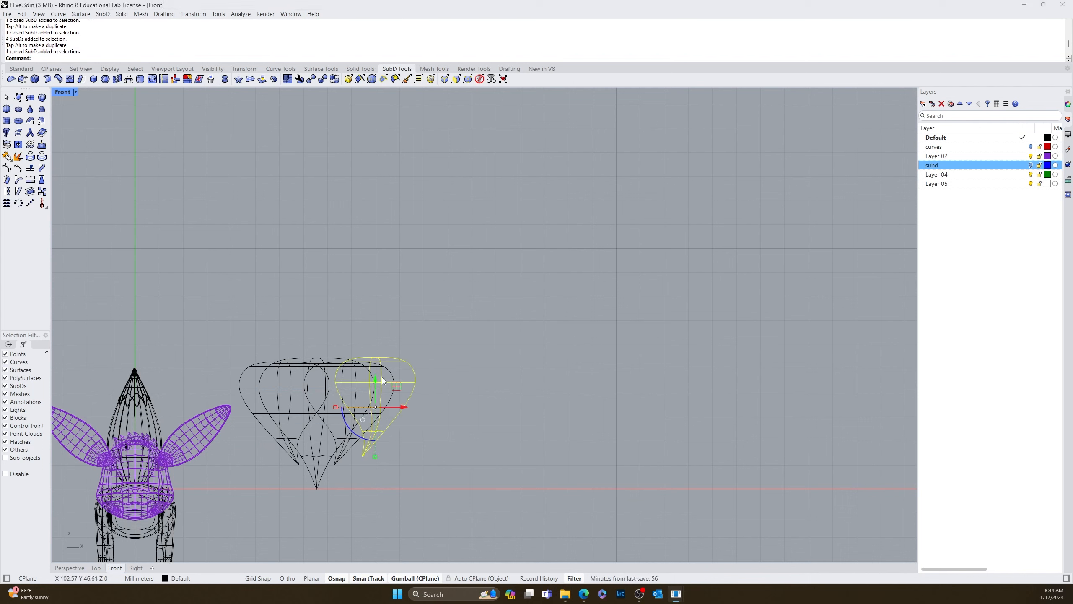
pyautogui.write('Mirror')
pyautogui.press('Return')
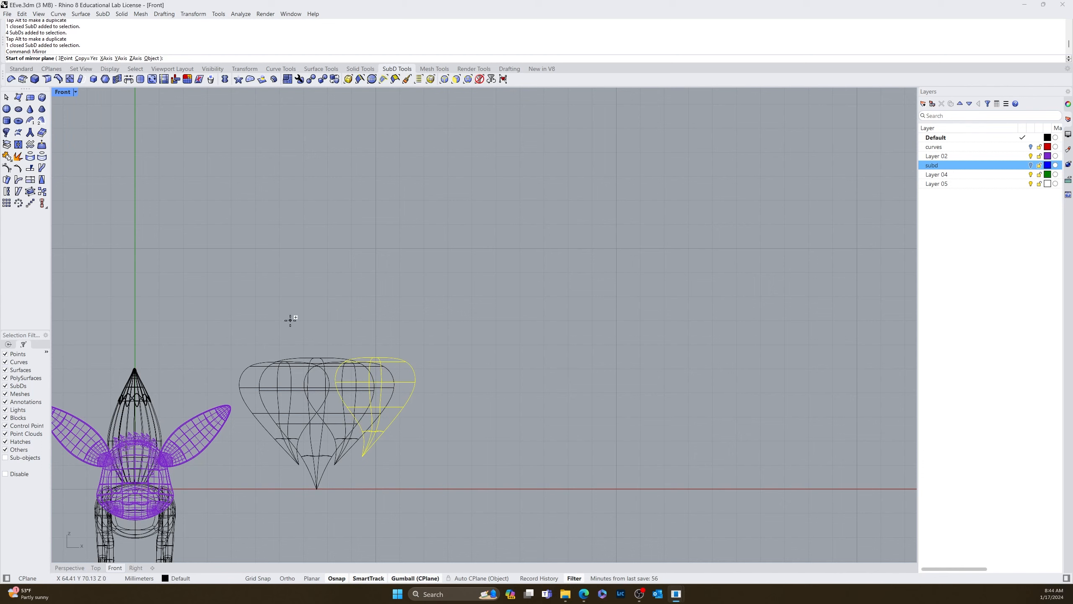
pyautogui.click(319, 362)
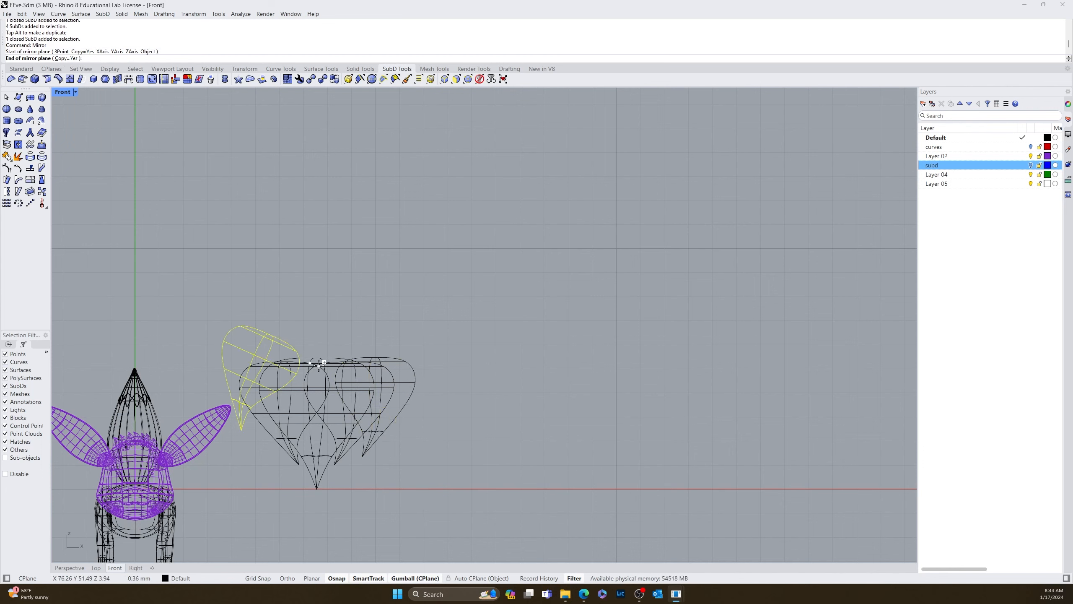
pyautogui.click(317, 305)
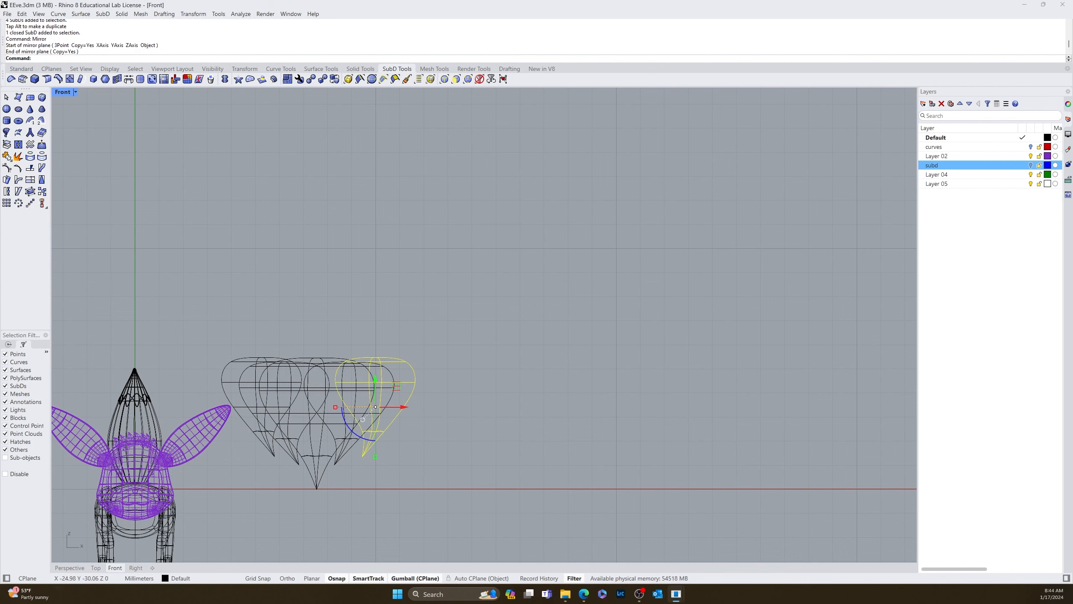
# Step: Lengthen both inner tufts slightly downward together with a vertical scale
pyautogui.click(333, 463)
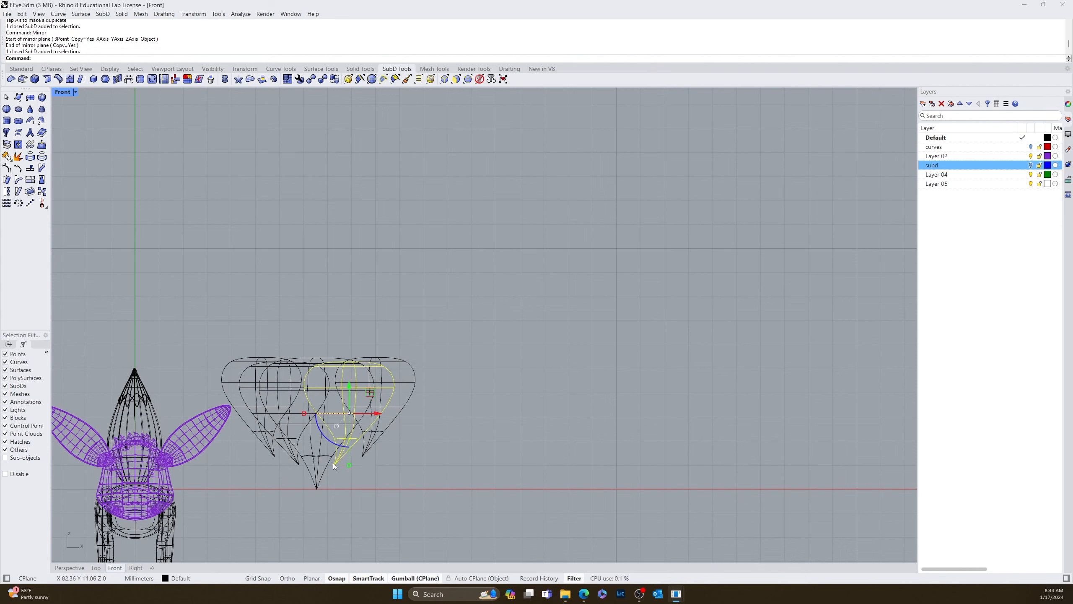
pyautogui.keyDown('shift'); pyautogui.click(295, 458); pyautogui.keyUp('shift')
pyautogui.moveTo(317, 465); pyautogui.dragTo(320, 474)
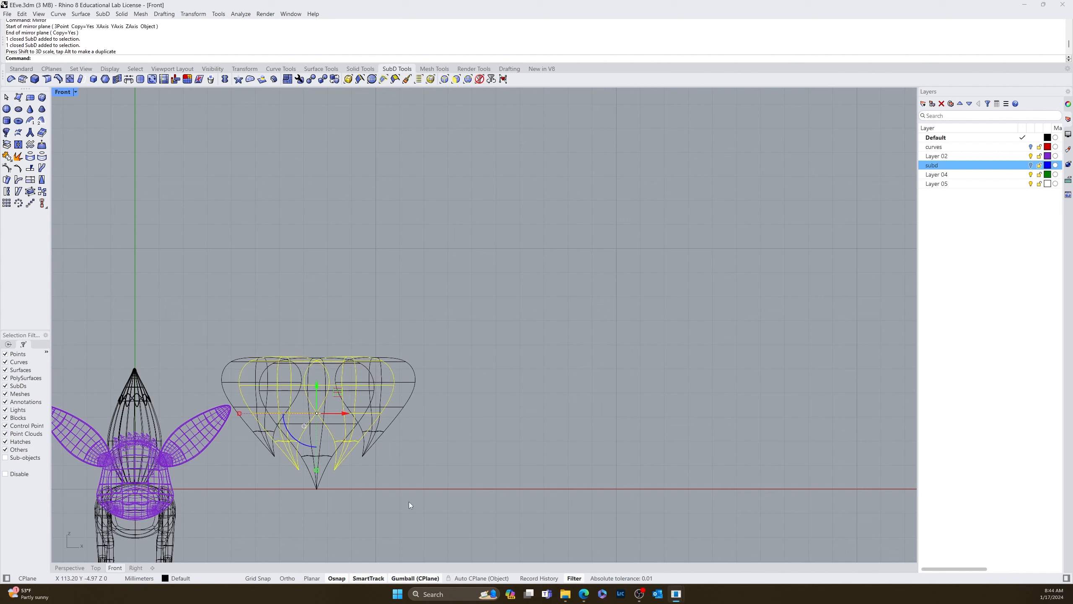
pyautogui.press('Escape')
# Step: Move each inner tuft slightly along X toward the central tuft
pyautogui.click(282, 455)
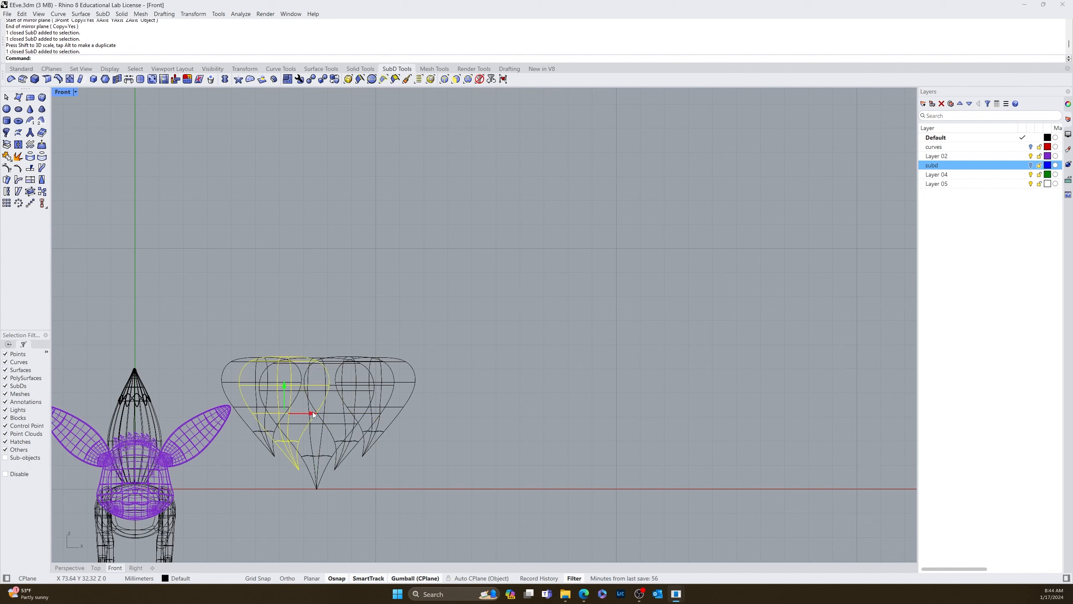
pyautogui.moveTo(314, 414); pyautogui.dragTo(371, 413)
pyautogui.click(448, 469)
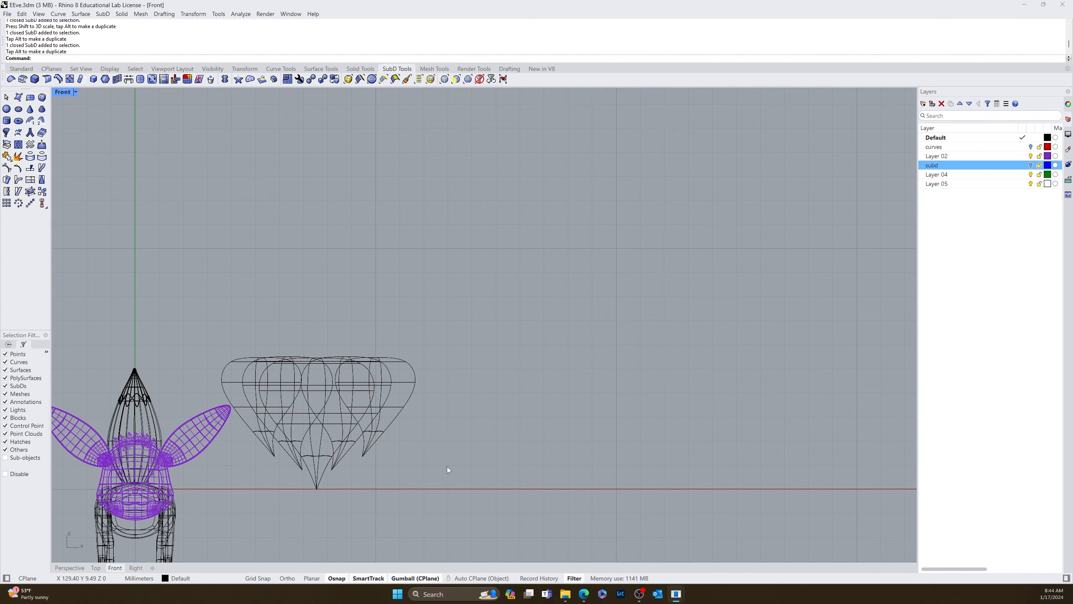
# Step: Thicken the central tuft along Y in the Perspective view and nudge it slightly along the same axis
pyautogui.click(69, 567)
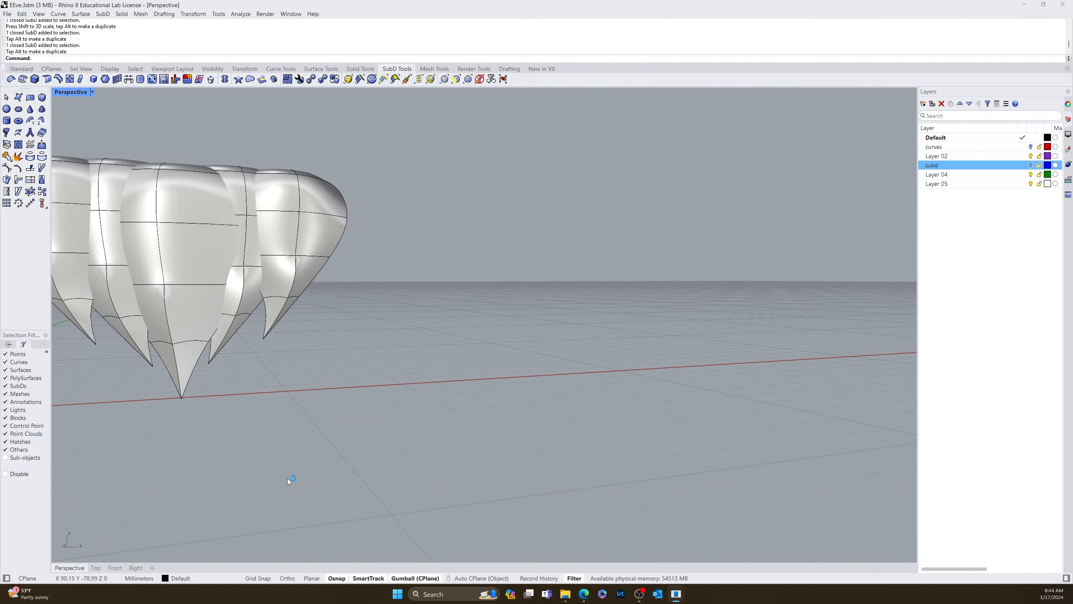
pyautogui.moveTo(287, 479)
pyautogui.mouseDown(button='right')
pyautogui.moveTo(324, 497)
pyautogui.moveTo(293, 496)
pyautogui.moveTo(329, 431)
pyautogui.mouseUp(button='right')
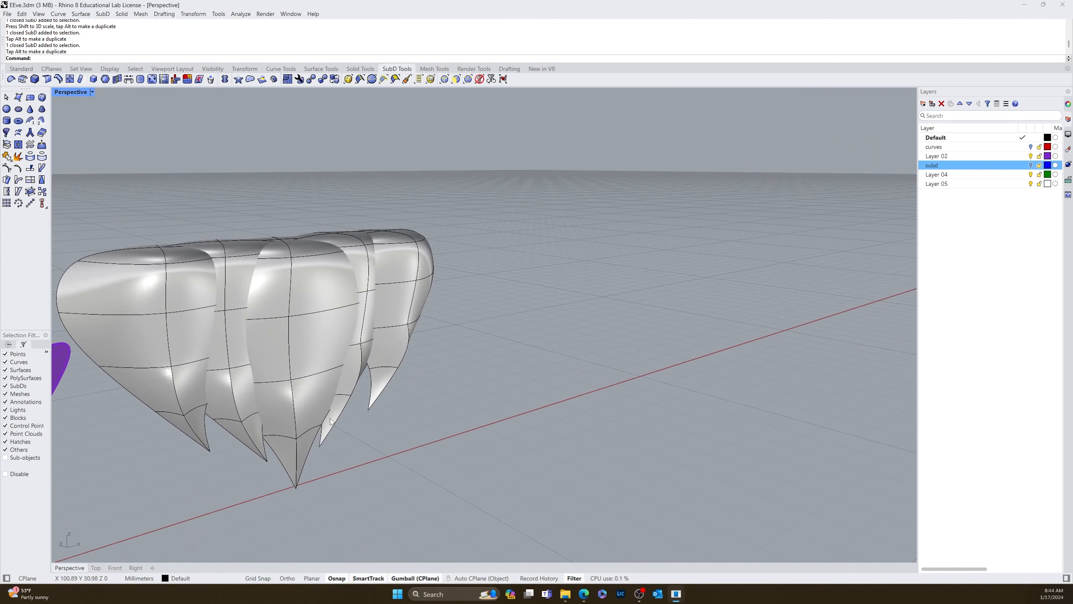
pyautogui.click(285, 357)
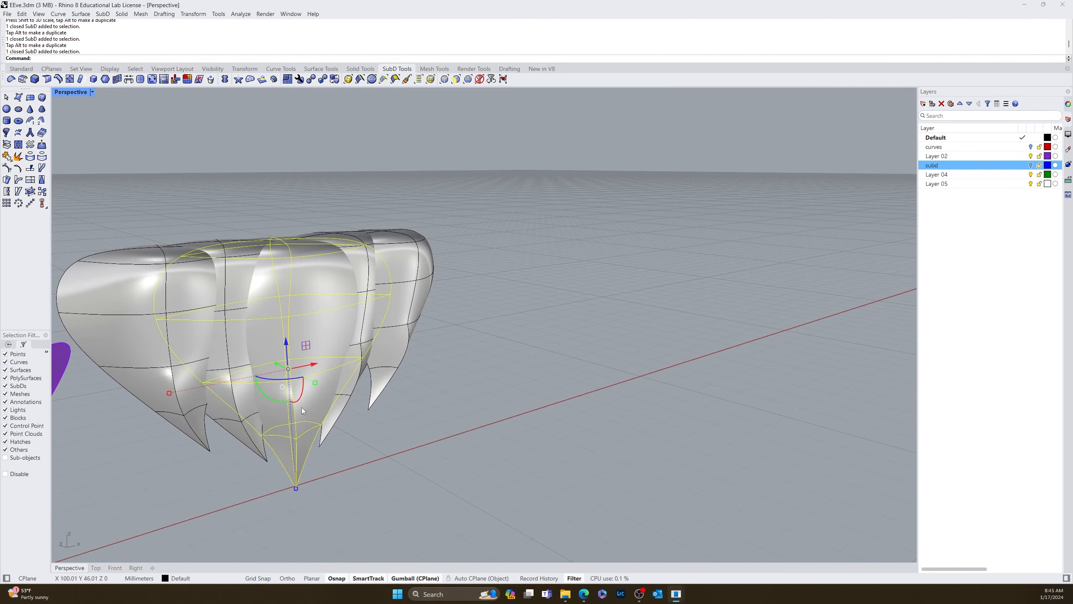
pyautogui.moveTo(315, 383); pyautogui.dragTo(337, 412)
pyautogui.moveTo(337, 412); pyautogui.dragTo(413, 424, button='right')
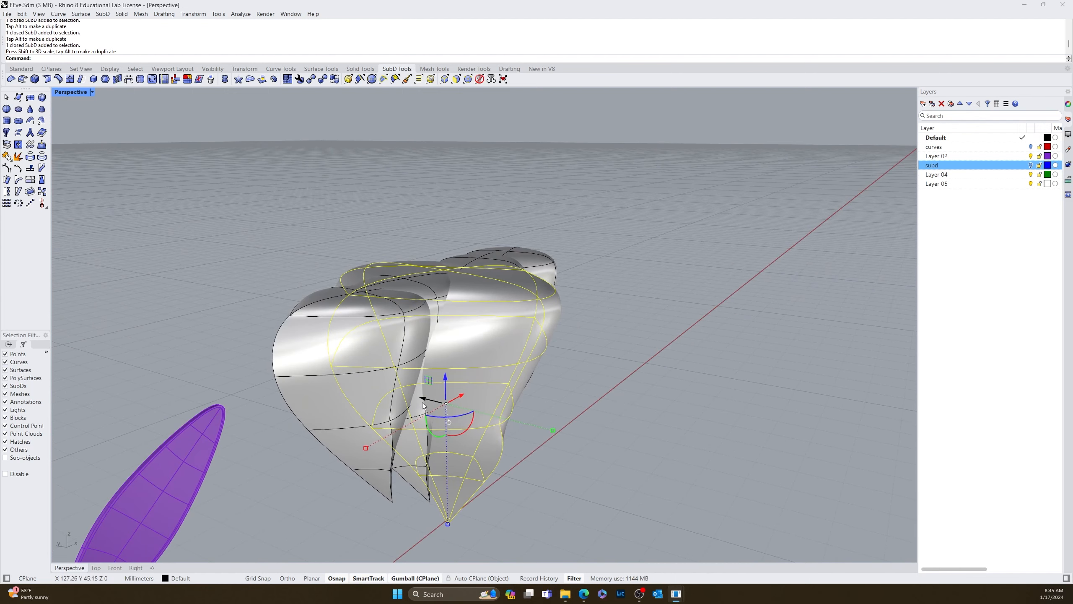
pyautogui.moveTo(423, 402); pyautogui.dragTo(426, 401)
# Step: Widen the central tuft along X so it overlaps the inner tufts on both sides
pyautogui.moveTo(528, 425); pyautogui.dragTo(431, 420, button='right')
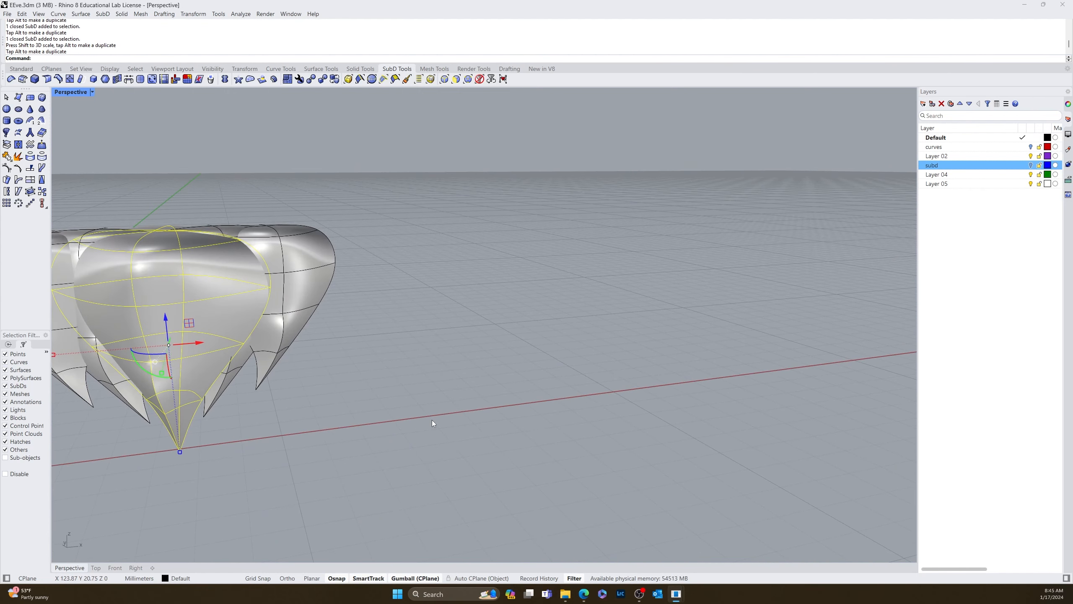
pyautogui.keyDown('shift'); pyautogui.moveTo(226, 367); pyautogui.dragTo(249, 368, button='right'); pyautogui.keyUp('shift')
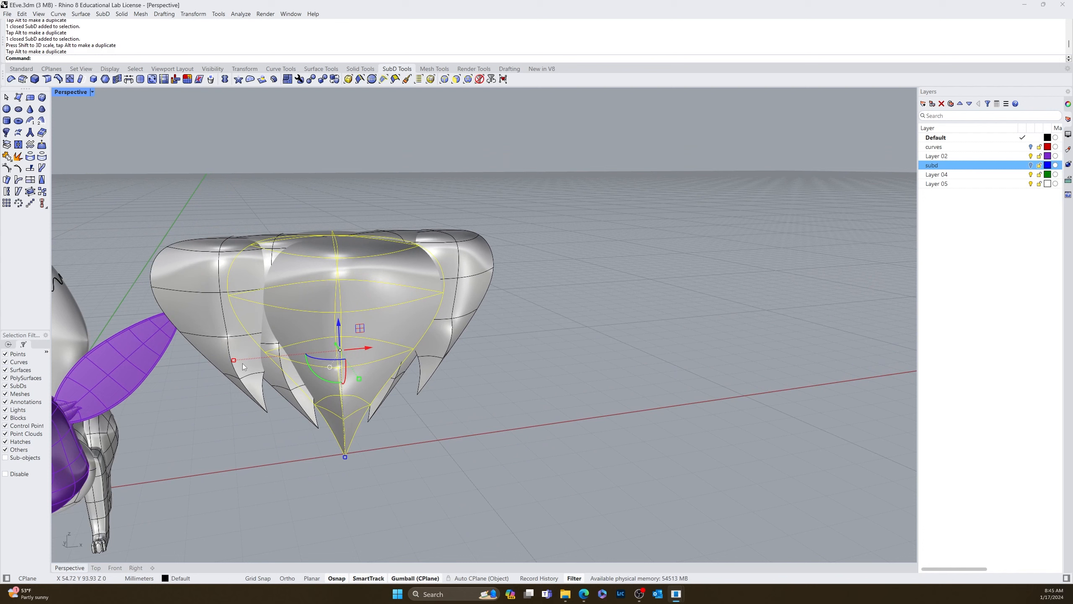
pyautogui.moveTo(236, 361); pyautogui.dragTo(183, 364)
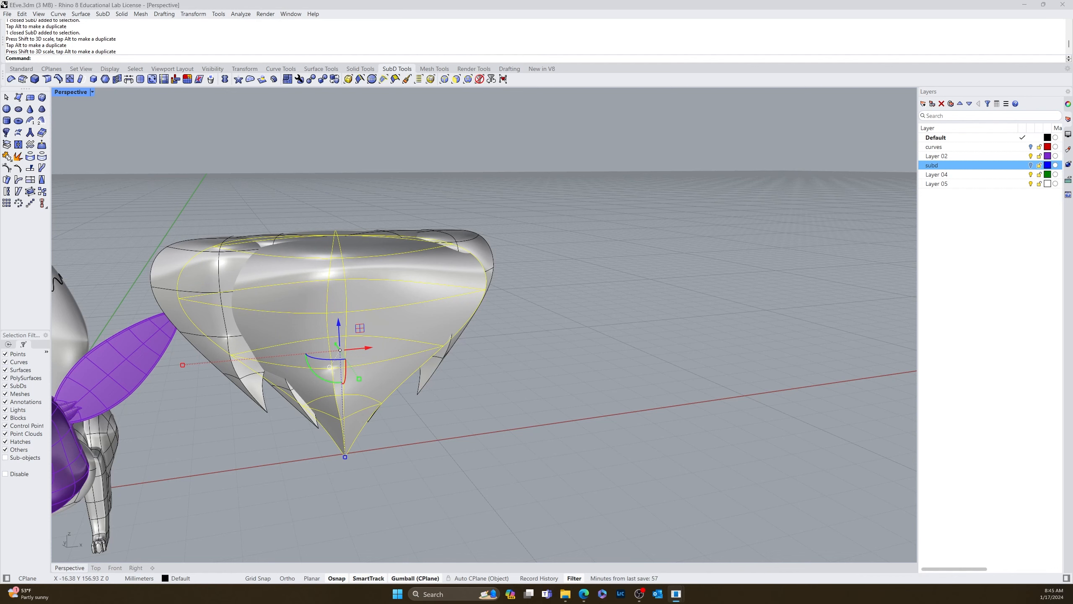
pyautogui.click(177, 460)
# Step: Scale the two outermost tufts together slightly along Y
pyautogui.moveTo(176, 460); pyautogui.dragTo(203, 472, button='right')
pyautogui.click(215, 359)
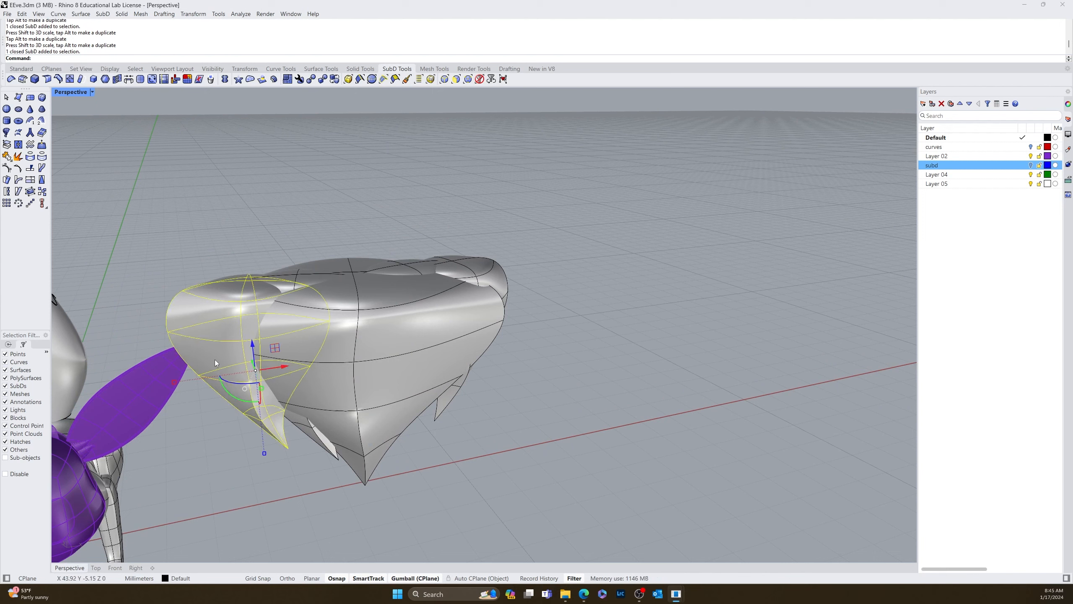
pyautogui.keyDown('shift'); pyautogui.click(480, 271); pyautogui.keyUp('shift')
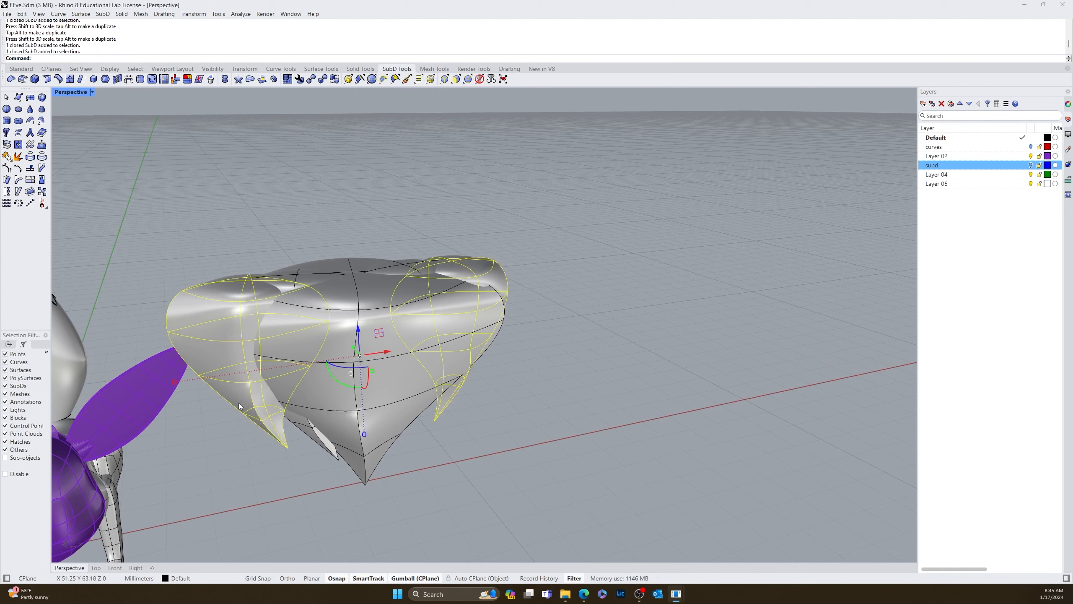
pyautogui.moveTo(375, 374); pyautogui.dragTo(376, 375)
pyautogui.click(508, 468)
# Step: Delete the outermost tuft on the side farther from the creature
pyautogui.moveTo(552, 491); pyautogui.dragTo(532, 468, button='right')
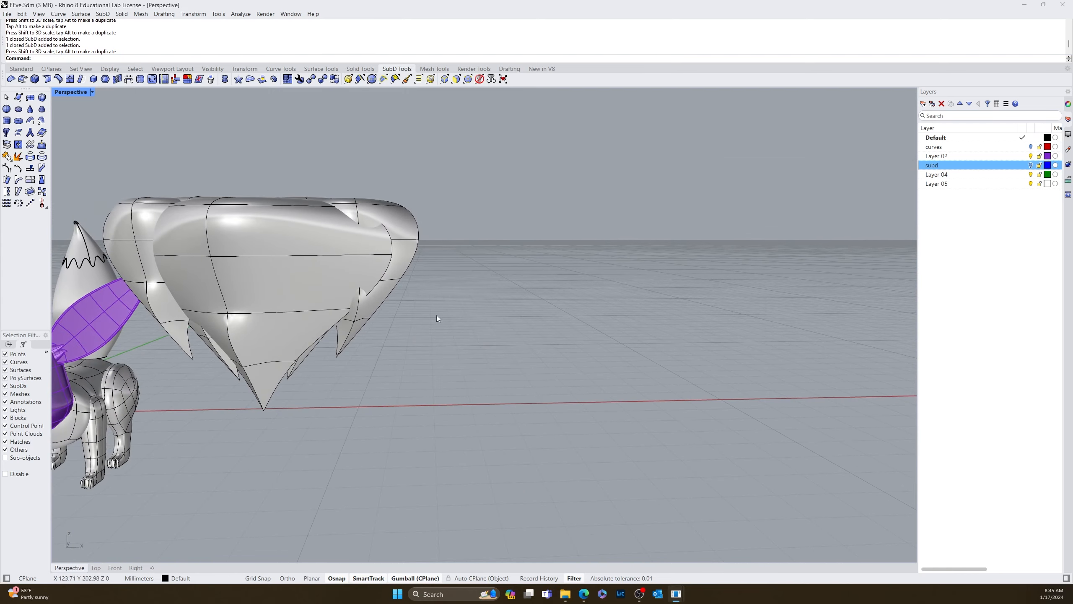
pyautogui.click(377, 234)
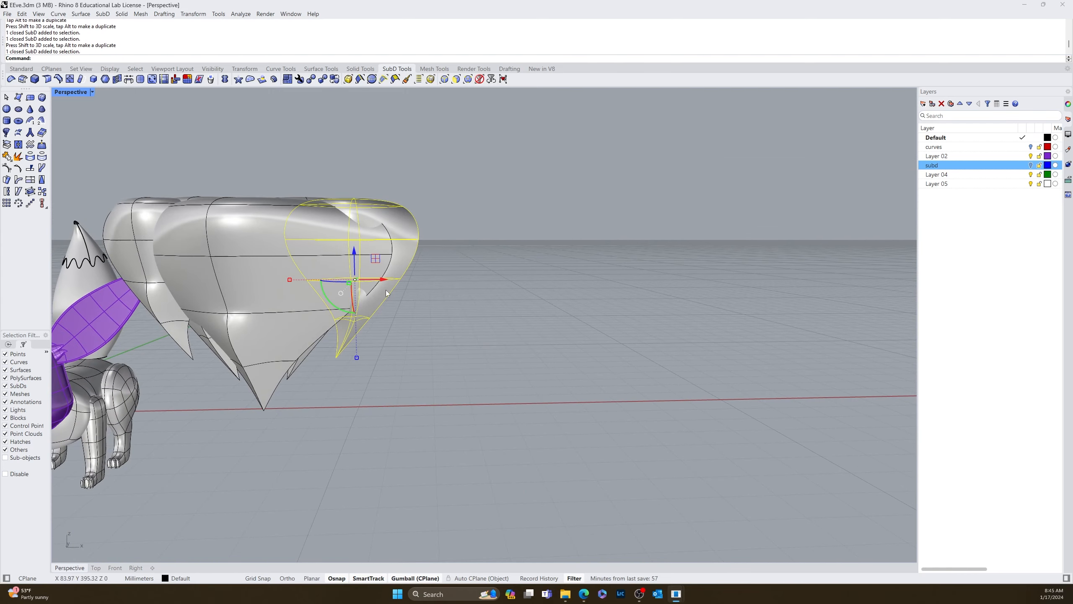
pyautogui.moveTo(386, 290); pyautogui.dragTo(392, 312, button='right')
pyautogui.press('Delete')
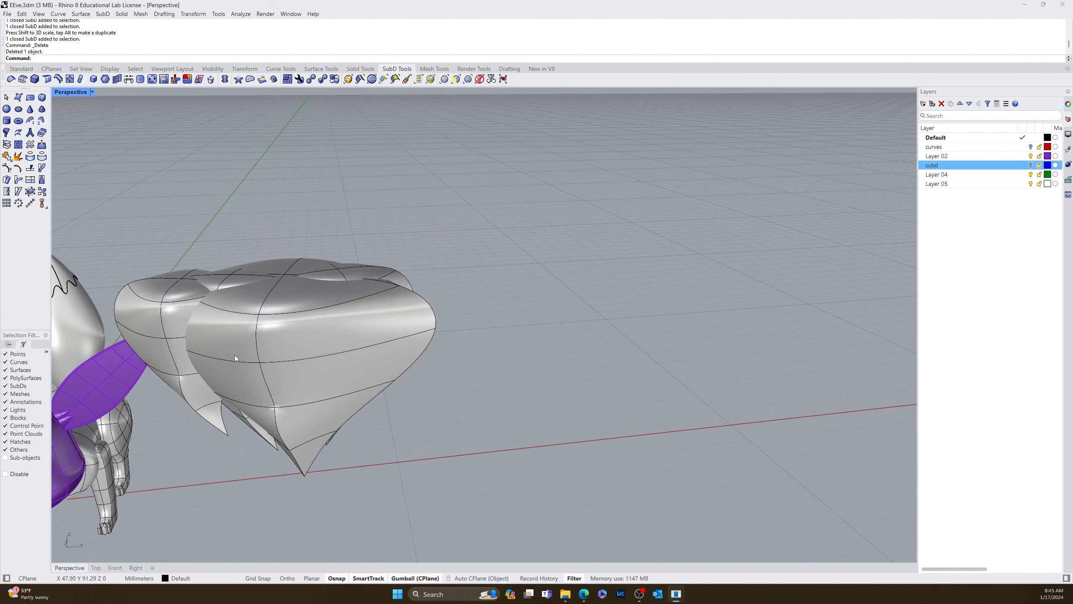
# Step: Mirror the outermost tuft nearest the creature to the opposite side, starting the mirror plane at the central tuft's tip
pyautogui.click(146, 346)
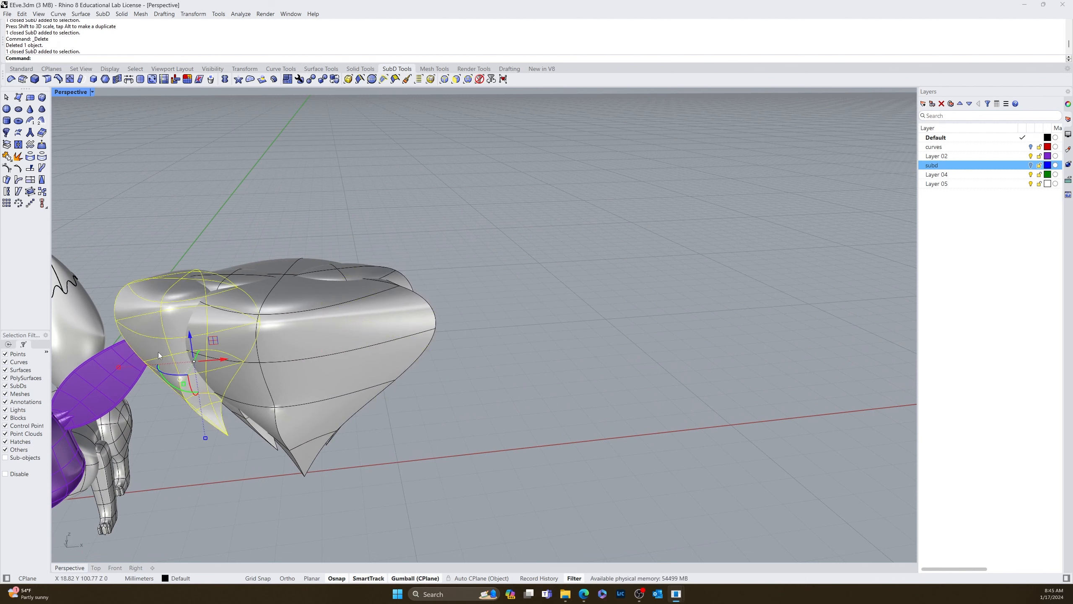
pyautogui.write('irror')
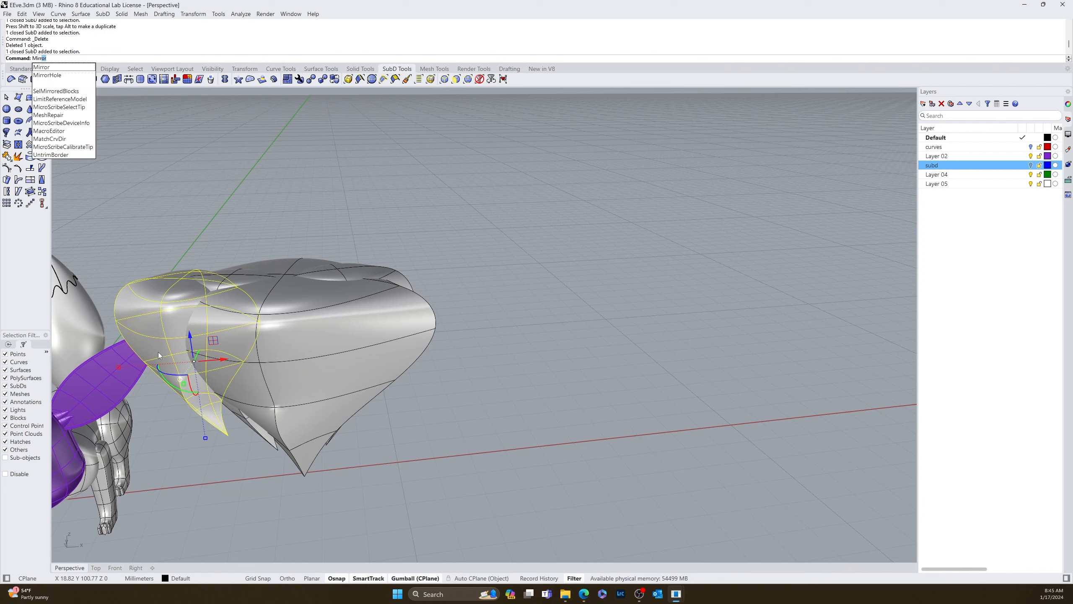
pyautogui.press('Return')
pyautogui.click(304, 475)
pyautogui.click(304, 515)
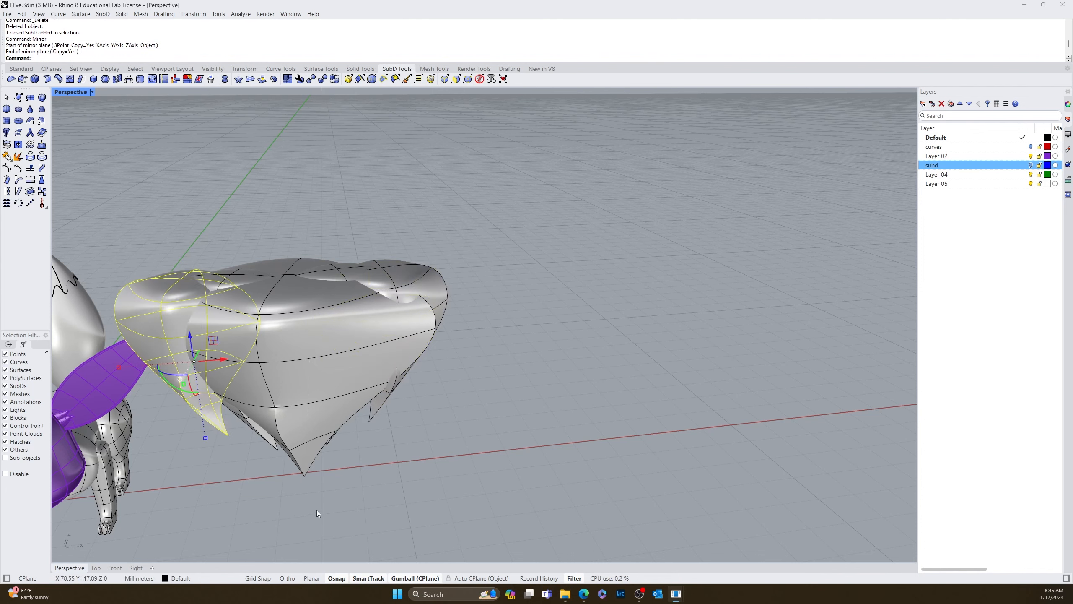
pyautogui.moveTo(377, 502); pyautogui.dragTo(411, 469, button='right')
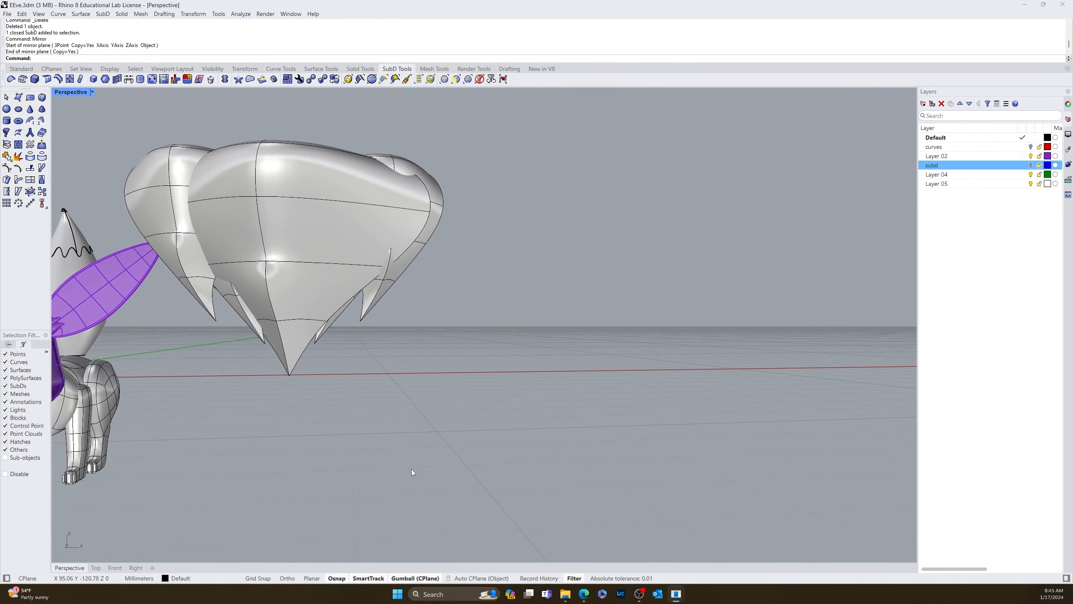
# Step: Rotate the central tuft slightly counterclockwise in the Top view so its front and back points line up with the Y direction
pyautogui.click(369, 272)
pyautogui.moveTo(439, 275); pyautogui.dragTo(353, 386, button='right')
pyautogui.moveTo(413, 369); pyautogui.dragTo(332, 472, button='right')
pyautogui.scroll(-9, 333, 471)
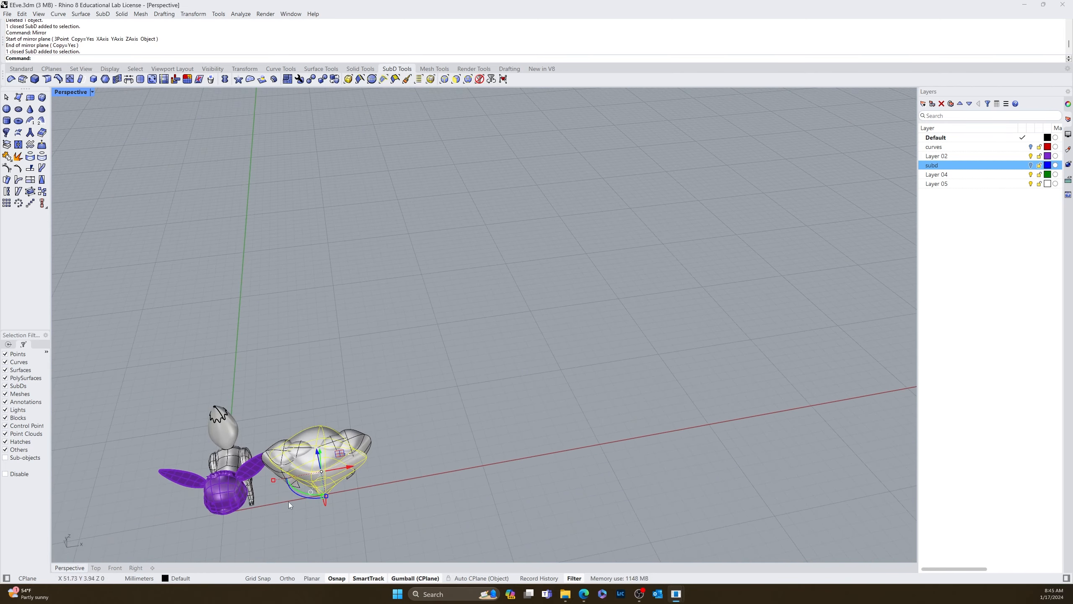
pyautogui.click(97, 568)
pyautogui.scroll(-12, 551, 393)
pyautogui.moveTo(759, 422); pyautogui.dragTo(568, 438, button='right')
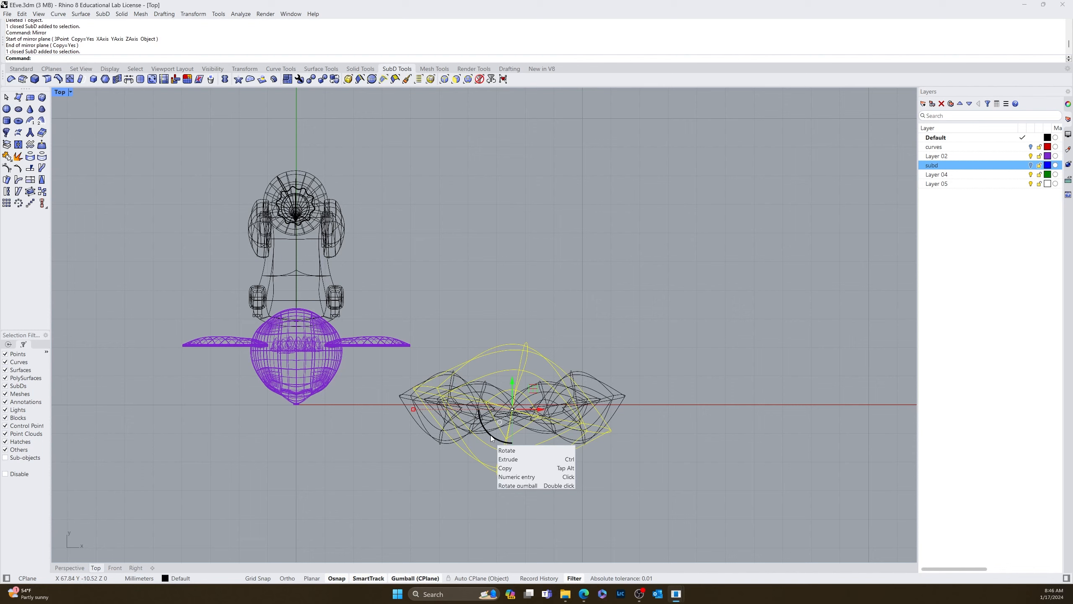
pyautogui.moveTo(488, 438)
pyautogui.mouseDown()
pyautogui.moveTo(498, 439)
pyautogui.moveTo(486, 445)
pyautogui.mouseUp()
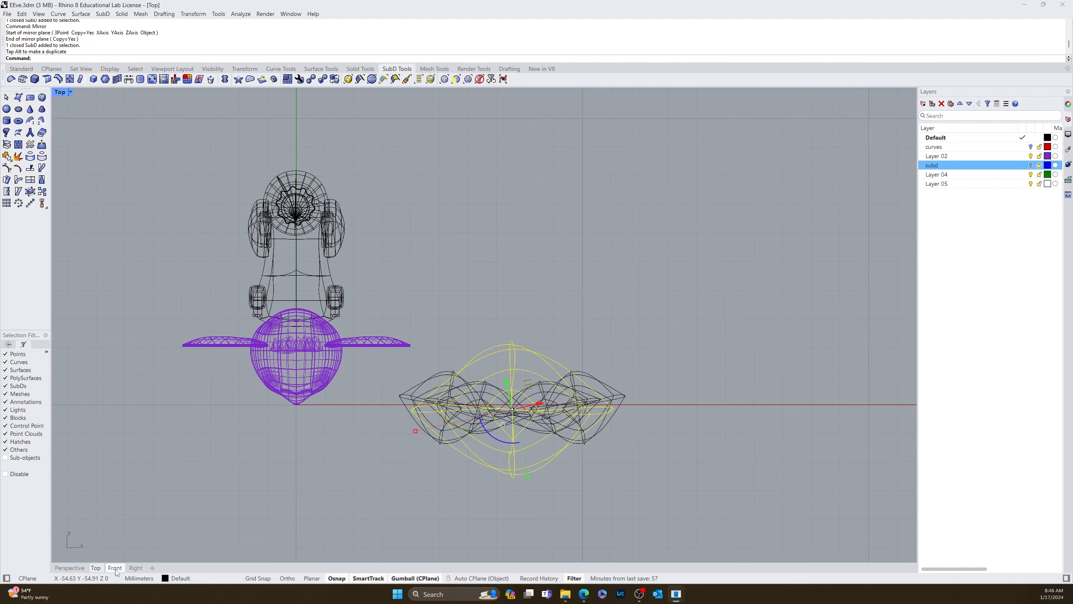
# Step: Scale the central tuft down slightly along Y in the Perspective view
pyautogui.click(77, 569)
pyautogui.click(389, 529)
pyautogui.moveTo(389, 529); pyautogui.dragTo(412, 458, button='right')
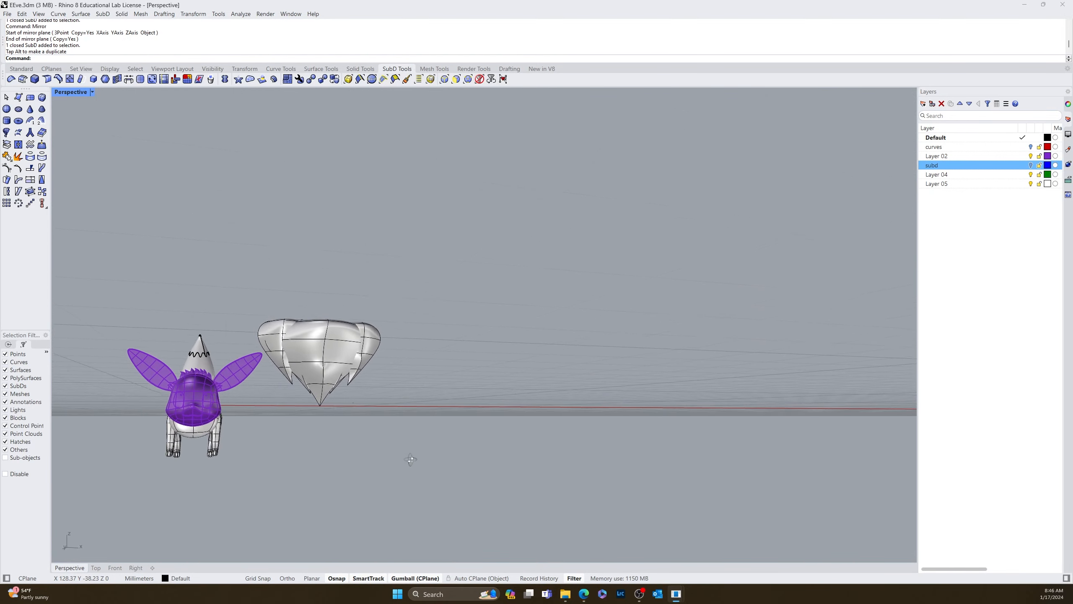
pyautogui.scroll(9, 315, 348)
pyautogui.scroll(-5, 350, 433)
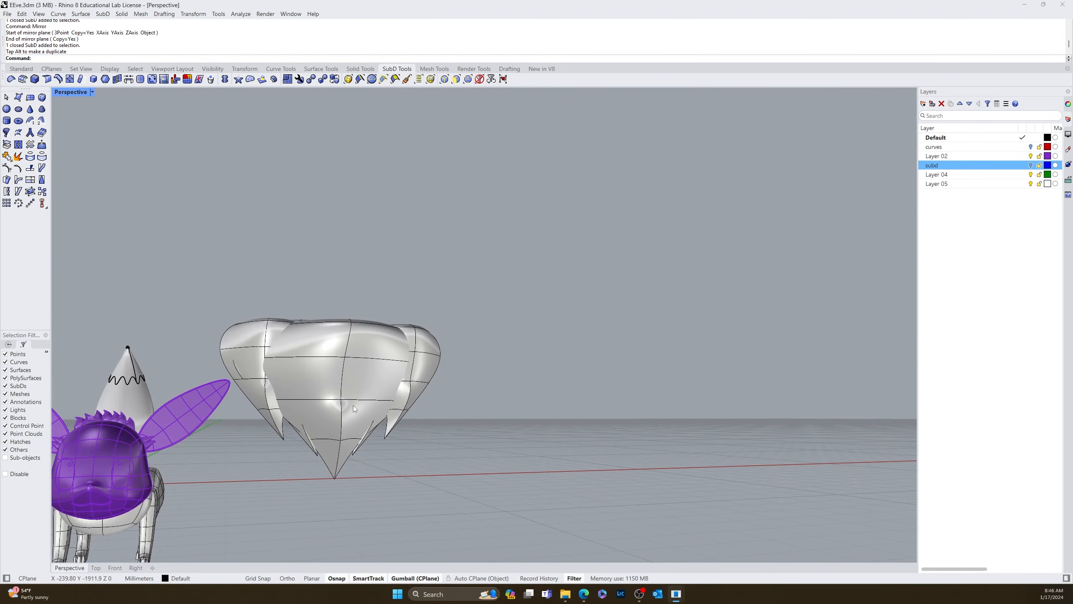
pyautogui.click(354, 405)
pyautogui.moveTo(353, 405); pyautogui.dragTo(486, 469, button='right')
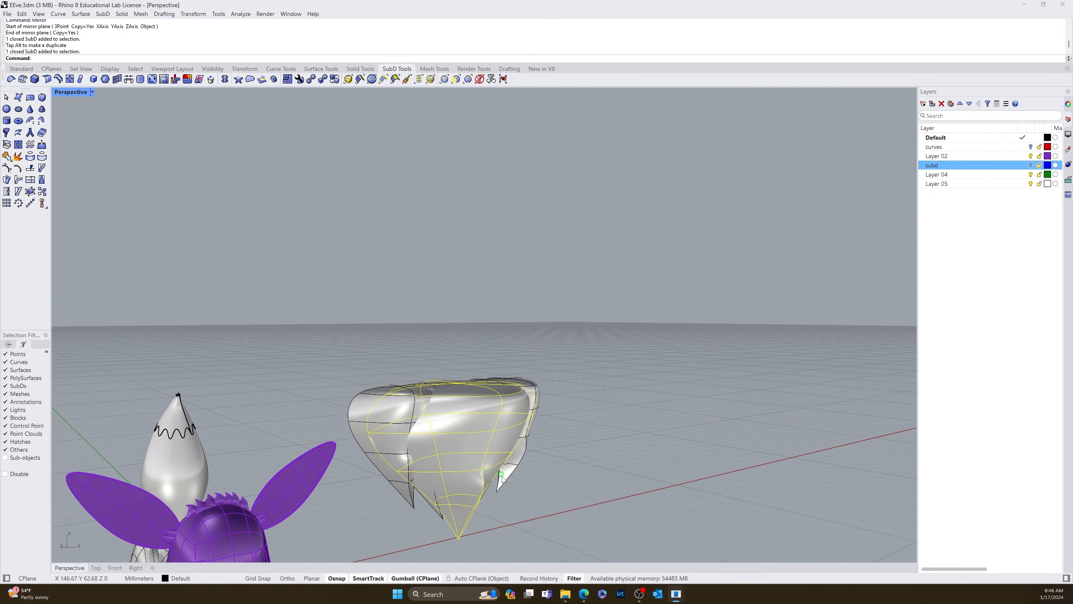
pyautogui.moveTo(501, 474); pyautogui.dragTo(493, 472)
pyautogui.click(599, 507)
# Step: Lower the two tufts flanking the central tuft slightly along Z, moving them together
pyautogui.moveTo(600, 507); pyautogui.dragTo(580, 489, button='right')
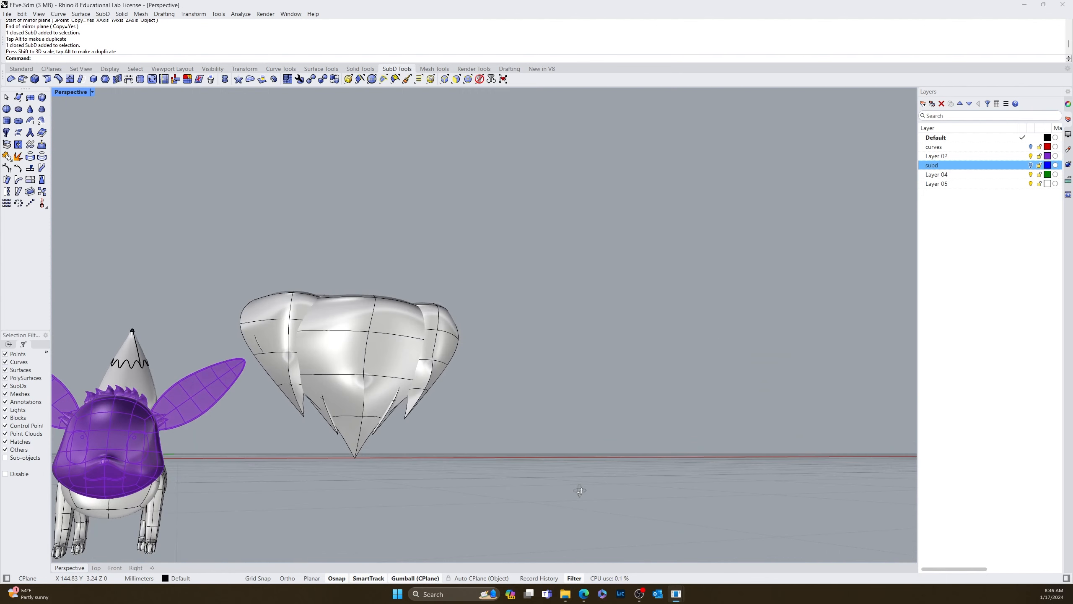
pyautogui.scroll(10, 375, 424)
pyautogui.scroll(-4, 357, 425)
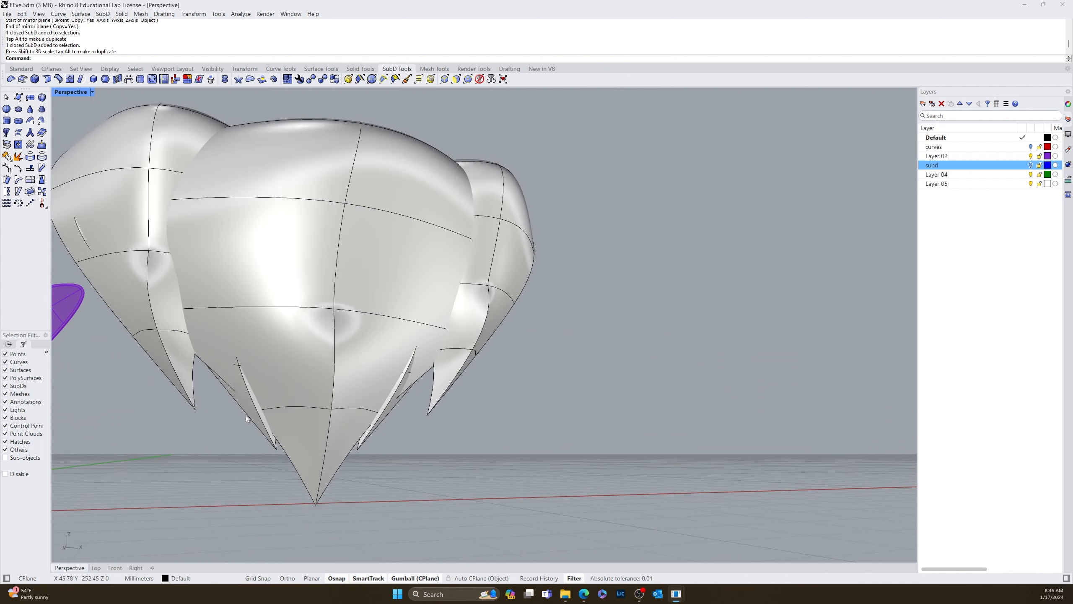
pyautogui.click(263, 435)
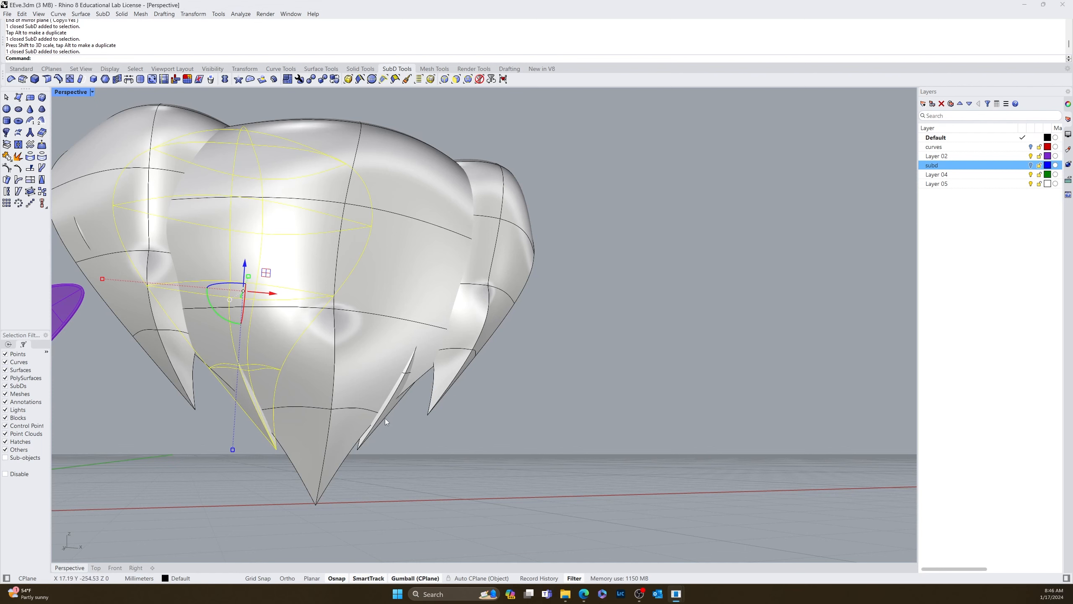
pyautogui.click(385, 417)
pyautogui.keyDown('shift'); pyautogui.click(250, 415); pyautogui.keyUp('shift')
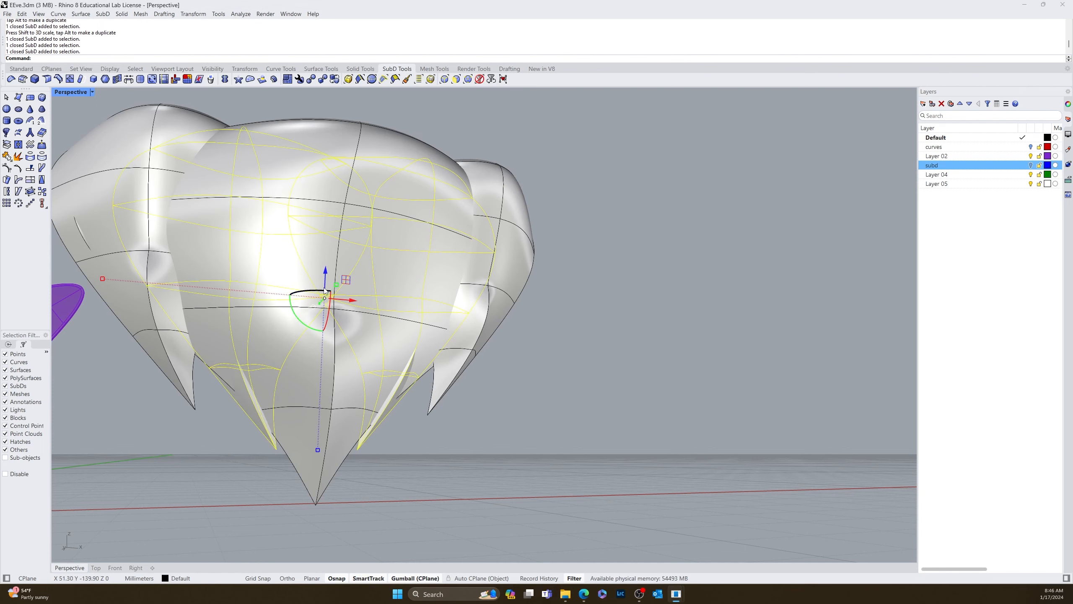
pyautogui.moveTo(326, 276); pyautogui.dragTo(324, 285)
pyautogui.click(579, 455)
# Step: Move the two outermost tufts together slightly along Y toward the front of the cluster
pyautogui.scroll(-6, 544, 458)
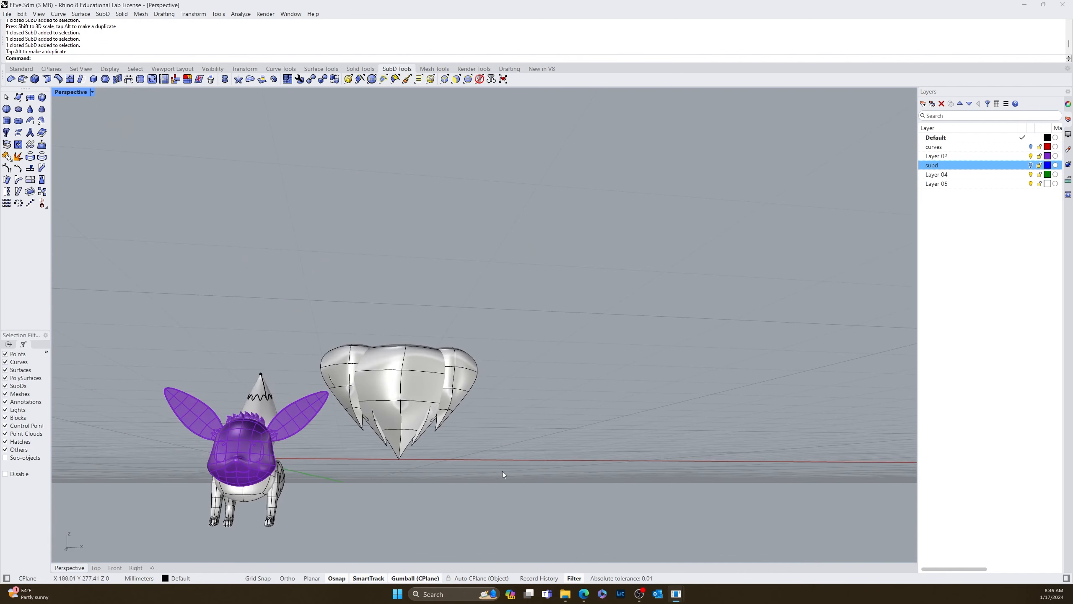
pyautogui.scroll(3, 401, 407)
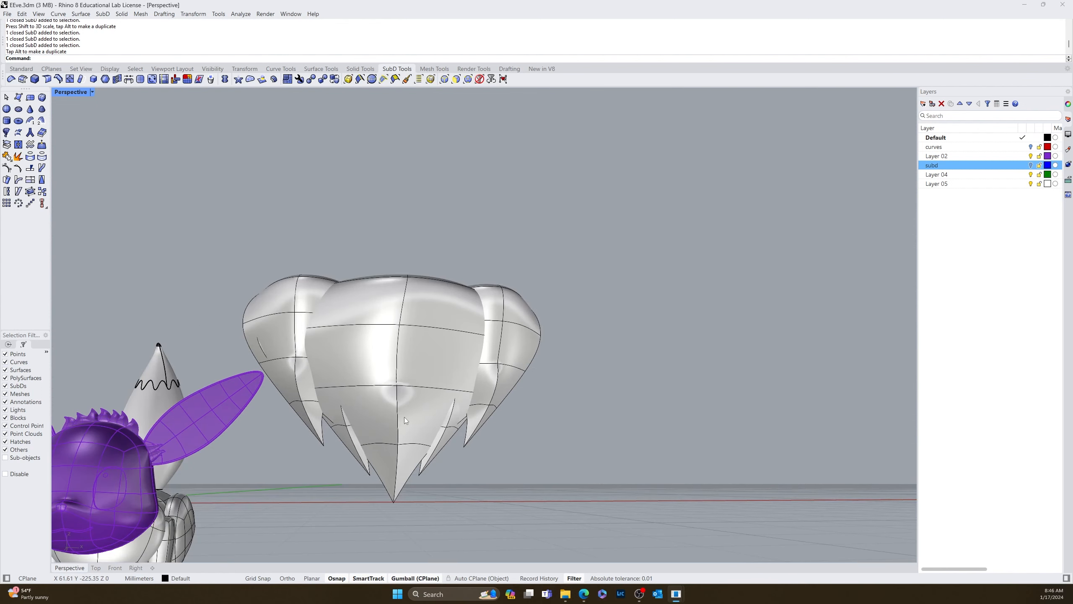
pyautogui.click(274, 353)
pyautogui.keyDown('shift'); pyautogui.click(519, 341); pyautogui.keyUp('shift')
pyautogui.moveTo(519, 341); pyautogui.dragTo(622, 430, button='right')
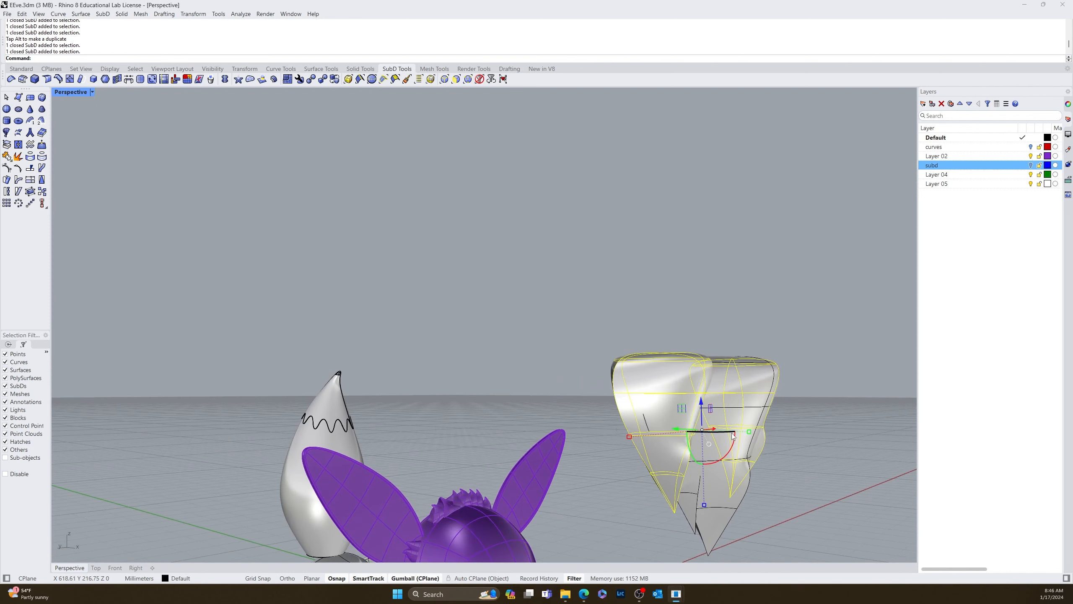
pyautogui.moveTo(679, 430); pyautogui.dragTo(683, 430)
pyautogui.click(788, 479)
# Step: Set the Perspective viewport to Rendered display and inspect the tuft cluster from several angles
pyautogui.moveTo(789, 479); pyautogui.dragTo(736, 470, button='right')
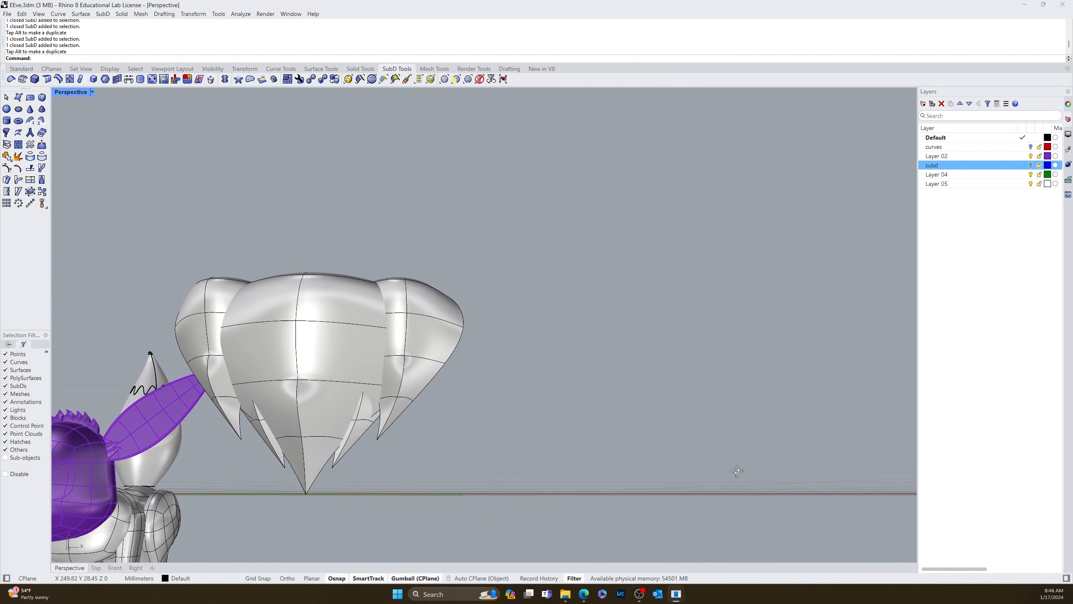
pyautogui.scroll(-5, 287, 466)
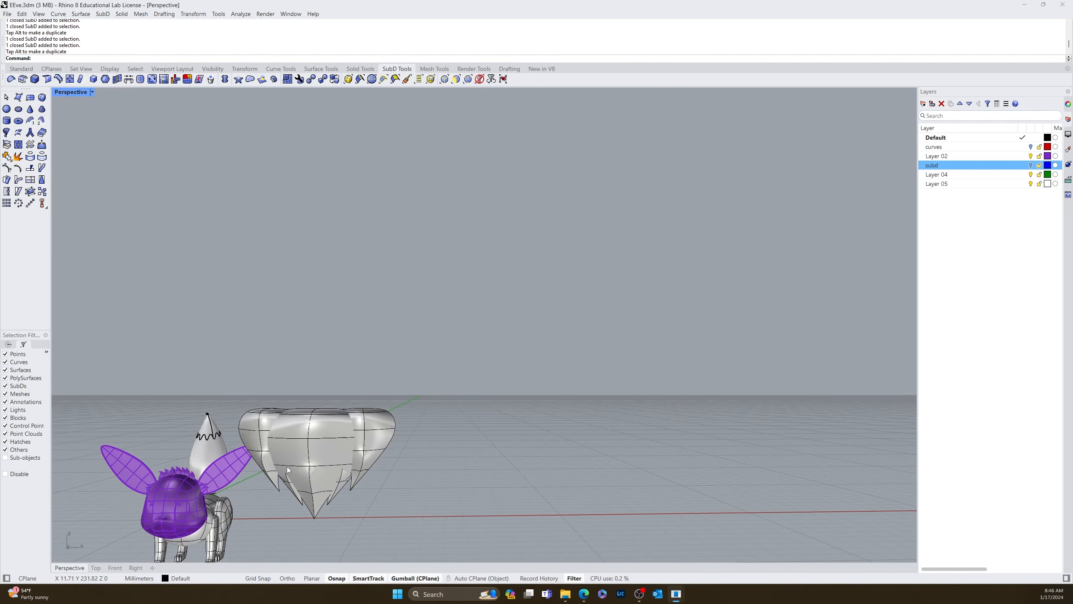
pyautogui.scroll(5, 341, 439)
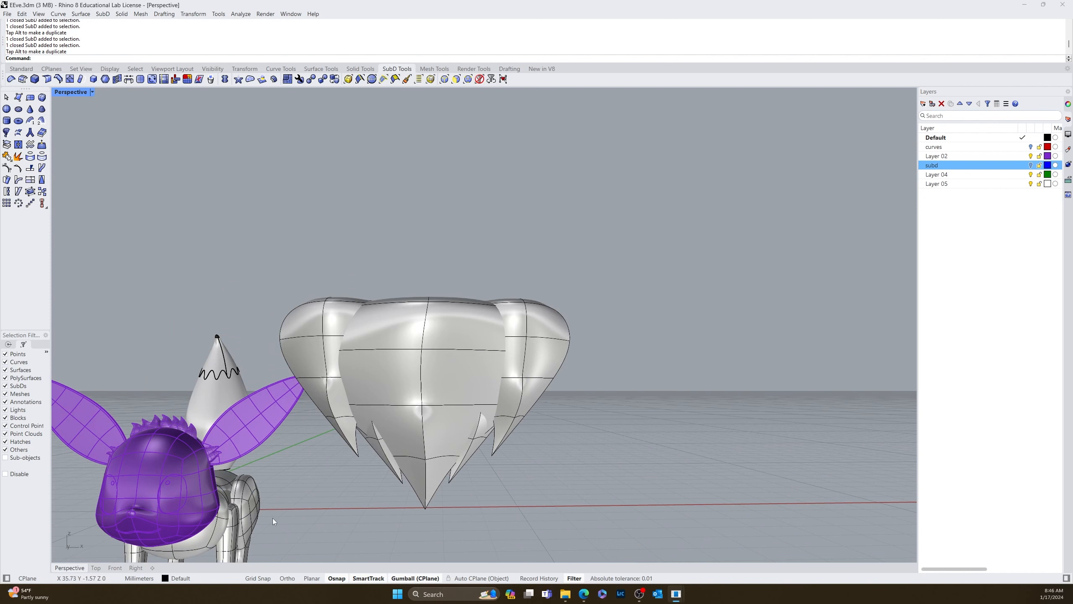
pyautogui.moveTo(420, 455); pyautogui.dragTo(416, 473, button='right')
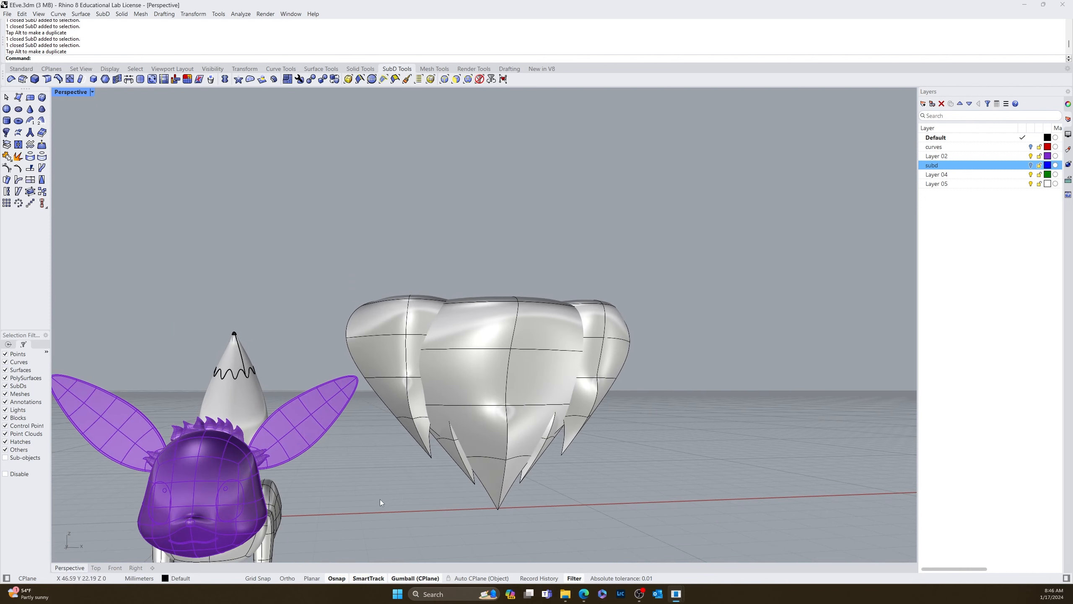
pyautogui.click(93, 92)
pyautogui.click(85, 145)
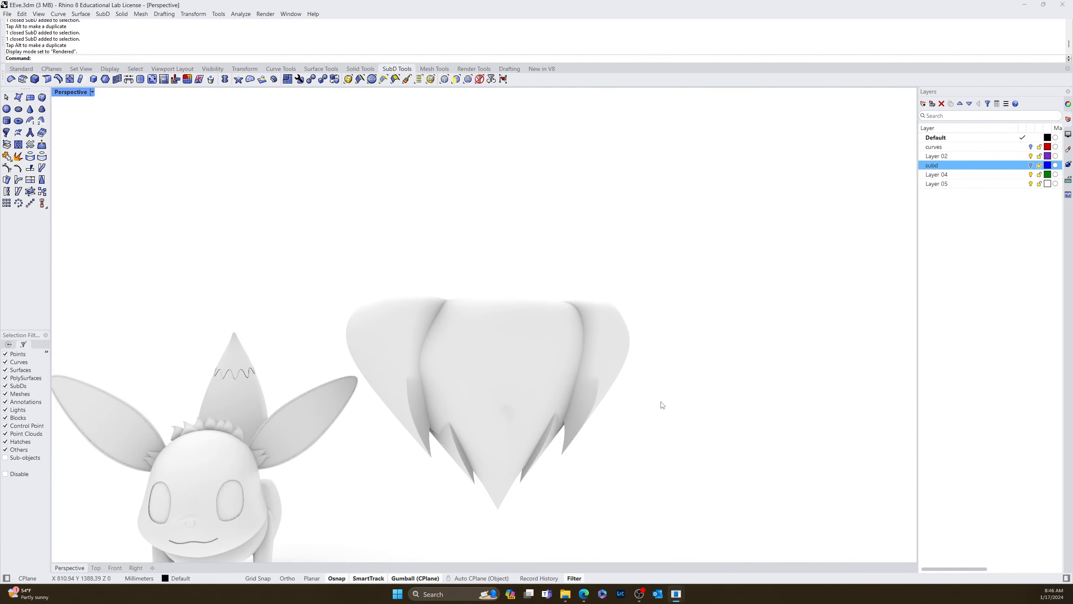
pyautogui.moveTo(662, 405); pyautogui.dragTo(640, 409, button='right')
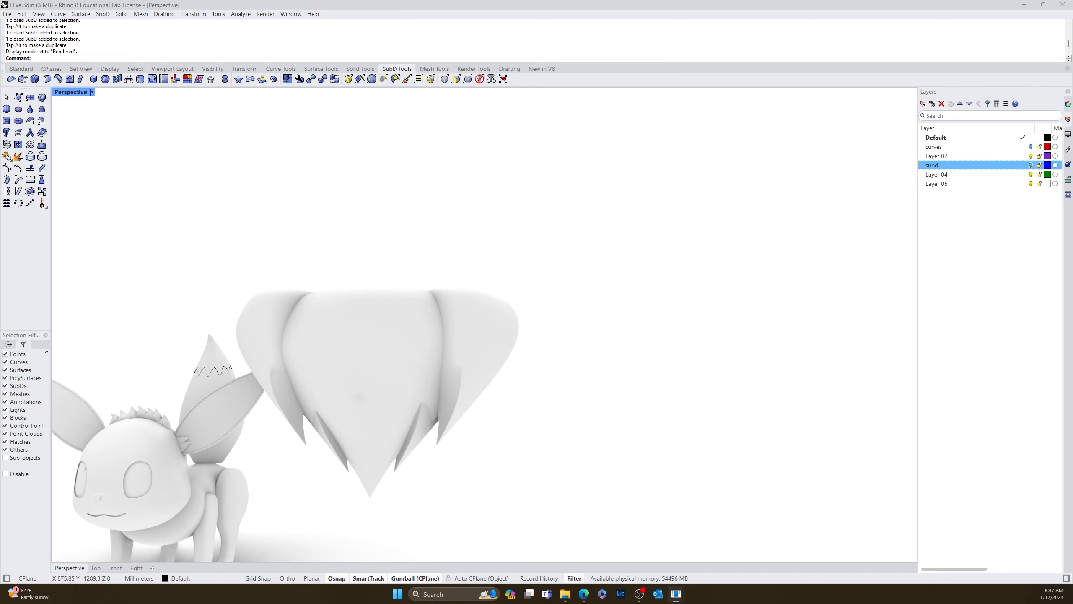
pyautogui.moveTo(502, 492); pyautogui.dragTo(520, 486, button='right')
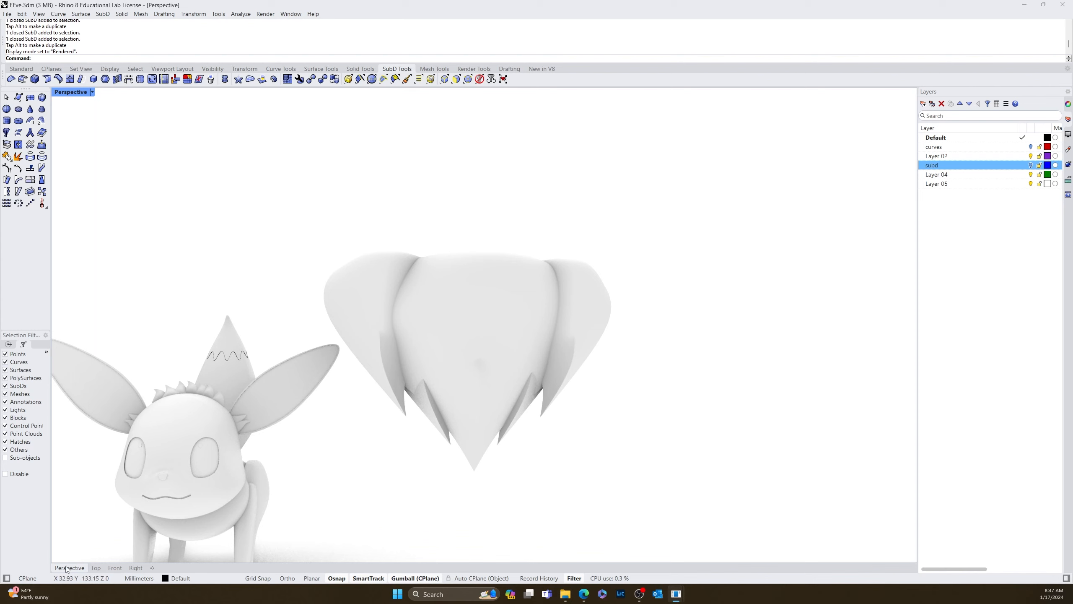
# Step: Group all five tufts of the cluster
pyautogui.moveTo(651, 204); pyautogui.dragTo(384, 419)
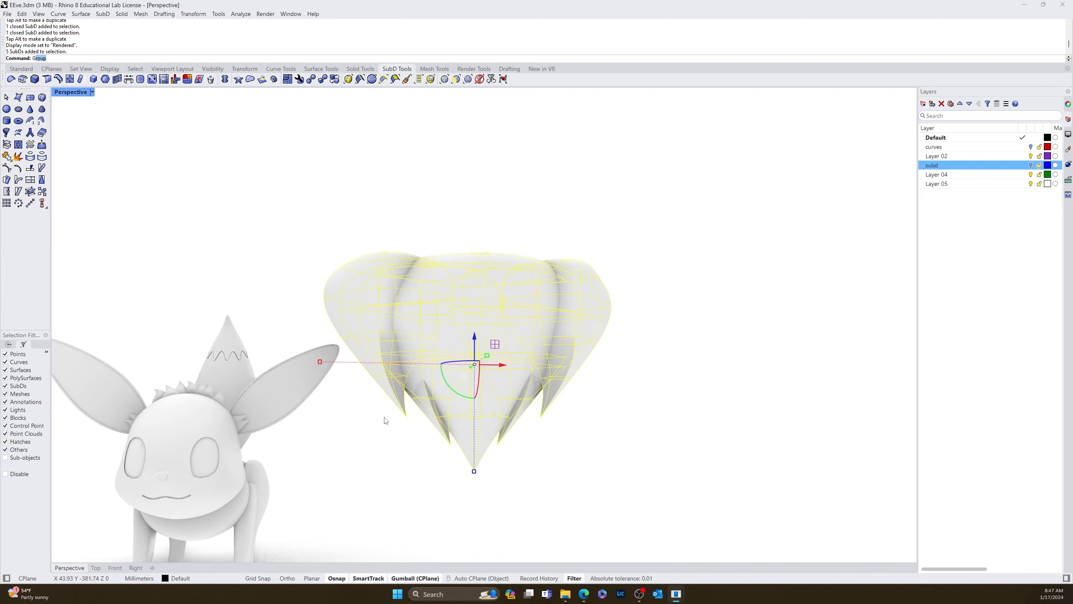
pyautogui.write('Group')
pyautogui.press('Return')
pyautogui.click(384, 509)
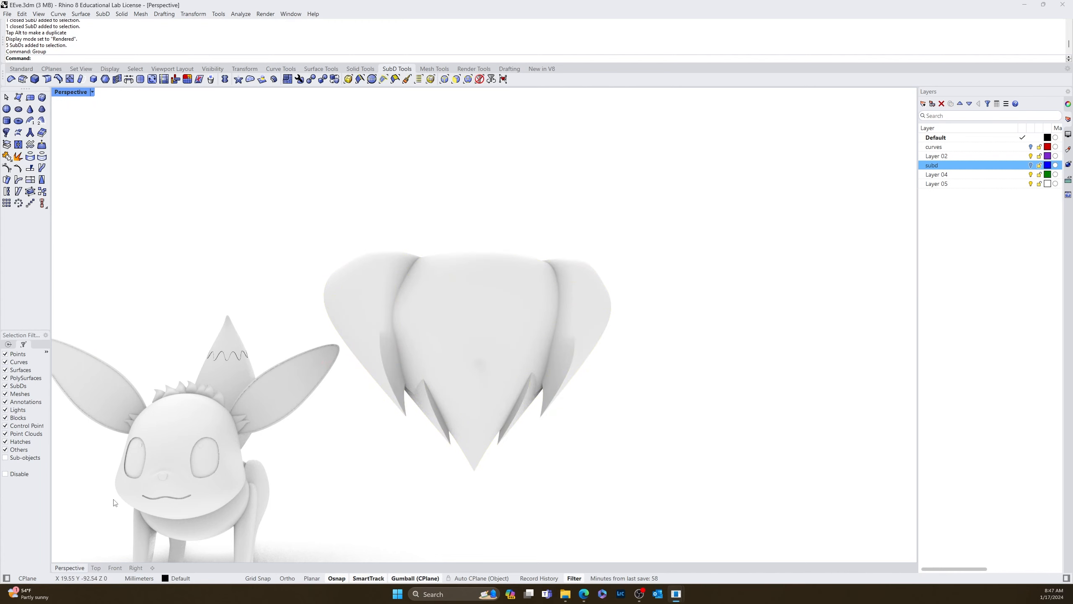
# Step: Return the Perspective viewport to Shaded display and examine the creature and tuft cluster from the side and front
pyautogui.click(93, 93)
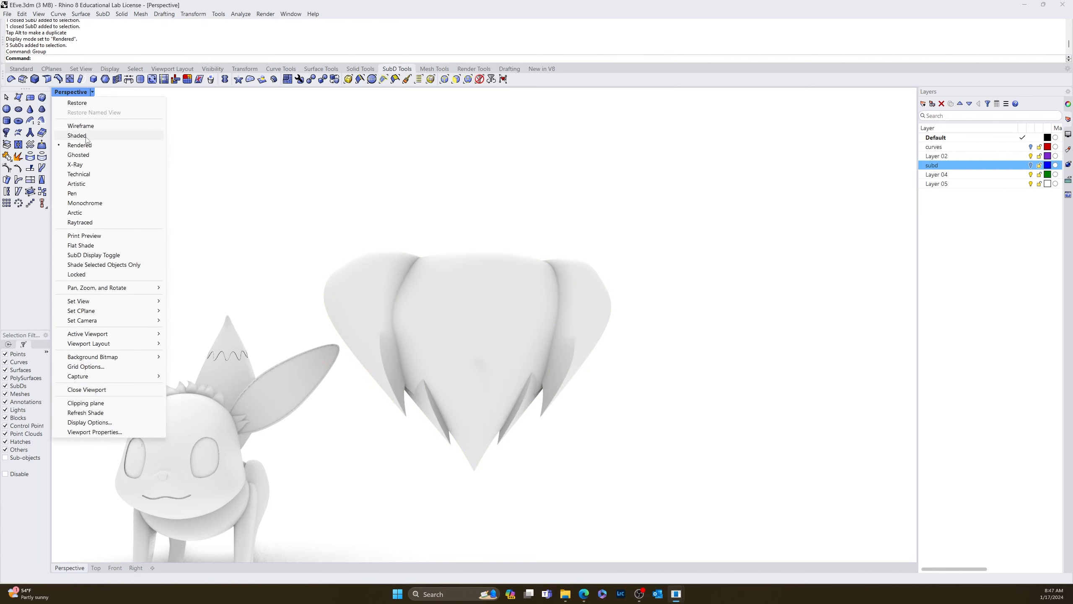
pyautogui.click(86, 137)
pyautogui.scroll(-8, 421, 484)
pyautogui.moveTo(422, 485); pyautogui.dragTo(540, 444, button='right')
pyautogui.scroll(8, 519, 439)
pyautogui.moveTo(431, 376); pyautogui.dragTo(482, 357, button='right')
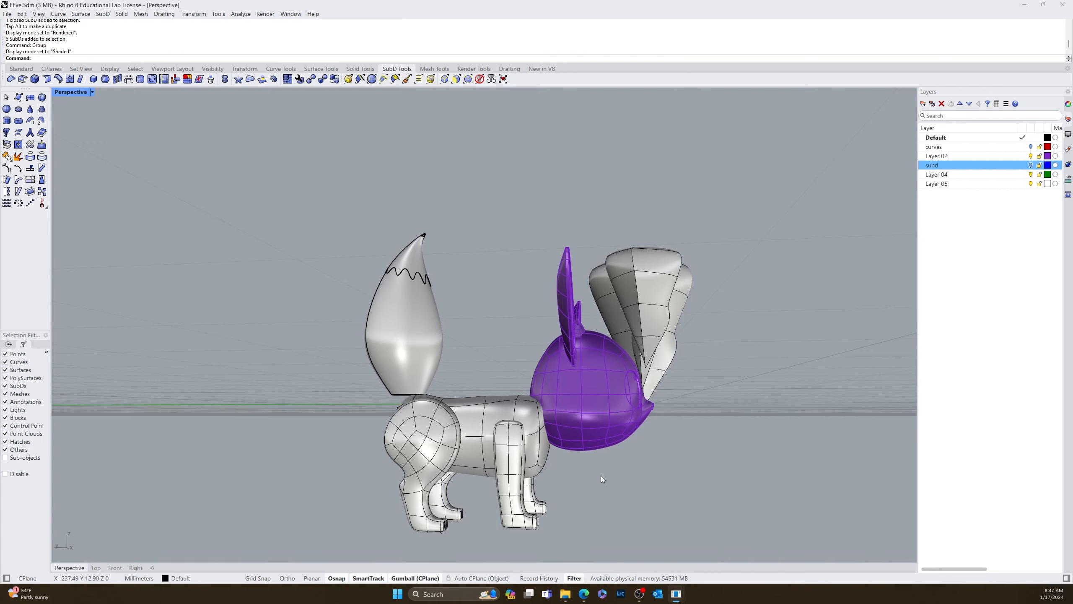
pyautogui.moveTo(560, 456); pyautogui.dragTo(489, 480, button='right')
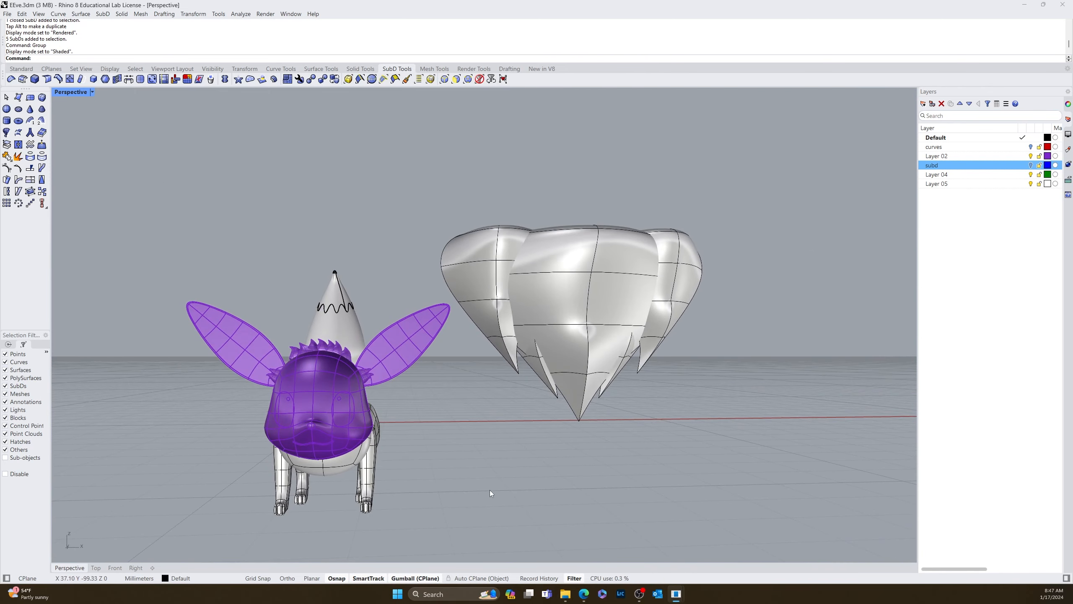
# Step: Lock all parts of the creature in the Front view, leaving the tuft cluster unlocked
pyautogui.click(115, 568)
pyautogui.moveTo(230, 510); pyautogui.dragTo(383, 434, button='right')
pyautogui.moveTo(364, 284); pyautogui.dragTo(172, 507)
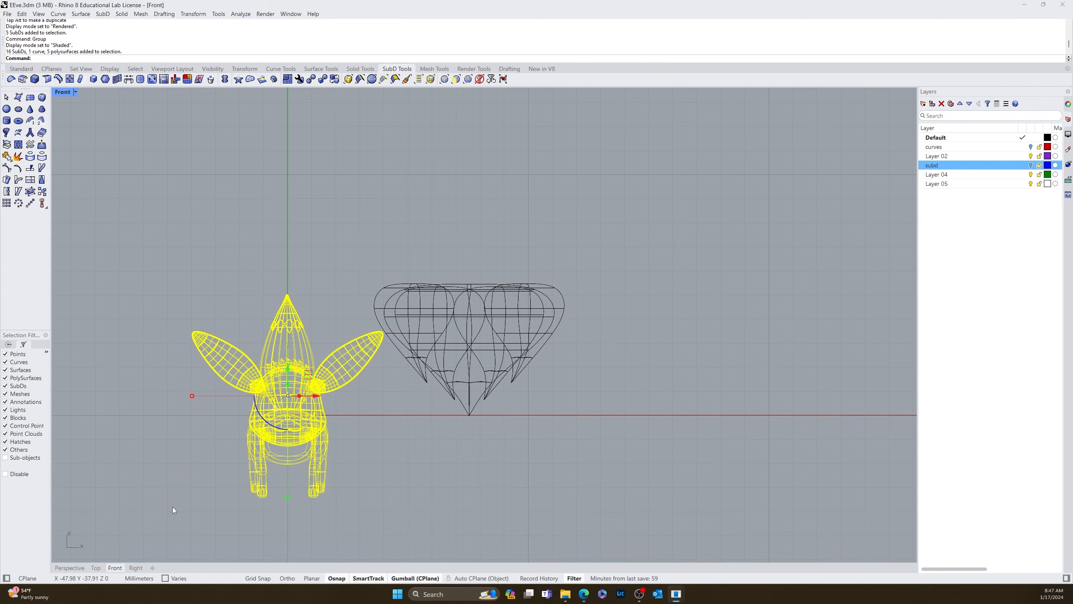
pyautogui.press('Return')
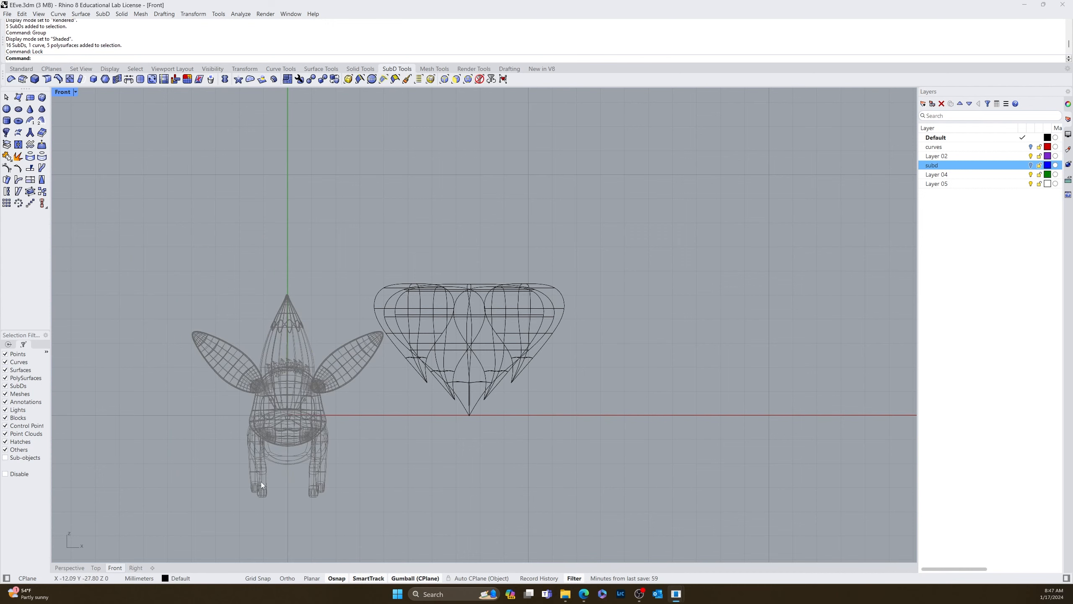
# Step: Draw a circle centred on the origin in the Front view, slightly wider than the creature's head
pyautogui.scroll(3, 294, 425)
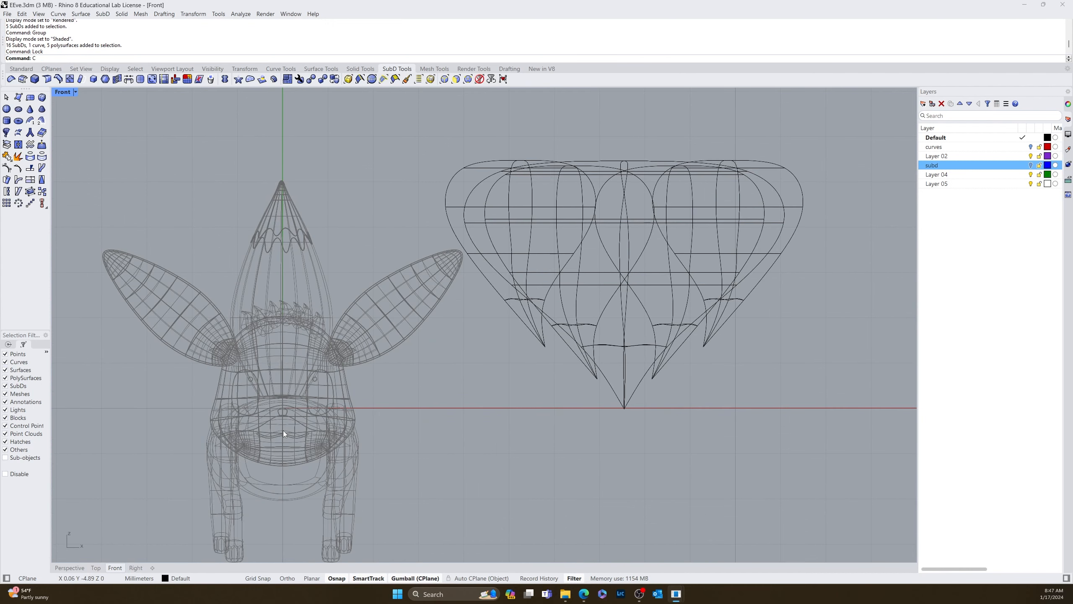
pyautogui.write('Circle')
pyautogui.press('Return')
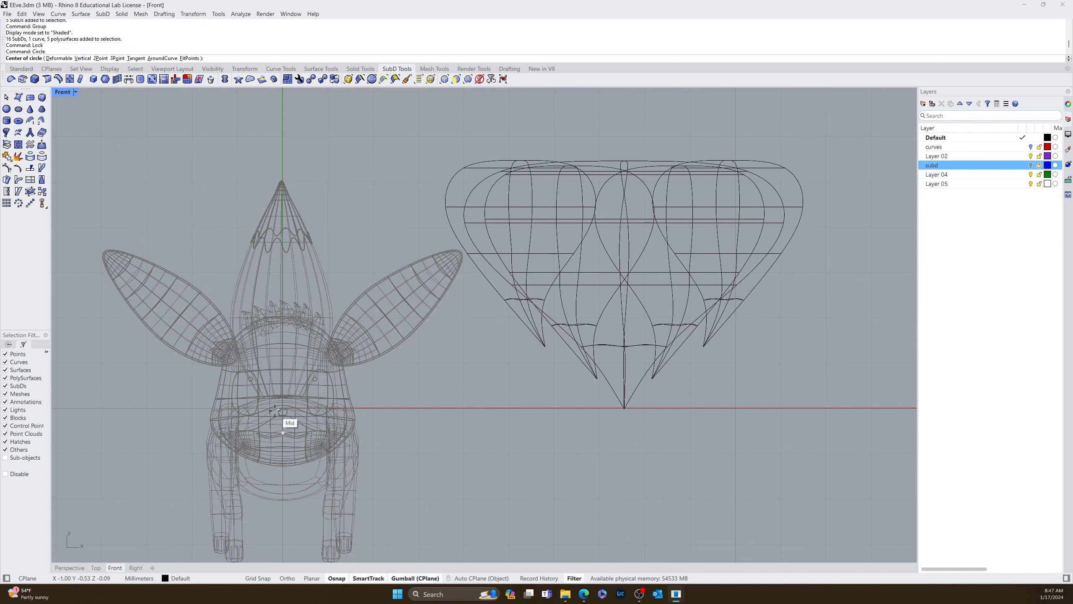
pyautogui.write('0')
pyautogui.press('Return')
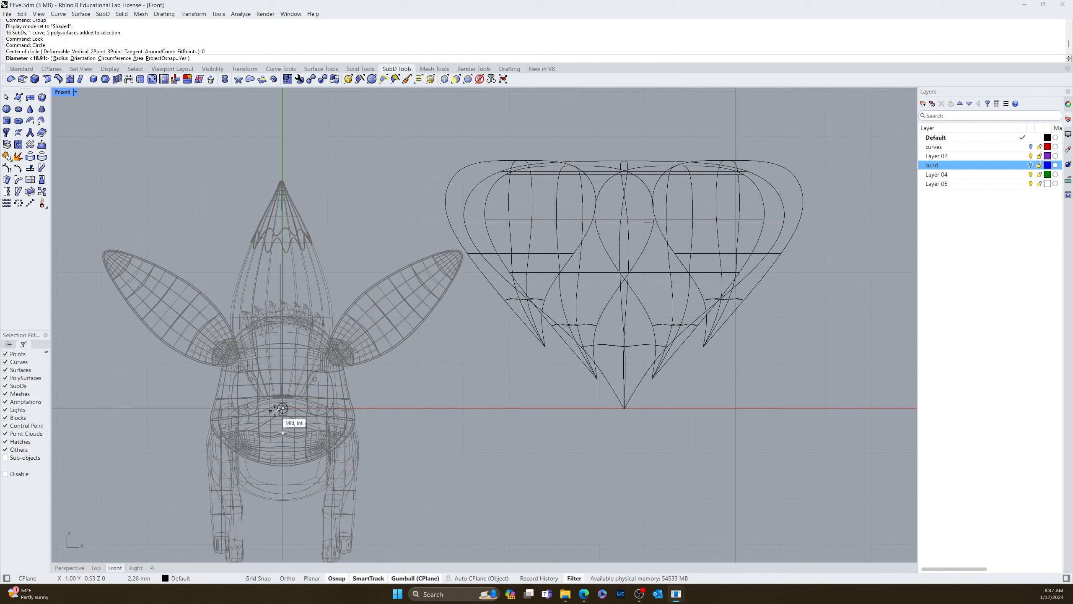
pyautogui.click(196, 406)
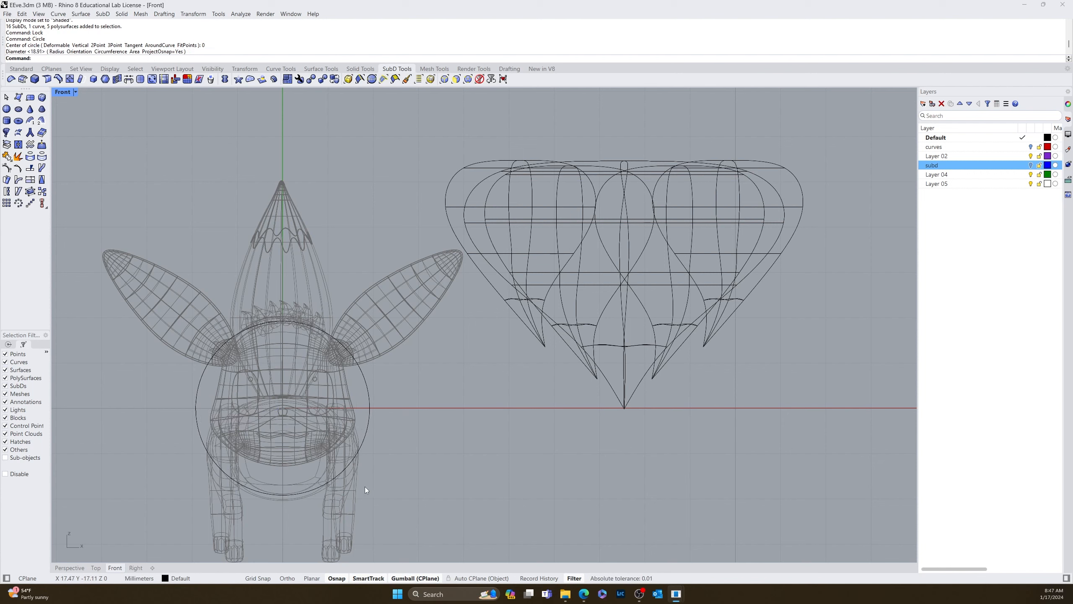
# Step: In the Right view, move the circle back to the creature's neck and tilt it so its upper end leans toward the tail
pyautogui.click(193, 402)
pyautogui.click(141, 569)
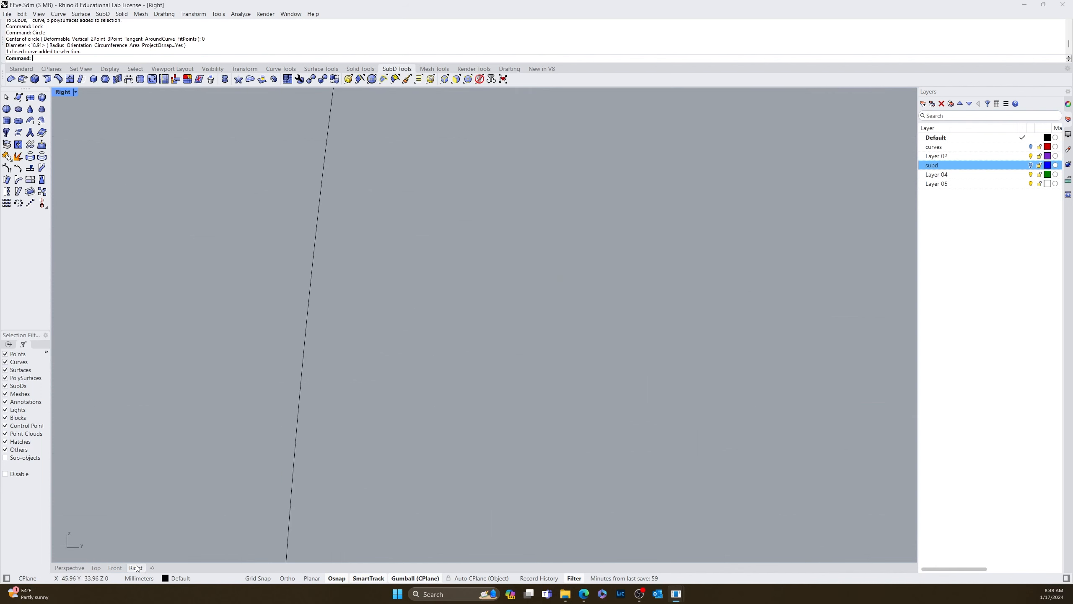
pyautogui.write('Z')
pyautogui.press('Return')
pyautogui.write('s')
pyautogui.press('Return')
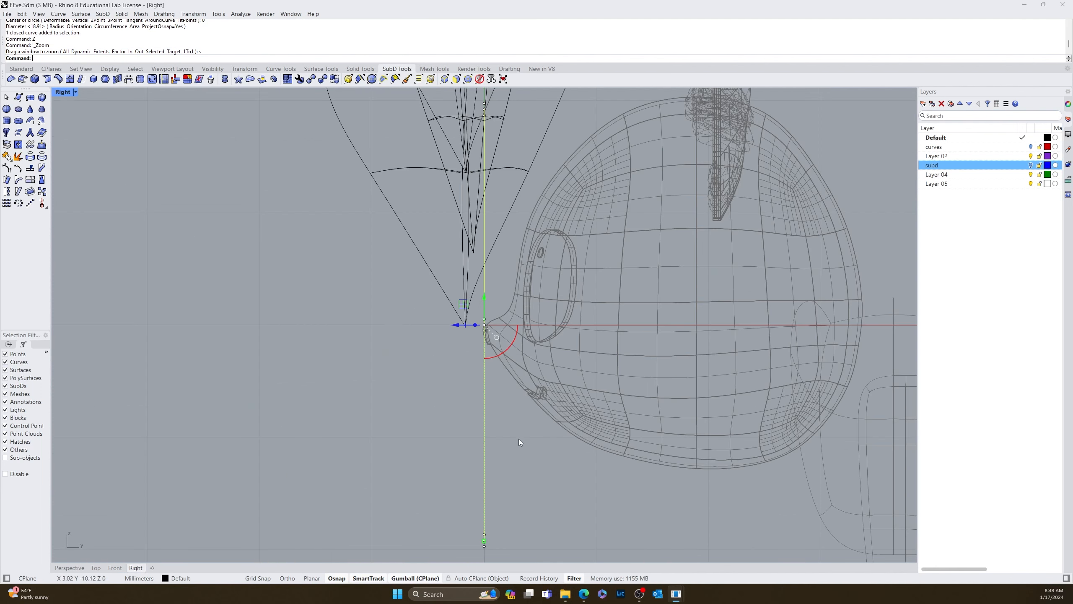
pyautogui.scroll(-2, 509, 398)
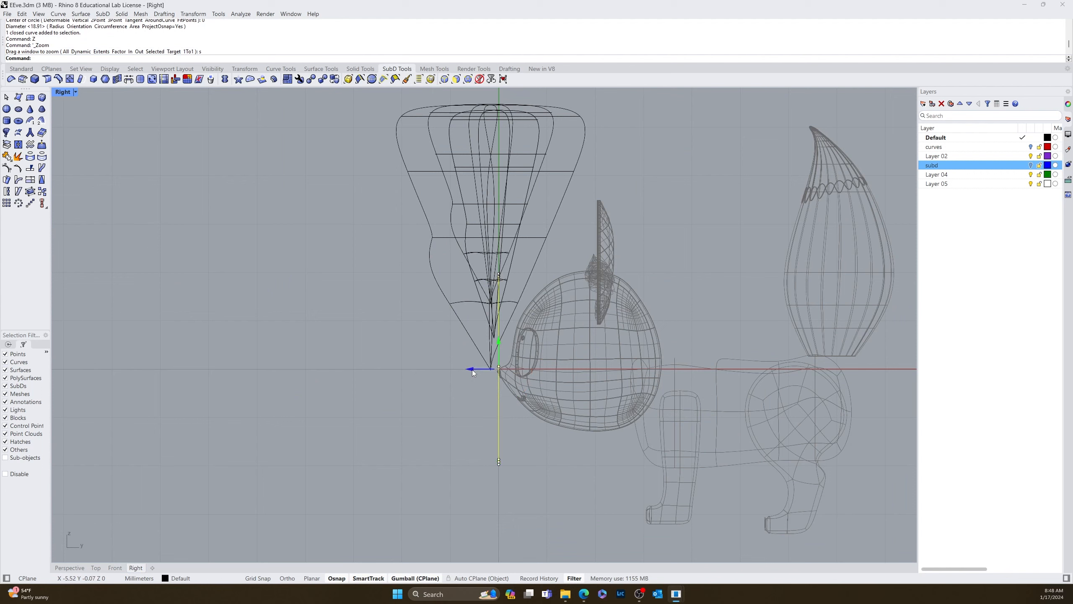
pyautogui.moveTo(472, 369); pyautogui.dragTo(657, 393)
pyautogui.moveTo(622, 350); pyautogui.dragTo(626, 354)
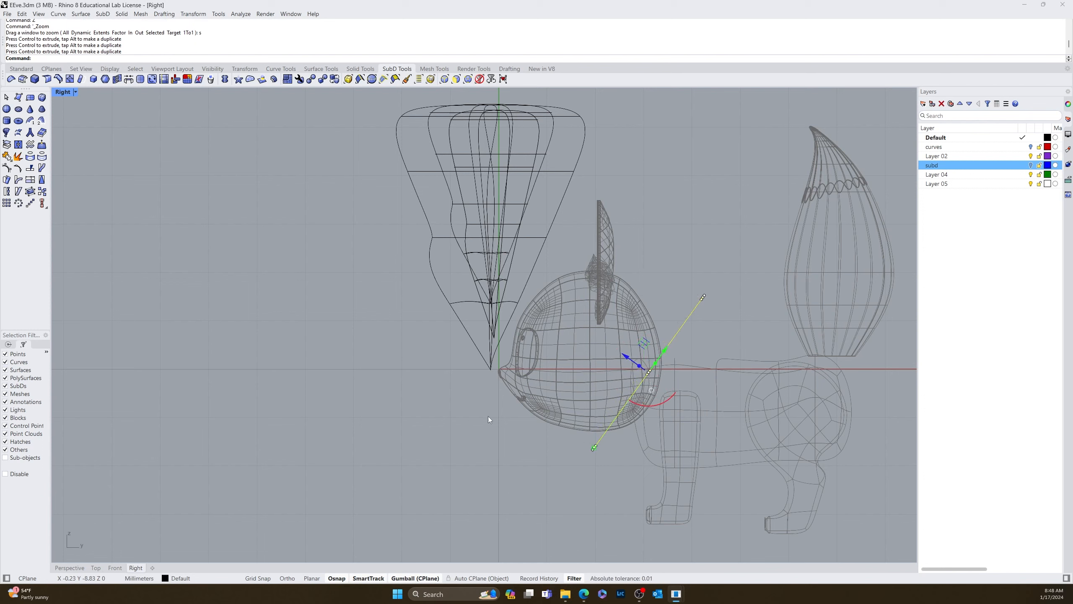
pyautogui.click(457, 430)
# Step: Group the SubD tufts of the cluster beside the creature in the Front view
pyautogui.click(74, 569)
pyautogui.moveTo(254, 506)
pyautogui.mouseDown(button='right')
pyautogui.moveTo(503, 477)
pyautogui.moveTo(435, 491)
pyautogui.mouseUp(button='right')
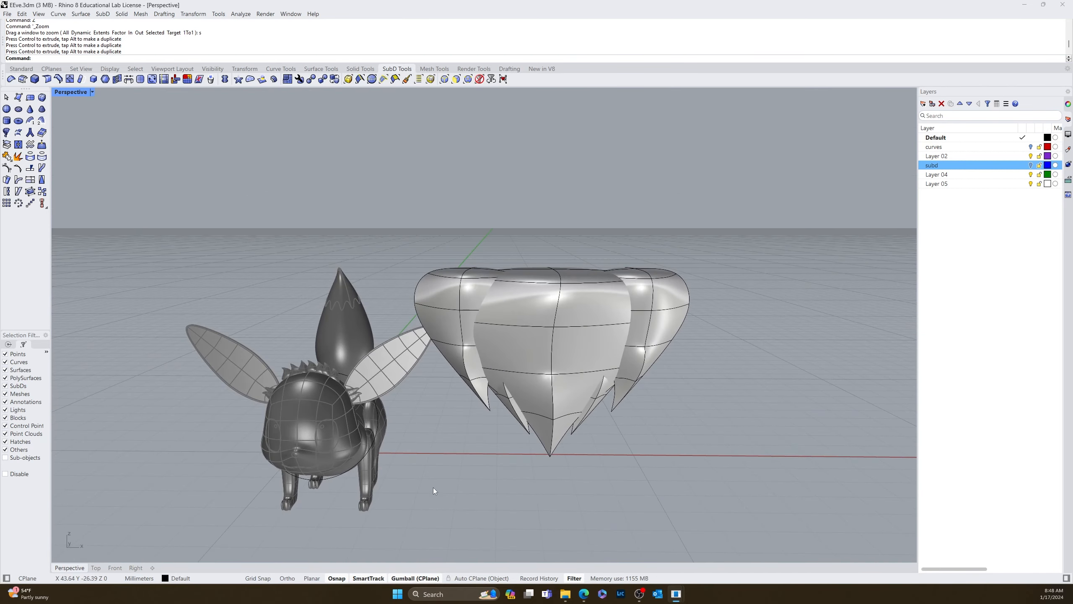
pyautogui.moveTo(472, 446); pyautogui.dragTo(494, 413, button='right')
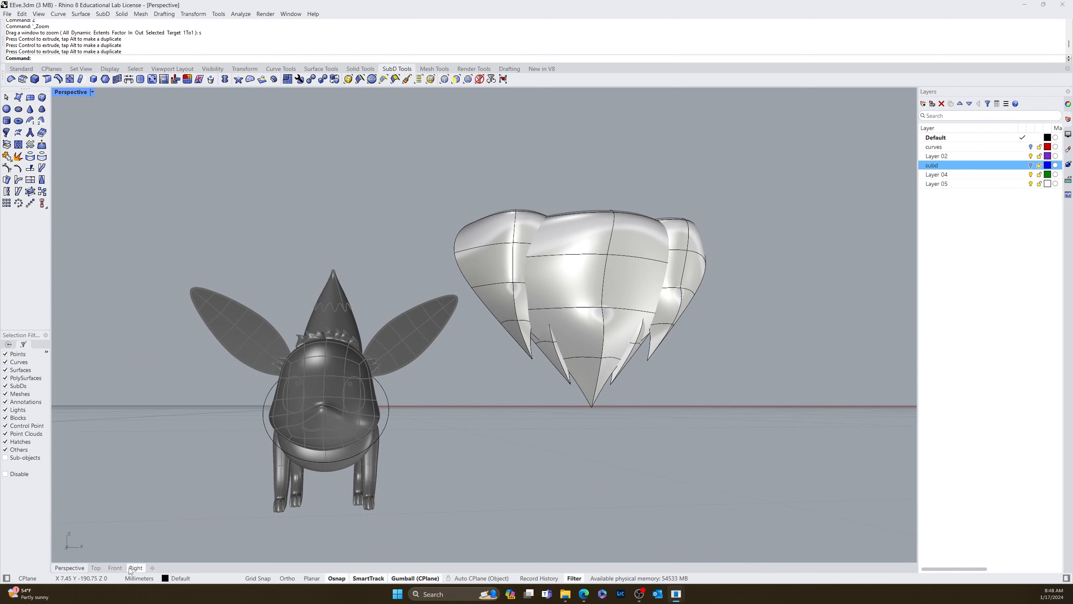
pyautogui.click(115, 567)
pyautogui.scroll(-3, 323, 487)
pyautogui.moveTo(608, 276); pyautogui.dragTo(389, 457)
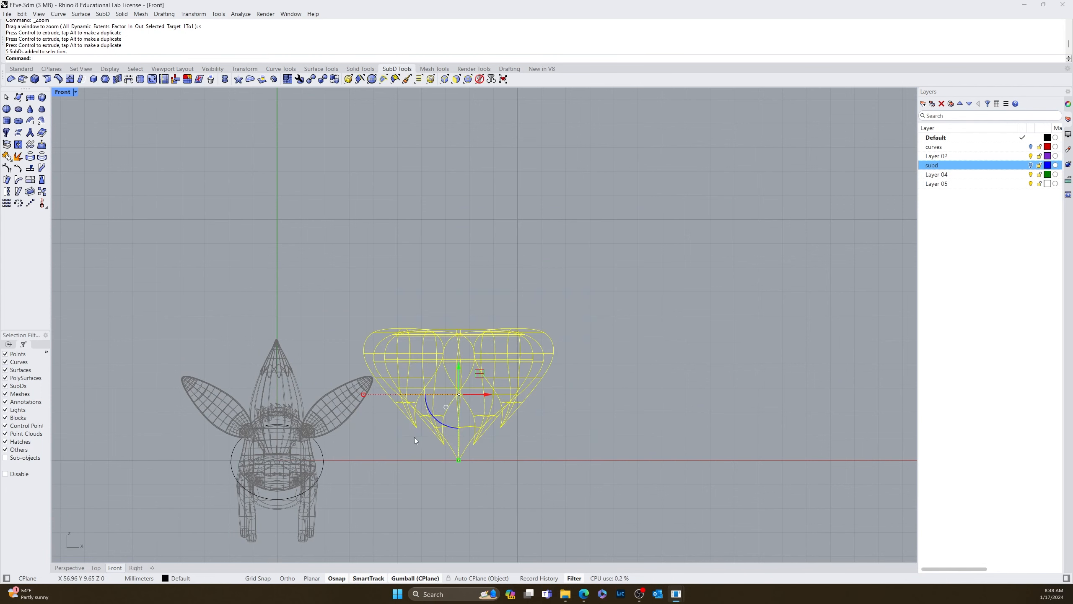
pyautogui.write('Group')
pyautogui.press('Return')
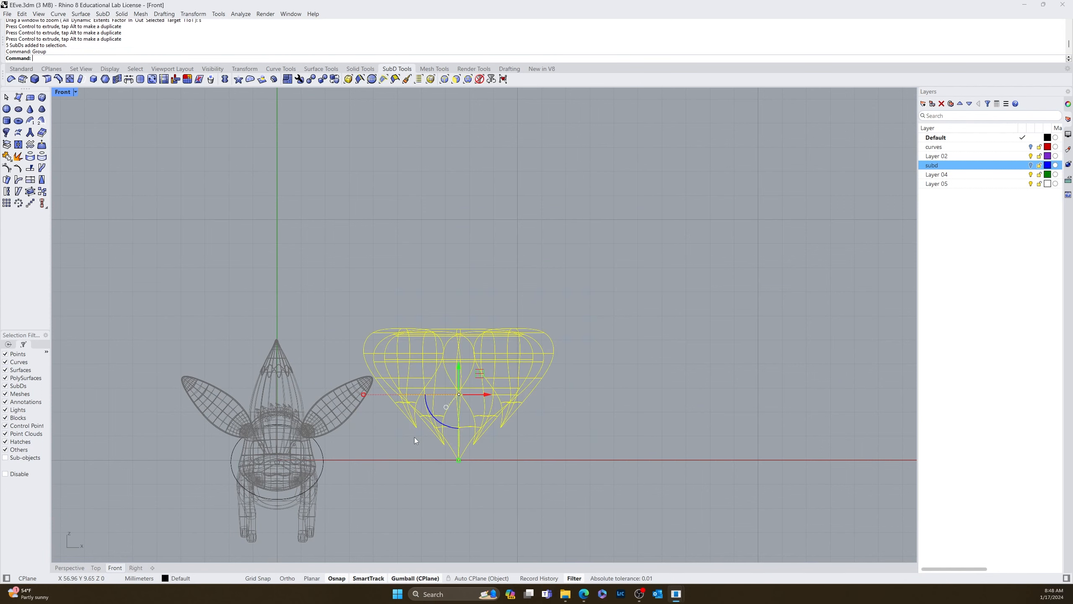
# Step: Centre the tuft cluster on the creature below its head and scale it down uniformly to slightly narrower than the neck circle
pyautogui.moveTo(460, 365); pyautogui.dragTo(500, 474)
pyautogui.moveTo(659, 500); pyautogui.dragTo(671, 408, button='right')
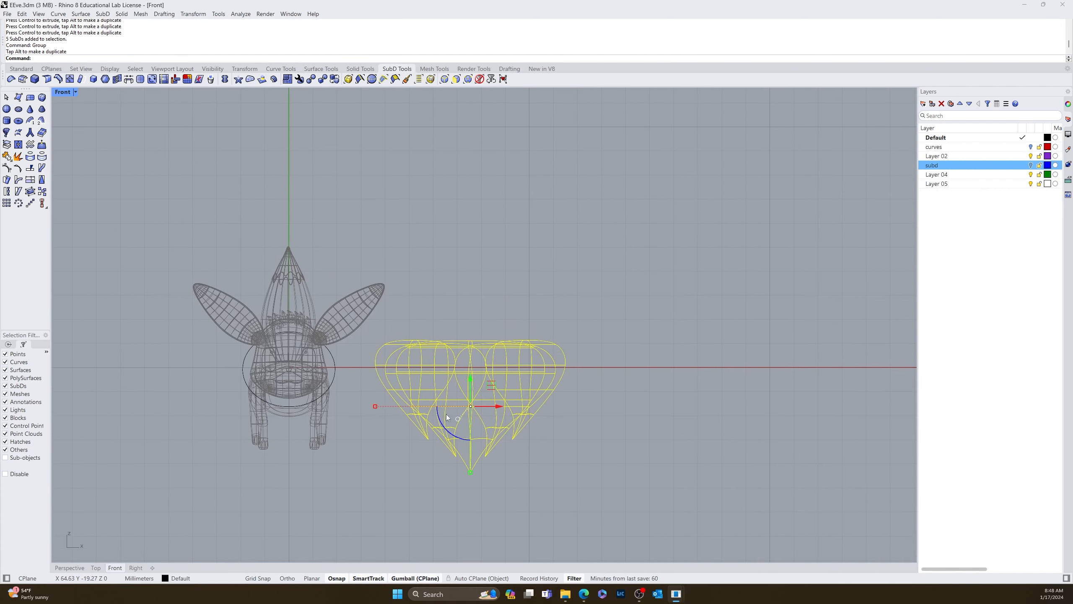
pyautogui.moveTo(499, 406); pyautogui.dragTo(317, 432)
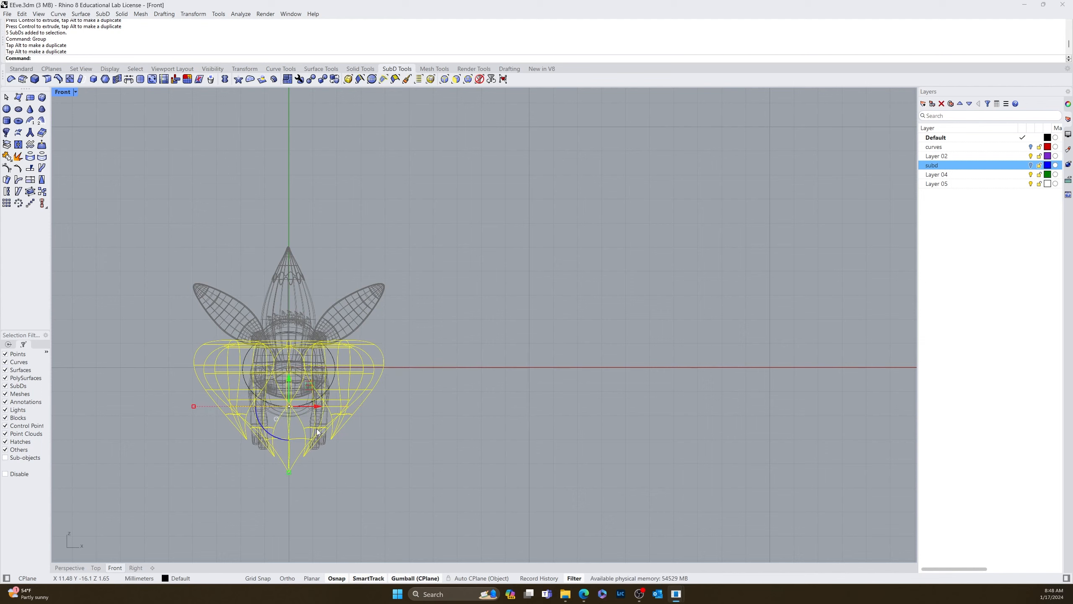
pyautogui.keyDown('shift'); pyautogui.moveTo(194, 406); pyautogui.dragTo(265, 414); pyautogui.keyUp('shift')
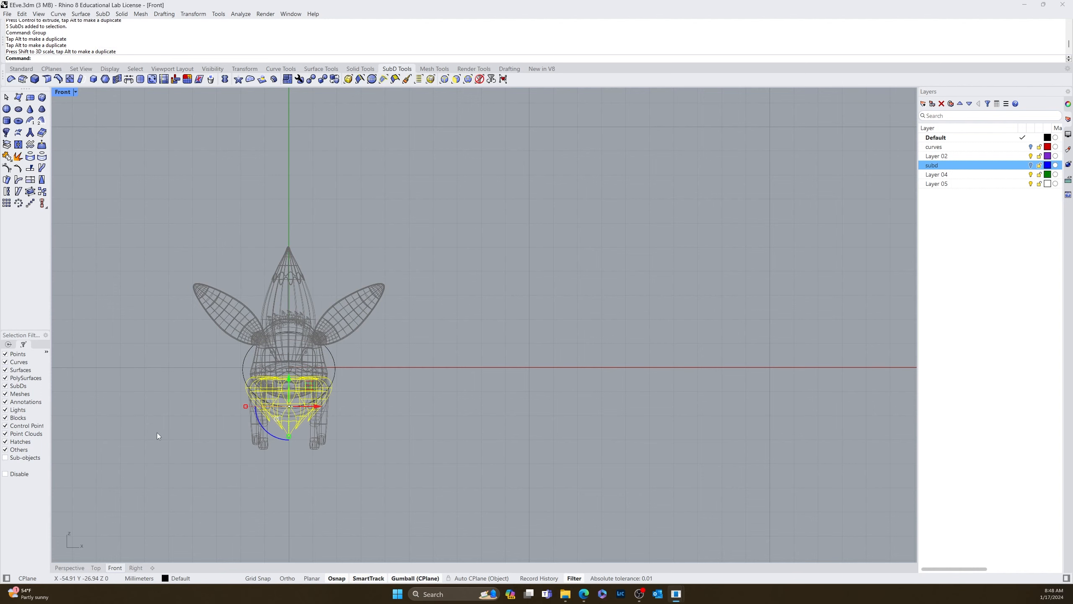
pyautogui.scroll(2, 165, 445)
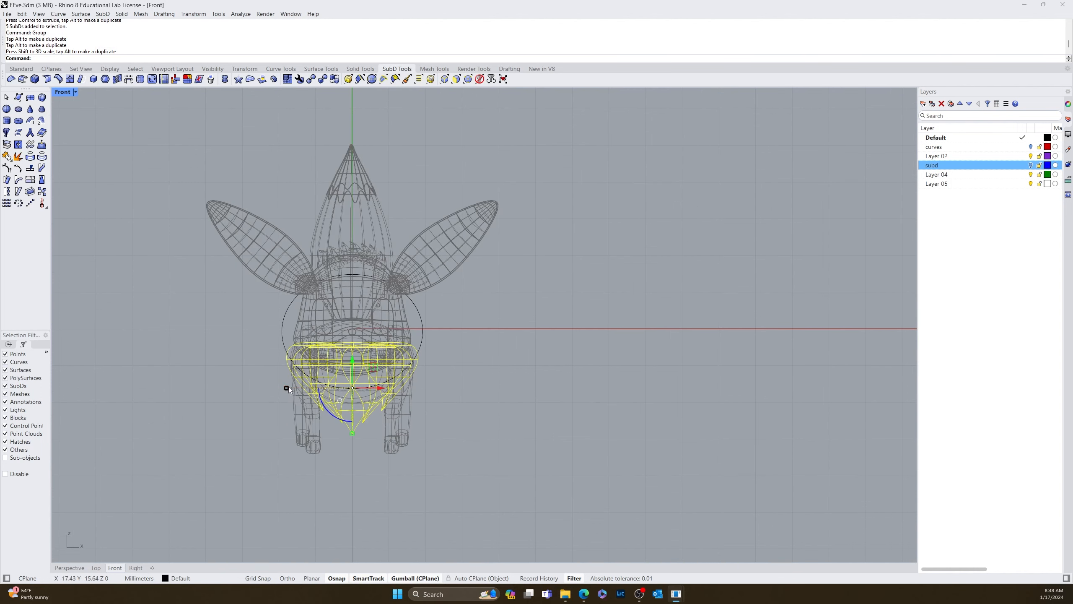
pyautogui.click(249, 421)
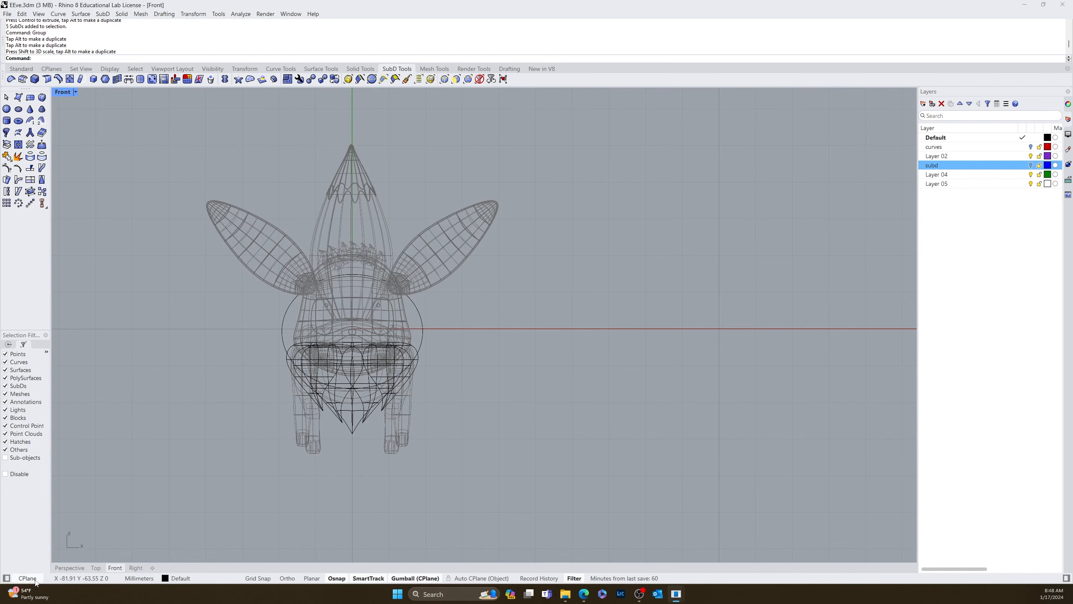
# Step: Try to isolate the neck circle and the tuft cluster in the Perspective view while the creature's parts are locked
pyautogui.click(69, 568)
pyautogui.moveTo(310, 517); pyautogui.dragTo(365, 467, button='right')
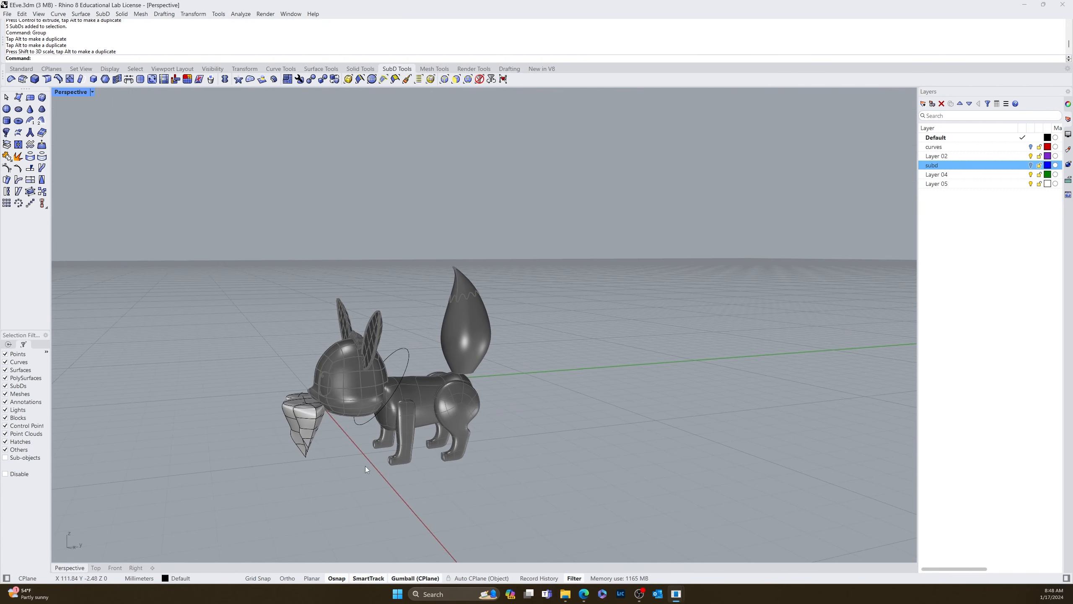
pyautogui.click(359, 425)
pyautogui.keyDown('shift'); pyautogui.click(308, 453); pyautogui.keyUp('shift')
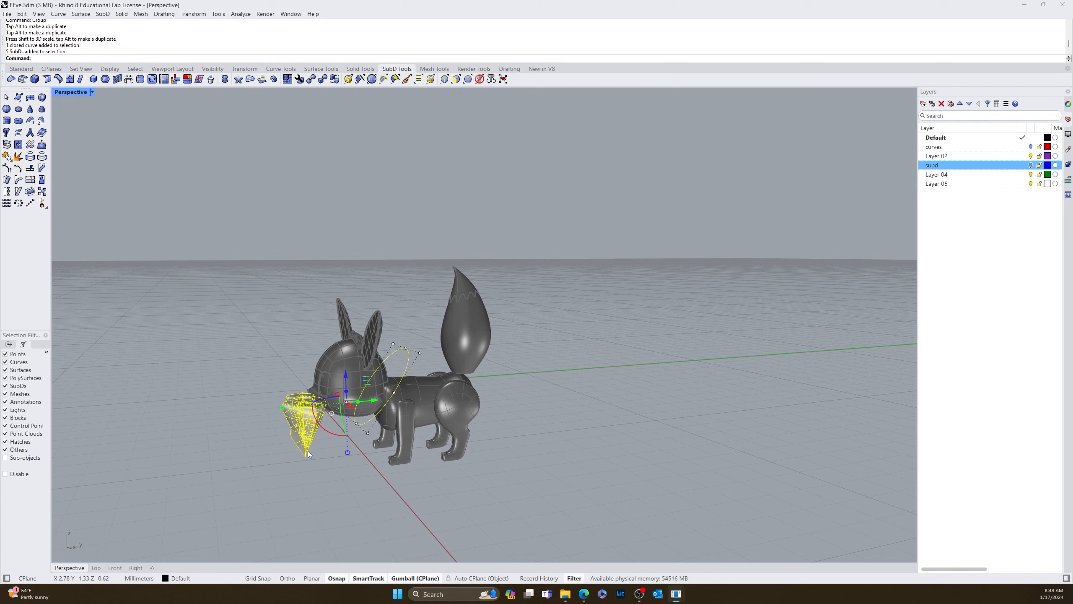
pyautogui.click(21, 68)
pyautogui.click(263, 83)
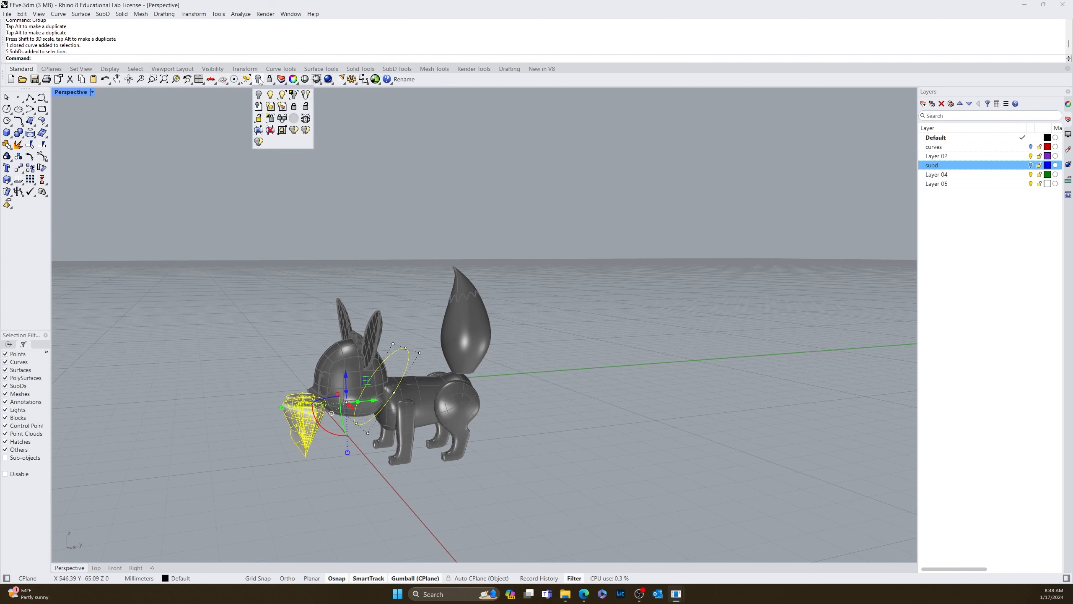
pyautogui.click(294, 95)
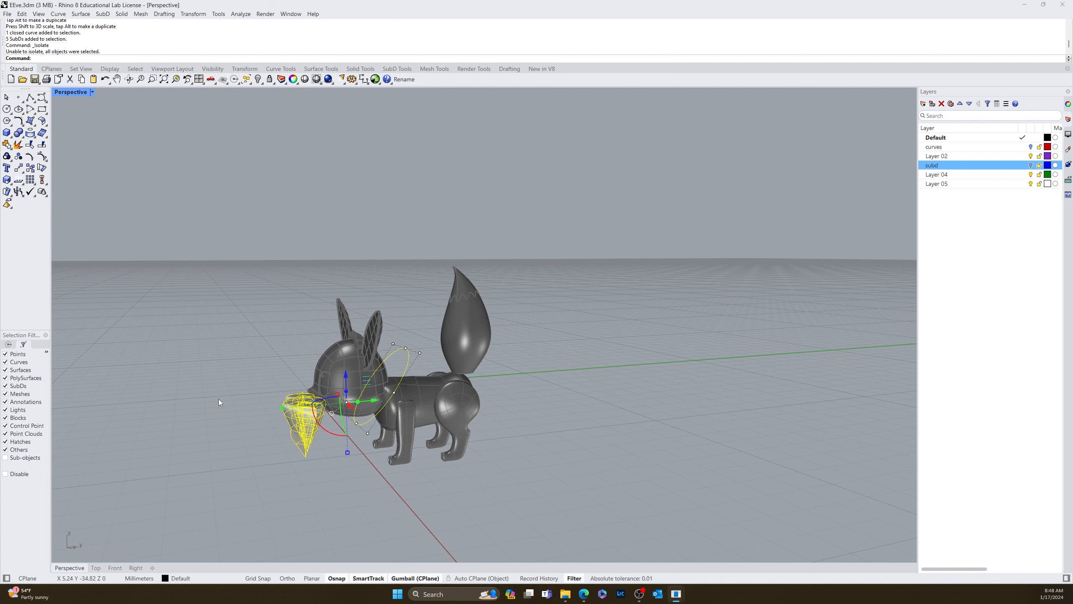
pyautogui.press('Escape')
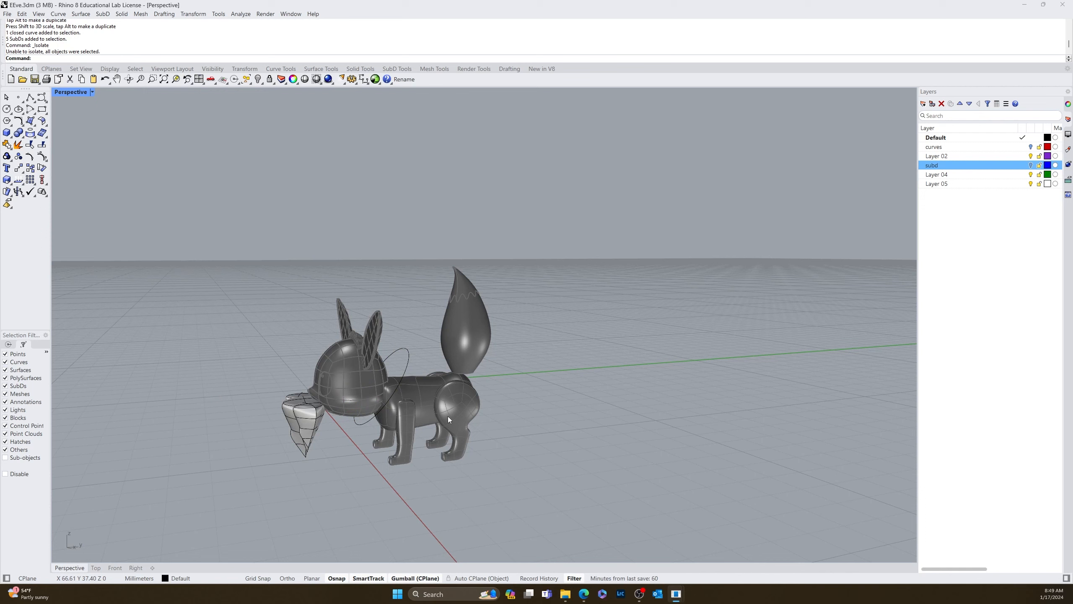
# Step: Unlock all parts of the creature, and isolate the neck circle together with the tuft cluster
pyautogui.write('Unlo')
pyautogui.press('Return')
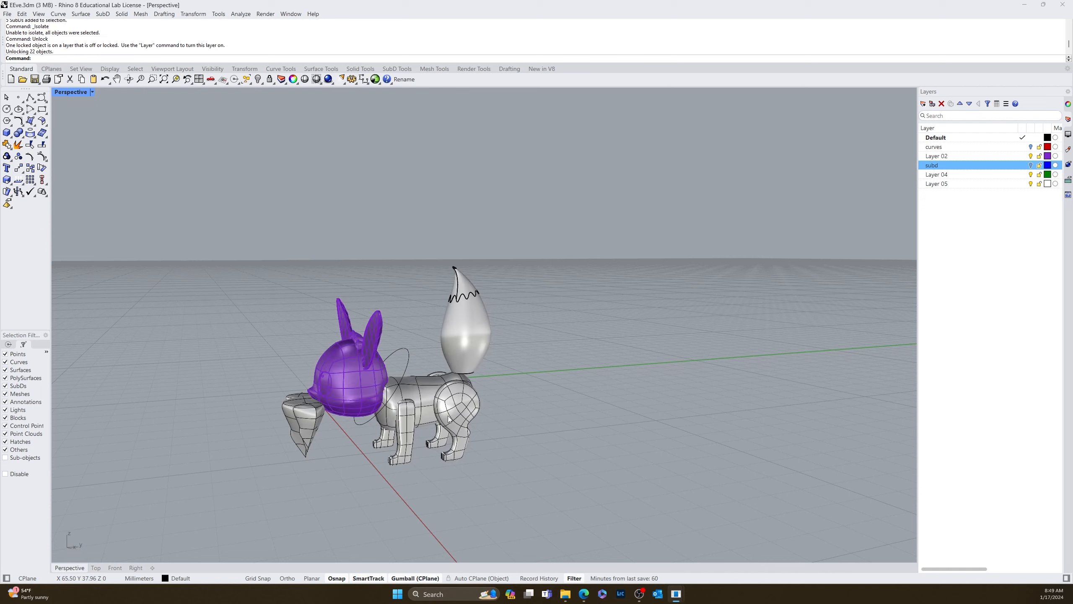
pyautogui.click(309, 440)
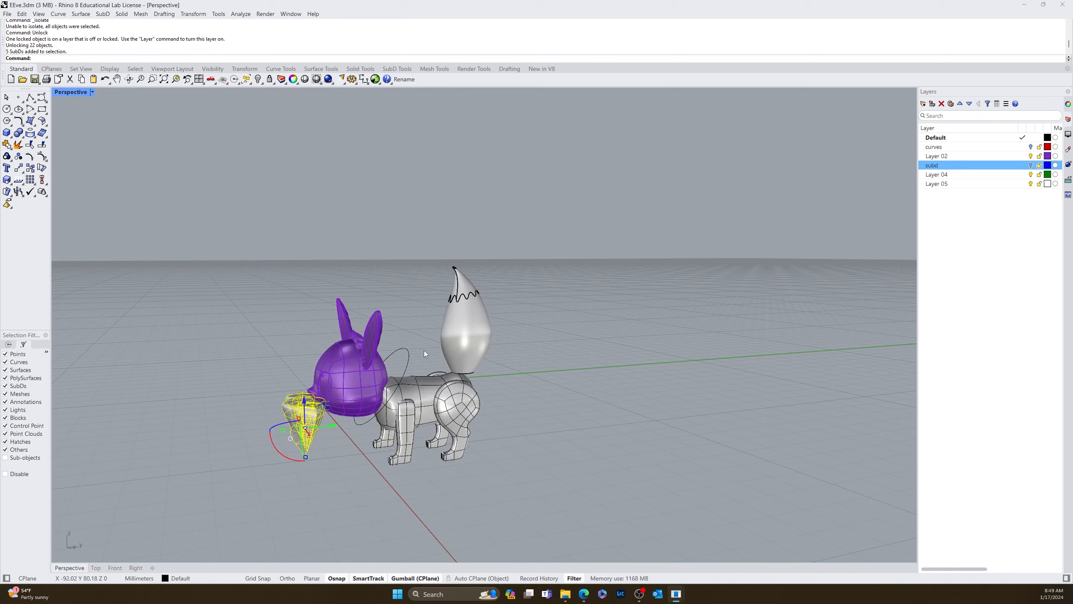
pyautogui.keyDown('shift'); pyautogui.click(409, 356); pyautogui.keyUp('shift')
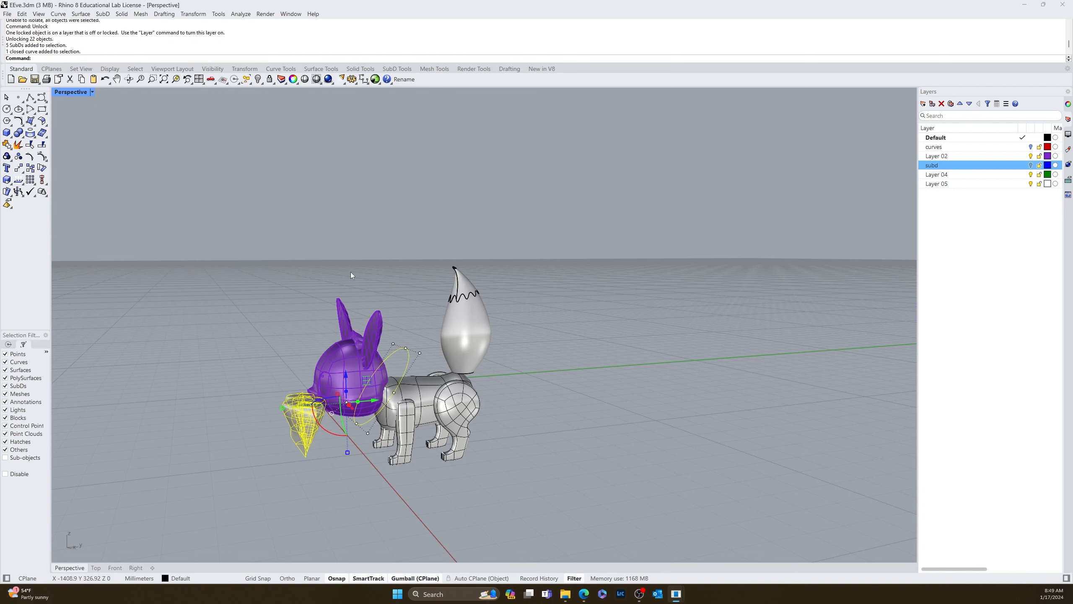
pyautogui.click(259, 80)
pyautogui.click(294, 97)
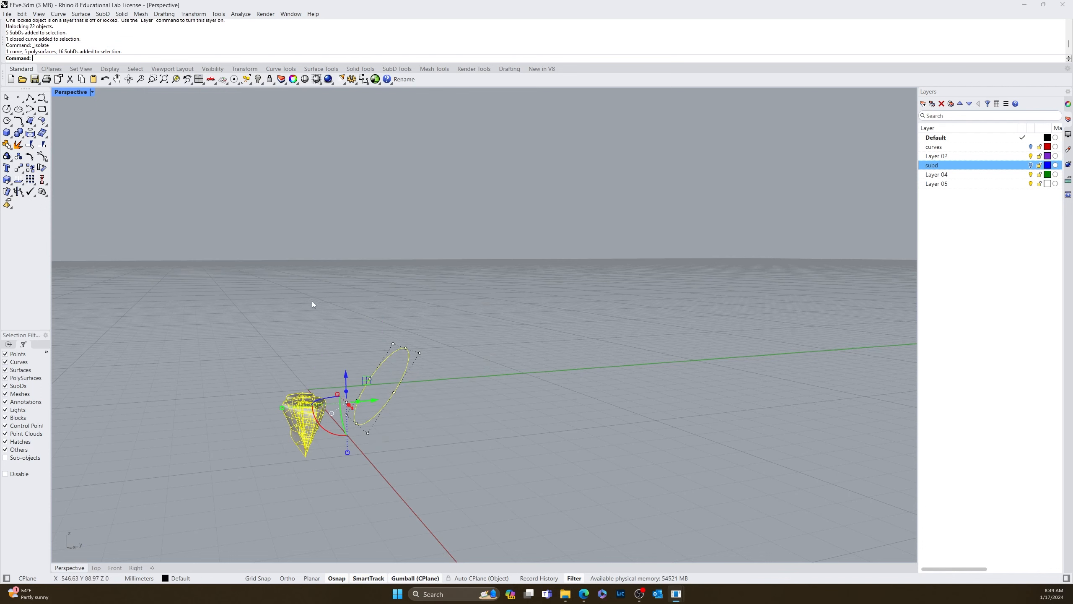
# Step: Turn on Auto CPlane and align the construction plane to the tilted neck circle
pyautogui.moveTo(325, 489); pyautogui.dragTo(475, 459, button='right')
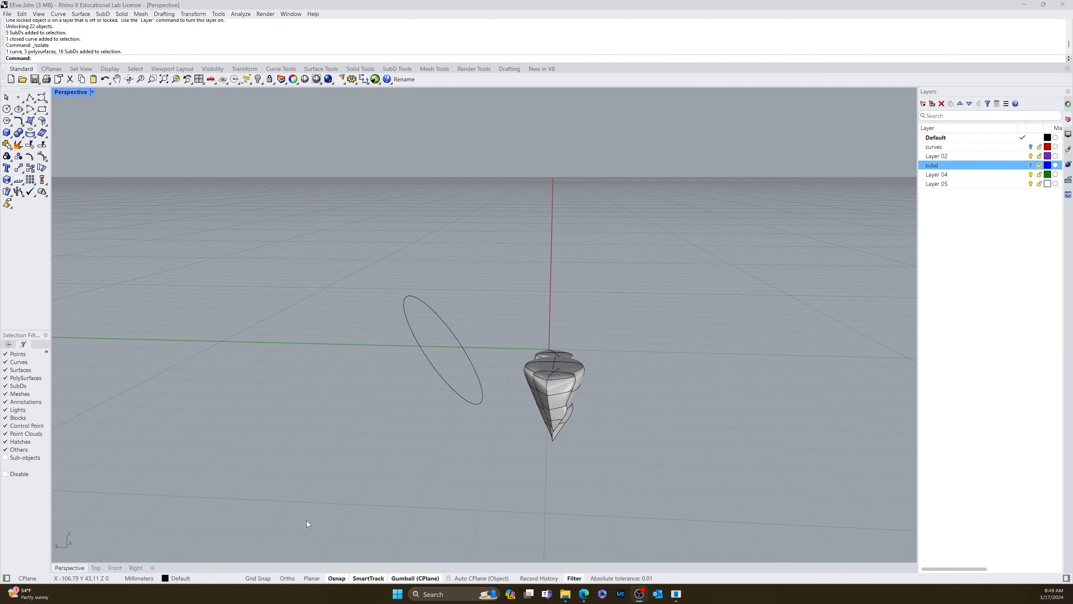
pyautogui.moveTo(307, 521); pyautogui.dragTo(420, 533, button='right')
pyautogui.scroll(7, 338, 360)
pyautogui.moveTo(351, 393); pyautogui.dragTo(441, 421, button='right')
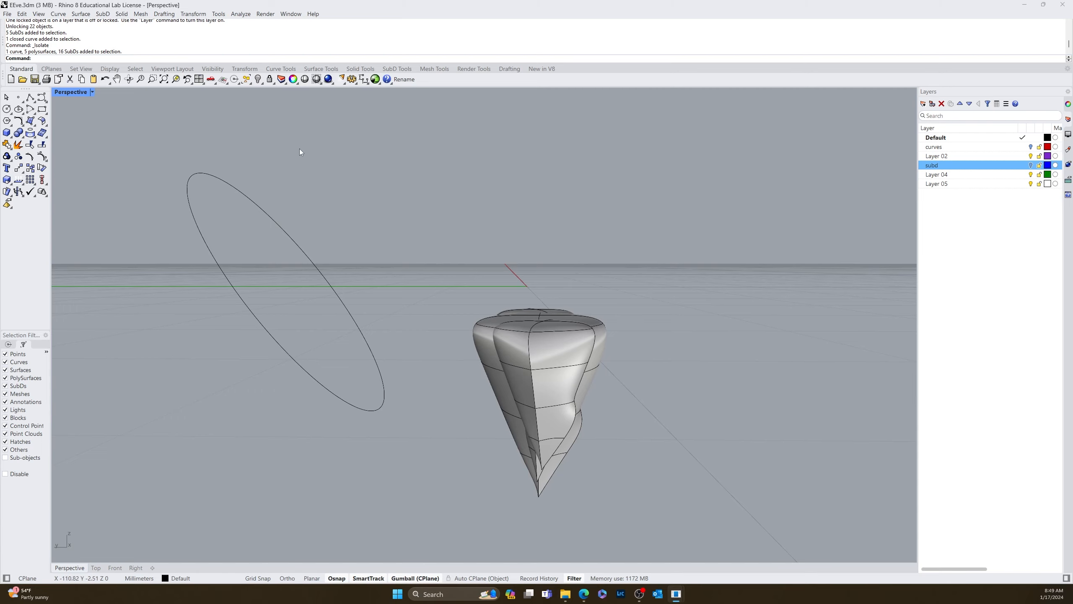
pyautogui.moveTo(340, 406); pyautogui.dragTo(358, 415, button='right')
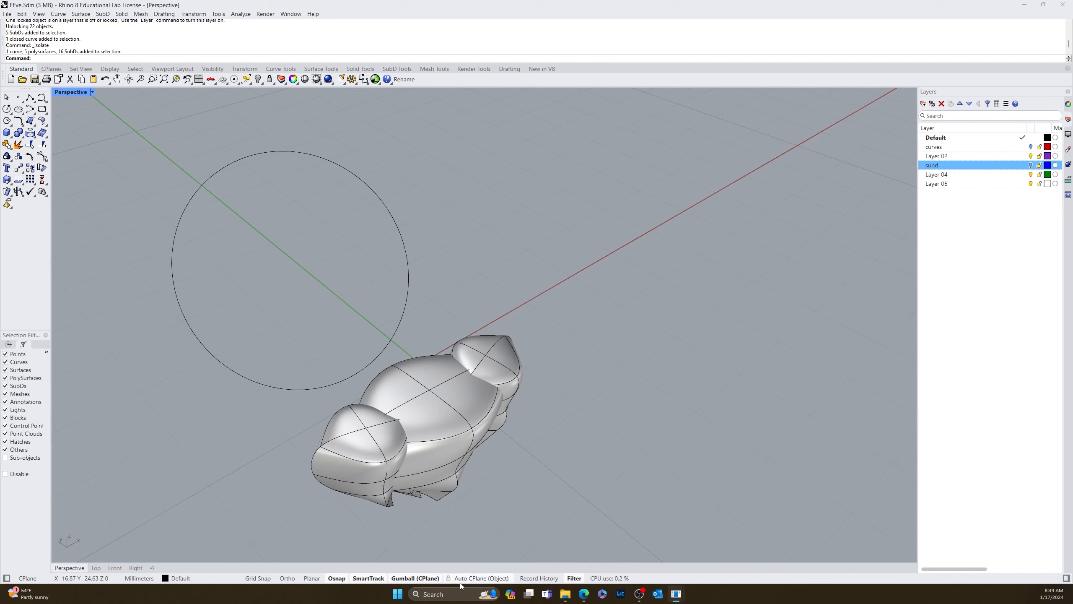
pyautogui.click(473, 578)
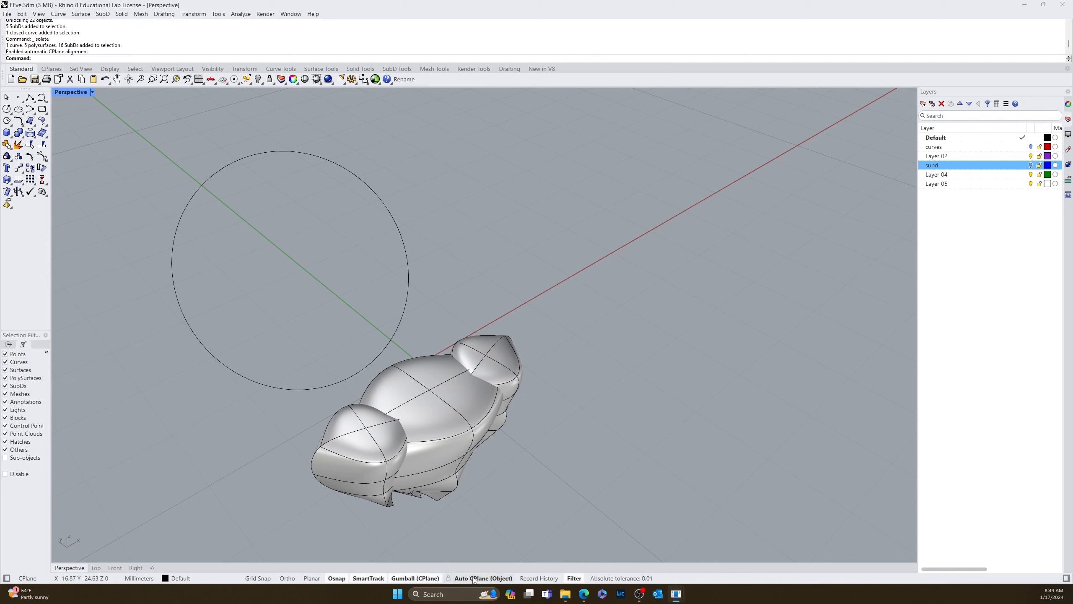
pyautogui.click(319, 388)
pyautogui.moveTo(264, 430); pyautogui.dragTo(277, 410, button='right')
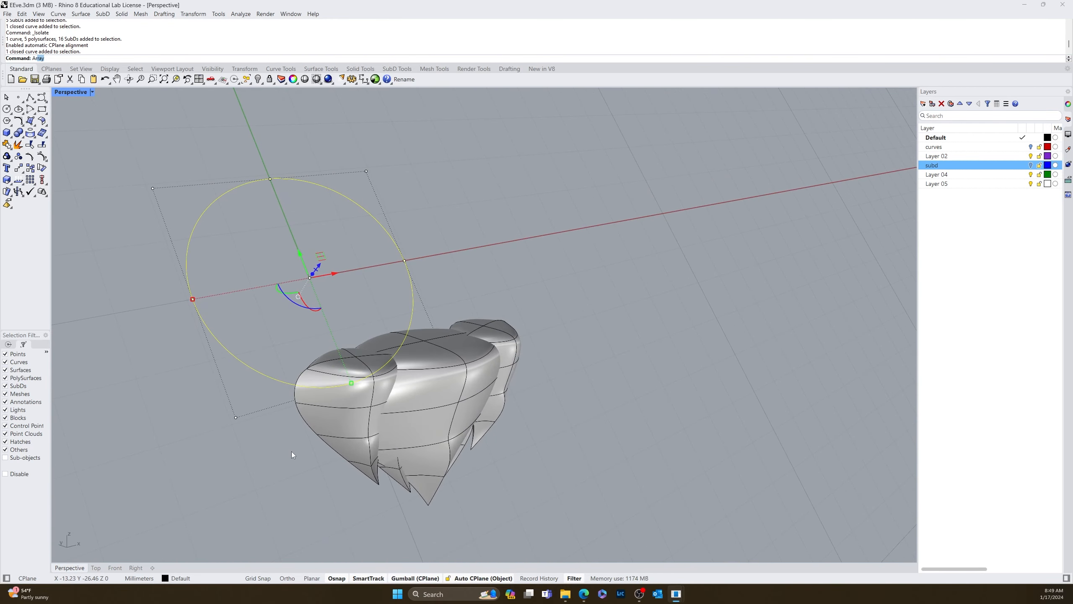
pyautogui.press('Return')
pyautogui.press('Escape')
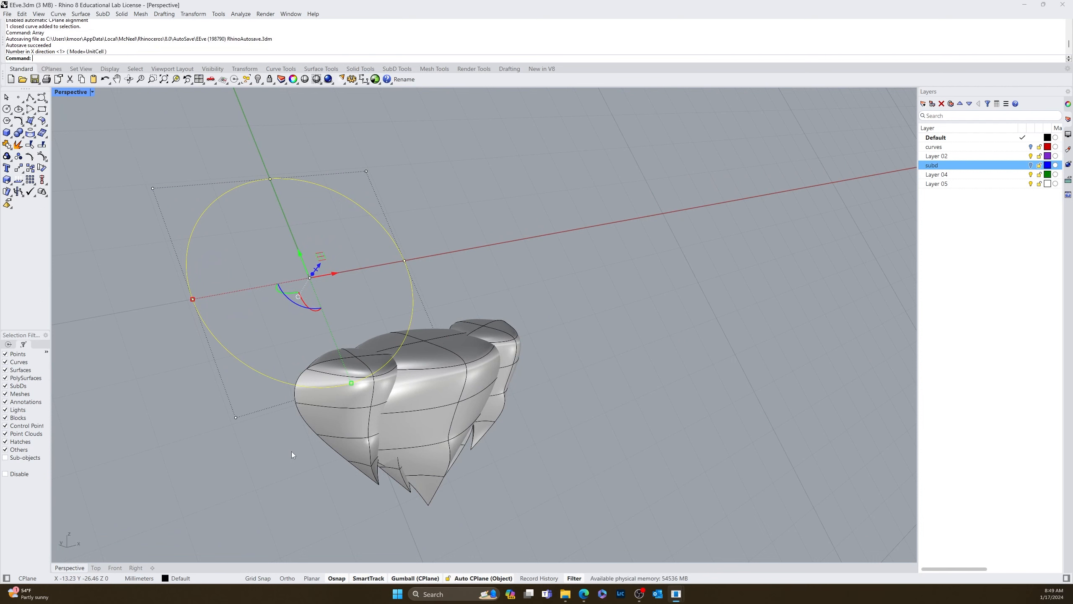
pyautogui.press('Escape')
# Step: Start a polar array of the tuft cluster with its centre at the neck circle's centre
pyautogui.write('Array')
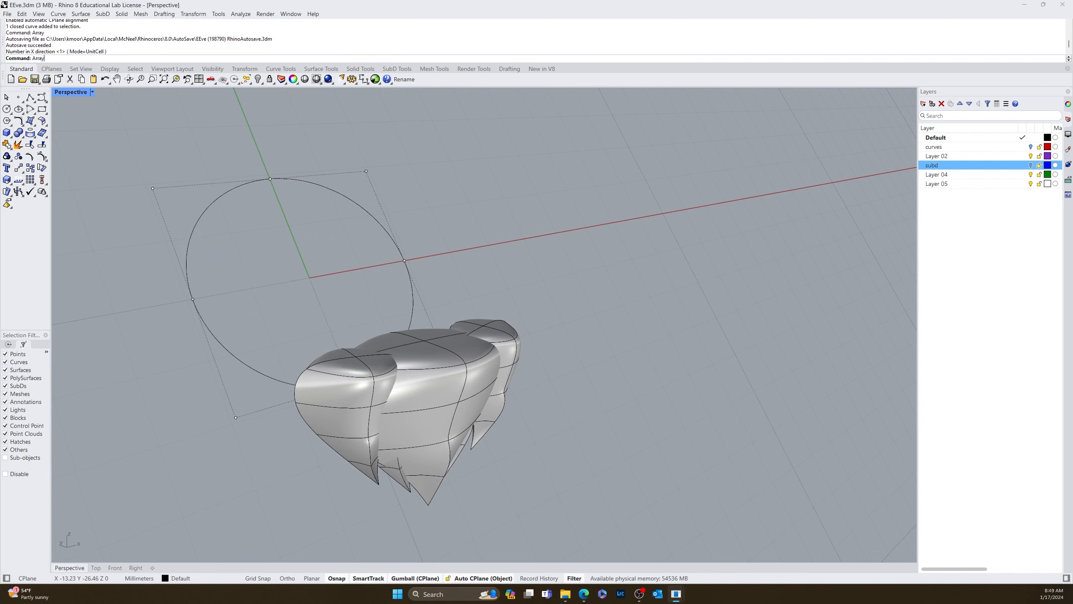
pyautogui.write('Polar')
pyautogui.press('Return')
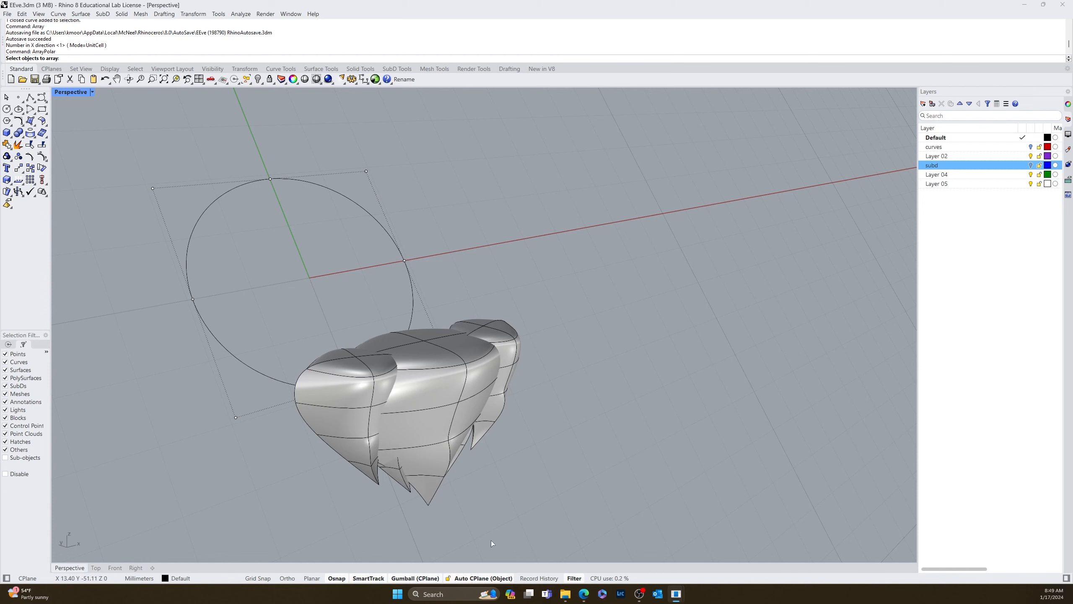
pyautogui.click(422, 417)
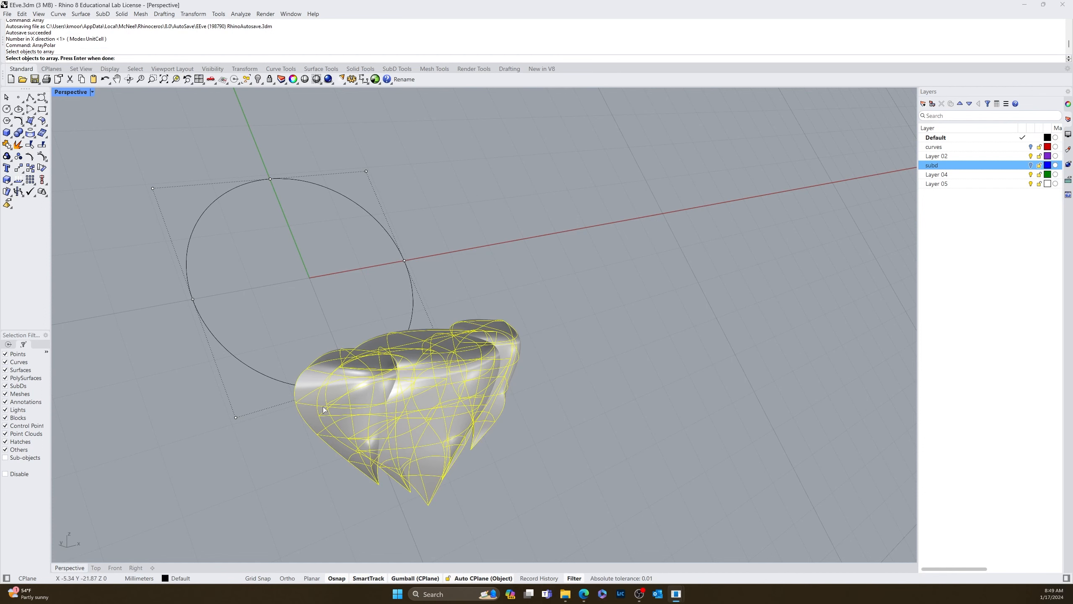
pyautogui.press('Return')
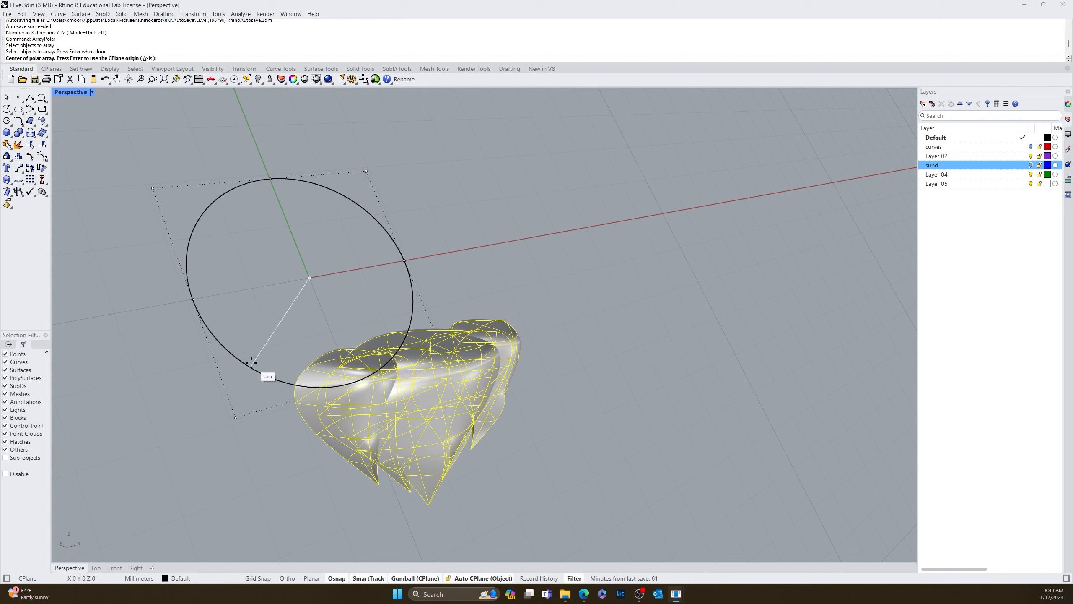
pyautogui.click(8, 345)
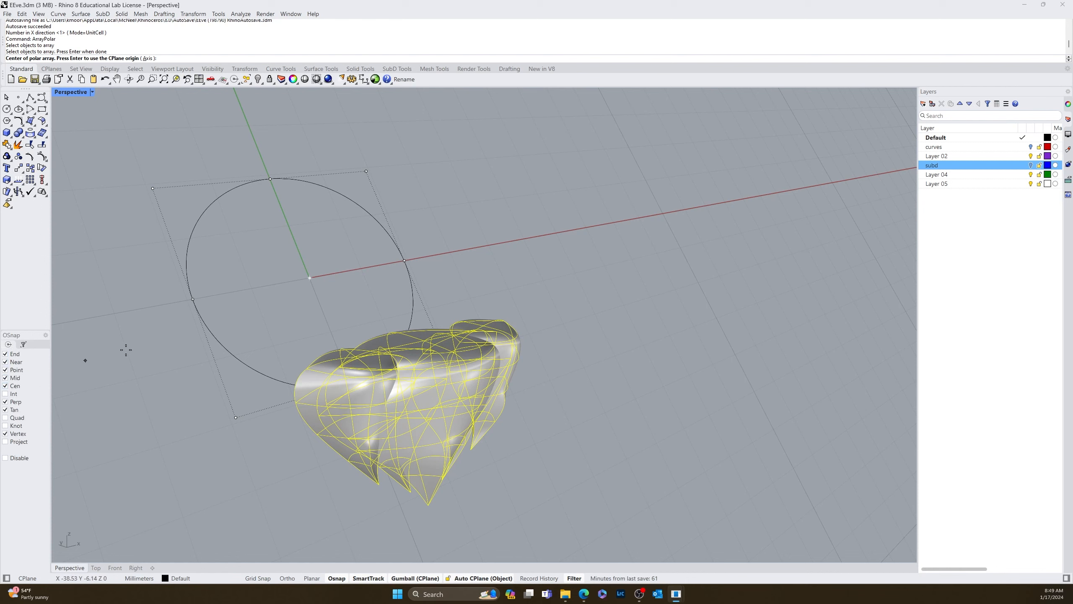
pyautogui.click(237, 356)
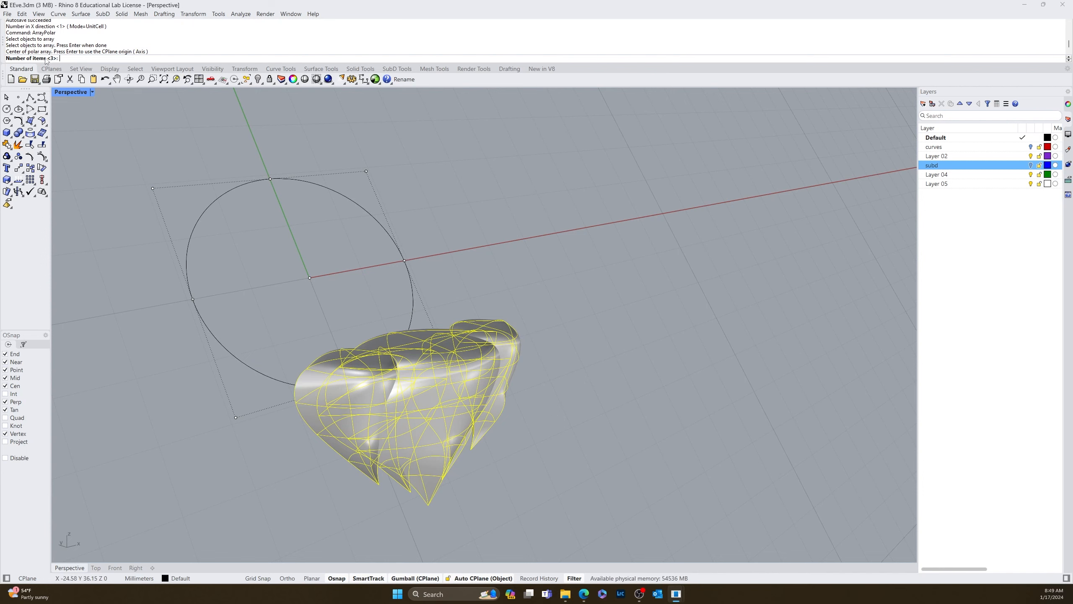
# Step: Set the polar array to 4 items over a full 360 degrees, taking the first reference point on the neck circle, and accept it
pyautogui.press('Tab')
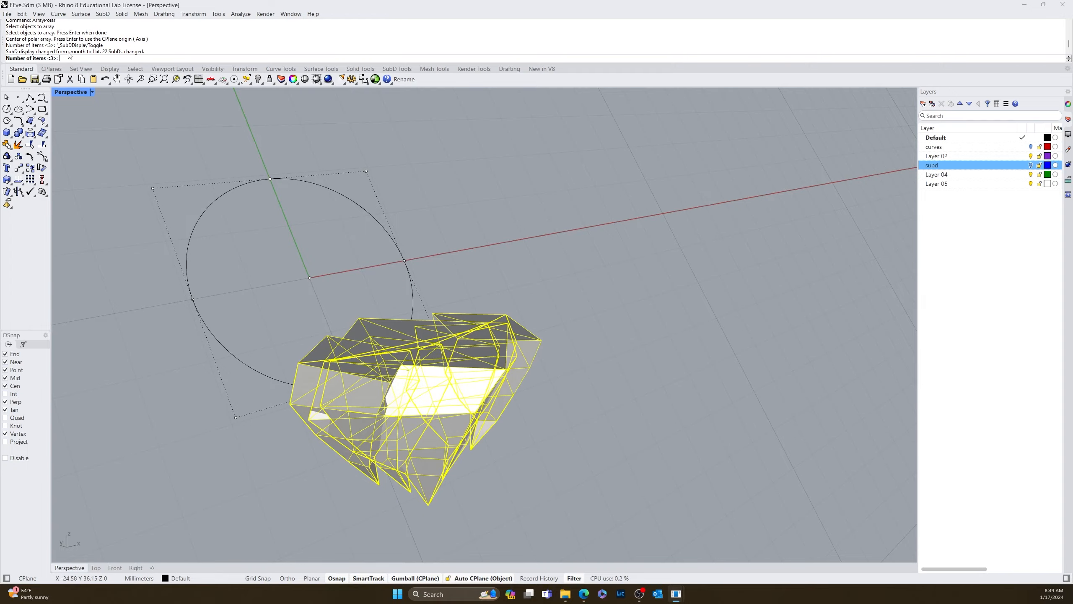
pyautogui.moveTo(321, 369); pyautogui.dragTo(434, 402, button='right')
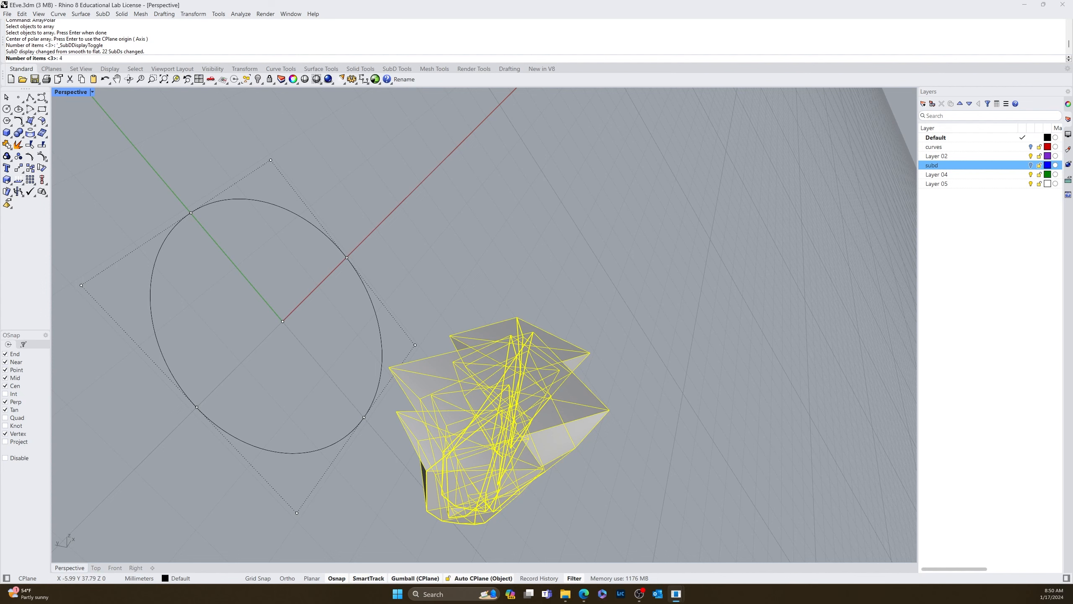
pyautogui.press('Return')
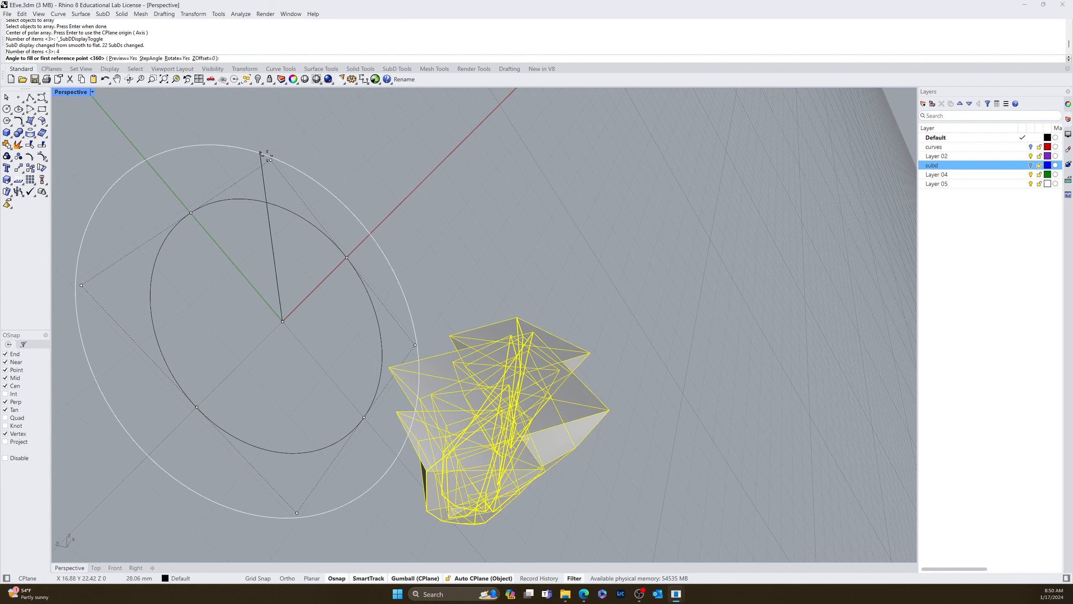
pyautogui.click(346, 257)
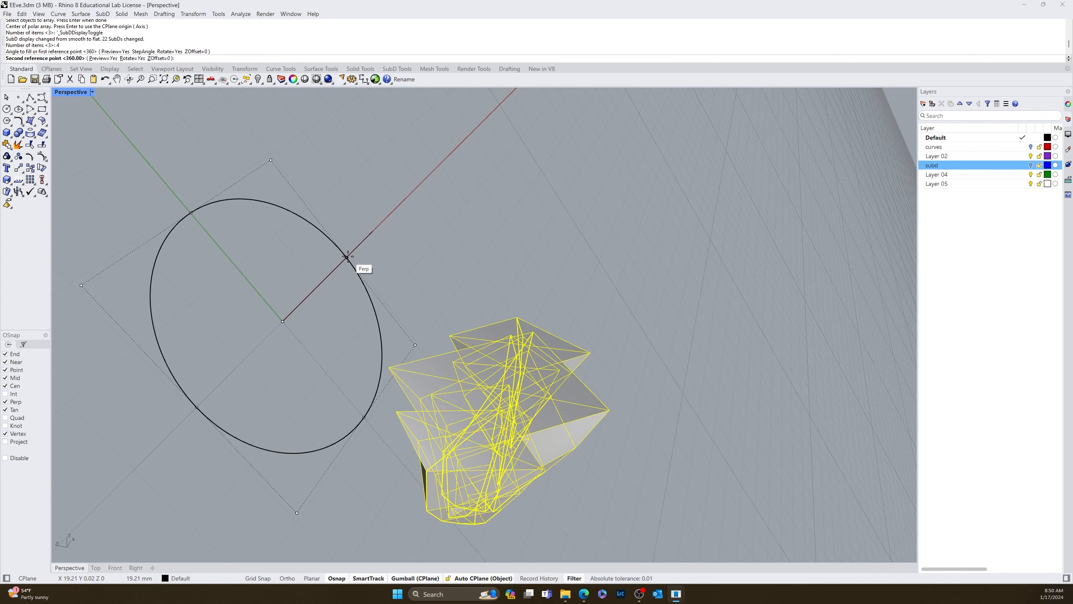
pyautogui.press('Return')
pyautogui.press('Return')
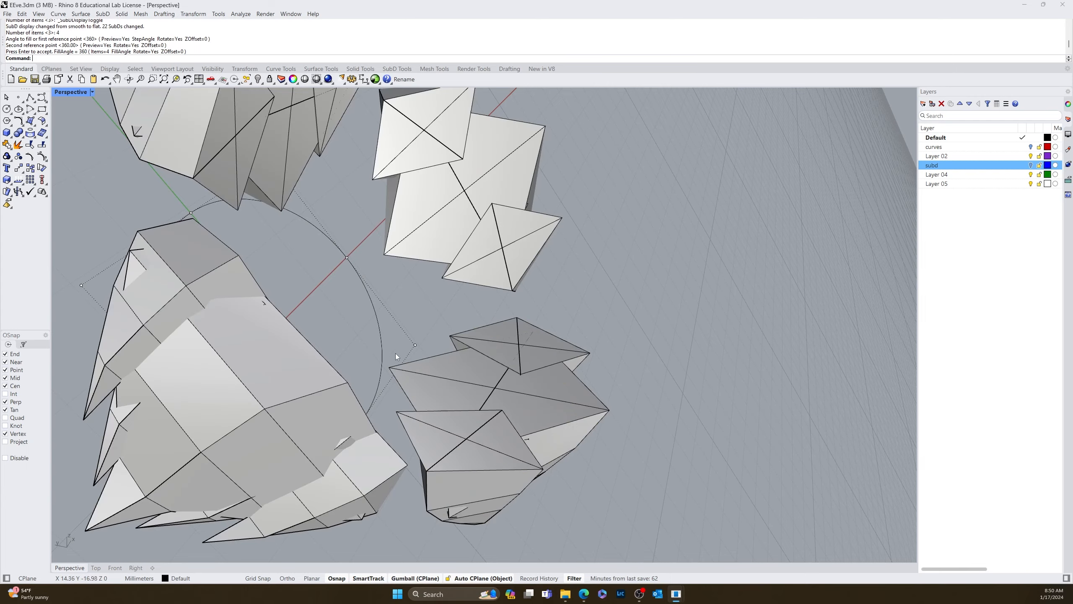
# Step: Switch the SubD display to smooth and check how the arrayed tuft clusters sit around the neck circle
pyautogui.scroll(-5, 395, 350)
pyautogui.press('Tab')
pyautogui.moveTo(421, 422)
pyautogui.mouseDown(button='right')
pyautogui.moveTo(376, 412)
pyautogui.moveTo(346, 372)
pyautogui.moveTo(479, 329)
pyautogui.moveTo(398, 431)
pyautogui.moveTo(431, 396)
pyautogui.moveTo(540, 396)
pyautogui.moveTo(561, 421)
pyautogui.moveTo(486, 420)
pyautogui.moveTo(462, 392)
pyautogui.moveTo(393, 434)
pyautogui.moveTo(406, 436)
pyautogui.mouseUp(button='right')
pyautogui.scroll(3, 379, 338)
pyautogui.scroll(-3, 371, 344)
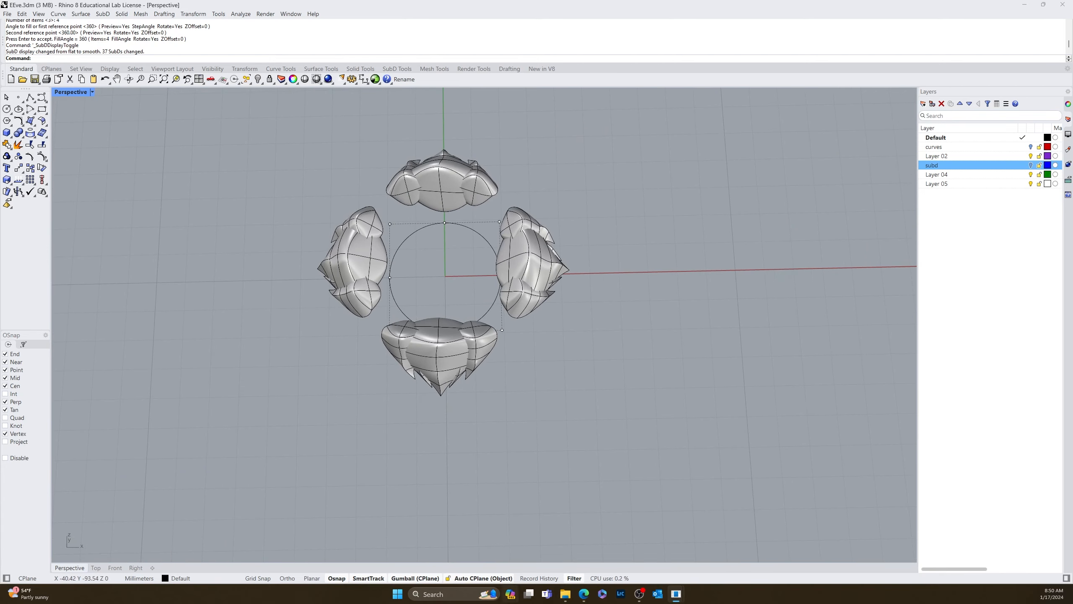
# Step: Turn off Auto CPlane and undo the polar array, keeping the neck circle and the tuft cluster isolated
pyautogui.click(483, 578)
pyautogui.moveTo(425, 438); pyautogui.dragTo(587, 390, button='right')
pyautogui.hotkey('ctrl', 'z')
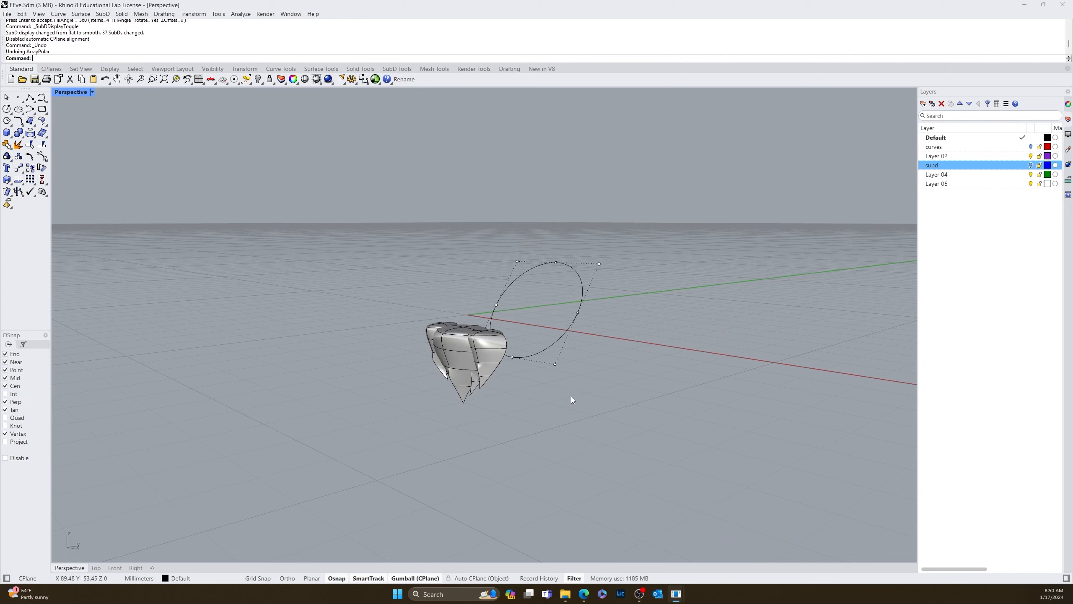
pyautogui.hotkey('ctrl', 'z')
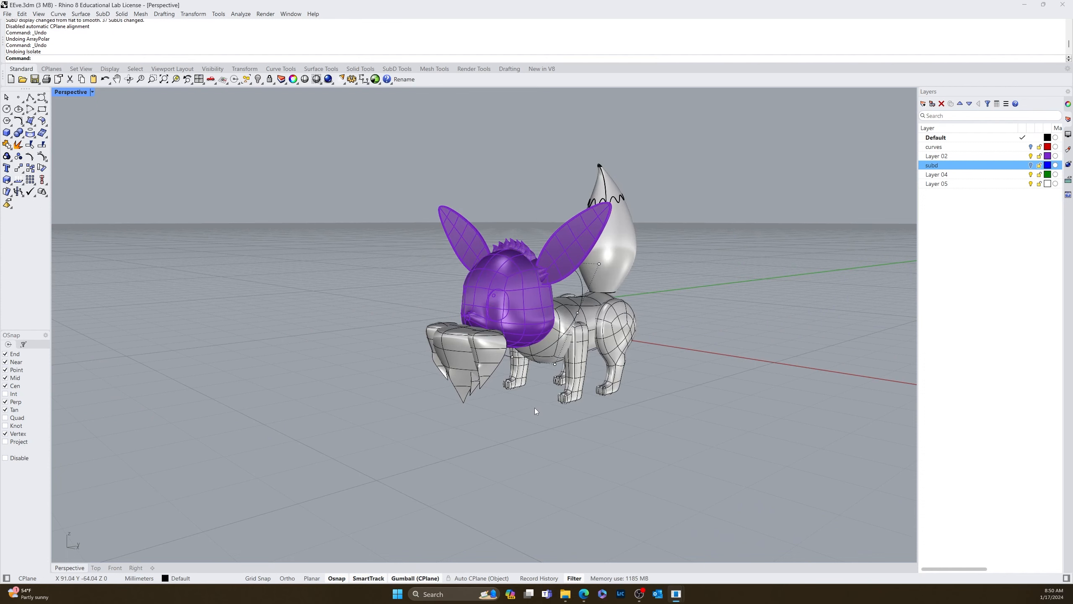
pyautogui.click(22, 13)
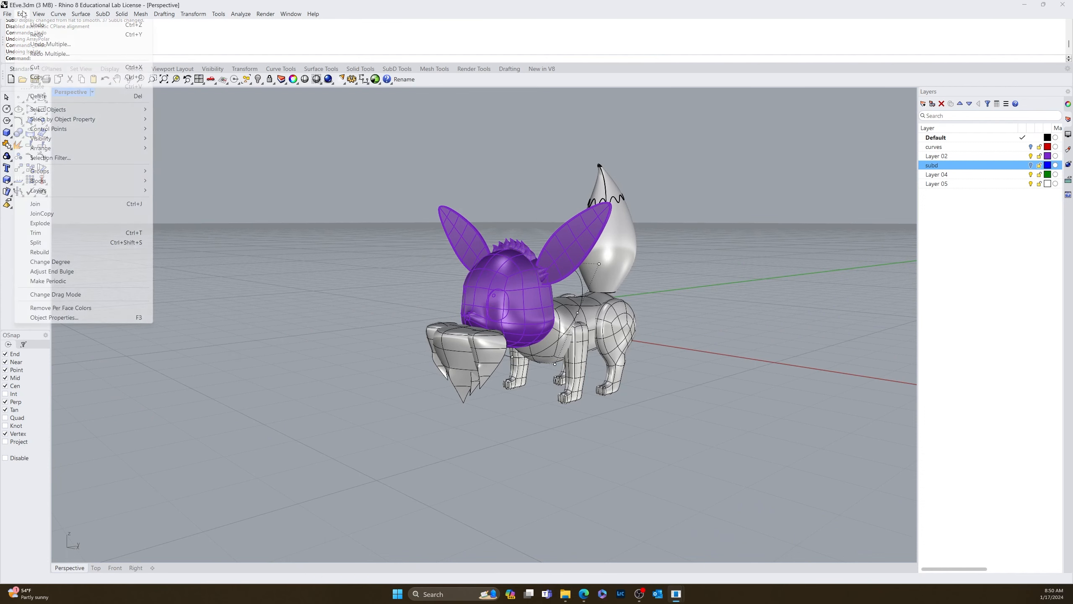
pyautogui.click(44, 36)
# Step: Move the tuft cluster along the Y axis until it sits against the lower edge of the neck circle
pyautogui.moveTo(353, 333); pyautogui.dragTo(685, 367, button='right')
pyautogui.moveTo(584, 283); pyautogui.dragTo(457, 407)
pyautogui.moveTo(458, 407); pyautogui.dragTo(439, 425, button='right')
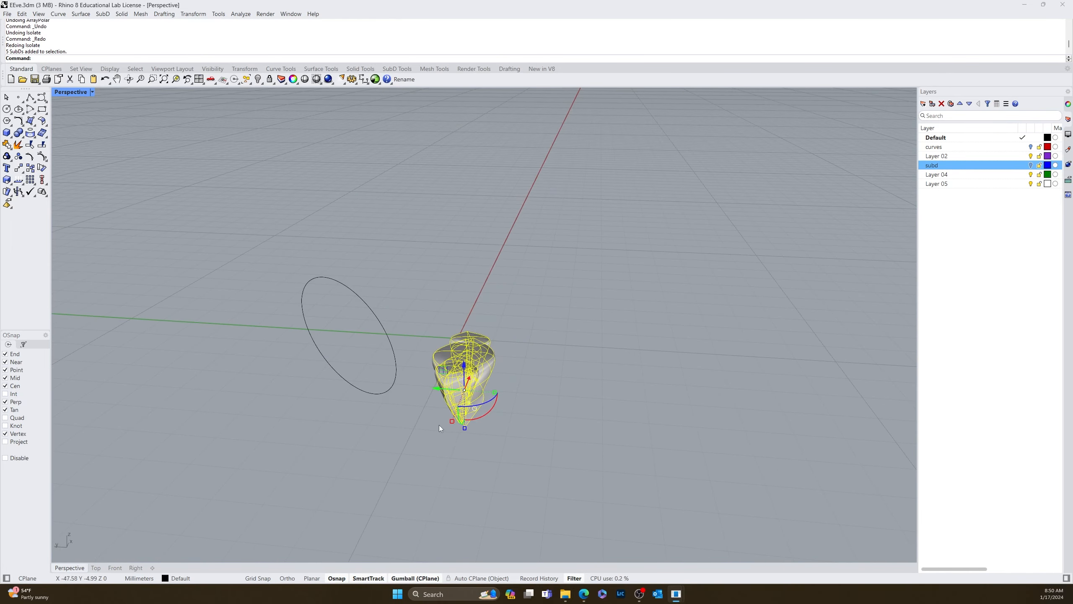
pyautogui.moveTo(436, 390); pyautogui.dragTo(363, 389)
pyautogui.moveTo(472, 388); pyautogui.dragTo(412, 347, button='right')
pyautogui.moveTo(342, 377); pyautogui.dragTo(471, 426, button='right')
pyautogui.click(479, 394)
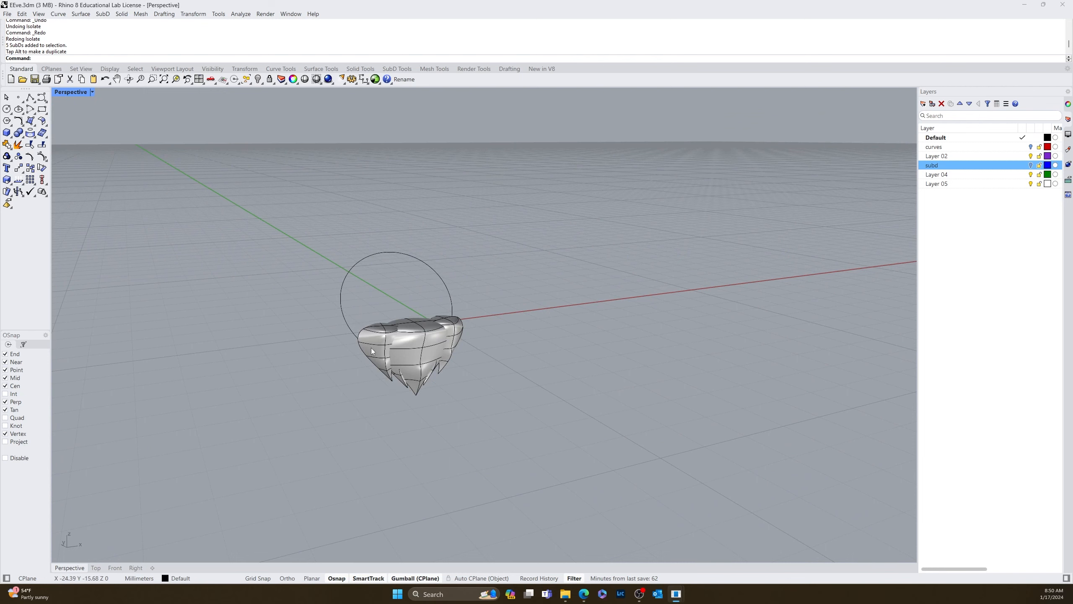
# Step: Turn on Auto CPlane and align the construction plane to the neck circle
pyautogui.click(465, 576)
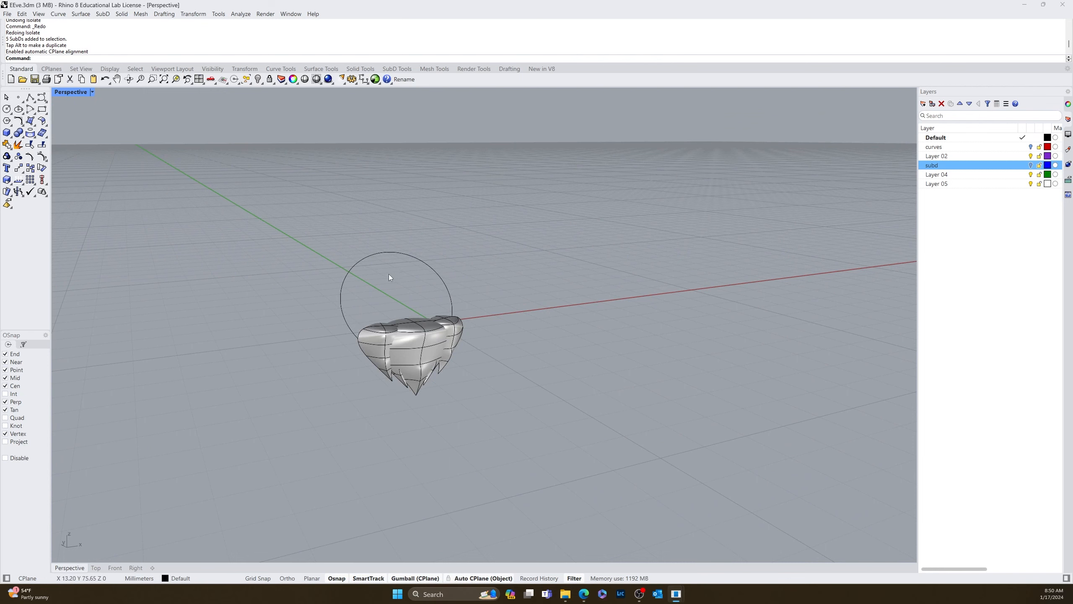
pyautogui.click(339, 294)
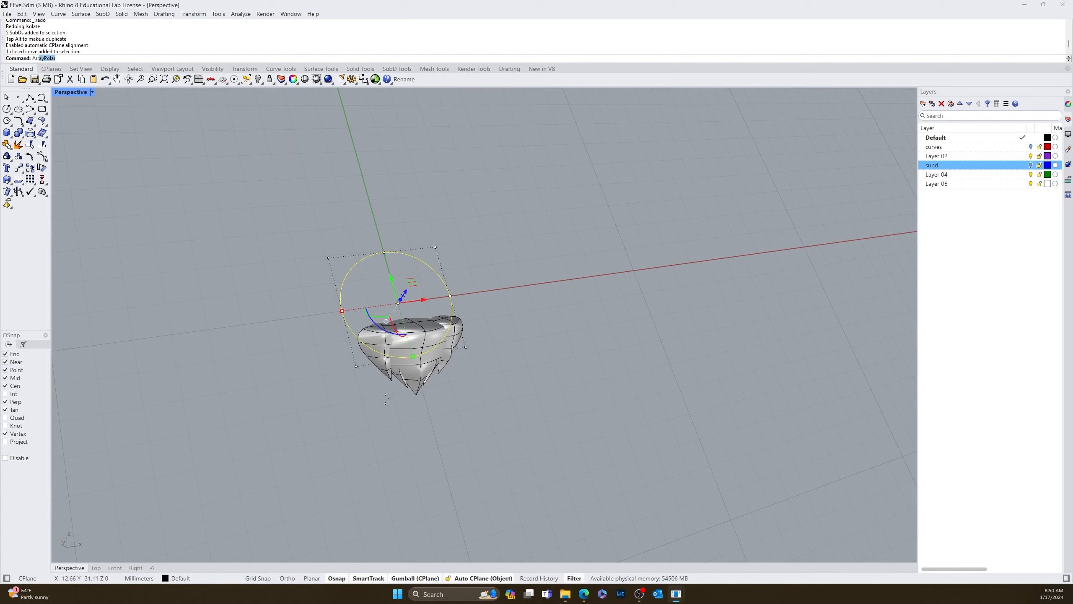
pyautogui.press('Return')
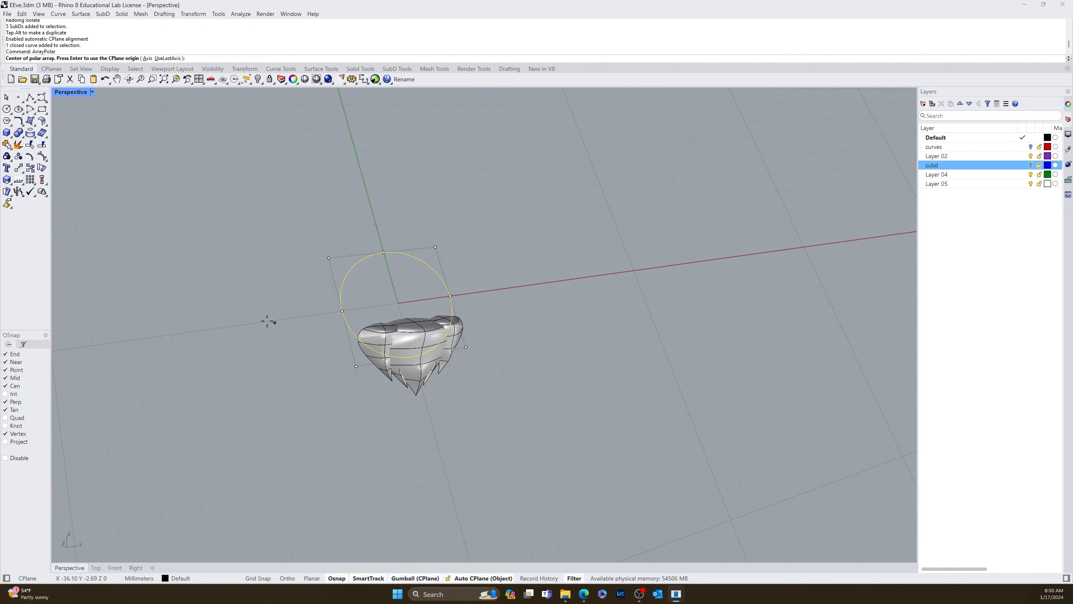
pyautogui.click(433, 369)
pyautogui.press('Escape')
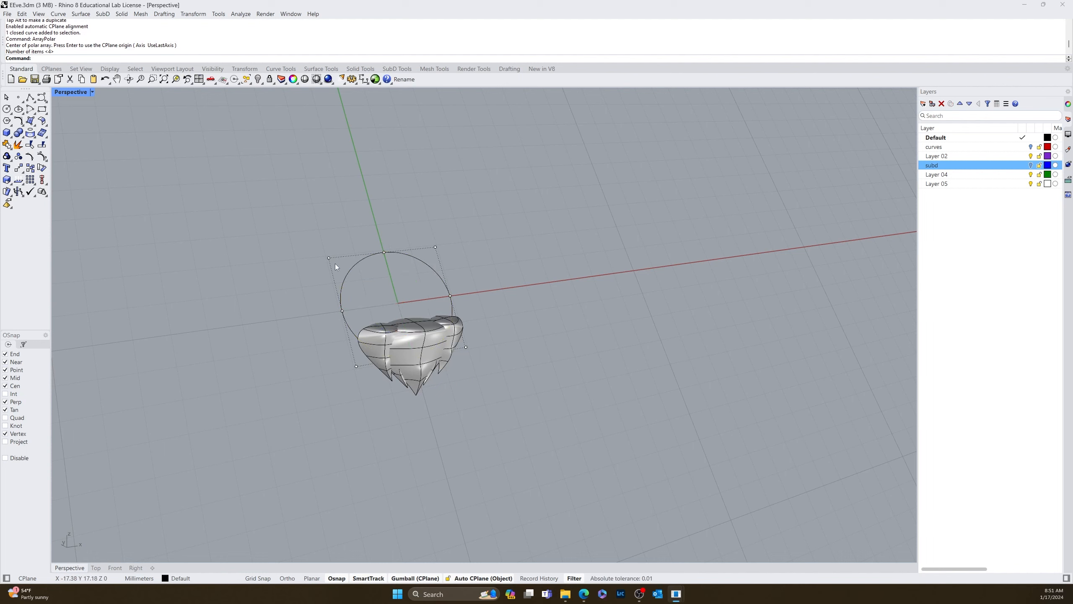
# Step: Polar-array the tuft cluster about the neck circle's centre with 4 items over 360 degrees, taking the first reference point on the circle
pyautogui.press('Return')
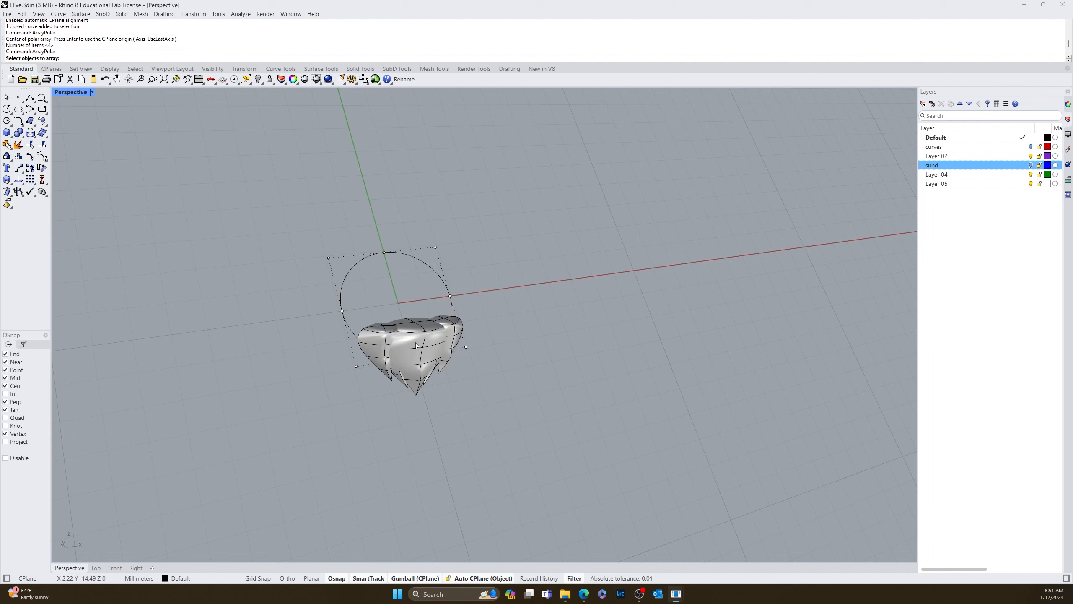
pyautogui.click(416, 345)
pyautogui.press('Return')
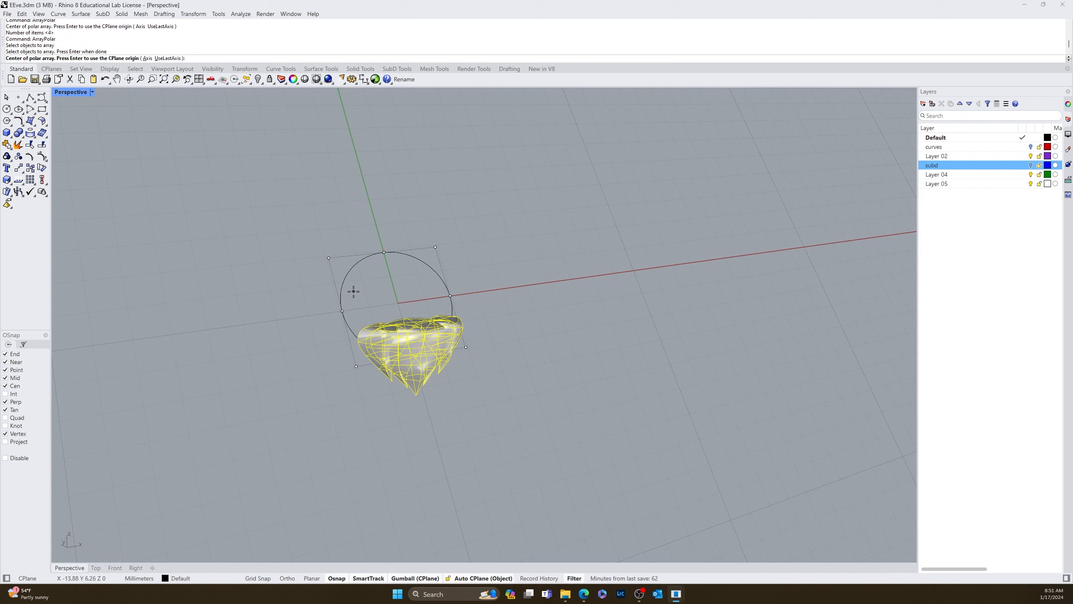
pyautogui.click(356, 324)
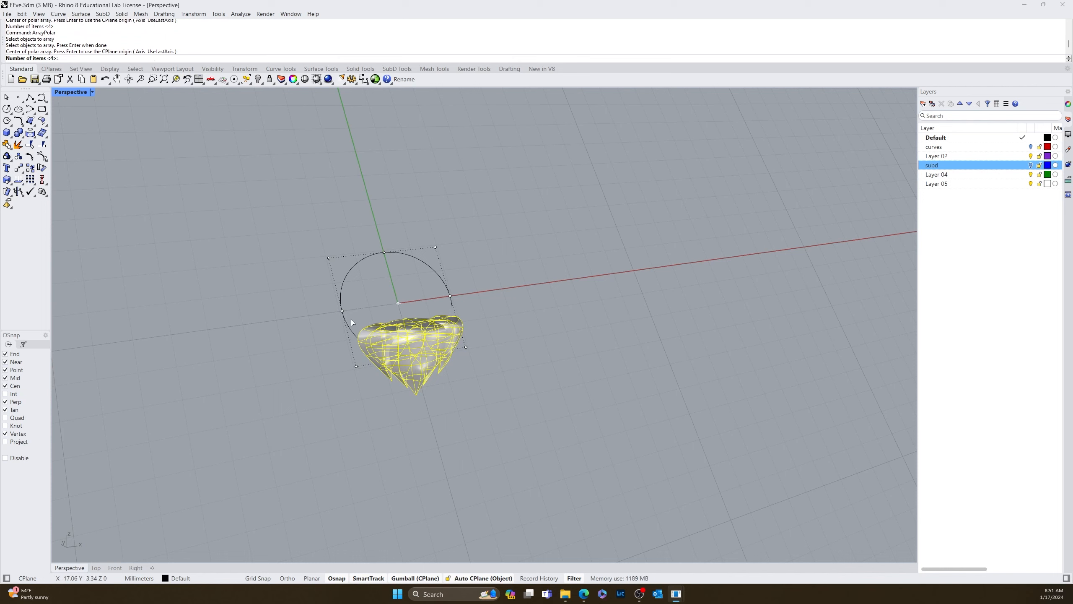
pyautogui.press('Return')
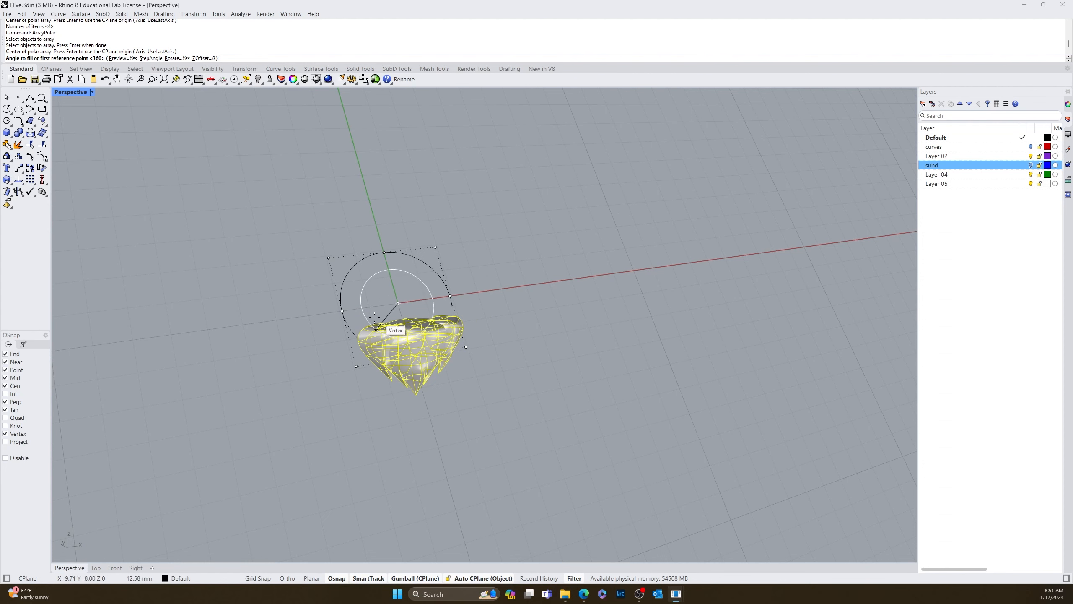
pyautogui.click(342, 311)
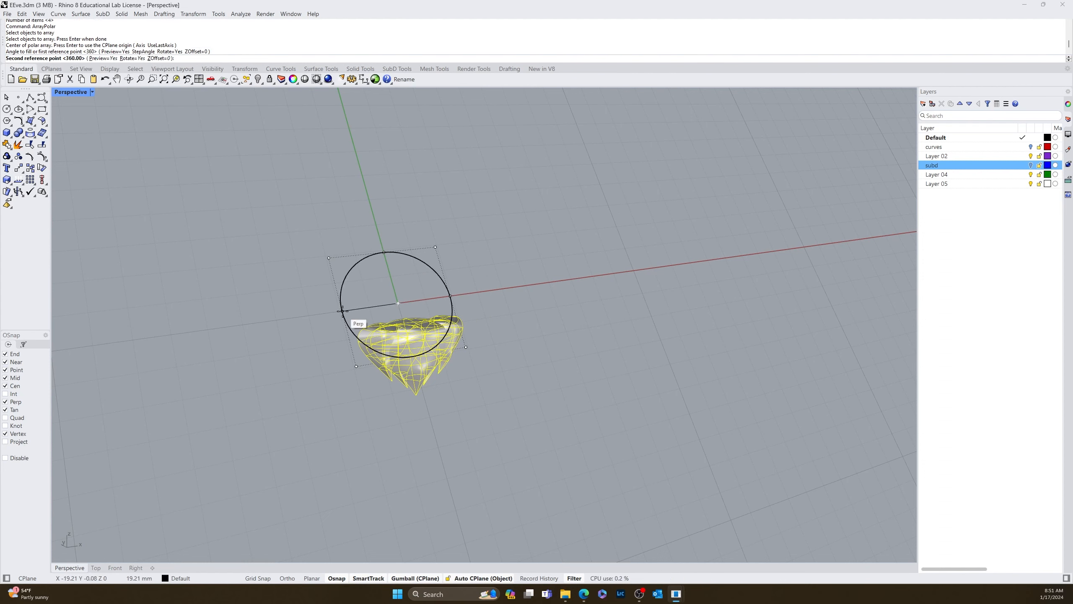
pyautogui.press('Return')
pyautogui.press('Return')
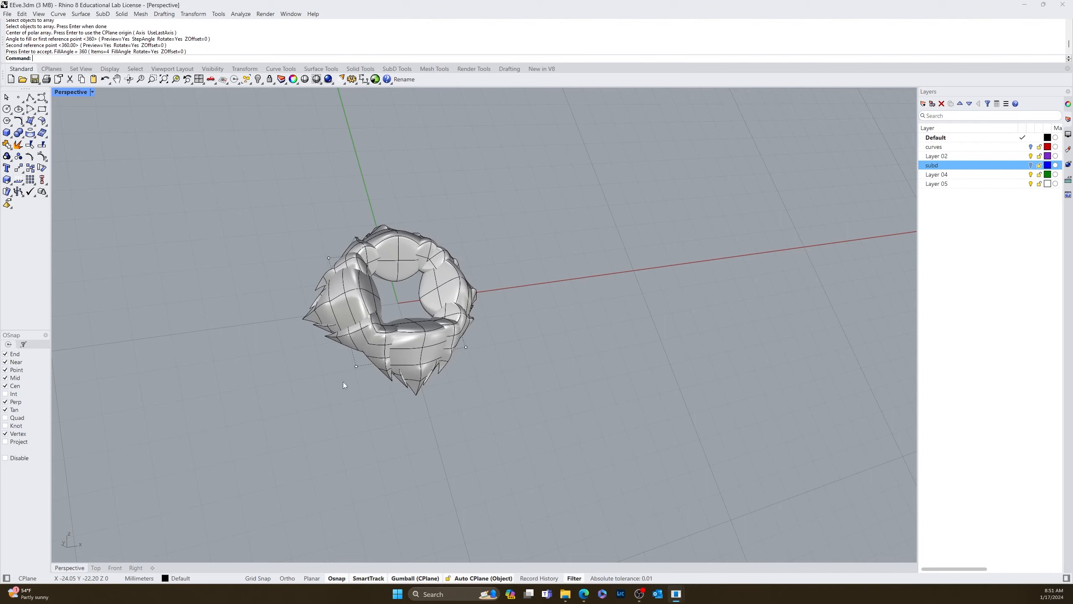
# Step: Turn off Auto CPlane and show the hidden parts of the creature again
pyautogui.moveTo(357, 417); pyautogui.dragTo(418, 448, button='right')
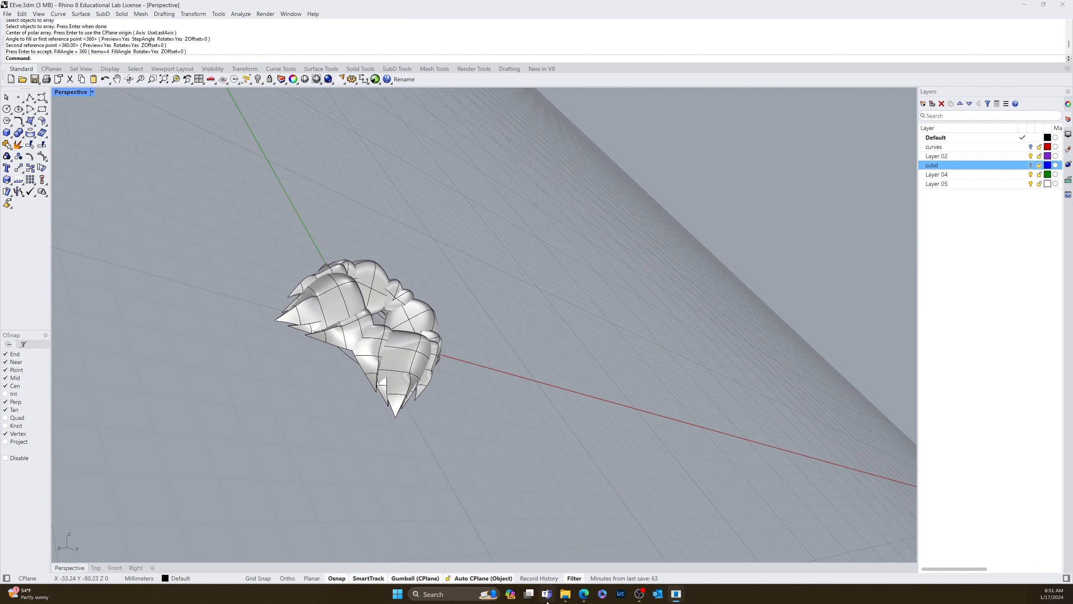
pyautogui.click(475, 578)
pyautogui.moveTo(386, 489); pyautogui.dragTo(374, 507, button='right')
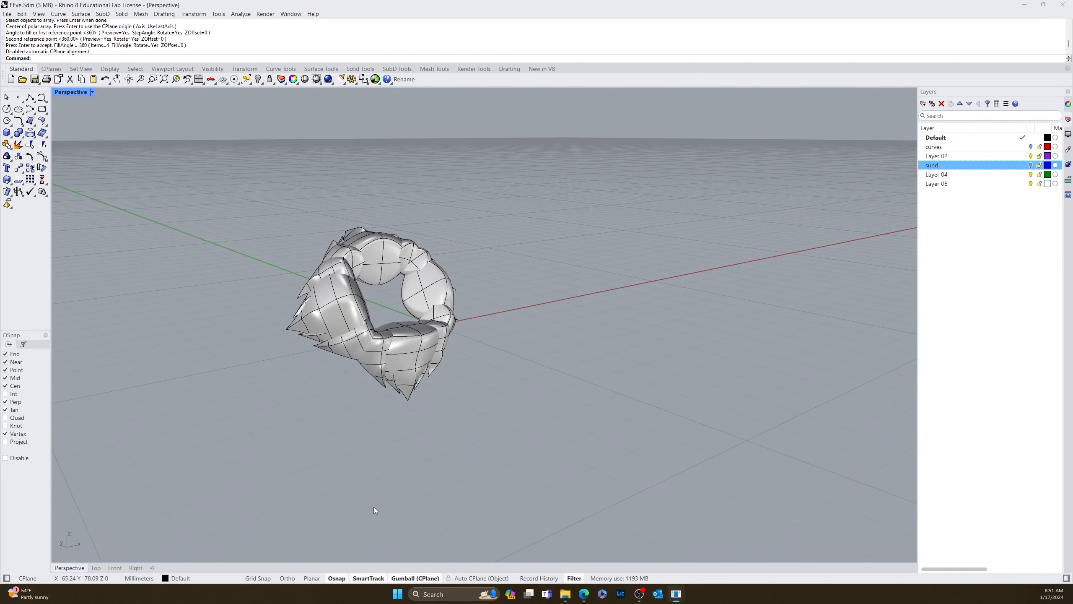
pyautogui.middleClick(249, 205)
pyautogui.click(238, 194)
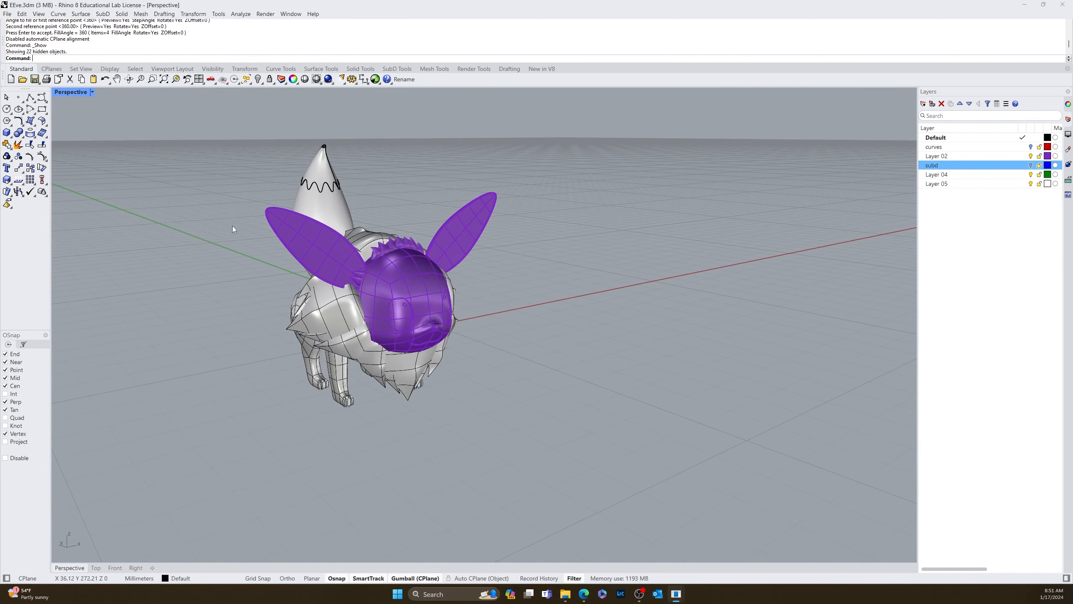
pyautogui.moveTo(233, 225); pyautogui.dragTo(338, 341, button='right')
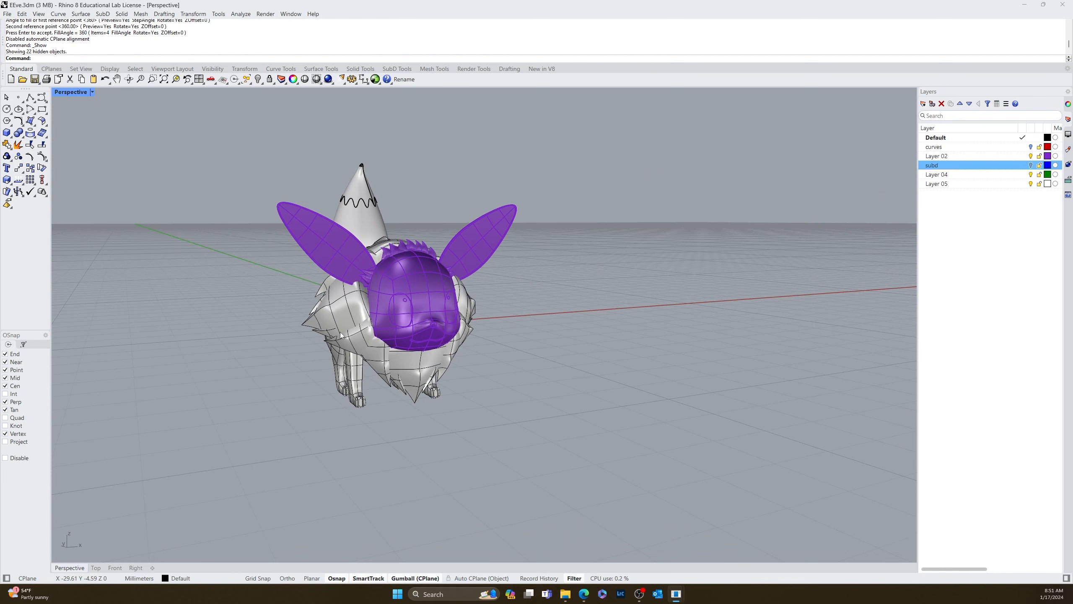
# Step: Scale down one of the collar's side tuft clusters uniformly beside the head
pyautogui.click(354, 326)
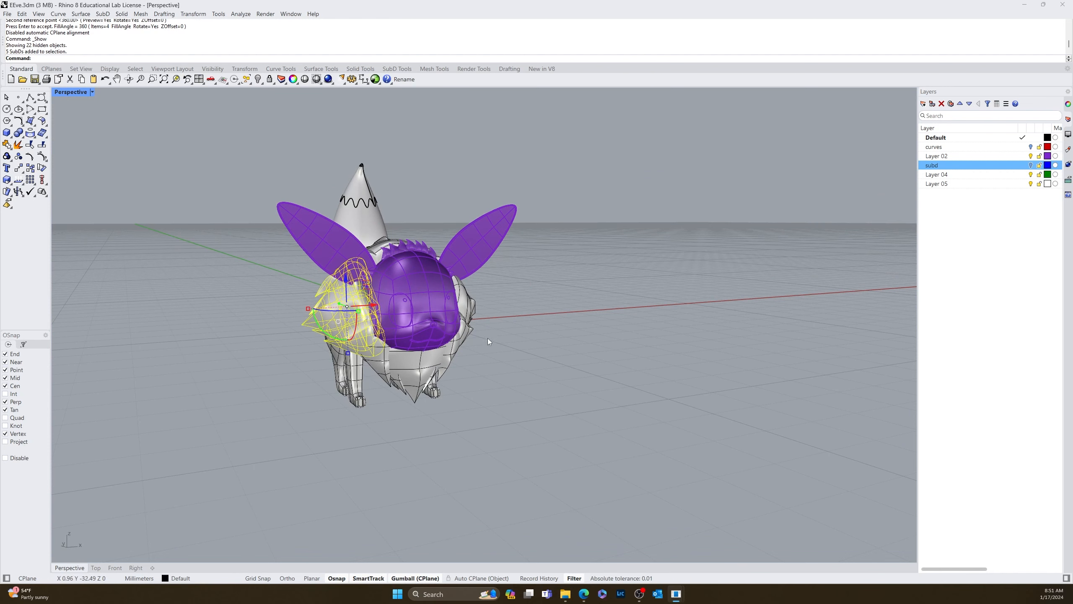
pyautogui.keyDown('shift'); pyautogui.click(461, 315); pyautogui.keyUp('shift')
pyautogui.moveTo(363, 328); pyautogui.dragTo(328, 352, button='right')
pyautogui.click(328, 353)
pyautogui.click(338, 312)
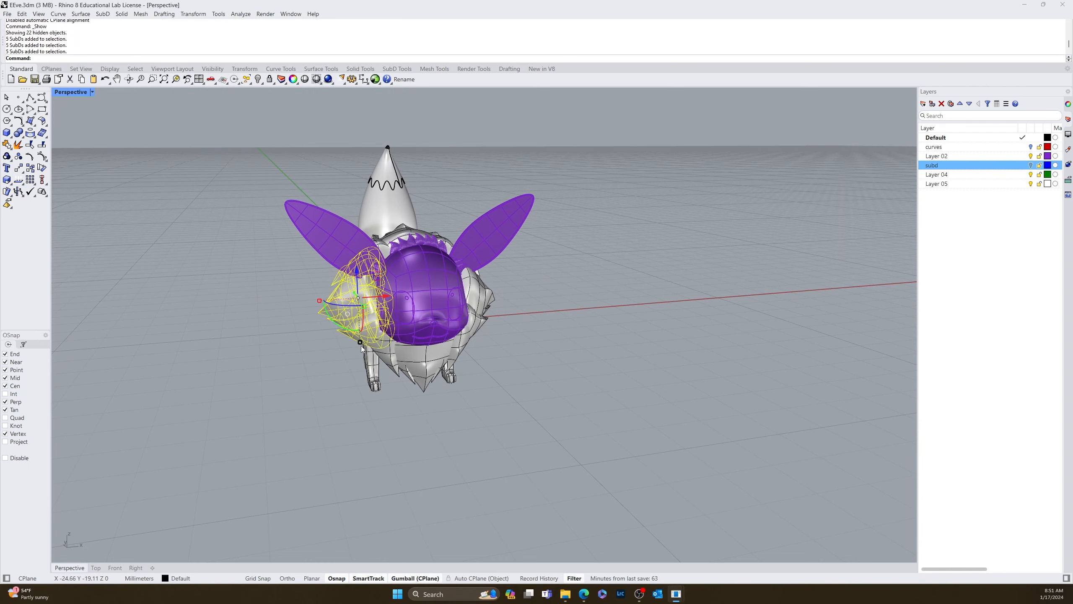
pyautogui.keyDown('shift'); pyautogui.moveTo(360, 342); pyautogui.dragTo(359, 330); pyautogui.keyUp('shift')
pyautogui.click(566, 374)
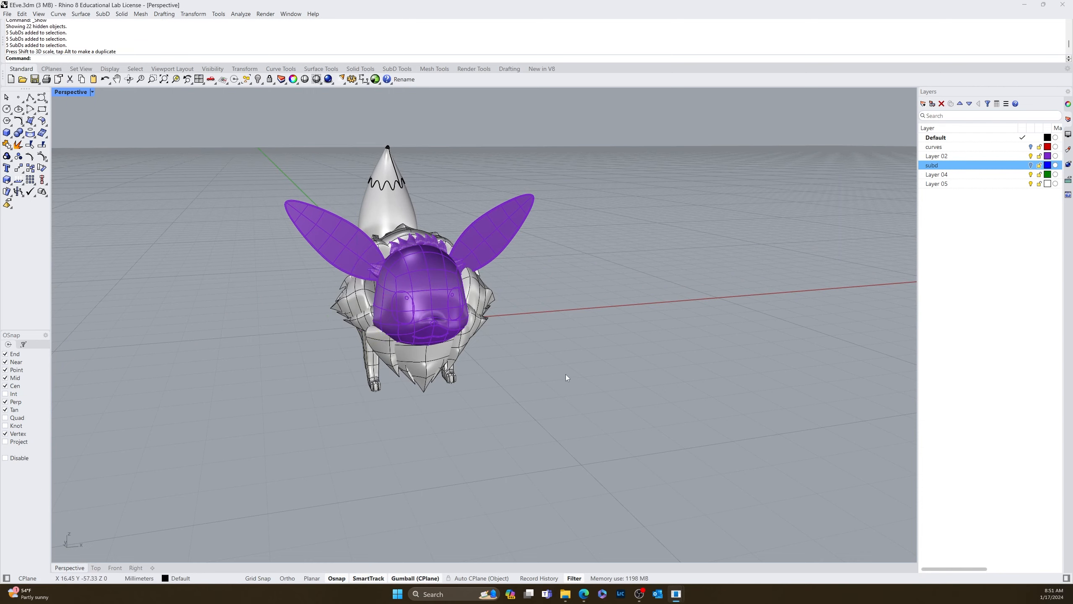
# Step: Delete the unscaled tuft cluster on the opposite side of the neck
pyautogui.moveTo(565, 374); pyautogui.dragTo(505, 362, button='right')
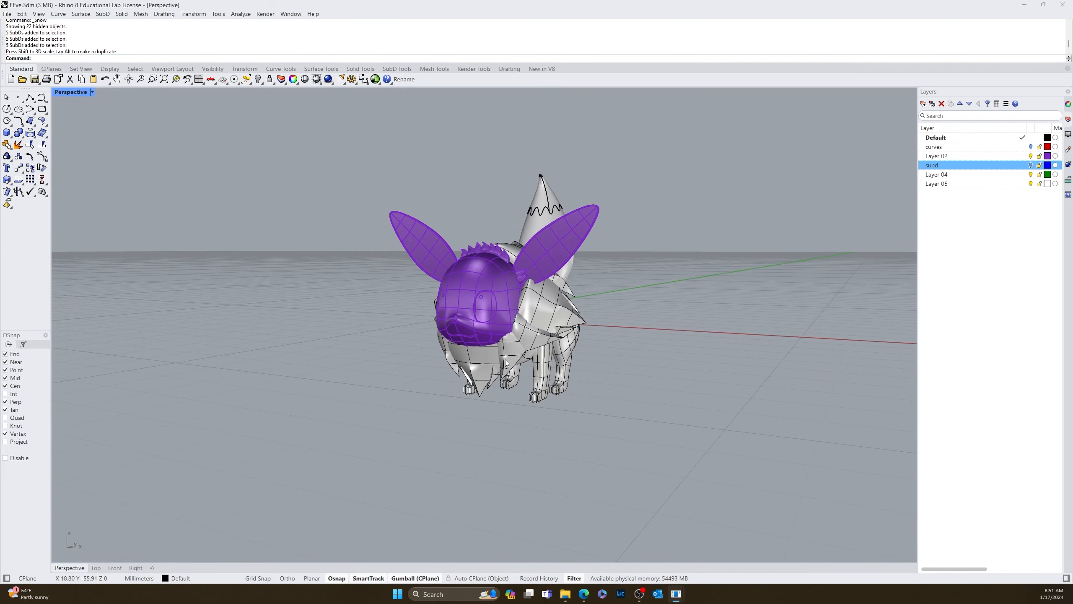
pyautogui.click(552, 320)
pyautogui.press('Delete')
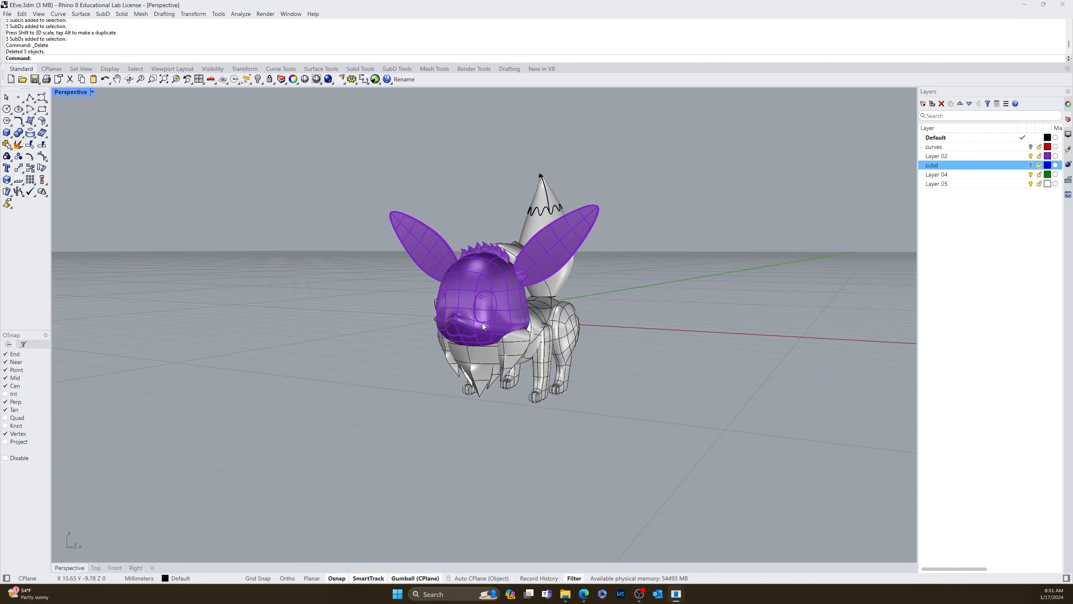
# Step: Rotate the remaining side tuft cluster in side view so its tips sweep back over the shoulder
pyautogui.moveTo(483, 325); pyautogui.dragTo(472, 410, button='right')
pyautogui.click(456, 352)
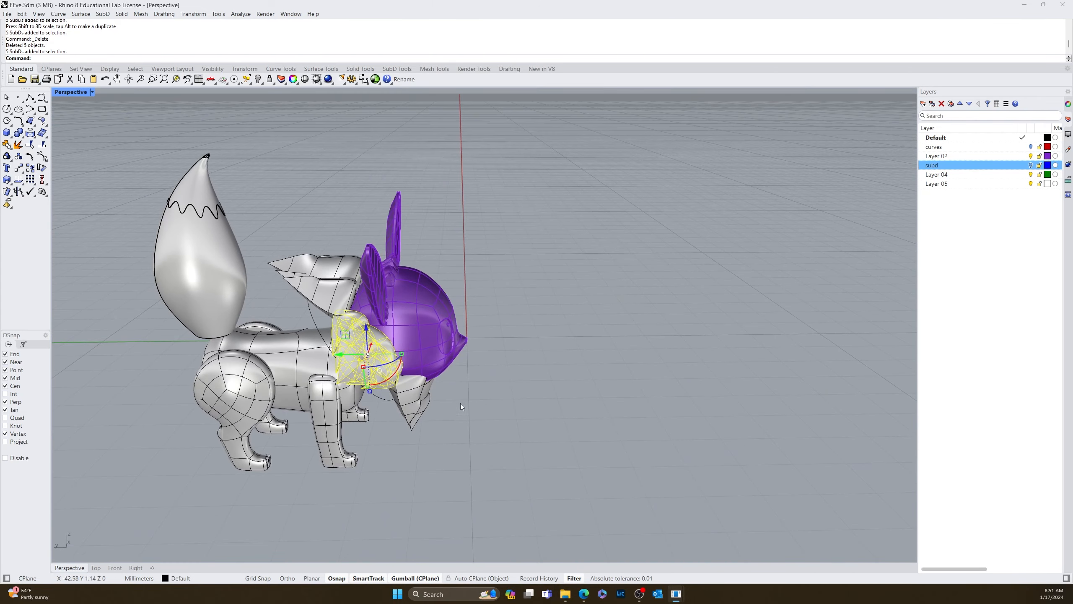
pyautogui.moveTo(395, 378); pyautogui.dragTo(356, 371)
pyautogui.moveTo(355, 371); pyautogui.dragTo(318, 313, button='right')
pyautogui.press('Escape')
# Step: Tilt the side tuft cluster in front view and shift it against the side of the neck
pyautogui.click(345, 333)
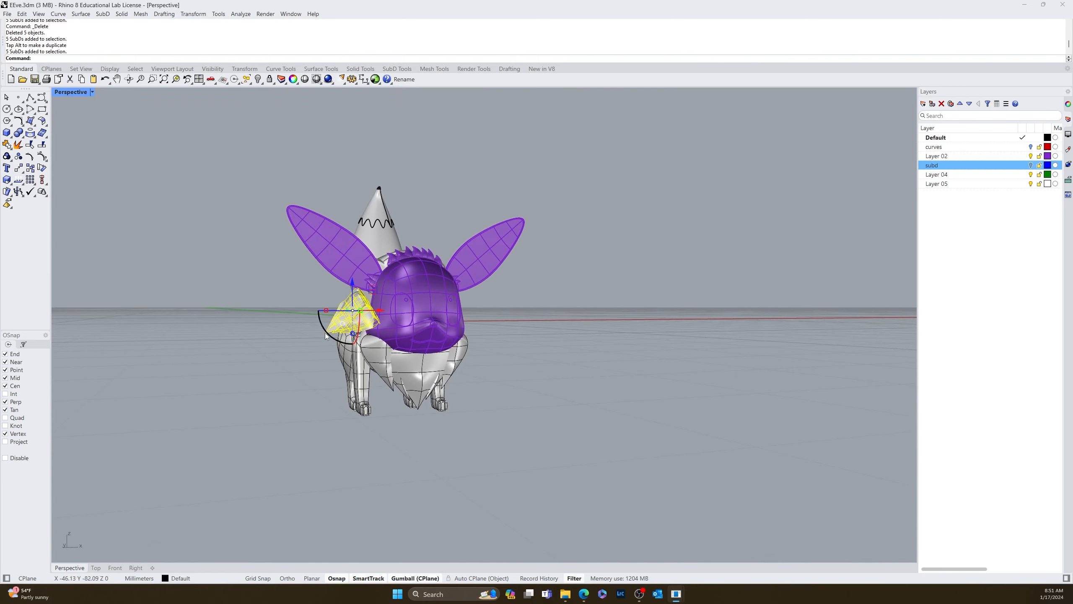
pyautogui.moveTo(326, 331); pyautogui.dragTo(332, 351)
pyautogui.moveTo(315, 355); pyautogui.dragTo(342, 334, button='right')
pyautogui.moveTo(344, 317)
pyautogui.mouseDown()
pyautogui.moveTo(343, 336)
pyautogui.moveTo(347, 323)
pyautogui.moveTo(333, 334)
pyautogui.mouseUp()
pyautogui.click(285, 427)
# Step: Fine-tune the side tuft cluster's placement over the shoulder in side view
pyautogui.click(319, 346)
pyautogui.click(347, 458)
pyautogui.moveTo(347, 457); pyautogui.dragTo(318, 422, button='right')
pyautogui.click(350, 343)
pyautogui.moveTo(349, 343); pyautogui.dragTo(388, 392, button='right')
pyautogui.moveTo(365, 391); pyautogui.dragTo(338, 394)
pyautogui.click(477, 457)
# Step: Reposition the front tuft cluster under the chin and rotate it so its tips sweep back toward the chest
pyautogui.moveTo(477, 456); pyautogui.dragTo(397, 401, button='right')
pyautogui.click(415, 383)
pyautogui.moveTo(410, 345); pyautogui.dragTo(410, 355)
pyautogui.moveTo(410, 357); pyautogui.dragTo(370, 402, button='right')
pyautogui.moveTo(382, 393); pyautogui.dragTo(409, 420)
pyautogui.click(549, 454)
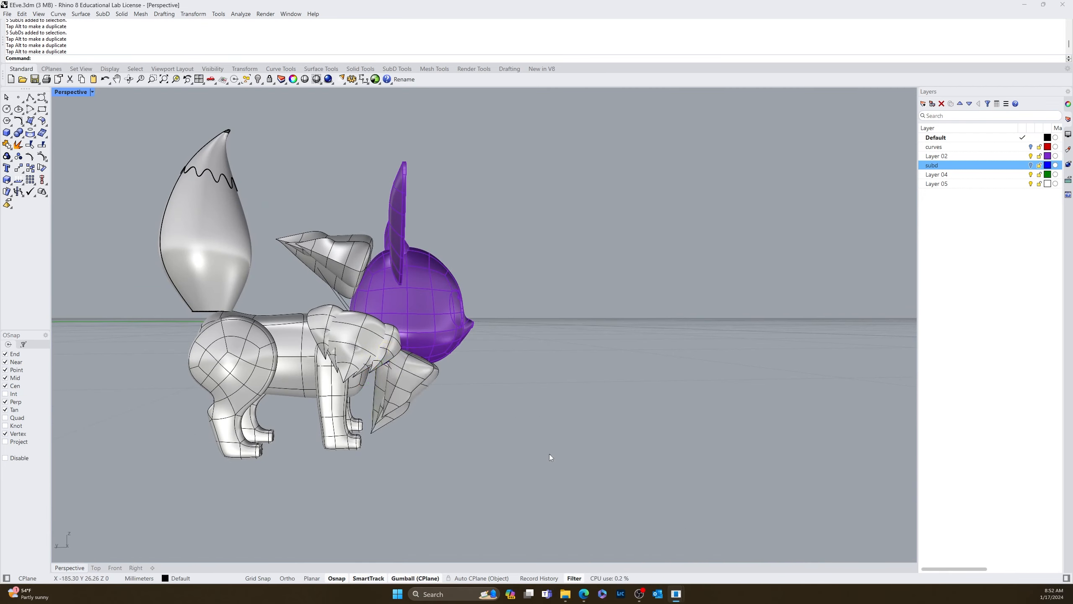
# Step: Scale down the top tuft cluster and move it down onto the back of the neck
pyautogui.moveTo(549, 455); pyautogui.dragTo(600, 419, button='right')
pyautogui.click(659, 338)
pyautogui.moveTo(696, 336); pyautogui.dragTo(681, 341)
pyautogui.moveTo(680, 341); pyautogui.dragTo(608, 253, button='right')
pyautogui.click(493, 421)
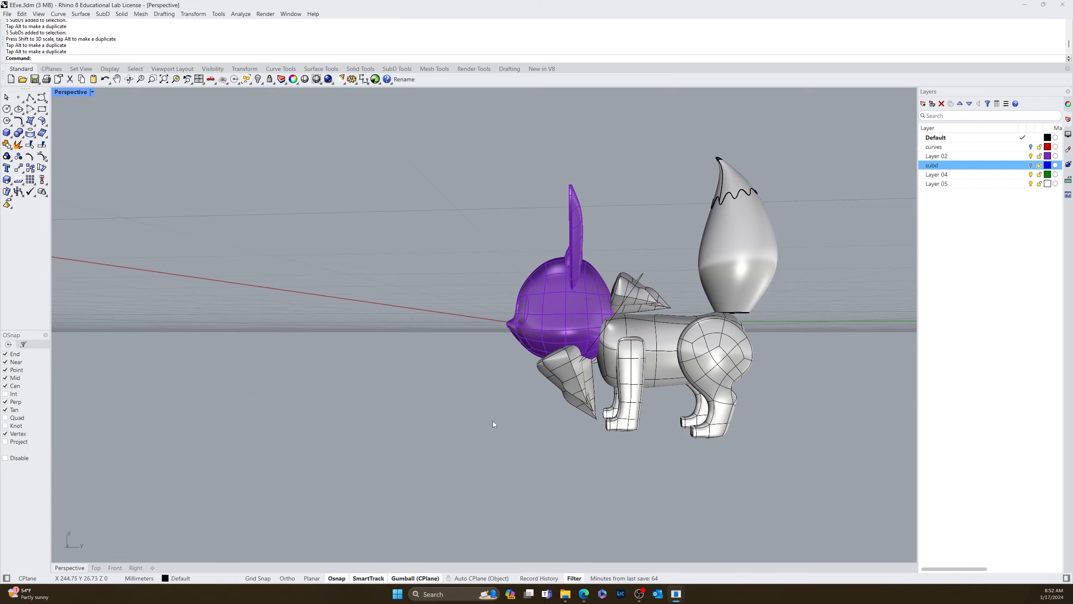
# Step: Select the inner SubD faces of the top tuft cluster and move them to reshape its fit behind the head
pyautogui.moveTo(494, 422); pyautogui.dragTo(549, 461, button='right')
pyautogui.click(609, 279)
pyautogui.press('Escape')
pyautogui.moveTo(626, 268); pyautogui.dragTo(545, 364, button='right')
pyautogui.scroll(4, 491, 215)
pyautogui.keyDown('ctrl'); pyautogui.keyDown('shift'); pyautogui.click(440, 176); pyautogui.keyUp('shift'); pyautogui.keyUp('ctrl')
pyautogui.keyDown('ctrl'); pyautogui.keyDown('shift'); pyautogui.click(432, 196); pyautogui.keyUp('shift'); pyautogui.keyUp('ctrl')
pyautogui.scroll(4, 439, 205)
pyautogui.keyDown('ctrl'); pyautogui.keyDown('shift'); pyautogui.click(685, 250); pyautogui.keyUp('shift'); pyautogui.keyUp('ctrl')
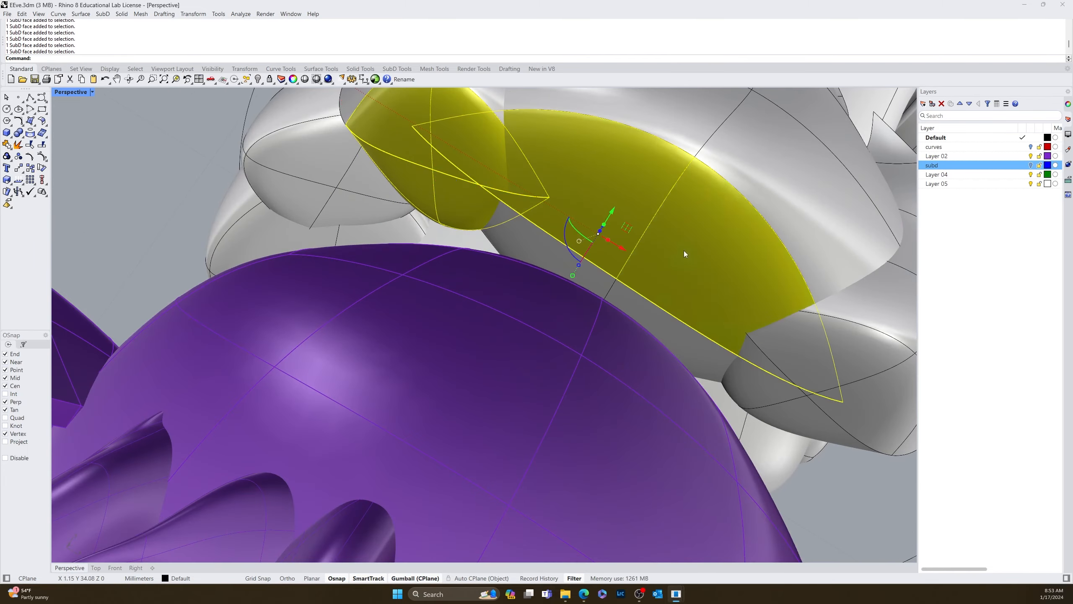
pyautogui.keyDown('ctrl'); pyautogui.keyDown('shift'); pyautogui.click(782, 355); pyautogui.keyUp('shift'); pyautogui.keyUp('ctrl')
pyautogui.scroll(-8, 749, 400)
pyautogui.moveTo(749, 400); pyautogui.dragTo(630, 393, button='right')
pyautogui.moveTo(626, 393); pyautogui.dragTo(608, 432)
pyautogui.press('Escape')
# Step: Preview the creature in Rendered display mode and return to Shaded
pyautogui.moveTo(608, 432); pyautogui.dragTo(296, 385, button='right')
pyautogui.scroll(-3, 410, 403)
pyautogui.hotkey('ctrl', 'alt', 'r')
pyautogui.moveTo(465, 363); pyautogui.dragTo(499, 363, button='right')
pyautogui.scroll(5, 478, 355)
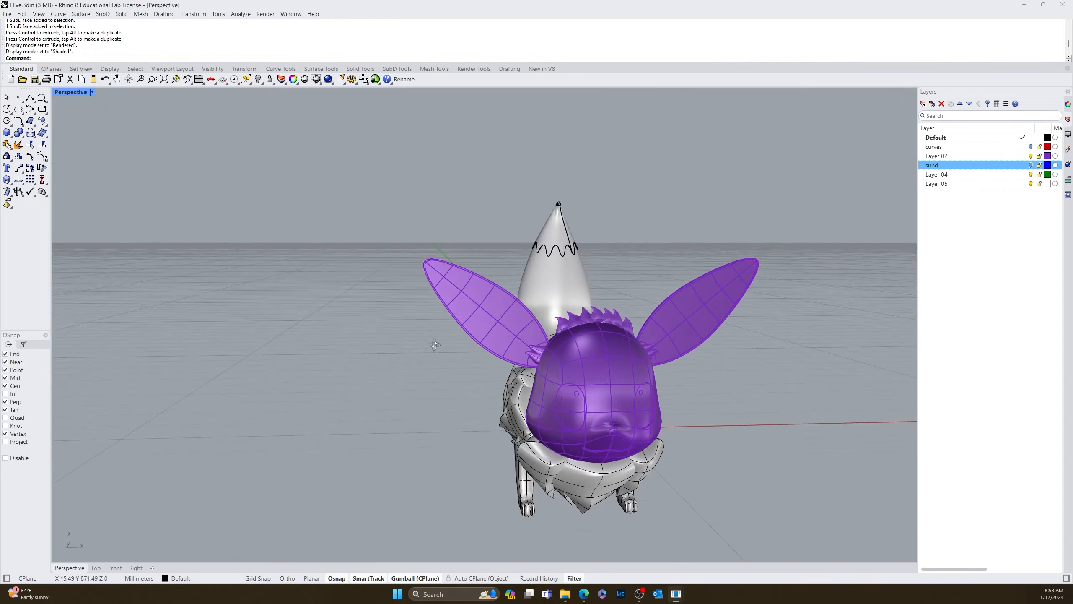
# Step: Shift all the selected collar tufts together to fit the collar around the neck
pyautogui.moveTo(465, 381)
pyautogui.mouseDown(button='right')
pyautogui.moveTo(361, 411)
pyautogui.moveTo(296, 372)
pyautogui.mouseUp(button='right')
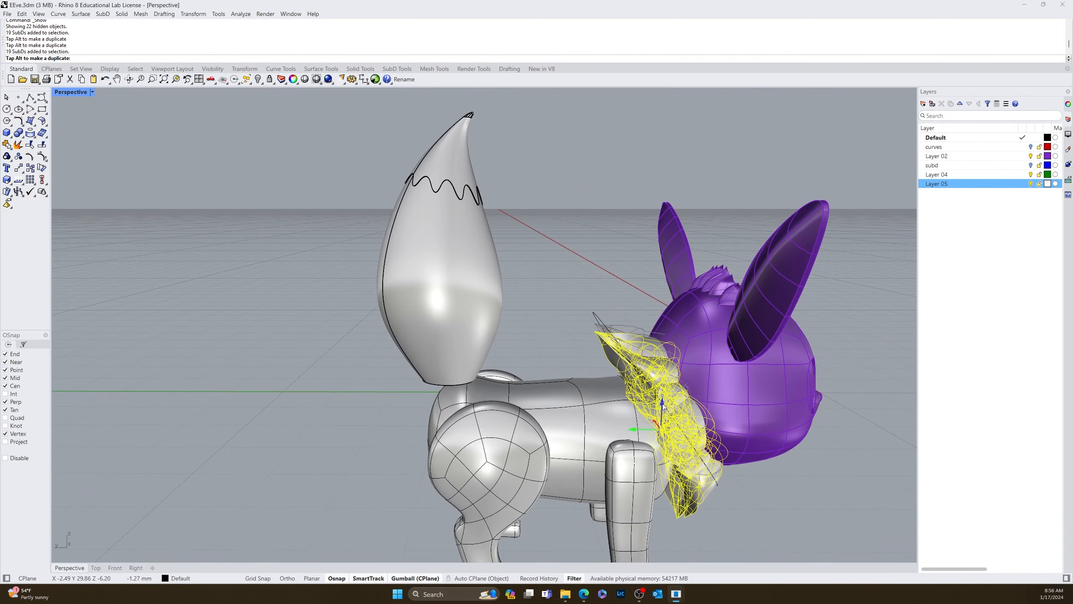
pyautogui.scroll(4, 237, 318)
pyautogui.moveTo(237, 318); pyautogui.dragTo(238, 350, button='right')
pyautogui.click(238, 350)
pyautogui.moveTo(429, 471); pyautogui.dragTo(429, 418, button='right')
# Step: Move the side tuft cluster to refine how it sits between the head and the shoulder
pyautogui.click(270, 389)
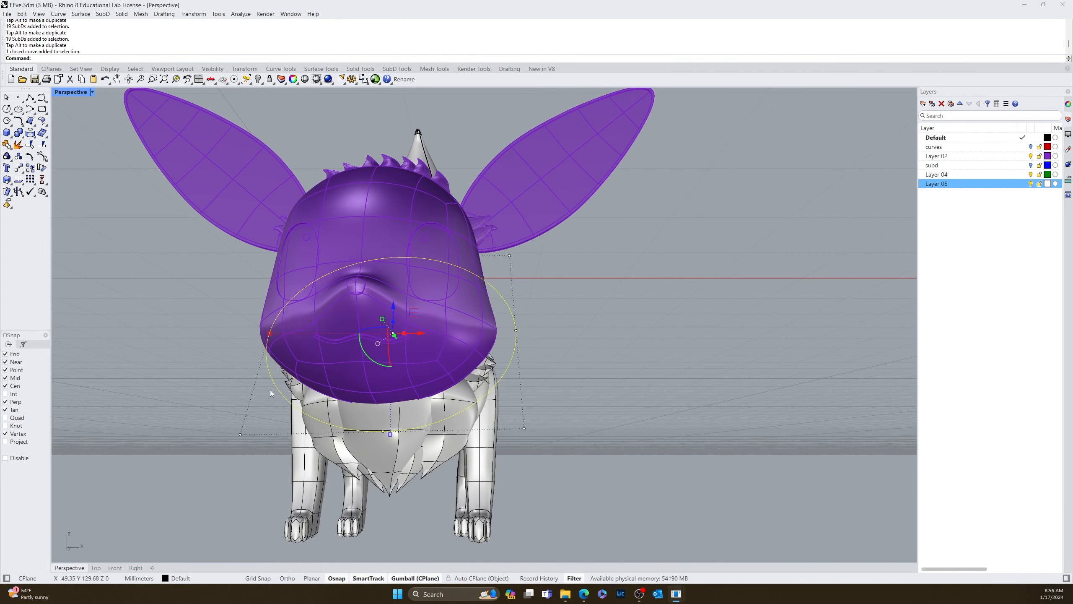
pyautogui.moveTo(270, 390); pyautogui.dragTo(516, 423, button='right')
pyautogui.moveTo(795, 416); pyautogui.dragTo(806, 417)
pyautogui.moveTo(468, 423); pyautogui.dragTo(635, 372, button='right')
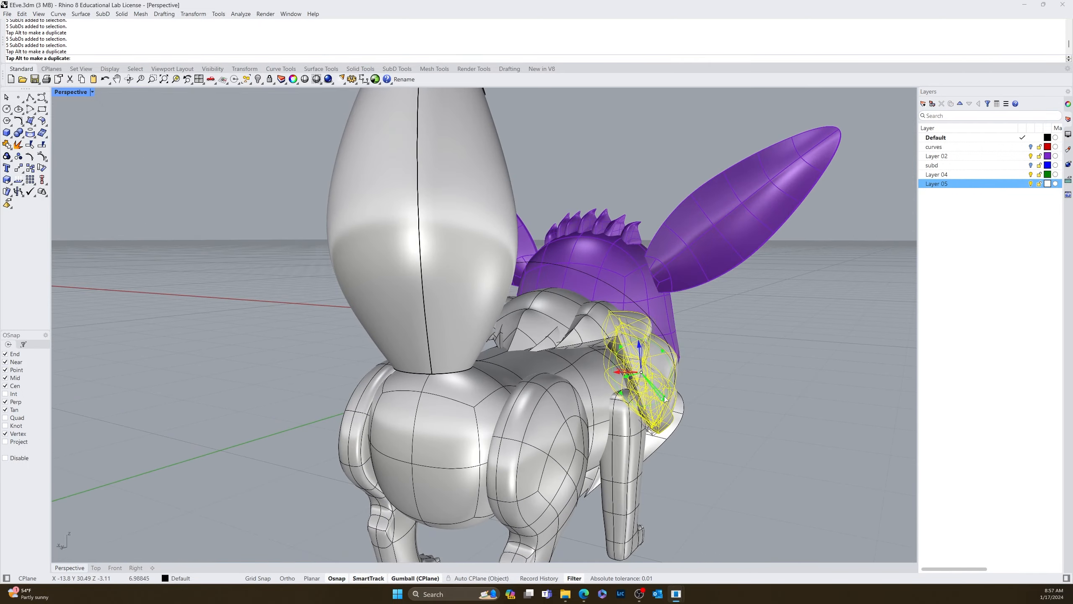
pyautogui.moveTo(635, 372); pyautogui.dragTo(645, 377)
pyautogui.click(296, 465)
pyautogui.moveTo(296, 465); pyautogui.dragTo(486, 465, button='right')
pyautogui.click(499, 473)
pyautogui.moveTo(431, 474); pyautogui.dragTo(426, 475)
pyautogui.click(296, 439)
# Step: Select a SubD edge on the side tuft cluster next to the head and move it to reshape the tuft
pyautogui.moveTo(296, 440); pyautogui.dragTo(660, 465, button='right')
pyautogui.scroll(6, 660, 465)
pyautogui.keyDown('ctrl'); pyautogui.keyDown('shift'); pyautogui.click(681, 469); pyautogui.keyUp('shift'); pyautogui.keyUp('ctrl')
pyautogui.keyDown('ctrl'); pyautogui.keyDown('shift'); pyautogui.click(681, 468); pyautogui.keyUp('shift'); pyautogui.keyUp('ctrl')
pyautogui.click(700, 486)
pyautogui.keyDown('ctrl'); pyautogui.keyDown('shift'); pyautogui.click(676, 507); pyautogui.keyUp('shift'); pyautogui.keyUp('ctrl')
pyautogui.moveTo(695, 520); pyautogui.dragTo(722, 417)
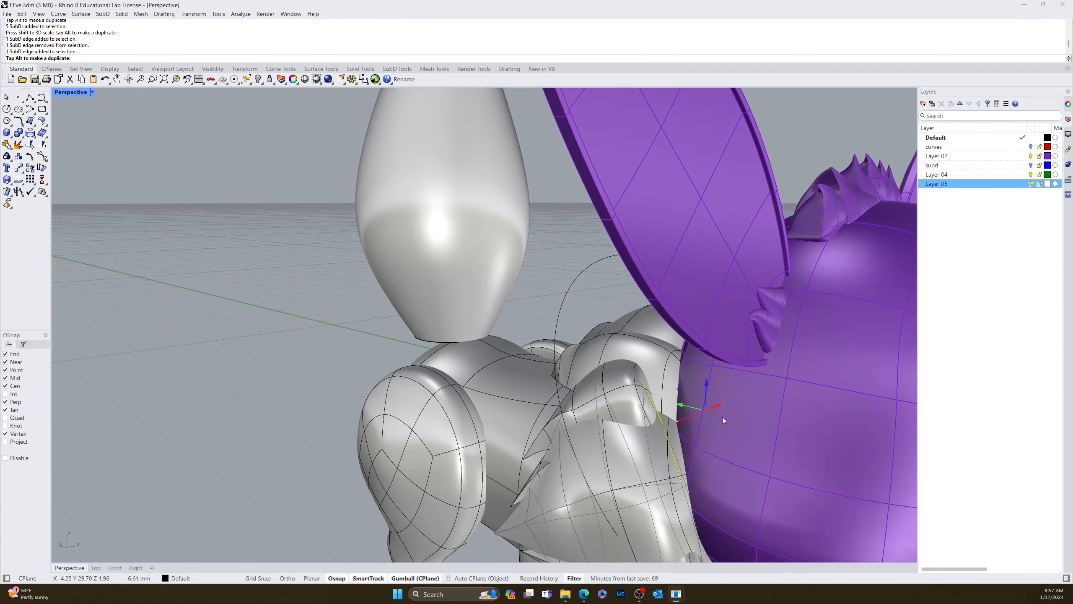
# Step: Move individual SubD edges on the side and back collar tufts to reshape them where they meet the head
pyautogui.scroll(4, 723, 417)
pyautogui.keyDown('ctrl'); pyautogui.keyDown('shift'); pyautogui.click(524, 407); pyautogui.keyUp('shift'); pyautogui.keyUp('ctrl')
pyautogui.moveTo(526, 408); pyautogui.dragTo(553, 383)
pyautogui.click(297, 423)
pyautogui.scroll(-8, 531, 448)
pyautogui.moveTo(554, 422); pyautogui.dragTo(719, 460, button='right')
pyautogui.keyDown('ctrl'); pyautogui.keyDown('shift'); pyautogui.click(870, 473); pyautogui.keyUp('shift'); pyautogui.keyUp('ctrl')
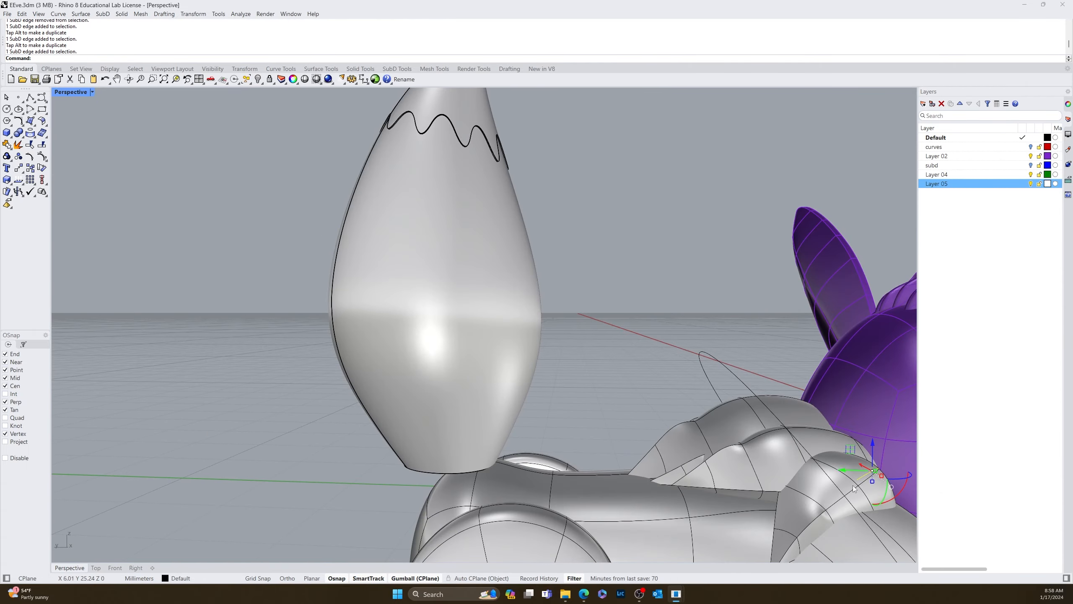
pyautogui.moveTo(872, 474); pyautogui.dragTo(862, 468)
# Step: Move another collar tuft edge inward and raise the upper edge of the tuft beside the chest piece slightly
pyautogui.moveTo(862, 468); pyautogui.dragTo(662, 479, button='right')
pyautogui.scroll(6, 507, 423)
pyautogui.keyDown('ctrl'); pyautogui.keyDown('shift'); pyautogui.click(489, 279); pyautogui.keyUp('shift'); pyautogui.keyUp('ctrl')
pyautogui.moveTo(511, 287); pyautogui.dragTo(490, 296)
pyautogui.moveTo(465, 435); pyautogui.dragTo(309, 435, button='right')
pyautogui.scroll(6, 264, 477)
pyautogui.keyDown('ctrl'); pyautogui.keyDown('shift'); pyautogui.click(365, 377); pyautogui.keyUp('shift'); pyautogui.keyUp('ctrl')
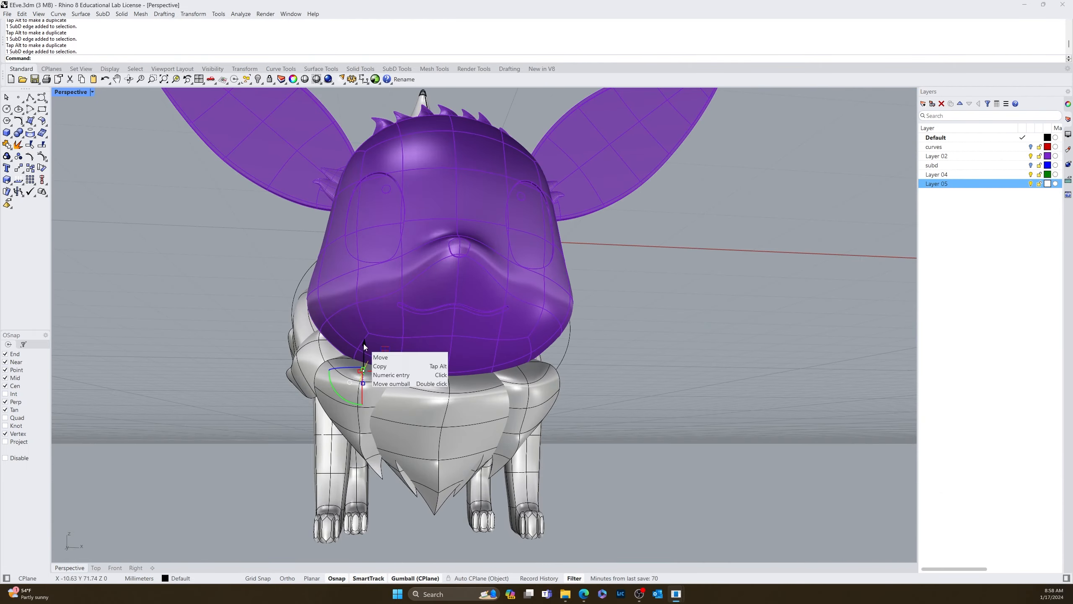
pyautogui.moveTo(364, 348); pyautogui.dragTo(365, 340)
pyautogui.click(719, 376)
# Step: Select the lower side tuft cluster and move it to sit better between the shoulder and the chest
pyautogui.moveTo(744, 374); pyautogui.dragTo(528, 435, button='right')
pyautogui.click(237, 450)
pyautogui.moveTo(240, 447); pyautogui.dragTo(275, 443)
pyautogui.click(340, 495)
pyautogui.moveTo(296, 465); pyautogui.dragTo(549, 470, button='right')
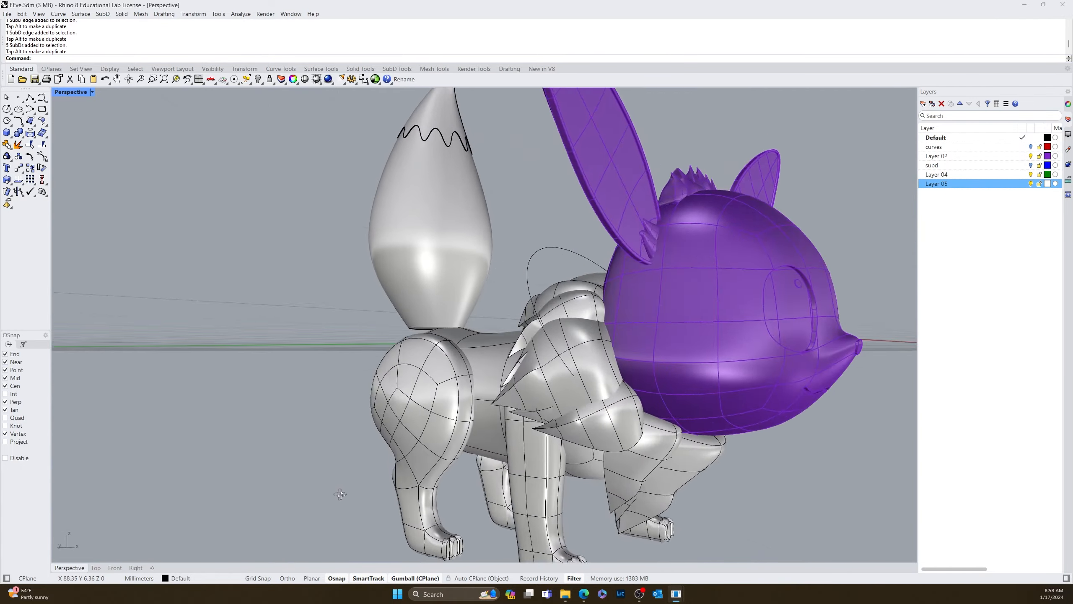
# Step: Mirror the adjusted side tuft cluster to the opposite side of the body through the origin (0)
pyautogui.click(621, 427)
pyautogui.scroll(-5, 465, 423)
pyautogui.write('Mirror')
pyautogui.press('Return')
pyautogui.moveTo(465, 339)
pyautogui.mouseDown(button='right')
pyautogui.moveTo(575, 452)
pyautogui.moveTo(498, 372)
pyautogui.moveTo(374, 426)
pyautogui.moveTo(541, 398)
pyautogui.moveTo(423, 363)
pyautogui.mouseUp(button='right')
pyautogui.write('0')
pyautogui.press('Return')
pyautogui.click(574, 452)
# Step: Check the collar in Rendered and Wireframe display modes and return to Shaded
pyautogui.hotkey('ctrl', 'alt', 'r')
pyautogui.click(560, 367)
pyautogui.scroll(5, 482, 381)
pyautogui.click(469, 354)
pyautogui.click(92, 92)
pyautogui.click(108, 126)
pyautogui.hotkey('ctrl', 'alt', 's')
# Step: Select a SubD edge on the collar tuft and move it down to reshape the tuft
pyautogui.moveTo(465, 296); pyautogui.dragTo(507, 270, button='right')
pyautogui.keyDown('ctrl'); pyautogui.keyDown('shift'); pyautogui.click(506, 273); pyautogui.keyUp('shift'); pyautogui.keyUp('ctrl')
pyautogui.moveTo(505, 272); pyautogui.dragTo(507, 306)
pyautogui.moveTo(507, 306); pyautogui.dragTo(312, 310, button='right')
pyautogui.click(312, 311)
pyautogui.scroll(-5, 313, 313)
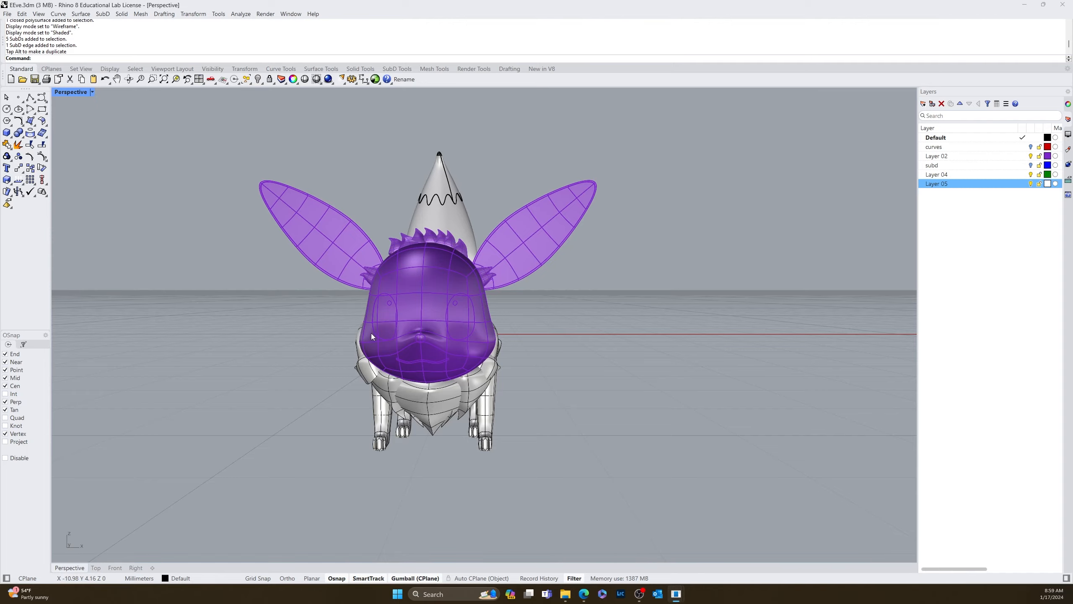
# Step: Move the lower SubD edge of the side tuft slightly where it meets the neighbouring chest tuft
pyautogui.moveTo(498, 427); pyautogui.dragTo(499, 376, button='right')
pyautogui.scroll(5, 455, 388)
pyautogui.scroll(3, 289, 376)
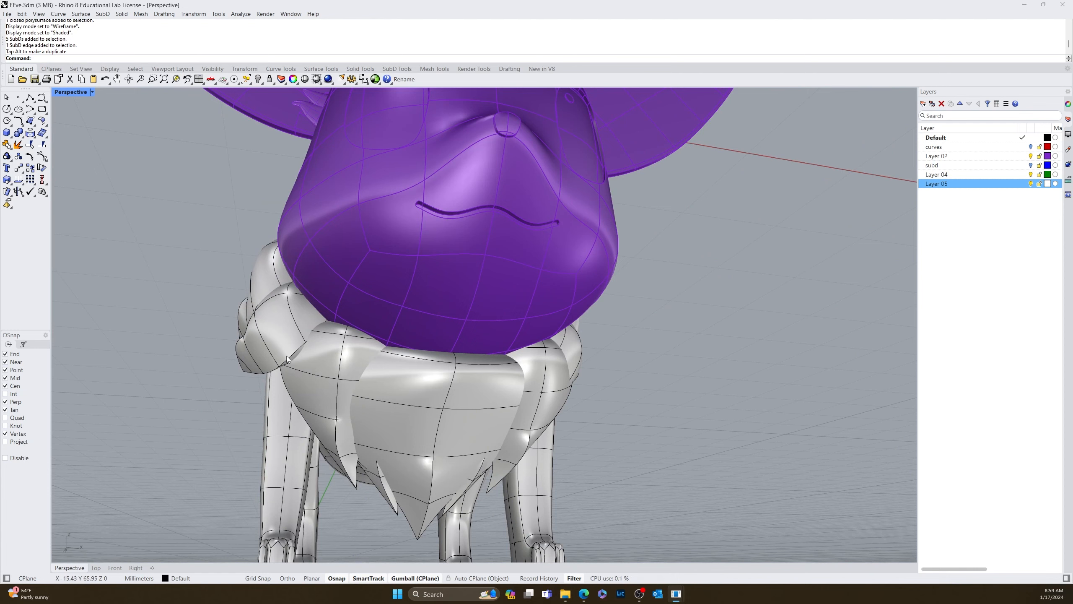
pyautogui.click(287, 357)
pyautogui.moveTo(287, 358); pyautogui.dragTo(384, 389, button='right')
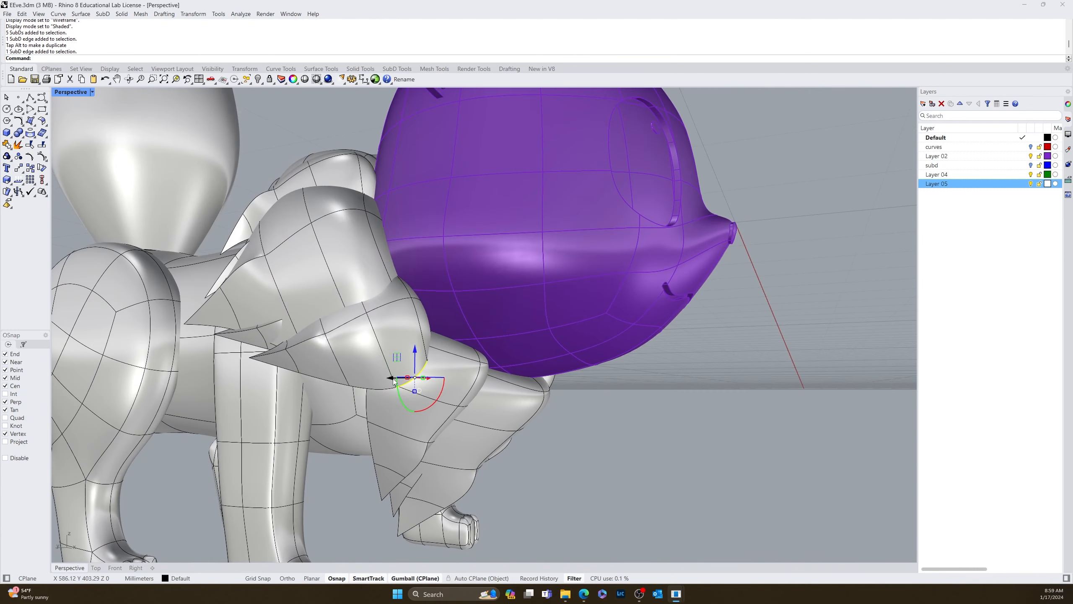
pyautogui.moveTo(393, 380)
pyautogui.mouseDown()
pyautogui.moveTo(377, 375)
pyautogui.moveTo(389, 374)
pyautogui.mouseUp()
pyautogui.moveTo(562, 417); pyautogui.dragTo(485, 438, button='right')
pyautogui.press('Escape')
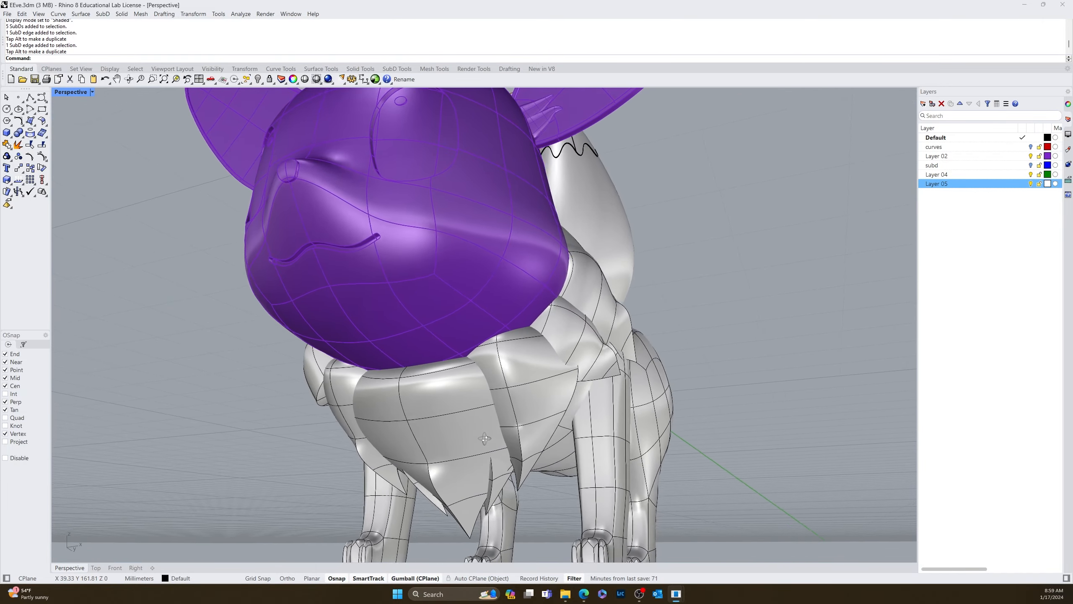
# Step: Select the tail with its tip and zigzag curve and tilt it backward away from the body
pyautogui.scroll(-6, 485, 438)
pyautogui.moveTo(594, 432); pyautogui.dragTo(553, 487, button='right')
pyautogui.scroll(-5, 615, 472)
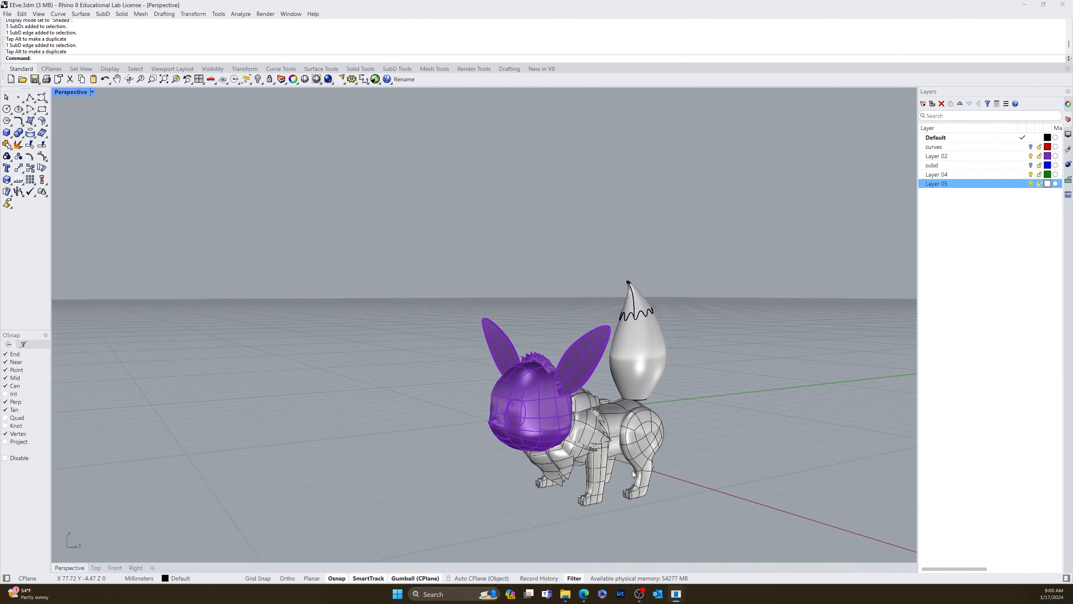
pyautogui.moveTo(632, 473); pyautogui.dragTo(583, 480, button='right')
pyautogui.scroll(5, 661, 486)
pyautogui.moveTo(681, 440); pyautogui.dragTo(665, 421, button='right')
pyautogui.click(657, 384)
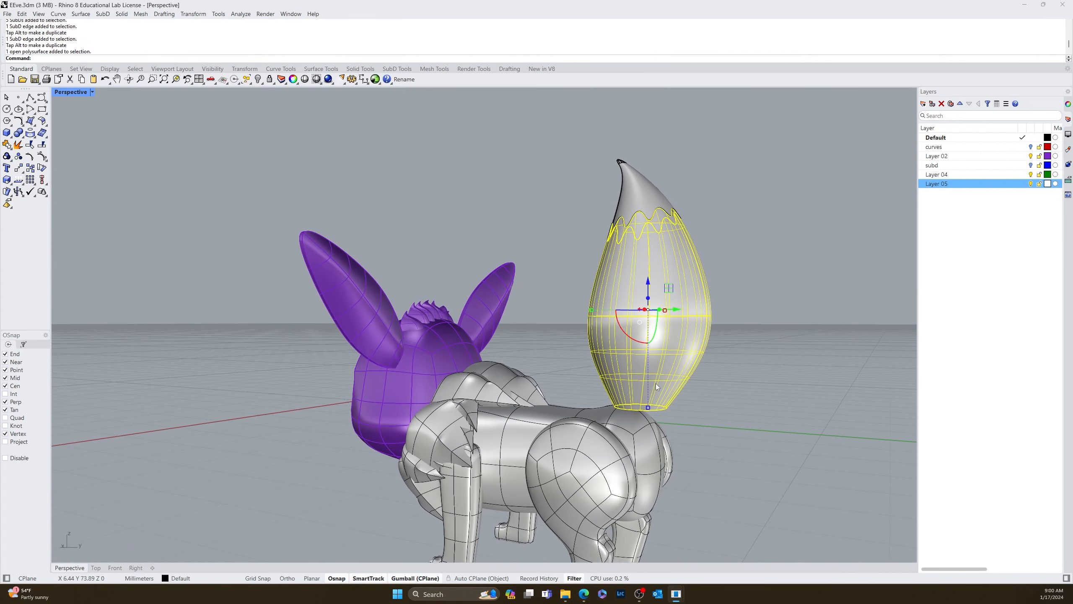
pyautogui.moveTo(723, 144)
pyautogui.mouseDown()
pyautogui.moveTo(672, 182)
pyautogui.moveTo(578, 286)
pyautogui.mouseUp()
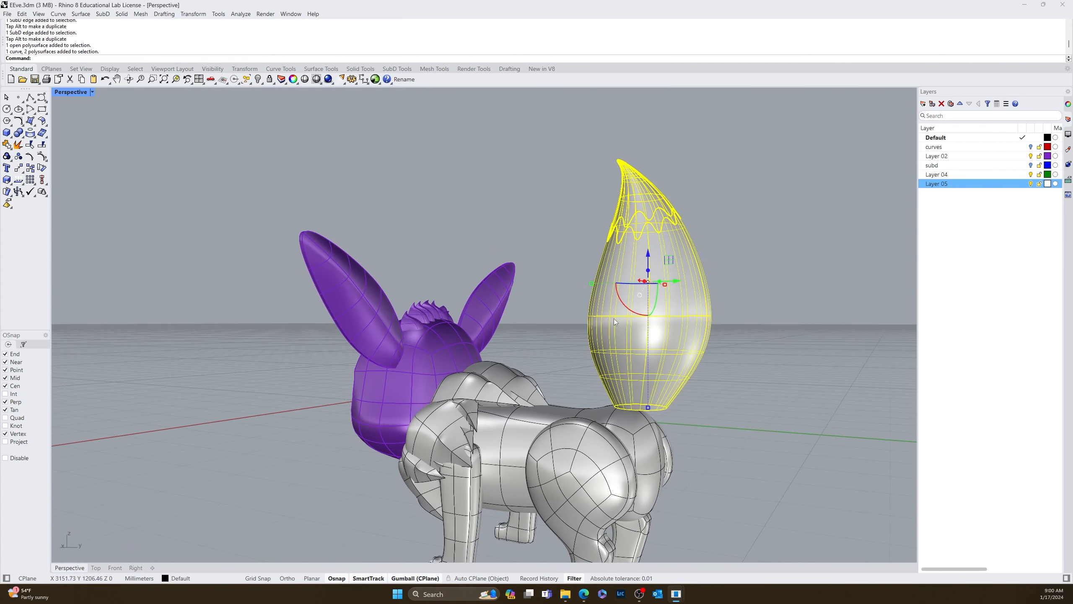
pyautogui.moveTo(614, 319); pyautogui.dragTo(655, 273, button='right')
pyautogui.moveTo(663, 293); pyautogui.dragTo(654, 271)
pyautogui.moveTo(713, 289); pyautogui.dragTo(772, 327)
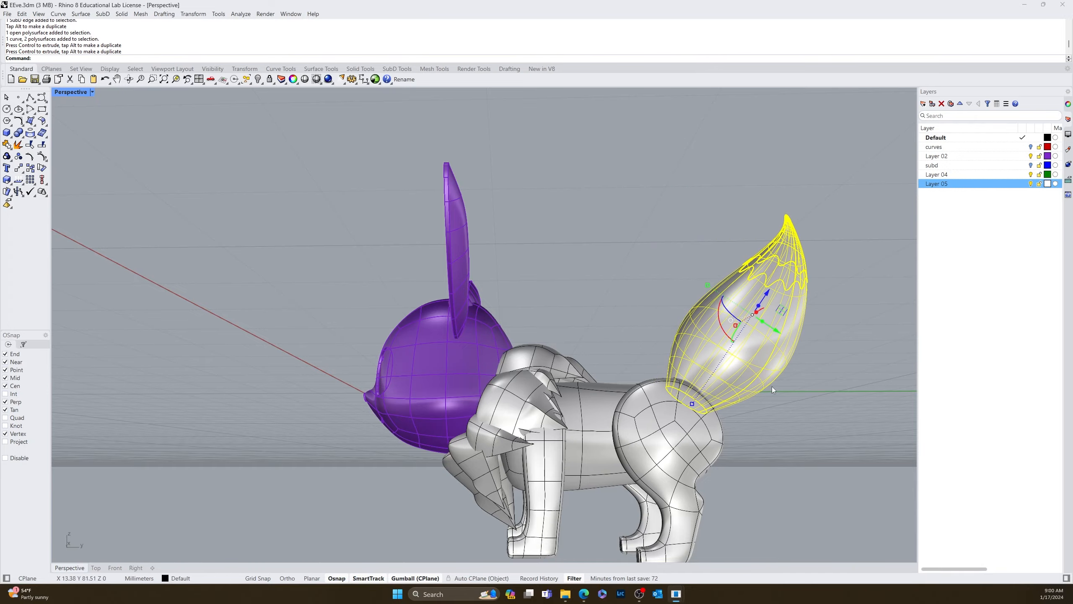
# Step: Lower the tail body and tip and rotate them further back so the tail's base meets the rump
pyautogui.moveTo(772, 386); pyautogui.dragTo(766, 272, button='right')
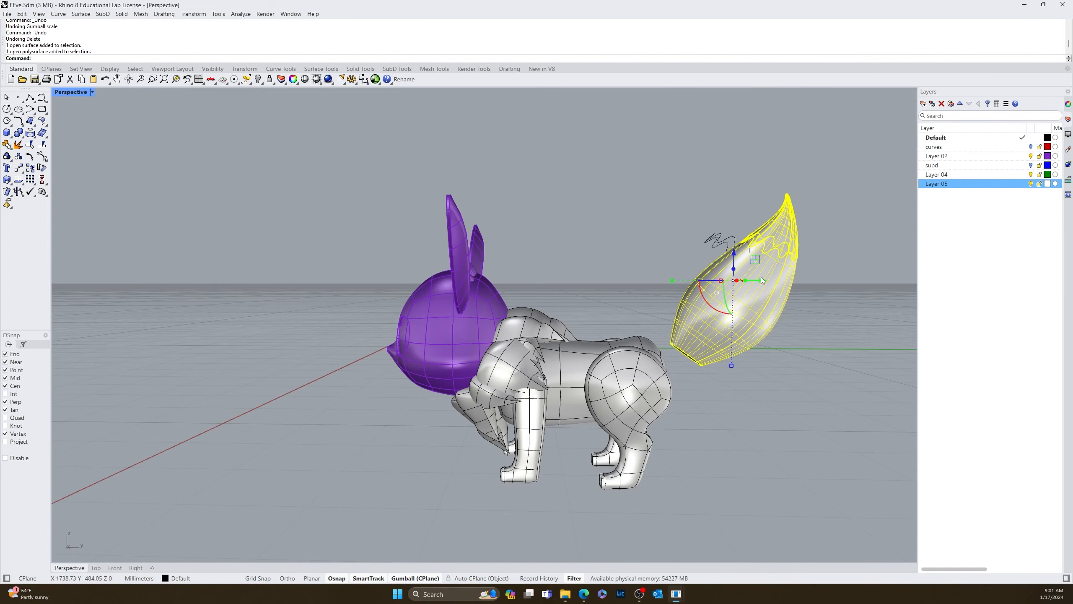
pyautogui.moveTo(737, 260); pyautogui.dragTo(737, 300)
pyautogui.moveTo(701, 330); pyautogui.dragTo(733, 268)
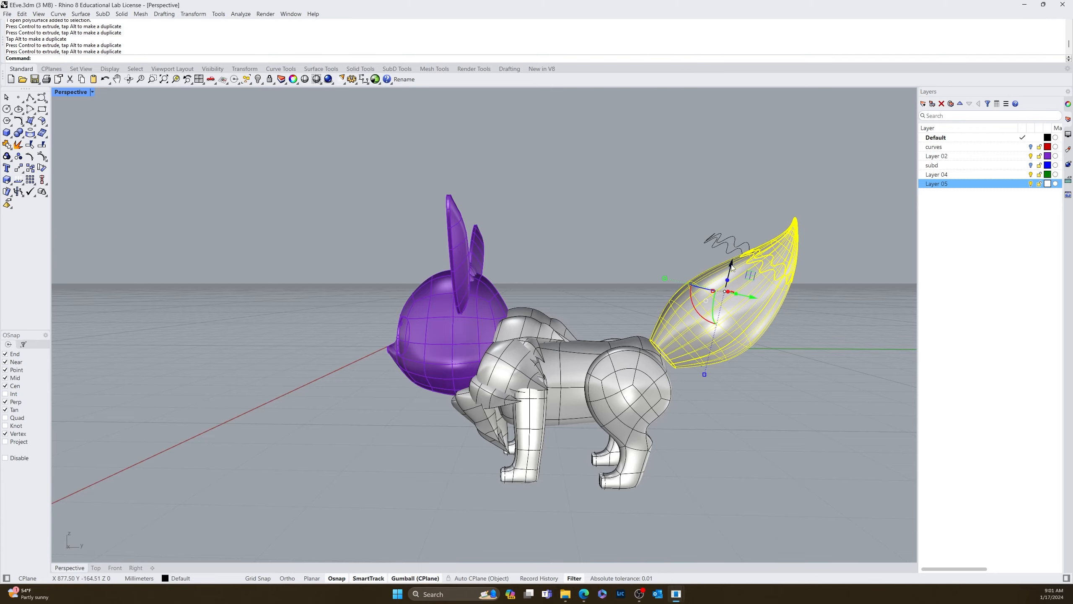
pyautogui.scroll(8, 734, 403)
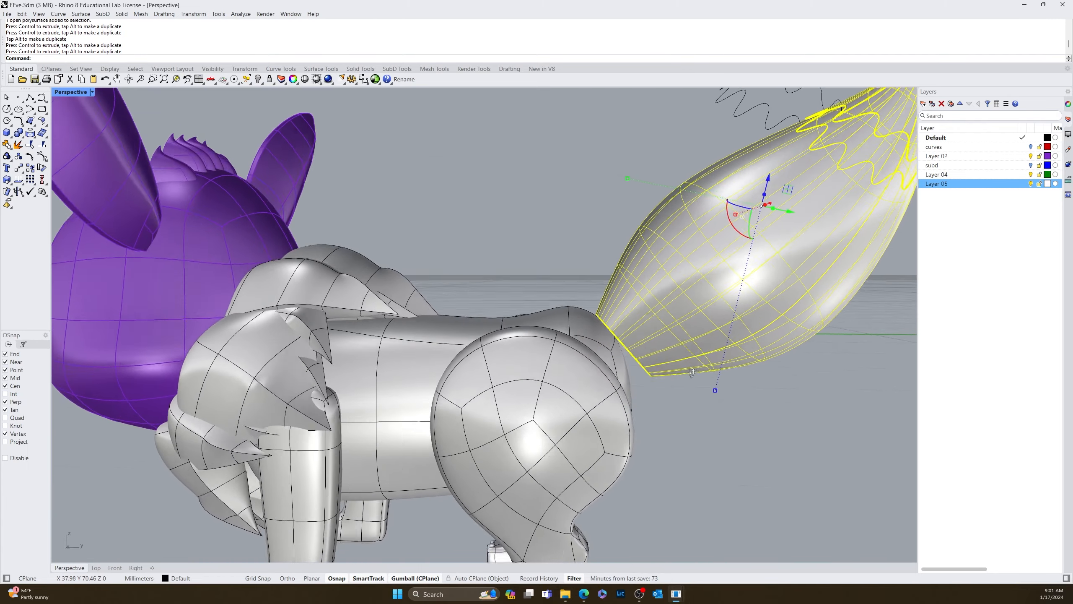
pyautogui.click(634, 403)
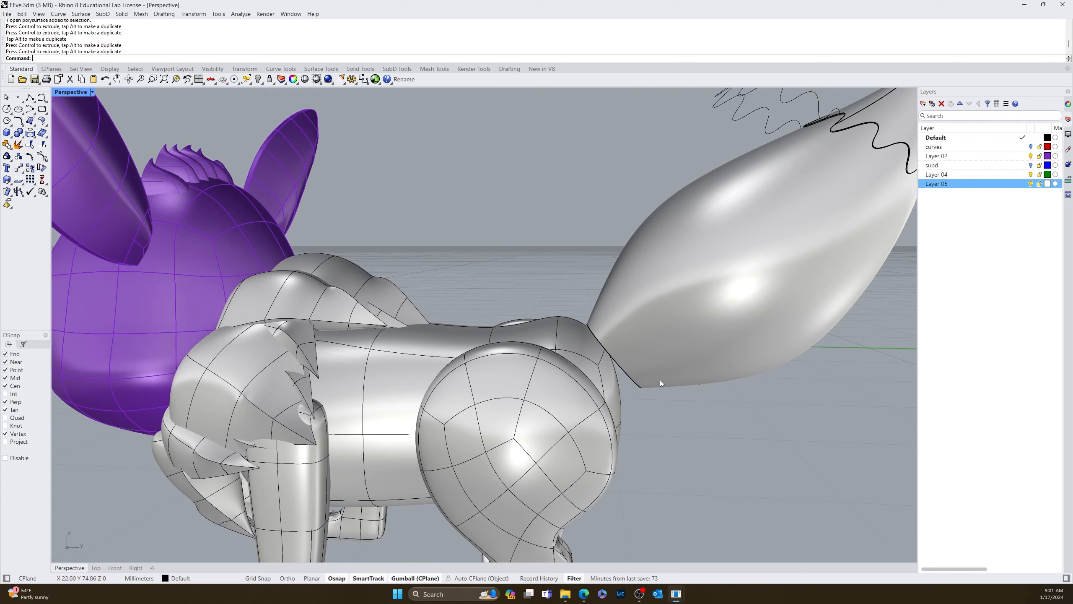
# Step: Select the tail body and tip together and shift them forward into the rump
pyautogui.click(784, 319)
pyautogui.moveTo(802, 324); pyautogui.dragTo(632, 337, button='right')
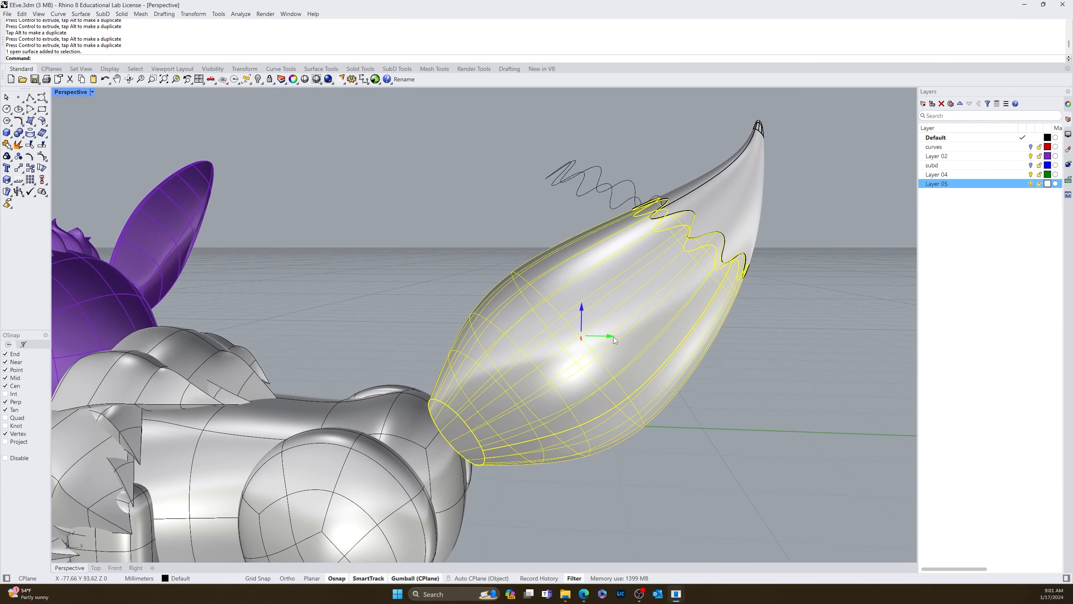
pyautogui.moveTo(614, 337); pyautogui.dragTo(613, 344)
pyautogui.keyDown('shift'); pyautogui.click(737, 203); pyautogui.keyUp('shift')
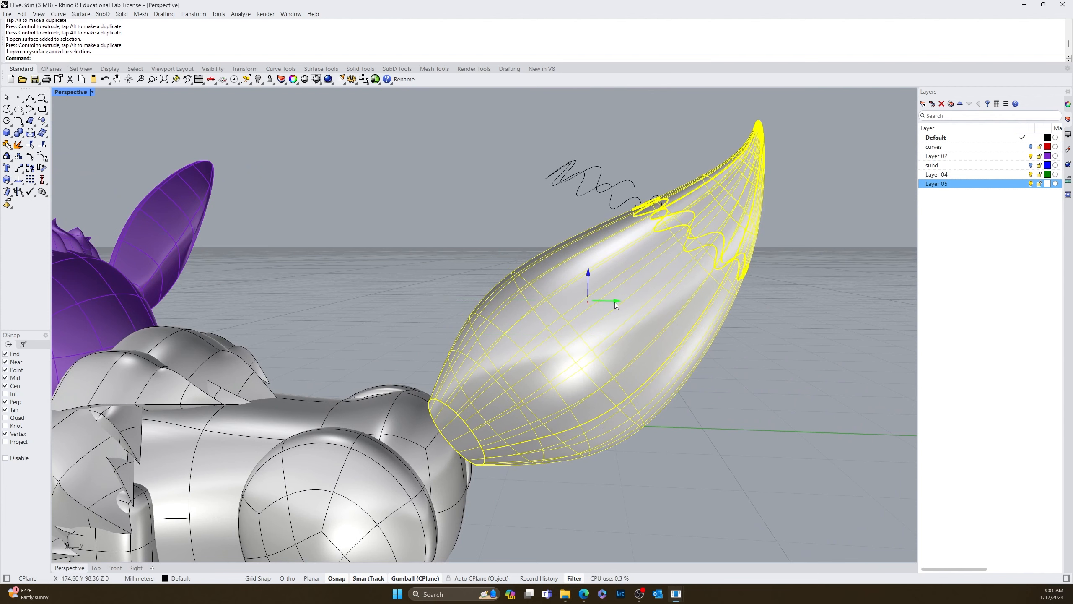
pyautogui.moveTo(615, 302); pyautogui.dragTo(602, 305)
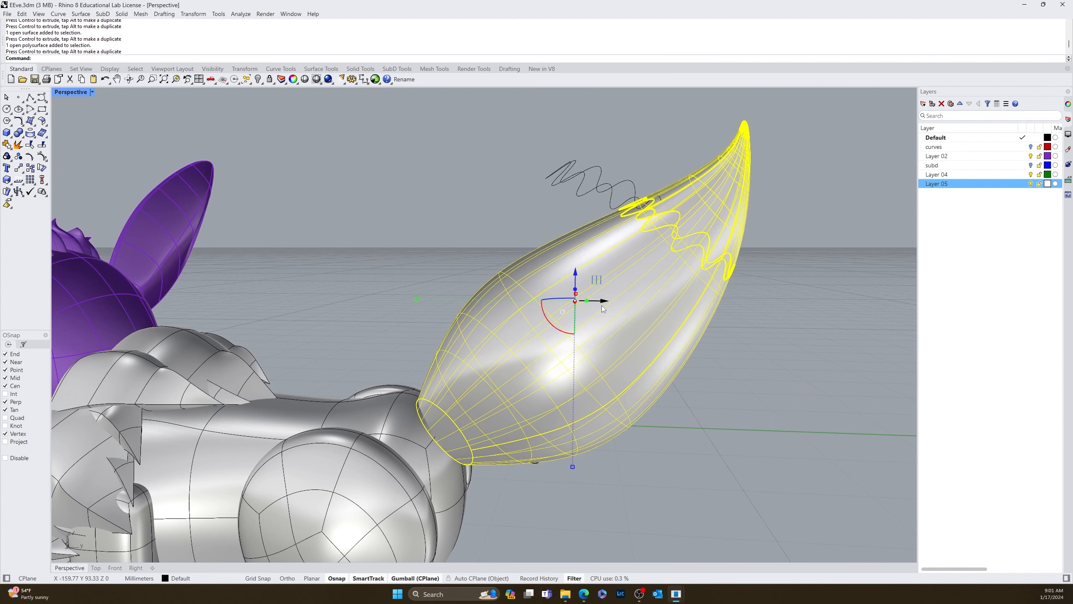
pyautogui.click(621, 527)
# Step: Switch the viewport to Rendered display mode and delete the leftover zigzag curve beside the tail tip
pyautogui.moveTo(620, 526); pyautogui.dragTo(671, 492, button='right')
pyautogui.scroll(-5, 668, 478)
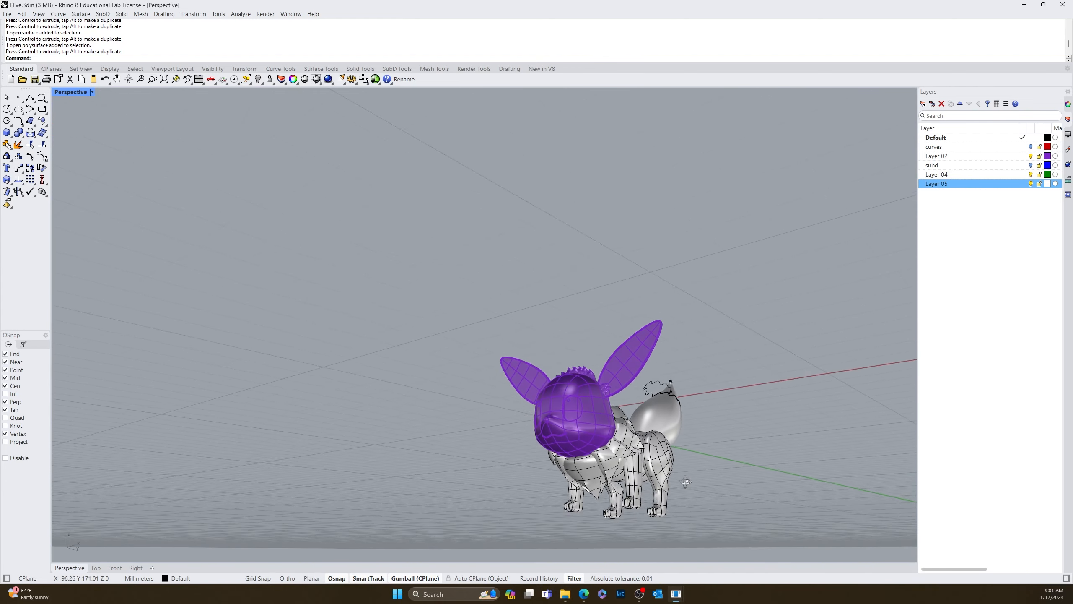
pyautogui.scroll(3, 672, 492)
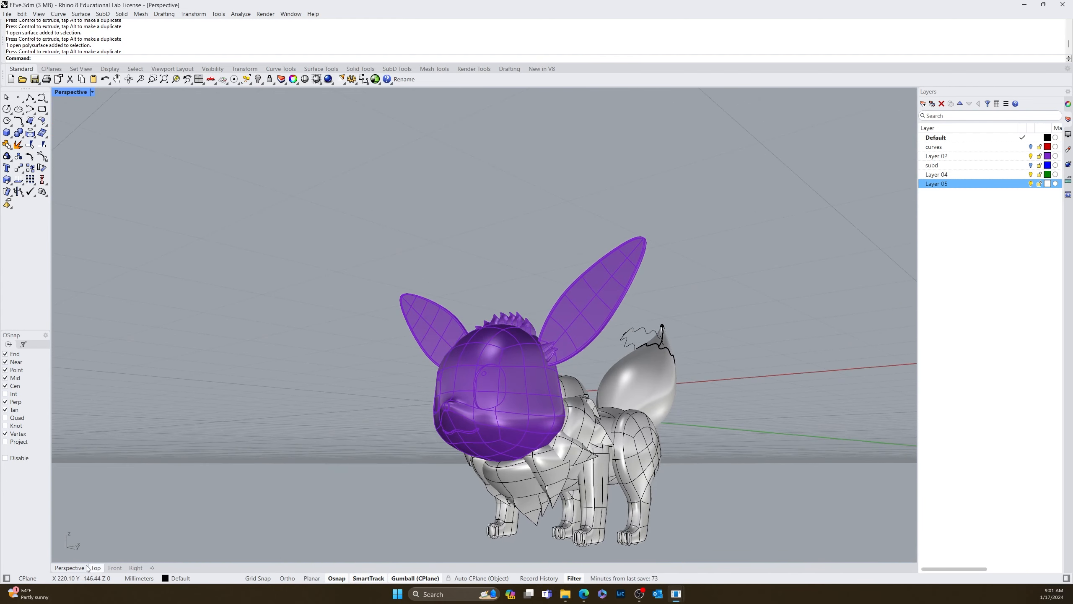
pyautogui.click(92, 92)
pyautogui.click(87, 145)
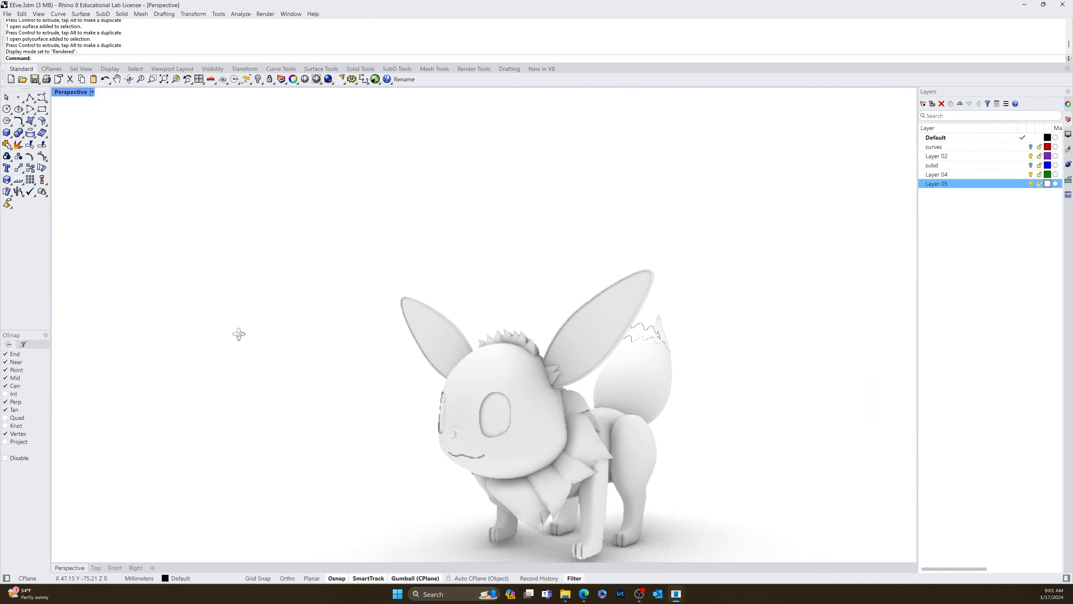
pyautogui.moveTo(614, 448); pyautogui.dragTo(521, 399, button='right')
pyautogui.scroll(3, 526, 408)
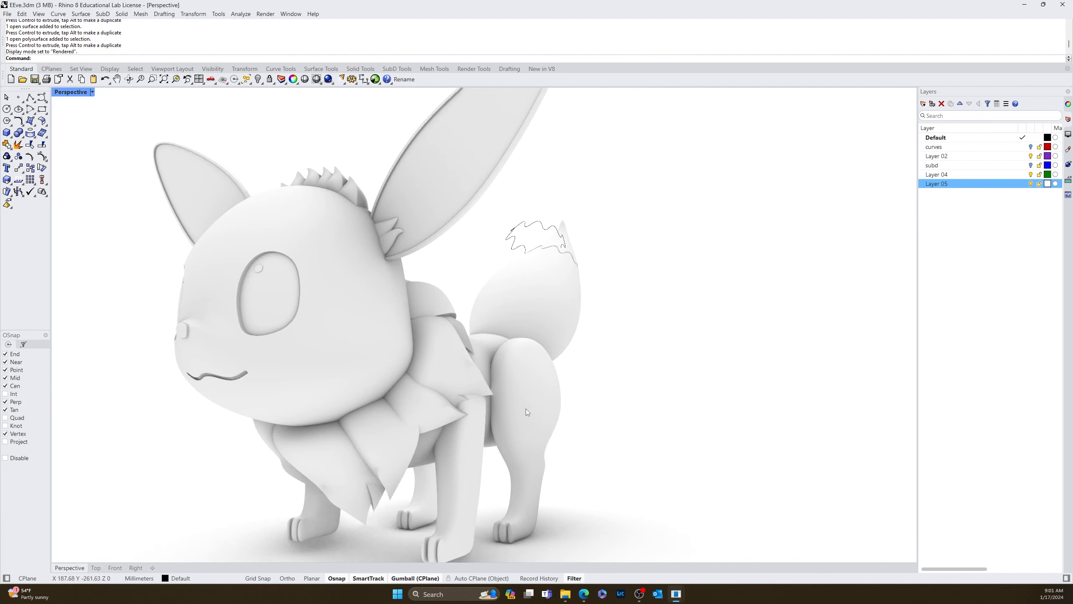
pyautogui.click(520, 229)
pyautogui.press('Delete')
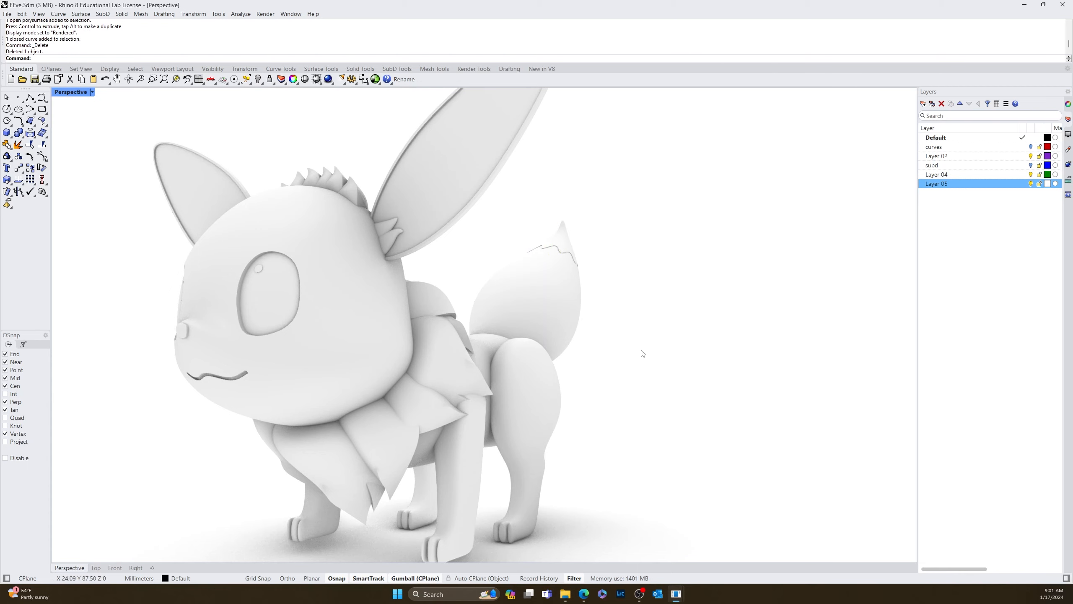
# Step: Examine the whole creature from several sides in Rendered display mode and return to Shaded
pyautogui.moveTo(642, 354)
pyautogui.mouseDown(button='right')
pyautogui.moveTo(644, 319)
pyautogui.moveTo(632, 347)
pyautogui.mouseUp(button='right')
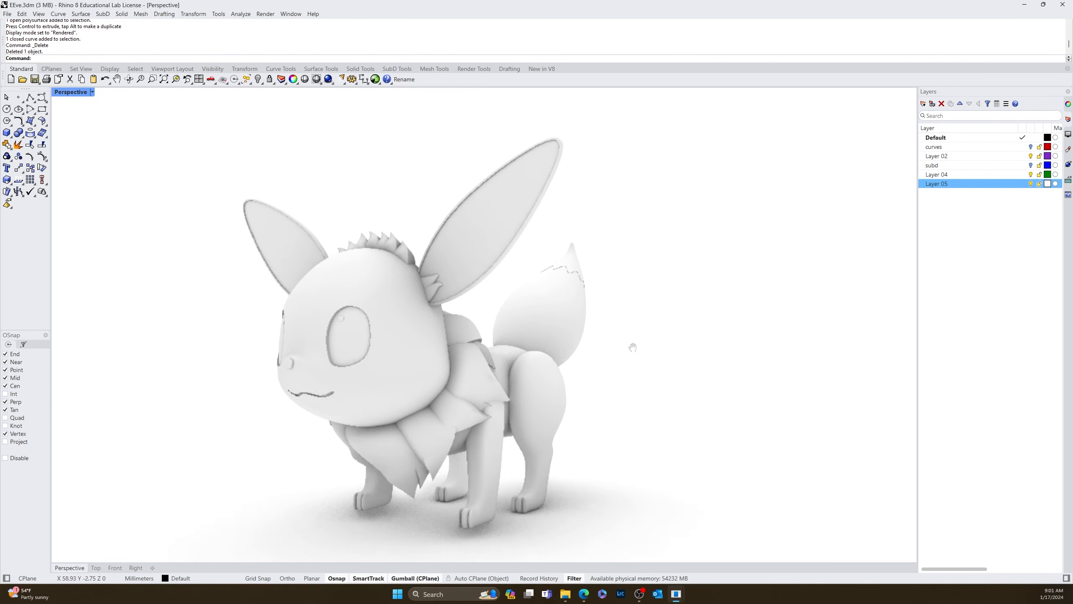
pyautogui.moveTo(625, 460); pyautogui.dragTo(479, 354, button='right')
pyautogui.moveTo(439, 416); pyautogui.dragTo(686, 419, button='right')
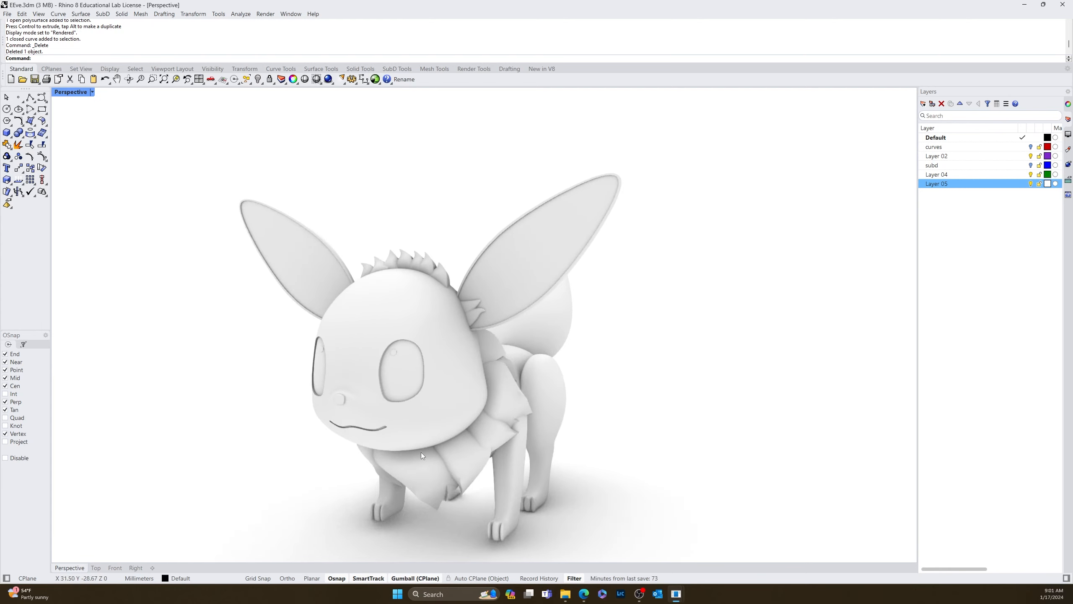
pyautogui.moveTo(455, 447); pyautogui.dragTo(479, 446, button='right')
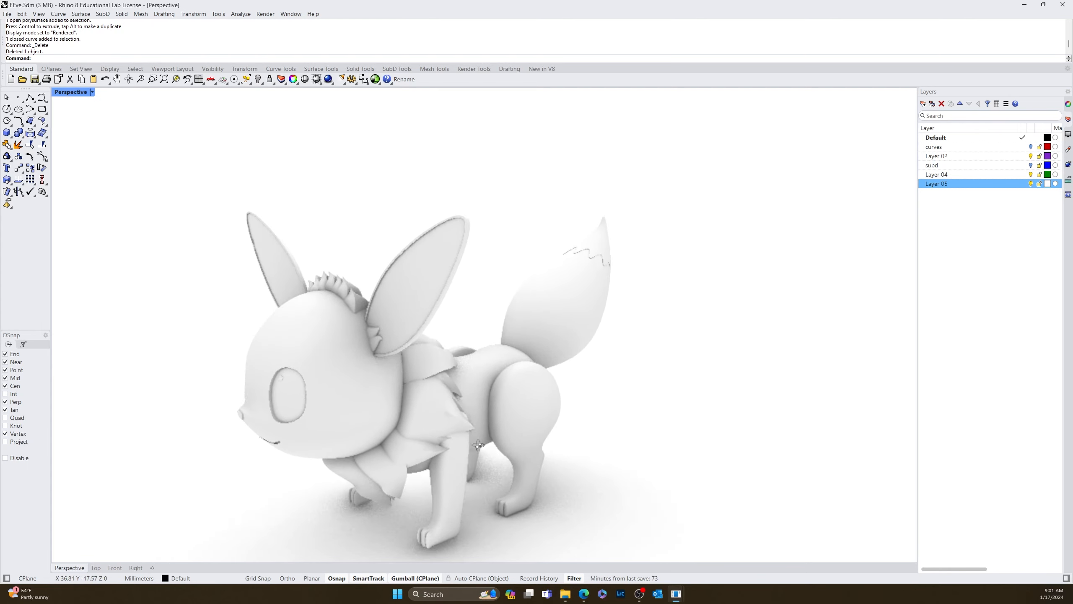
pyautogui.click(92, 93)
pyautogui.click(93, 135)
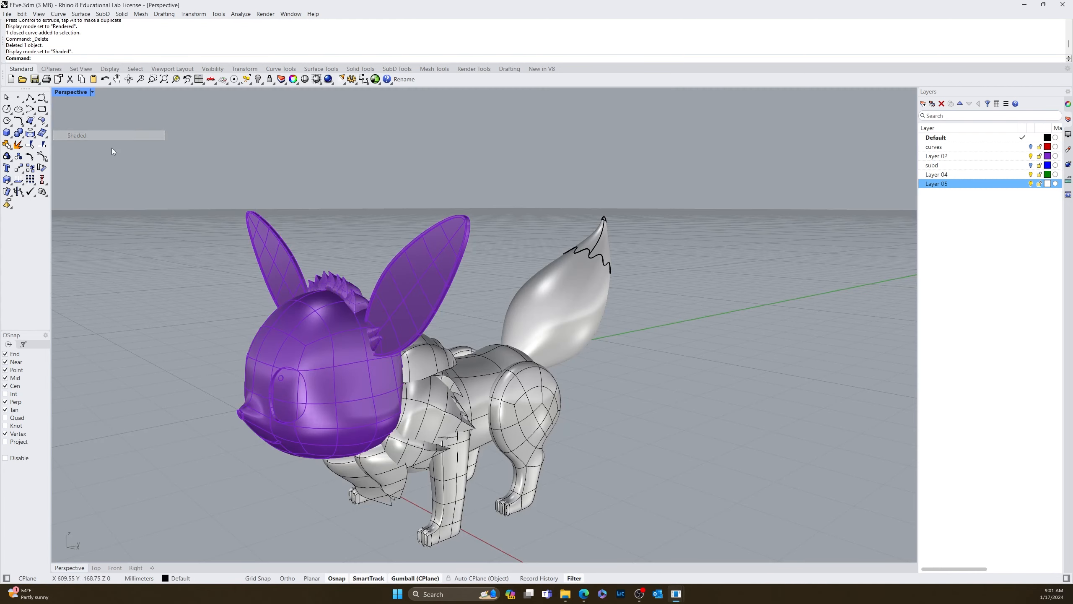
pyautogui.moveTo(297, 341); pyautogui.dragTo(339, 360, button='right')
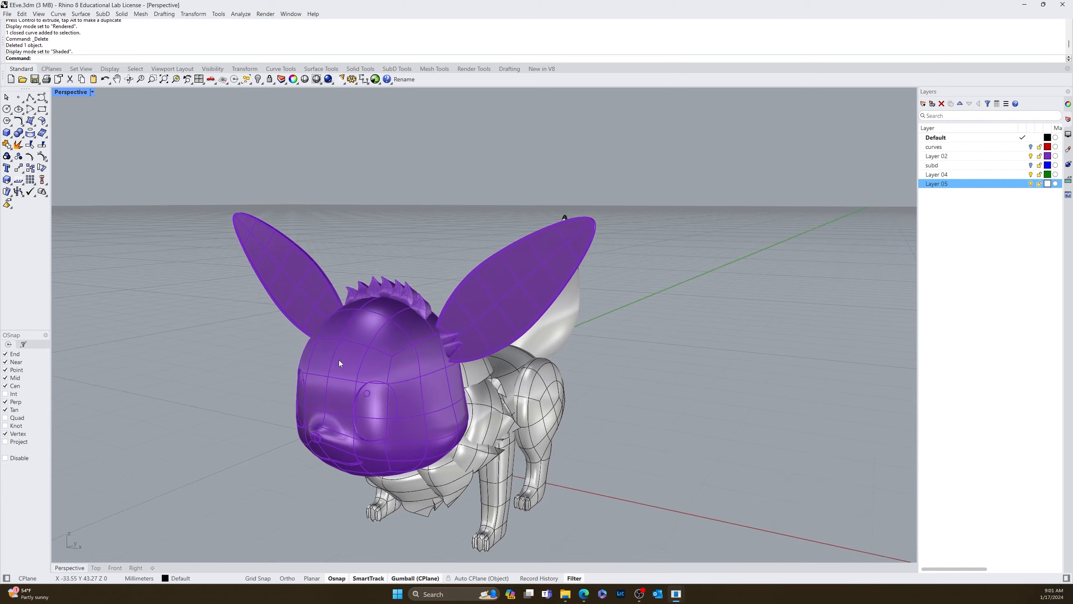
pyautogui.click(414, 403)
pyautogui.keyDown('shift'); pyautogui.click(505, 301); pyautogui.keyUp('shift')
pyautogui.scroll(4, 378, 281)
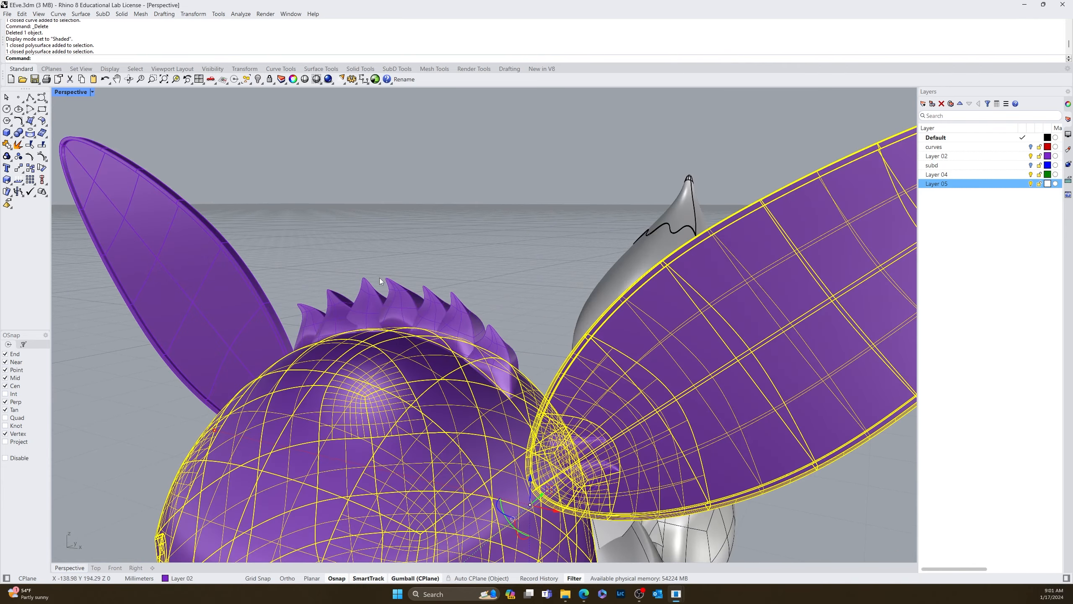
pyautogui.keyDown('shift'); pyautogui.click(364, 315); pyautogui.keyUp('shift')
pyautogui.press('Escape')
pyautogui.scroll(-5, 422, 338)
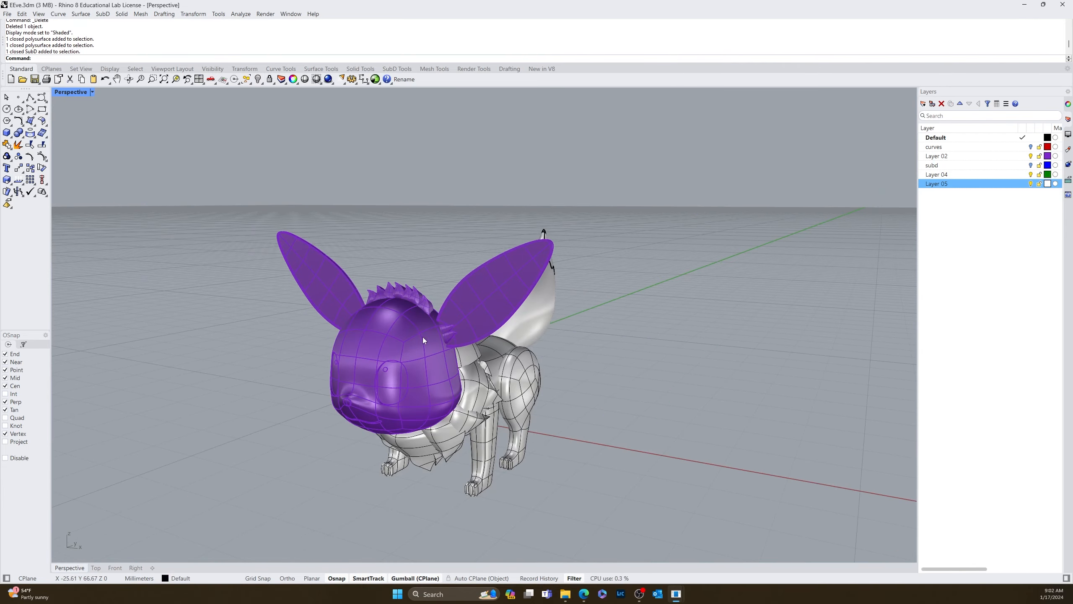
pyautogui.moveTo(423, 338); pyautogui.dragTo(405, 322, button='right')
pyautogui.click(307, 357)
pyautogui.keyDown('shift'); pyautogui.click(443, 297); pyautogui.keyUp('shift')
pyautogui.scroll(3, 405, 322)
pyautogui.keyDown('shift'); pyautogui.click(332, 329); pyautogui.keyUp('shift')
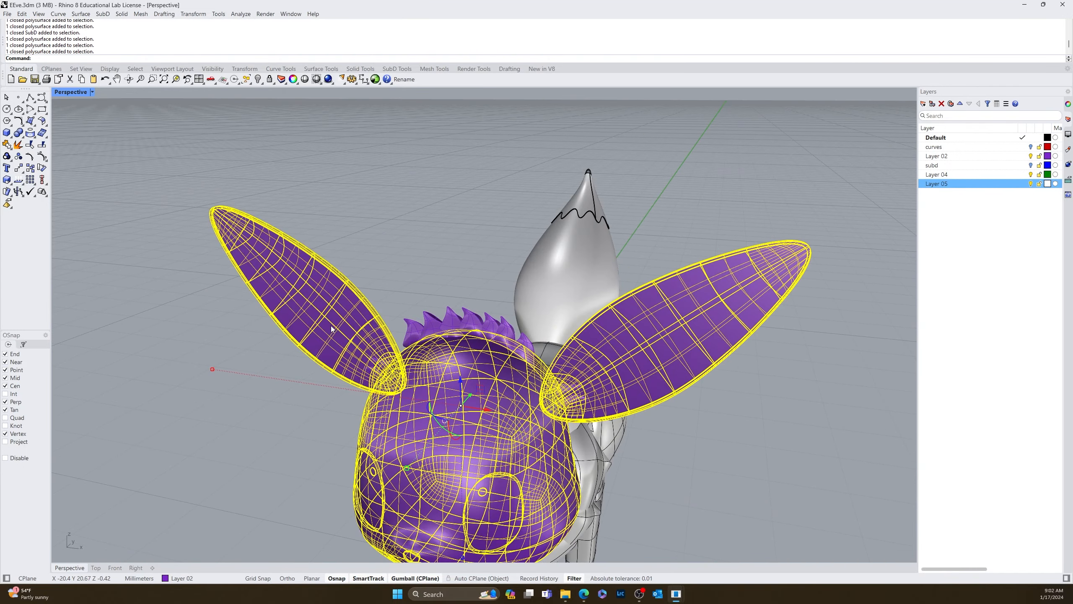
pyautogui.keyDown('shift'); pyautogui.click(437, 323); pyautogui.keyUp('shift')
pyautogui.keyDown('shift'); pyautogui.click(415, 329); pyautogui.keyUp('shift')
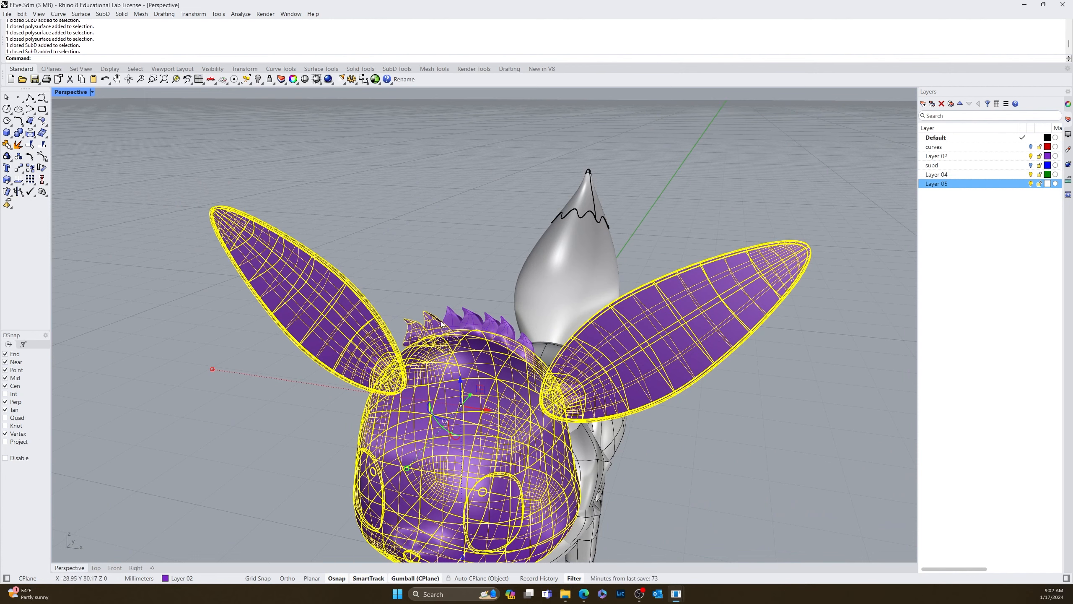
pyautogui.keyDown('shift'); pyautogui.click(446, 322); pyautogui.keyUp('shift')
pyautogui.keyDown('shift'); pyautogui.click(473, 322); pyautogui.keyUp('shift')
pyautogui.keyDown('shift'); pyautogui.click(488, 324); pyautogui.keyUp('shift')
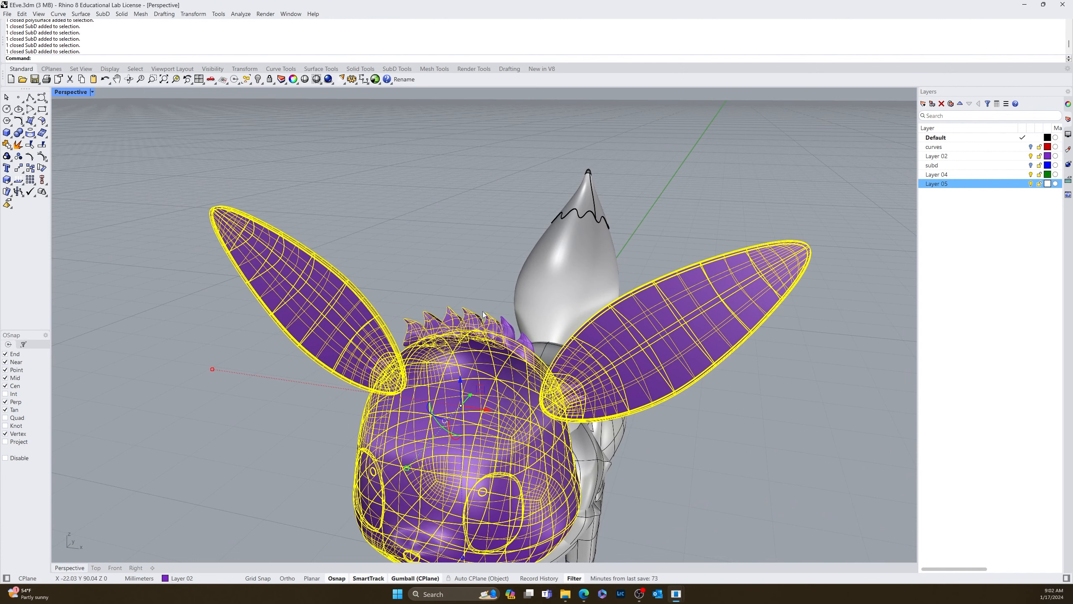
pyautogui.scroll(-10, 473, 304)
pyautogui.click(474, 264)
# Step: Select all parts of the creature and copy them to the clipboard
pyautogui.moveTo(624, 196); pyautogui.dragTo(296, 492)
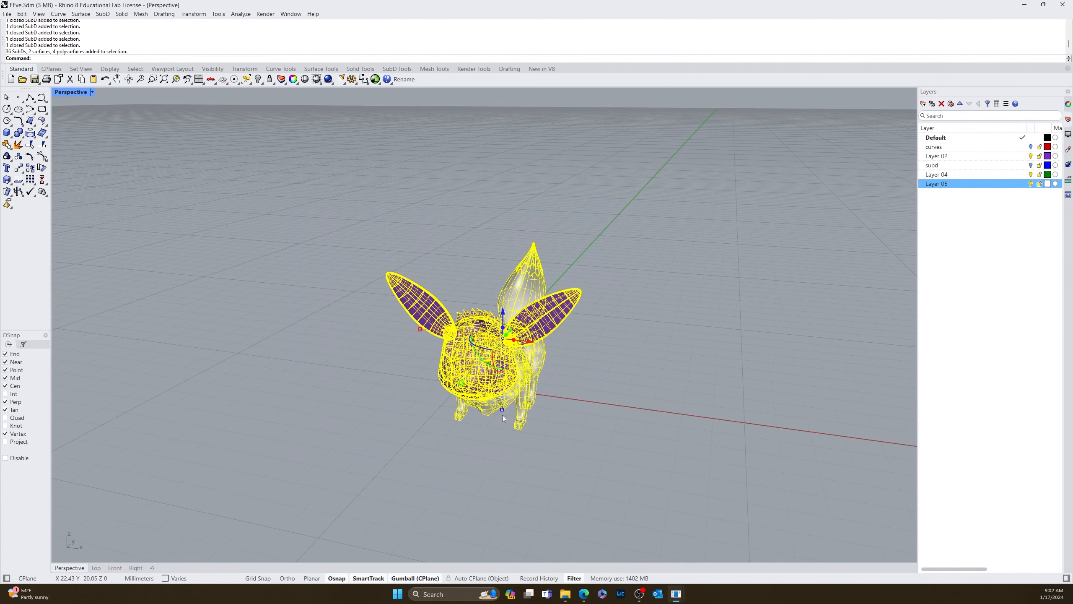
pyautogui.hotkey('ctrl', 'c')
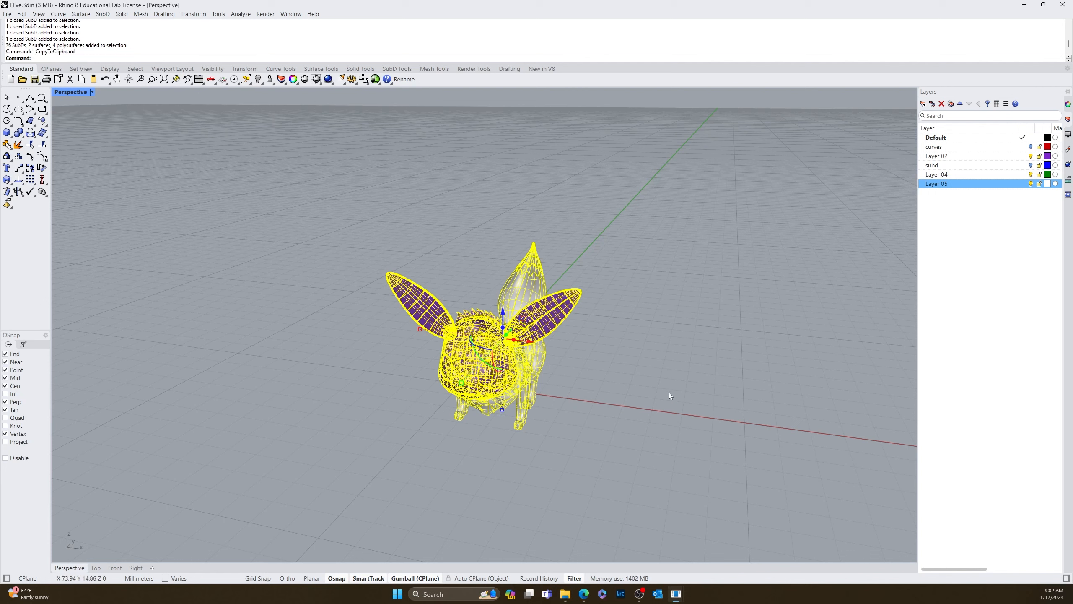
# Step: Create a layer named SeperateSubD and move all the selected creature parts onto it
pyautogui.click(961, 233)
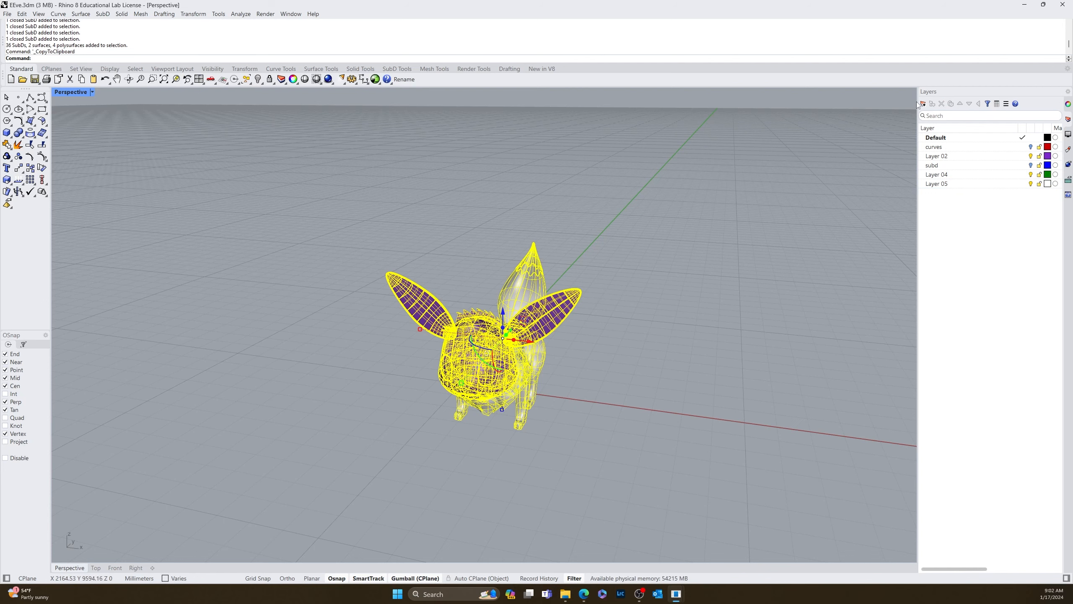
pyautogui.click(924, 104)
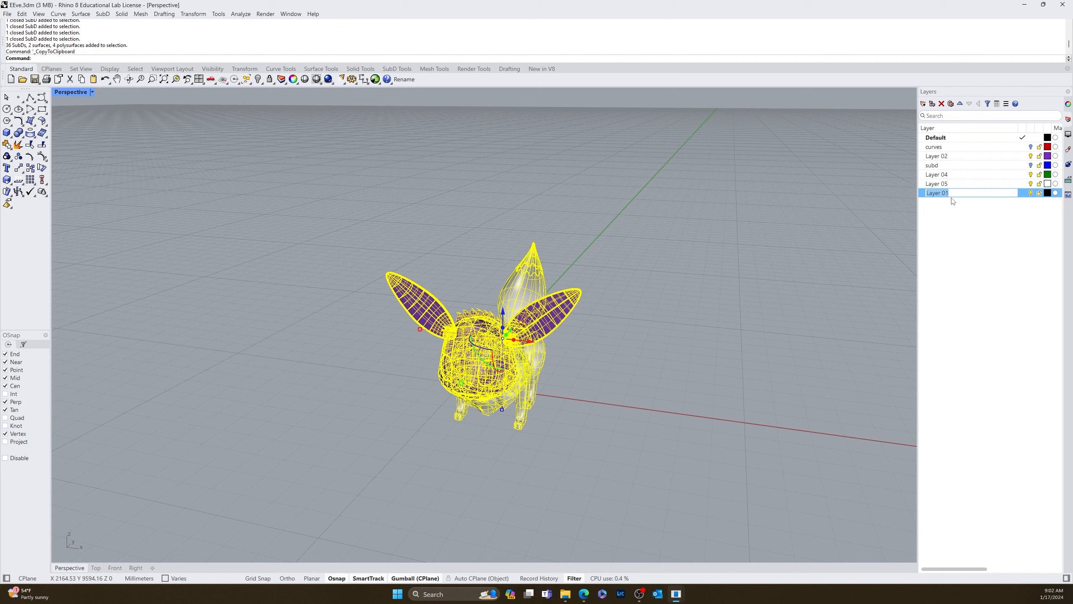
pyautogui.write('SeperateSubD')
pyautogui.press('Return')
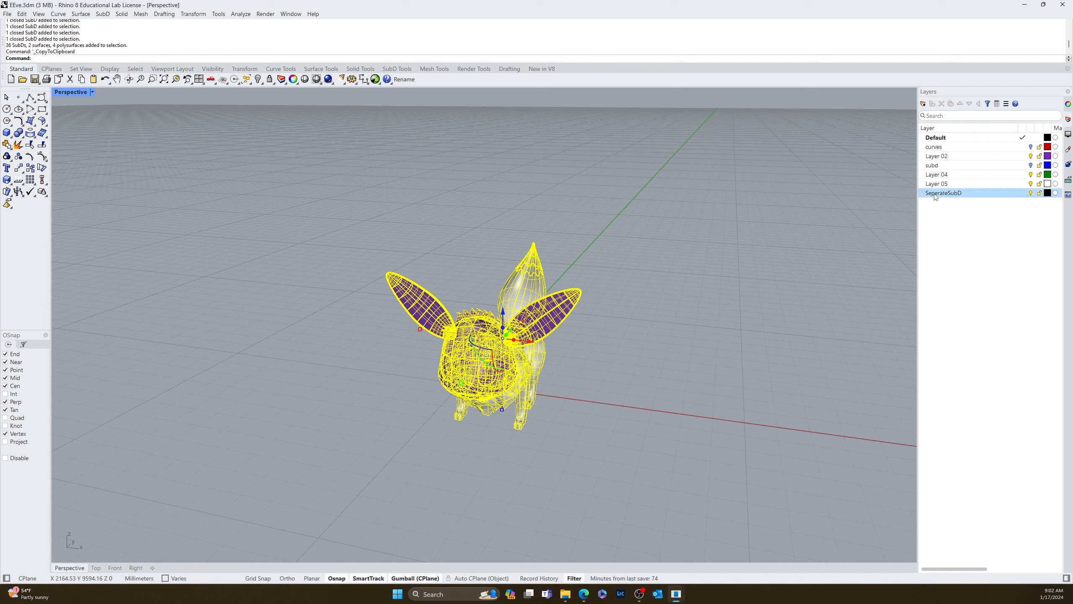
pyautogui.rightClick(935, 194)
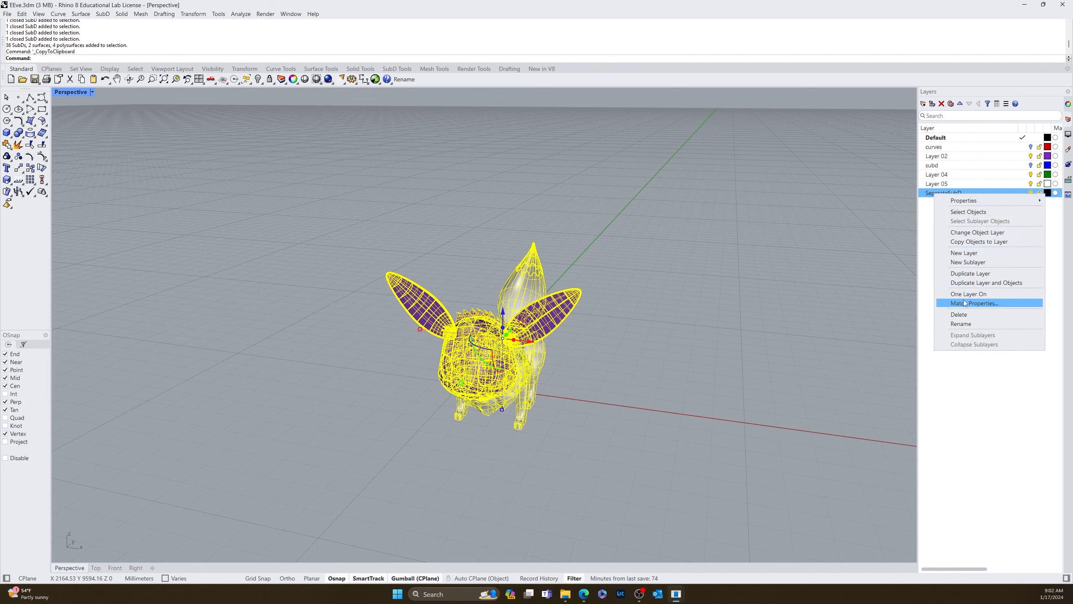
pyautogui.click(972, 234)
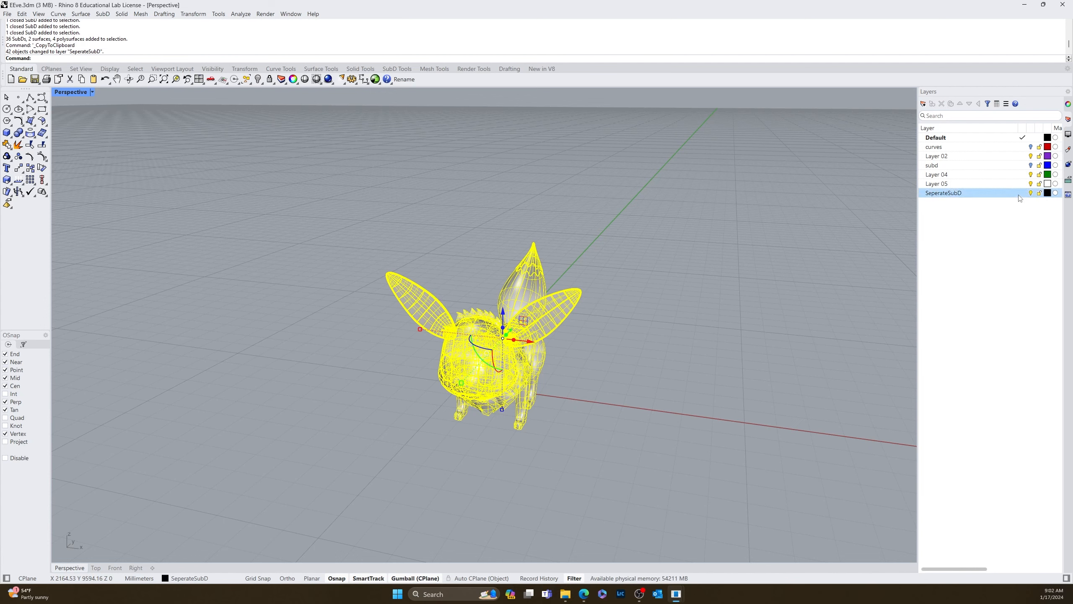
# Step: Hide the SeperateSubD layer and paste the copied creature in place
pyautogui.click(1031, 193)
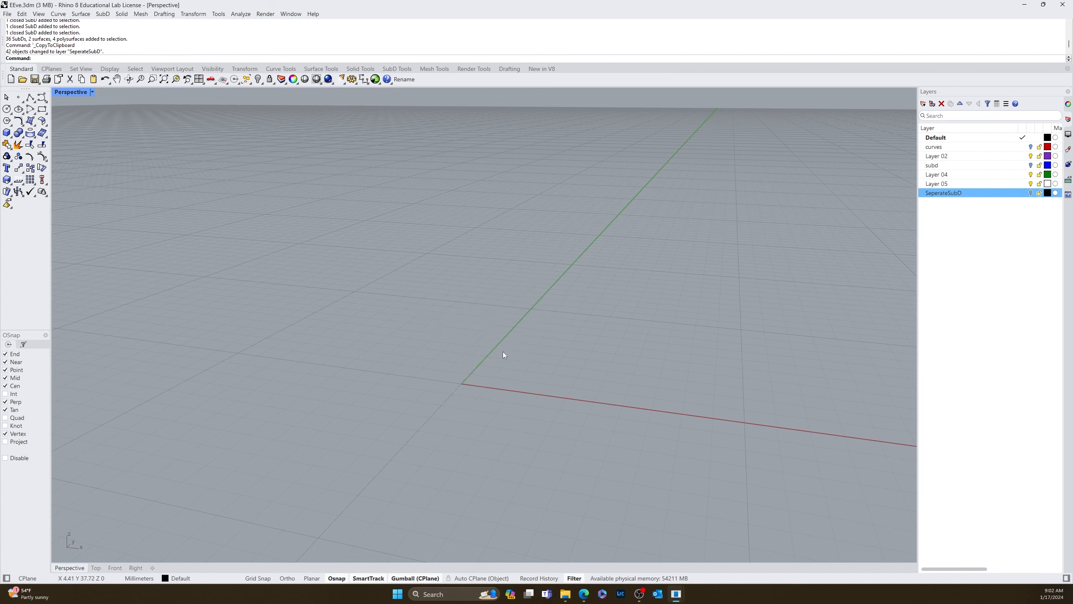
pyautogui.hotkey('ctrl', 'v')
pyautogui.press('Escape')
# Step: Boolean-union the head with both ears, the fur tufts at the ear bases and the row of fur spikes on top
pyautogui.moveTo(485, 387)
pyautogui.mouseDown(button='right')
pyautogui.moveTo(414, 384)
pyautogui.moveTo(484, 365)
pyautogui.mouseUp(button='right')
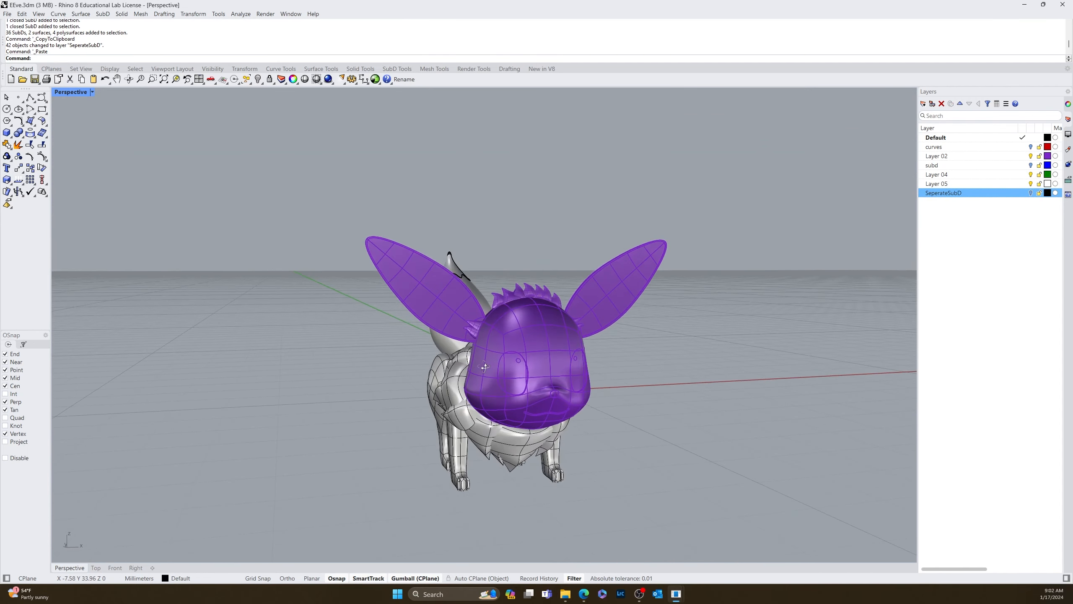
pyautogui.scroll(5, 485, 366)
pyautogui.click(454, 329)
pyautogui.keyDown('shift'); pyautogui.click(466, 305); pyautogui.keyUp('shift')
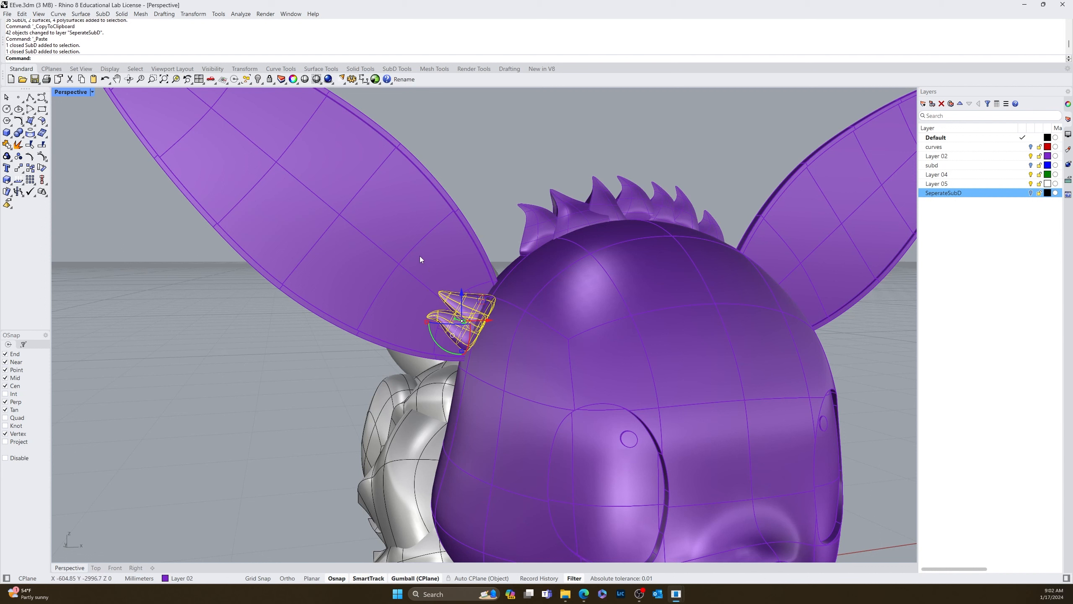
pyautogui.keyDown('shift'); pyautogui.click(420, 257); pyautogui.keyUp('shift')
pyautogui.keyDown('shift'); pyautogui.click(534, 230); pyautogui.keyUp('shift')
pyautogui.keyDown('shift'); pyautogui.click(567, 216); pyautogui.keyUp('shift')
pyautogui.keyDown('shift'); pyautogui.click(600, 195); pyautogui.keyUp('shift')
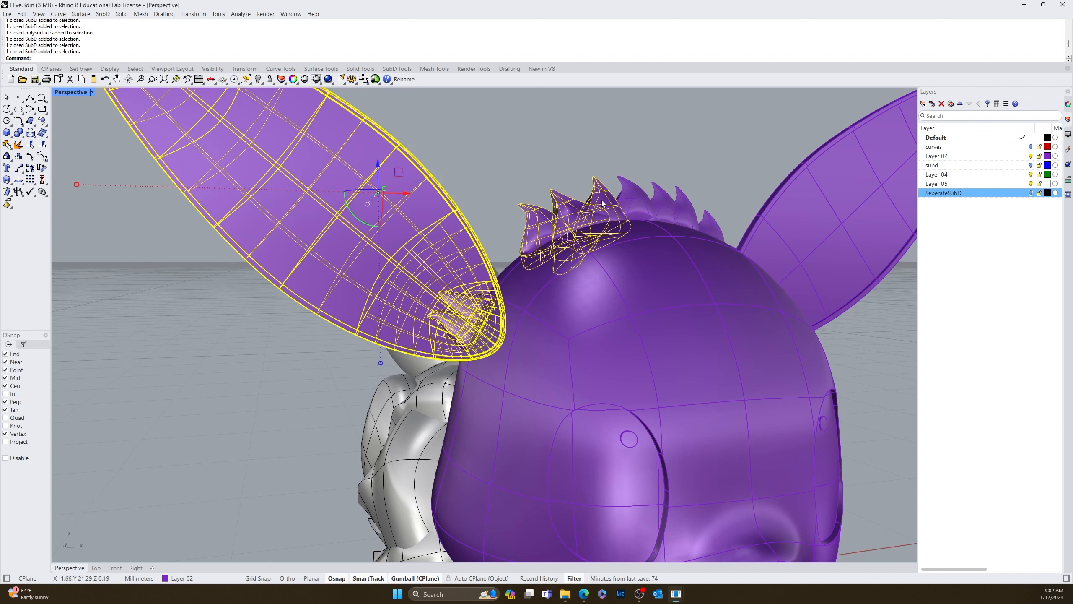
pyautogui.keyDown('shift'); pyautogui.click(625, 192); pyautogui.keyUp('shift')
pyautogui.keyDown('shift'); pyautogui.click(657, 199); pyautogui.keyUp('shift')
pyautogui.keyDown('shift'); pyautogui.click(679, 203); pyautogui.keyUp('shift')
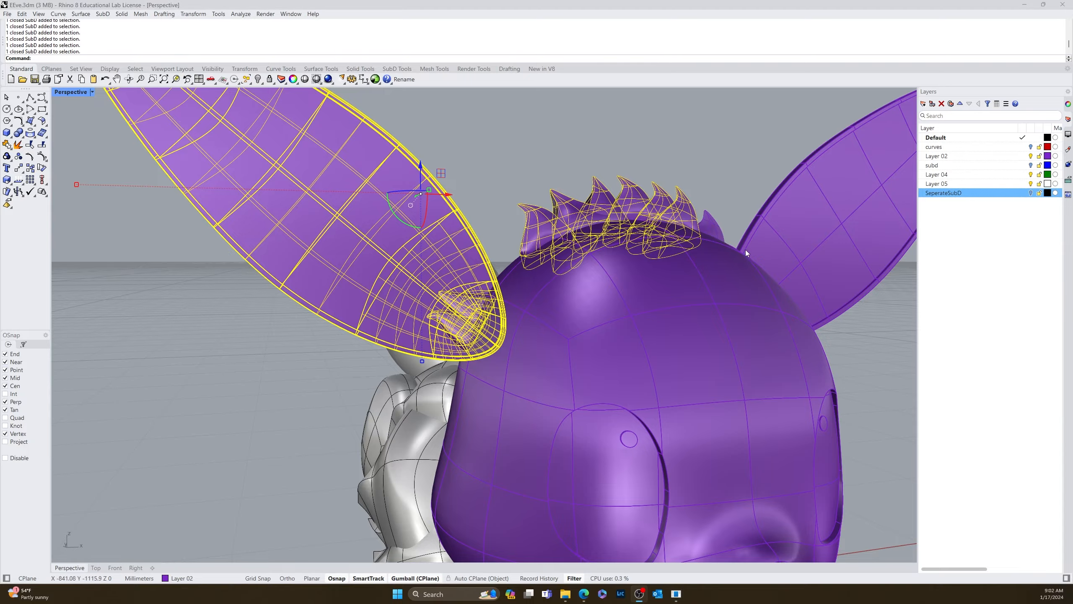
pyautogui.keyDown('shift'); pyautogui.click(719, 233); pyautogui.keyUp('shift')
pyautogui.keyDown('shift'); pyautogui.click(703, 281); pyautogui.keyUp('shift')
pyautogui.keyDown('shift'); pyautogui.click(760, 226); pyautogui.keyUp('shift')
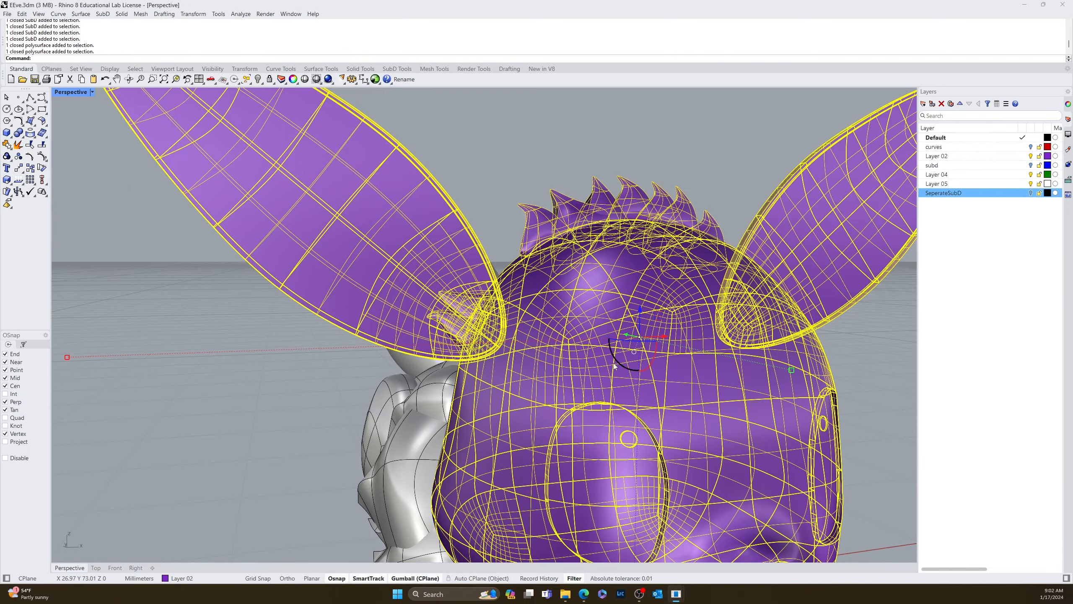
pyautogui.moveTo(728, 289); pyautogui.dragTo(397, 397, button='right')
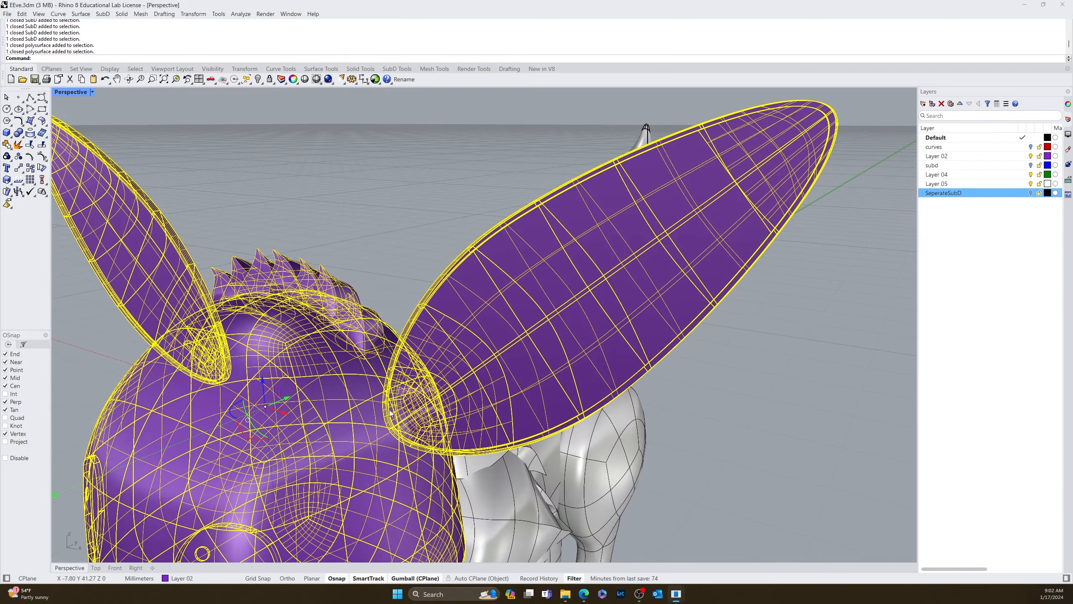
pyautogui.scroll(7, 397, 398)
pyautogui.keyDown('shift'); pyautogui.click(485, 388); pyautogui.keyUp('shift')
pyautogui.keyDown('shift'); pyautogui.click(523, 437); pyautogui.keyUp('shift')
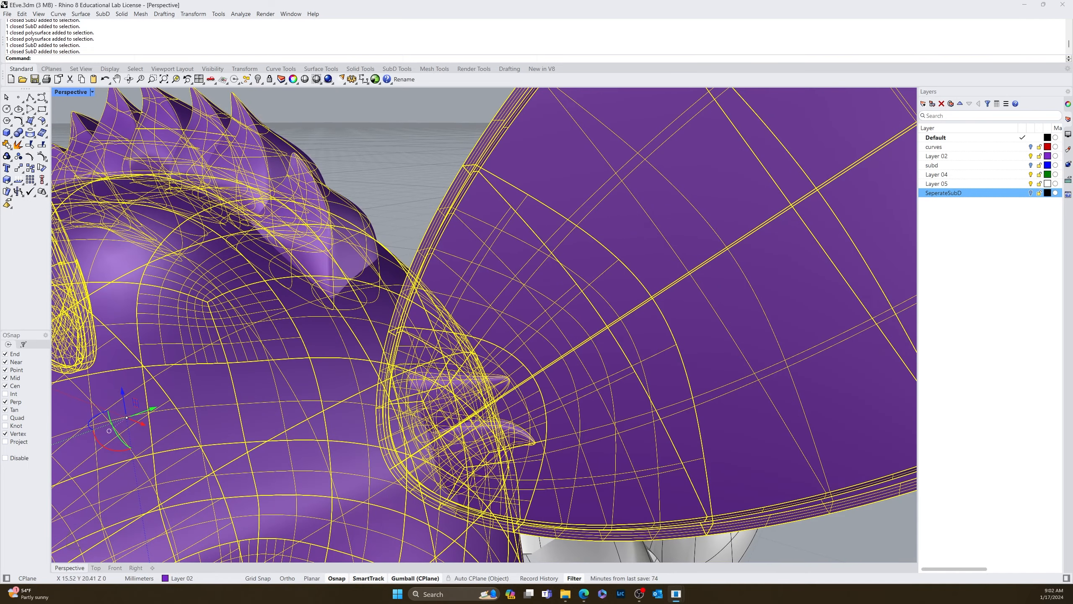
pyautogui.scroll(-7, 395, 404)
pyautogui.write('Boo')
pyautogui.press('Return')
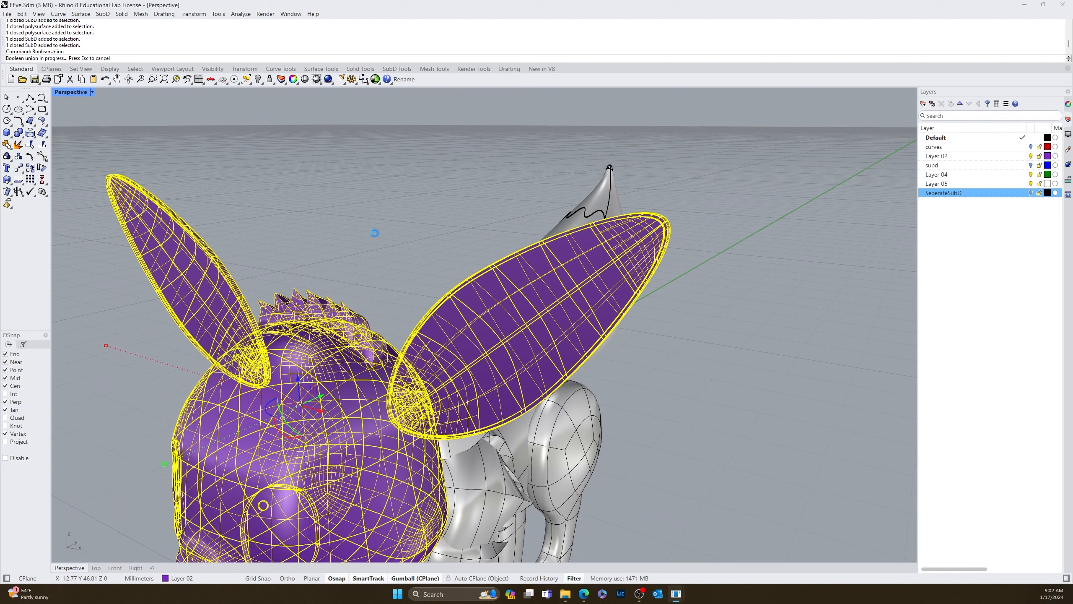
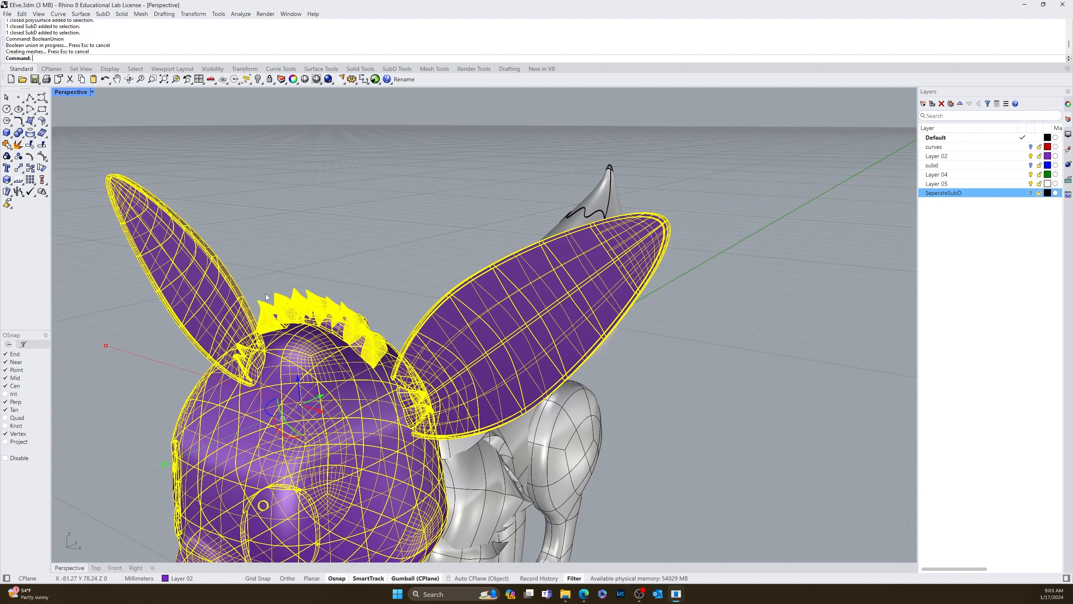
# Step: Select the united head from the front to check which parts belong to it, and deselect it
pyautogui.click(345, 191)
pyautogui.moveTo(296, 273); pyautogui.dragTo(378, 241, button='right')
pyautogui.click(404, 382)
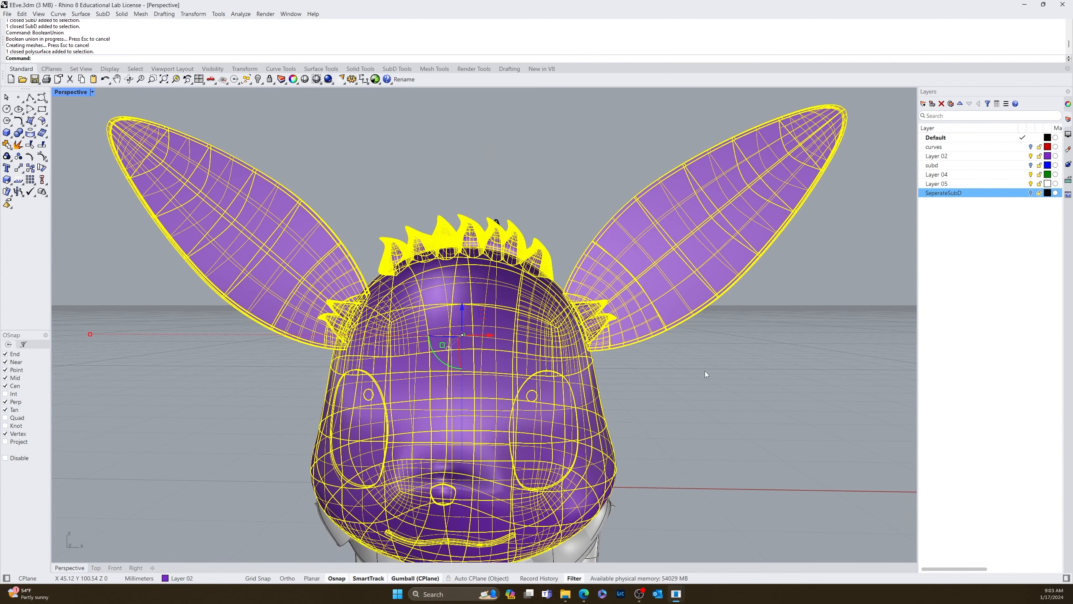
pyautogui.click(287, 451)
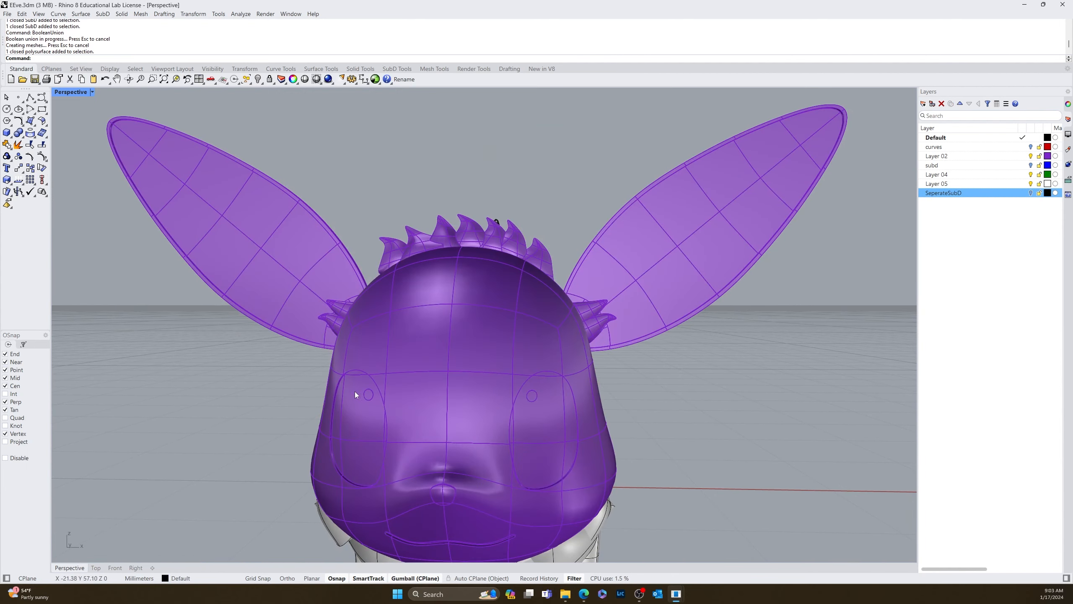
# Step: Rename Layer 02 as Head
pyautogui.click(967, 161)
pyautogui.click(958, 157)
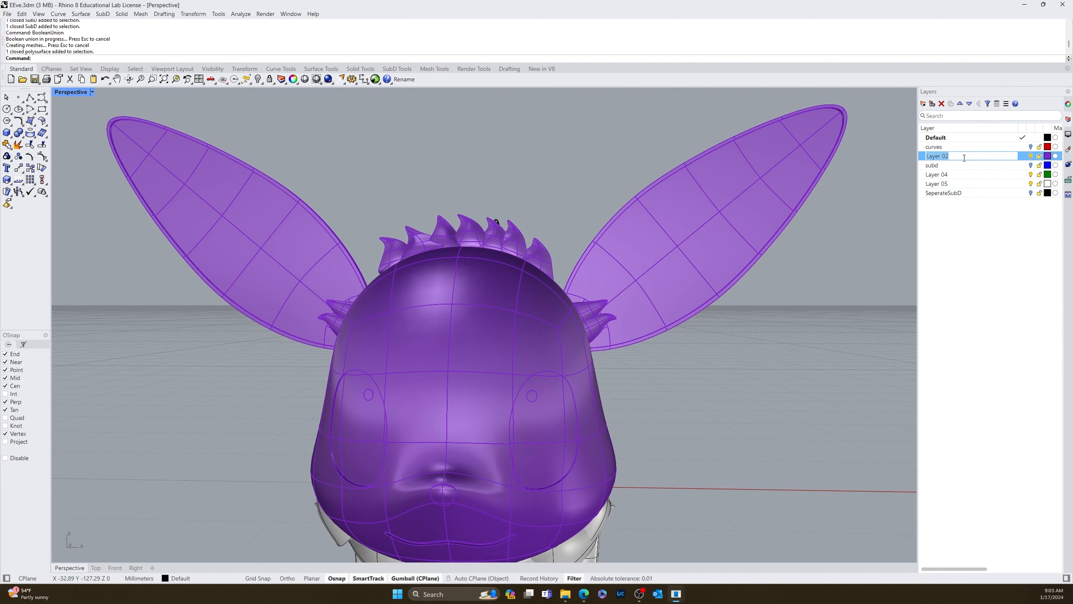
pyautogui.write('Head')
pyautogui.press('Return')
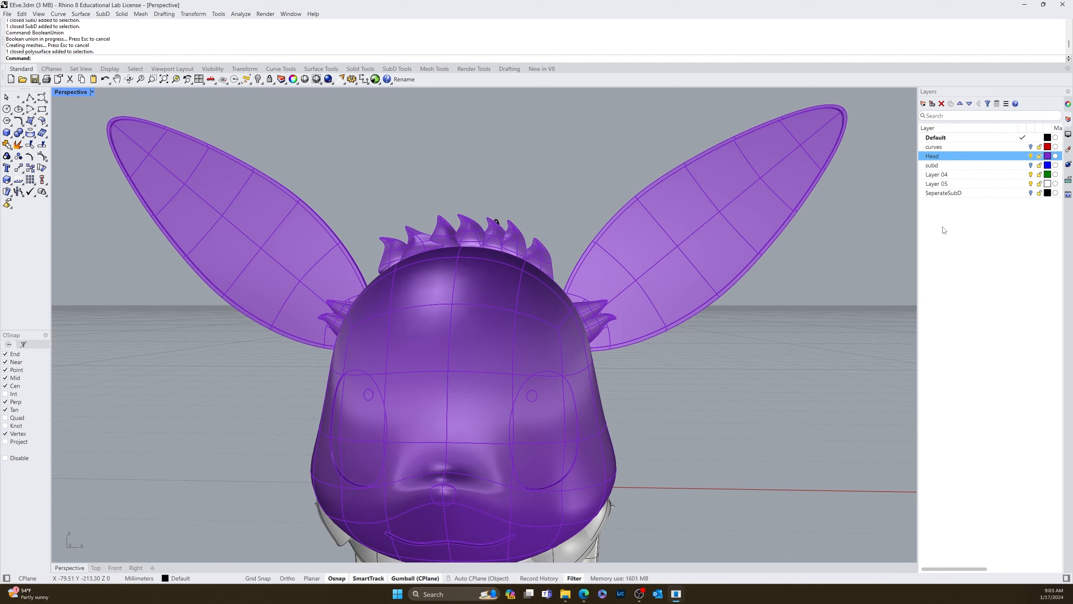
# Step: Add two new layers below Head, named Eyes and EarInside
pyautogui.click(924, 104)
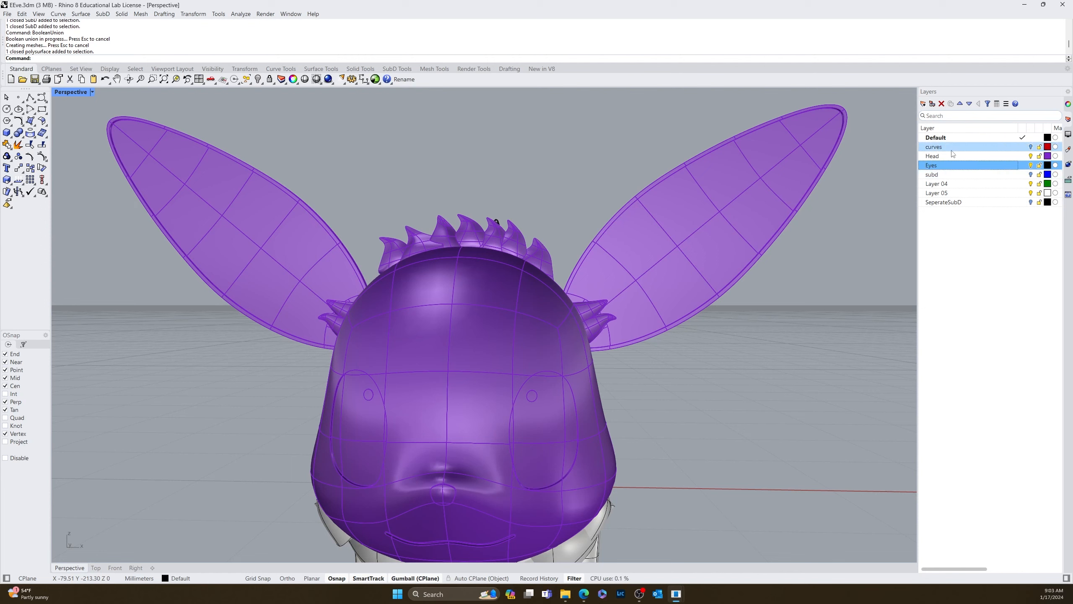
pyautogui.press('Return')
pyautogui.click(923, 104)
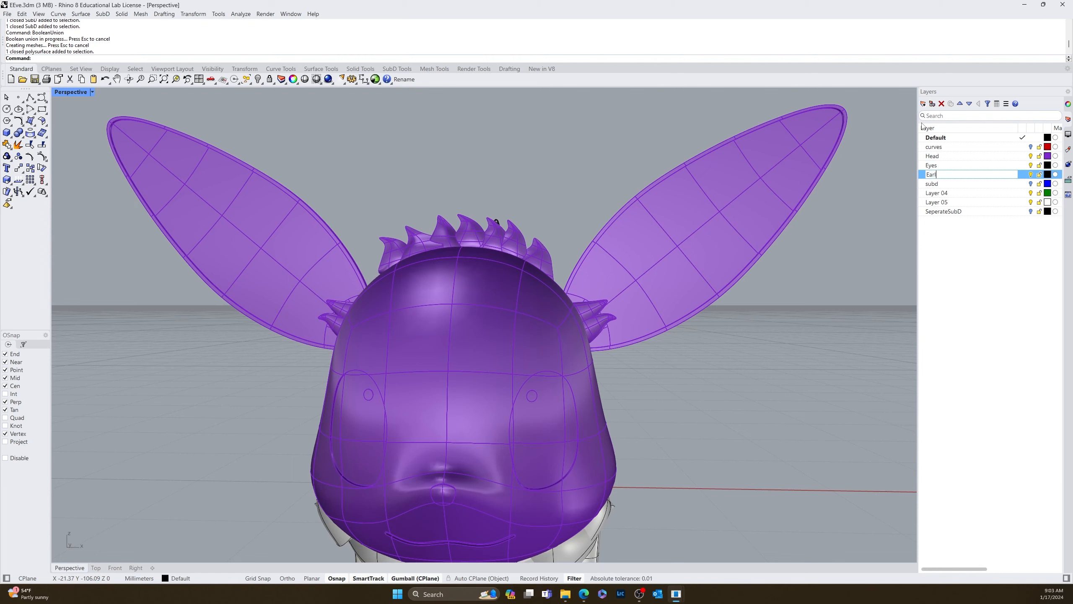
pyautogui.press('Return')
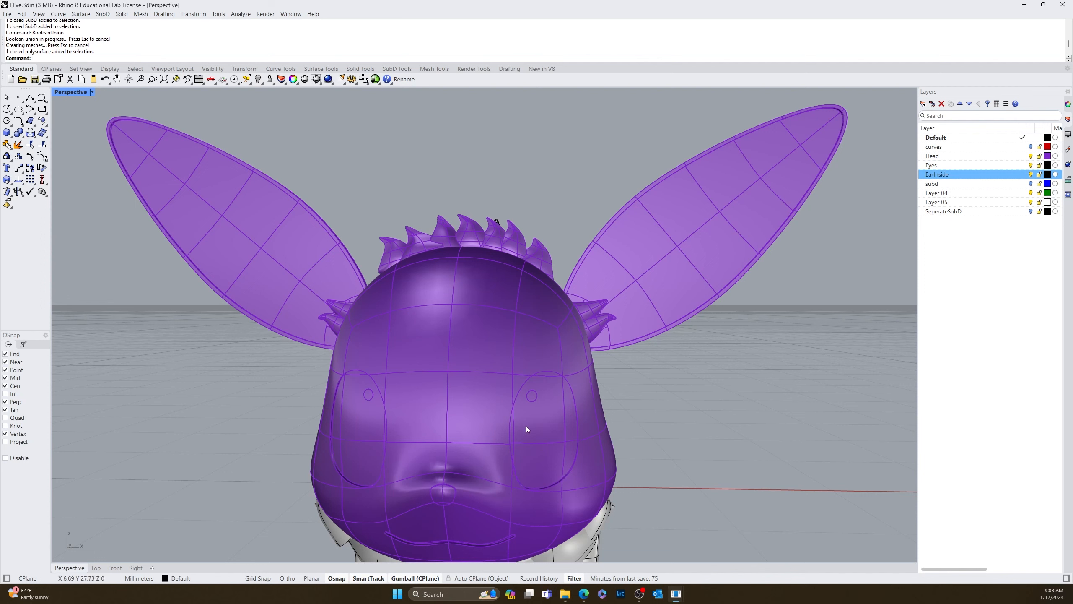
# Step: Add two new layers named Nose and Mouth below EarInside
pyautogui.click(923, 104)
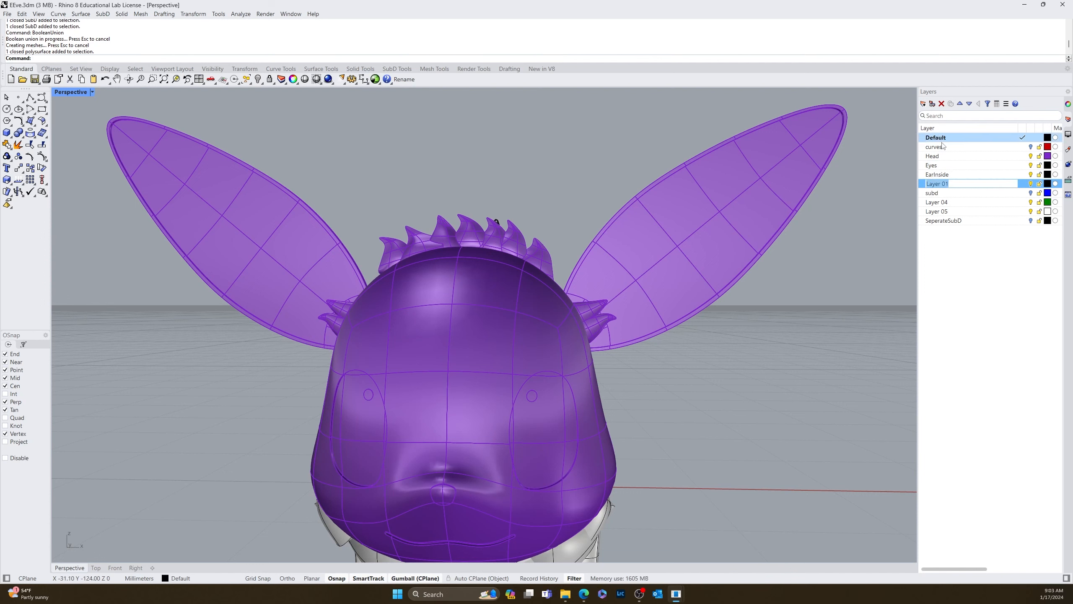
pyautogui.write('N')
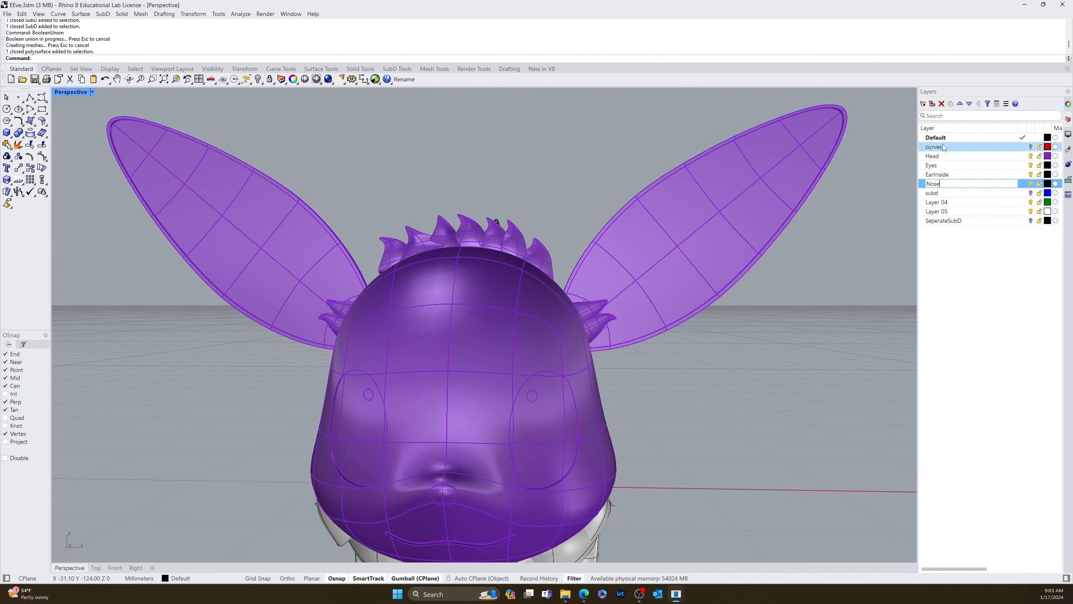
pyautogui.write('ose')
pyautogui.press('Return')
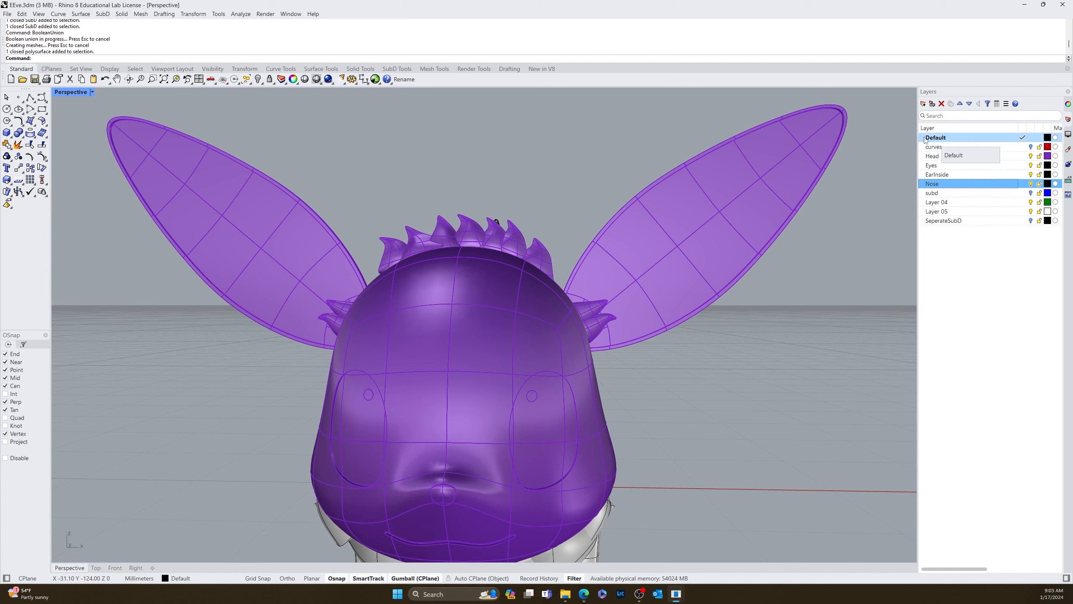
pyautogui.click(924, 103)
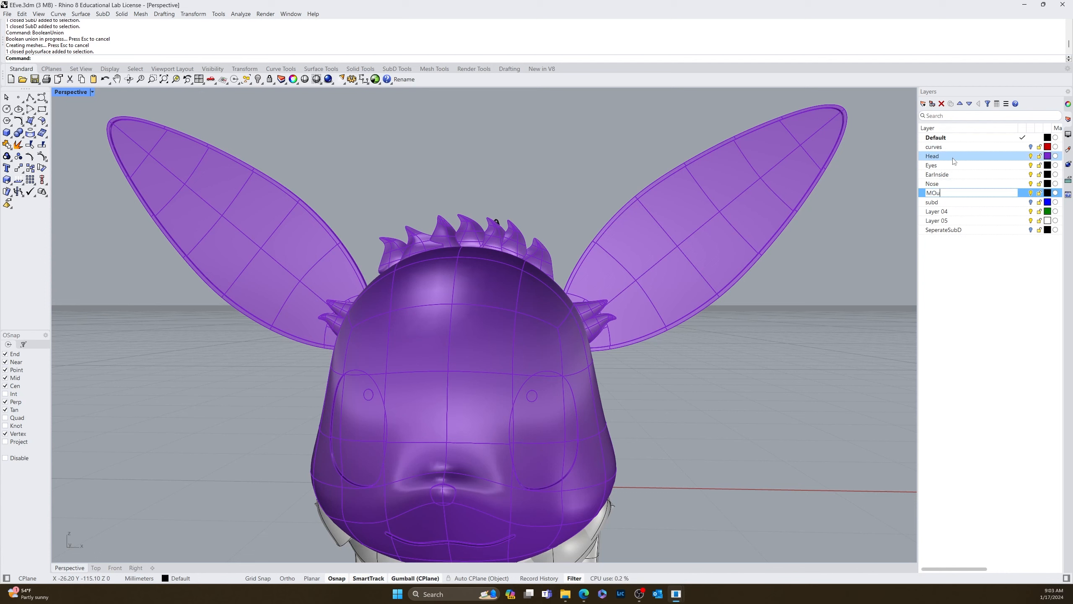
pyautogui.write('Mouth')
pyautogui.press('Return')
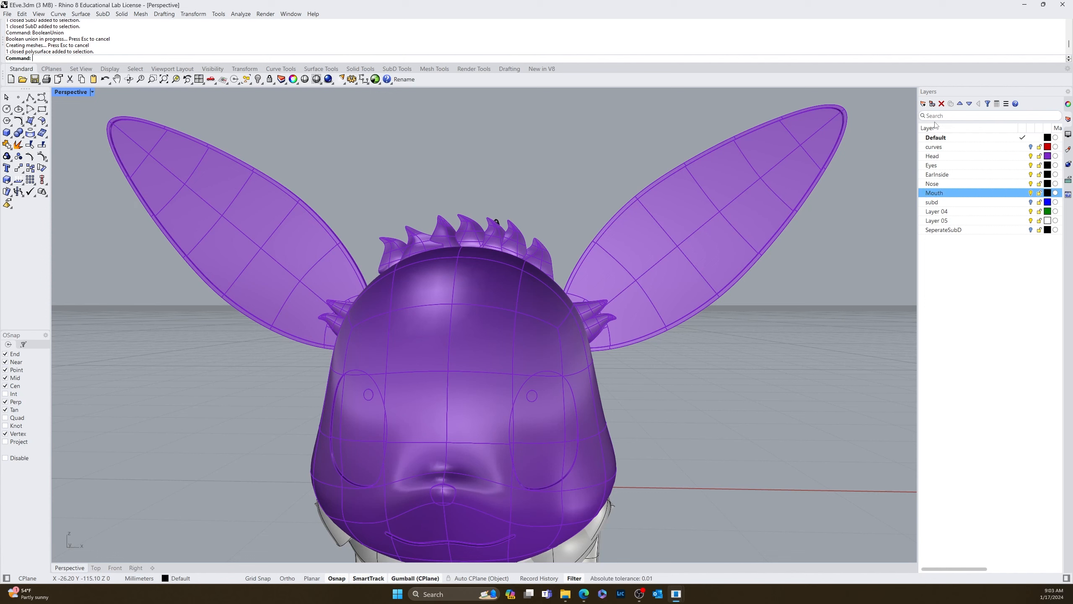
# Step: Add two new layers named Body and Furr below Mouth
pyautogui.click(923, 103)
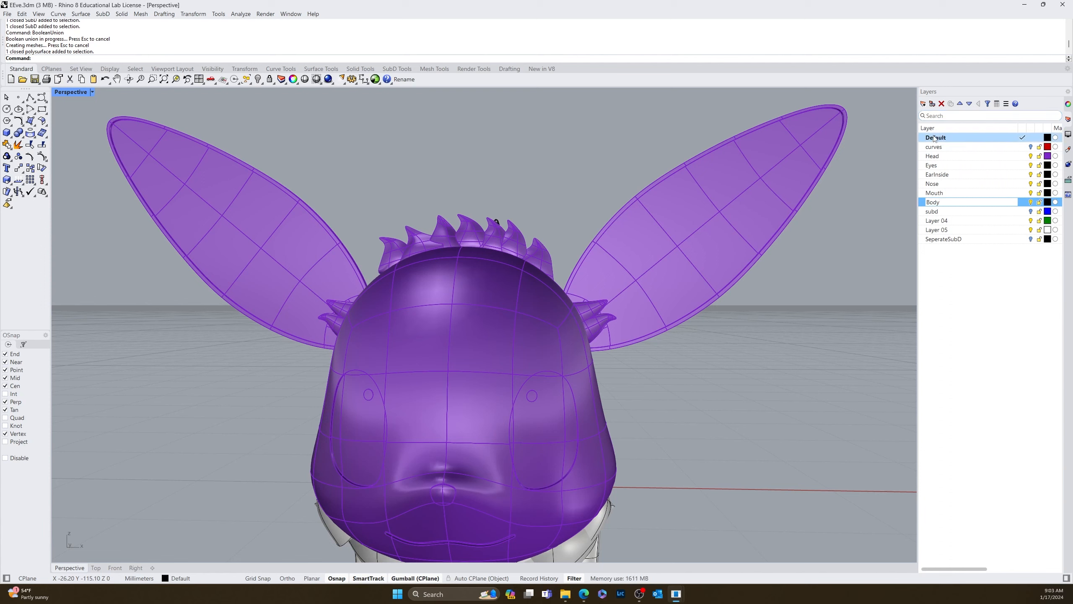
pyautogui.press('Return')
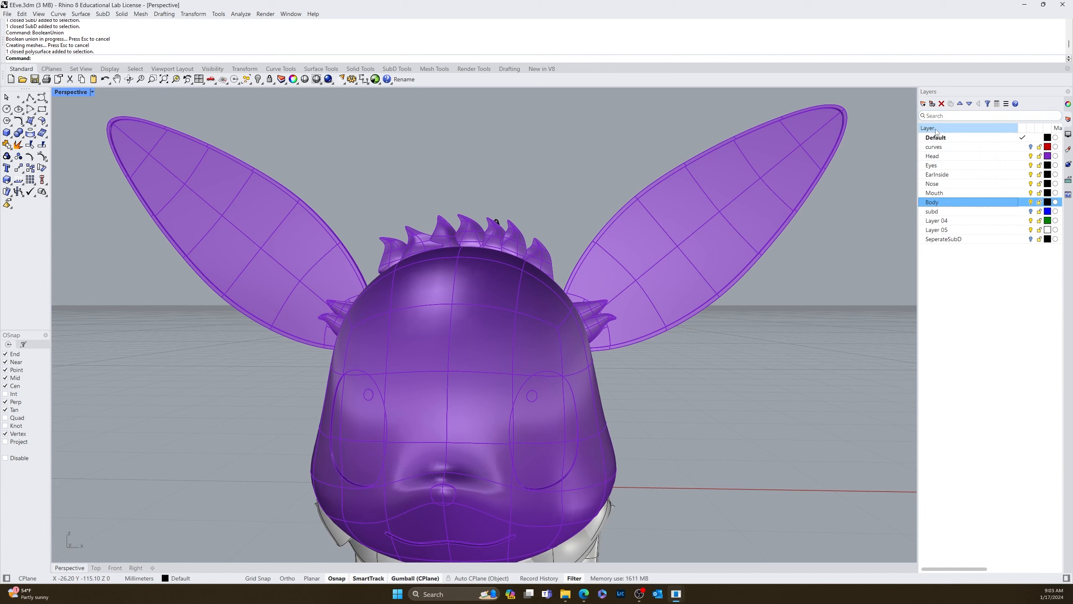
pyautogui.click(923, 103)
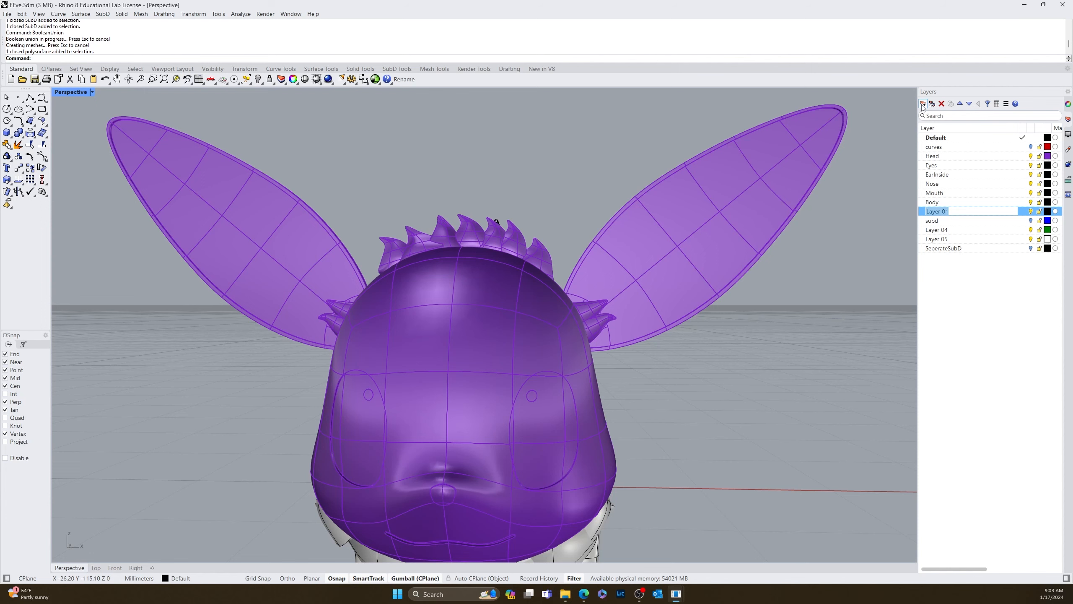
pyautogui.write('F')
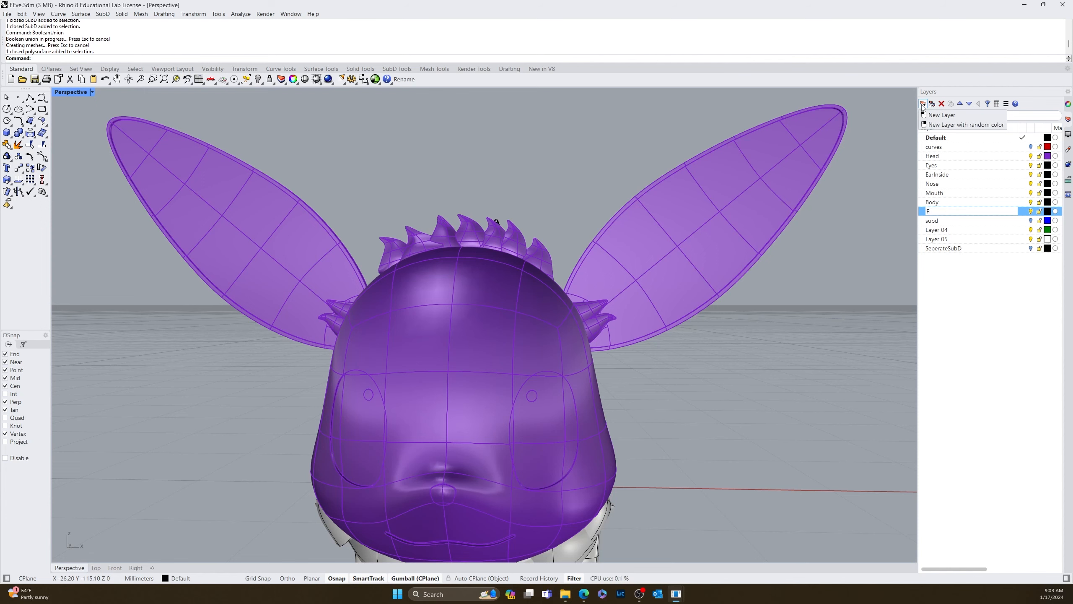
pyautogui.write('urr')
pyautogui.press('Return')
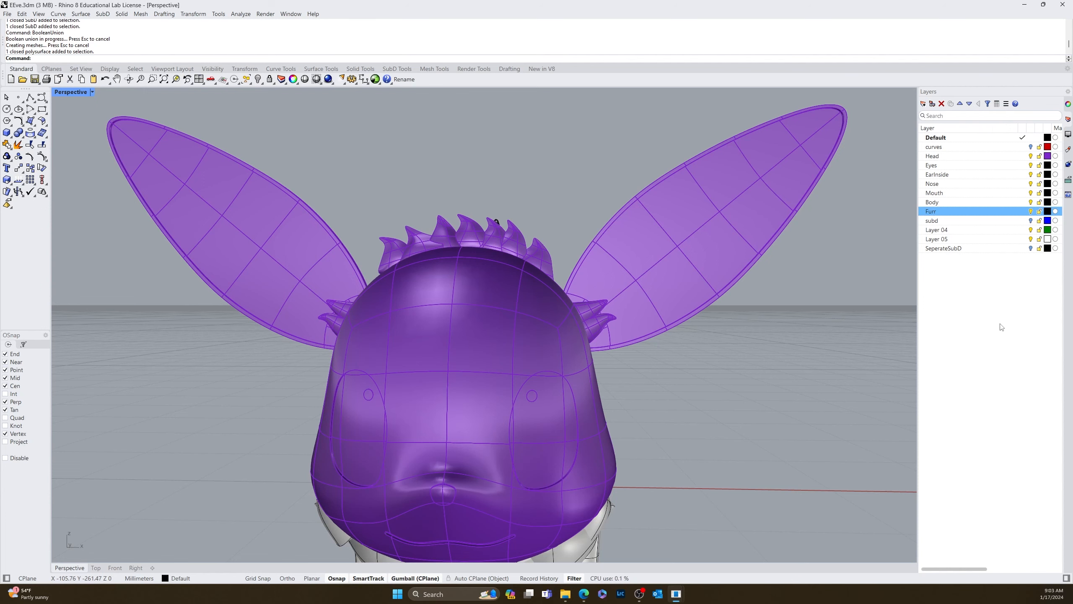
# Step: Move the four legs, the torso and the main tail surface to the Body layer
pyautogui.moveTo(741, 431); pyautogui.dragTo(649, 444, button='right')
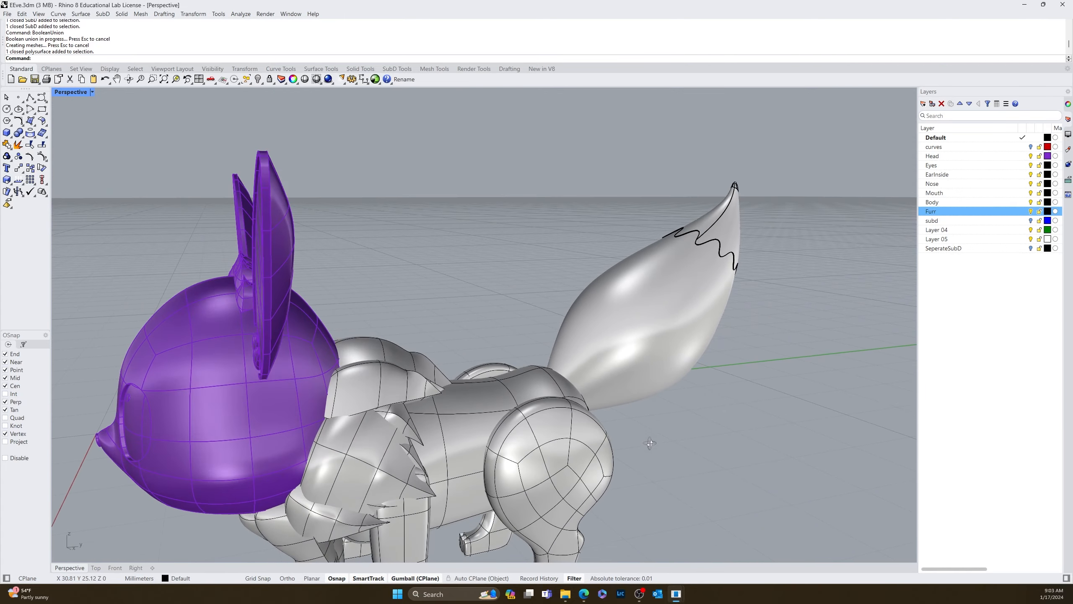
pyautogui.scroll(-6, 638, 461)
pyautogui.moveTo(520, 479); pyautogui.dragTo(438, 423, button='right')
pyautogui.scroll(7, 538, 434)
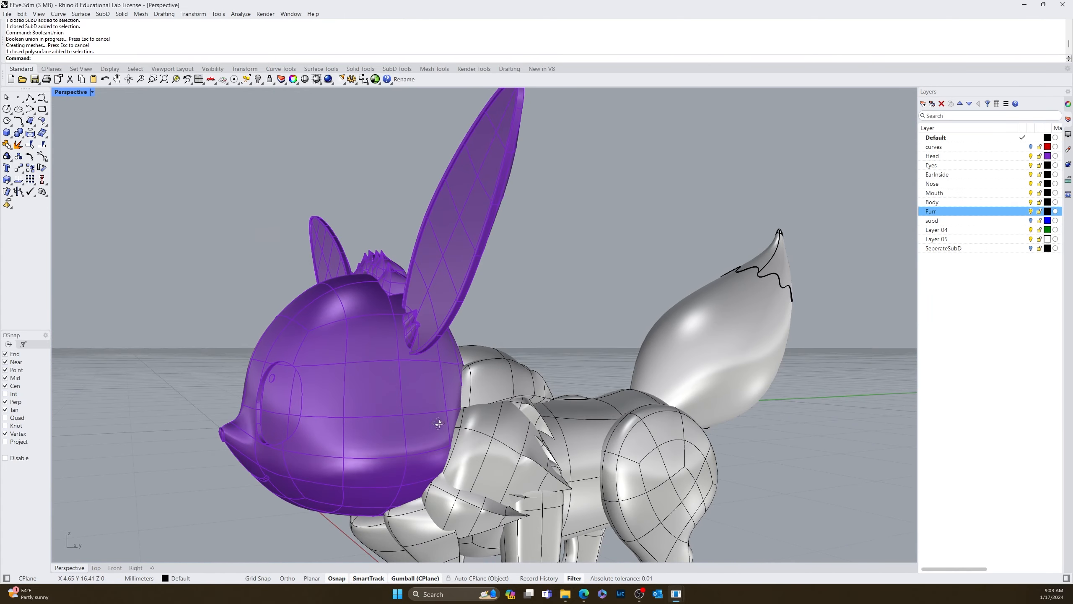
pyautogui.keyDown('shift'); pyautogui.moveTo(647, 494); pyautogui.dragTo(635, 374, button='right'); pyautogui.keyUp('shift')
pyautogui.click(659, 417)
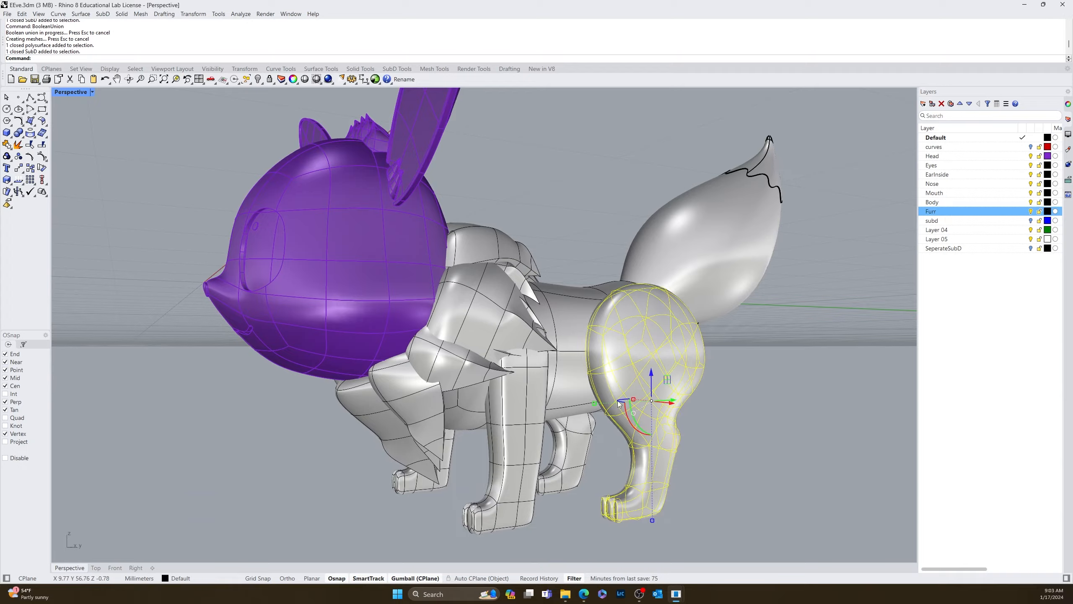
pyautogui.keyDown('shift'); pyautogui.click(571, 438); pyautogui.keyUp('shift')
pyautogui.keyDown('shift'); pyautogui.click(564, 402); pyautogui.keyUp('shift')
pyautogui.keyDown('shift'); pyautogui.click(538, 434); pyautogui.keyUp('shift')
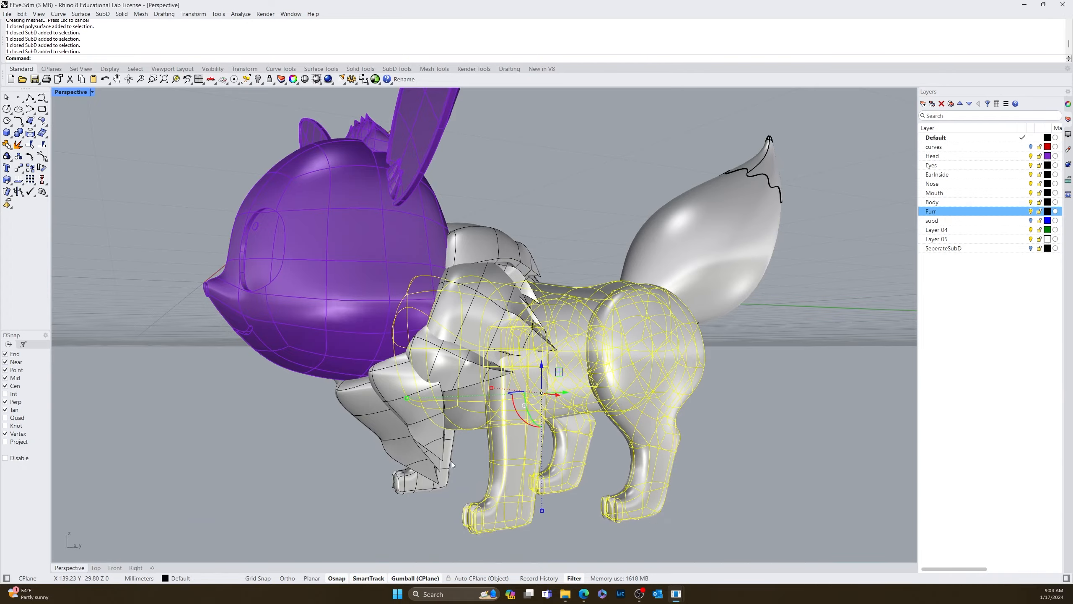
pyautogui.keyDown('shift'); pyautogui.click(451, 463); pyautogui.keyUp('shift')
pyautogui.moveTo(694, 340); pyautogui.dragTo(194, 317, button='right')
pyautogui.keyDown('shift'); pyautogui.click(193, 317); pyautogui.keyUp('shift')
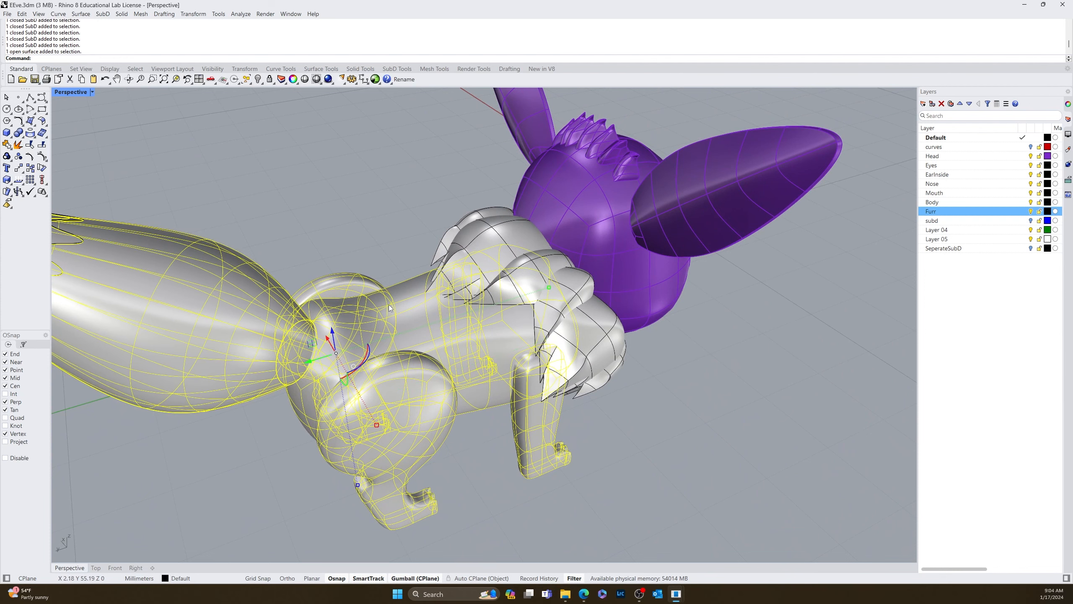
pyautogui.scroll(-5, 287, 284)
pyautogui.rightClick(938, 202)
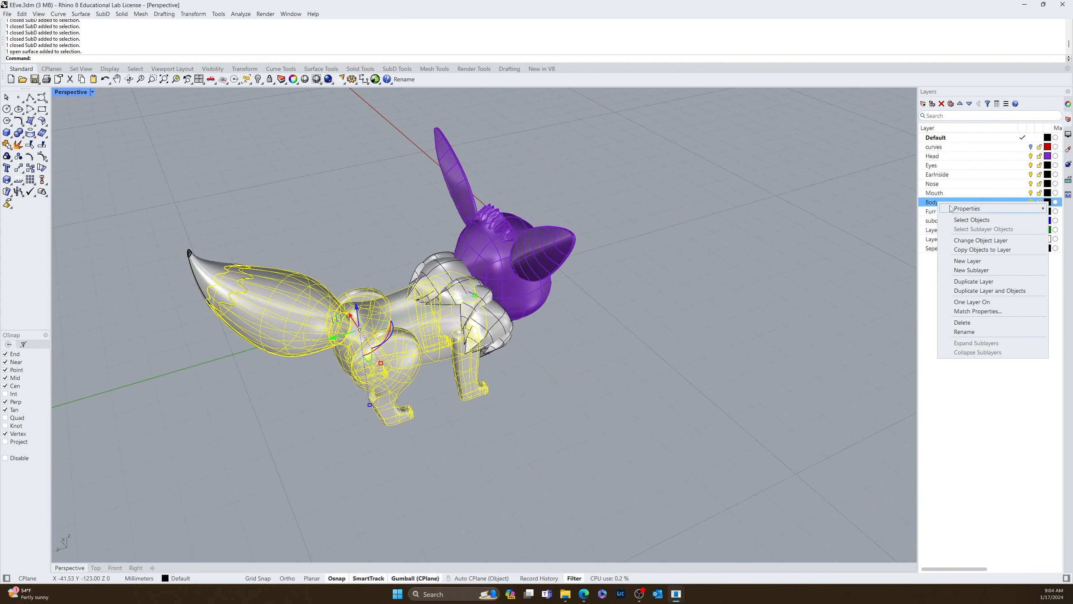
pyautogui.click(989, 240)
# Step: Set the Body layer's colour to Chartreuse
pyautogui.click(1048, 203)
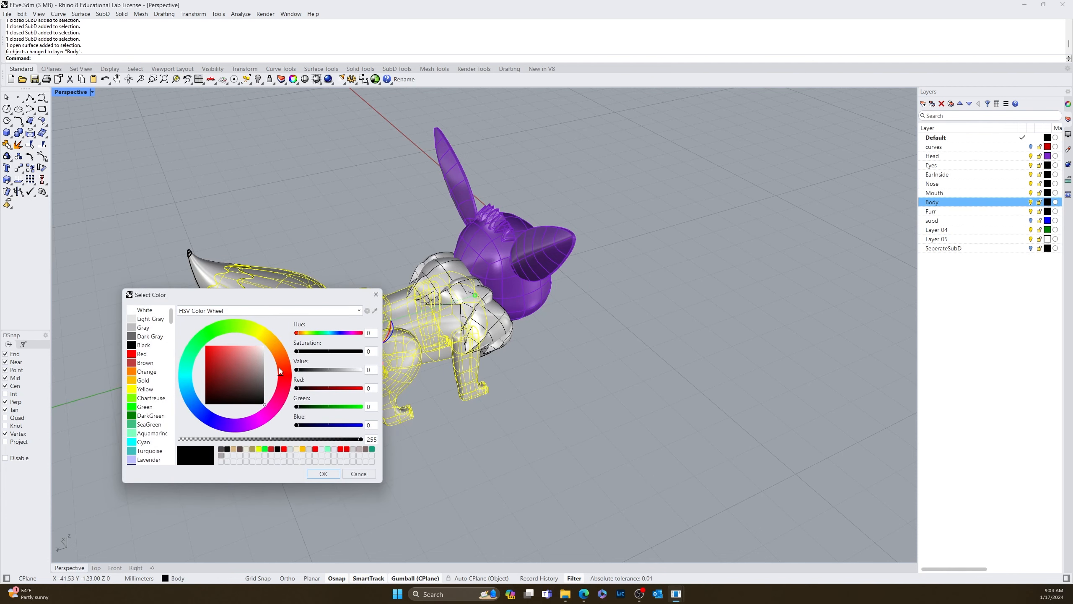
pyautogui.click(136, 399)
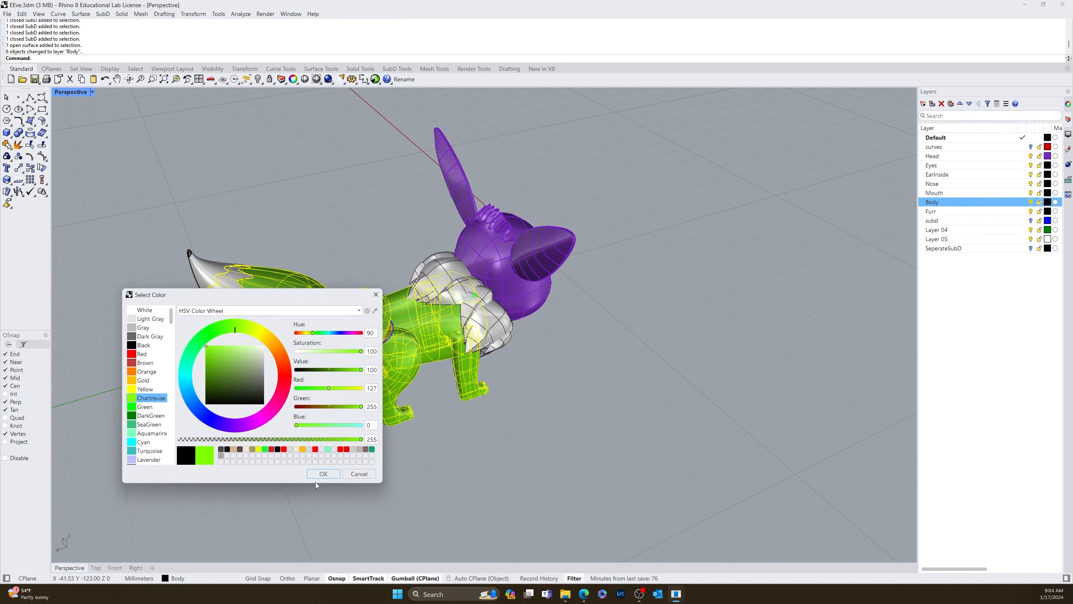
pyautogui.click(323, 474)
# Step: Select the white tail tip together with all the fur tuft pieces around the neck and chest
pyautogui.moveTo(478, 451); pyautogui.dragTo(585, 344, button='right')
pyautogui.scroll(-6, 346, 291)
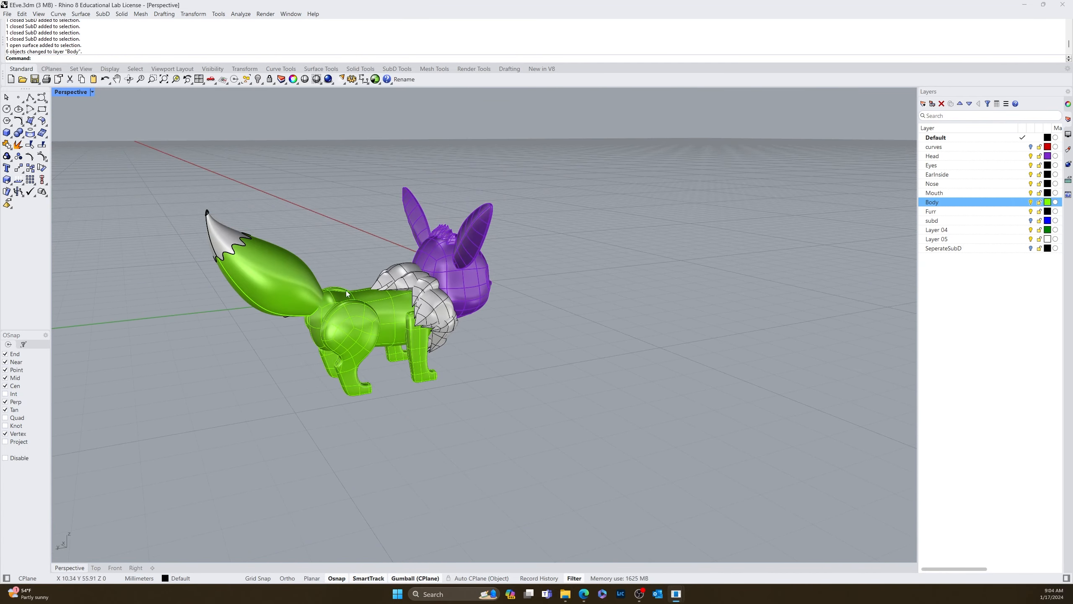
pyautogui.click(211, 242)
pyautogui.keyDown('shift'); pyautogui.click(421, 292); pyautogui.keyUp('shift')
pyautogui.scroll(3, 423, 315)
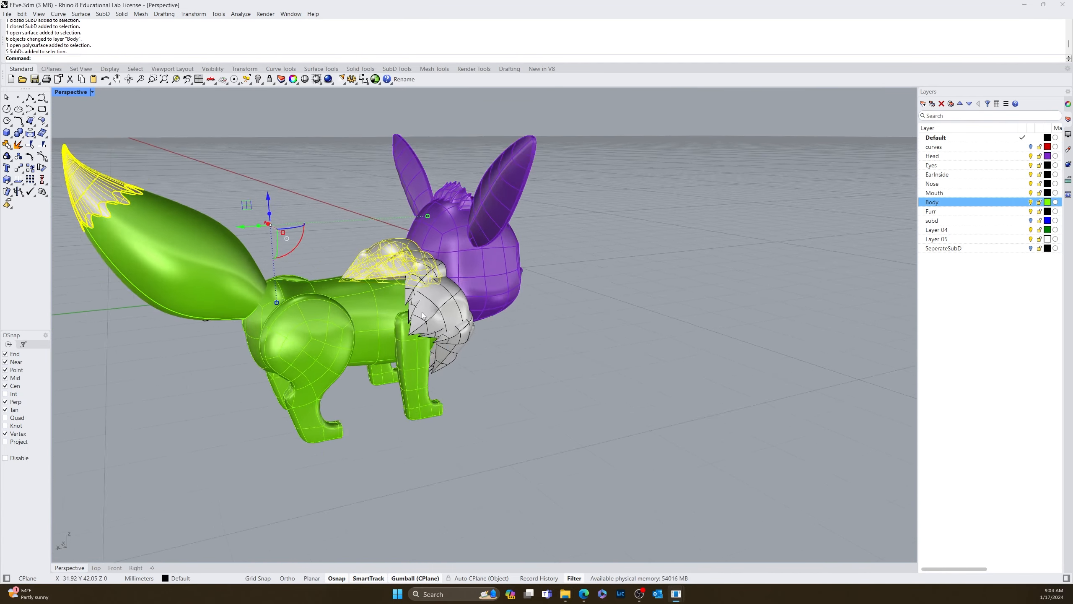
pyautogui.moveTo(422, 315); pyautogui.dragTo(355, 328, button='right')
pyautogui.keyDown('shift'); pyautogui.click(458, 308); pyautogui.keyUp('shift')
pyautogui.moveTo(458, 321); pyautogui.dragTo(305, 315, button='right')
pyautogui.keyDown('shift'); pyautogui.click(630, 330); pyautogui.keyUp('shift')
pyautogui.keyDown('shift'); pyautogui.click(661, 304); pyautogui.keyUp('shift')
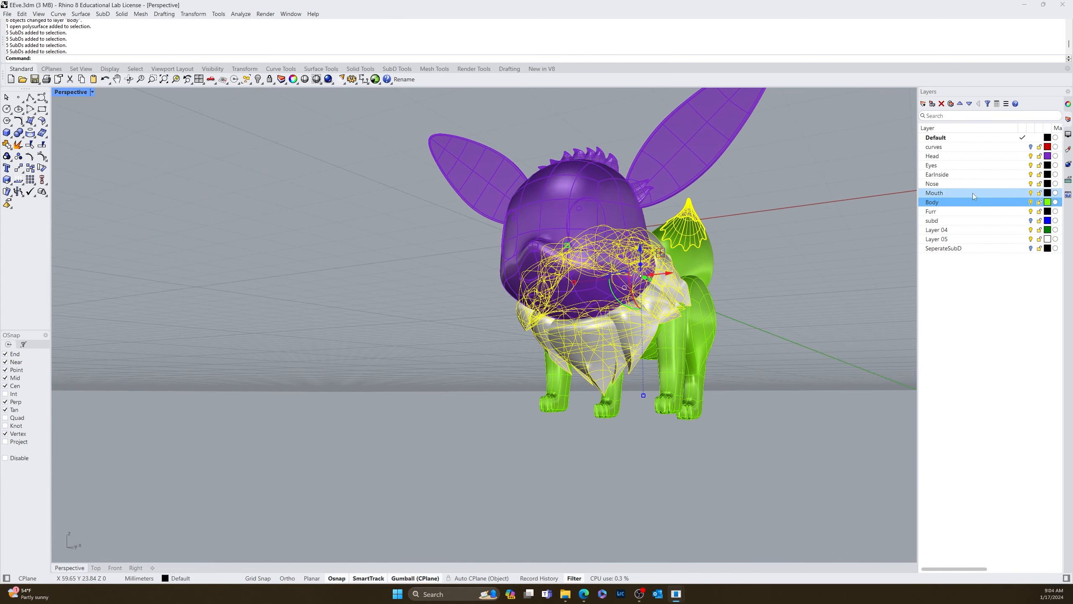
# Step: Move the selected neck and tail fur pieces to the Furr layer and set that layer's color to Brown
pyautogui.rightClick(942, 211)
pyautogui.click(979, 252)
pyautogui.click(1049, 211)
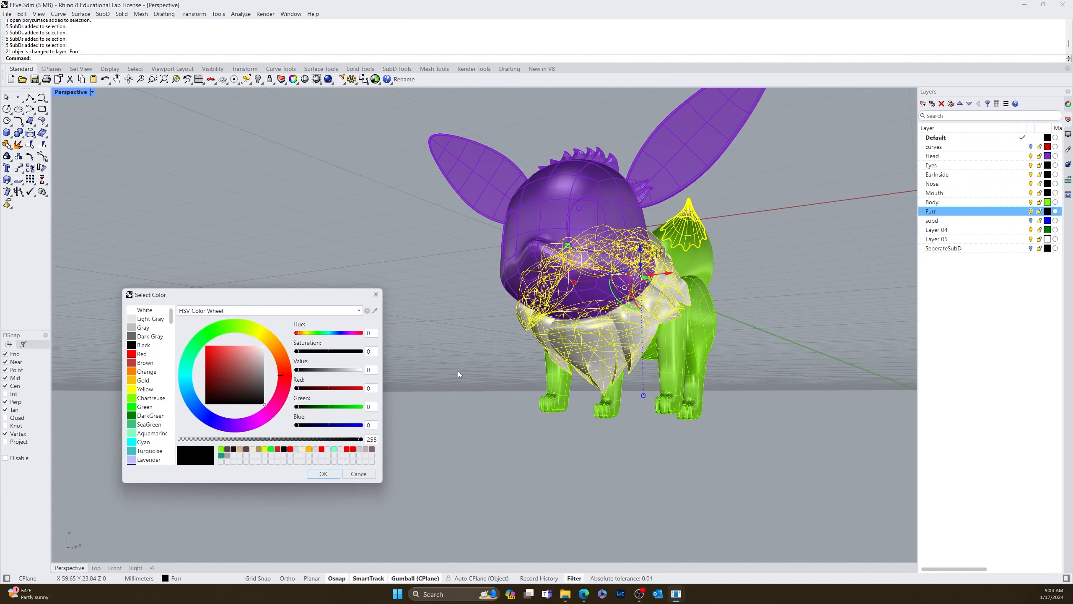
pyautogui.click(145, 362)
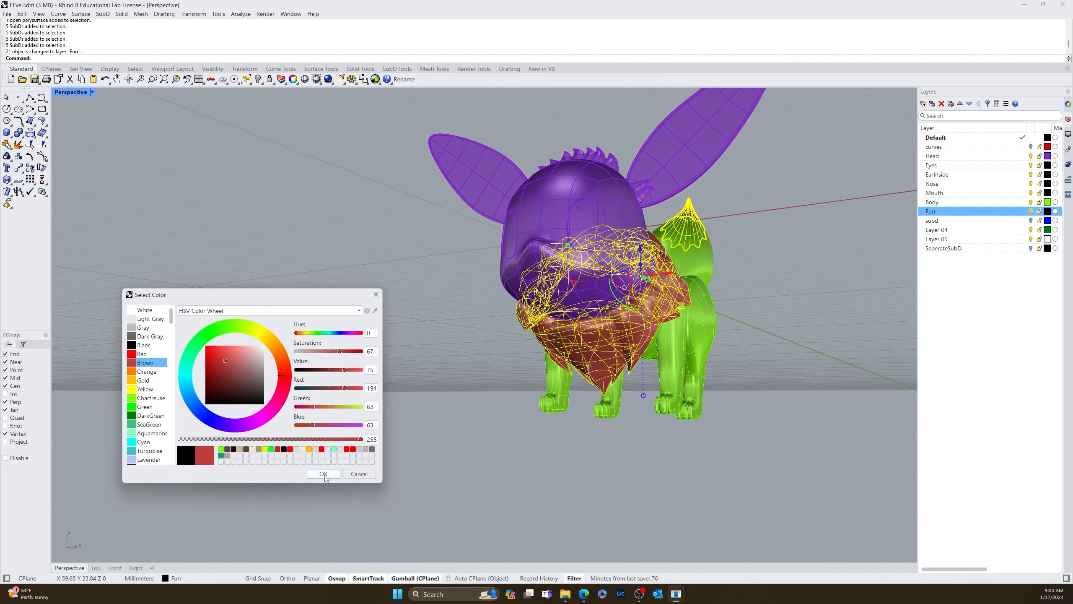
pyautogui.click(323, 473)
pyautogui.click(472, 429)
pyautogui.moveTo(473, 429); pyautogui.dragTo(649, 440, button='right')
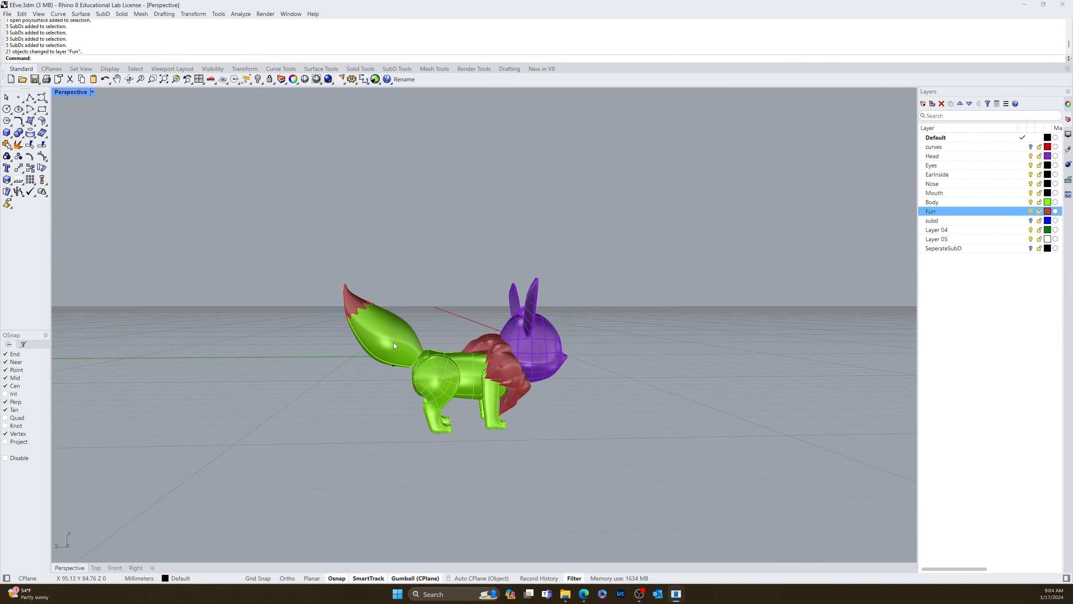
# Step: Run ExtractSrf on the head and pick all the recessed surface pieces of the character's right eye, leaving out the small highlight circle
pyautogui.moveTo(393, 343)
pyautogui.mouseDown(button='right')
pyautogui.moveTo(300, 441)
pyautogui.moveTo(333, 465)
pyautogui.moveTo(296, 475)
pyautogui.moveTo(321, 304)
pyautogui.moveTo(477, 291)
pyautogui.moveTo(467, 329)
pyautogui.moveTo(392, 361)
pyautogui.mouseUp(button='right')
pyautogui.scroll(5, 476, 290)
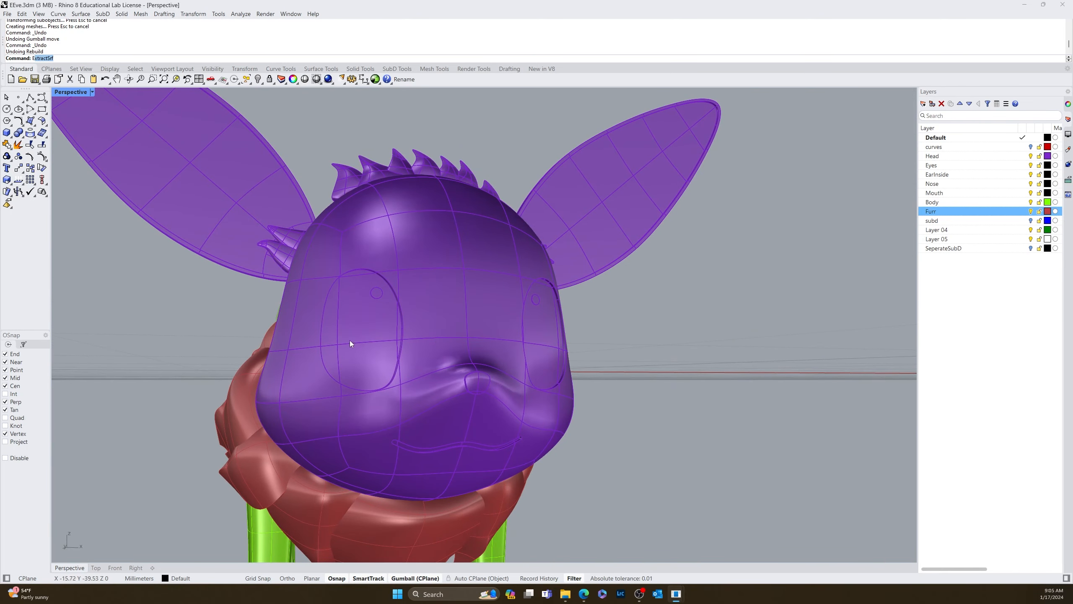
pyautogui.press('Return')
pyautogui.click(348, 322)
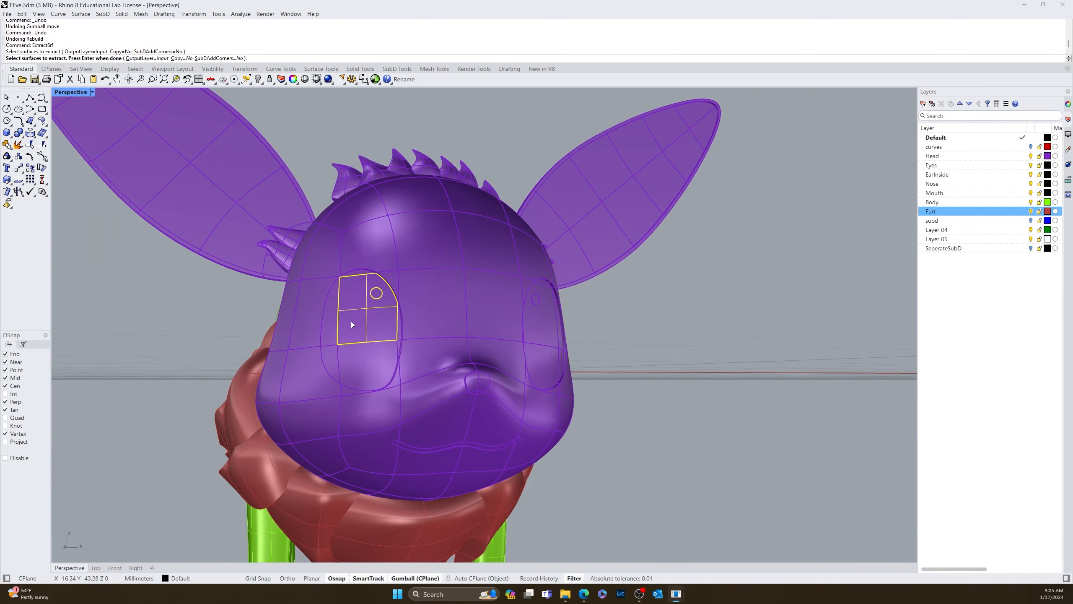
pyautogui.scroll(5, 338, 323)
pyautogui.click(328, 328)
pyautogui.click(313, 417)
pyautogui.click(398, 424)
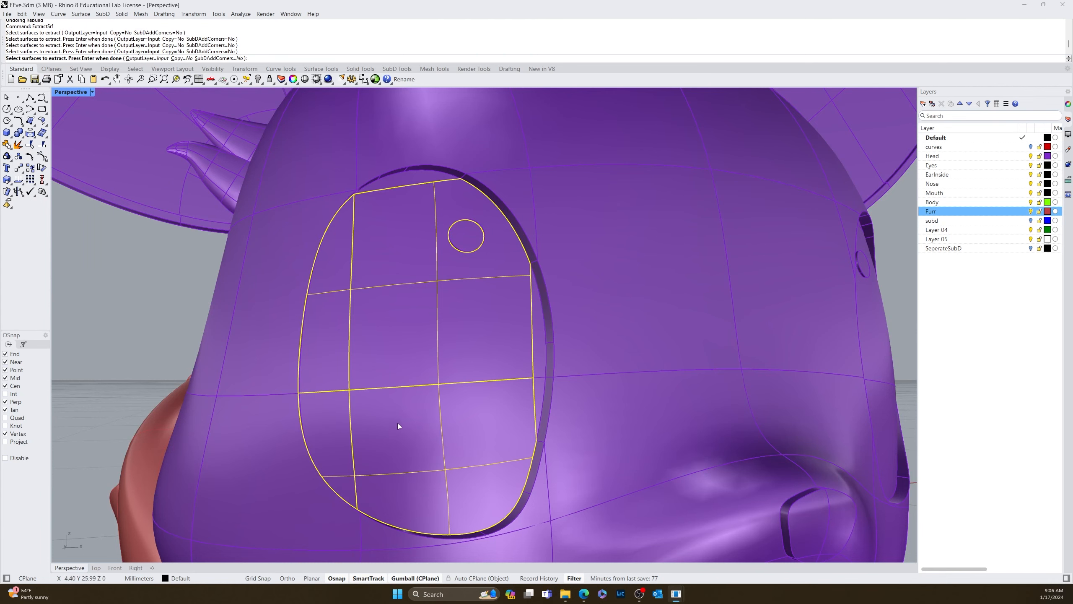
pyautogui.click(402, 180)
pyautogui.click(537, 329)
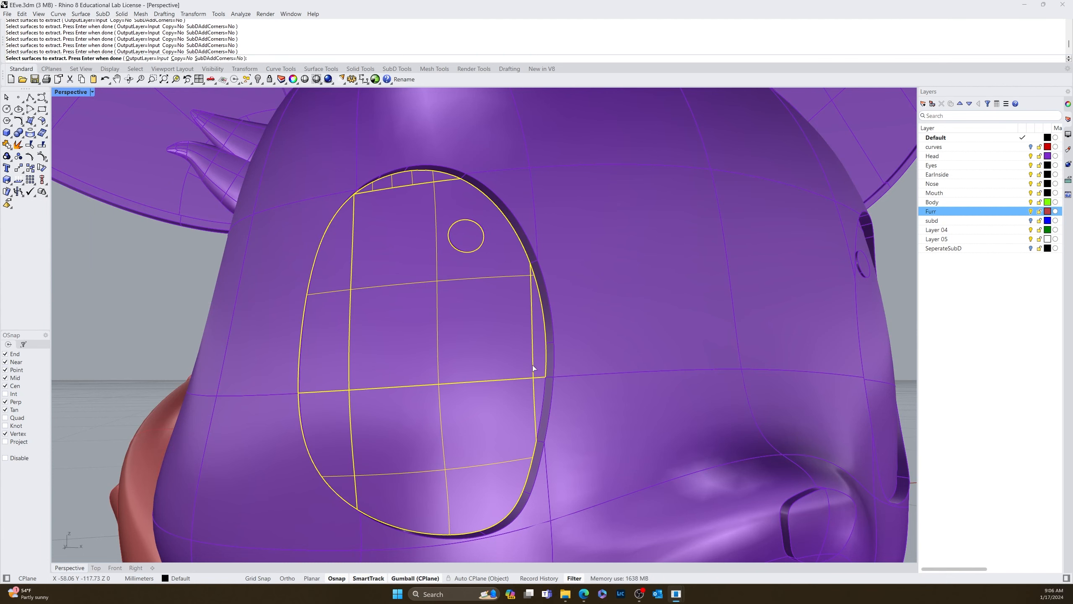
pyautogui.click(537, 385)
# Step: Add the matching surface pieces of the character's left eye and extract both eyes from the head
pyautogui.scroll(-5, 560, 400)
pyautogui.moveTo(560, 401); pyautogui.dragTo(421, 376, button='right')
pyautogui.scroll(8, 420, 376)
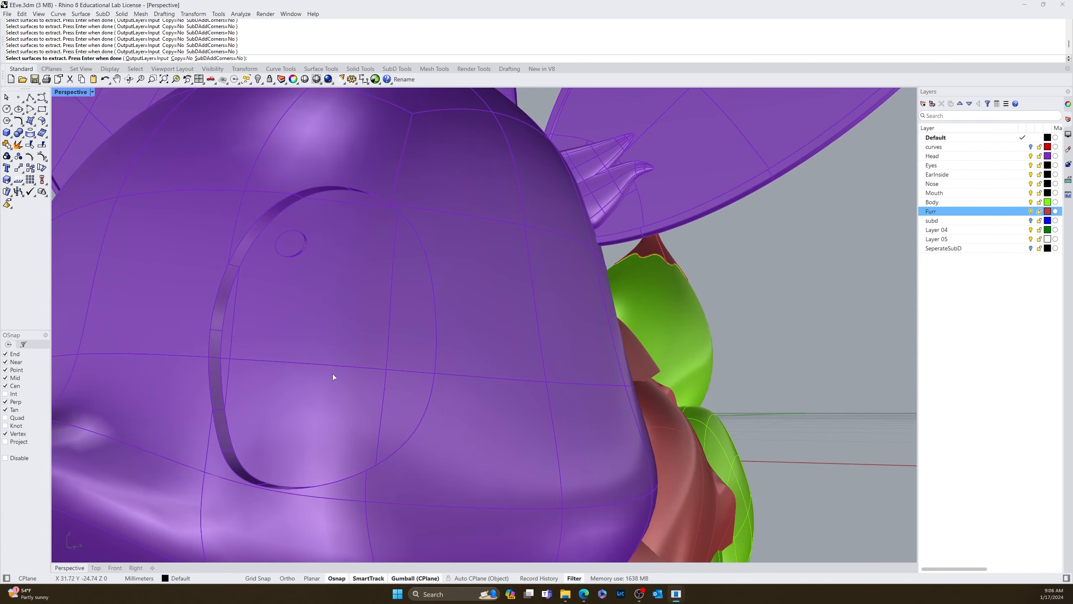
pyautogui.click(305, 322)
pyautogui.click(289, 408)
pyautogui.click(395, 395)
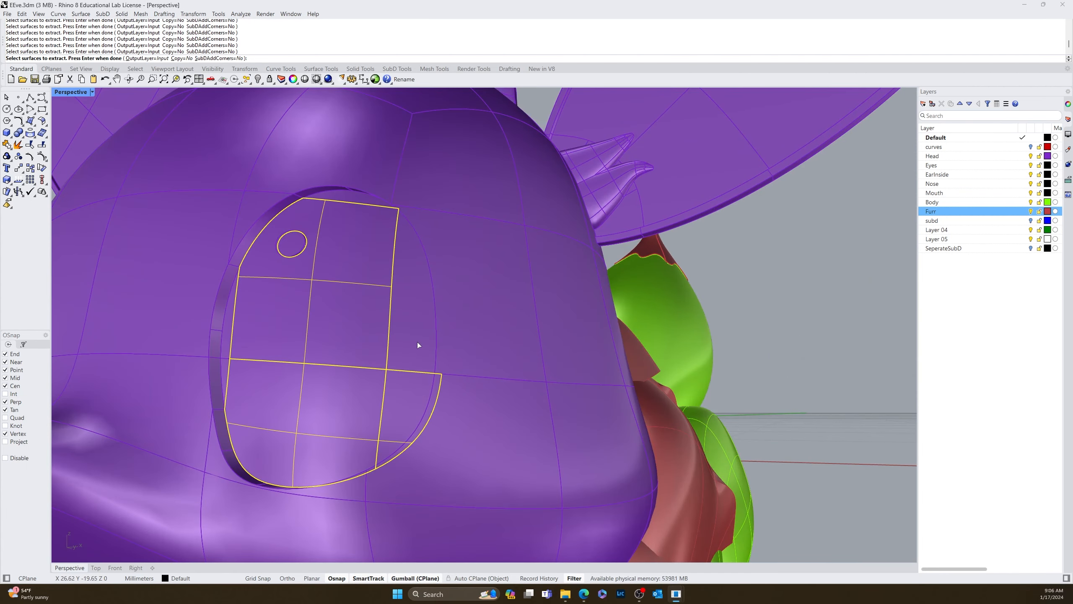
pyautogui.click(417, 343)
pyautogui.click(343, 200)
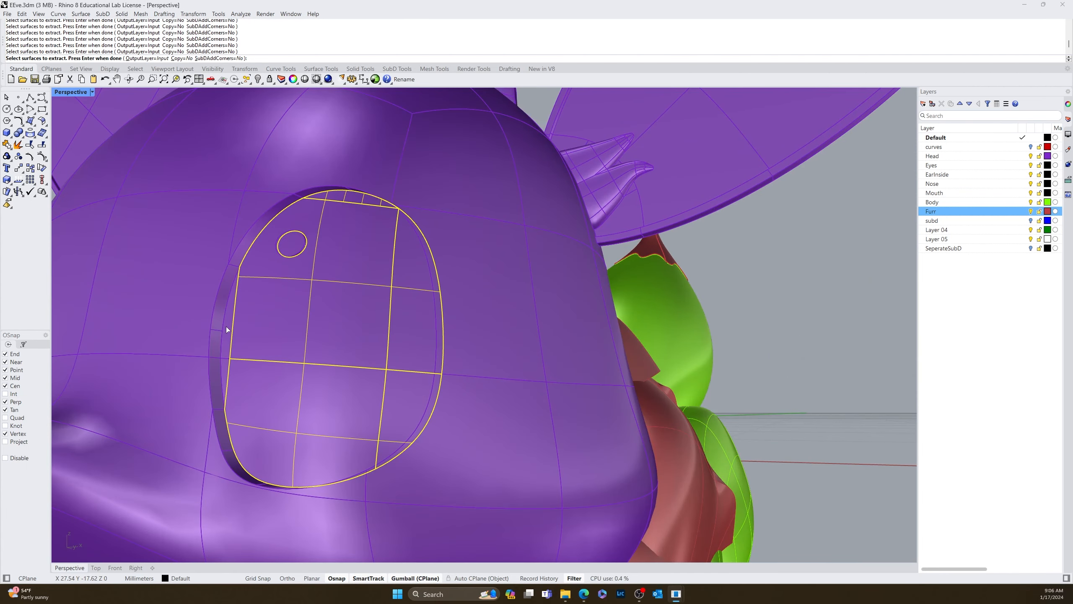
pyautogui.click(226, 326)
pyautogui.scroll(-6, 226, 373)
pyautogui.moveTo(222, 383); pyautogui.dragTo(360, 381, button='right')
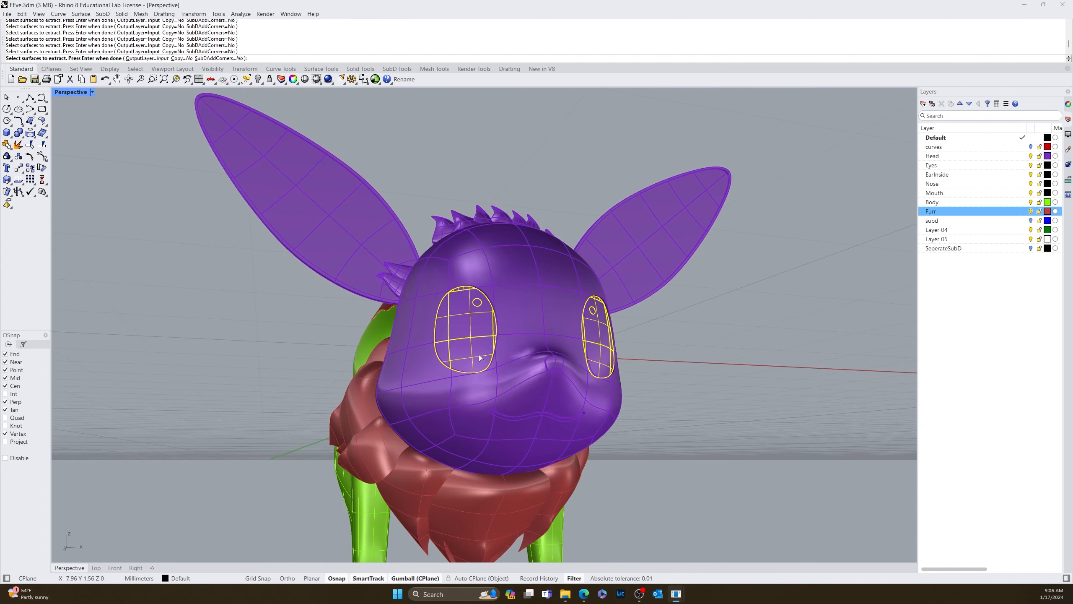
pyautogui.press('Return')
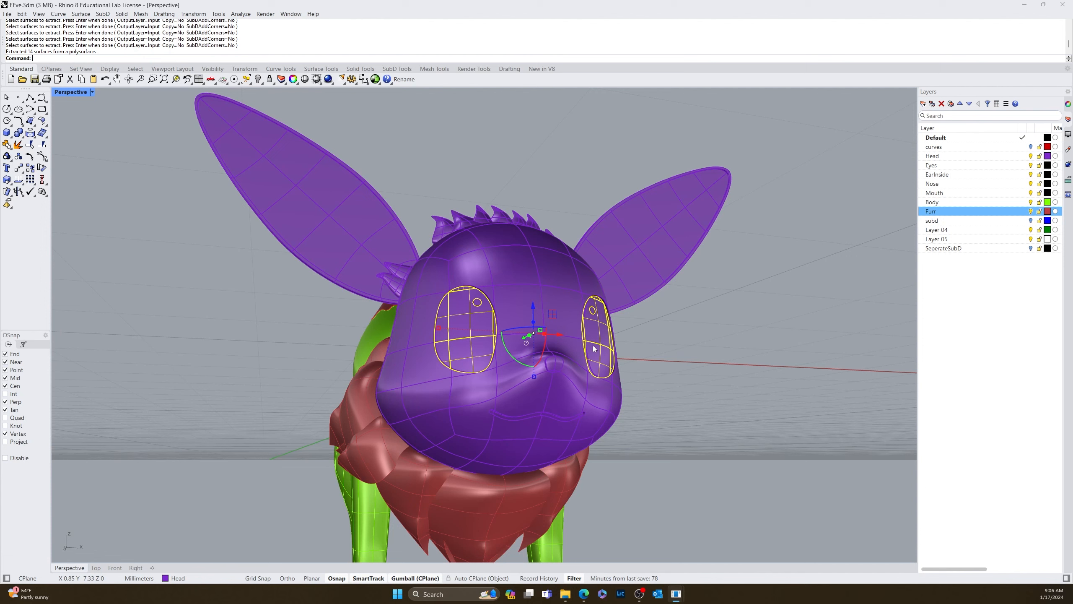
# Step: Join the extracted eye surfaces and move them to the Eyes layer
pyautogui.write('Join')
pyautogui.press('Return')
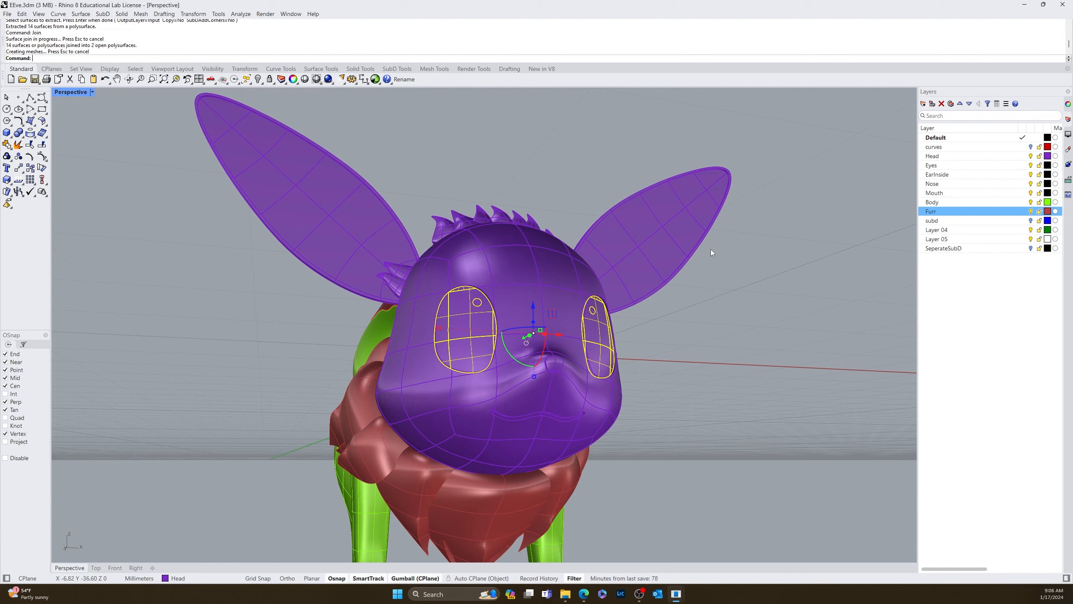
pyautogui.rightClick(946, 164)
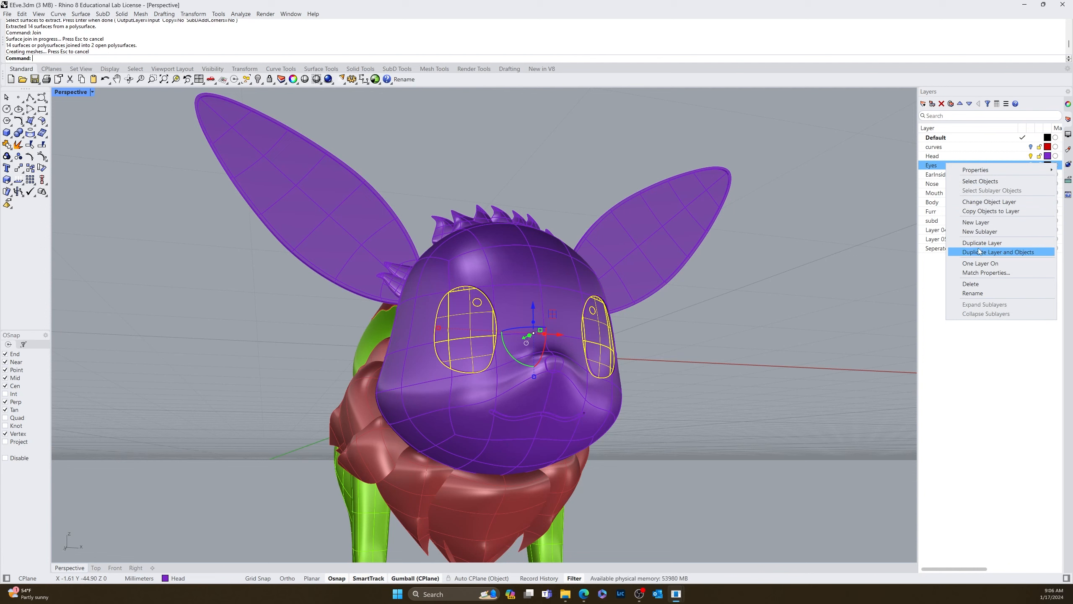
pyautogui.click(989, 201)
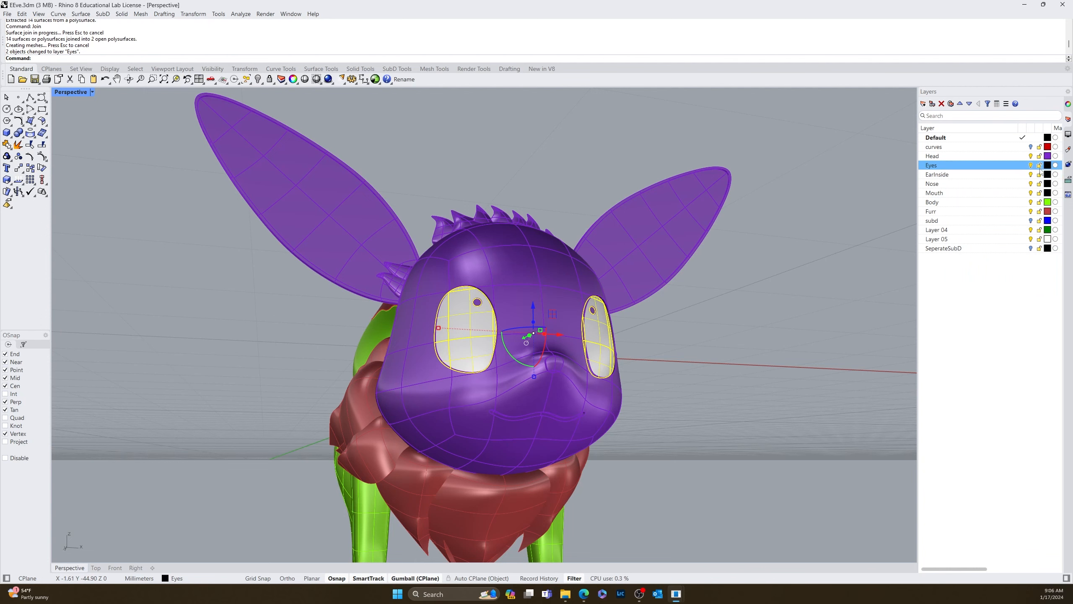
# Step: Set the Eyes layer's color to Cyan and deselect the eyes
pyautogui.click(1048, 165)
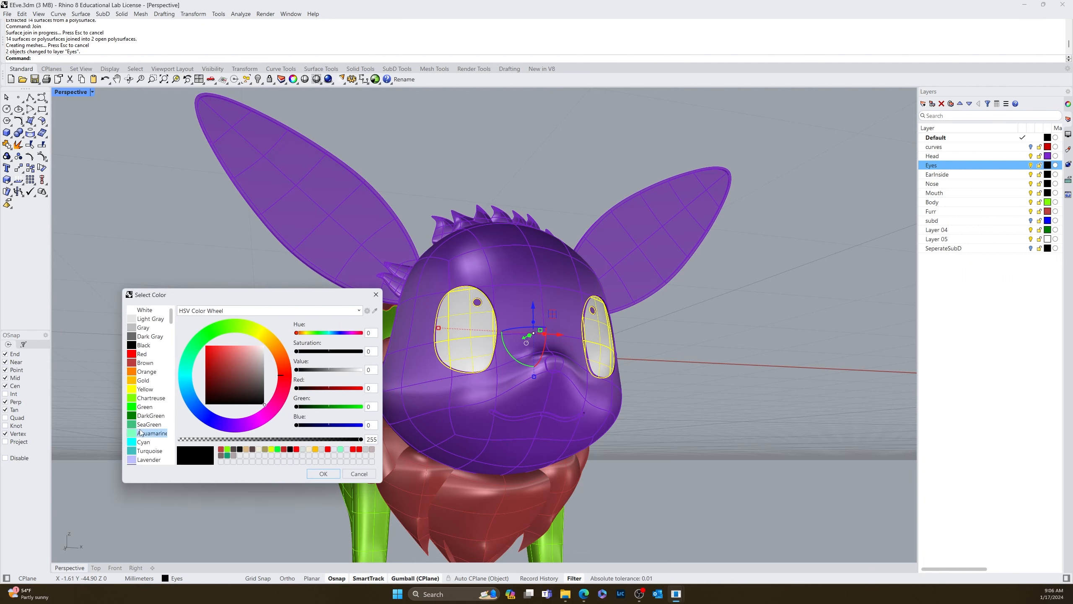
pyautogui.click(134, 442)
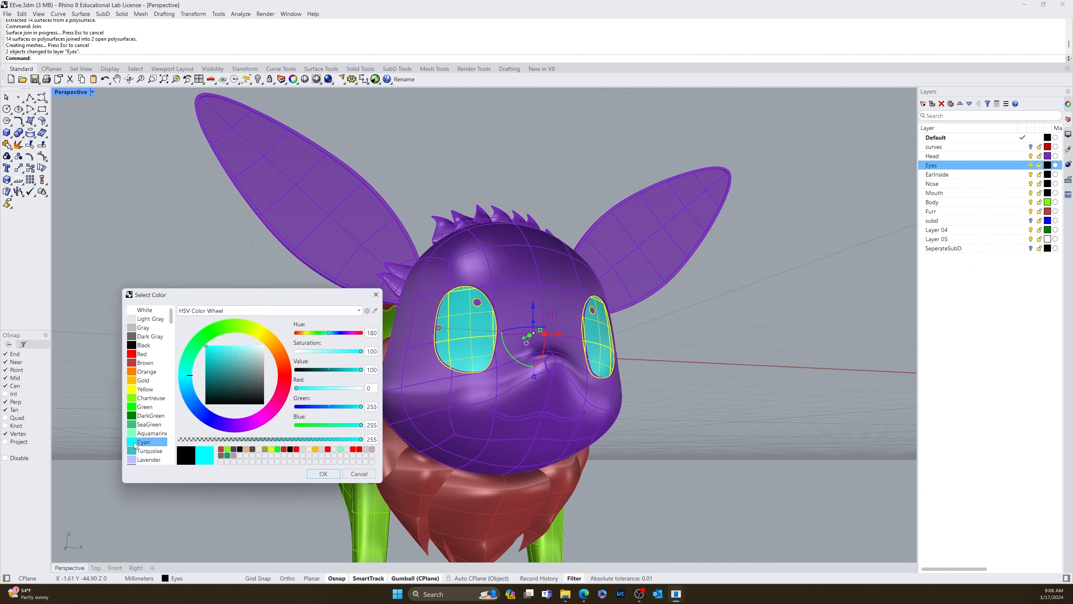
pyautogui.click(323, 473)
pyautogui.moveTo(285, 462); pyautogui.dragTo(290, 462, button='right')
pyautogui.scroll(5, 210, 393)
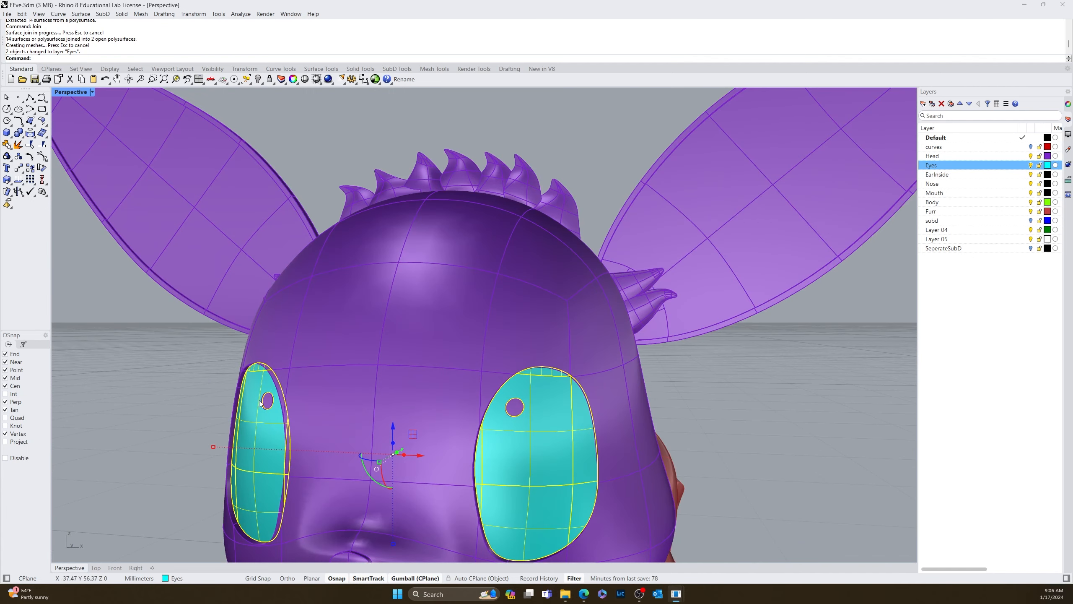
pyautogui.click(147, 419)
# Step: Create a layer named highlight and move the small round highlights of both eyes onto it
pyautogui.scroll(8, 235, 394)
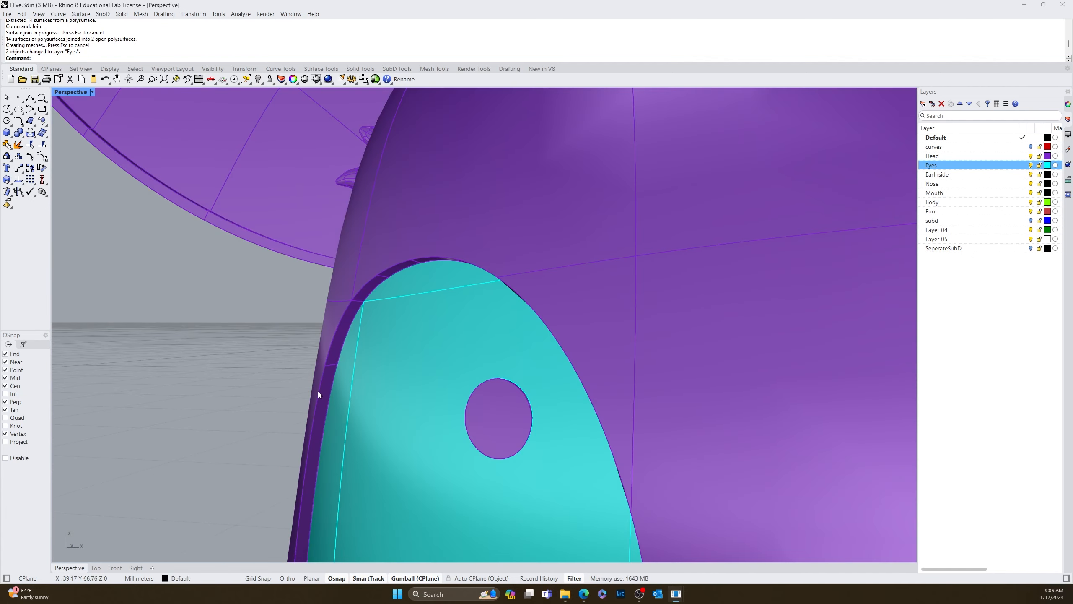
pyautogui.click(512, 420)
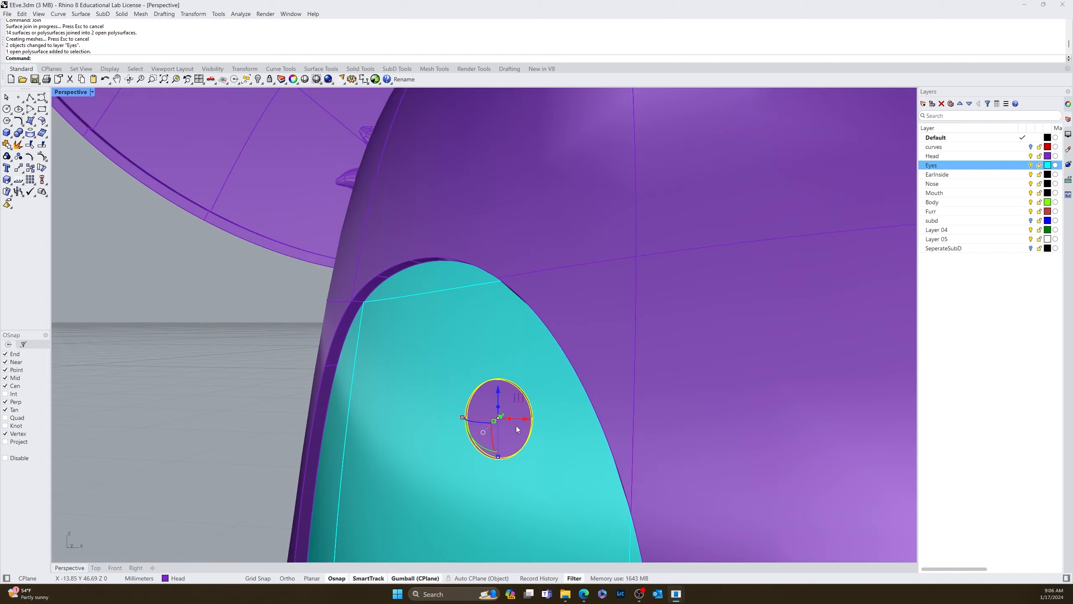
pyautogui.scroll(-5, 526, 428)
pyautogui.keyDown('shift'); pyautogui.click(794, 436); pyautogui.keyUp('shift')
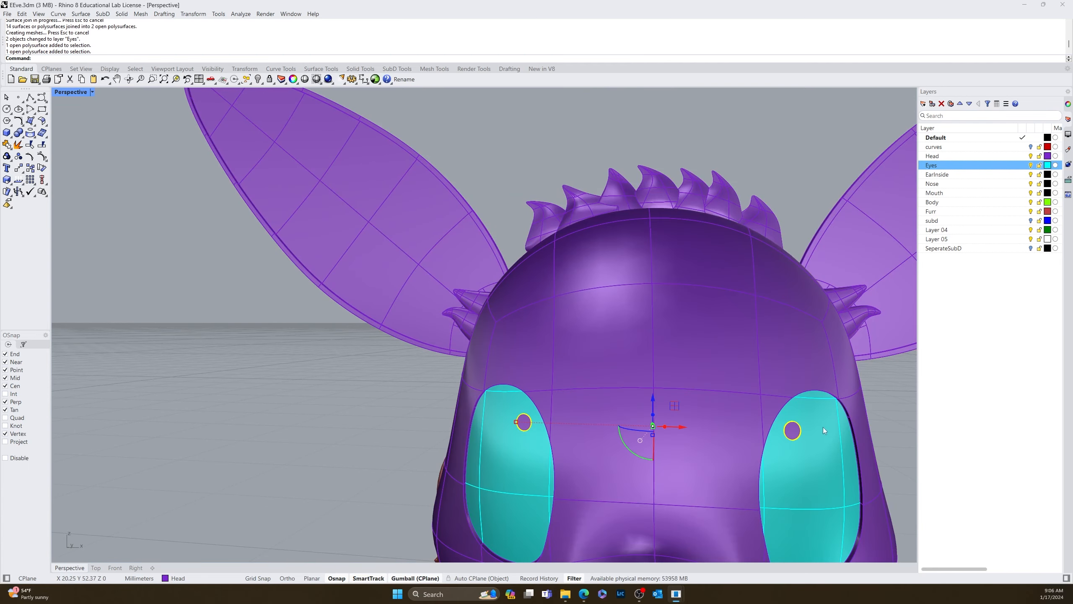
pyautogui.click(923, 103)
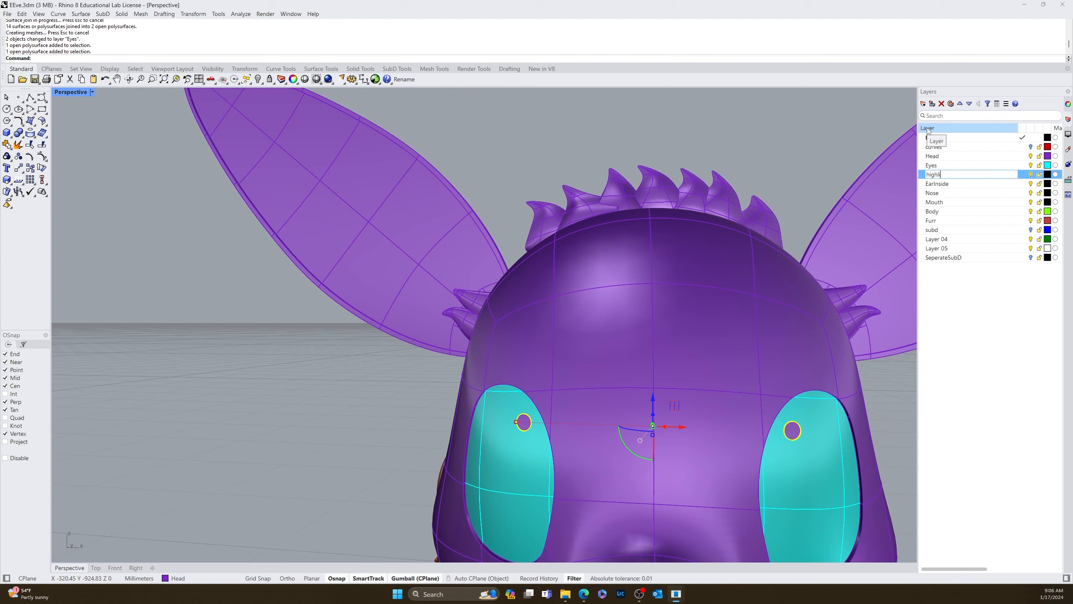
pyautogui.press('Return')
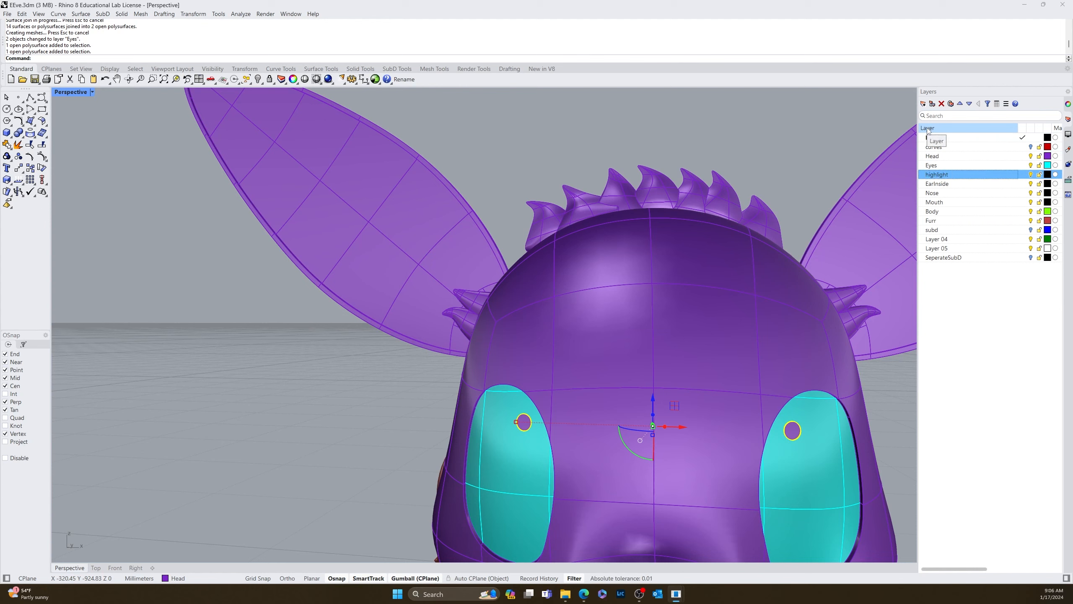
pyautogui.rightClick(947, 179)
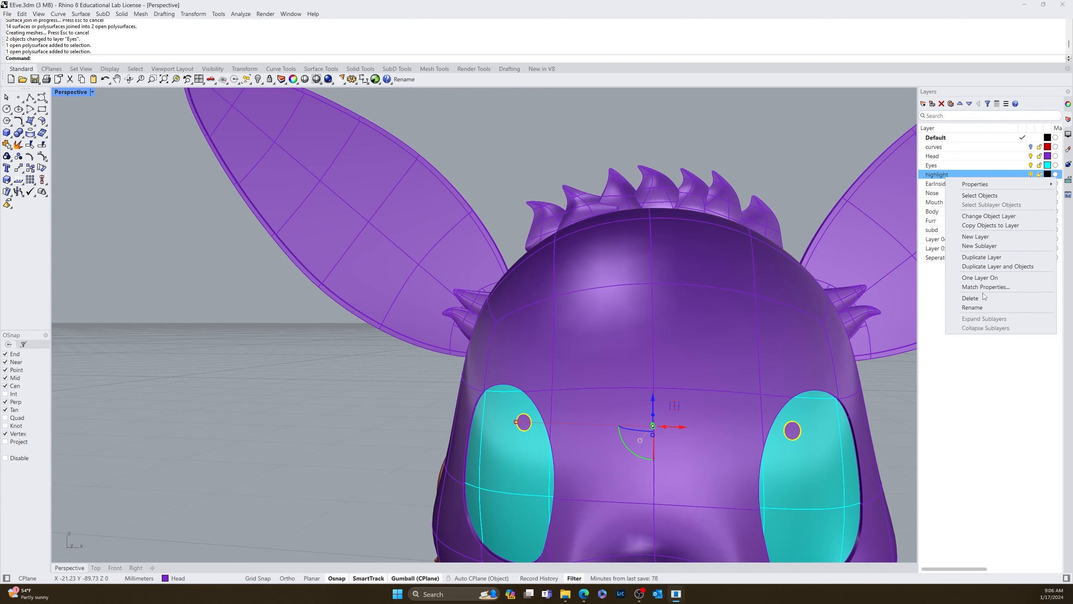
pyautogui.click(977, 219)
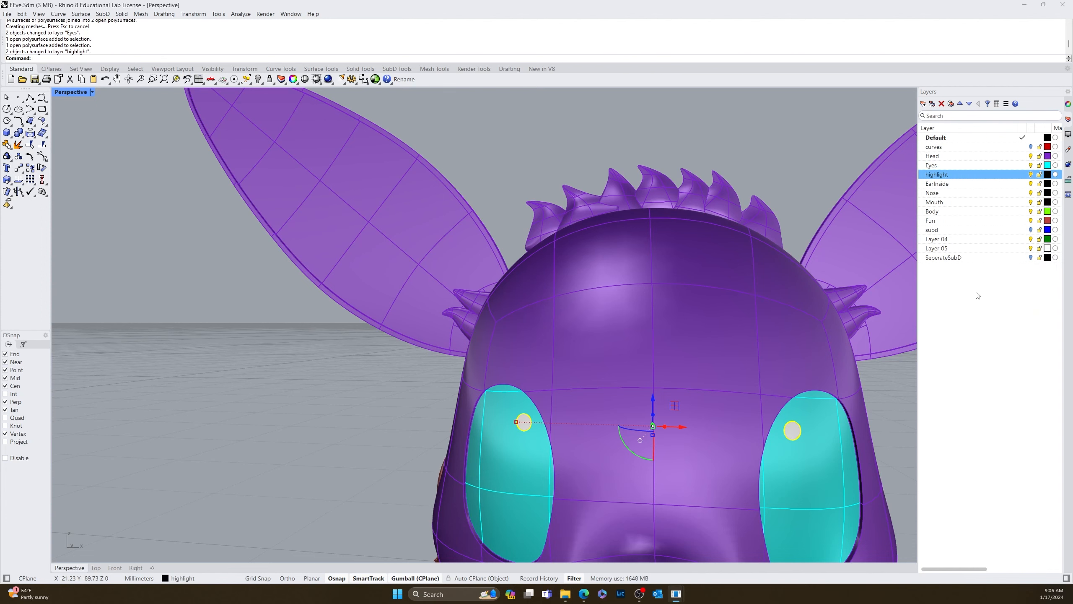
pyautogui.click(688, 148)
# Step: Run ExtractSrf on the head and pick the nose's front faces and the visible side of its rim
pyautogui.scroll(-8, 735, 163)
pyautogui.scroll(5, 708, 317)
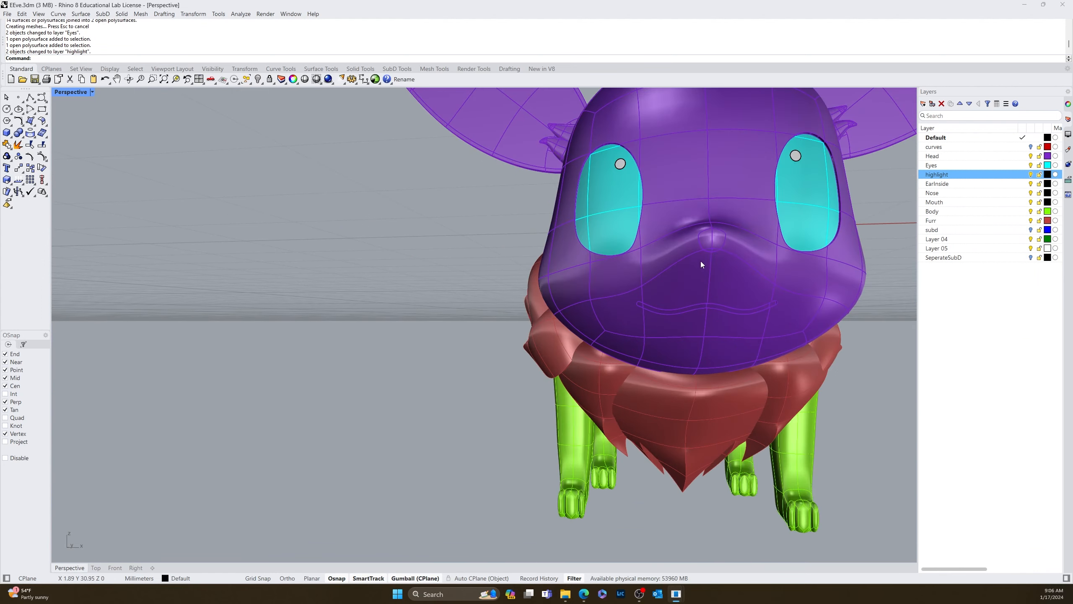
pyautogui.scroll(3, 714, 248)
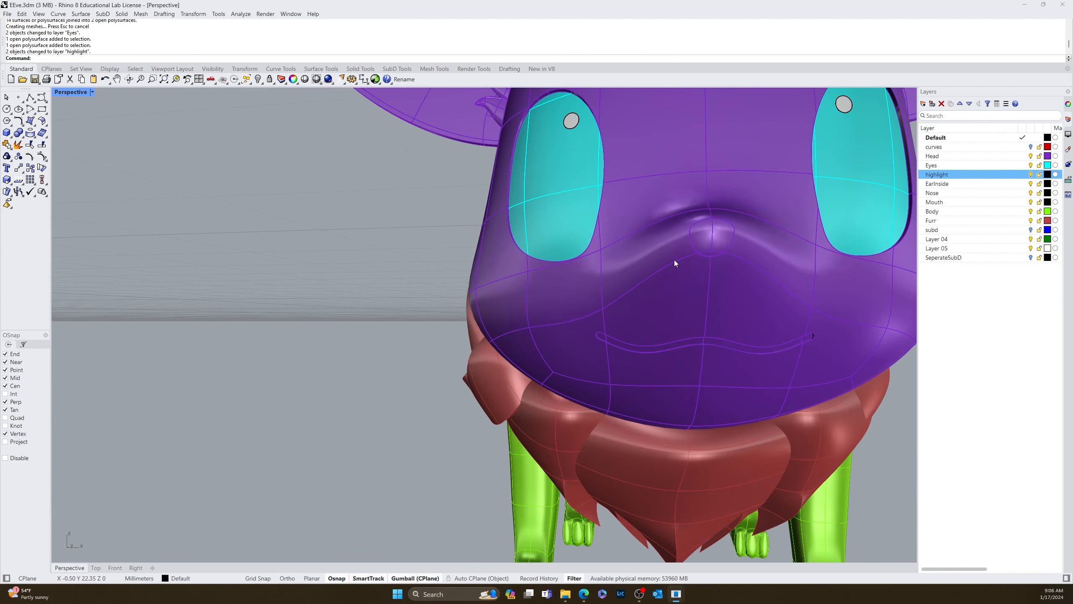
pyautogui.write('ExtractSrf')
pyautogui.press('Return')
pyautogui.moveTo(693, 251); pyautogui.dragTo(671, 259, button='right')
pyautogui.scroll(6, 404, 355)
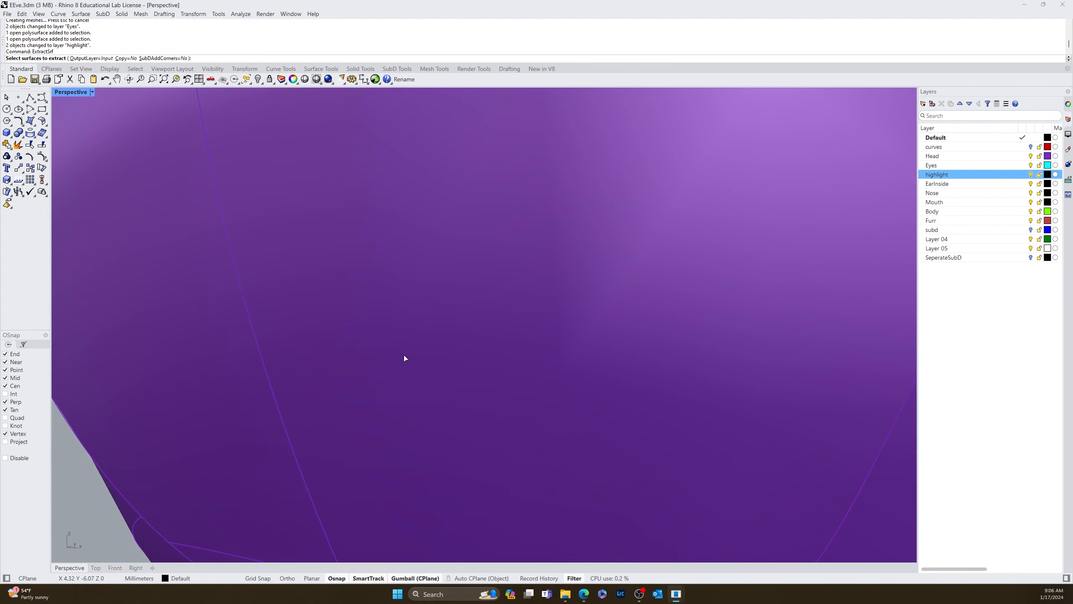
pyautogui.scroll(-3, 404, 356)
pyautogui.click(418, 341)
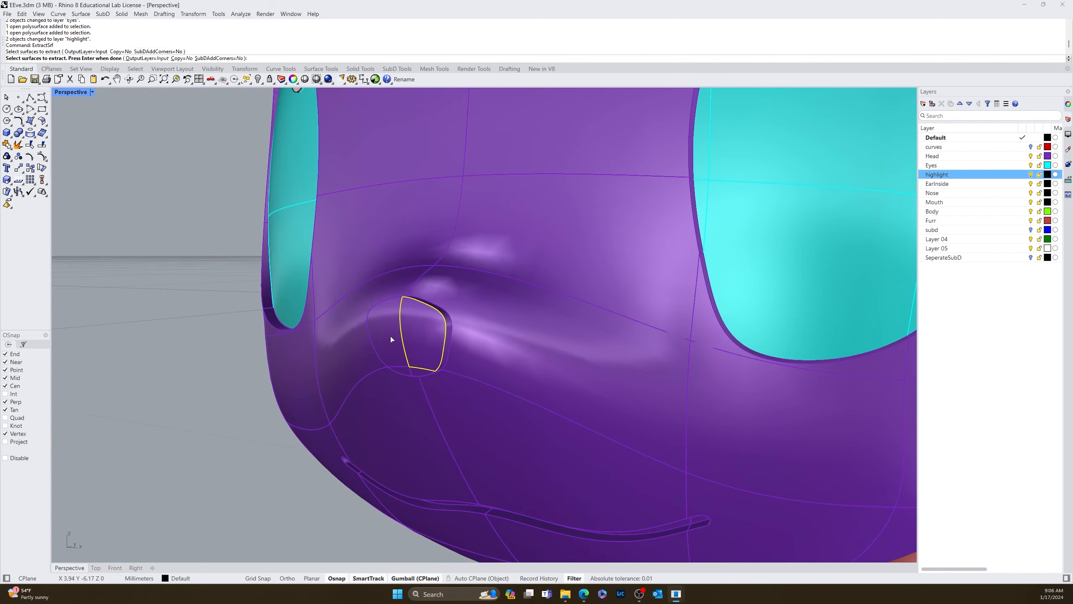
pyautogui.click(390, 338)
pyautogui.click(398, 372)
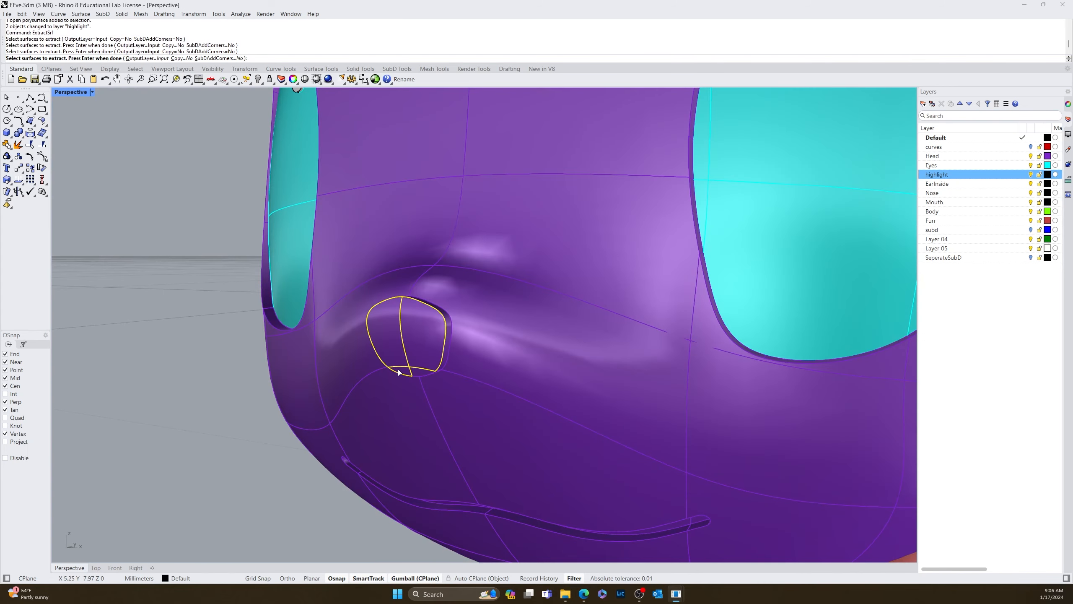
pyautogui.click(447, 351)
pyautogui.scroll(-8, 444, 359)
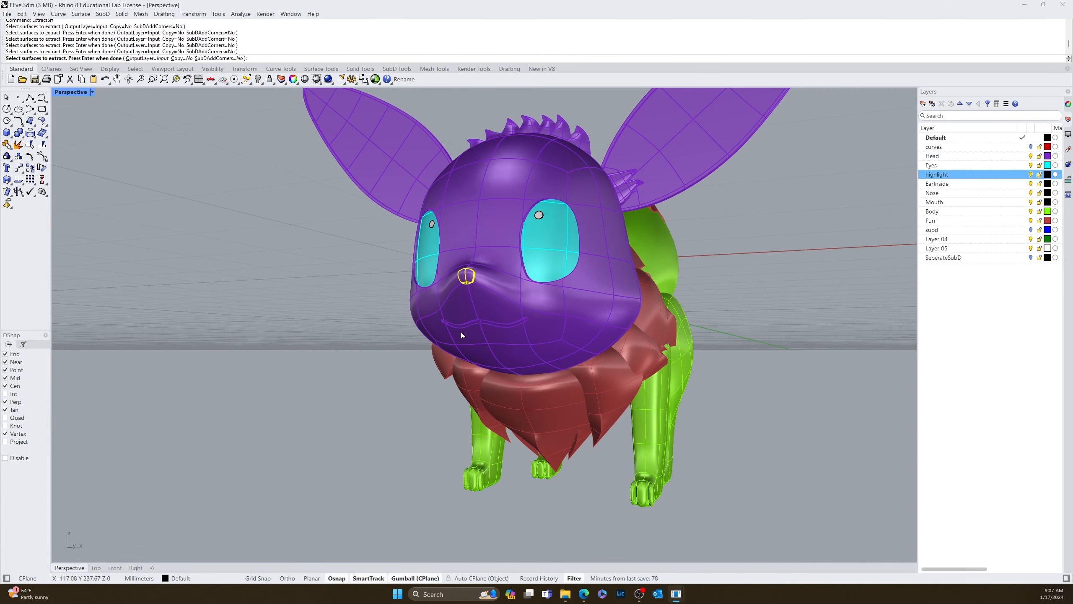
# Step: Add the nose's remaining rim faces to the selection and extract the nose surfaces from the head
pyautogui.write('z')
pyautogui.press('Return')
pyautogui.write('s')
pyautogui.press('Return')
pyautogui.moveTo(481, 312); pyautogui.dragTo(565, 322, button='right')
pyautogui.click(419, 346)
pyautogui.click(395, 456)
pyautogui.moveTo(466, 411); pyautogui.dragTo(452, 300, button='right')
pyautogui.press('Return')
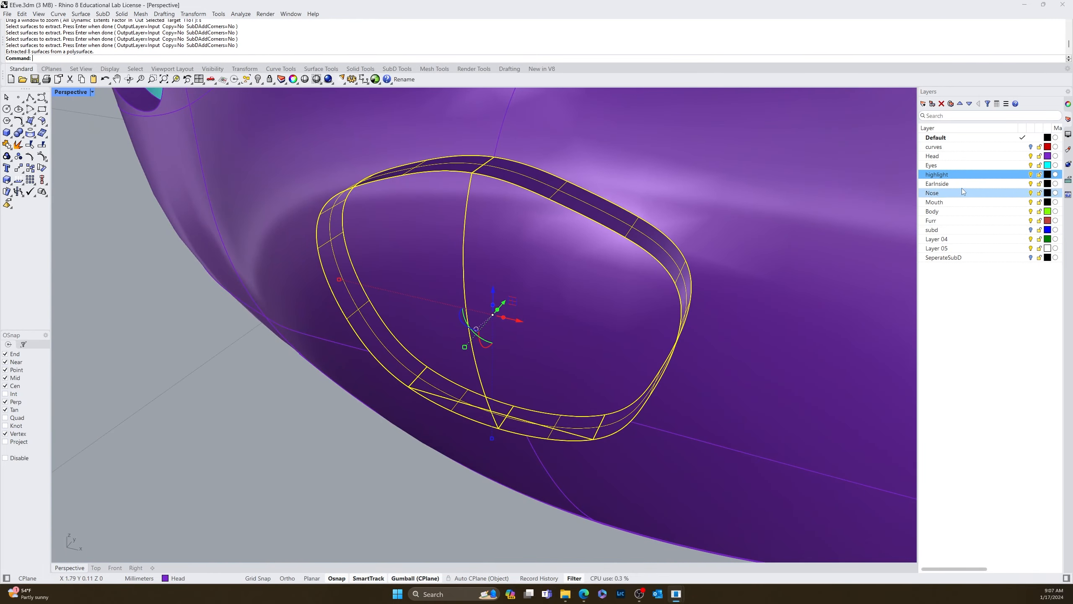
# Step: Move the extracted nose surfaces to the Nose layer and deselect them
pyautogui.click(948, 195)
pyautogui.rightClick(949, 196)
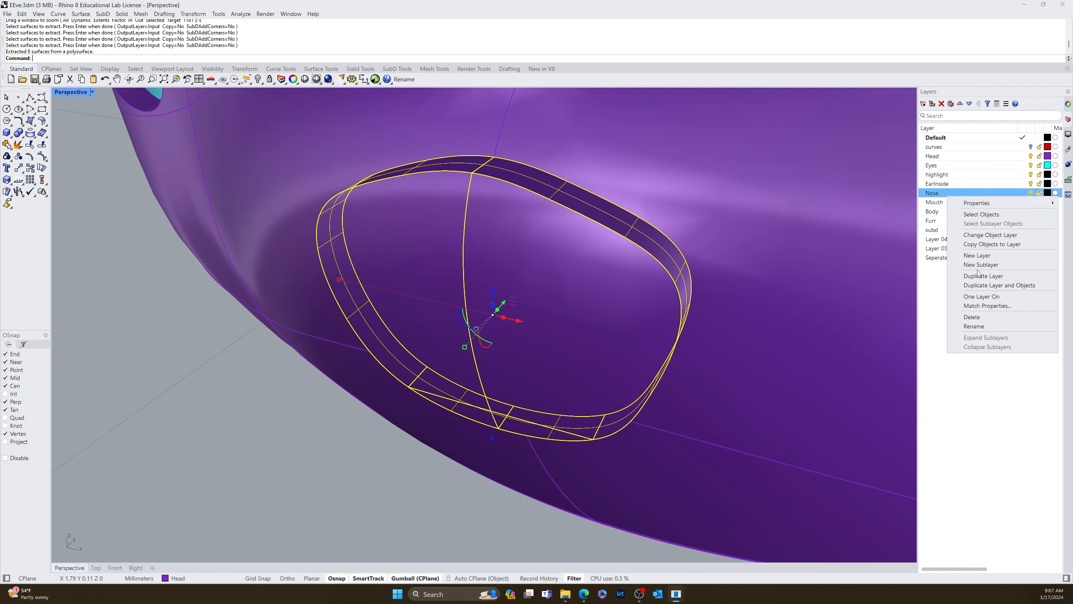
pyautogui.click(993, 235)
pyautogui.click(294, 428)
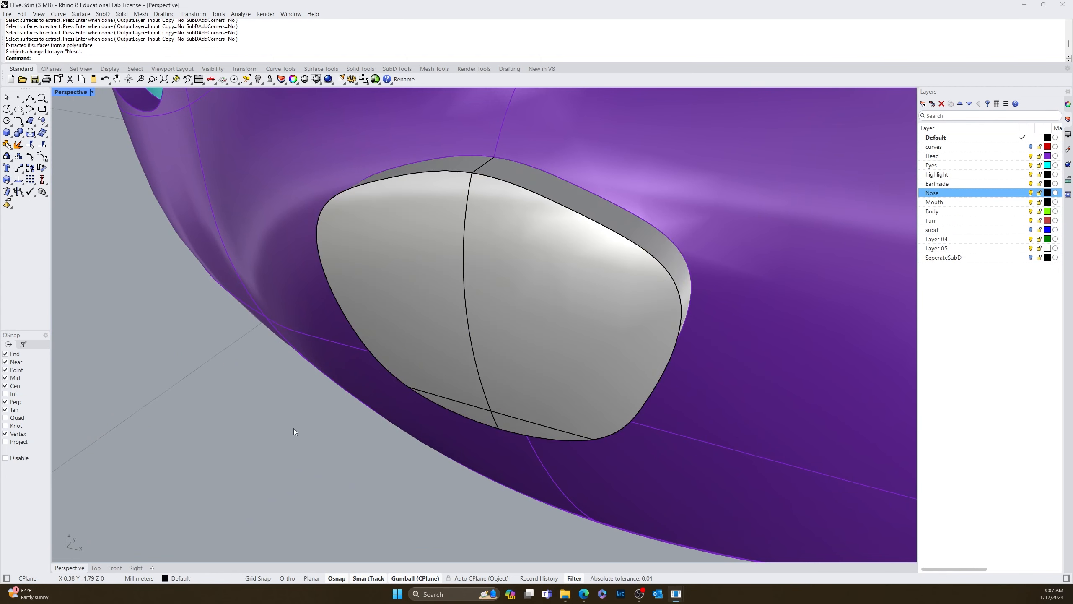
# Step: Select all the extracted nose surfaces, including every rim face, and join them into one polysurface
pyautogui.scroll(-8, 317, 442)
pyautogui.moveTo(336, 458); pyautogui.dragTo(582, 403, button='right')
pyautogui.click(411, 394)
pyautogui.moveTo(627, 272); pyautogui.dragTo(573, 349)
pyautogui.moveTo(572, 349); pyautogui.dragTo(576, 179, button='right')
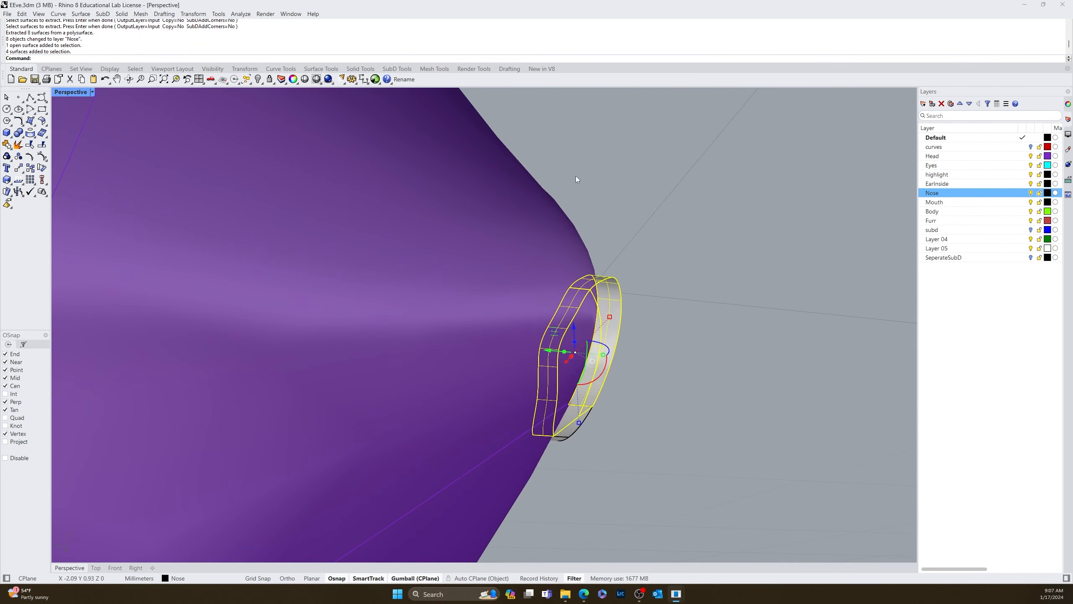
pyautogui.moveTo(540, 143); pyautogui.dragTo(647, 501)
pyautogui.moveTo(651, 501); pyautogui.dragTo(431, 391, button='right')
pyautogui.keyDown('shift'); pyautogui.click(422, 425); pyautogui.keyUp('shift')
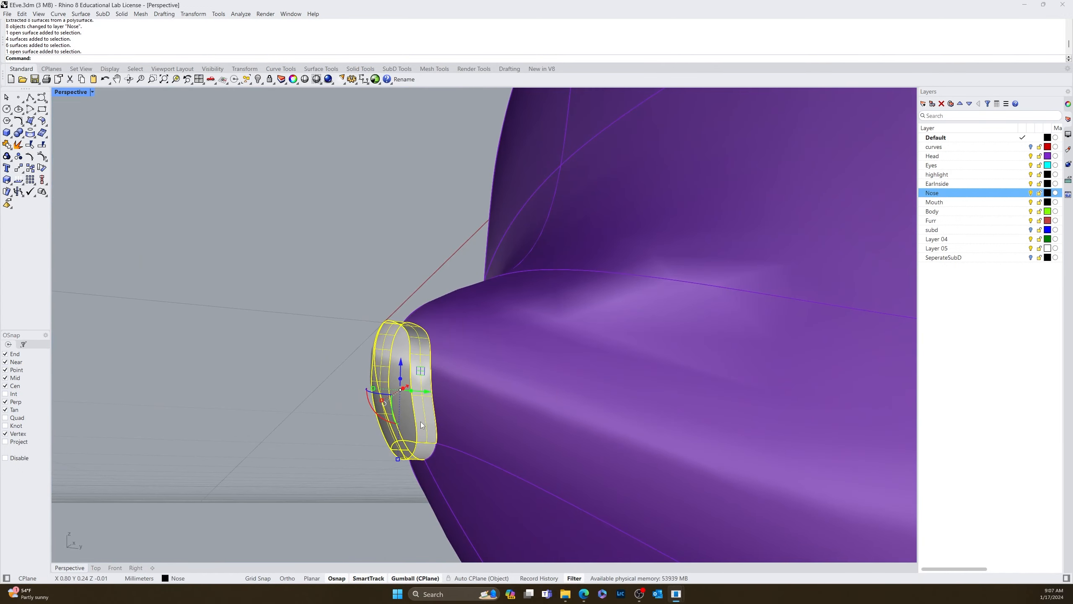
pyautogui.keyDown('shift'); pyautogui.click(423, 450); pyautogui.keyUp('shift')
pyautogui.moveTo(423, 451); pyautogui.dragTo(392, 456, button='right')
pyautogui.write('join')
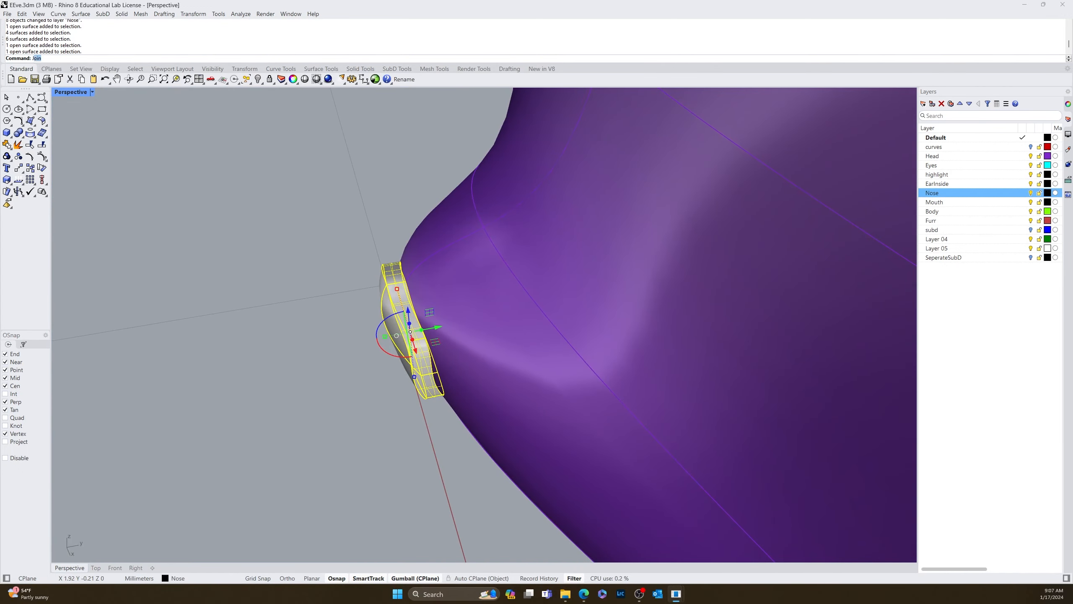
pyautogui.press('Return')
# Step: Check the joined nose by selecting it as one piece, and clear the selection
pyautogui.moveTo(355, 369); pyautogui.dragTo(438, 346, button='right')
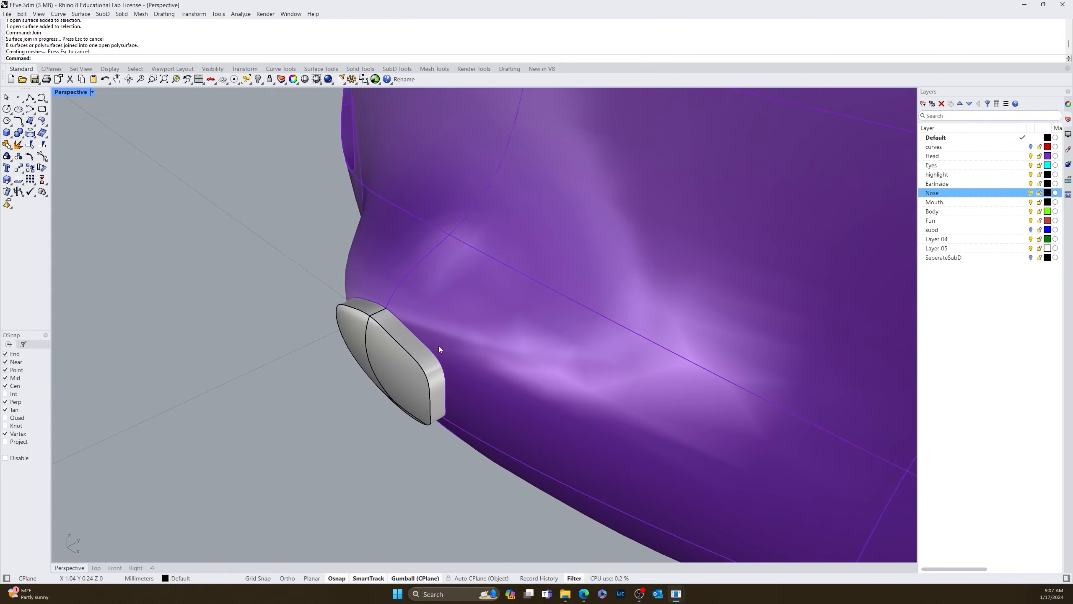
pyautogui.click(413, 367)
pyautogui.moveTo(341, 423); pyautogui.dragTo(465, 397, button='right')
pyautogui.scroll(-5, 476, 398)
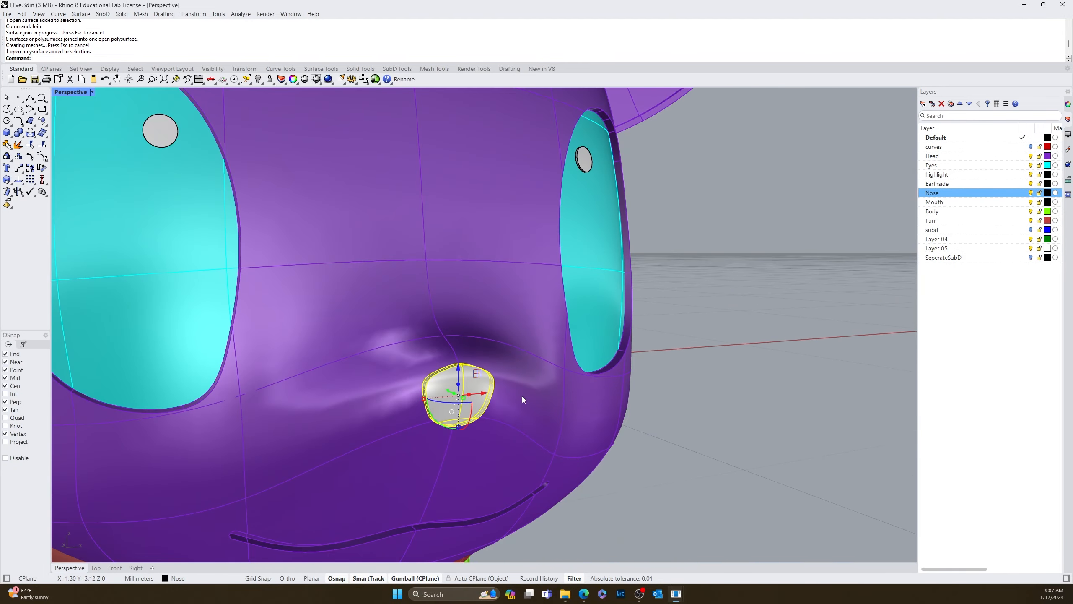
pyautogui.click(686, 393)
# Step: Extract the four surfaces along the mouth groove from the head with ExtractSrf
pyautogui.scroll(-4, 689, 395)
pyautogui.moveTo(709, 402); pyautogui.dragTo(663, 425, button='right')
pyautogui.scroll(5, 522, 490)
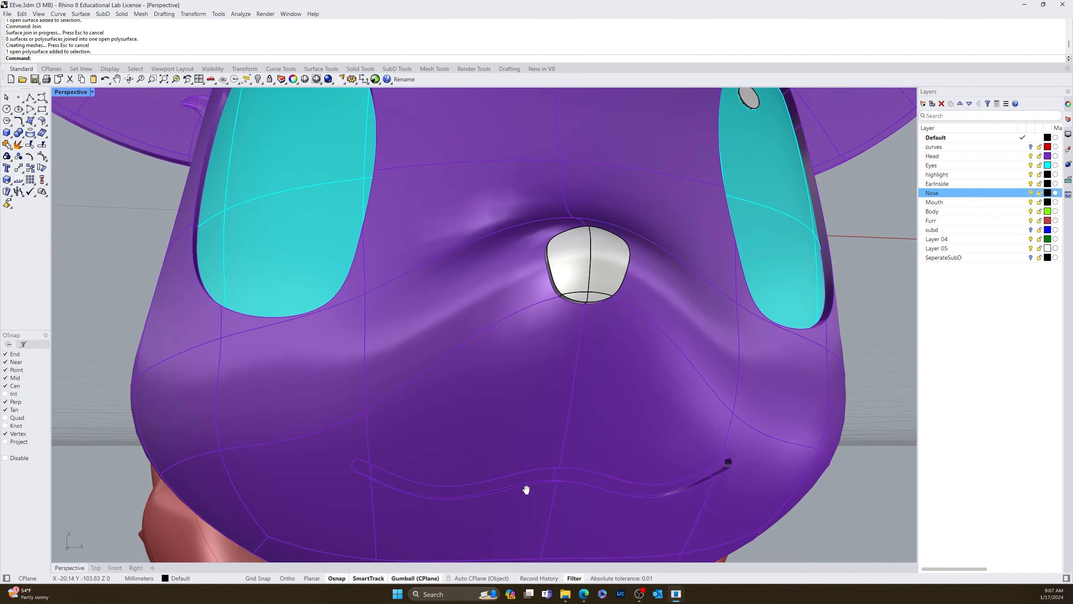
pyautogui.moveTo(522, 490); pyautogui.dragTo(484, 421, button='right')
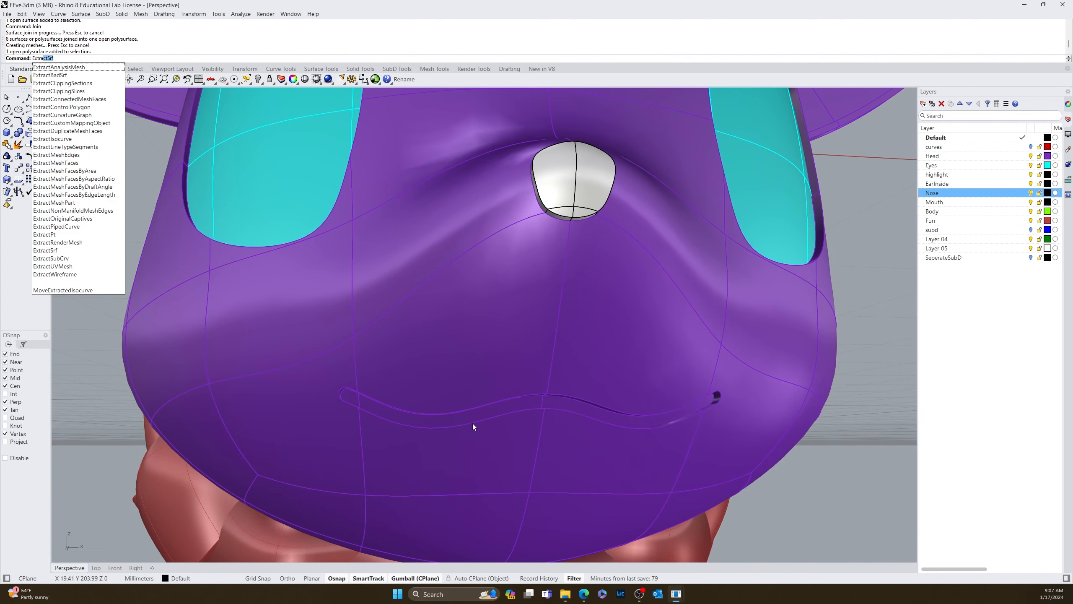
pyautogui.press('Return')
pyautogui.scroll(2, 373, 403)
pyautogui.click(343, 396)
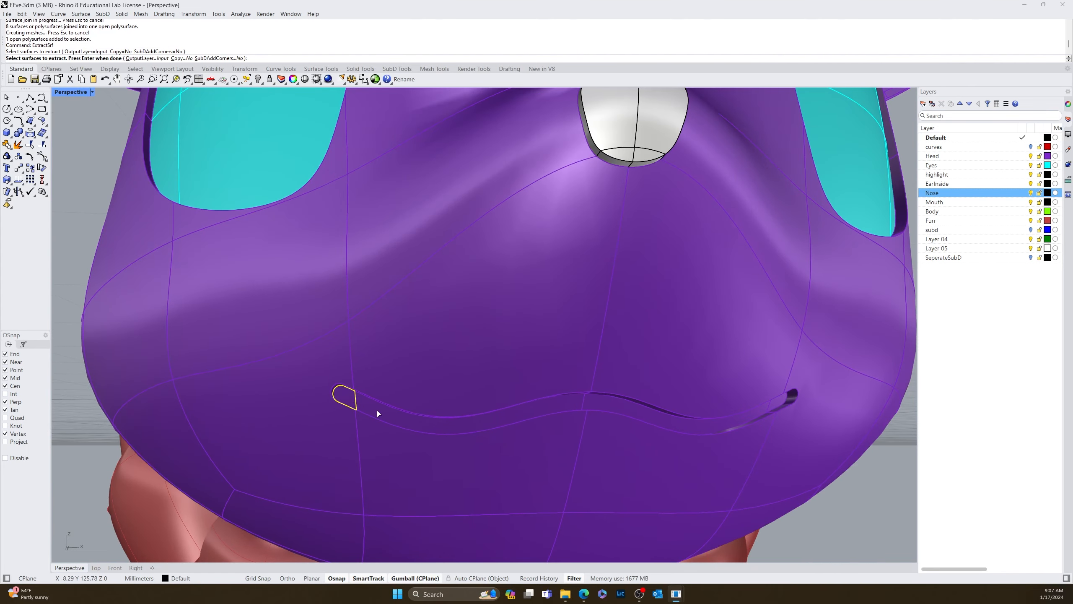
pyautogui.click(378, 410)
pyautogui.click(609, 408)
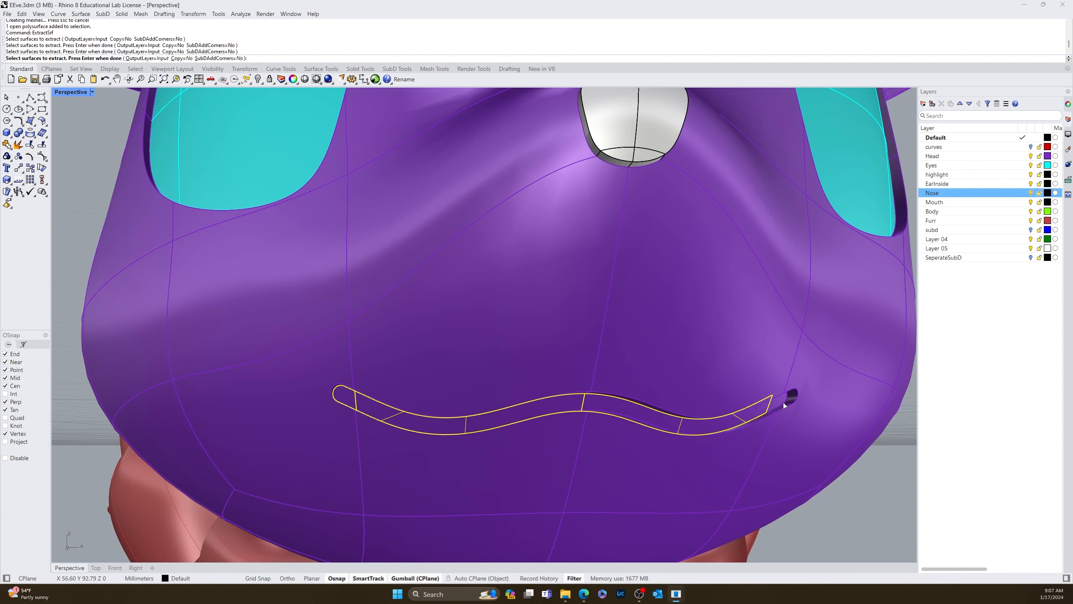
pyautogui.click(780, 400)
pyautogui.press('Return')
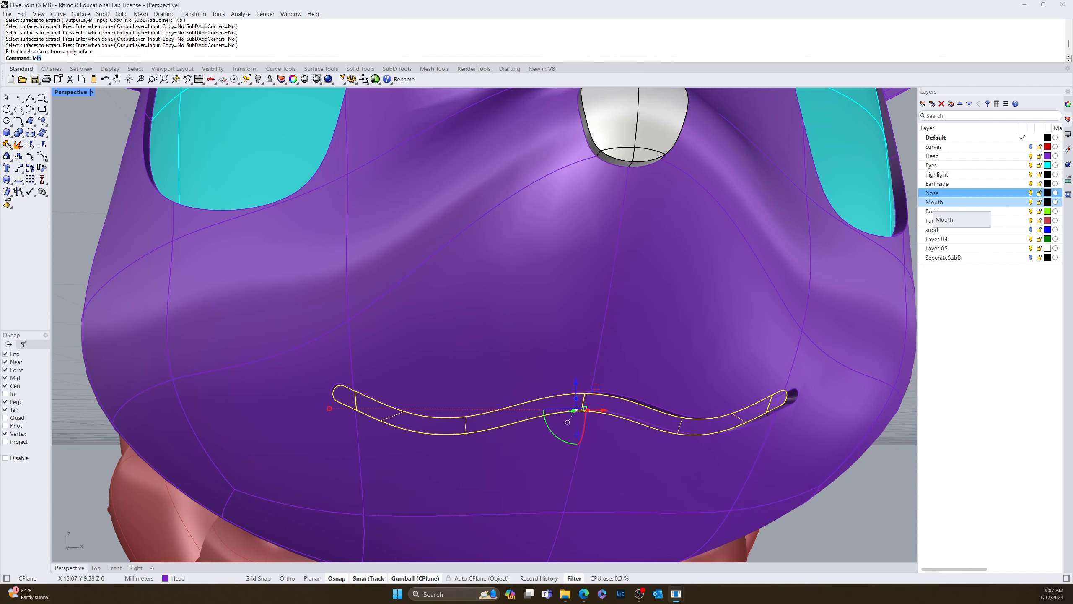
# Step: Join the four extracted mouth surfaces, move them to the Mouth layer and deselect them
pyautogui.write('Jo')
pyautogui.press('Return')
pyautogui.rightClick(935, 203)
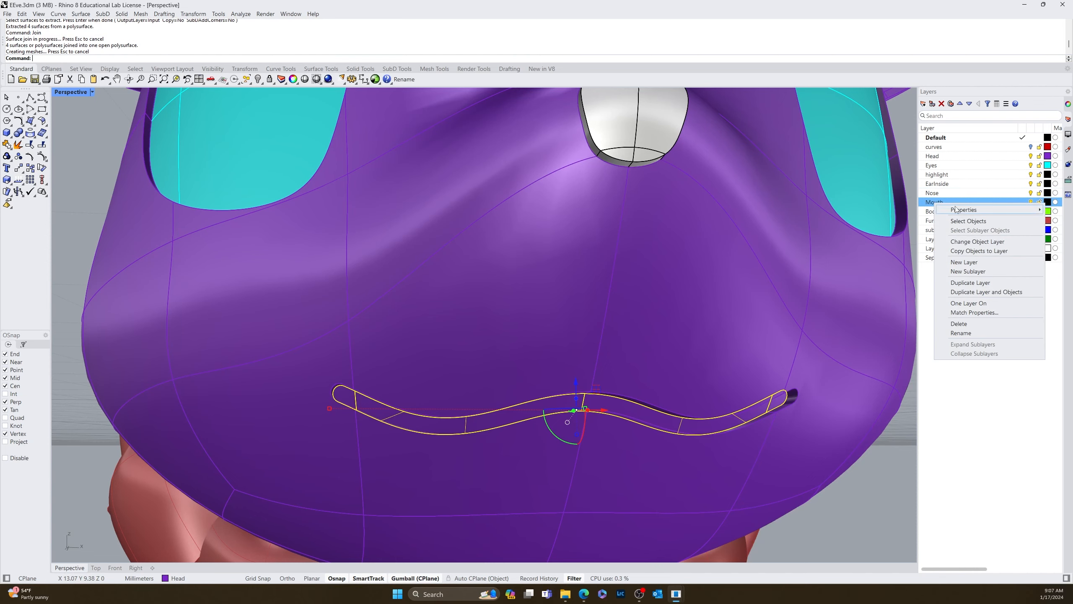
pyautogui.click(977, 242)
pyautogui.scroll(-8, 719, 401)
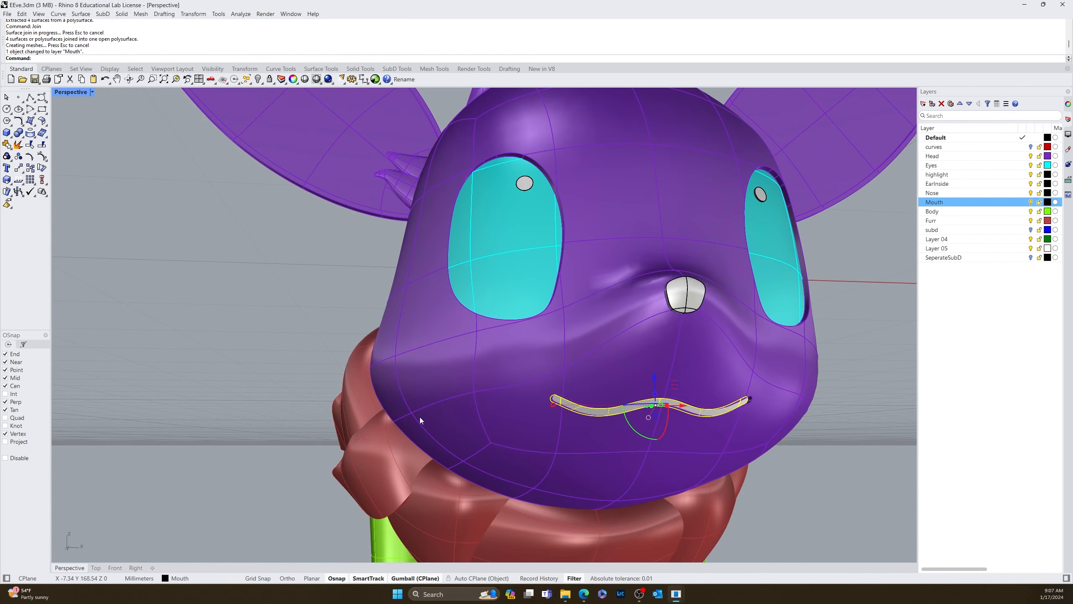
pyautogui.click(277, 396)
# Step: Run ExtractSrf and pick the inner faces above and between the fur tufts of the ear on the viewer's right
pyautogui.scroll(-3, 276, 396)
pyautogui.moveTo(380, 398); pyautogui.dragTo(258, 420, button='right')
pyautogui.scroll(-3, 258, 420)
pyautogui.moveTo(477, 417); pyautogui.dragTo(522, 379, button='right')
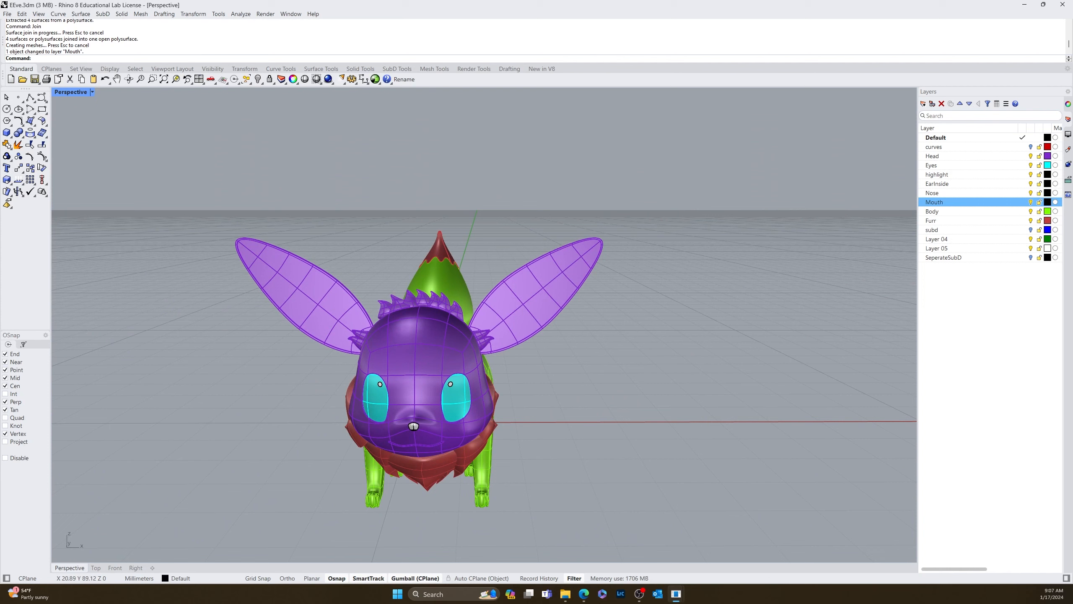
pyautogui.press('Return')
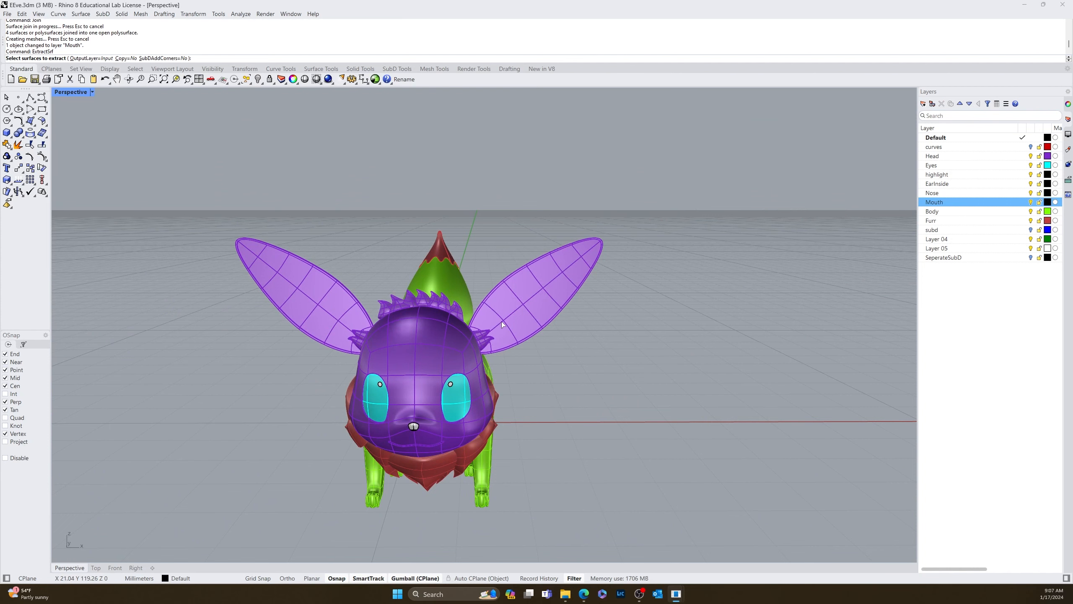
pyautogui.scroll(5, 477, 326)
pyautogui.scroll(5, 467, 337)
pyautogui.click(473, 335)
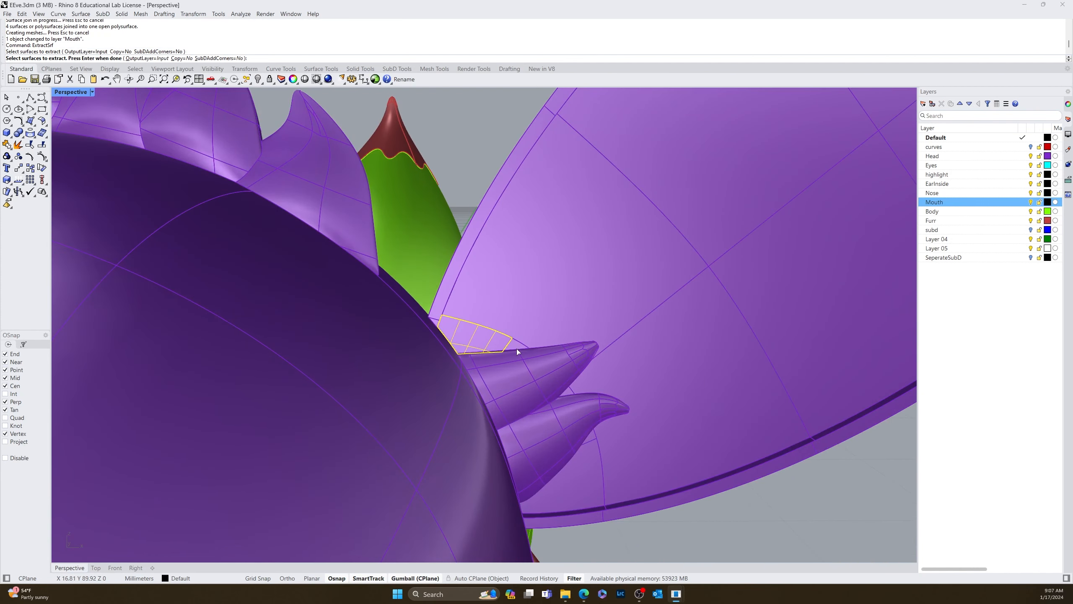
pyautogui.click(517, 346)
pyautogui.click(562, 367)
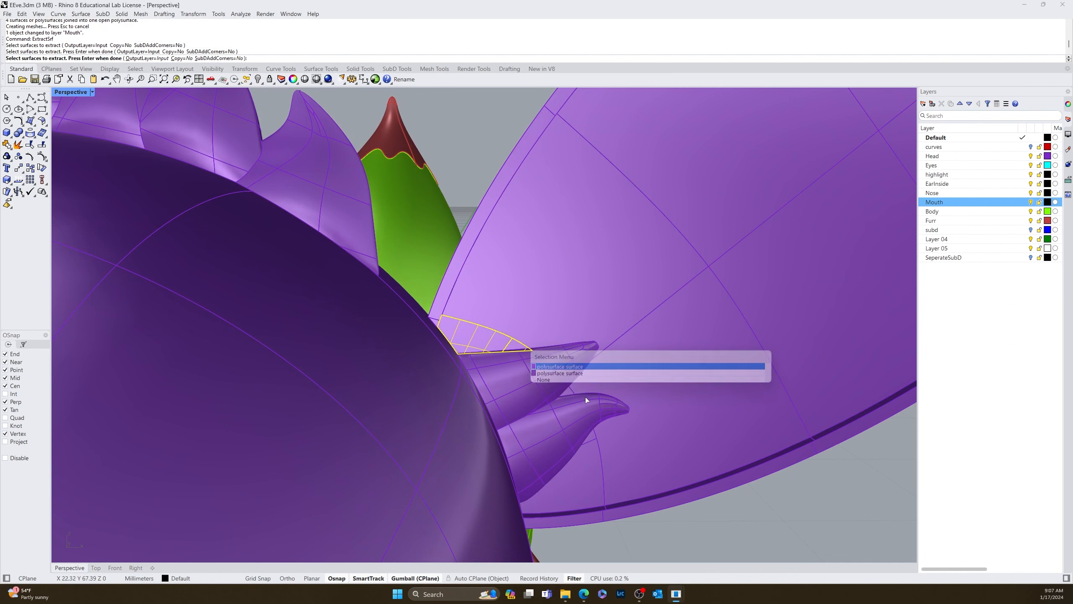
pyautogui.scroll(2, 564, 391)
pyautogui.click(569, 394)
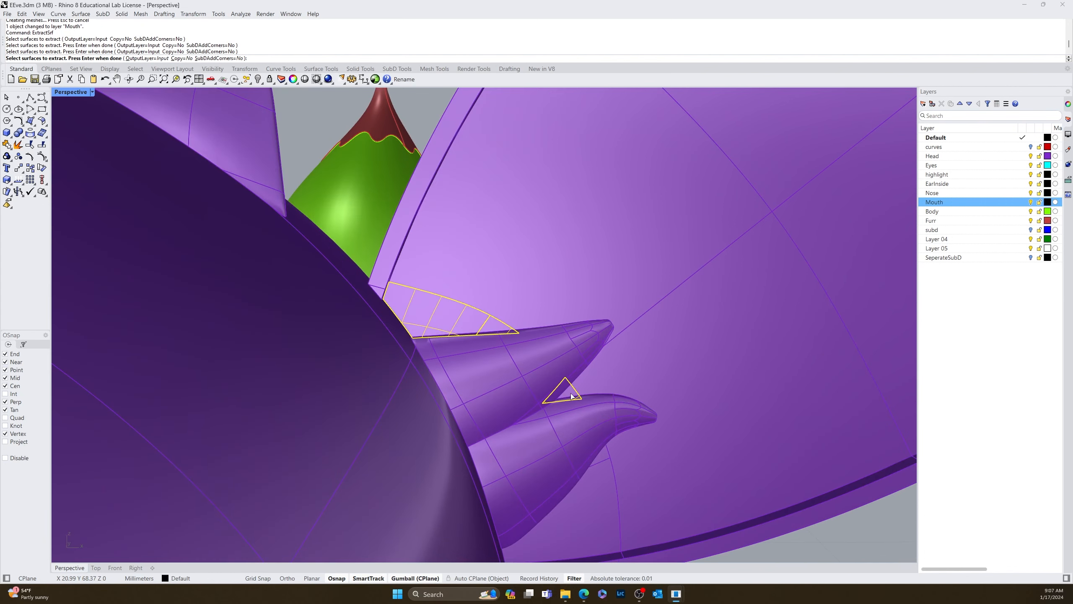
# Step: Add the same ear's faces below the tufts and its larger inner faces further up to the selection
pyautogui.click(603, 454)
pyautogui.click(606, 490)
pyautogui.click(687, 457)
pyautogui.click(579, 260)
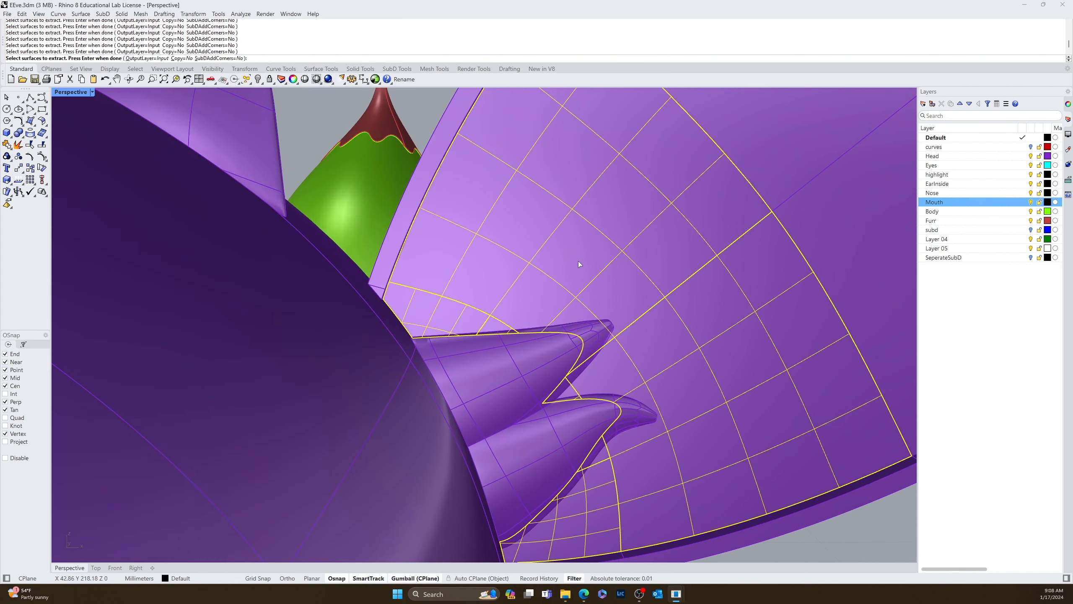
pyautogui.scroll(-12, 580, 261)
pyautogui.click(651, 219)
pyautogui.click(709, 152)
# Step: Add the remaining inner faces up to the tip of the same ear to the selection
pyautogui.scroll(-10, 785, 163)
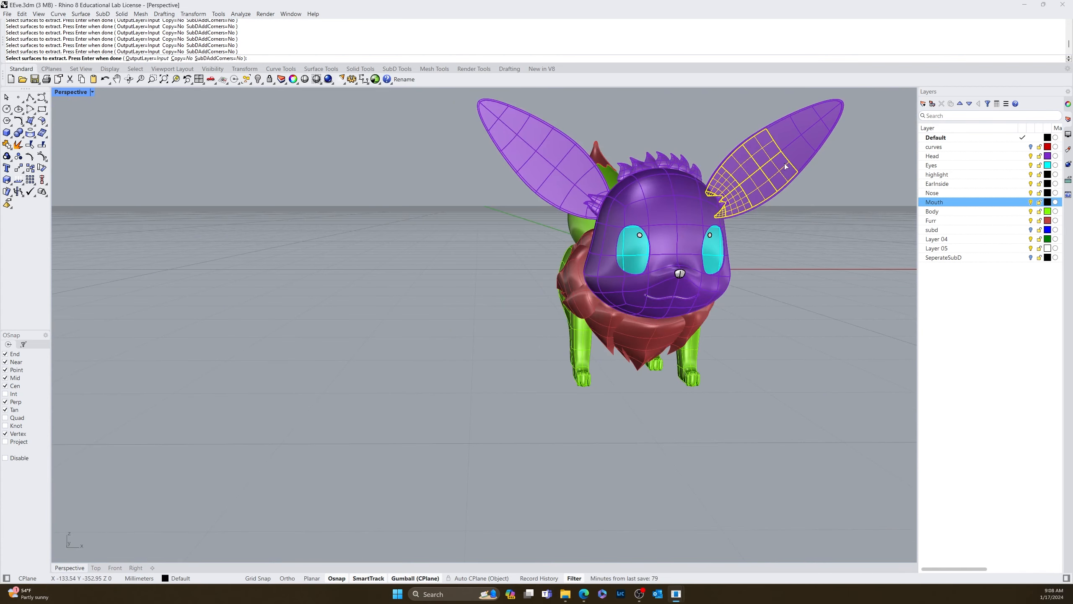
pyautogui.scroll(2, 800, 150)
pyautogui.click(808, 120)
pyautogui.click(835, 117)
pyautogui.click(842, 112)
pyautogui.click(835, 104)
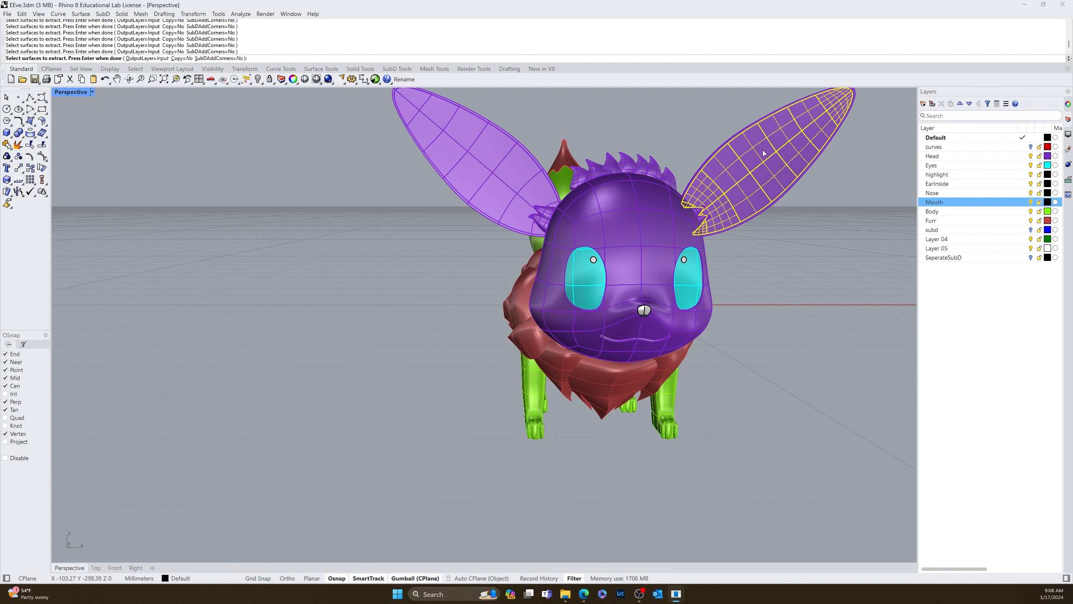
# Step: Pick the opposite ear's inner faces from its tip down to the base beside the fur tufts
pyautogui.scroll(-5, 781, 199)
pyautogui.scroll(5, 612, 148)
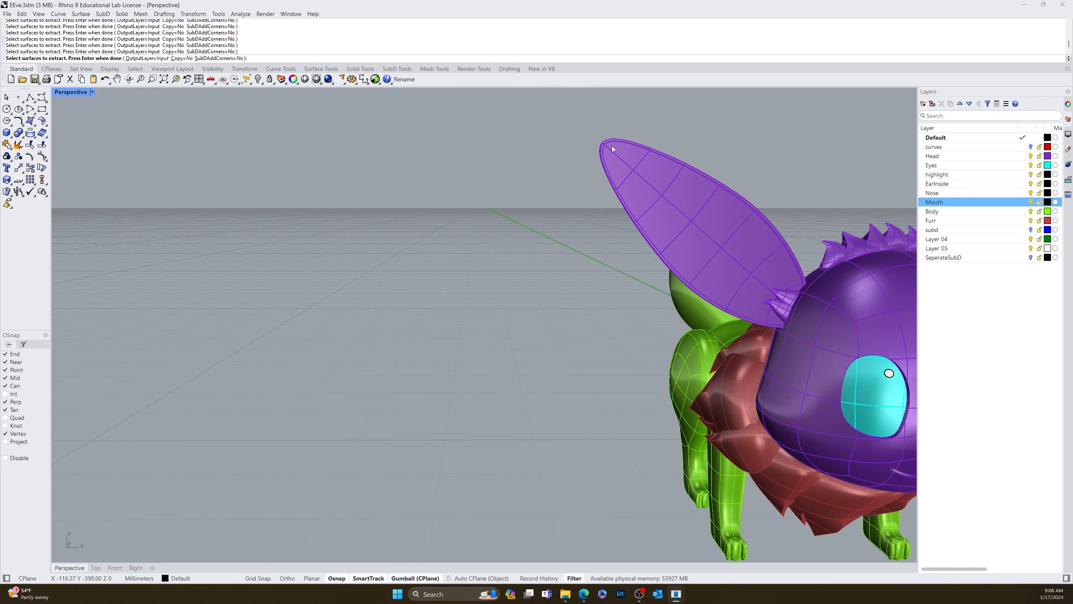
pyautogui.click(639, 200)
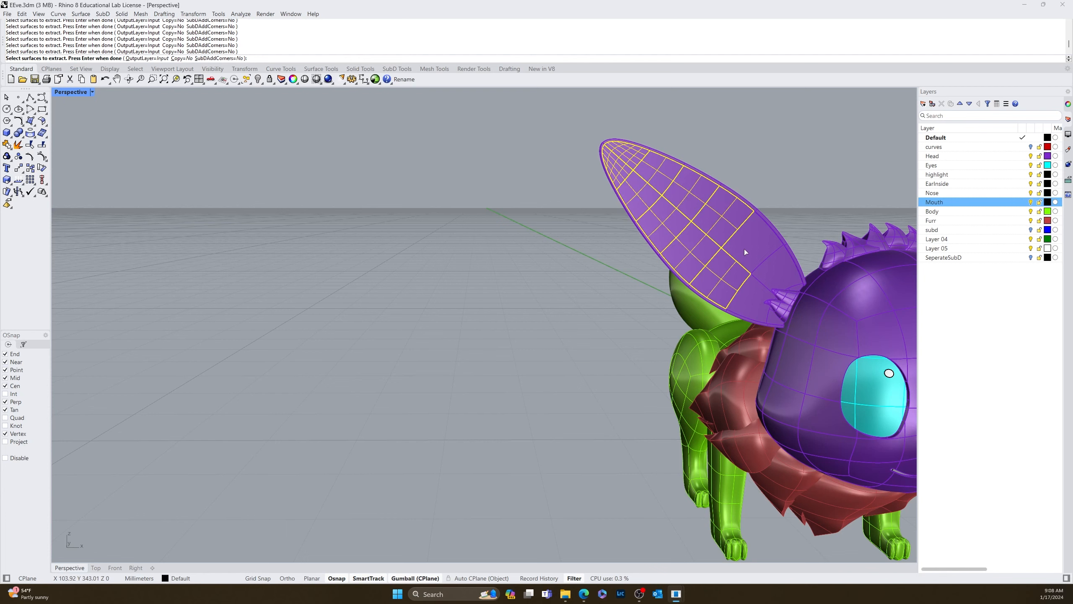
pyautogui.scroll(6, 757, 294)
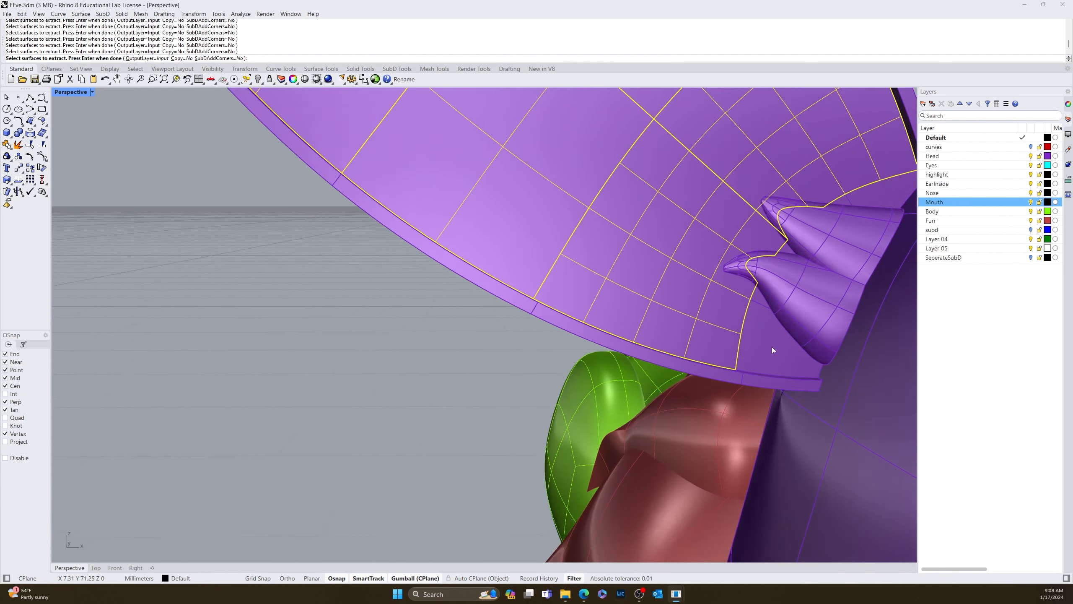
pyautogui.click(764, 357)
pyautogui.click(752, 277)
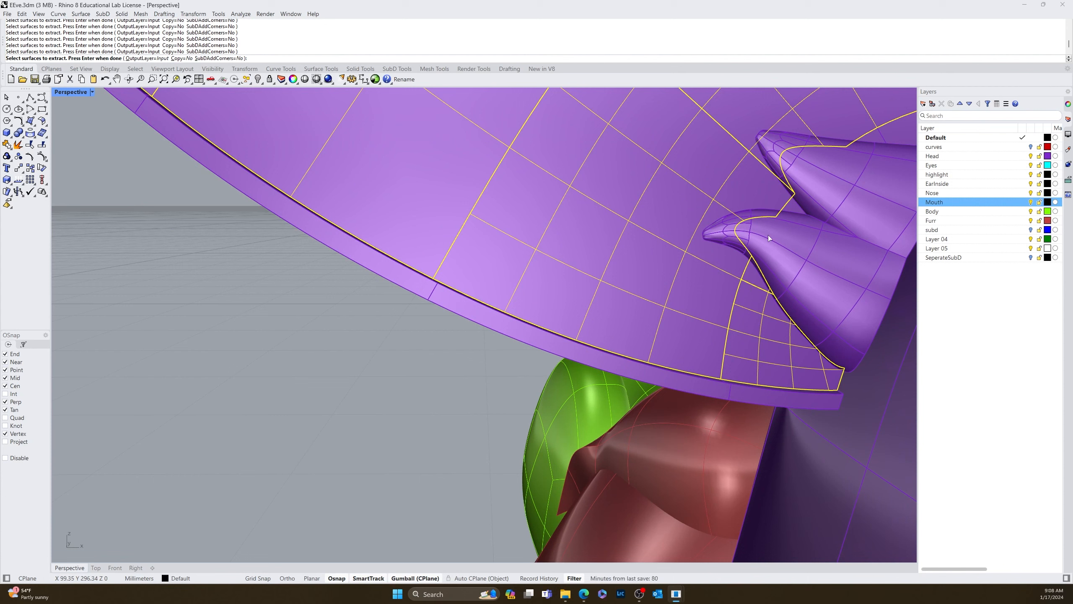
# Step: Add the small inner face between the second ear's tufts and extract all the picked ear surfaces
pyautogui.click(794, 207)
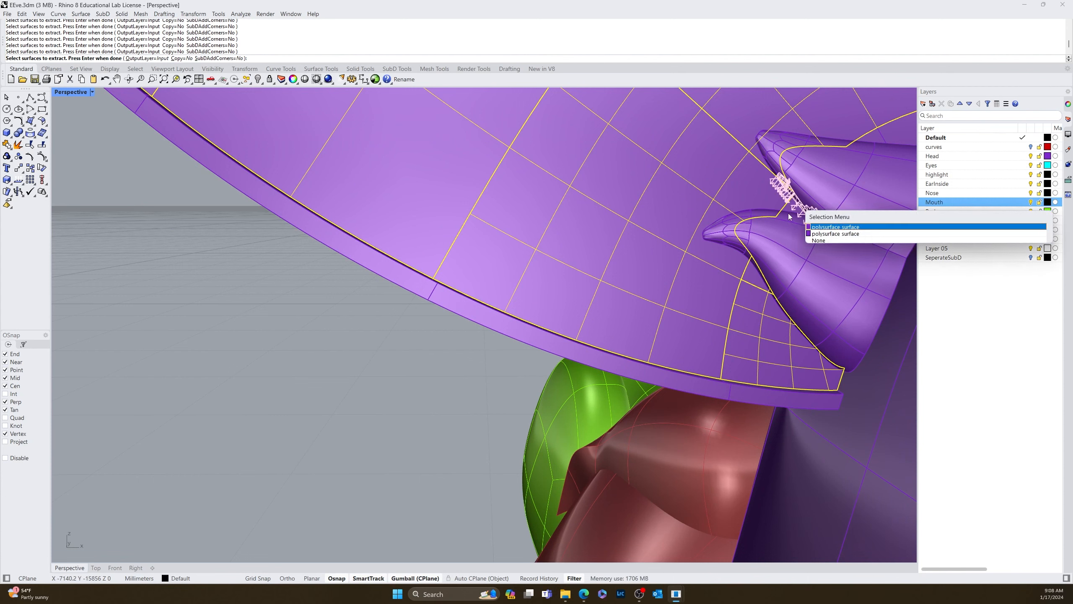
pyautogui.click(816, 241)
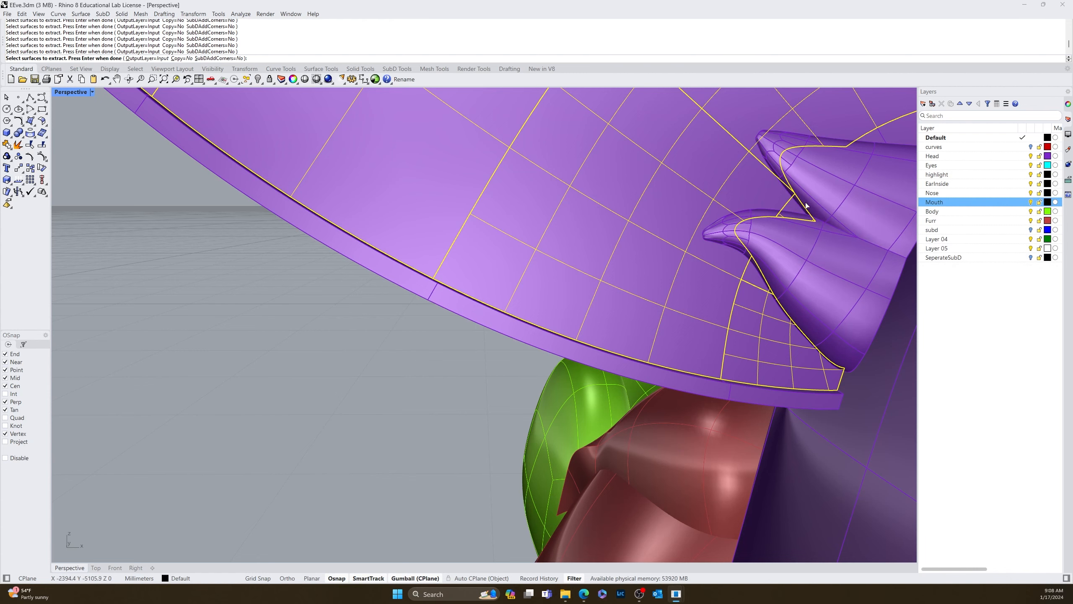
pyautogui.scroll(-6, 806, 206)
pyautogui.scroll(6, 830, 190)
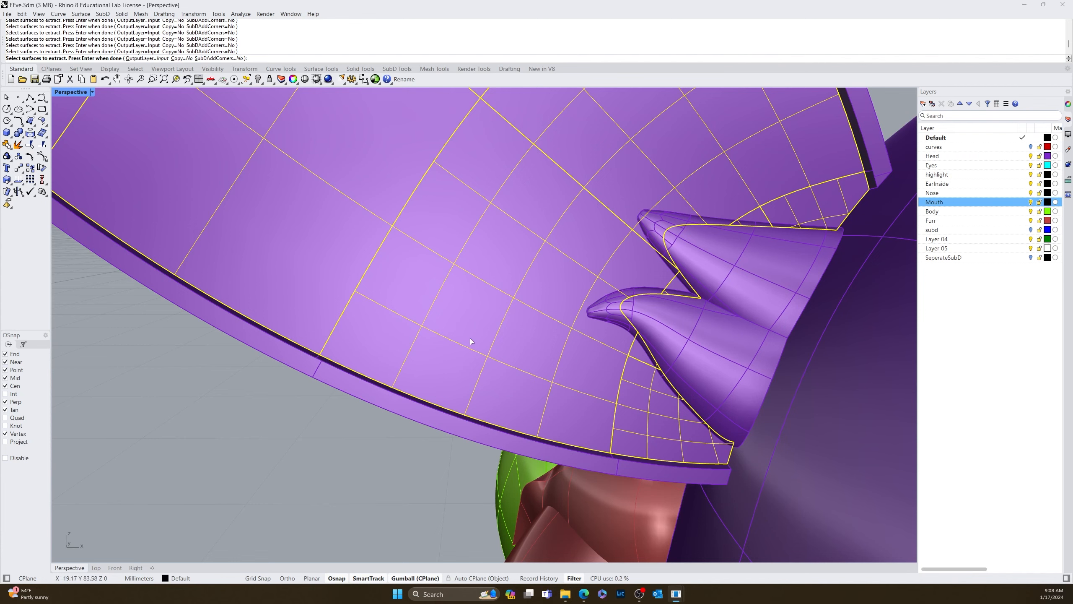
pyautogui.scroll(-5, 377, 329)
pyautogui.press('Return')
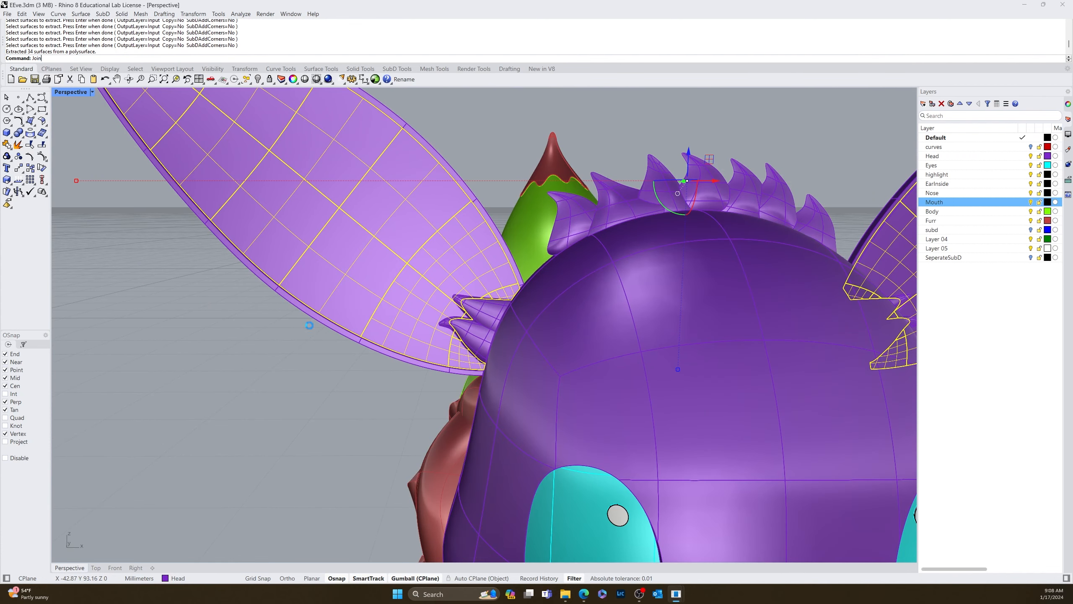
# Step: Join the extracted inner ear surfaces and move them to the EarInside layer
pyautogui.press('Return')
pyautogui.click(936, 184)
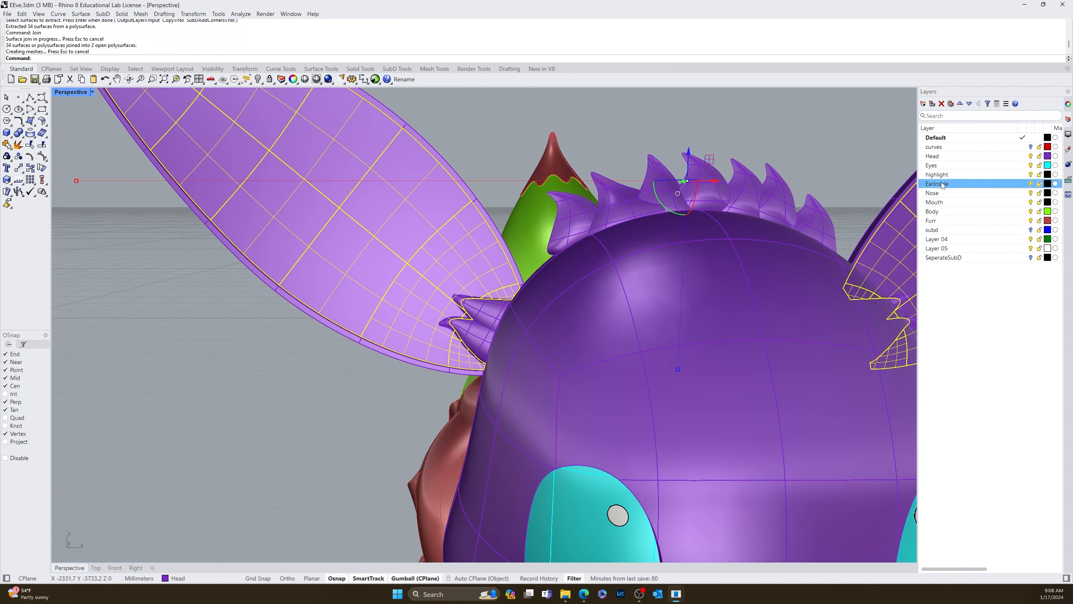
pyautogui.rightClick(942, 184)
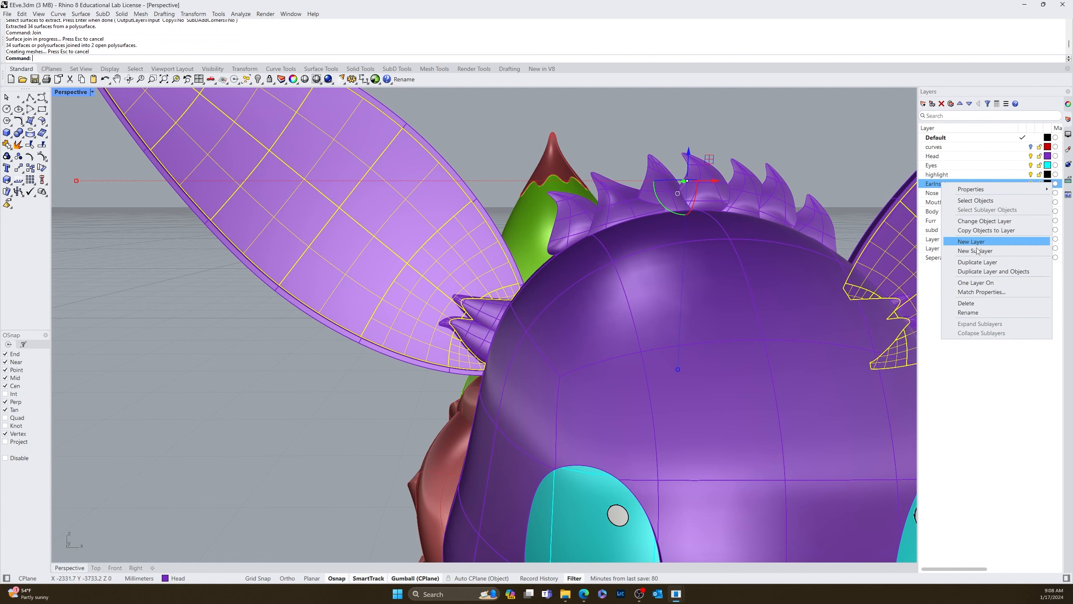
pyautogui.click(993, 224)
# Step: Isolate all objects on the Body layer so the torso, legs and tail show alone
pyautogui.scroll(-5, 767, 128)
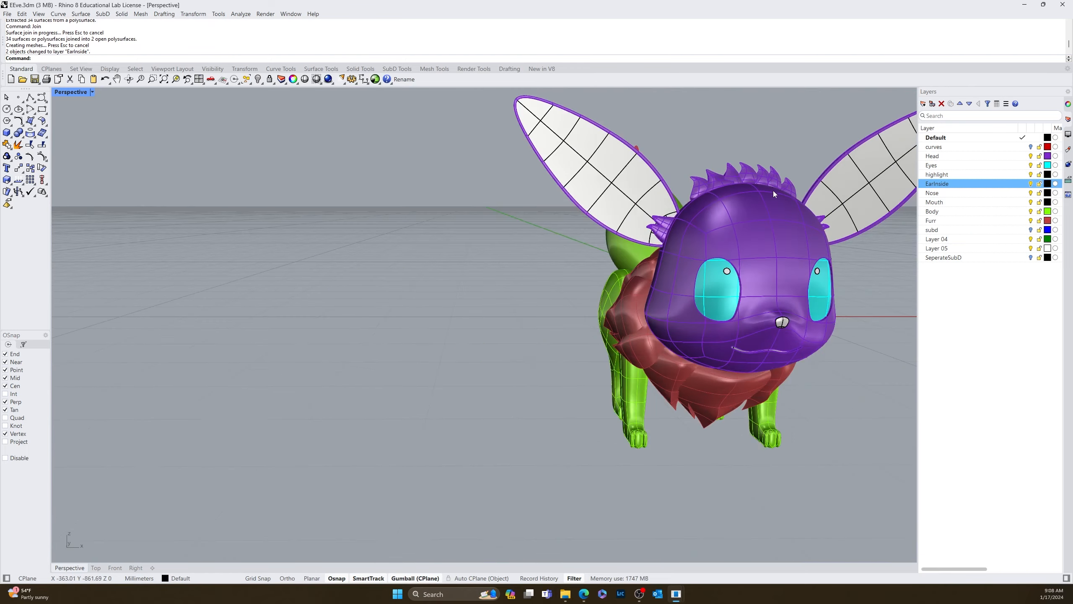
pyautogui.moveTo(773, 190); pyautogui.dragTo(539, 344, button='right')
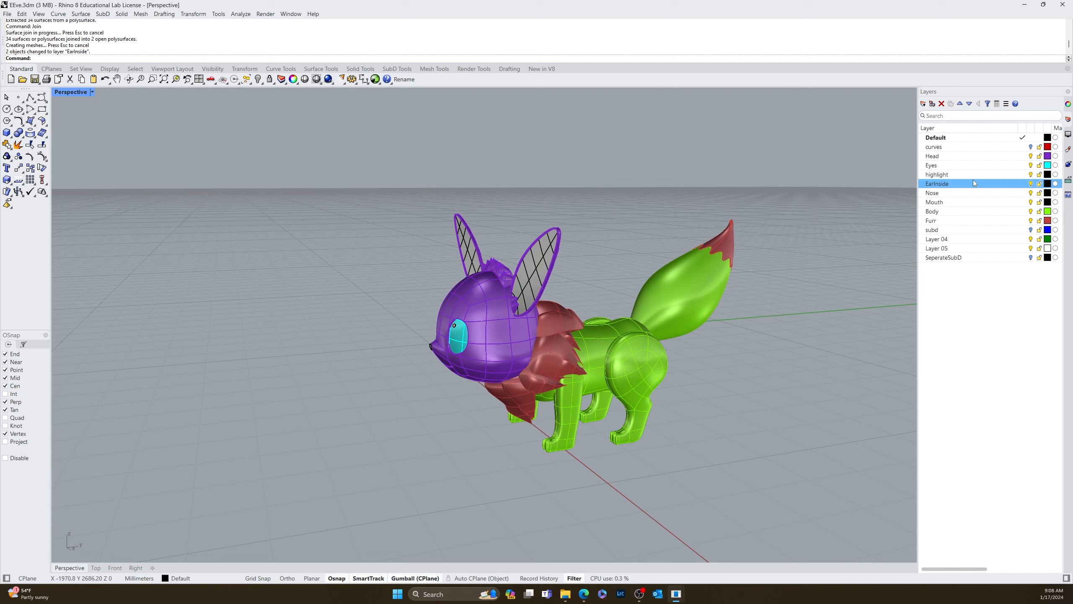
pyautogui.click(984, 212)
pyautogui.rightClick(984, 211)
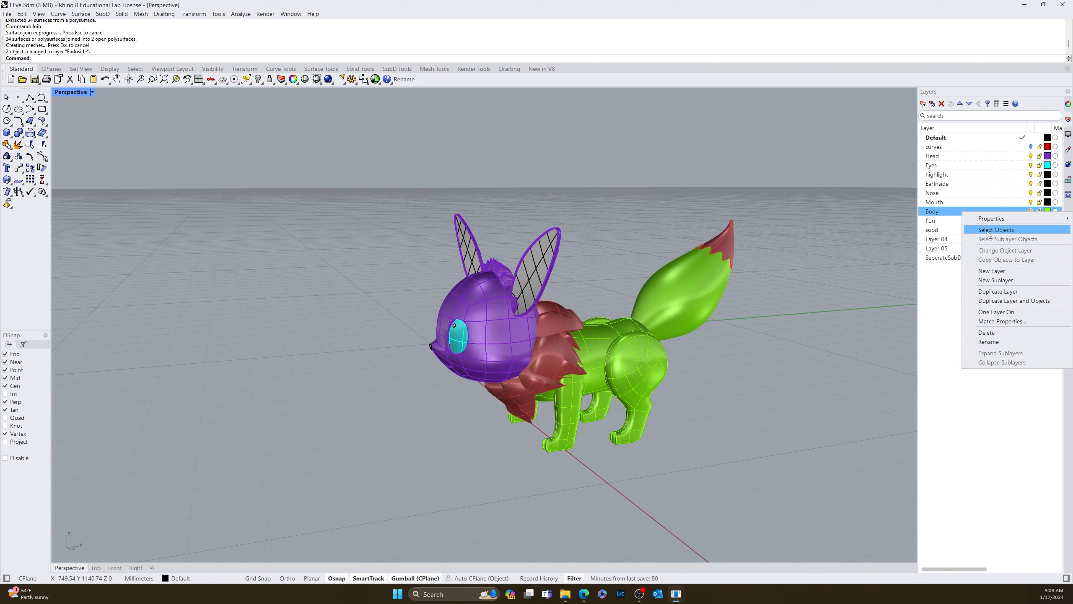
pyautogui.click(986, 232)
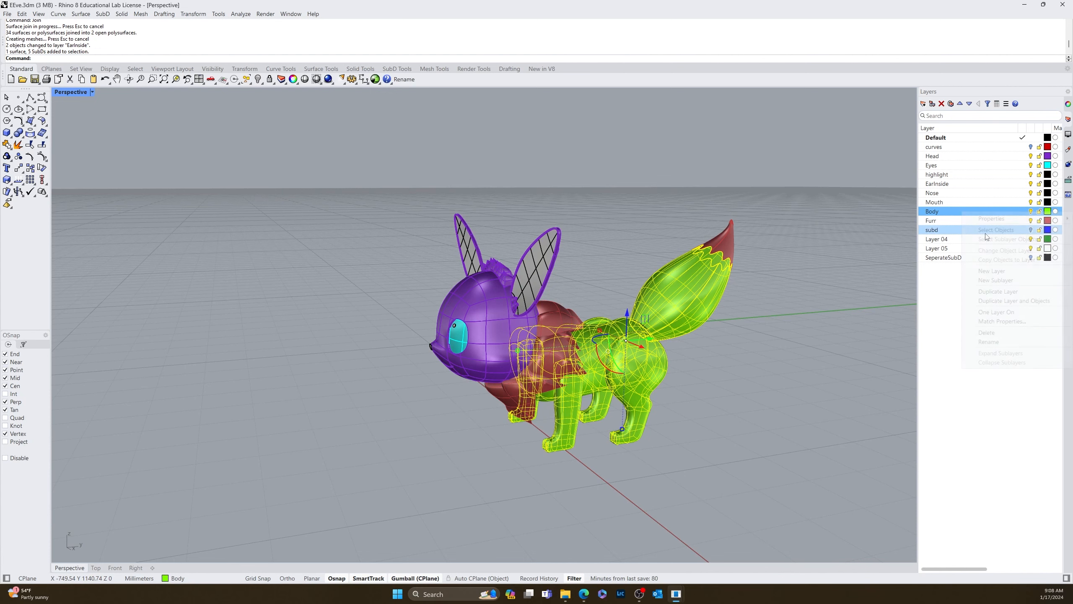
pyautogui.click(261, 82)
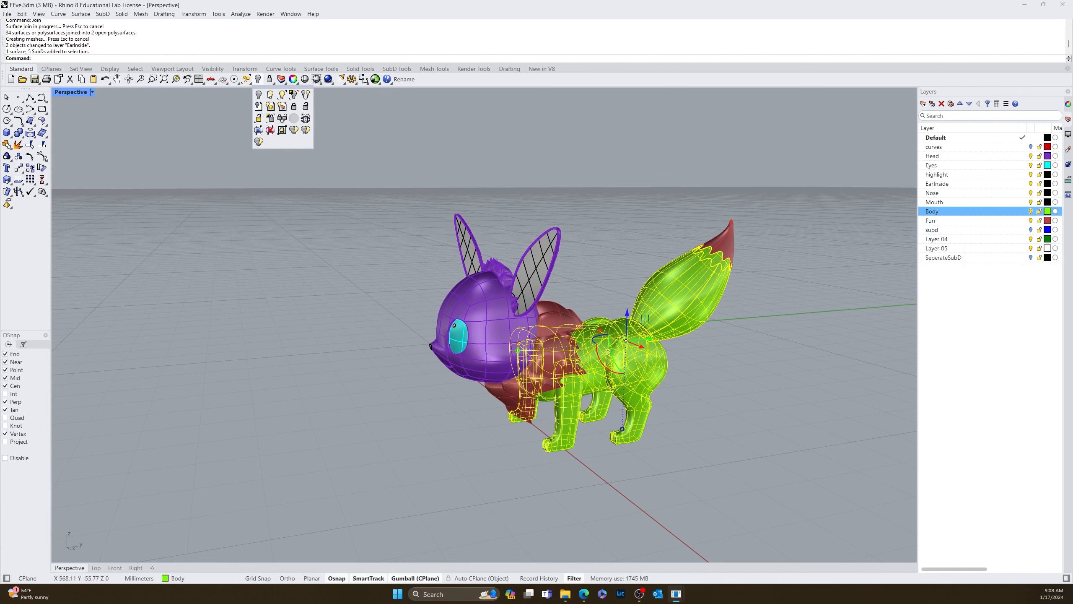
pyautogui.click(294, 95)
pyautogui.moveTo(299, 120); pyautogui.dragTo(553, 242, button='right')
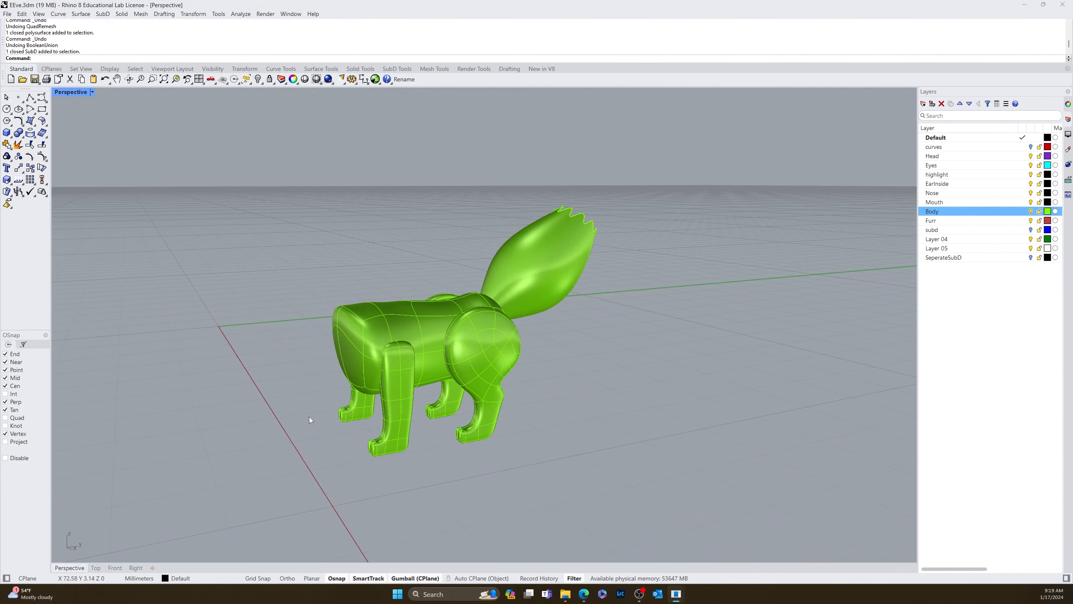
# Step: Set the perspective viewport to the Rendered display mode
pyautogui.moveTo(310, 420); pyautogui.dragTo(529, 384, button='right')
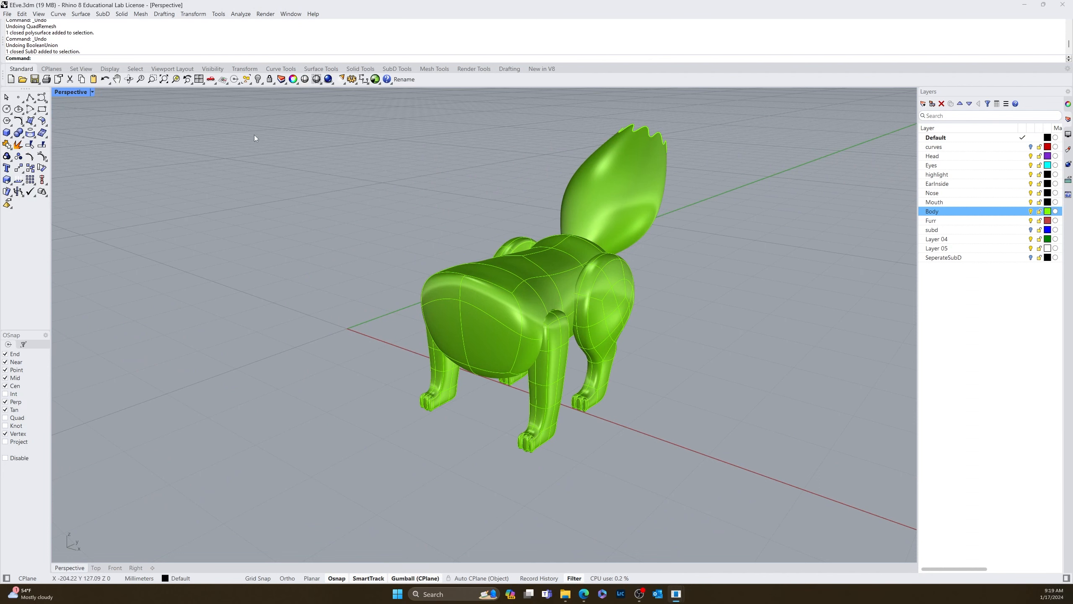
pyautogui.click(92, 93)
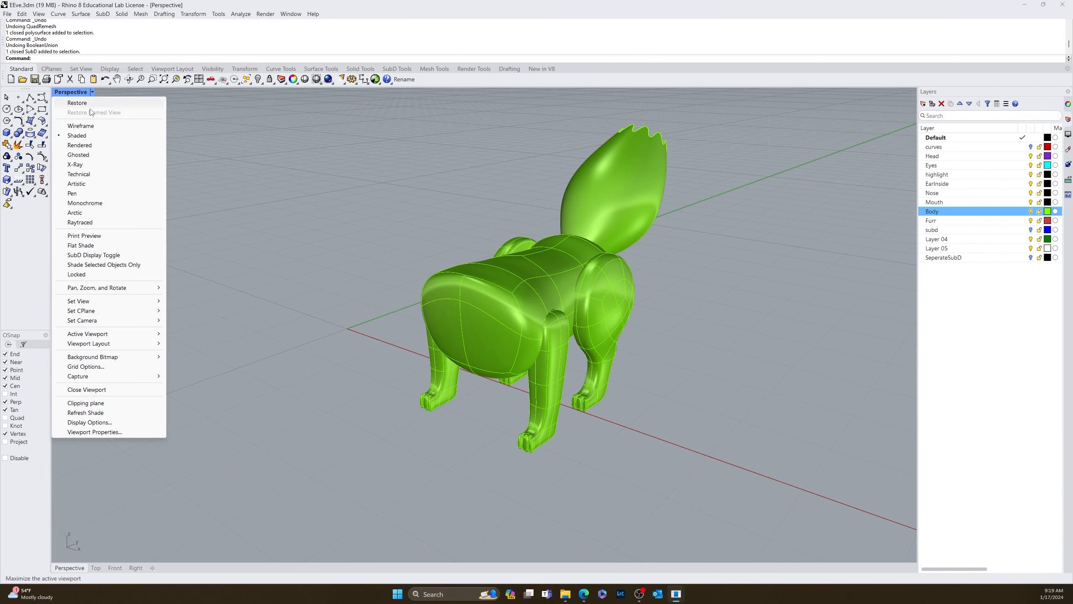
pyautogui.click(87, 148)
# Step: Examine from several angles how the front and hind feet sit relative to the ground shadow
pyautogui.moveTo(407, 344); pyautogui.dragTo(461, 383, button='right')
pyautogui.scroll(-7, 507, 467)
pyautogui.scroll(10, 544, 486)
pyautogui.moveTo(566, 391); pyautogui.dragTo(545, 372, button='right')
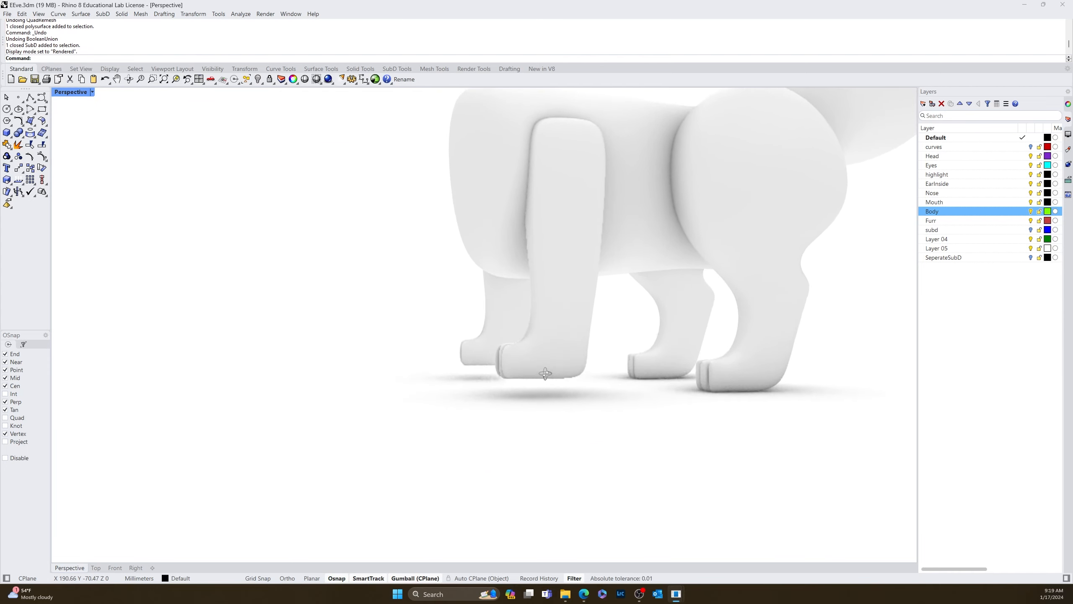
pyautogui.moveTo(667, 391); pyautogui.dragTo(709, 395, button='right')
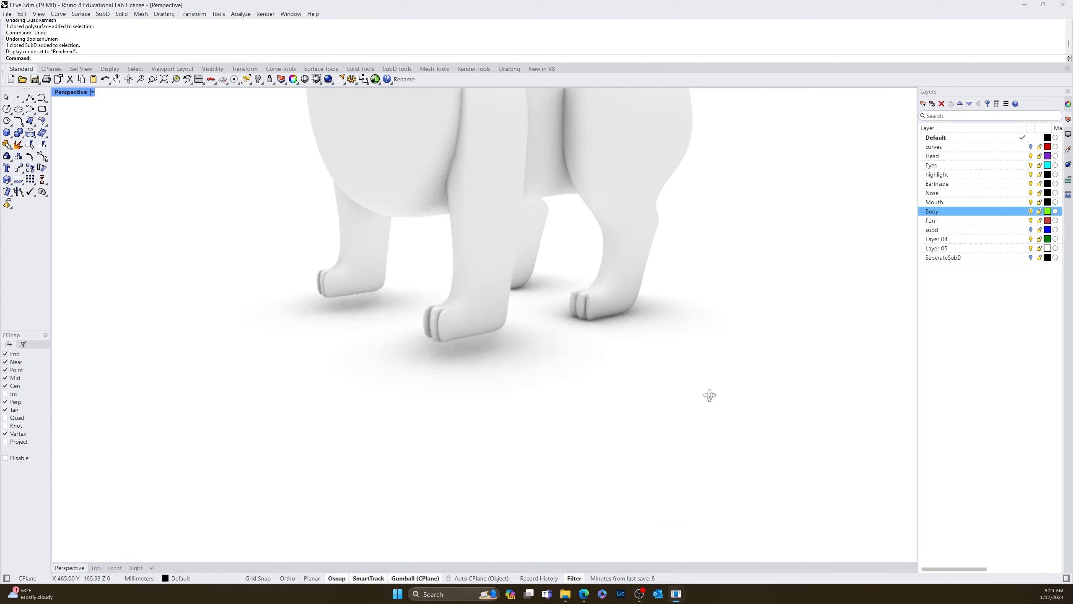
pyautogui.scroll(-7, 657, 340)
pyautogui.moveTo(657, 341); pyautogui.dragTo(659, 343, button='right')
pyautogui.scroll(5, 660, 346)
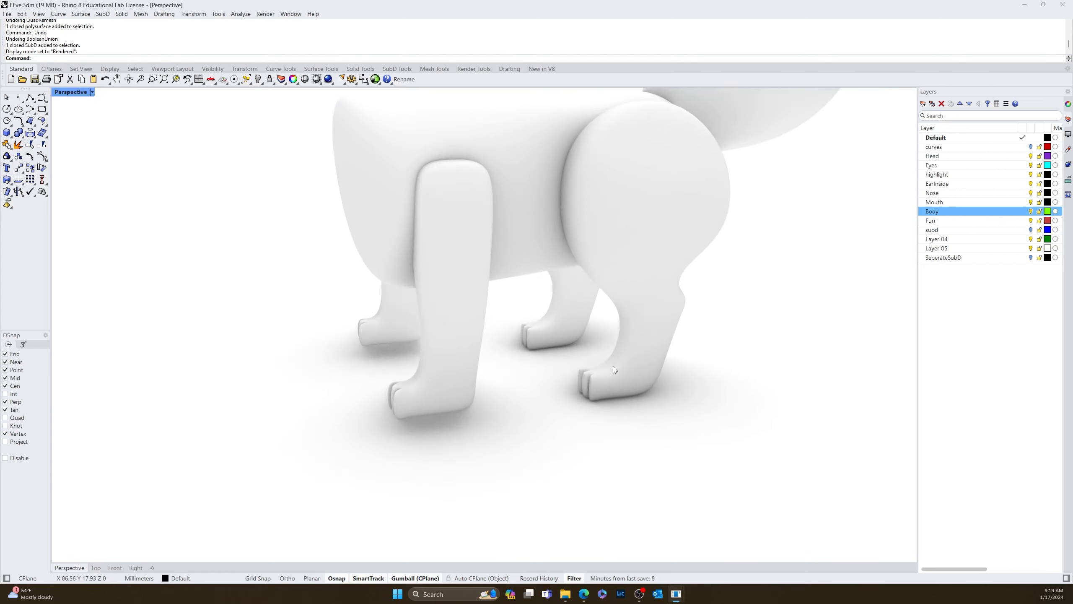
pyautogui.moveTo(614, 369); pyautogui.dragTo(574, 330, button='right')
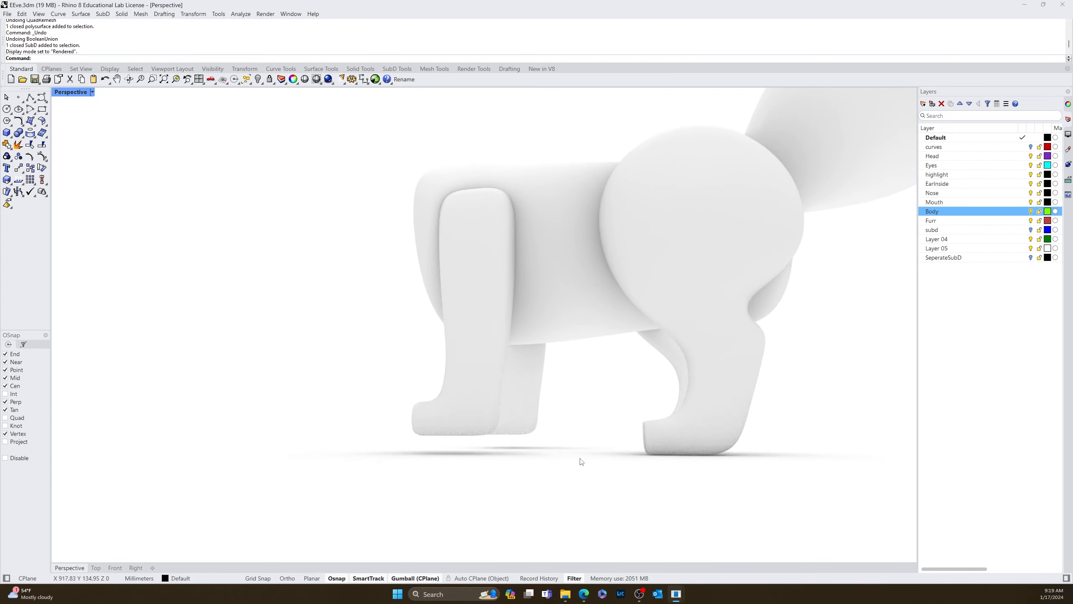
pyautogui.moveTo(582, 460); pyautogui.dragTo(473, 409, button='right')
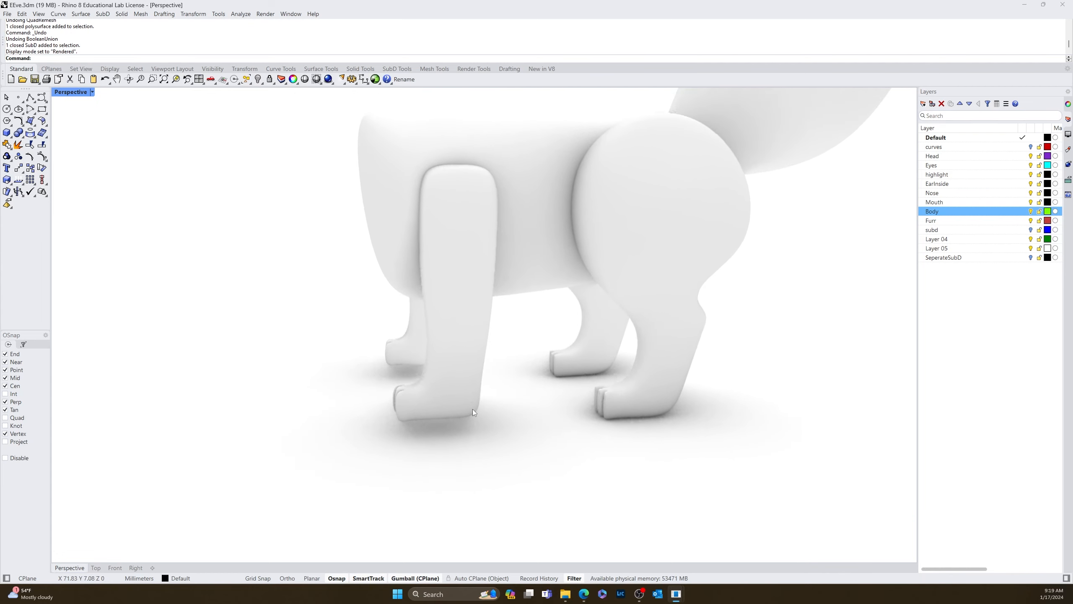
# Step: Try to stretch only the near front leg vertically down to the ground, and undo the scaling
pyautogui.click(451, 385)
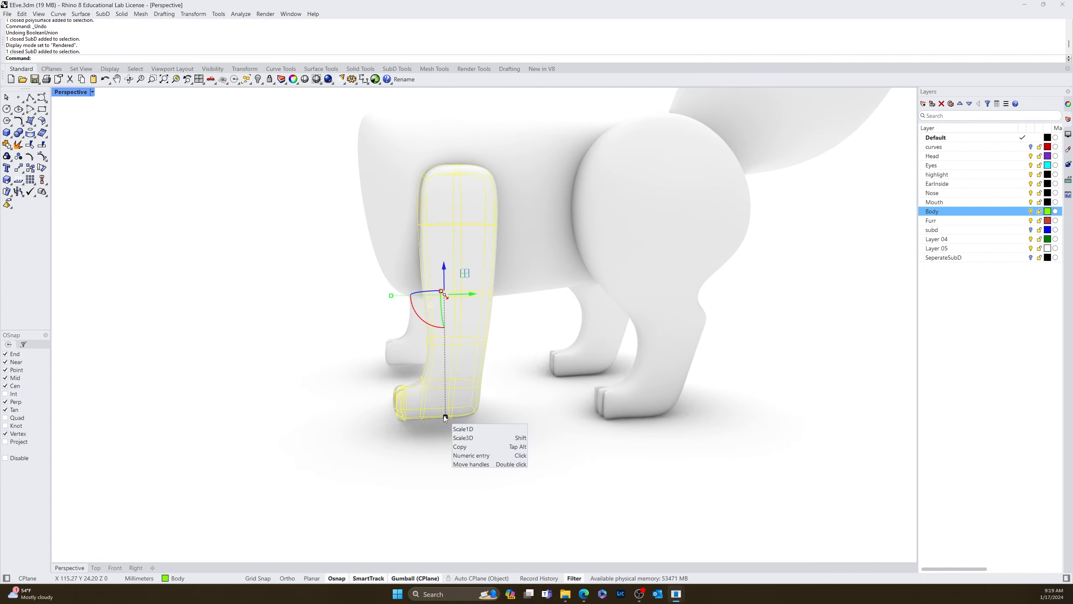
pyautogui.moveTo(445, 417); pyautogui.dragTo(448, 441)
pyautogui.press('Escape')
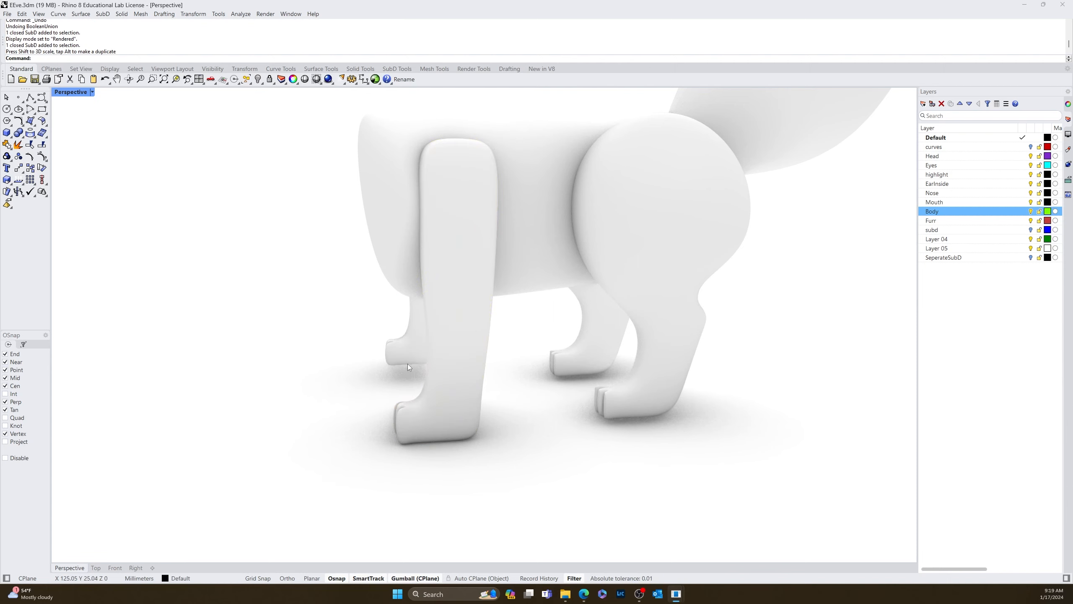
pyautogui.hotkey('ctrl', 'z')
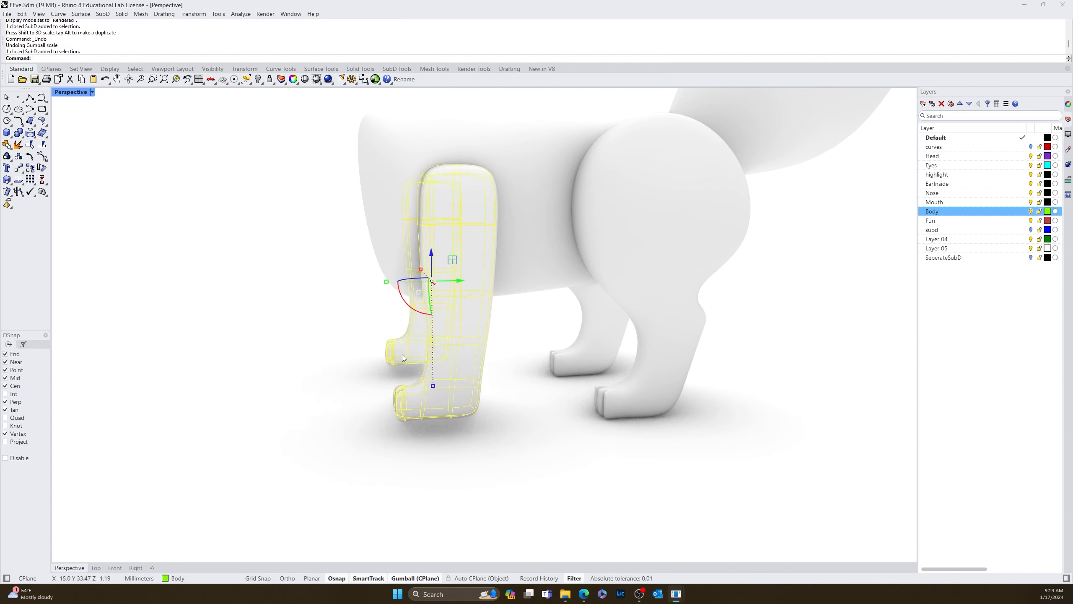
# Step: Stretch both front legs together vertically so that their feet reach down to the ground
pyautogui.click(502, 428)
pyautogui.moveTo(502, 428); pyautogui.dragTo(491, 403, button='right')
pyautogui.click(434, 413)
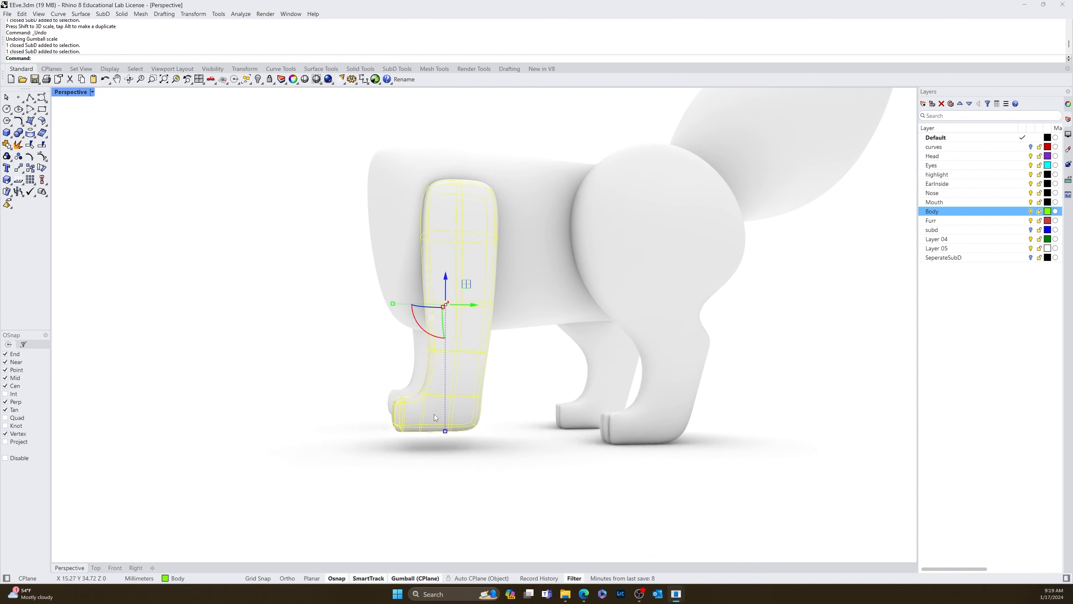
pyautogui.keyDown('shift'); pyautogui.click(426, 408); pyautogui.keyUp('shift')
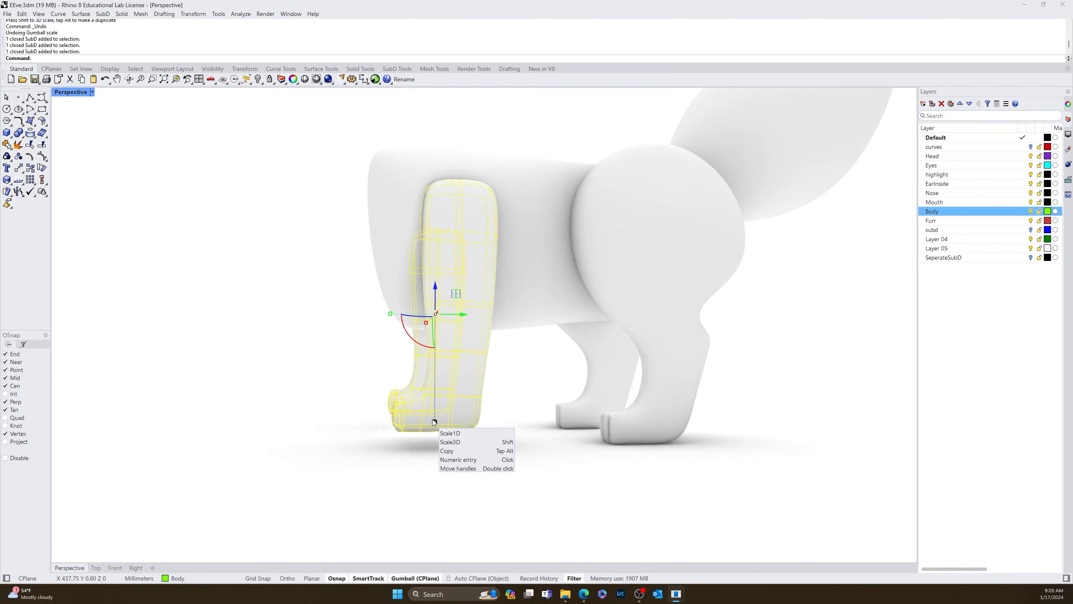
pyautogui.moveTo(438, 424)
pyautogui.mouseDown()
pyautogui.moveTo(442, 448)
pyautogui.moveTo(441, 436)
pyautogui.mouseUp()
pyautogui.click(557, 457)
pyautogui.moveTo(558, 459); pyautogui.dragTo(508, 461, button='right')
# Step: Rotate the near front leg about 15 degrees so its foot swings backward, and adjust its height slightly
pyautogui.click(481, 362)
pyautogui.moveTo(482, 362); pyautogui.dragTo(504, 354, button='right')
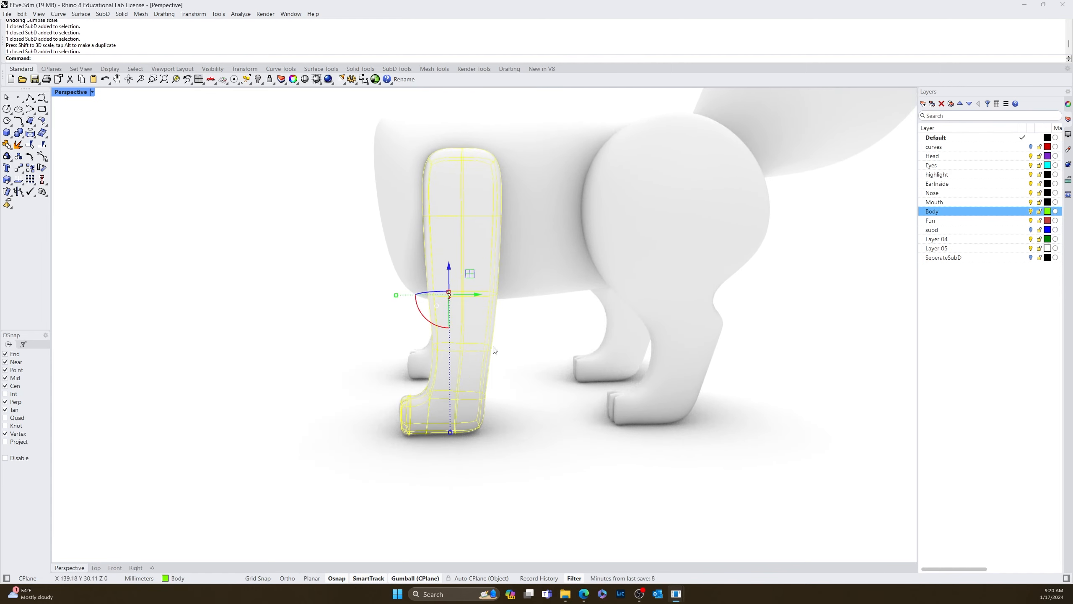
pyautogui.moveTo(424, 320); pyautogui.dragTo(430, 325)
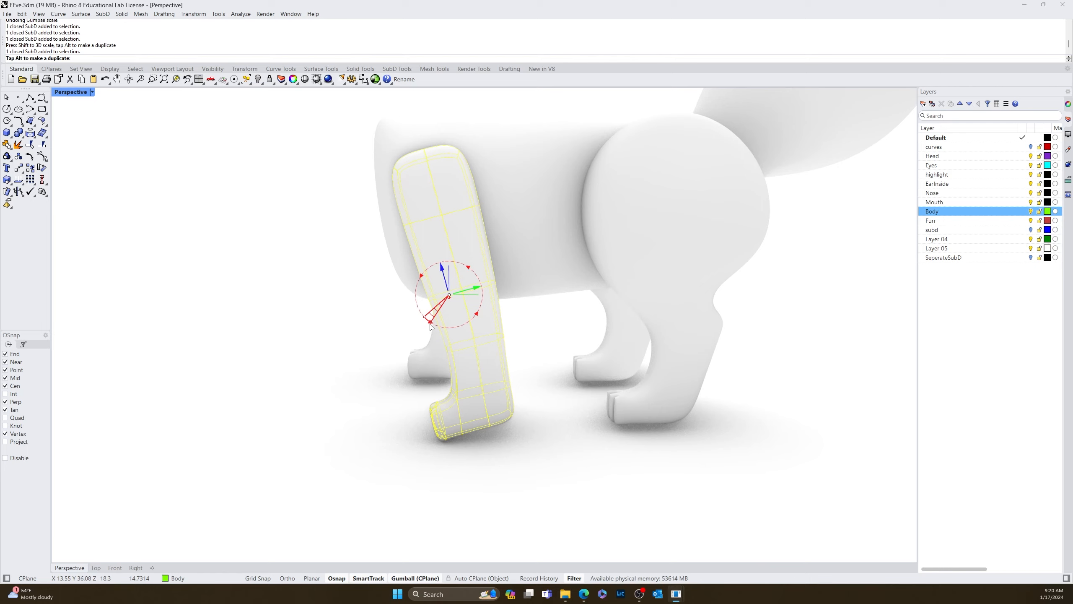
pyautogui.moveTo(430, 326); pyautogui.dragTo(431, 327)
pyautogui.click(330, 415)
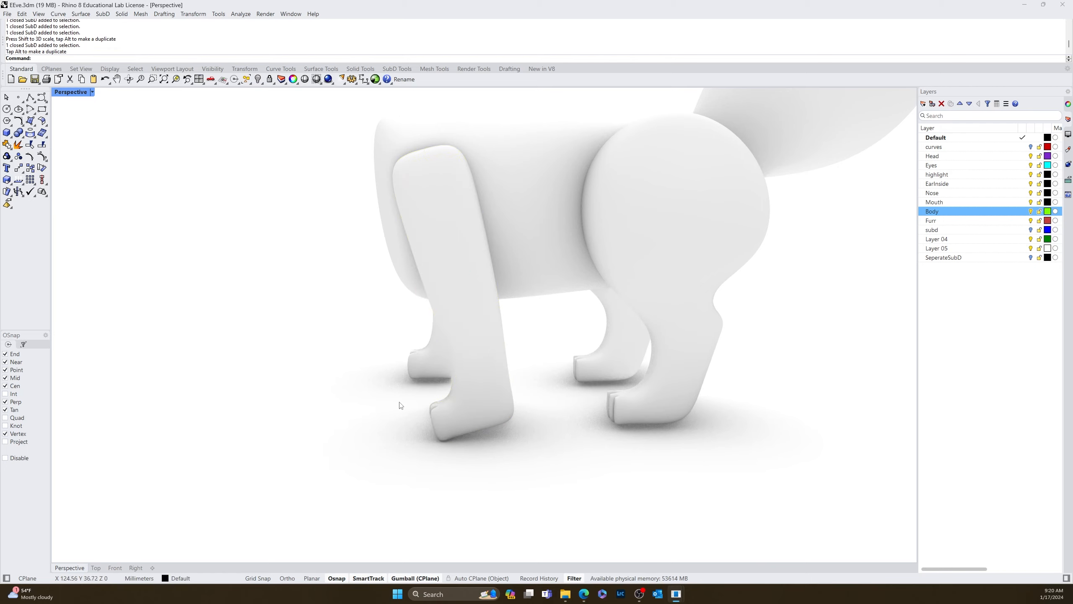
pyautogui.moveTo(441, 477); pyautogui.dragTo(469, 406, button='right')
pyautogui.click(453, 419)
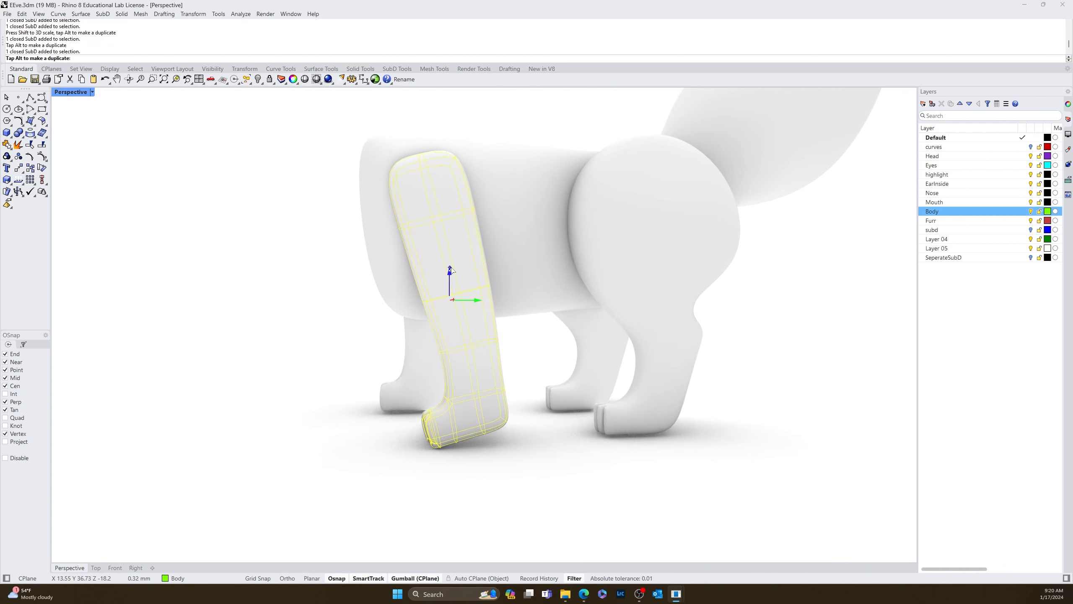
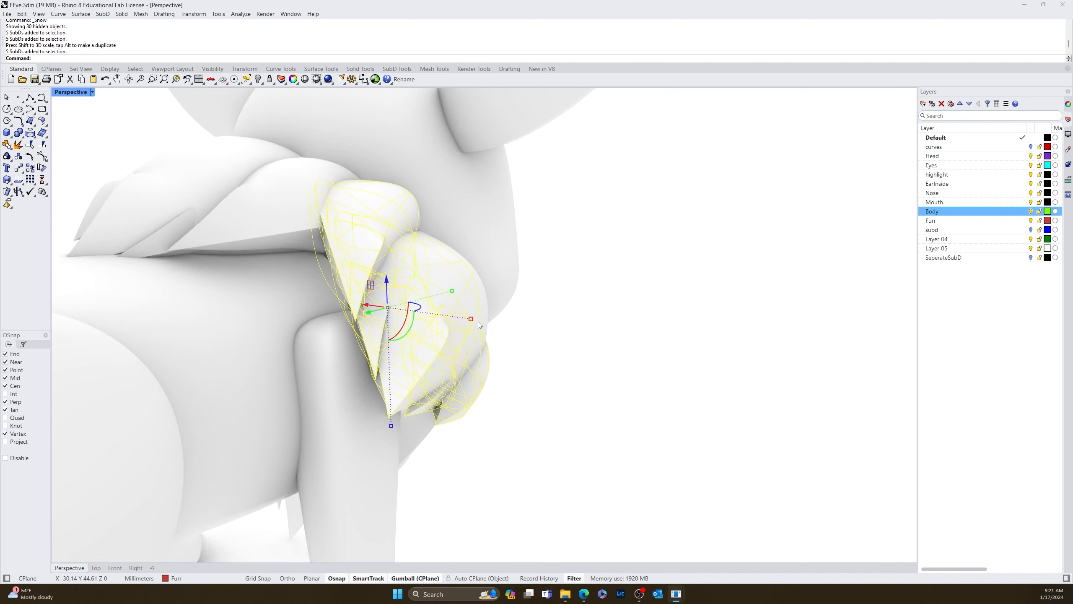
# Step: Shift the selected neck fur pieces slightly along the body and clear the selection
pyautogui.moveTo(370, 311); pyautogui.dragTo(359, 305)
pyautogui.scroll(-10, 520, 432)
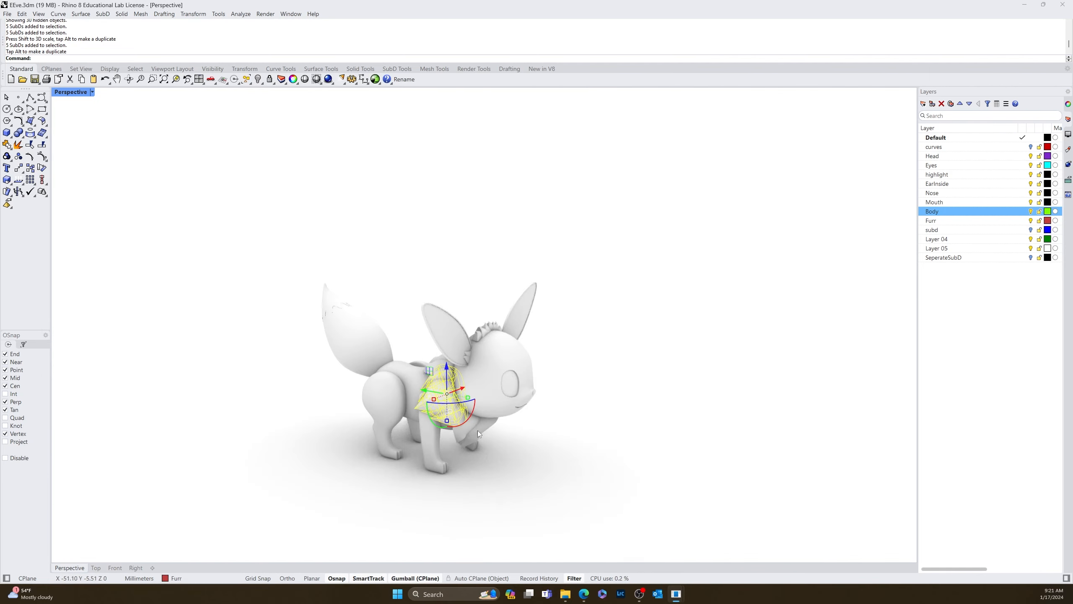
pyautogui.scroll(6, 536, 432)
pyautogui.click(817, 484)
# Step: Inspect the whole rendered model, checking the fur collar and the pose of the front legs
pyautogui.moveTo(817, 485); pyautogui.dragTo(603, 460, button='right')
pyautogui.scroll(4, 603, 460)
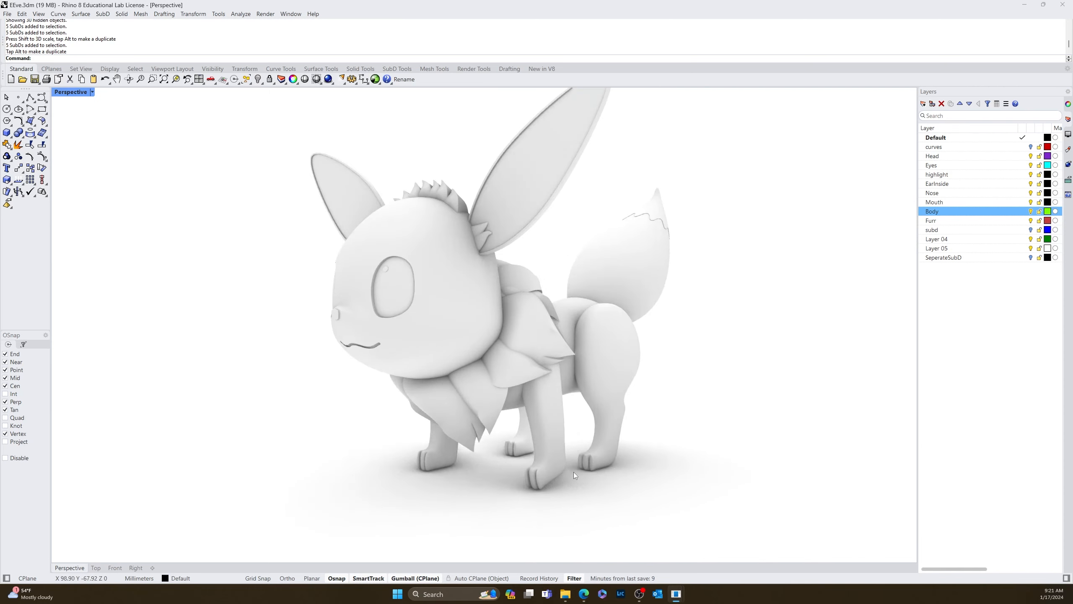
pyautogui.keyDown('shift'); pyautogui.moveTo(572, 420); pyautogui.dragTo(490, 418, button='right'); pyautogui.keyUp('shift')
pyautogui.moveTo(604, 431); pyautogui.dragTo(634, 468, button='right')
pyautogui.moveTo(505, 461); pyautogui.dragTo(507, 499, button='right')
pyautogui.scroll(8, 444, 527)
pyautogui.scroll(-6, 443, 524)
pyautogui.scroll(-6, 457, 362)
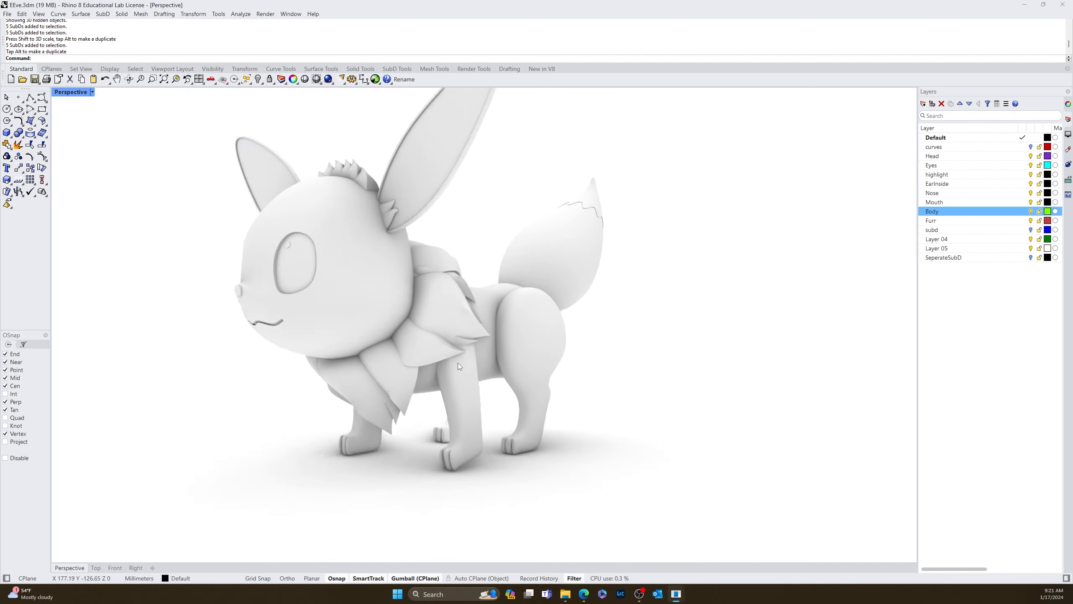
# Step: Select all Body layer objects, switch the viewport to Shaded display and isolate them
pyautogui.rightClick(949, 213)
pyautogui.click(977, 237)
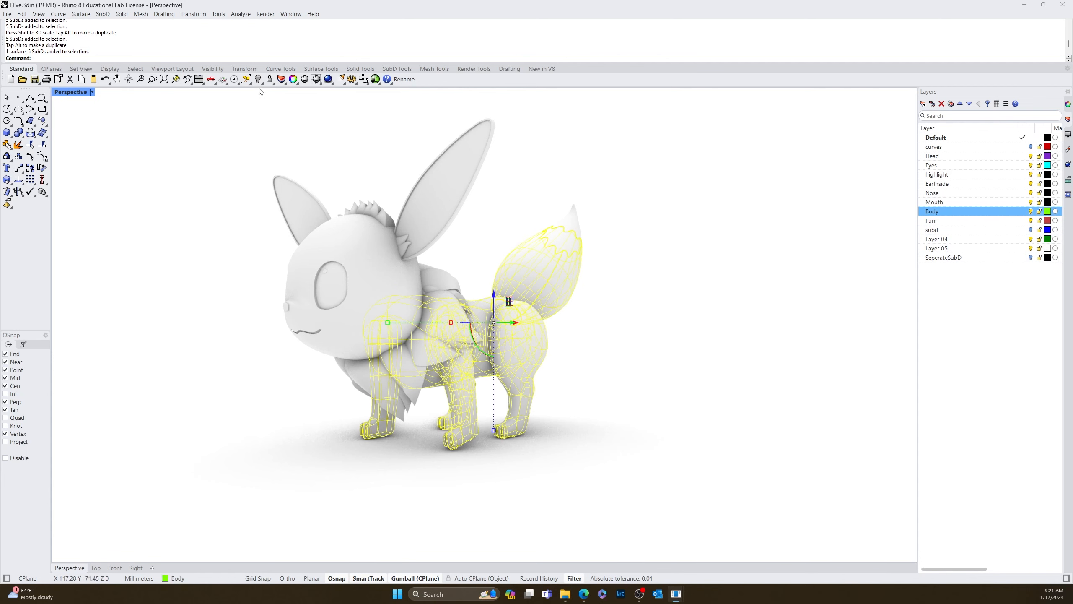
pyautogui.click(92, 92)
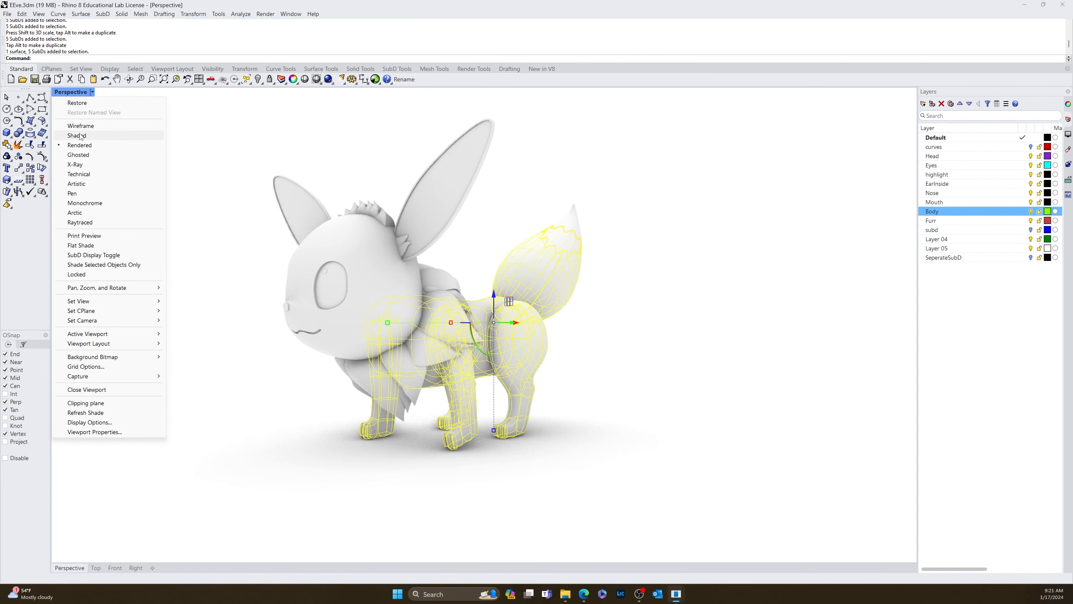
pyautogui.click(85, 136)
pyautogui.click(258, 79)
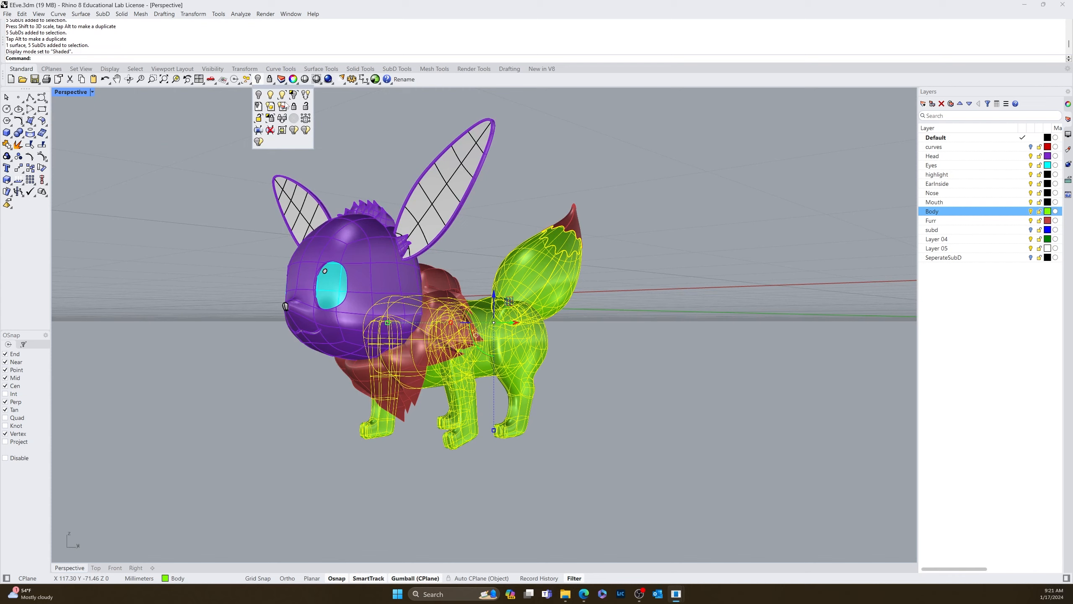
pyautogui.click(294, 95)
# Step: Examine the isolated torso and legs, picking individual parts to check which pieces are separate
pyautogui.moveTo(418, 223); pyautogui.dragTo(603, 384, button='right')
pyautogui.scroll(6, 491, 295)
pyautogui.keyDown('shift'); pyautogui.moveTo(490, 471); pyautogui.dragTo(537, 327, button='right'); pyautogui.keyUp('shift')
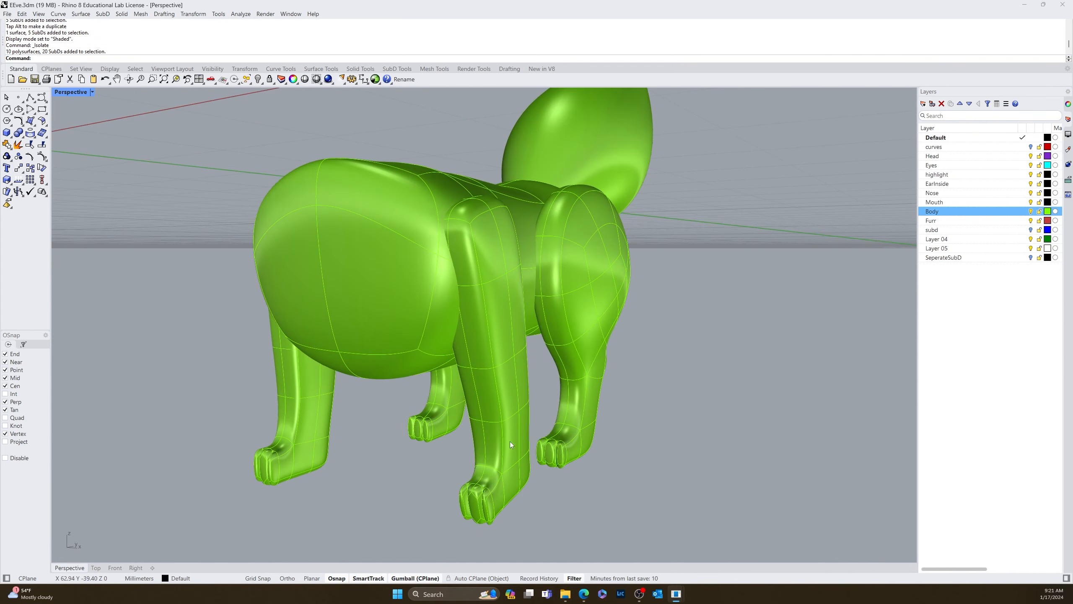
pyautogui.moveTo(510, 441); pyautogui.dragTo(451, 442, button='right')
pyautogui.click(451, 375)
pyautogui.click(645, 282)
pyautogui.click(498, 255)
pyautogui.moveTo(498, 255); pyautogui.dragTo(465, 385, button='right')
pyautogui.click(547, 364)
pyautogui.scroll(-5, 646, 404)
pyautogui.moveTo(646, 404); pyautogui.dragTo(686, 256, button='right')
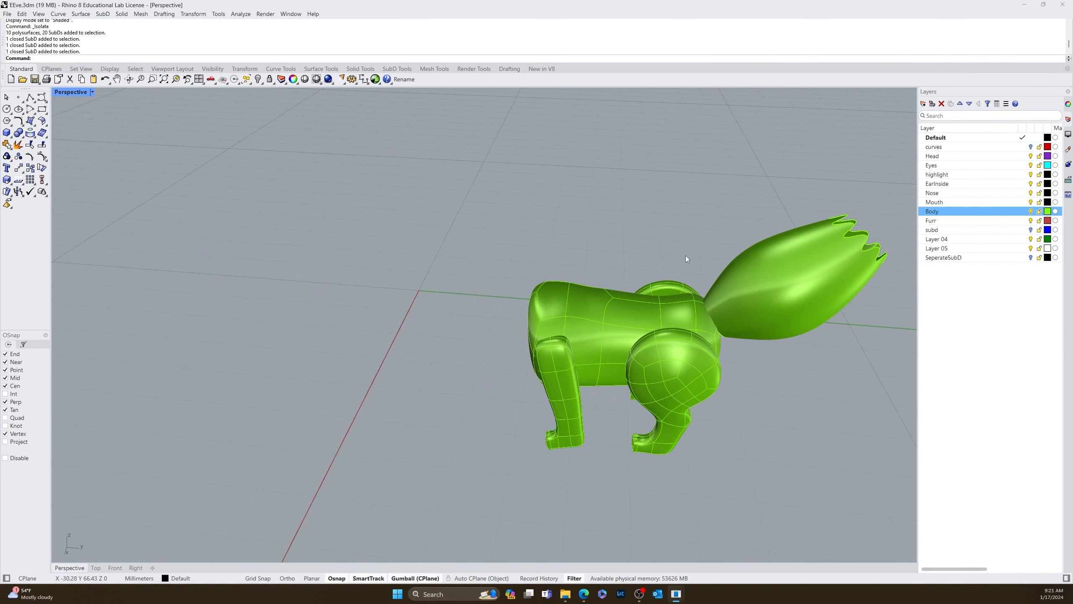
# Step: Boolean-union the torso and all four legs without the tail, and select the combined body
pyautogui.moveTo(690, 243); pyautogui.dragTo(451, 413)
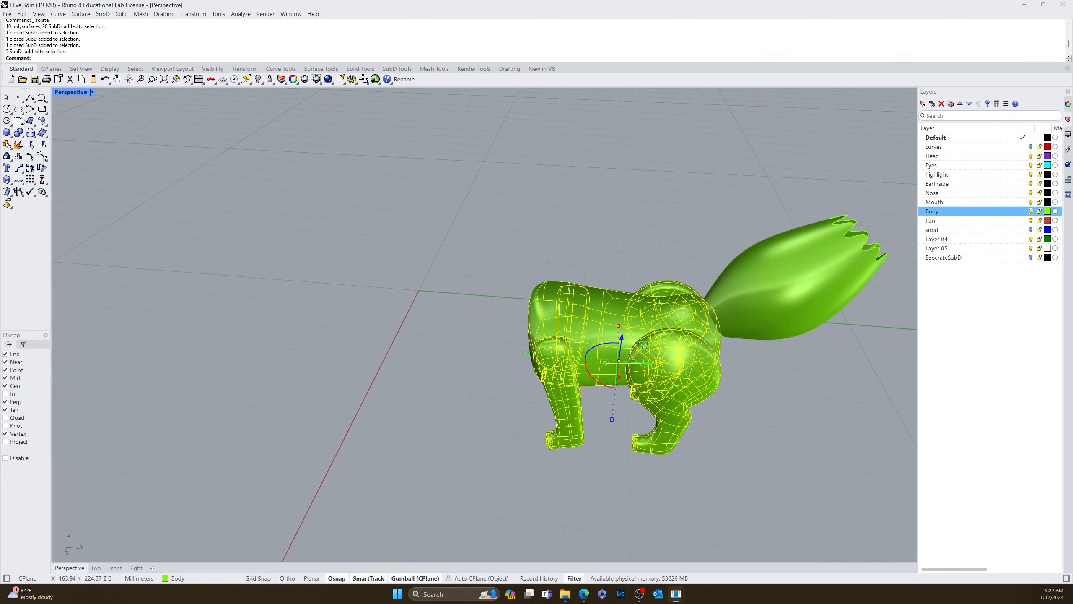
pyautogui.click(18, 132)
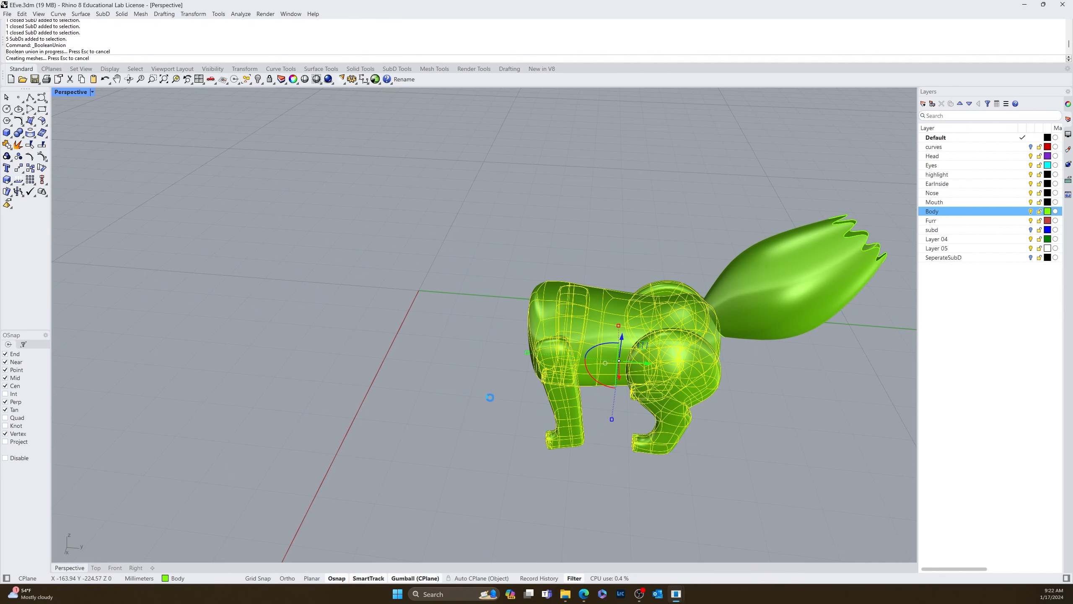
pyautogui.click(463, 398)
pyautogui.moveTo(463, 398); pyautogui.dragTo(541, 270, button='right')
pyautogui.scroll(6, 497, 259)
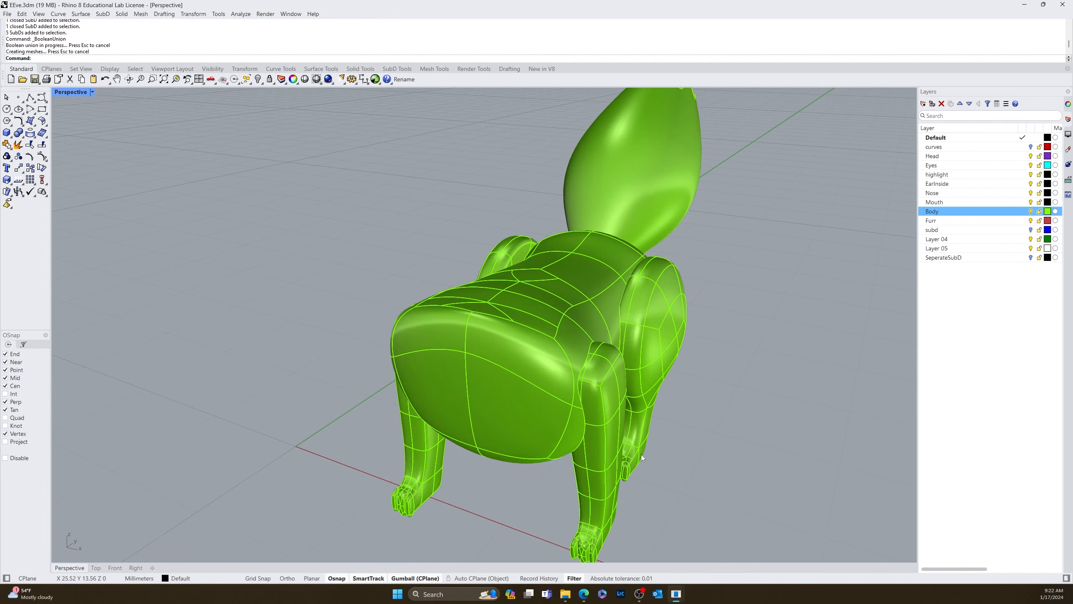
pyautogui.moveTo(640, 455); pyautogui.dragTo(413, 287, button='right')
pyautogui.click(413, 287)
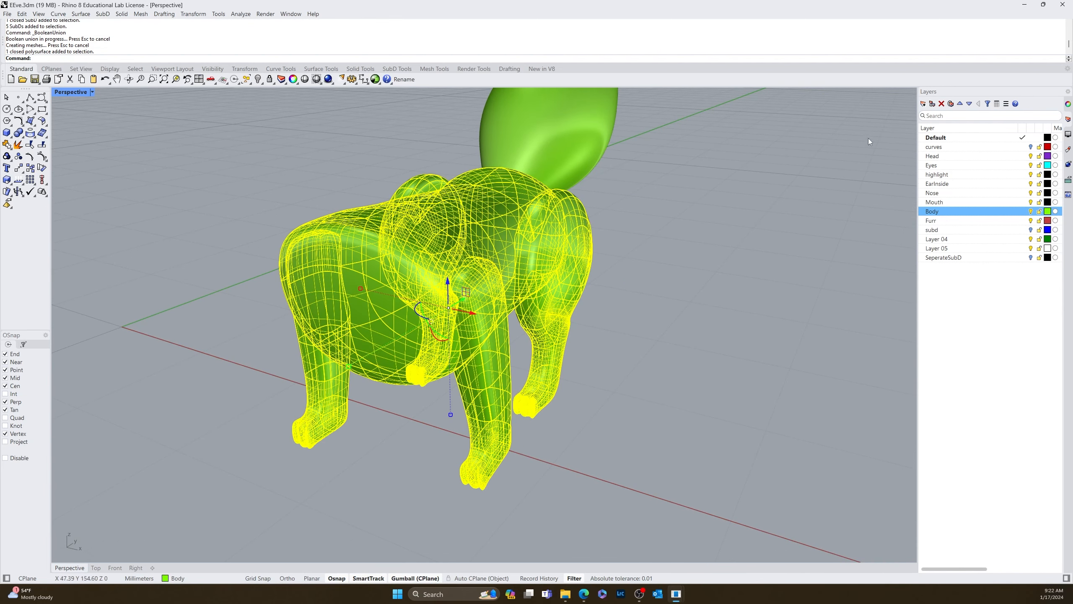
# Step: Inspect the united torso and legs from the front, above and behind, checking the seams where the legs join
pyautogui.click(1068, 103)
pyautogui.click(790, 186)
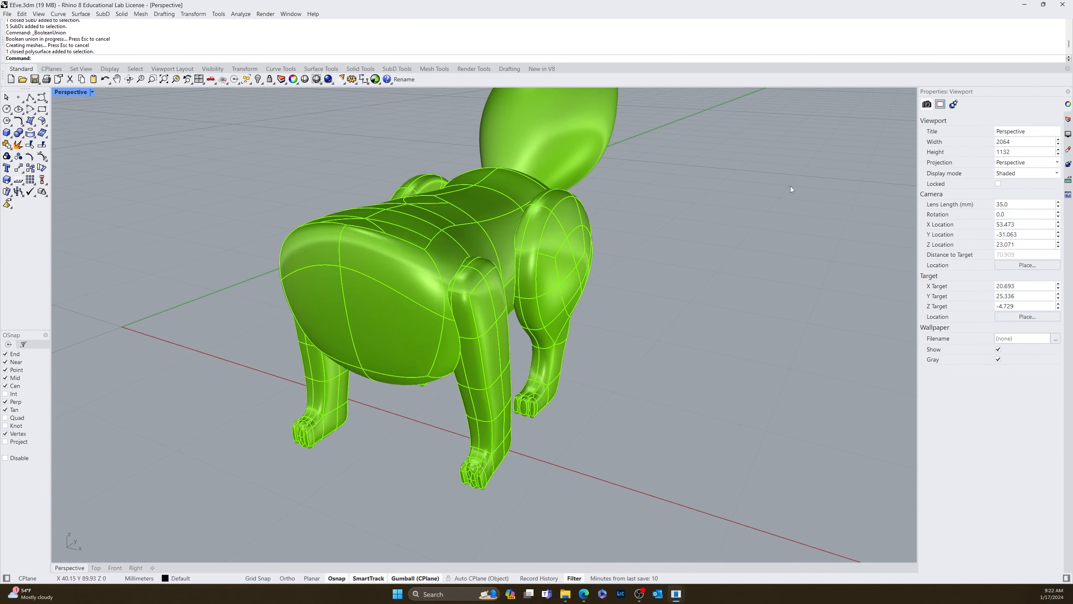
pyautogui.moveTo(635, 295); pyautogui.dragTo(565, 330, button='right')
pyautogui.click(565, 330)
pyautogui.click(714, 411)
pyautogui.moveTo(715, 411); pyautogui.dragTo(574, 388, button='right')
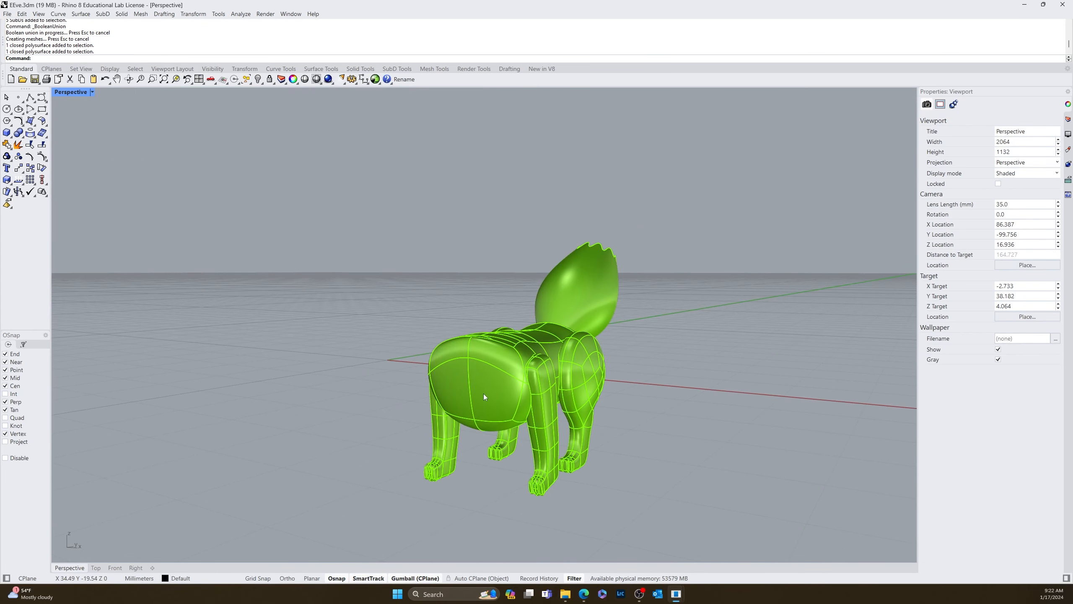
pyautogui.moveTo(483, 393); pyautogui.dragTo(500, 412, button='right')
pyautogui.scroll(6, 508, 416)
pyautogui.moveTo(553, 348); pyautogui.dragTo(381, 372, button='right')
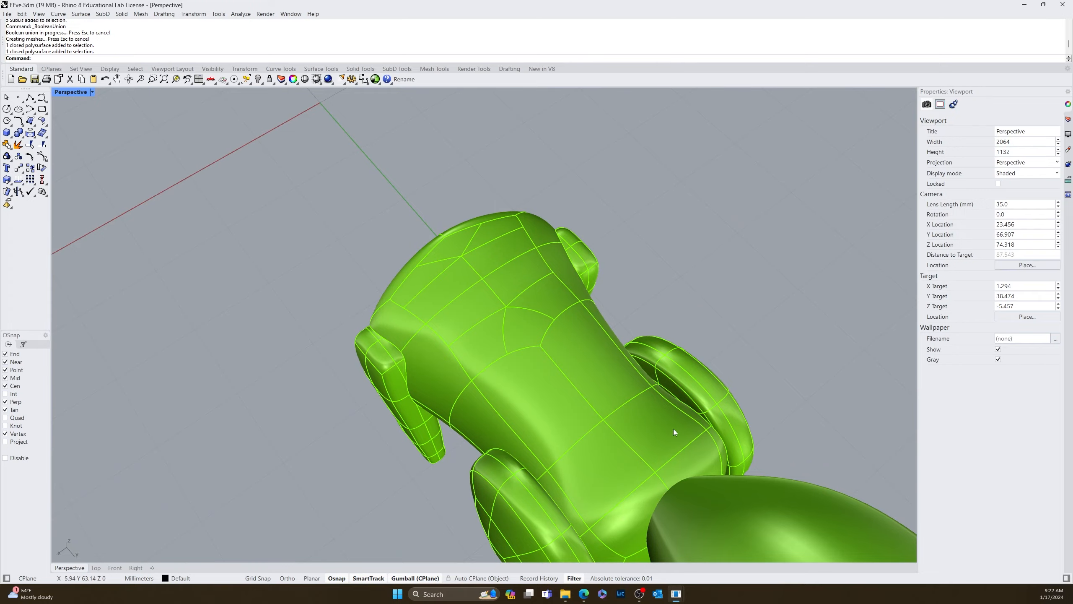
pyautogui.moveTo(674, 429); pyautogui.dragTo(753, 377, button='right')
pyautogui.moveTo(587, 382); pyautogui.dragTo(402, 346, button='right')
pyautogui.moveTo(514, 388)
pyautogui.mouseDown(button='right')
pyautogui.moveTo(486, 423)
pyautogui.moveTo(520, 419)
pyautogui.moveTo(517, 457)
pyautogui.moveTo(541, 464)
pyautogui.moveTo(478, 385)
pyautogui.moveTo(511, 389)
pyautogui.mouseUp(button='right')
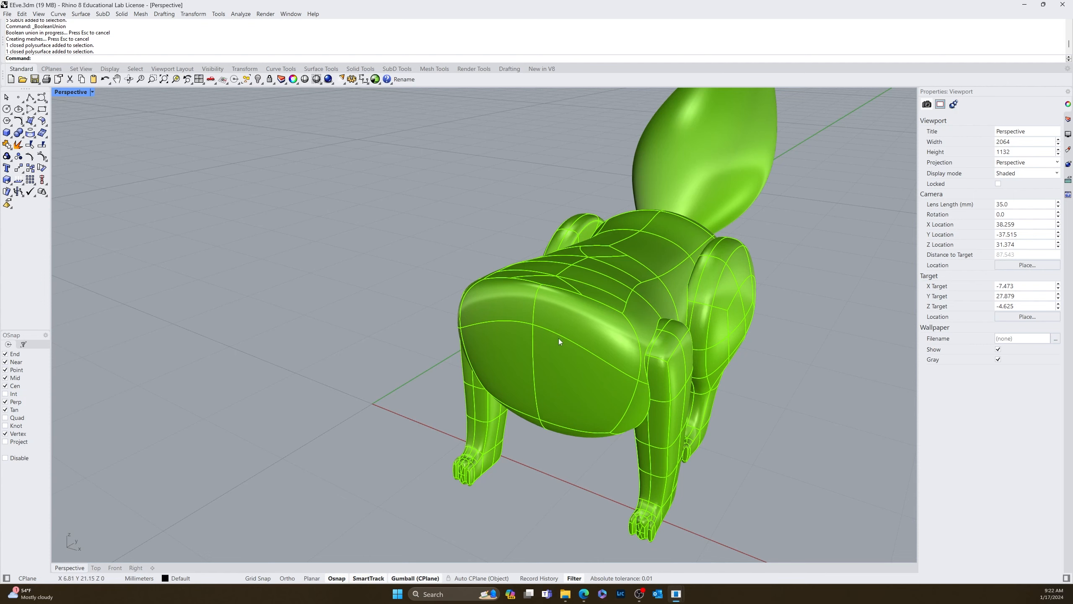
pyautogui.moveTo(622, 370); pyautogui.dragTo(543, 334, button='right')
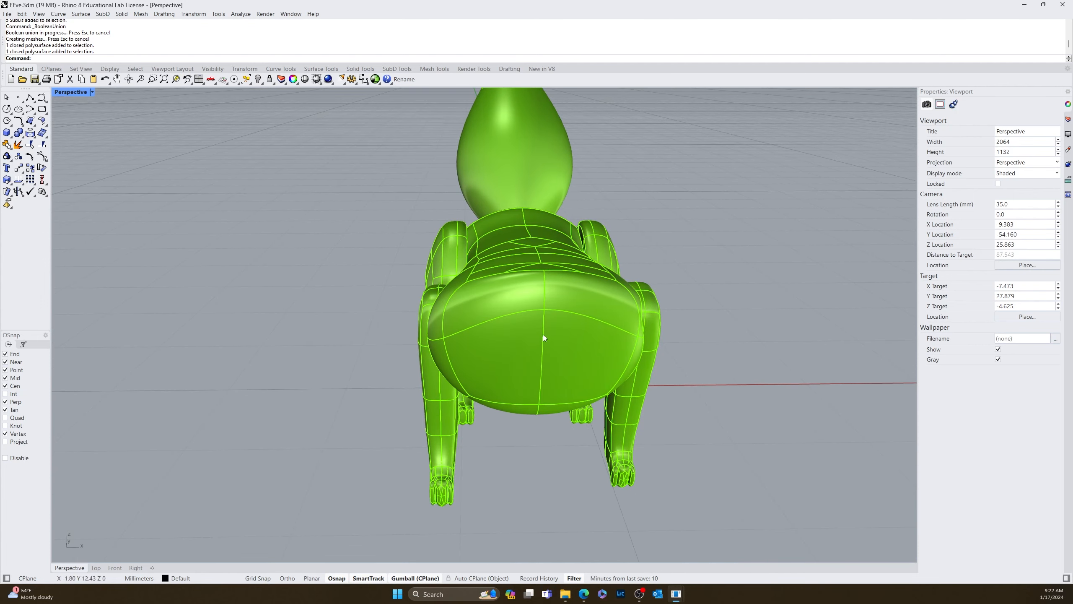
pyautogui.moveTo(475, 287); pyautogui.dragTo(532, 311, button='right')
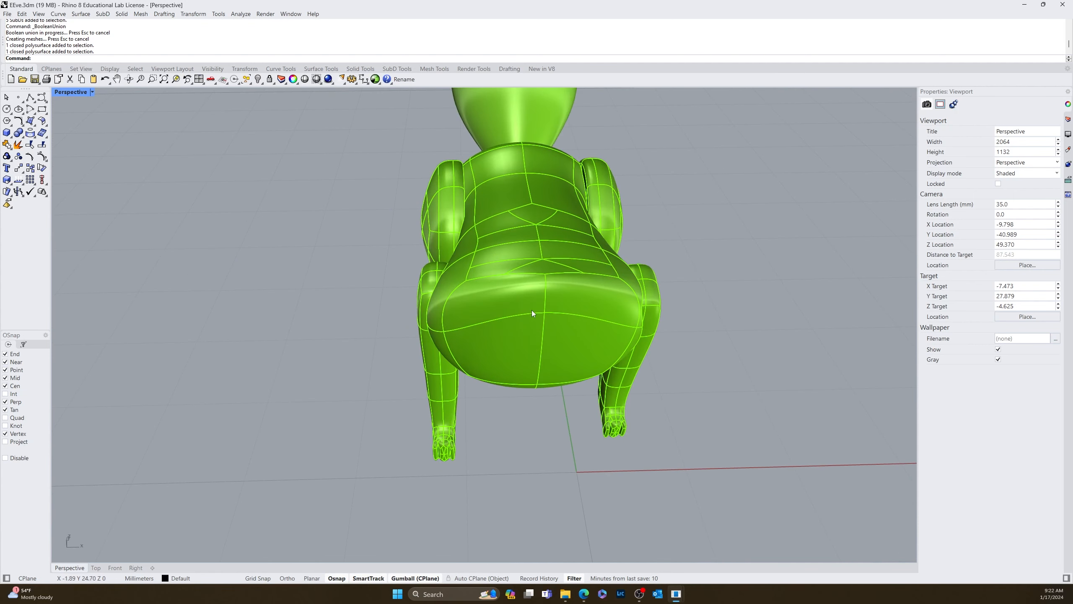
# Step: QuadRemesh the united body into a SubD with a target of 1000 quads and Y symmetry, and move the result beside the original
pyautogui.click(567, 301)
pyautogui.write('q')
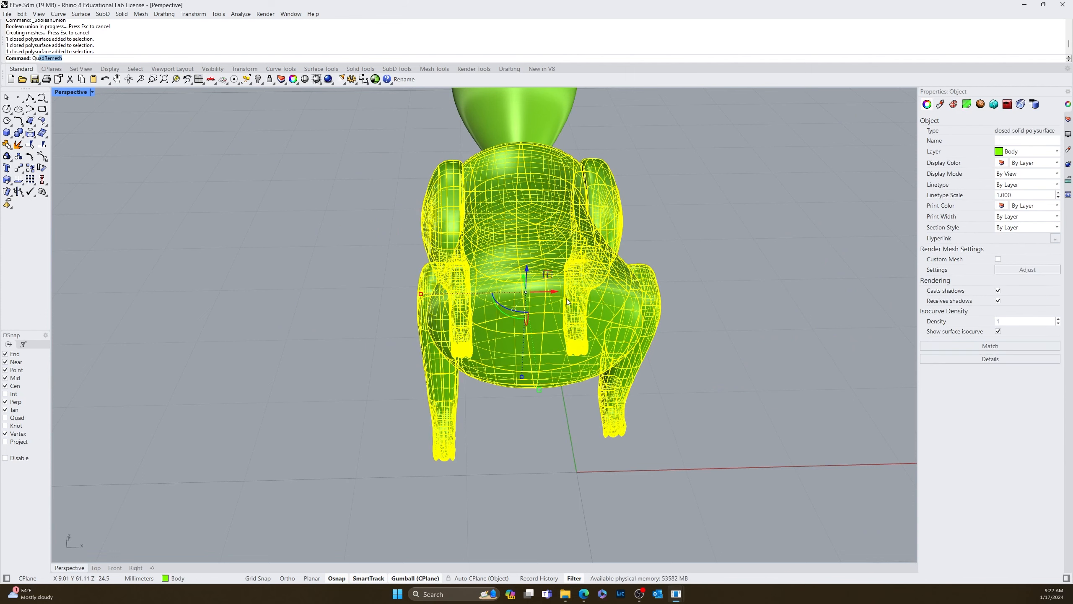
pyautogui.press('Return')
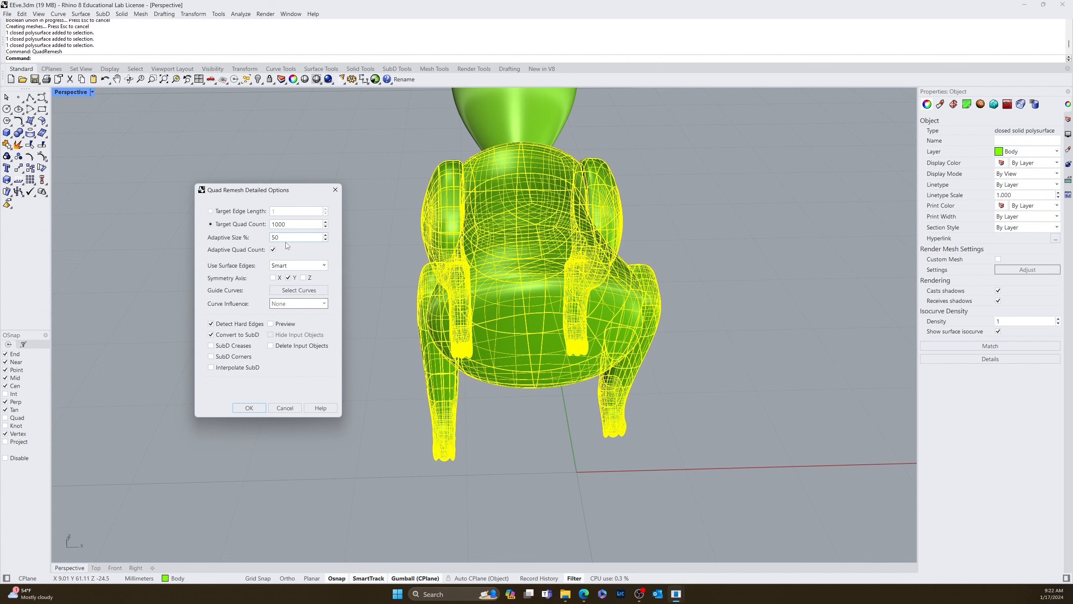
pyautogui.click(249, 408)
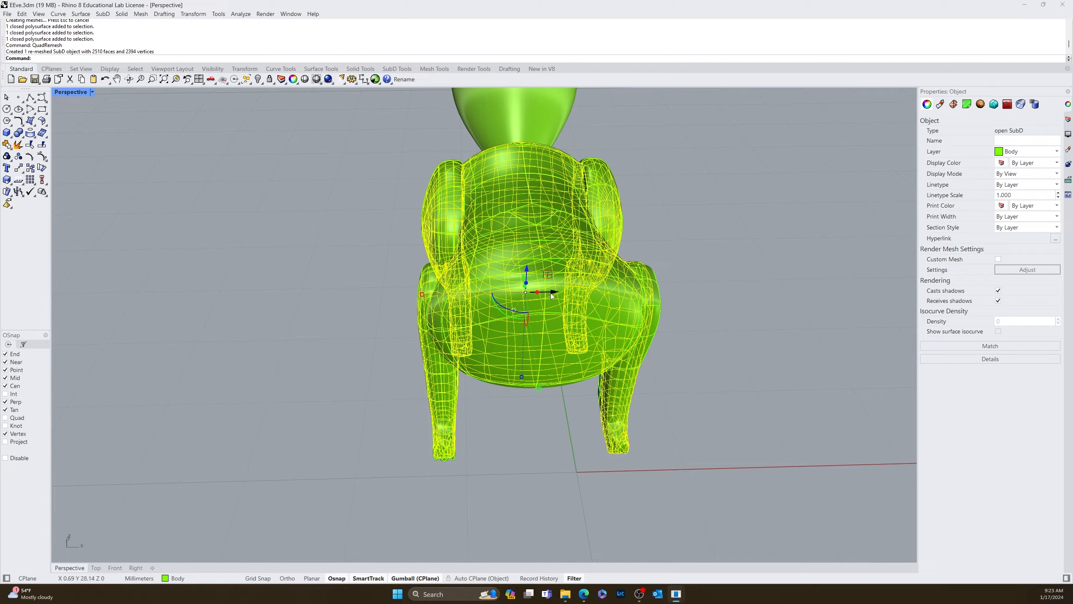
pyautogui.moveTo(530, 330); pyautogui.dragTo(854, 272)
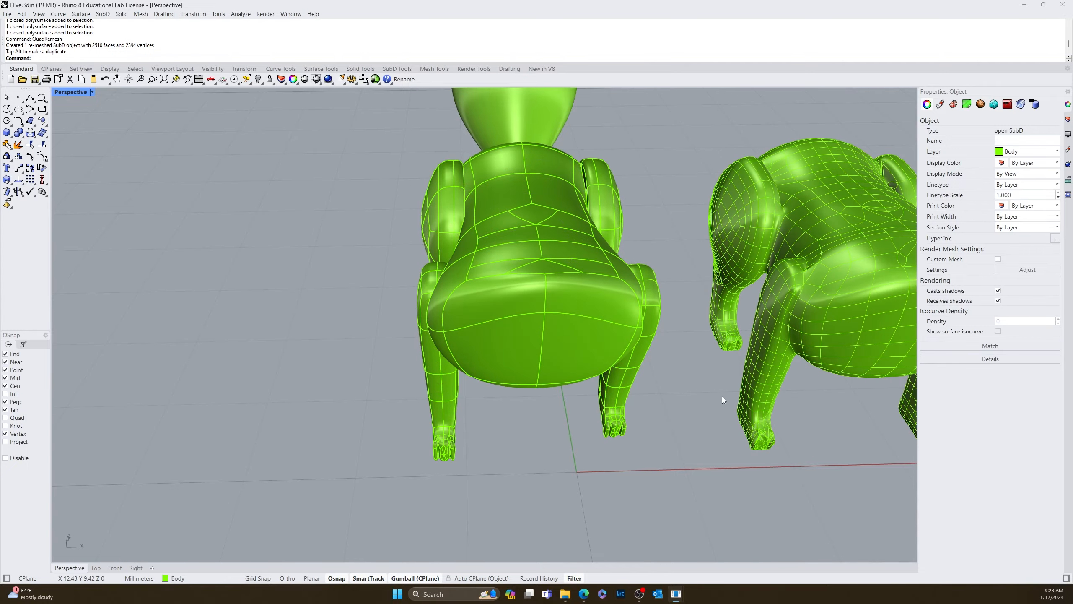
# Step: Compare the remeshed SubD body with the original in Shaded and Rendered display, focusing on the paws and leg joints
pyautogui.moveTo(722, 396); pyautogui.dragTo(706, 409, button='right')
pyautogui.scroll(-7, 801, 442)
pyautogui.scroll(7, 801, 441)
pyautogui.moveTo(807, 462); pyautogui.dragTo(469, 465, button='right')
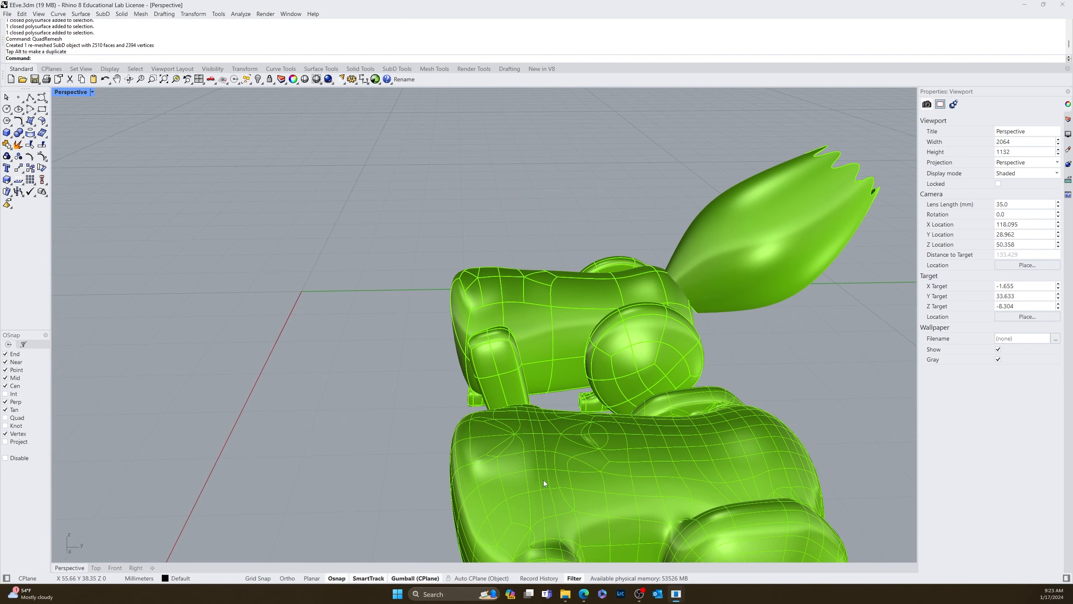
pyautogui.moveTo(543, 480); pyautogui.dragTo(507, 410, button='right')
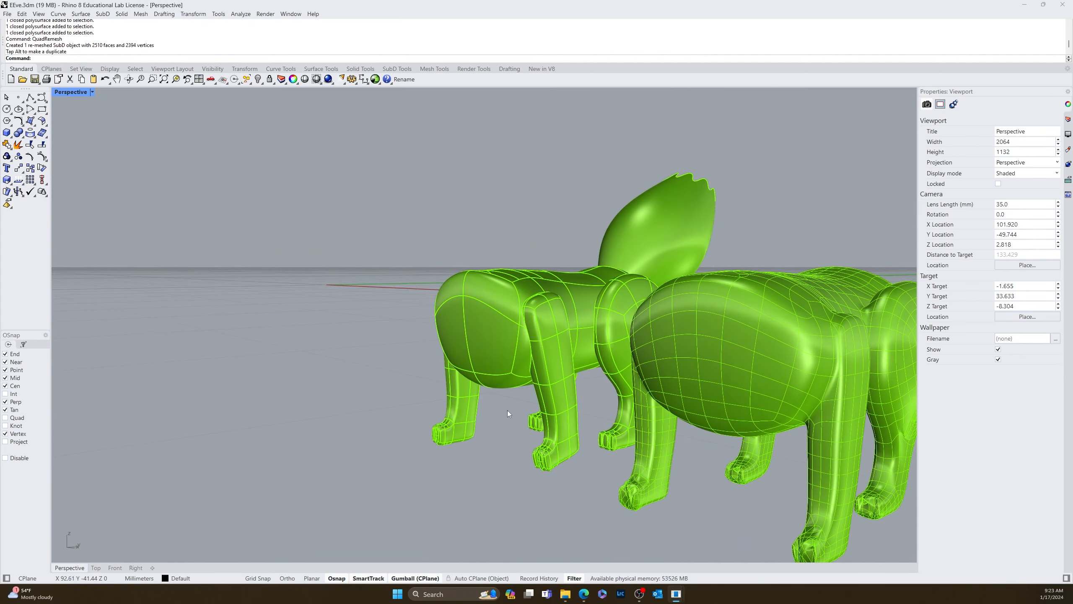
pyautogui.click(93, 93)
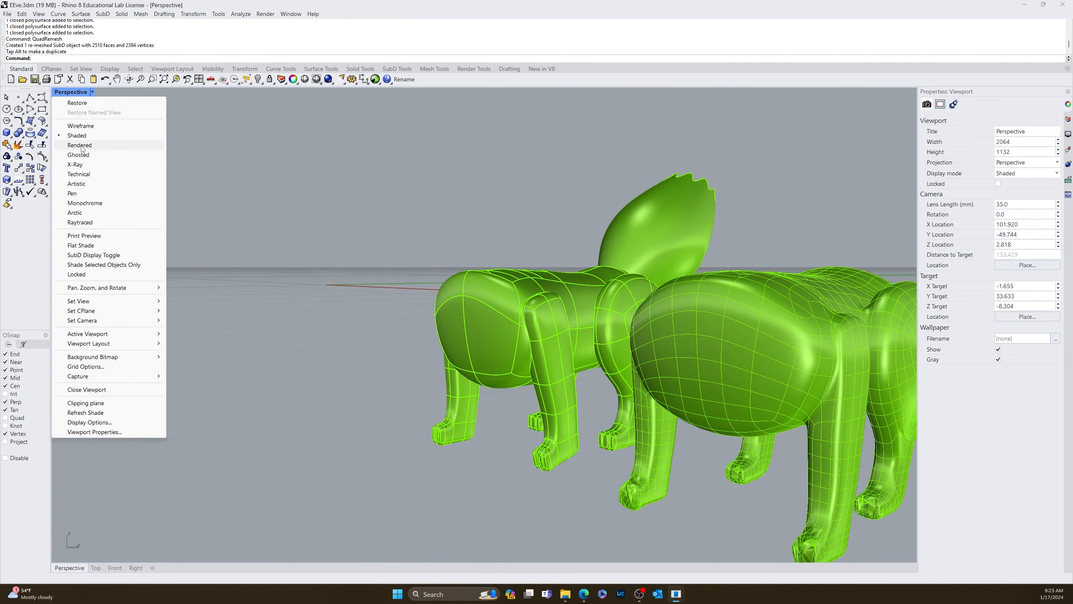
pyautogui.click(84, 145)
pyautogui.scroll(5, 634, 503)
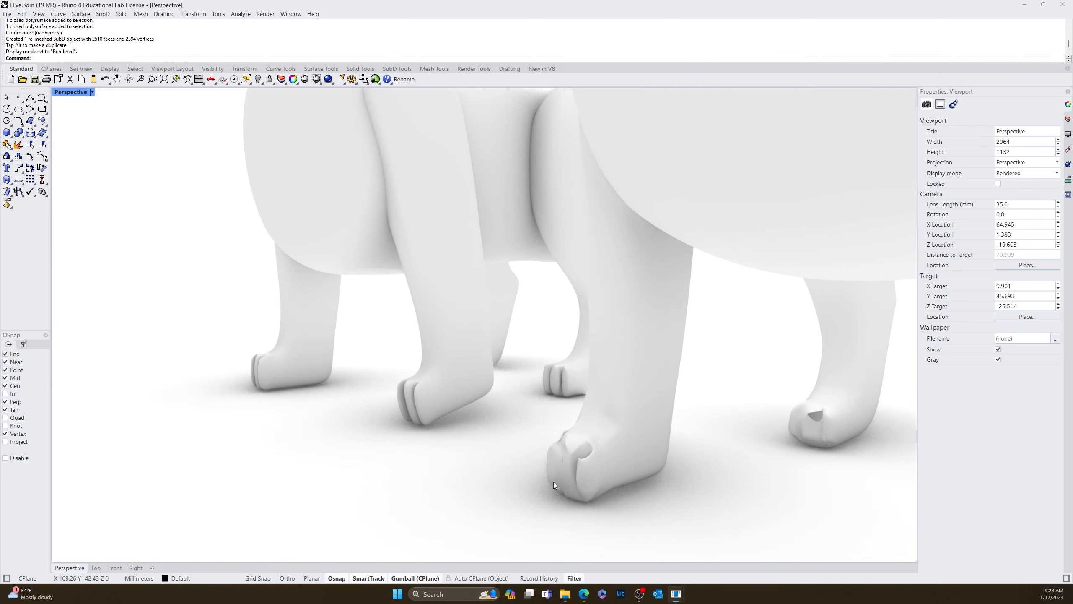
pyautogui.scroll(-8, 628, 481)
pyautogui.scroll(12, 725, 467)
pyautogui.scroll(-11, 708, 443)
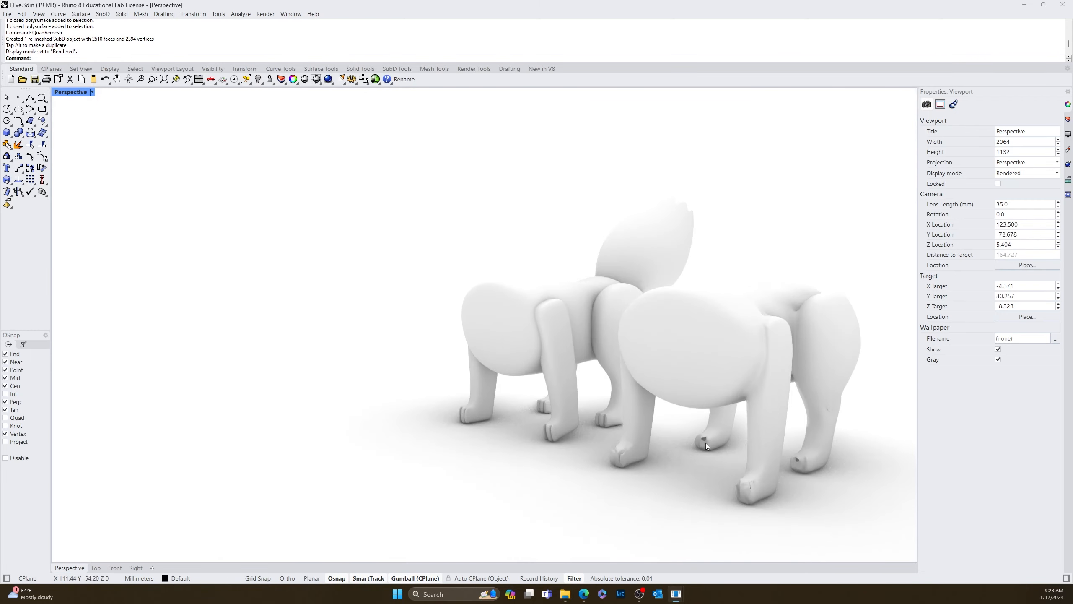
pyautogui.moveTo(802, 468); pyautogui.dragTo(755, 329, button='right')
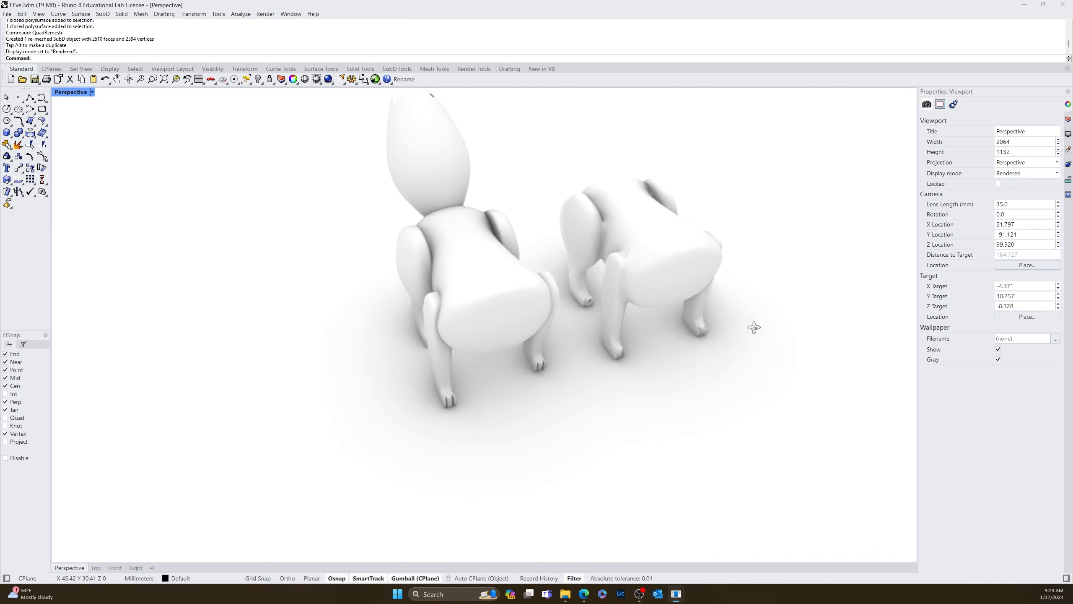
pyautogui.scroll(5, 685, 312)
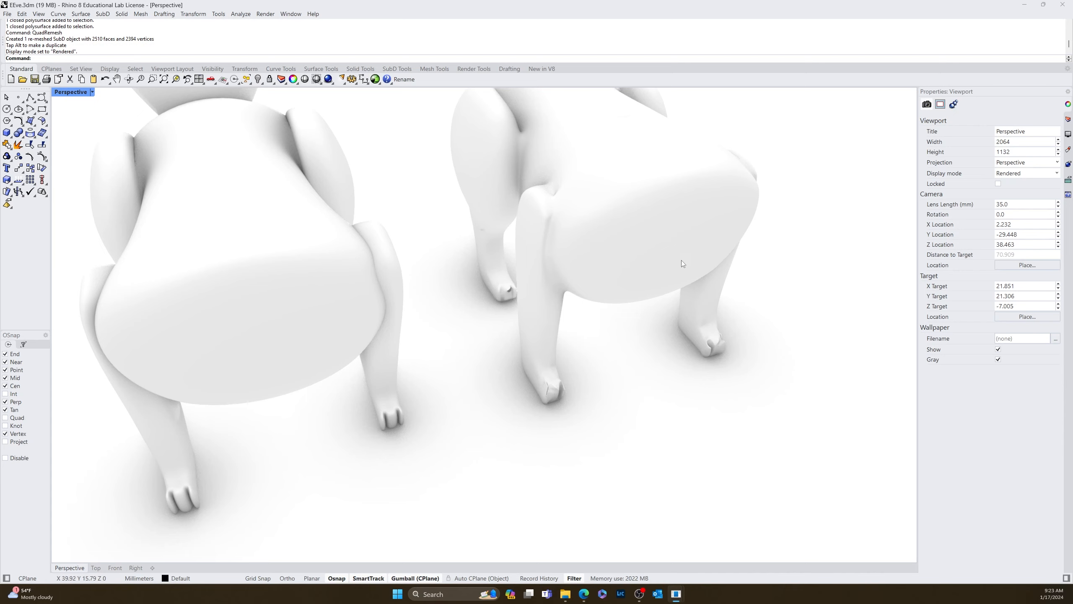
pyautogui.keyDown('shift'); pyautogui.moveTo(575, 262); pyautogui.dragTo(606, 321, button='right'); pyautogui.keyUp('shift')
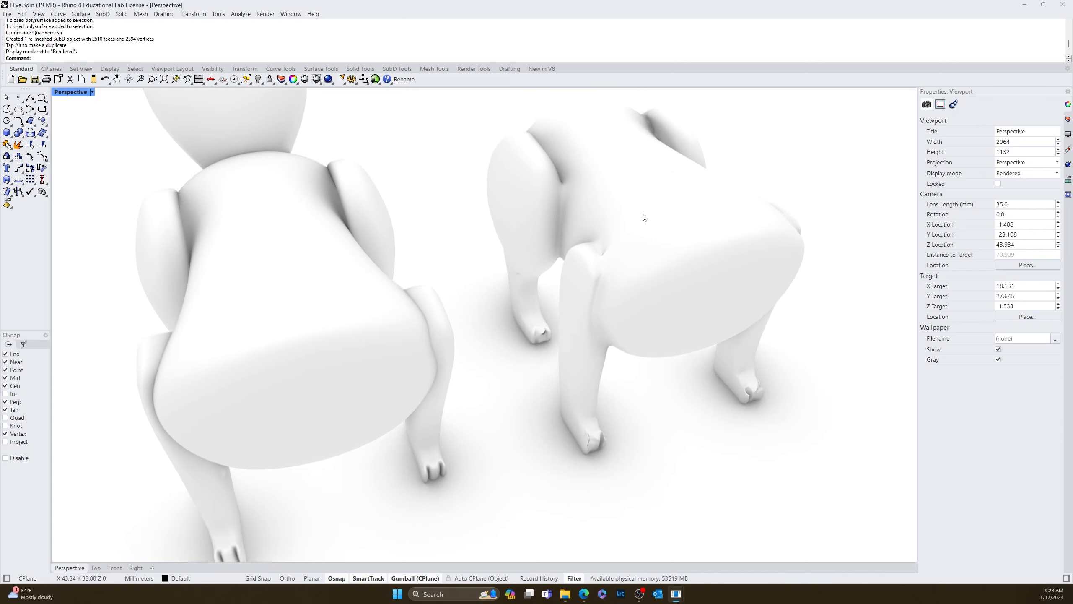
# Step: Delete the remeshed SubD body and set the viewport back to Shaded display
pyautogui.click(640, 191)
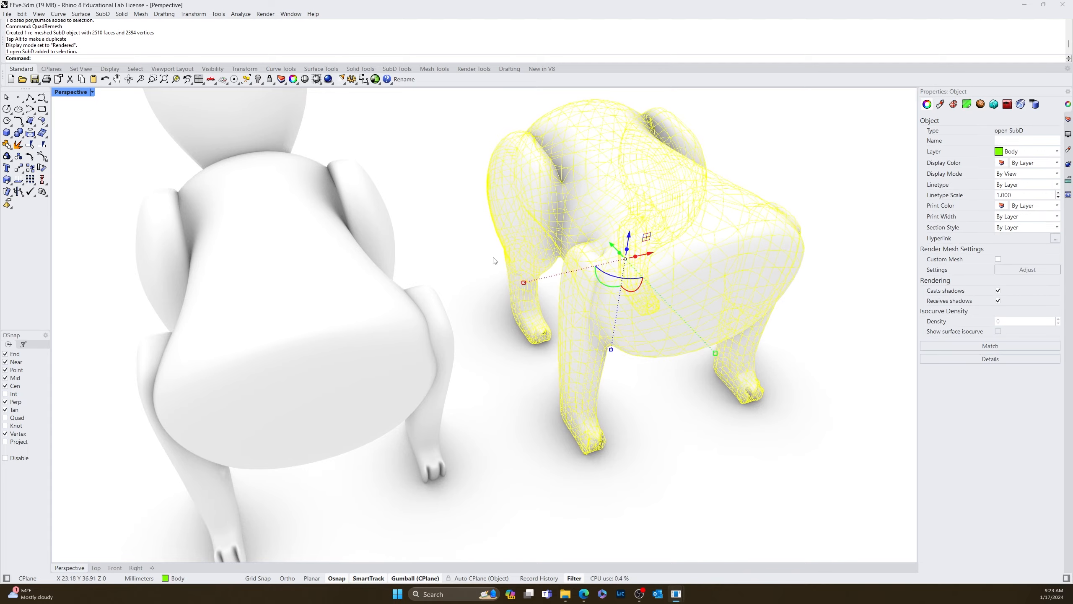
pyautogui.press('Delete')
pyautogui.click(88, 92)
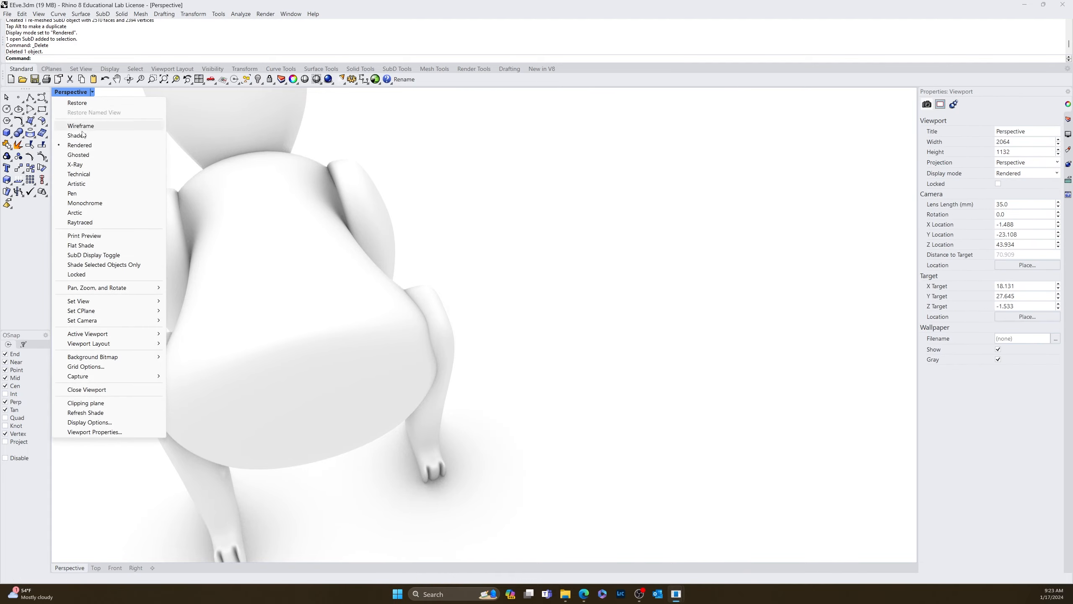
pyautogui.click(94, 136)
# Step: Examine the original united body from several angles, checking the chest and the front leg joints
pyautogui.moveTo(634, 406); pyautogui.dragTo(542, 293, button='right')
pyautogui.keyDown('shift'); pyautogui.moveTo(561, 393); pyautogui.dragTo(657, 295, button='right'); pyautogui.keyUp('shift')
pyautogui.moveTo(566, 322); pyautogui.dragTo(634, 376, button='right')
pyautogui.keyDown('shift'); pyautogui.moveTo(375, 316); pyautogui.dragTo(531, 359, button='right'); pyautogui.keyUp('shift')
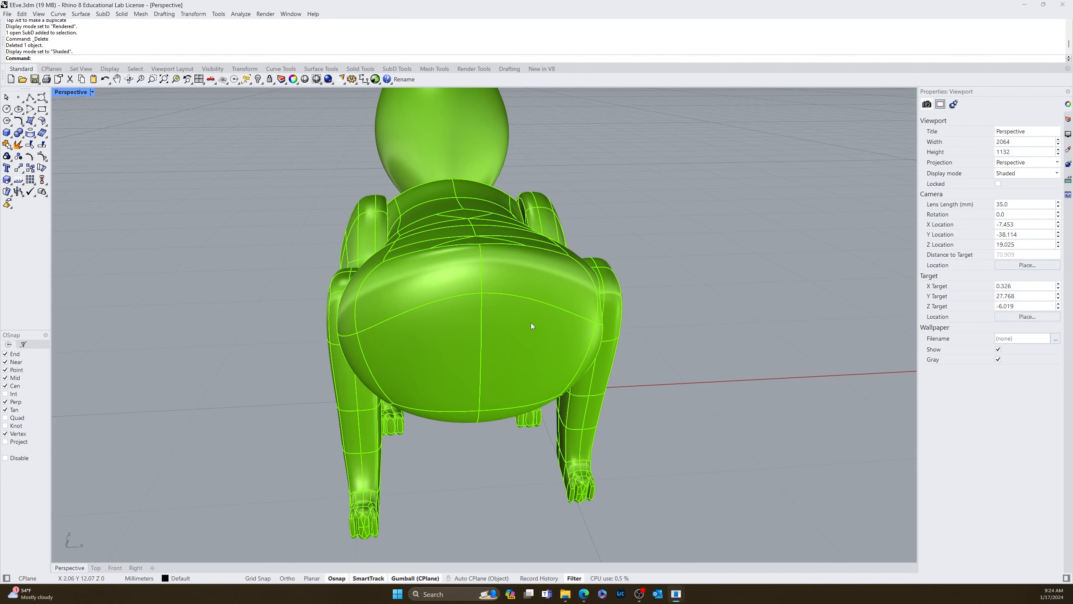
pyautogui.moveTo(532, 325); pyautogui.dragTo(482, 326, button='right')
pyautogui.keyDown('shift'); pyautogui.moveTo(597, 343); pyautogui.dragTo(430, 352, button='right'); pyautogui.keyUp('shift')
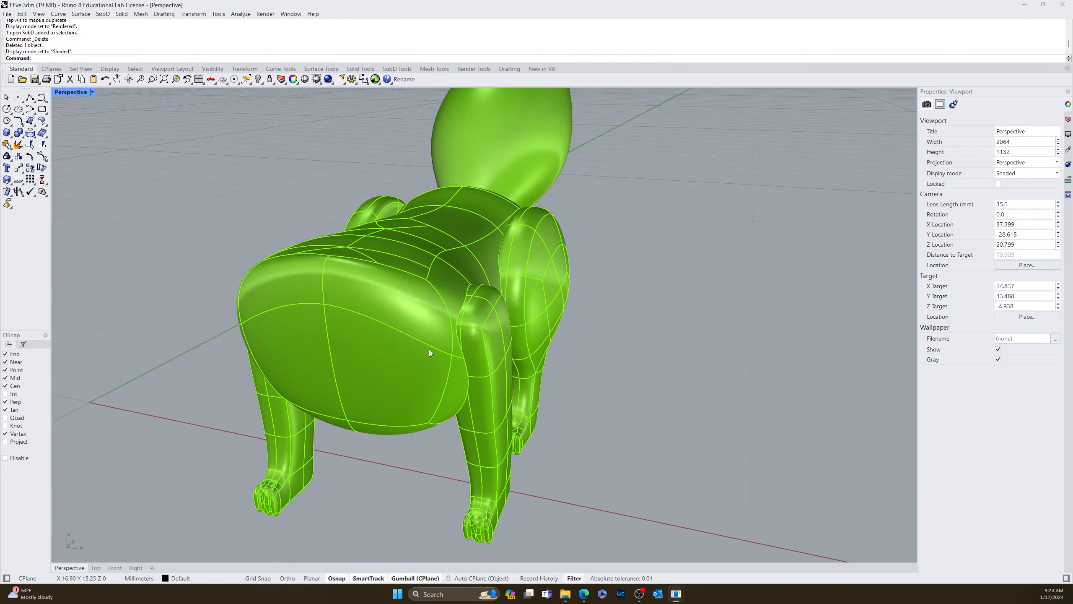
pyautogui.moveTo(499, 368)
pyautogui.mouseDown(button='right')
pyautogui.moveTo(407, 361)
pyautogui.moveTo(497, 370)
pyautogui.mouseUp(button='right')
pyautogui.scroll(-4, 497, 369)
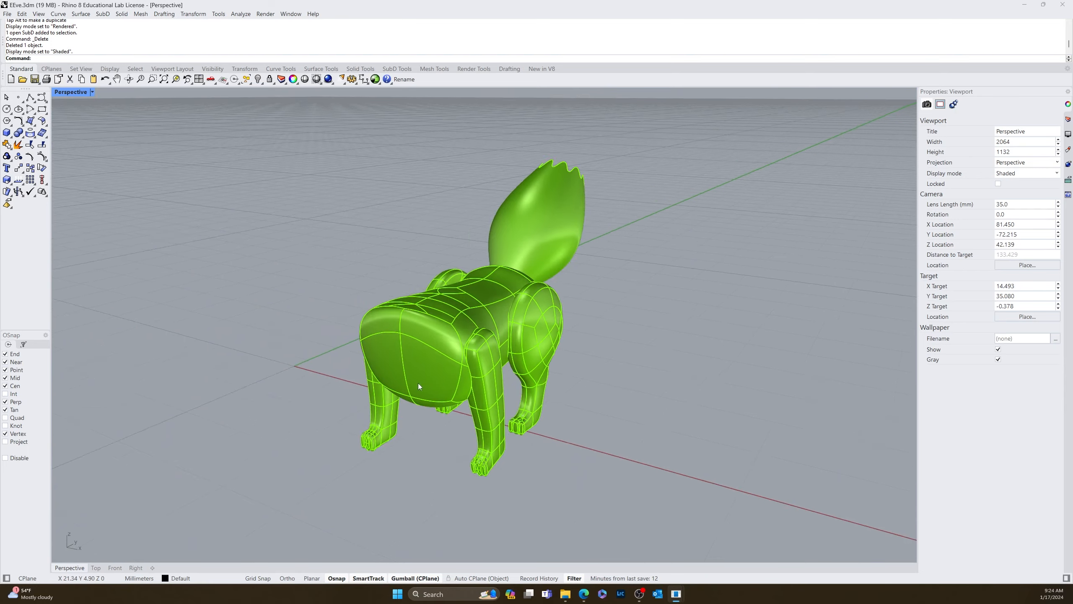
pyautogui.moveTo(418, 383); pyautogui.dragTo(436, 368, button='right')
pyautogui.scroll(2, 407, 386)
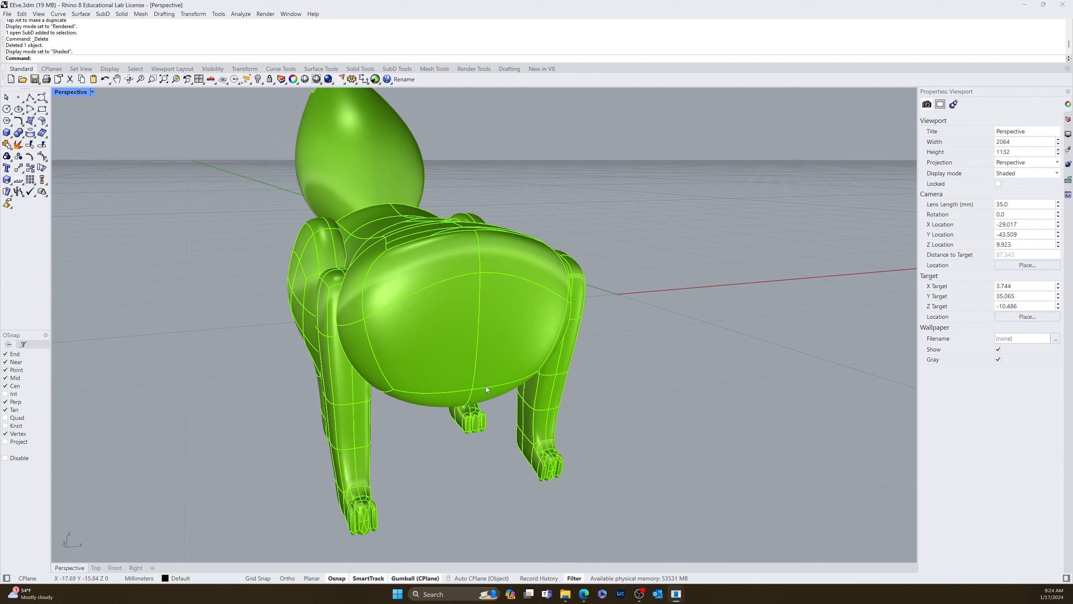
# Step: Create a mesh from the united body with the NURBS meshing density set to the fewest polygons, previewing it before accepting
pyautogui.click(519, 326)
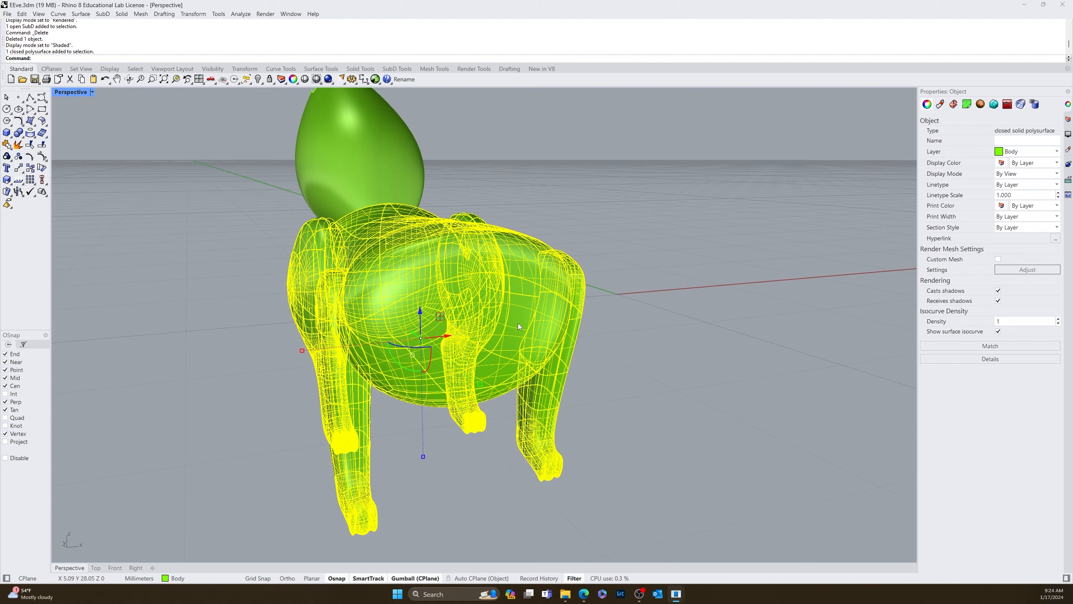
pyautogui.write('Mesh')
pyautogui.press('Return')
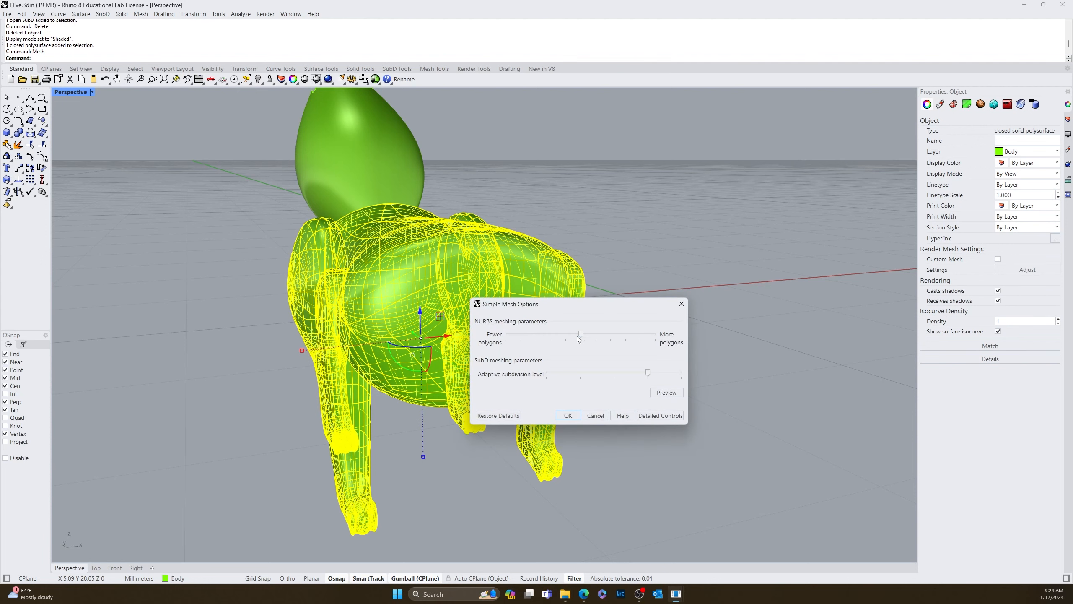
pyautogui.click(662, 393)
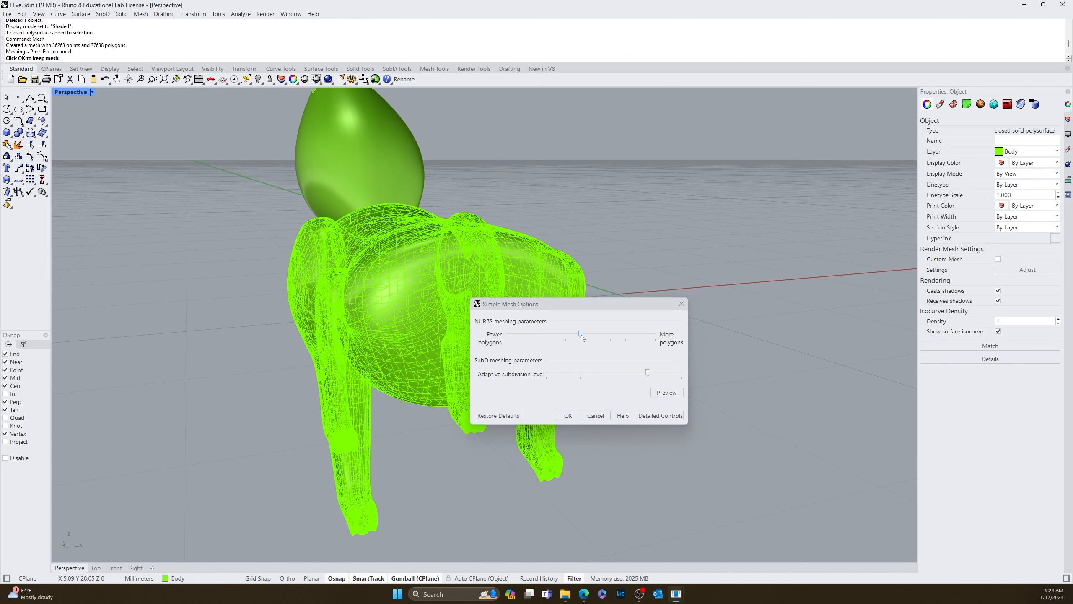
pyautogui.moveTo(582, 337); pyautogui.dragTo(506, 337)
pyautogui.click(675, 392)
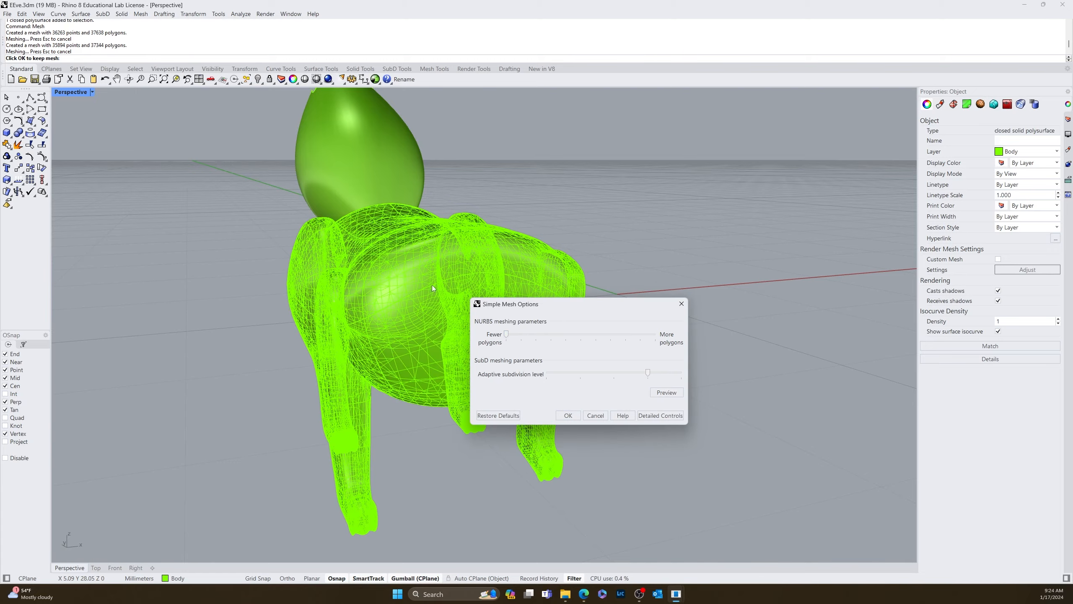
pyautogui.moveTo(372, 211); pyautogui.dragTo(344, 292, button='right')
pyautogui.moveTo(355, 326); pyautogui.dragTo(513, 332, button='right')
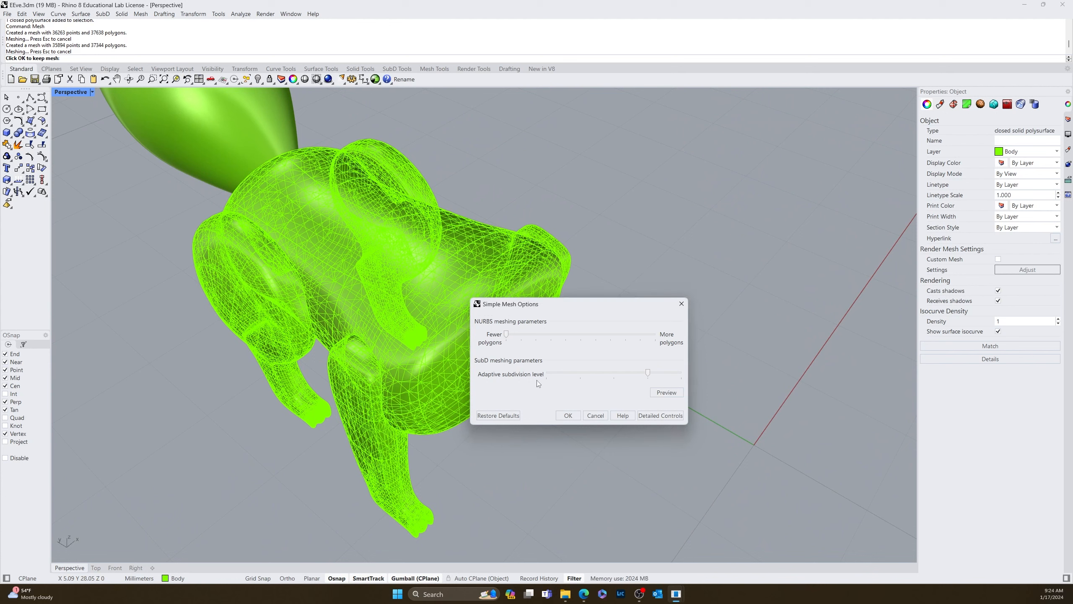
pyautogui.click(569, 415)
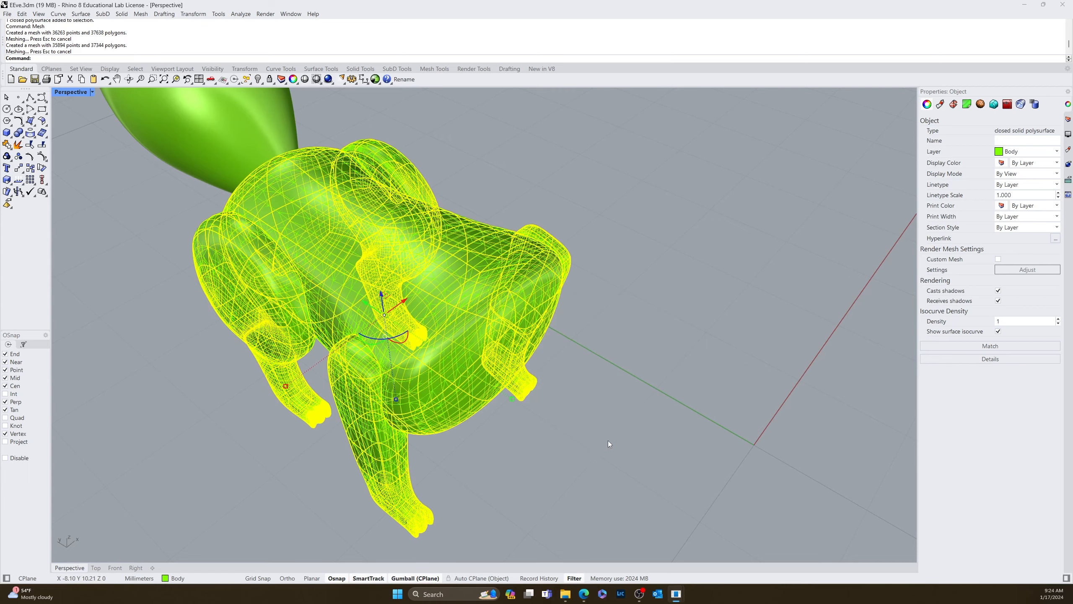
# Step: Try isolating the selected body polysurface, and undo the isolation
pyautogui.moveTo(608, 440); pyautogui.dragTo(497, 373, button='right')
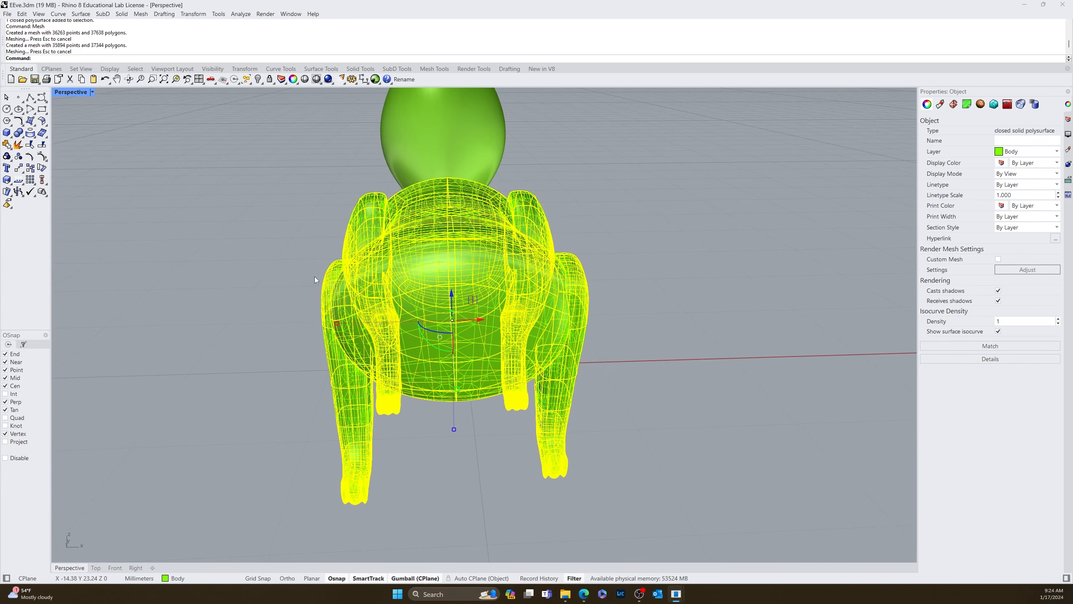
pyautogui.middleClick(275, 264)
pyautogui.click(263, 252)
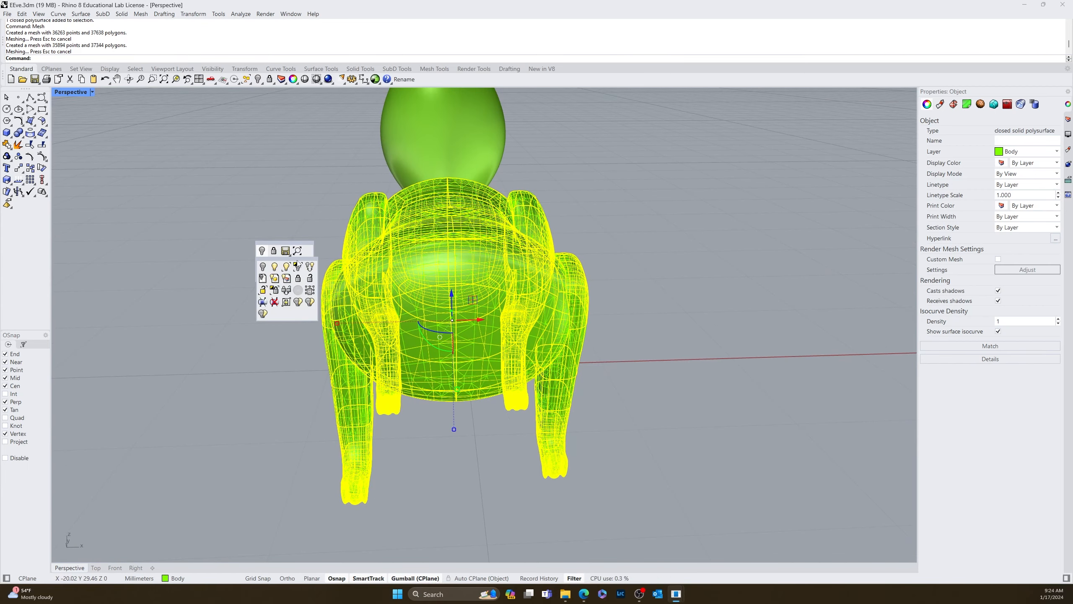
pyautogui.click(298, 266)
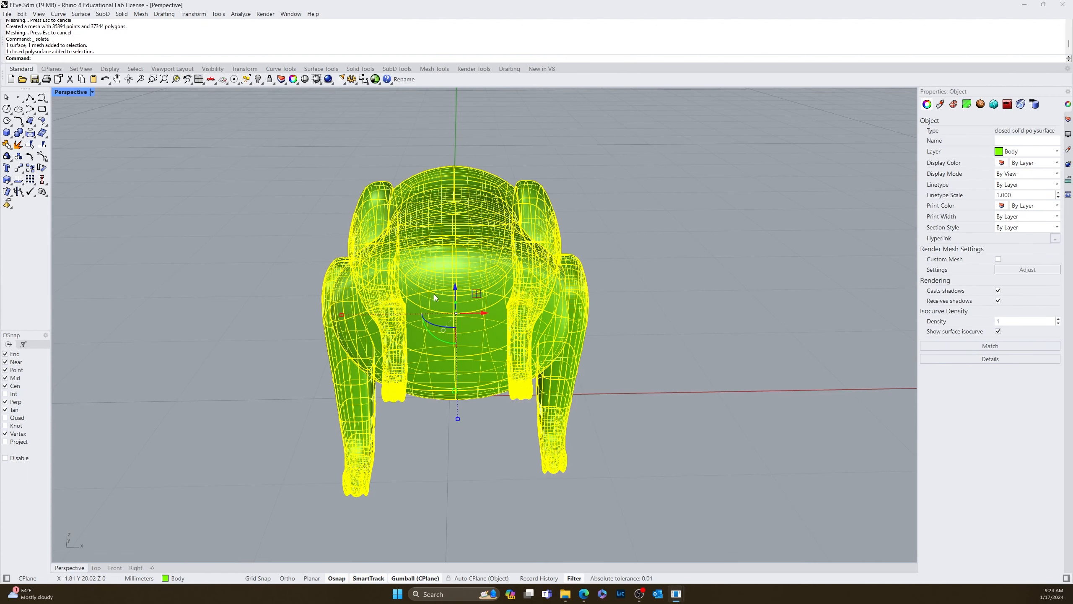
pyautogui.hotkey('ctrl', 'z')
# Step: Hide the original united body polysurface, leaving the overlapping mesh body in place
pyautogui.click(280, 331)
pyautogui.click(448, 304)
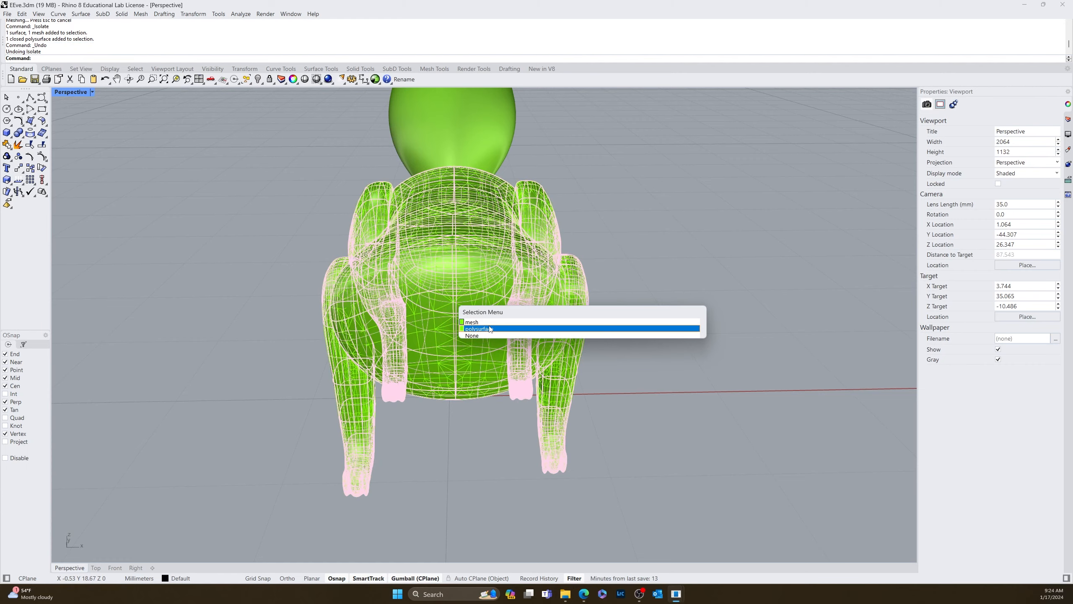
pyautogui.click(490, 330)
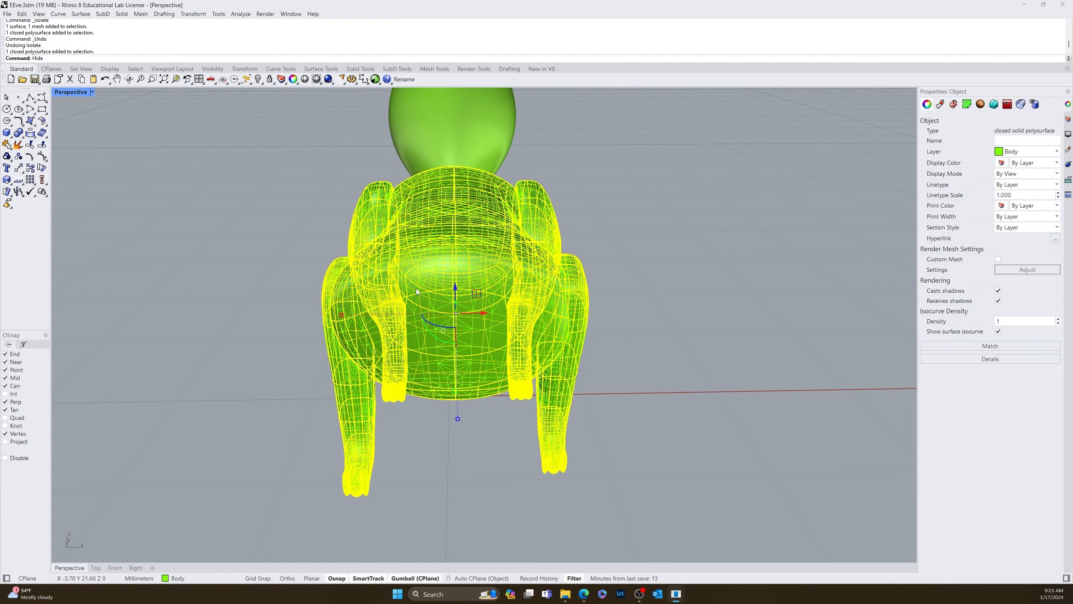
pyautogui.press('Return')
# Step: Examine the mesh body from several angles, checking the front, the sides and the leg joints
pyautogui.click(416, 289)
pyautogui.moveTo(416, 289); pyautogui.dragTo(502, 288, button='right')
pyautogui.click(585, 335)
pyautogui.scroll(5, 460, 334)
pyautogui.moveTo(459, 334); pyautogui.dragTo(407, 360, button='right')
pyautogui.scroll(-10, 362, 350)
pyautogui.scroll(5, 294, 355)
pyautogui.scroll(-8, 423, 351)
pyautogui.moveTo(397, 471); pyautogui.dragTo(217, 139, button='right')
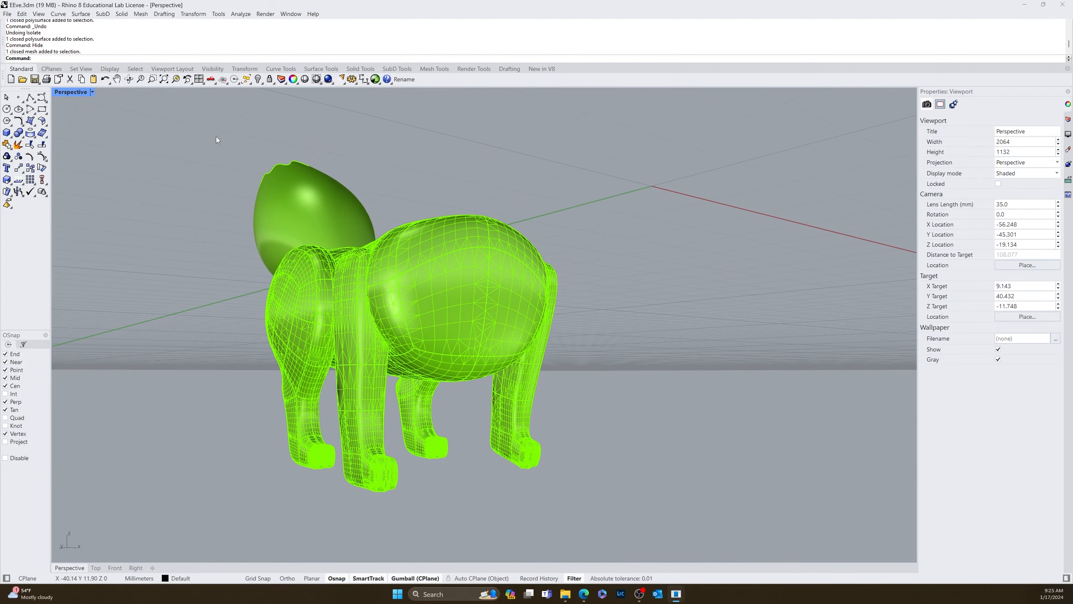
# Step: Check the mesh body in Rendered display, and return the viewport to Shaded display
pyautogui.click(92, 92)
pyautogui.click(83, 145)
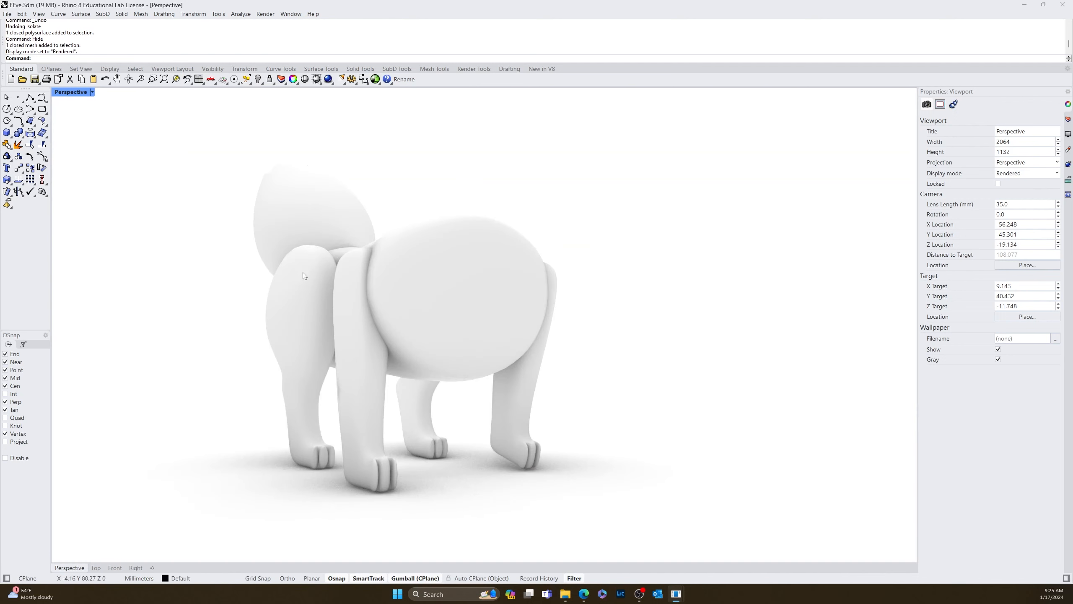
pyautogui.moveTo(303, 271)
pyautogui.mouseDown(button='right')
pyautogui.moveTo(239, 272)
pyautogui.moveTo(235, 311)
pyautogui.moveTo(294, 311)
pyautogui.moveTo(141, 188)
pyautogui.moveTo(161, 223)
pyautogui.moveTo(339, 293)
pyautogui.mouseUp(button='right')
pyautogui.click(93, 92)
pyautogui.click(82, 135)
# Step: Quadrangulate the body mesh with planarity 4, rectangularity 2 and increment 1, and check its faces on the chest
pyautogui.click(339, 293)
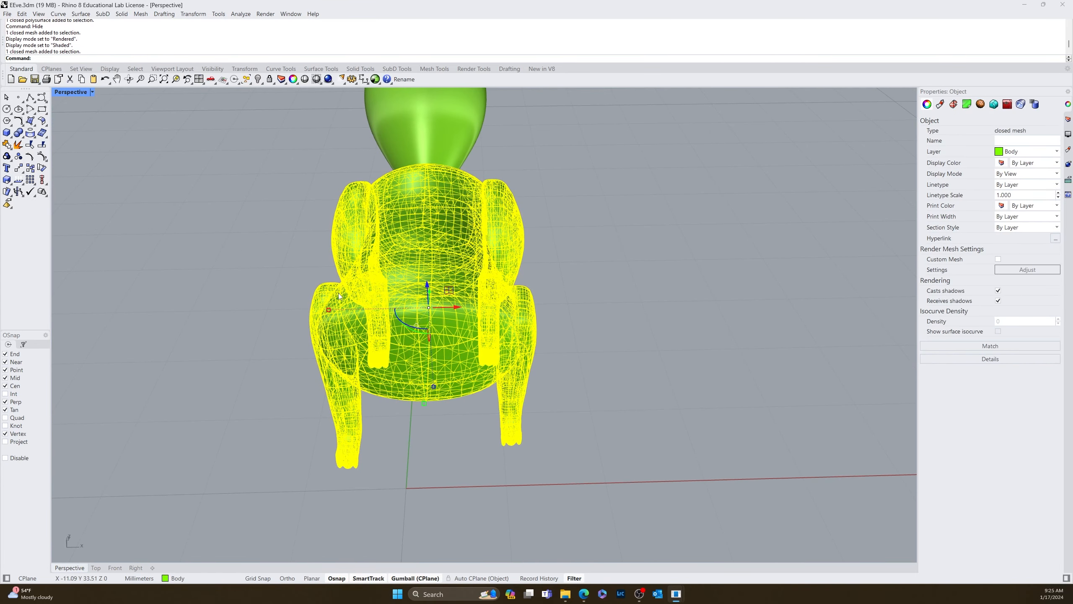
pyautogui.write('Quar')
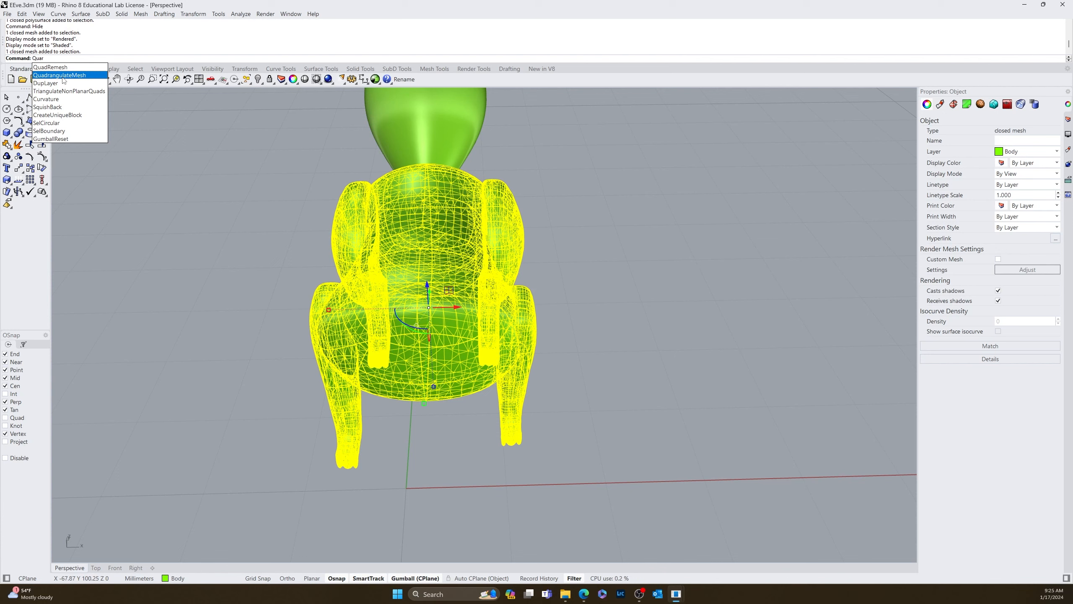
pyautogui.click(62, 79)
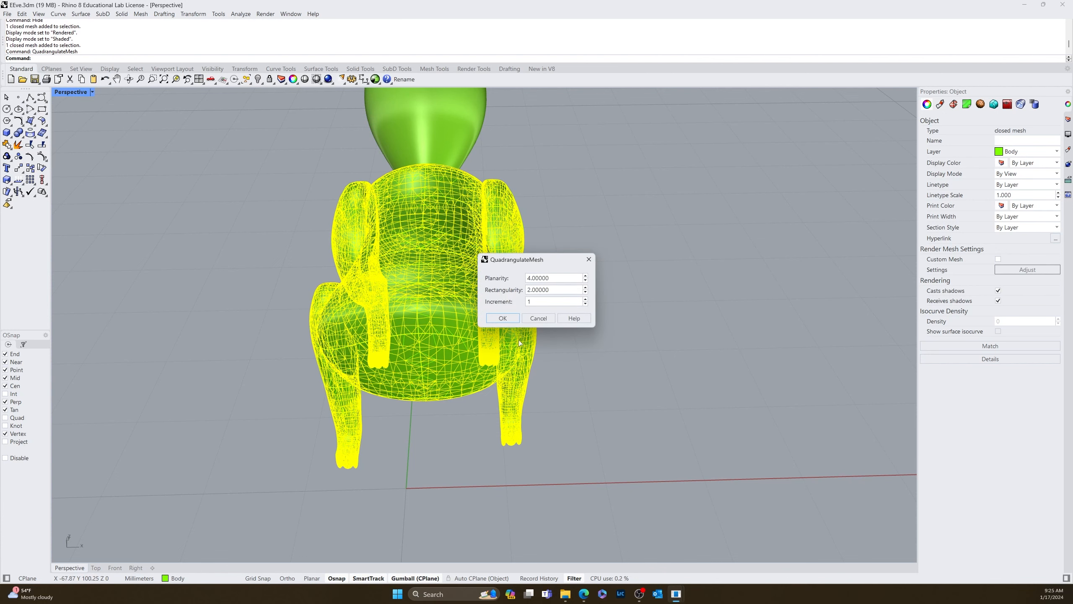
pyautogui.click(516, 320)
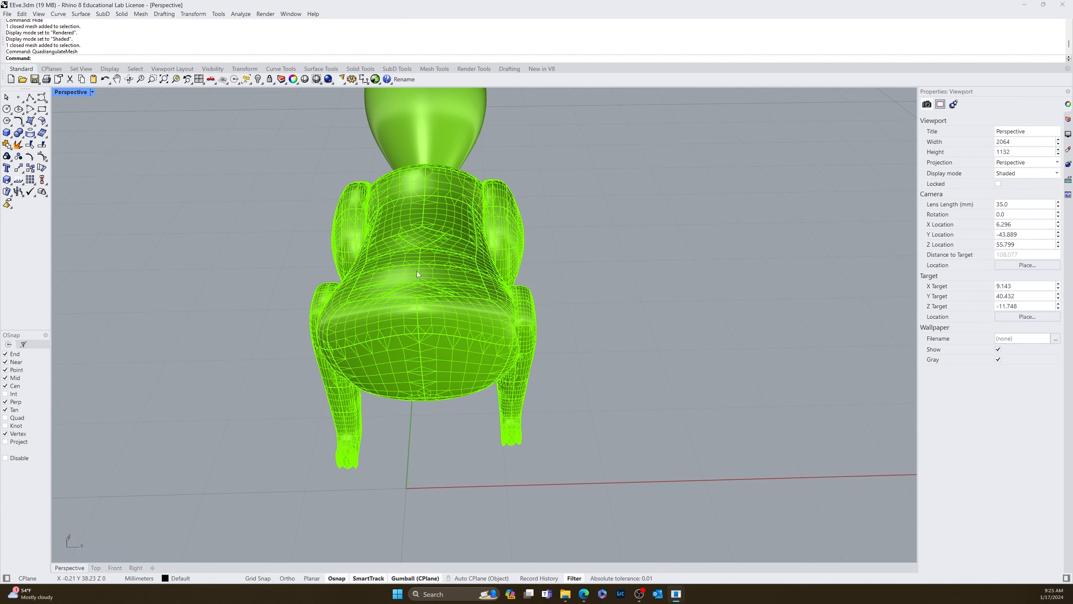
pyautogui.moveTo(513, 362); pyautogui.dragTo(507, 211, button='right')
pyautogui.scroll(8, 397, 344)
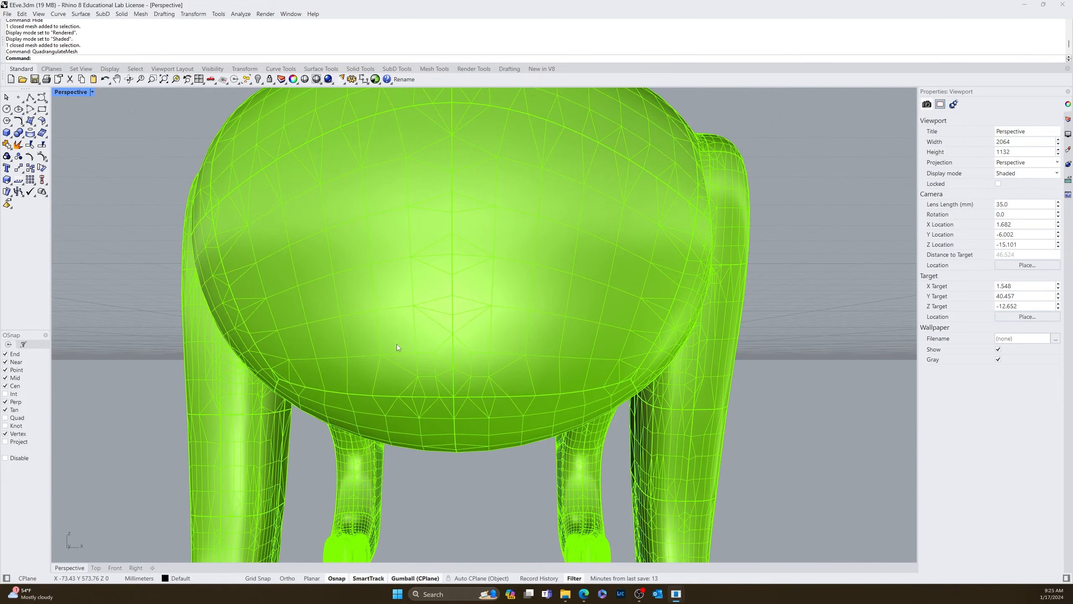
pyautogui.moveTo(397, 344); pyautogui.dragTo(492, 325, button='right')
pyautogui.scroll(-8, 483, 337)
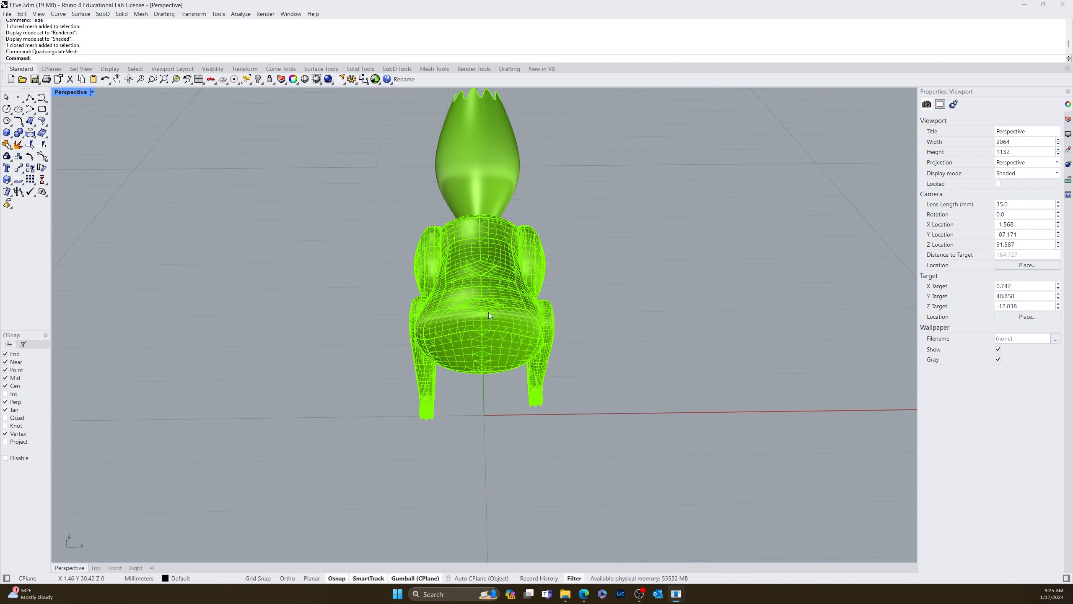
# Step: Try QuadRemesh on the body mesh with a target quad count of 1000, Y symmetry and conversion to SubD
pyautogui.click(489, 315)
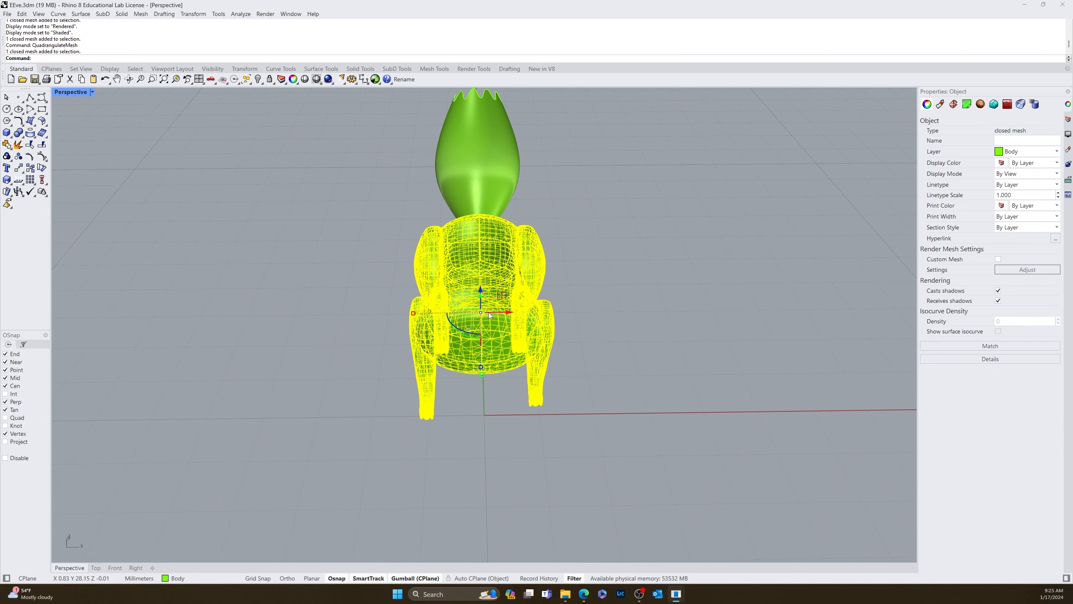
pyautogui.write('QuadRemesh')
pyautogui.press('Return')
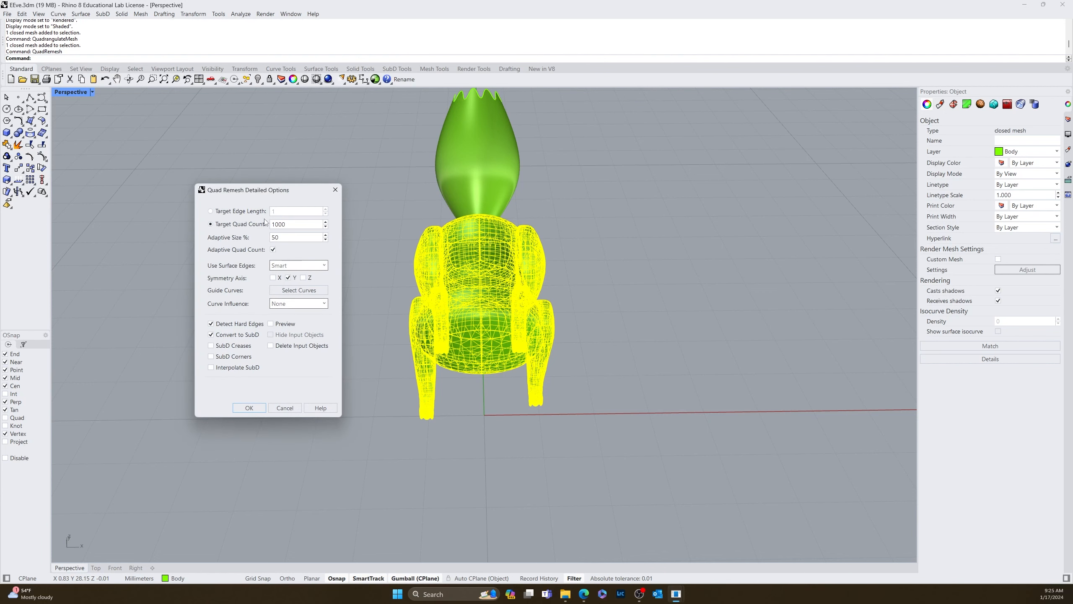
pyautogui.click(249, 408)
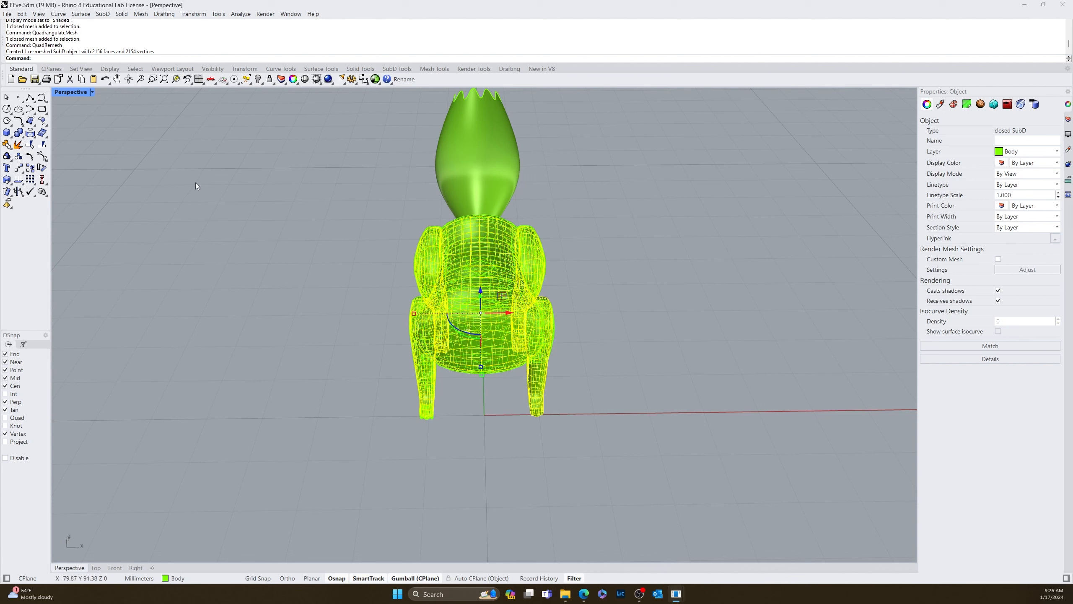
# Step: Try hiding the remeshed SubD body, and undo both the hide and the quad remesh
pyautogui.hotkey('ctrl', 'h')
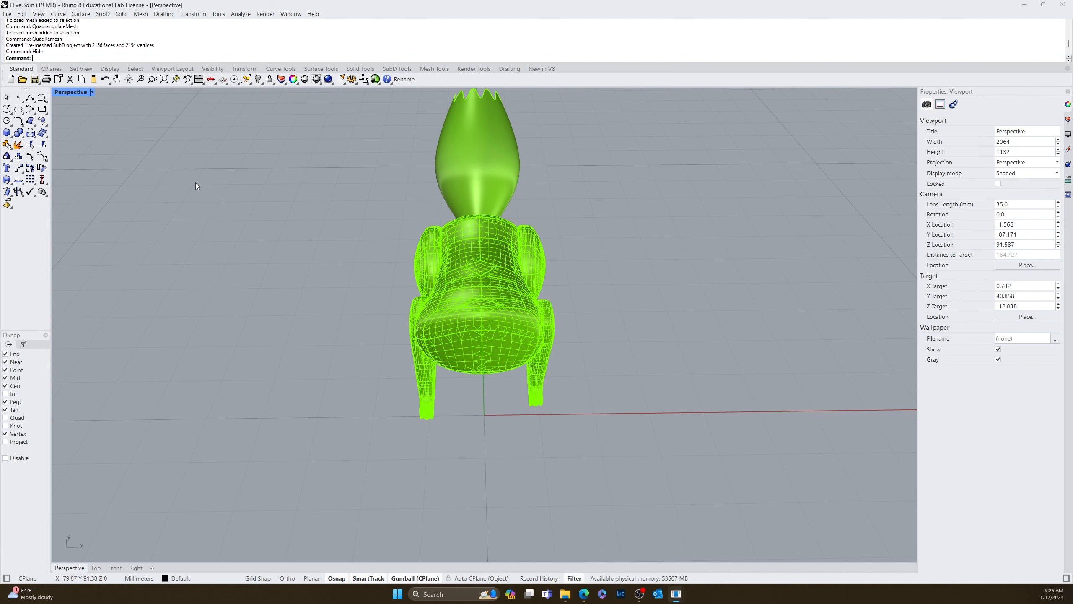
pyautogui.hotkey('ctrl', 'z')
pyautogui.click(476, 324)
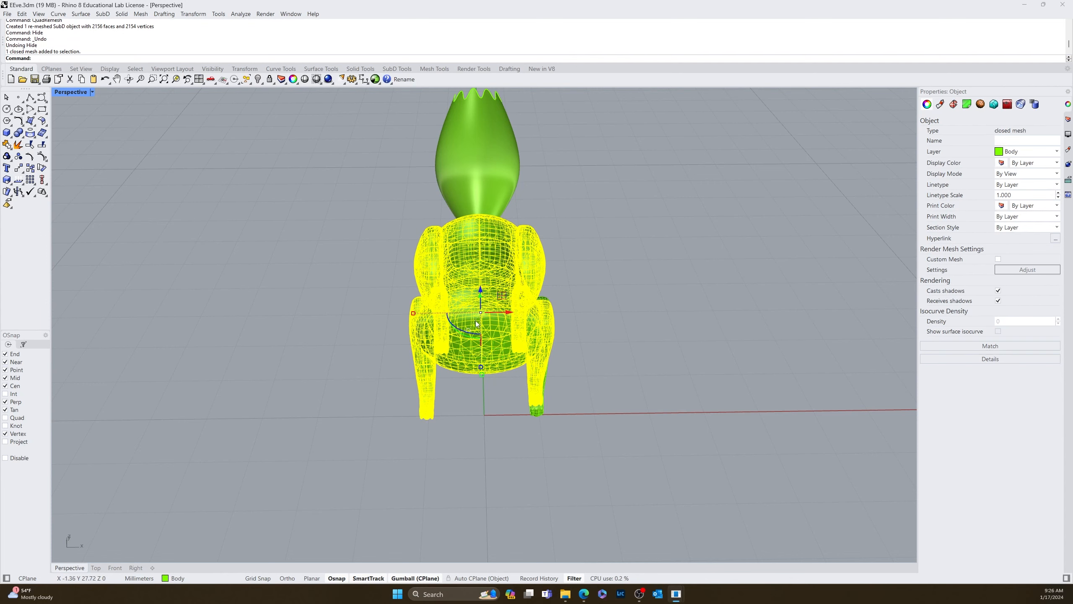
pyautogui.press('Escape')
pyautogui.hotkey('ctrl', 'z')
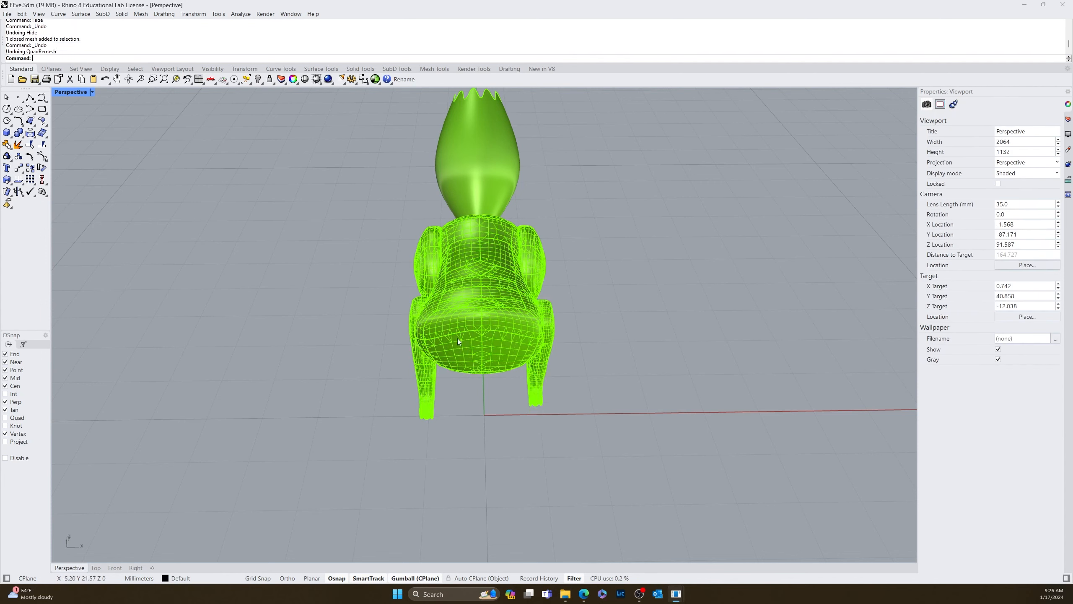
# Step: Try moving the body mesh sideways along the X axis, and undo the move
pyautogui.click(452, 325)
pyautogui.moveTo(504, 318); pyautogui.dragTo(713, 348)
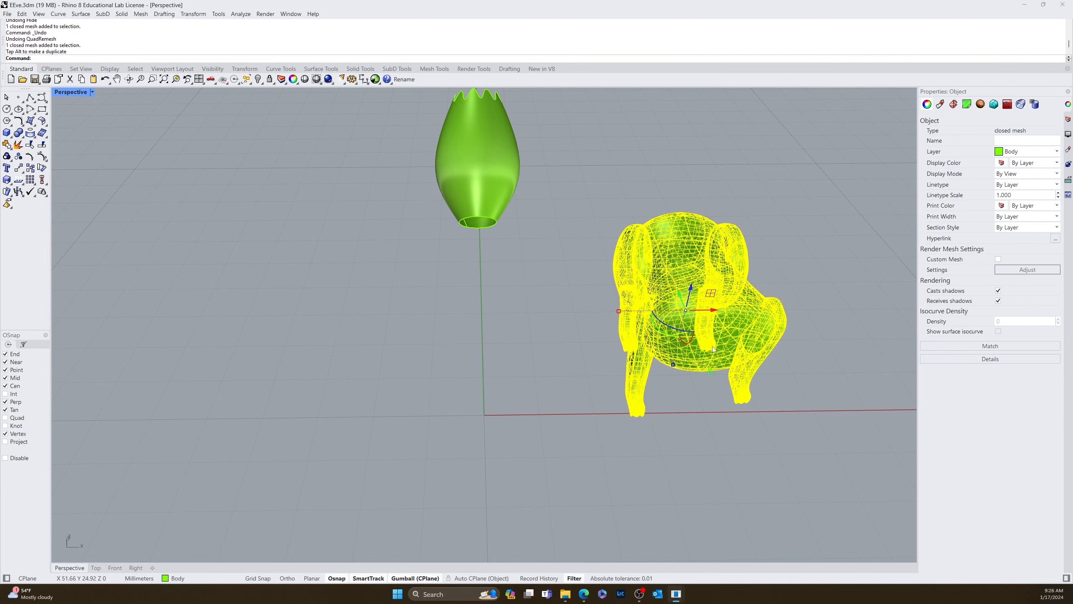
pyautogui.hotkey('ctrl', 'z')
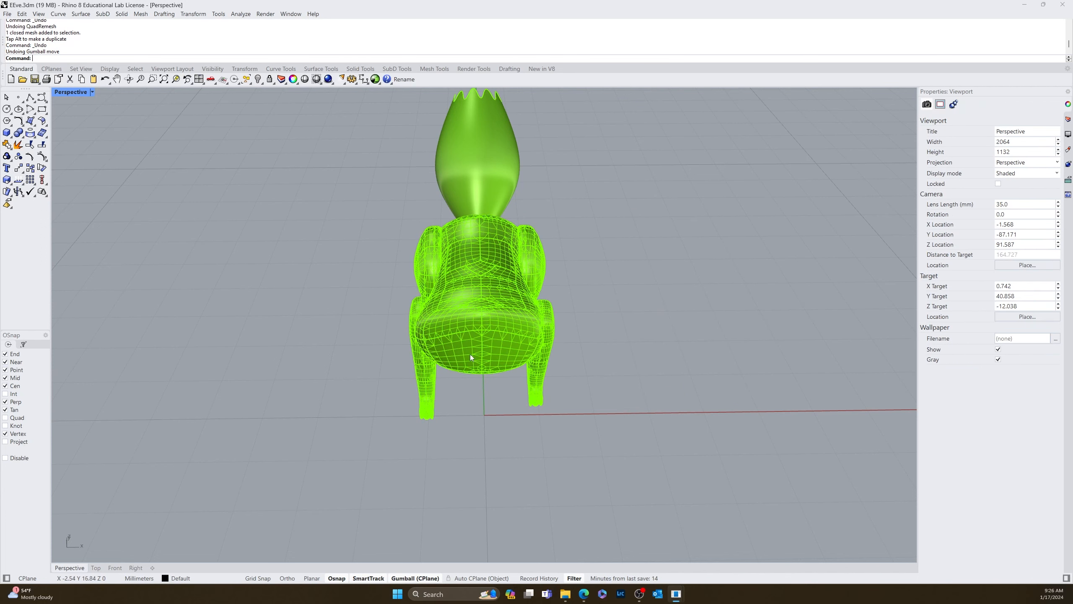
# Step: QuadRemesh the body mesh into a SubD with target quad count 1000, adaptive size 50% and Y symmetry, and isolate the result
pyautogui.write('QuadRemesh')
pyautogui.press('Return')
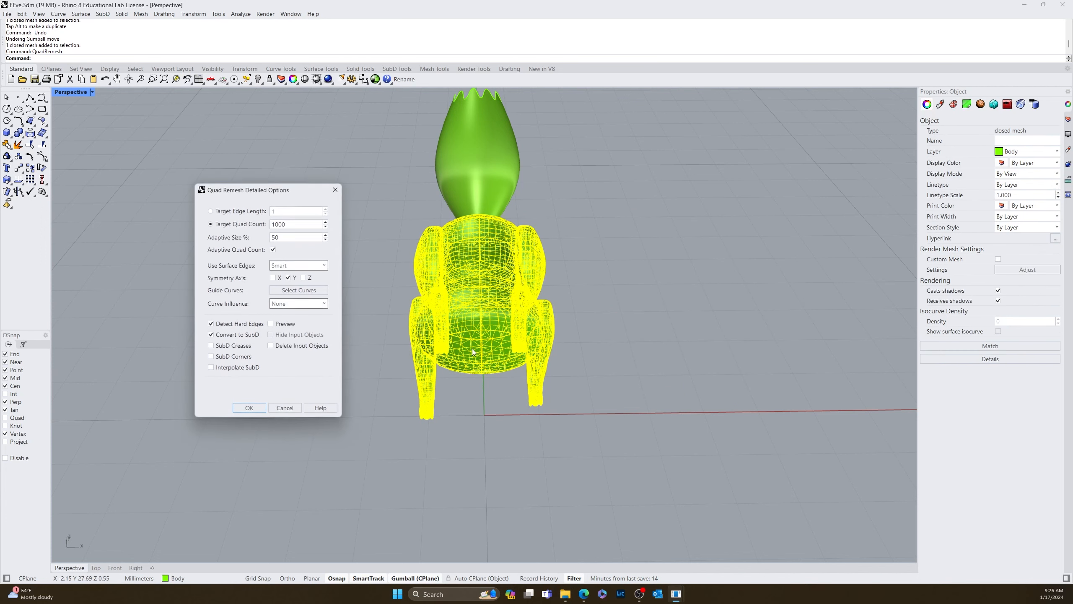
pyautogui.click(249, 407)
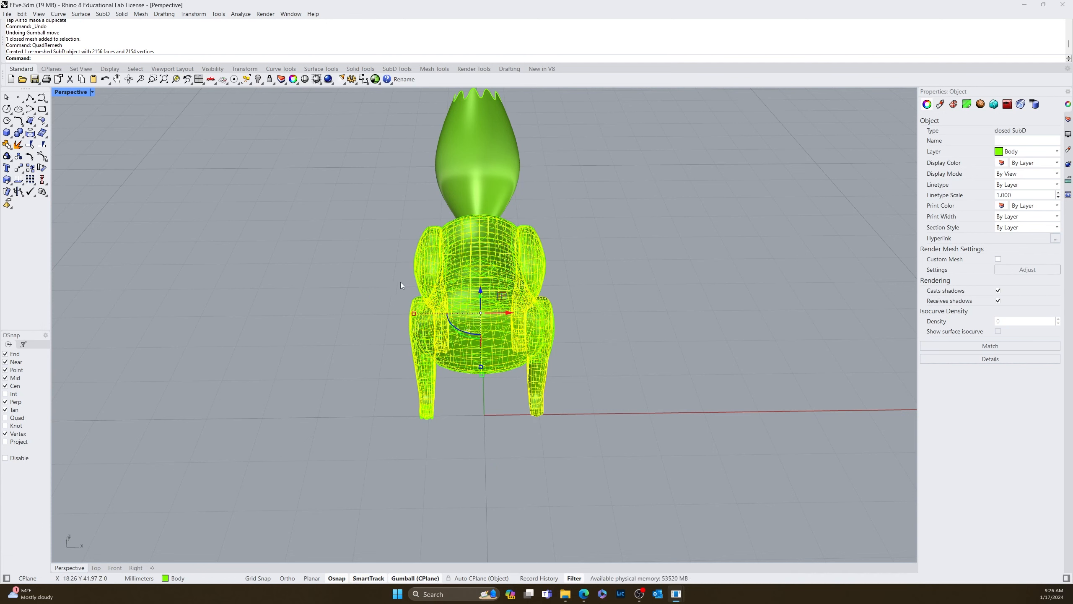
pyautogui.middleClick(376, 280)
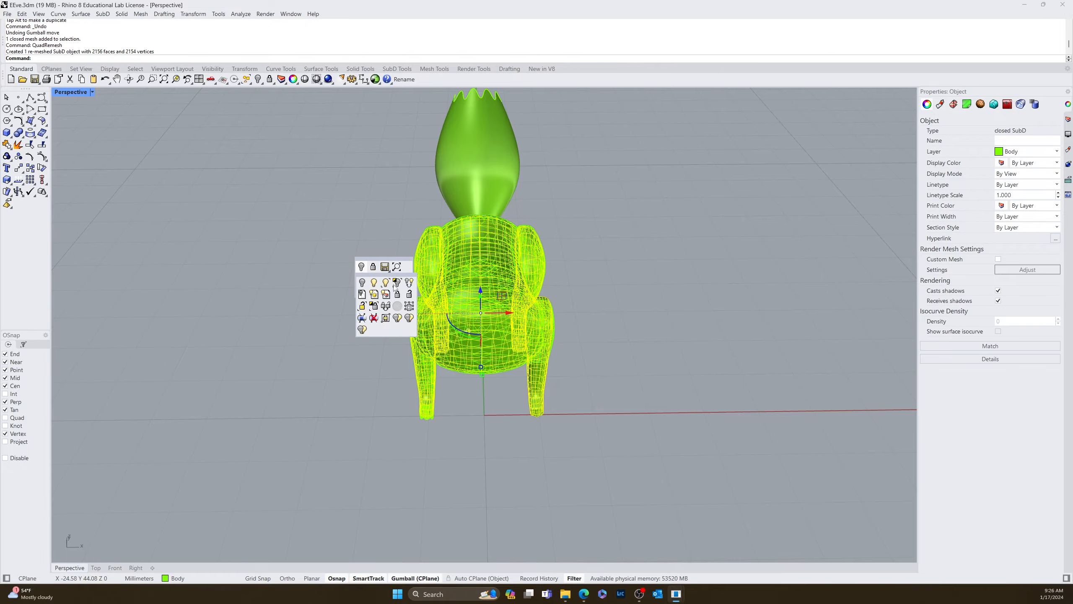
pyautogui.click(361, 268)
# Step: Examine the isolated SubD body from several angles, checking the chest, paws and front leg joints
pyautogui.moveTo(368, 309); pyautogui.dragTo(494, 299, button='right')
pyautogui.scroll(12, 495, 299)
pyautogui.moveTo(467, 340); pyautogui.dragTo(532, 398, button='right')
pyautogui.moveTo(462, 408); pyautogui.dragTo(741, 405, button='right')
pyautogui.scroll(-7, 701, 442)
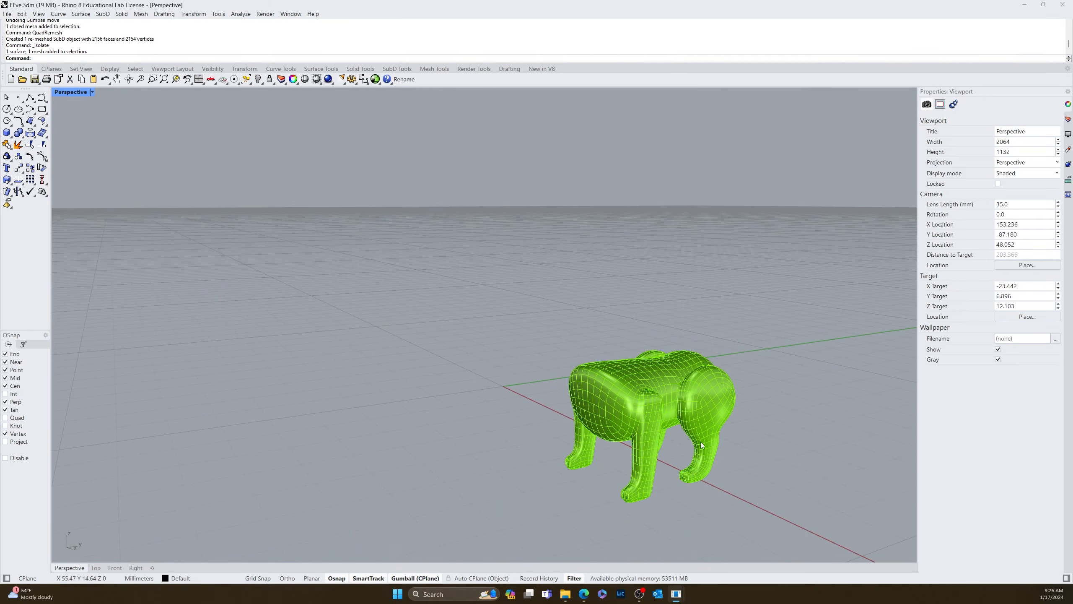
pyautogui.scroll(6, 682, 463)
pyautogui.moveTo(682, 463); pyautogui.dragTo(562, 430, button='right')
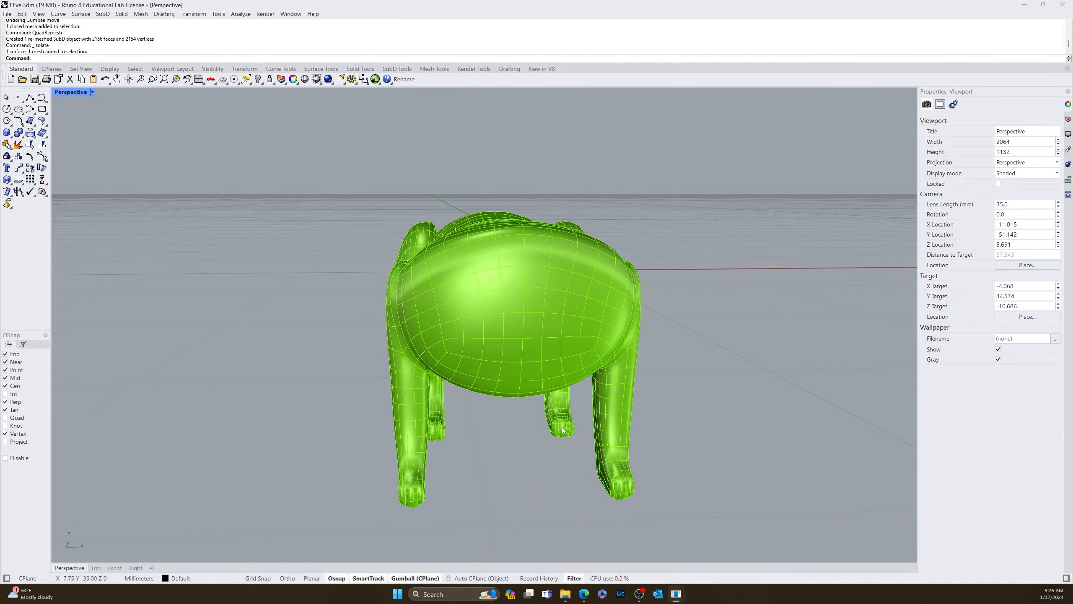
pyautogui.moveTo(447, 301); pyautogui.dragTo(317, 424, button='right')
pyautogui.scroll(5, 247, 368)
pyautogui.moveTo(248, 369); pyautogui.dragTo(236, 328, button='right')
pyautogui.scroll(-8, 236, 328)
pyautogui.moveTo(537, 296); pyautogui.dragTo(309, 308, button='right')
pyautogui.scroll(3, 392, 253)
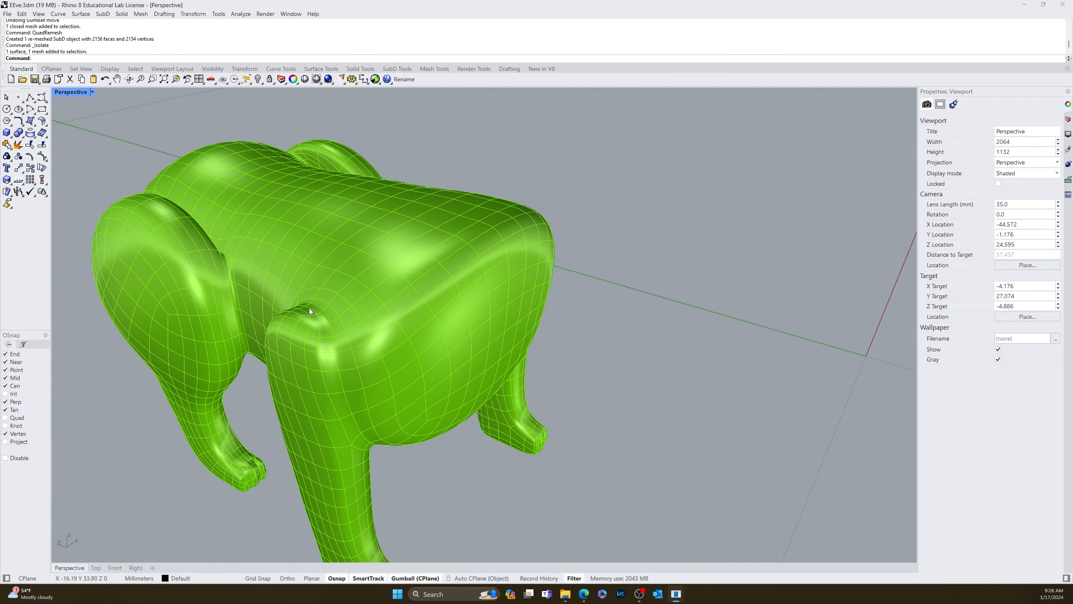
# Step: Examine the SubD body's back and the creases where the hind legs meet the torso
pyautogui.moveTo(437, 290); pyautogui.dragTo(241, 294, button='right')
pyautogui.scroll(-2, 401, 331)
pyautogui.scroll(-7, 389, 331)
pyautogui.scroll(11, 228, 315)
pyautogui.moveTo(532, 235); pyautogui.dragTo(550, 266, button='right')
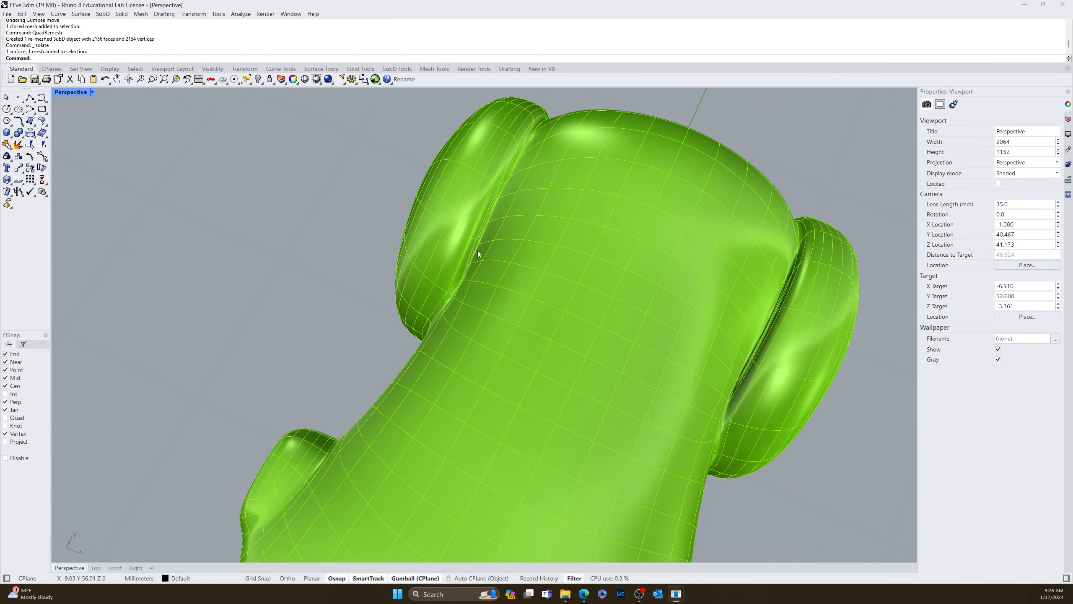
pyautogui.moveTo(478, 253); pyautogui.dragTo(387, 299, button='right')
pyautogui.scroll(8, 435, 263)
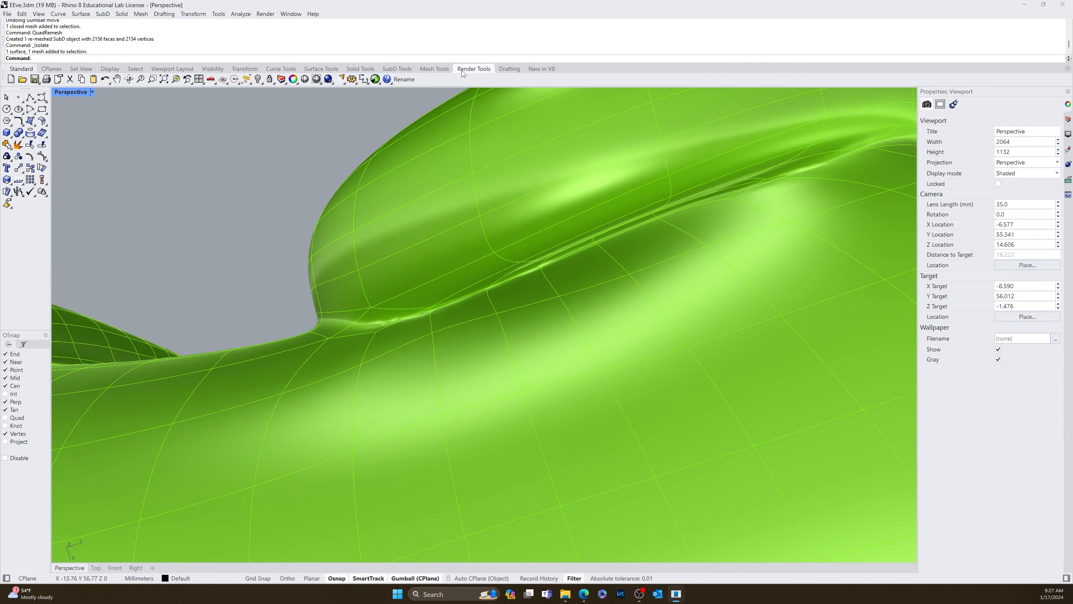
# Step: Reflect the SubD body across a plane along the Y axis through its centre, keeping the current primary side
pyautogui.click(389, 69)
pyautogui.scroll(-10, 337, 158)
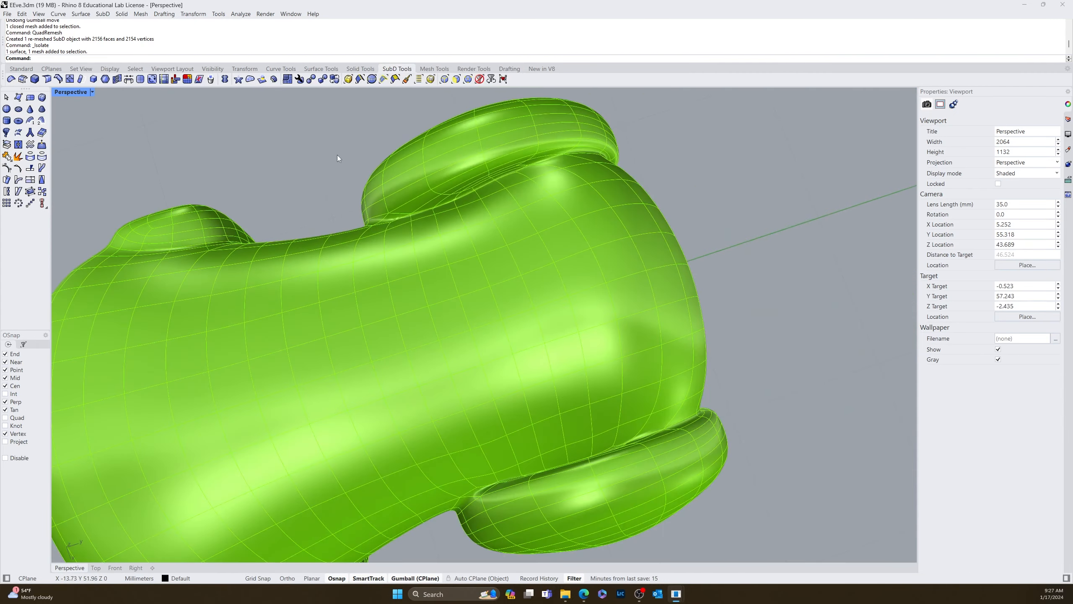
pyautogui.moveTo(293, 146); pyautogui.dragTo(387, 101, button='right')
pyautogui.scroll(-10, 387, 110)
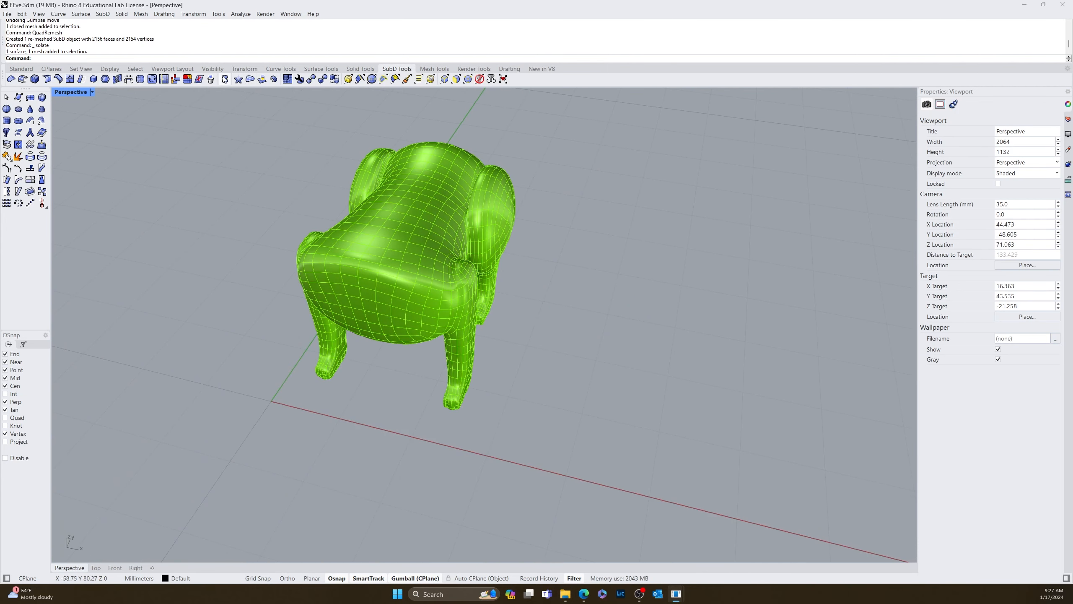
pyautogui.click(226, 79)
pyautogui.click(367, 256)
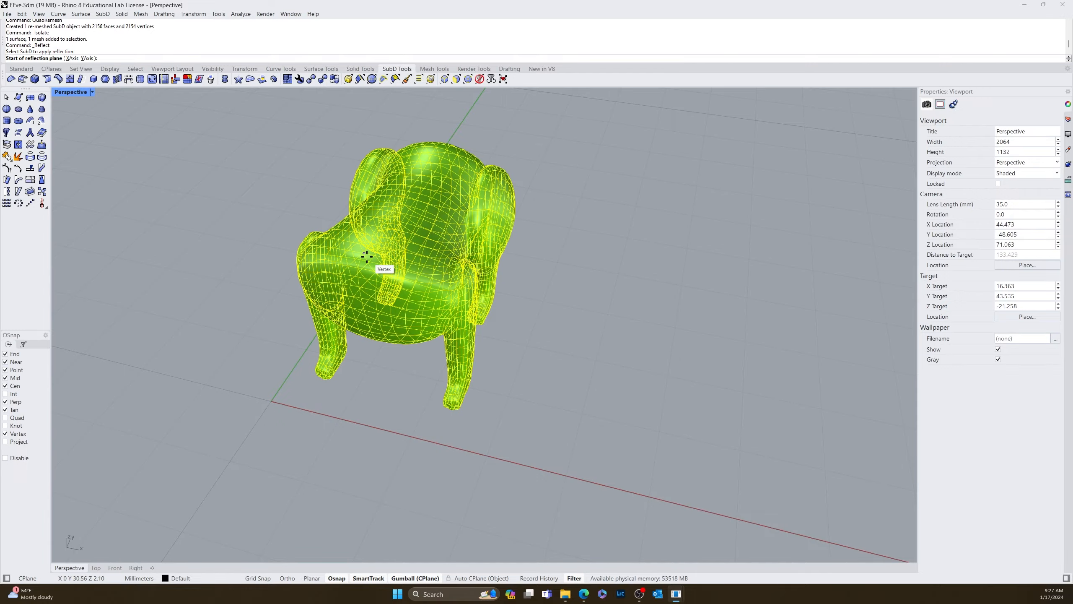
pyautogui.moveTo(361, 273); pyautogui.dragTo(404, 427, button='right')
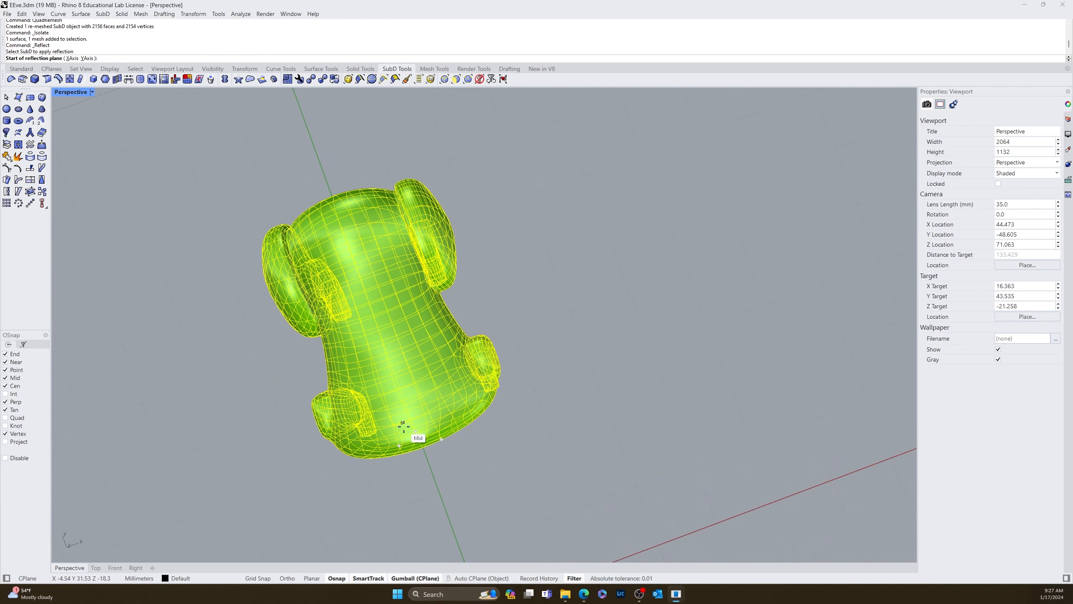
pyautogui.click(418, 438)
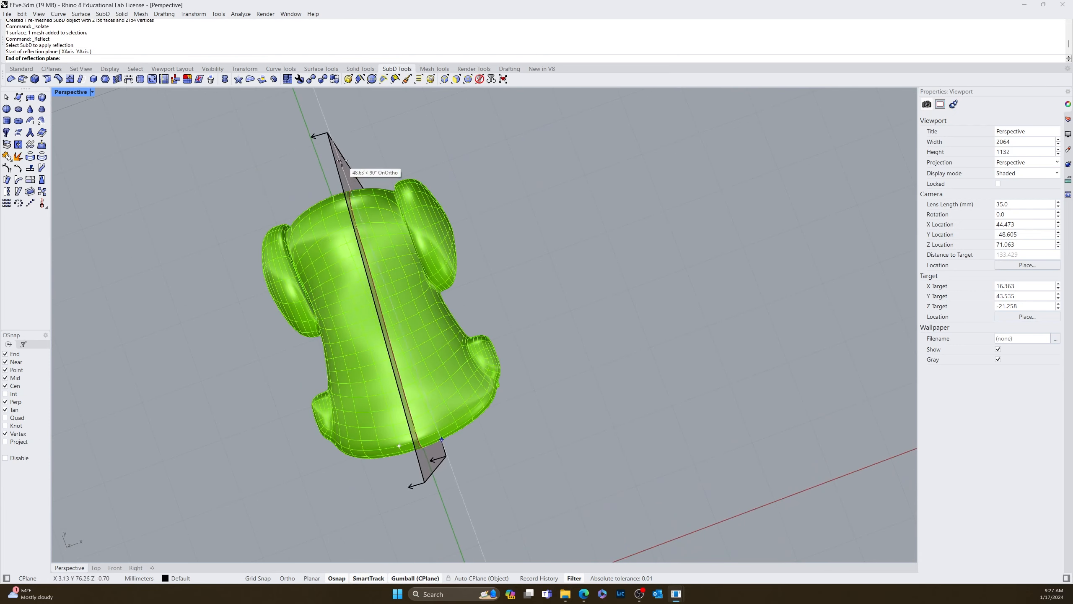
pyautogui.click(310, 141)
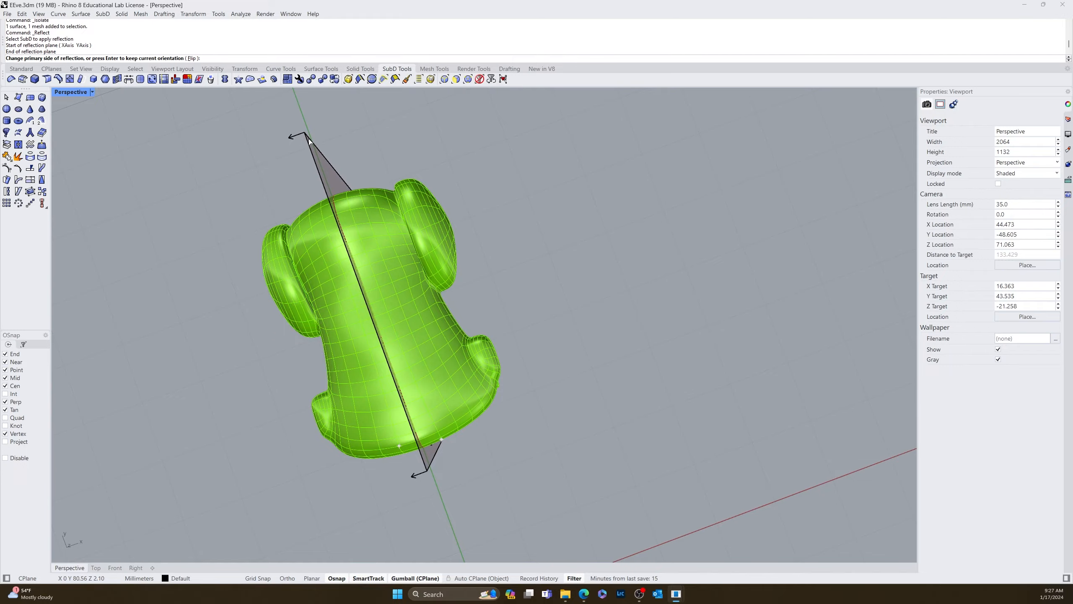
pyautogui.rightClick(577, 340)
# Step: Restrict selection to curves, edges and sub-objects for editing the reflected SubD body
pyautogui.moveTo(577, 340); pyautogui.dragTo(470, 354, button='right')
pyautogui.scroll(-7, 529, 270)
pyautogui.scroll(10, 433, 308)
pyautogui.scroll(8, 427, 302)
pyautogui.scroll(-6, 471, 356)
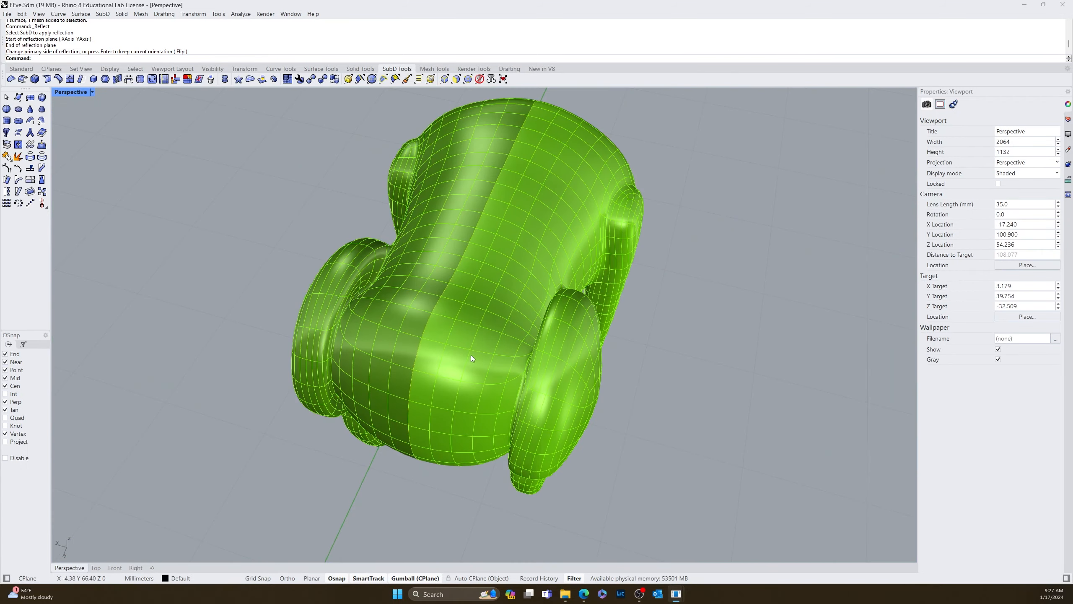
pyautogui.click(444, 79)
pyautogui.moveTo(483, 247); pyautogui.dragTo(549, 296, button='right')
pyautogui.scroll(5, 612, 332)
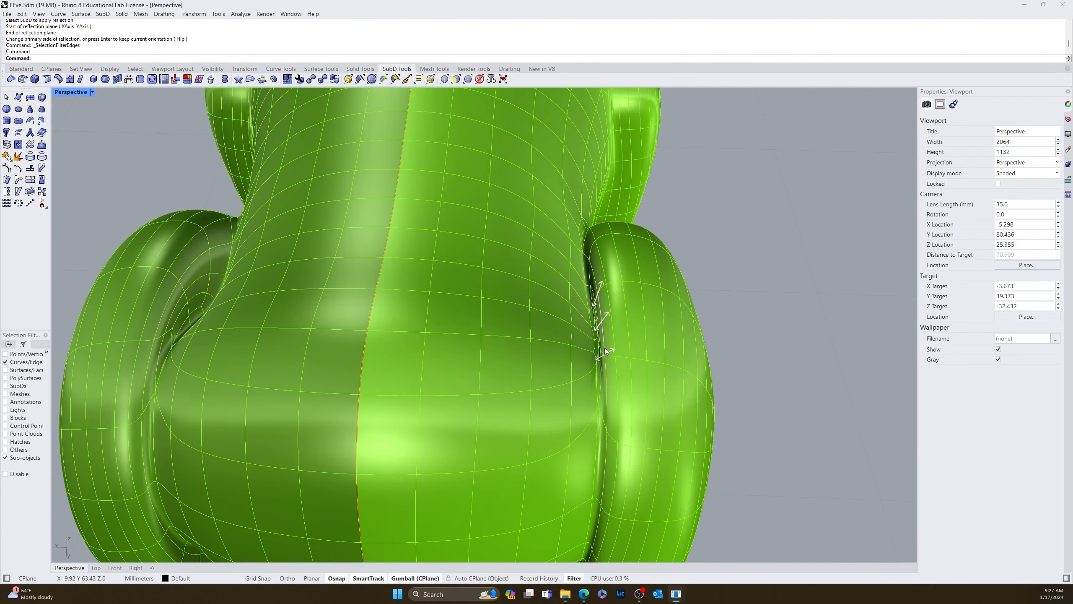
# Step: Try deleting a single edge in the crease between the hind leg and torso, and undo the deletion
pyautogui.scroll(3, 604, 348)
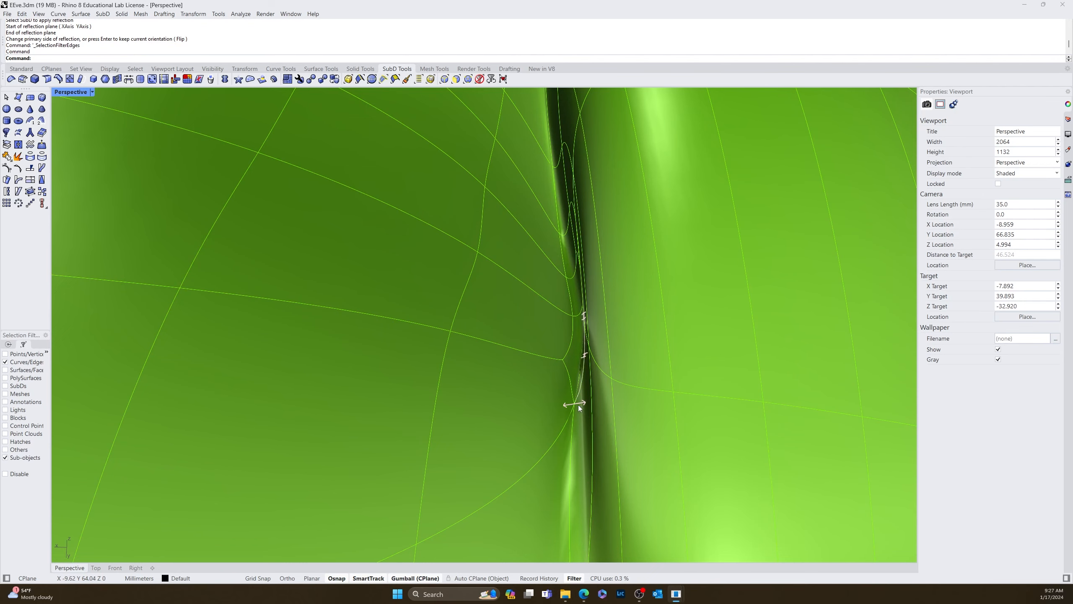
pyautogui.click(571, 421)
pyautogui.press('Delete')
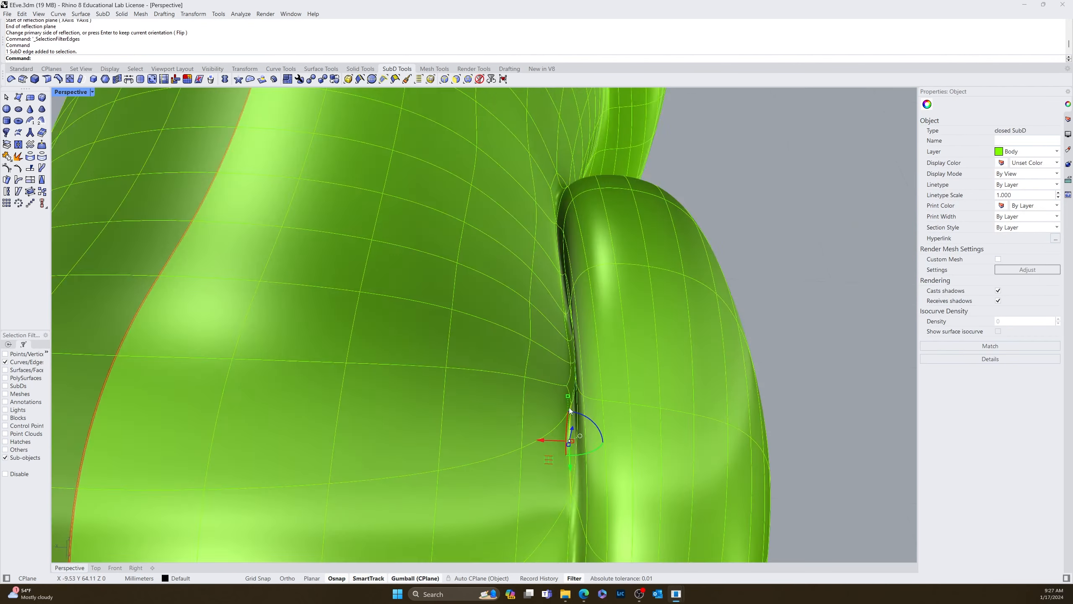
pyautogui.scroll(5, 569, 410)
pyautogui.scroll(2, 567, 373)
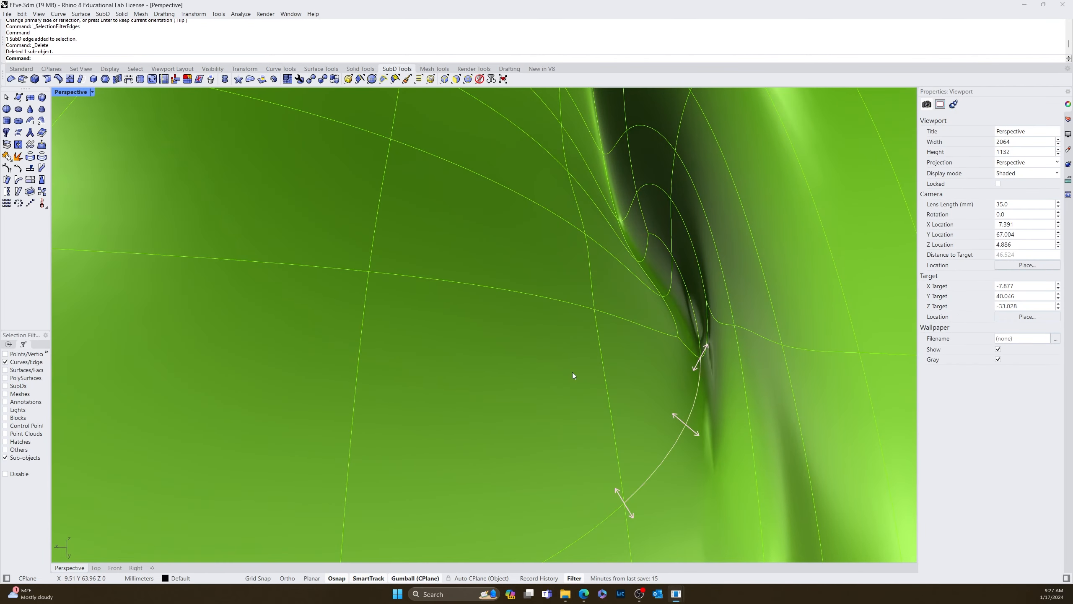
pyautogui.hotkey('ctrl', 'z')
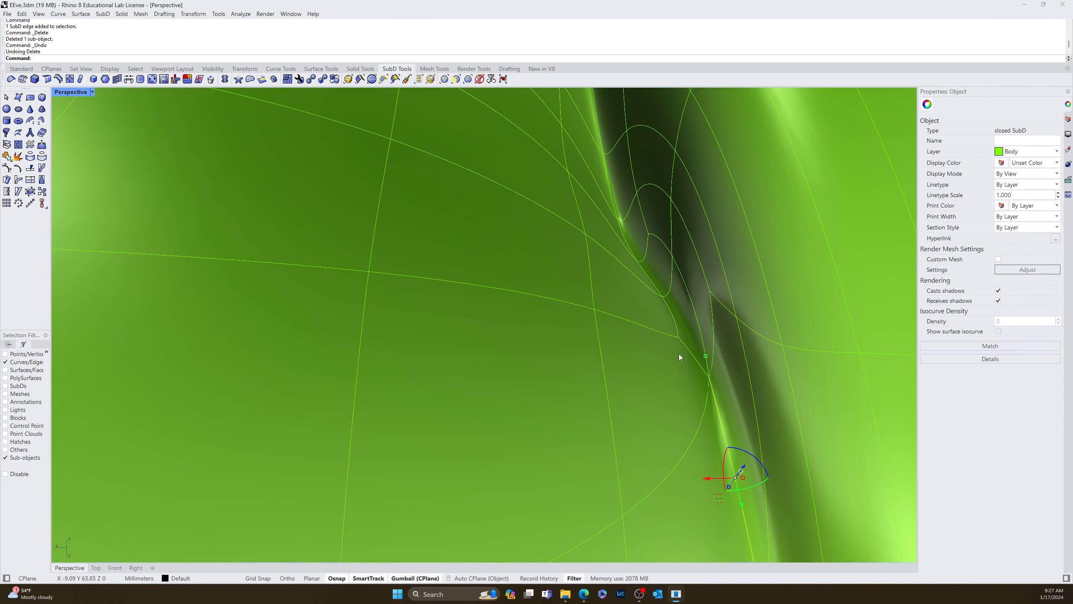
# Step: Try deleting the chain of SubD edges that follows the crease down the inner side of the hind leg
pyautogui.click(690, 354)
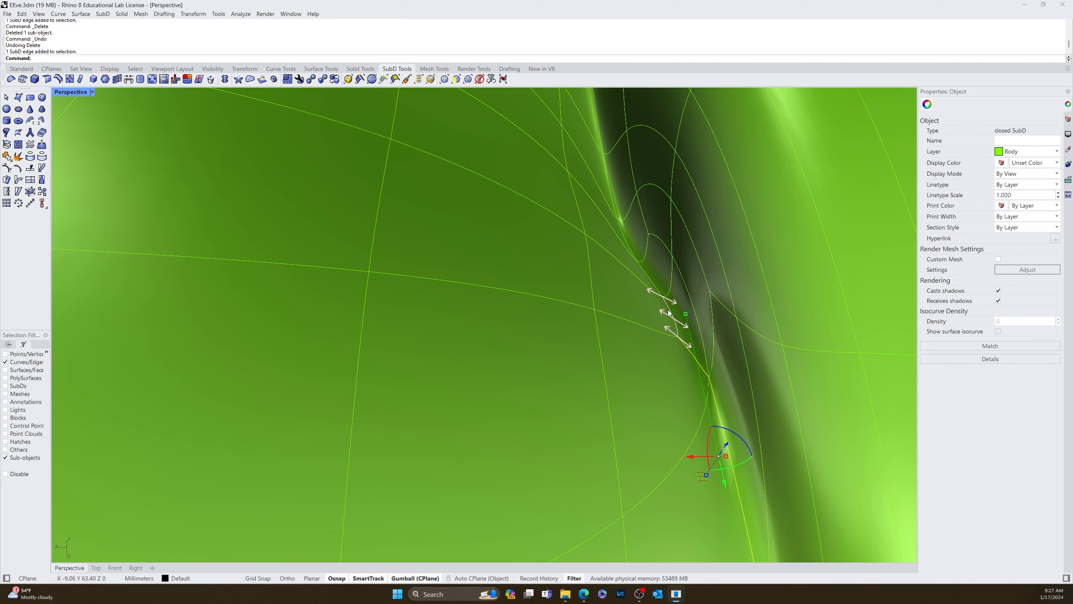
pyautogui.click(660, 299)
pyautogui.keyDown('shift'); pyautogui.click(651, 279); pyautogui.keyUp('shift')
pyautogui.keyDown('shift'); pyautogui.doubleClick(628, 242); pyautogui.keyUp('shift')
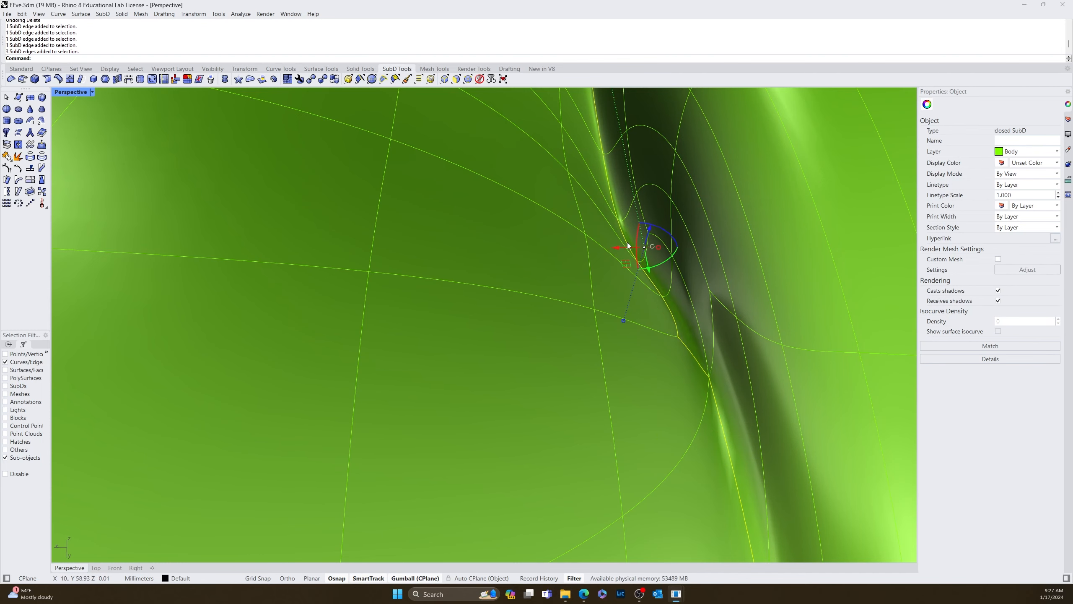
pyautogui.scroll(-6, 627, 260)
pyautogui.scroll(-3, 626, 260)
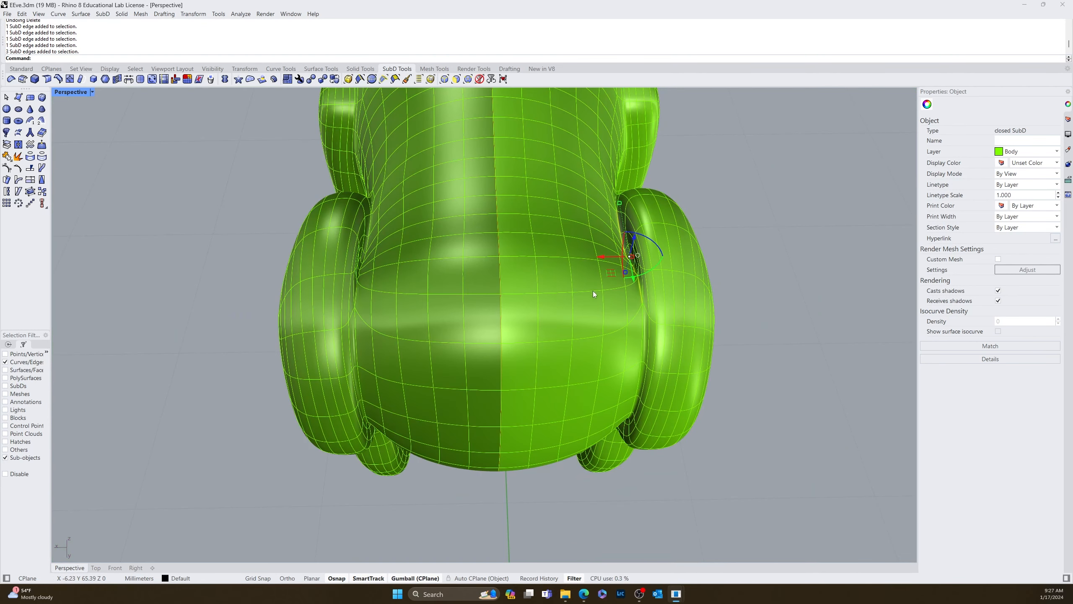
pyautogui.scroll(3, 639, 342)
pyautogui.keyDown('shift'); pyautogui.doubleClick(646, 316); pyautogui.keyUp('shift')
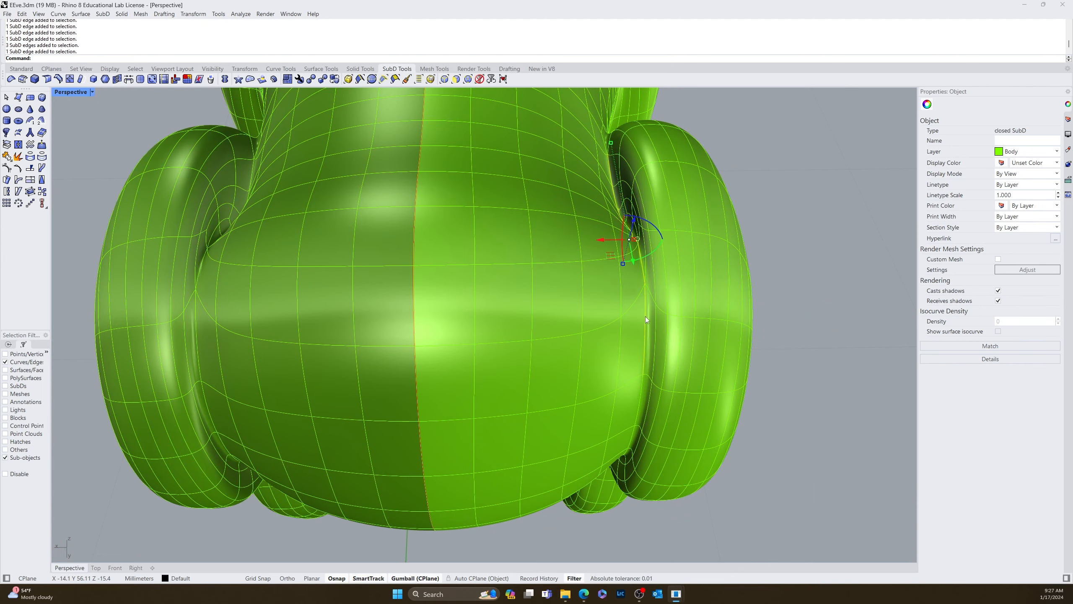
pyautogui.press('Delete')
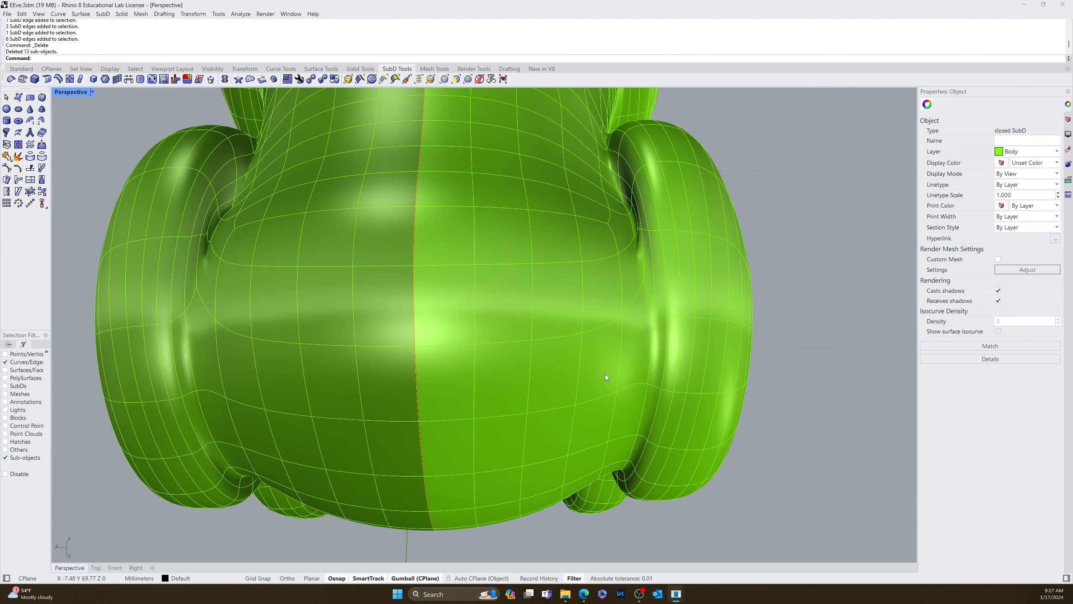
# Step: Try deleting the three consecutive crease edges at the upper part of the hind leg joint
pyautogui.moveTo(605, 374); pyautogui.dragTo(675, 311, button='right')
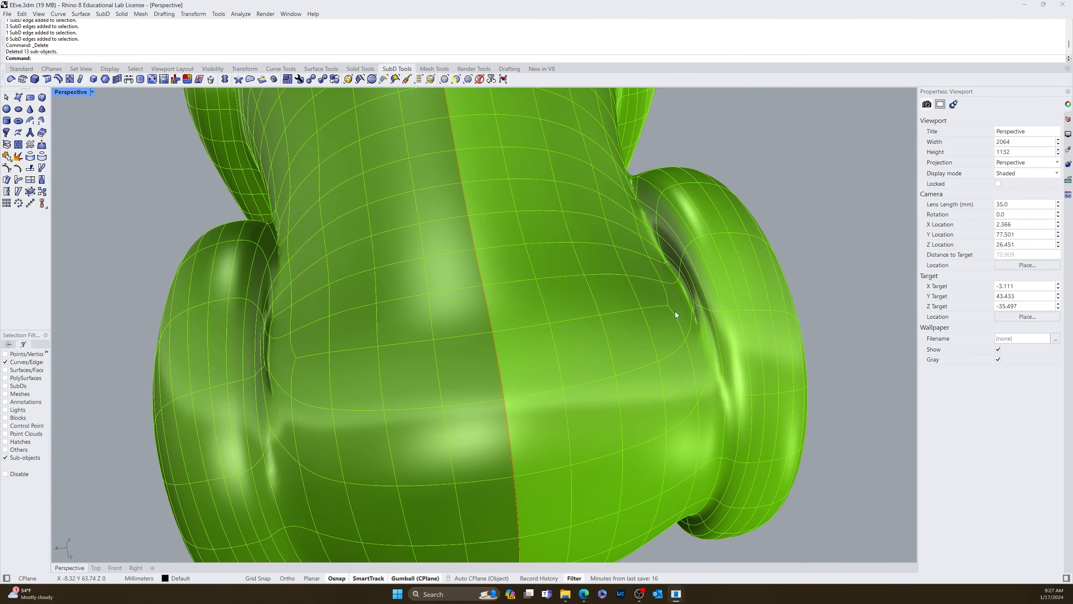
pyautogui.click(670, 270)
pyautogui.scroll(5, 681, 293)
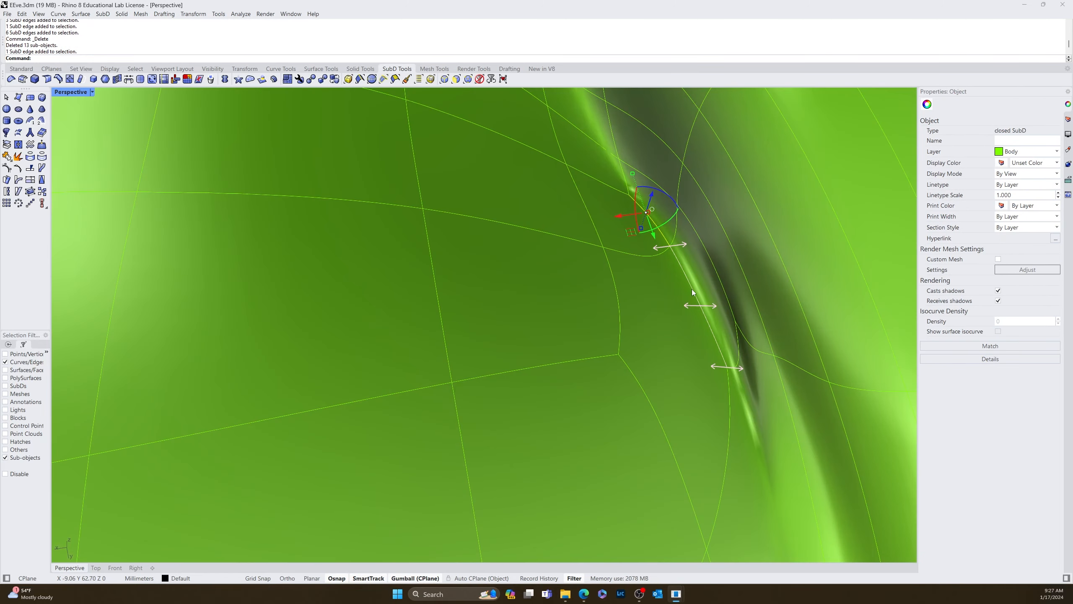
pyautogui.keyDown('shift'); pyautogui.click(692, 290); pyautogui.keyUp('shift')
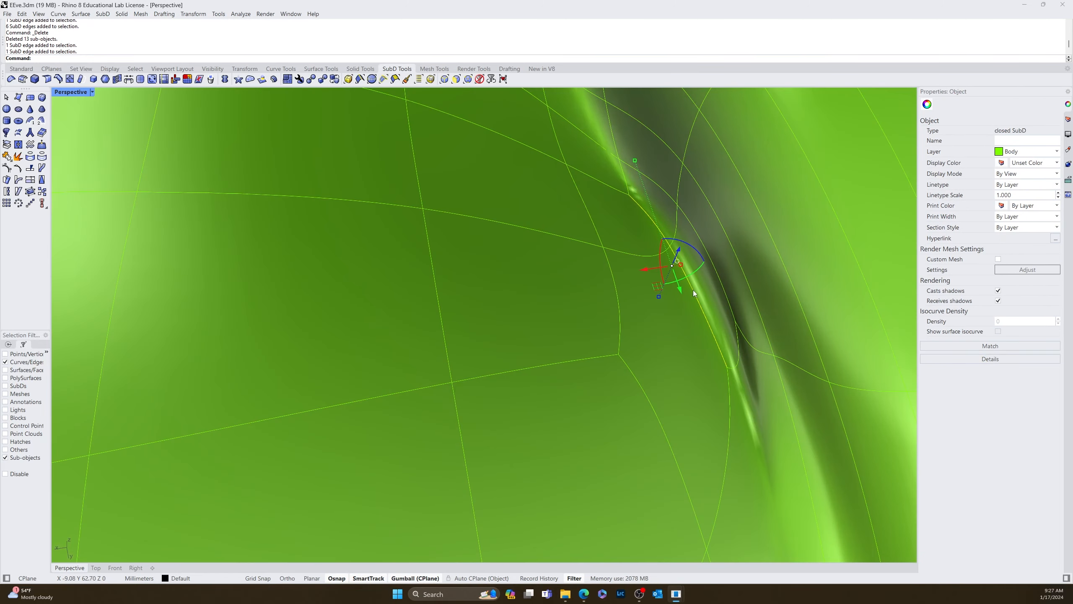
pyautogui.keyDown('shift'); pyautogui.click(626, 185); pyautogui.keyUp('shift')
pyautogui.scroll(-6, 619, 175)
pyautogui.scroll(6, 615, 178)
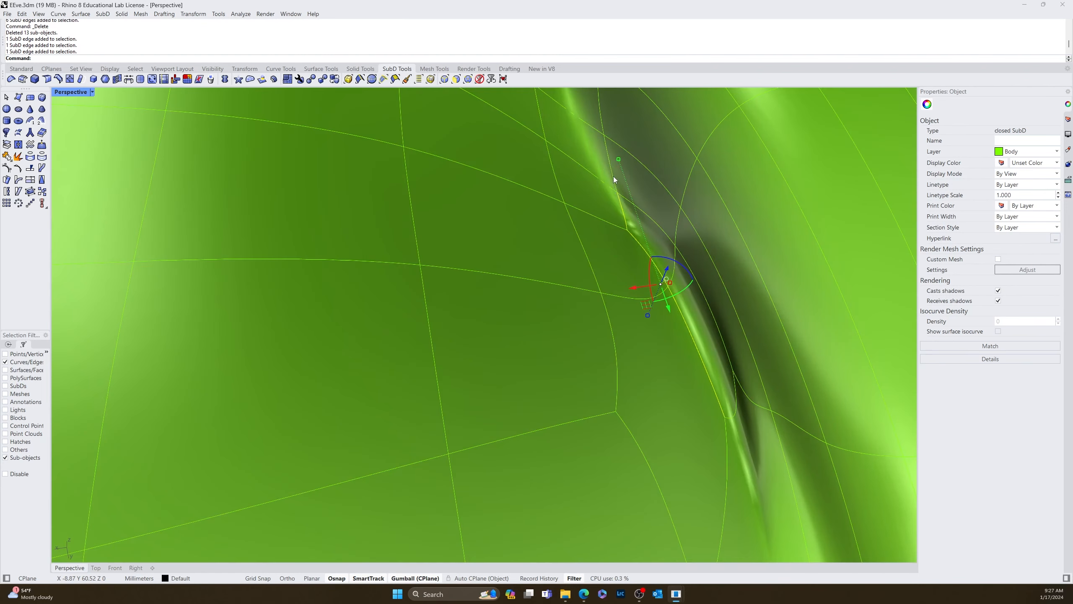
pyautogui.keyDown('shift'); pyautogui.moveTo(613, 175); pyautogui.dragTo(628, 224, button='right'); pyautogui.keyUp('shift')
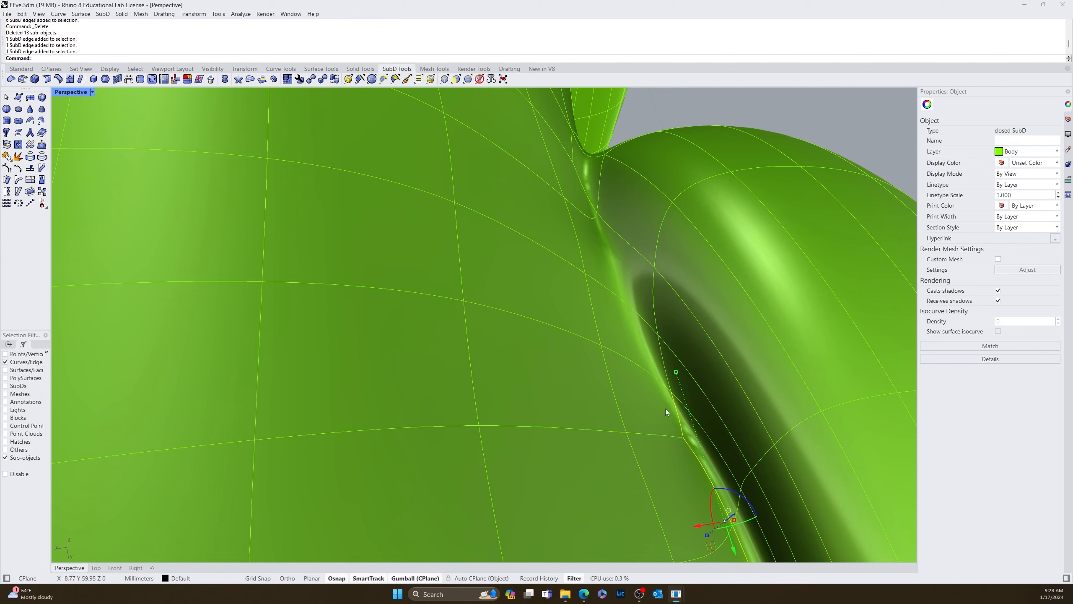
pyautogui.scroll(-5, 625, 369)
pyautogui.press('Delete')
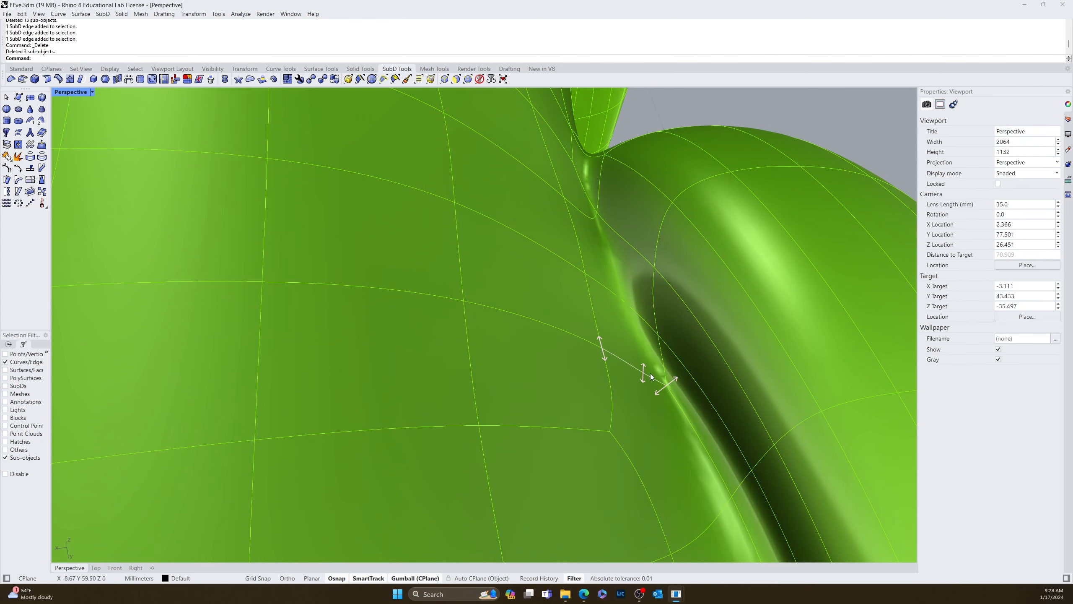
# Step: Try deleting the whole edge loop that crosses the lower back and runs into the hind leg creases
pyautogui.scroll(5, 658, 359)
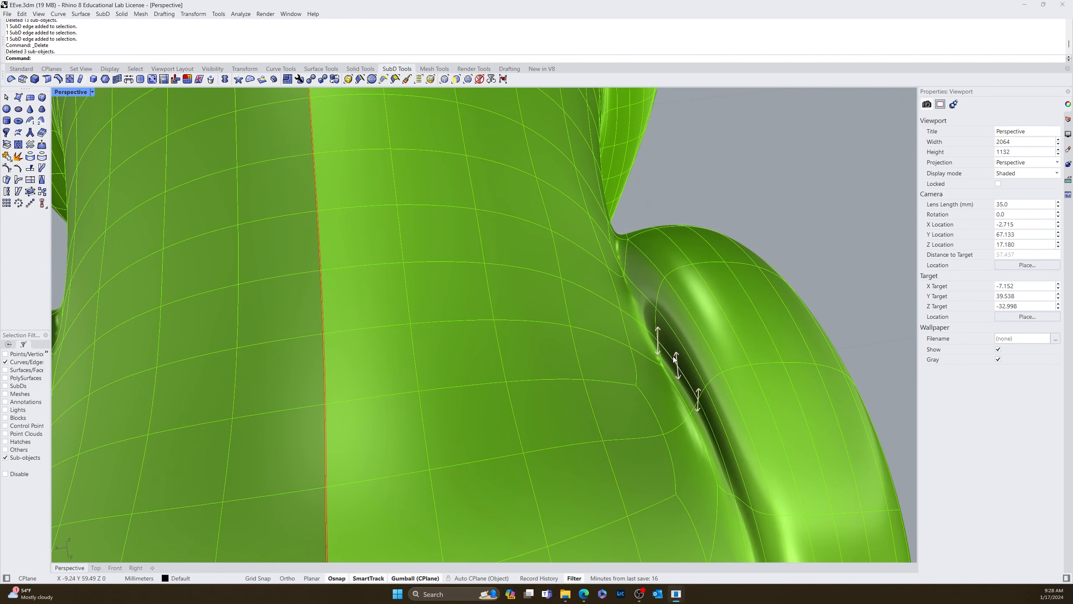
pyautogui.doubleClick(673, 359)
pyautogui.scroll(-3, 672, 359)
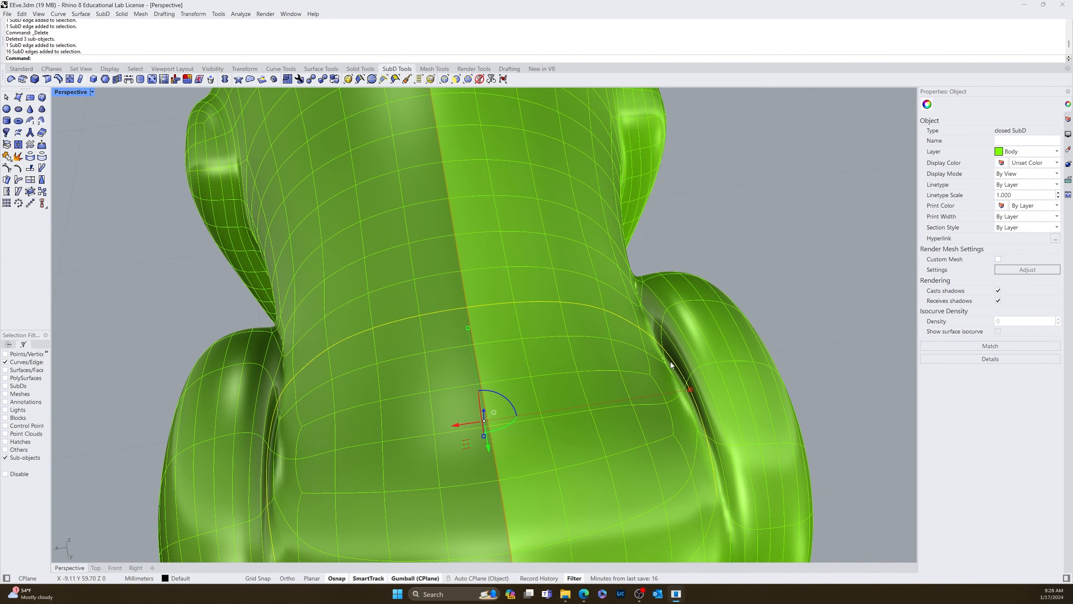
pyautogui.press('Delete')
pyautogui.scroll(2, 652, 335)
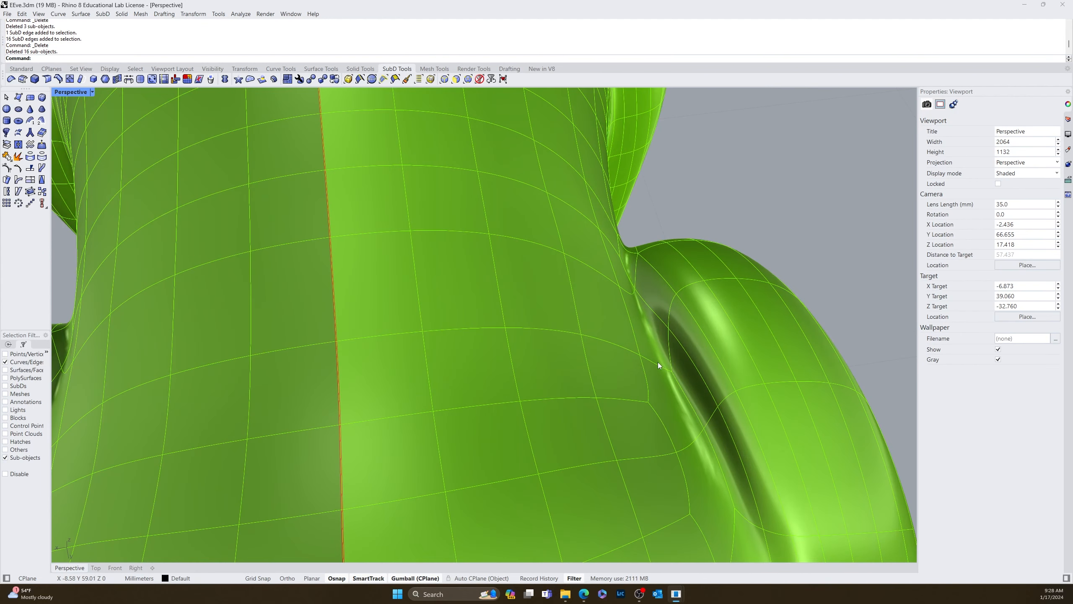
# Step: Try deleting the lengthwise edge loop along the torso's side together with the edges continuing it beside the hind leg
pyautogui.click(634, 333)
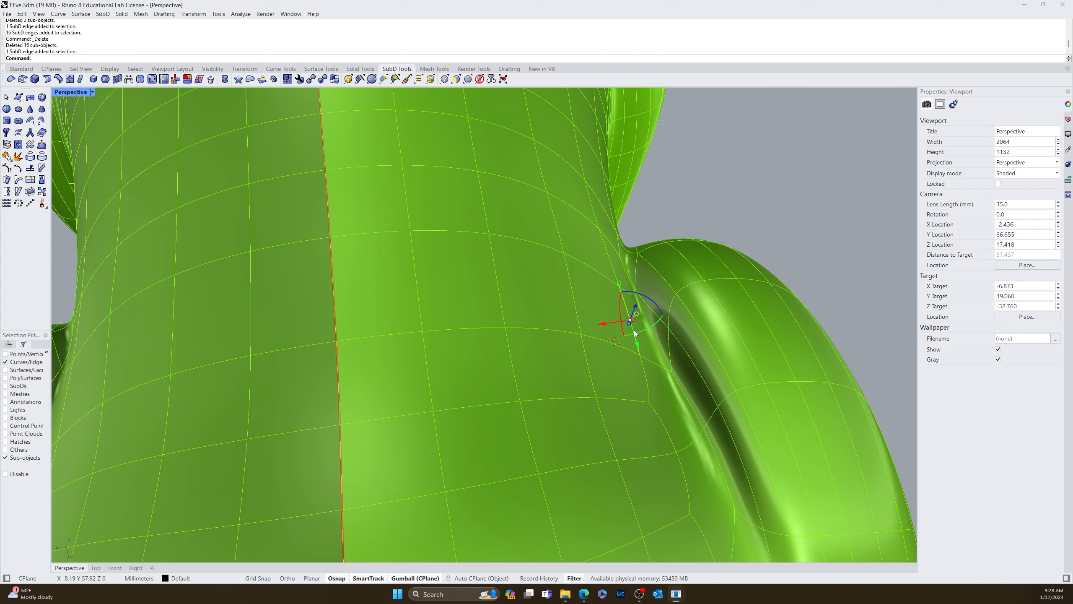
pyautogui.doubleClick(624, 302)
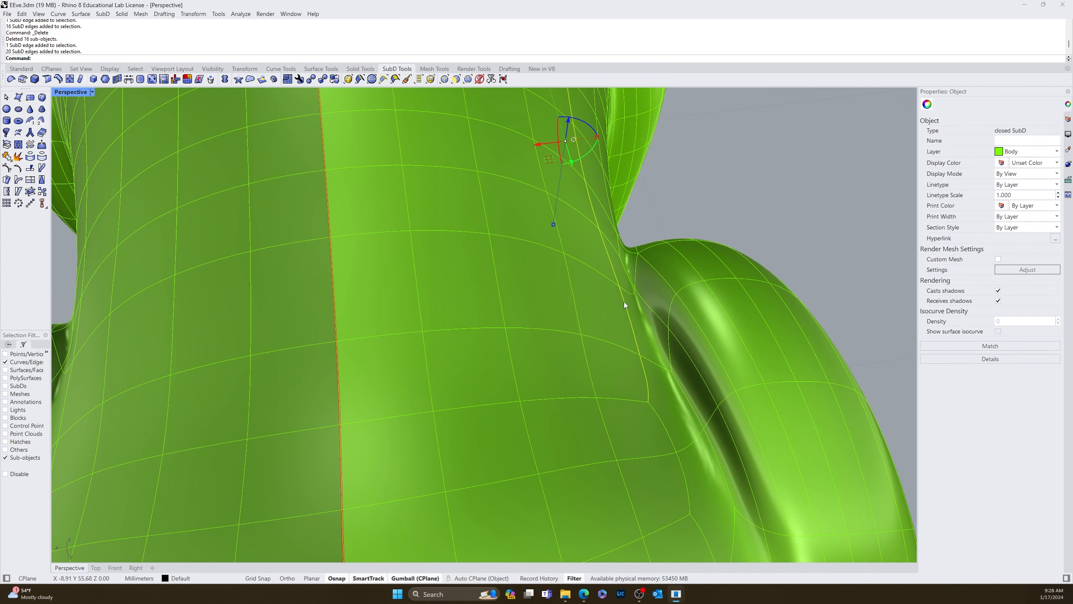
pyautogui.keyDown('shift'); pyautogui.doubleClick(658, 421); pyautogui.keyUp('shift')
pyautogui.scroll(-5, 666, 428)
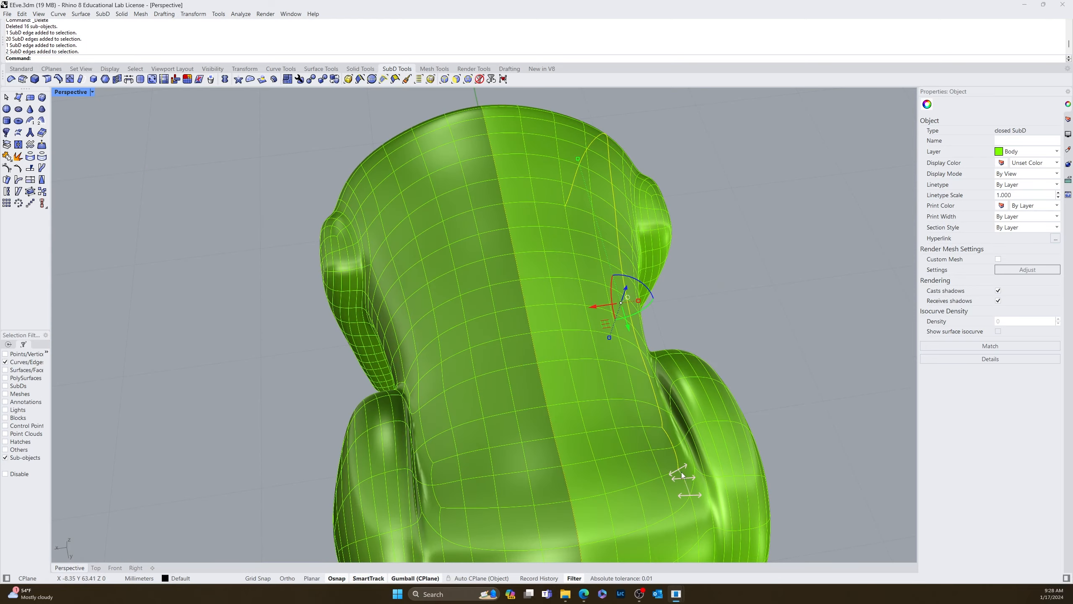
pyautogui.keyDown('shift'); pyautogui.doubleClick(681, 474); pyautogui.keyUp('shift')
pyautogui.press('Delete')
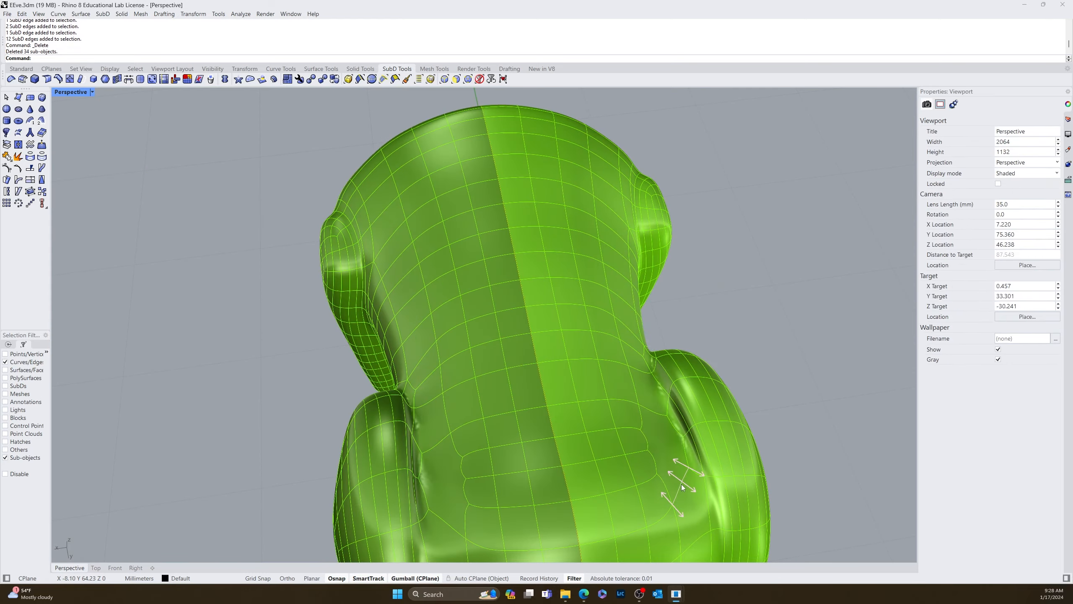
# Step: Undo the last four edge deletions around the hind leg joint
pyautogui.moveTo(681, 487); pyautogui.dragTo(582, 338, button='right')
pyautogui.scroll(-5, 333, 293)
pyautogui.scroll(7, 279, 290)
pyautogui.hotkey('ctrl', 'z')
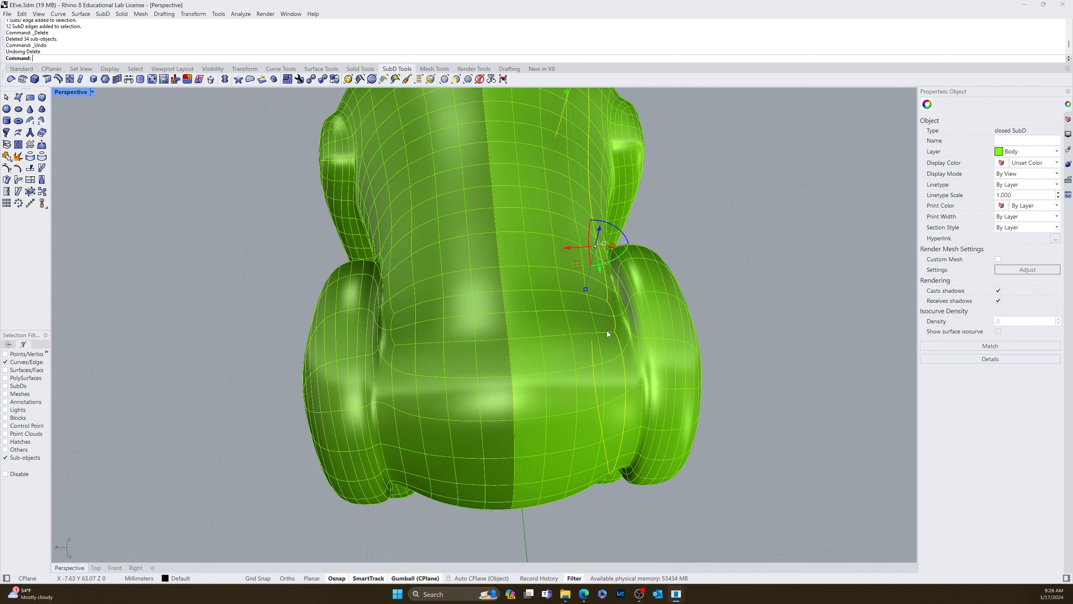
pyautogui.hotkey('ctrl', 'z')
pyautogui.hotkey('ctrl', 'z')
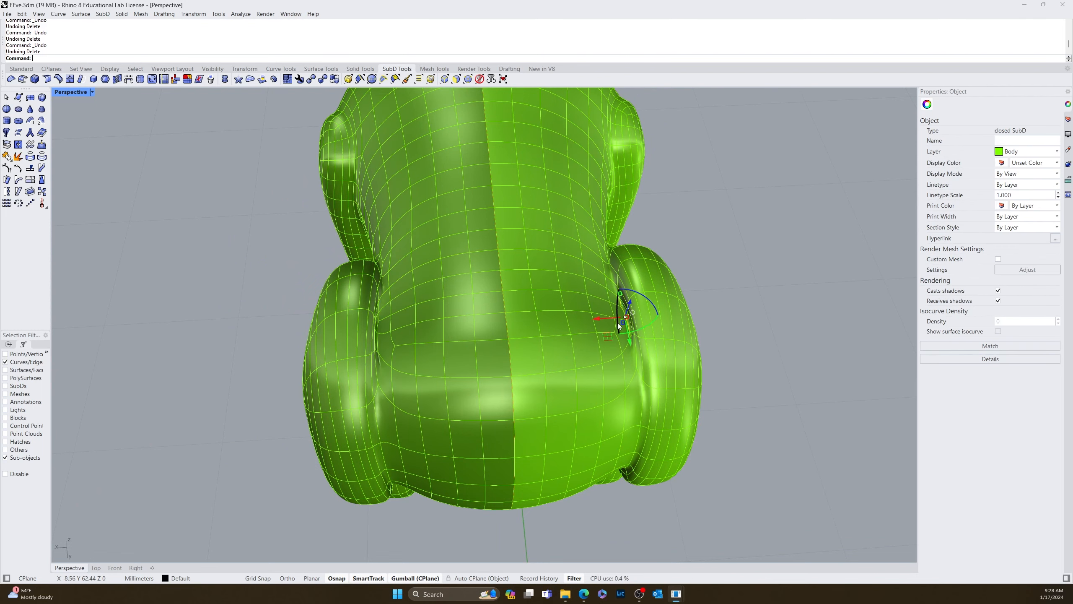
pyautogui.hotkey('ctrl', 'z')
# Step: Delete the long edge loop that runs from inside the hind leg crease around both legs and the rump
pyautogui.click(758, 336)
pyautogui.scroll(5, 634, 338)
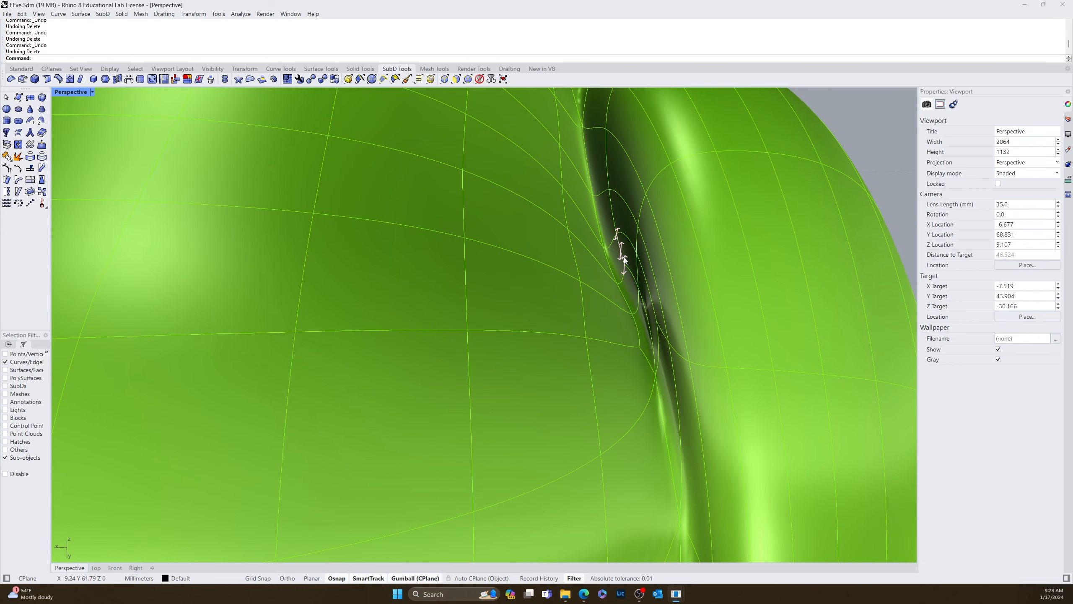
pyautogui.doubleClick(613, 220)
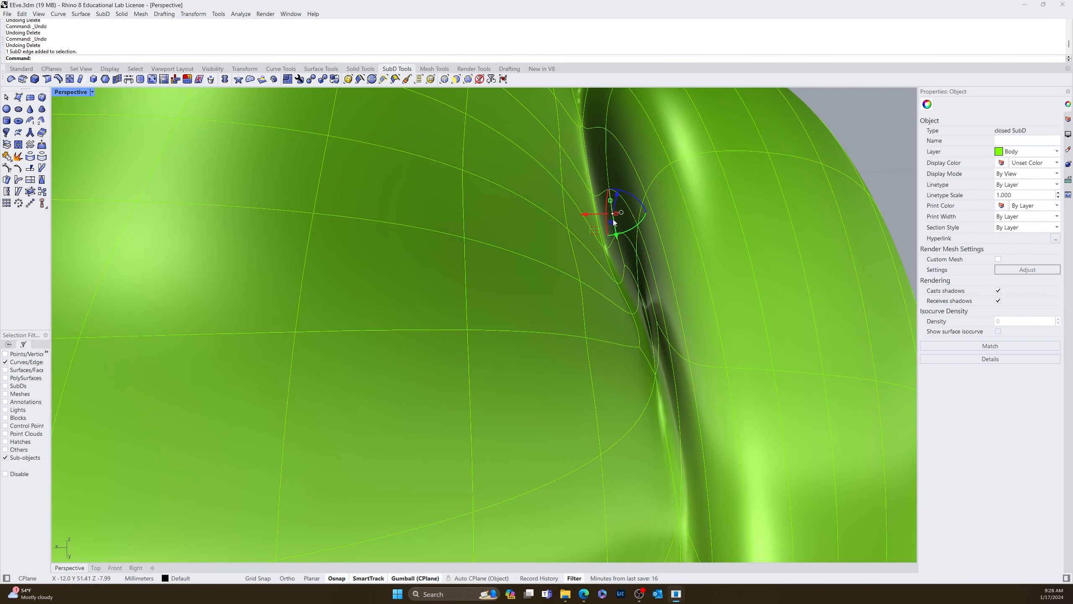
pyautogui.scroll(-6, 611, 231)
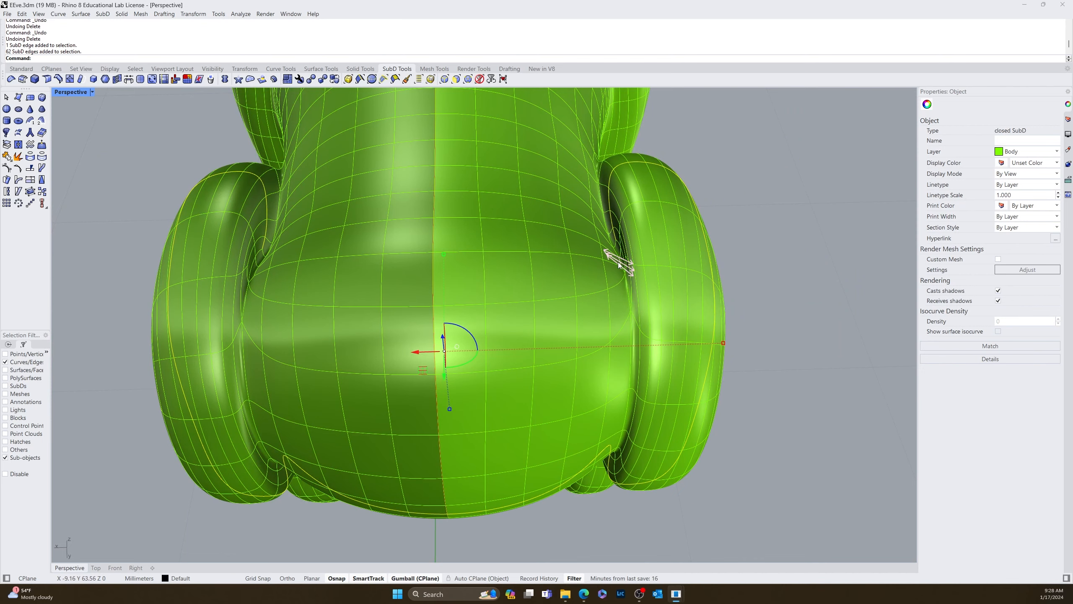
pyautogui.press('Delete')
# Step: Delete the closely spaced edge loops passing through the hollow between the hind leg and torso
pyautogui.scroll(8, 628, 260)
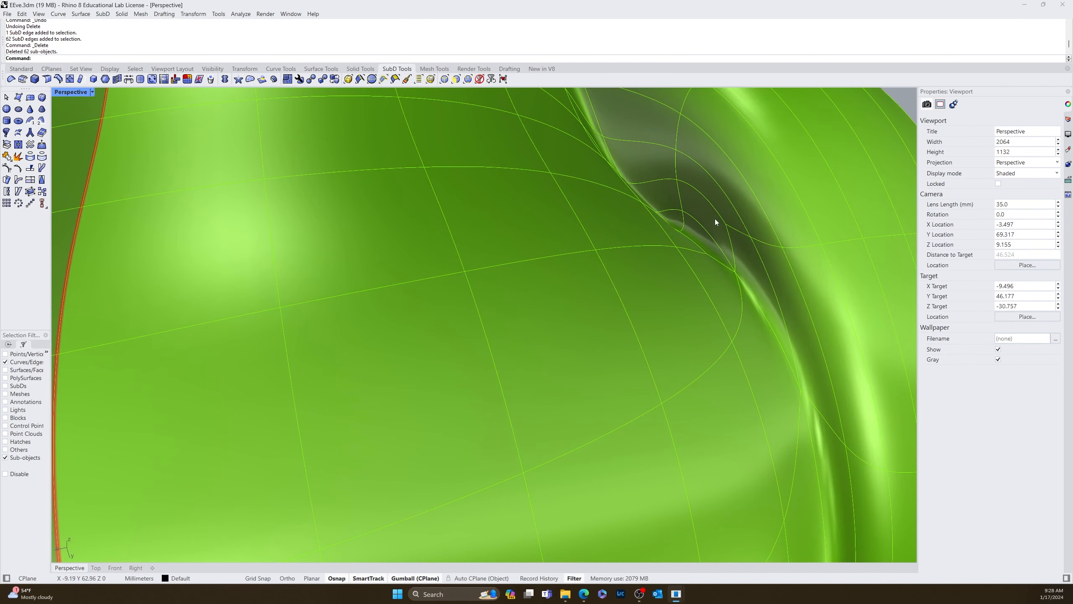
pyautogui.doubleClick(715, 217)
pyautogui.press('Delete')
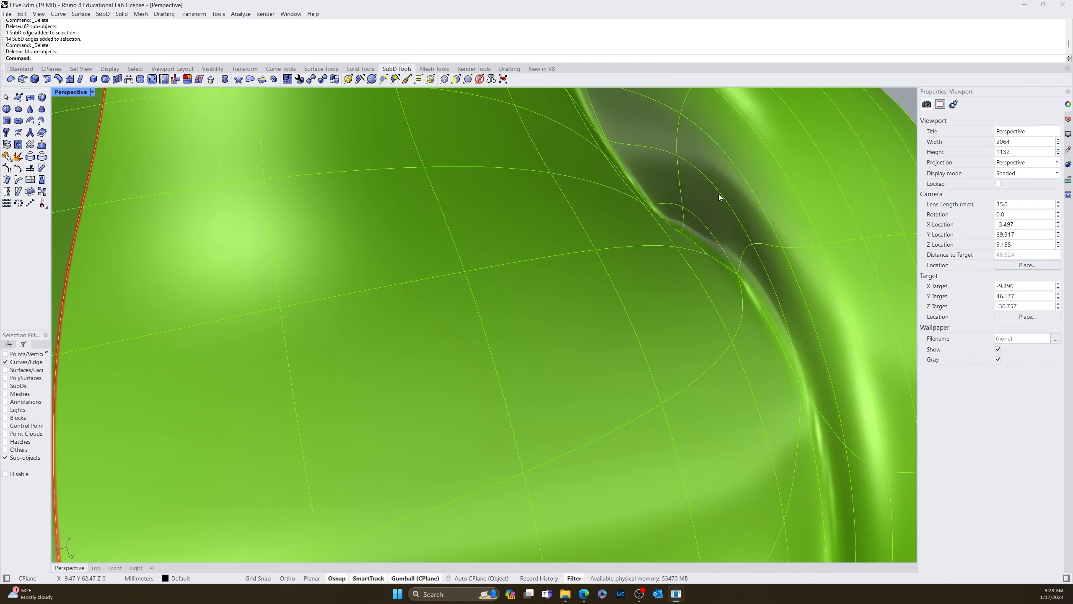
pyautogui.doubleClick(719, 193)
pyautogui.press('Delete')
# Step: Delete the short edge chain along the hind leg crease and the edge loop crossing the back into it
pyautogui.click(712, 226)
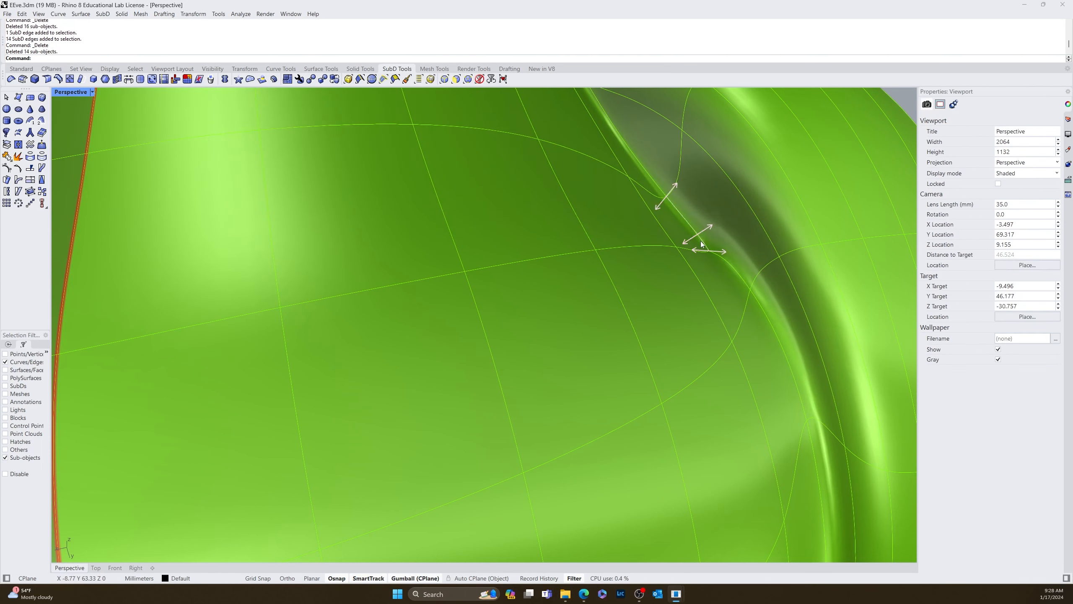
pyautogui.click(701, 242)
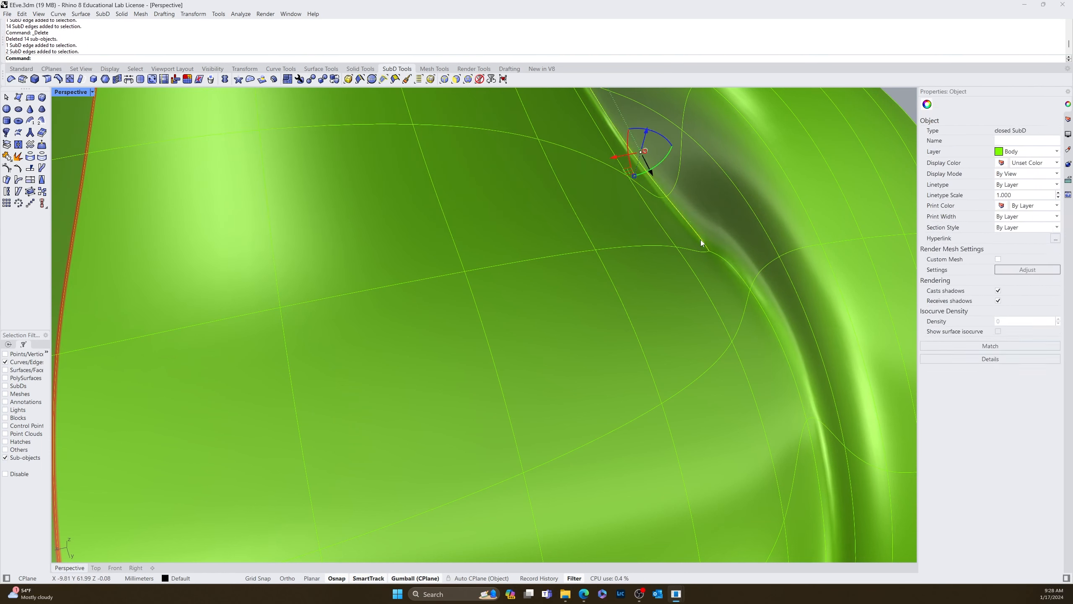
pyautogui.press('Delete')
pyautogui.doubleClick(720, 262)
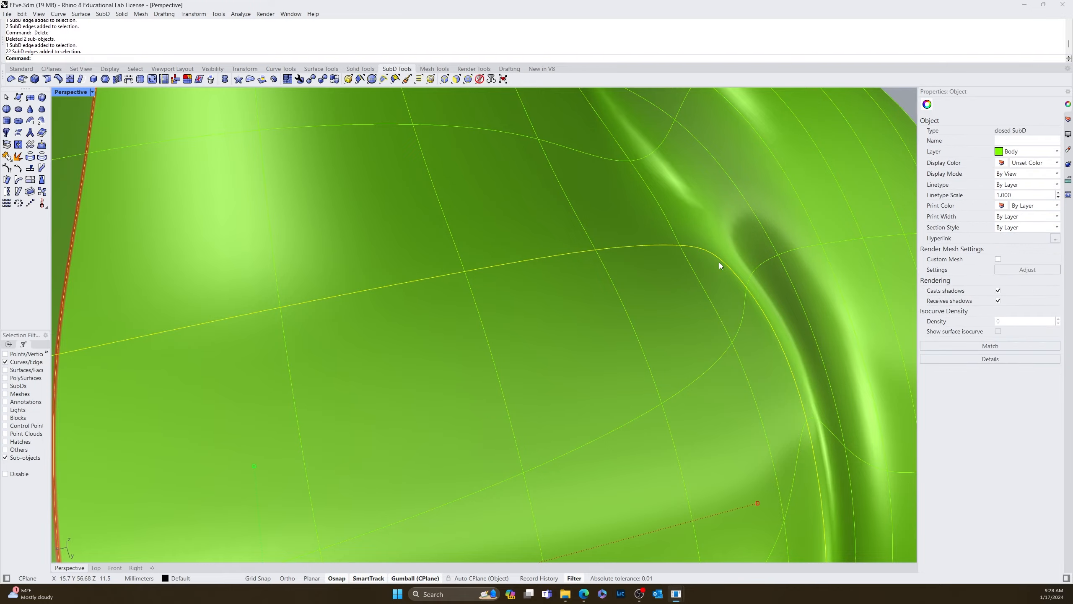
pyautogui.press('Delete')
pyautogui.scroll(-3, 710, 266)
pyautogui.scroll(4, 599, 214)
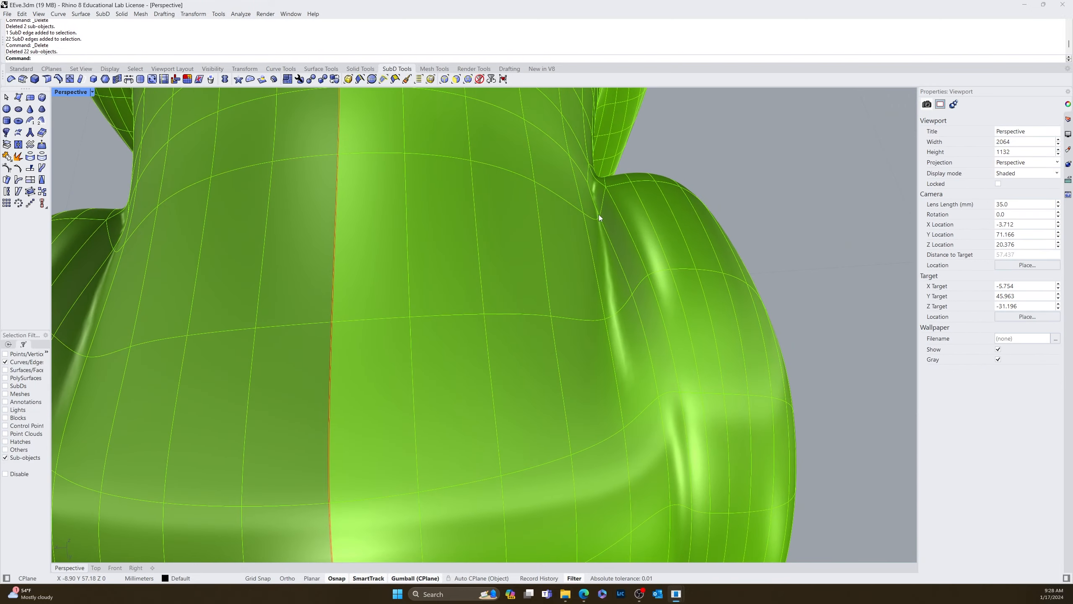
# Step: Delete the edge loop that runs along the torso into the front end of the hind leg crease
pyautogui.scroll(5, 601, 214)
pyautogui.scroll(-7, 603, 225)
pyautogui.moveTo(604, 225); pyautogui.dragTo(528, 242, button='right')
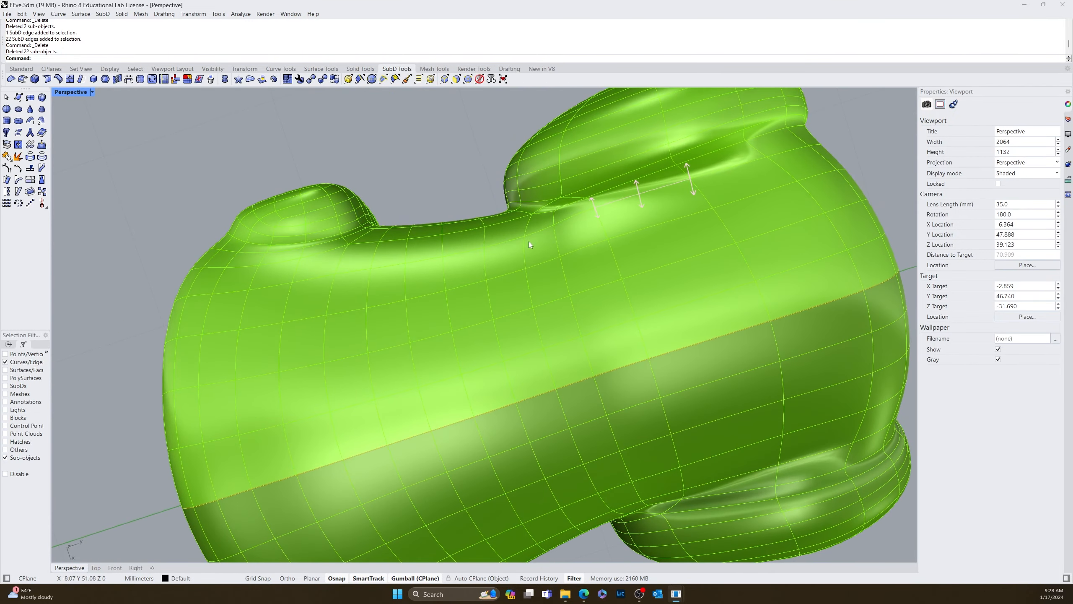
pyautogui.doubleClick(540, 201)
pyautogui.press('Delete')
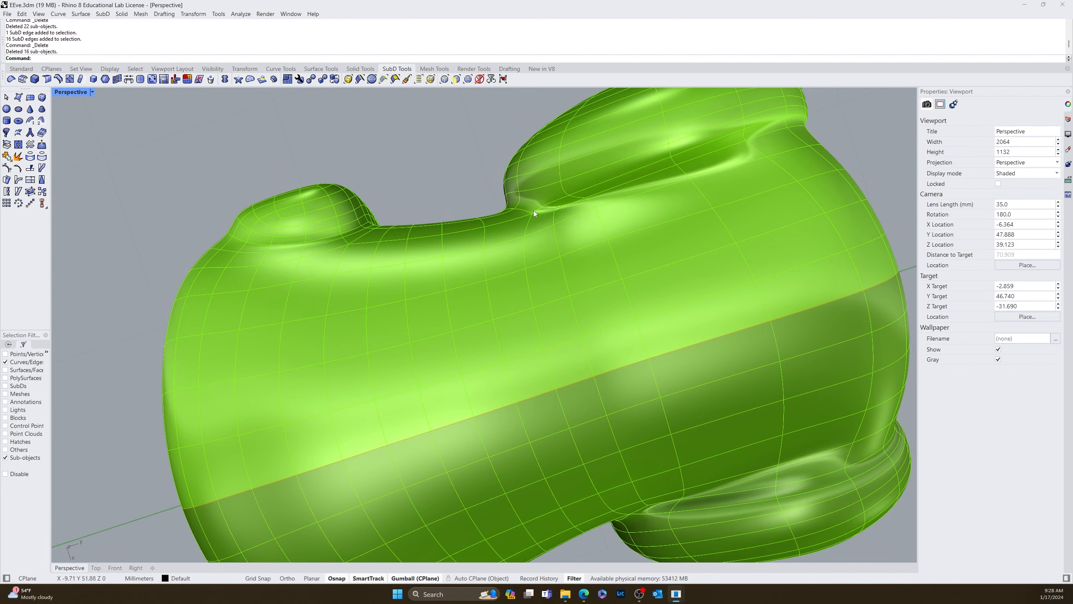
# Step: Try deleting the short four-edge chain at the front end of the hind leg crease, and undo the deletion
pyautogui.scroll(5, 533, 210)
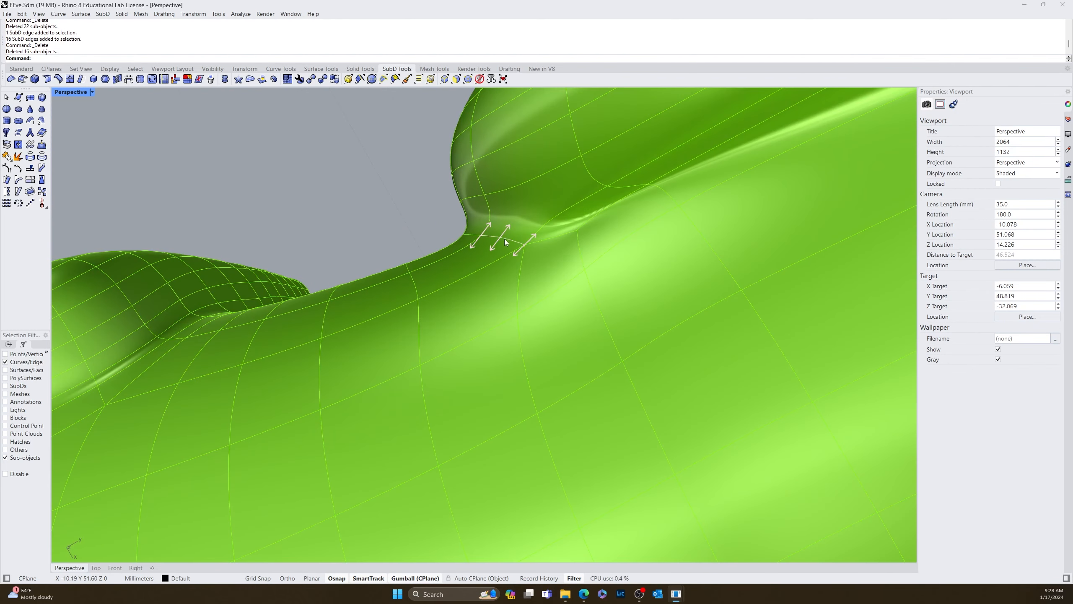
pyautogui.doubleClick(505, 240)
pyautogui.press('Delete')
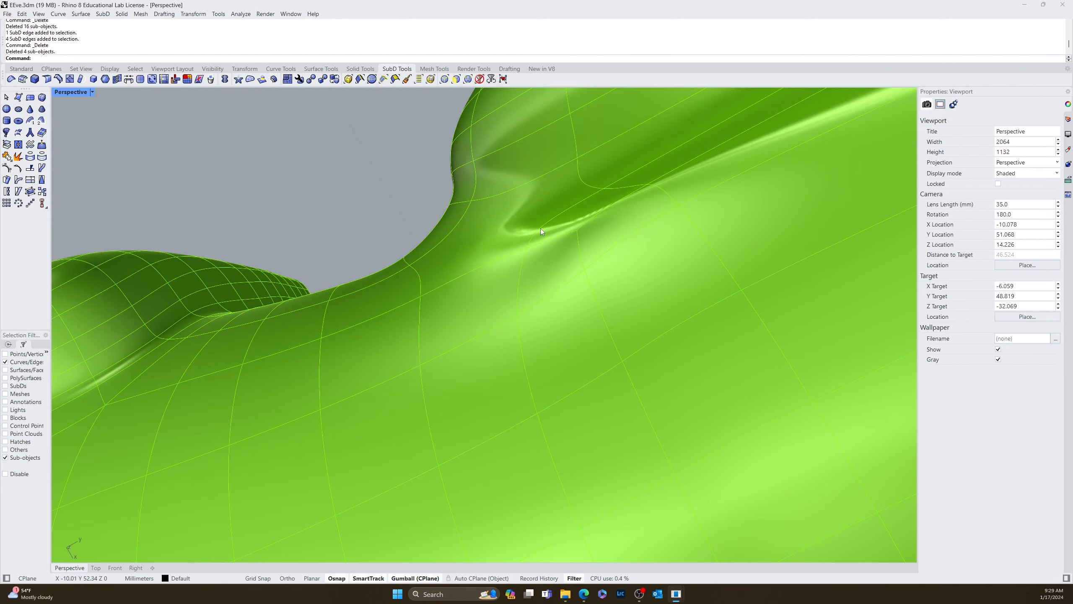
pyautogui.hotkey('ctrl', 'z')
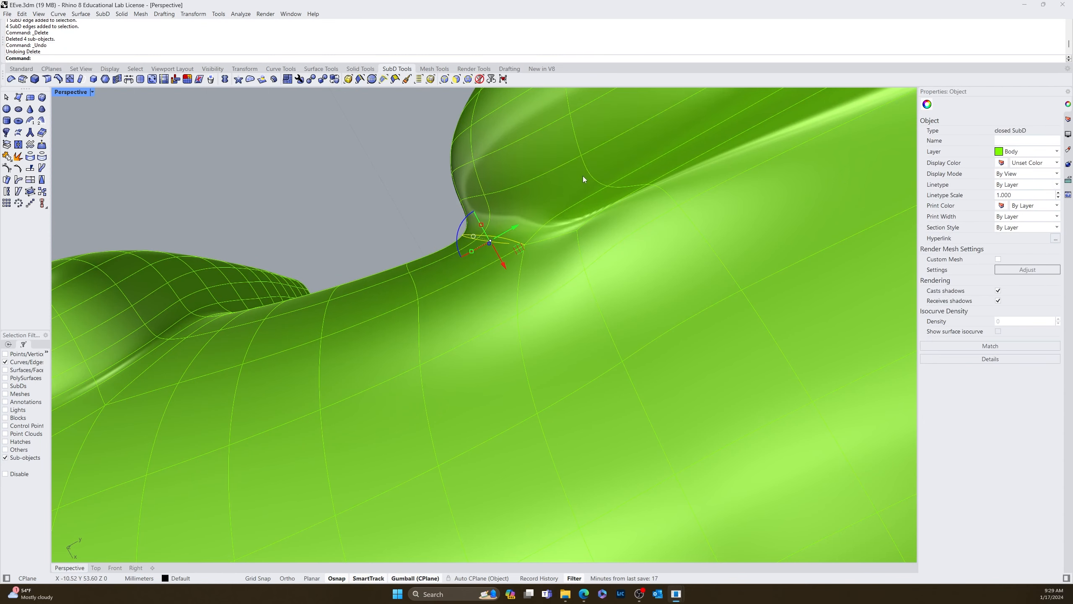
# Step: Delete two short edges at the front tip of the hind leg crease and the edge chain running from there across the back
pyautogui.scroll(-3, 562, 236)
pyautogui.moveTo(507, 314); pyautogui.dragTo(451, 239, button='right')
pyautogui.scroll(-10, 540, 286)
pyautogui.scroll(10, 470, 234)
pyautogui.scroll(-9, 467, 209)
pyautogui.scroll(10, 435, 285)
pyautogui.press('Escape')
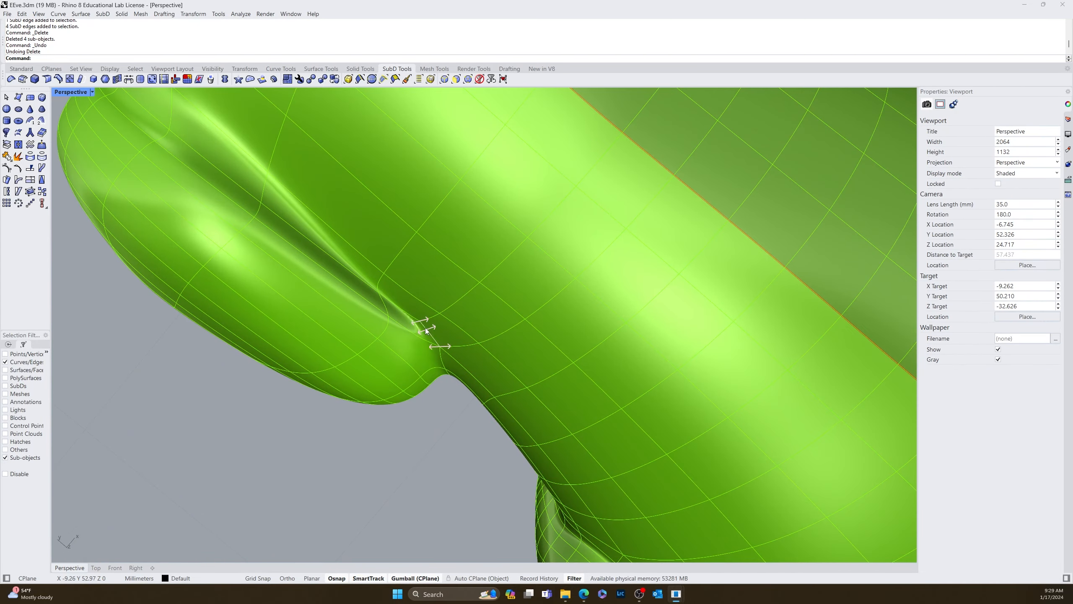
pyautogui.click(425, 329)
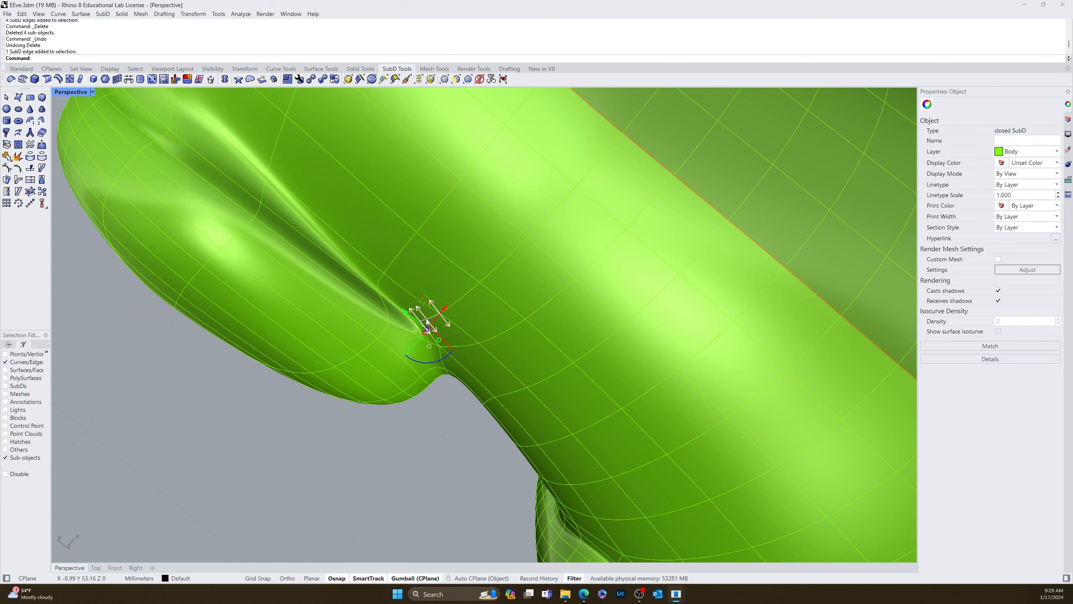
pyautogui.click(427, 320)
pyautogui.press('Delete')
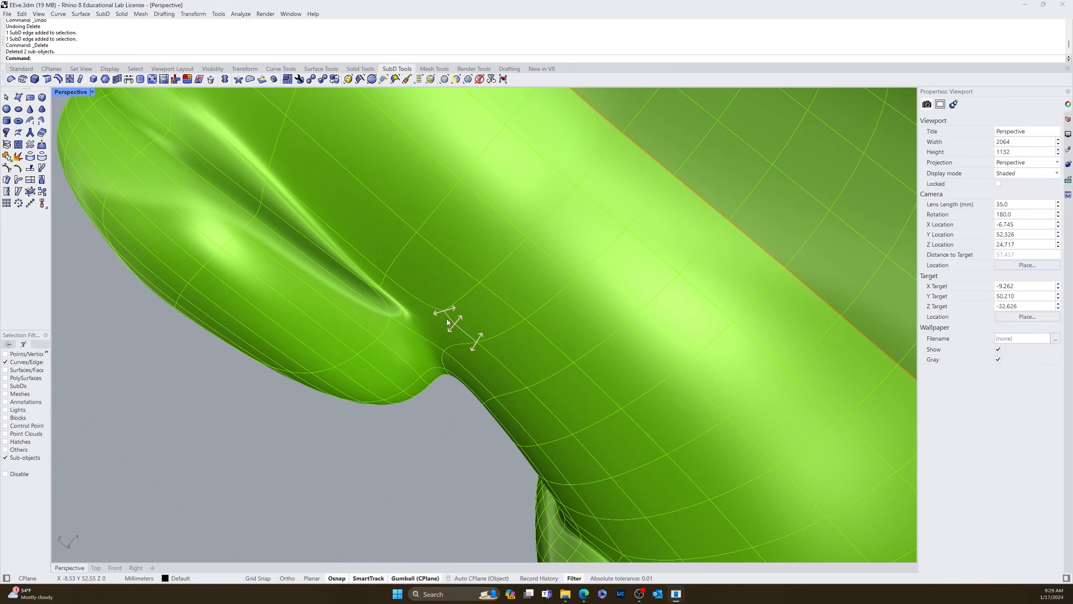
pyautogui.doubleClick(454, 301)
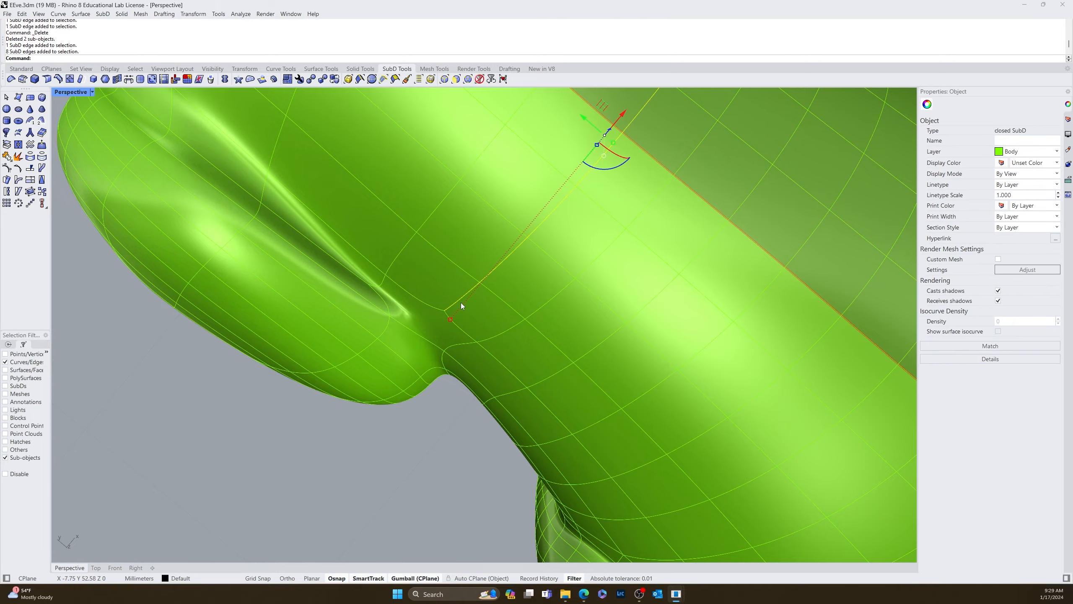
pyautogui.press('Delete')
# Step: Try deleting a short edge at the front tip of the hind leg crease, and undo the deletion
pyautogui.scroll(-6, 459, 304)
pyautogui.moveTo(463, 319); pyautogui.dragTo(595, 358, button='right')
pyautogui.scroll(6, 517, 350)
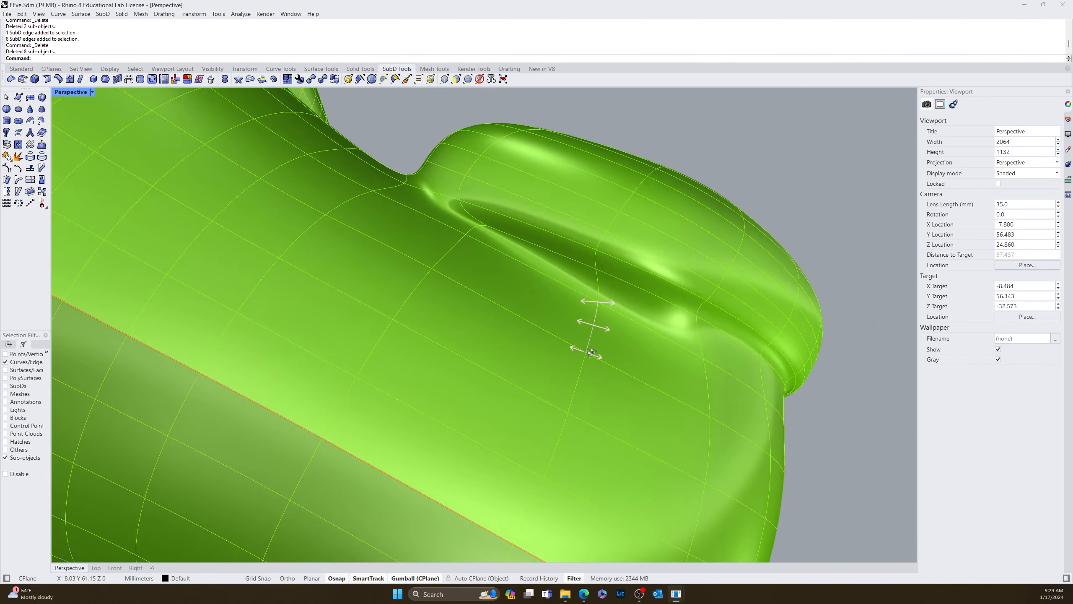
pyautogui.moveTo(518, 350); pyautogui.dragTo(538, 282, button='right')
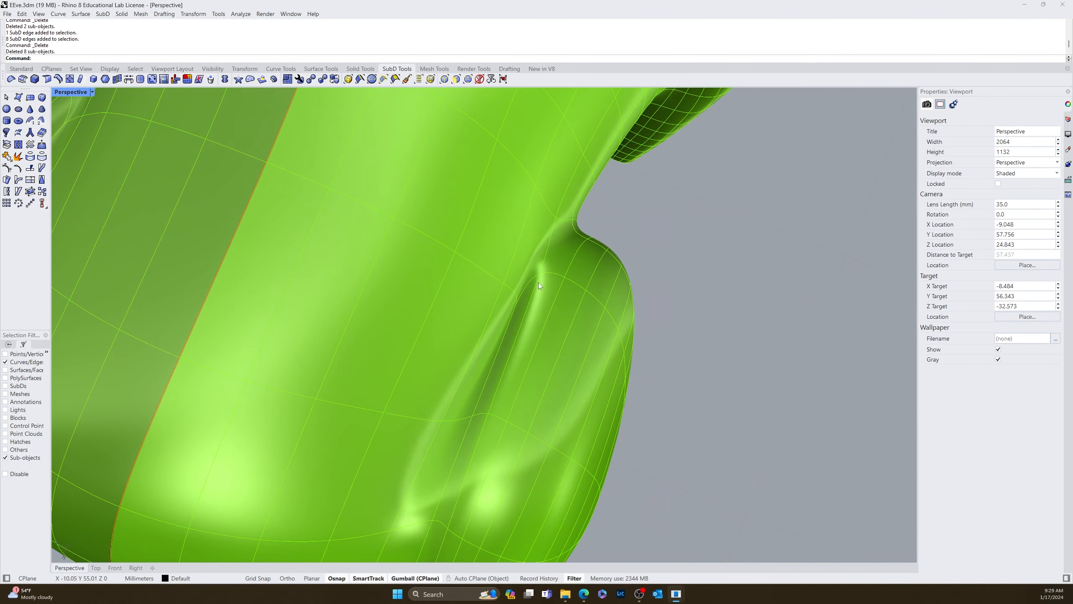
pyautogui.click(530, 284)
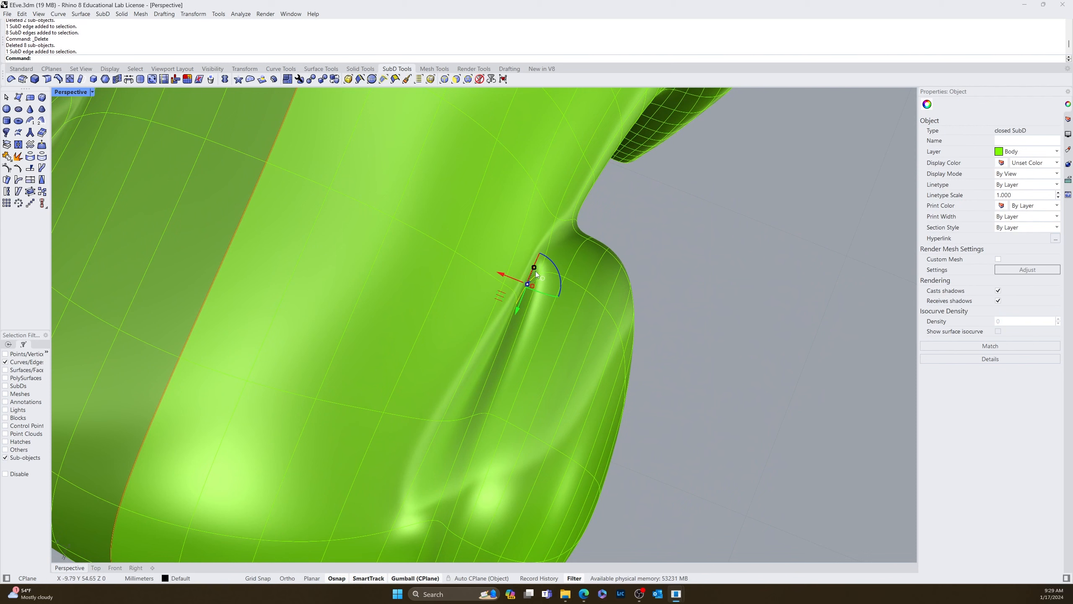
pyautogui.click(552, 236)
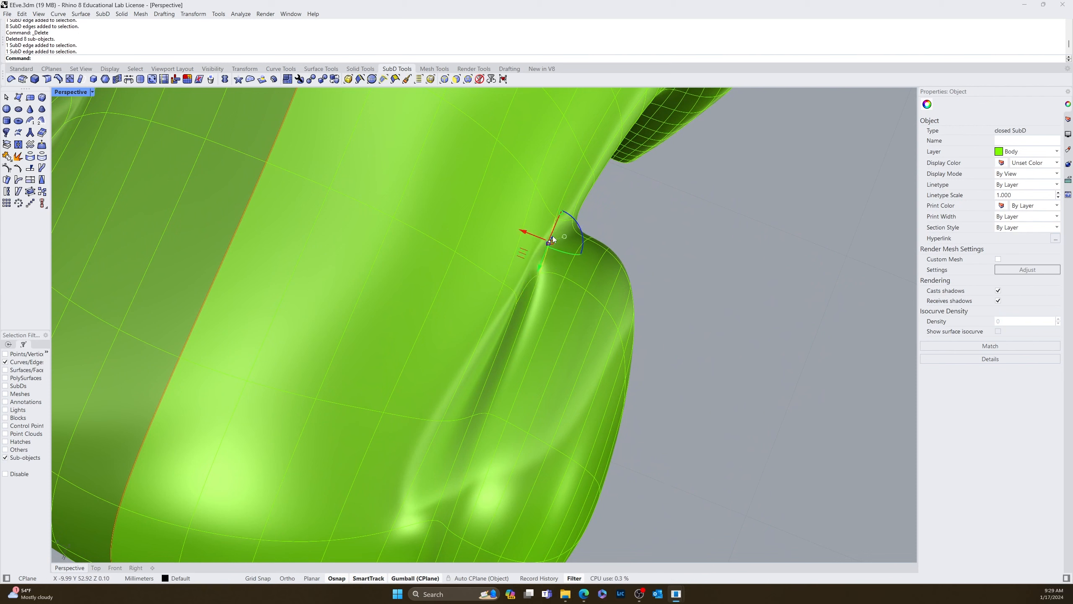
pyautogui.press('Delete')
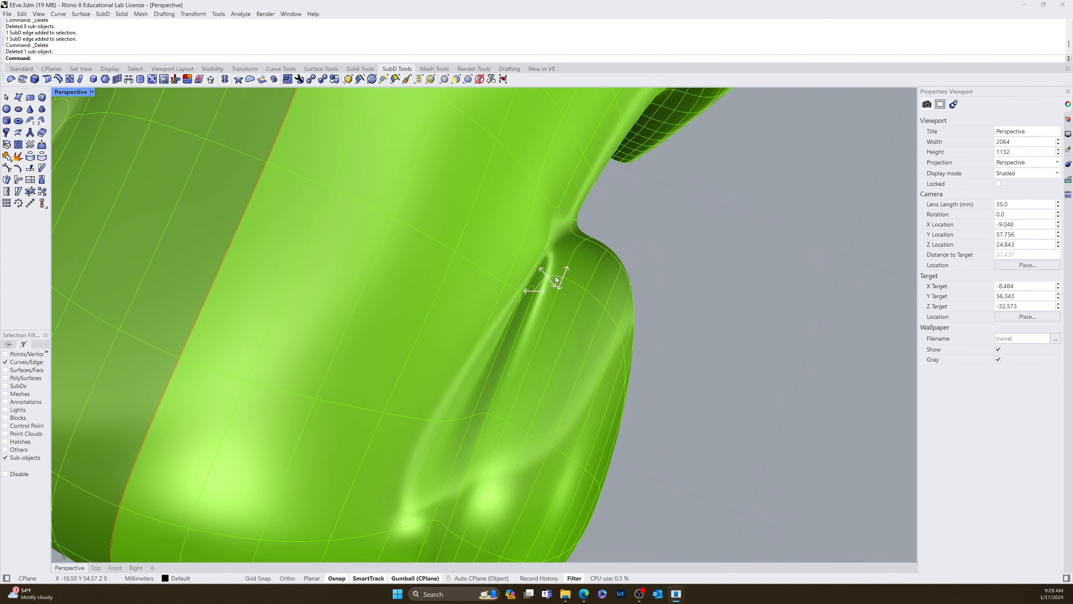
pyautogui.hotkey('ctrl', 'z')
# Step: Examine the torso and the joints of the front and hind legs from several sides
pyautogui.moveTo(579, 297); pyautogui.dragTo(508, 234, button='right')
pyautogui.scroll(-5, 514, 292)
pyautogui.scroll(6, 513, 220)
pyautogui.scroll(-7, 495, 257)
pyautogui.scroll(6, 507, 233)
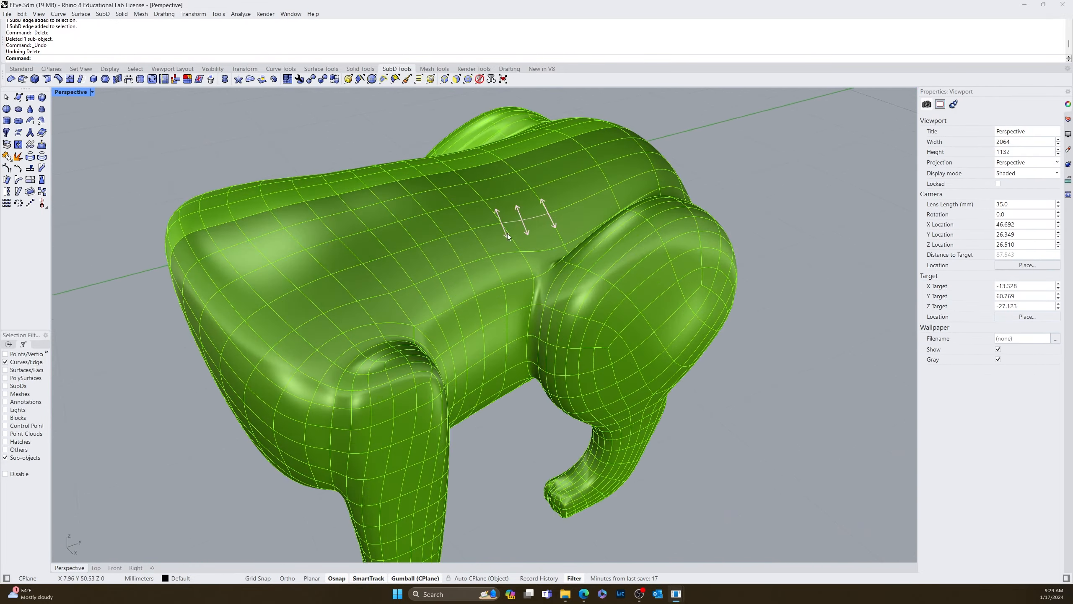
pyautogui.scroll(4, 577, 273)
pyautogui.scroll(-9, 577, 273)
pyautogui.moveTo(676, 339); pyautogui.dragTo(689, 300, button='right')
pyautogui.moveTo(429, 326); pyautogui.dragTo(491, 303, button='right')
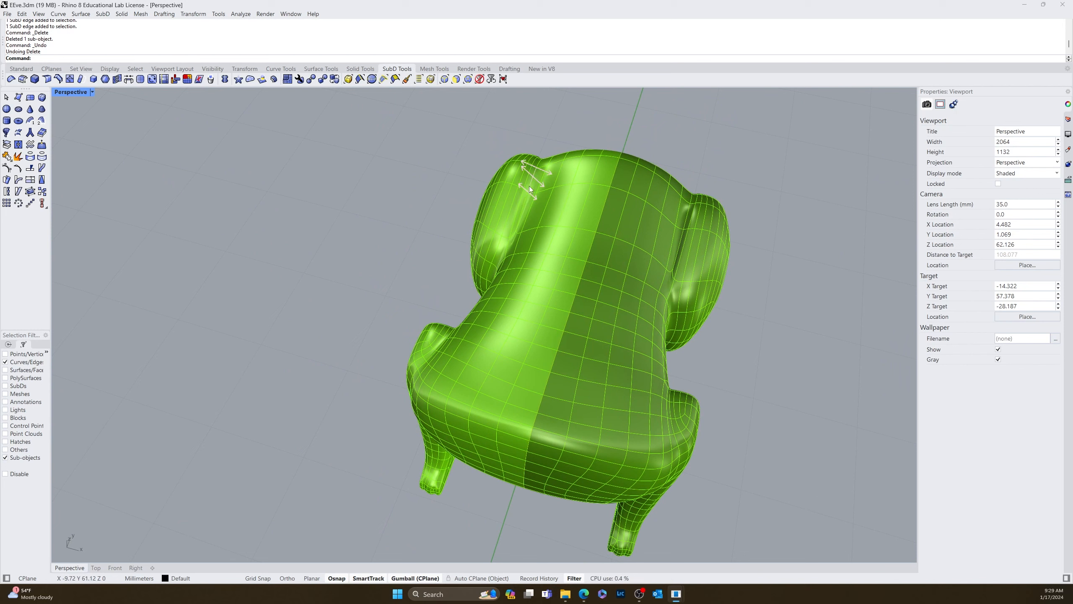
# Step: Delete the long edge loop along the torso beside the hind leg and a further lengthwise loop picked on the opposite half
pyautogui.doubleClick(532, 208)
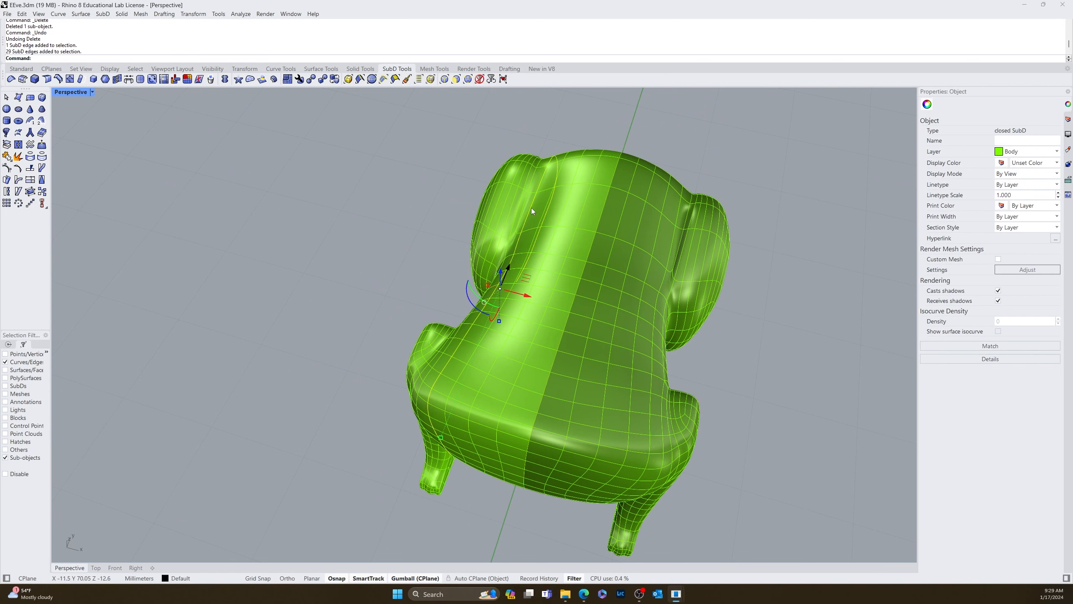
pyautogui.press('Delete')
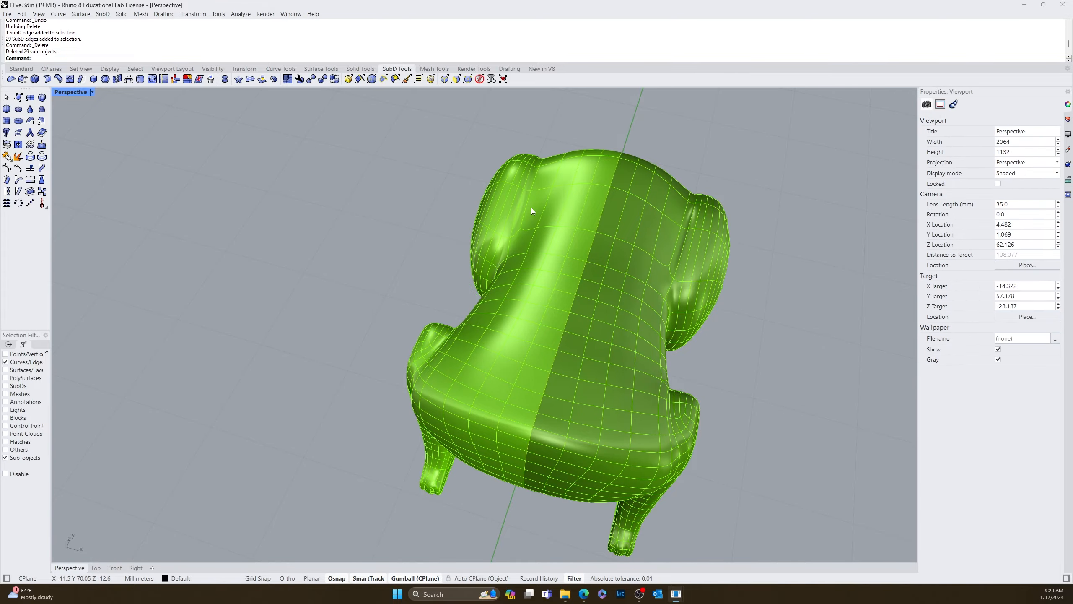
pyautogui.moveTo(532, 208); pyautogui.dragTo(638, 220, button='right')
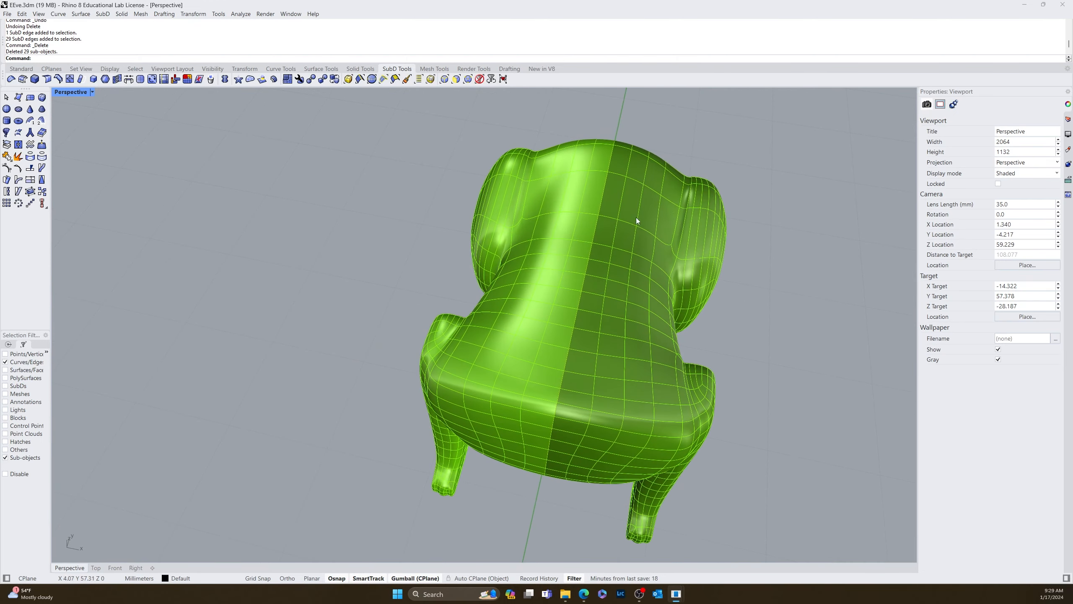
pyautogui.doubleClick(677, 224)
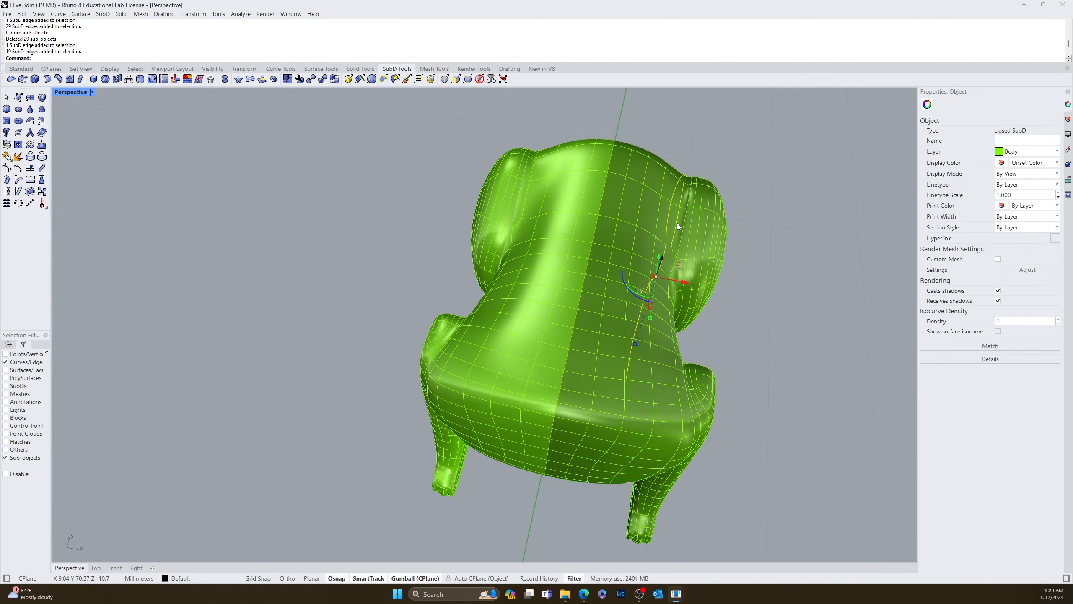
pyautogui.press('Delete')
pyautogui.moveTo(532, 215); pyautogui.dragTo(369, 221, button='right')
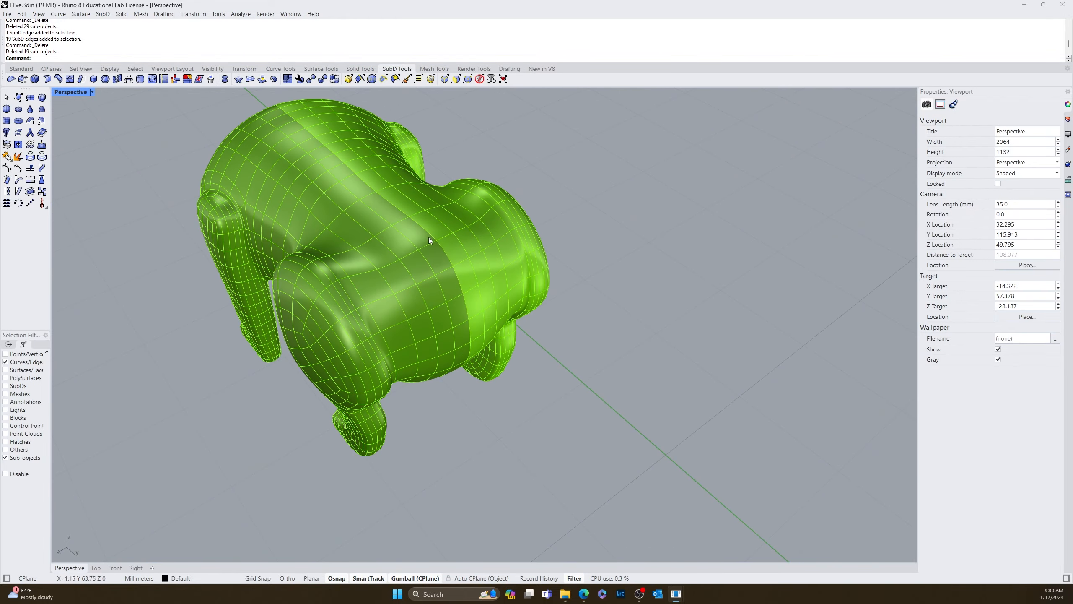
pyautogui.doubleClick(440, 240)
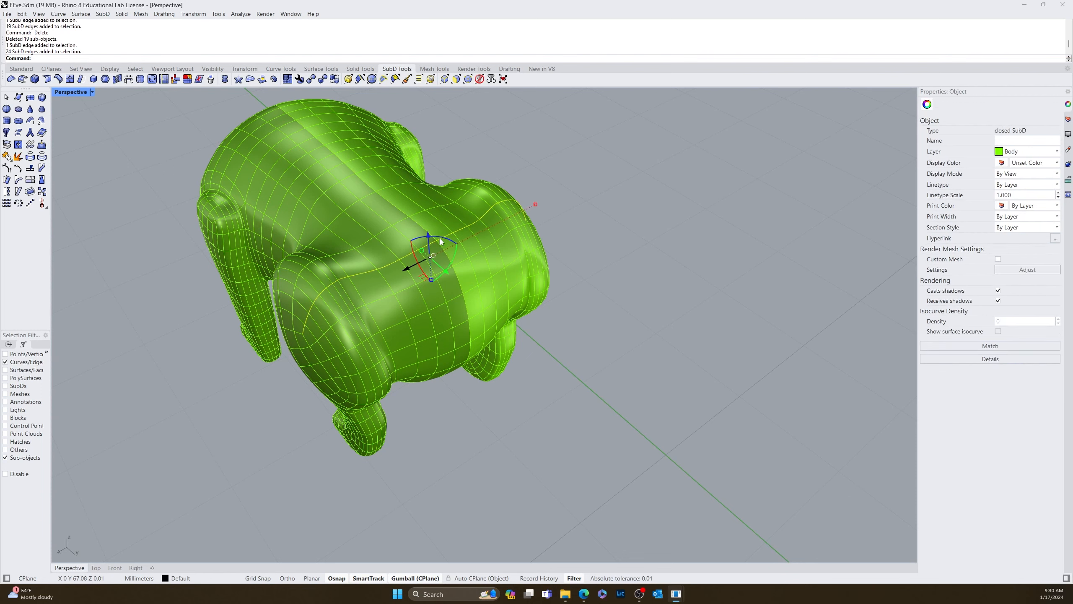
pyautogui.moveTo(440, 240); pyautogui.dragTo(418, 257, button='right')
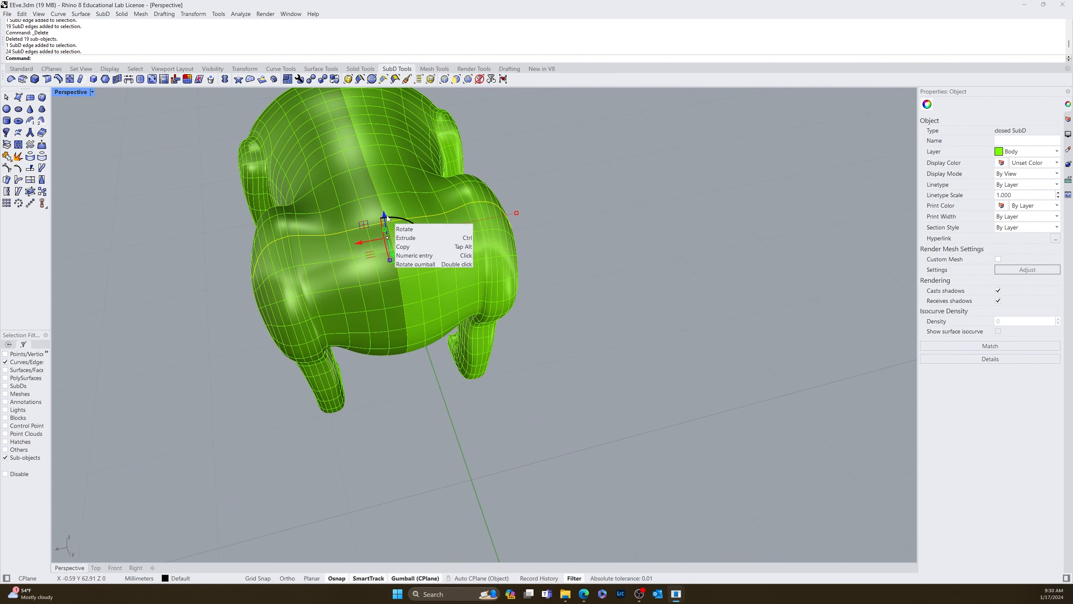
pyautogui.moveTo(389, 219); pyautogui.dragTo(386, 221)
pyautogui.moveTo(431, 237); pyautogui.dragTo(669, 249, button='right')
pyautogui.press('Escape')
# Step: Examine the body's smoothness from several sides in Rendered display mode, and return the viewport to Shaded mode
pyautogui.click(92, 92)
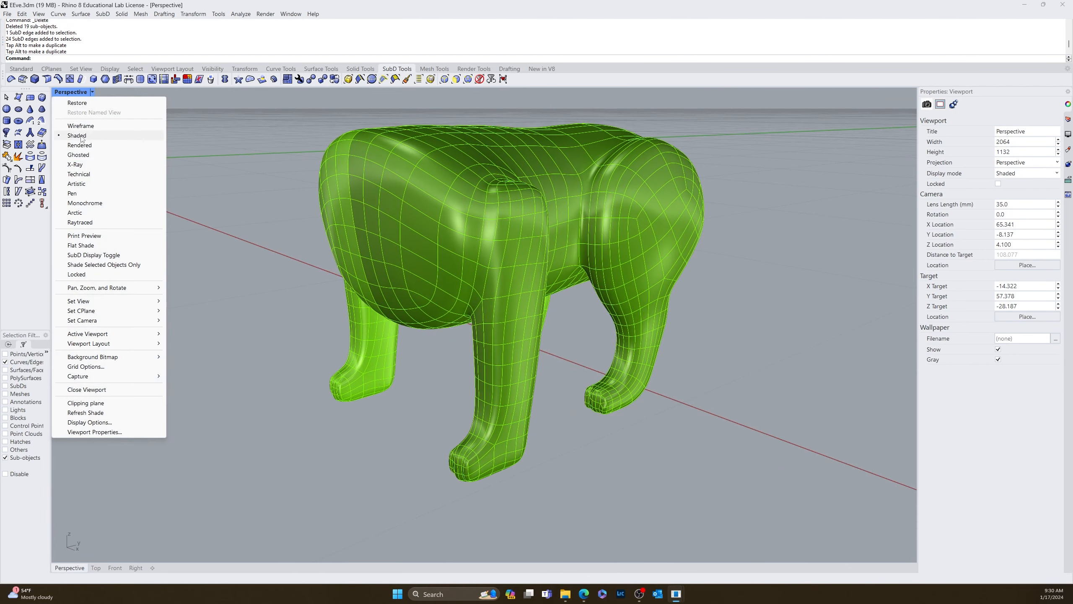
pyautogui.click(85, 145)
pyautogui.moveTo(195, 212); pyautogui.dragTo(229, 217, button='right')
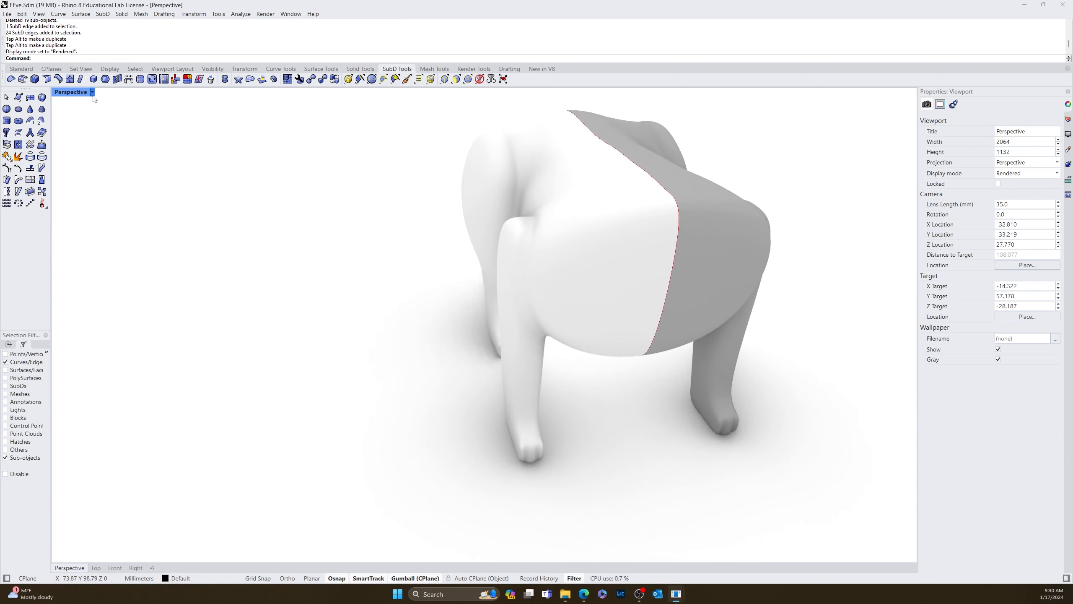
pyautogui.moveTo(163, 145); pyautogui.dragTo(253, 237, button='right')
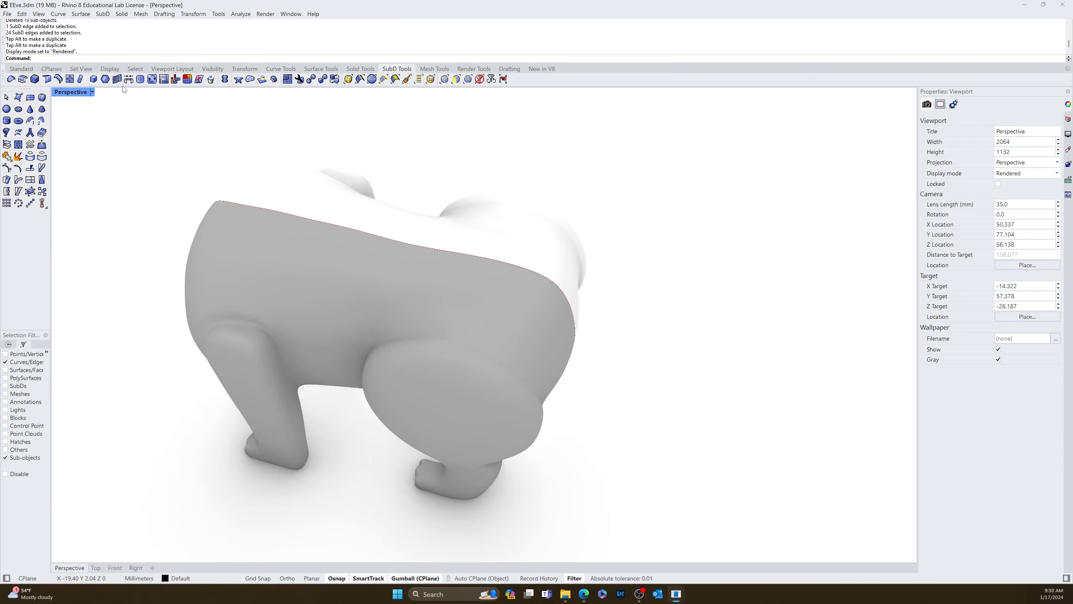
pyautogui.click(93, 93)
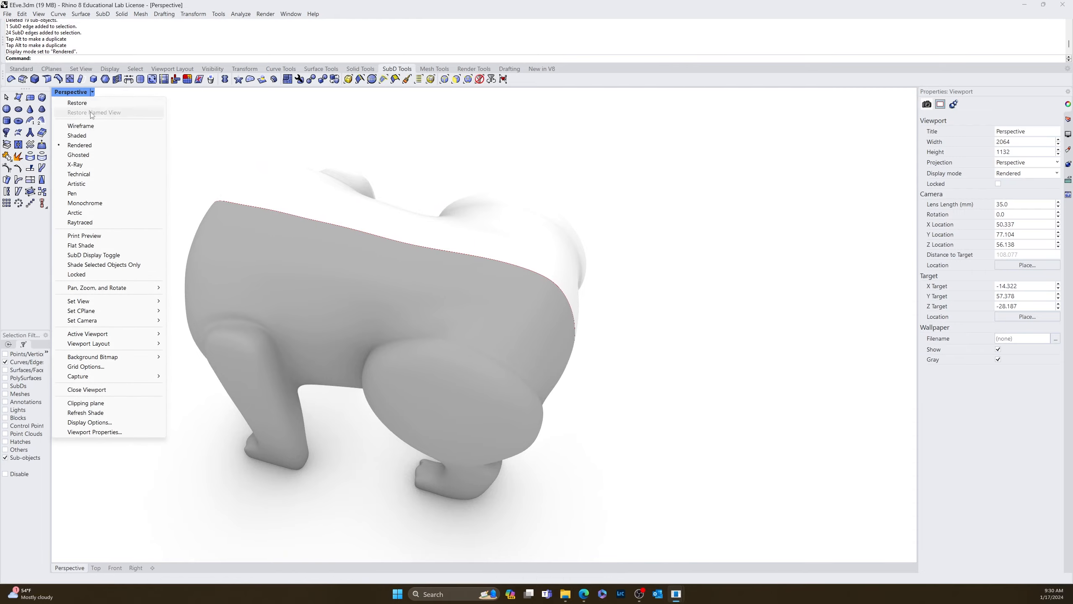
pyautogui.click(85, 137)
# Step: Remove the SubD symmetry from the Eevee body and check the leg joints
pyautogui.moveTo(124, 169); pyautogui.dragTo(155, 64, button='right')
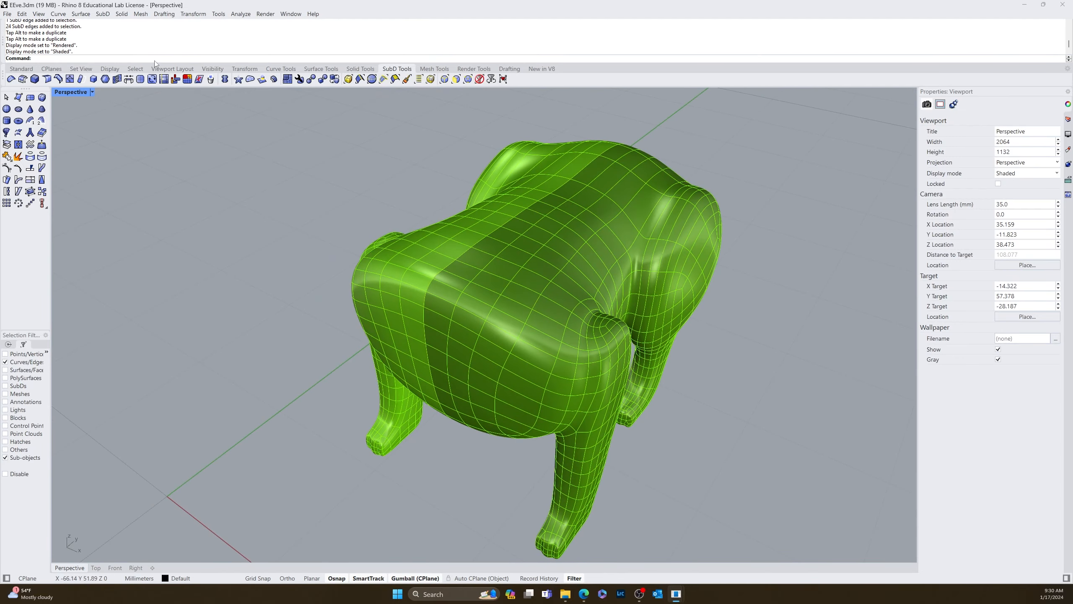
pyautogui.click(225, 80)
pyautogui.click(441, 255)
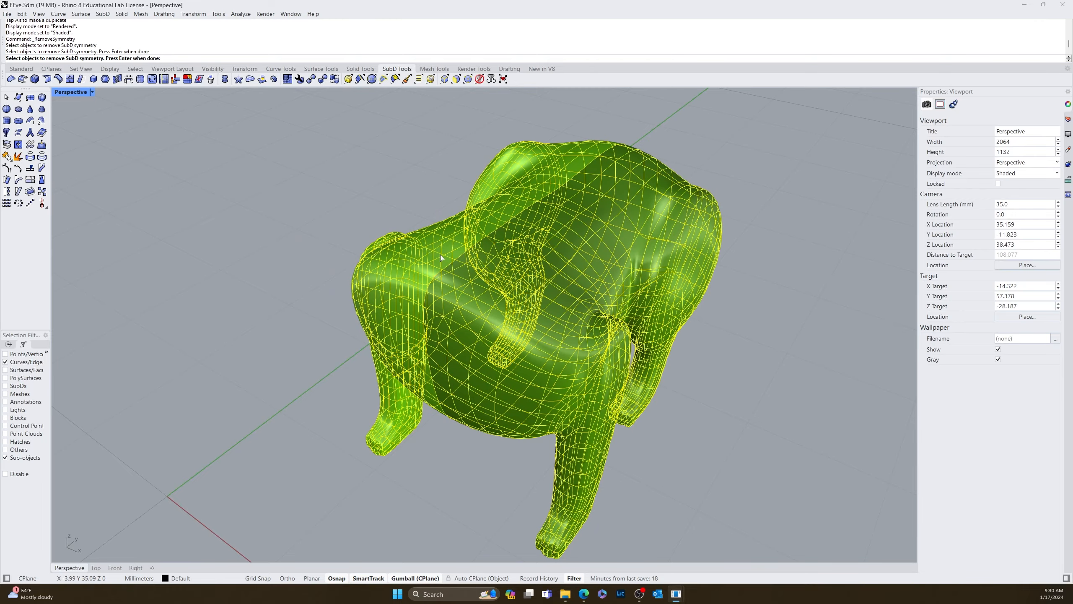
pyautogui.press('Return')
pyautogui.moveTo(290, 242); pyautogui.dragTo(535, 323, button='right')
pyautogui.scroll(5, 486, 296)
pyautogui.scroll(-8, 462, 300)
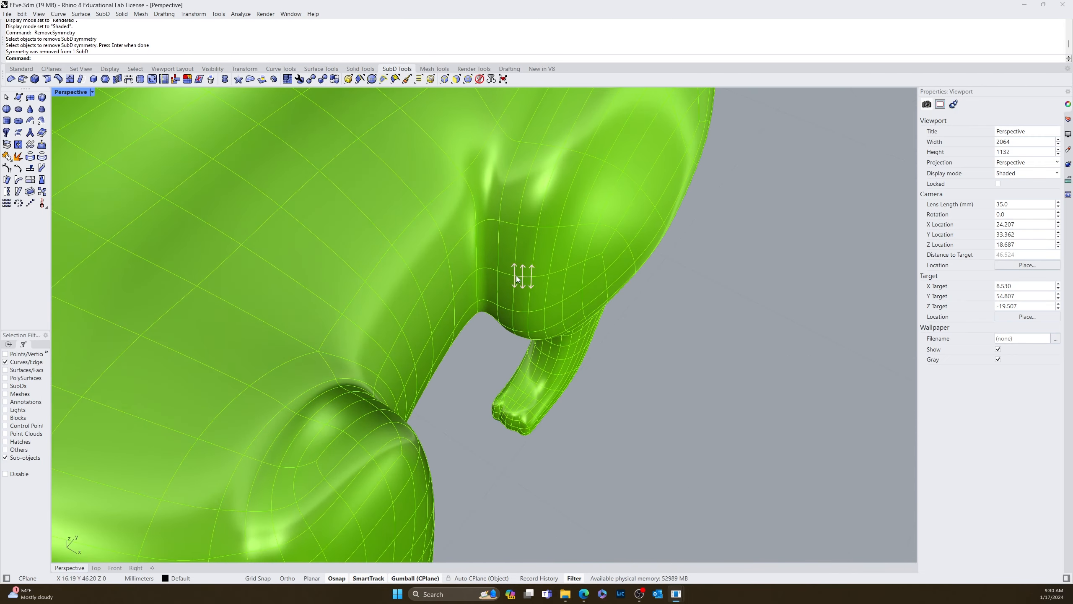
# Step: Clear the selection filter and QuadRemesh the whole body with a target quad count of 1000, adaptive size 50% and conversion to SubD
pyautogui.moveTo(523, 275); pyautogui.dragTo(426, 299, button='right')
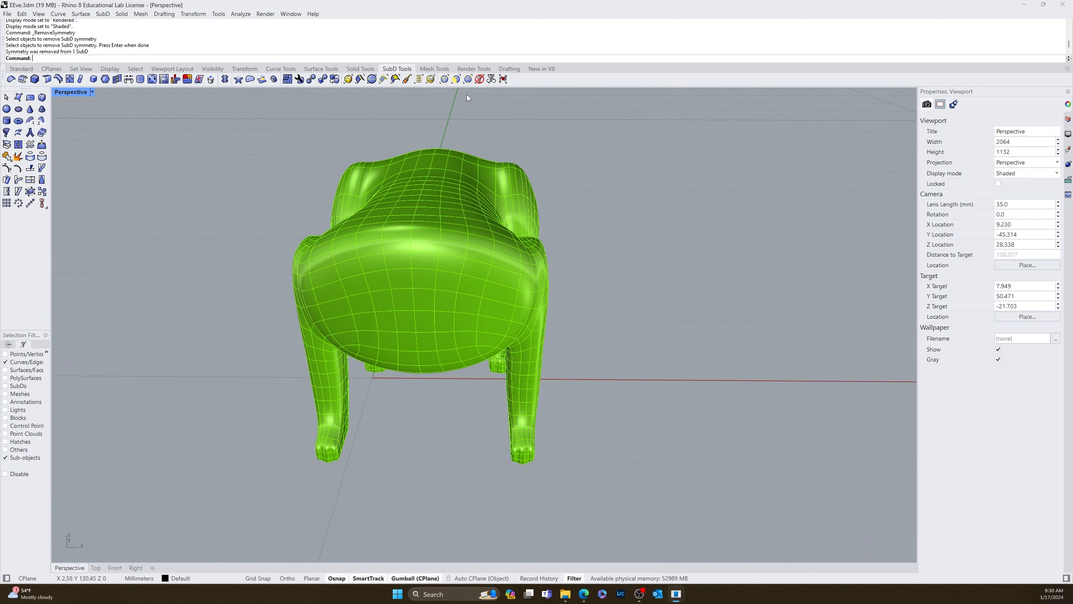
pyautogui.click(480, 81)
pyautogui.moveTo(611, 188); pyautogui.dragTo(577, 184, button='right')
pyautogui.click(447, 218)
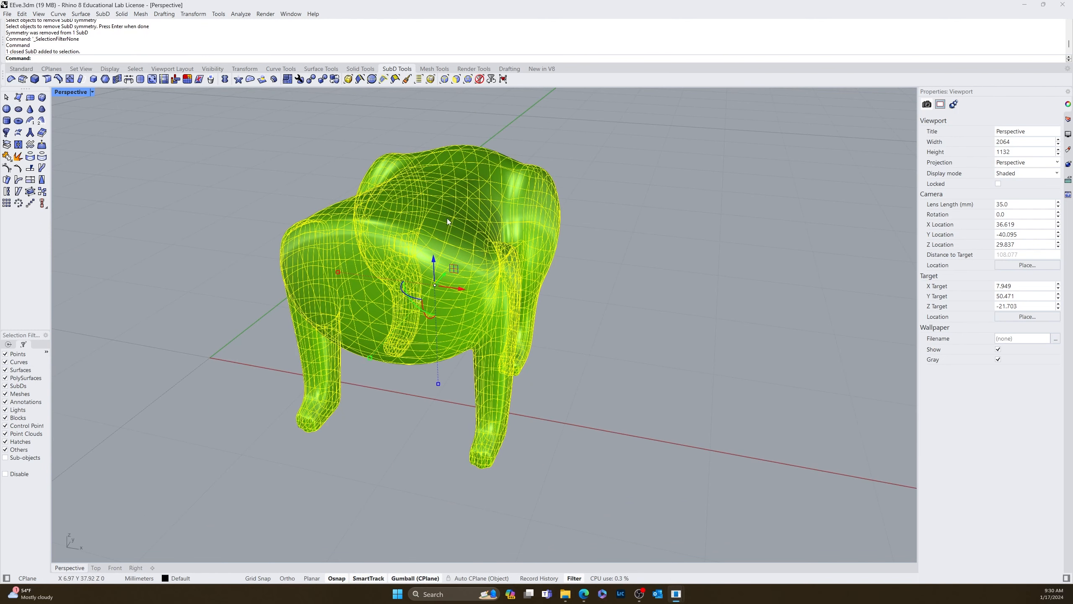
pyautogui.press('Return')
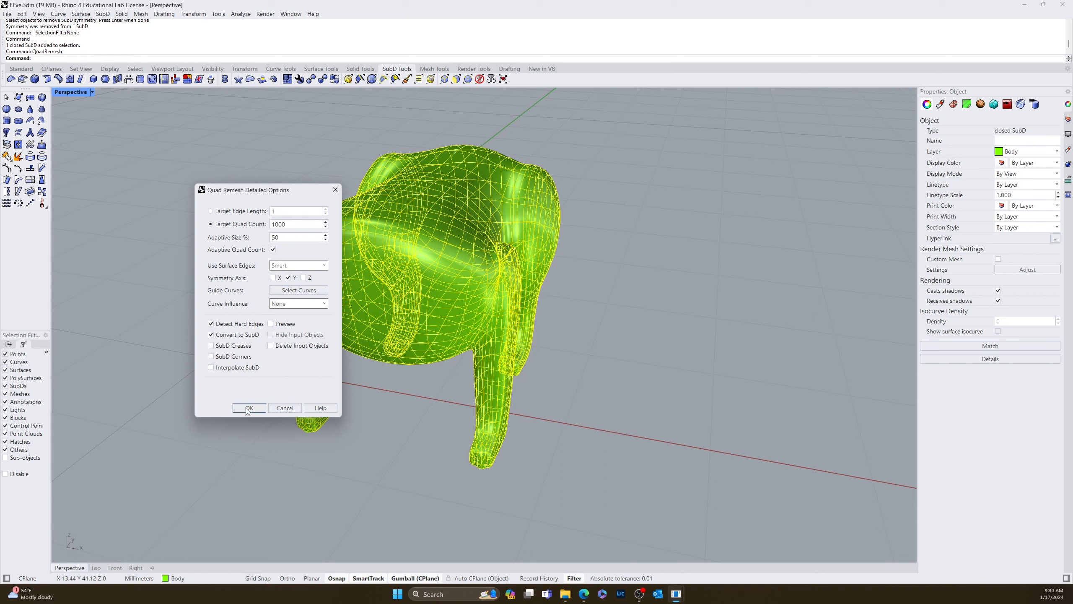
pyautogui.click(248, 408)
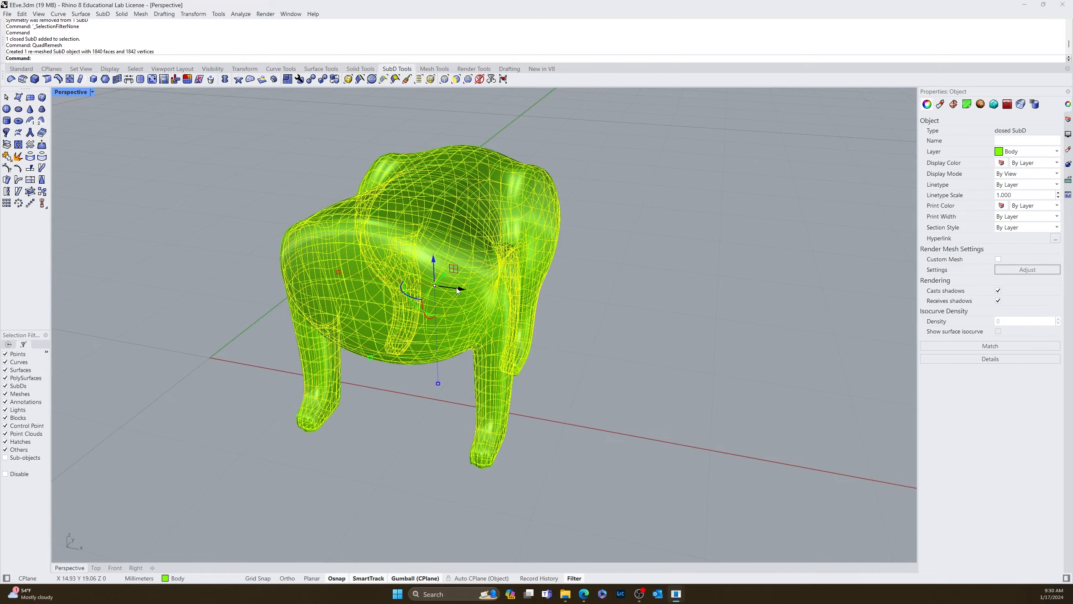
# Step: Move the selected body sideways along the X axis so the original and remeshed versions stand side by side for comparison
pyautogui.moveTo(457, 291); pyautogui.dragTo(749, 336)
pyautogui.click(391, 455)
pyautogui.moveTo(529, 434); pyautogui.dragTo(453, 243, button='right')
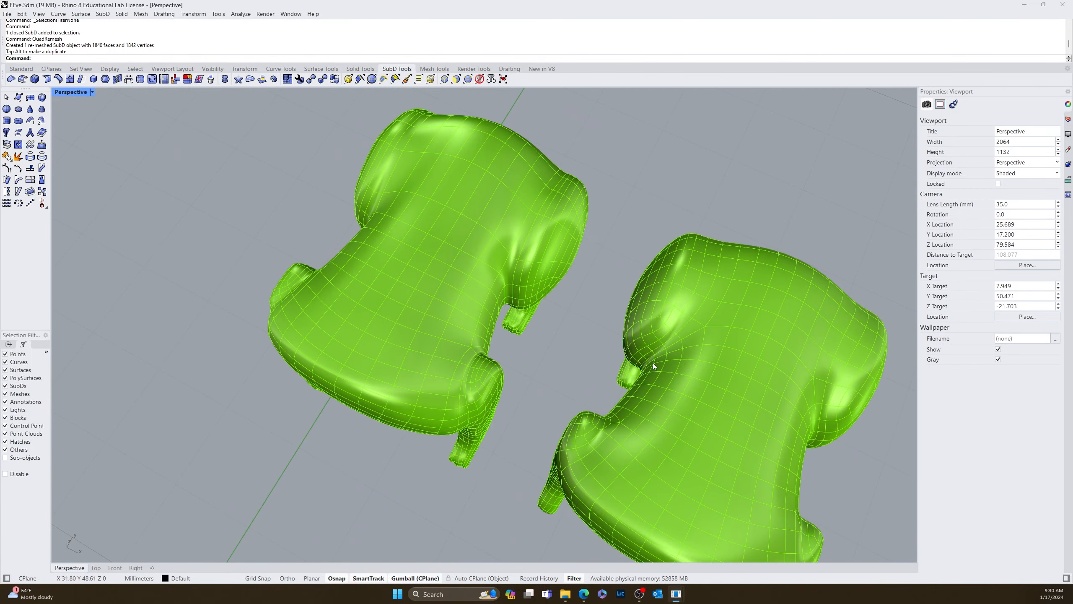
# Step: Undo the sideways move of the body and delete the original SubD overlapping the remeshed one
pyautogui.hotkey('ctrl', 'z')
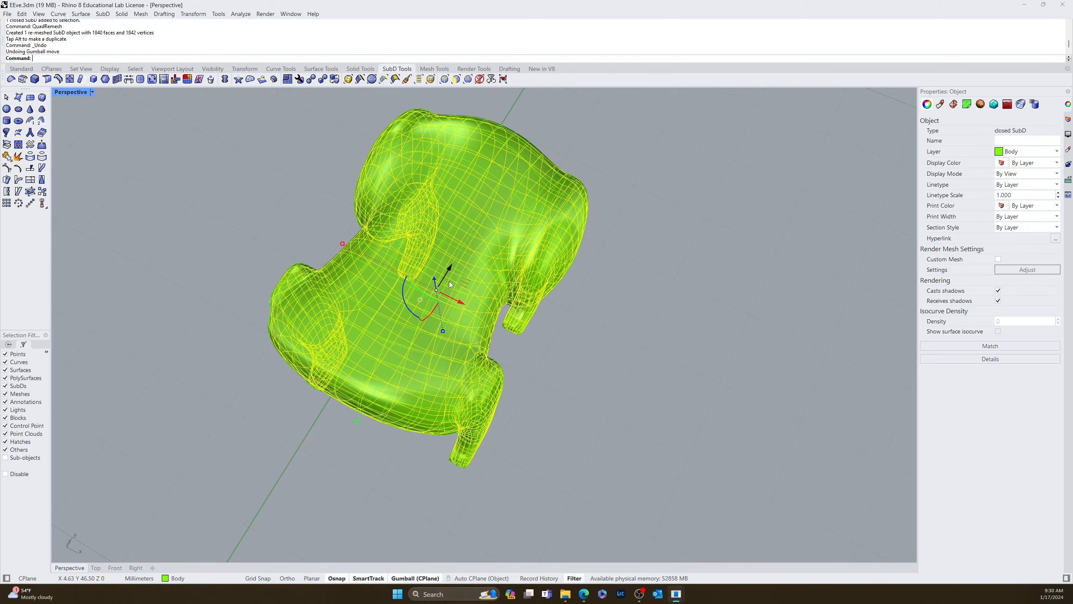
pyautogui.press('Escape')
pyautogui.click(426, 429)
pyautogui.moveTo(332, 432); pyautogui.dragTo(351, 362, button='right')
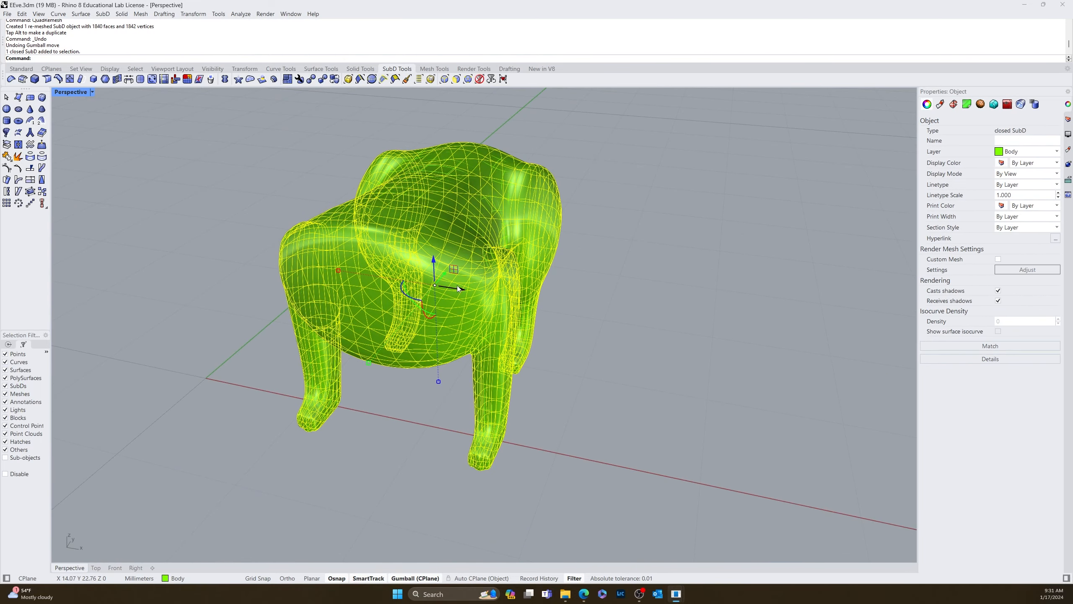
pyautogui.press('Escape')
pyautogui.click(451, 302)
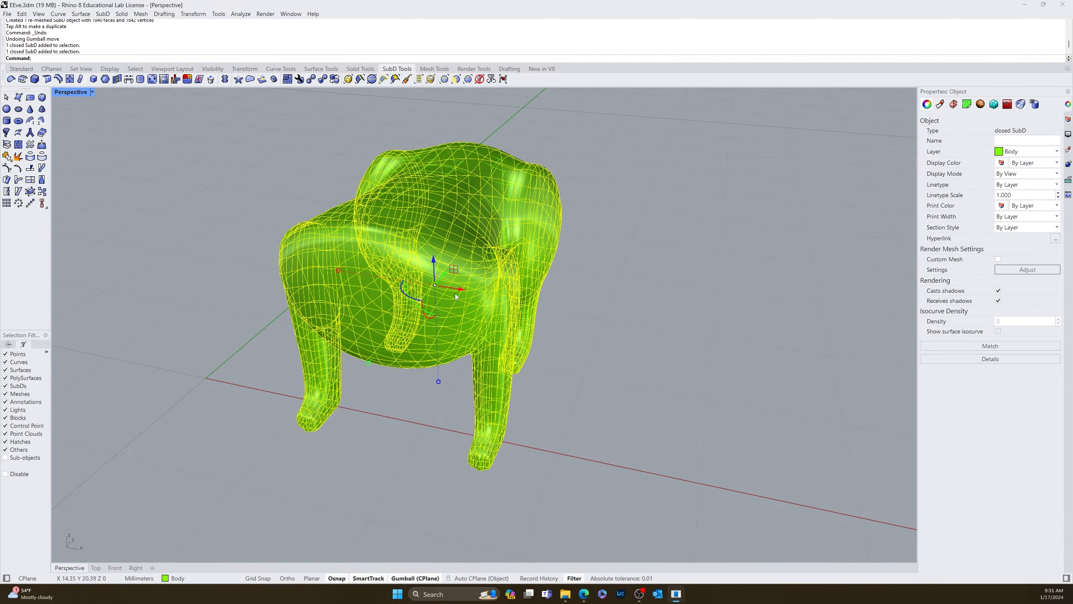
pyautogui.moveTo(451, 302); pyautogui.dragTo(505, 270, button='right')
pyautogui.scroll(5, 505, 270)
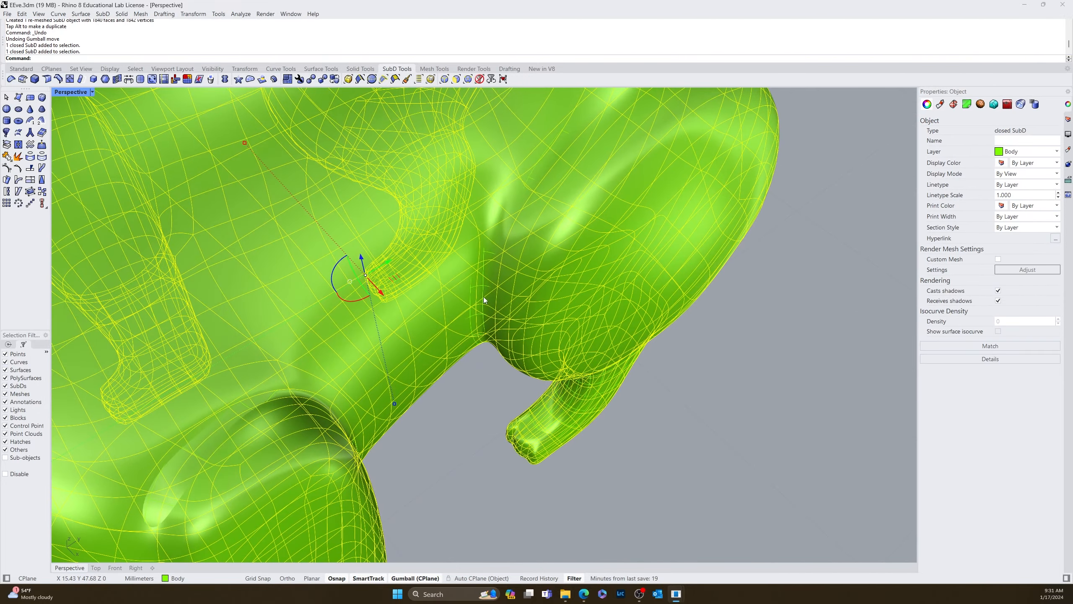
pyautogui.press('Delete')
# Step: Examine the remeshed body's edge flow from the front, the back, underneath and close up at the feet
pyautogui.scroll(-10, 491, 311)
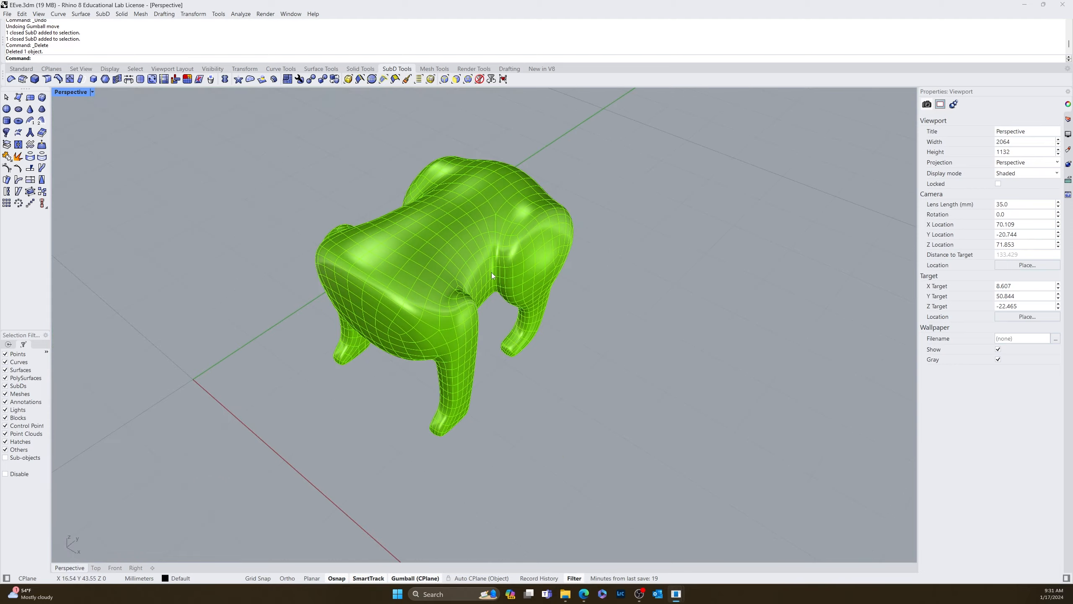
pyautogui.moveTo(491, 311); pyautogui.dragTo(519, 247, button='right')
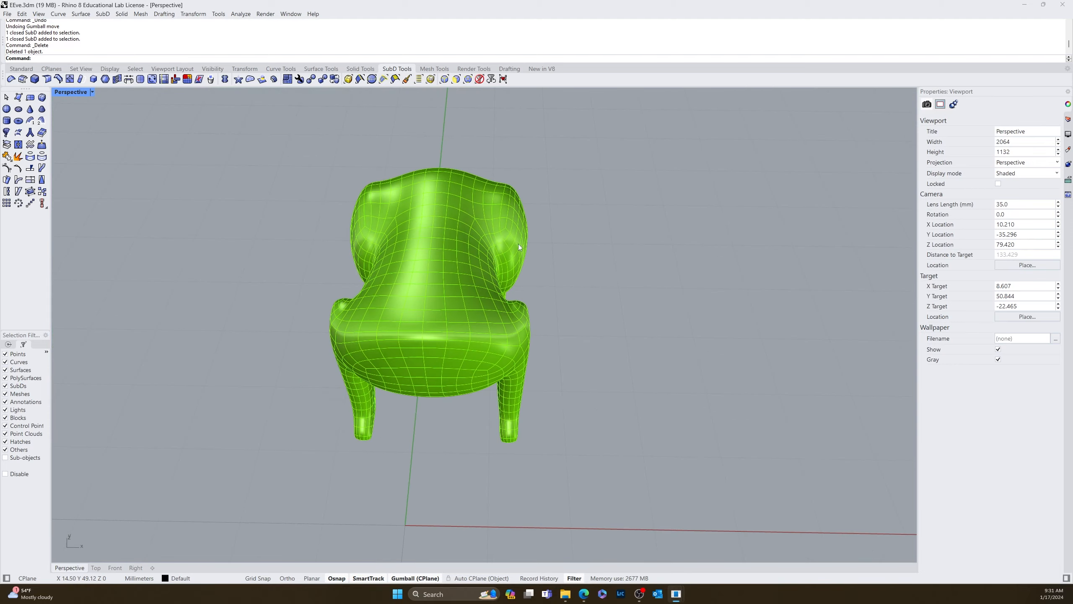
pyautogui.scroll(8, 519, 244)
pyautogui.scroll(-6, 424, 251)
pyautogui.moveTo(408, 278); pyautogui.dragTo(414, 328, button='right')
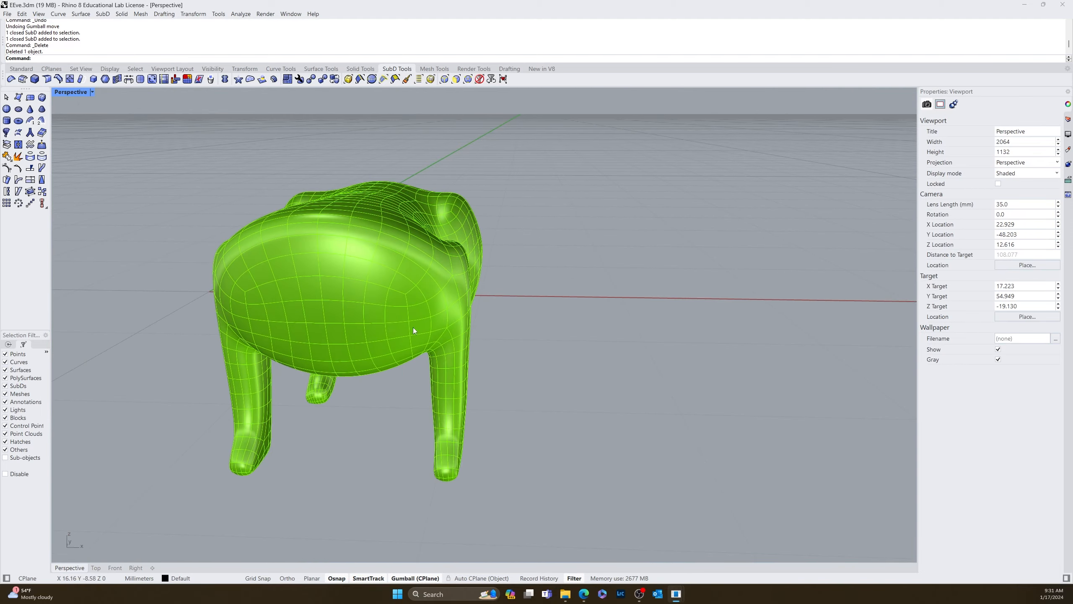
pyautogui.moveTo(261, 386); pyautogui.dragTo(361, 275, button='right')
pyautogui.scroll(12, 360, 276)
pyautogui.moveTo(456, 350); pyautogui.dragTo(429, 275, button='right')
pyautogui.scroll(-10, 429, 275)
pyautogui.moveTo(531, 247); pyautogui.dragTo(407, 332, button='right')
pyautogui.moveTo(459, 318); pyautogui.dragTo(560, 415, button='right')
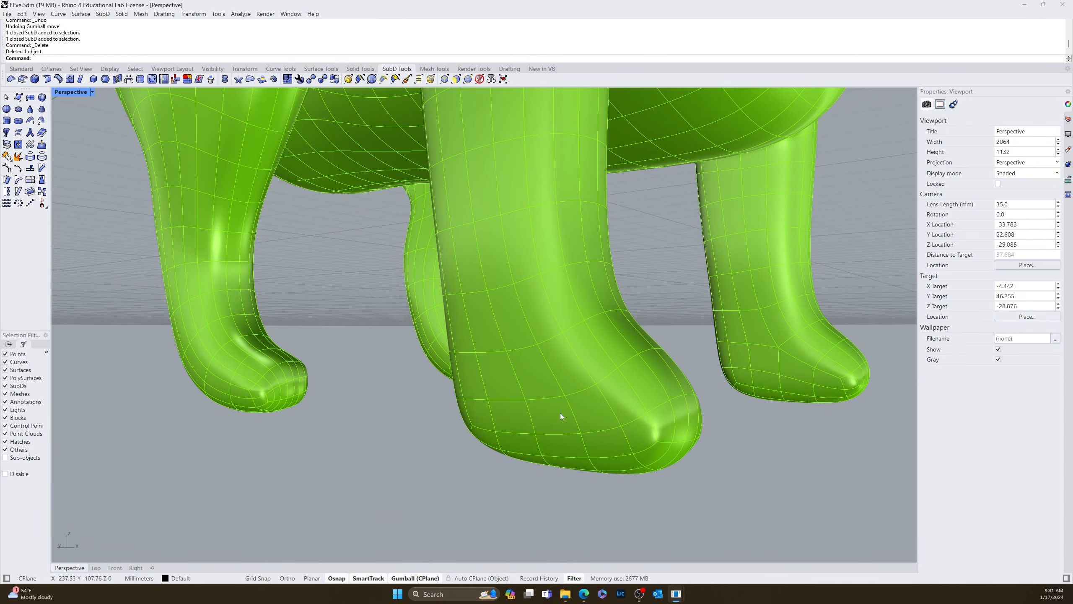
# Step: Undo the deletion of the original body and the QuadRemesh
pyautogui.scroll(-5, 412, 371)
pyautogui.hotkey('ctrl', 'z')
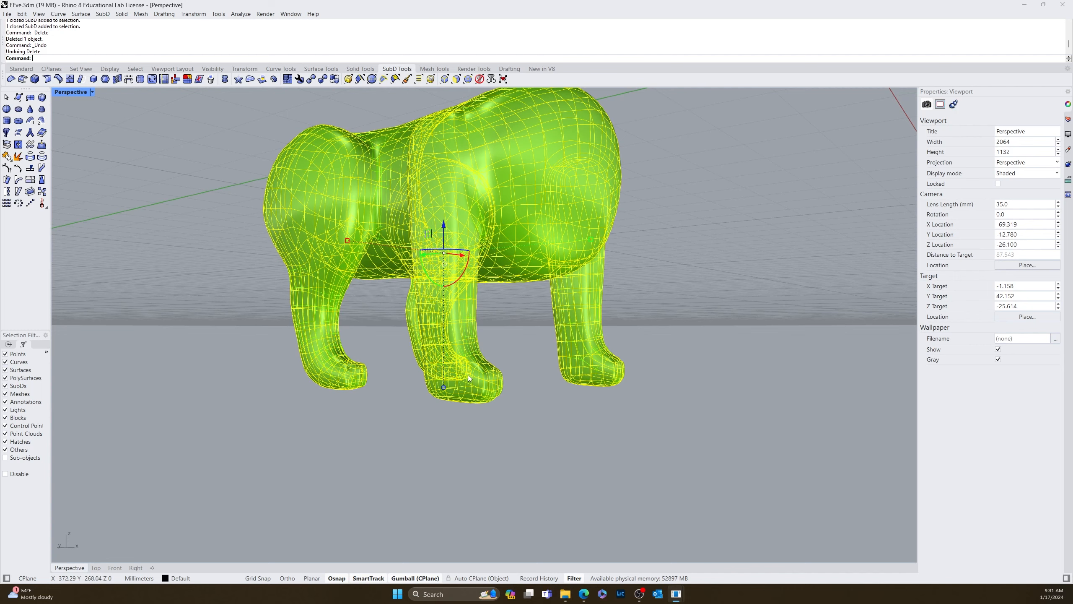
pyautogui.press('Escape')
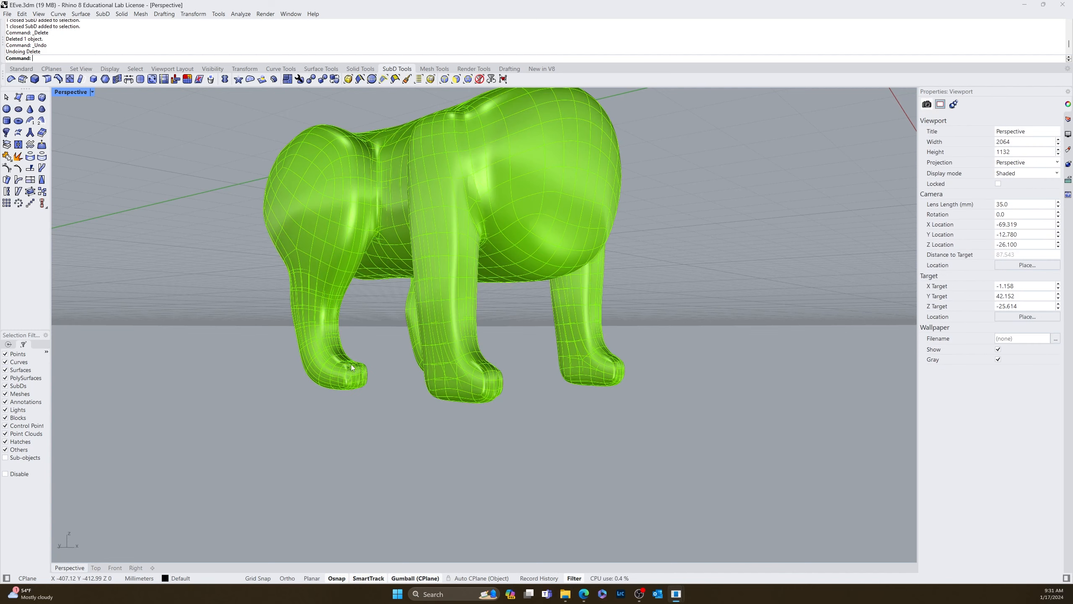
pyautogui.click(509, 260)
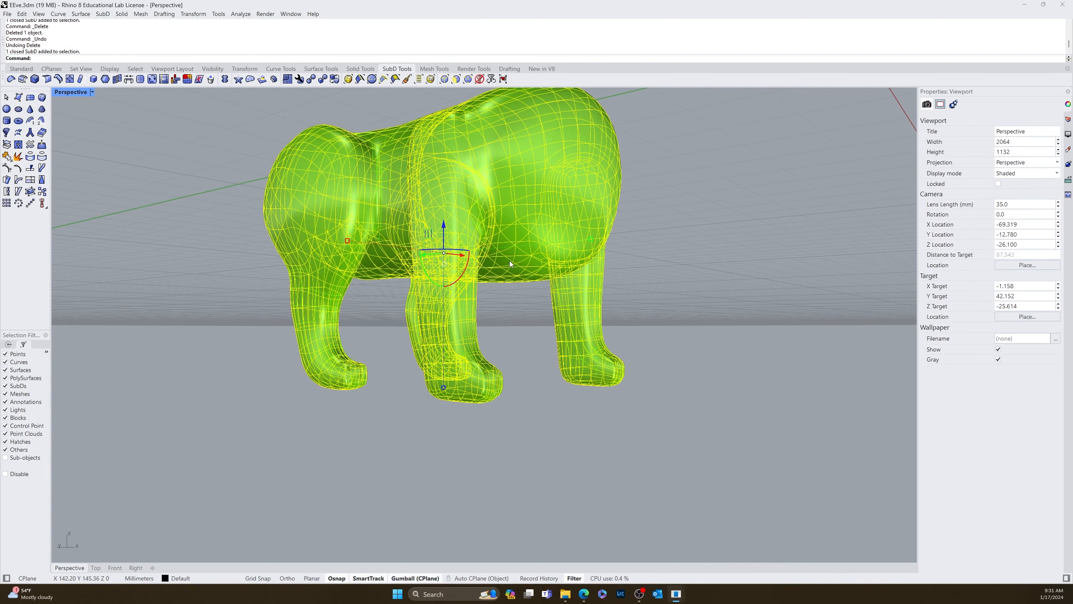
pyautogui.click(485, 336)
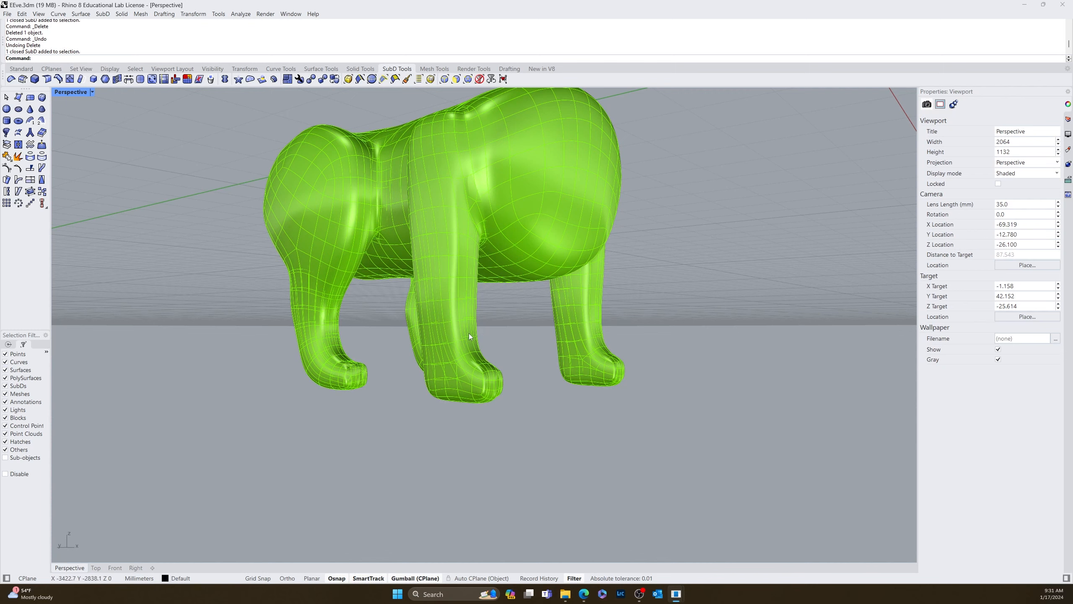
pyautogui.hotkey('ctrl', 'z')
pyautogui.moveTo(496, 391); pyautogui.dragTo(431, 409, button='right')
# Step: Delete the remaining body SubD, undo that deletion and inspect the front paw up close
pyautogui.click(391, 419)
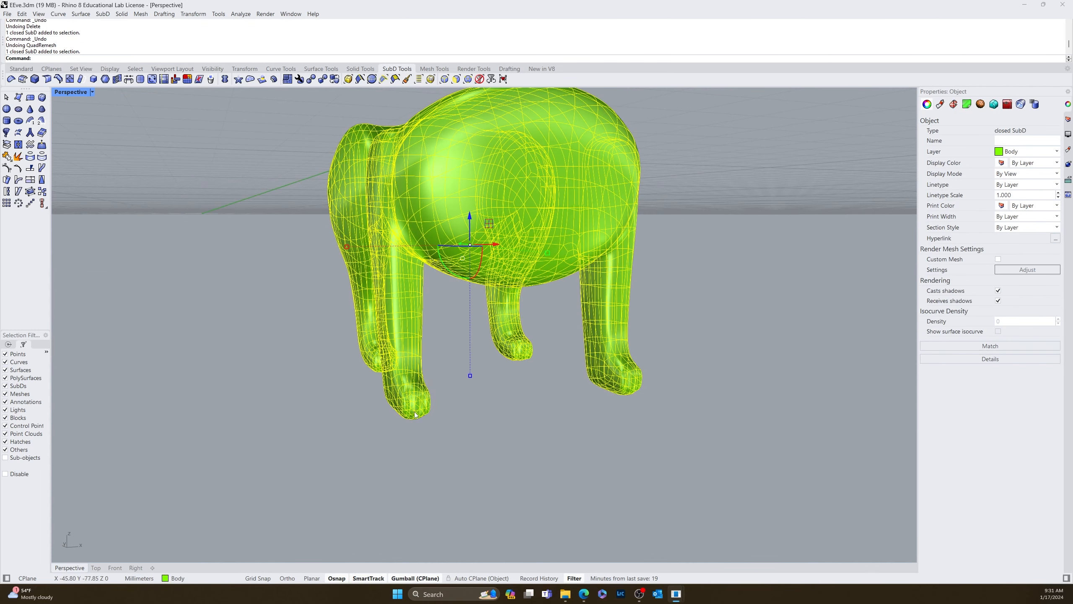
pyautogui.press('Delete')
pyautogui.hotkey('ctrl', 'z')
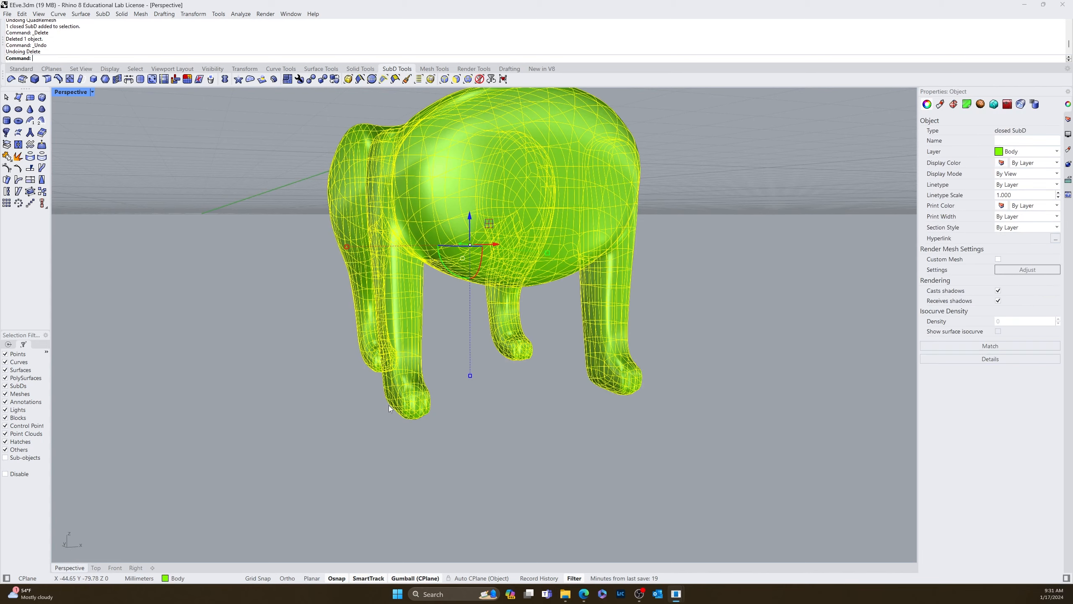
pyautogui.press('Escape')
pyautogui.scroll(5, 435, 389)
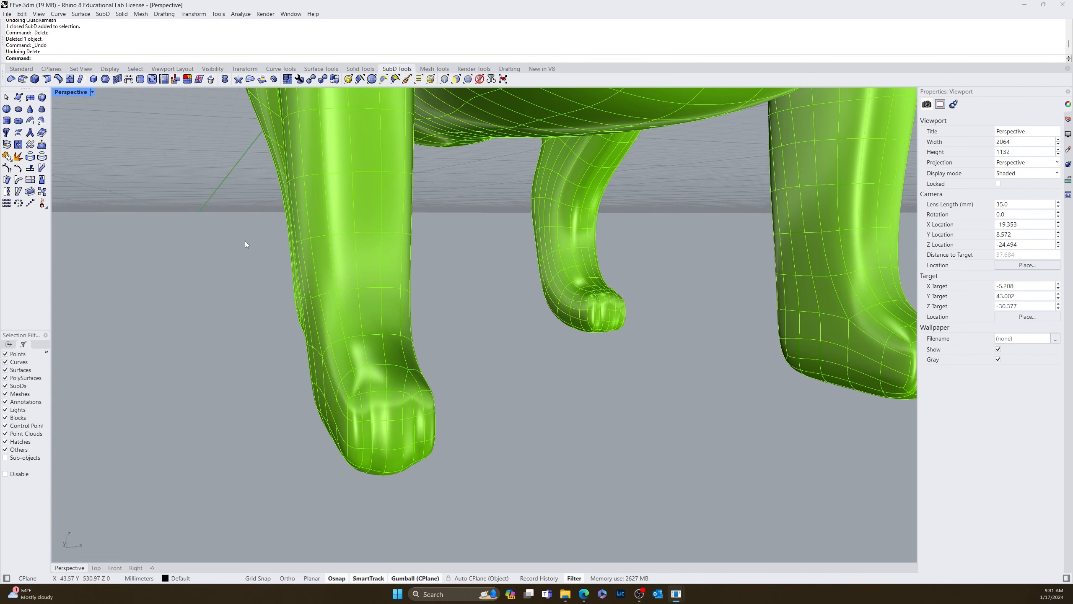
# Step: Redo the last body deletion and check the list for undoing multiple actions
pyautogui.click(30, 14)
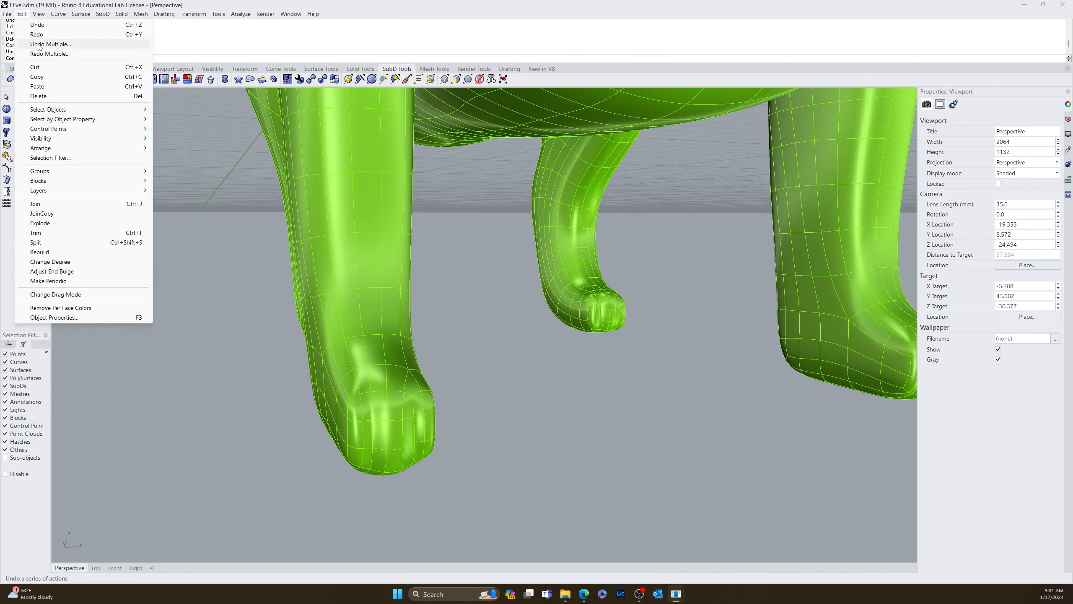
pyautogui.click(36, 35)
pyautogui.click(22, 13)
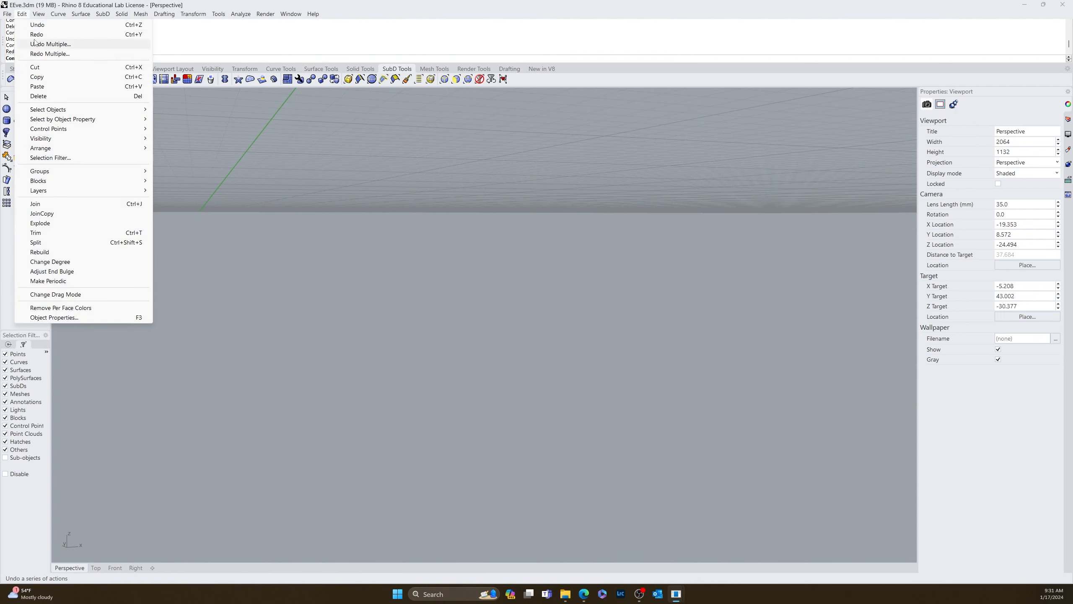
pyautogui.click(34, 43)
pyautogui.click(556, 341)
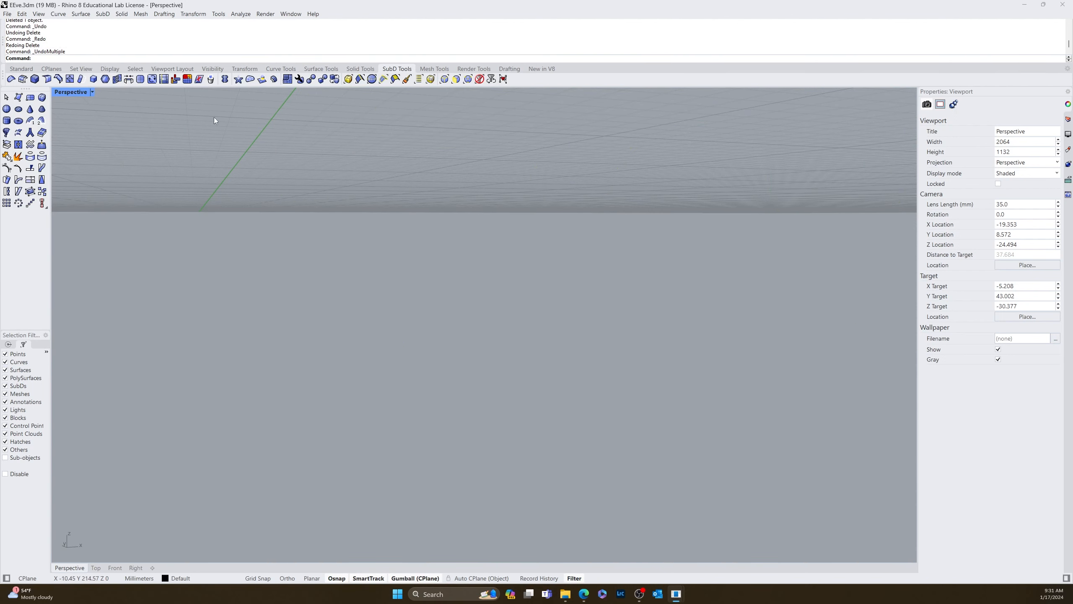
# Step: Try repeatedly to redo the undone actions to bring the remeshed body back
pyautogui.click(26, 14)
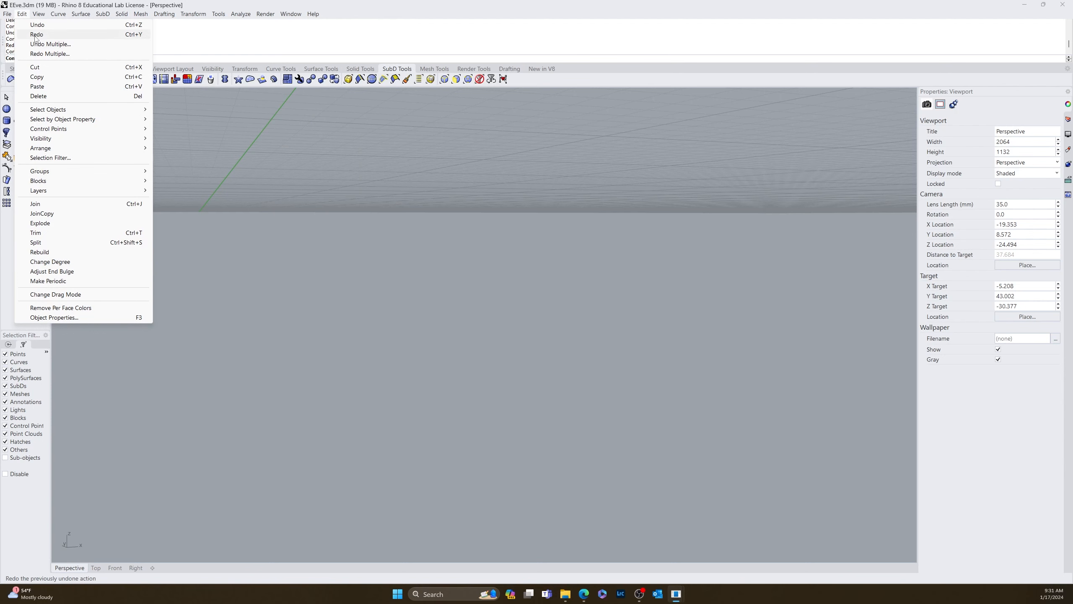
pyautogui.click(26, 34)
pyautogui.click(21, 13)
pyautogui.click(26, 34)
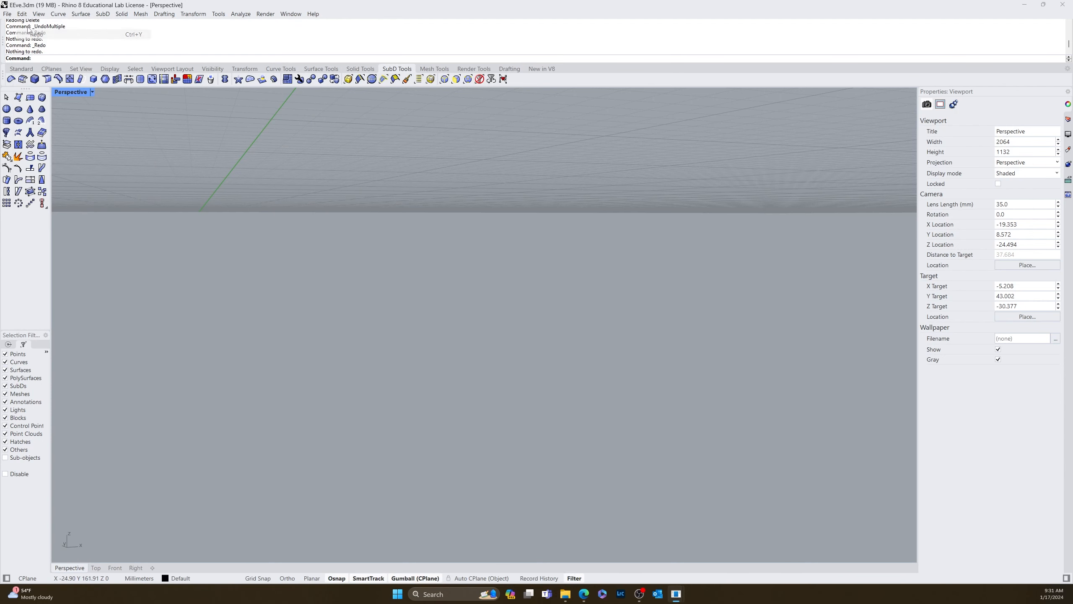
pyautogui.click(21, 14)
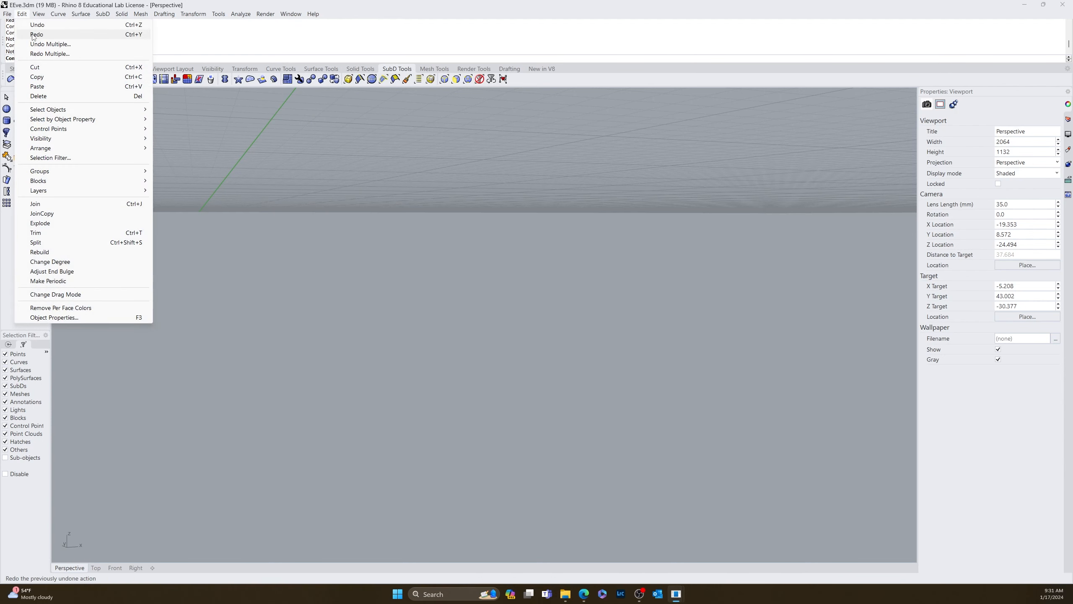
pyautogui.click(26, 33)
pyautogui.moveTo(270, 111); pyautogui.dragTo(283, 170, button='right')
pyautogui.scroll(-10, 283, 169)
pyautogui.scroll(4, 121, 111)
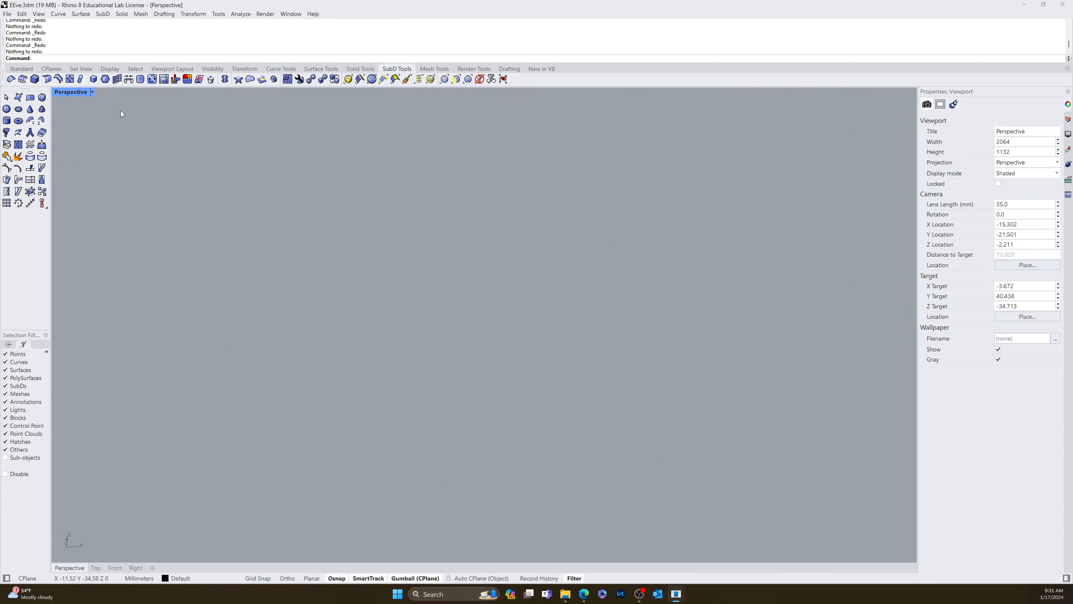
pyautogui.click(27, 14)
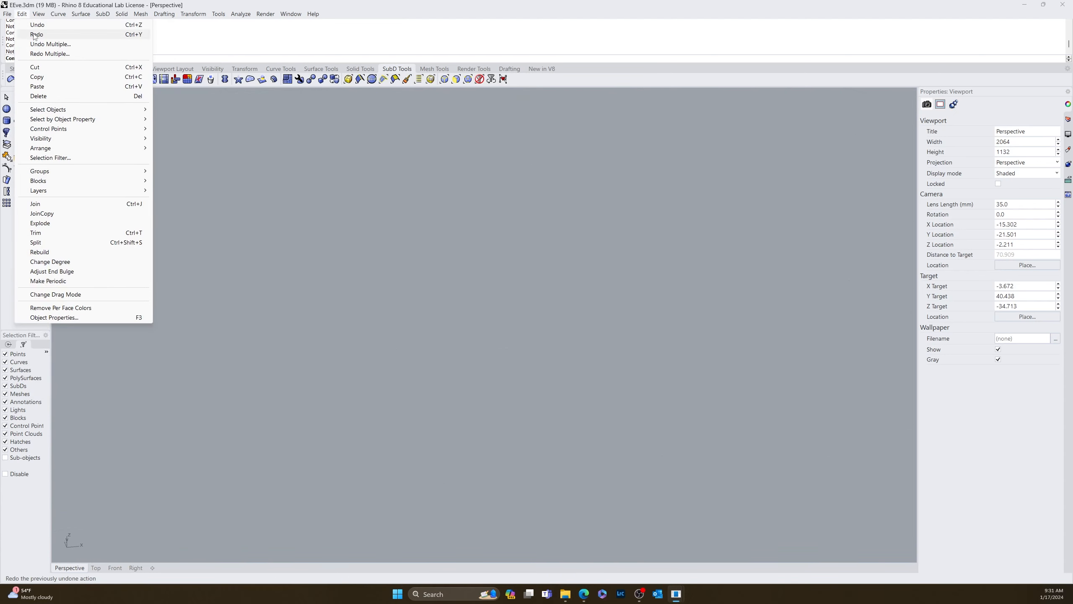
pyautogui.click(34, 37)
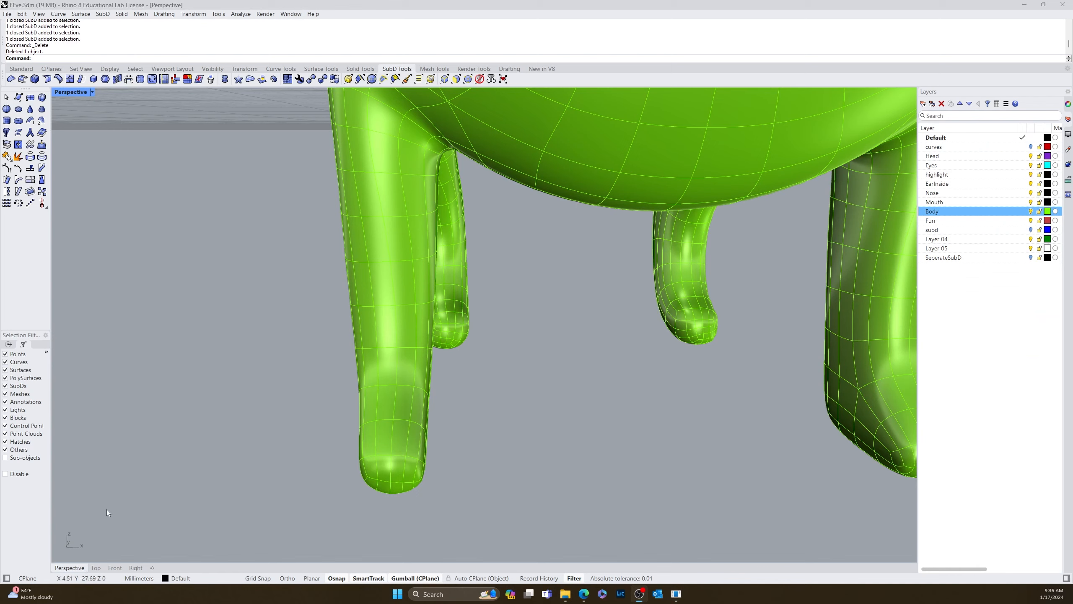
# Step: Select three alternating toe faces on one front paw's tip and the three faces directly below them
pyautogui.moveTo(106, 509); pyautogui.dragTo(189, 442, button='right')
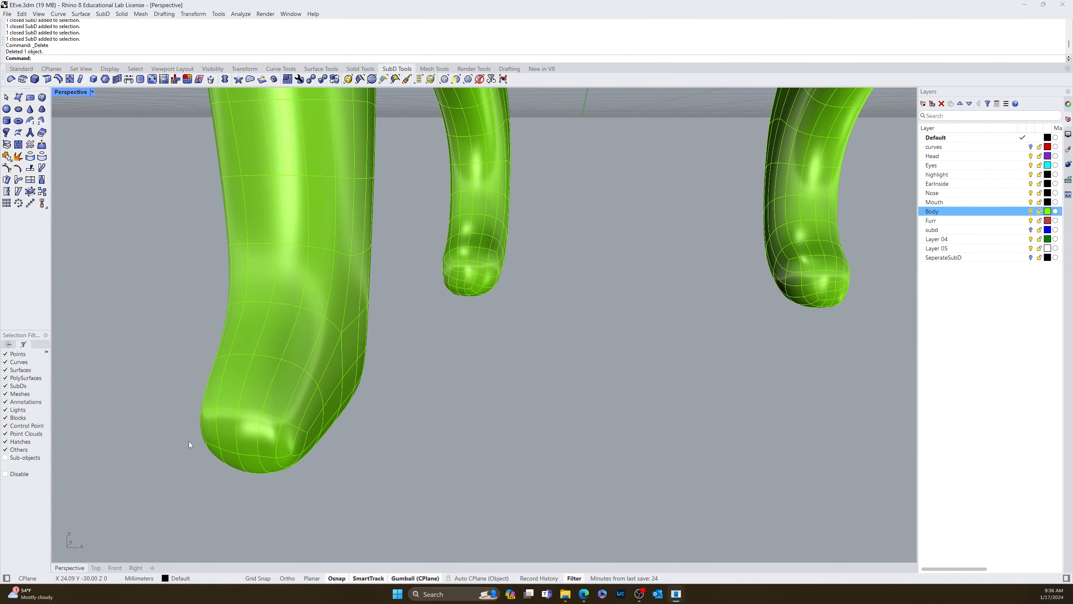
pyautogui.keyDown('ctrl'); pyautogui.keyDown('shift'); pyautogui.click(209, 431); pyautogui.keyUp('shift'); pyautogui.keyUp('ctrl')
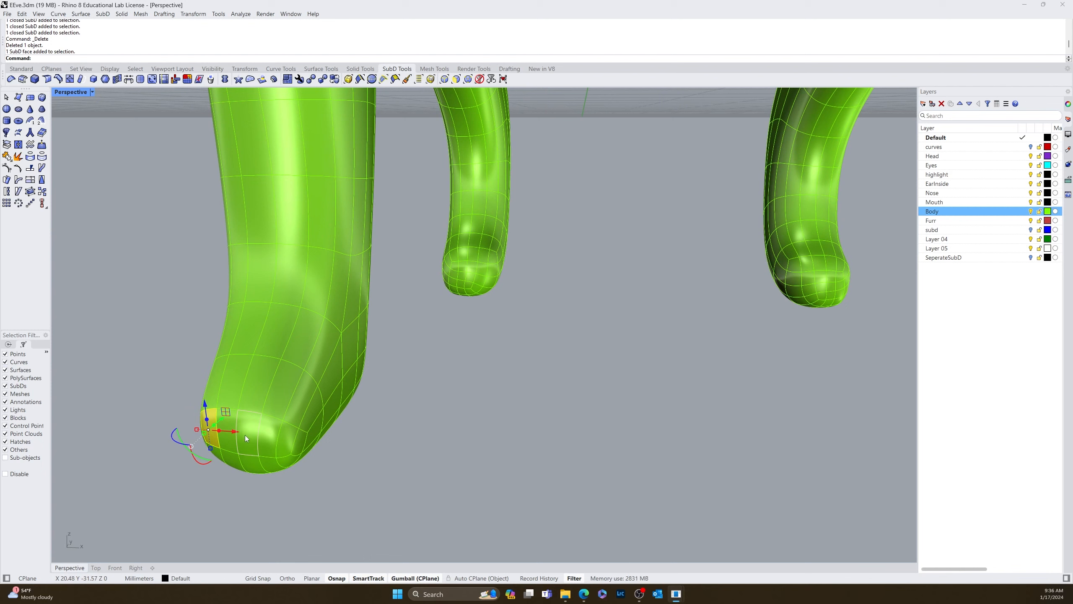
pyautogui.keyDown('ctrl'); pyautogui.keyDown('shift'); pyautogui.click(247, 438); pyautogui.keyUp('shift'); pyautogui.keyUp('ctrl')
pyautogui.keyDown('ctrl'); pyautogui.keyDown('shift'); pyautogui.click(287, 444); pyautogui.keyUp('shift'); pyautogui.keyUp('ctrl')
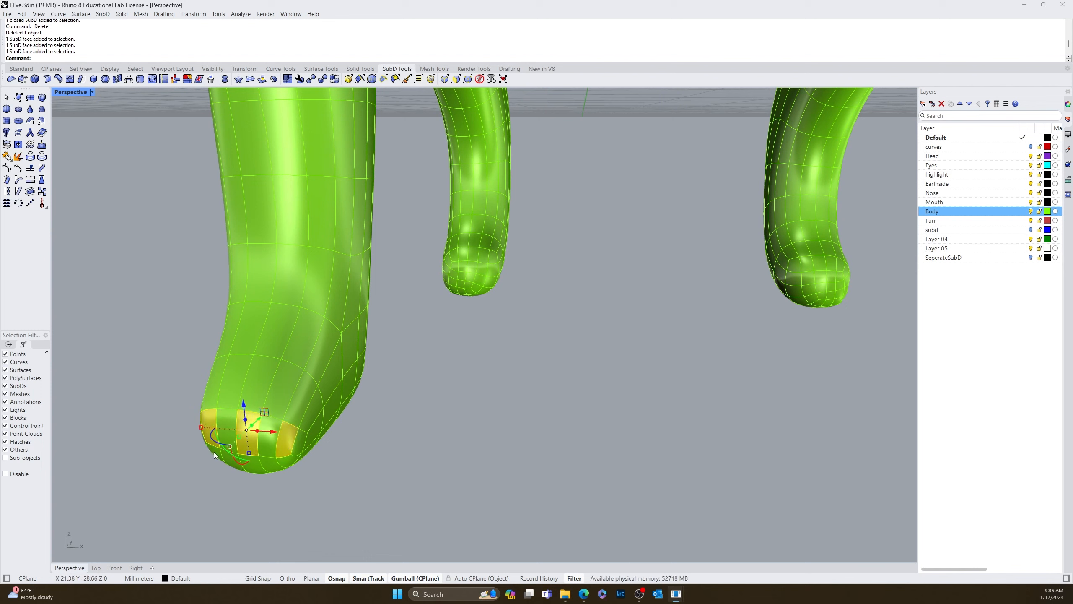
pyautogui.scroll(3, 215, 460)
pyautogui.scroll(-6, 163, 479)
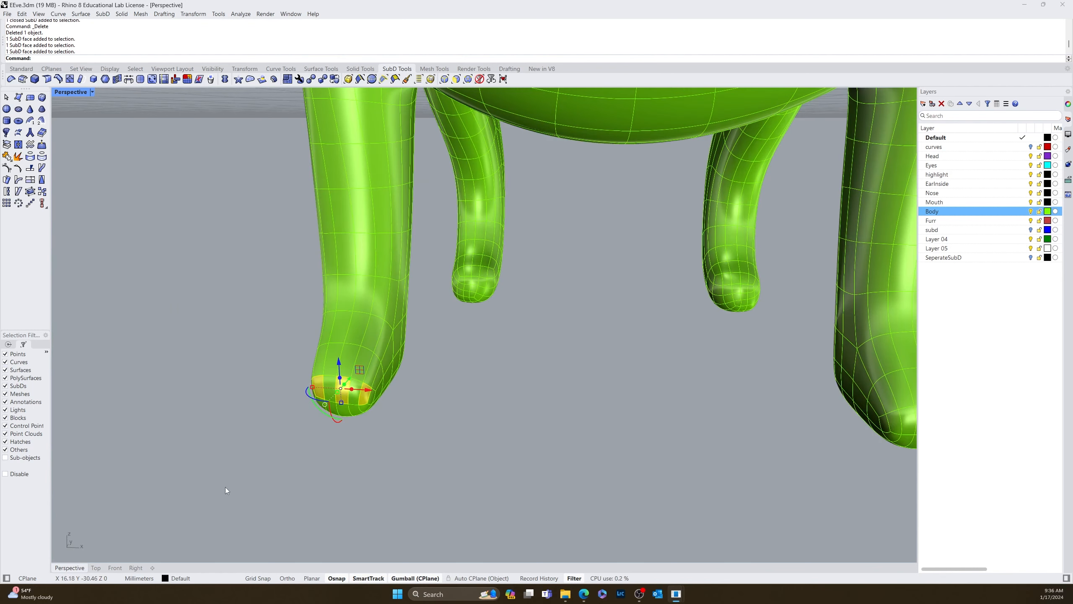
pyautogui.scroll(6, 253, 436)
pyautogui.keyDown('ctrl'); pyautogui.keyDown('shift'); pyautogui.click(398, 377); pyautogui.keyUp('shift'); pyautogui.keyUp('ctrl')
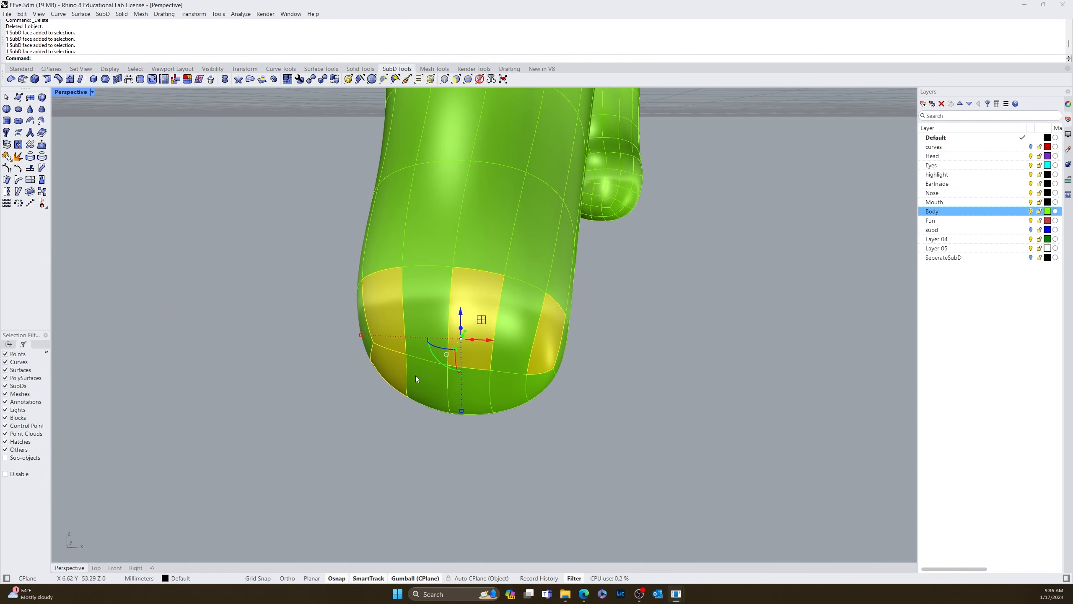
pyautogui.keyDown('ctrl'); pyautogui.keyDown('shift'); pyautogui.click(470, 391); pyautogui.keyUp('shift'); pyautogui.keyUp('ctrl')
pyautogui.keyDown('ctrl'); pyautogui.keyDown('shift'); pyautogui.click(538, 383); pyautogui.keyUp('shift'); pyautogui.keyUp('ctrl')
# Step: Zoom to the selected toe faces, extrude them outward from the front paw and undo the extrusion
pyautogui.moveTo(616, 418); pyautogui.dragTo(560, 402, button='right')
pyautogui.write('z')
pyautogui.press('Return')
pyautogui.write('s')
pyautogui.press('Return')
pyautogui.moveTo(404, 444); pyautogui.dragTo(481, 336, button='right')
pyautogui.moveTo(490, 324); pyautogui.dragTo(442, 336)
pyautogui.scroll(-10, 443, 336)
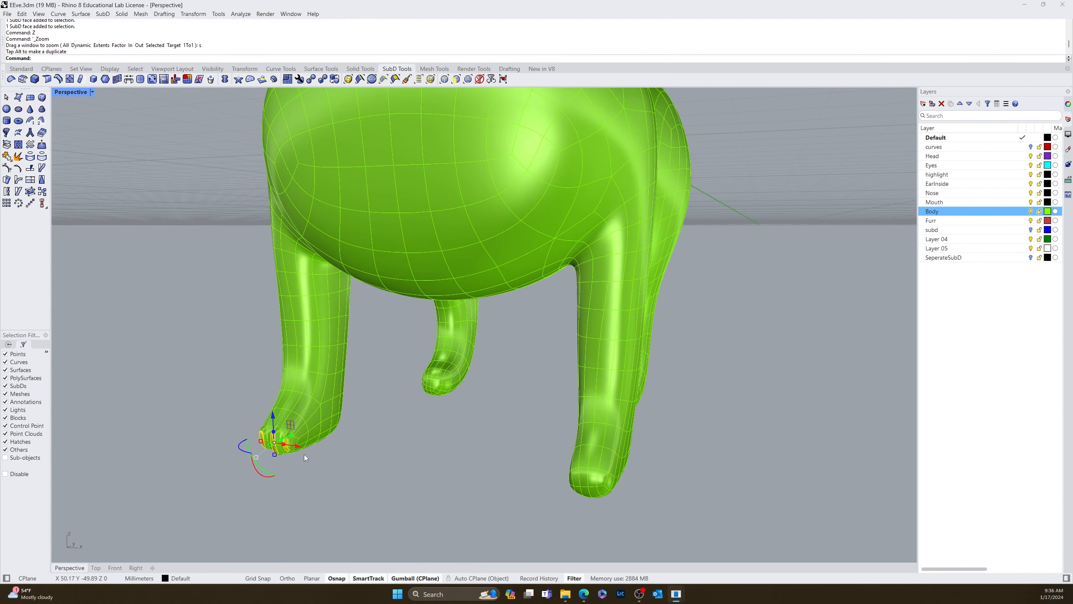
pyautogui.hotkey('ctrl', 'z')
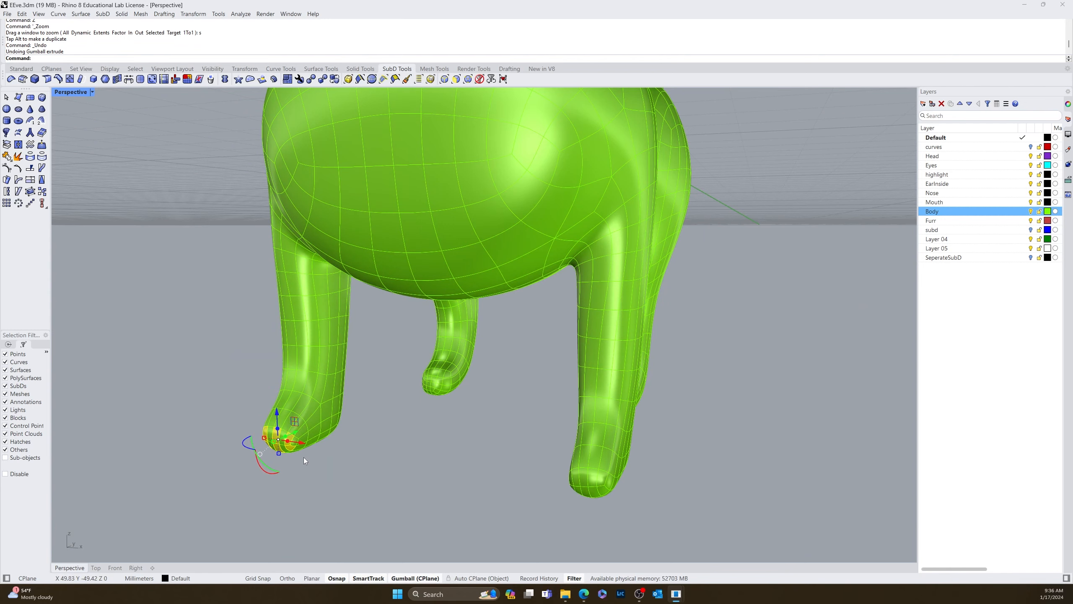
pyautogui.scroll(-5, 360, 455)
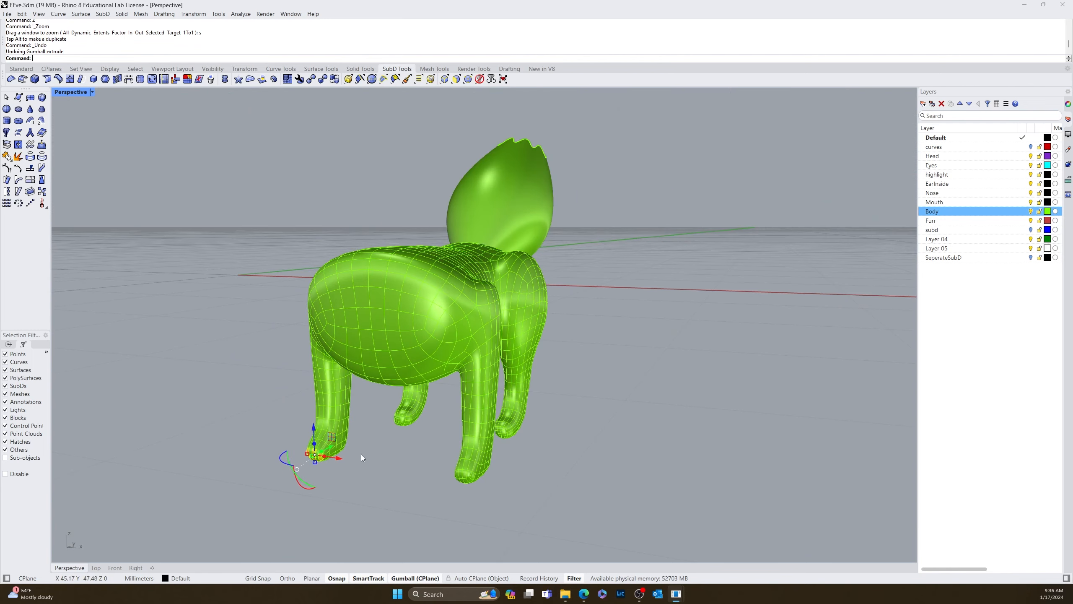
pyautogui.click(233, 80)
pyautogui.click(440, 347)
pyautogui.moveTo(417, 351); pyautogui.dragTo(421, 250, button='right')
pyautogui.click(428, 214)
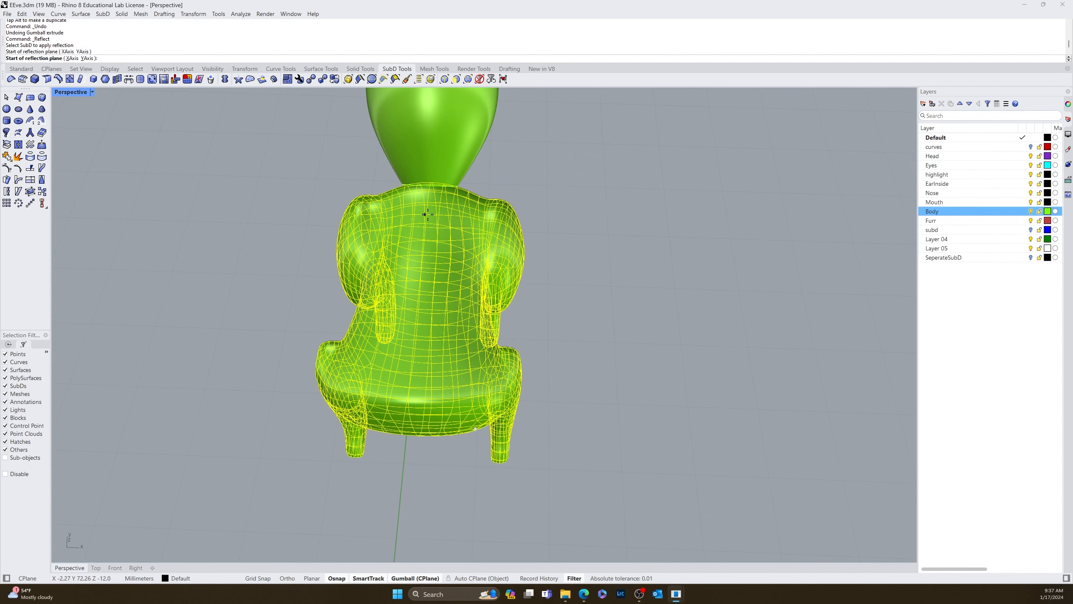
pyautogui.click(385, 543)
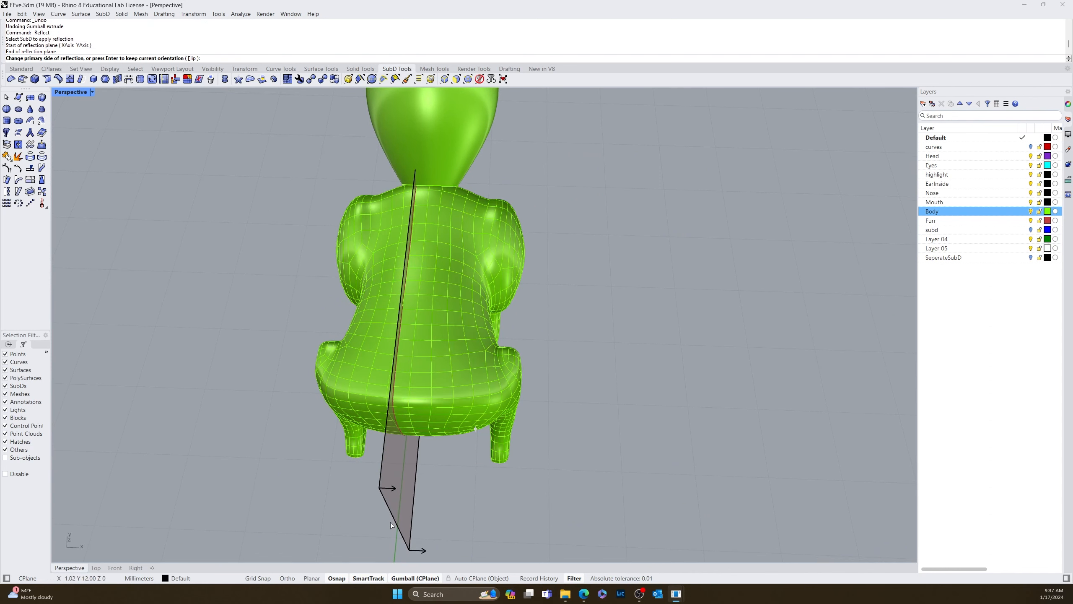
pyautogui.moveTo(390, 522); pyautogui.dragTo(428, 461, button='right')
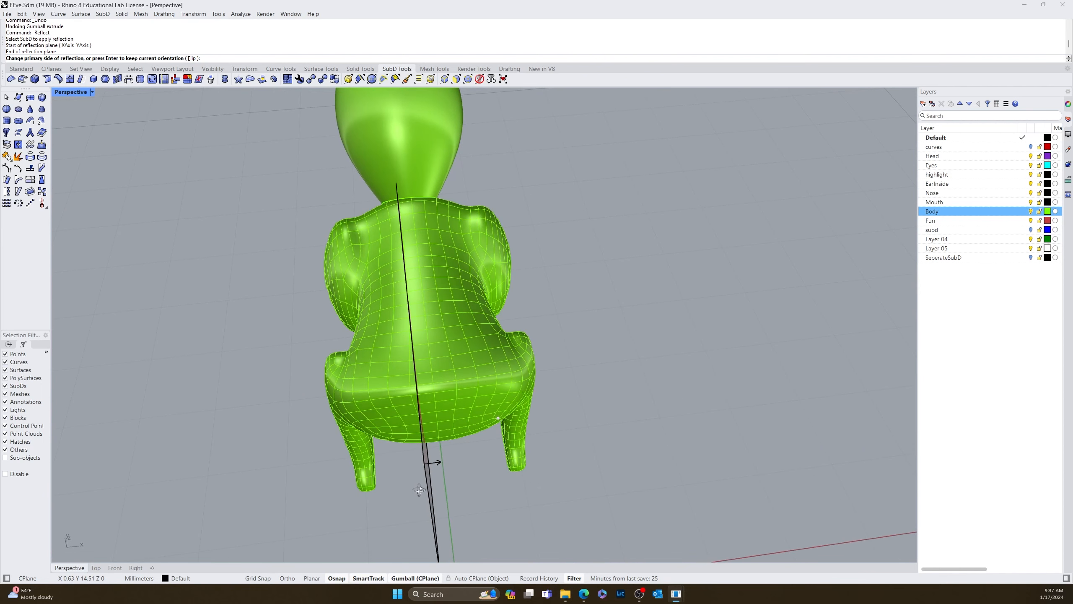
pyautogui.press('Return')
pyautogui.press('Return')
pyautogui.click(438, 425)
pyautogui.press('Escape')
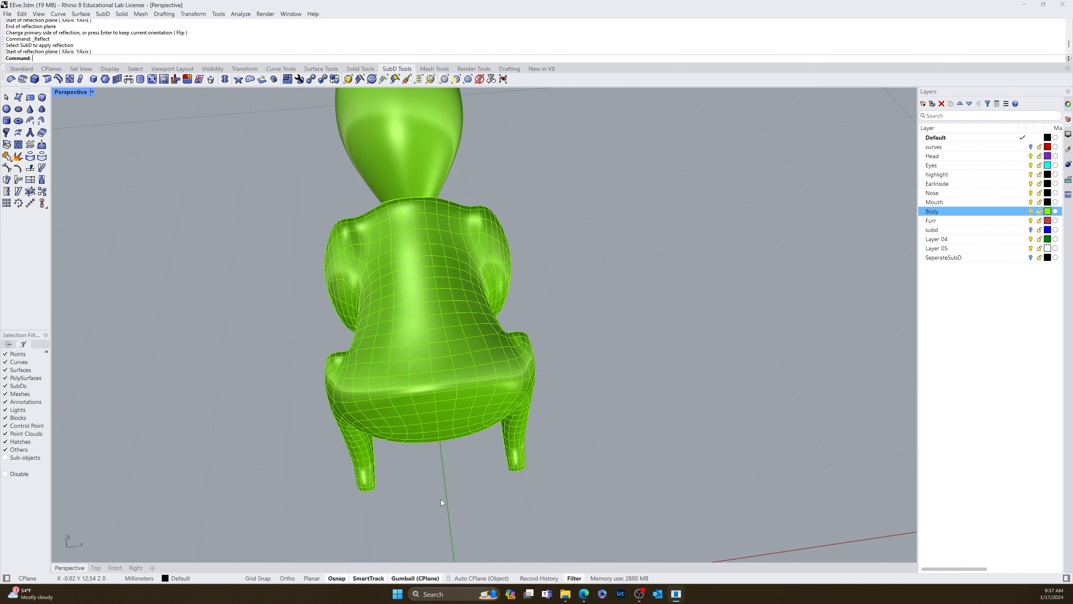
# Step: Apply Reflect symmetry to the body, starting the reflection plane at 0 and running it along the body's centerline
pyautogui.press('Return')
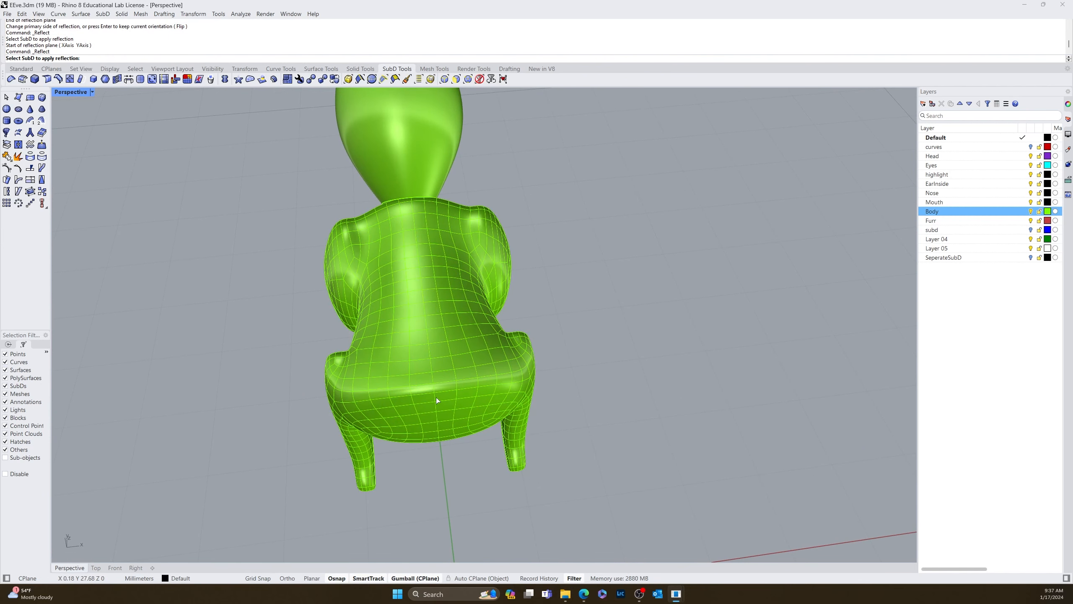
pyautogui.click(440, 422)
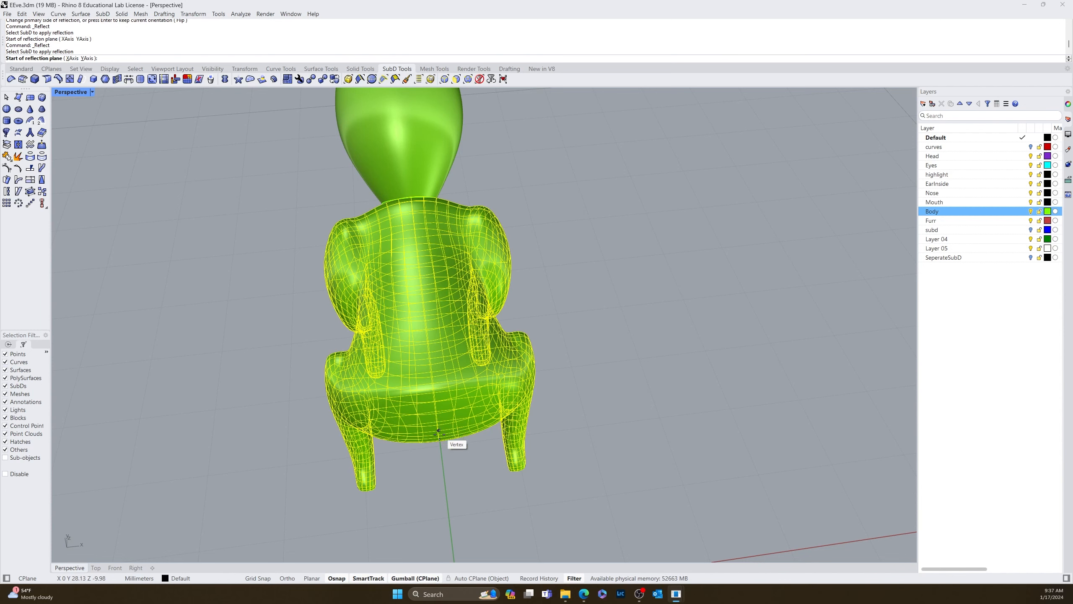
pyautogui.press('Return')
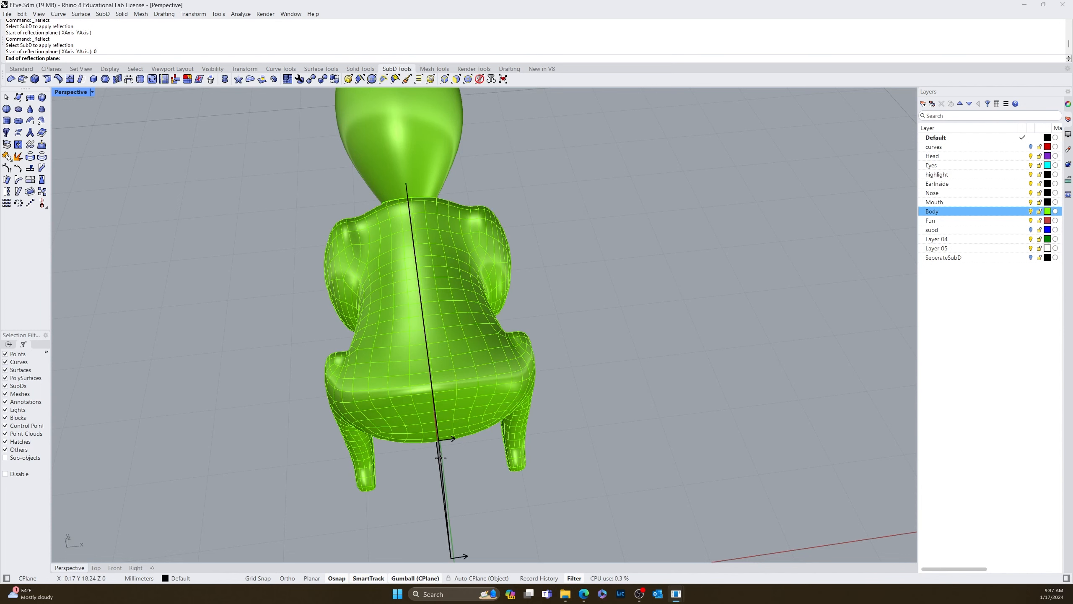
pyautogui.click(441, 458)
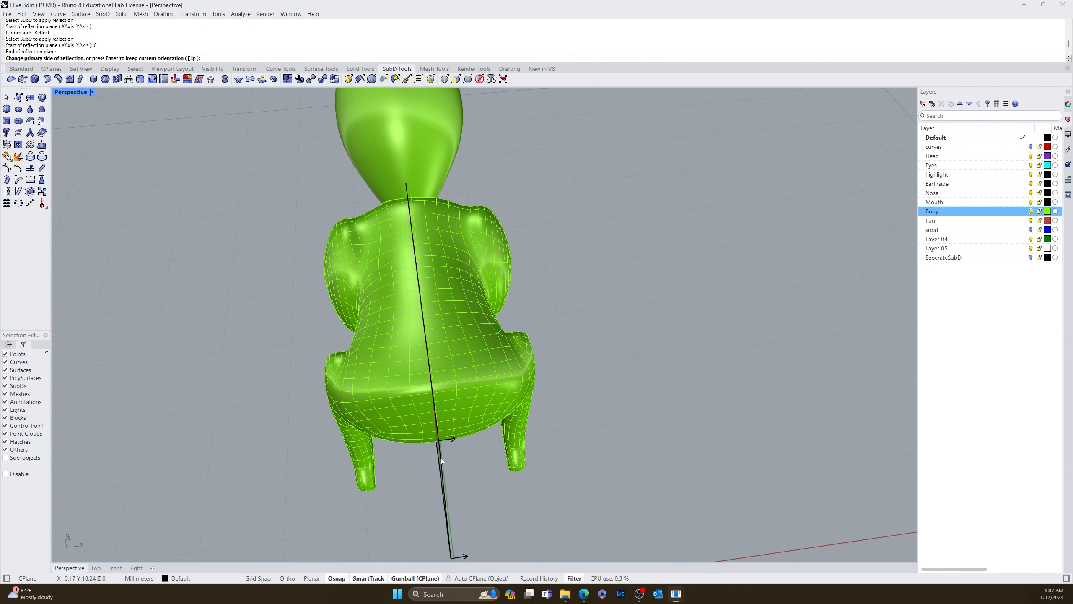
pyautogui.press('Return')
# Step: Zoom in on a front paw and restrict the selection filter to SubD faces
pyautogui.moveTo(499, 482); pyautogui.dragTo(330, 487, button='right')
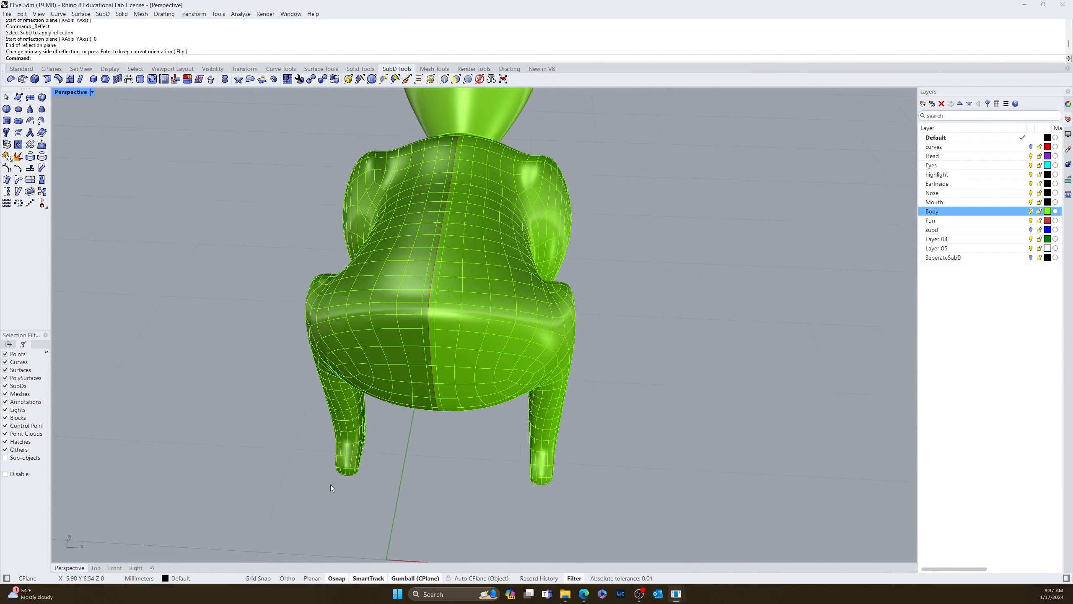
pyautogui.scroll(2, 330, 487)
pyautogui.scroll(3, 609, 500)
pyautogui.scroll(3, 565, 471)
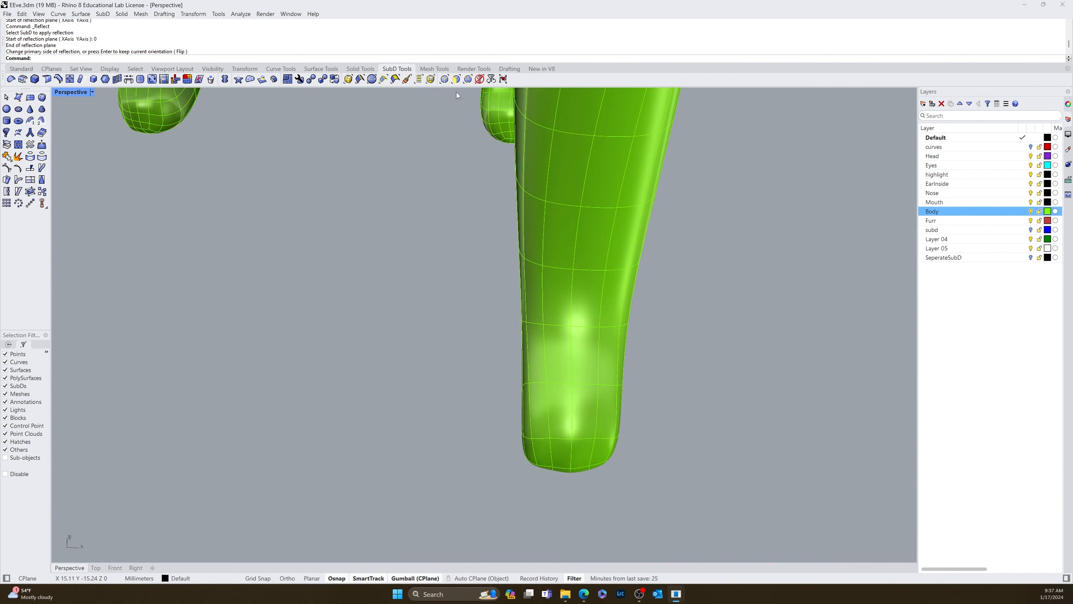
pyautogui.click(460, 81)
pyautogui.moveTo(506, 183); pyautogui.dragTo(568, 445, button='right')
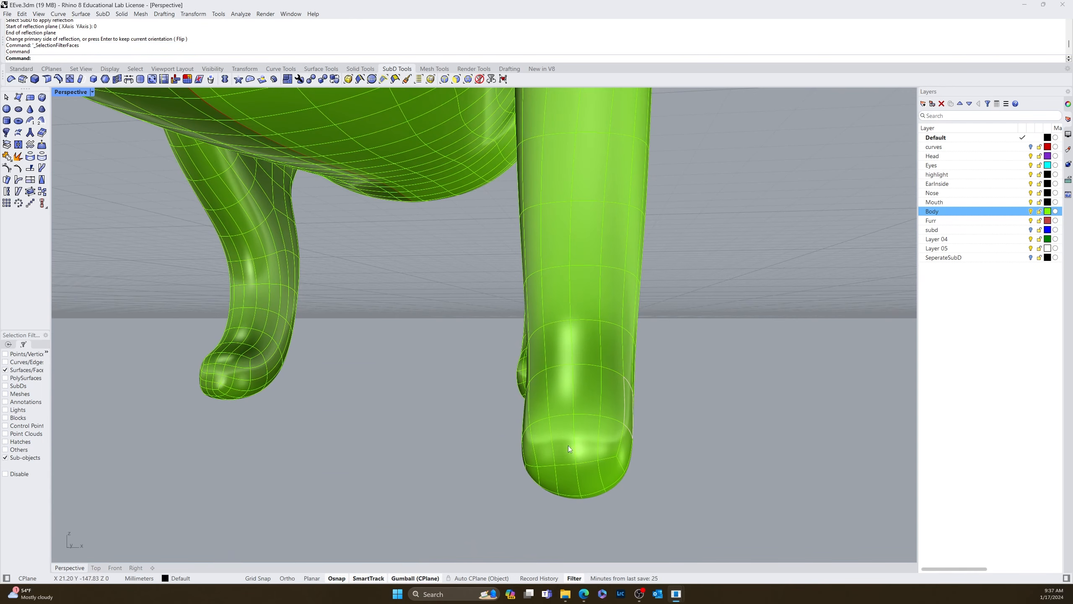
pyautogui.click(540, 450)
pyautogui.keyDown('shift'); pyautogui.click(551, 481); pyautogui.keyUp('shift')
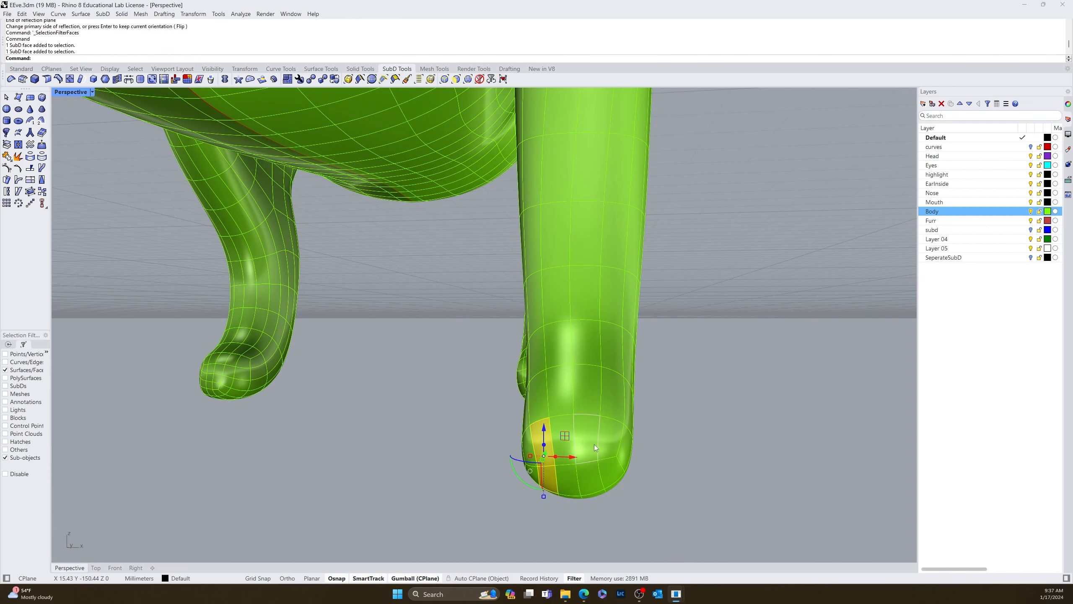
pyautogui.press('Escape')
# Step: Select three separated groups of toe faces around the front paw's tip and extrude them outward about 0.8 mm
pyautogui.moveTo(531, 455); pyautogui.dragTo(553, 465, button='right')
pyautogui.click(548, 449)
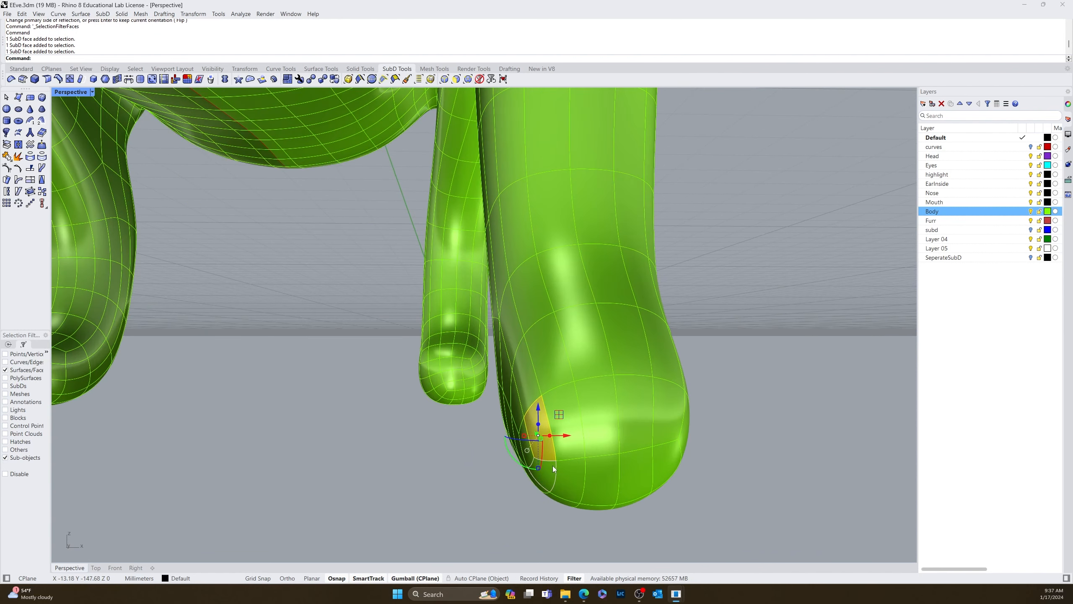
pyautogui.keyDown('shift'); pyautogui.click(552, 469); pyautogui.keyUp('shift')
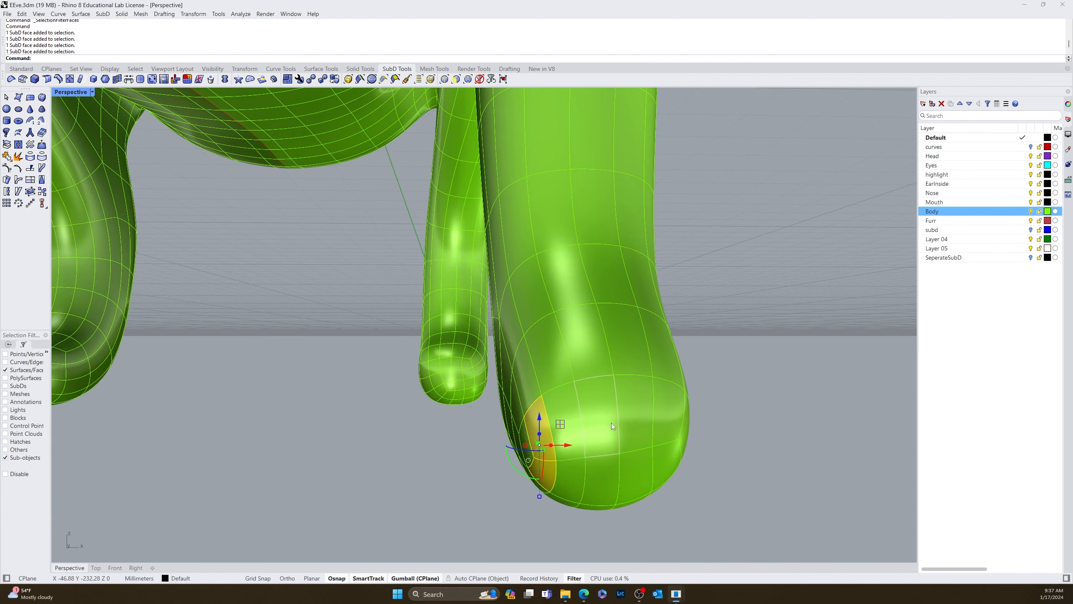
pyautogui.keyDown('shift'); pyautogui.click(612, 423); pyautogui.keyUp('shift')
pyautogui.keyDown('shift'); pyautogui.click(638, 419); pyautogui.keyUp('shift')
pyautogui.keyDown('shift'); pyautogui.click(612, 470); pyautogui.keyUp('shift')
pyautogui.keyDown('shift'); pyautogui.click(637, 470); pyautogui.keyUp('shift')
pyautogui.keyDown('shift'); pyautogui.moveTo(681, 439); pyautogui.dragTo(350, 408, button='right'); pyautogui.keyUp('shift')
pyautogui.keyDown('shift'); pyautogui.click(397, 409); pyautogui.keyUp('shift')
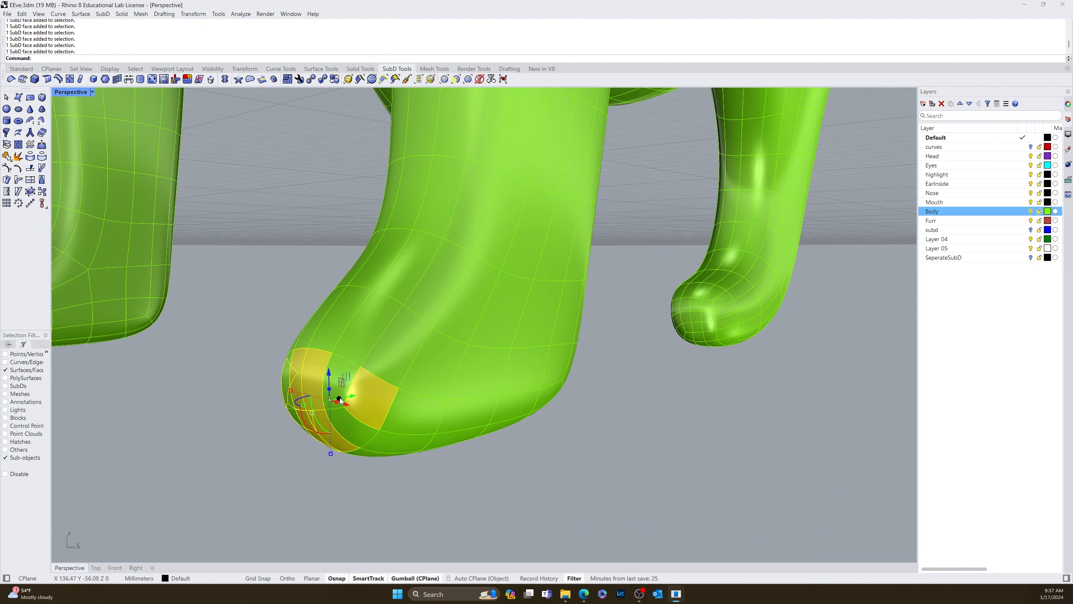
pyautogui.moveTo(341, 401); pyautogui.dragTo(309, 406)
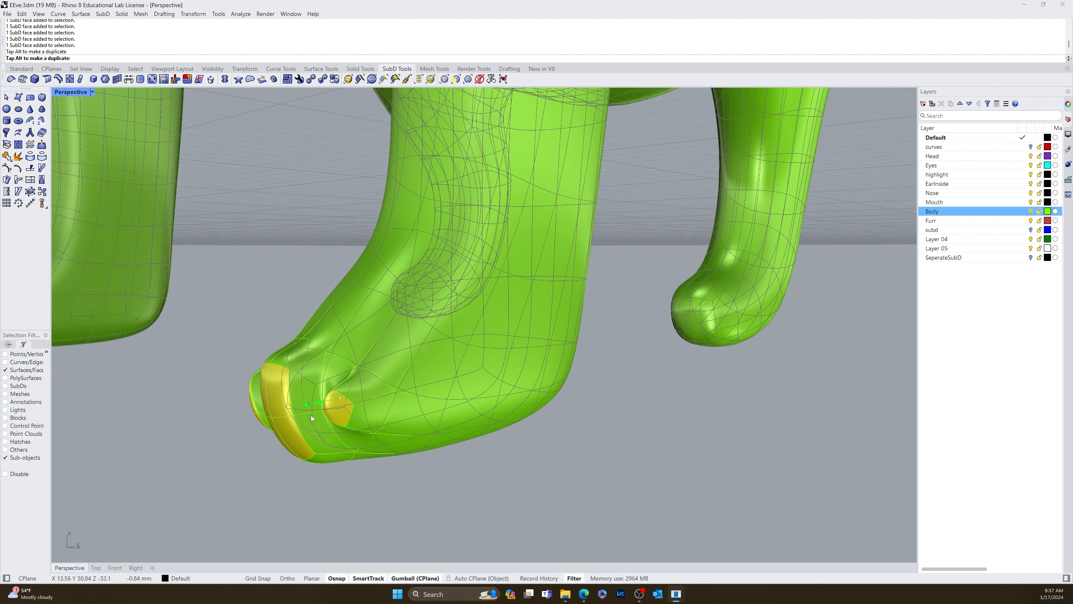
pyautogui.moveTo(310, 414); pyautogui.dragTo(490, 472, button='right')
pyautogui.click(622, 500)
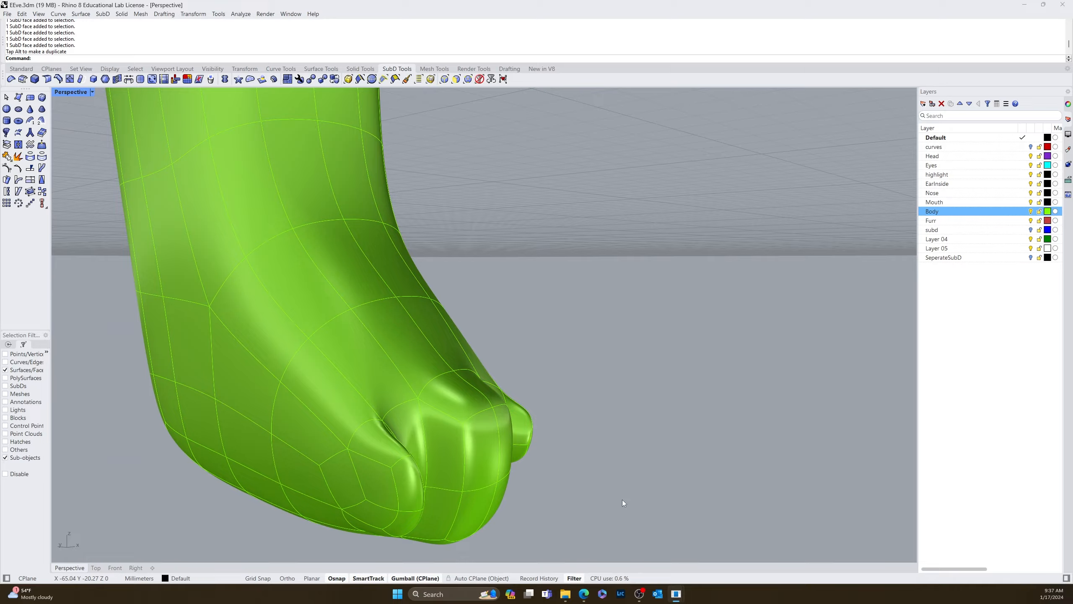
# Step: Stretch the outer toe's end face slightly in height on the front paw and clear the selection
pyautogui.moveTo(622, 500); pyautogui.dragTo(406, 465, button='right')
pyautogui.scroll(5, 453, 408)
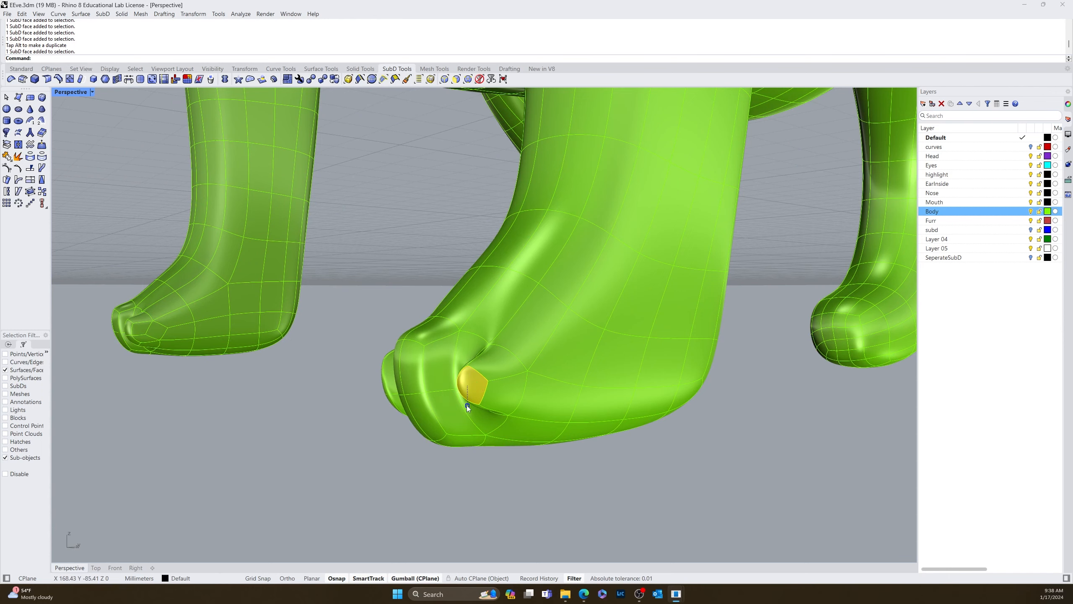
pyautogui.moveTo(468, 406); pyautogui.dragTo(468, 415)
pyautogui.click(413, 457)
pyautogui.scroll(-5, 414, 455)
pyautogui.moveTo(415, 455); pyautogui.dragTo(436, 389, button='right')
pyautogui.click(501, 292)
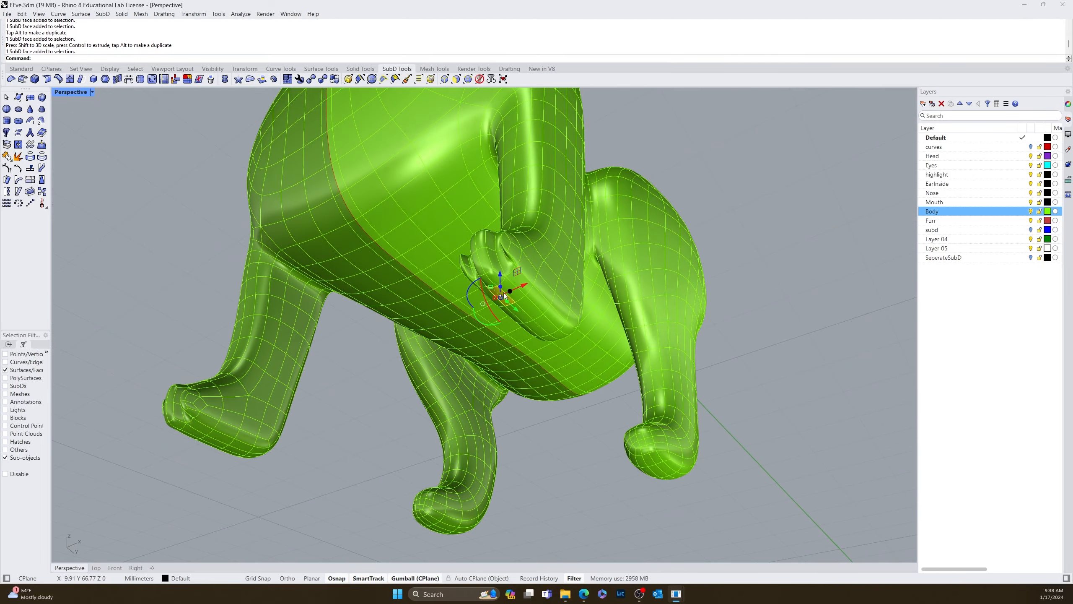
pyautogui.moveTo(529, 307); pyautogui.dragTo(415, 433, button='right')
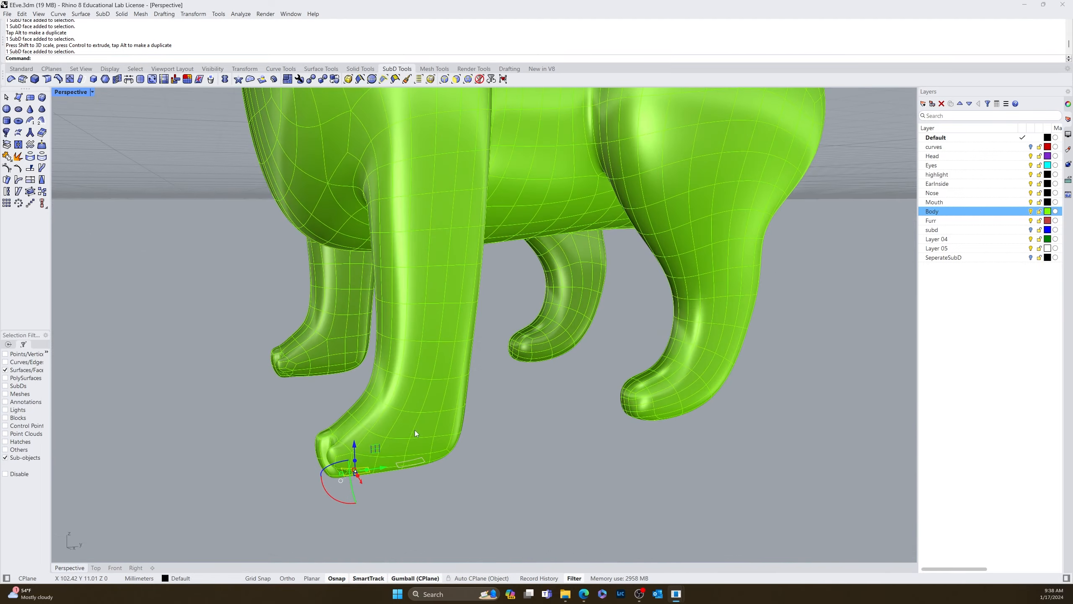
pyautogui.moveTo(504, 454)
pyautogui.mouseDown(button='right')
pyautogui.moveTo(479, 449)
pyautogui.moveTo(510, 450)
pyautogui.moveTo(500, 453)
pyautogui.mouseUp(button='right')
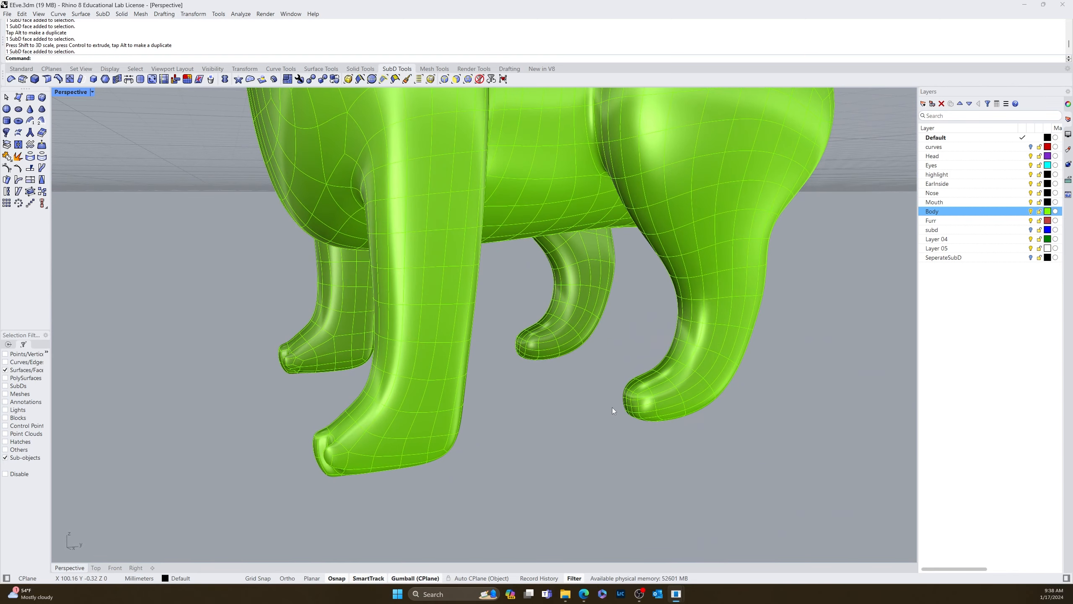
# Step: Select three alternating strips of faces around the hind paw's tip and extrude them outward about 1.3 mm as toes
pyautogui.scroll(4, 612, 408)
pyautogui.moveTo(620, 421); pyautogui.dragTo(754, 436, button='right')
pyautogui.scroll(5, 396, 367)
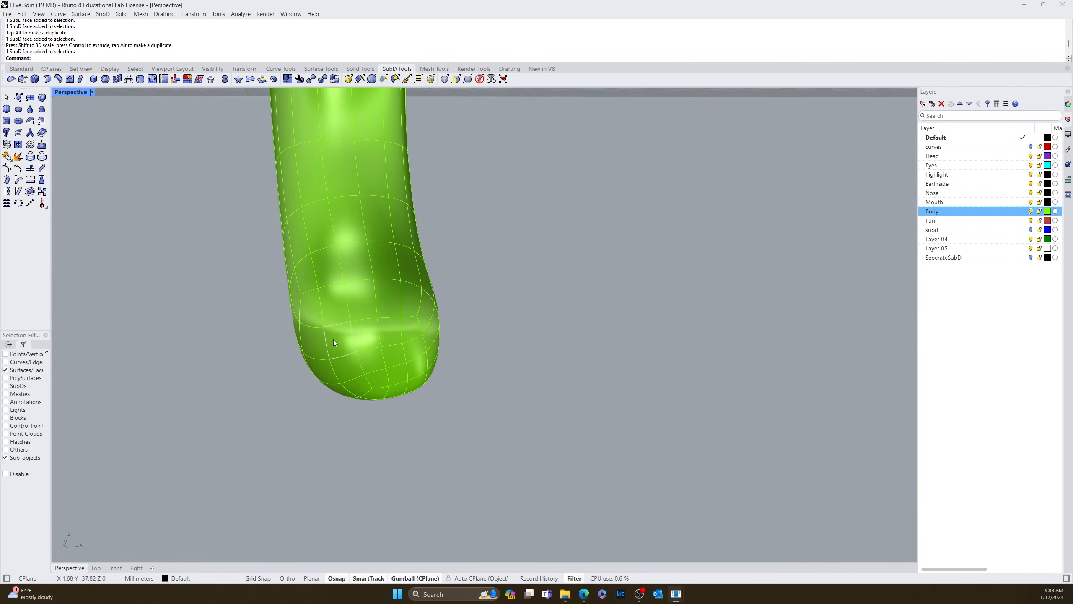
pyautogui.scroll(3, 333, 337)
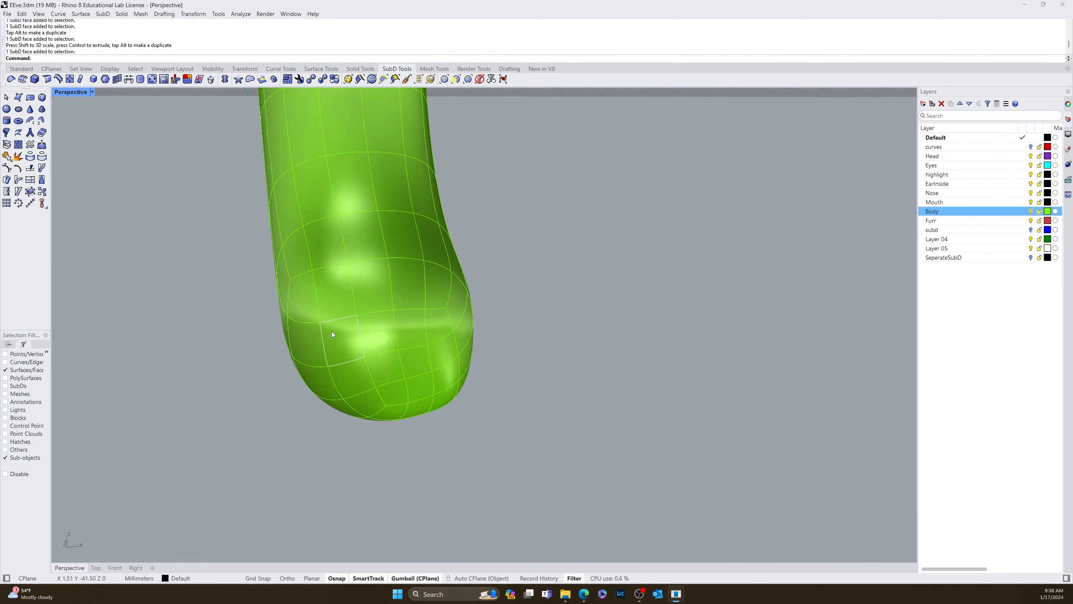
pyautogui.click(334, 308)
pyautogui.keyDown('shift'); pyautogui.click(339, 356); pyautogui.keyUp('shift')
pyautogui.keyDown('shift'); pyautogui.click(348, 379); pyautogui.keyUp('shift')
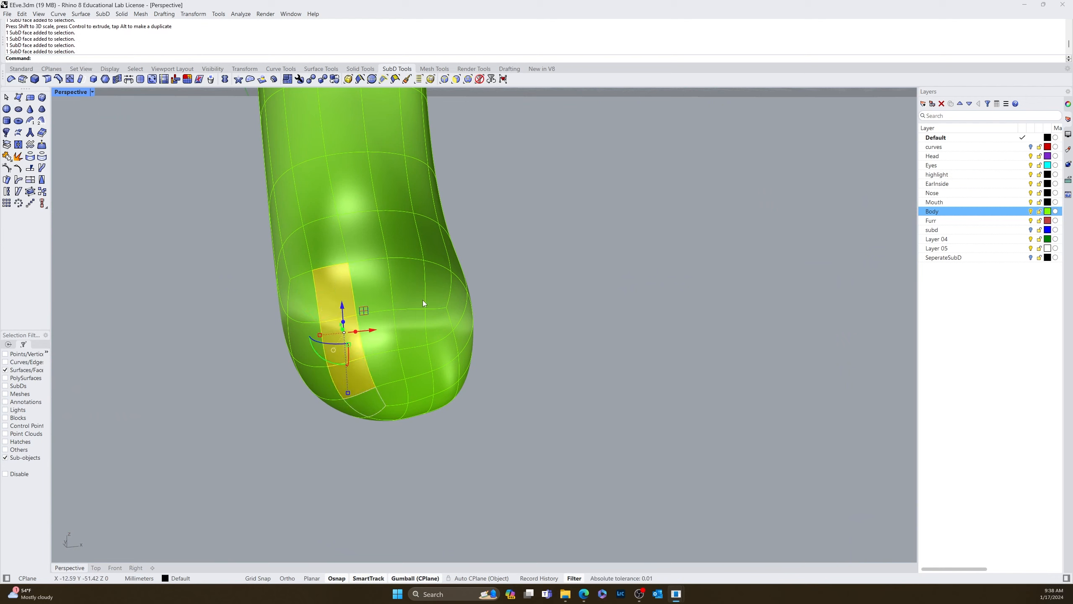
pyautogui.keyDown('shift'); pyautogui.click(412, 280); pyautogui.keyUp('shift')
pyautogui.keyDown('shift'); pyautogui.click(415, 334); pyautogui.keyUp('shift')
pyautogui.keyDown('shift'); pyautogui.click(419, 390); pyautogui.keyUp('shift')
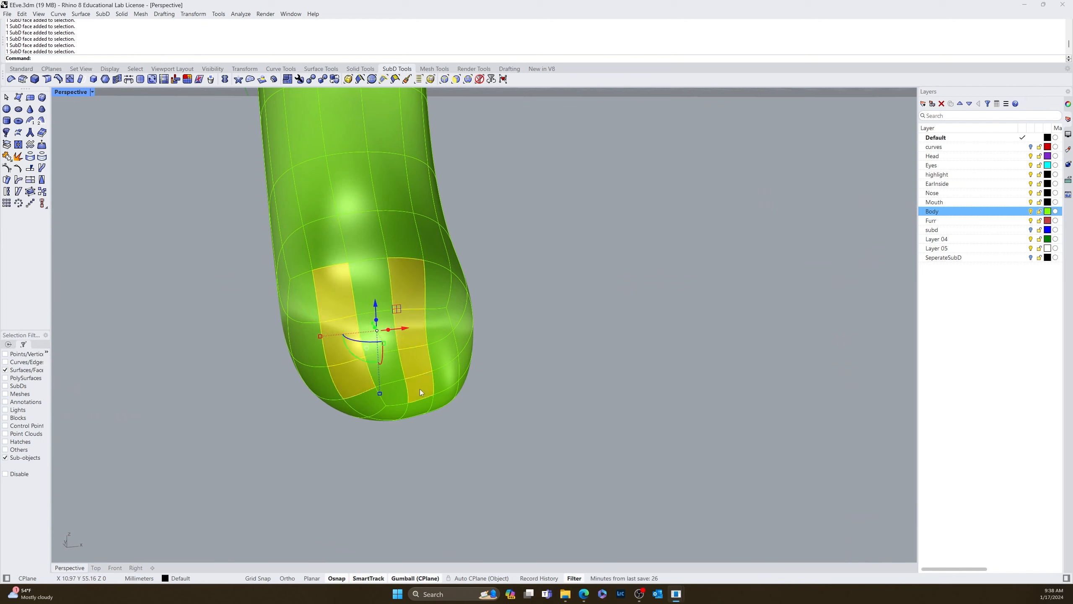
pyautogui.keyDown('shift'); pyautogui.click(370, 401); pyautogui.keyUp('shift')
pyautogui.keyDown('shift'); pyautogui.click(459, 297); pyautogui.keyUp('shift')
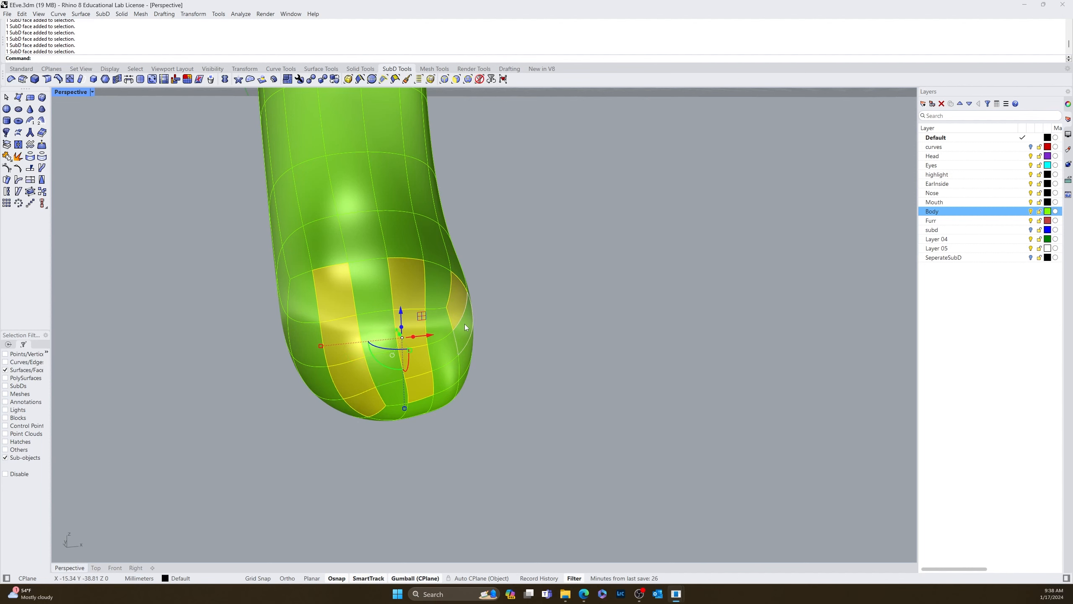
pyautogui.moveTo(423, 378); pyautogui.dragTo(385, 377, button='right')
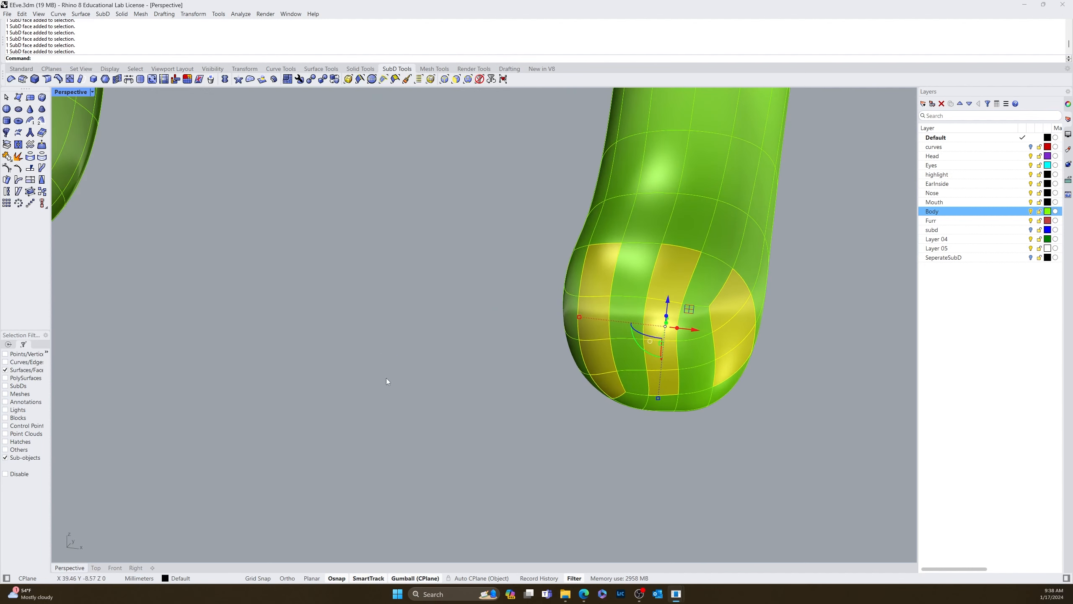
pyautogui.moveTo(666, 326); pyautogui.dragTo(657, 352)
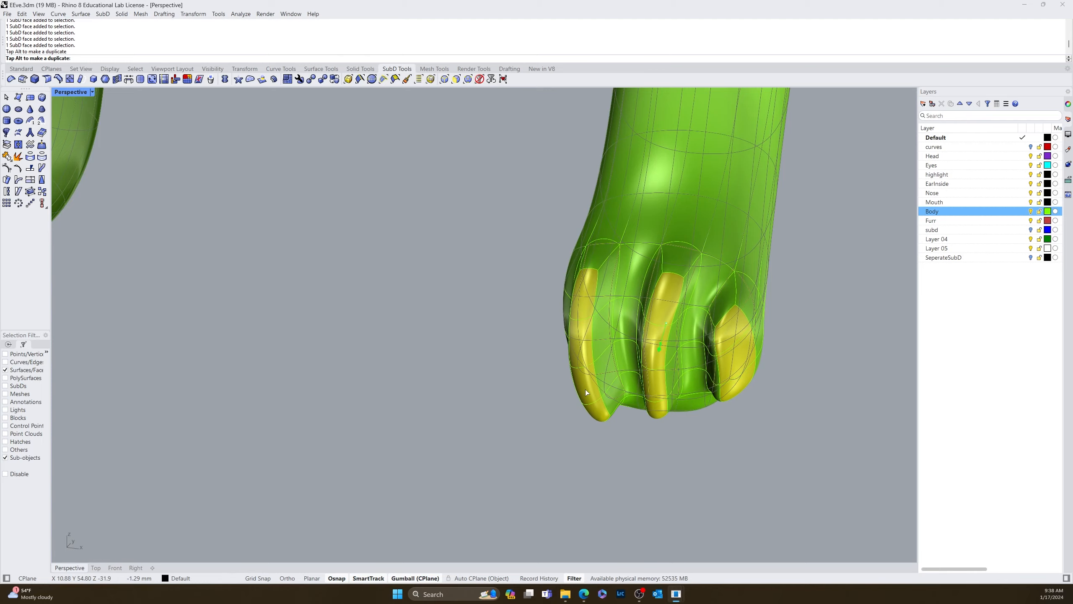
pyautogui.click(468, 434)
pyautogui.scroll(-12, 468, 434)
pyautogui.moveTo(449, 437); pyautogui.dragTo(473, 416, button='right')
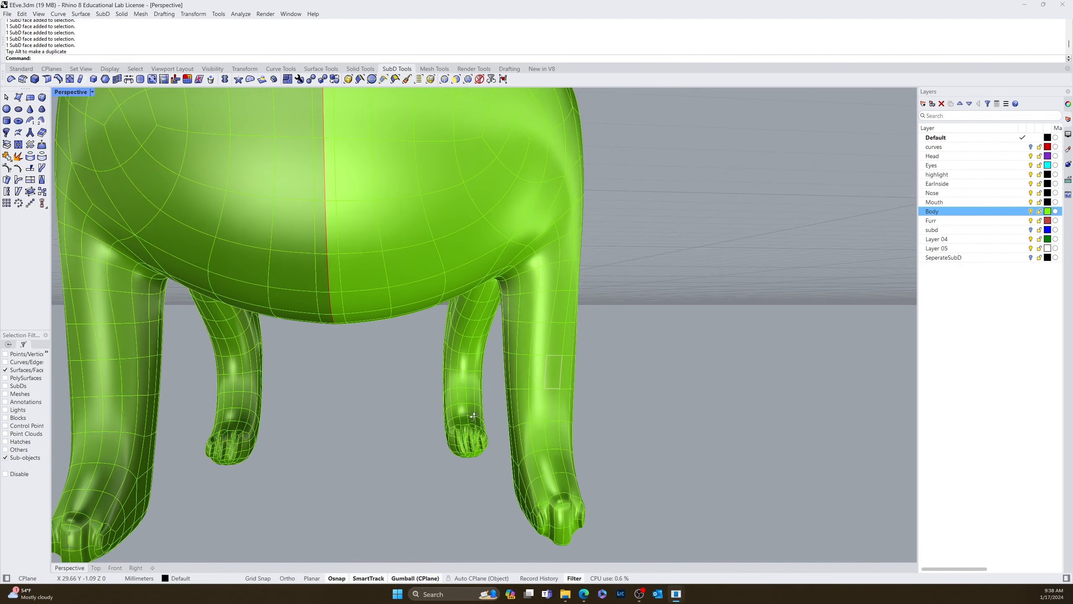
# Step: Show all hidden Eevee parts and switch the perspective view to the Rendered display mode
pyautogui.scroll(-4, 469, 421)
pyautogui.moveTo(548, 444); pyautogui.dragTo(414, 442, button='right')
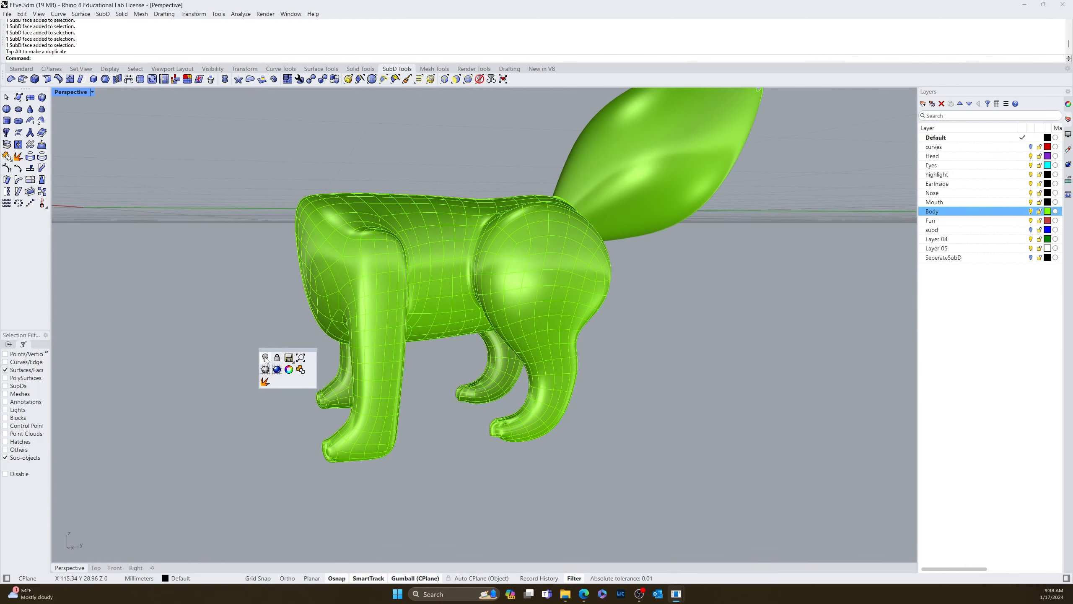
pyautogui.click(266, 358)
pyautogui.moveTo(215, 423); pyautogui.dragTo(263, 428, button='right')
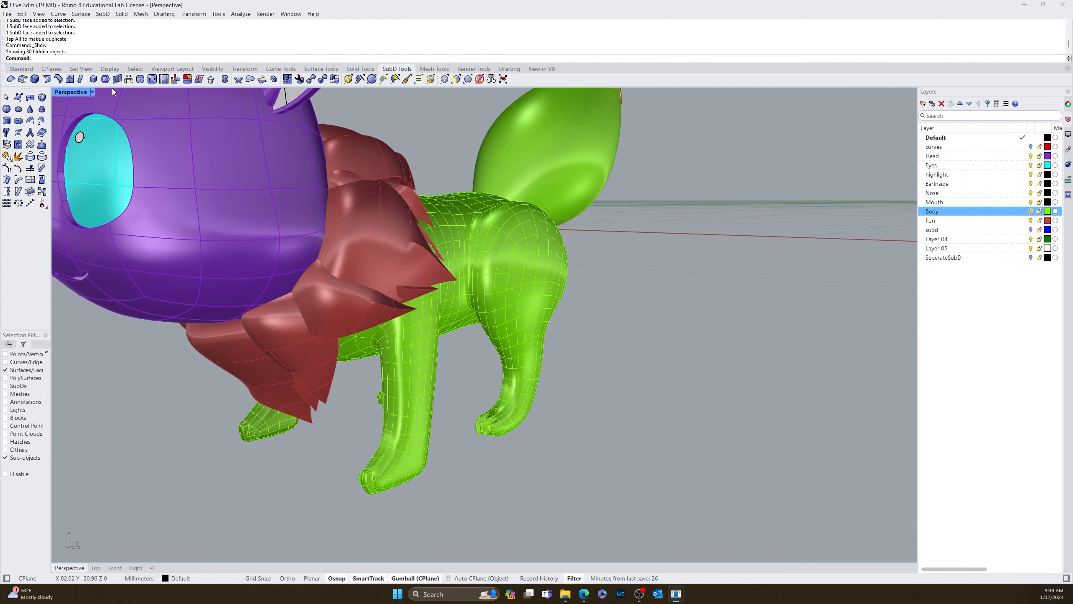
pyautogui.click(93, 92)
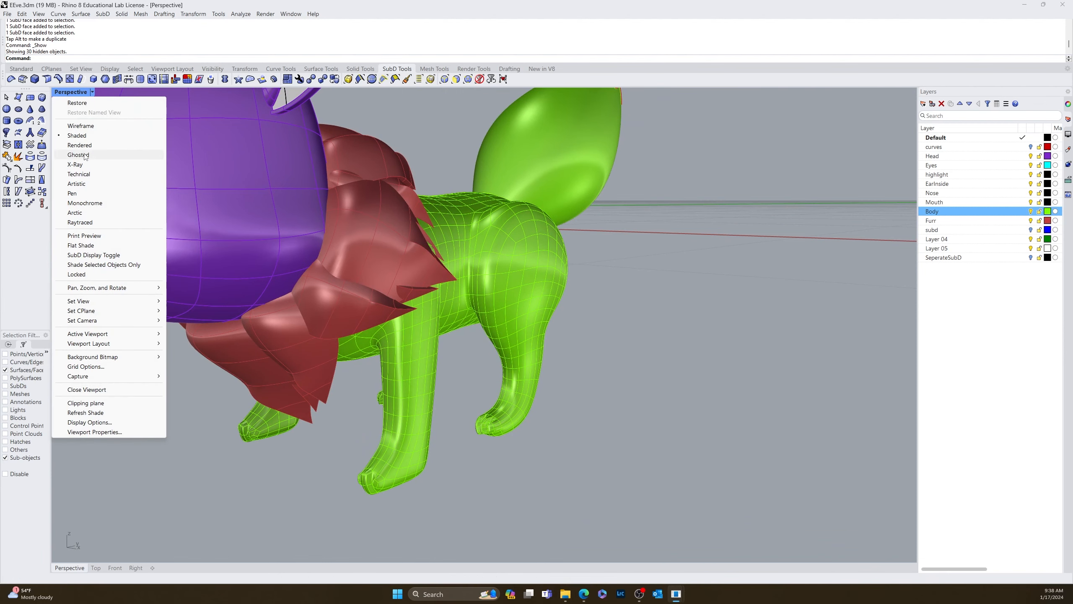
pyautogui.click(79, 145)
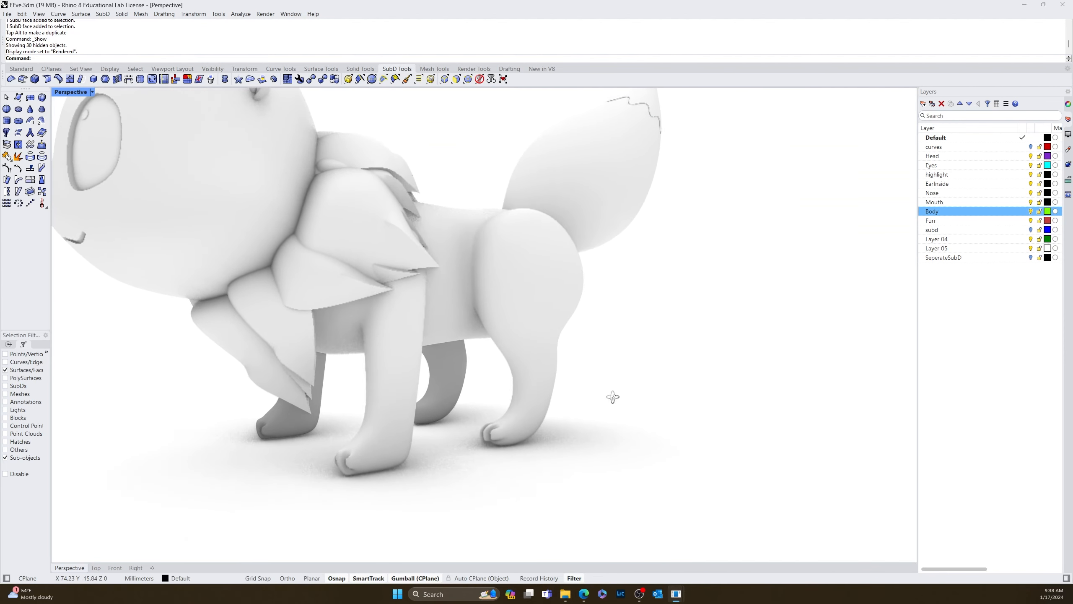
pyautogui.moveTo(612, 397); pyautogui.dragTo(558, 395, button='right')
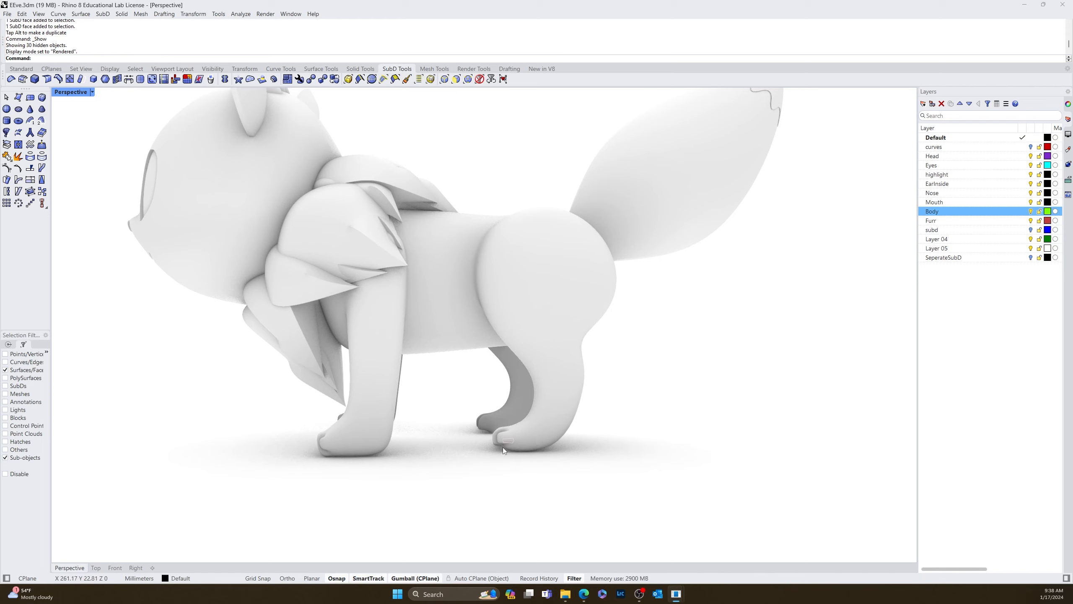
# Step: Remove the reflection symmetry from the Eevee's SubD body
pyautogui.moveTo(503, 448); pyautogui.dragTo(461, 359, button='right')
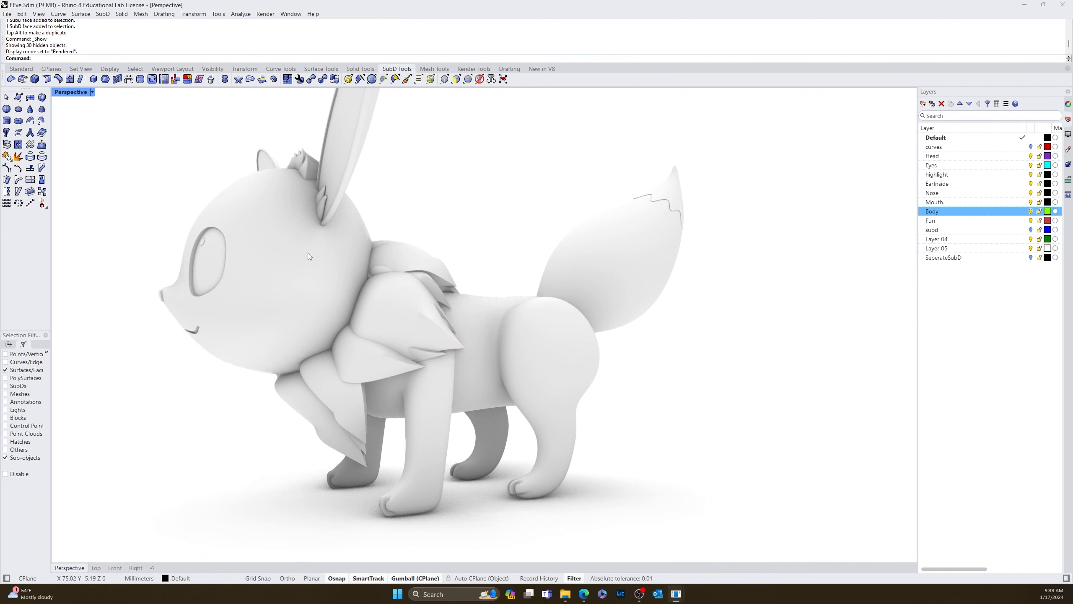
pyautogui.click(225, 80)
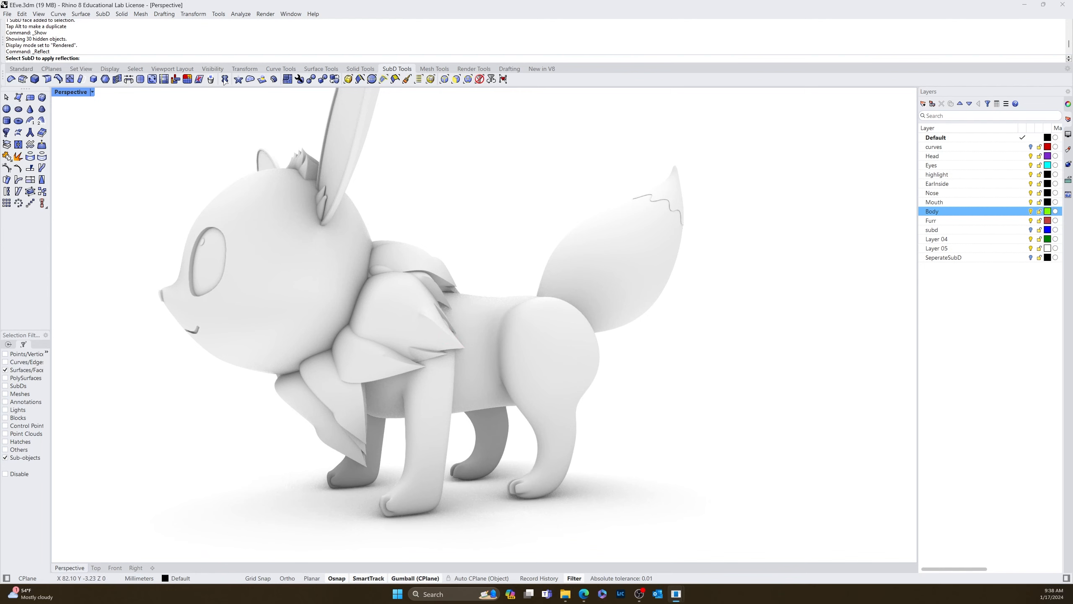
pyautogui.rightClick(225, 80)
pyautogui.click(505, 354)
pyautogui.rightClick(504, 352)
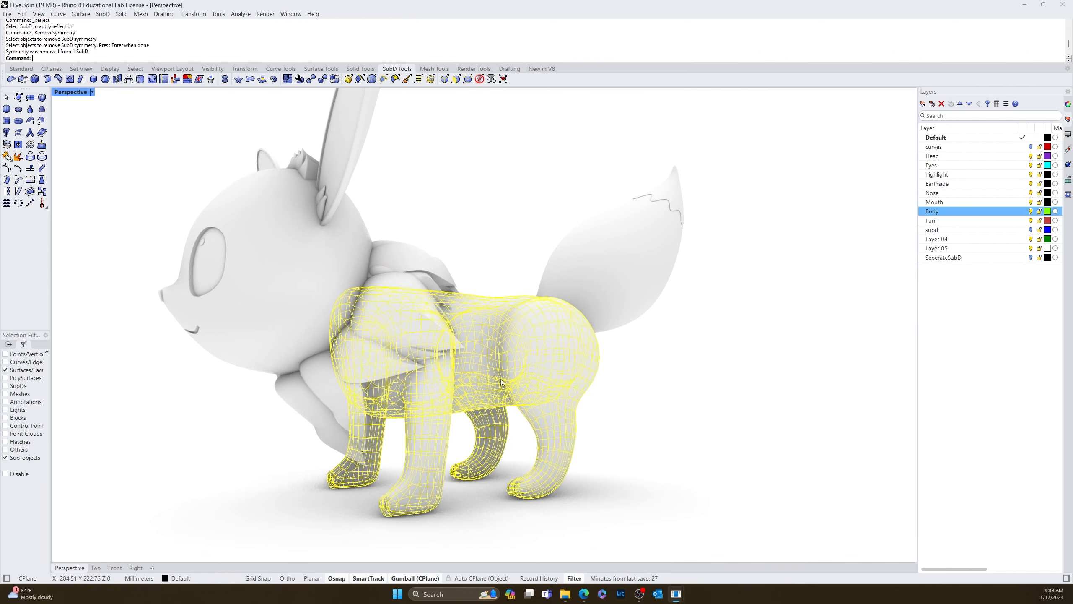
# Step: Clear the sub-object selection and reset the selection filter so that all whole object types can be selected
pyautogui.moveTo(501, 379); pyautogui.dragTo(540, 332, button='right')
pyautogui.click(541, 333)
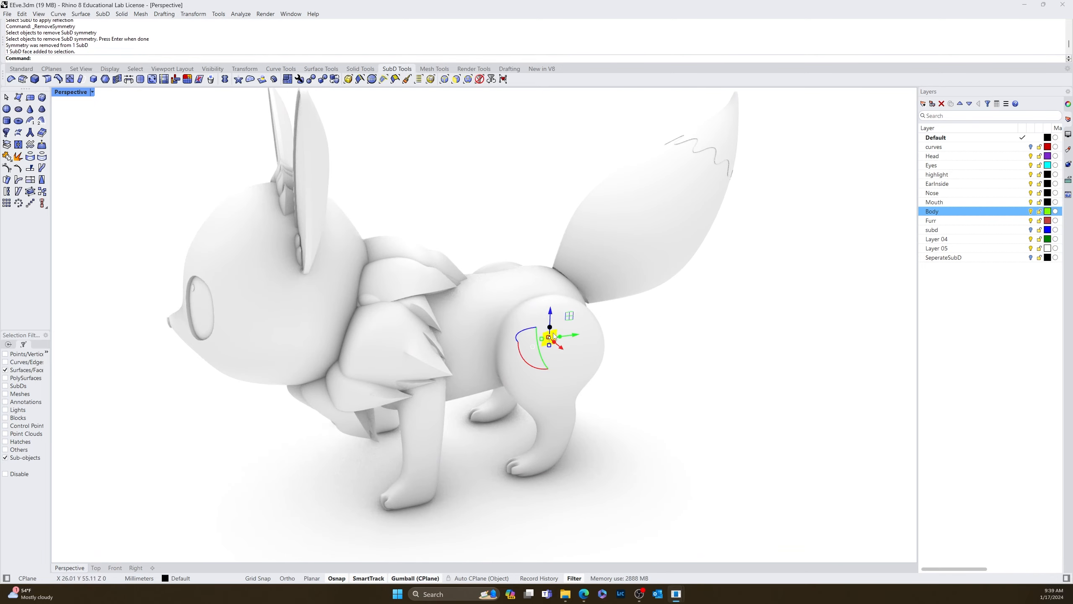
pyautogui.press('Escape')
pyautogui.click(478, 81)
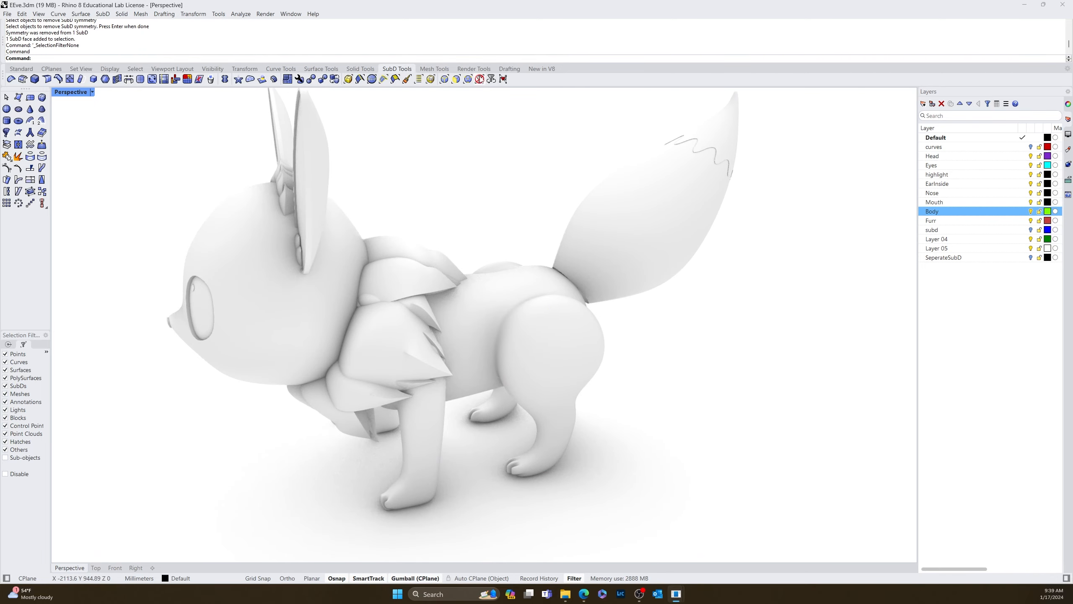
pyautogui.click(477, 80)
pyautogui.click(478, 81)
# Step: Copy the SubD body, move the original to the subd layer as a backup, and paste the duplicate in place
pyautogui.click(486, 280)
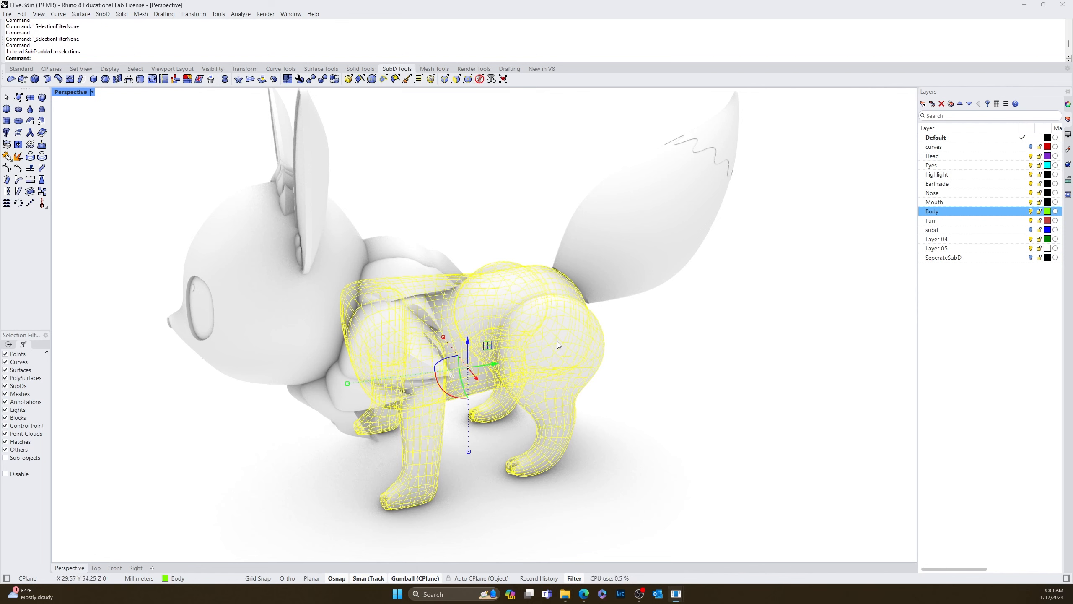
pyautogui.hotkey('ctrl', 'c')
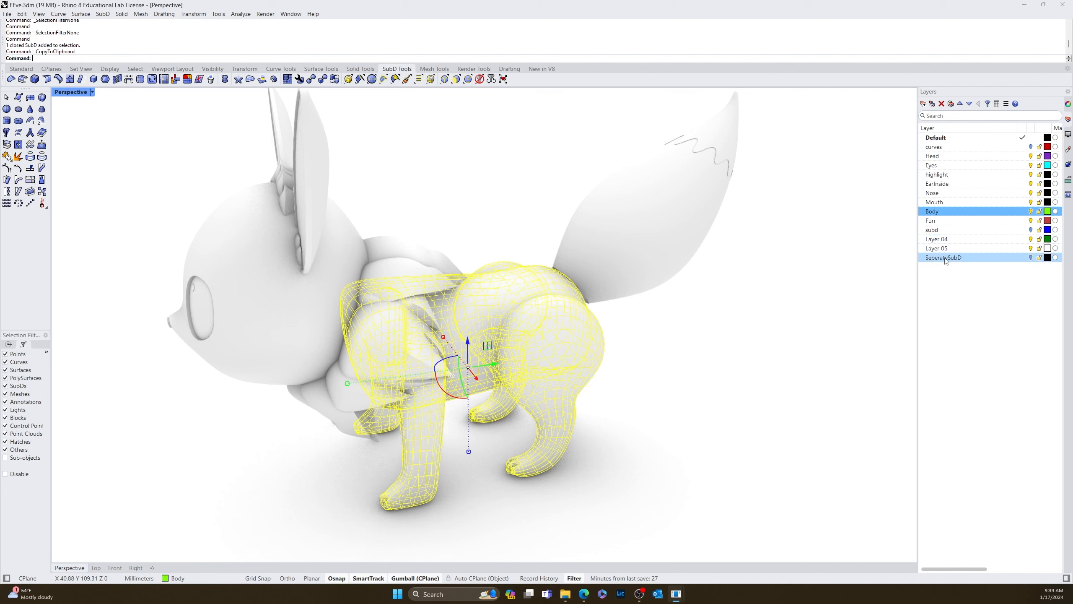
pyautogui.click(946, 232)
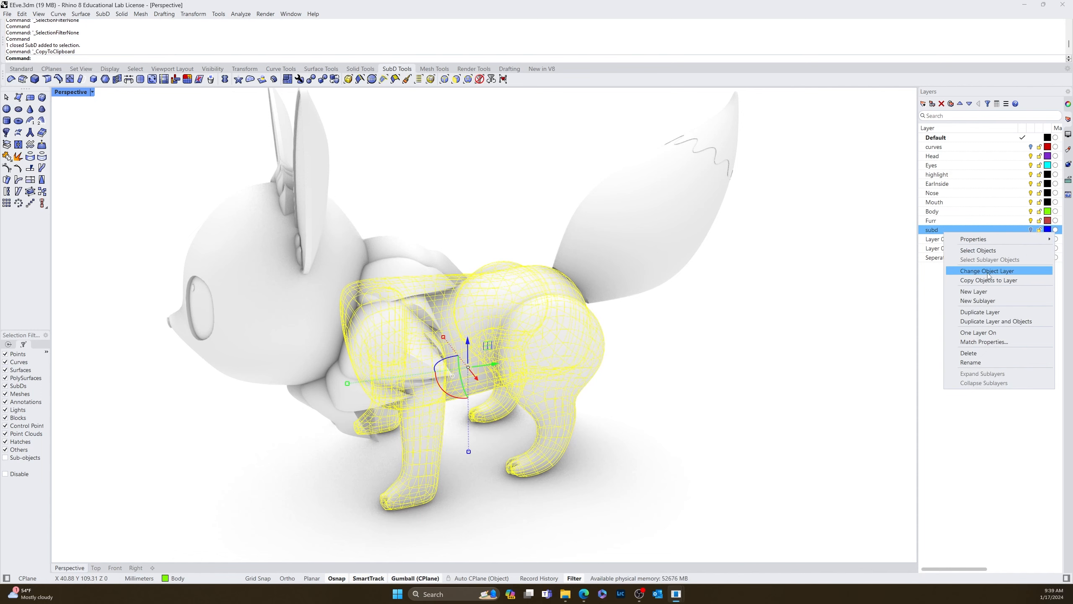
pyautogui.click(988, 271)
pyautogui.hotkey('ctrl', 'v')
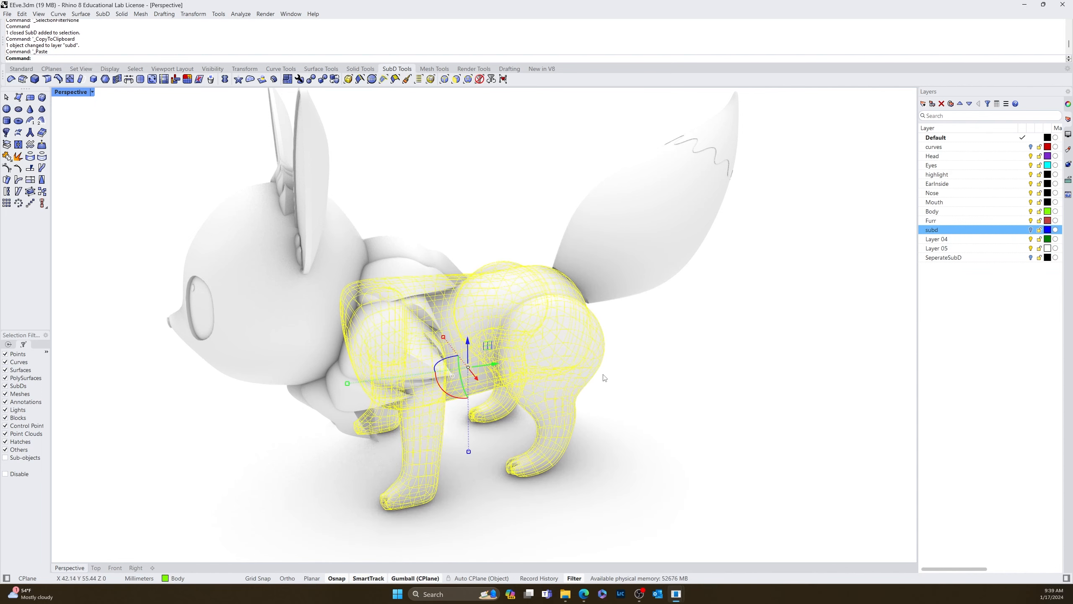
pyautogui.click(726, 385)
pyautogui.click(576, 357)
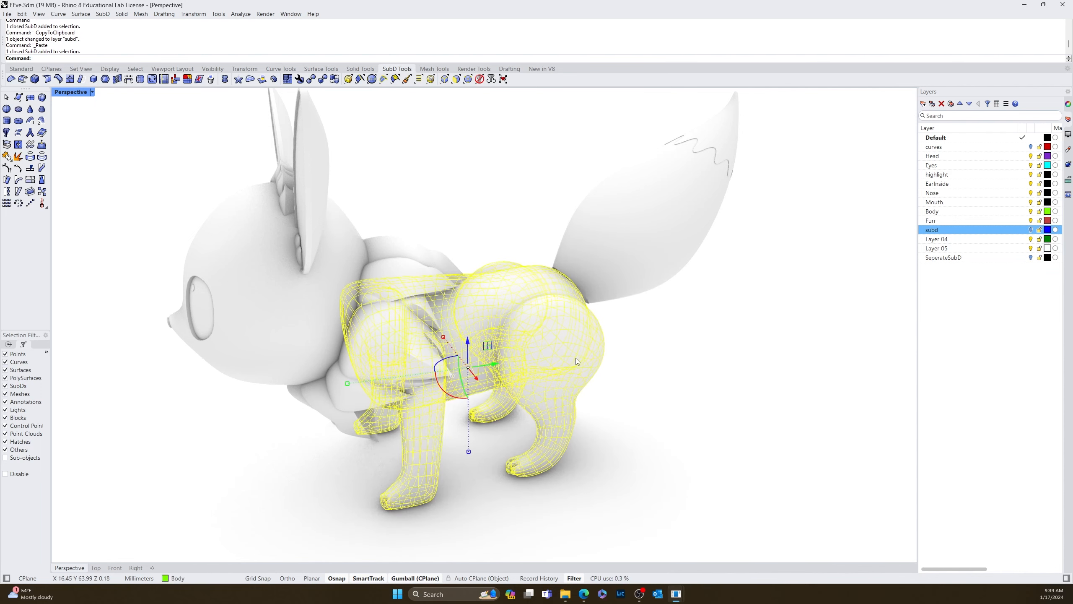
# Step: Draw a horizontal line along the paw soles in the Right view, extending past the front and hind paws
pyautogui.moveTo(672, 374); pyautogui.dragTo(613, 373, button='right')
pyautogui.scroll(8, 623, 331)
pyautogui.scroll(-12, 652, 333)
pyautogui.scroll(5, 574, 397)
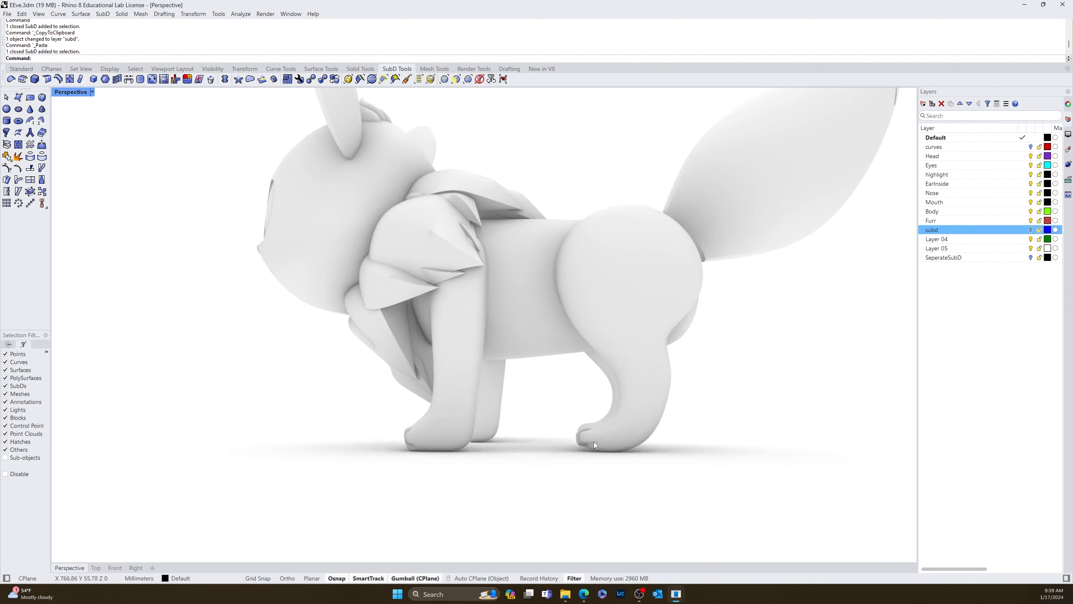
pyautogui.click(135, 567)
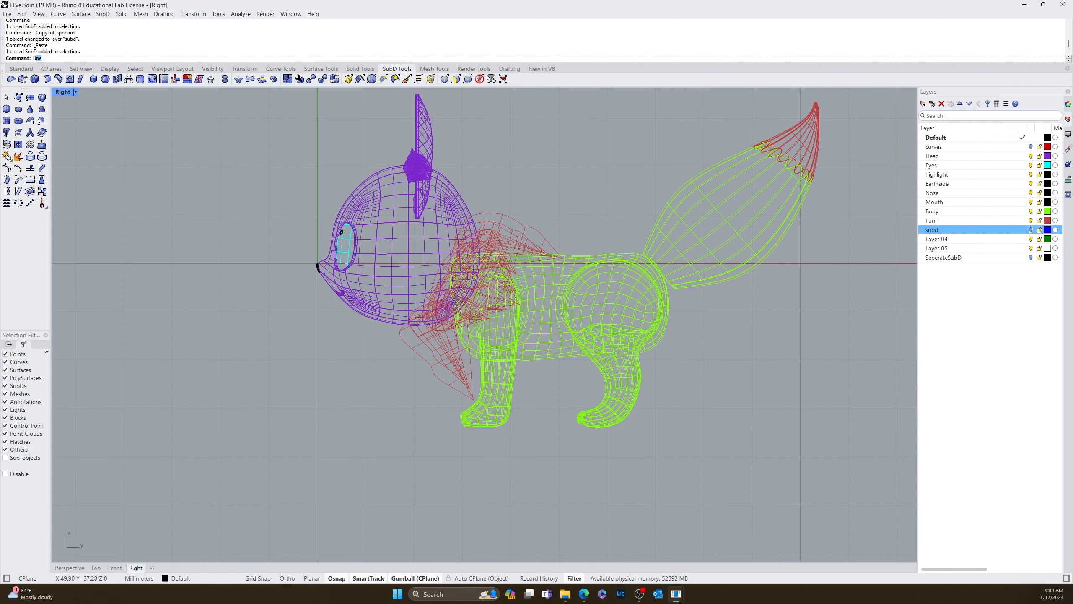
pyautogui.write('L')
pyautogui.press('Return')
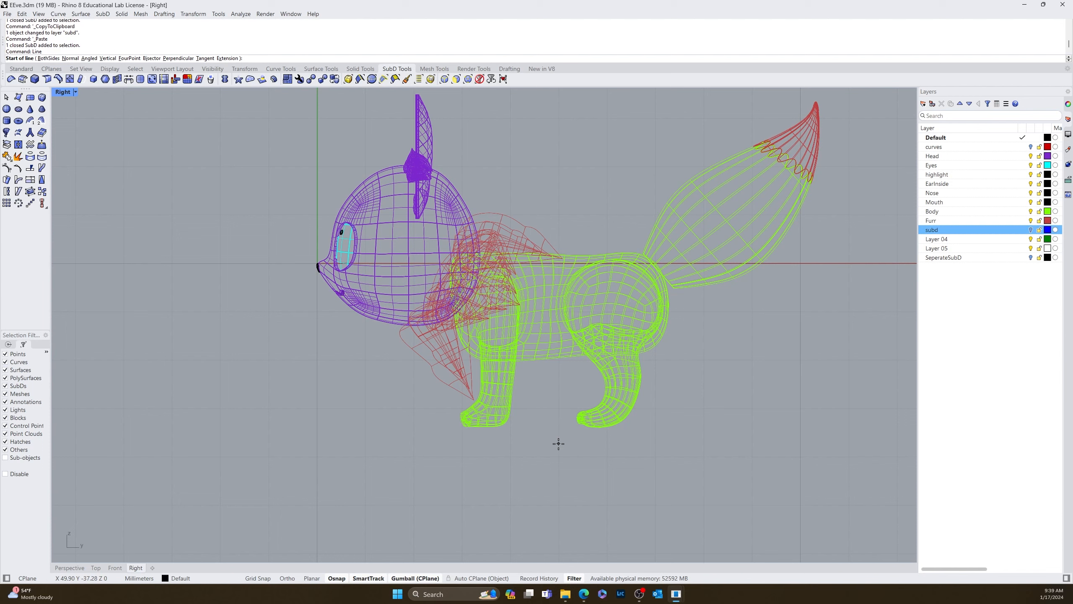
pyautogui.click(450, 426)
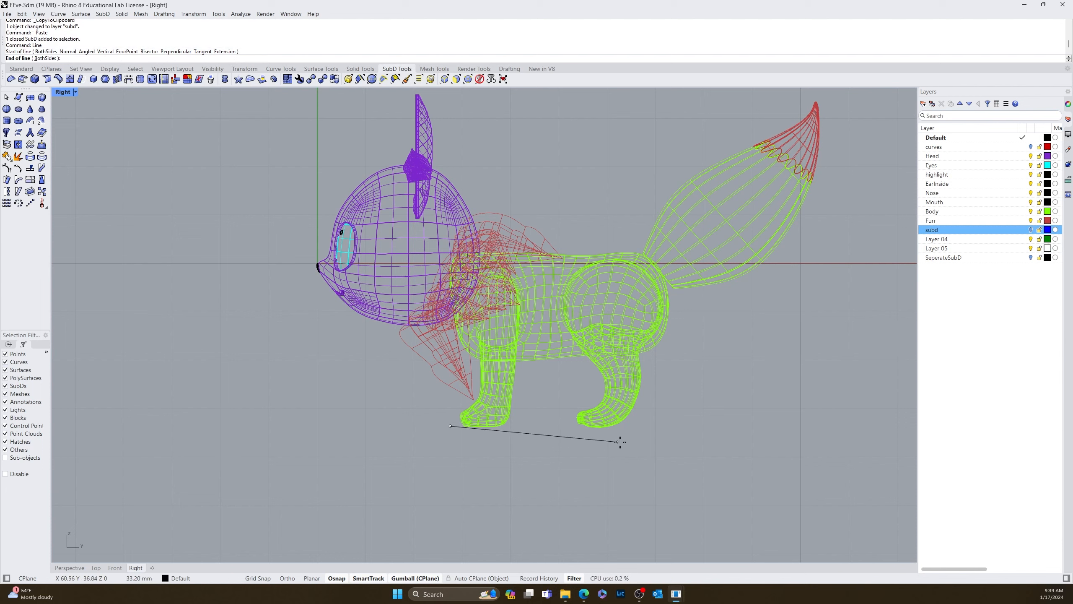
pyautogui.click(720, 426)
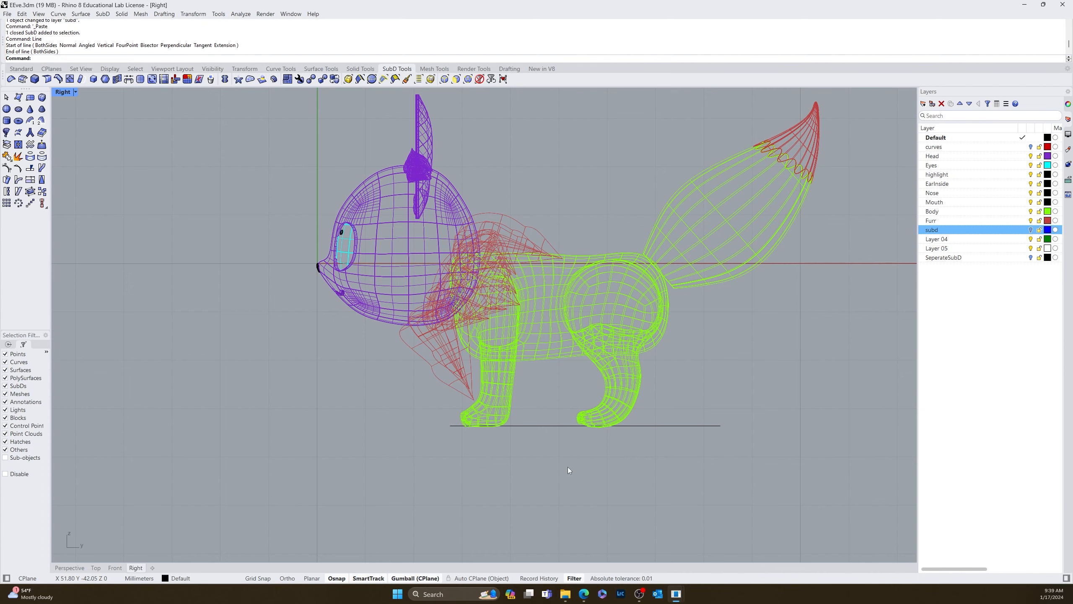
# Step: Raise the ground line slightly so it cuts through the soles of all the paws
pyautogui.scroll(5, 604, 426)
pyautogui.click(490, 434)
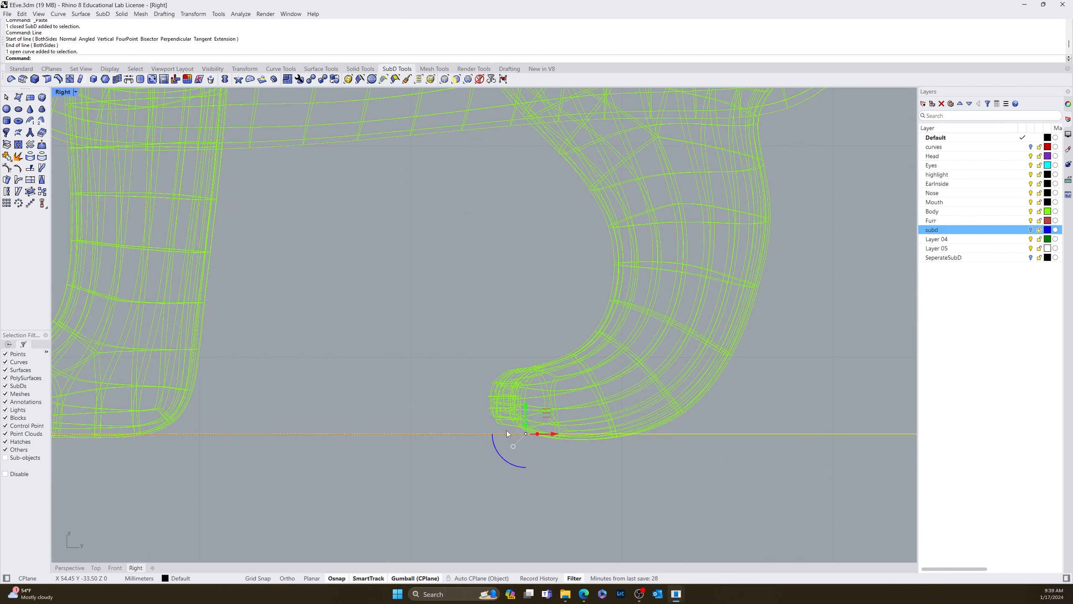
pyautogui.moveTo(527, 403); pyautogui.dragTo(532, 398)
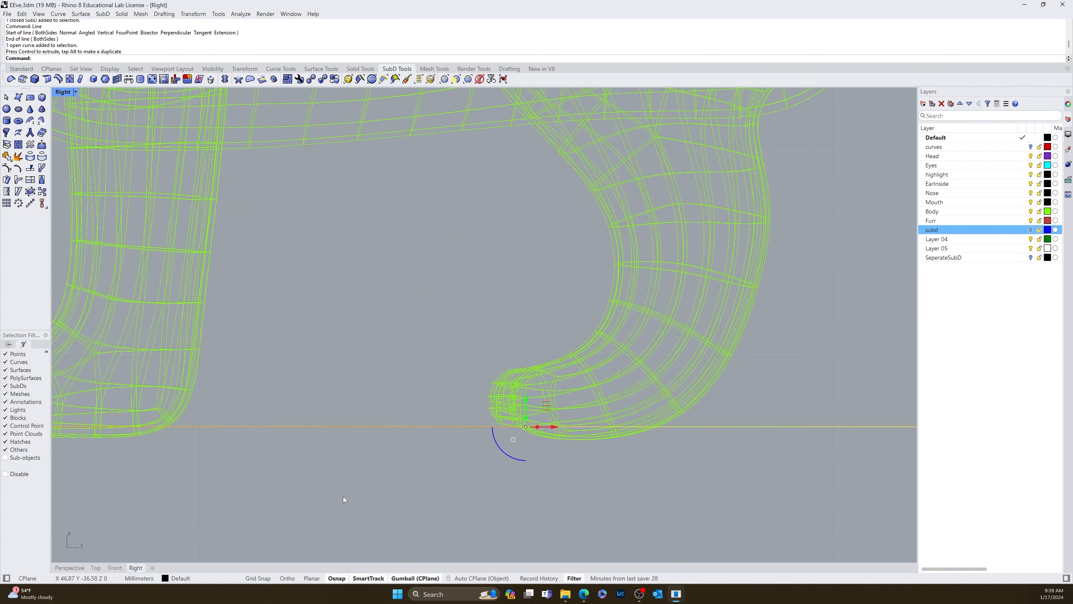
pyautogui.scroll(-3, 330, 496)
pyautogui.moveTo(318, 494); pyautogui.dragTo(358, 507, button='right')
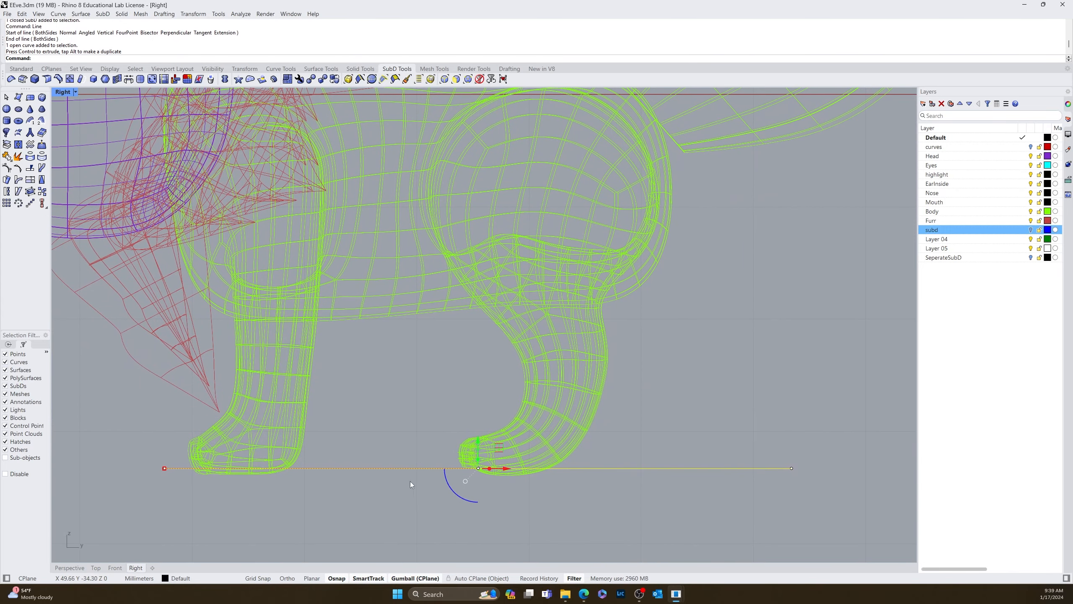
pyautogui.click(414, 485)
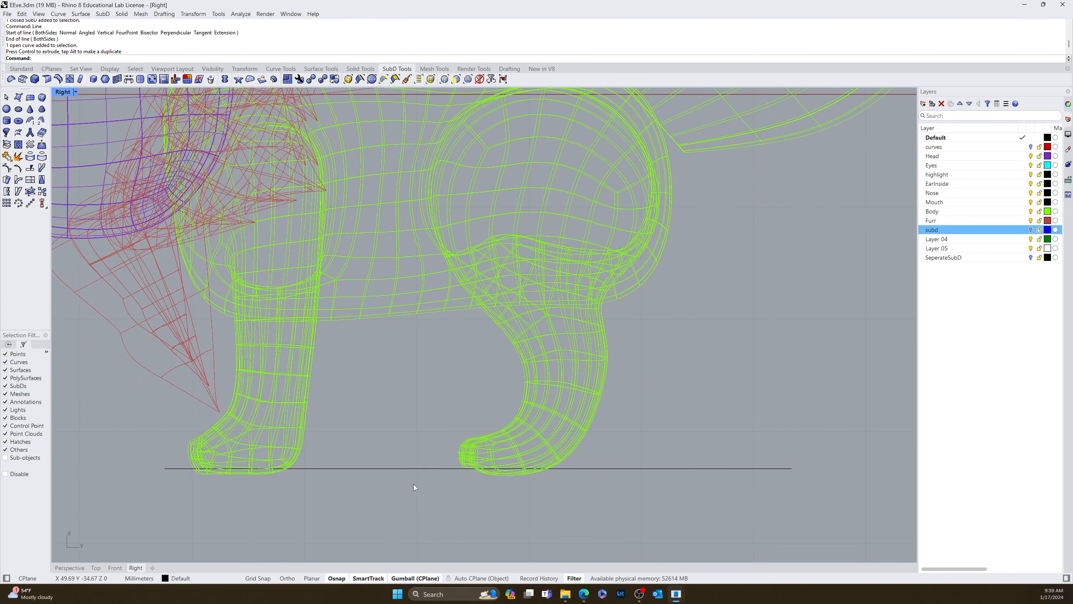
# Step: Split the body with the horizontal ground line as the cutting object
pyautogui.press('Return')
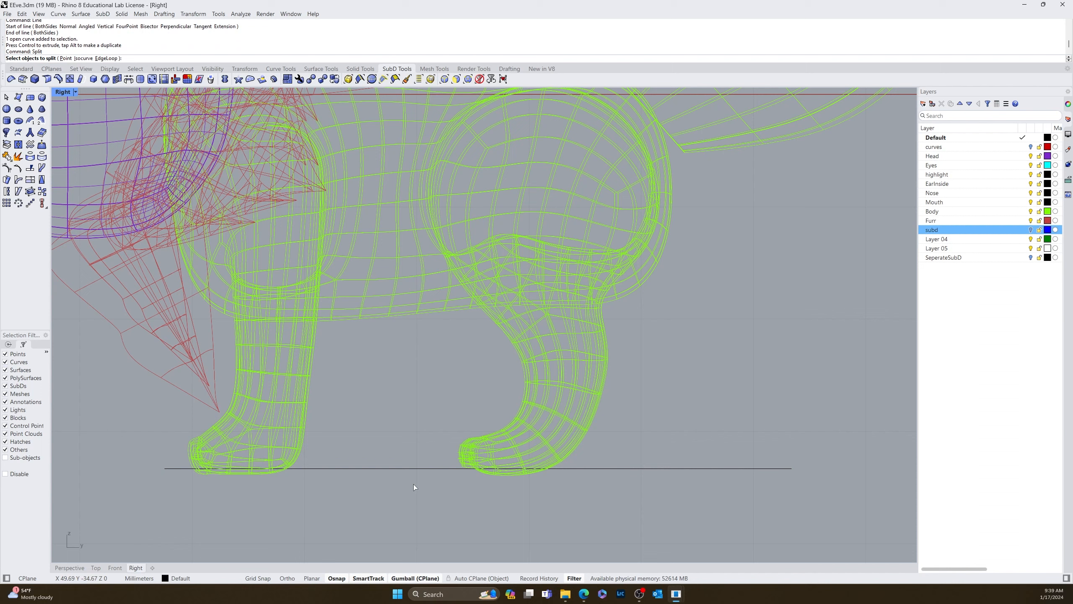
pyautogui.click(294, 374)
pyautogui.press('Return')
pyautogui.moveTo(416, 424); pyautogui.dragTo(380, 492)
pyautogui.press('Return')
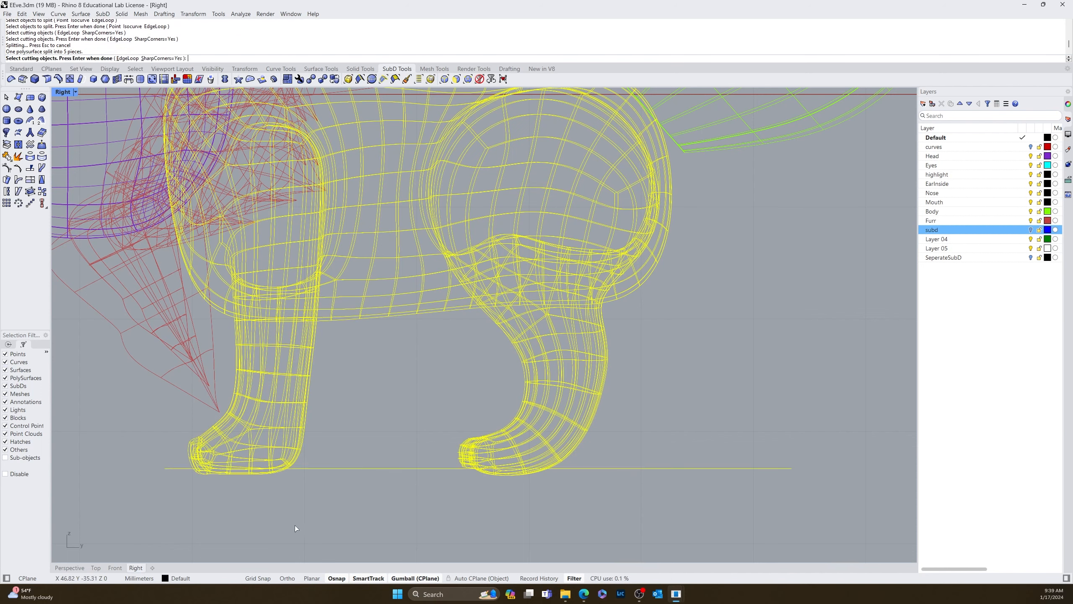
# Step: Delete the four thin sole pieces beneath the cutting line on the front and hind paws
pyautogui.click(262, 475)
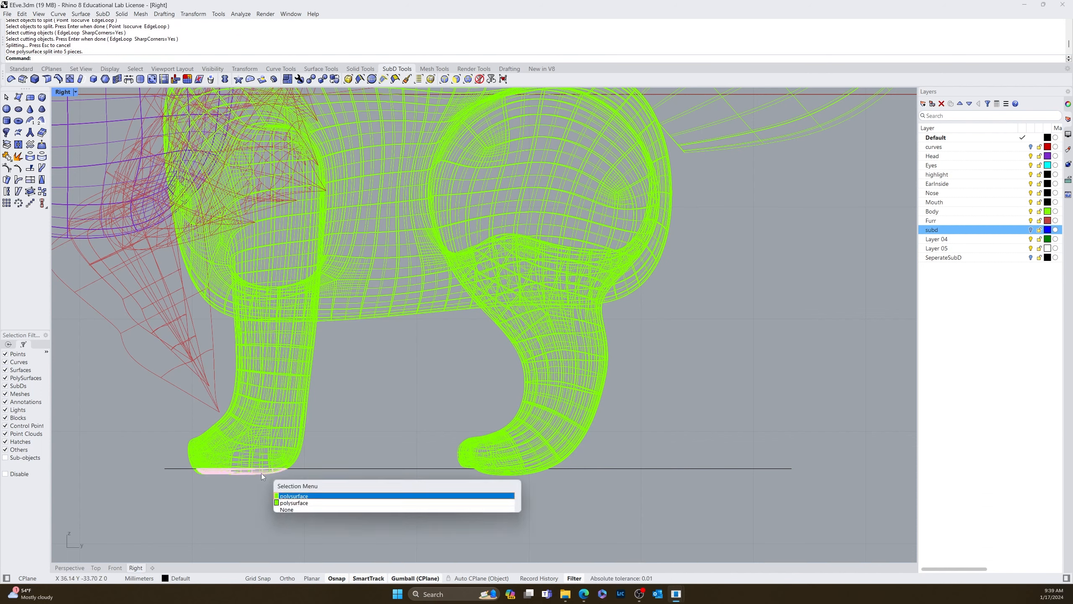
pyautogui.click(291, 498)
pyautogui.press('Delete')
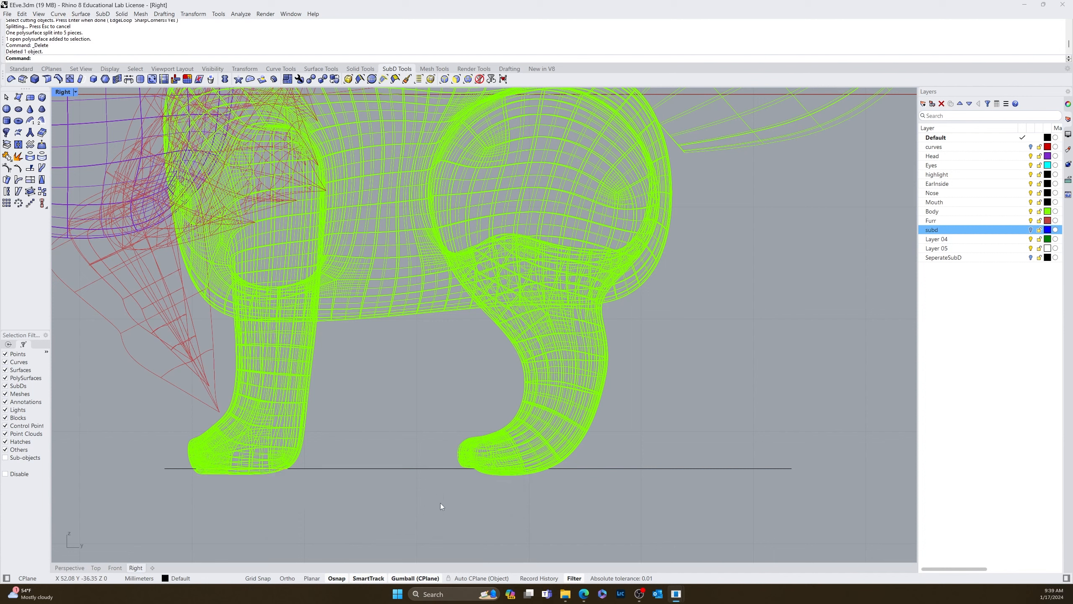
pyautogui.click(501, 474)
pyautogui.press('Delete')
pyautogui.click(493, 472)
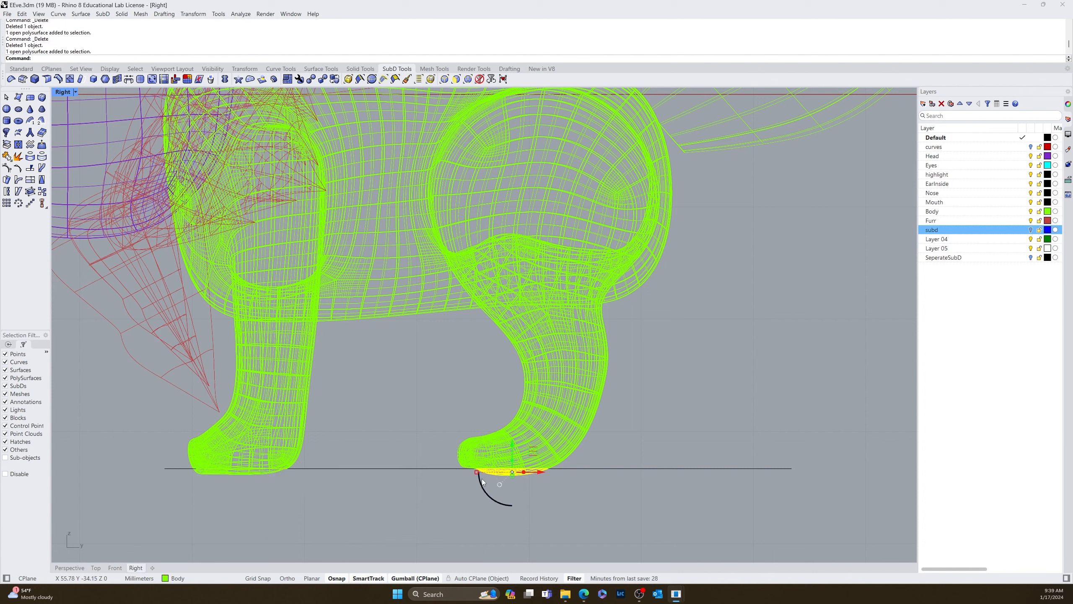
pyautogui.press('Delete')
pyautogui.click(258, 472)
pyautogui.press('Delete')
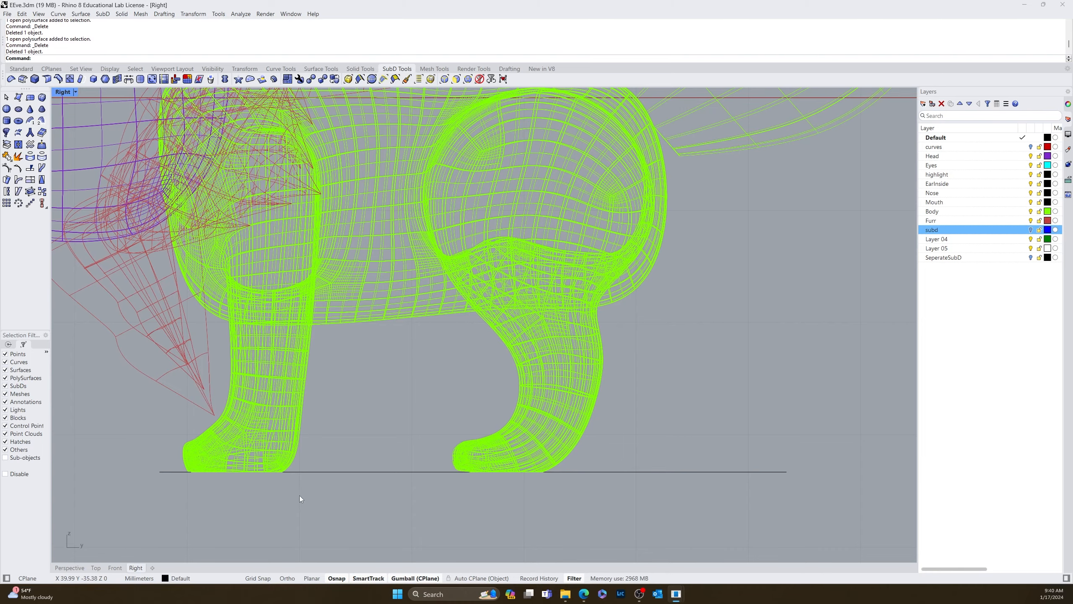
# Step: Cap the open paw bottoms of the body polysurface and show the result in the Perspective view
pyautogui.click(240, 453)
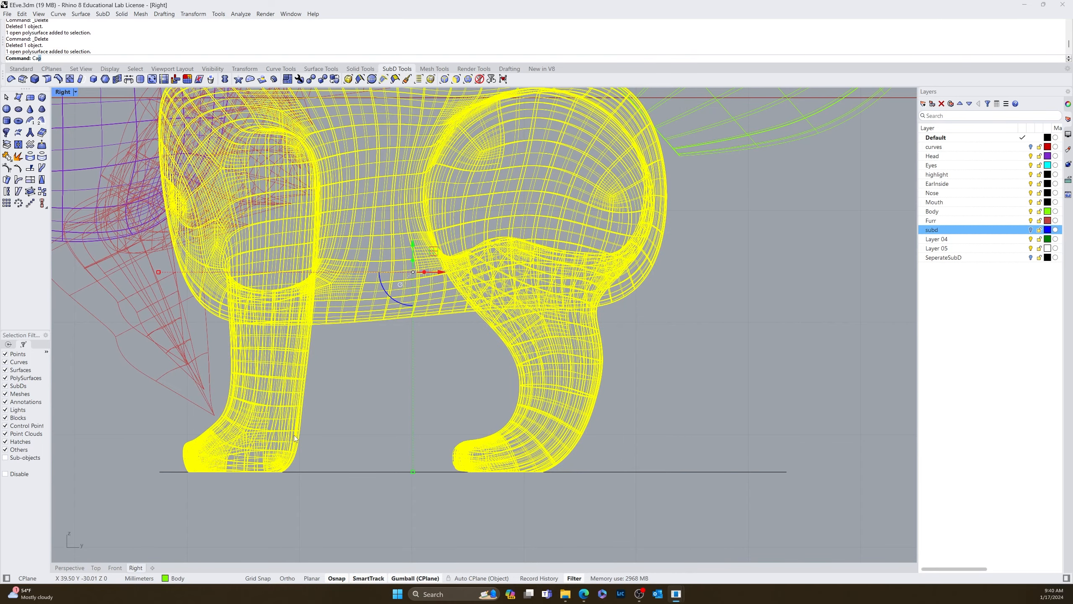
pyautogui.write('p')
pyautogui.press('Return')
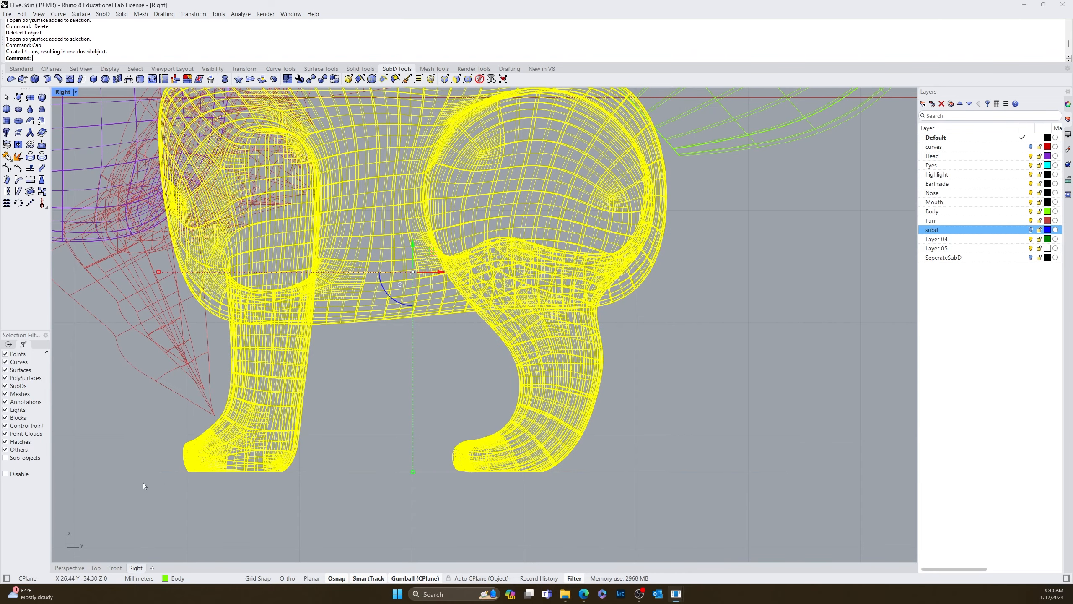
pyautogui.click(70, 568)
pyautogui.press('Escape')
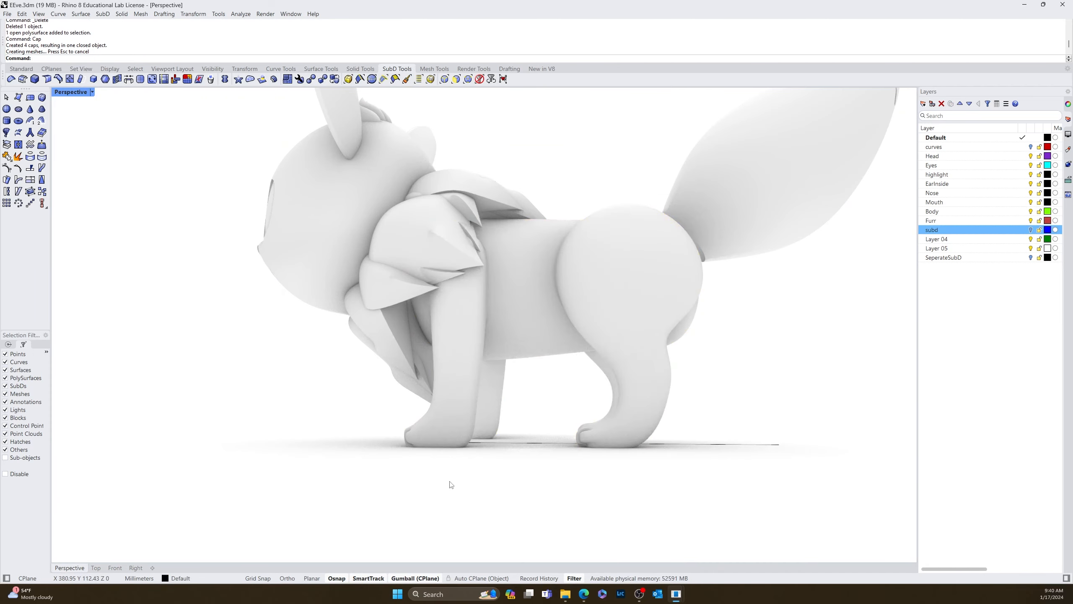
# Step: Inspect the flattened paws in perspective and raise the cutting line slightly above the soles
pyautogui.moveTo(451, 484)
pyautogui.mouseDown(button='right')
pyautogui.moveTo(453, 503)
pyautogui.moveTo(590, 482)
pyautogui.moveTo(615, 458)
pyautogui.moveTo(691, 469)
pyautogui.moveTo(584, 469)
pyautogui.mouseUp(button='right')
pyautogui.scroll(3, 599, 477)
pyautogui.scroll(3, 559, 451)
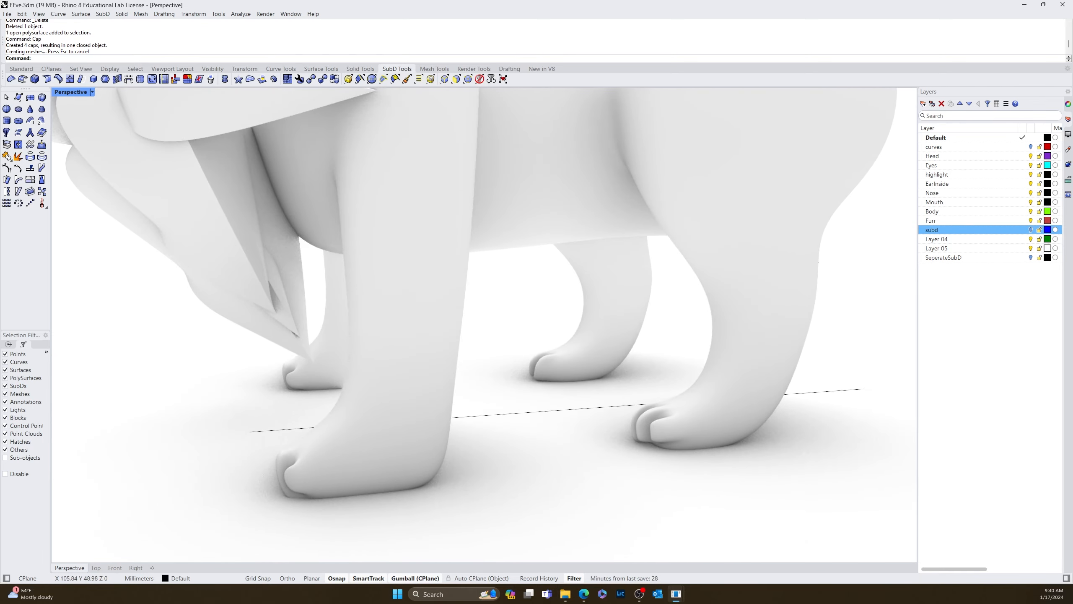
pyautogui.moveTo(265, 530); pyautogui.dragTo(245, 505, button='right')
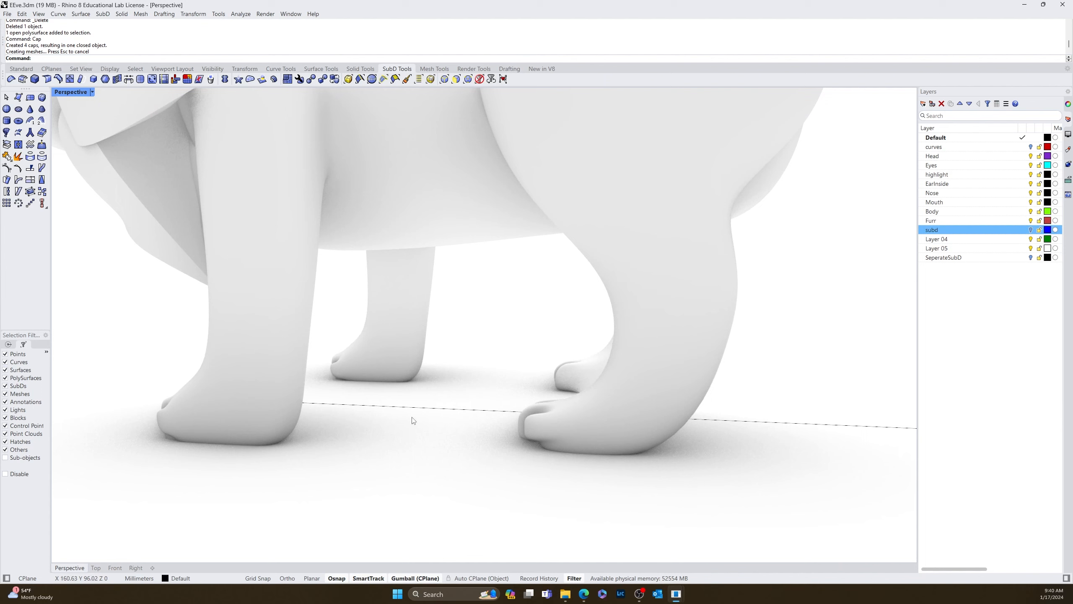
pyautogui.click(418, 409)
pyautogui.moveTo(560, 385); pyautogui.dragTo(560, 372)
pyautogui.moveTo(342, 545); pyautogui.dragTo(360, 526, button='right')
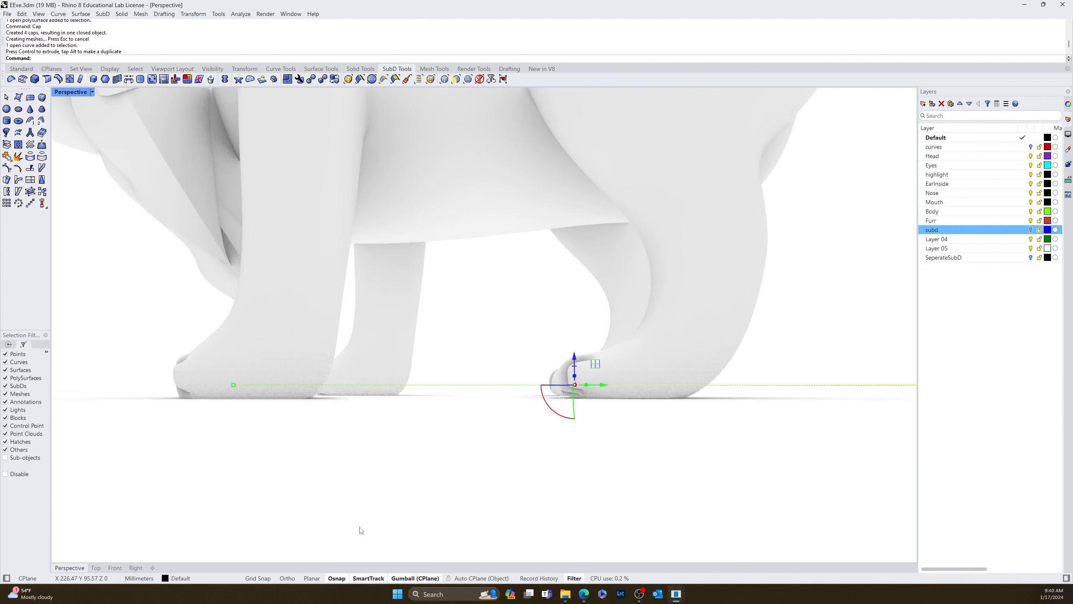
# Step: Lower the cutting line slightly in the Right view so it crosses the lower toes, and check it in perspective
pyautogui.click(136, 570)
pyautogui.press('Escape')
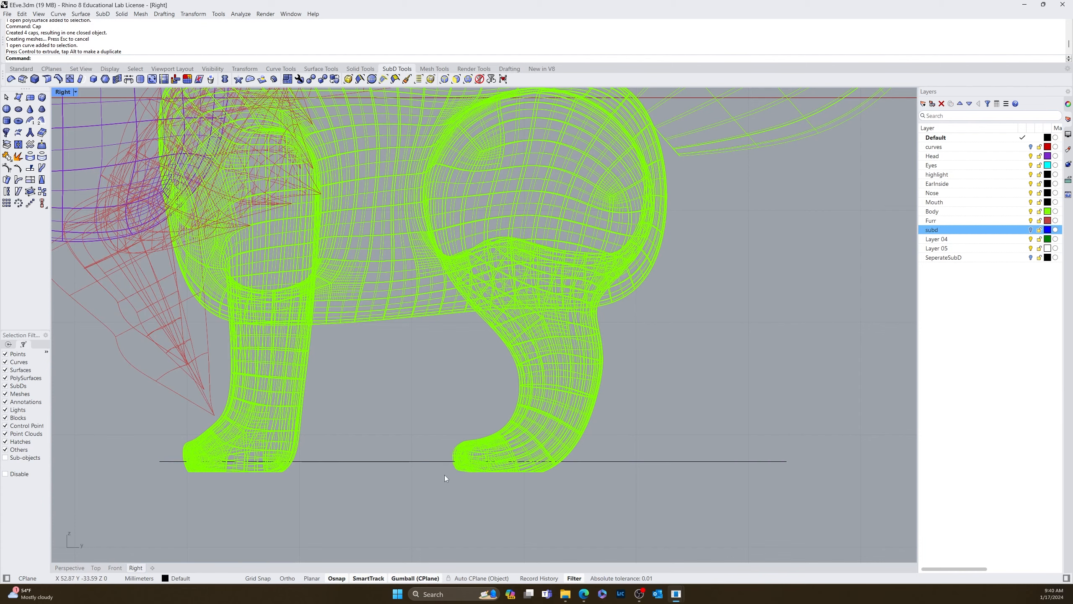
pyautogui.scroll(6, 448, 497)
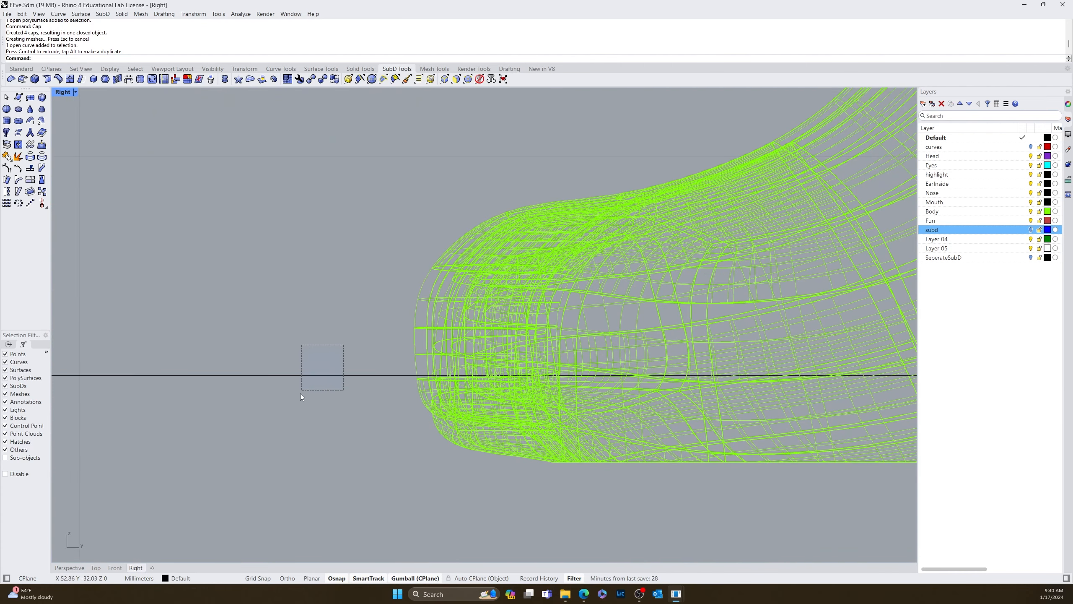
pyautogui.moveTo(302, 394); pyautogui.dragTo(301, 392)
pyautogui.moveTo(585, 340); pyautogui.dragTo(577, 361)
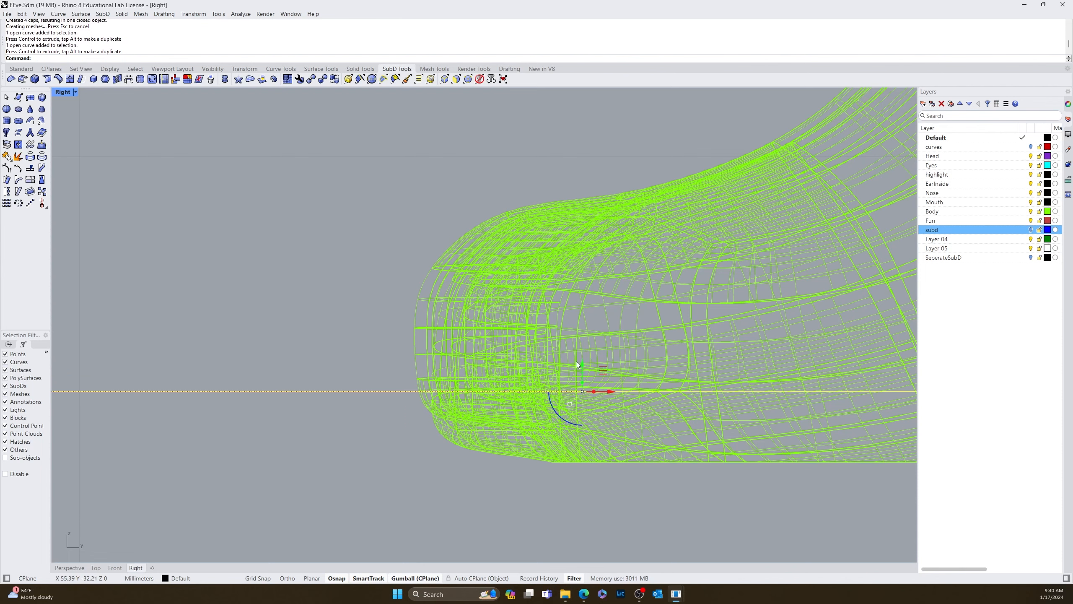
pyautogui.scroll(-4, 329, 463)
pyautogui.click(67, 568)
pyautogui.scroll(-6, 283, 515)
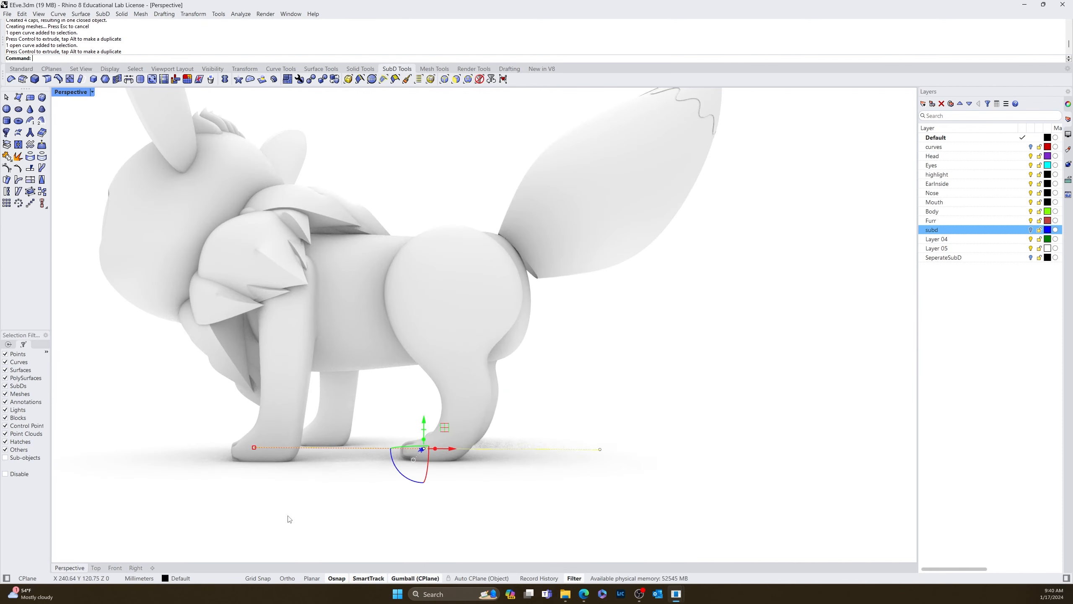
# Step: Extrude the cutting line sideways into a flat horizontal plane that passes through all four paws
pyautogui.moveTo(287, 517); pyautogui.dragTo(234, 546, button='right')
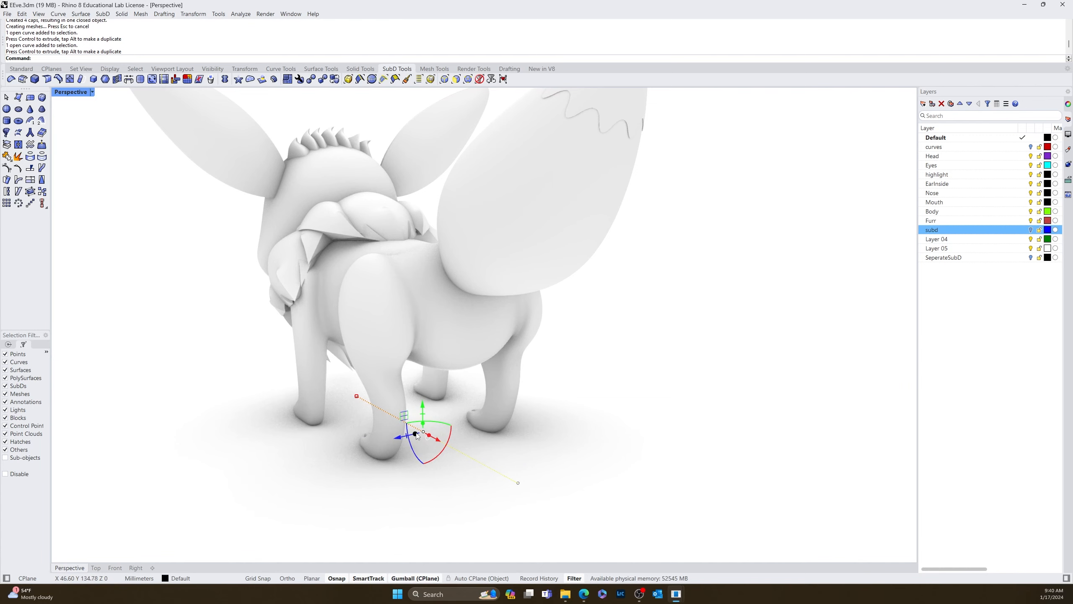
pyautogui.keyDown('ctrl'); pyautogui.moveTo(417, 436); pyautogui.dragTo(205, 481); pyautogui.keyUp('ctrl')
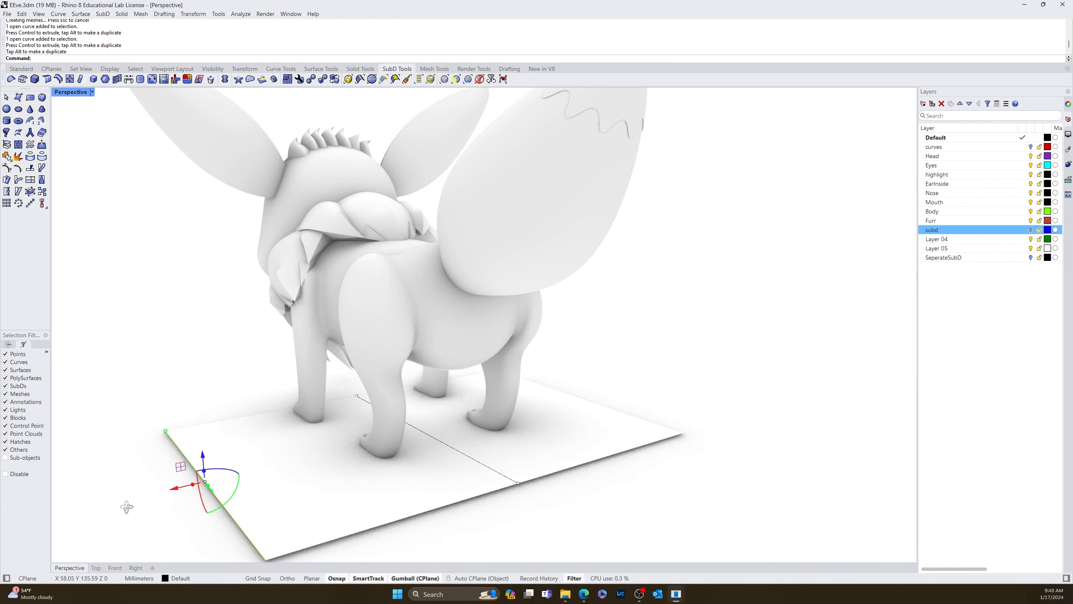
pyautogui.moveTo(126, 507); pyautogui.dragTo(295, 510, button='right')
pyautogui.press('Escape')
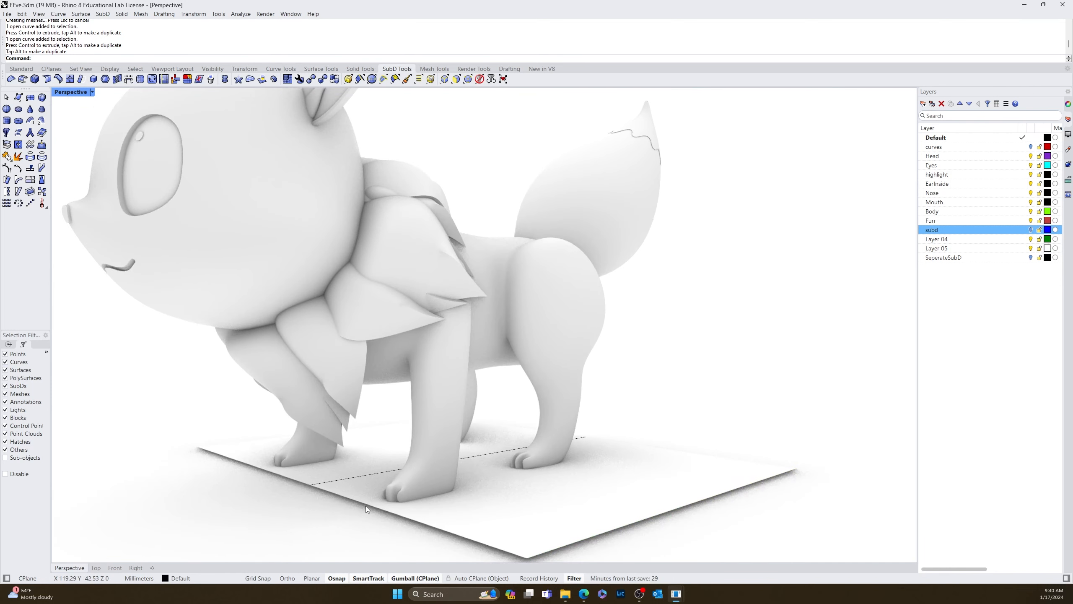
# Step: Split the body polysurface with the extruded horizontal plane at the paws
pyautogui.press('Return')
pyautogui.click(445, 436)
pyautogui.press('Return')
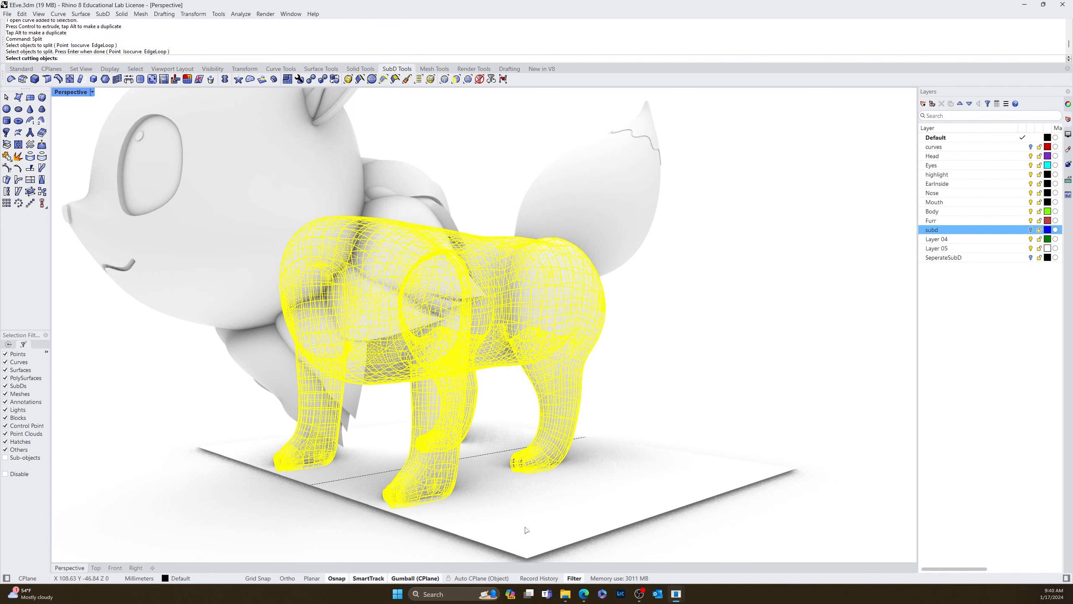
pyautogui.click(511, 522)
pyautogui.press('Return')
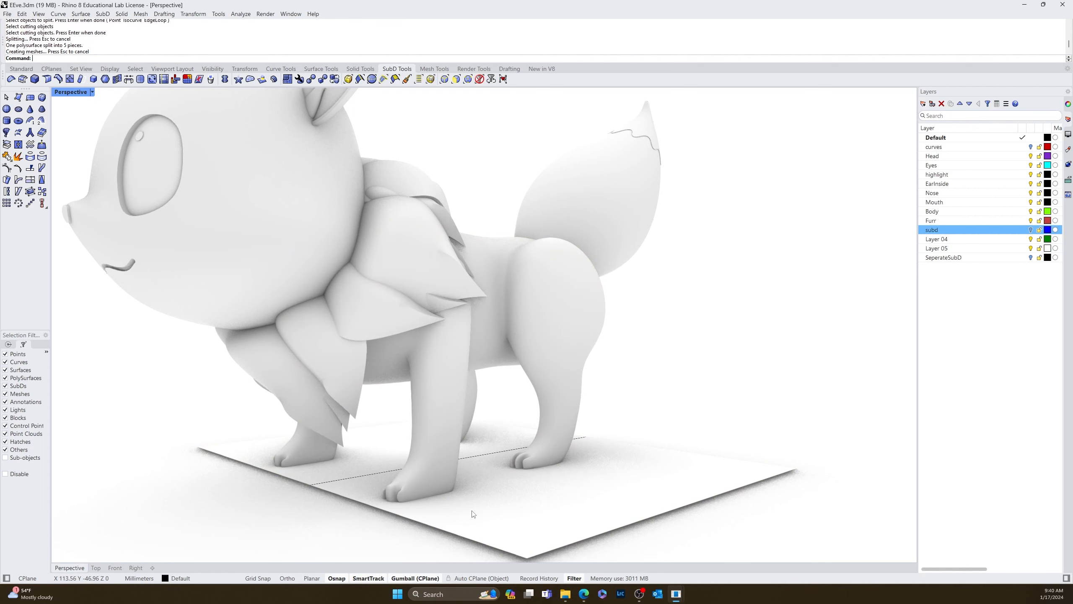
# Step: Cap the open paw bottoms of the split body polysurface
pyautogui.click(444, 474)
pyautogui.write('Cap')
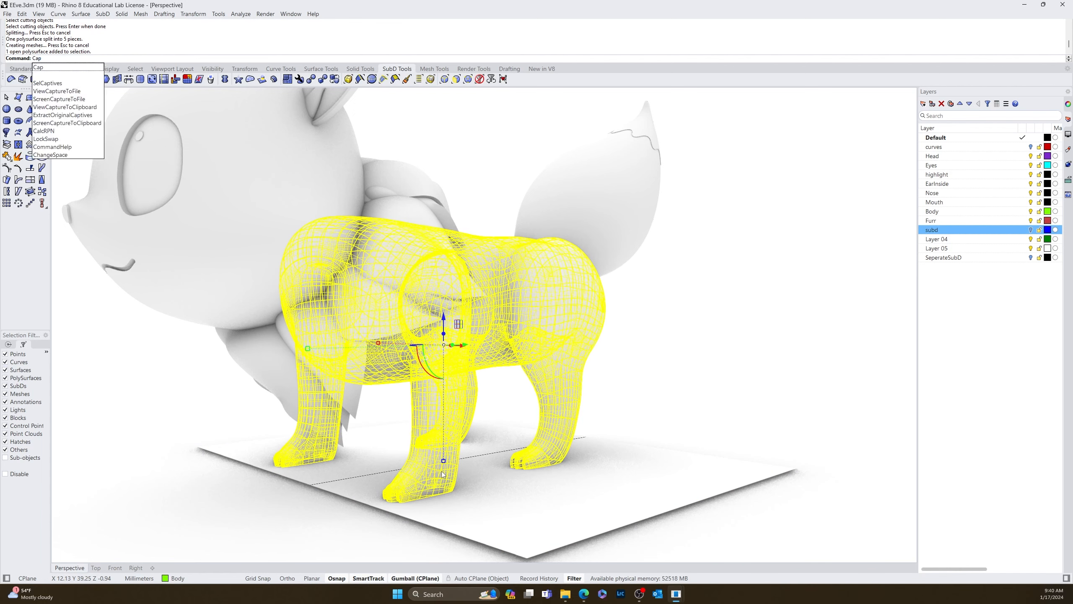
pyautogui.press('Return')
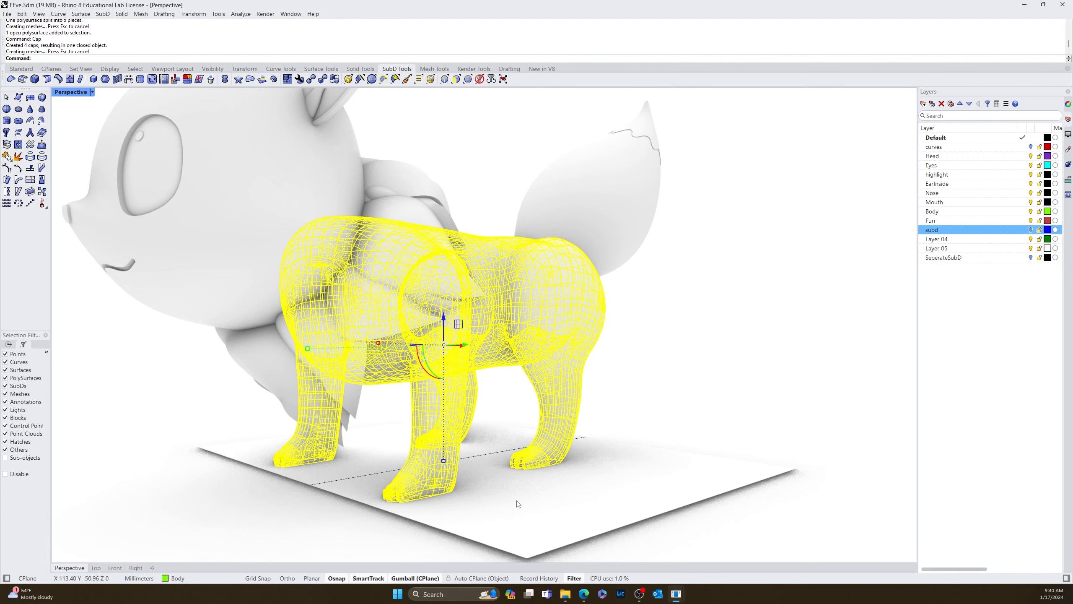
# Step: Delete the cutting line, its extruded plane and the four cut-off sole pieces, and check the whole Eevee in perspective
pyautogui.click(516, 502)
pyautogui.click(136, 568)
pyautogui.scroll(-6, 215, 538)
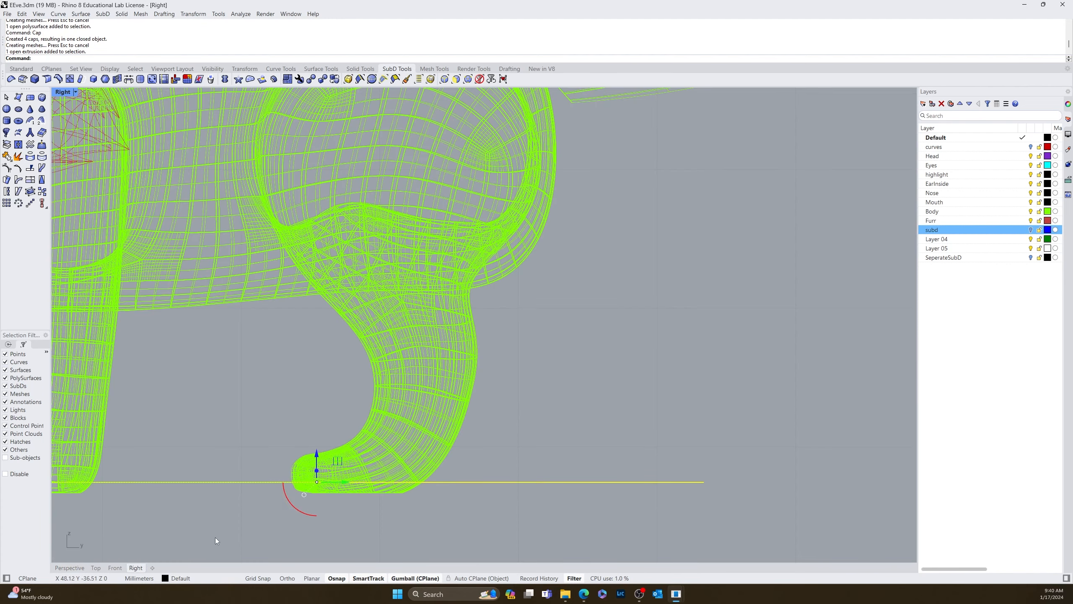
pyautogui.moveTo(163, 519); pyautogui.dragTo(750, 463)
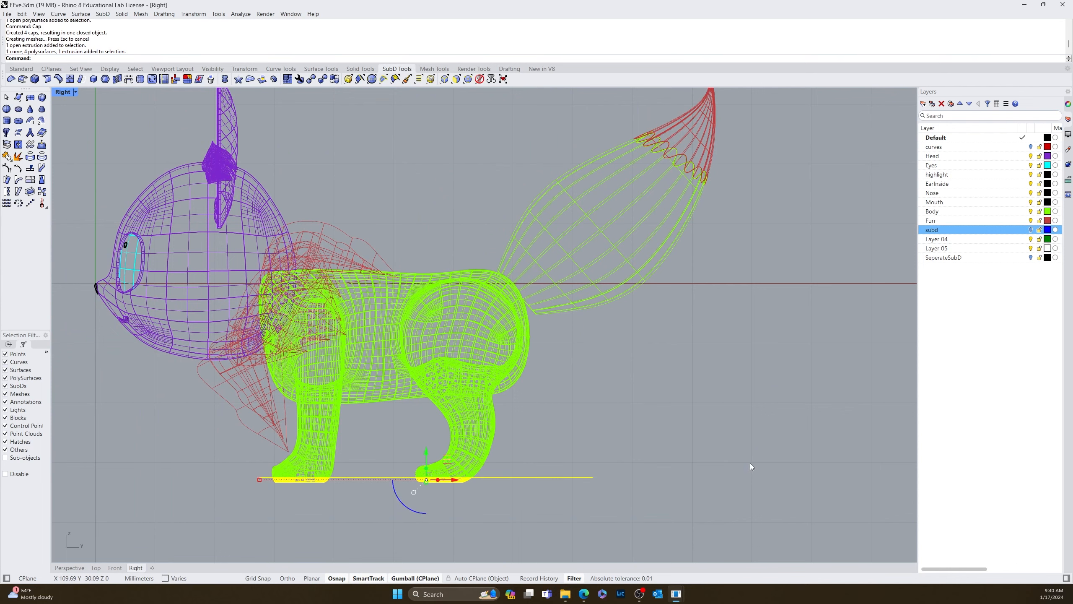
pyautogui.press('Delete')
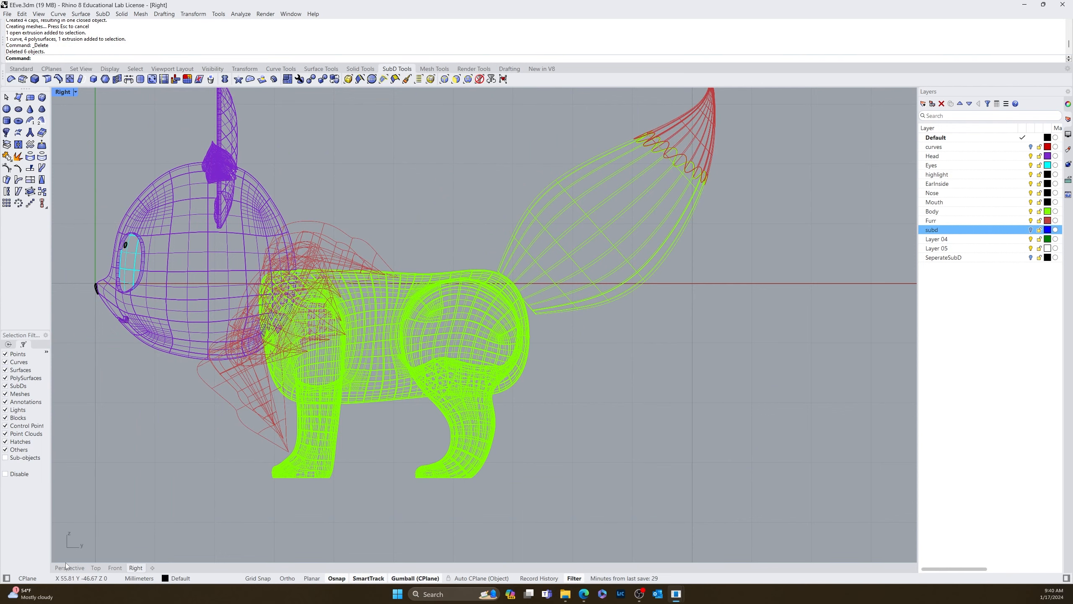
pyautogui.click(69, 568)
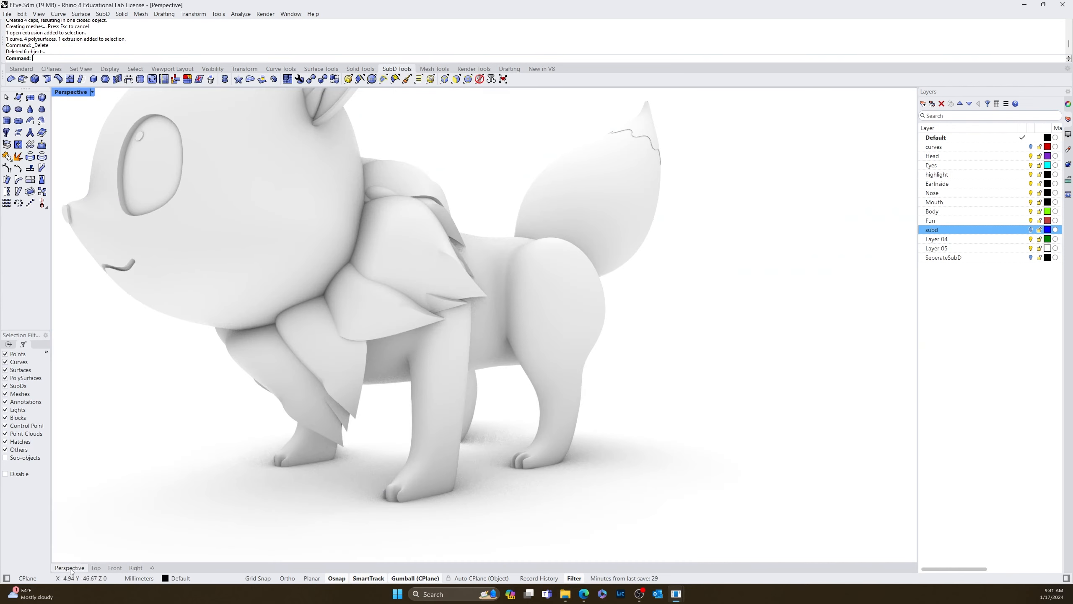
pyautogui.moveTo(312, 534)
pyautogui.mouseDown(button='right')
pyautogui.moveTo(298, 479)
pyautogui.moveTo(302, 527)
pyautogui.mouseUp(button='right')
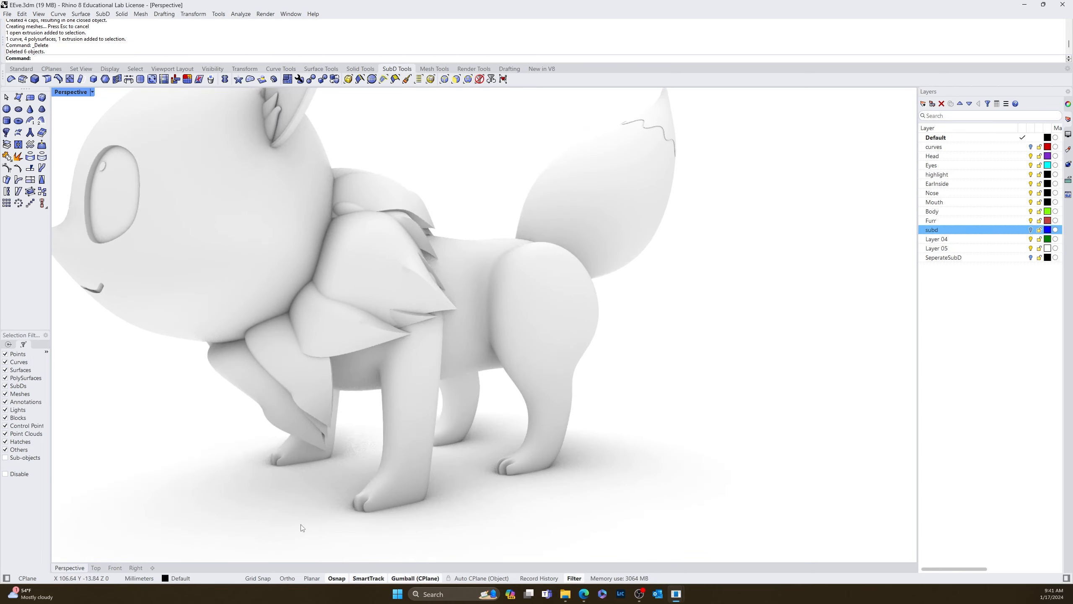
pyautogui.moveTo(391, 501); pyautogui.dragTo(490, 490, button='right')
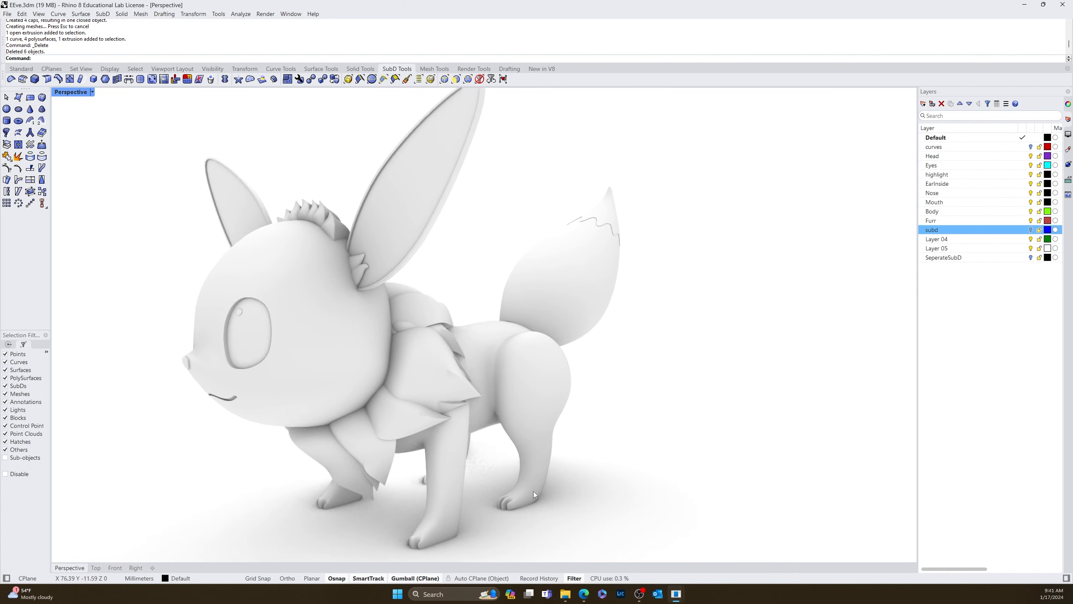
pyautogui.moveTo(540, 483); pyautogui.dragTo(592, 480, button='right')
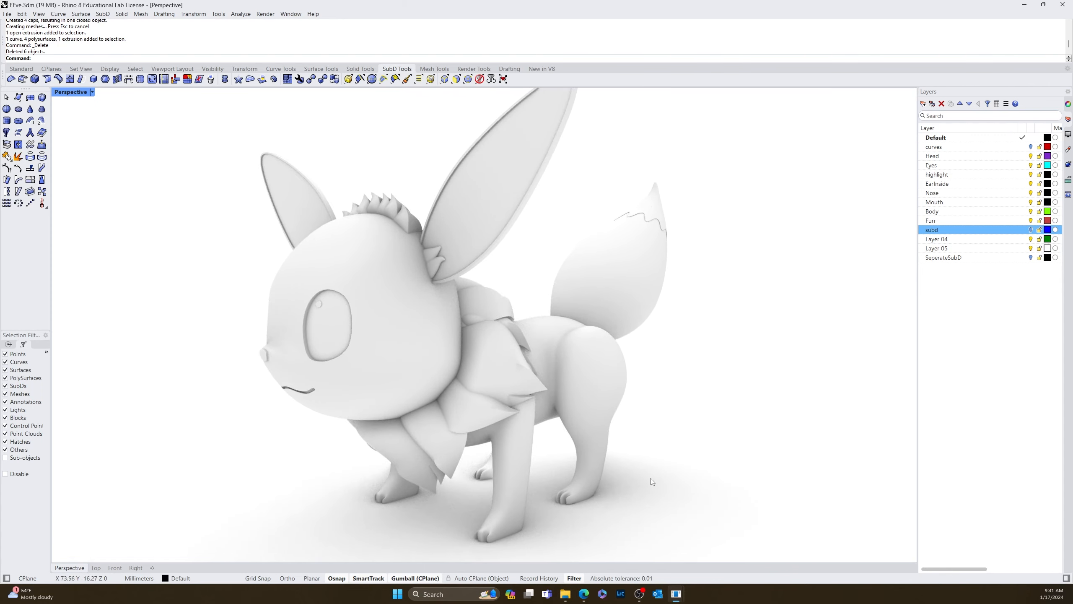
pyautogui.keyDown('shift'); pyautogui.moveTo(629, 516); pyautogui.dragTo(604, 528, button='right'); pyautogui.keyUp('shift')
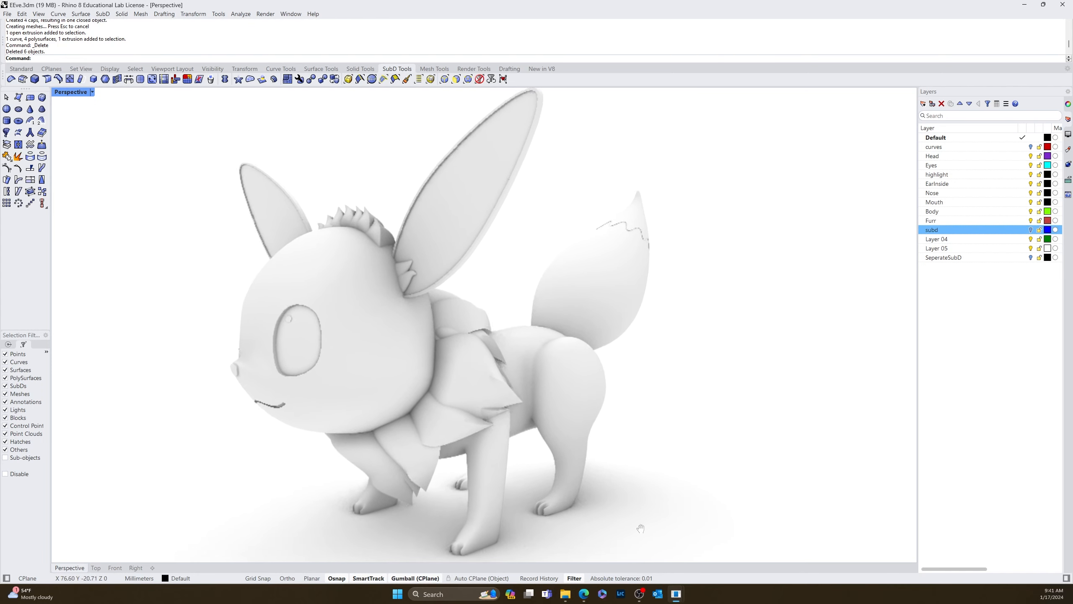